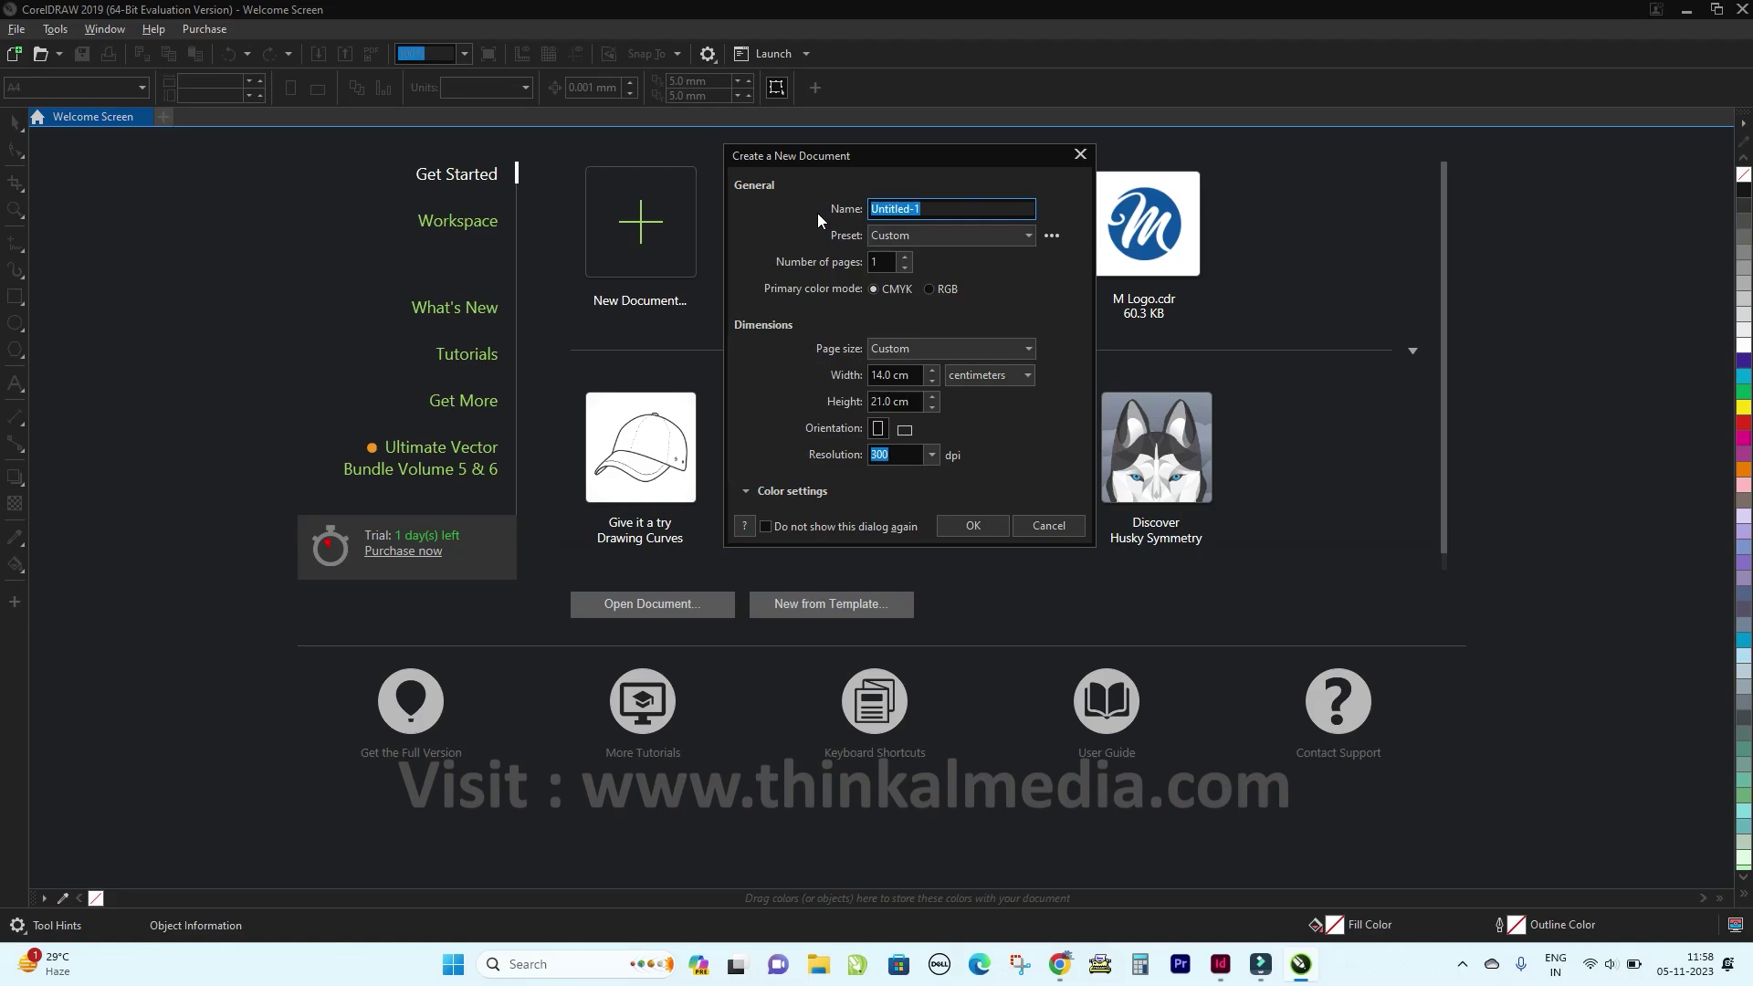
- Name the new document 'Flyer' at 14.0 × 21.0 cm, CMYK, 300 dpi
type("Flyer")
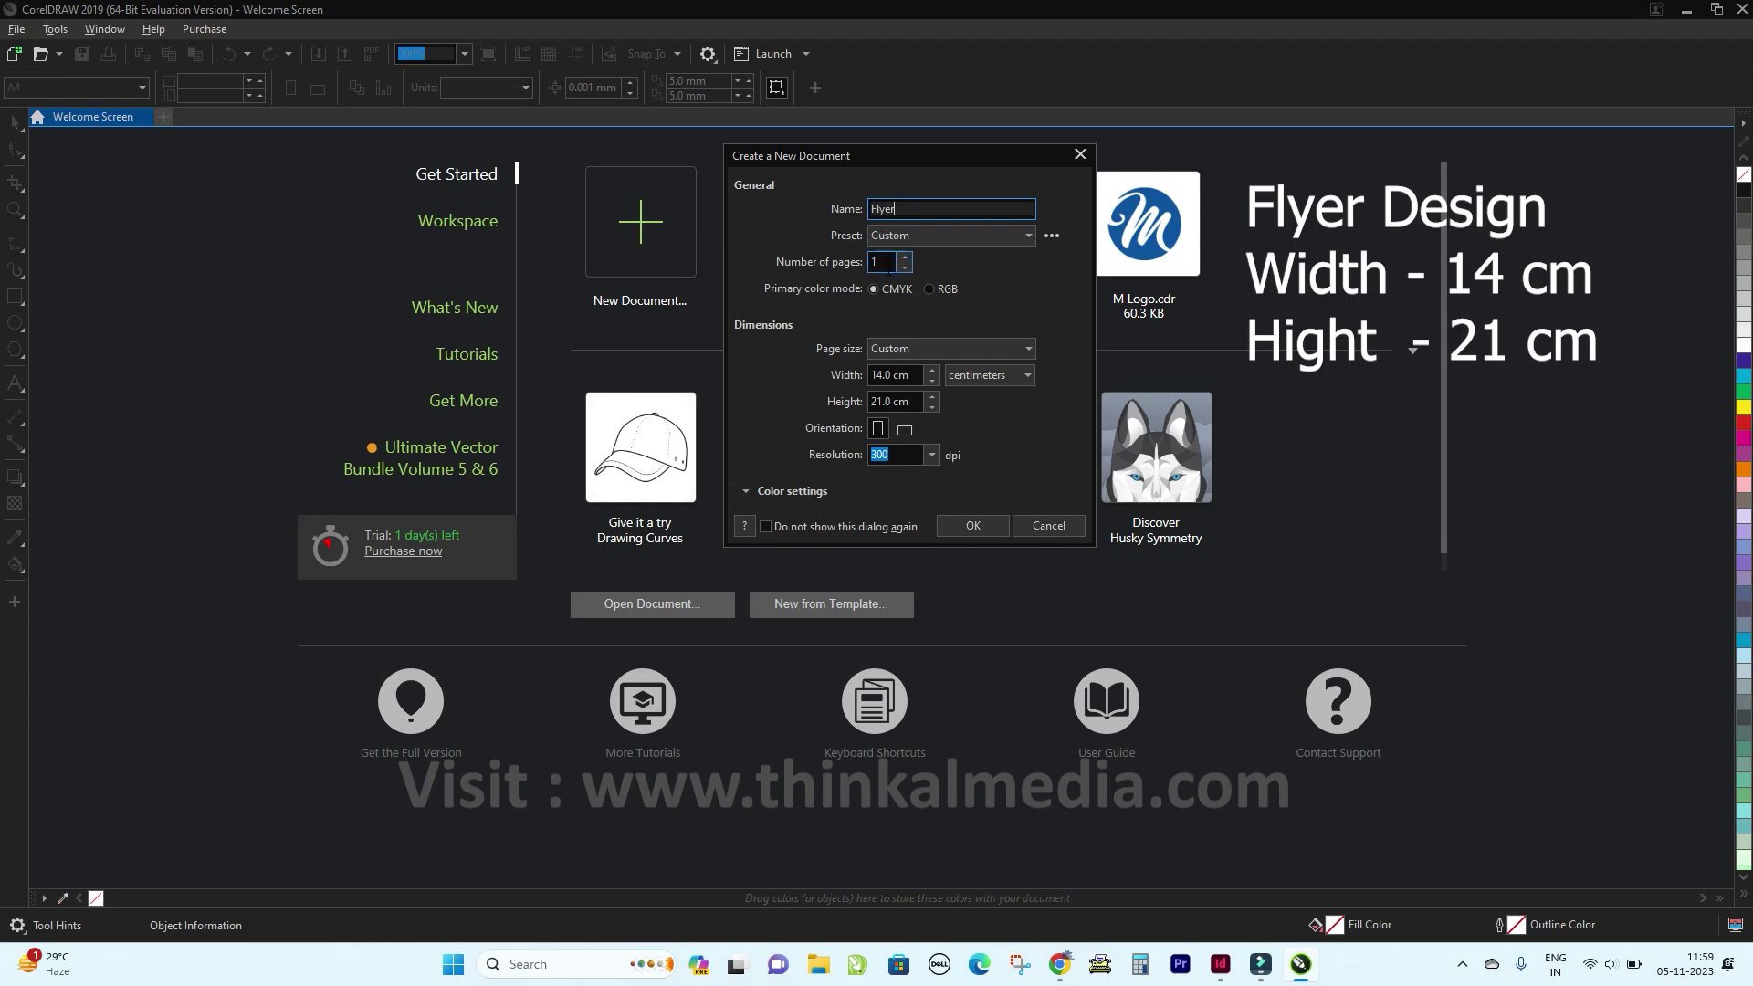
- Confirm the 14.0 cm width and 21.0 cm height and create the Flyer document
left_click(895, 375)
left_click(890, 402)
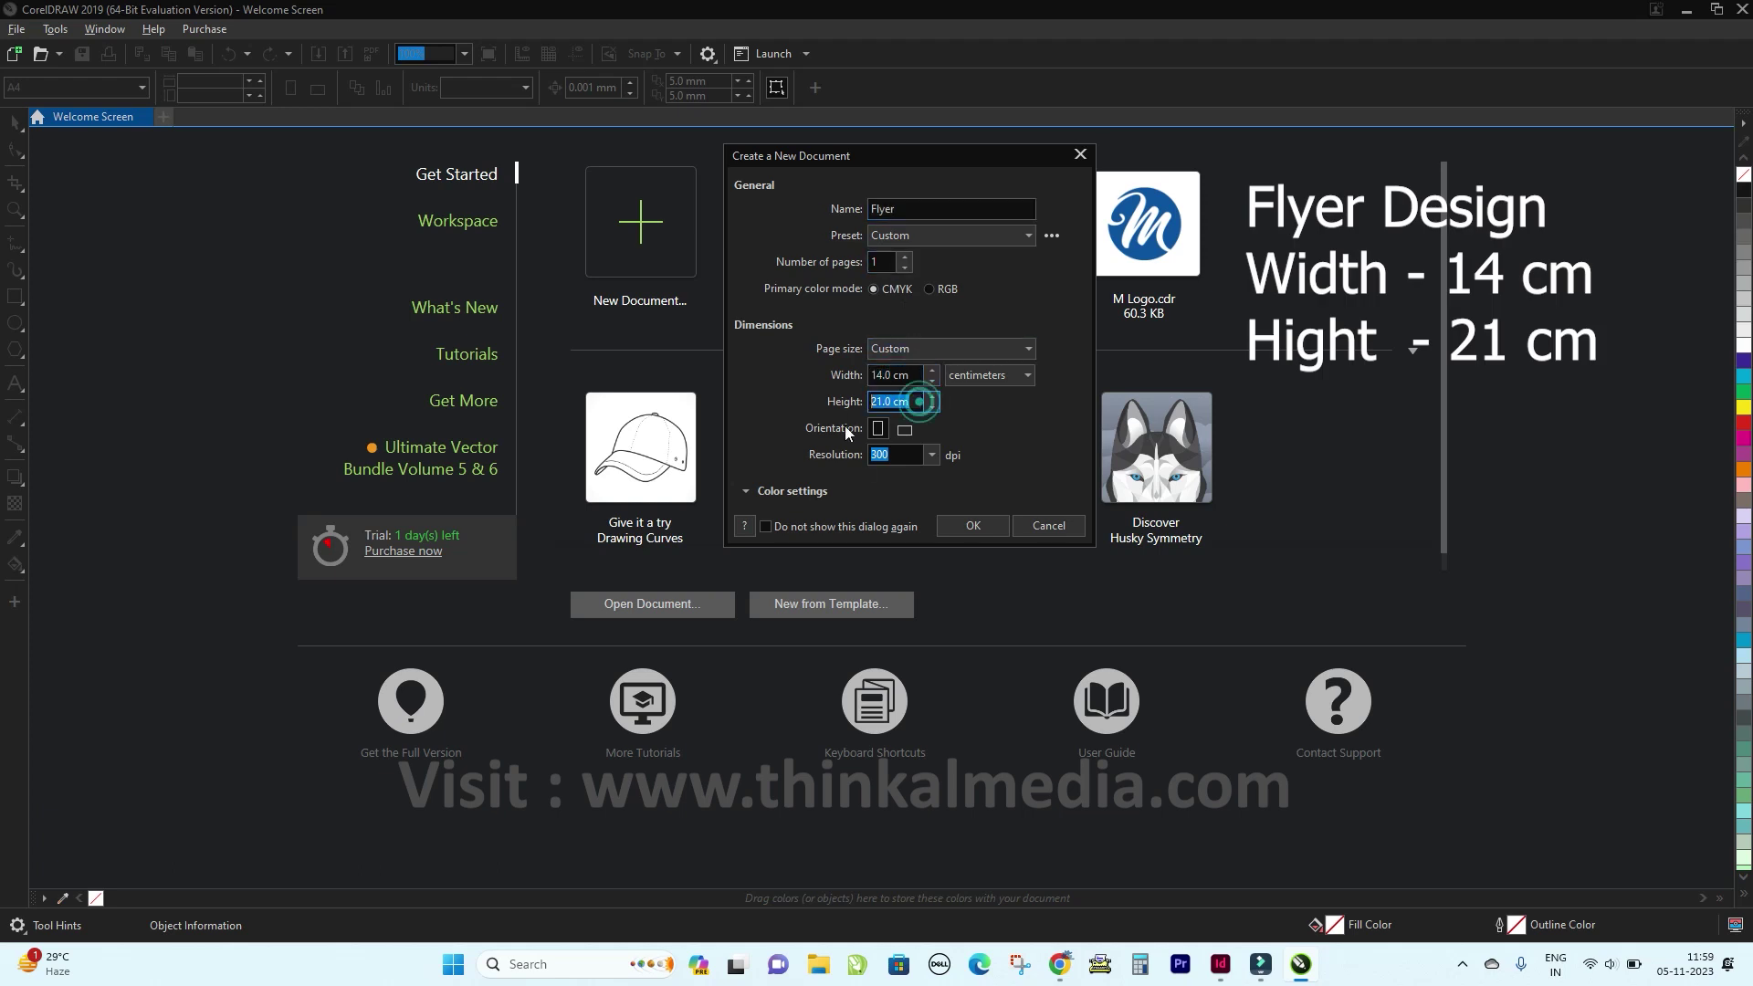
left_click(973, 526)
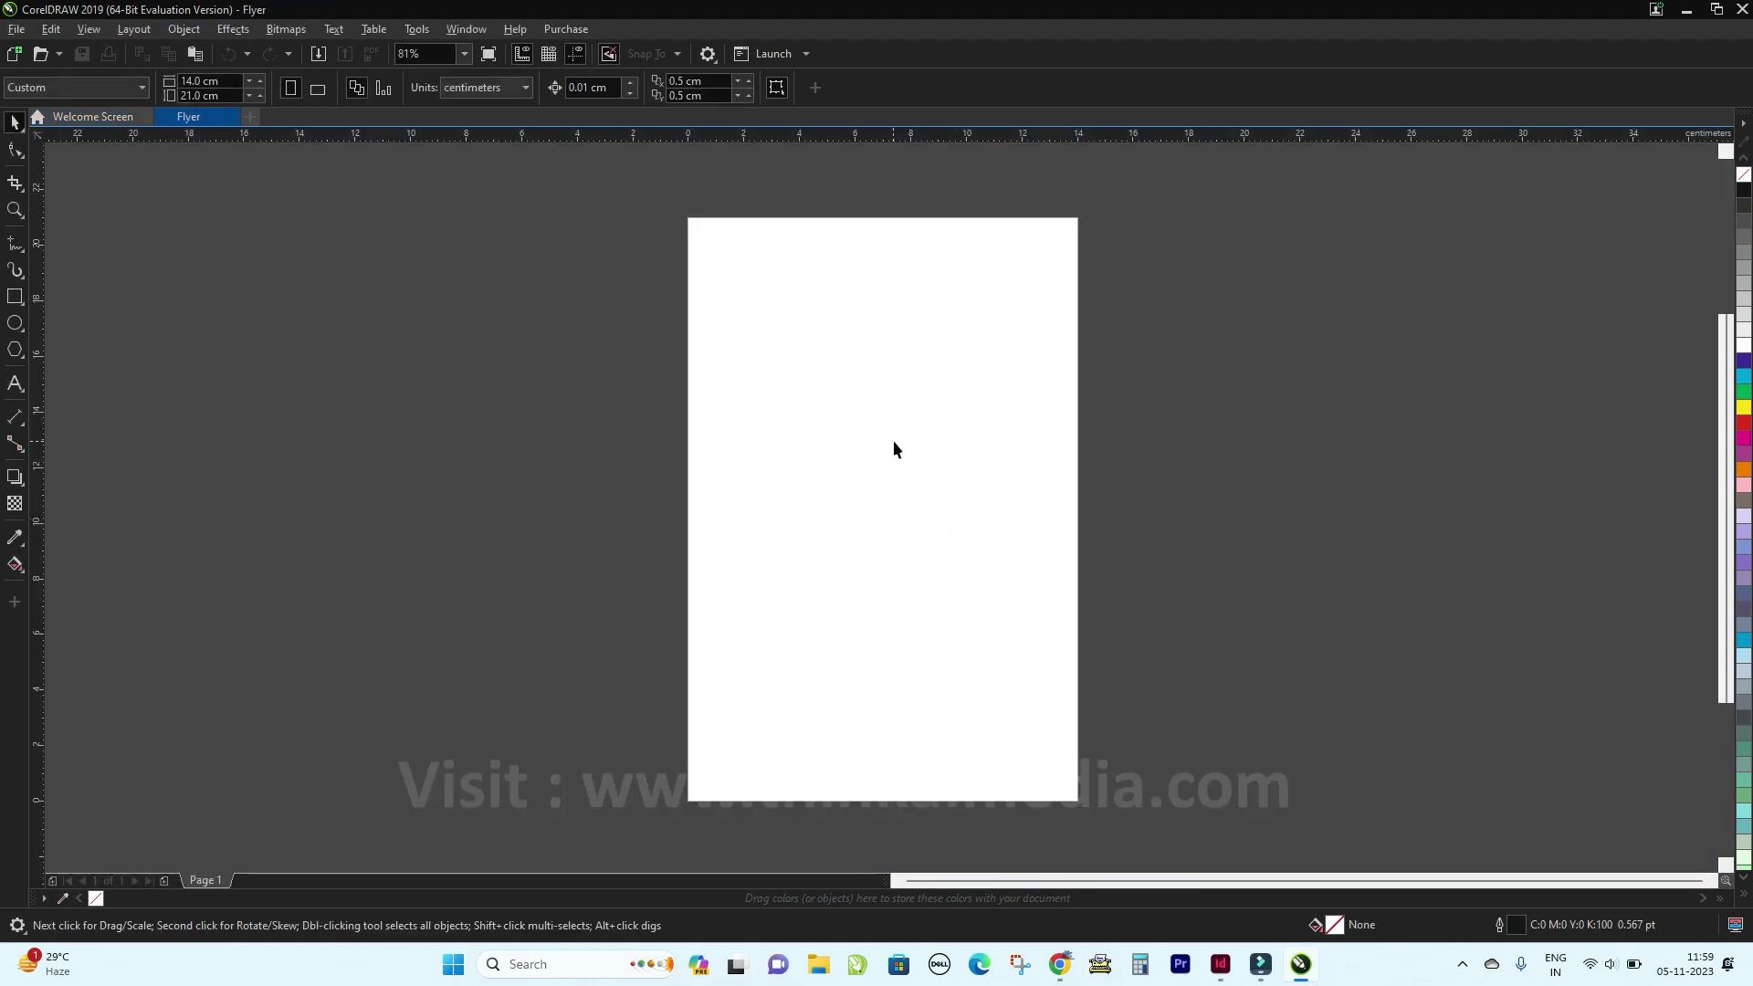
- Create a page-sized rectangle and resize it to 12.0 × 19.0 cm
double_click(14, 297)
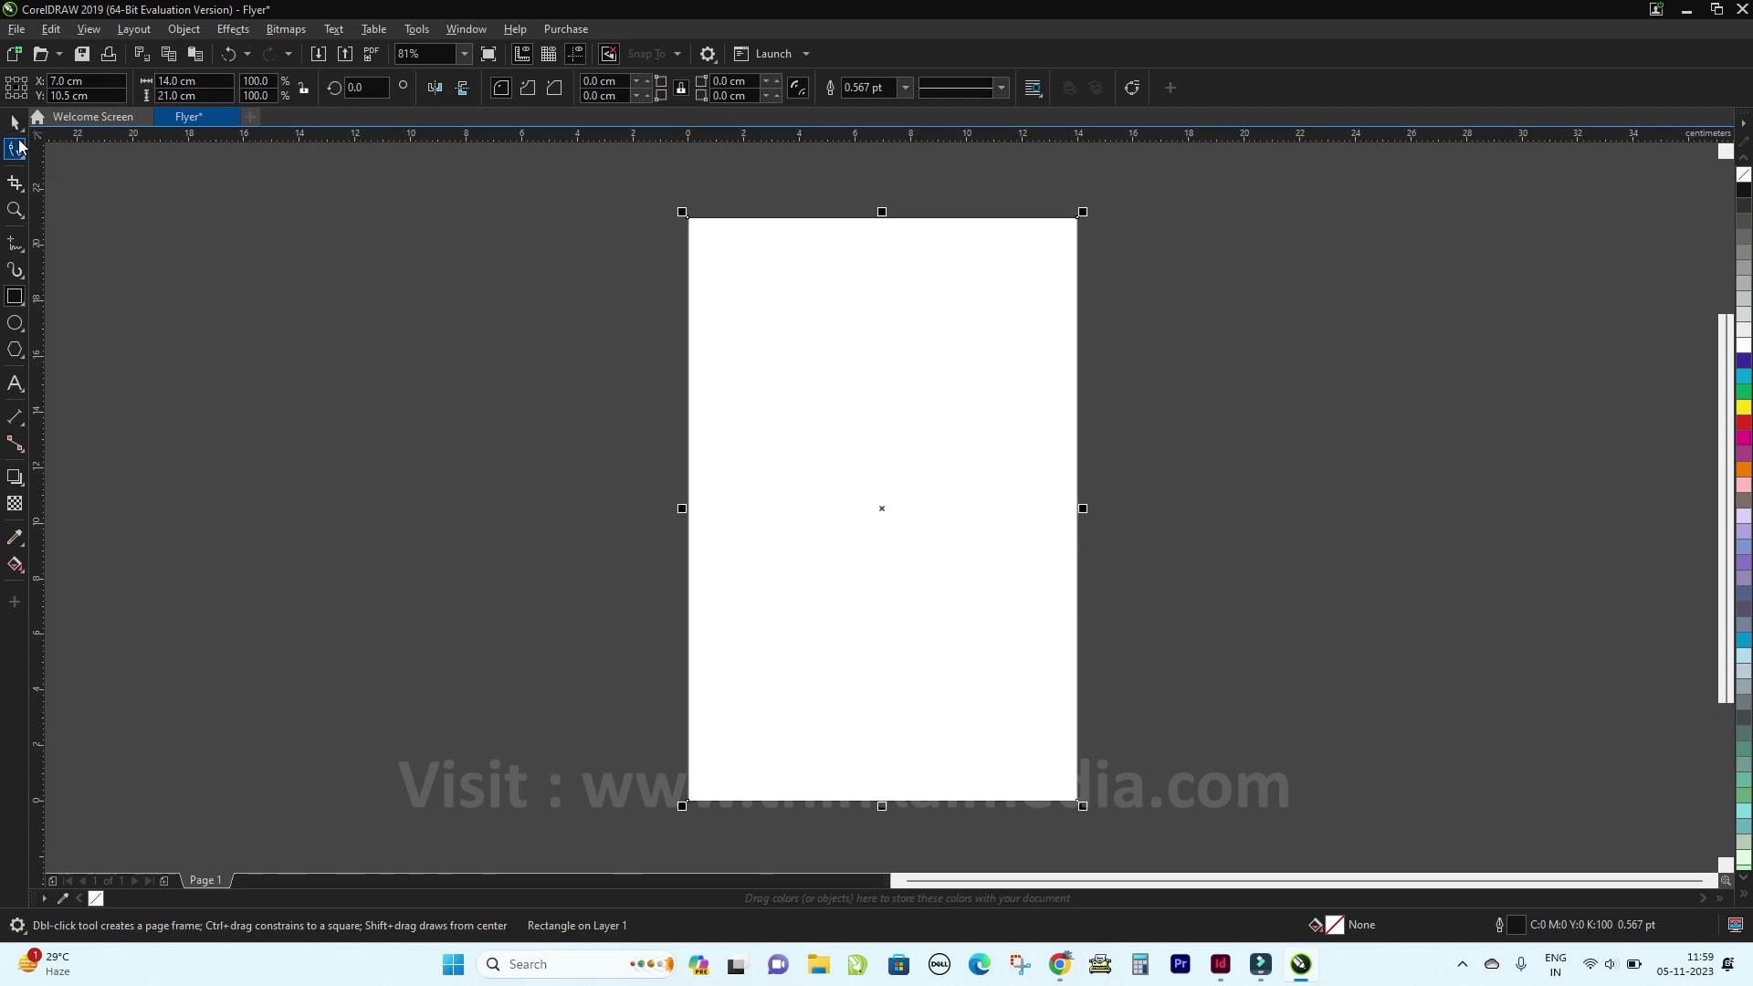
left_click(14, 123)
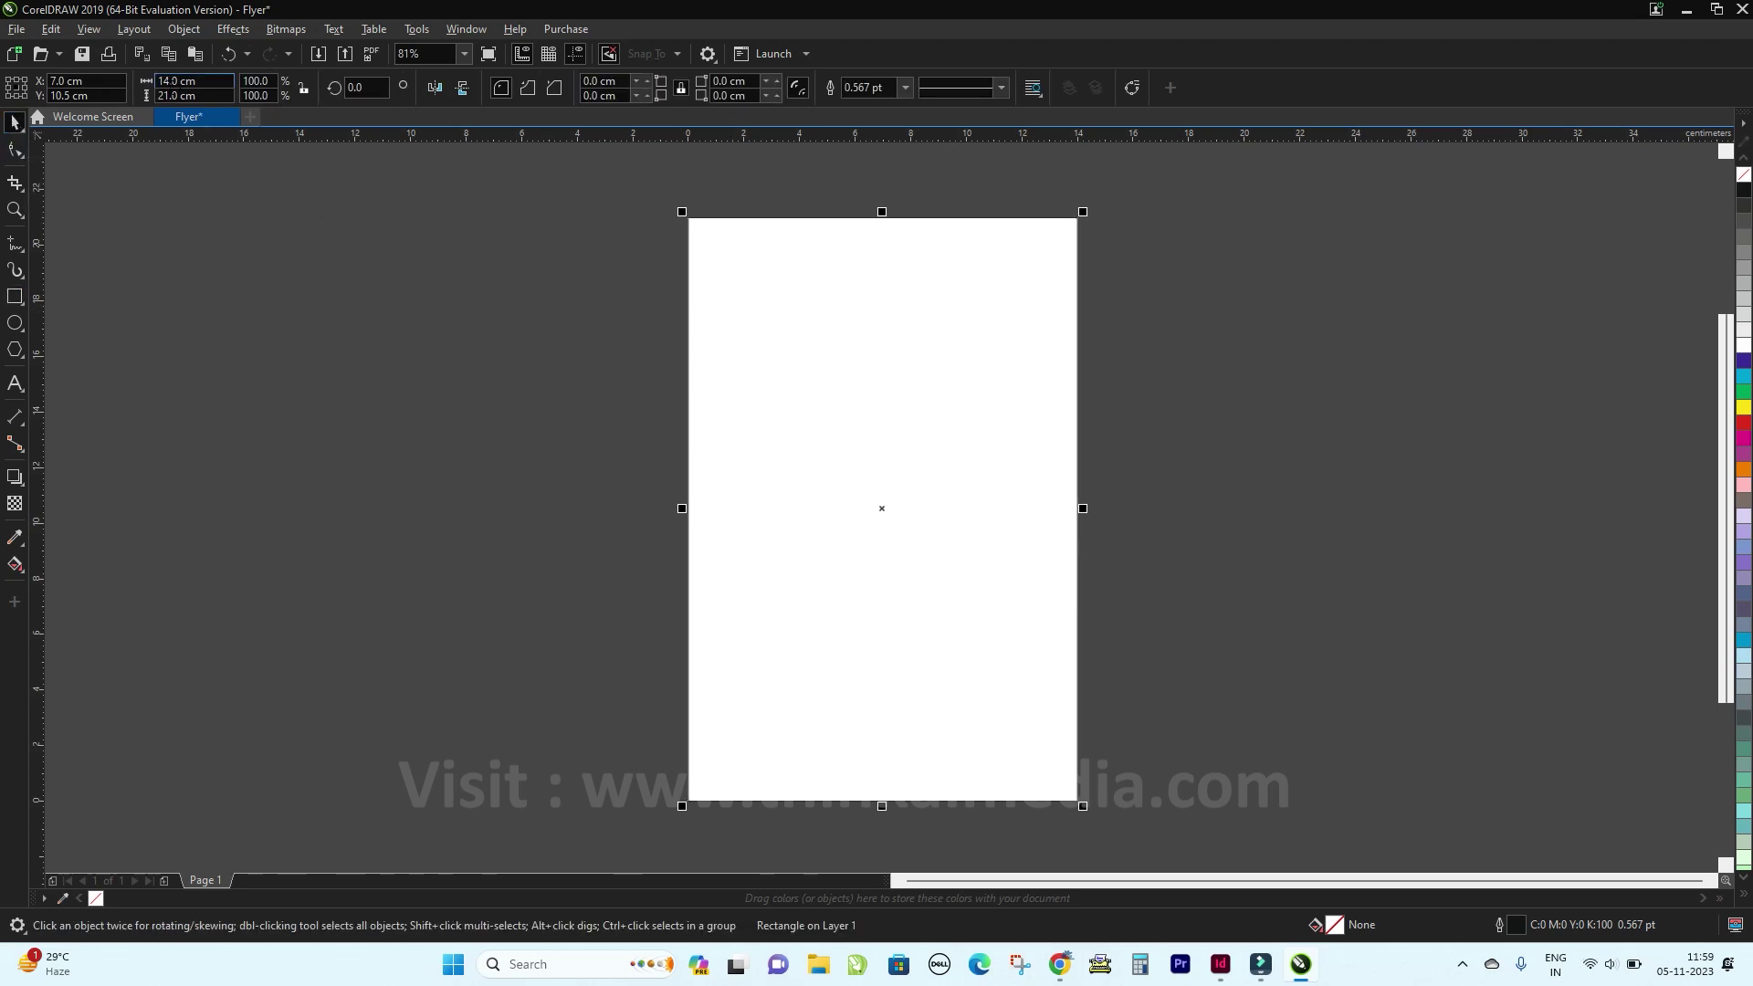
double_click(164, 81)
type("1")
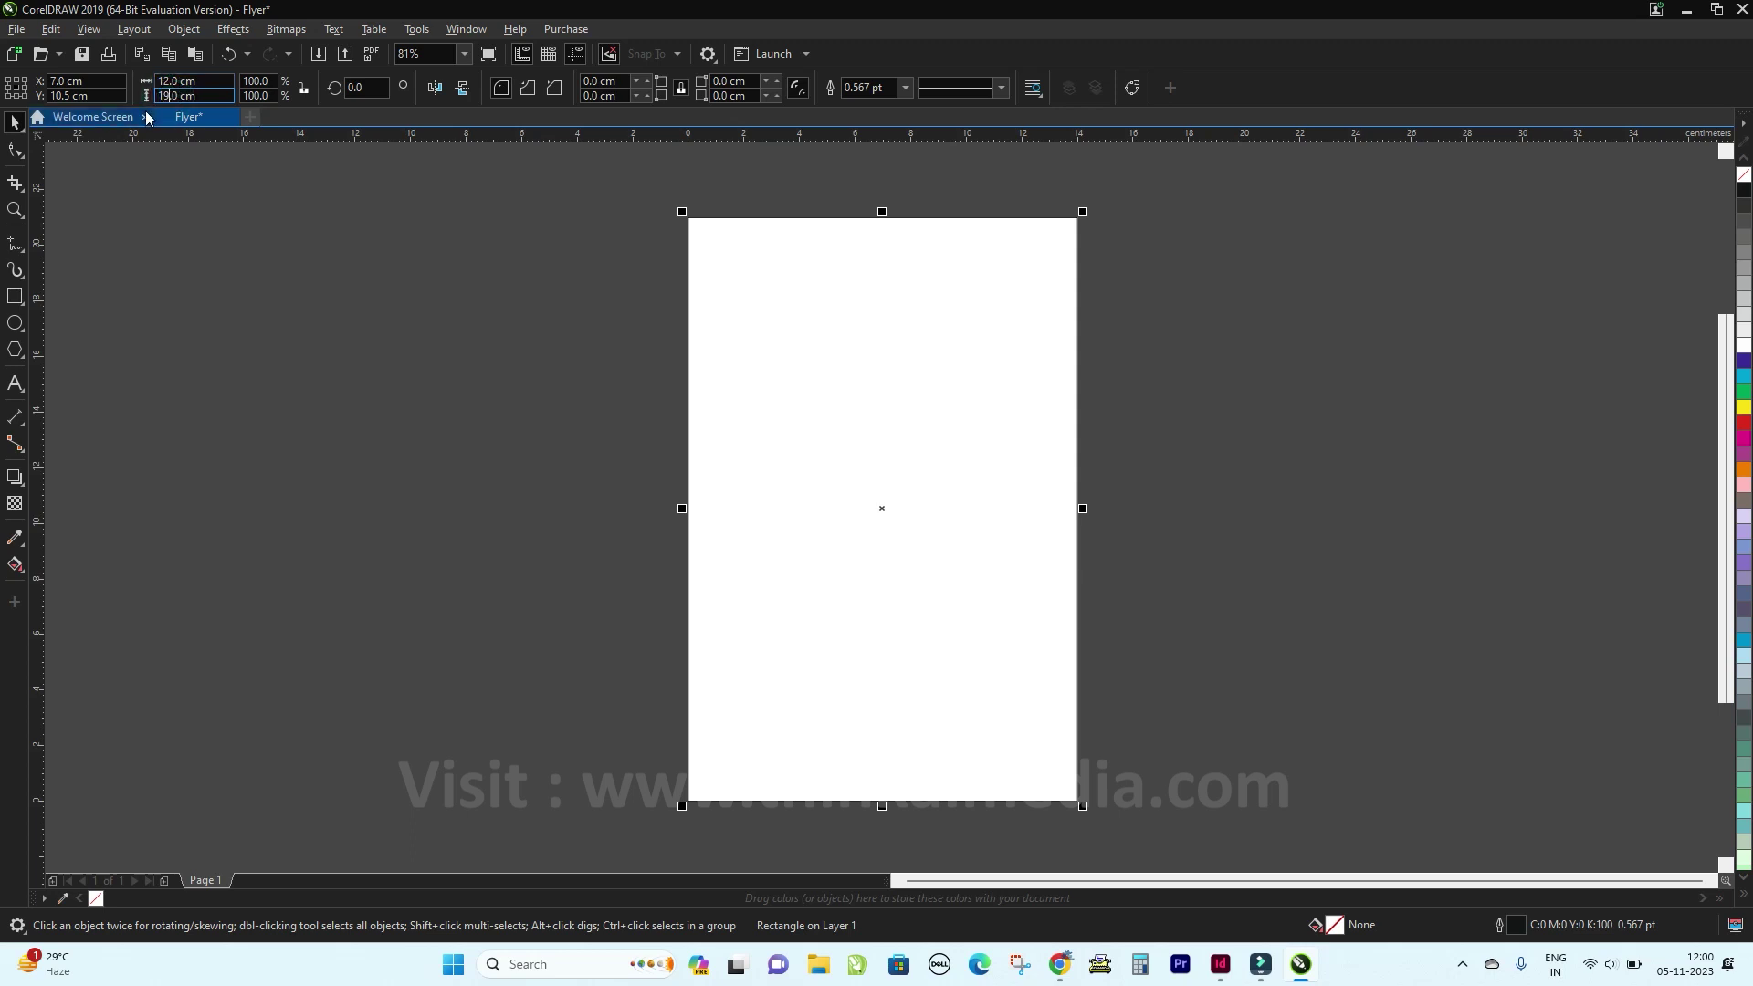
key("Return")
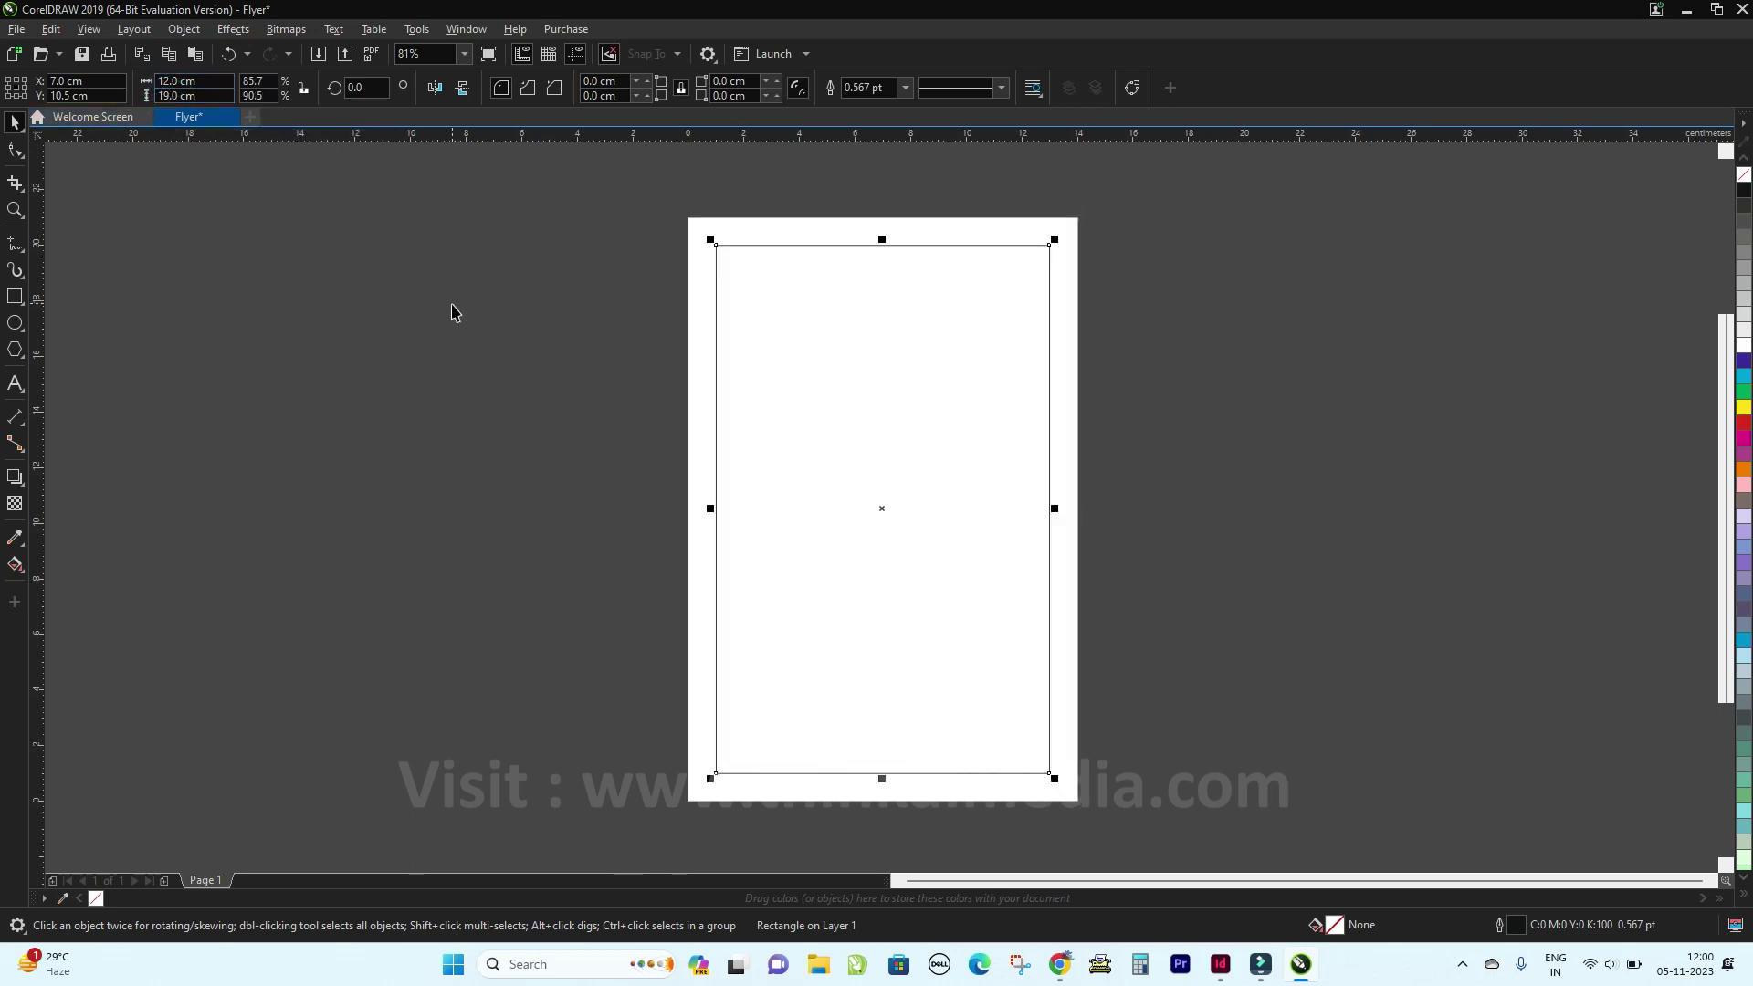
- Add vertical guidelines on the rectangle's left and right edges
left_click_drag(37, 221, 125, 237)
left_click_drag(423, 252, 717, 290)
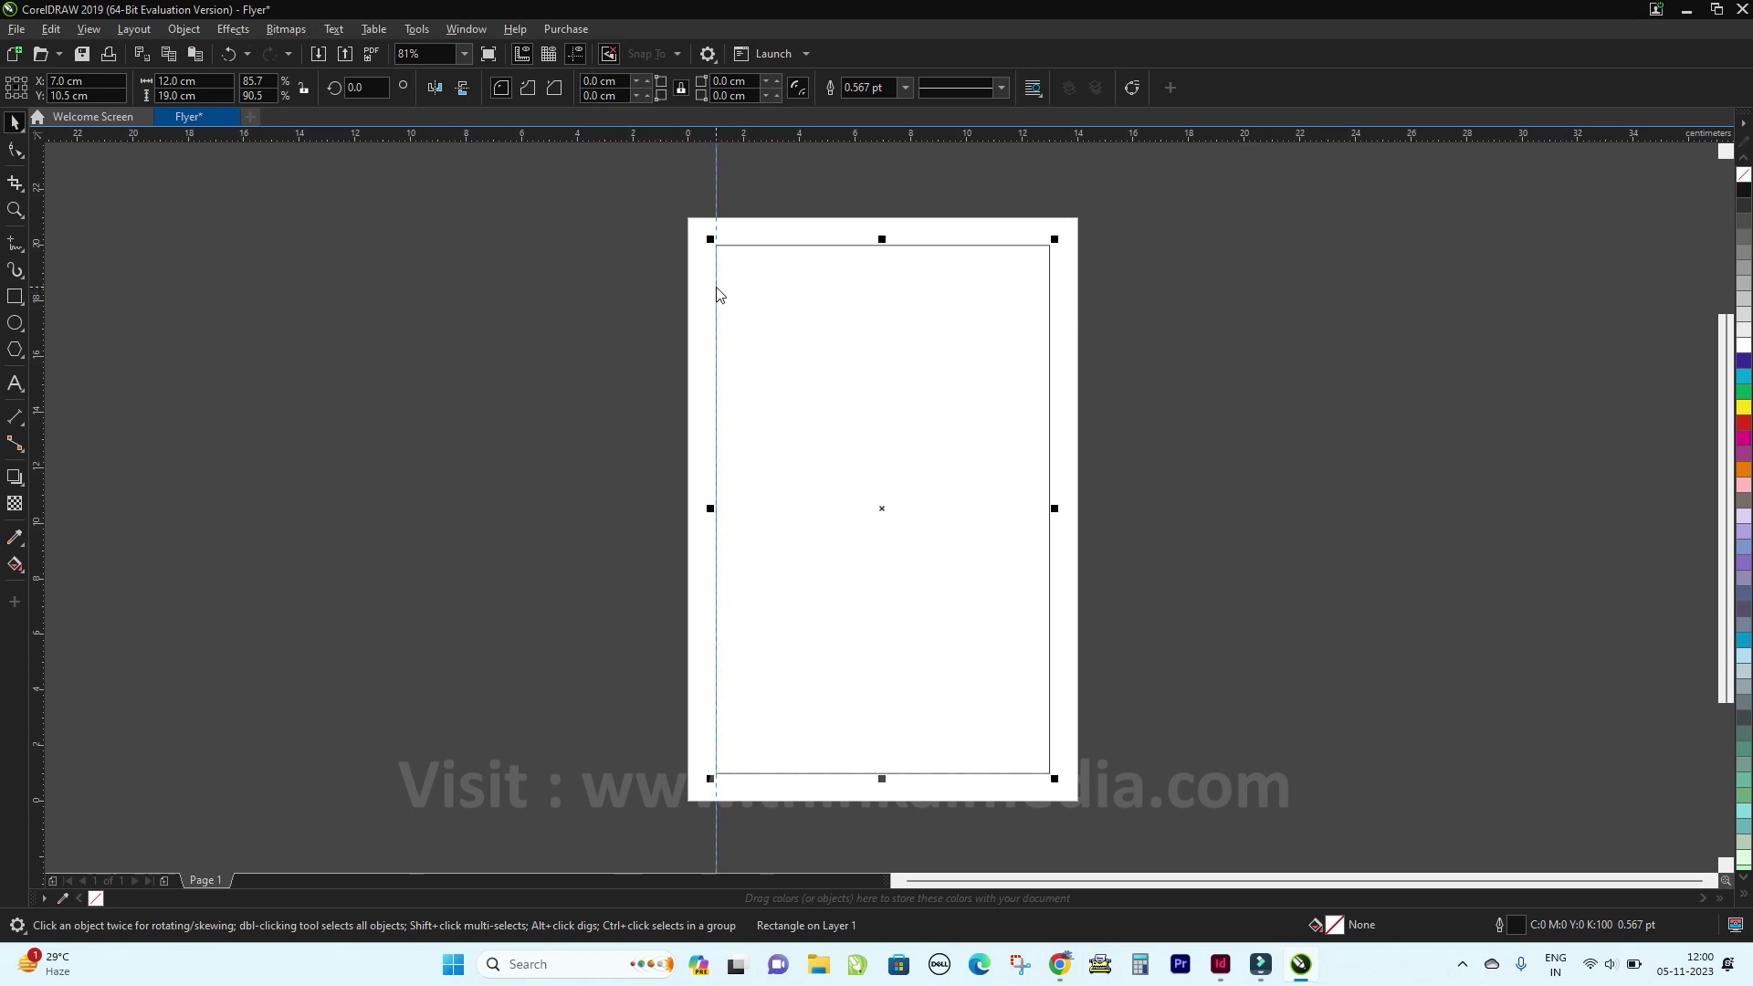
left_click(717, 302)
left_click_drag(39, 291, 1051, 313)
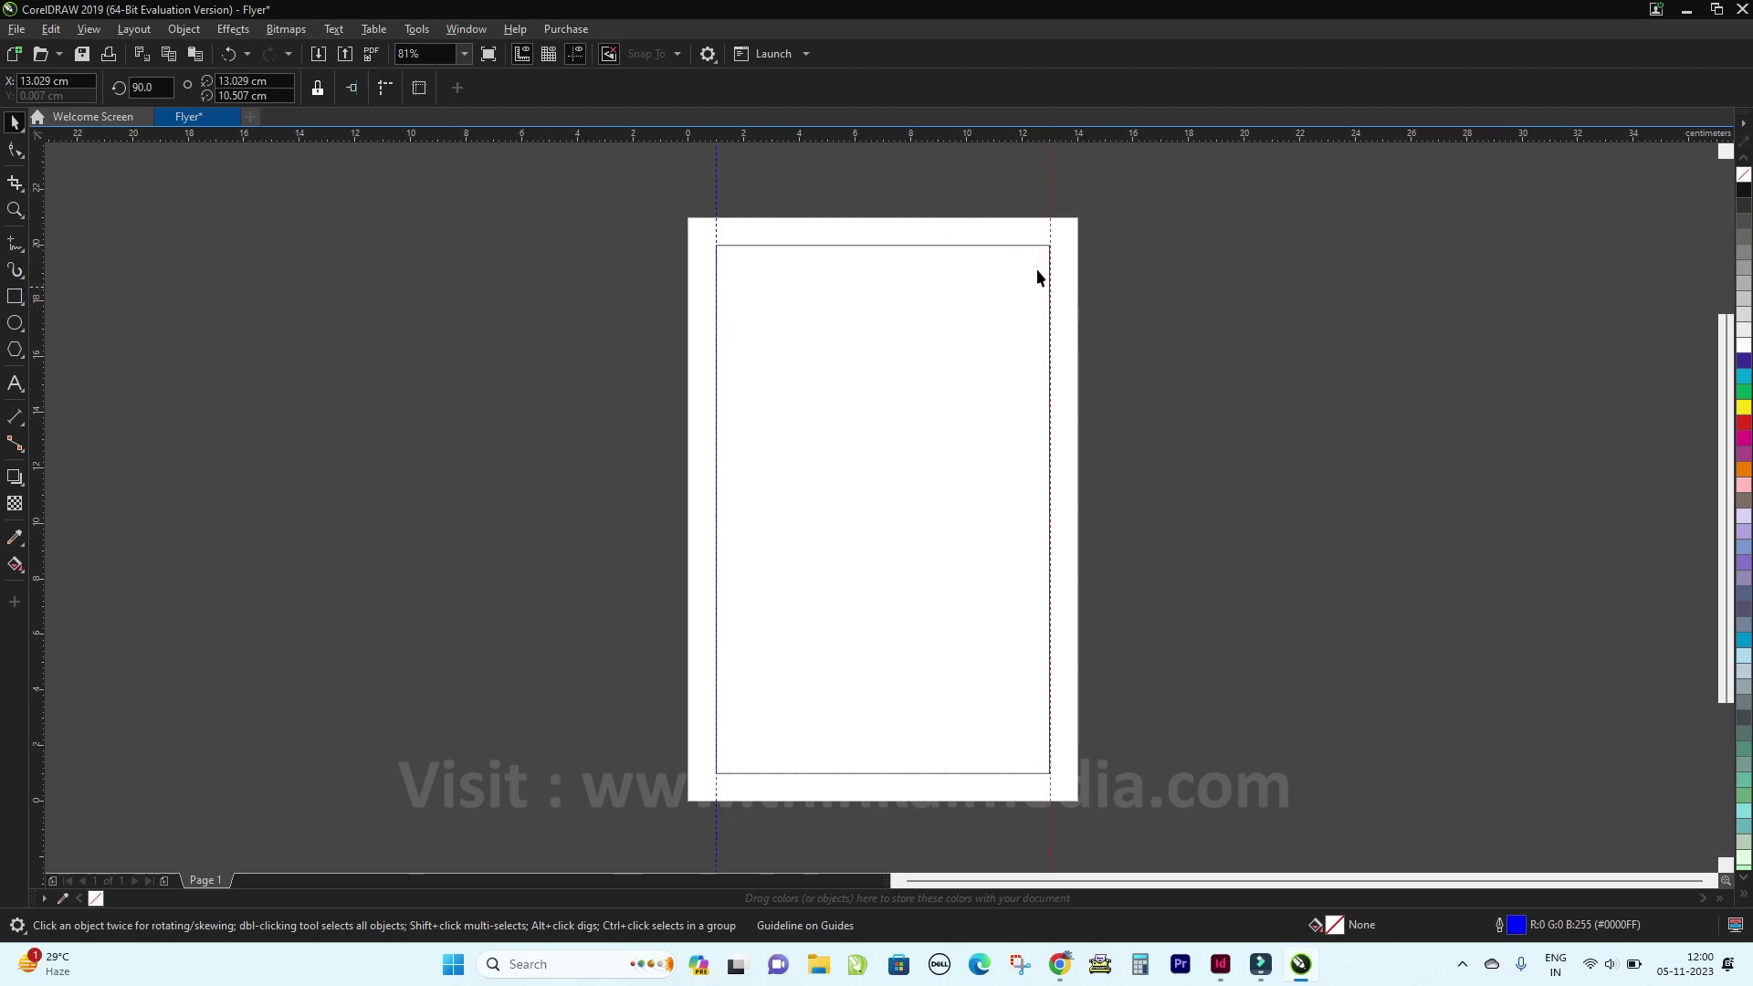
- Add horizontal guidelines snapped to the rectangle's top and bottom edges
left_click_drag(966, 144, 968, 245)
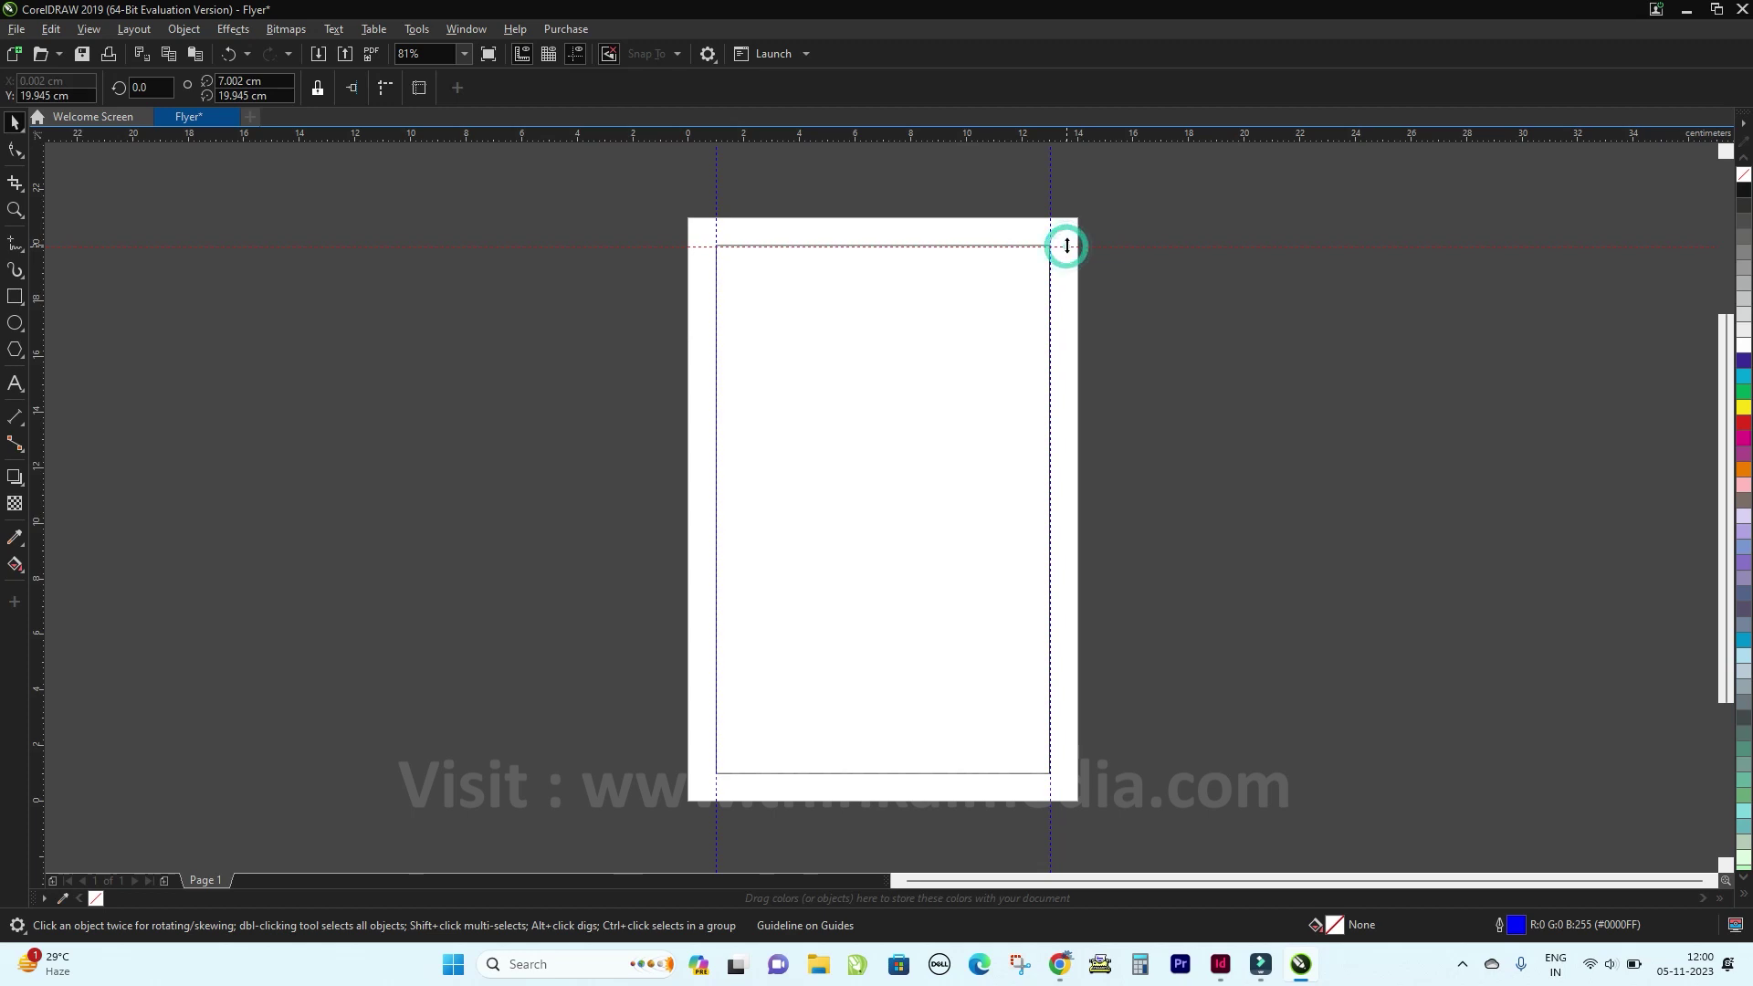
left_click_drag(1066, 248, 1066, 245)
left_click_drag(1002, 136, 1008, 774)
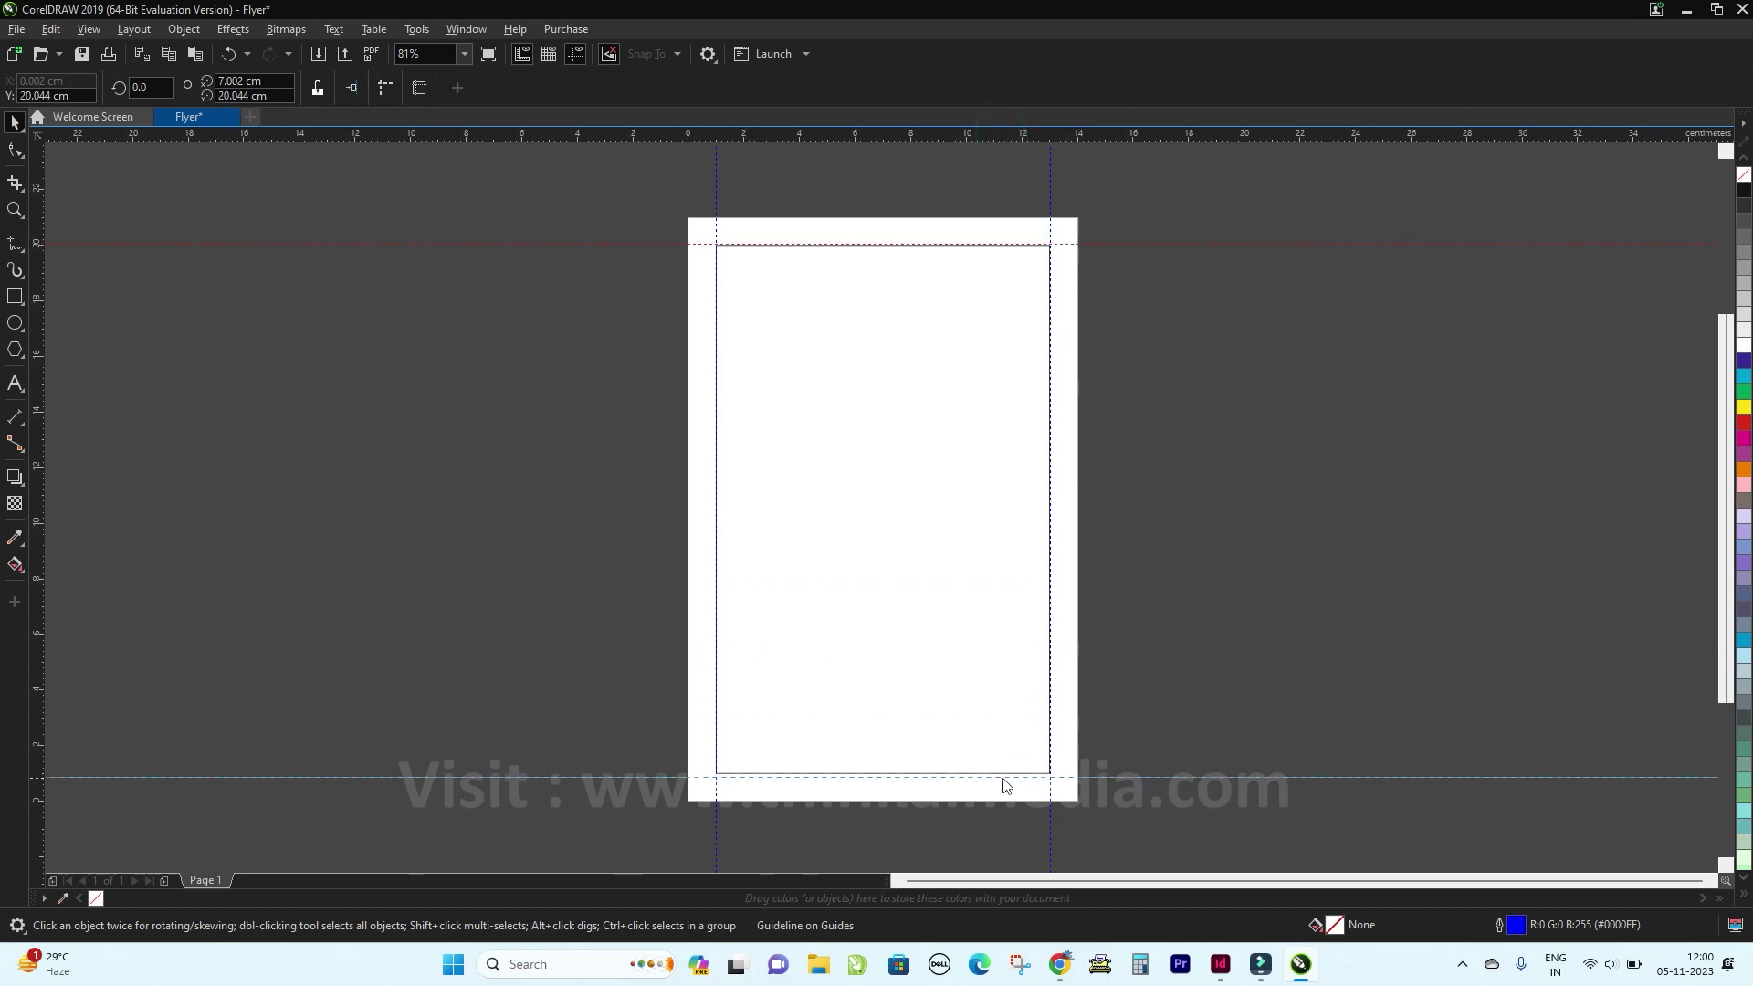
left_click_drag(1010, 779, 1011, 776)
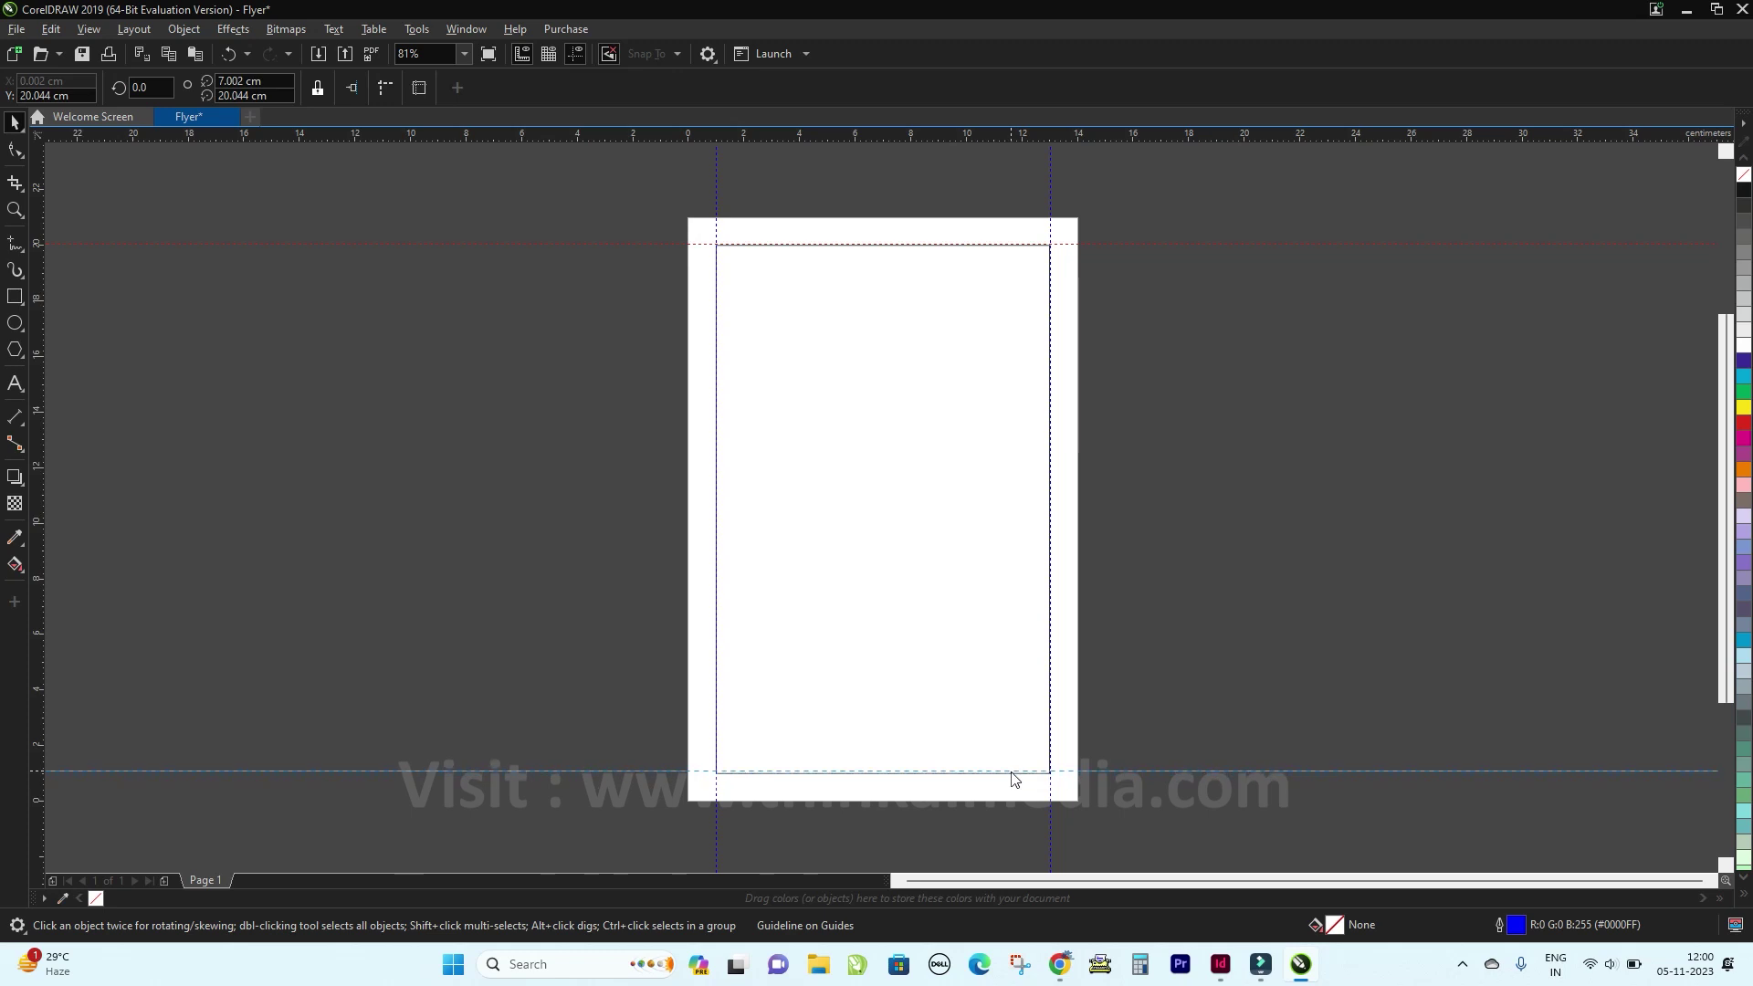
key("Delete")
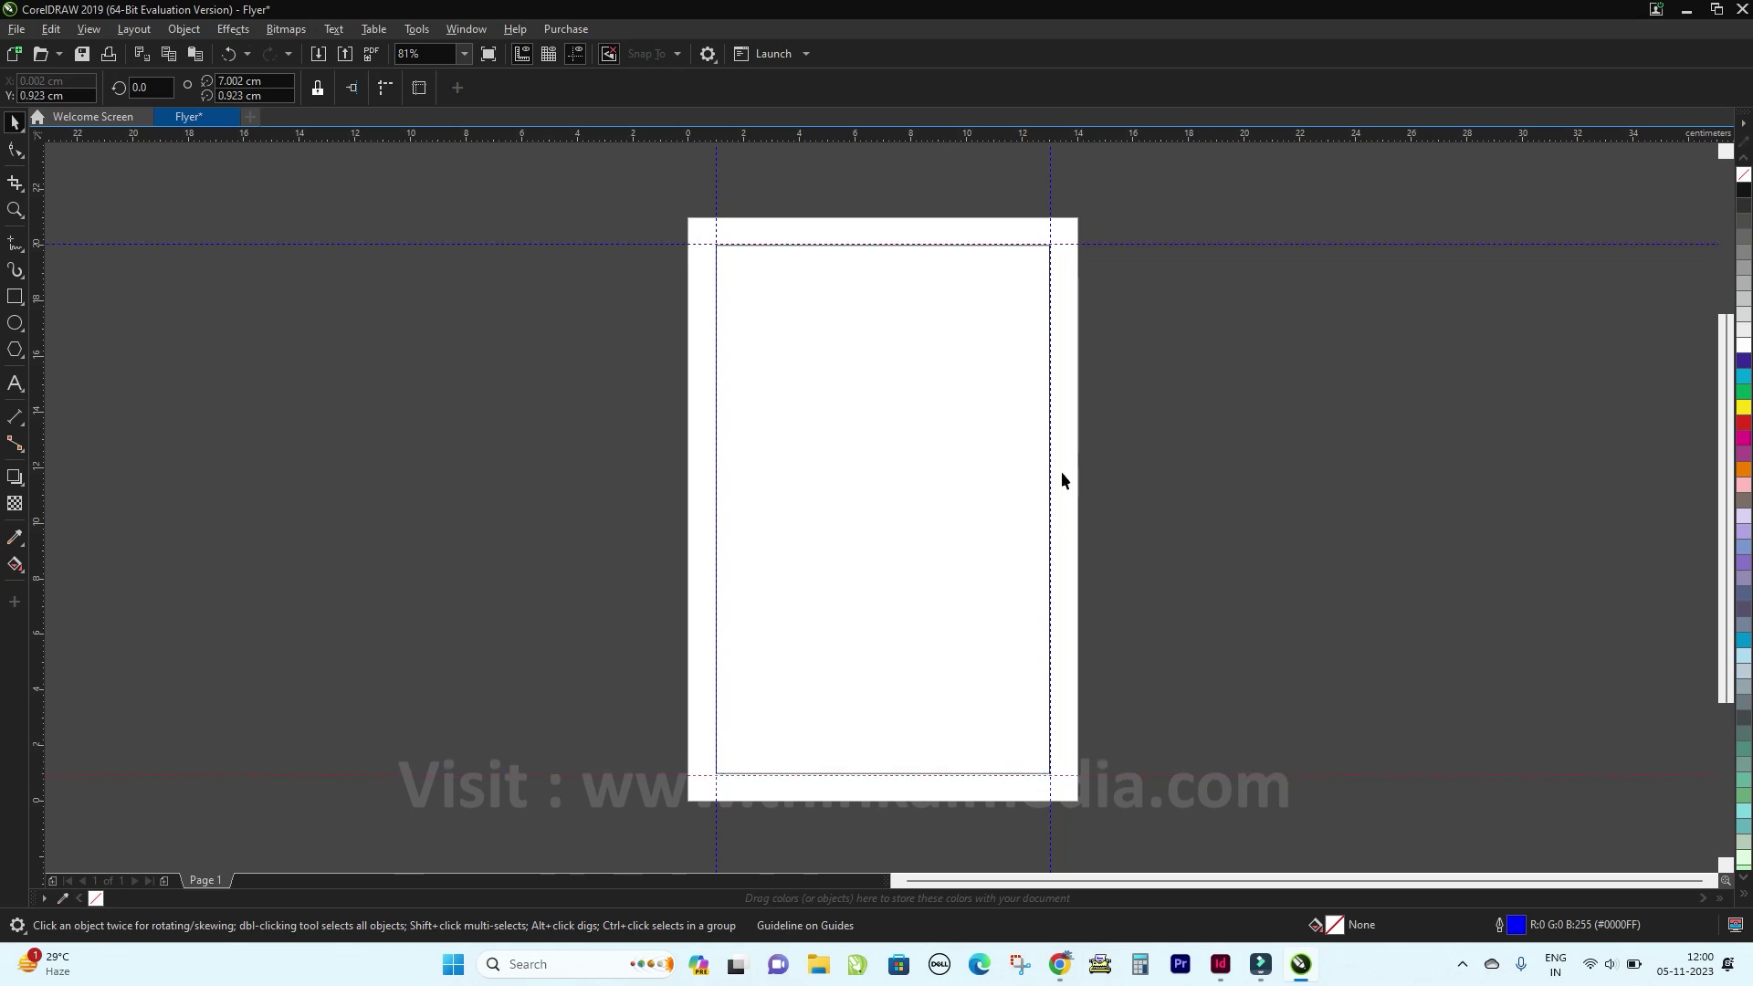
scroll(966, 235, "up", 5)
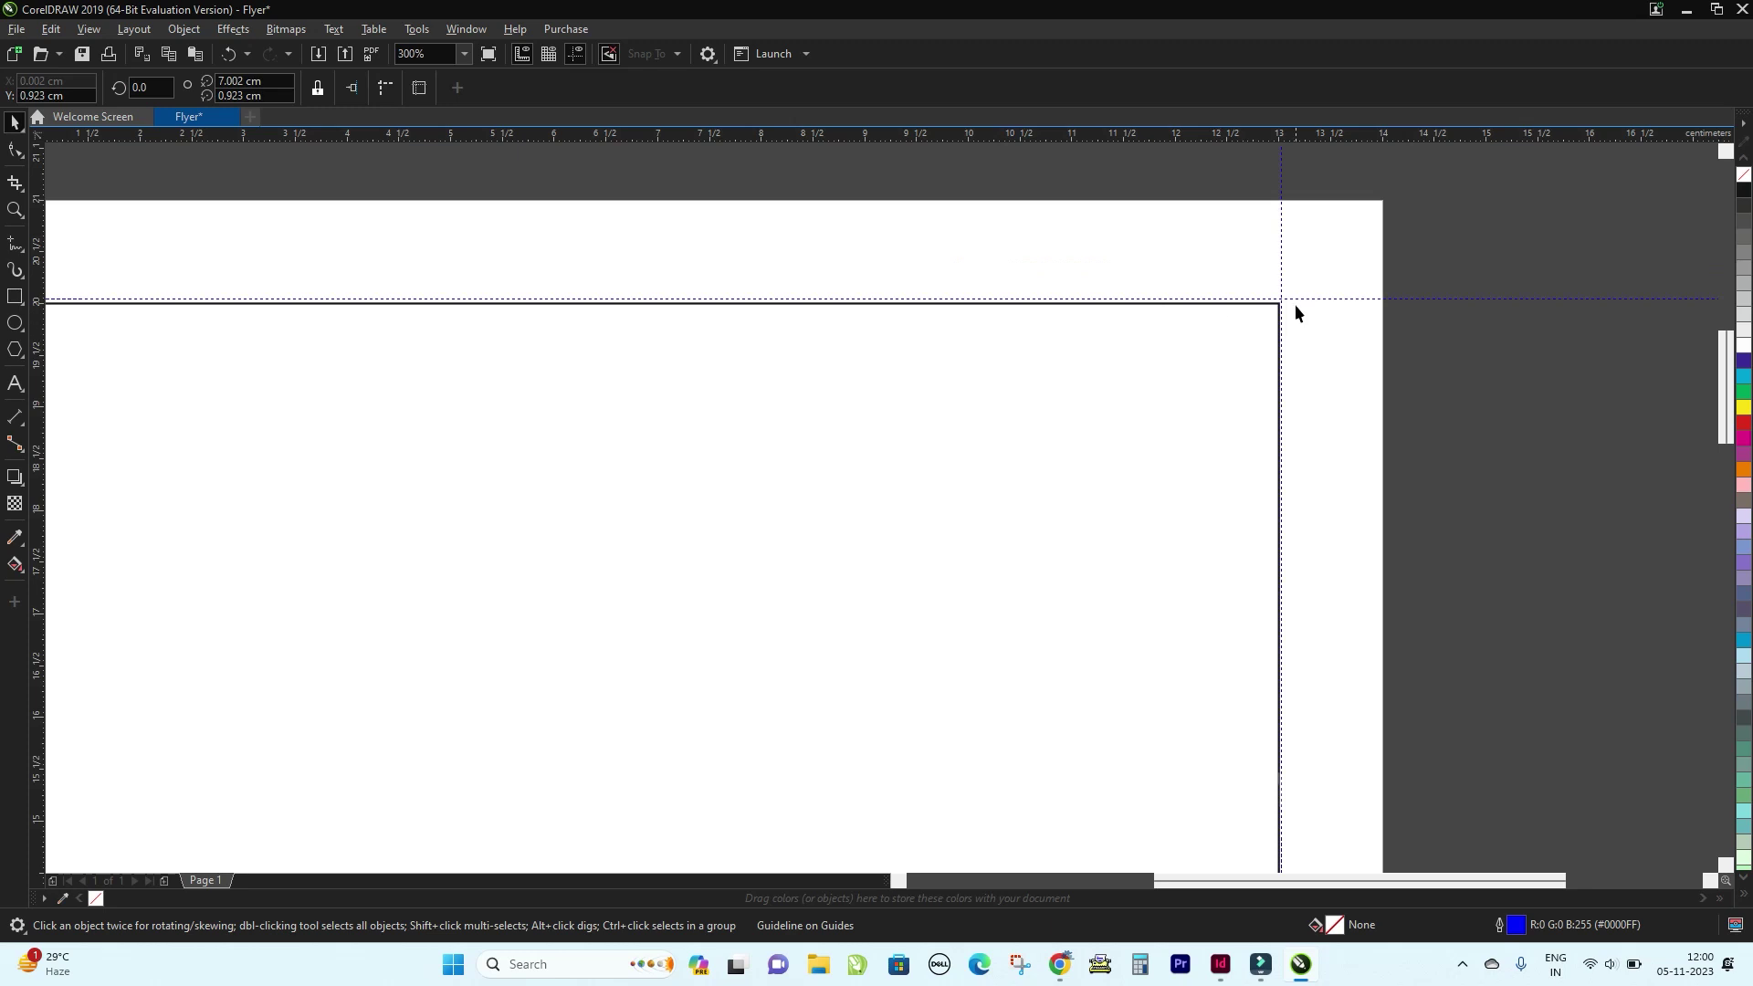
left_click_drag(1307, 298, 1309, 303)
scroll(1238, 375, "down", 5)
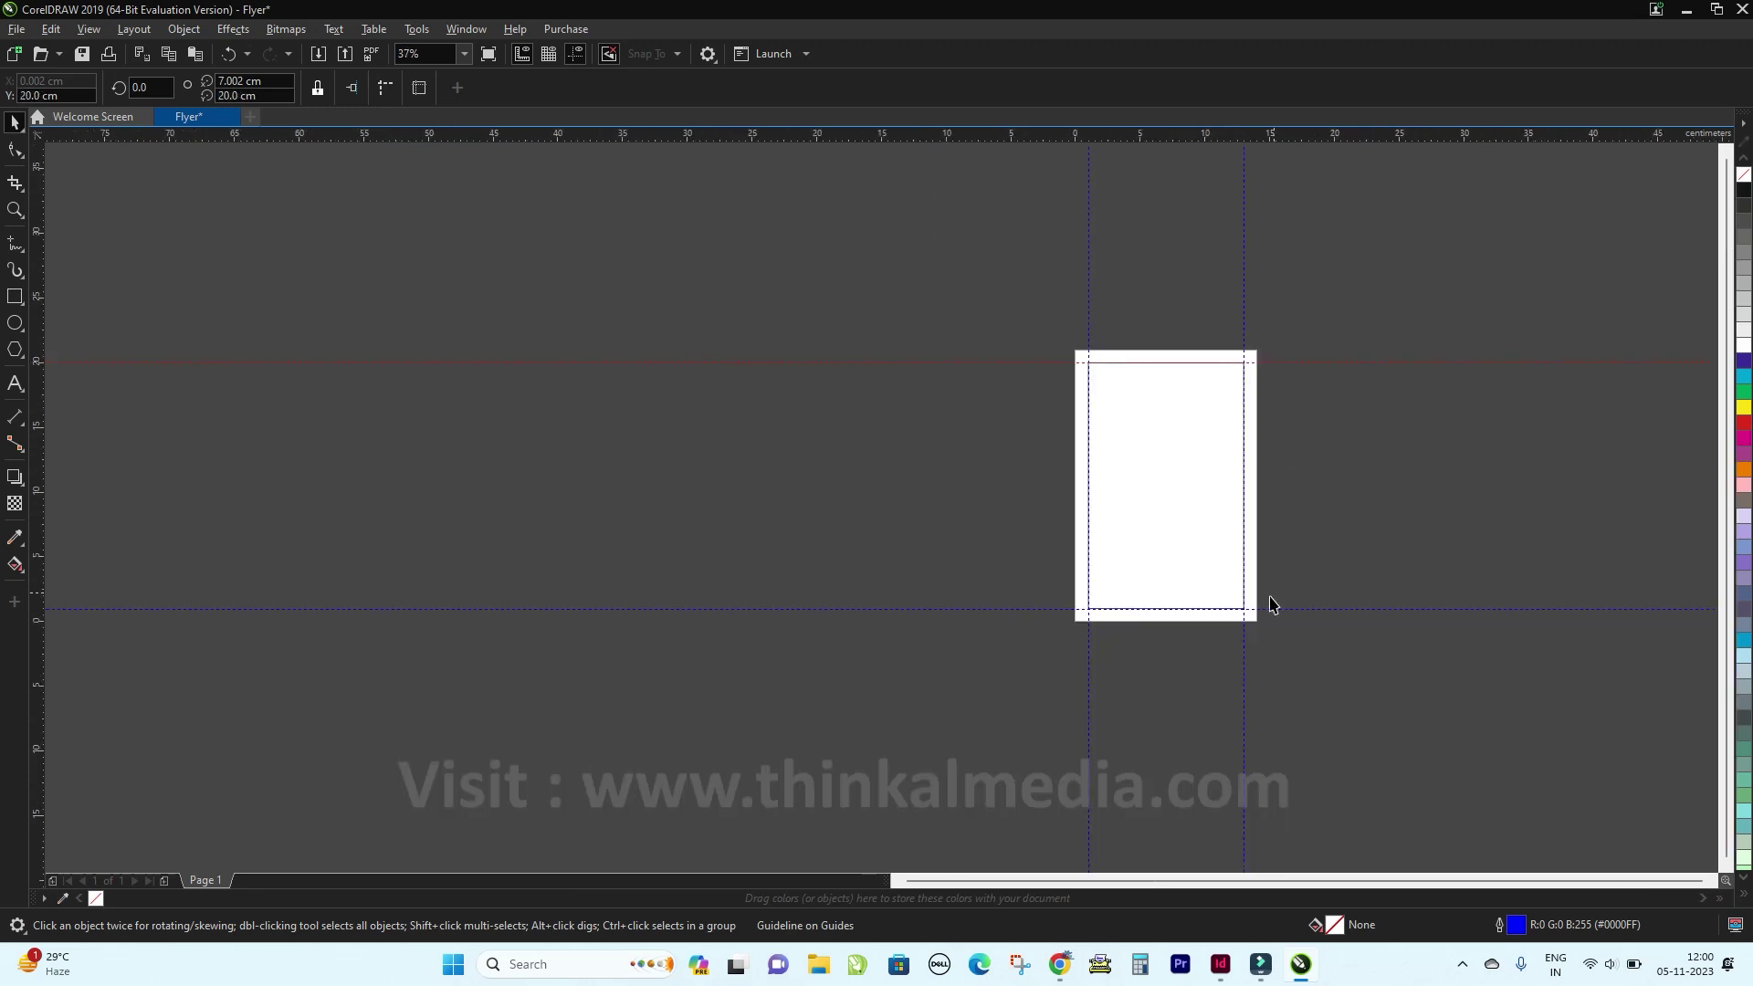
scroll(1254, 609, "up", 5)
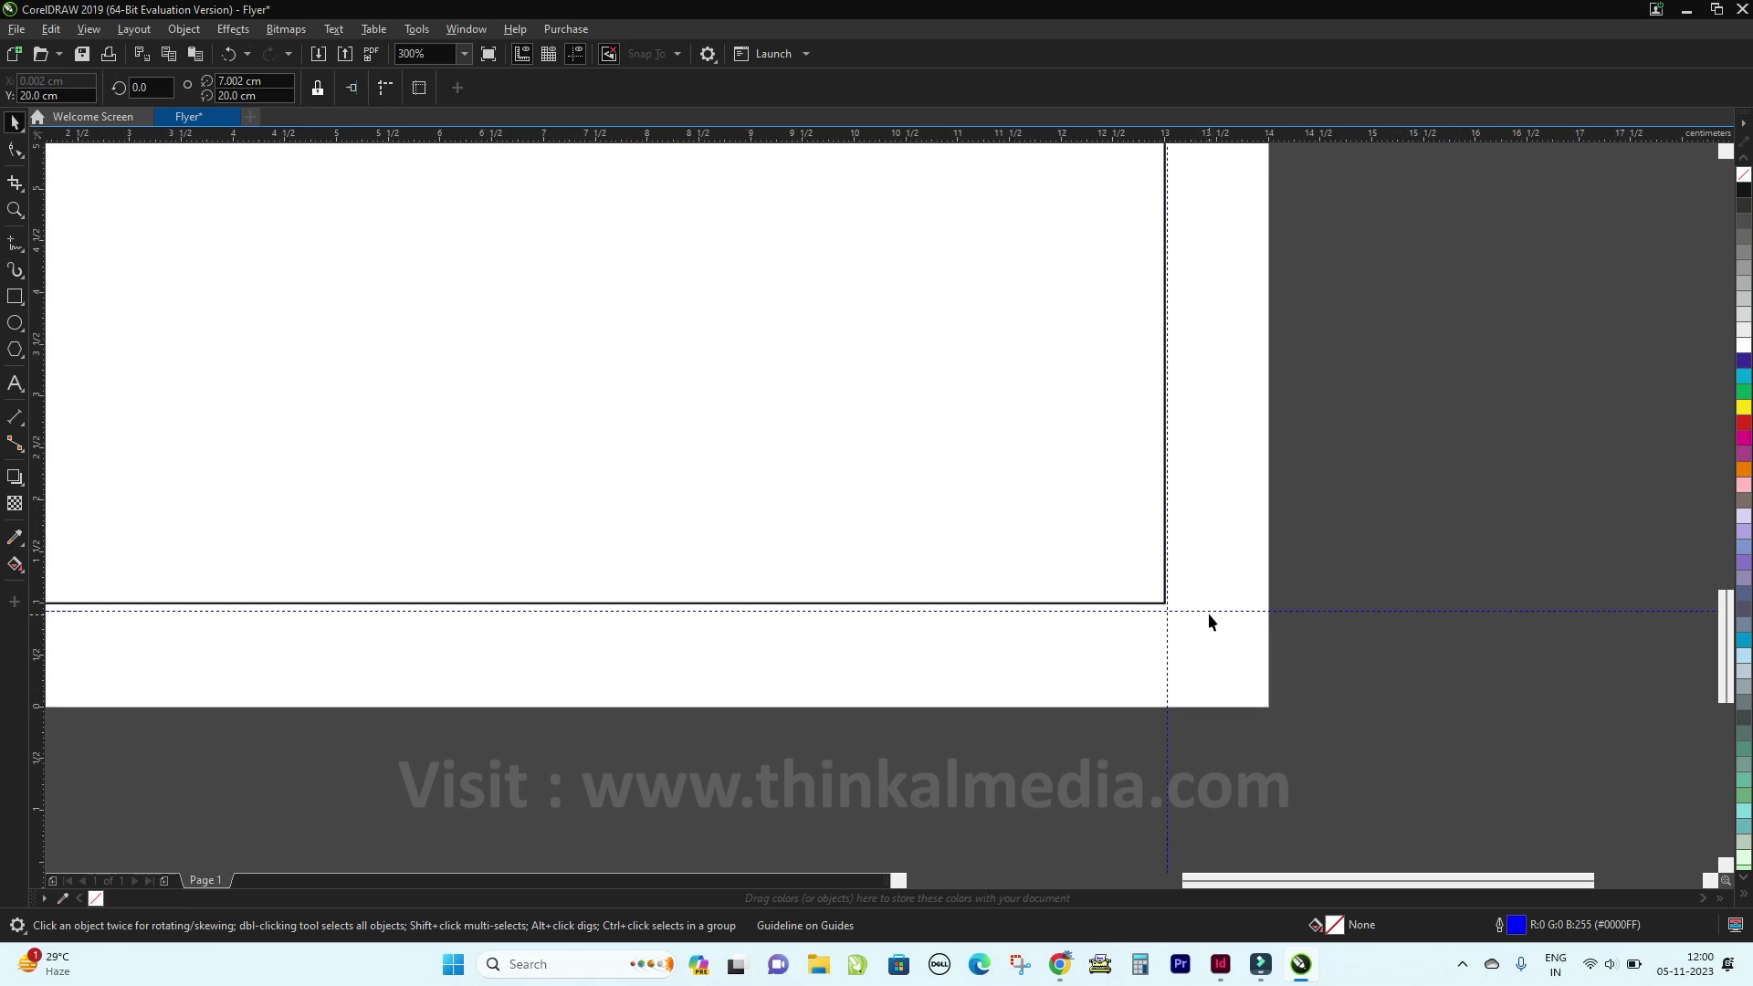
left_click_drag(1211, 610, 1167, 649)
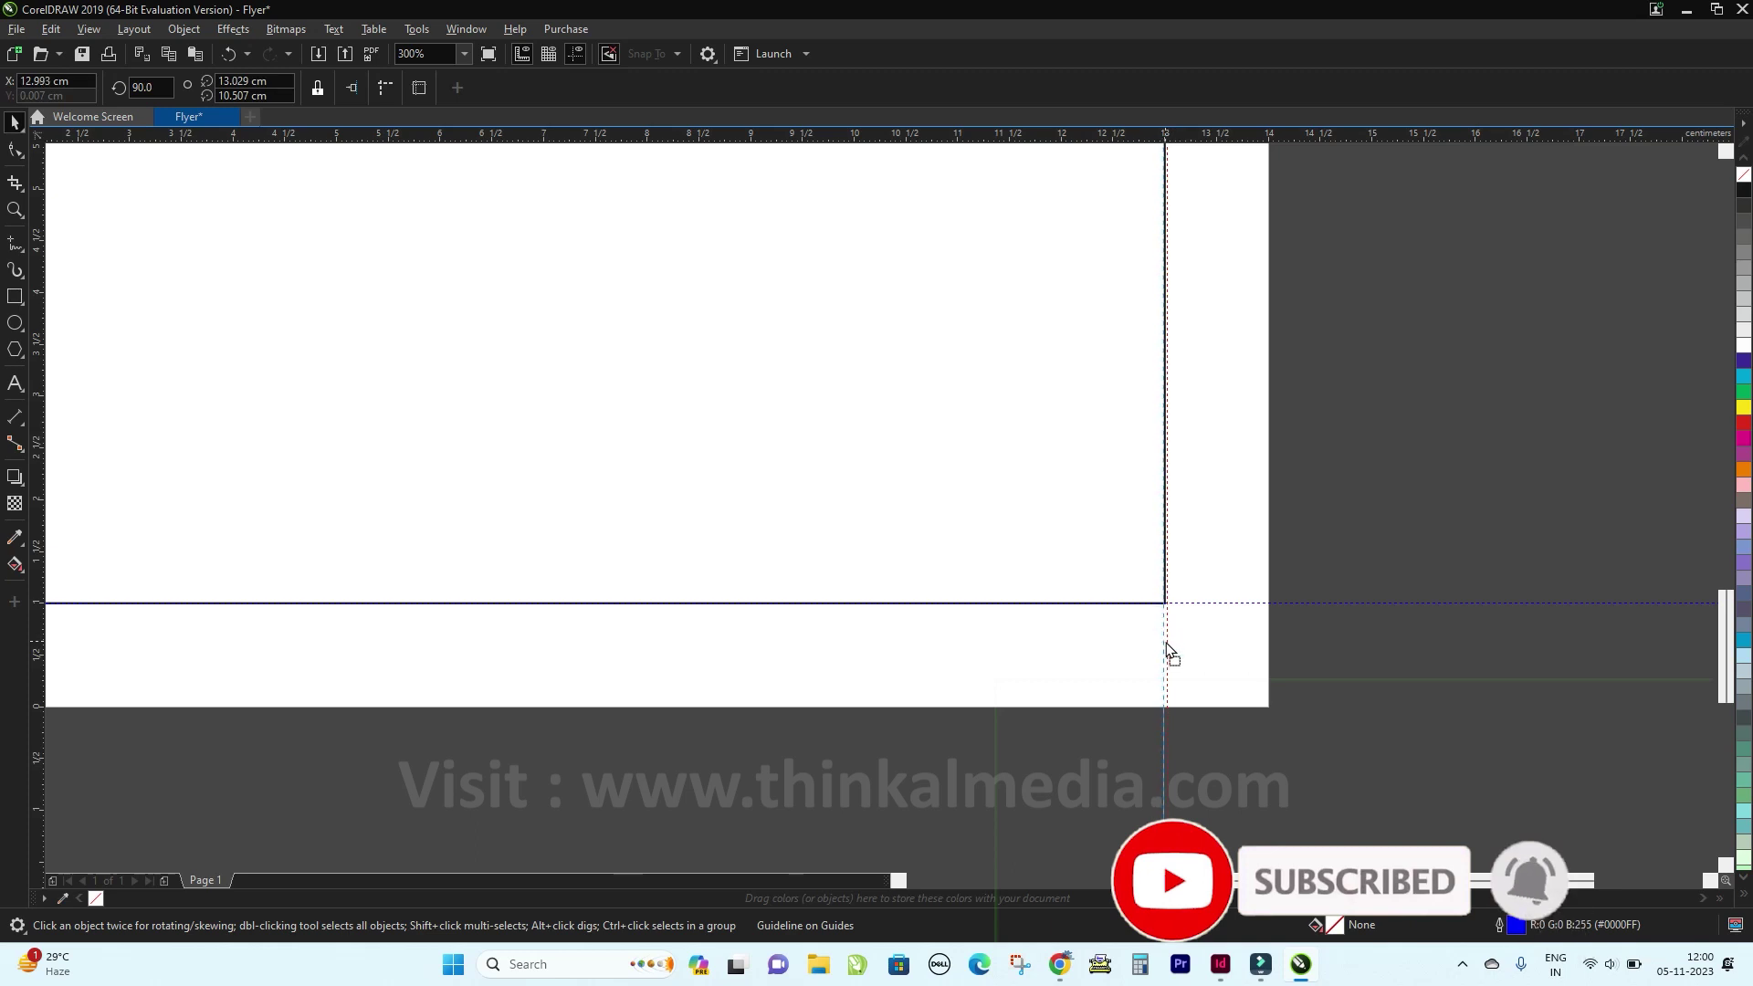
key("h")
scroll(819, 546, "down", 2)
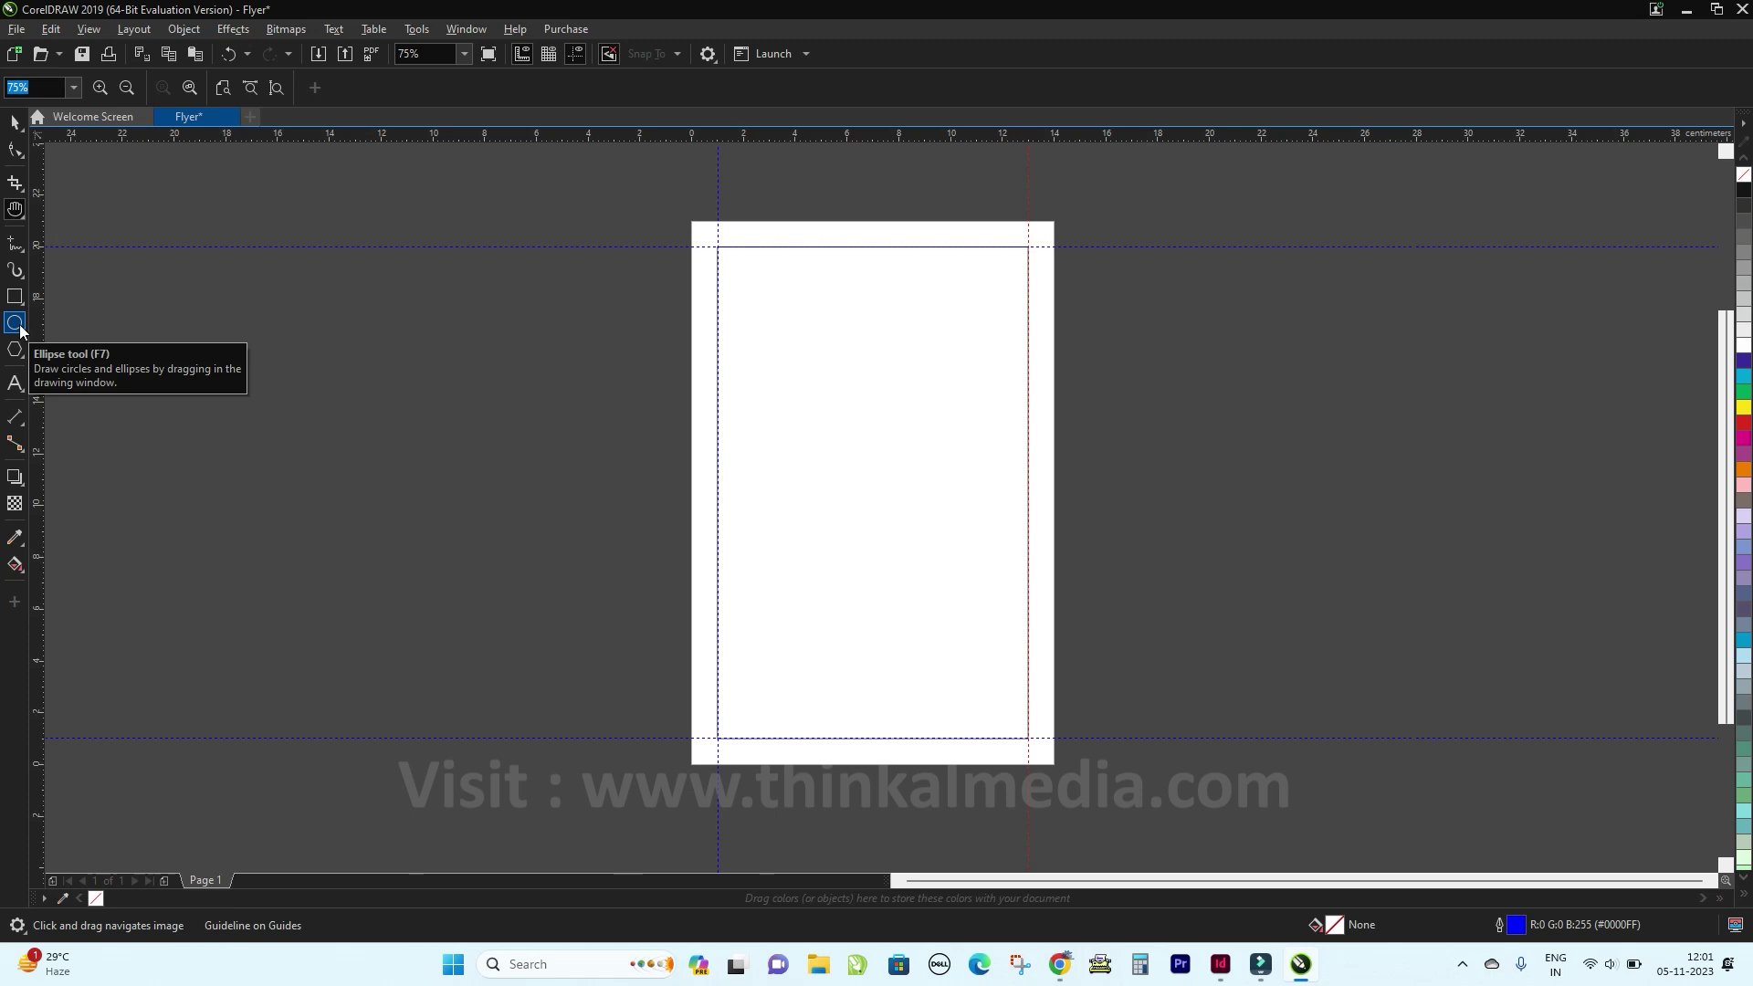
- Draw a large ellipse over the page and tilt it about 40° clockwise
left_click(19, 326)
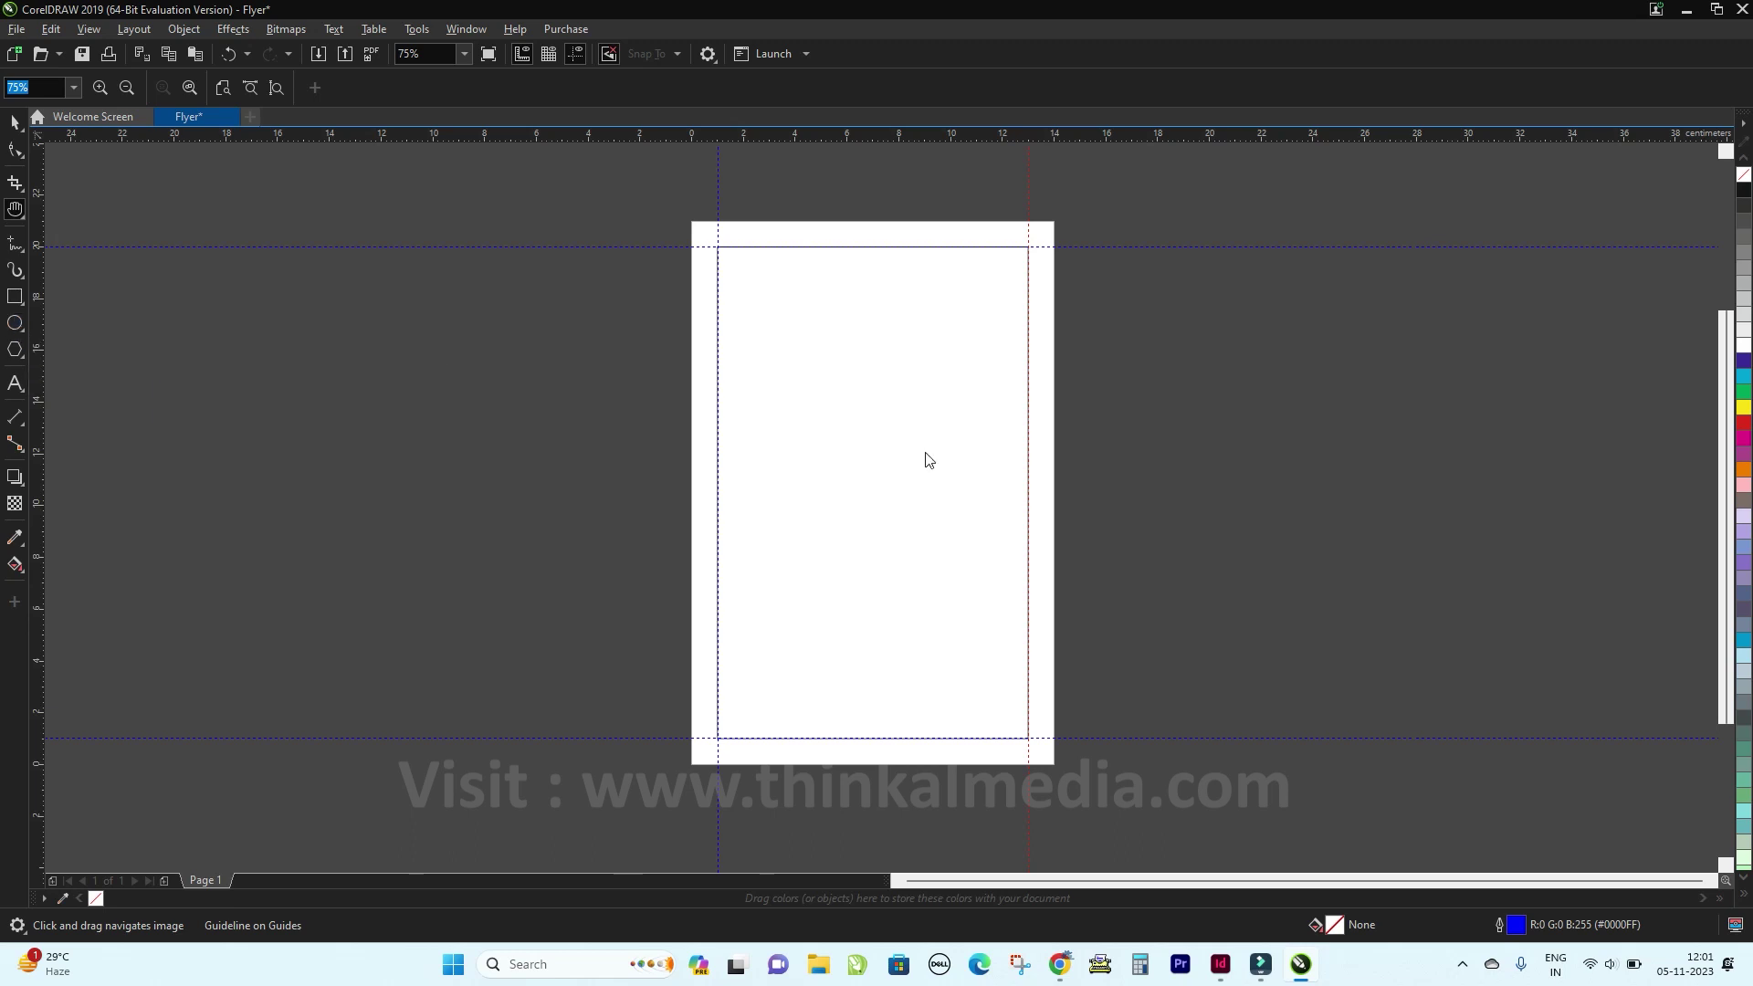
mouse_move(602, 361)
left_mouse_down()
mouse_move(1080, 751)
mouse_move(1144, 775)
left_mouse_up()
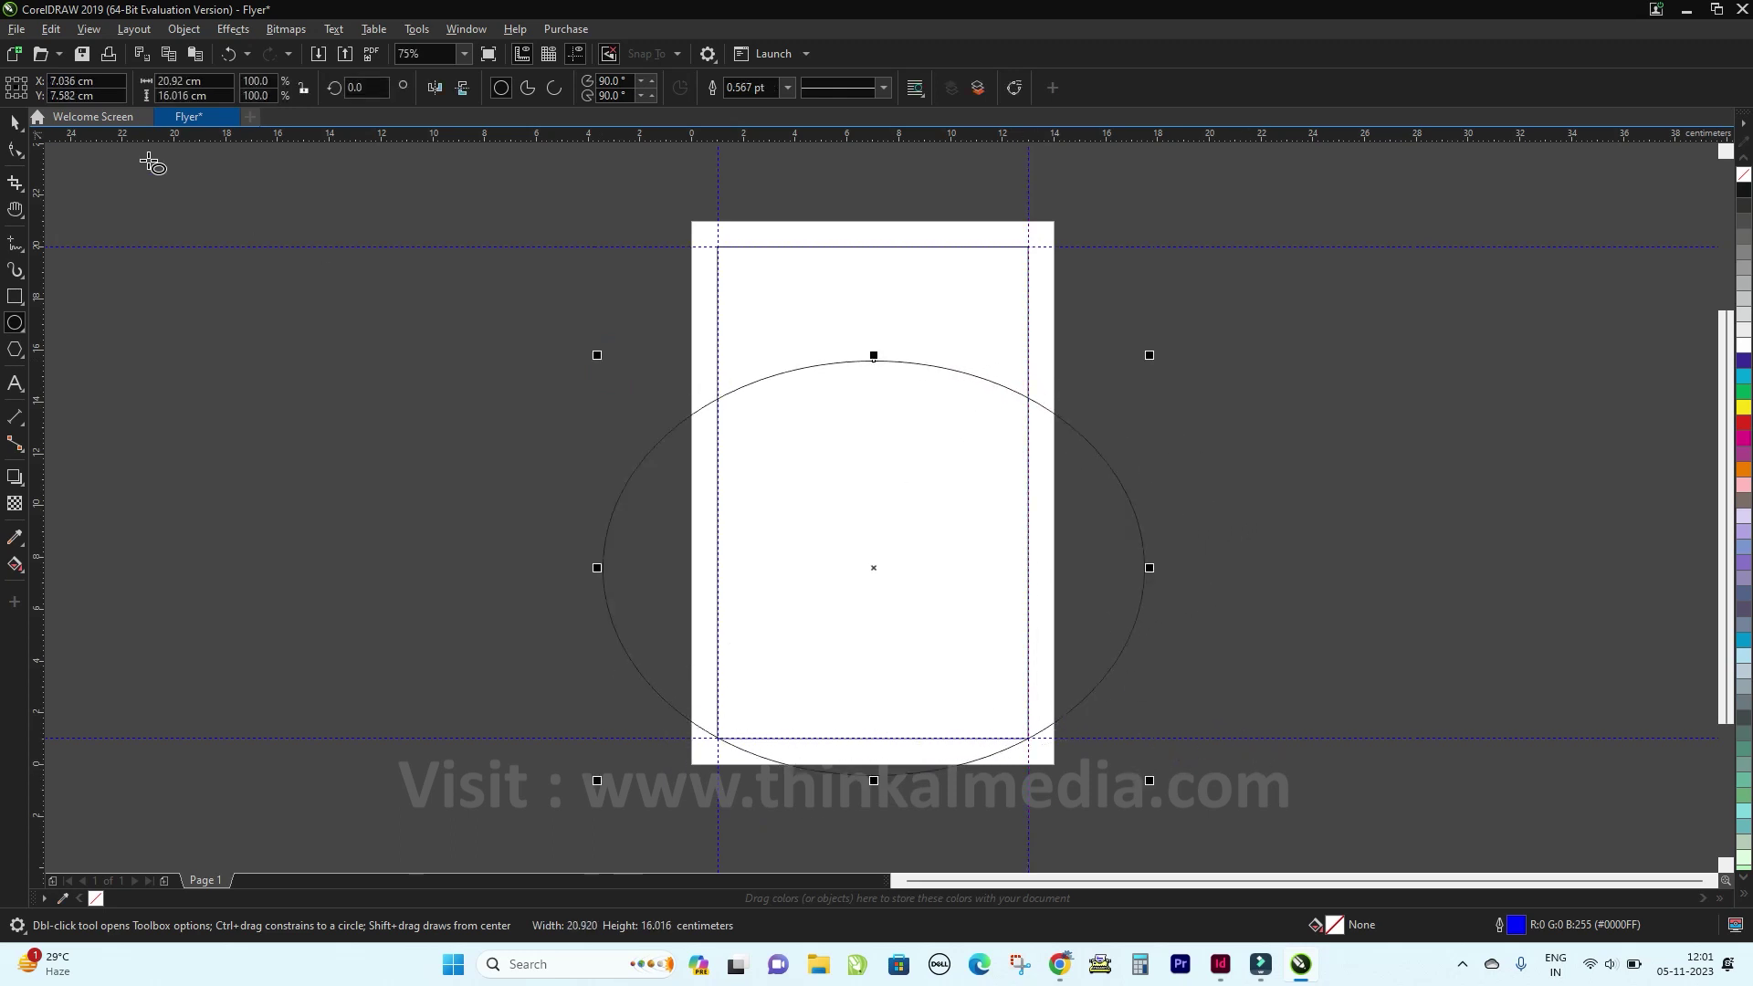
left_click(15, 125)
left_click(997, 379)
left_click_drag(1153, 351, 1221, 579)
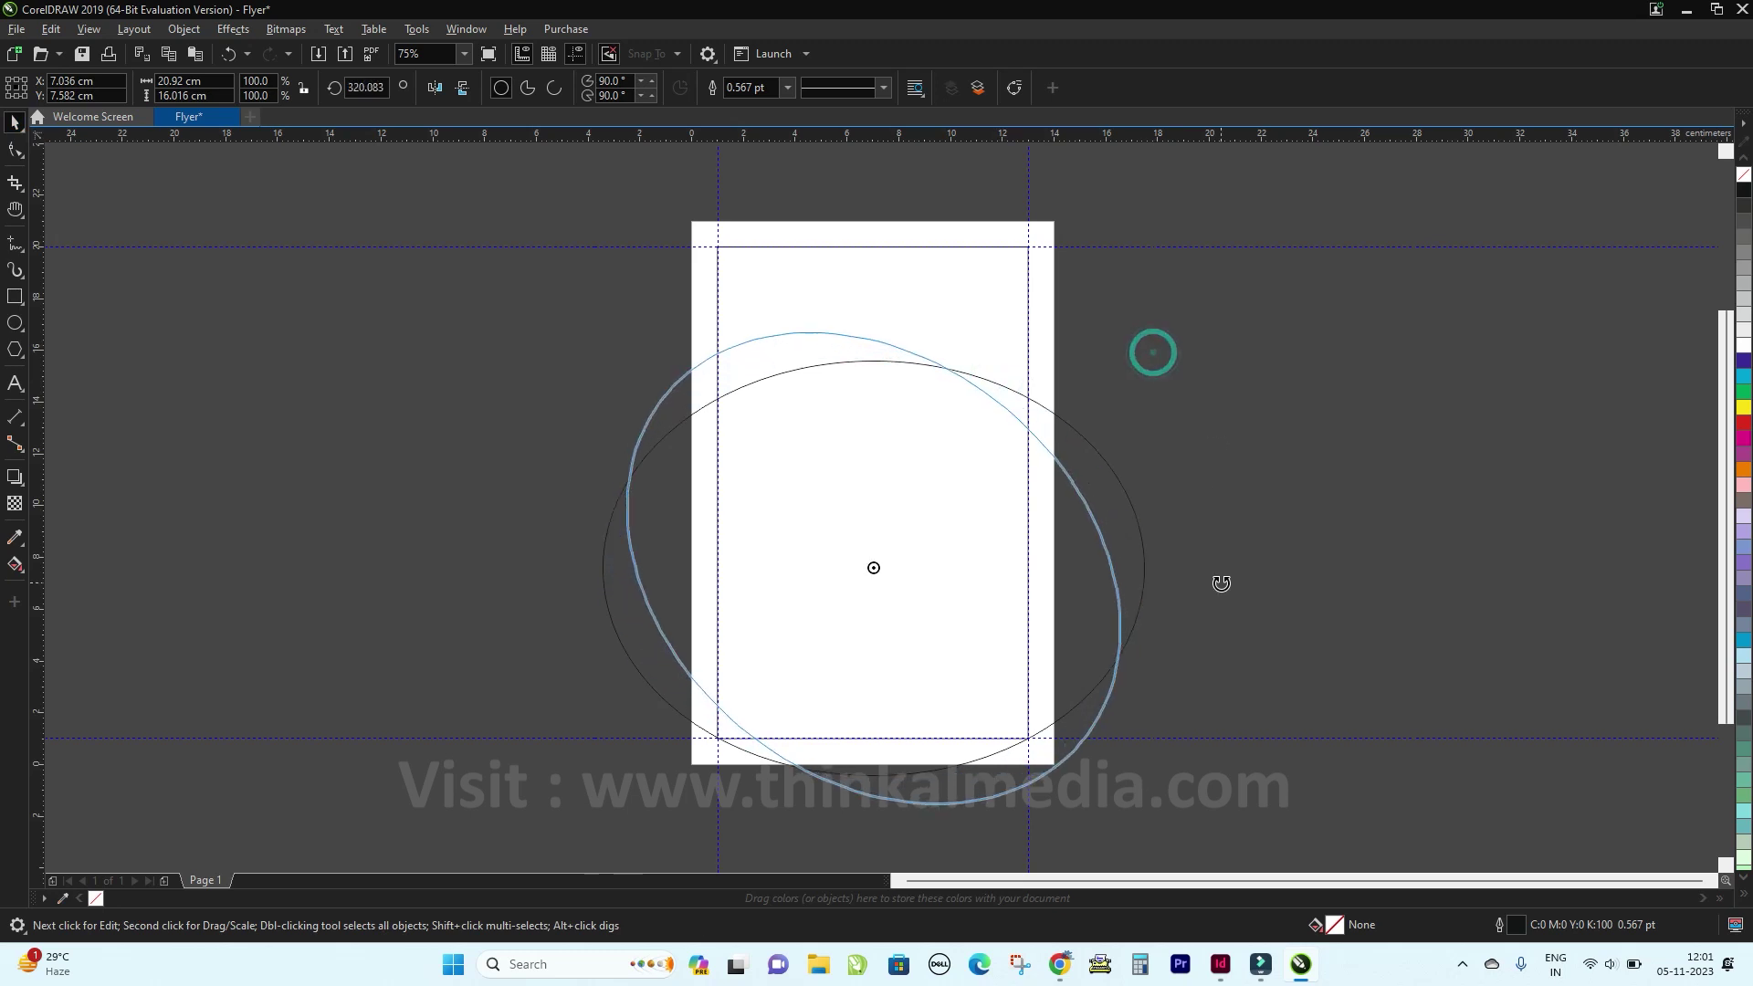
- Move and resize the tilted ellipse to about 18.43 × 15.67 cm over the page's lower left
mouse_move(1075, 484)
left_mouse_down()
mouse_move(974, 559)
mouse_move(980, 544)
left_mouse_up()
mouse_move(778, 867)
left_mouse_down()
mouse_move(773, 798)
mouse_move(705, 817)
left_mouse_up()
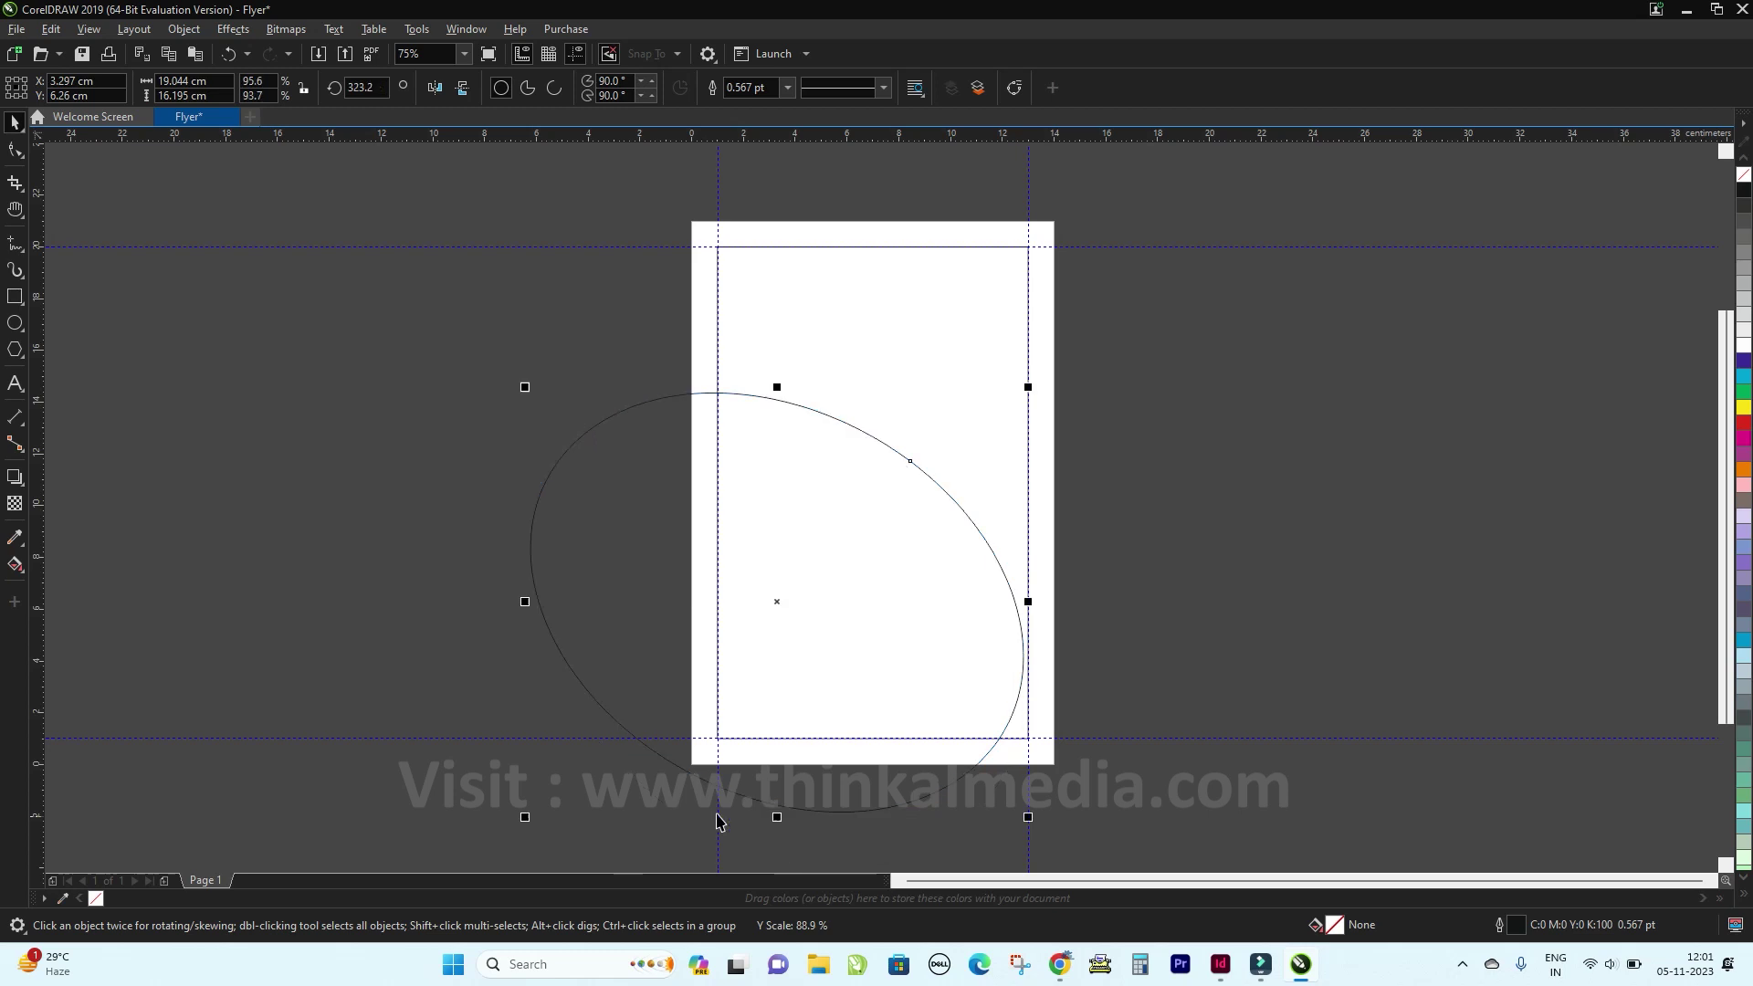
left_click_drag(975, 522, 966, 541)
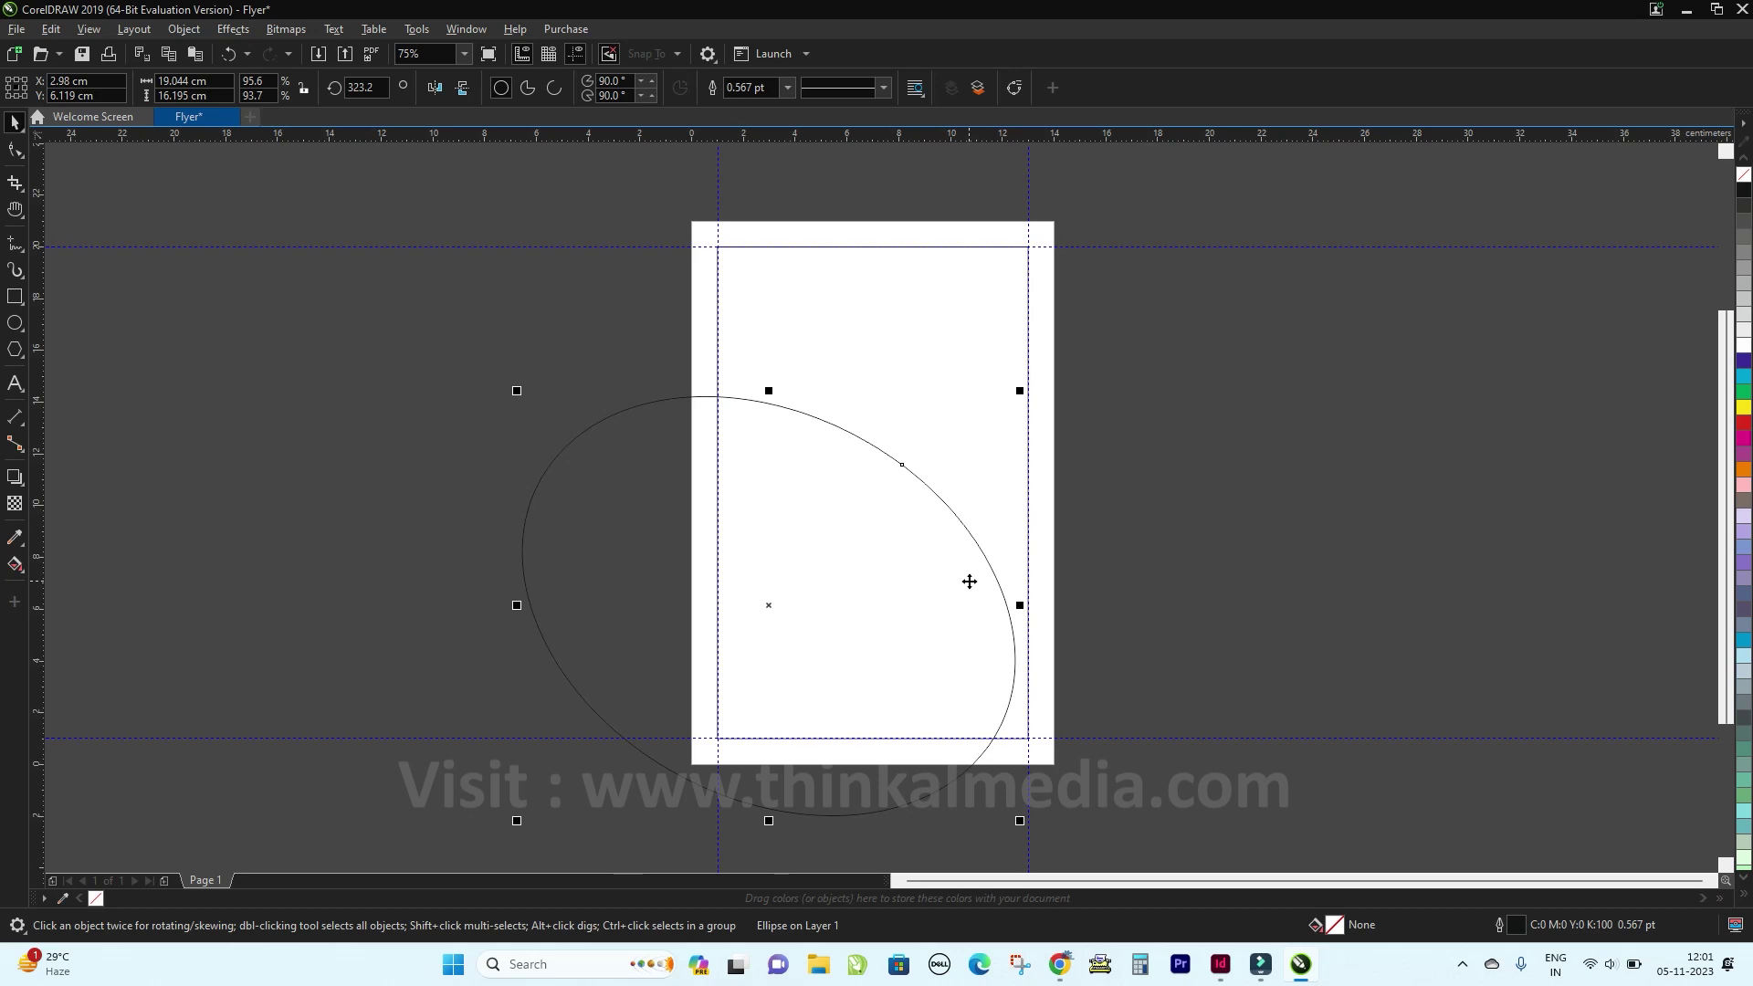
left_click_drag(982, 550, 981, 549)
left_click_drag(981, 548, 997, 541)
left_click_drag(525, 369, 545, 411)
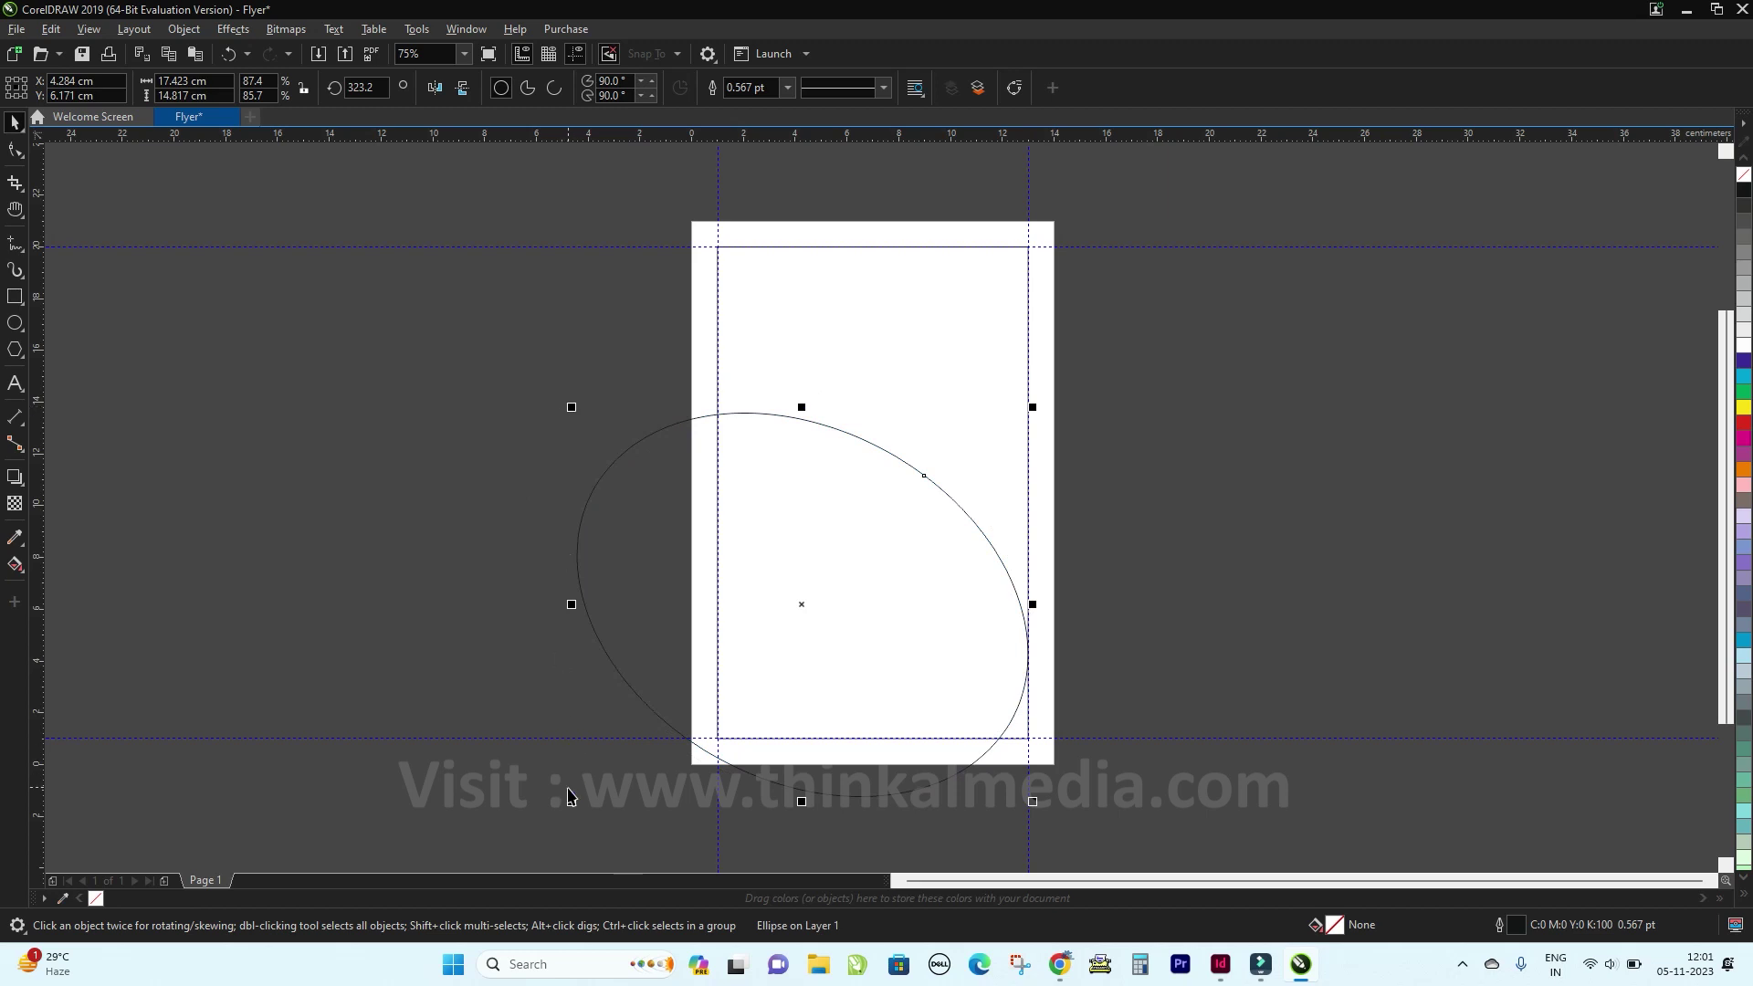
left_click_drag(568, 800, 542, 838)
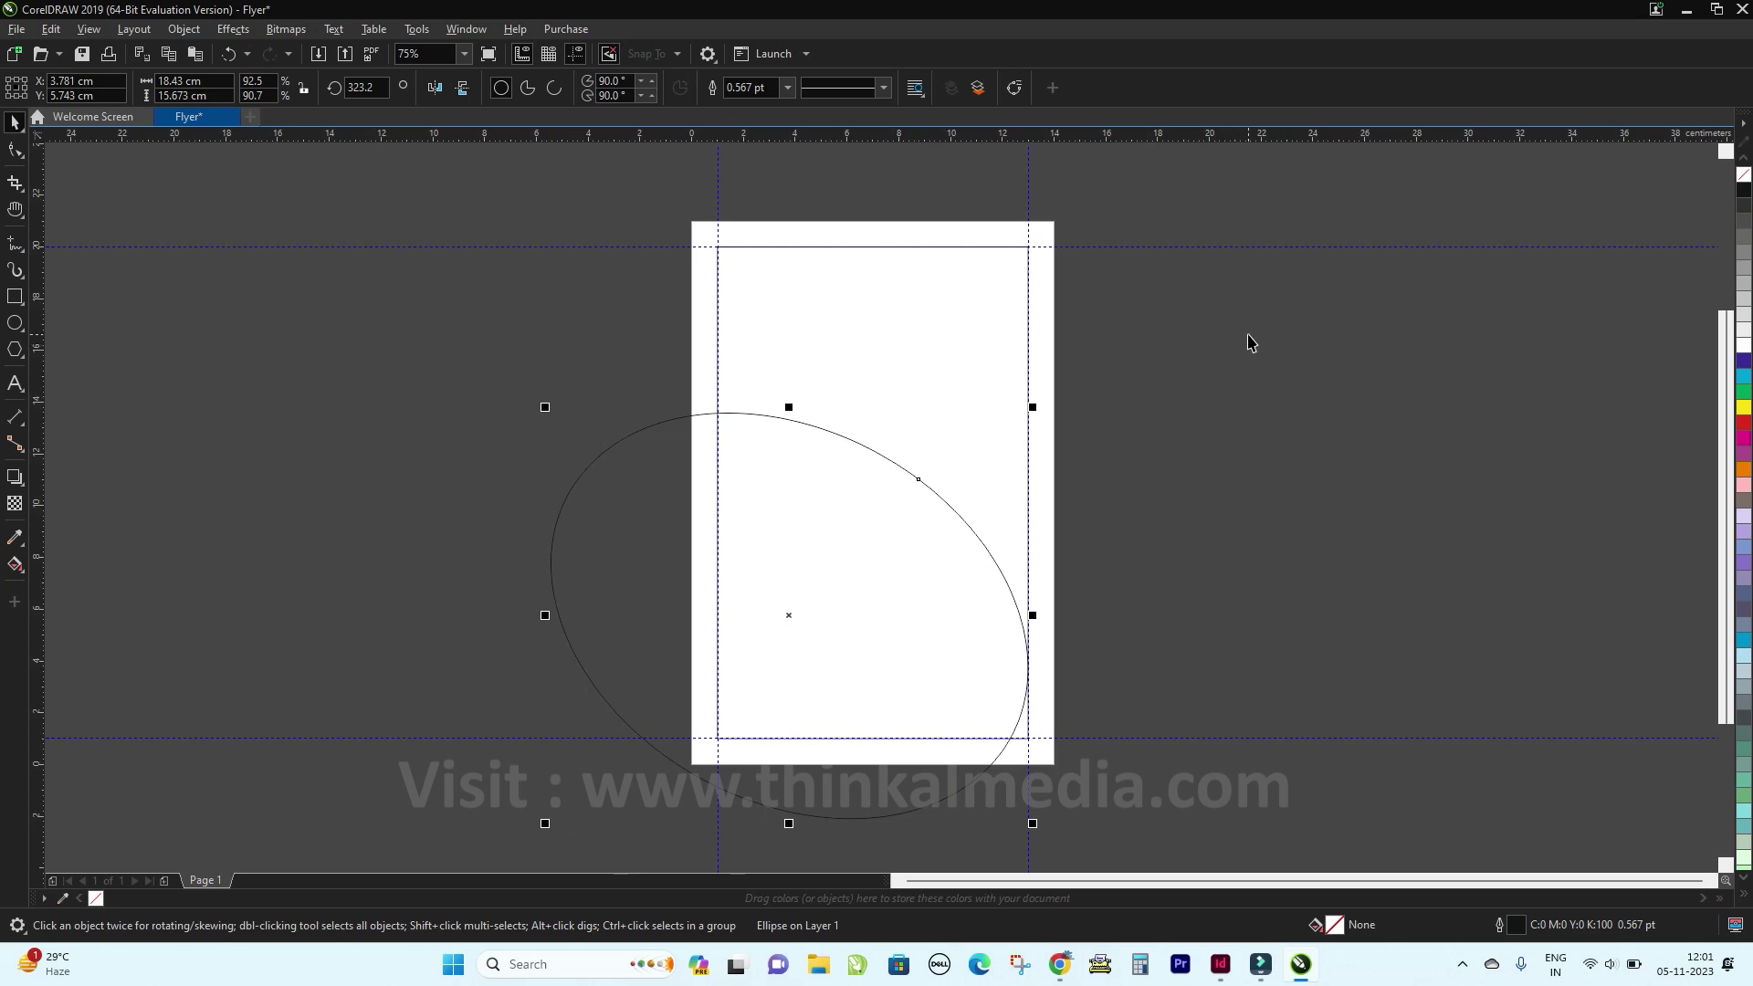
- Duplicate the ellipse and move the copy to the right of the page
left_click(53, 29)
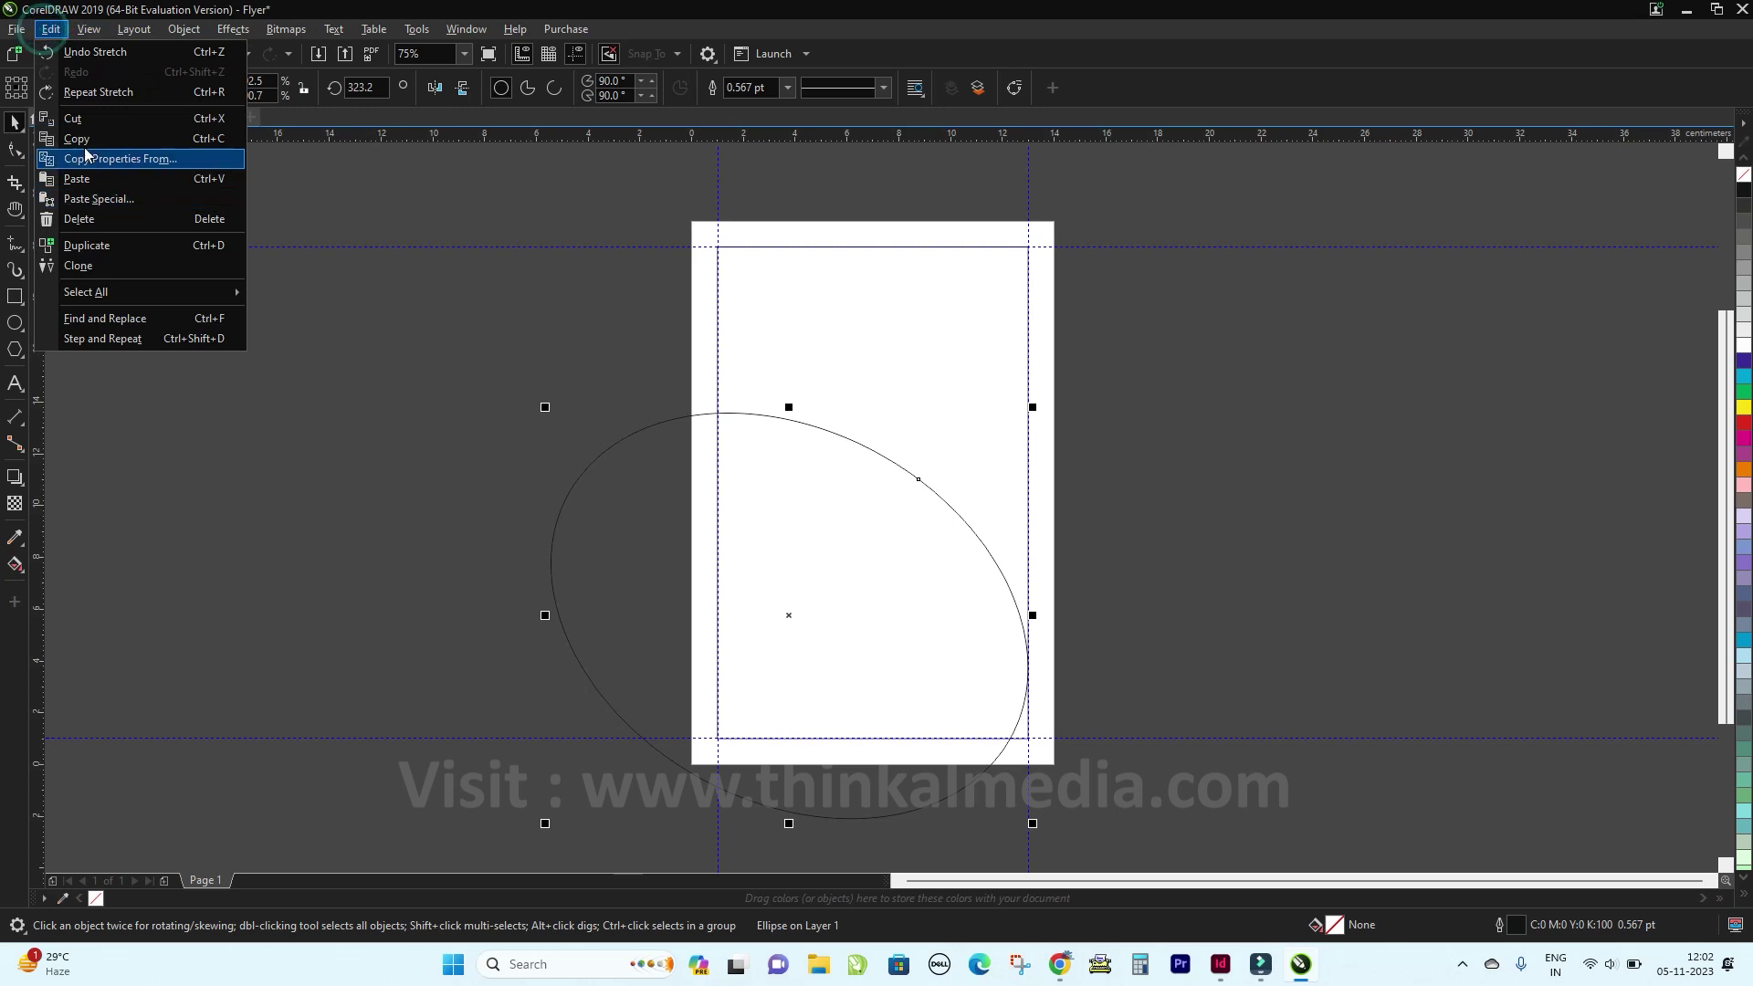
left_click(86, 144)
left_click(52, 28)
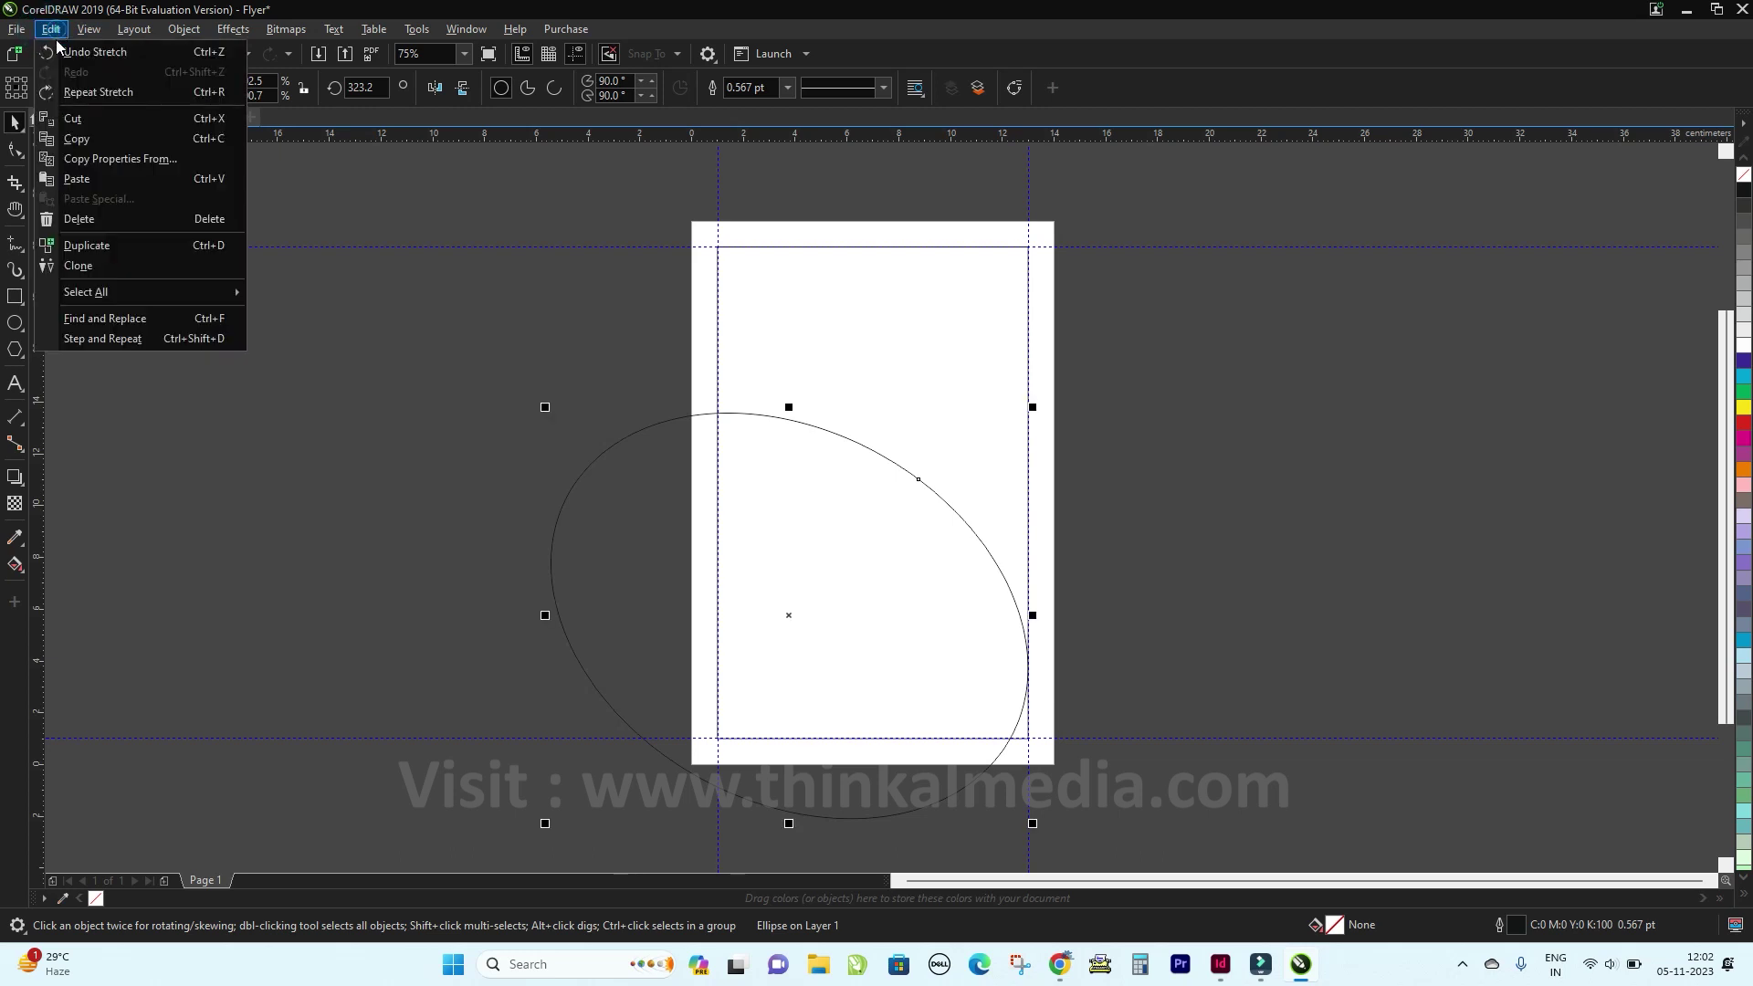
left_click(85, 174)
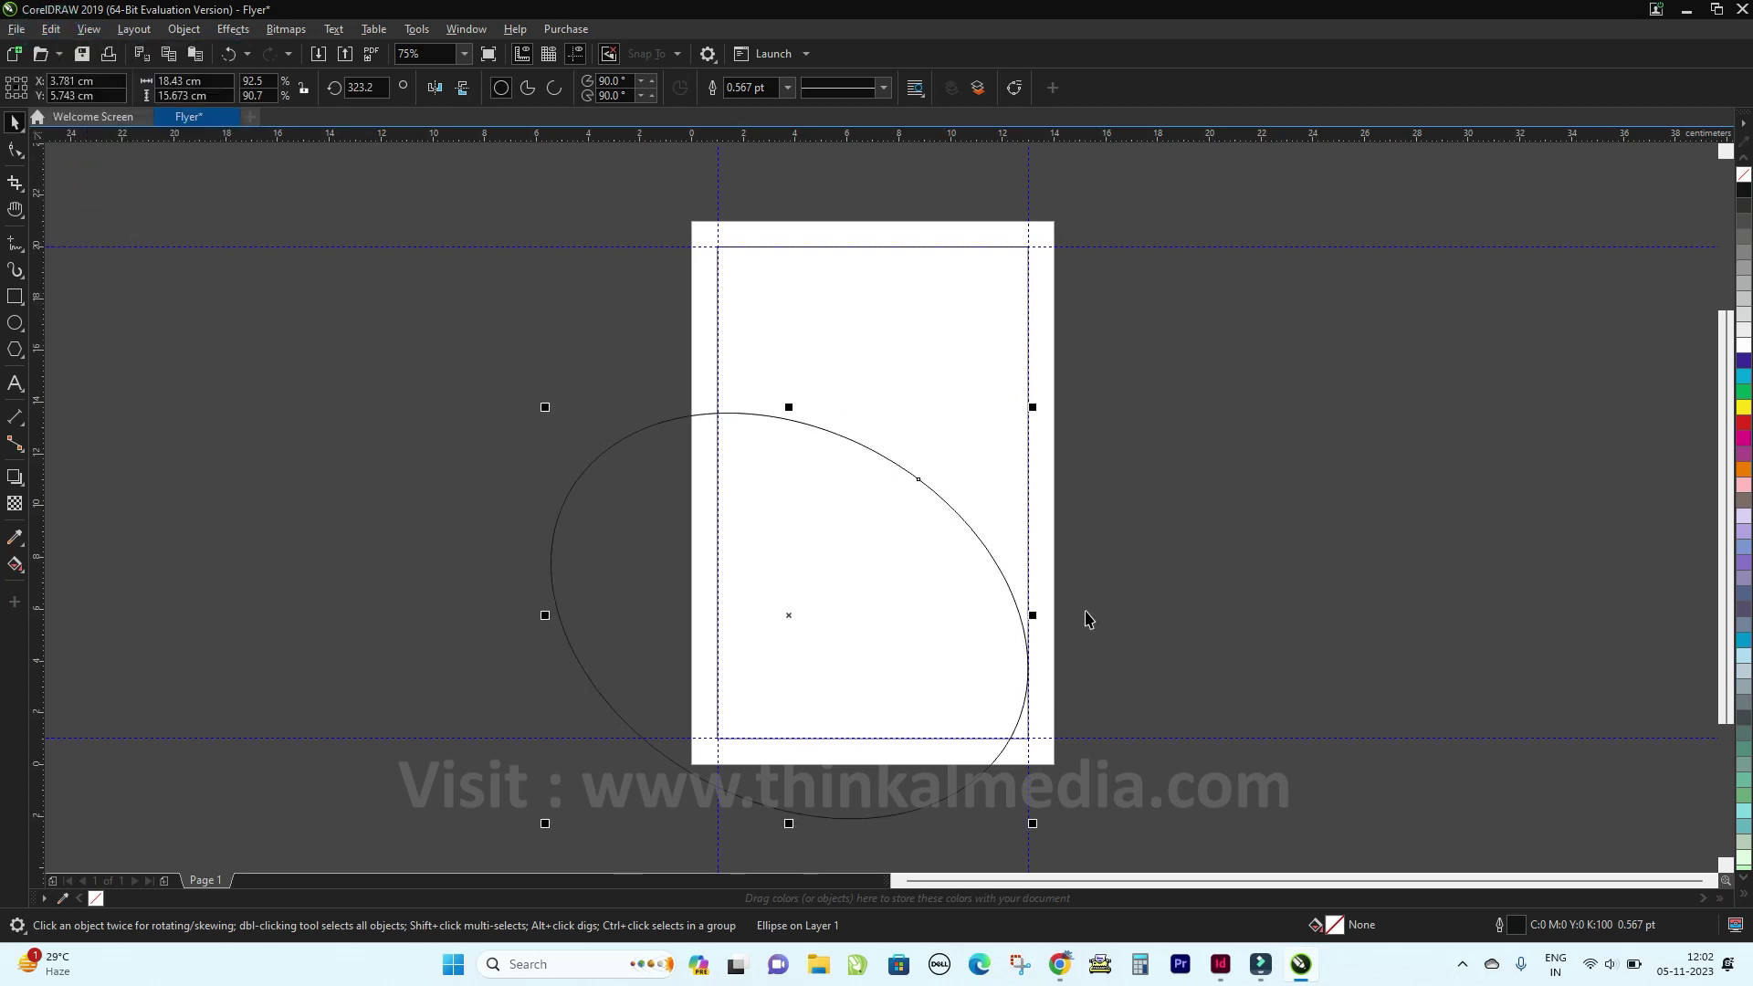
left_click_drag(788, 617, 1302, 571)
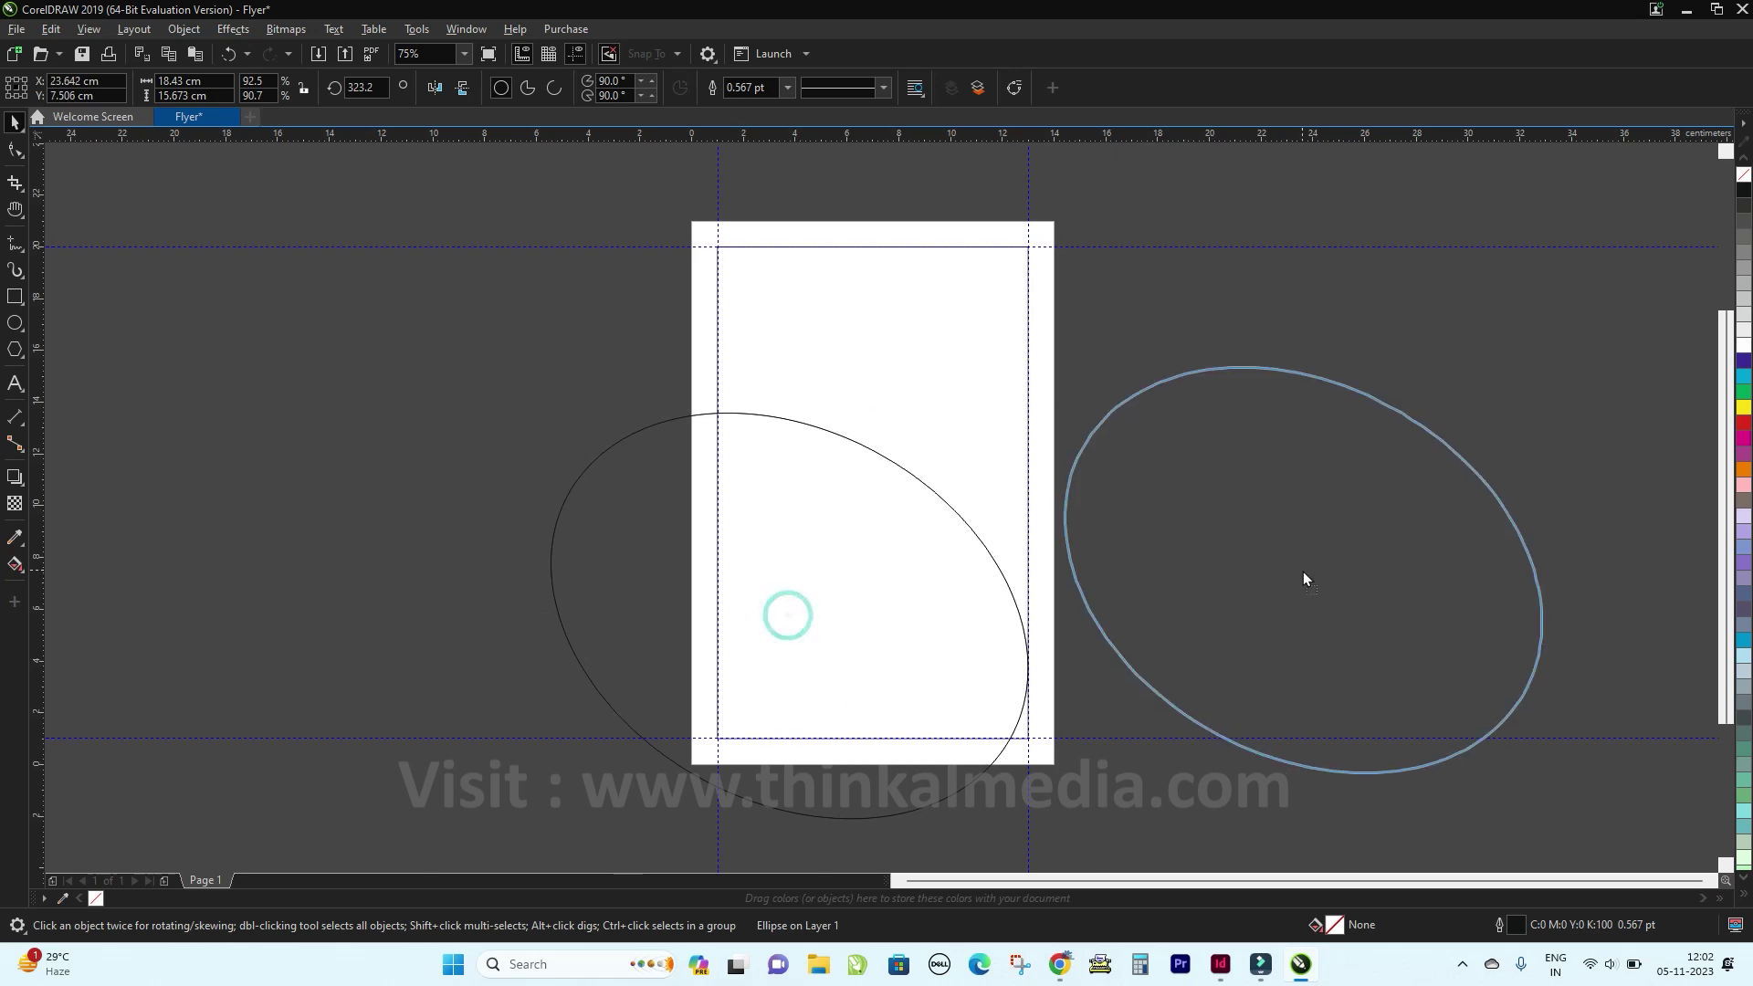
- Fill the left ellipse solid red with no outline
left_click(964, 529)
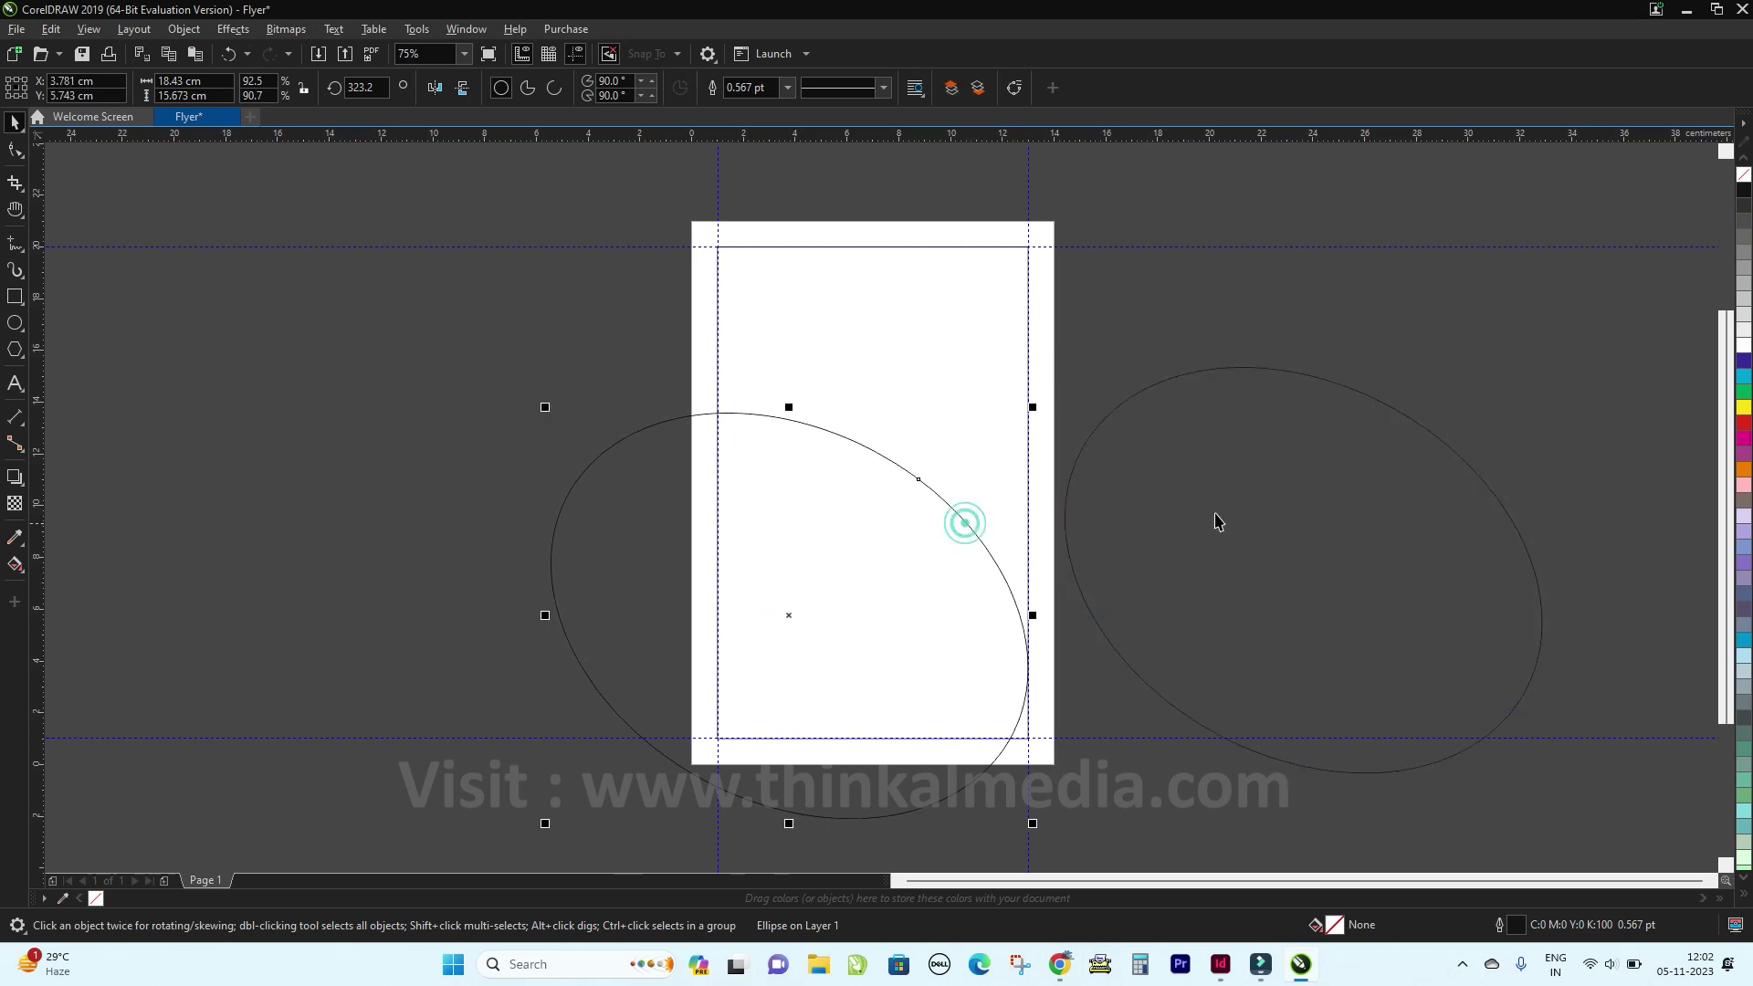
left_click(1743, 424)
right_click(1744, 175)
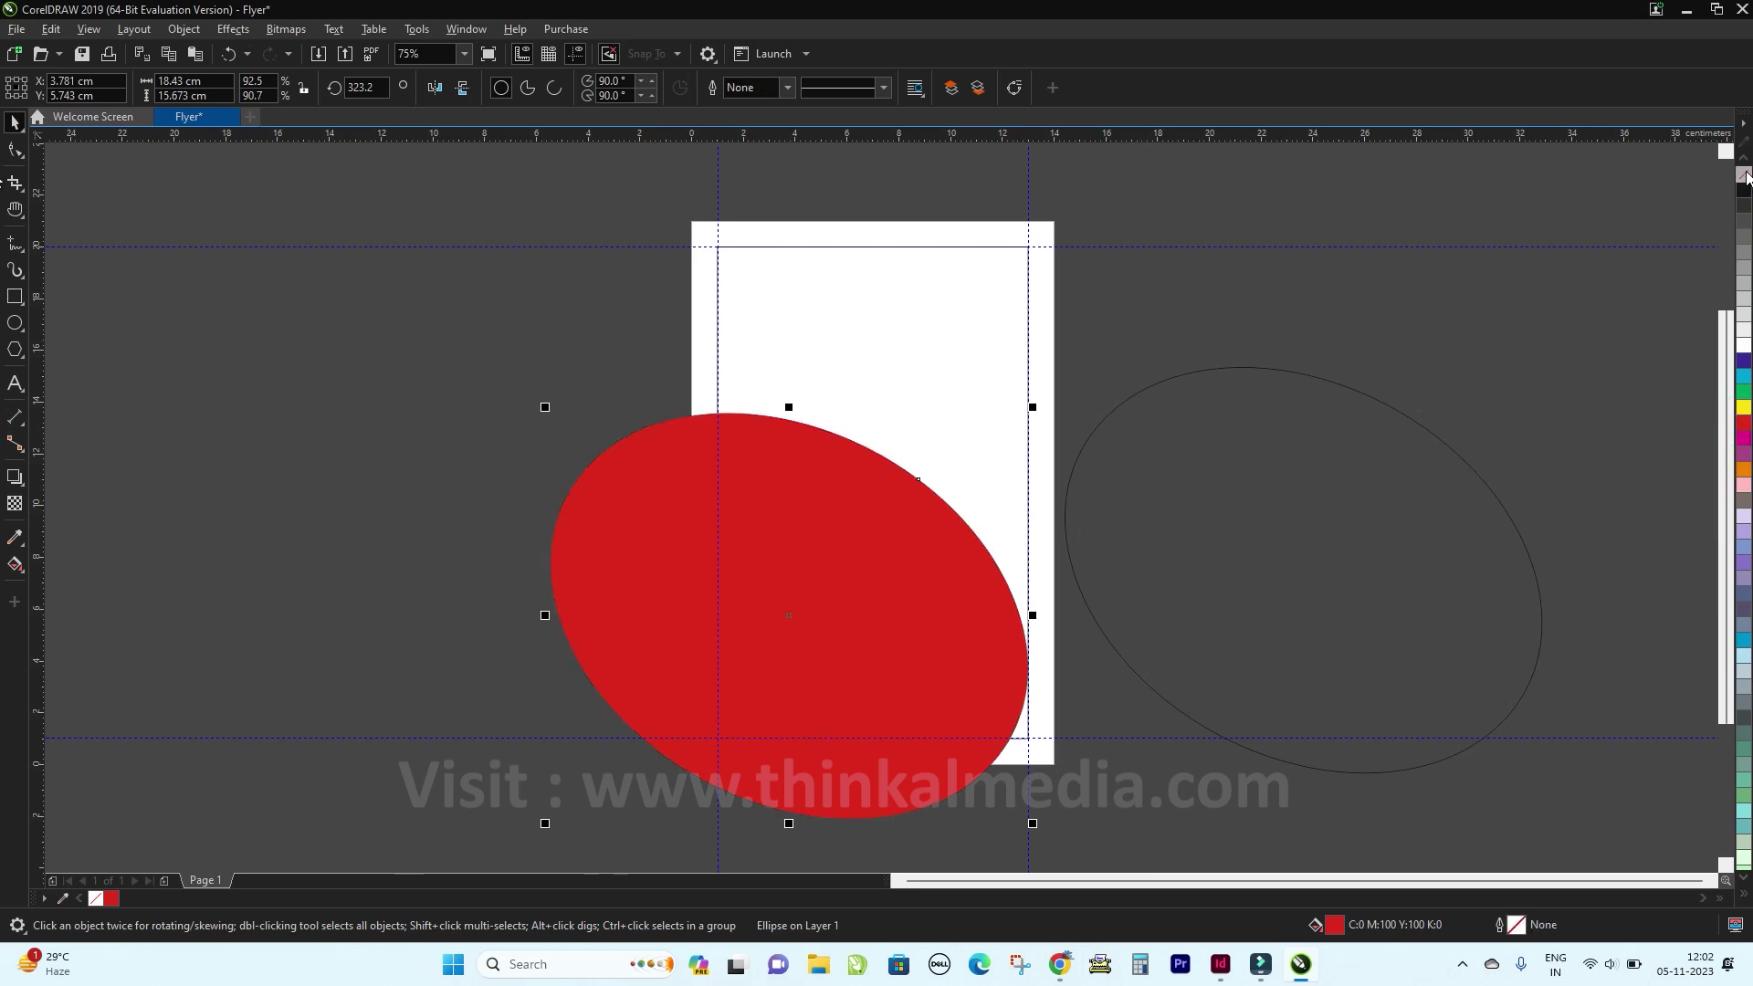
- Move the outline ellipse up-right and paste a duplicate of it
left_click(1312, 288)
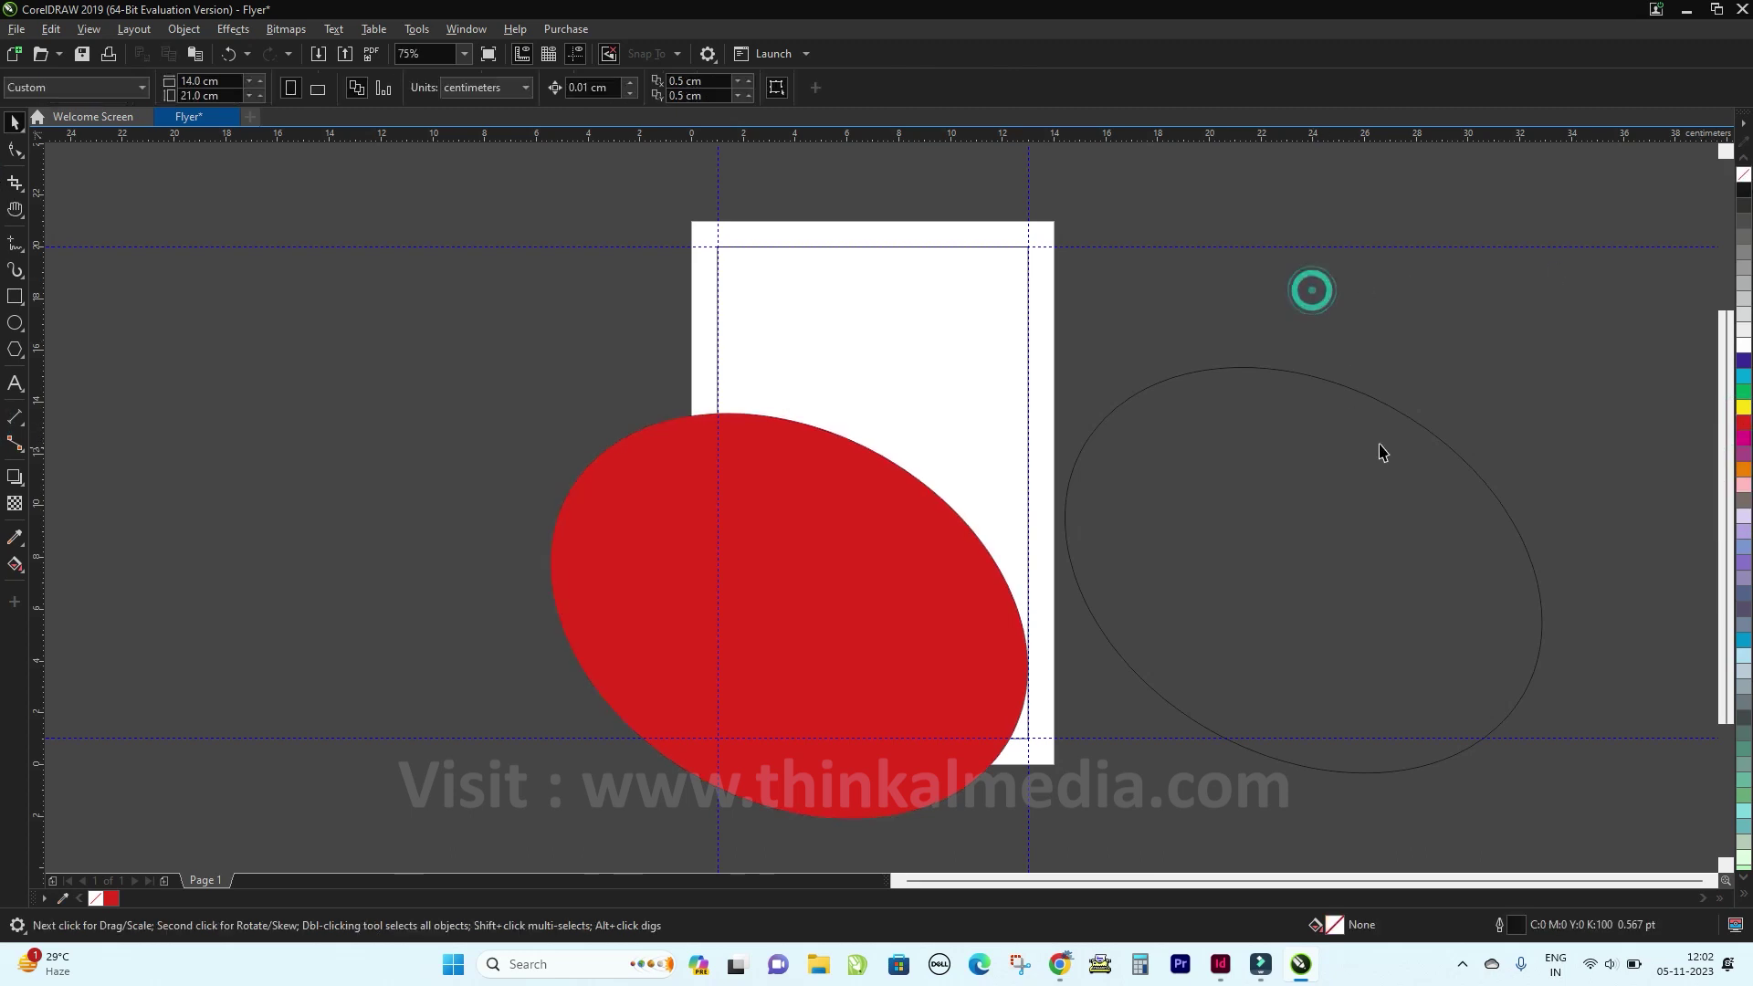
left_click(1426, 428)
left_click_drag(1426, 434, 1526, 375)
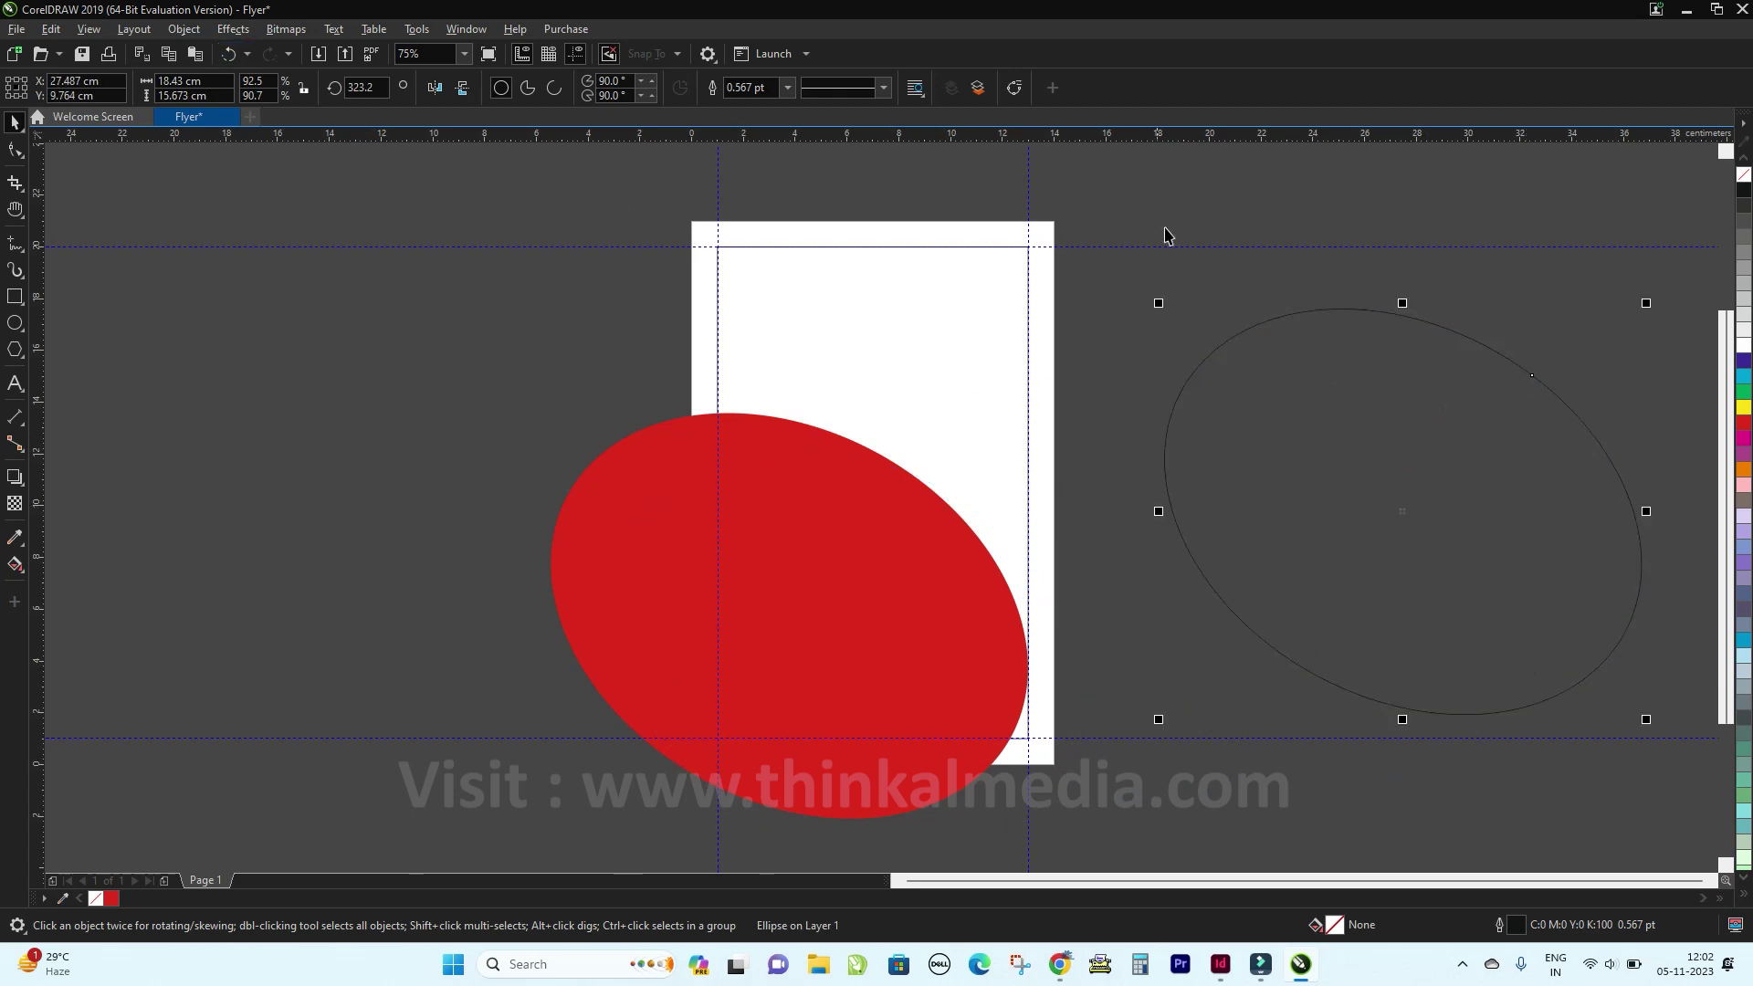
right_click(1228, 341)
left_click(1250, 415)
right_click(1196, 307)
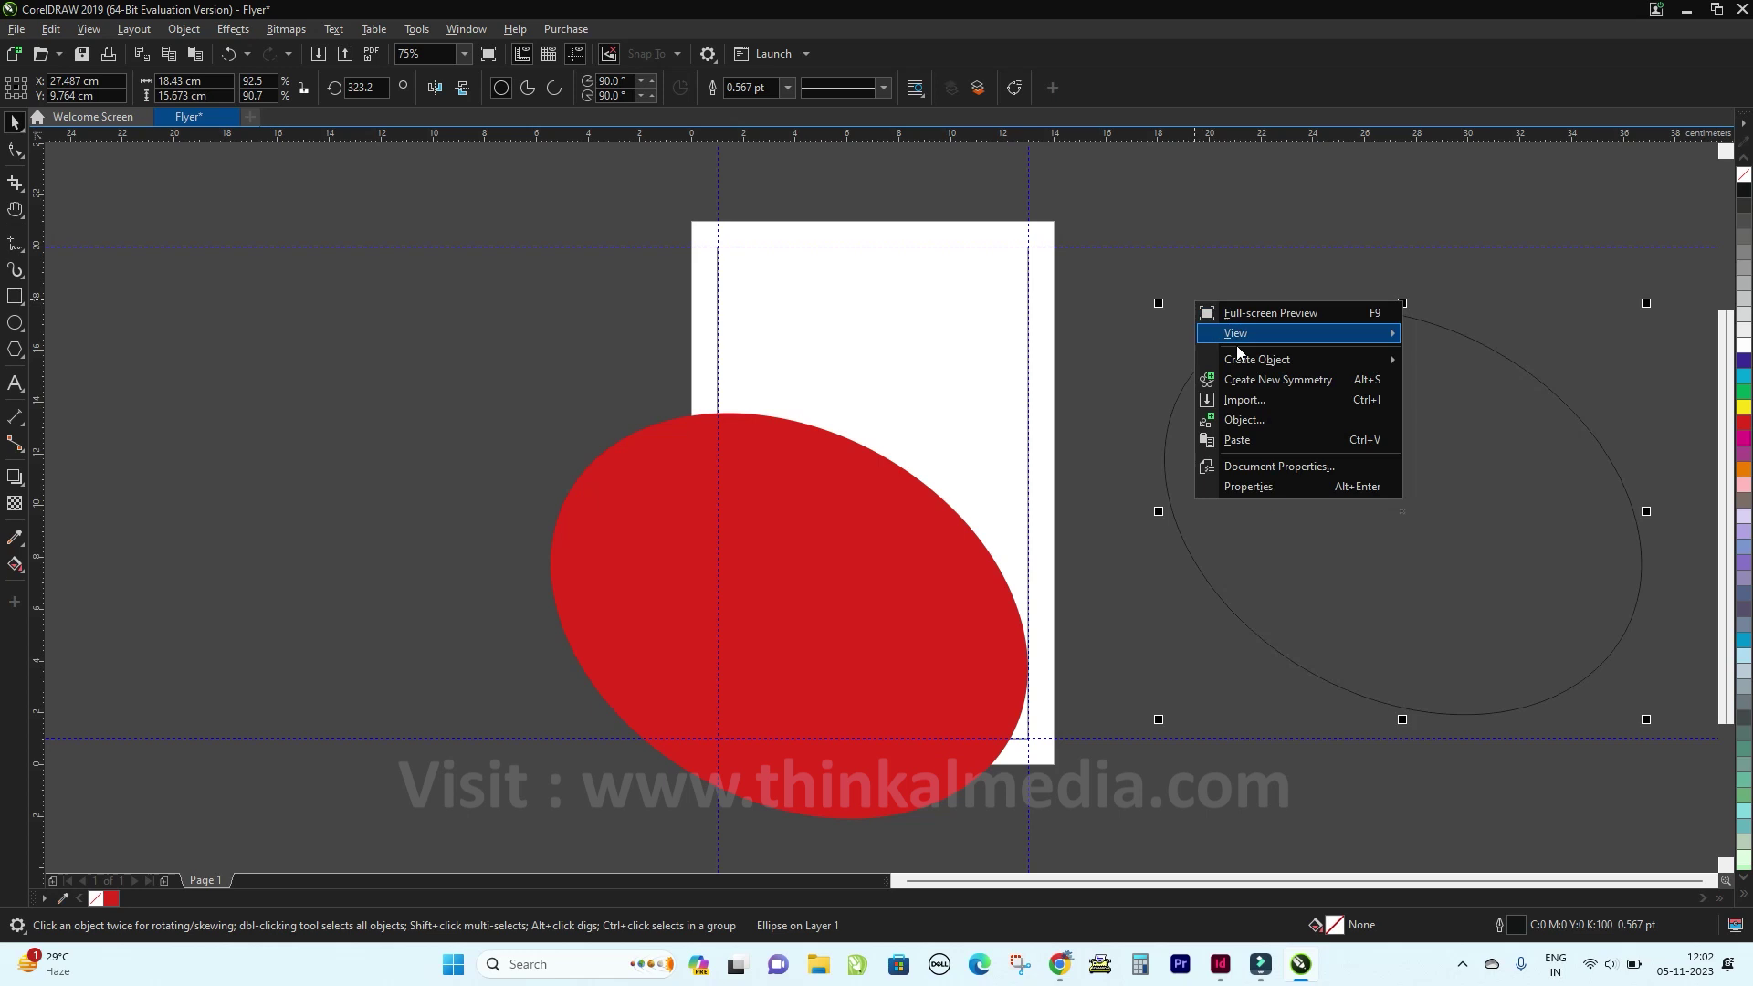
left_click(1118, 376)
right_click(1121, 354)
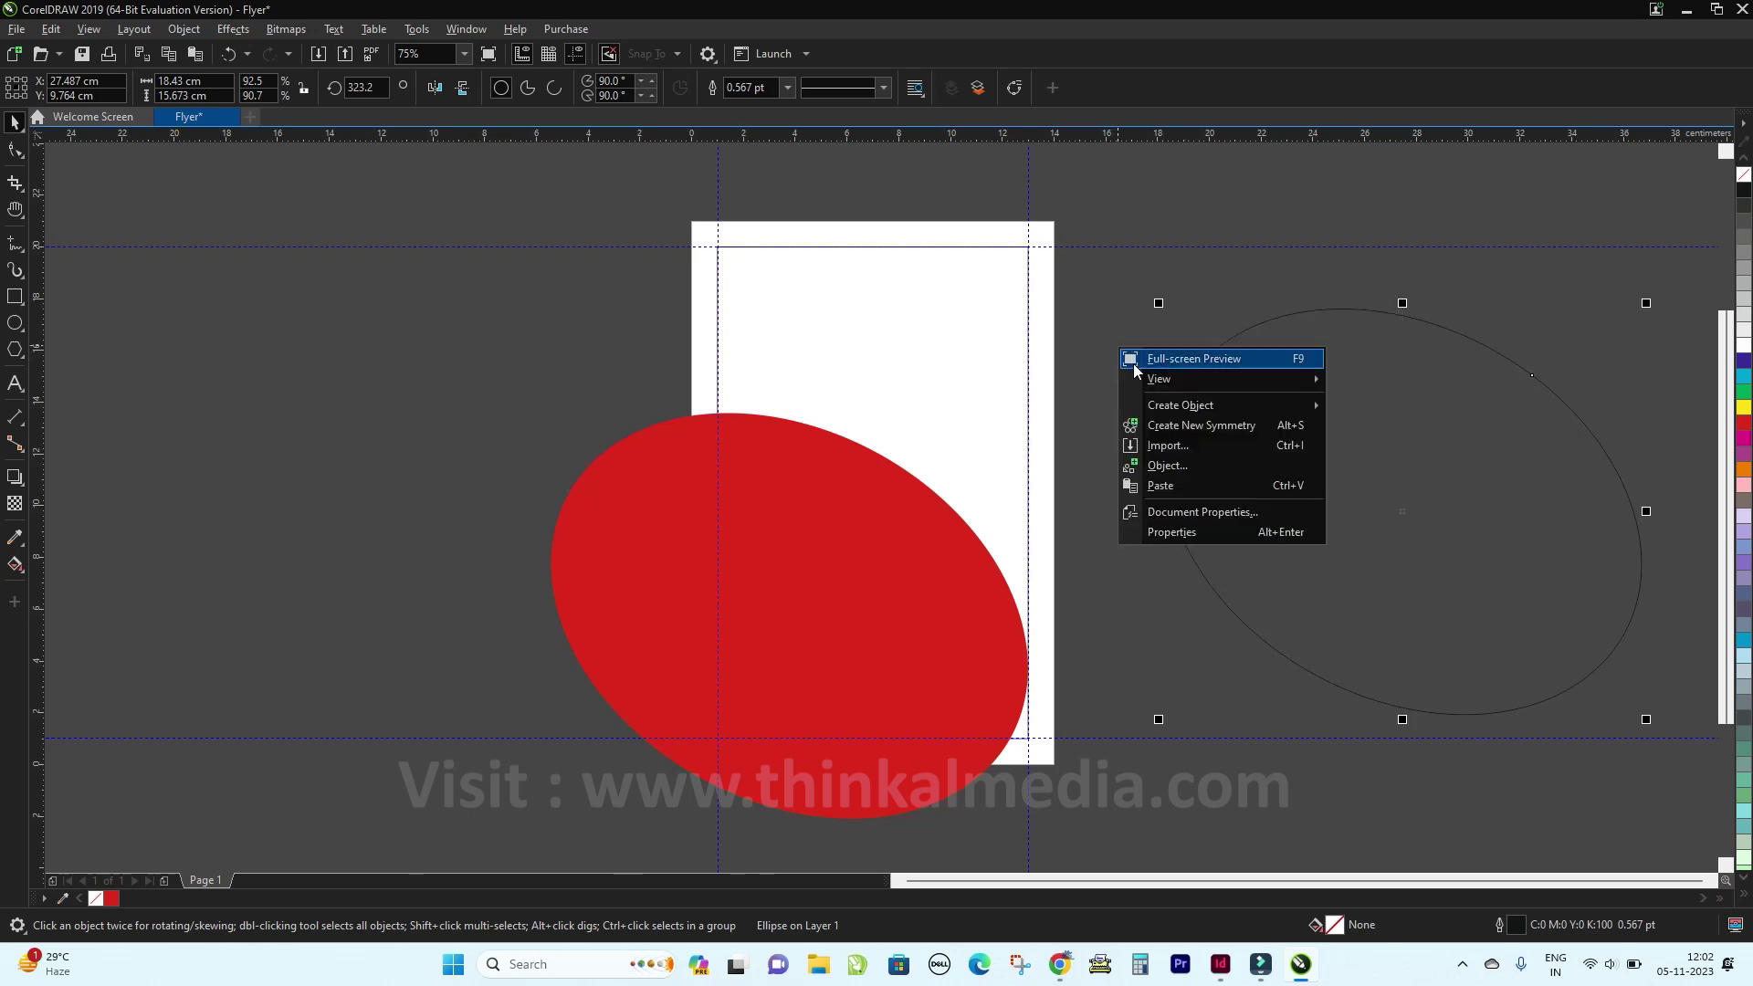
left_click(1158, 489)
- Move the duplicate ellipse over the red one and rotate it slightly
mouse_move(1246, 329)
left_mouse_down()
mouse_move(607, 477)
mouse_move(618, 452)
left_mouse_up()
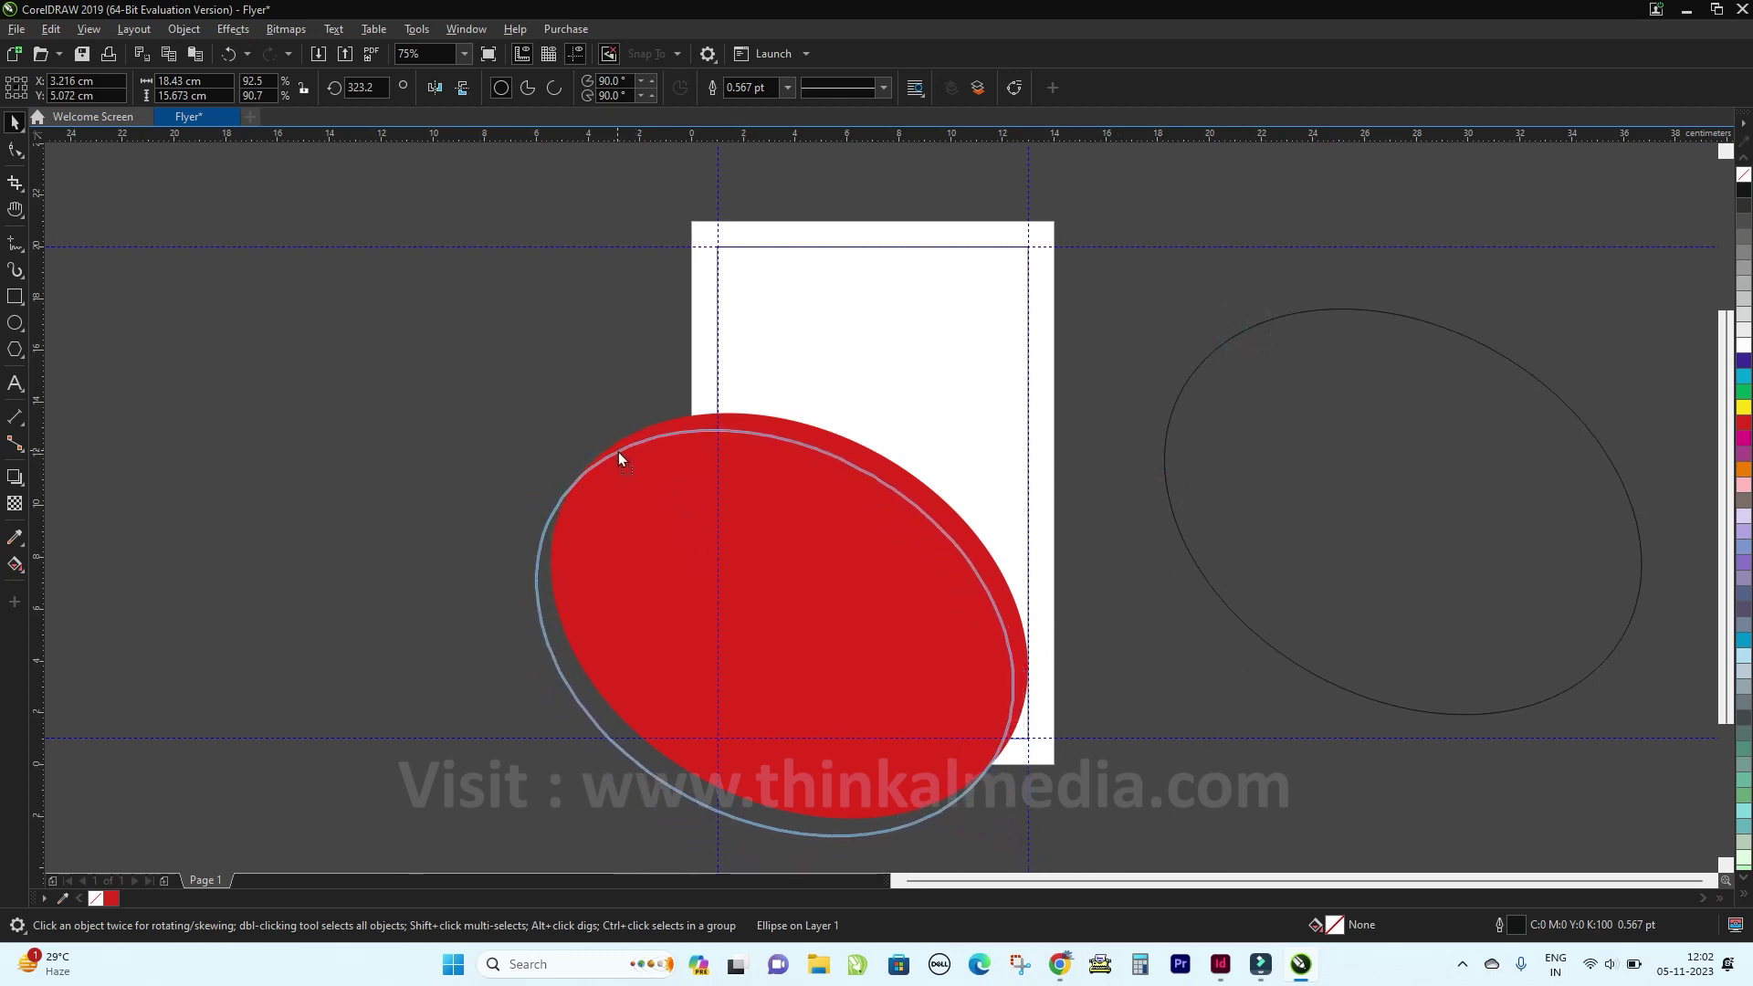
left_click_drag(618, 452, 618, 455)
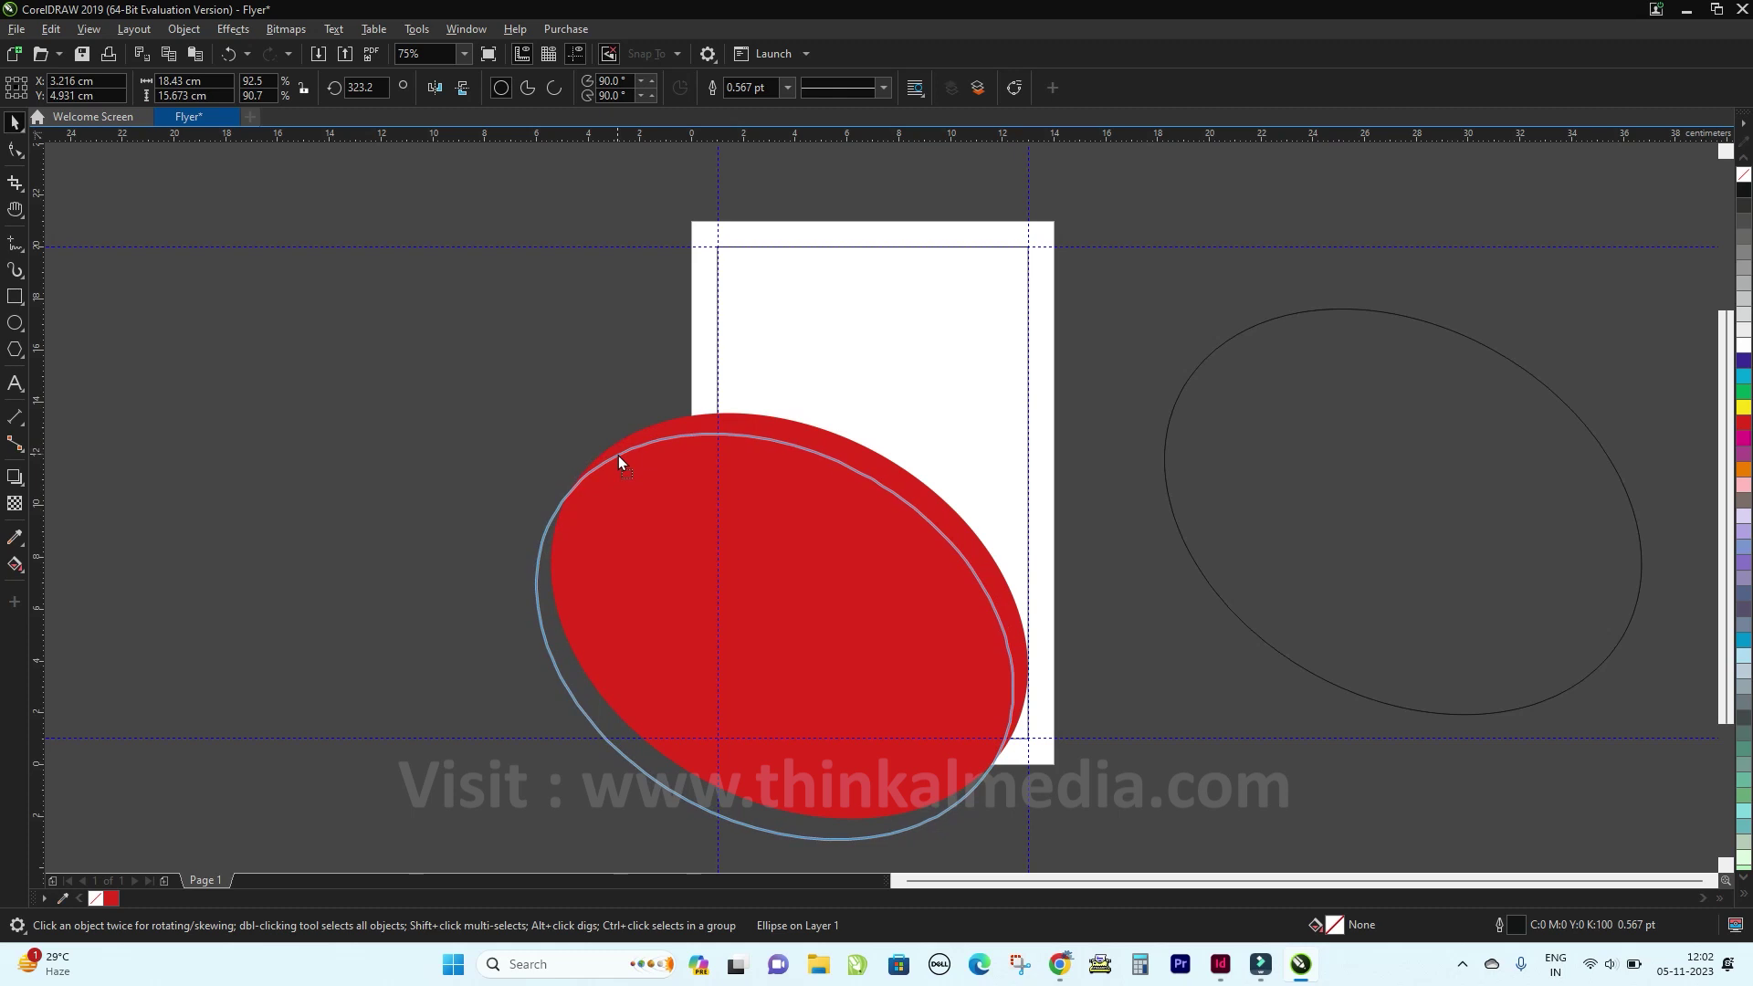
left_click_drag(618, 460, 618, 459)
left_click(898, 499)
left_click_drag(1019, 426, 1026, 357)
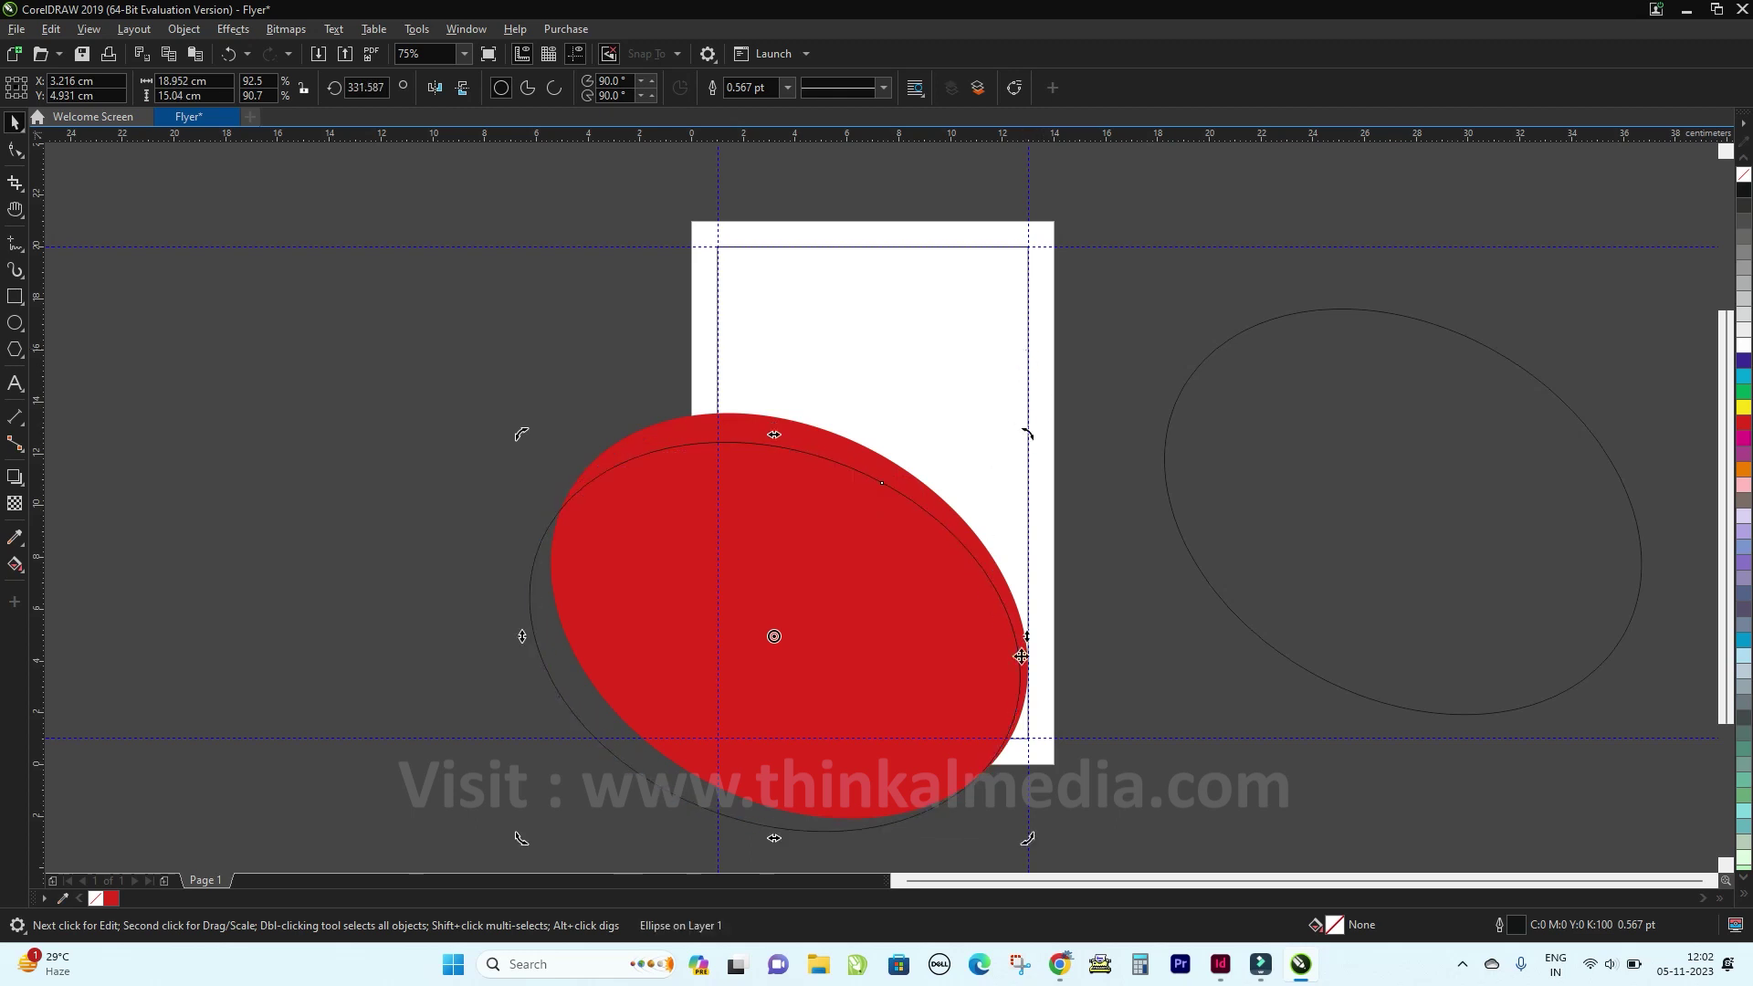
- Fill the overlapping duplicate white with no outline, leaving a thin red arc
left_click(1169, 674)
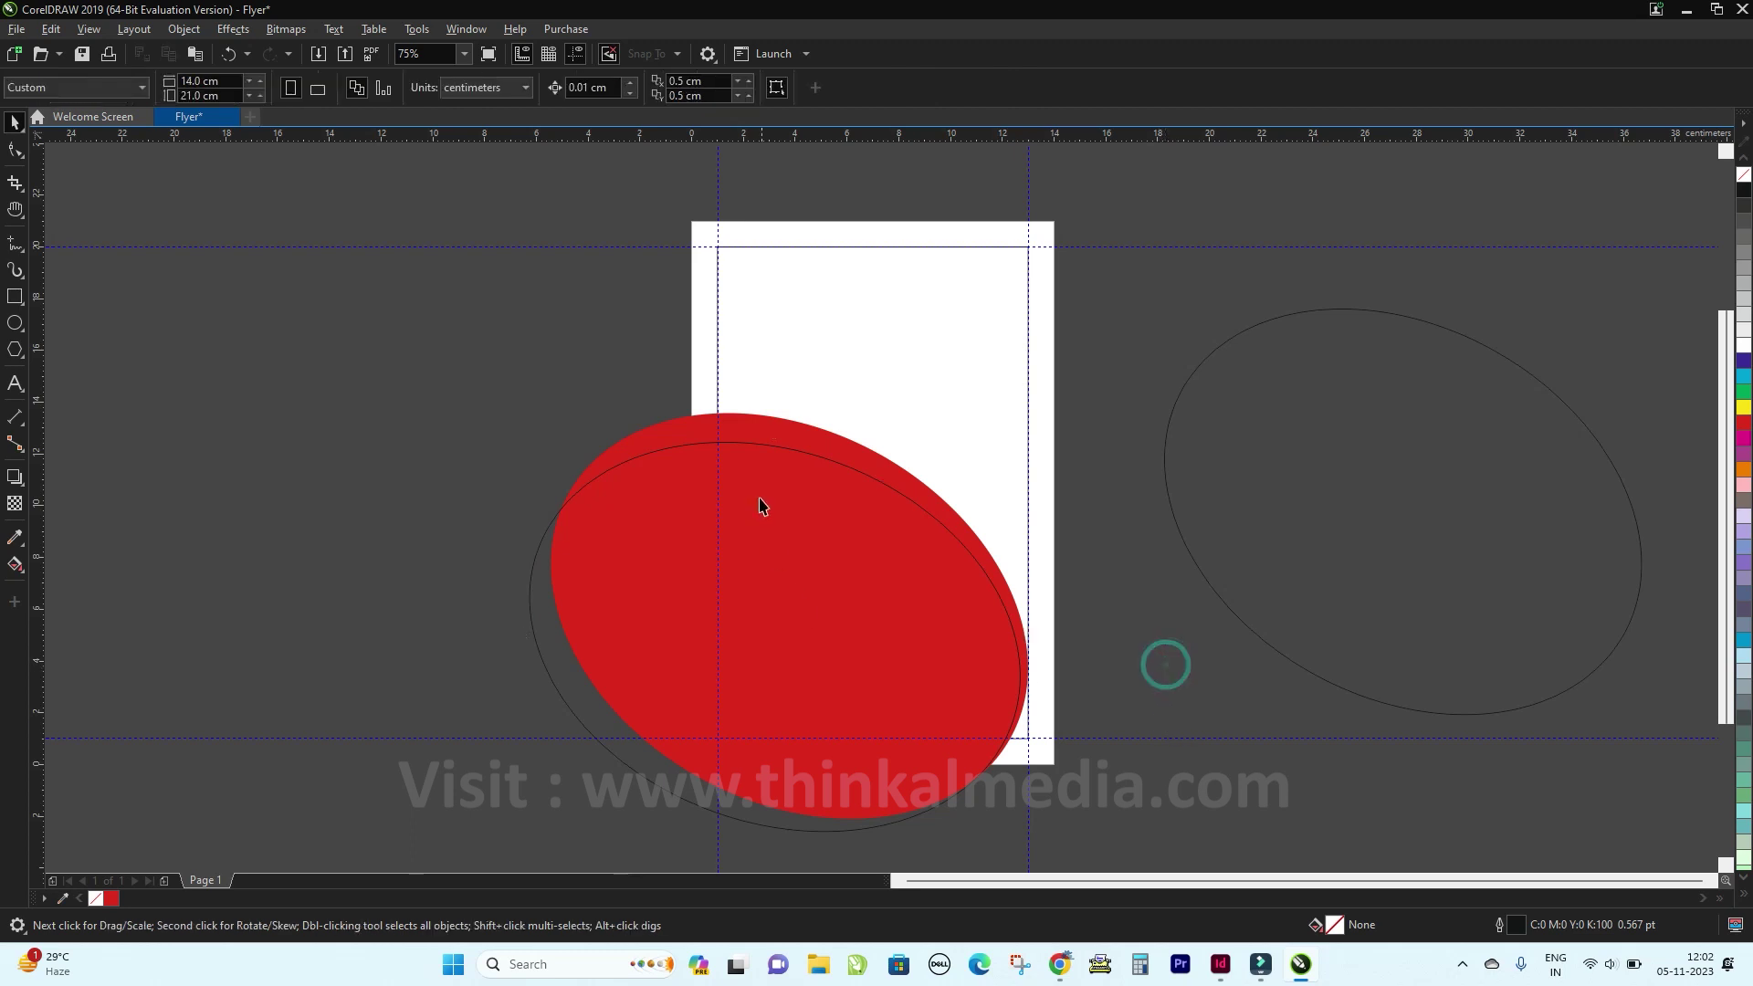
left_click(760, 454)
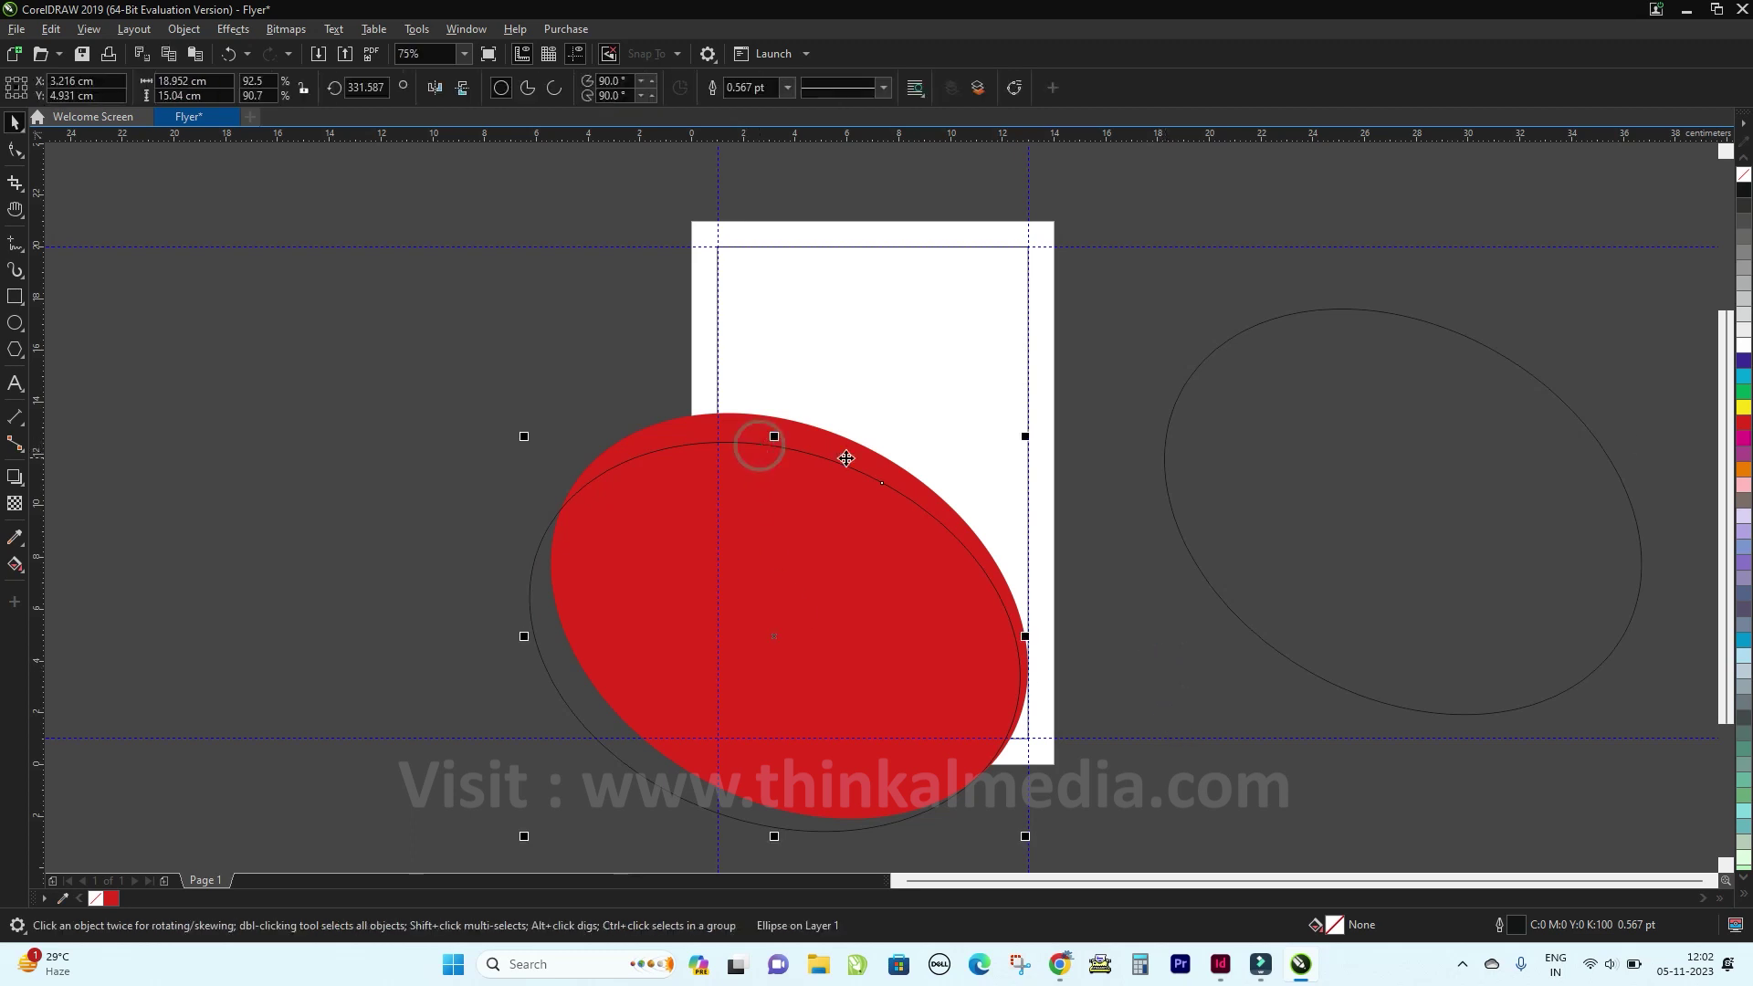
left_click(1744, 336)
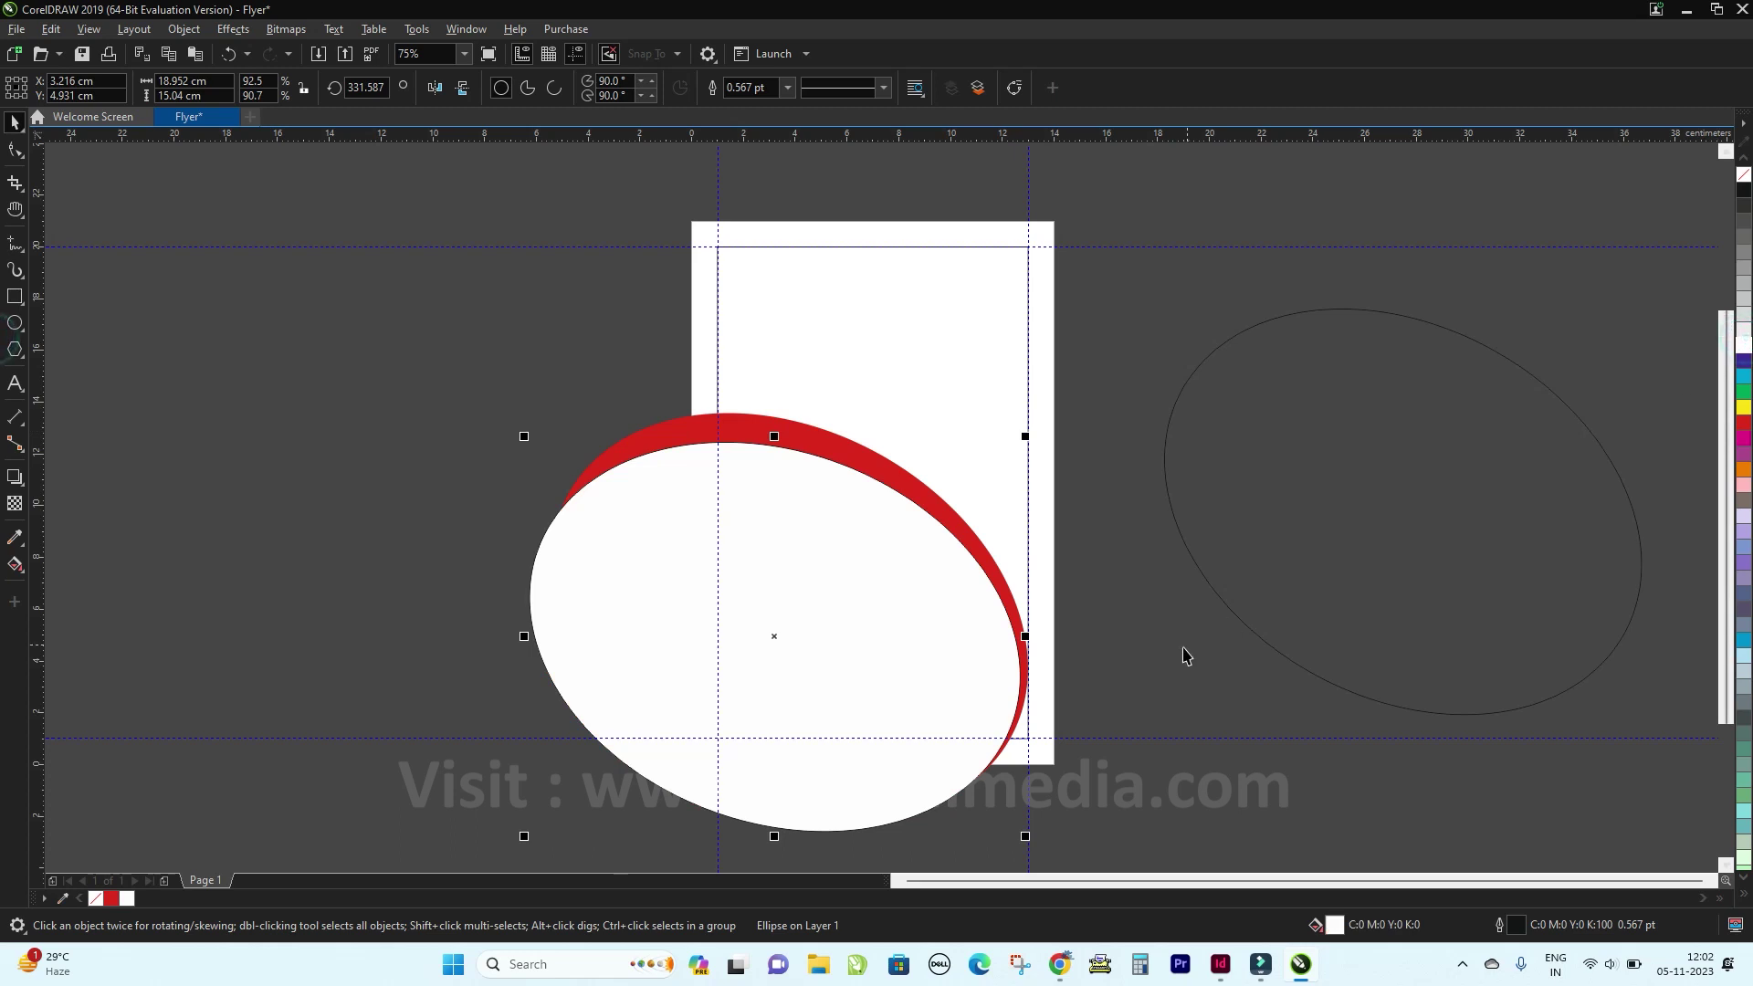
right_click(1743, 174)
left_click(1110, 496)
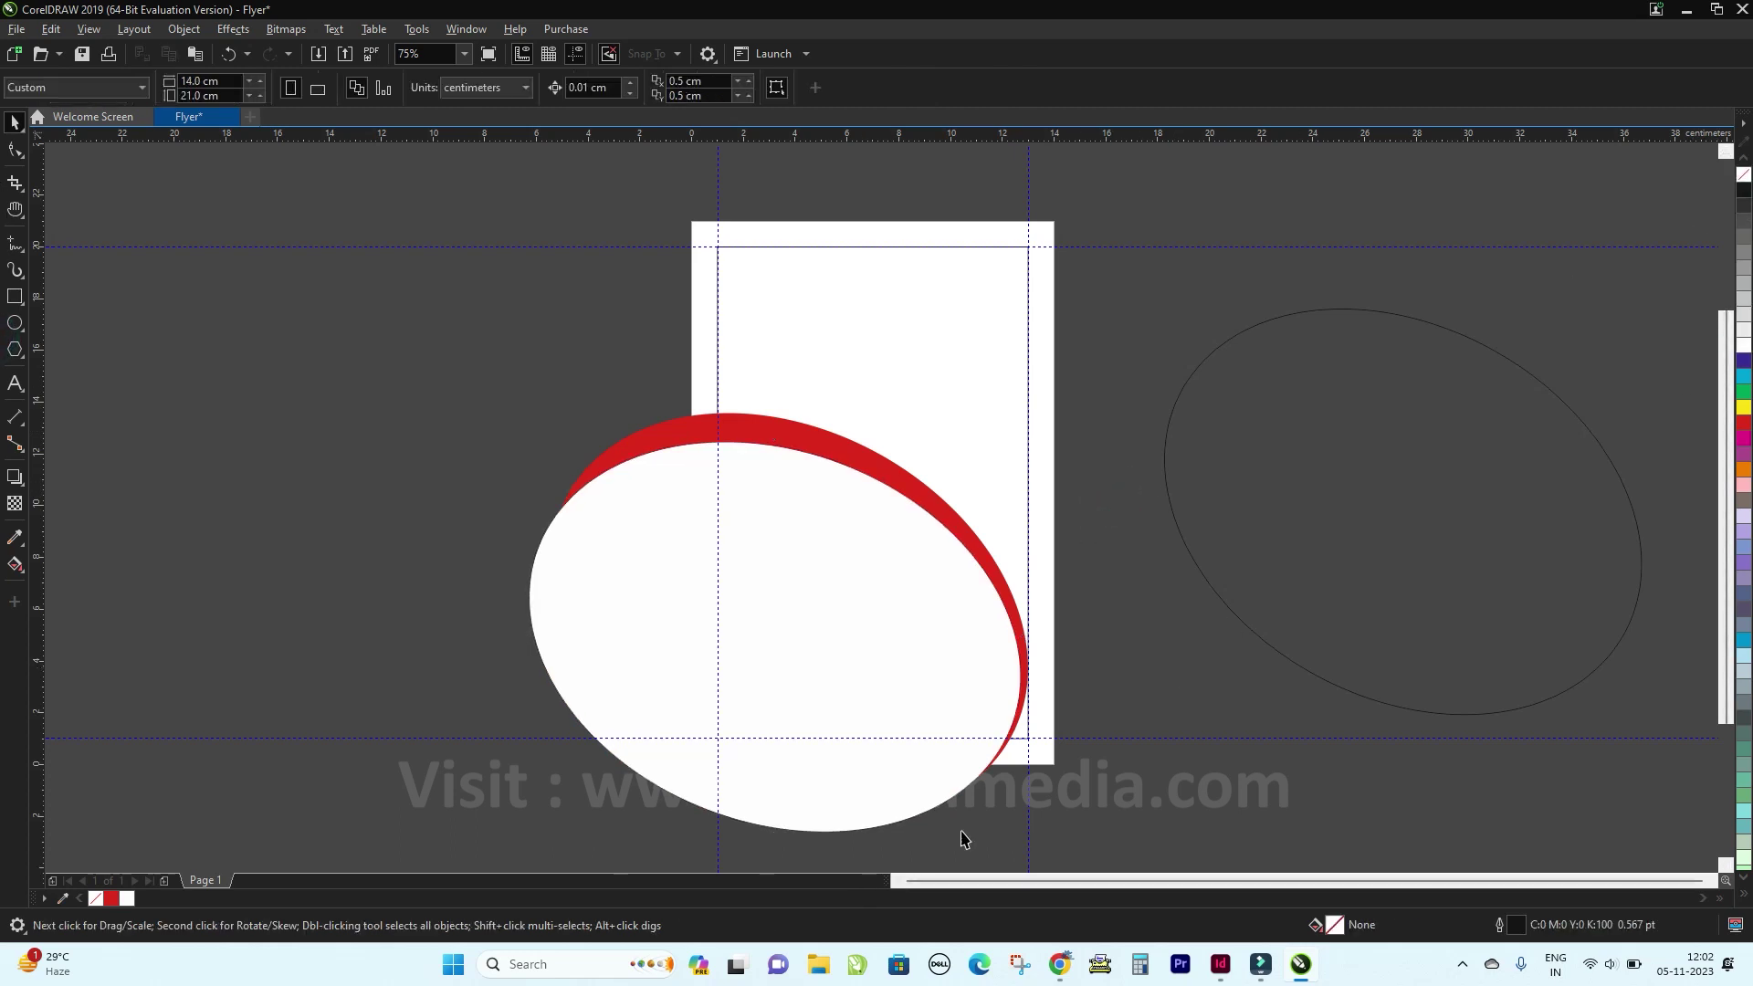
- Move the red and white ellipses together up-left and scale them to 102.5%
left_click(610, 406)
left_click_drag(493, 407, 1050, 826)
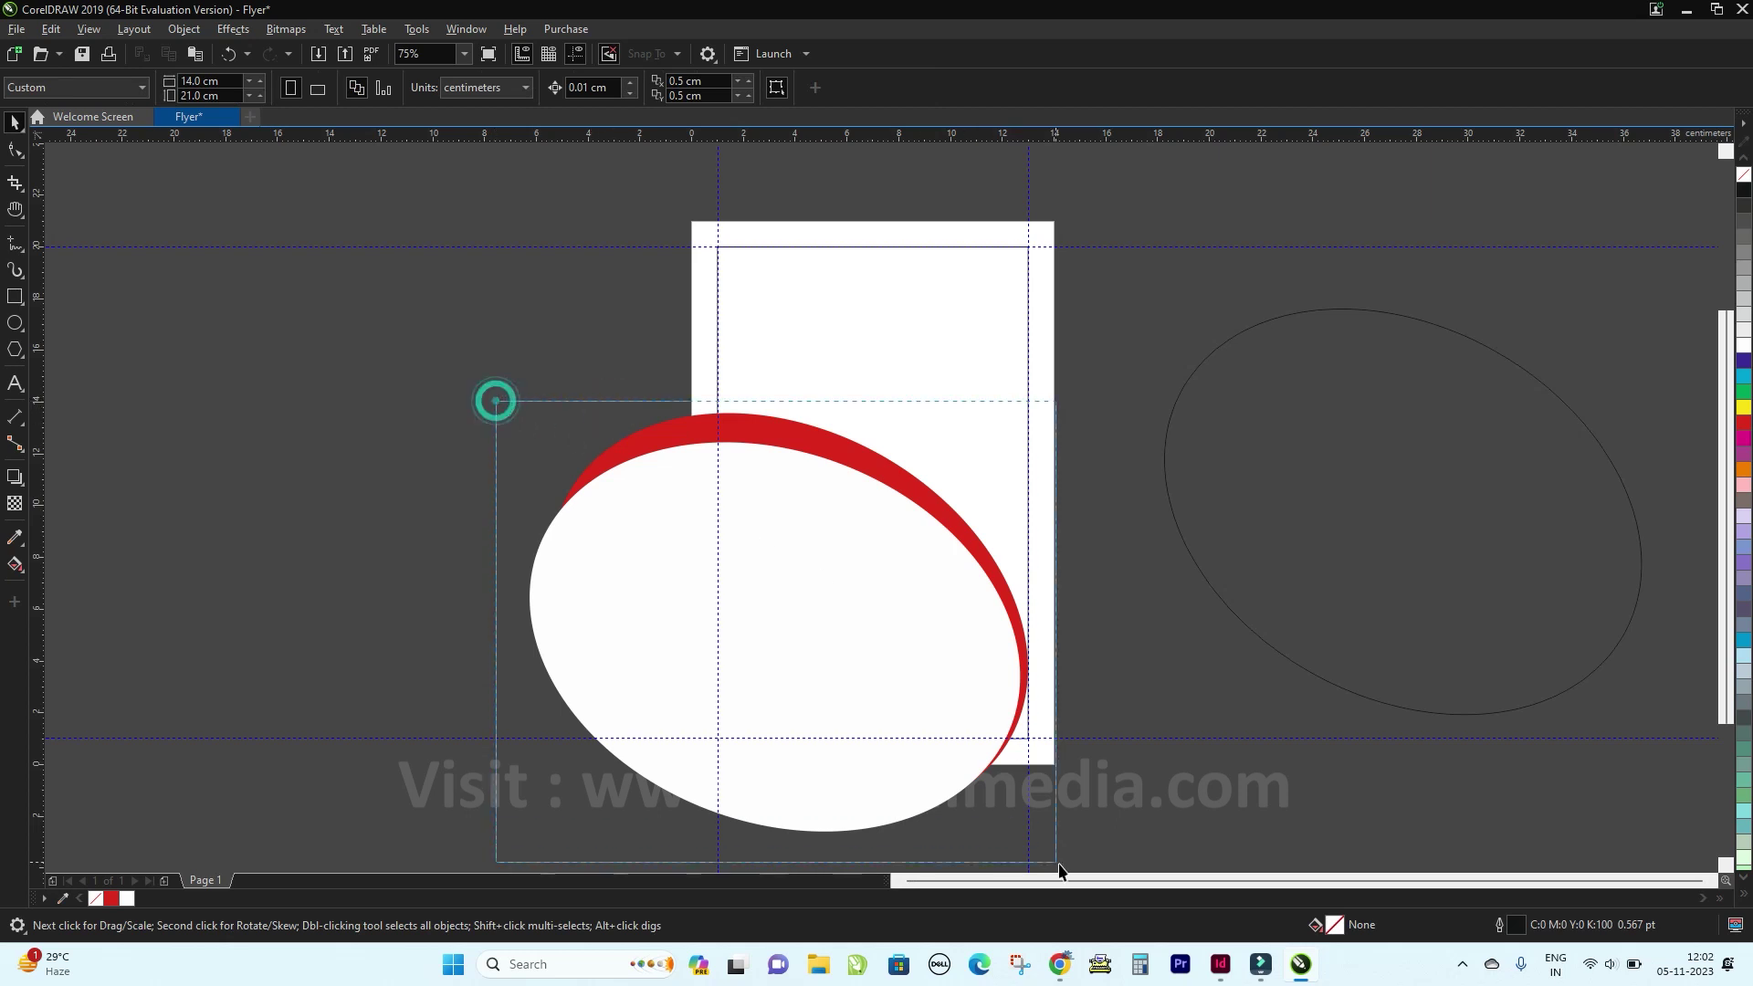
mouse_move(967, 639)
left_mouse_down()
mouse_move(967, 618)
mouse_move(965, 636)
mouse_move(989, 630)
left_mouse_up()
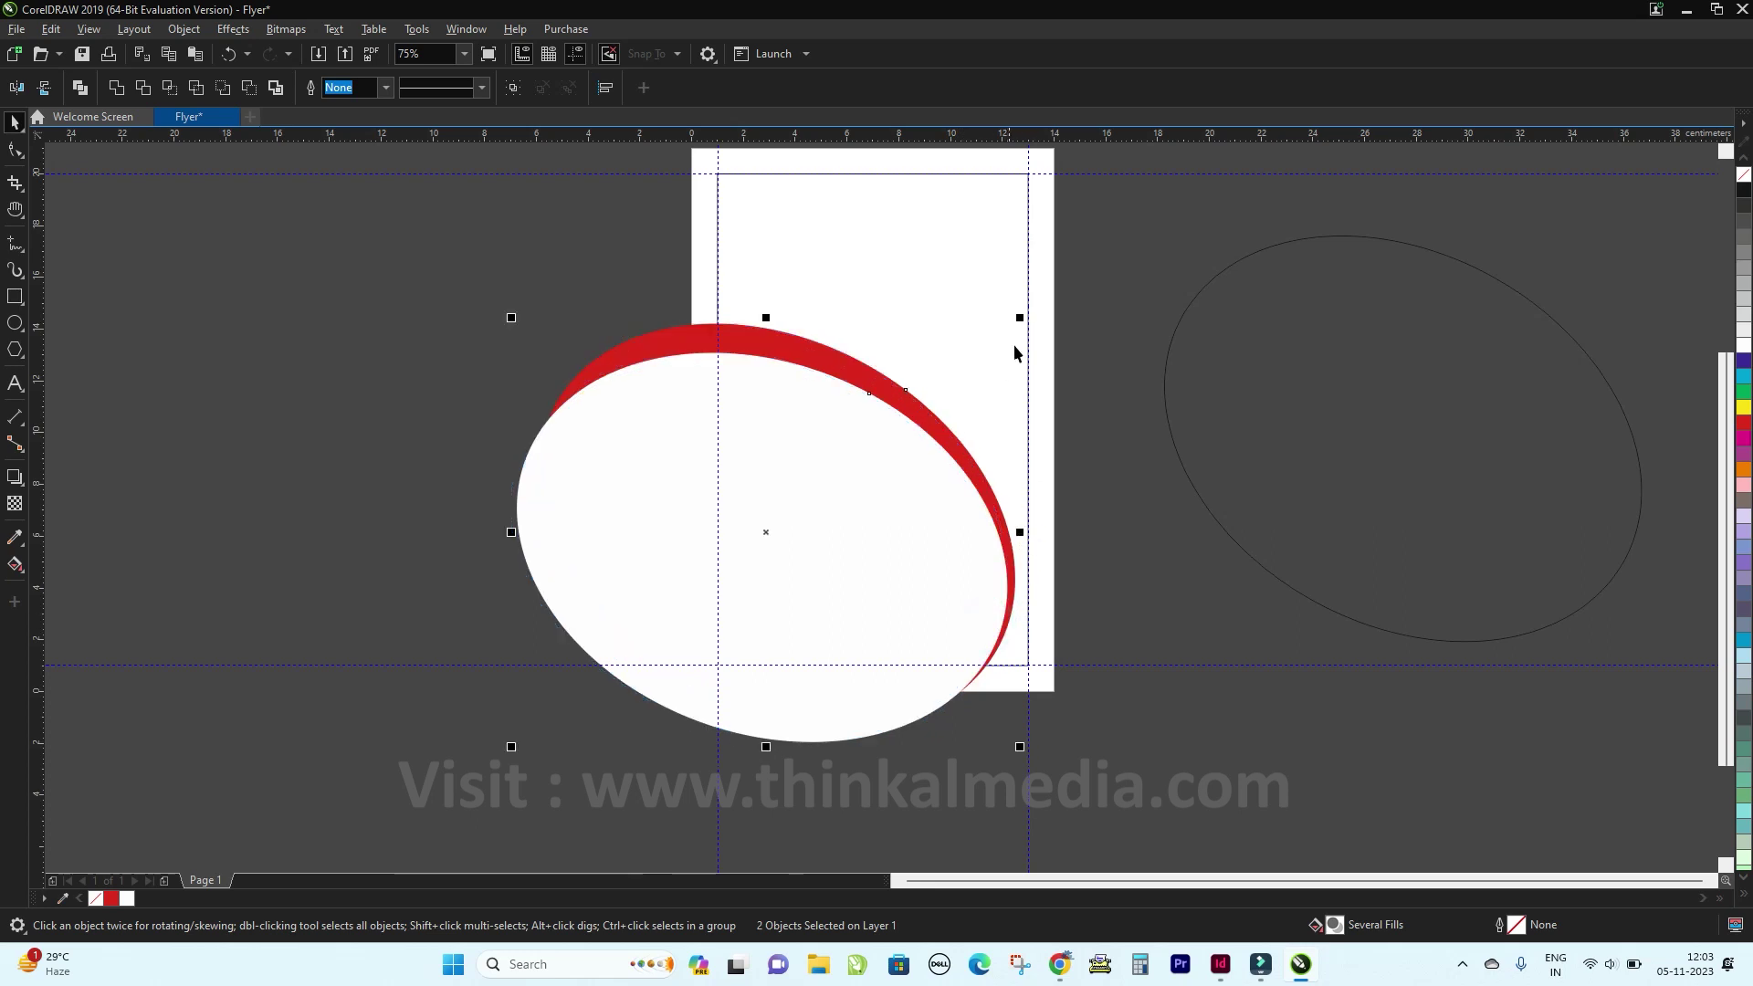
left_click_drag(1019, 319, 1031, 308)
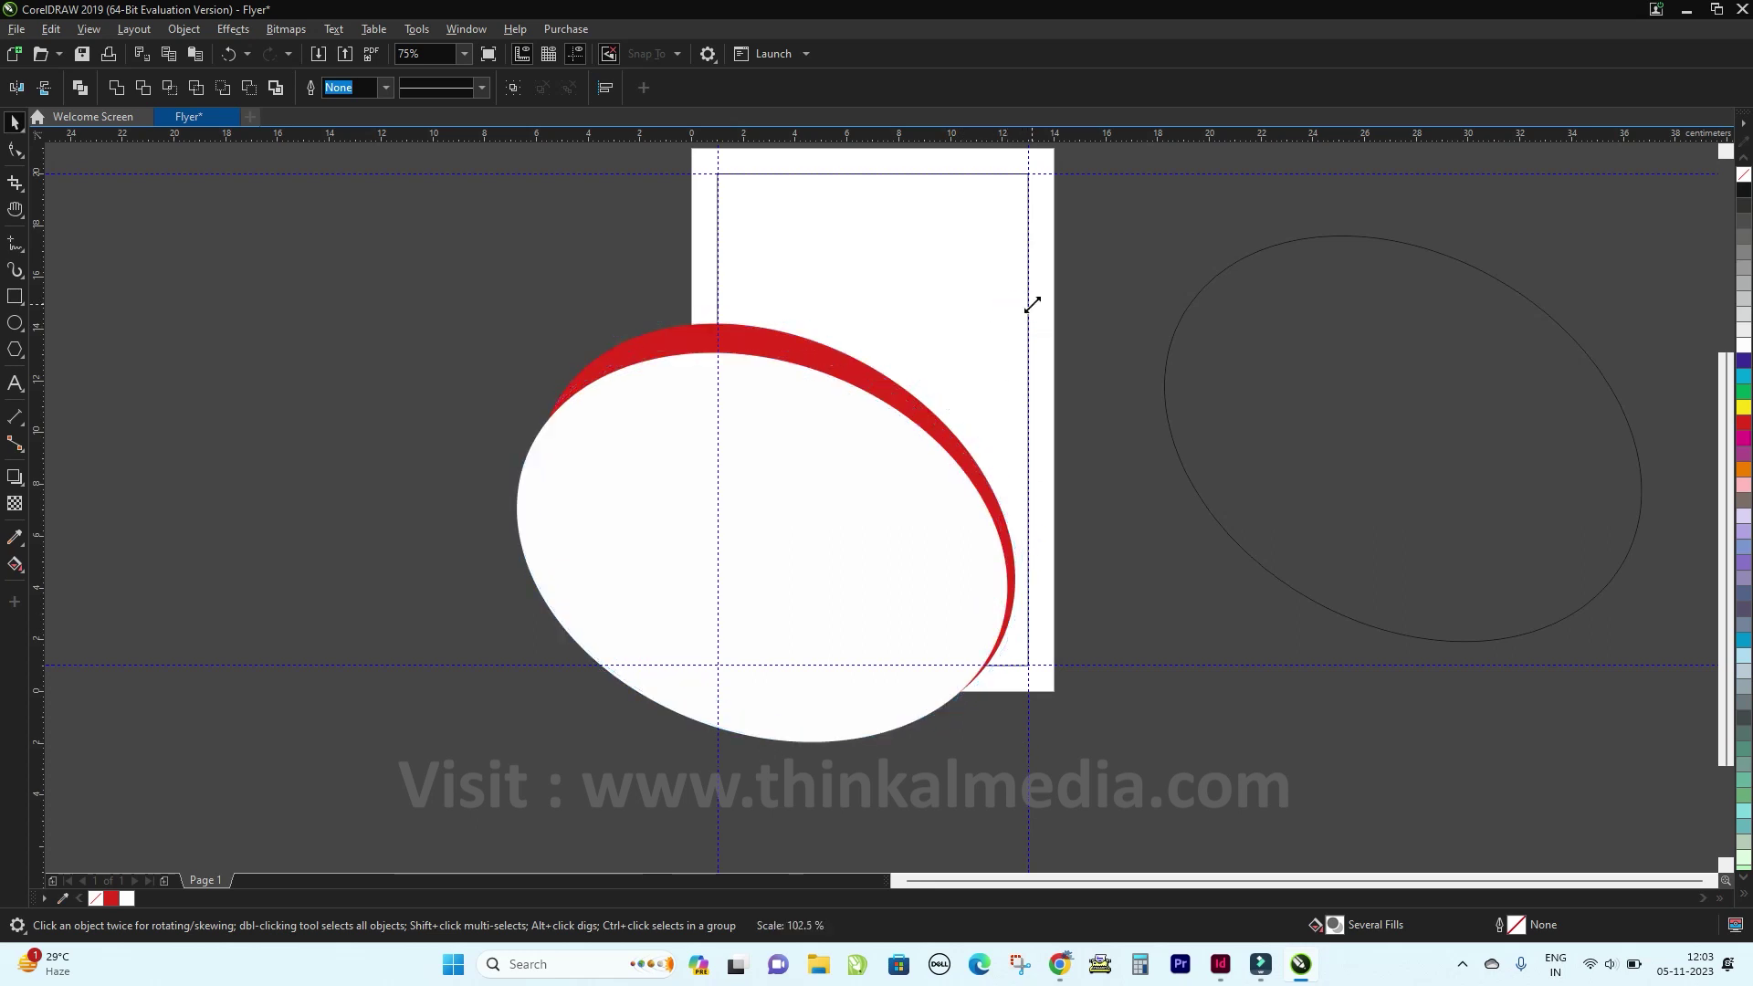
left_click(1155, 726)
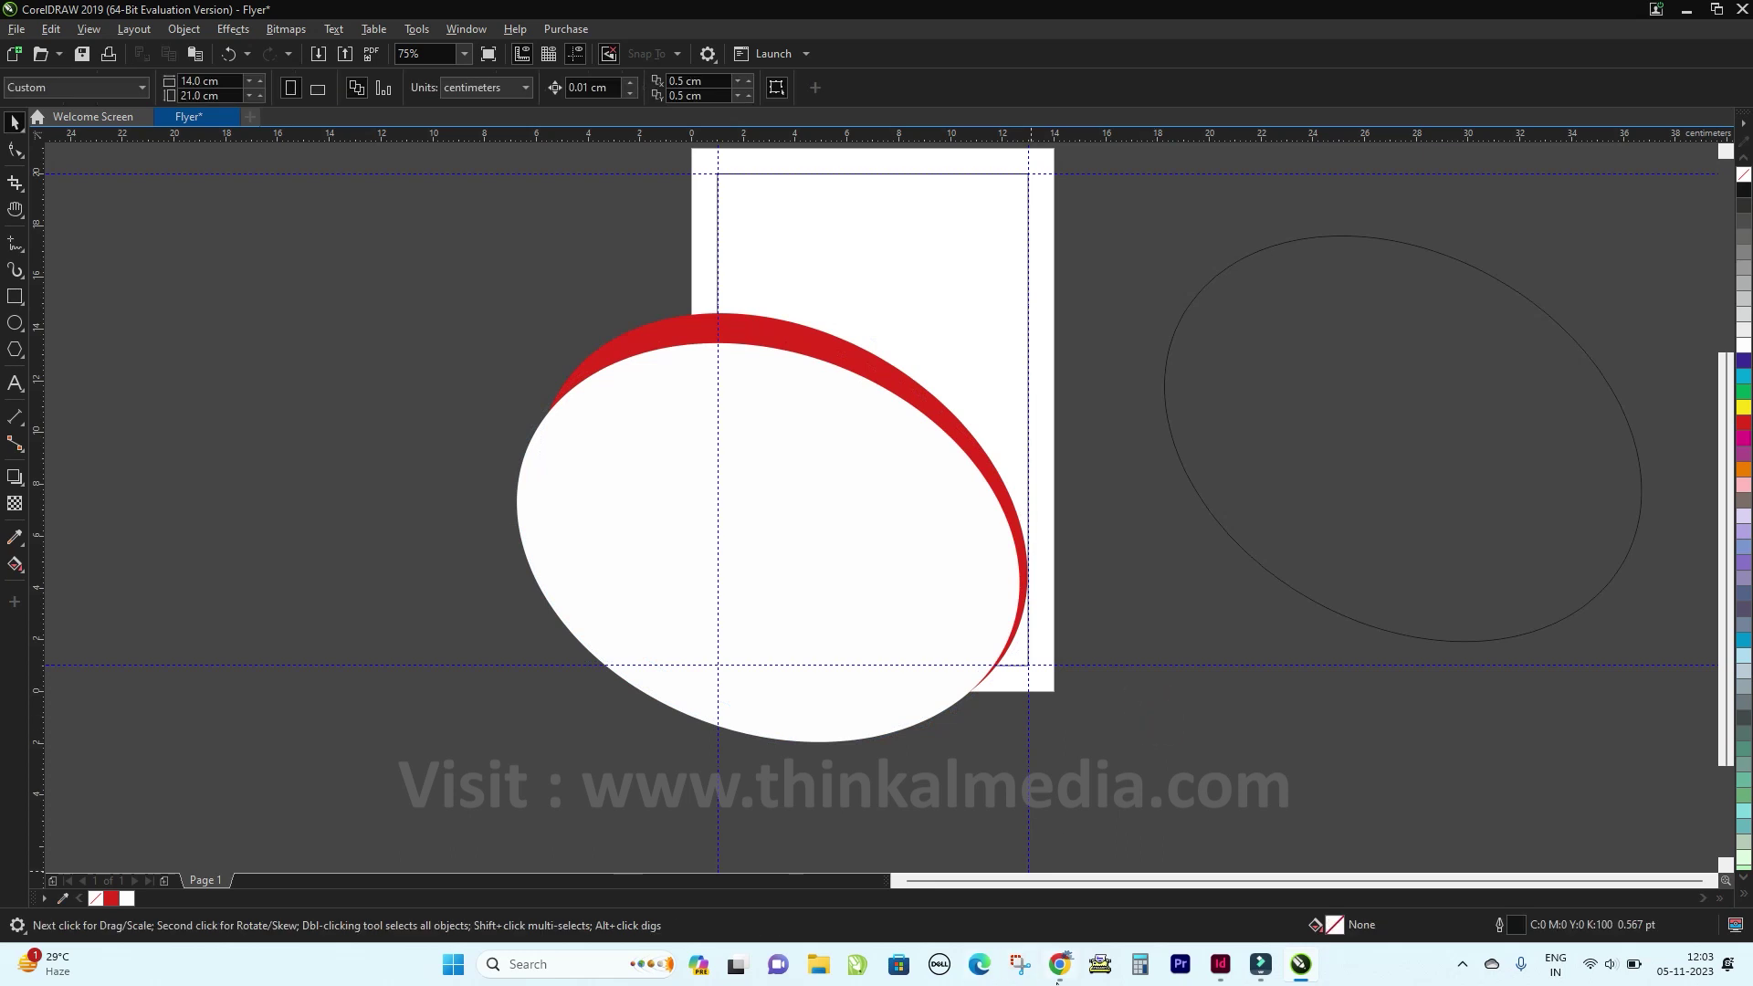
- Move the remaining outline ellipse onto the white ellipse
left_click(964, 639)
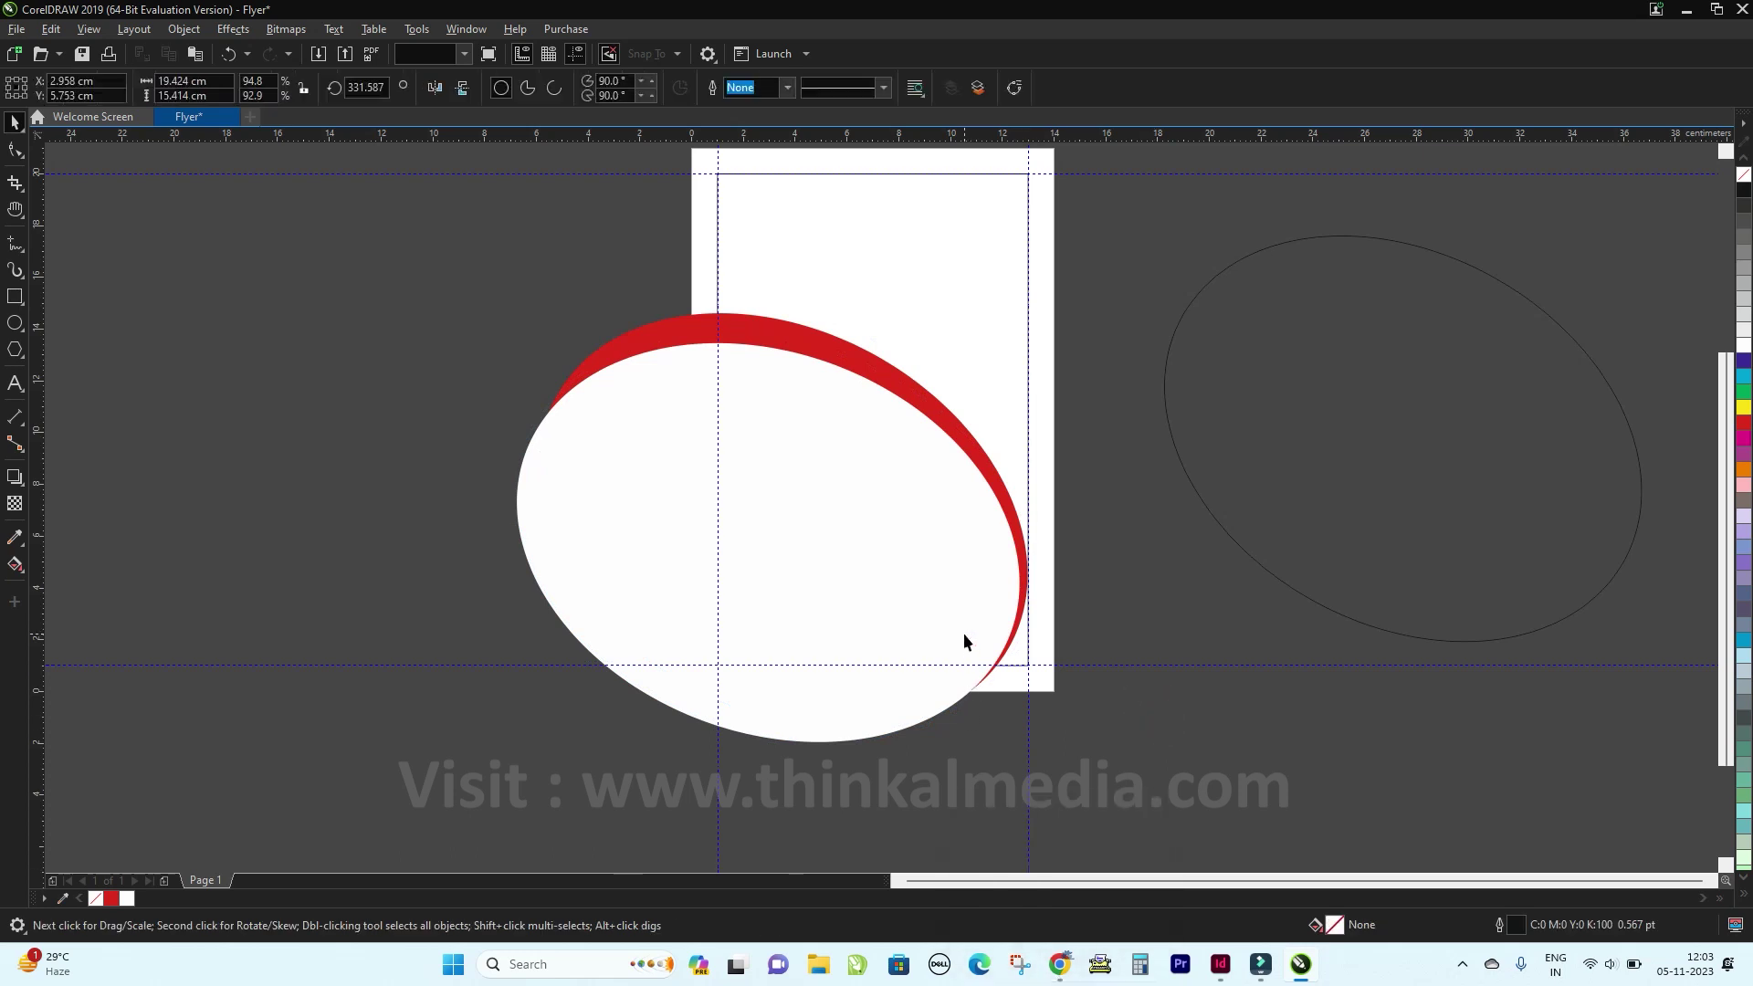
left_click(1205, 511)
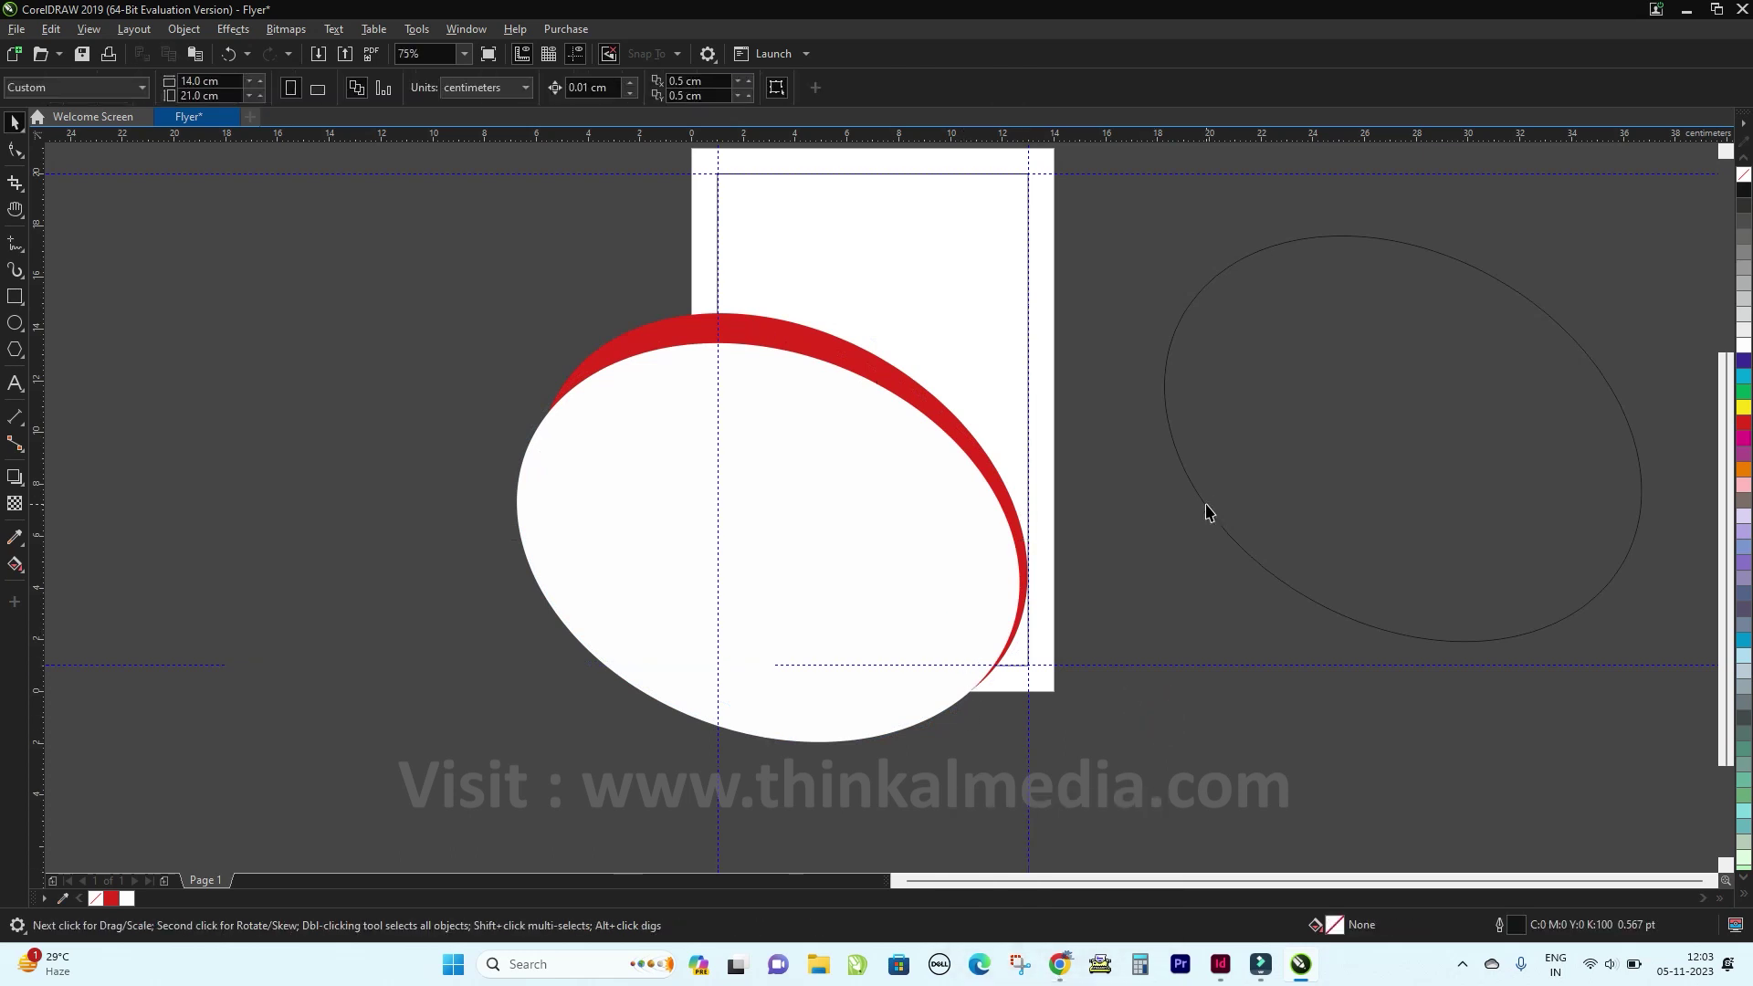
left_click(1205, 511)
mouse_move(1205, 511)
left_mouse_down()
mouse_move(600, 630)
mouse_move(626, 672)
mouse_move(595, 676)
left_mouse_up()
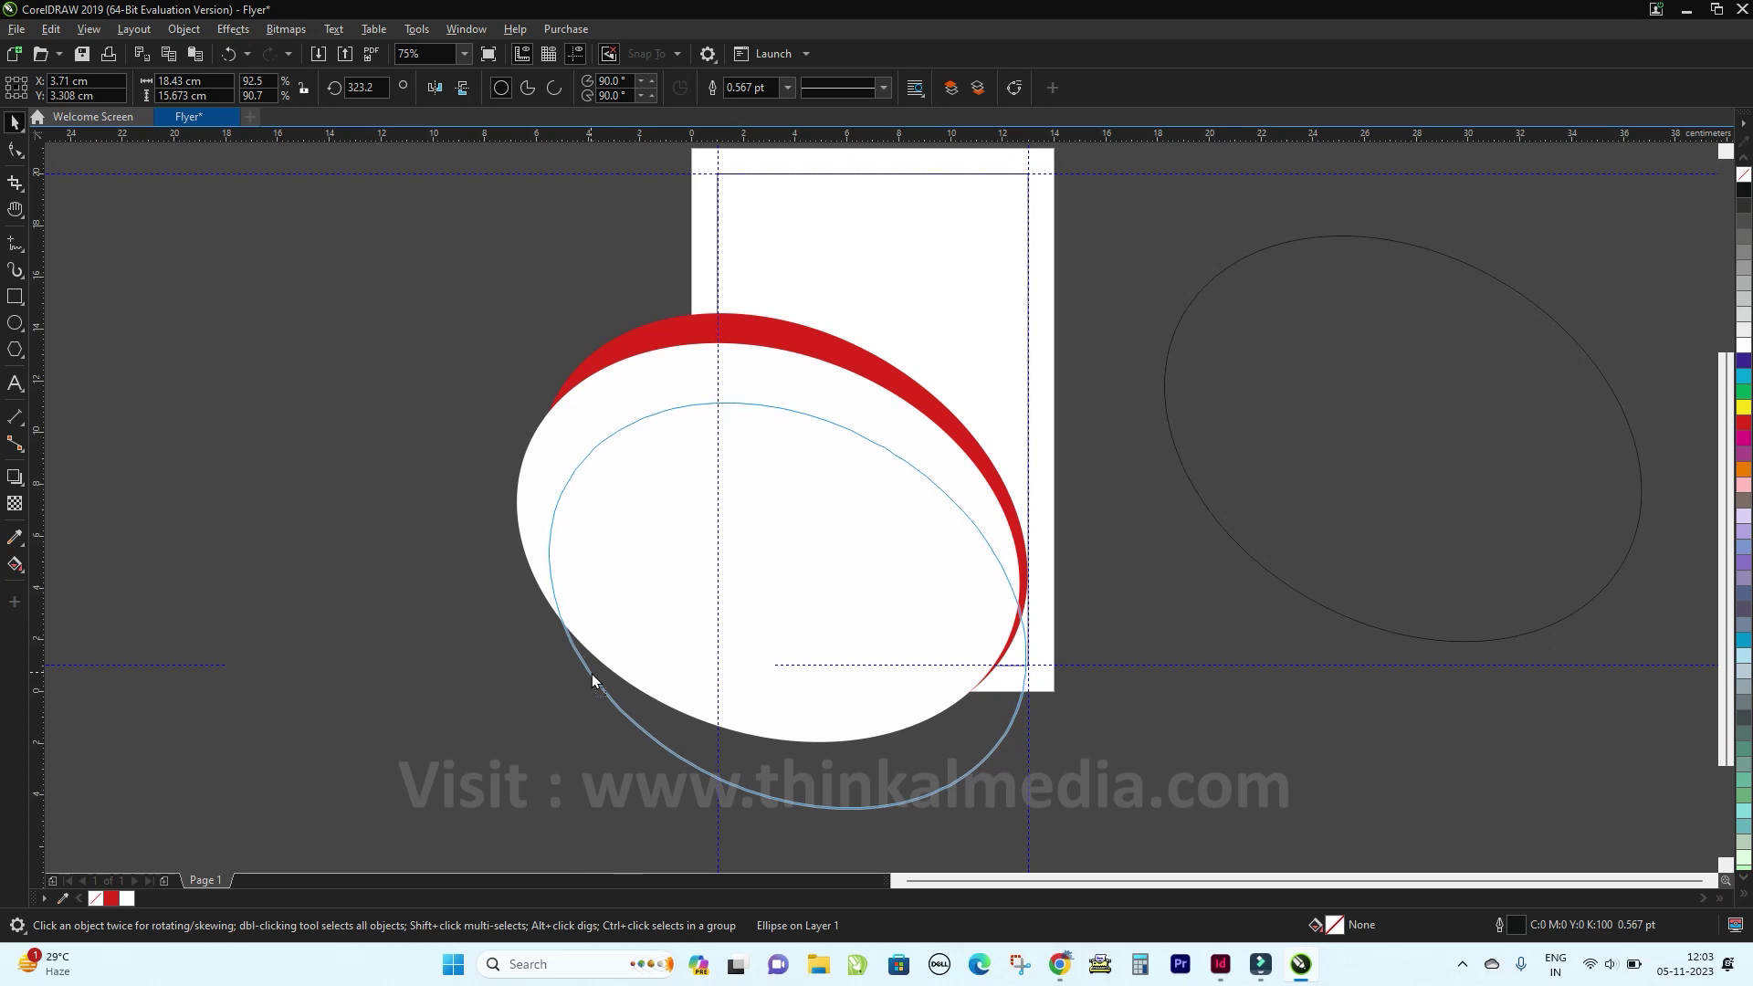
mouse_move(595, 676)
left_mouse_down()
mouse_move(619, 673)
mouse_move(595, 668)
left_mouse_up()
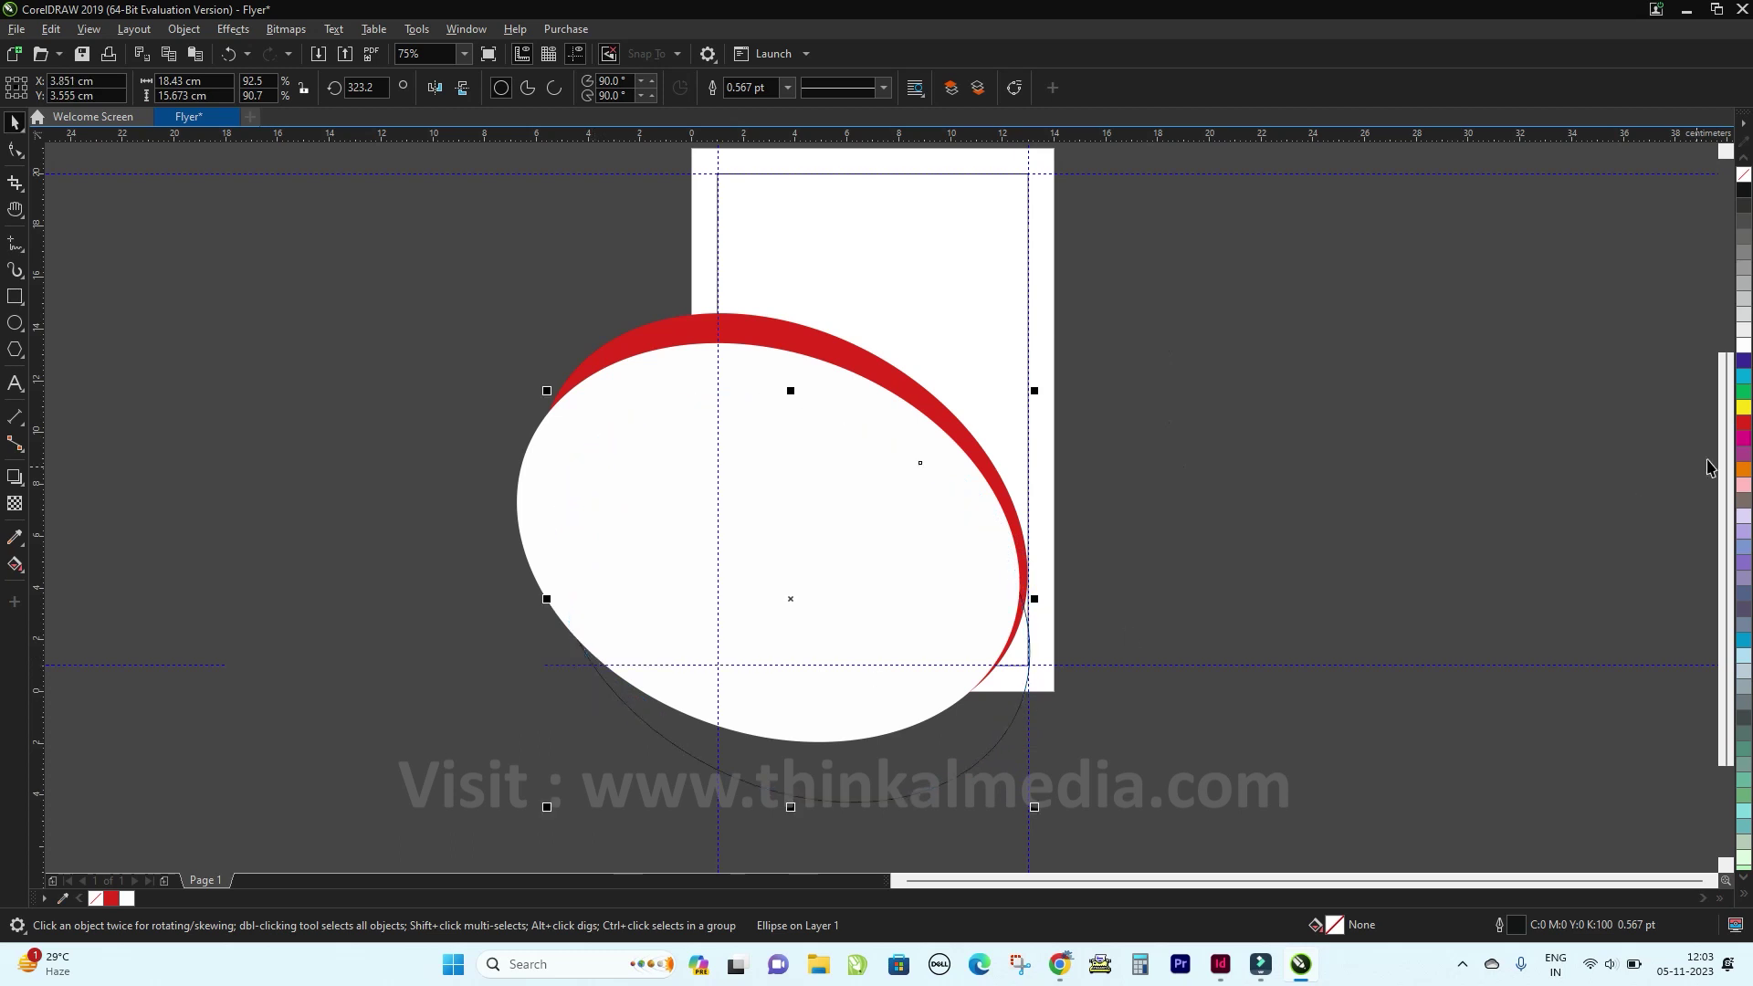
- Fill that ellipse black and send it to the back of the page as a shadow
left_click(1740, 191)
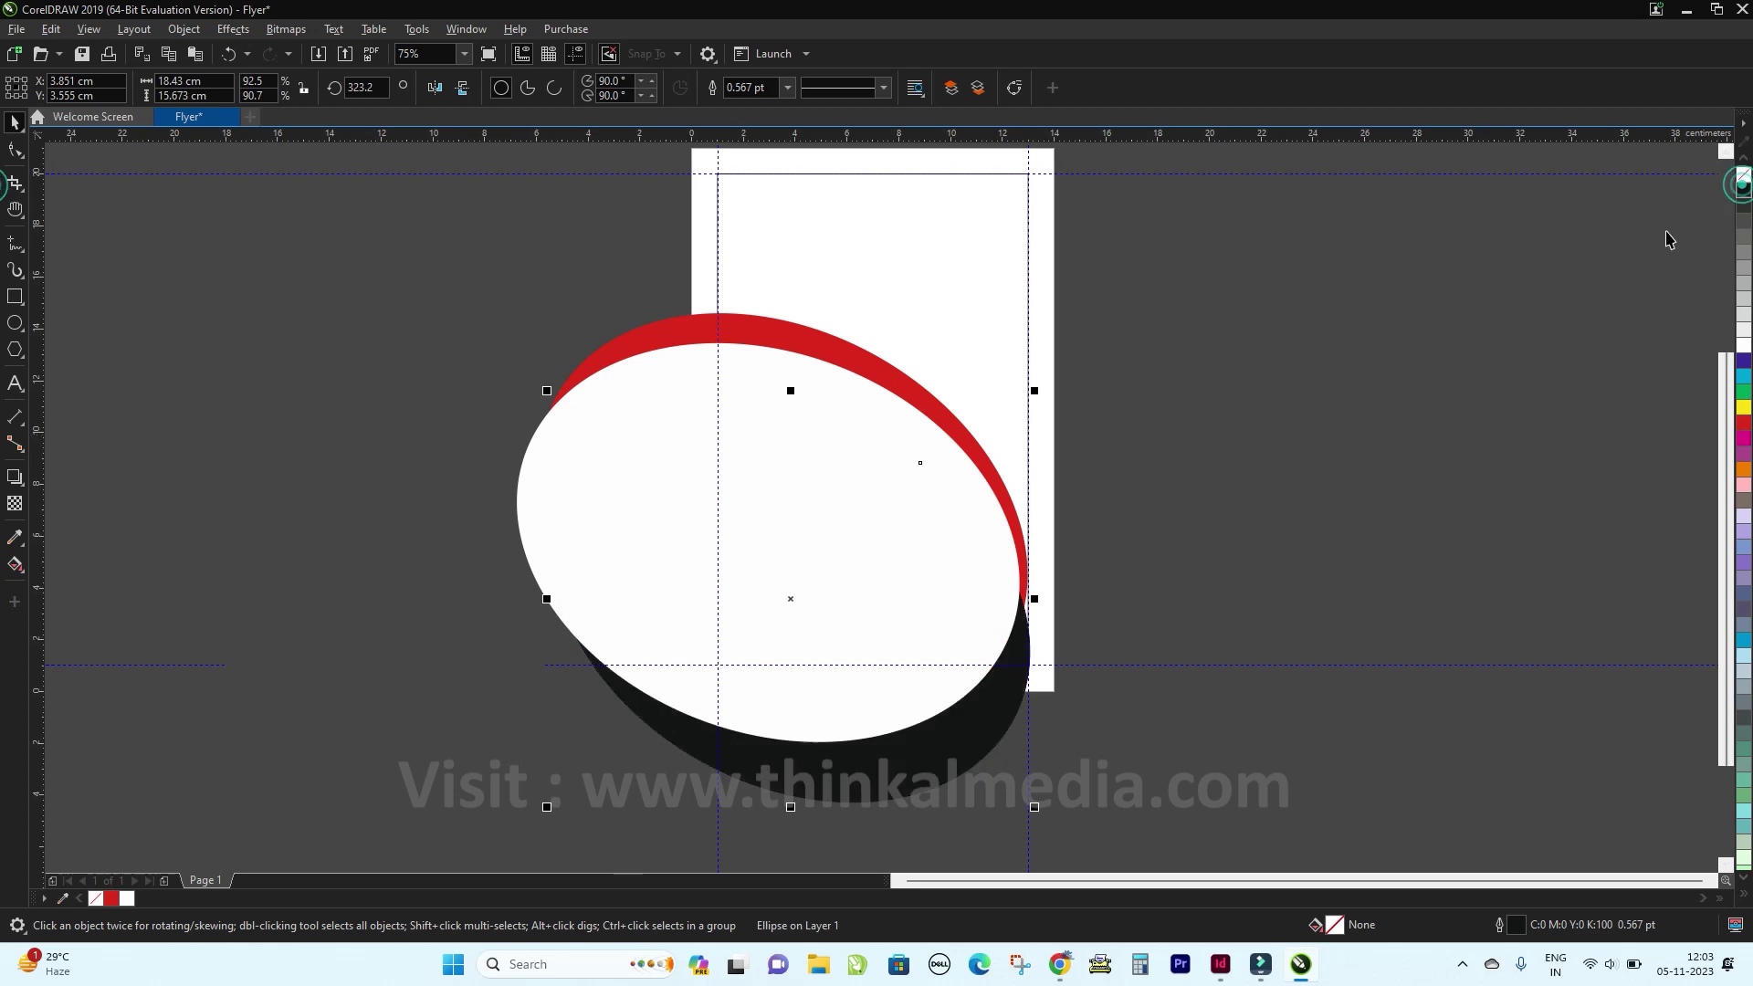
right_click(991, 726)
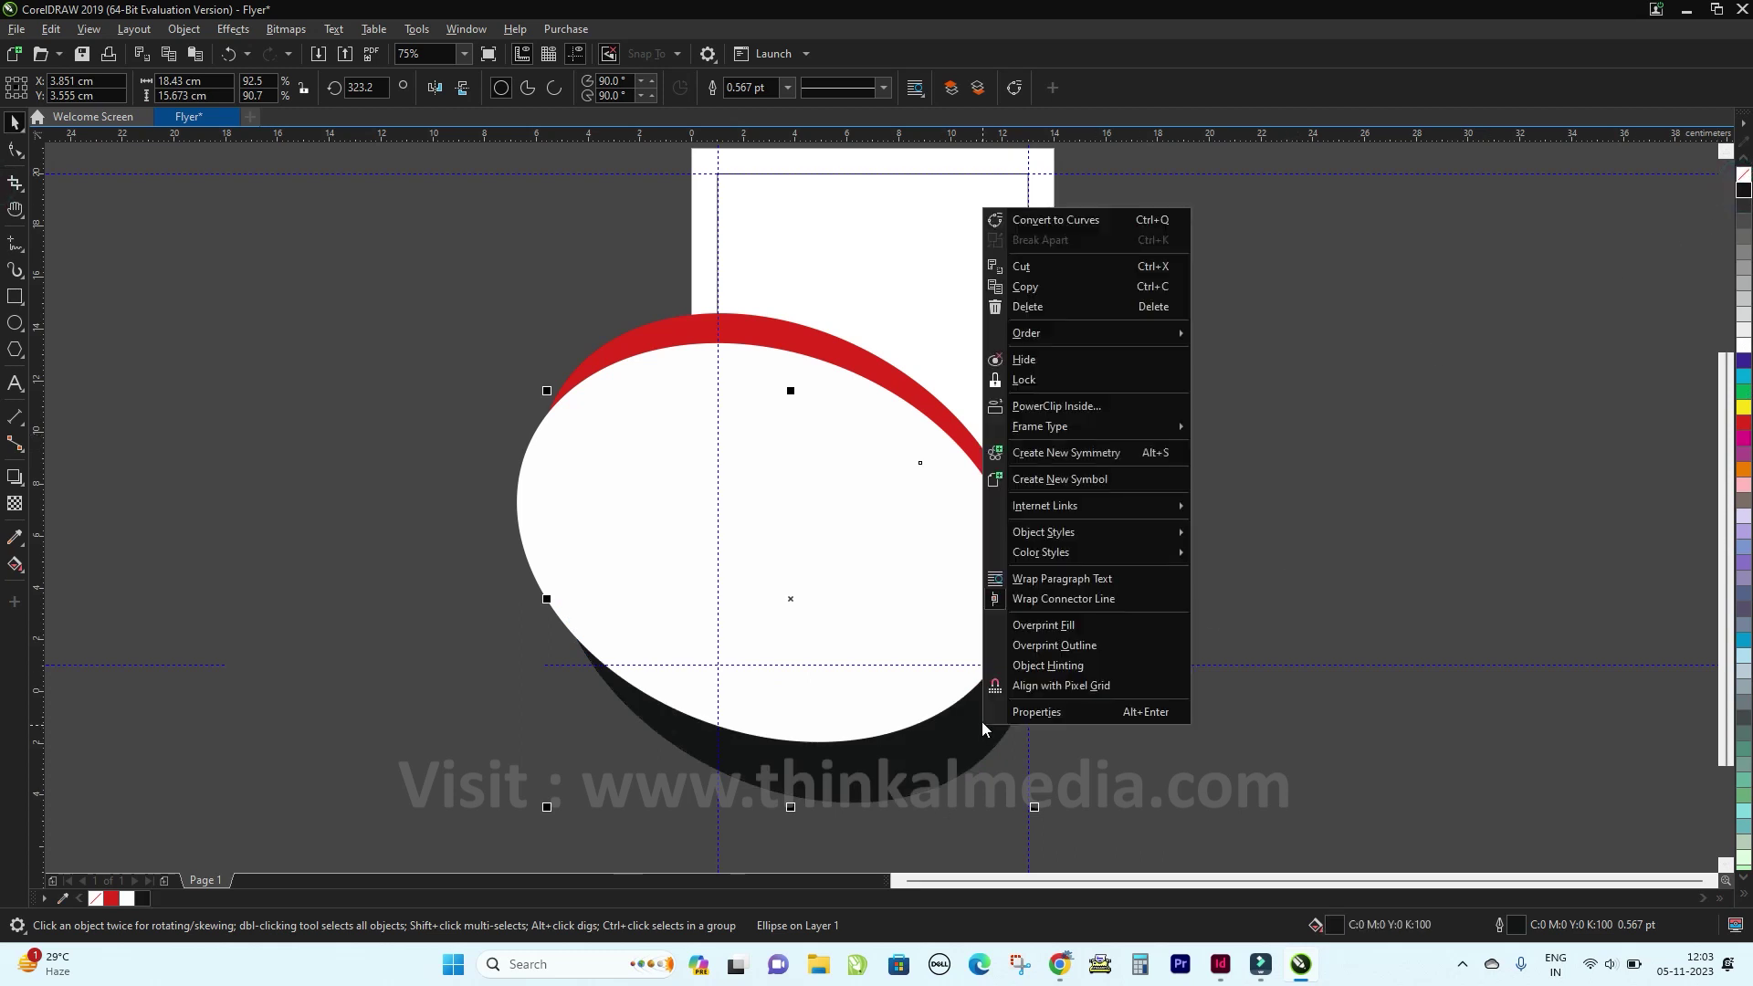
left_click(1077, 334)
left_click(1255, 358)
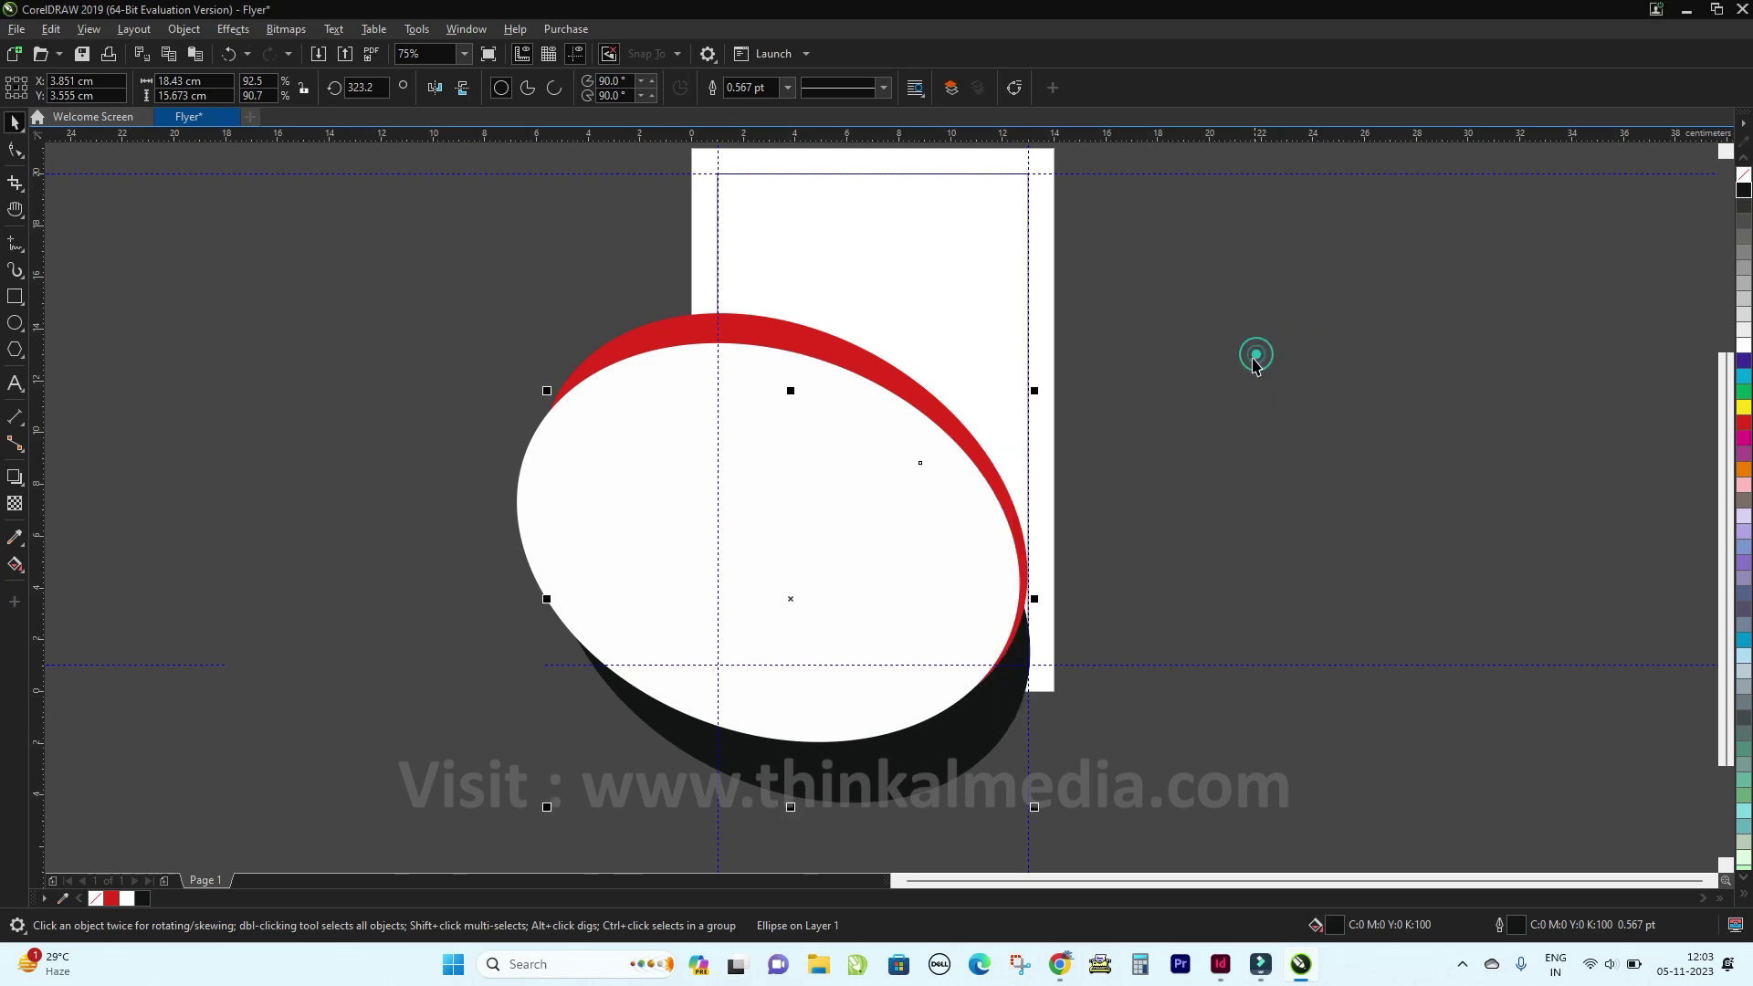
left_click(1319, 420)
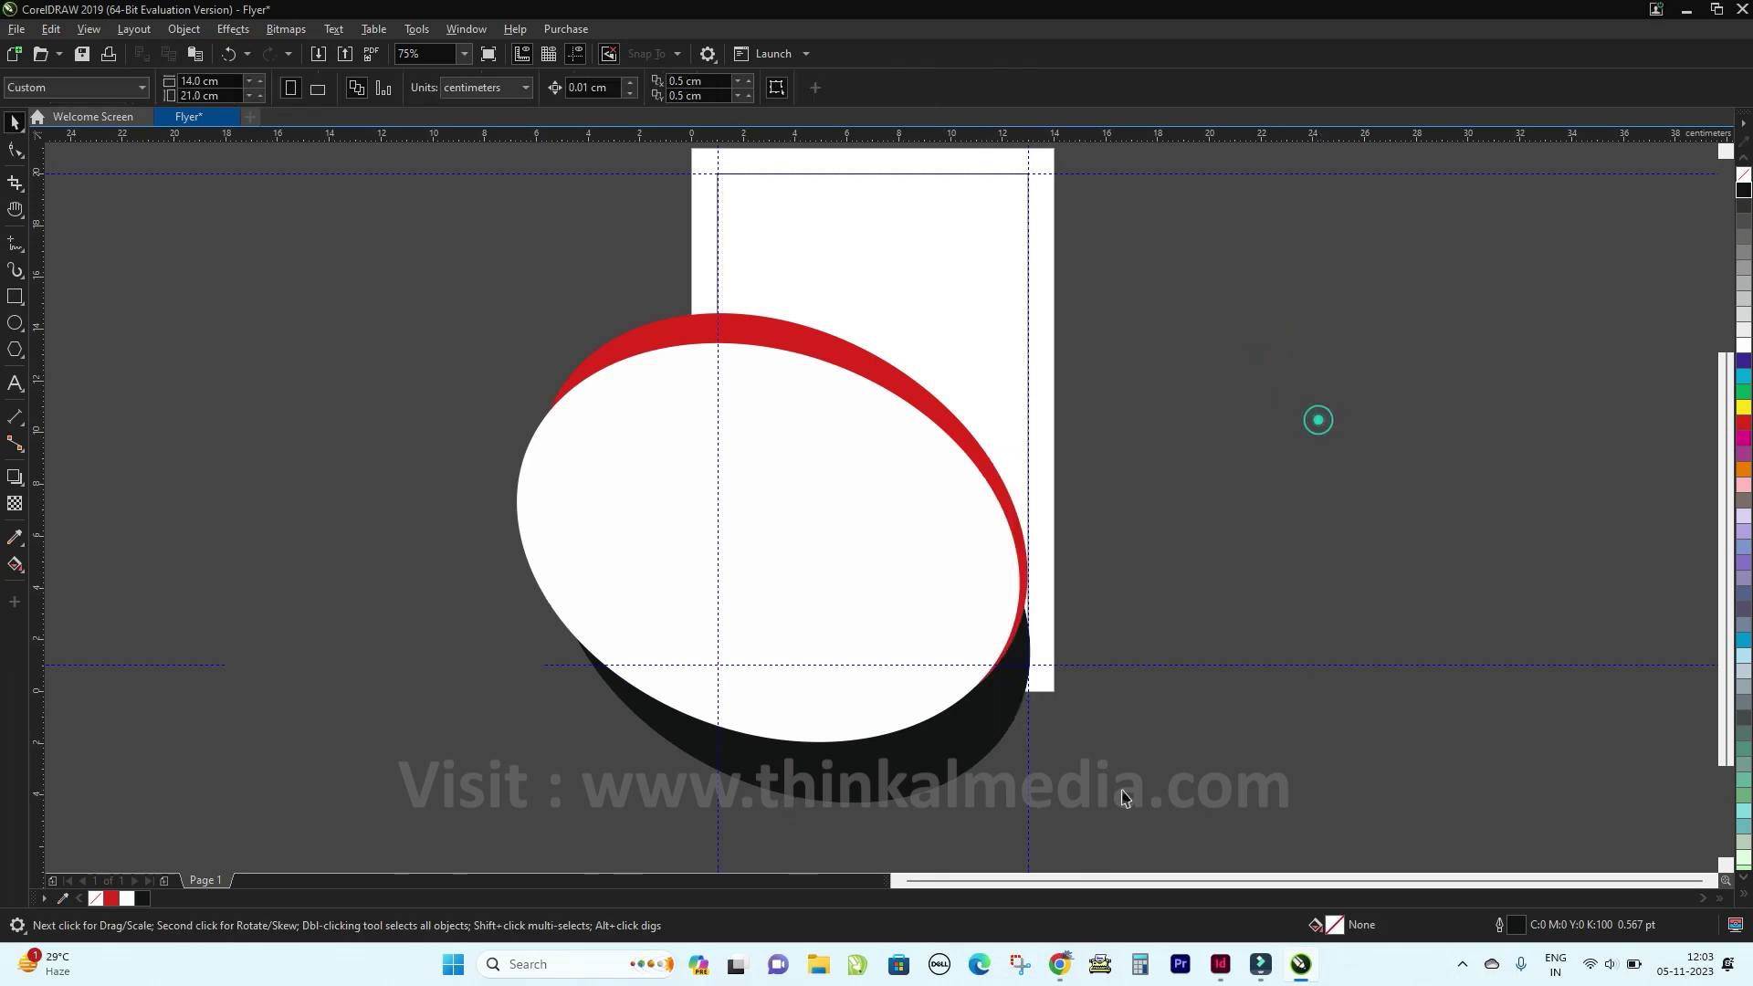
- Nudge and slightly enlarge the black shadow ellipse behind the white one
left_click(927, 791)
left_click_drag(927, 757, 928, 754)
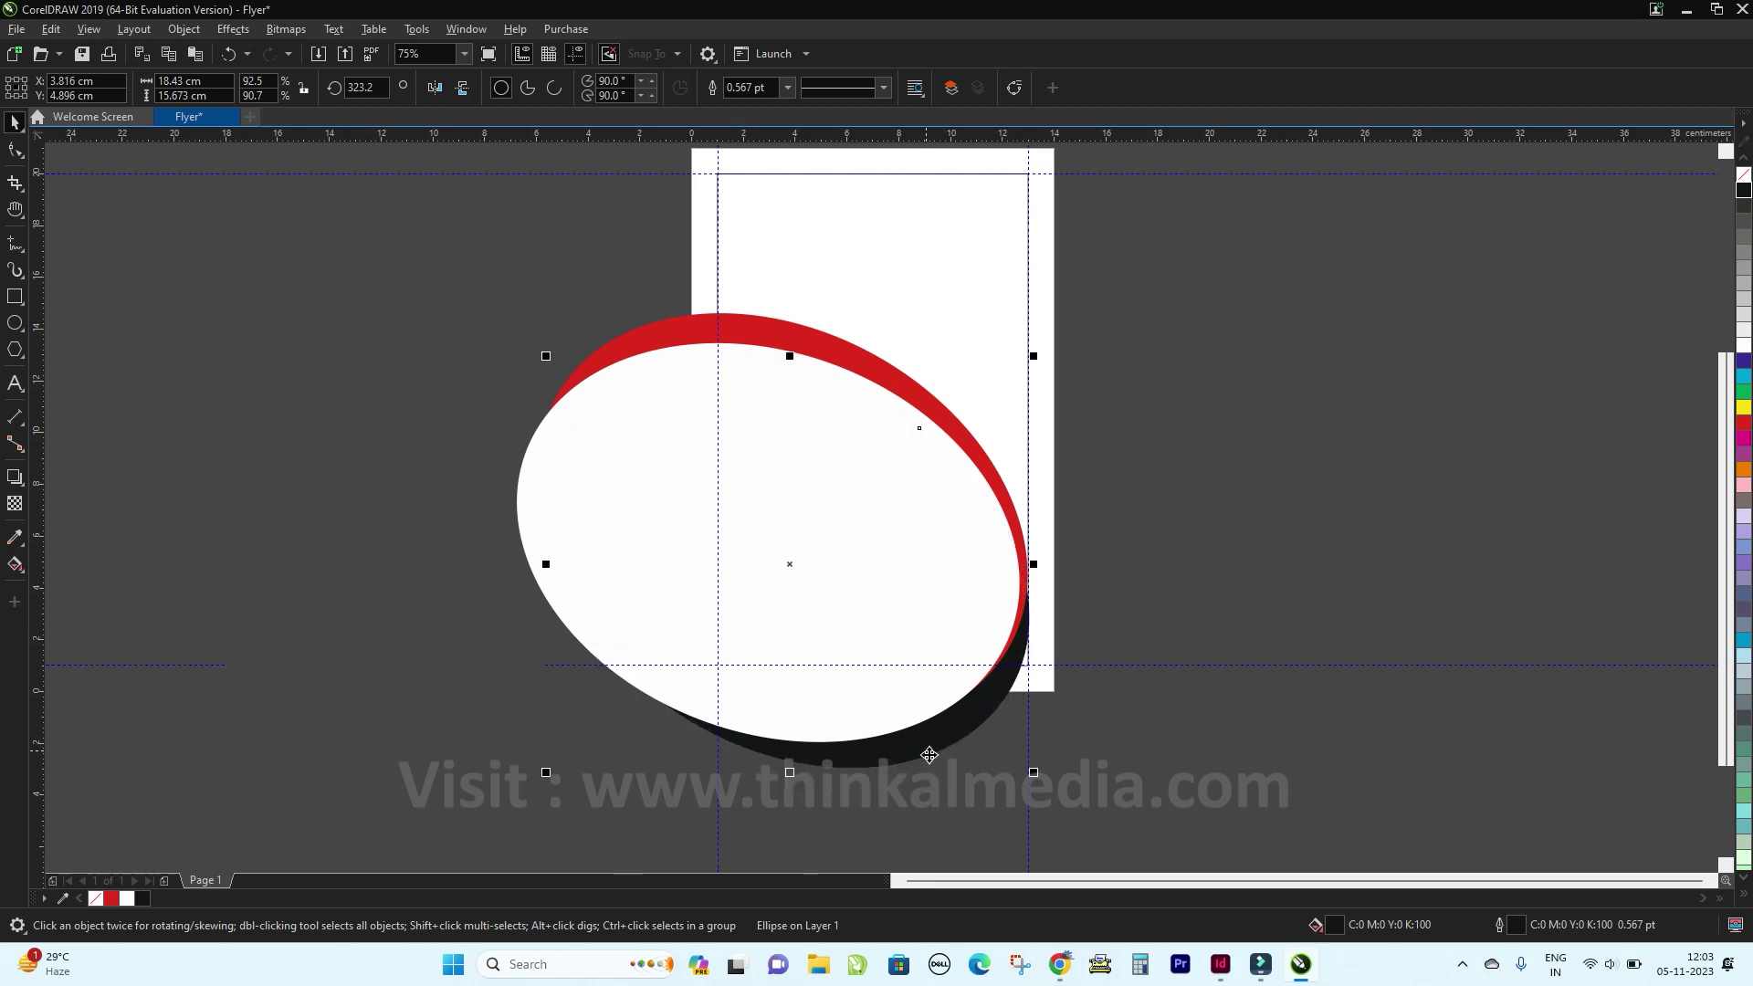
left_click_drag(1035, 772, 1044, 801)
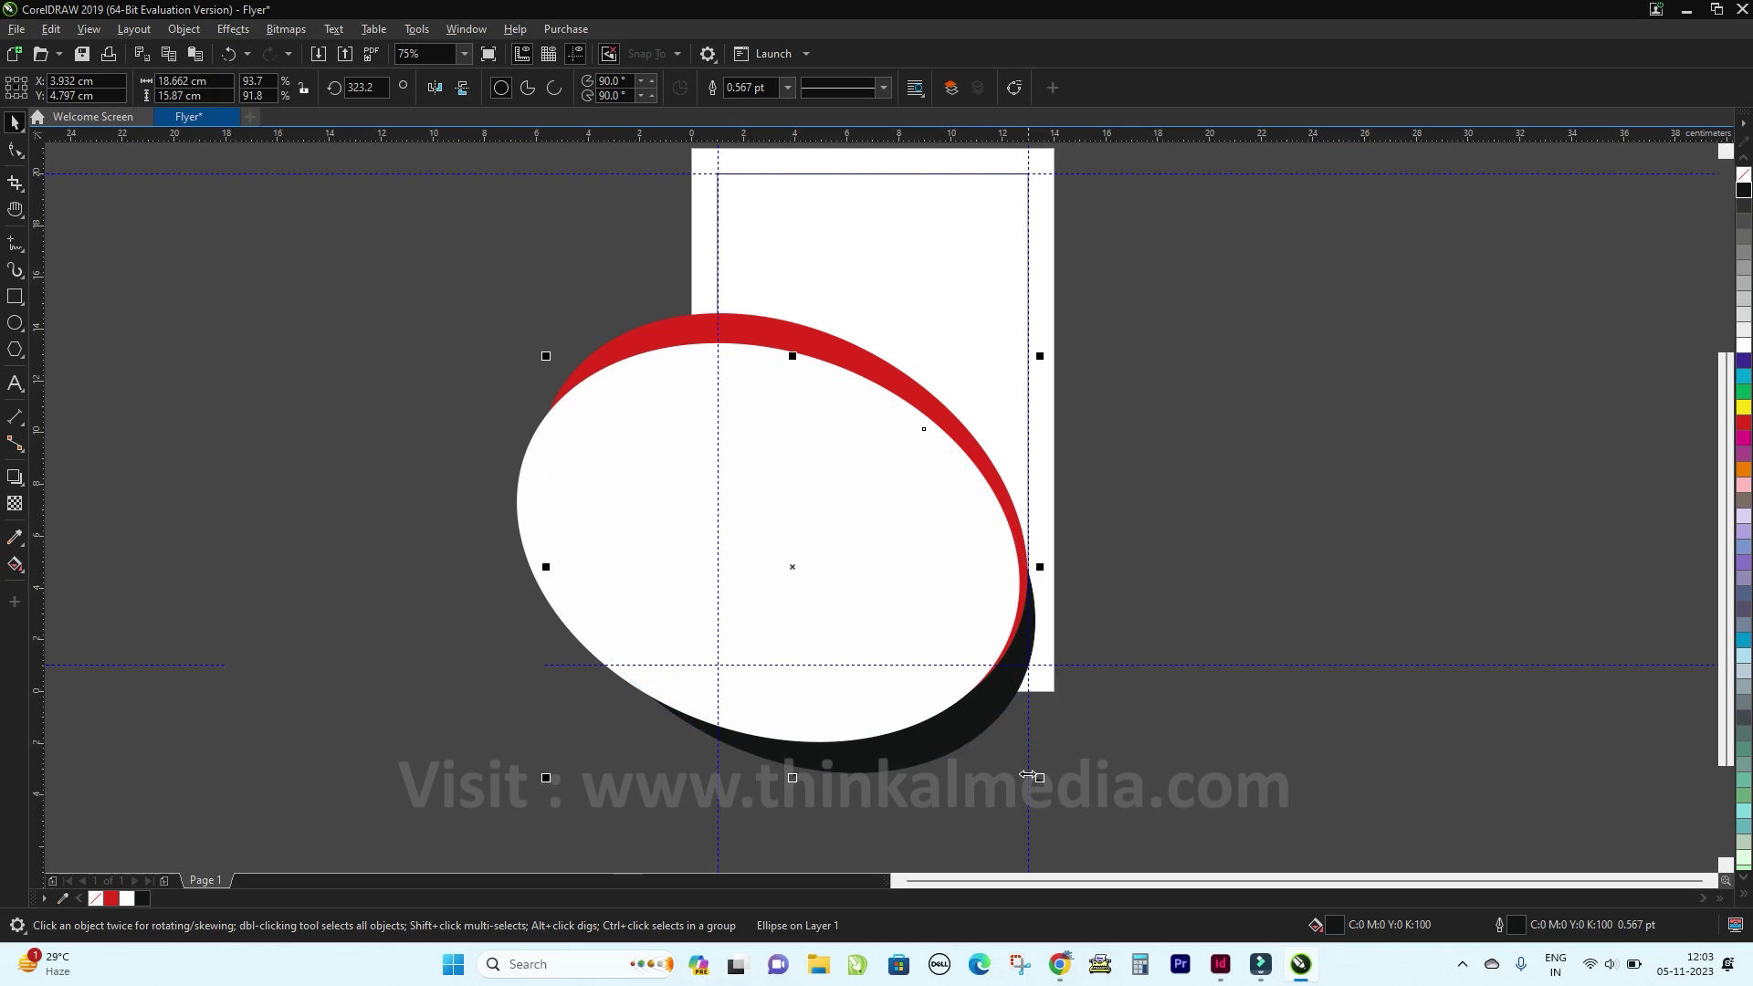
left_click_drag(984, 733, 979, 719)
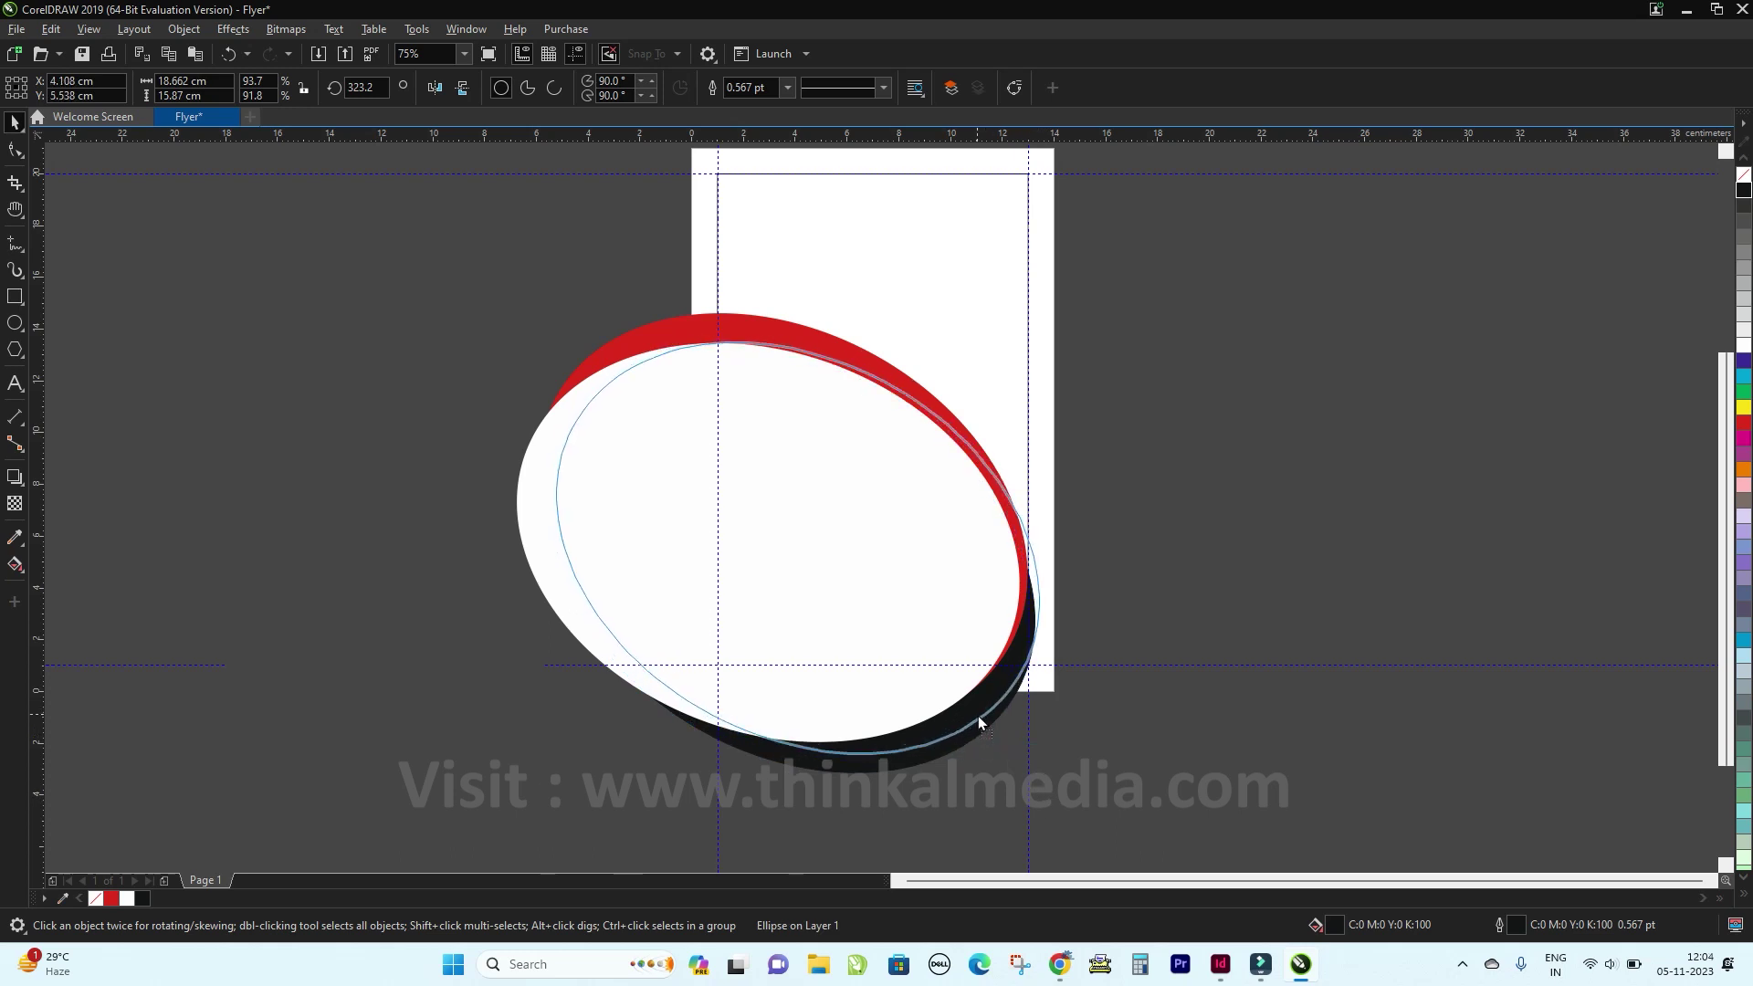
left_click_drag(980, 719, 978, 718)
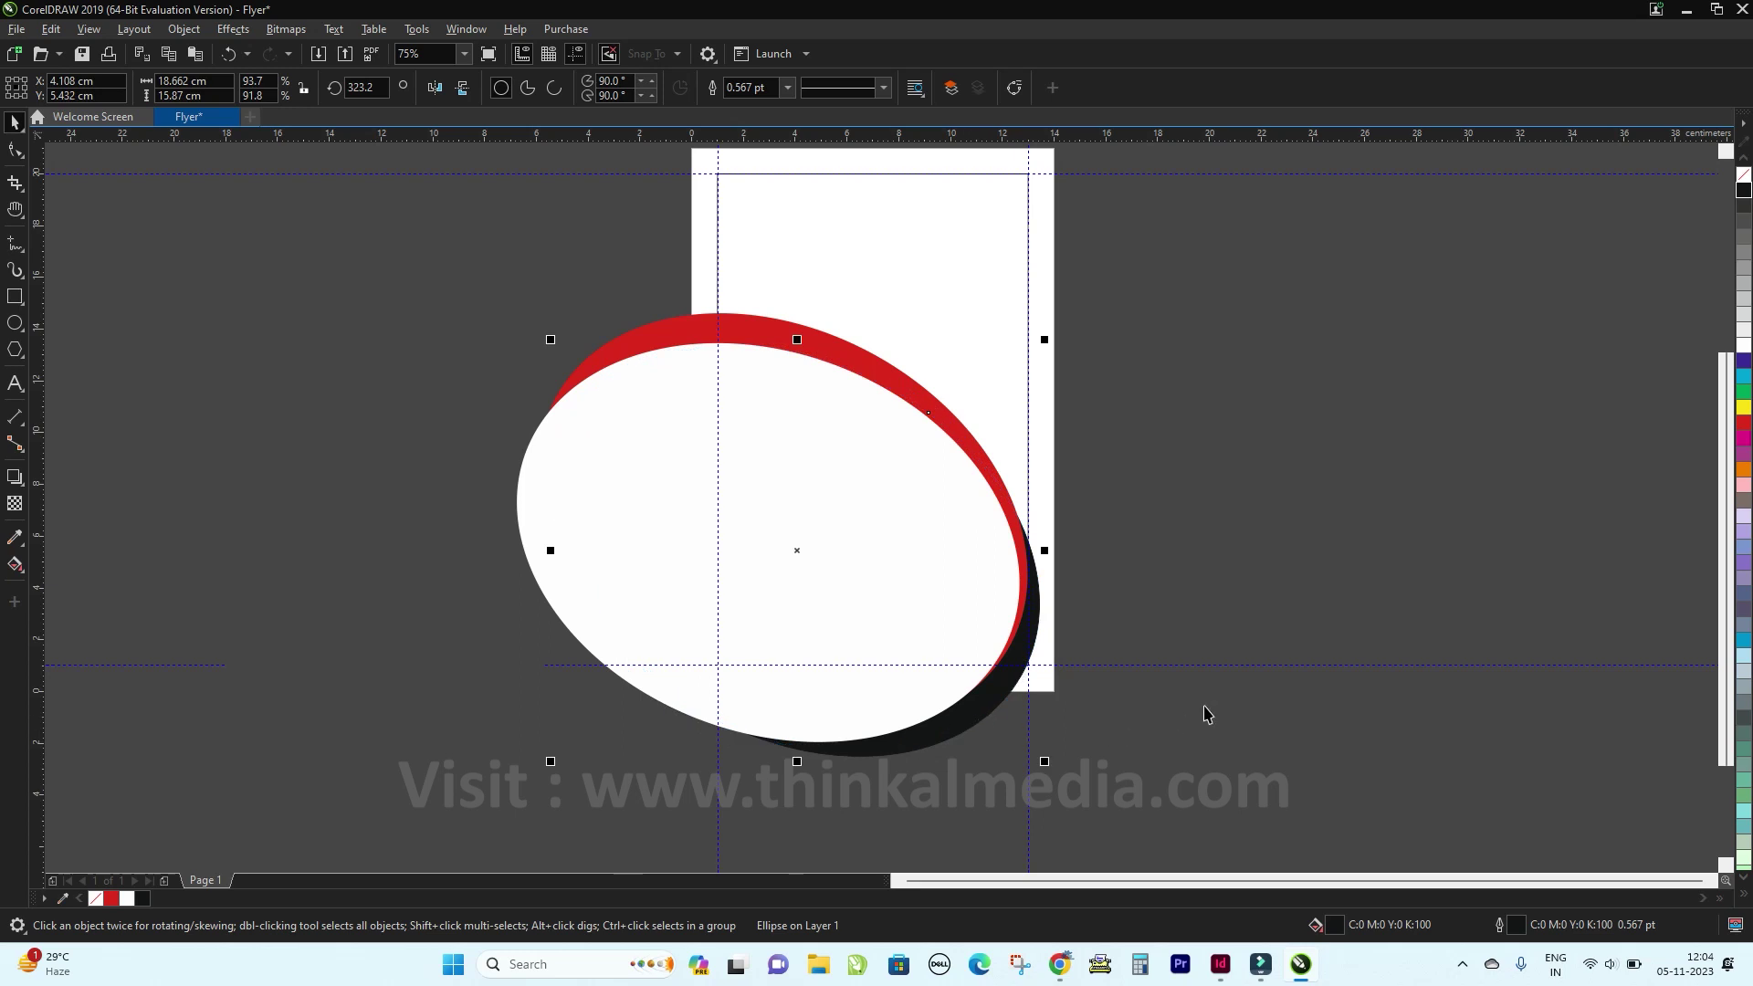
left_click(1274, 686)
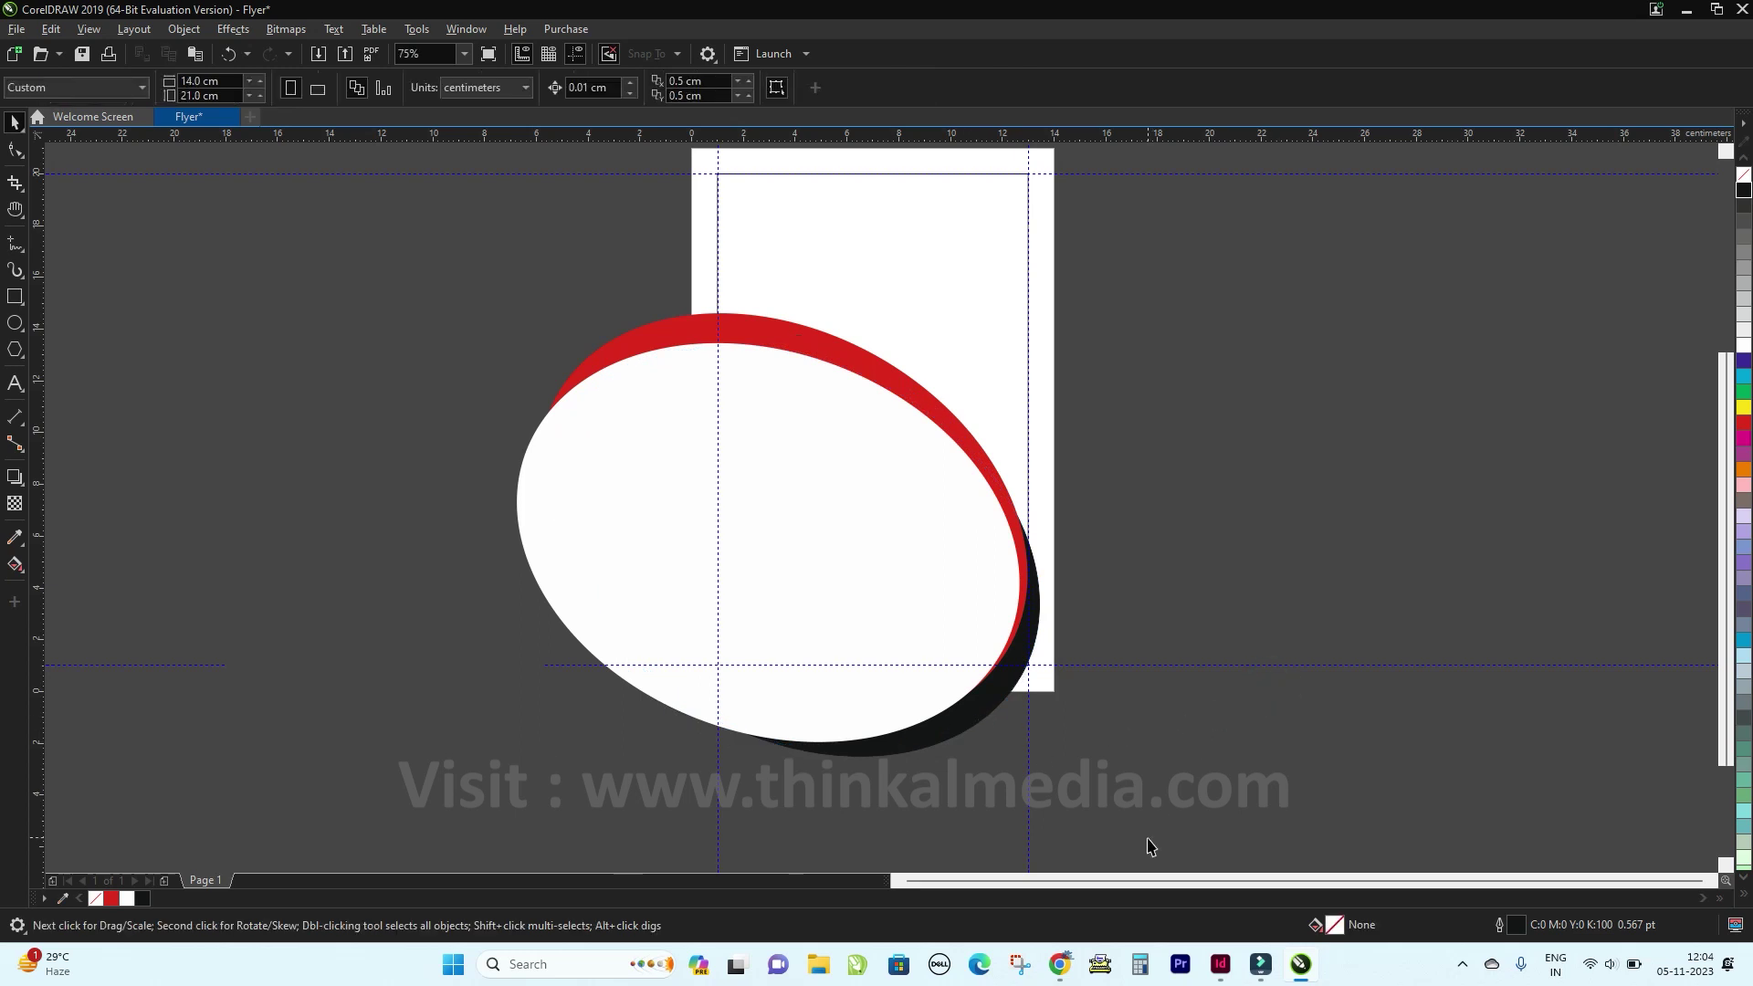
- Enlarge all three stacked ellipses about 105% and shift them slightly lower
left_click_drag(1167, 827, 433, 276)
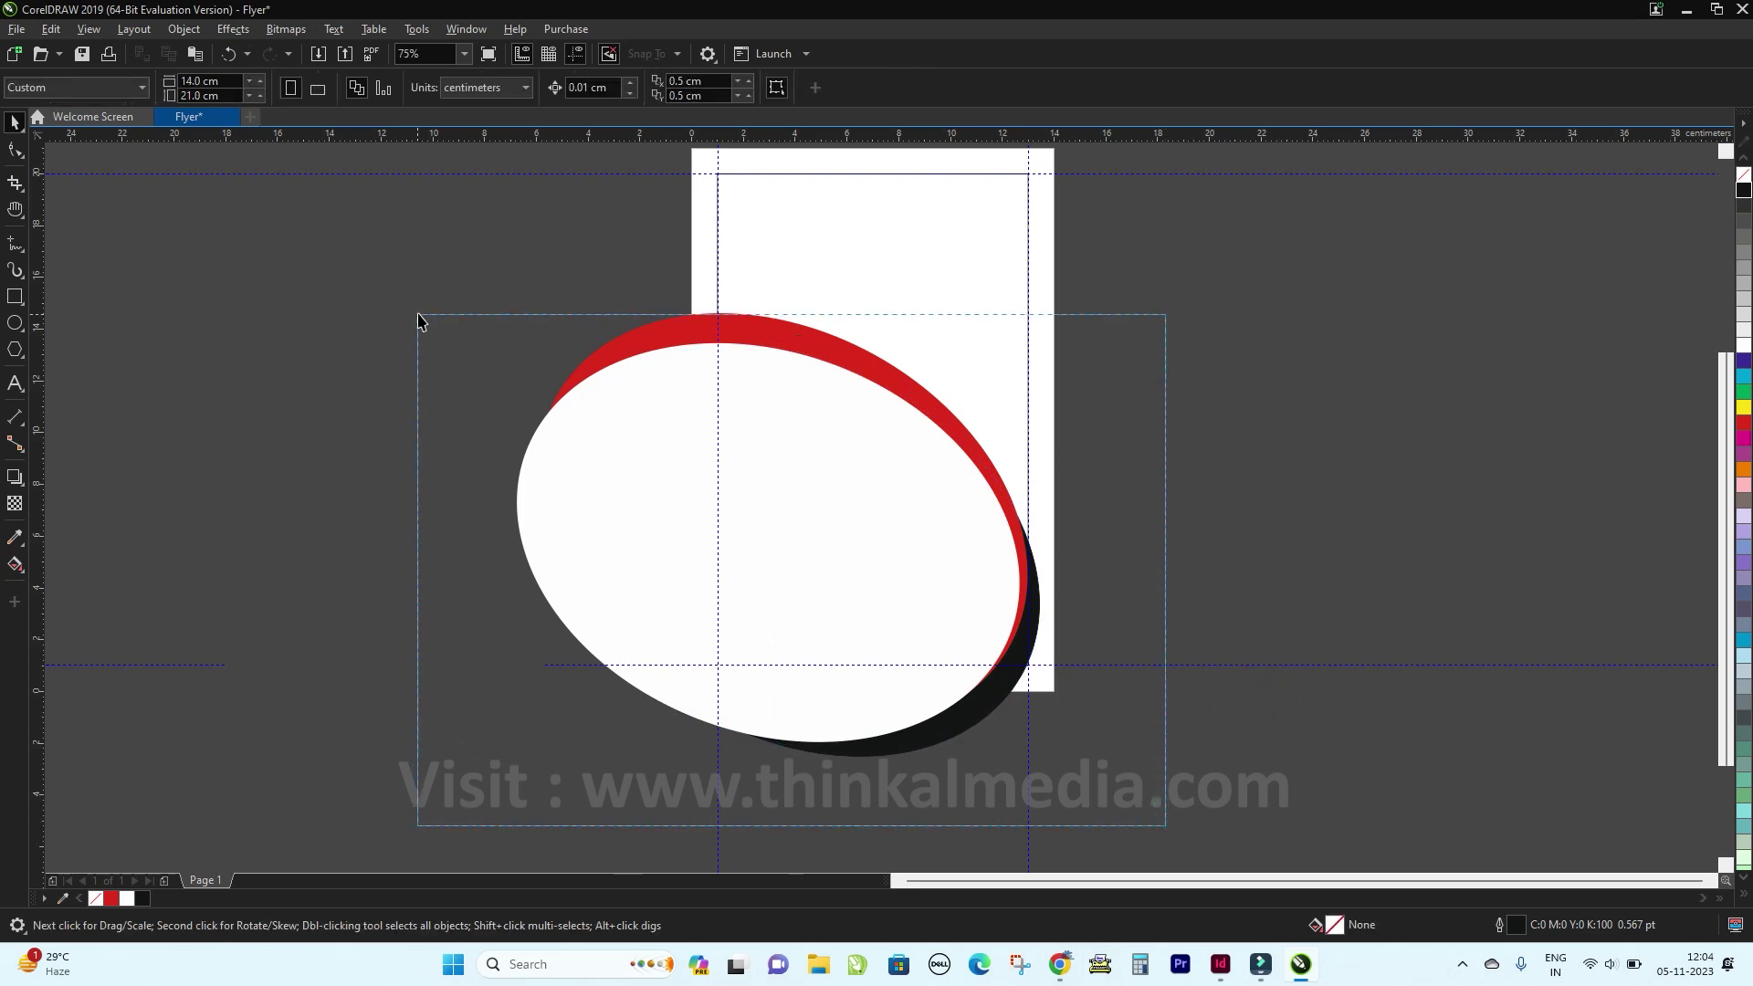
mouse_move(919, 475)
left_mouse_down()
mouse_move(949, 509)
mouse_move(939, 521)
left_mouse_up()
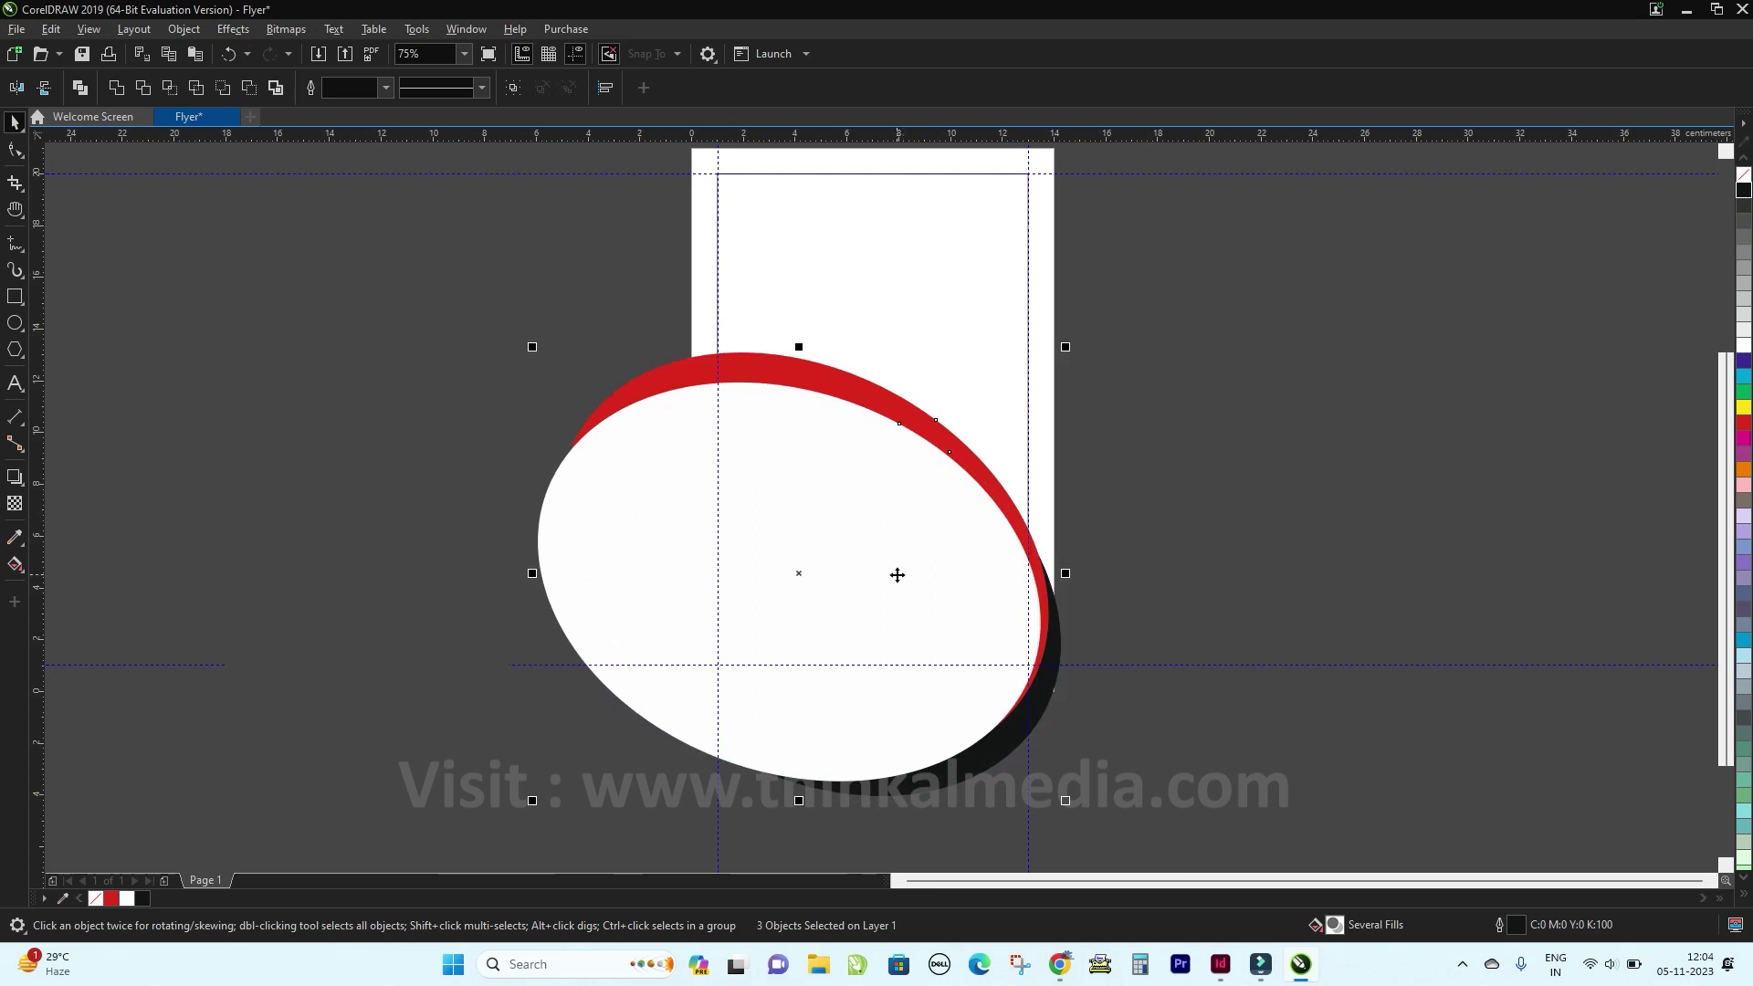
left_click_drag(533, 348, 499, 330)
left_click_drag(902, 546, 904, 556)
left_click(1327, 511)
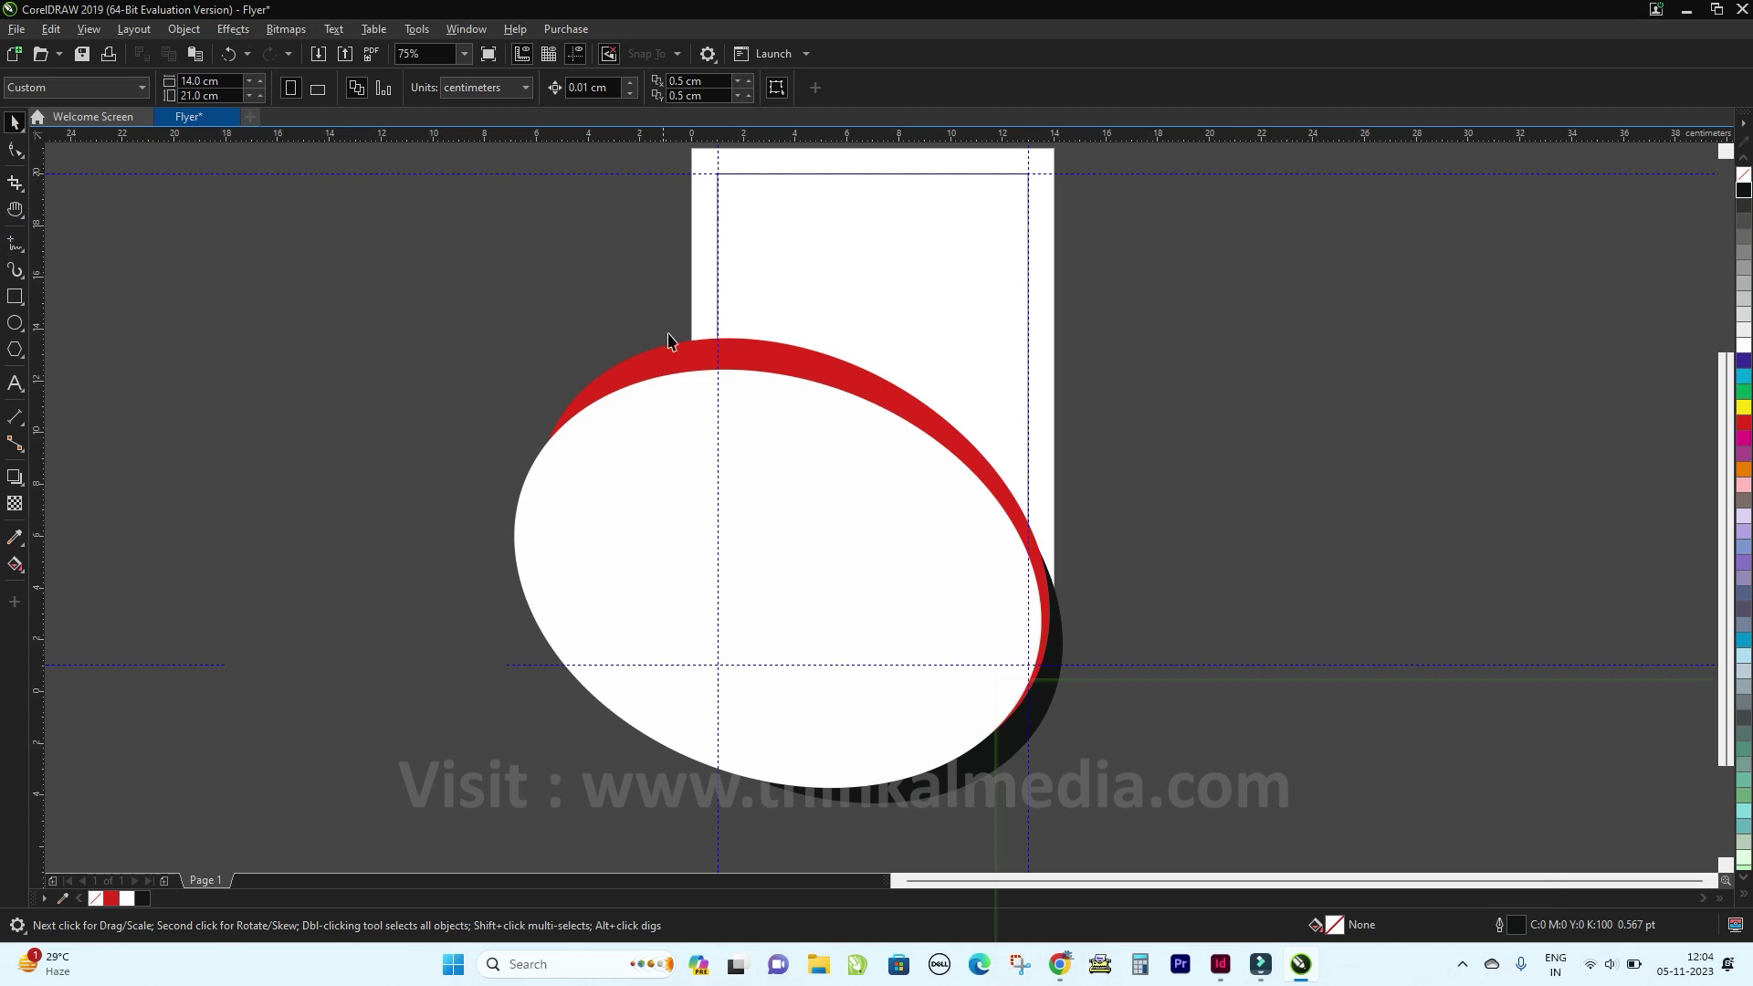
- Create a page-sized rectangle and intersect it with the black shadow ellipse
left_click(19, 274)
double_click(17, 297)
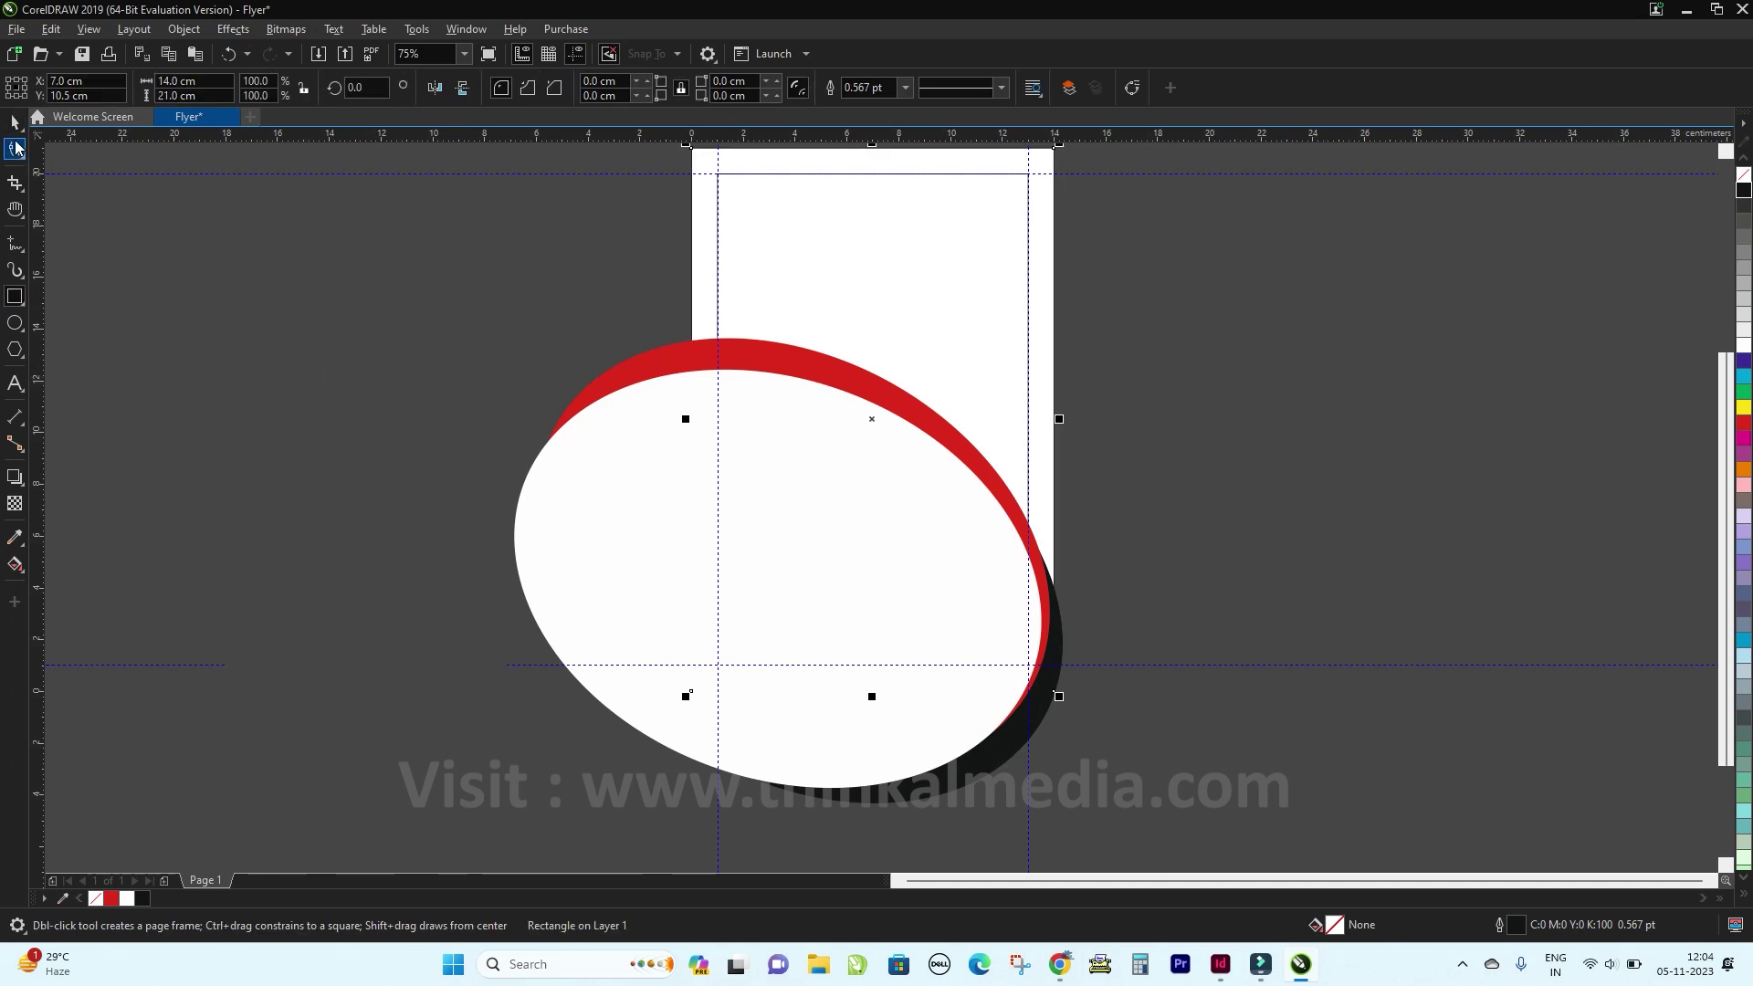
left_click(14, 122)
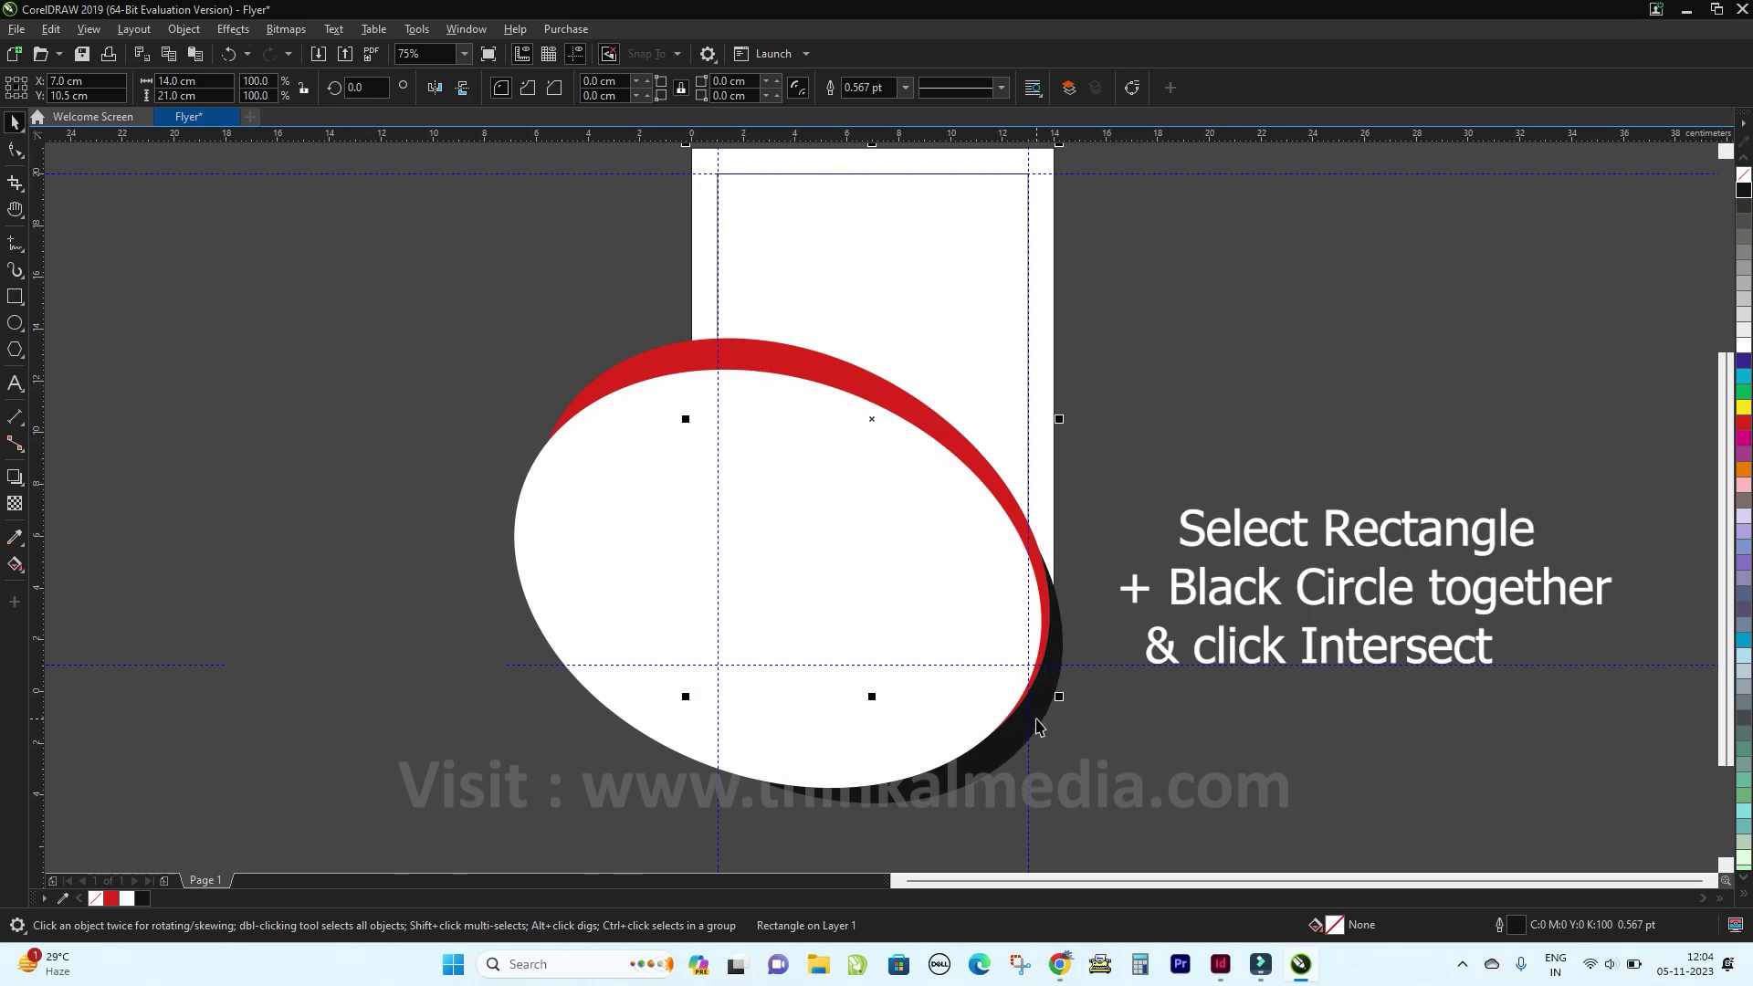
left_click(1038, 724, "shift")
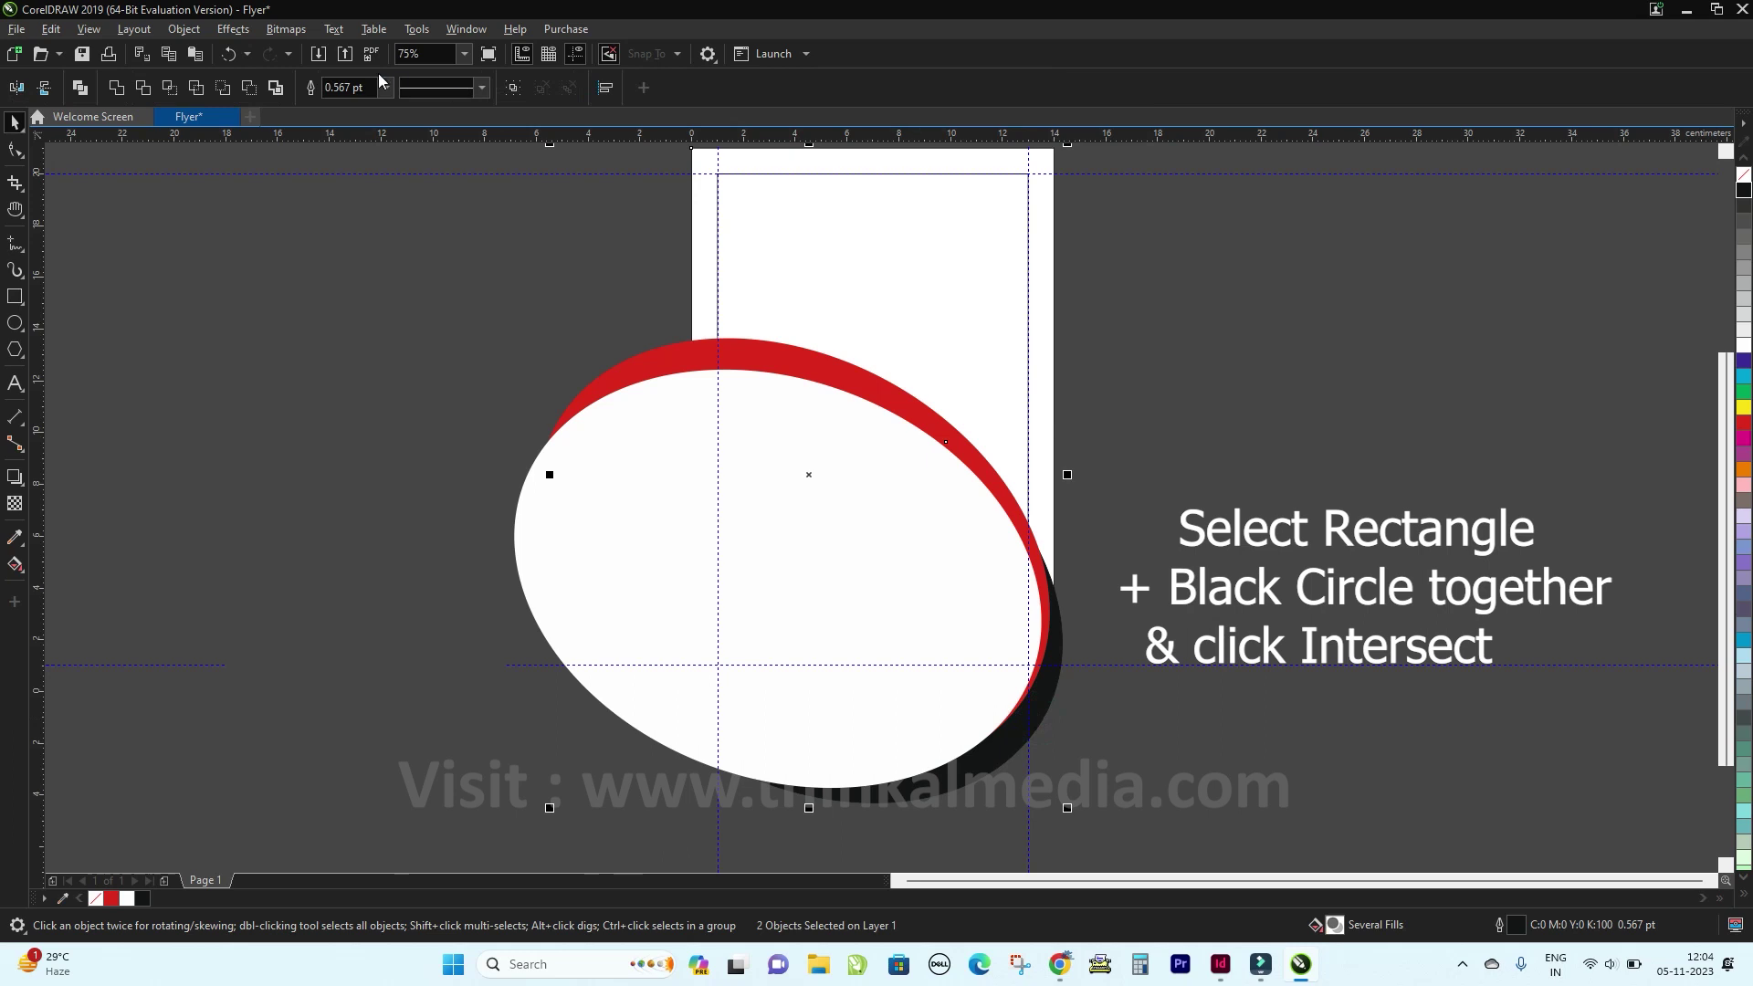
left_click(170, 88)
- Move the original black ellipse off the page and delete it
left_click(1357, 458)
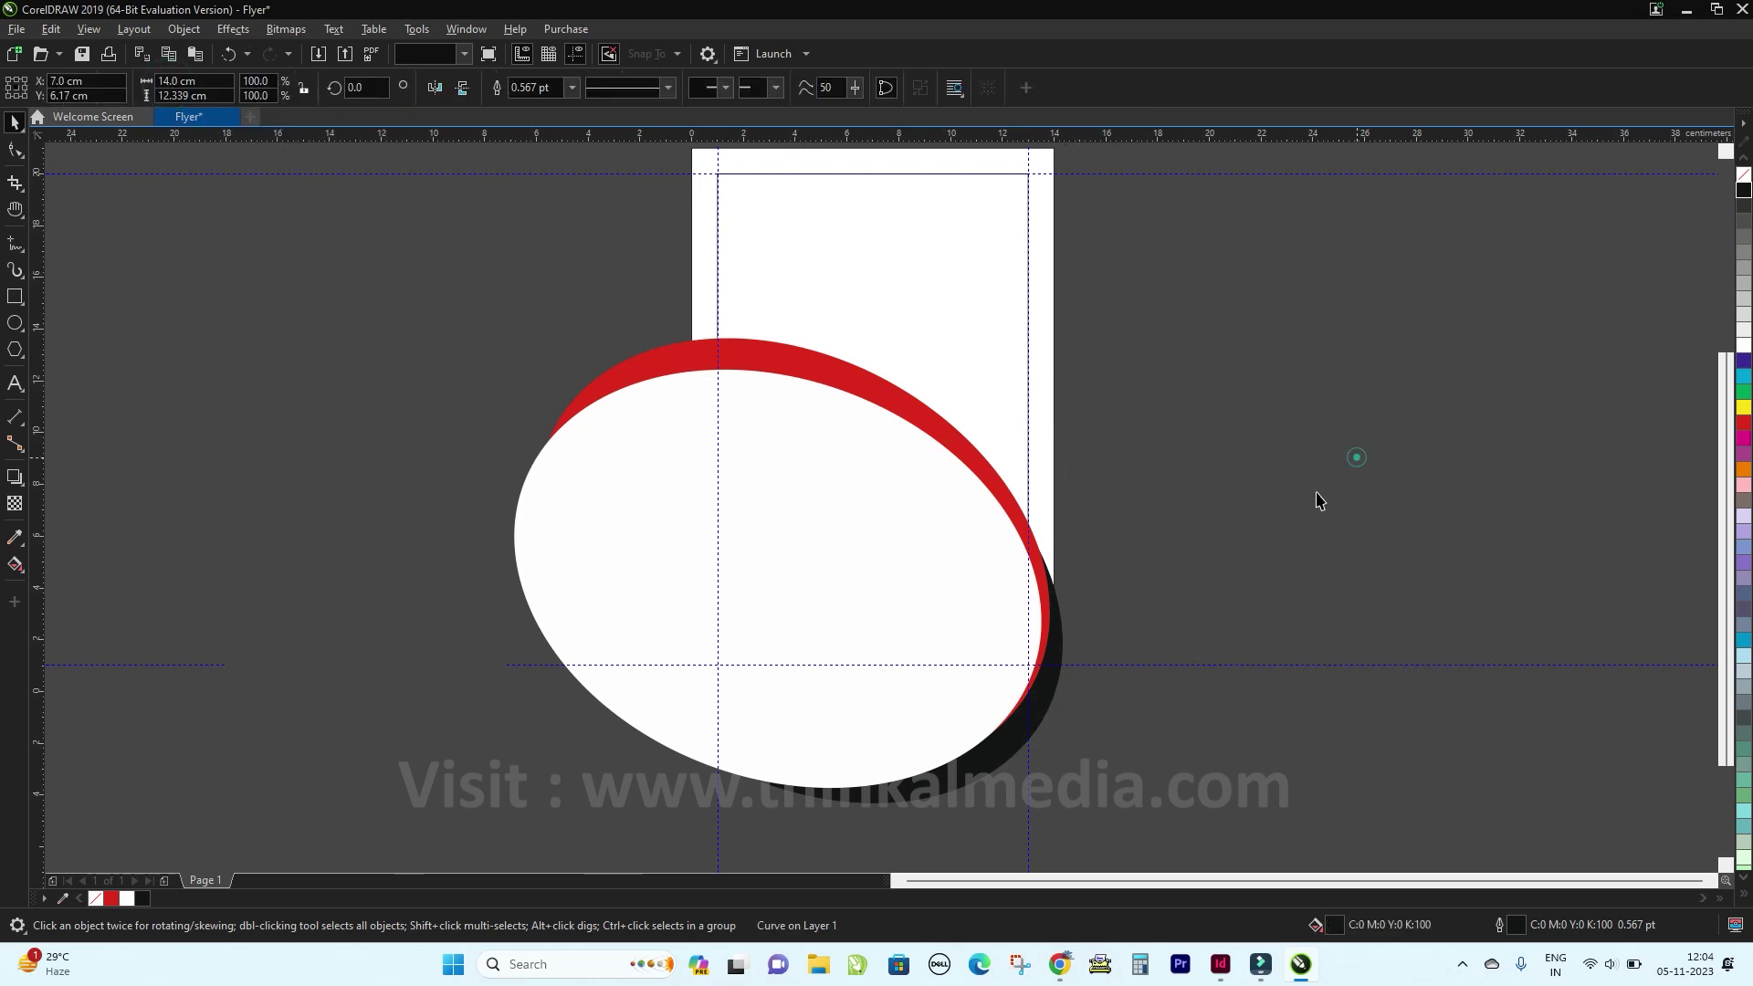
left_click(1040, 728)
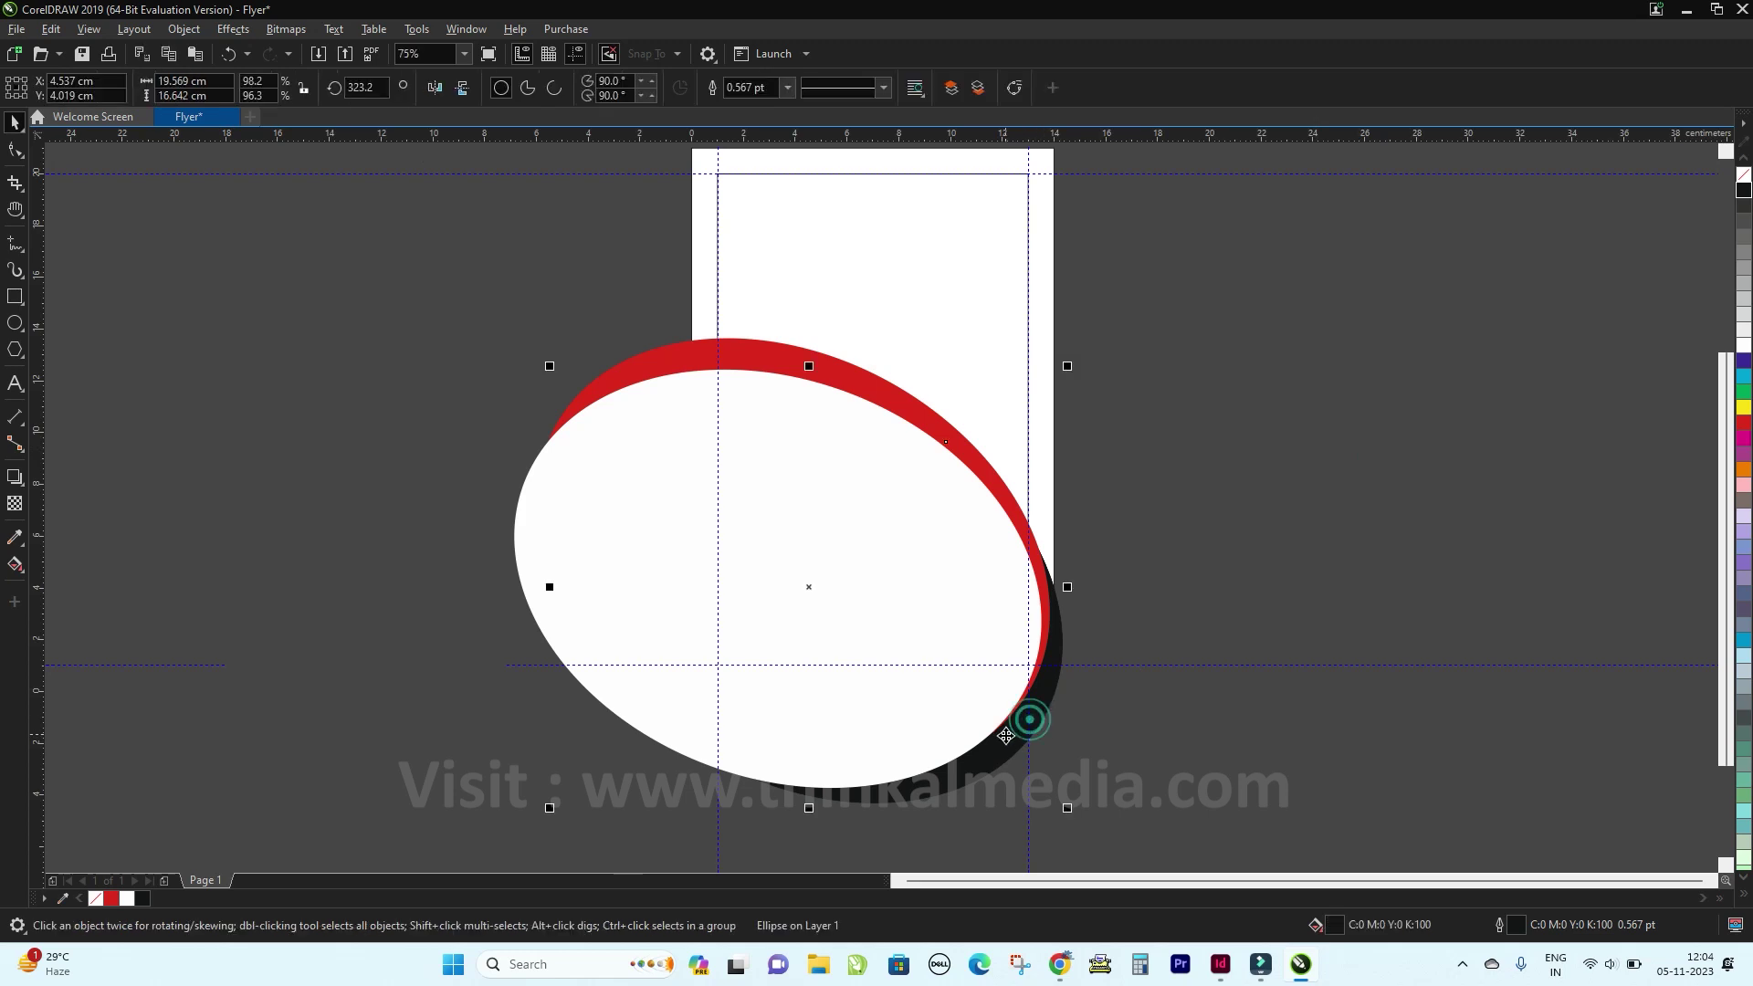
left_click_drag(995, 756, 1504, 637)
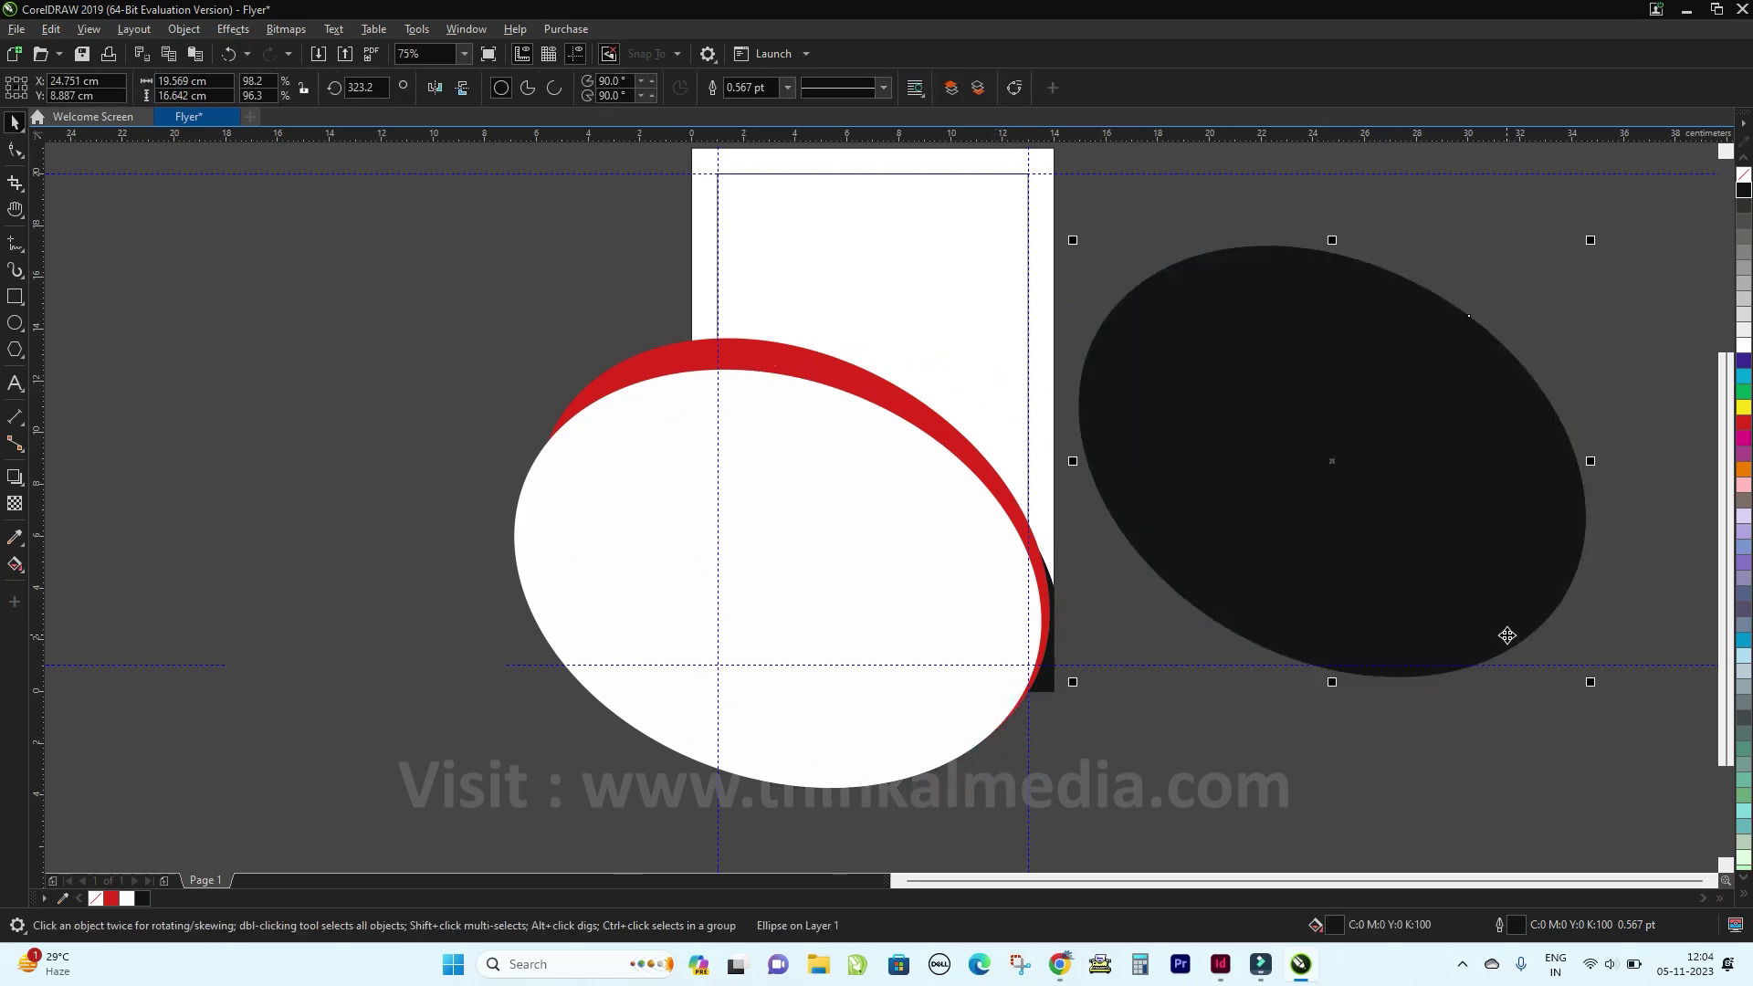
key("Delete")
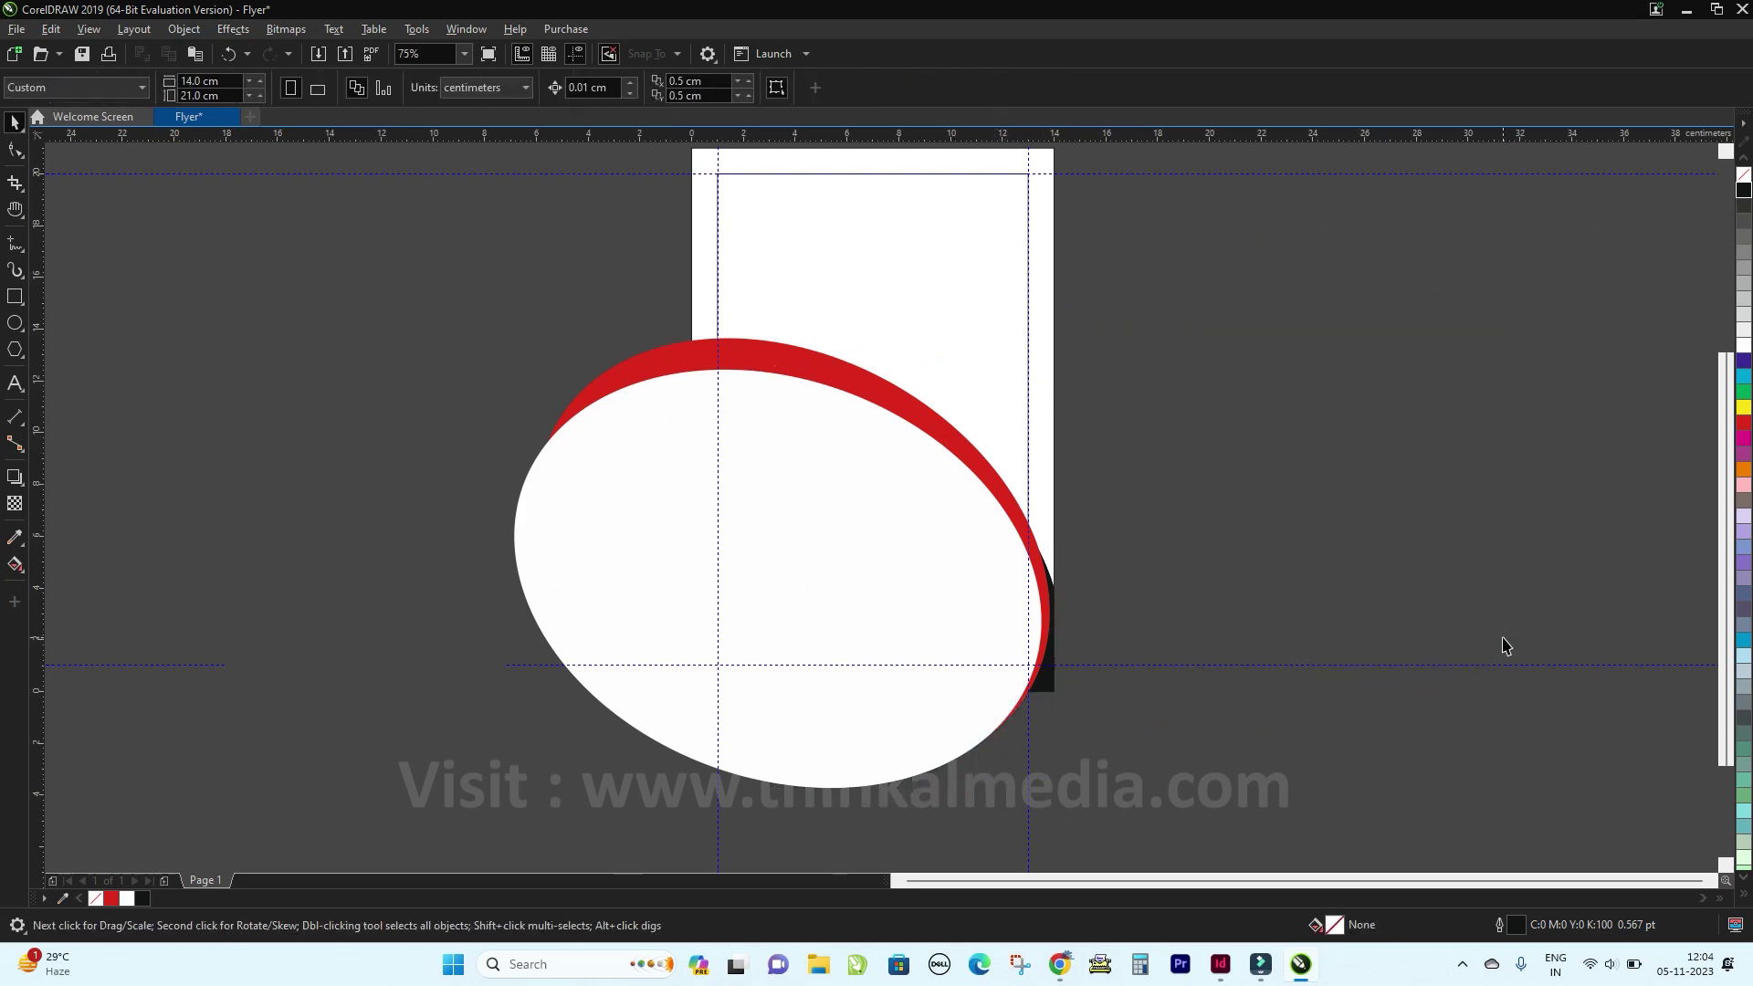
- Intersect the white ellipse with the page rectangle and delete the original white ellipse
left_click(957, 152)
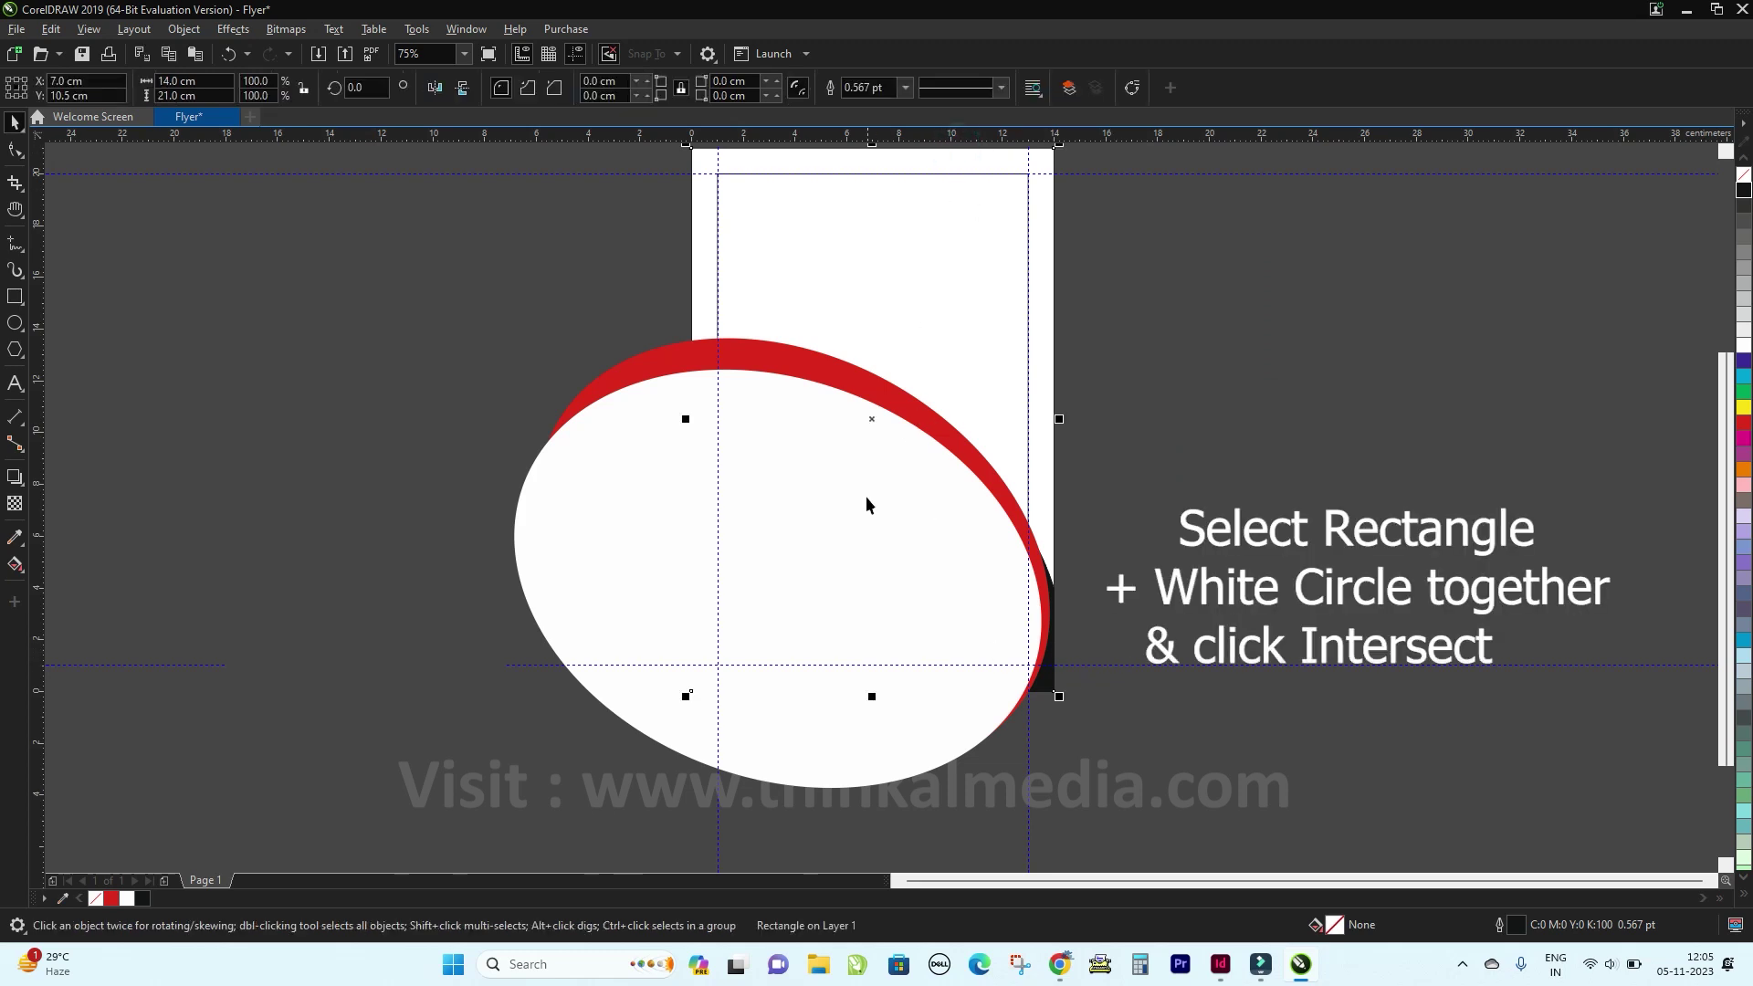
left_click(782, 737, "shift")
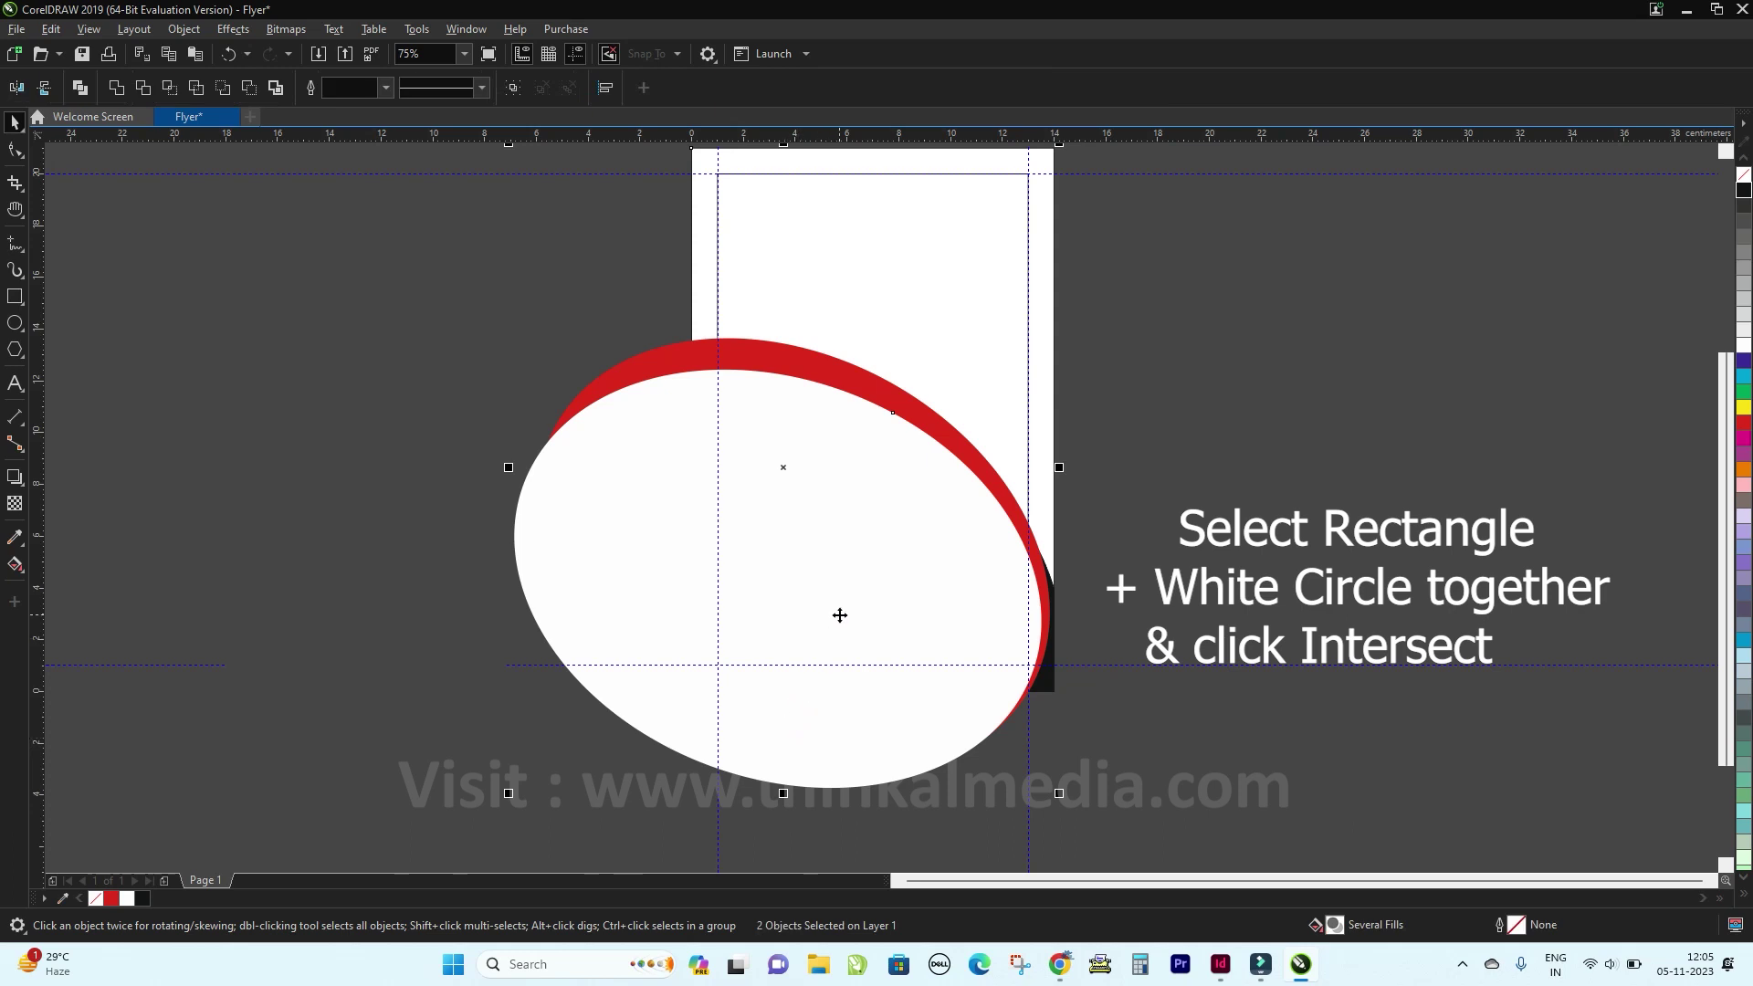
left_click(169, 91)
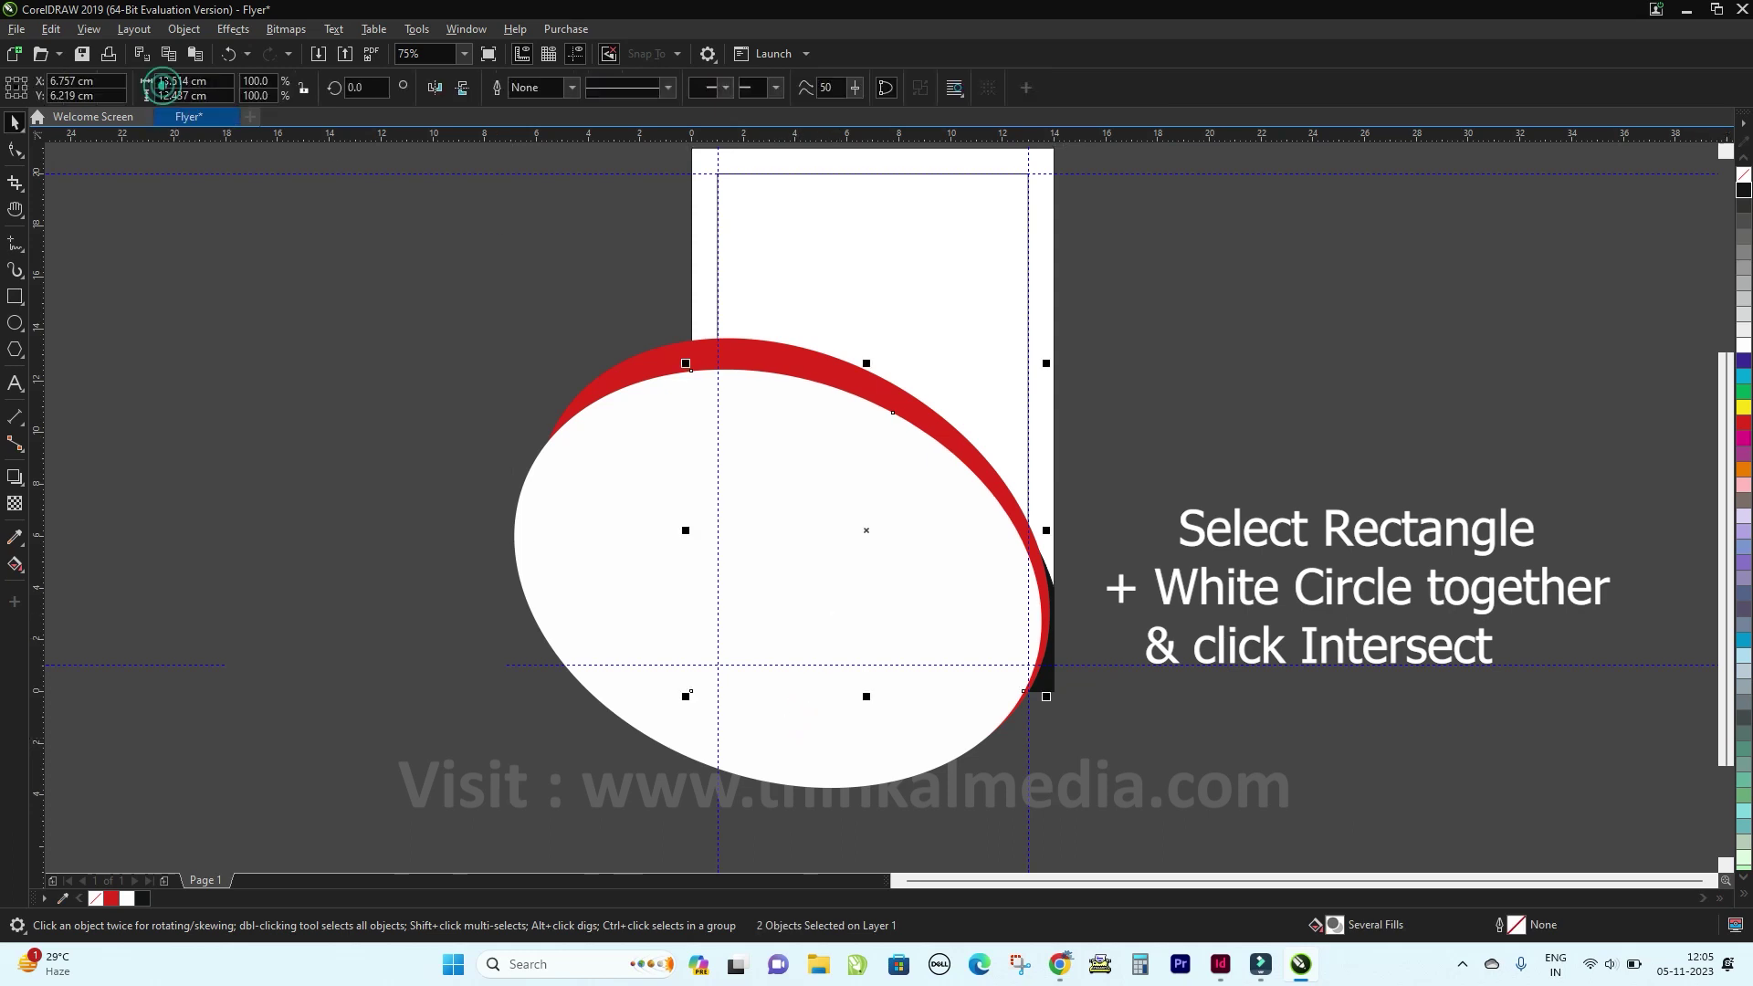
left_click(1209, 361)
left_click_drag(850, 744, 1481, 692)
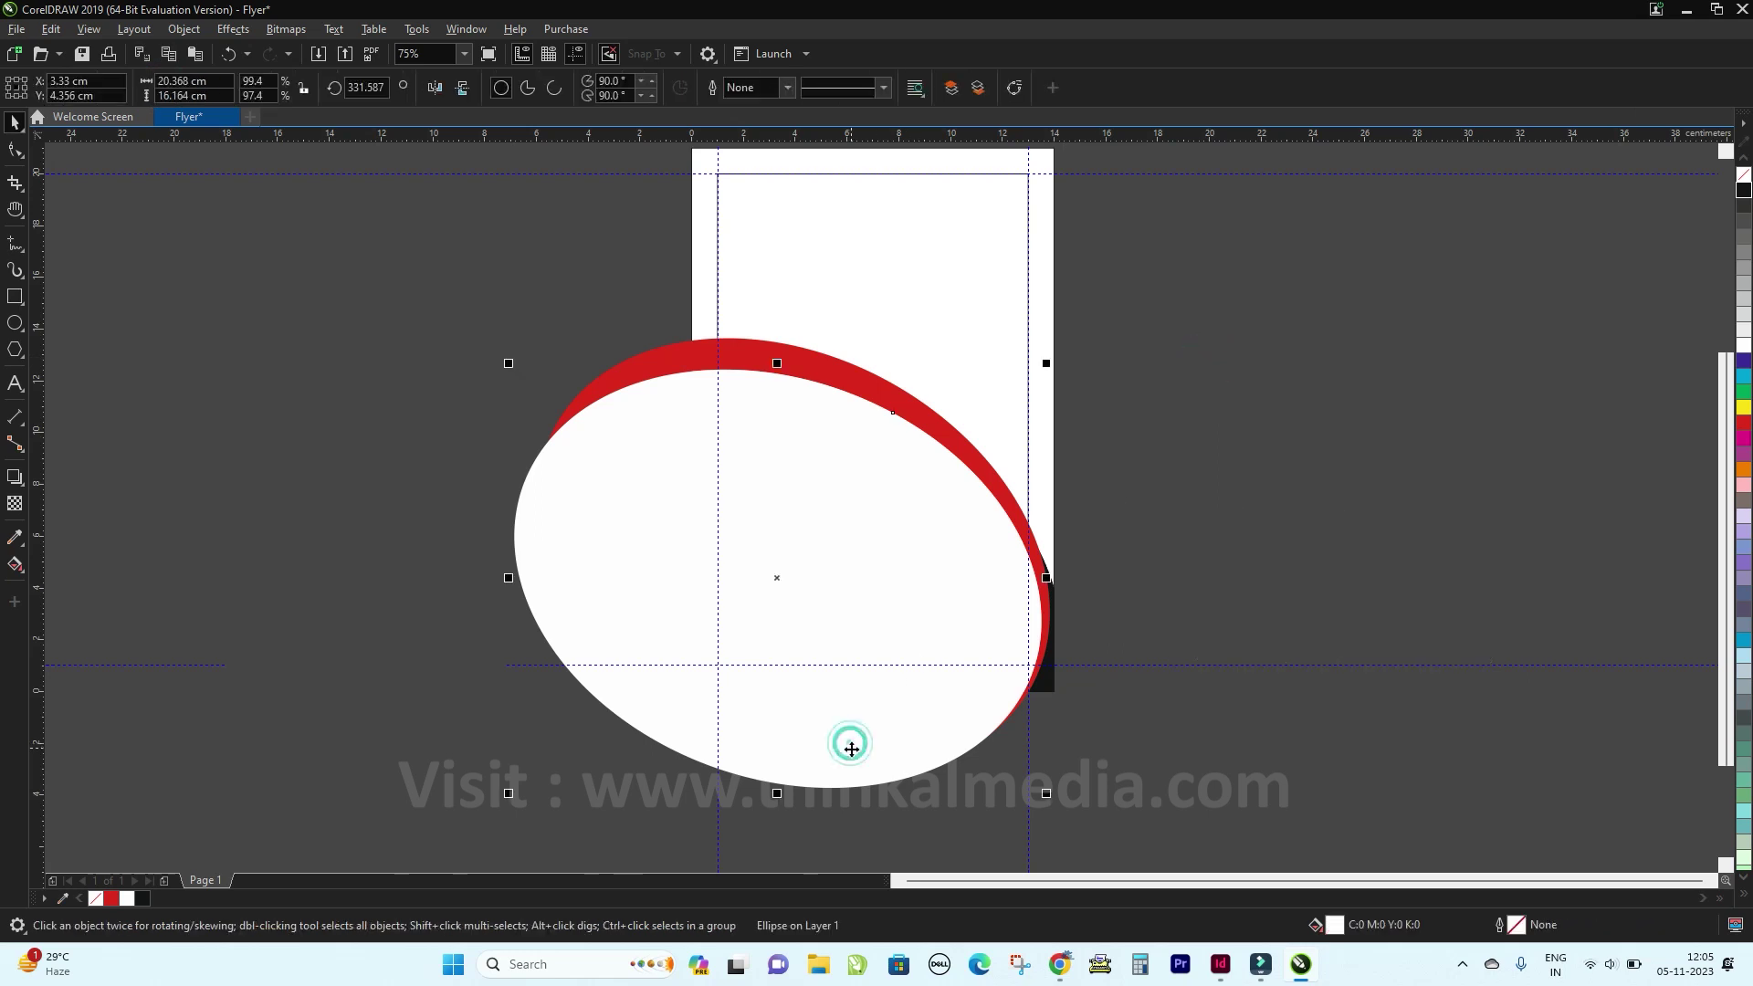
key("Delete")
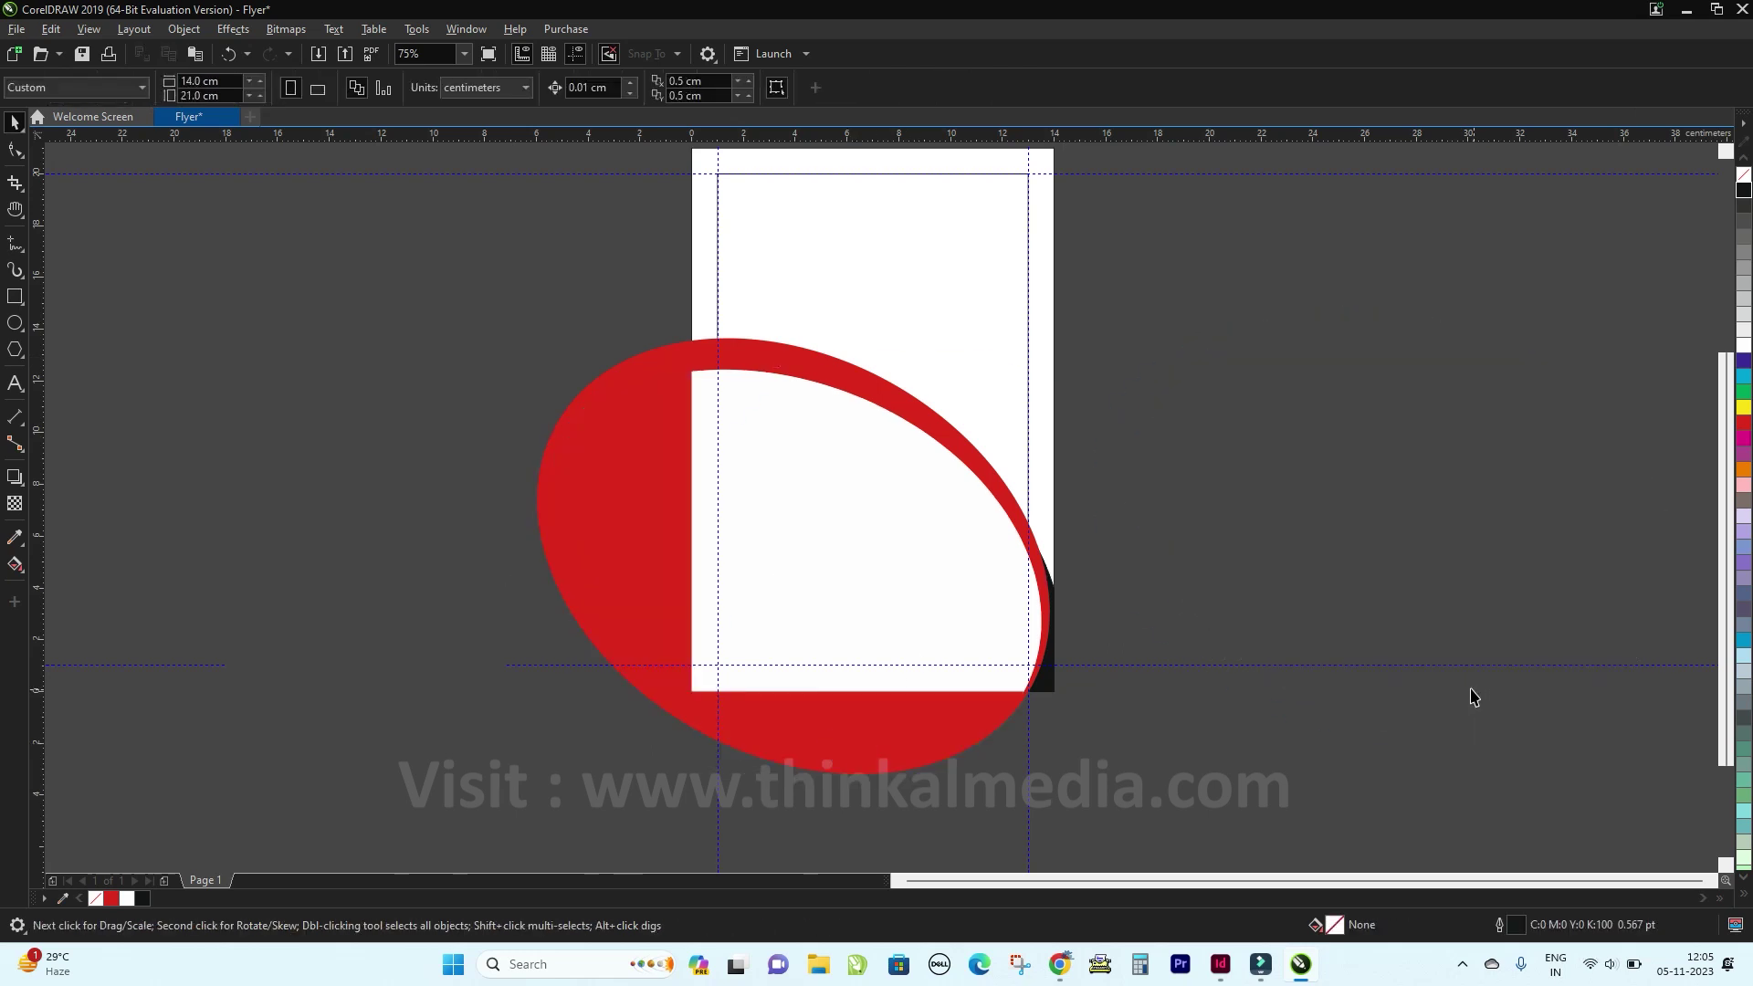
- Intersect the red ellipse with the page rectangle and delete the original red ellipse
left_click(1055, 296)
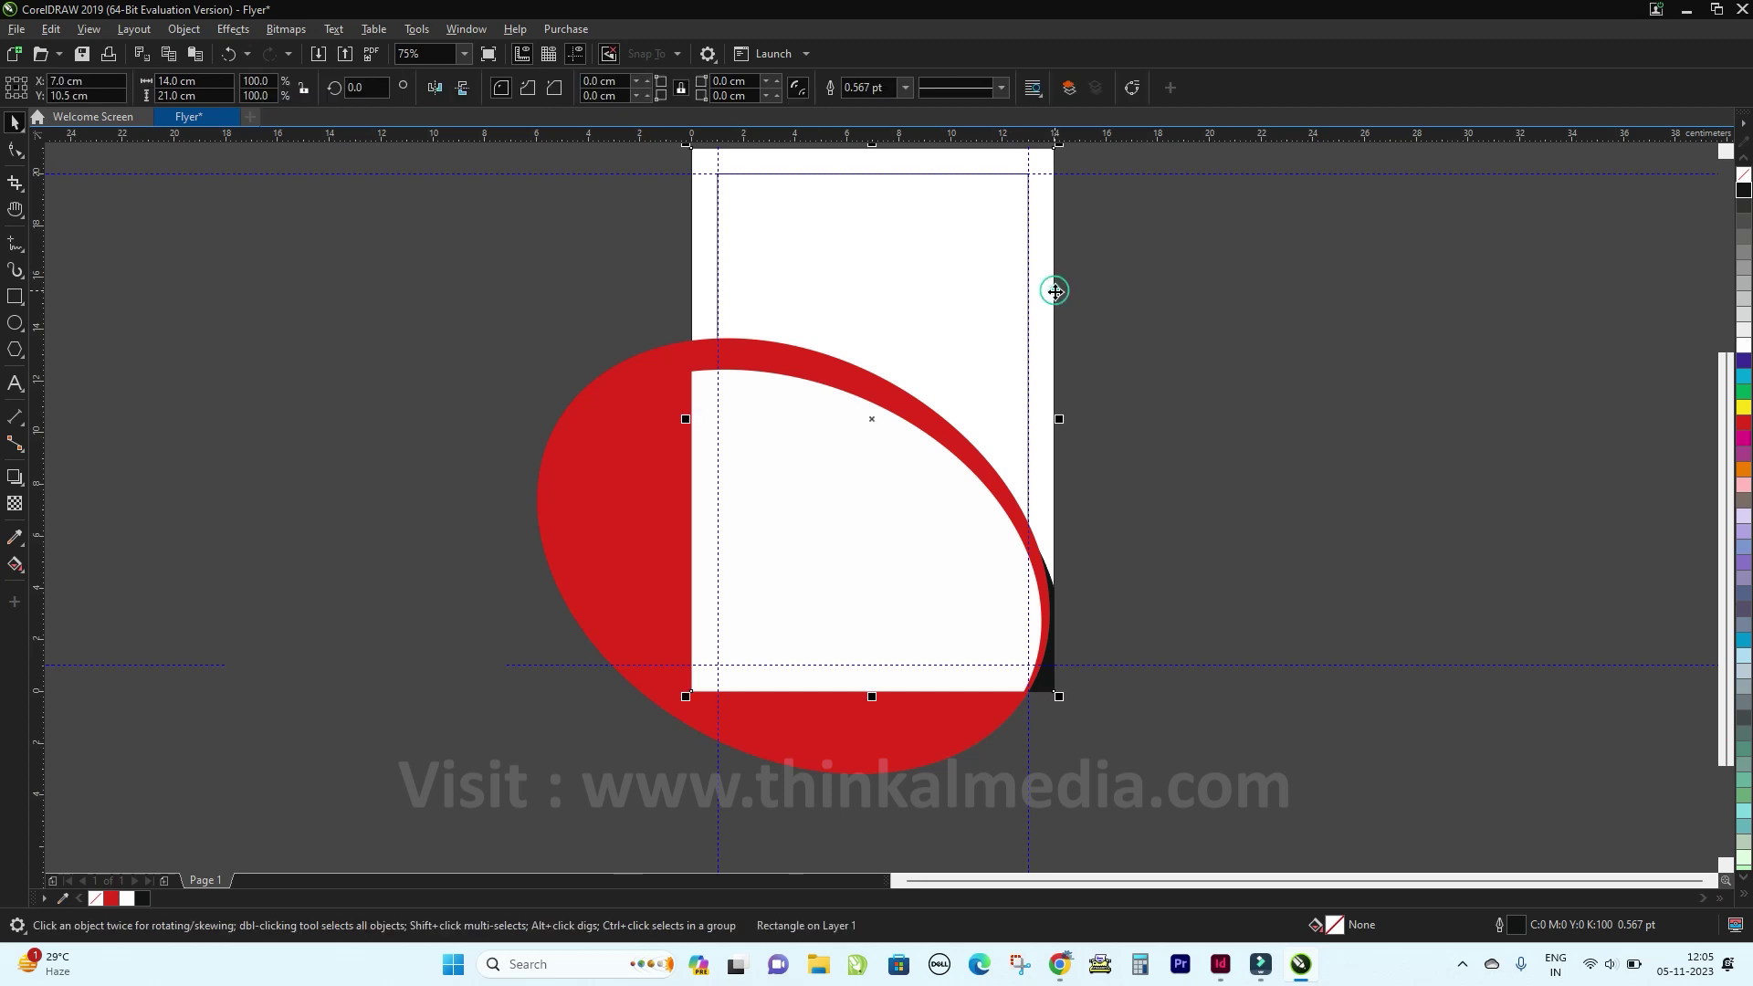
left_click(575, 527, "shift")
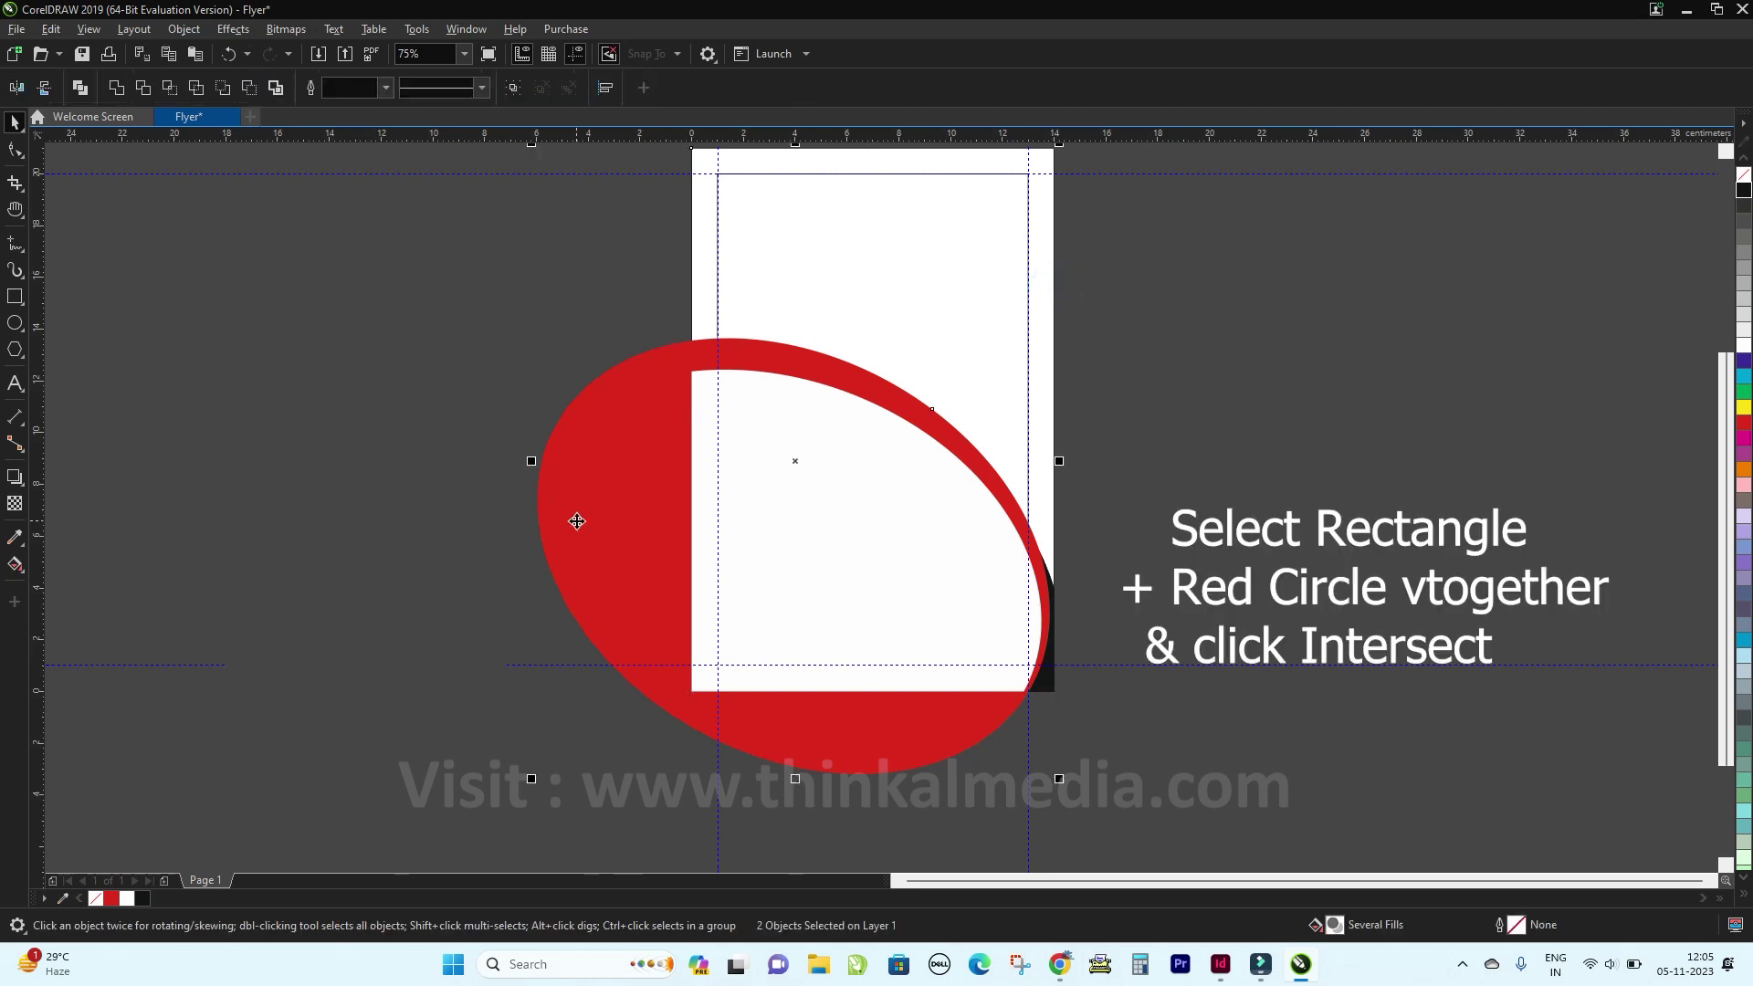
left_click(169, 91)
left_click(280, 290)
mouse_move(544, 494)
left_mouse_down()
mouse_move(800, 623)
mouse_move(1147, 515)
left_mouse_up()
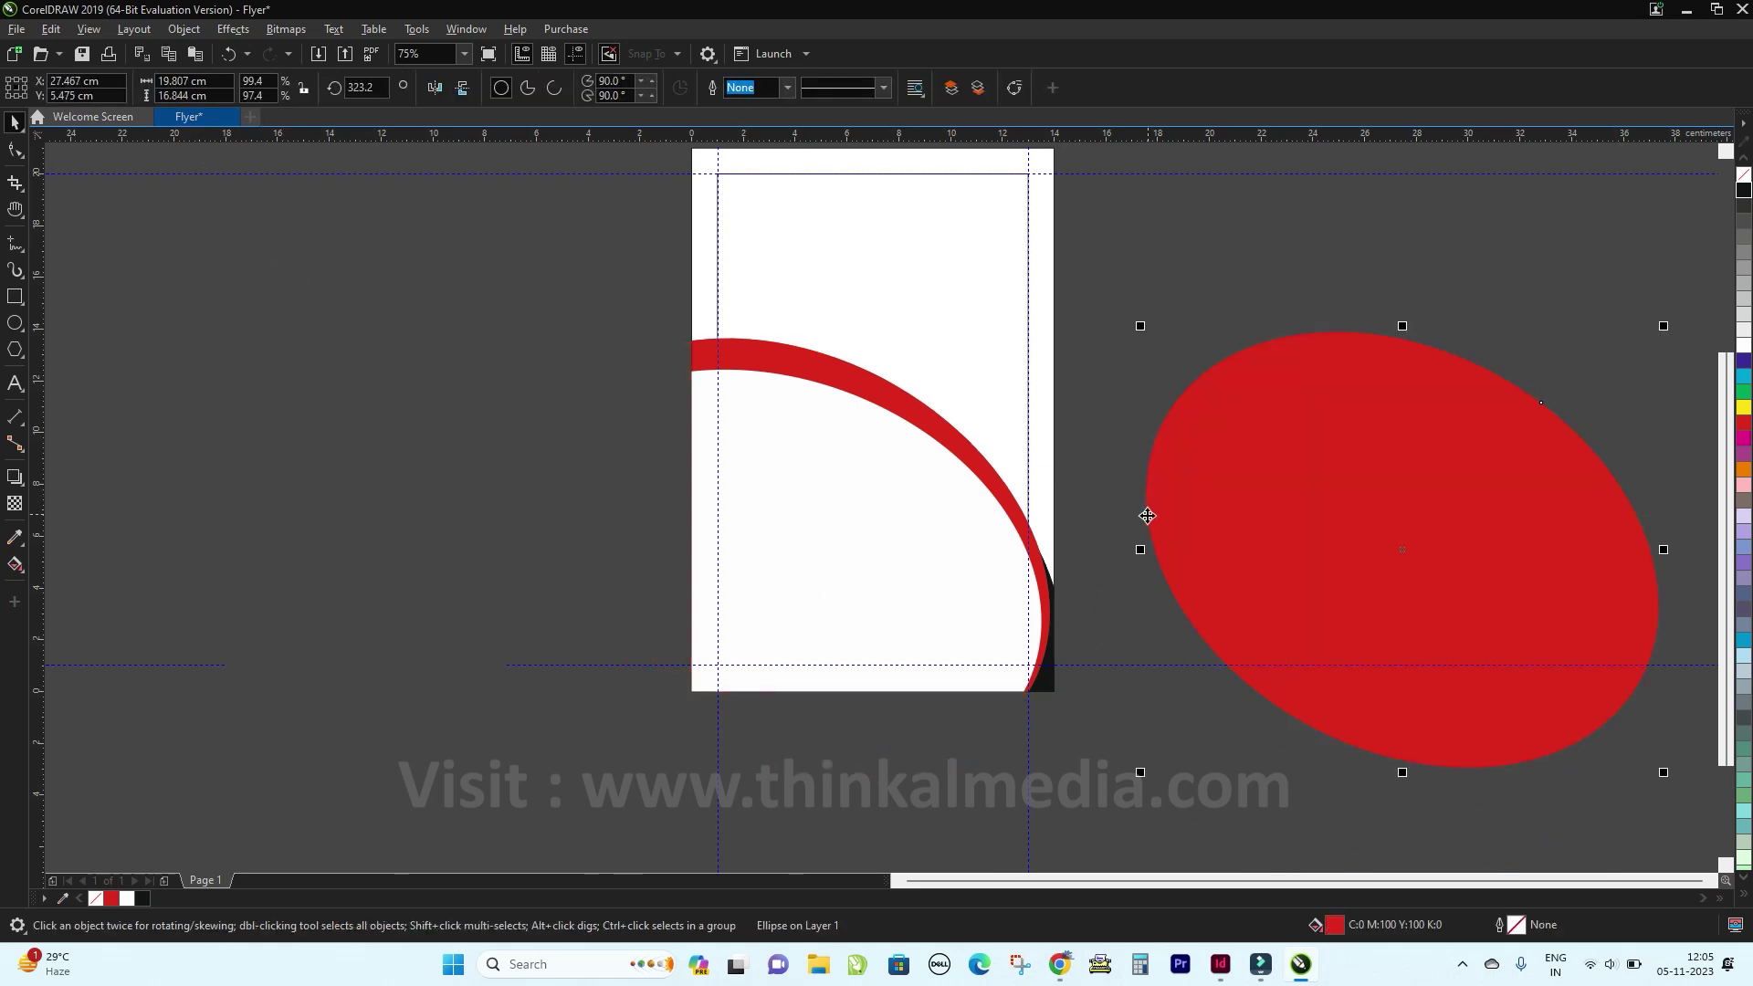
key("Delete")
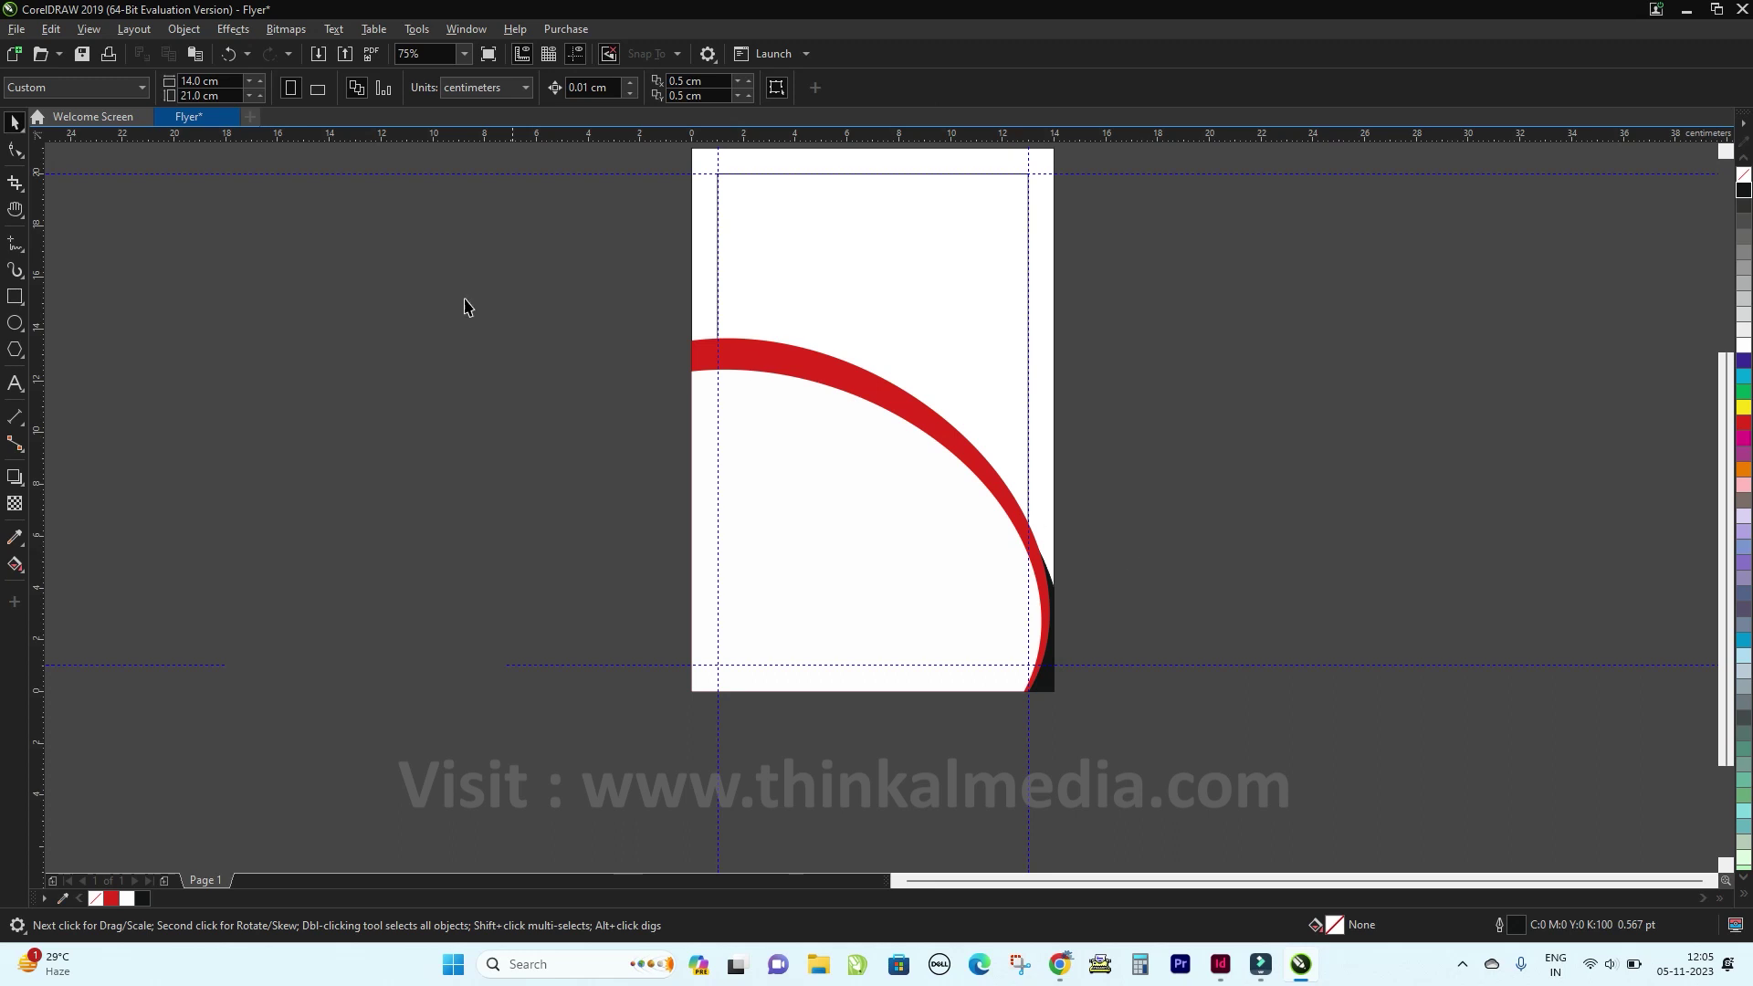
- Stretch the three clipped arc pieces upward to about 118% height
left_click_drag(577, 271, 1100, 755)
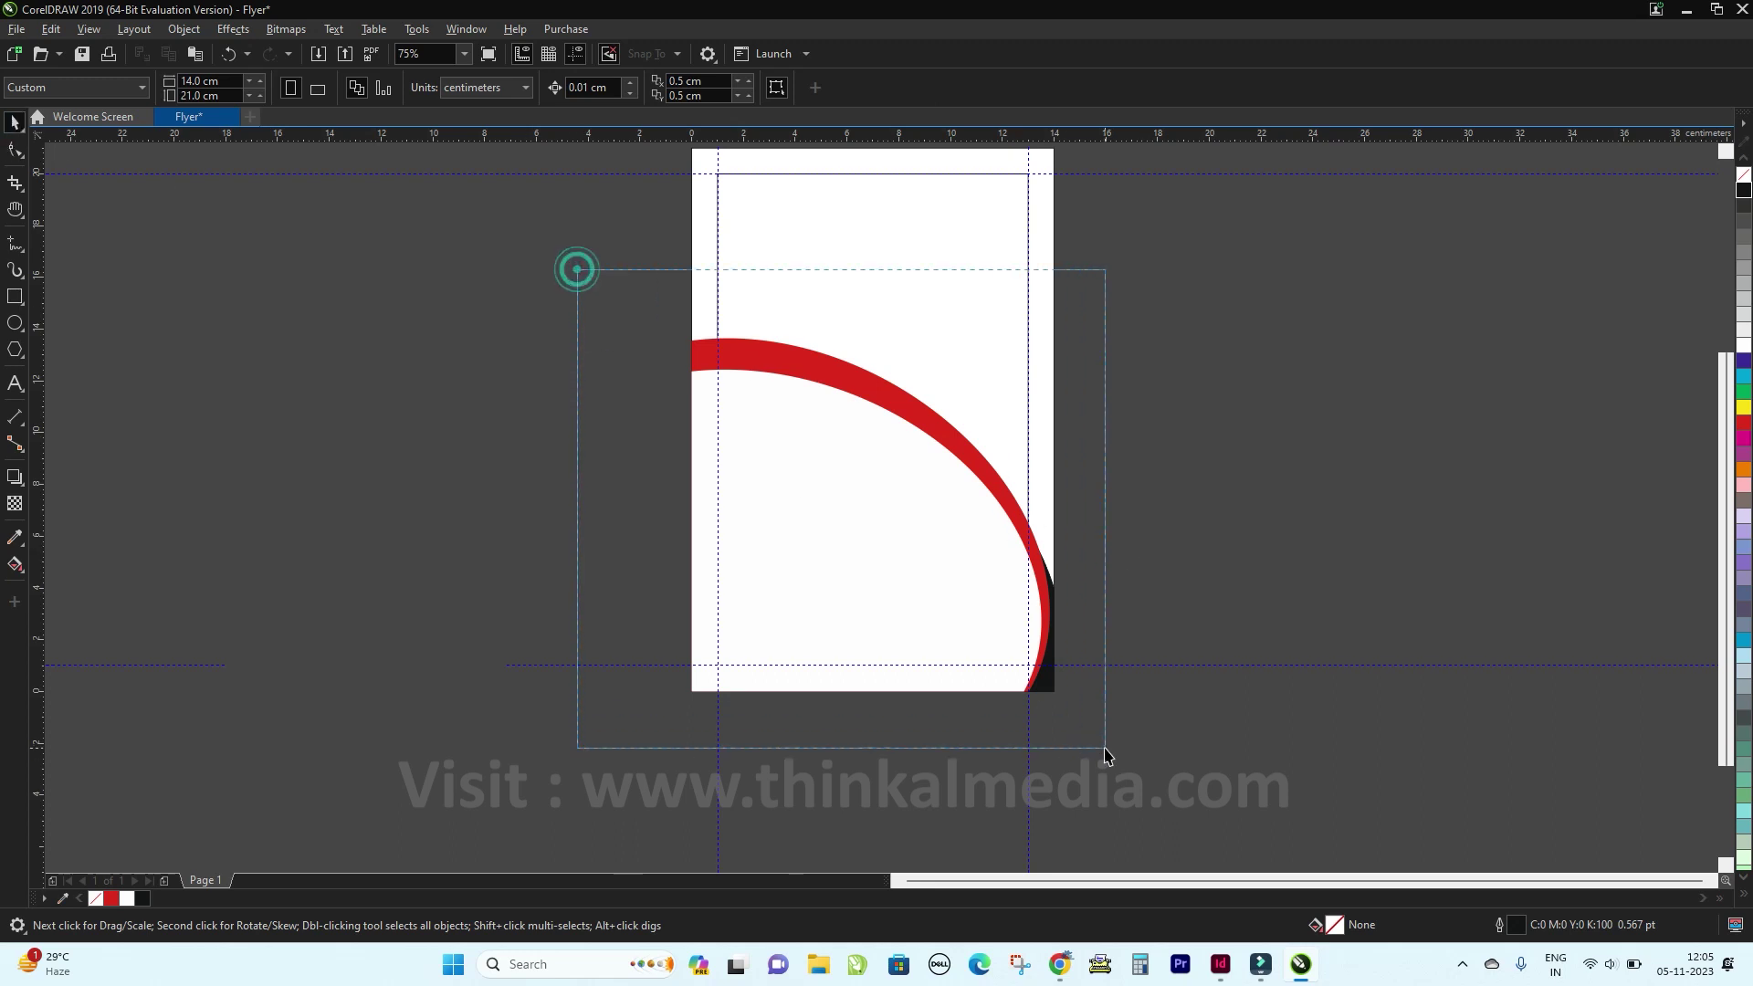
left_click_drag(871, 332, 870, 266)
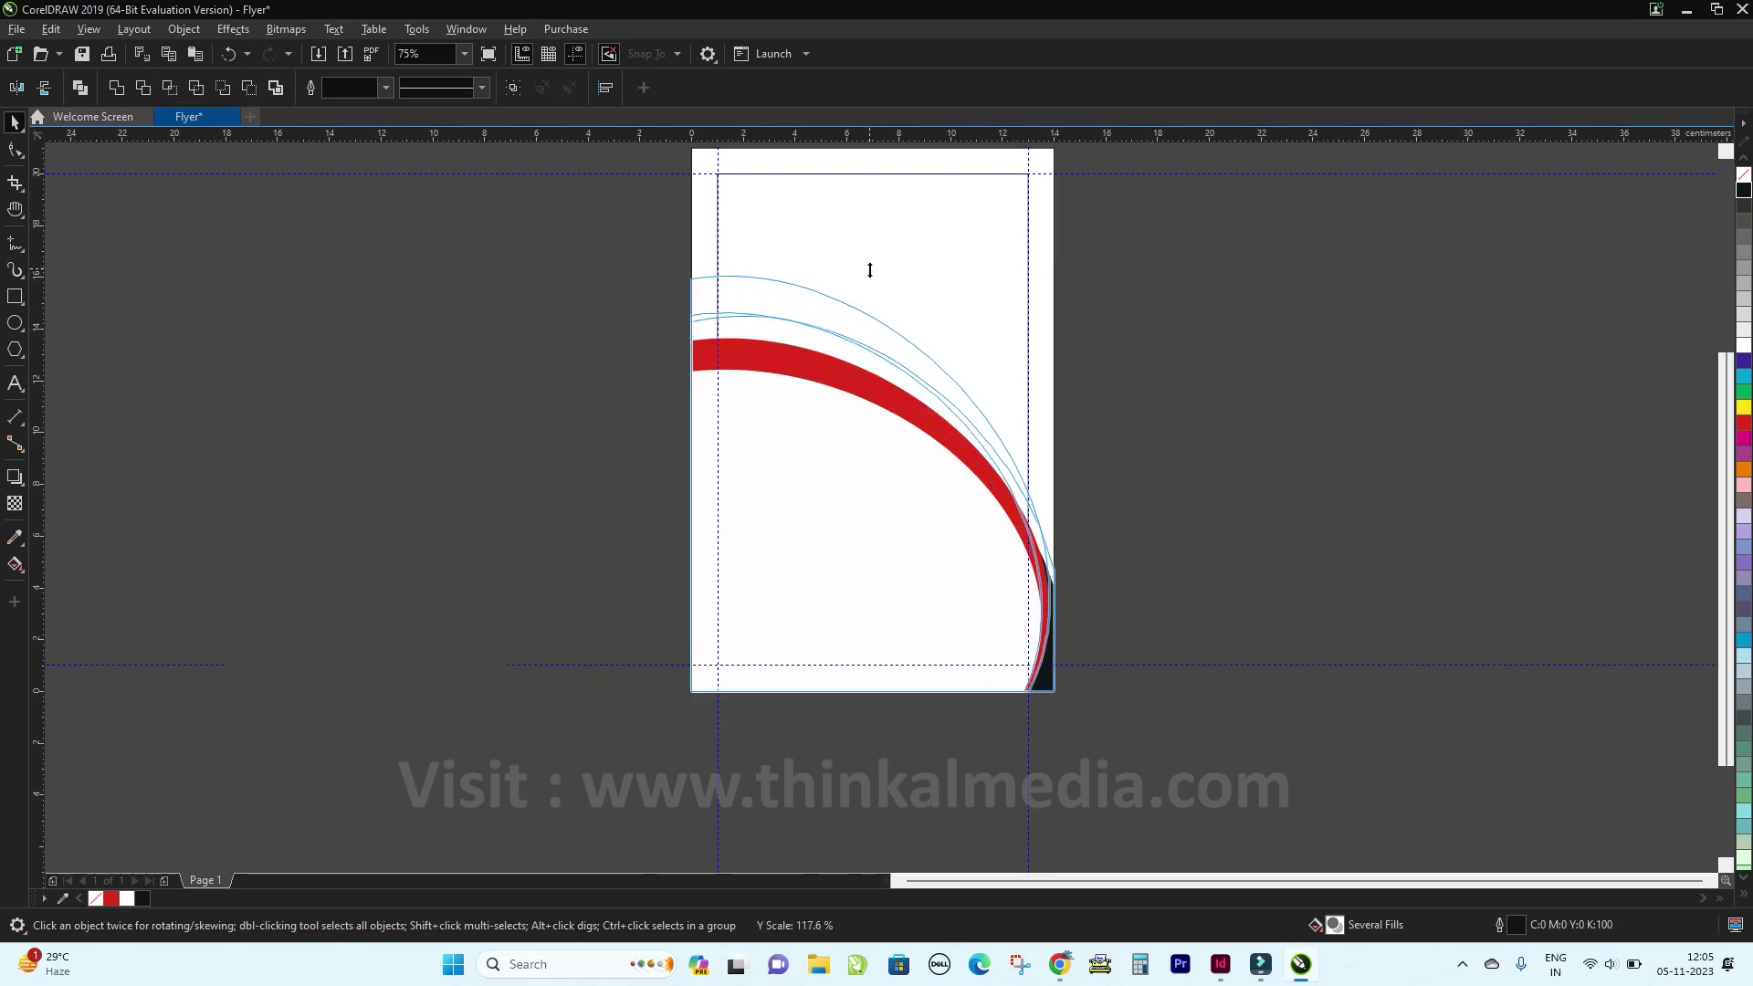
left_click_drag(870, 266, 870, 276)
- Pan and zoom the view to re-centre the page at about 93%
key("h")
left_click_drag(789, 553, 760, 610)
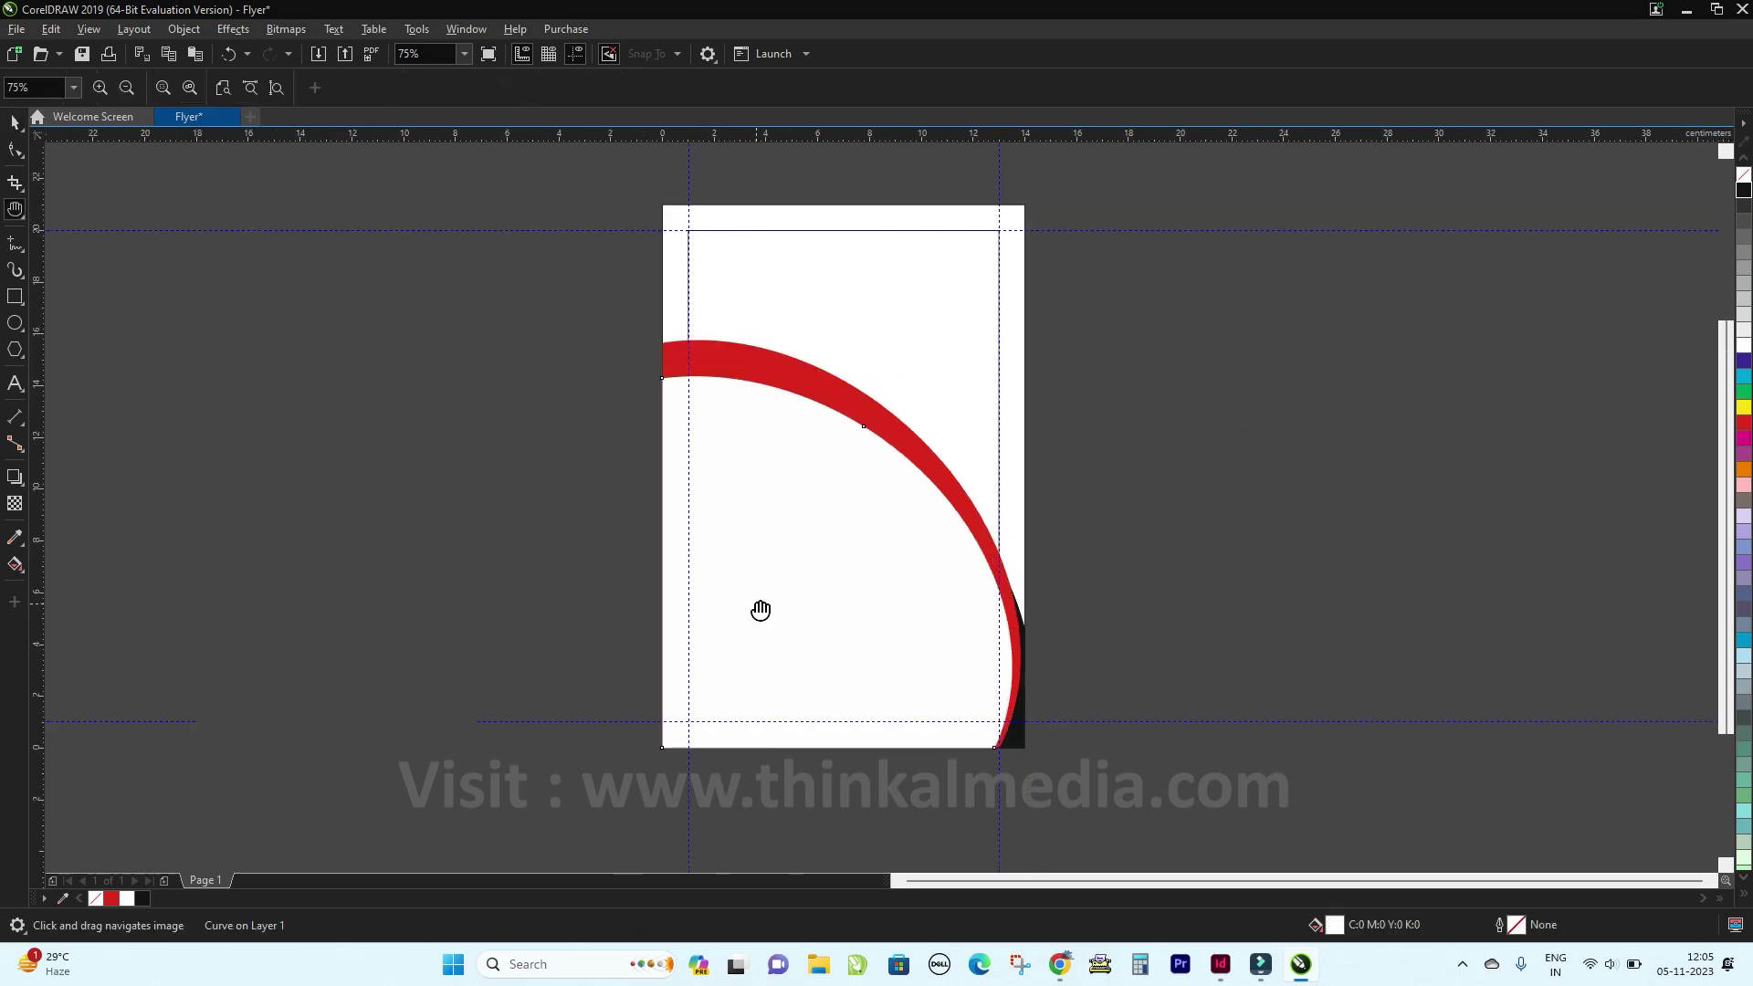
key("z")
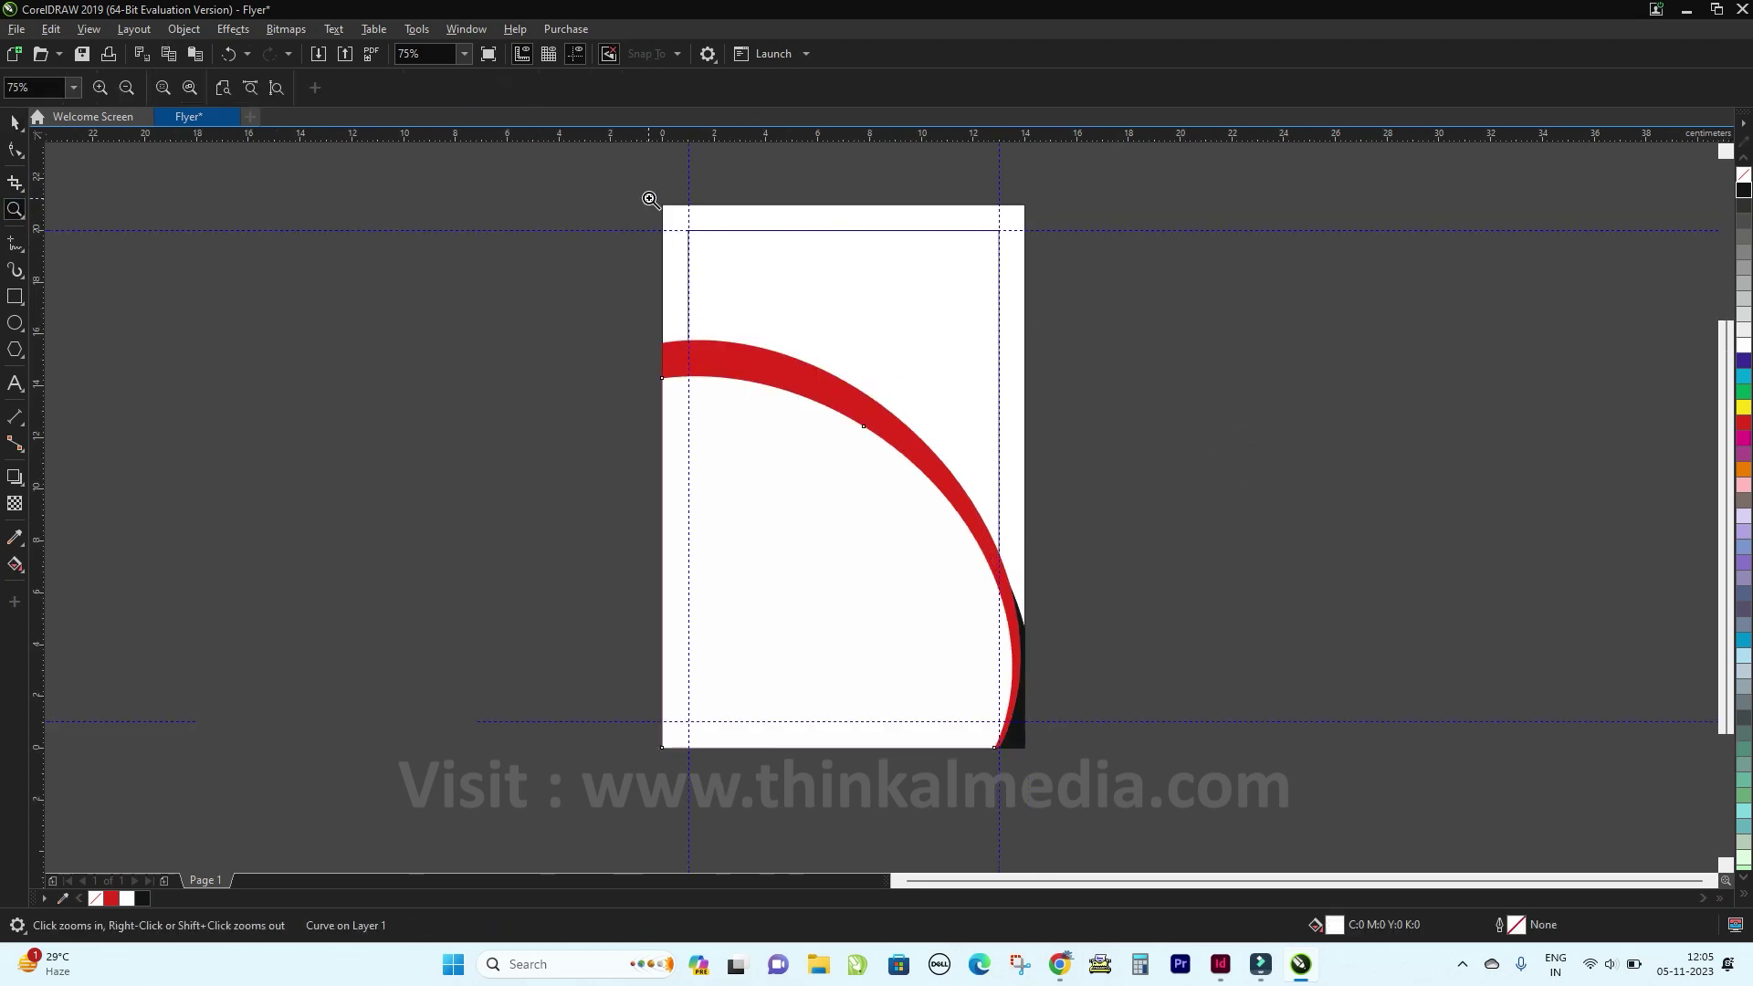
left_click_drag(646, 191, 1057, 781)
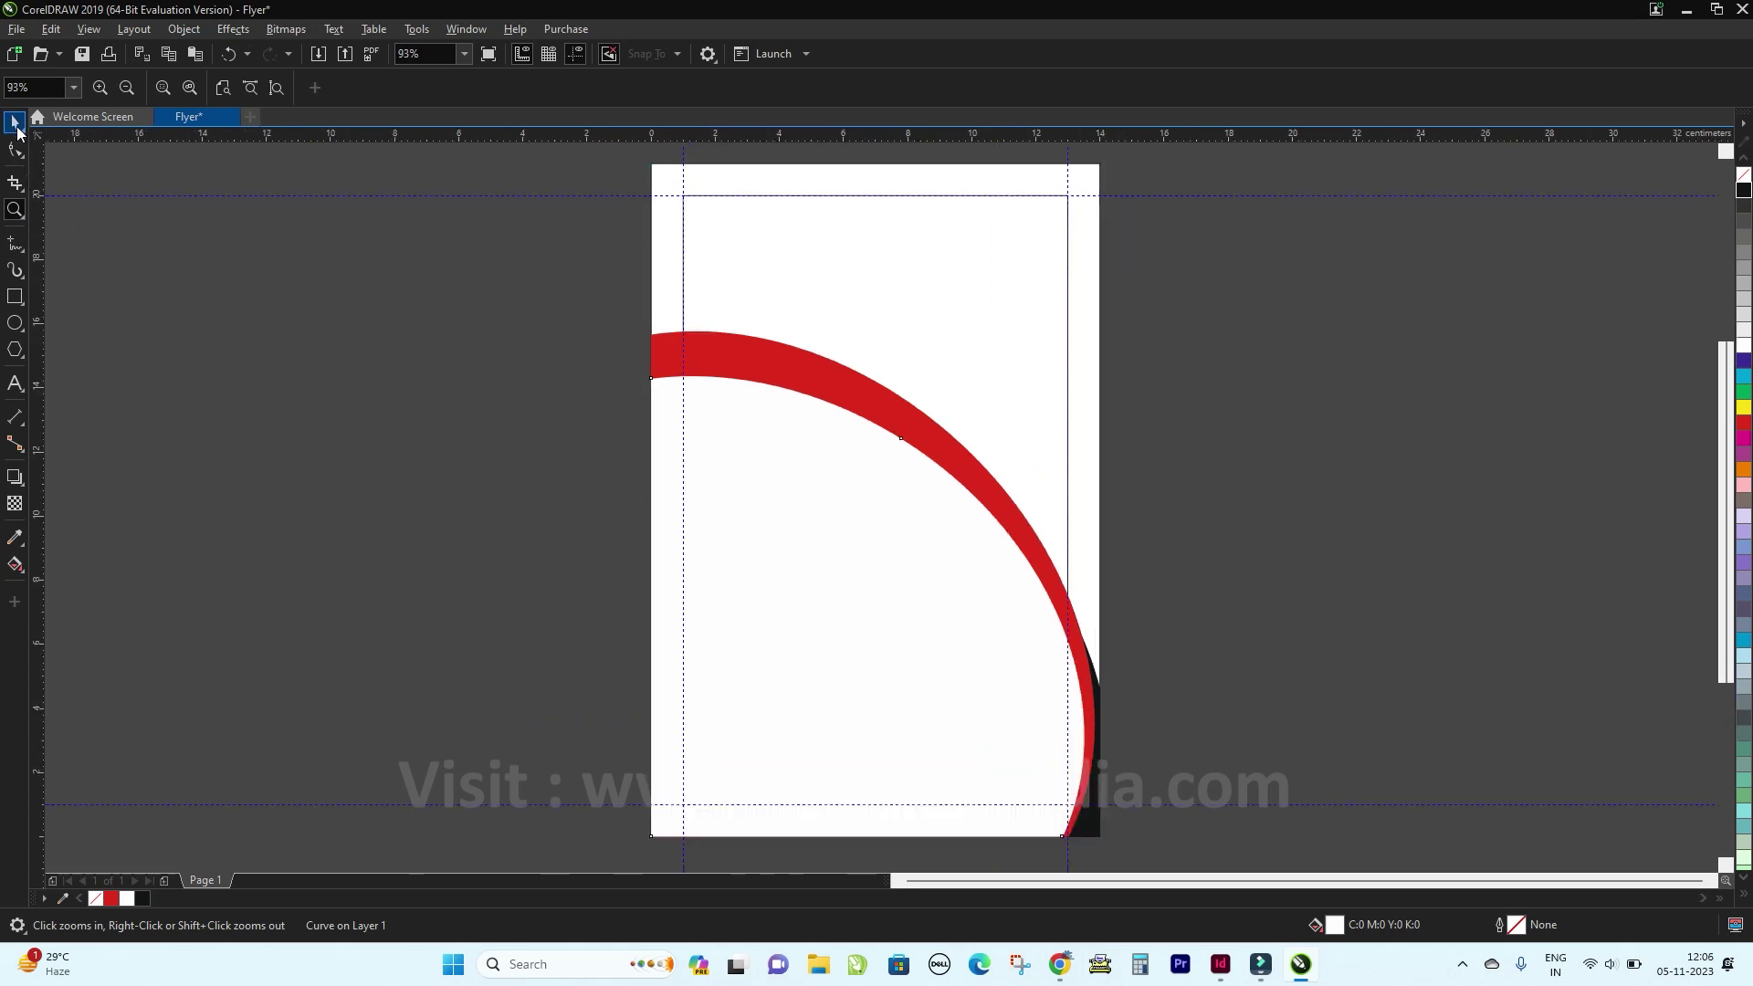
left_click(15, 122)
key("space")
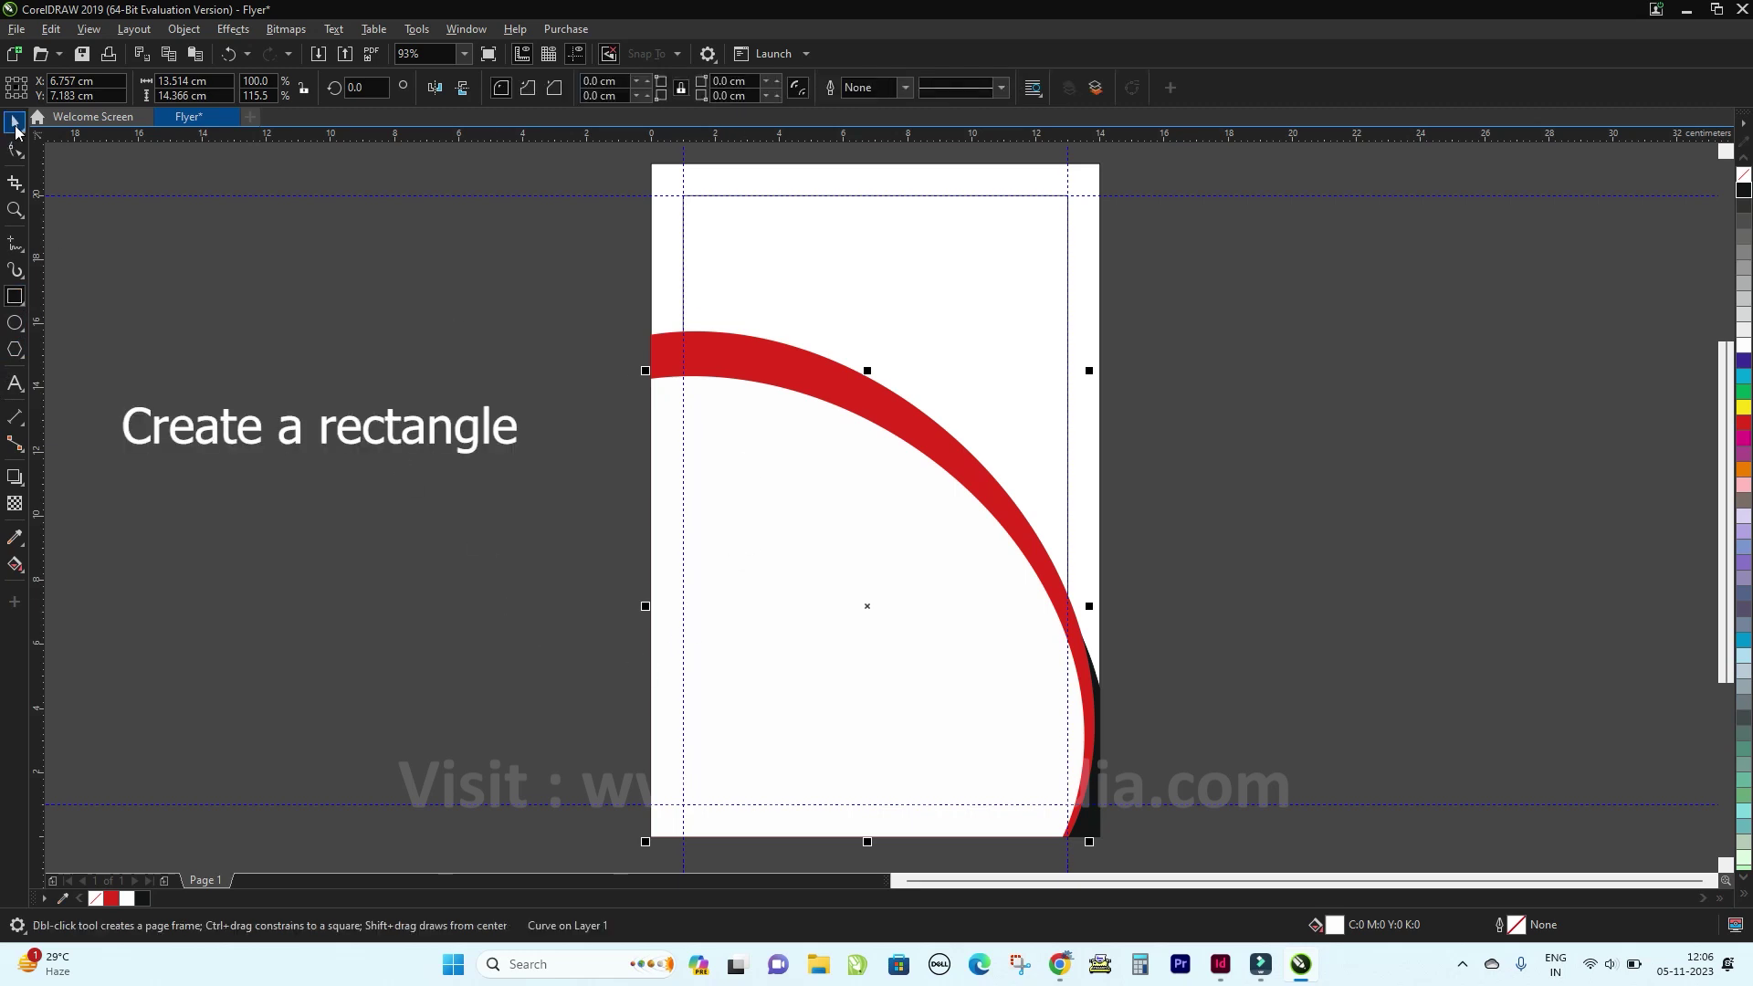
- Add a rectangle behind the red arc, sized 8.64 × 5.5 cm at the bottom-left corner
left_click_drag(872, 158, 874, 252)
right_click(889, 255)
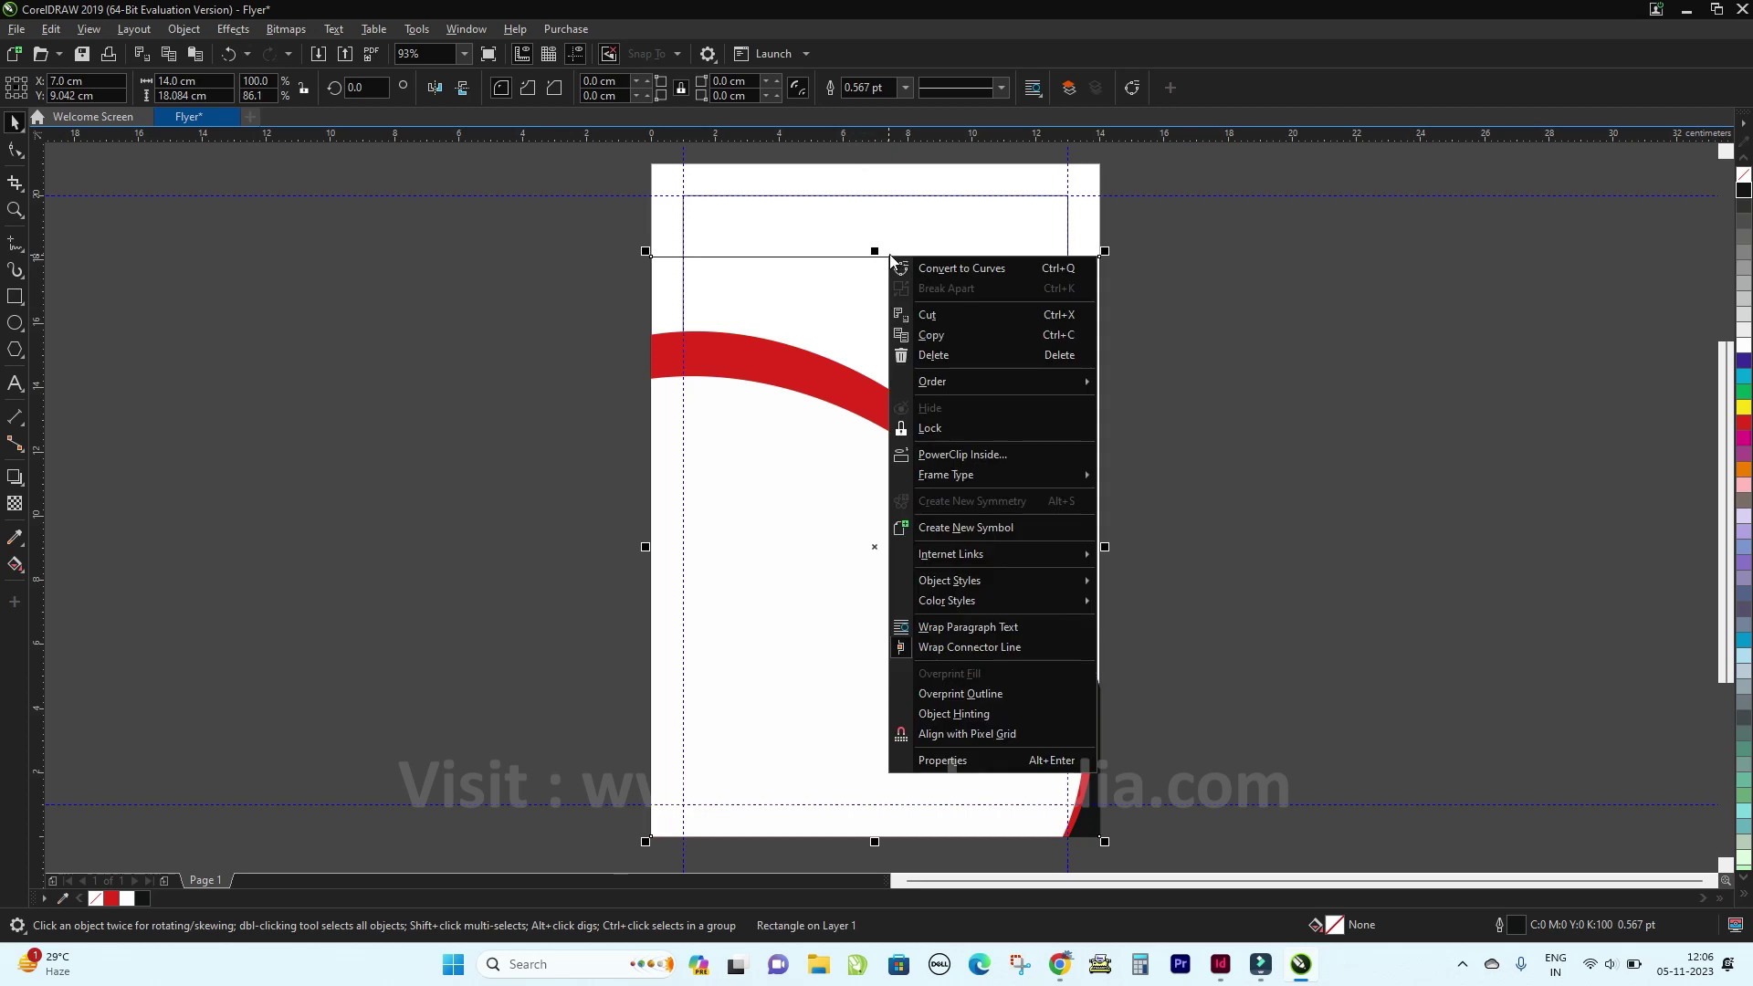
mouse_move(989, 383)
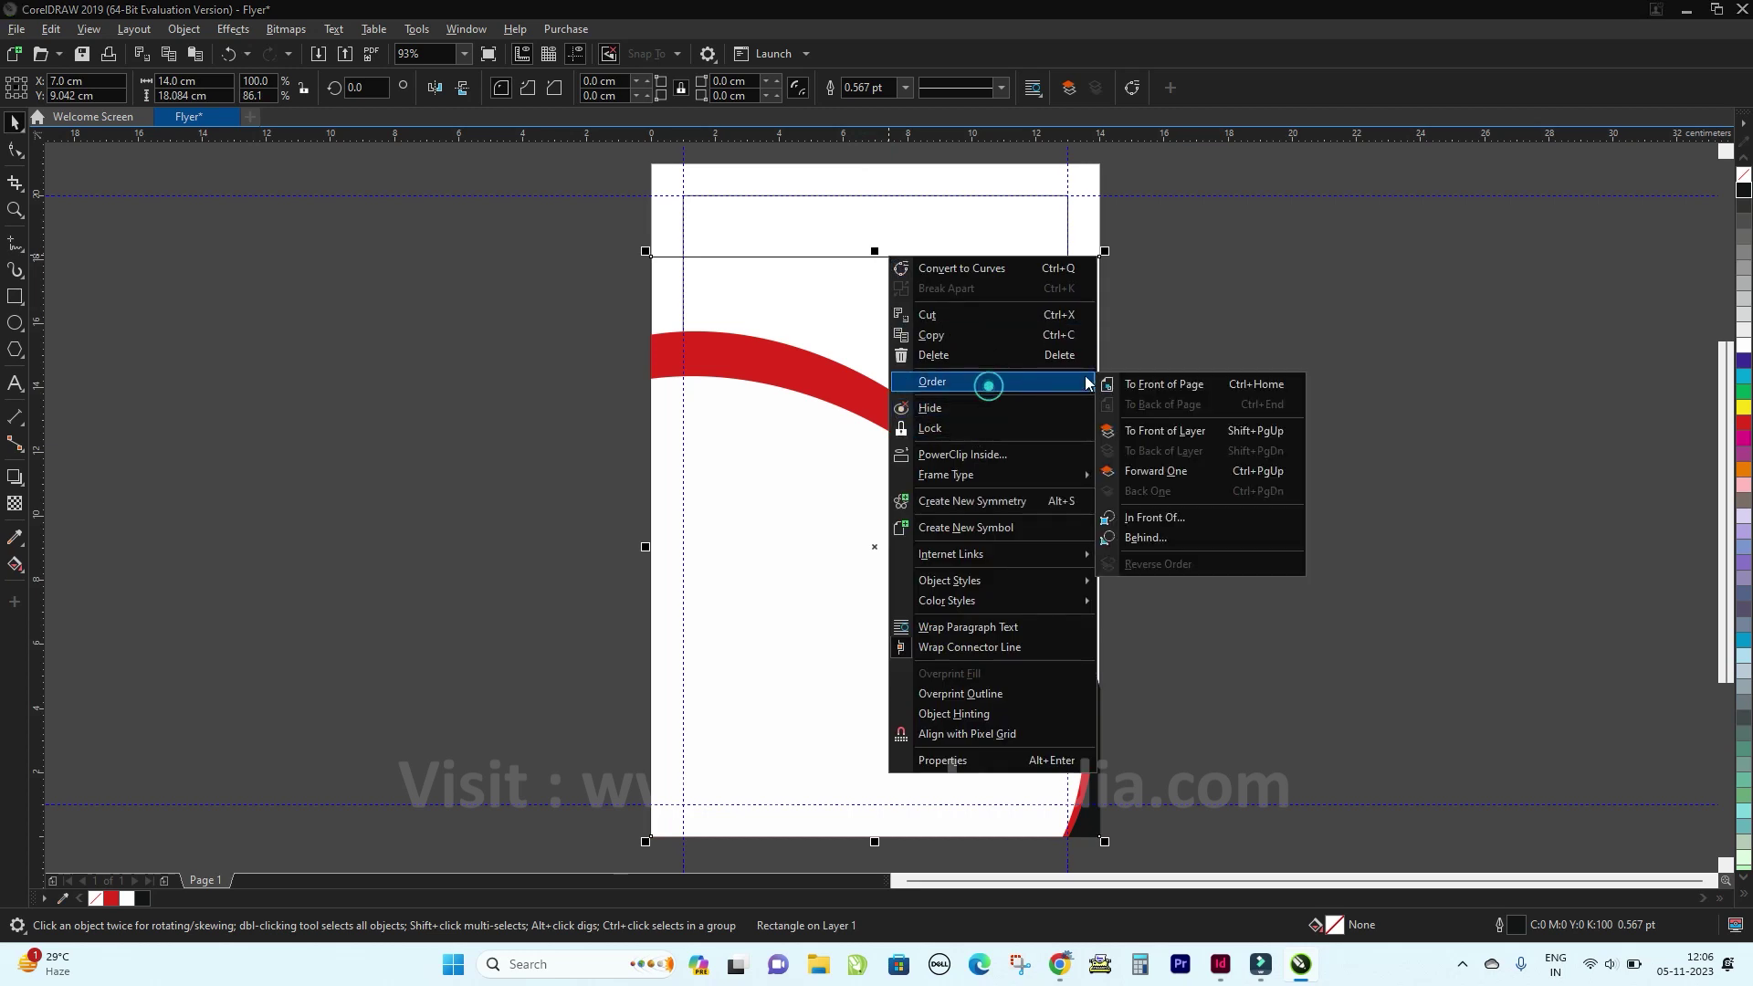
left_click(1189, 389)
left_click_drag(875, 250, 854, 658)
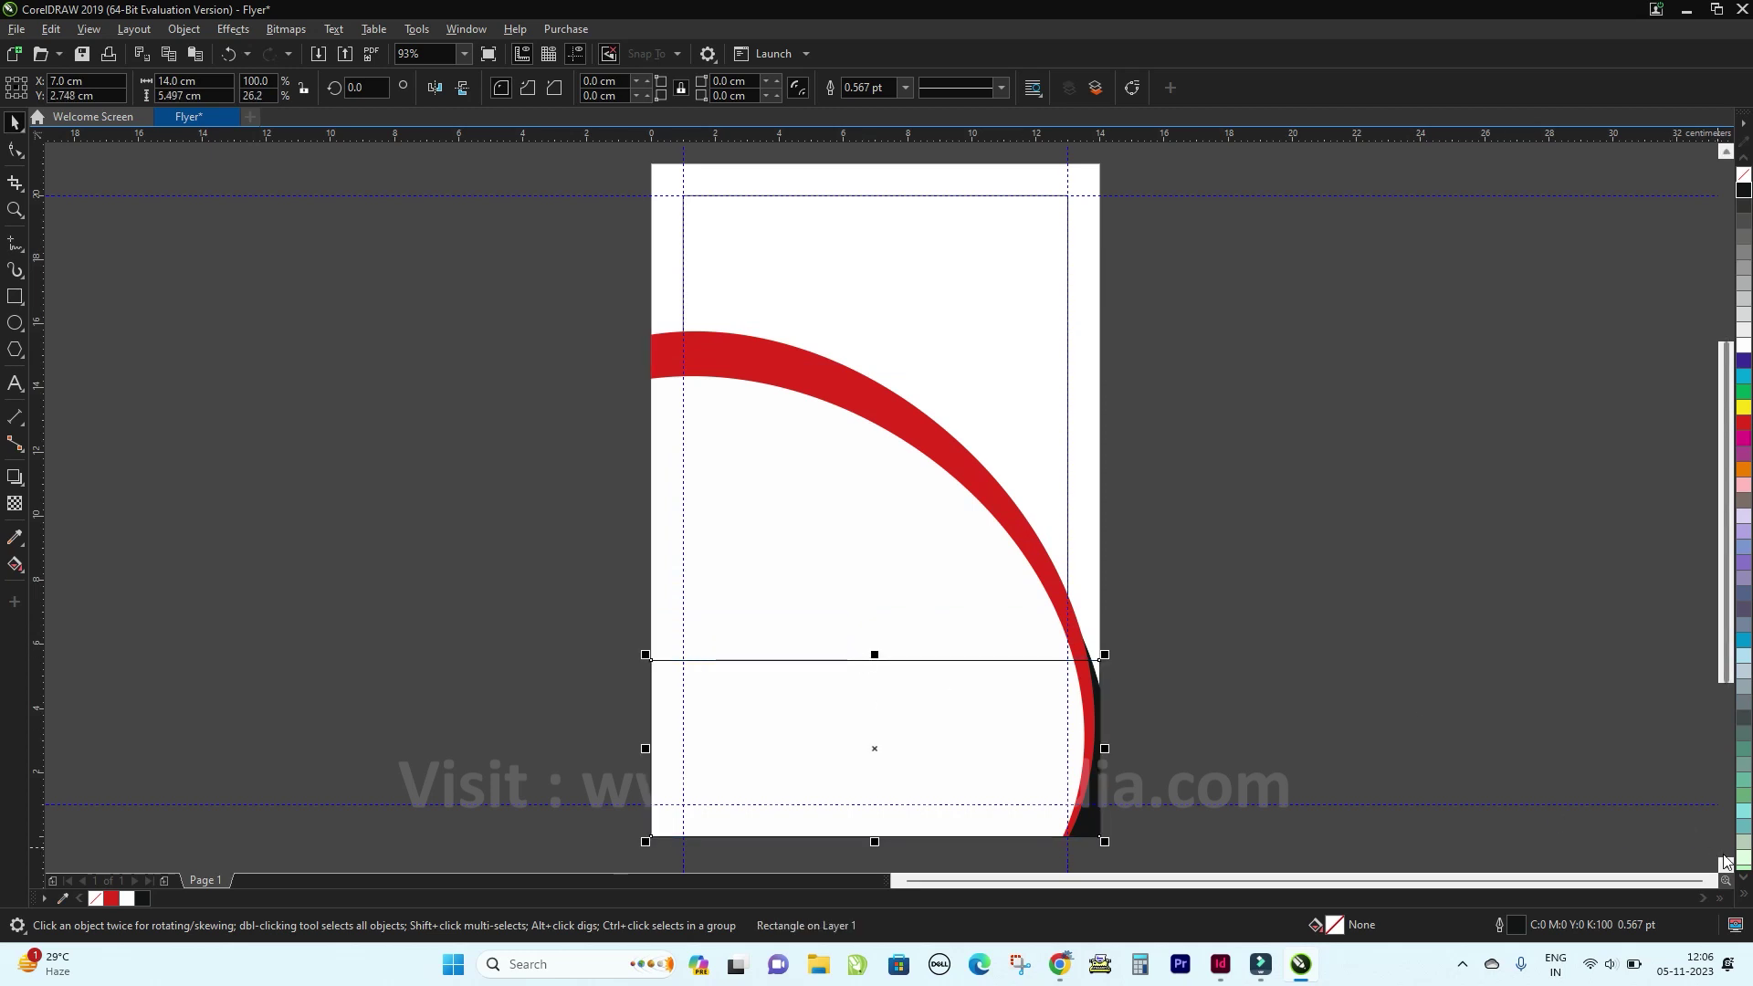
left_click_drag(1105, 748, 913, 757)
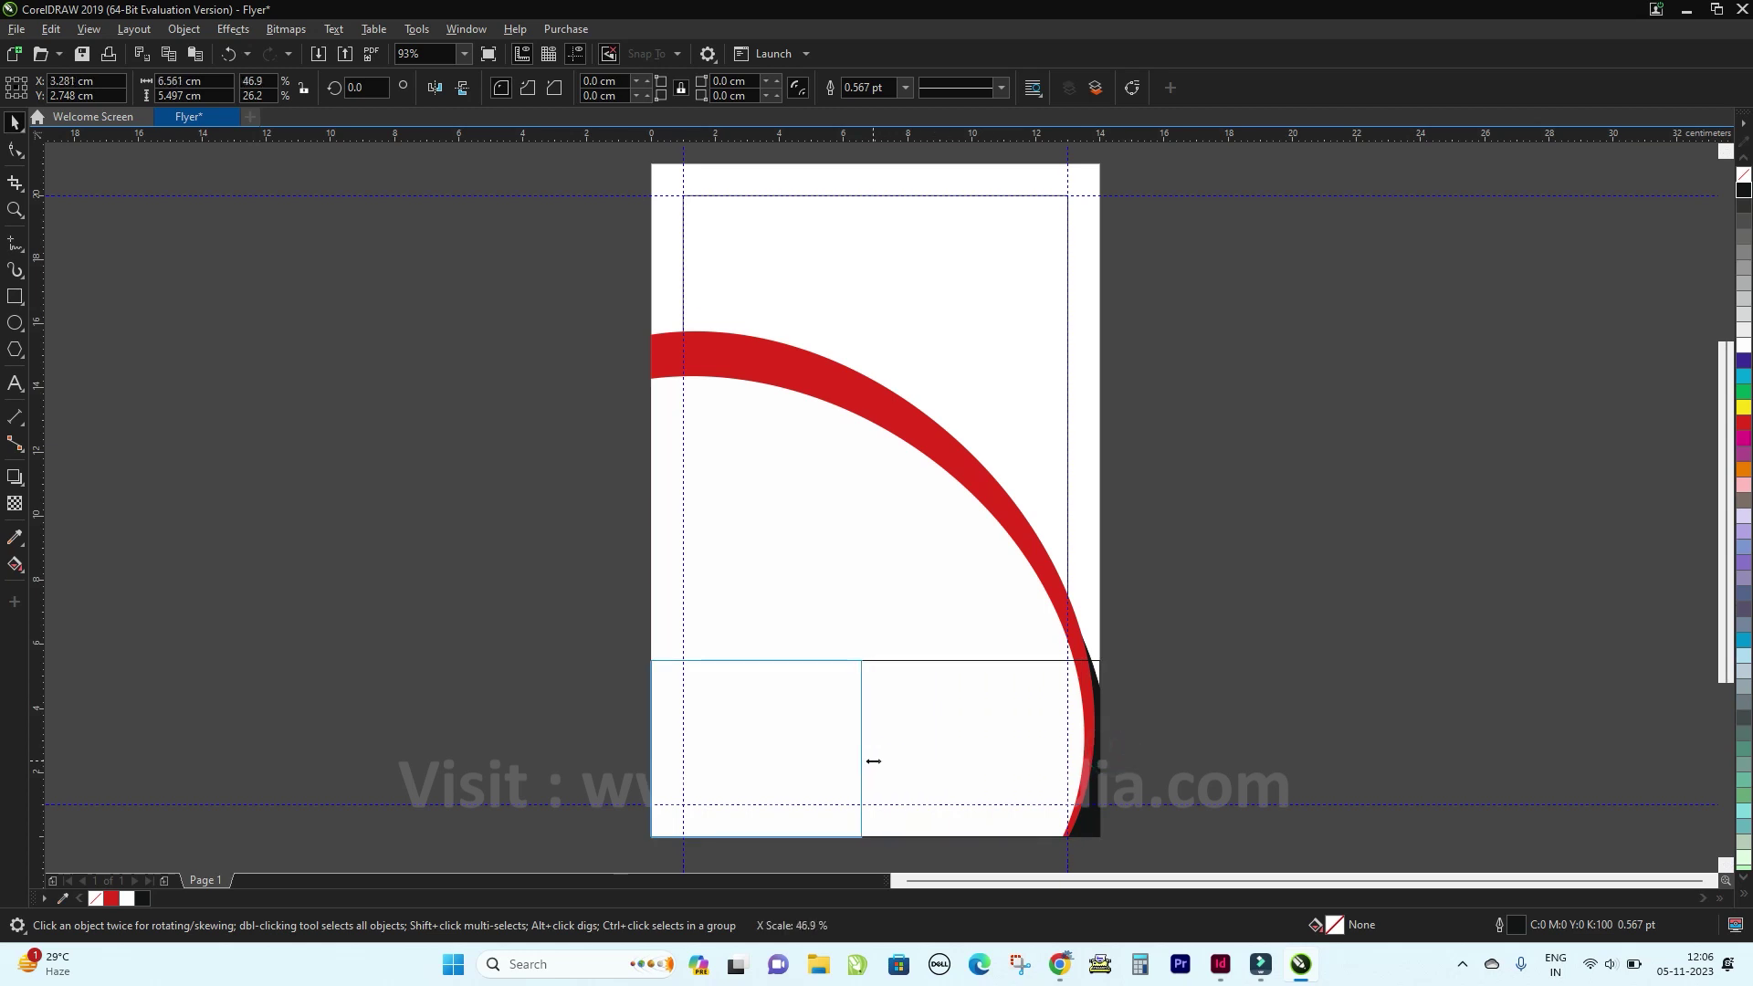
left_click_drag(913, 756, 937, 753)
left_click_drag(940, 755, 942, 753)
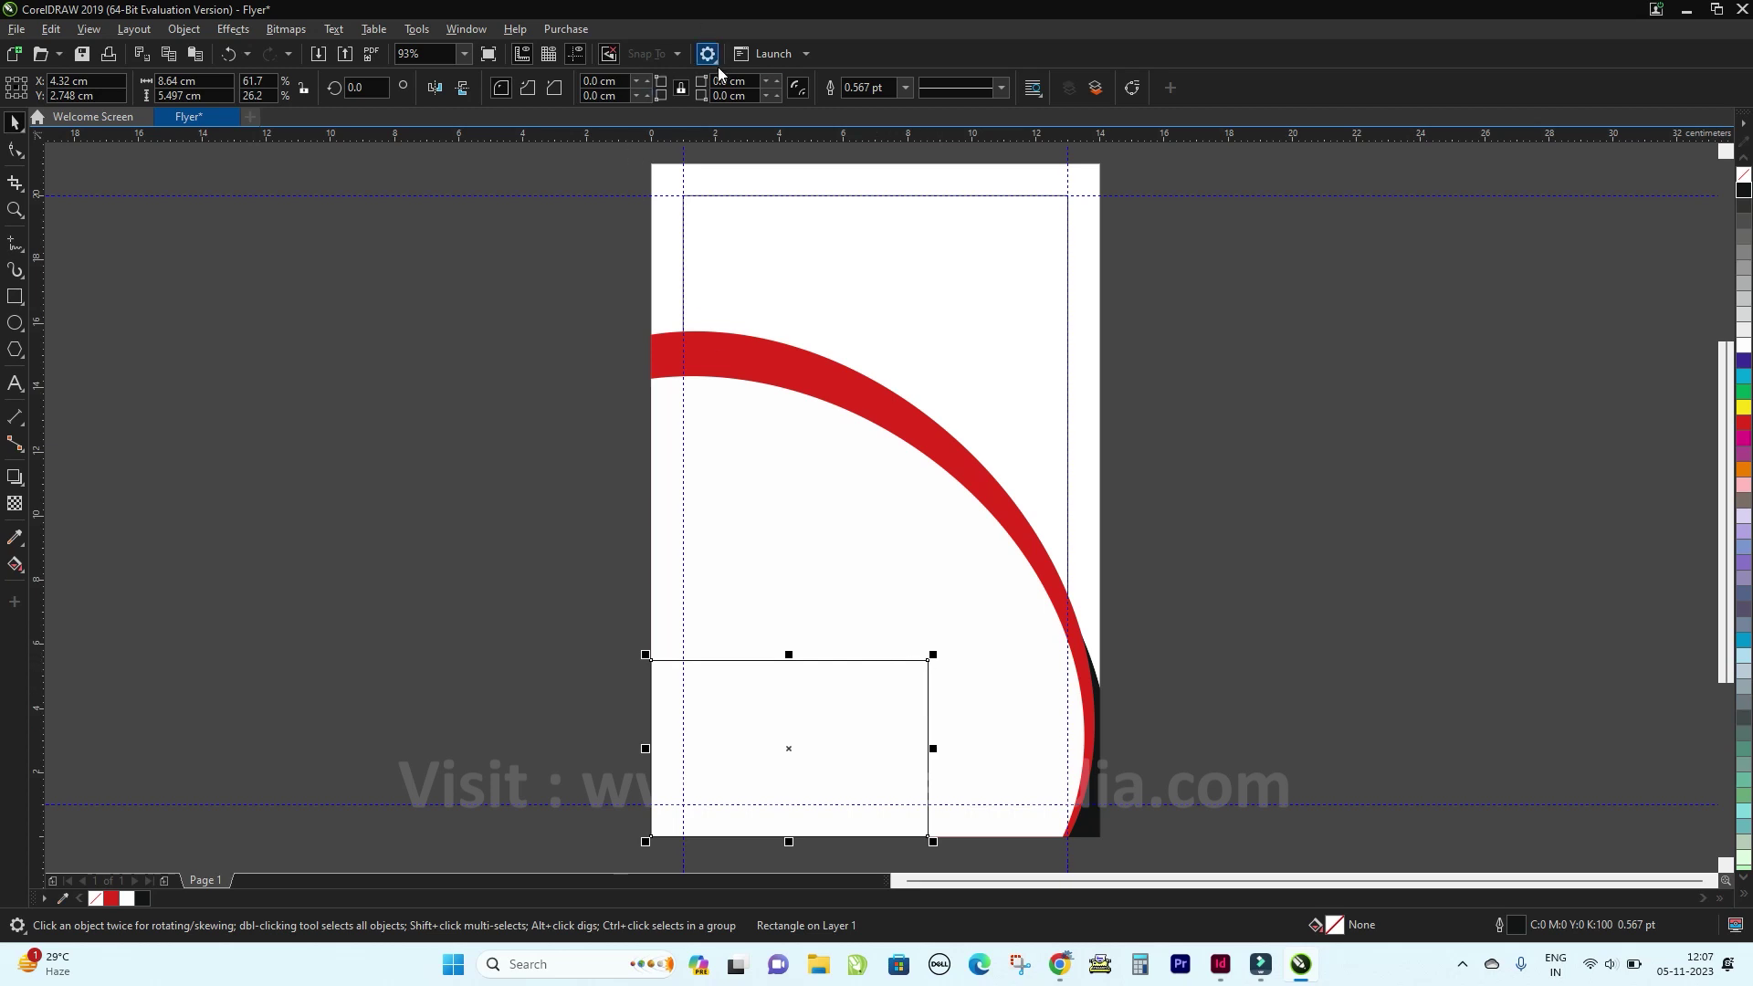
- Round the rectangle's top-right corner to 1 cm and convert it to curves
left_click(681, 88)
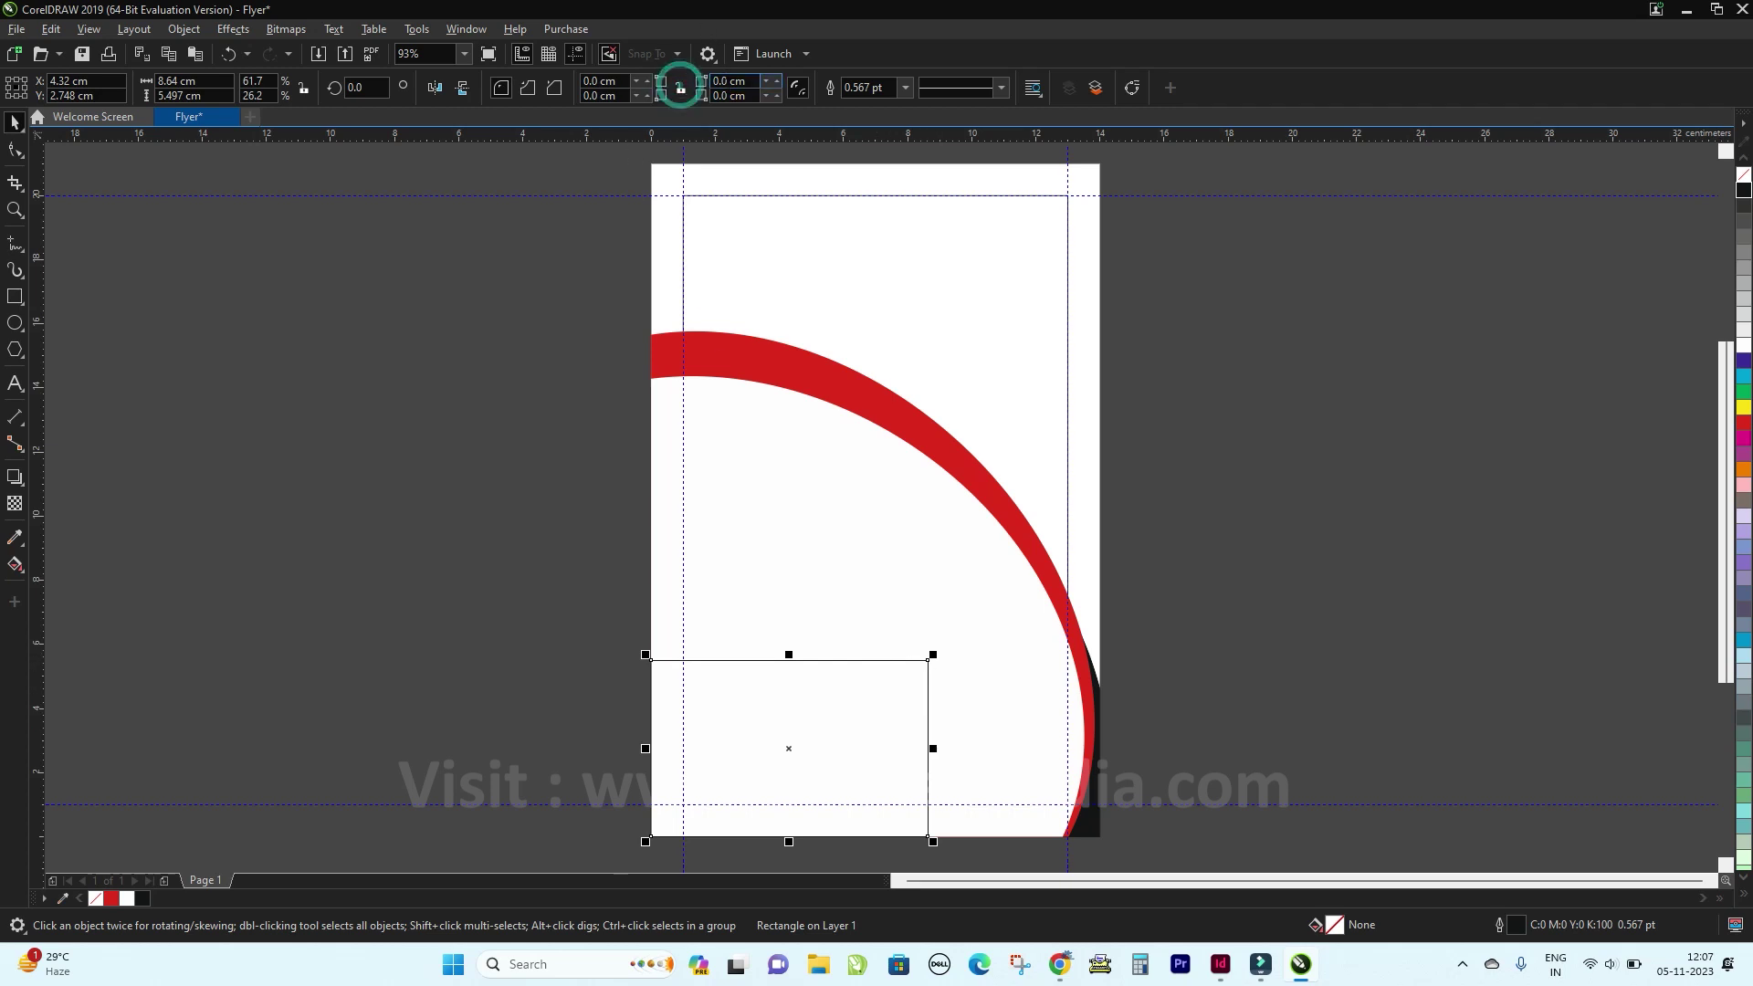
left_click(727, 82)
type("10")
key("Return")
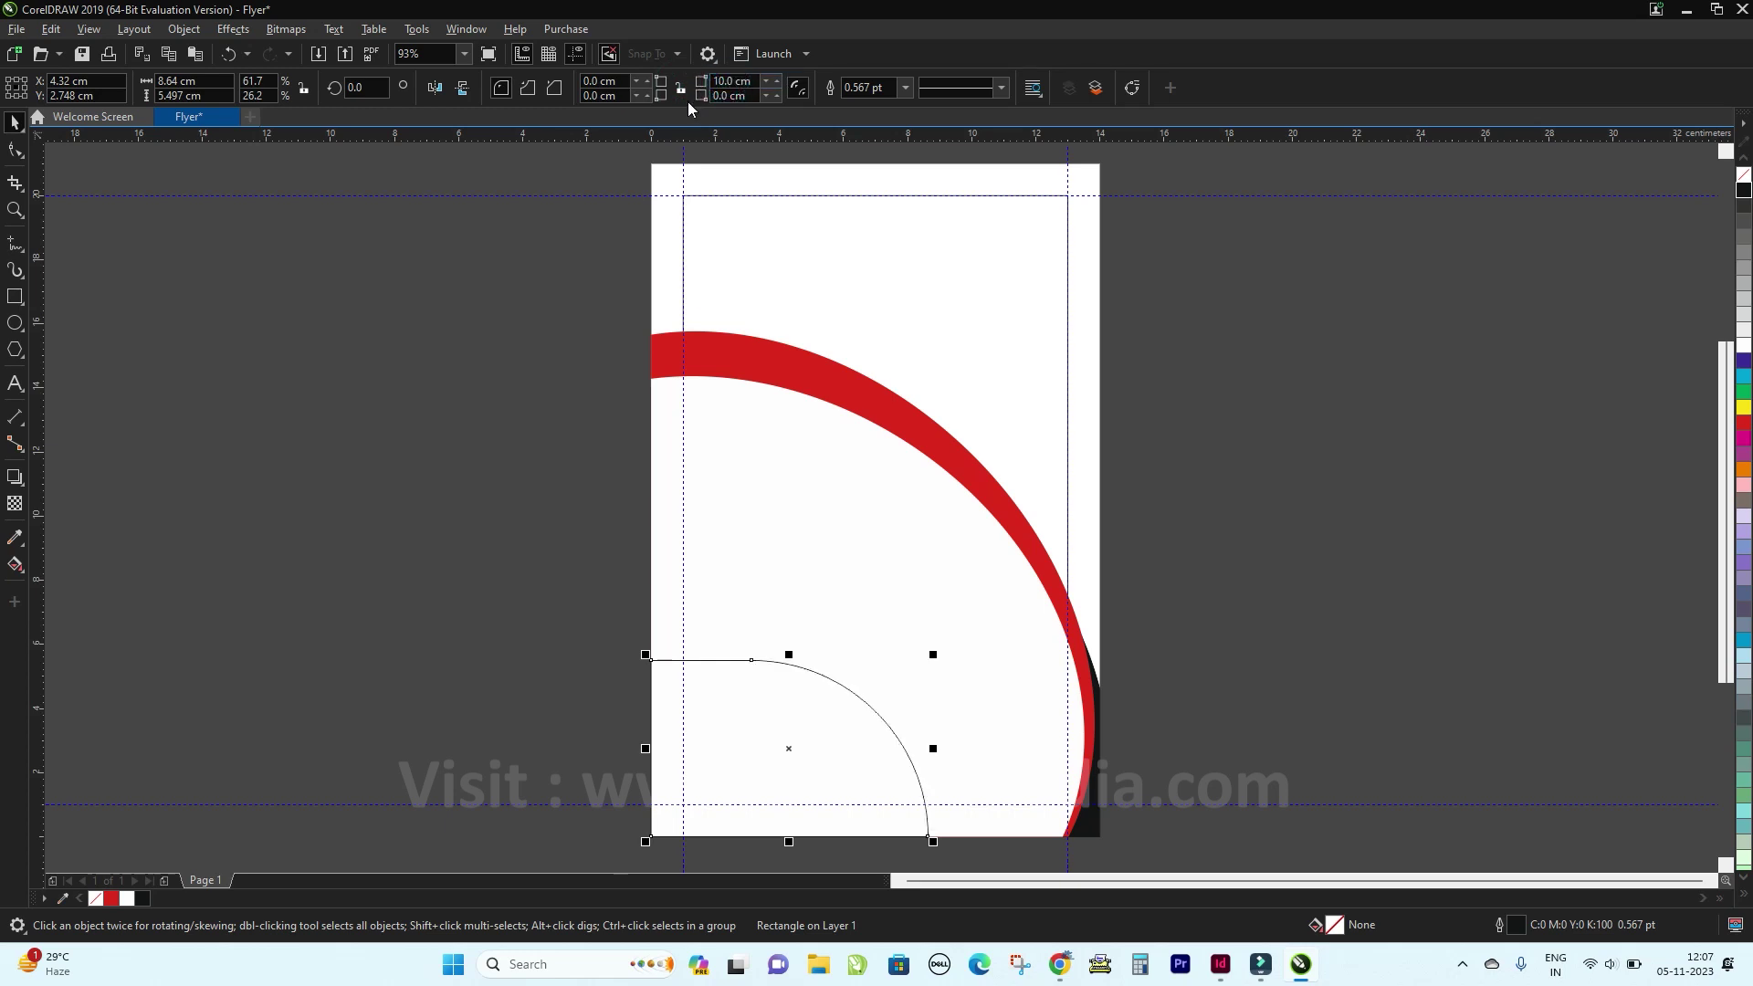
key("ctrl+z")
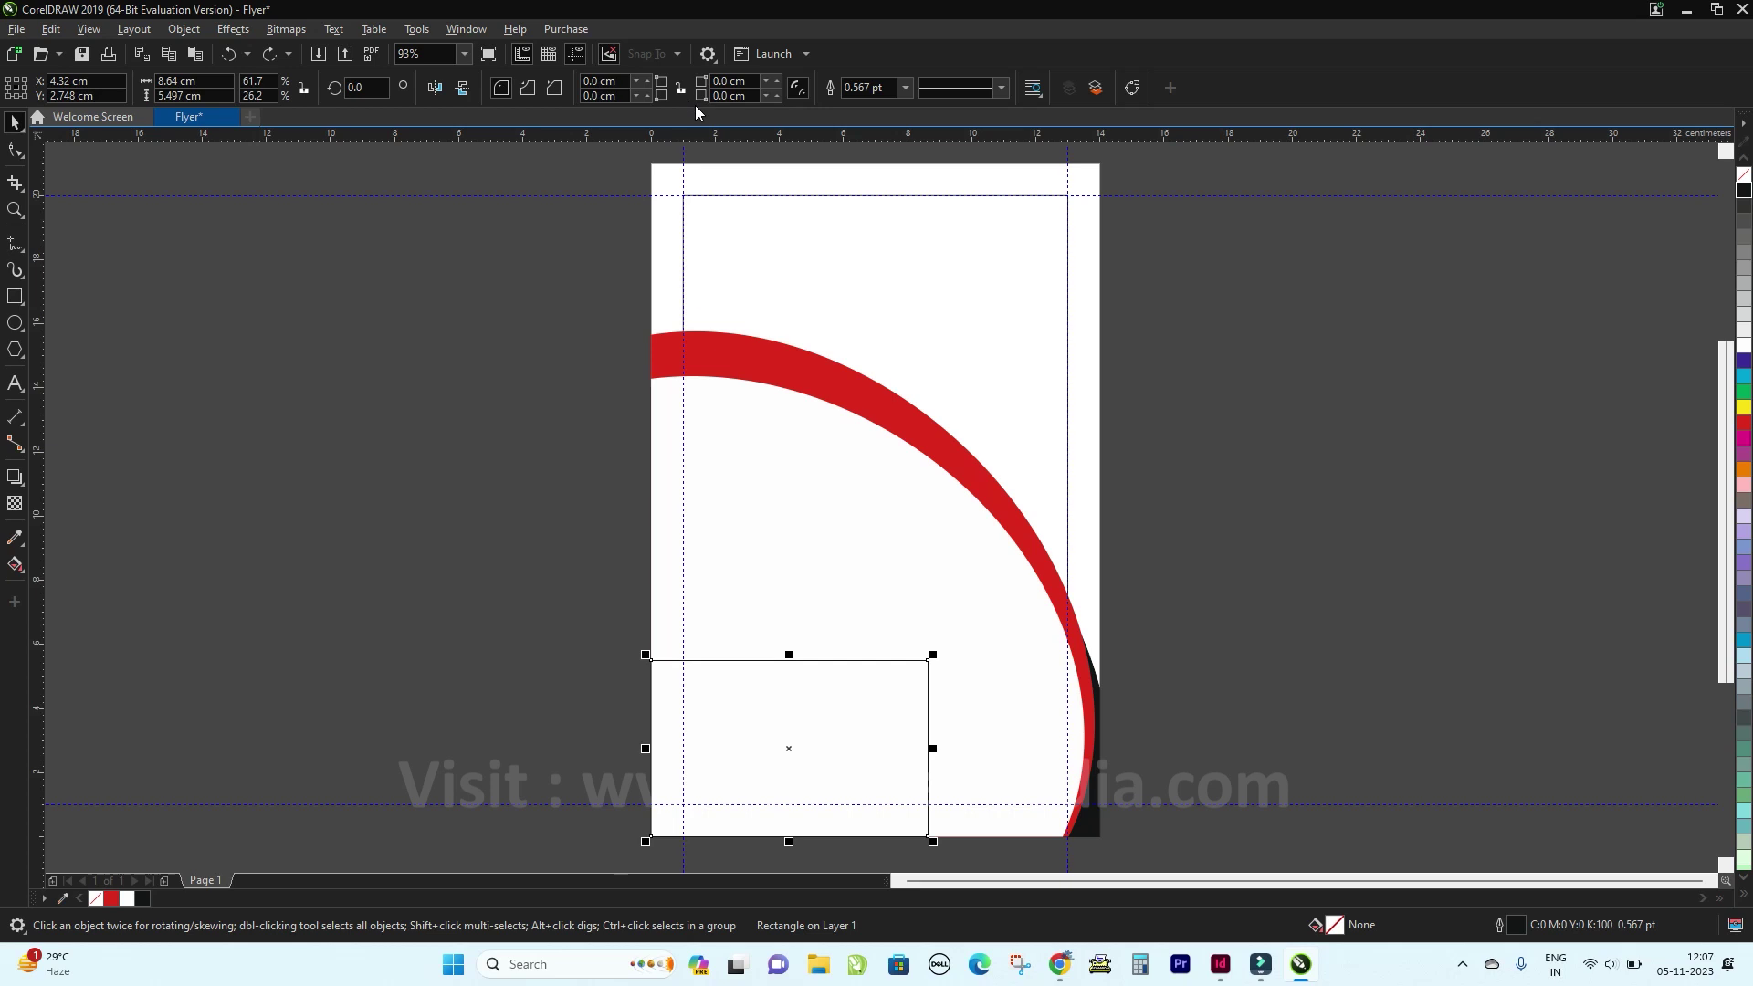
type("0.3")
left_click(728, 81)
type("1")
key("Return")
left_click(185, 29)
left_click(186, 32)
left_click(204, 497)
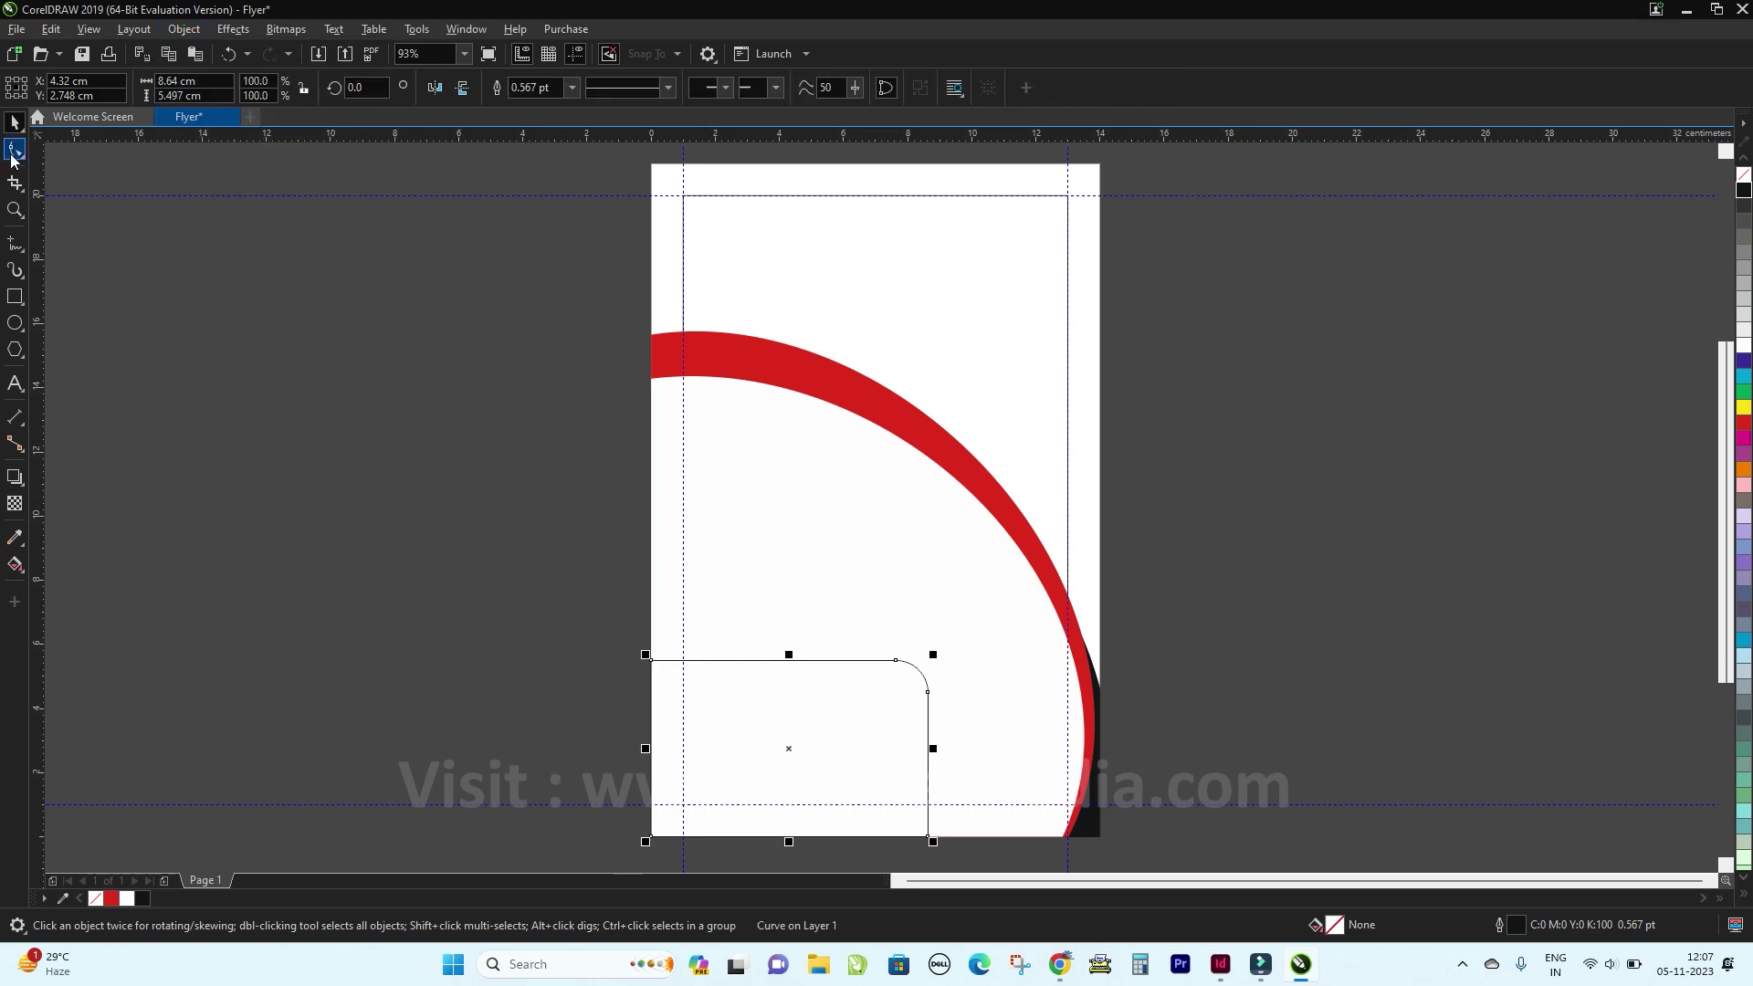
- Pull the bottom-right node left to slant the shape's right edge
left_click(15, 150)
left_click_drag(927, 836, 851, 837)
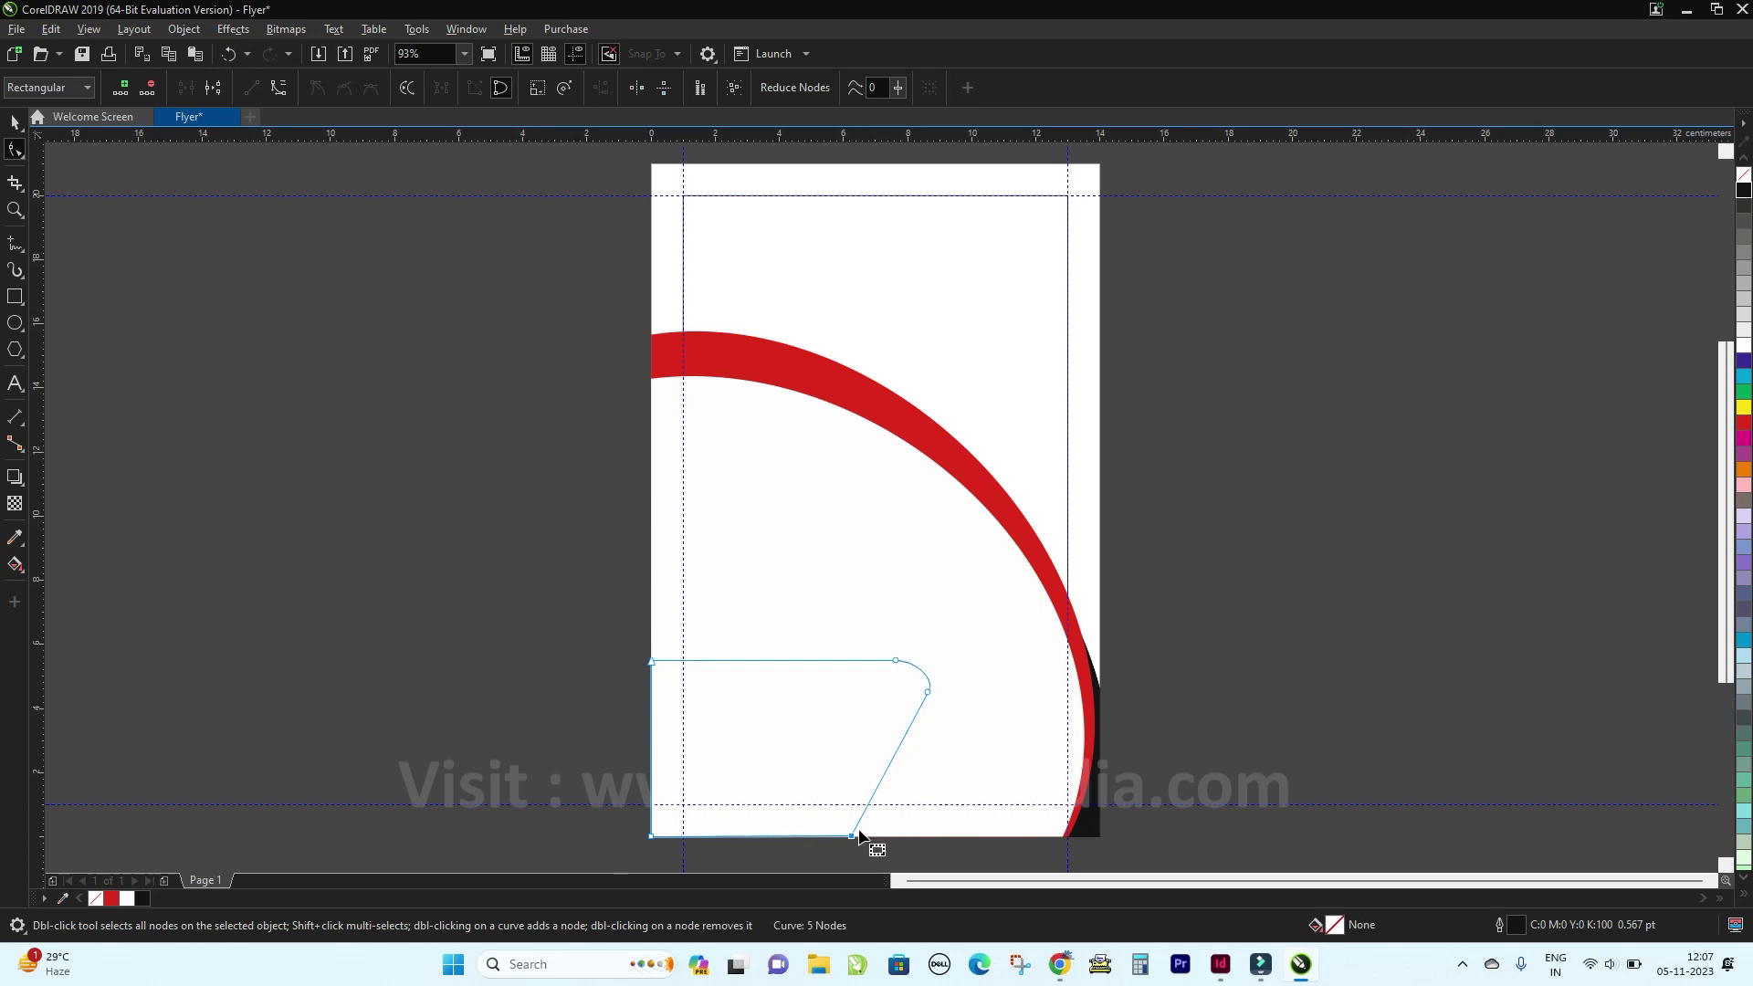
left_click(928, 691)
left_click_drag(935, 674, 935, 675)
left_click(1218, 754)
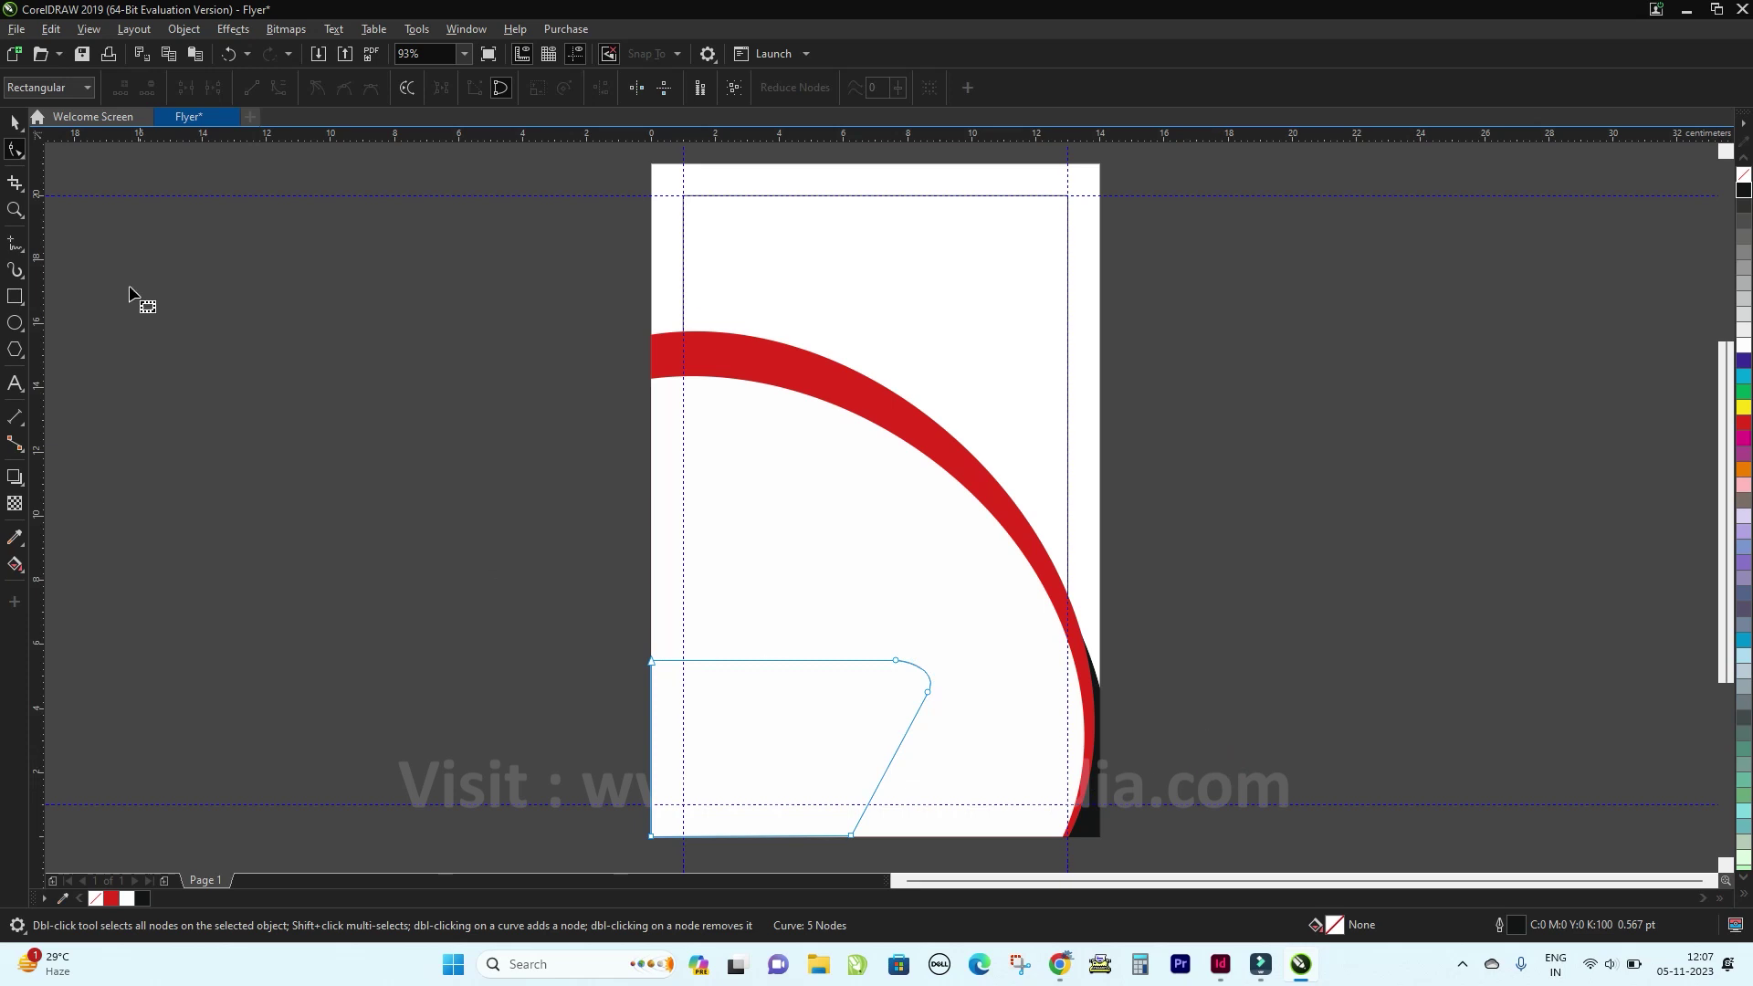
left_click(15, 121)
left_click(210, 302)
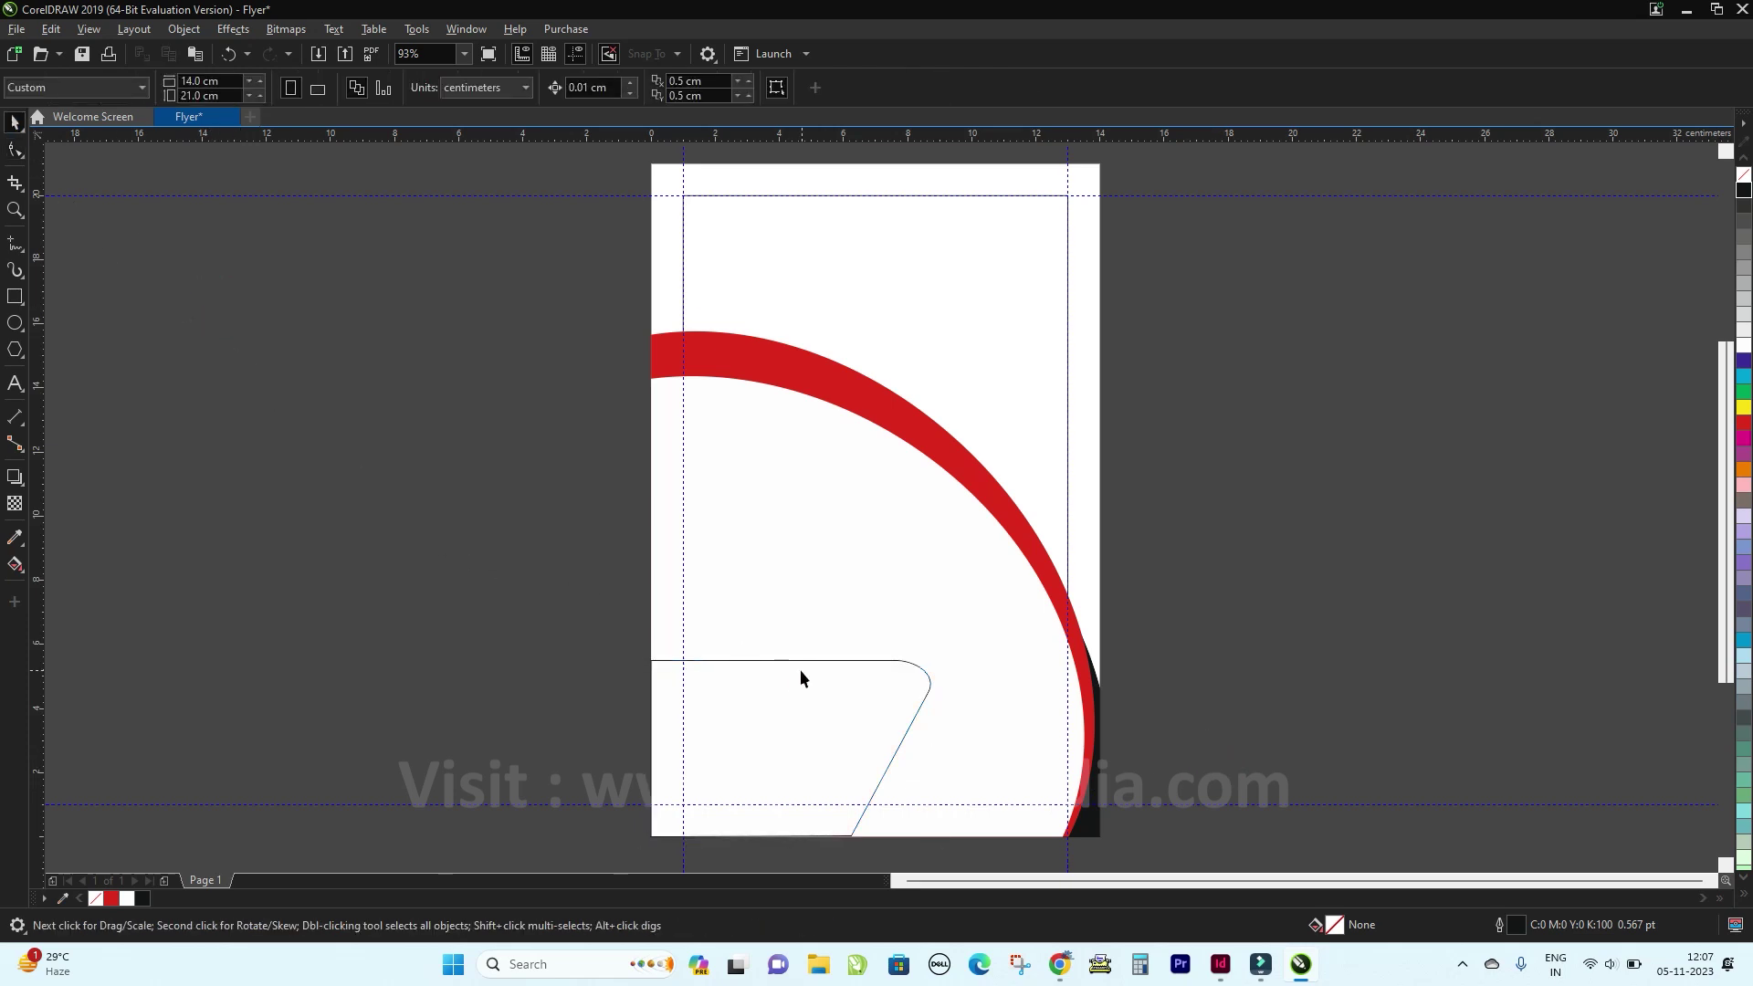
- Fine-tune the nodes so the rounded corner joins the slanted edge smoothly
scroll(813, 874, "up", 3)
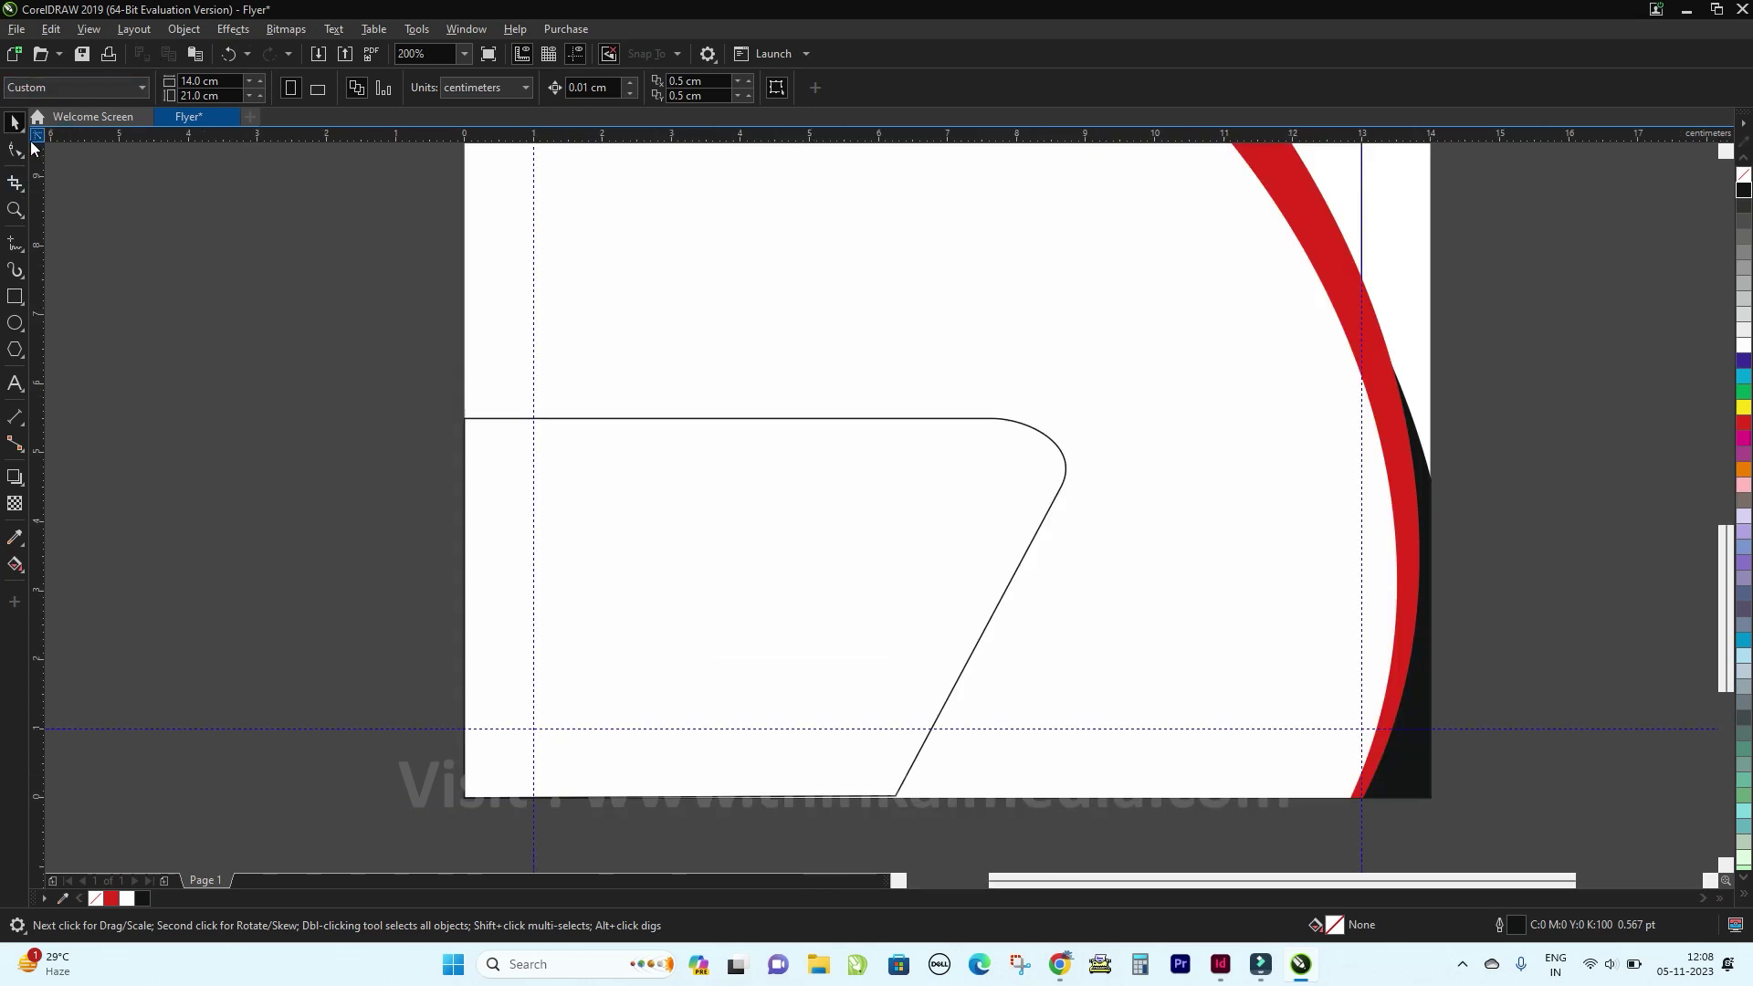
left_click(15, 151)
left_click(894, 799)
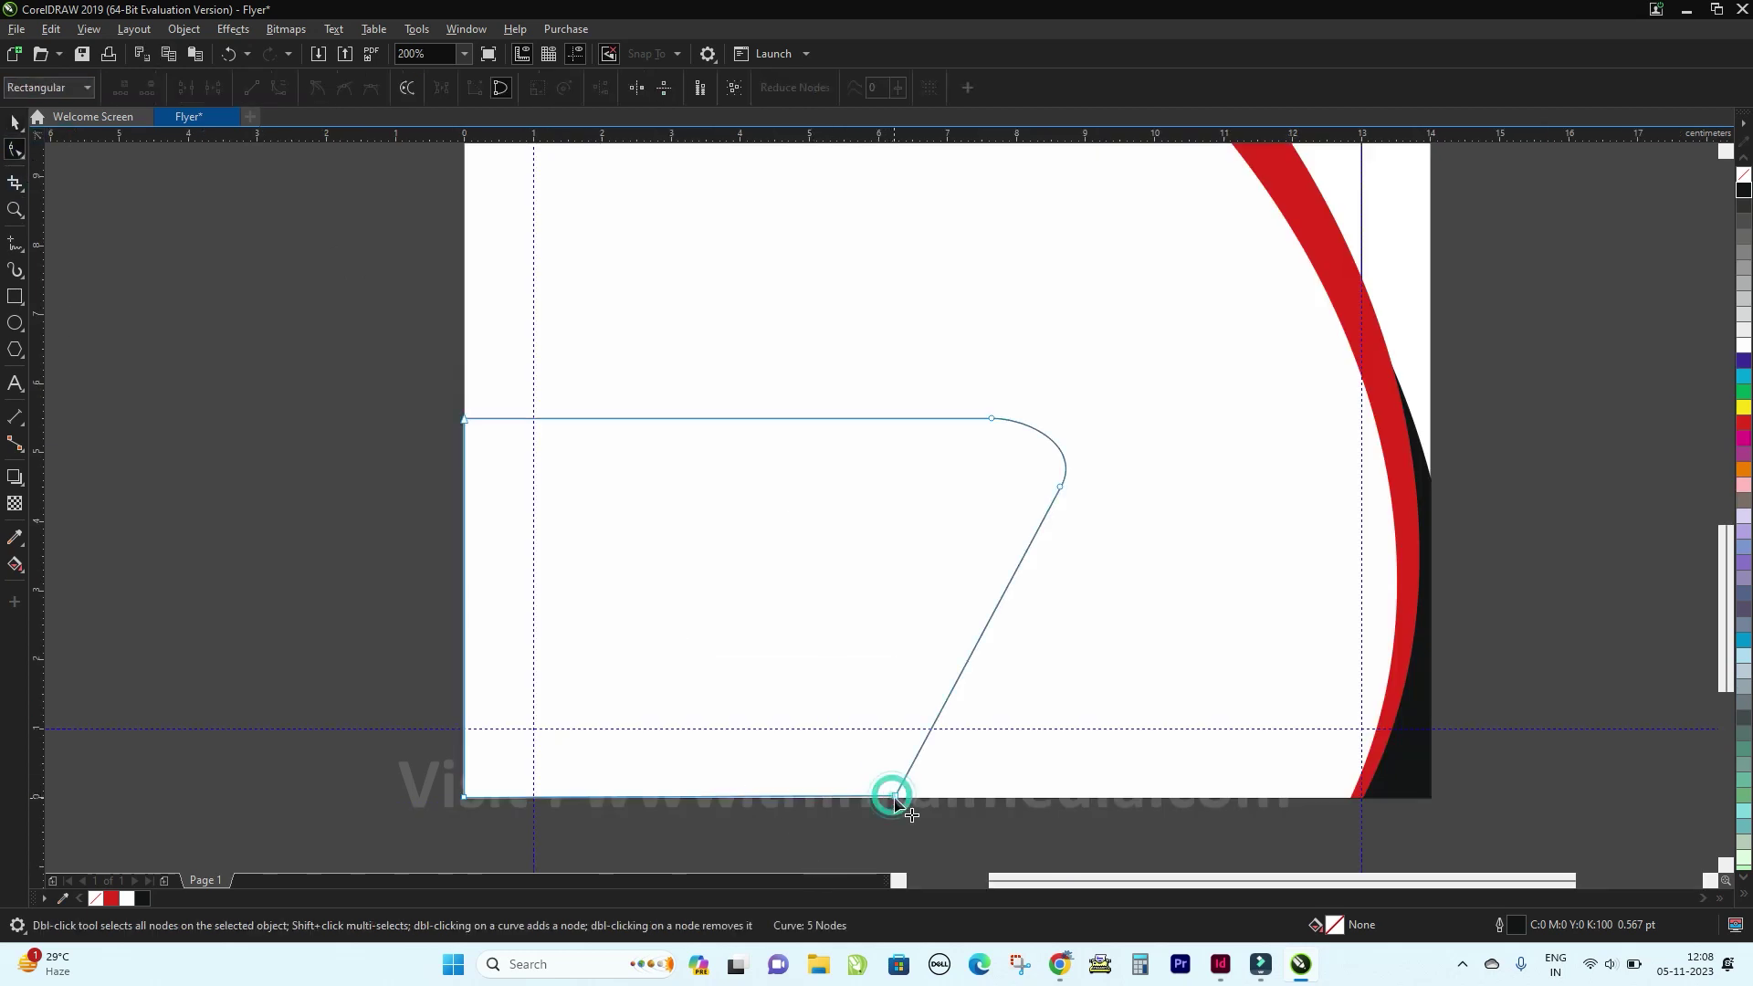
left_click_drag(895, 801, 895, 801)
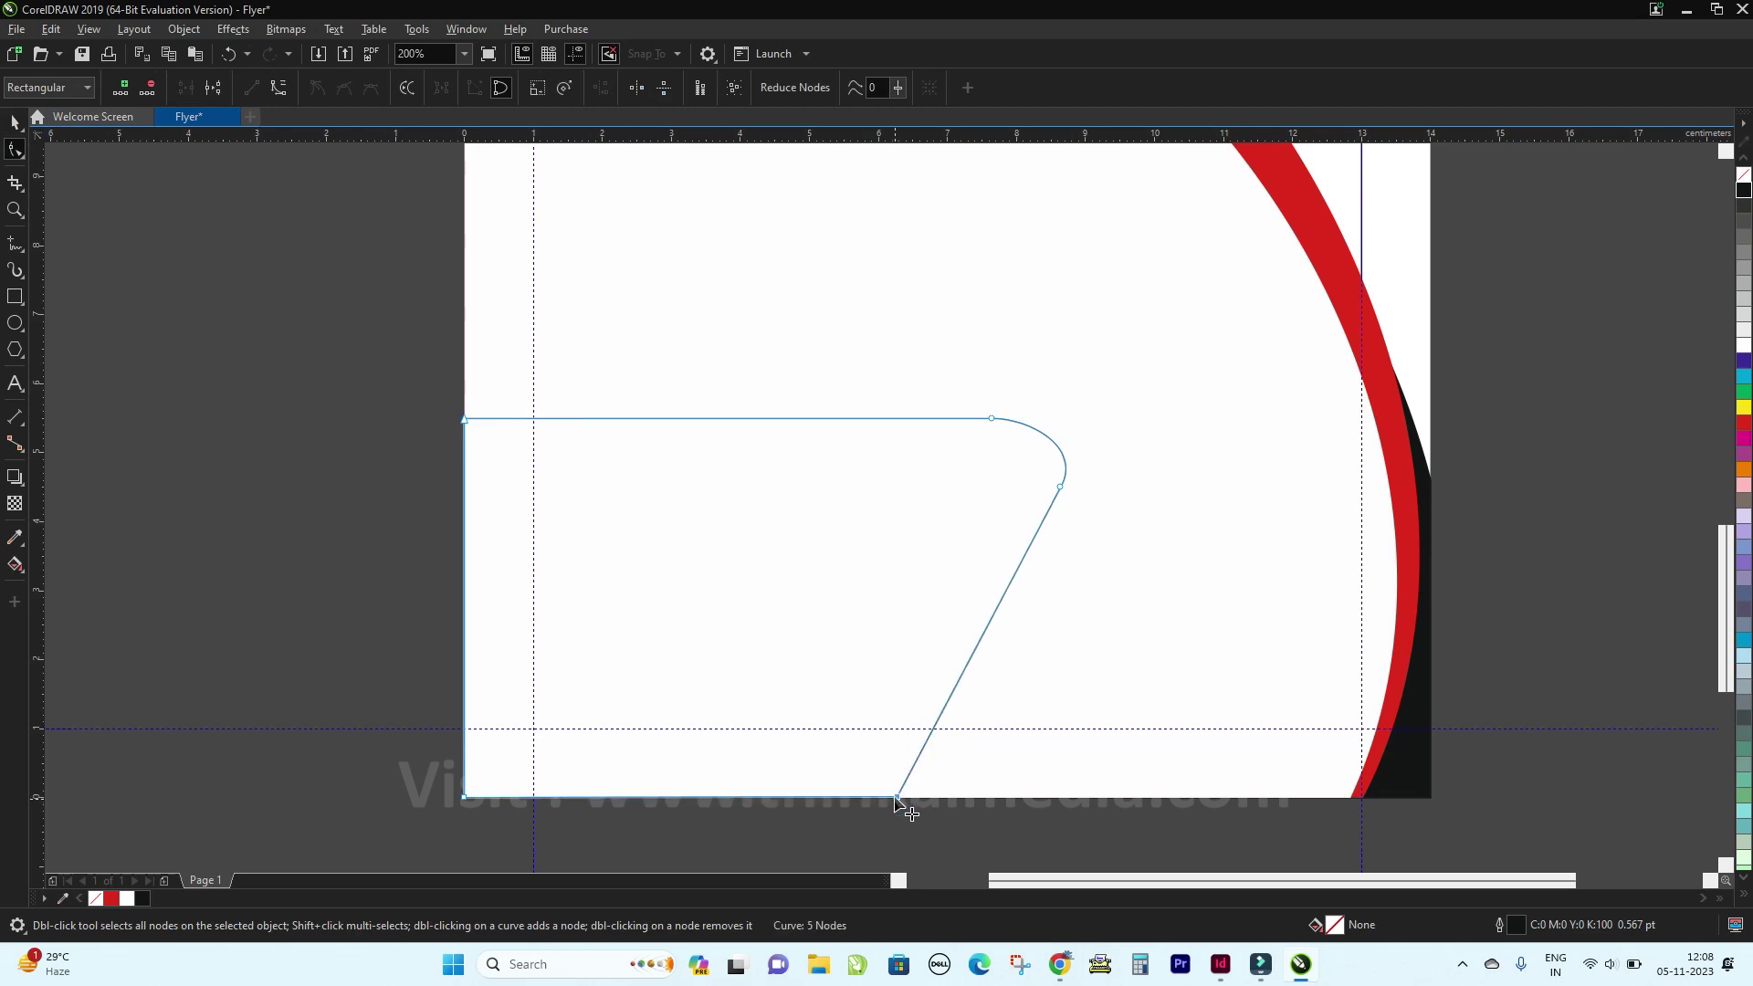
left_click(1061, 487)
left_click_drag(1029, 421, 1079, 458)
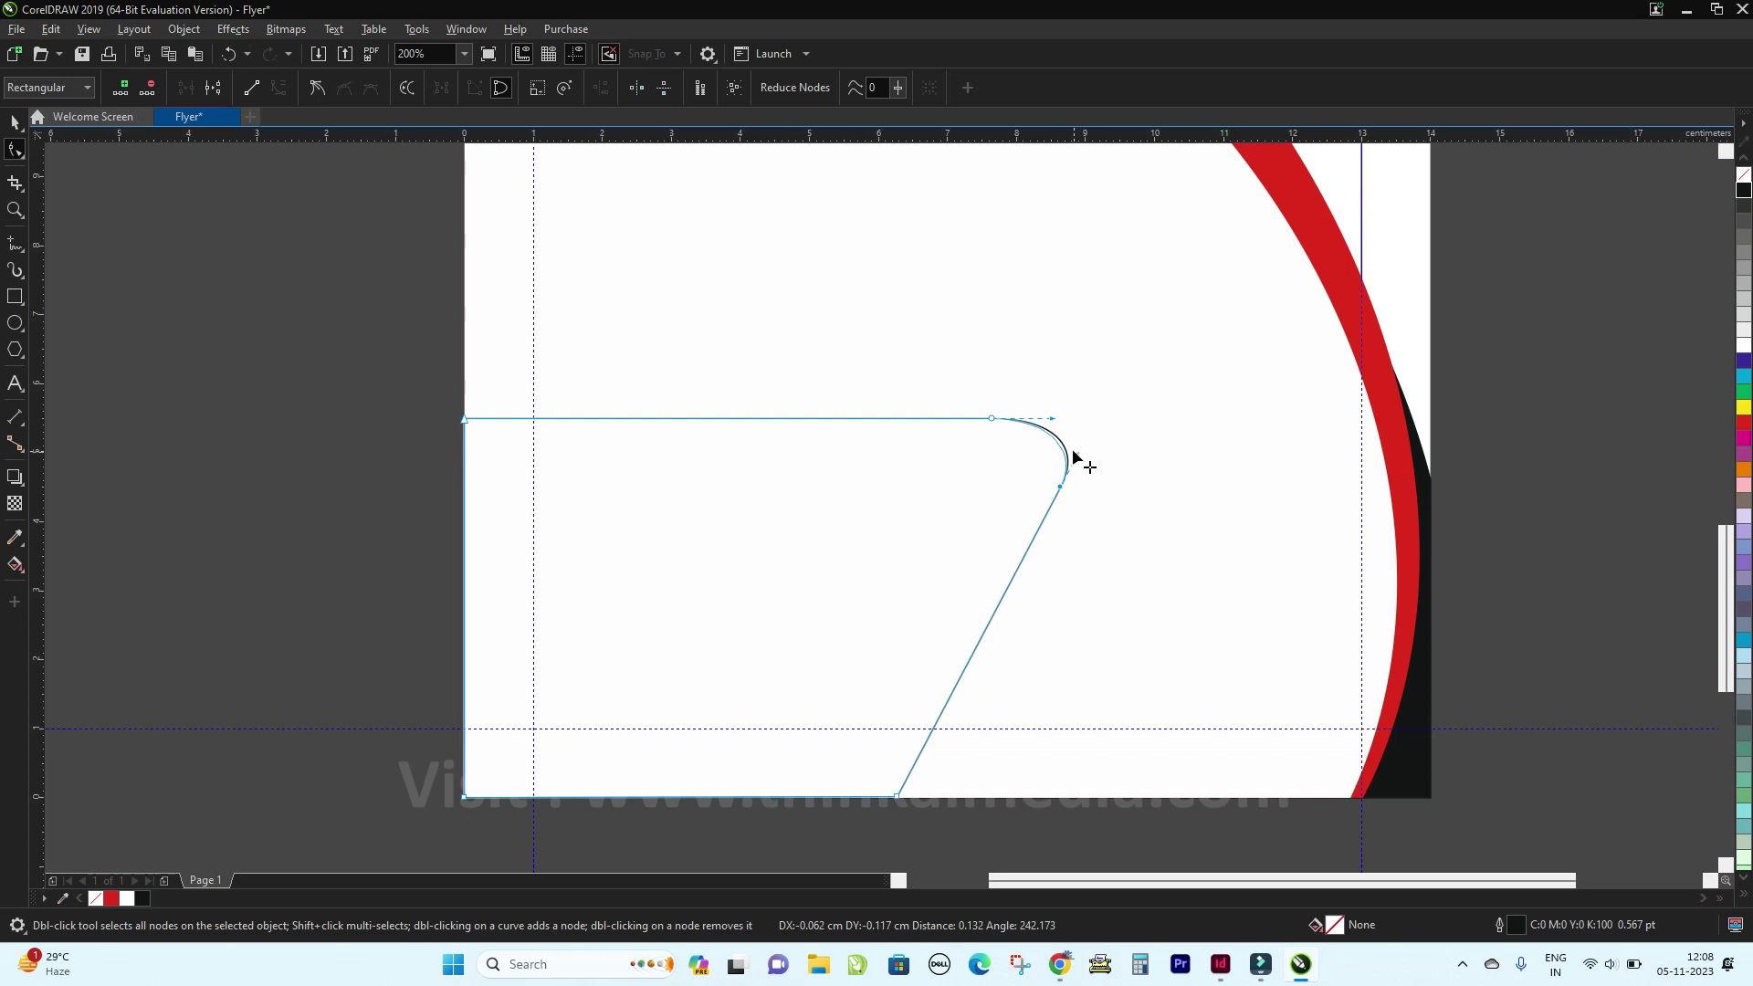
left_click_drag(1064, 418, 1080, 444)
left_click(1103, 515)
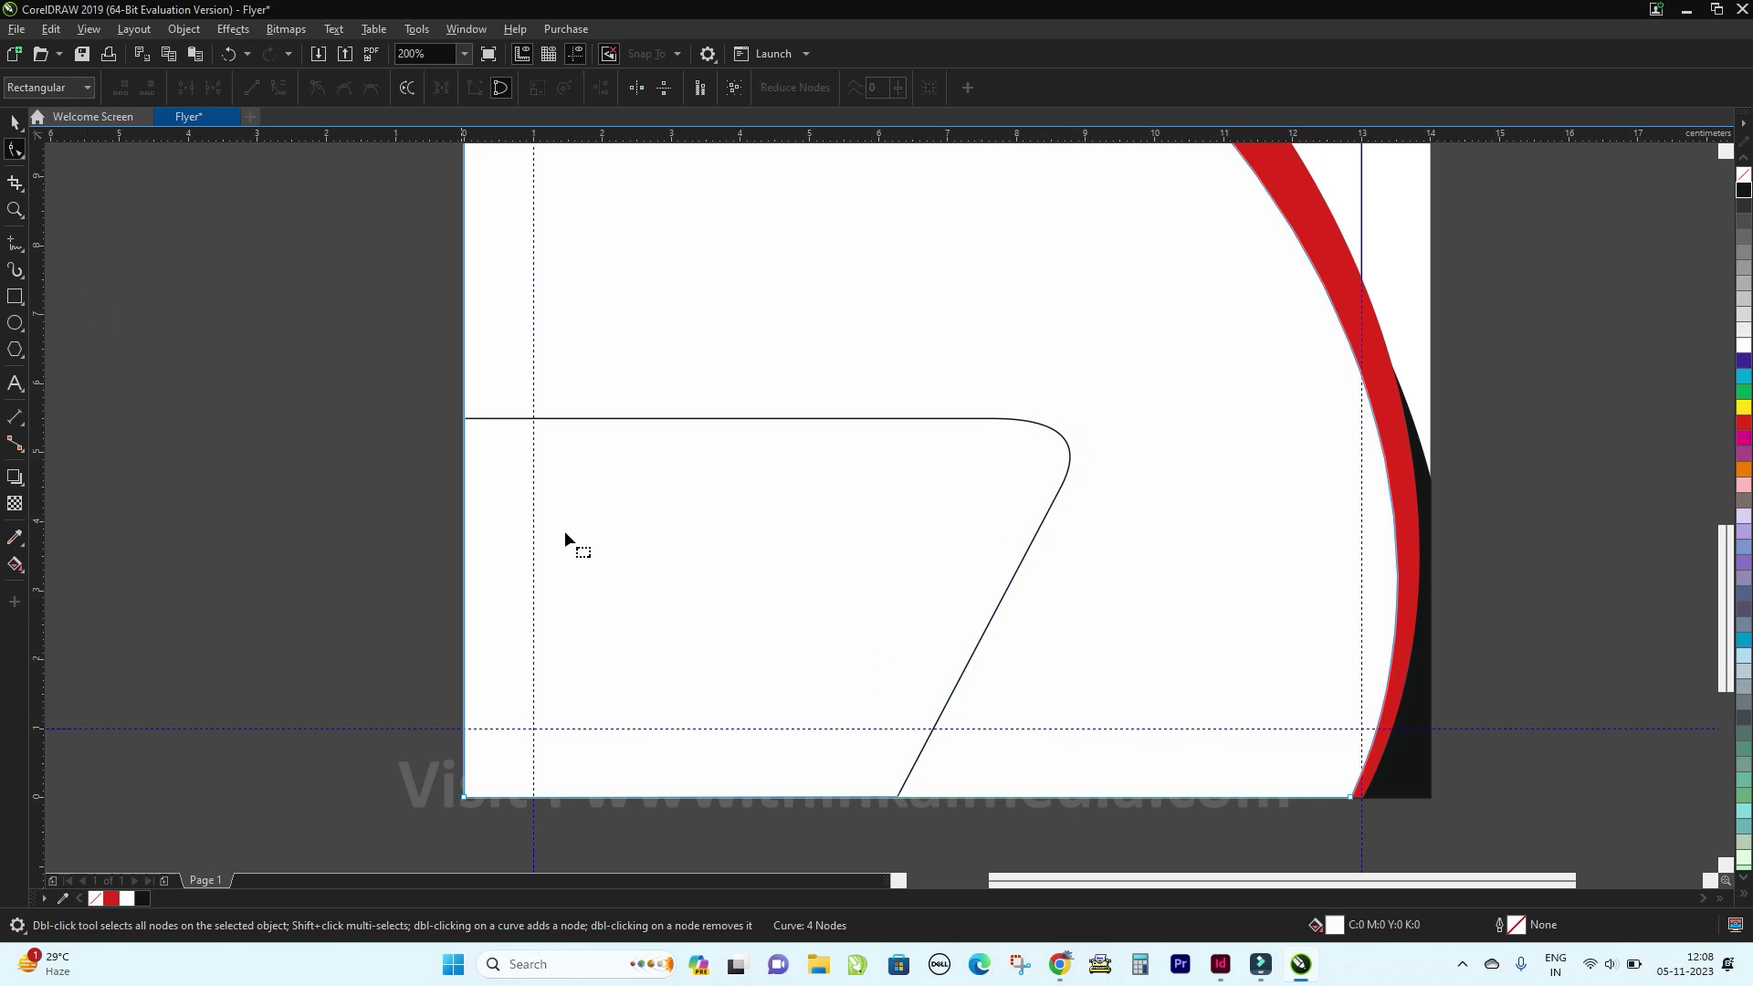
scroll(688, 561, "down", 2)
- Fill the slanted corner shape with red and remove its outline
left_click(15, 122)
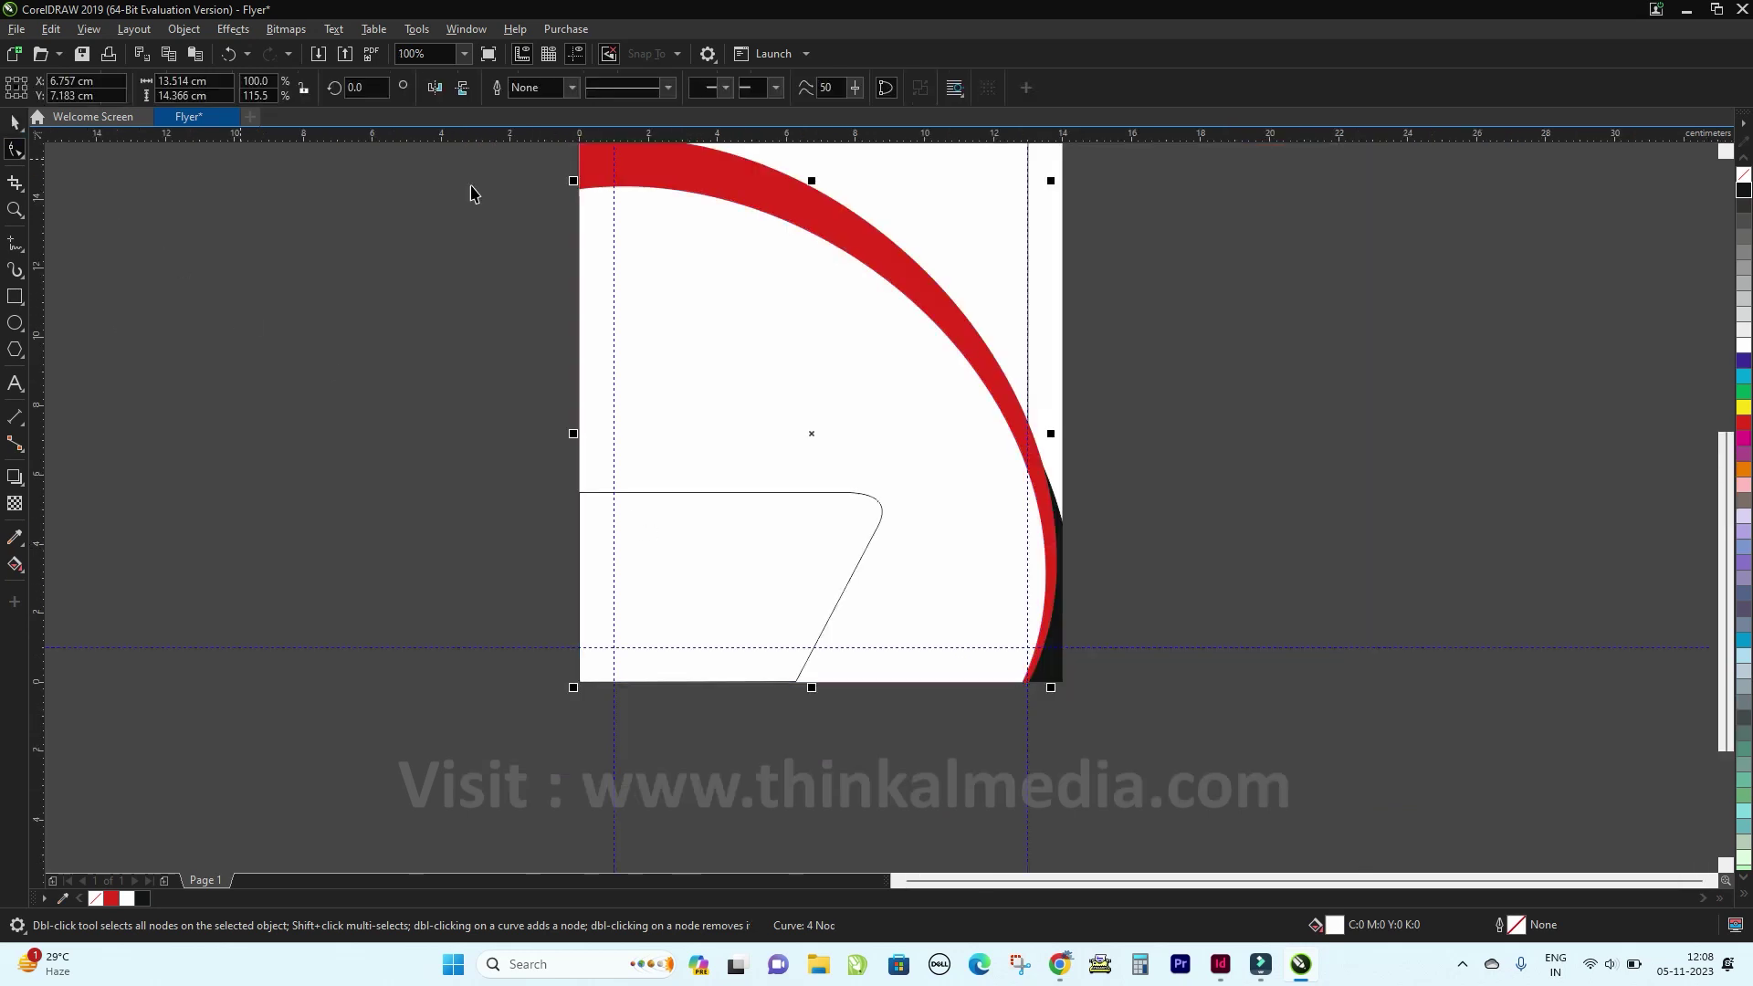
left_click(720, 492)
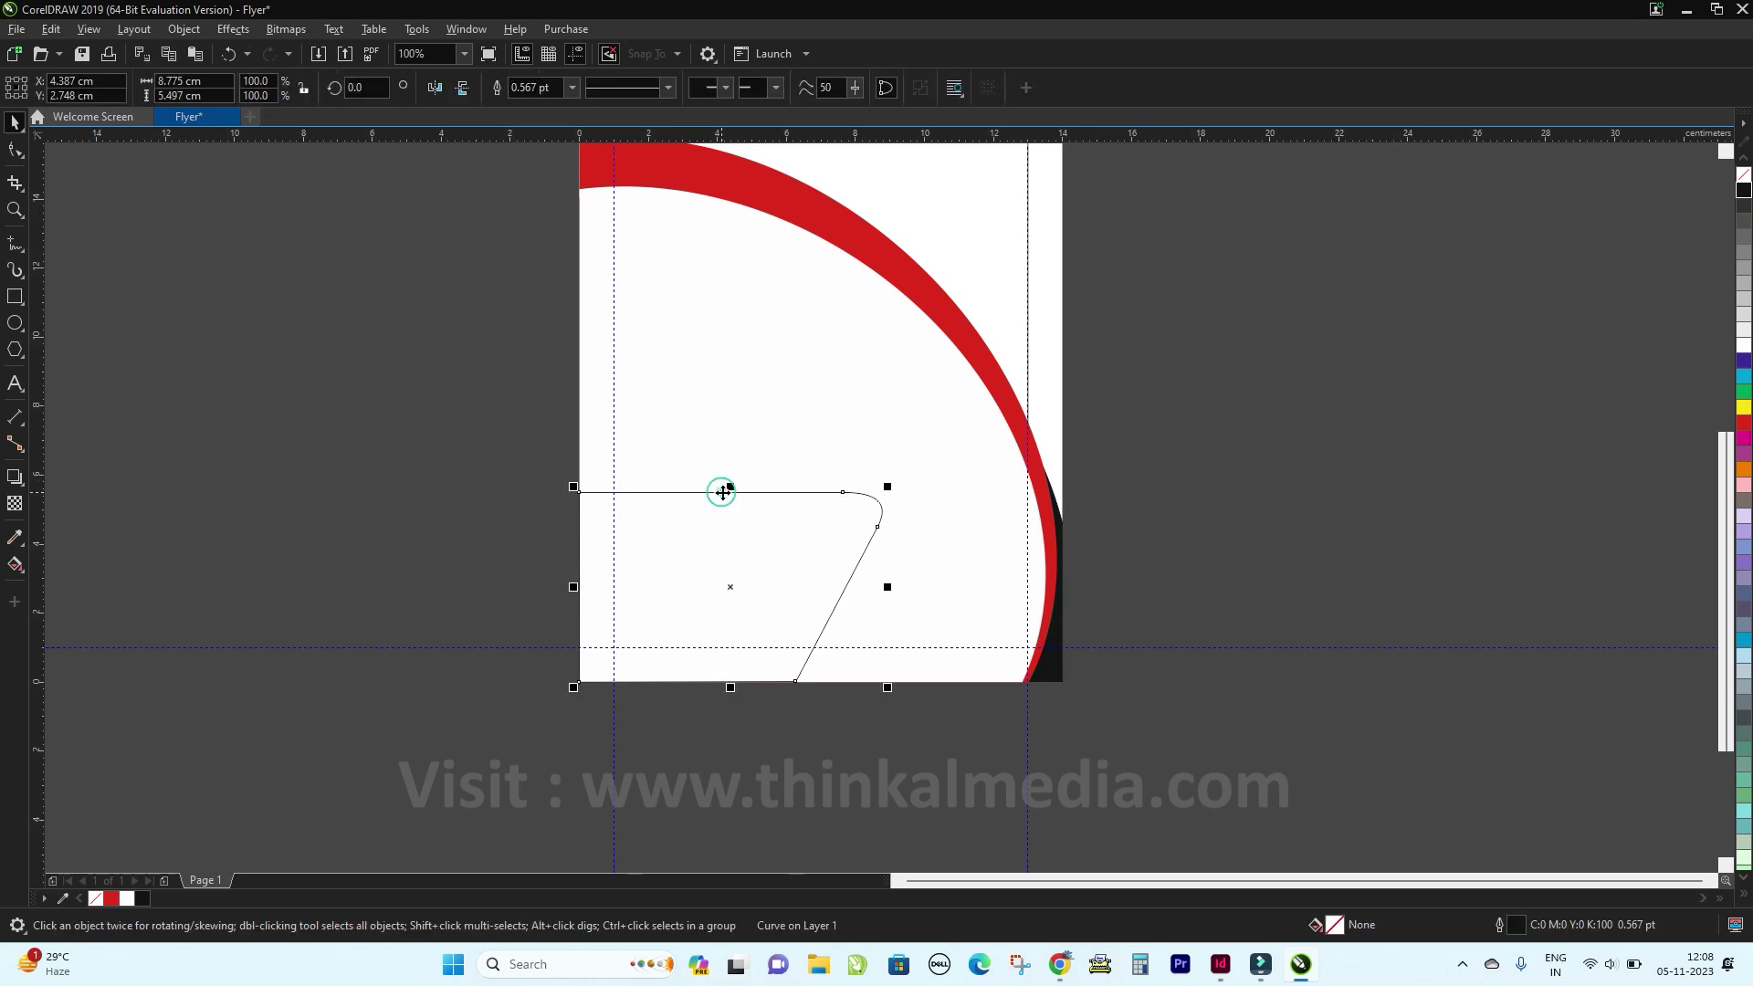
left_click(1744, 424)
right_click(1743, 175)
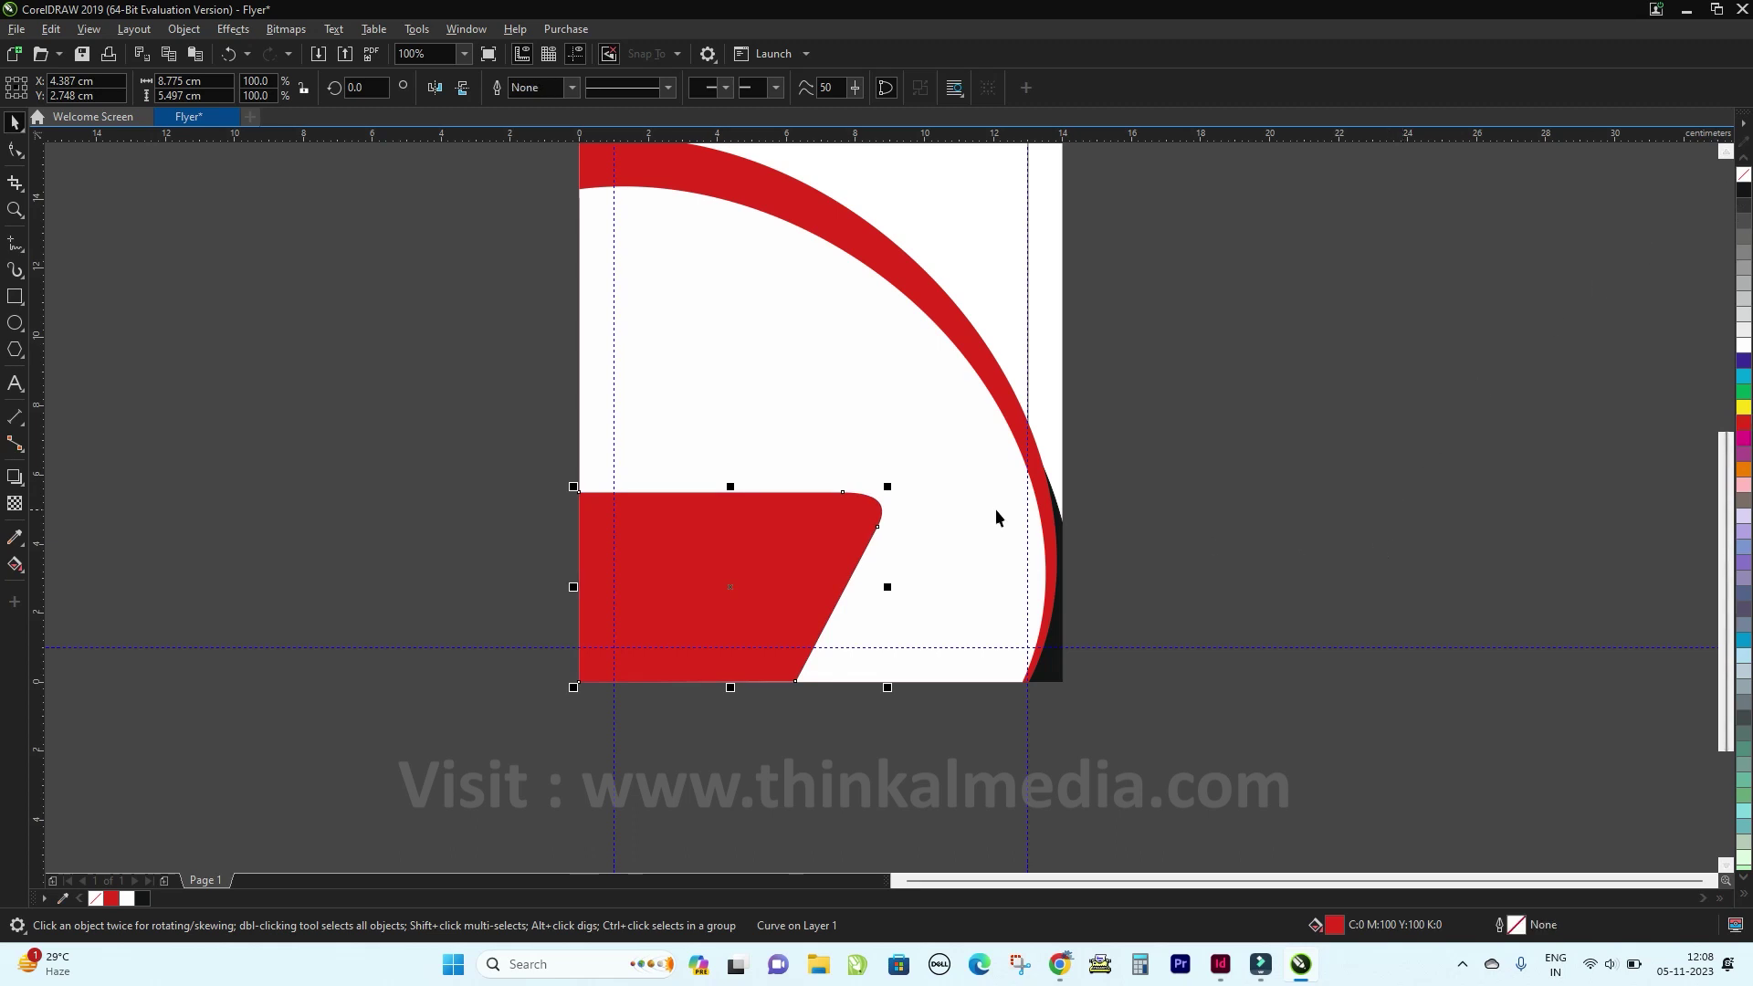
- Copy the red shape and paste a duplicate
right_click(802, 542)
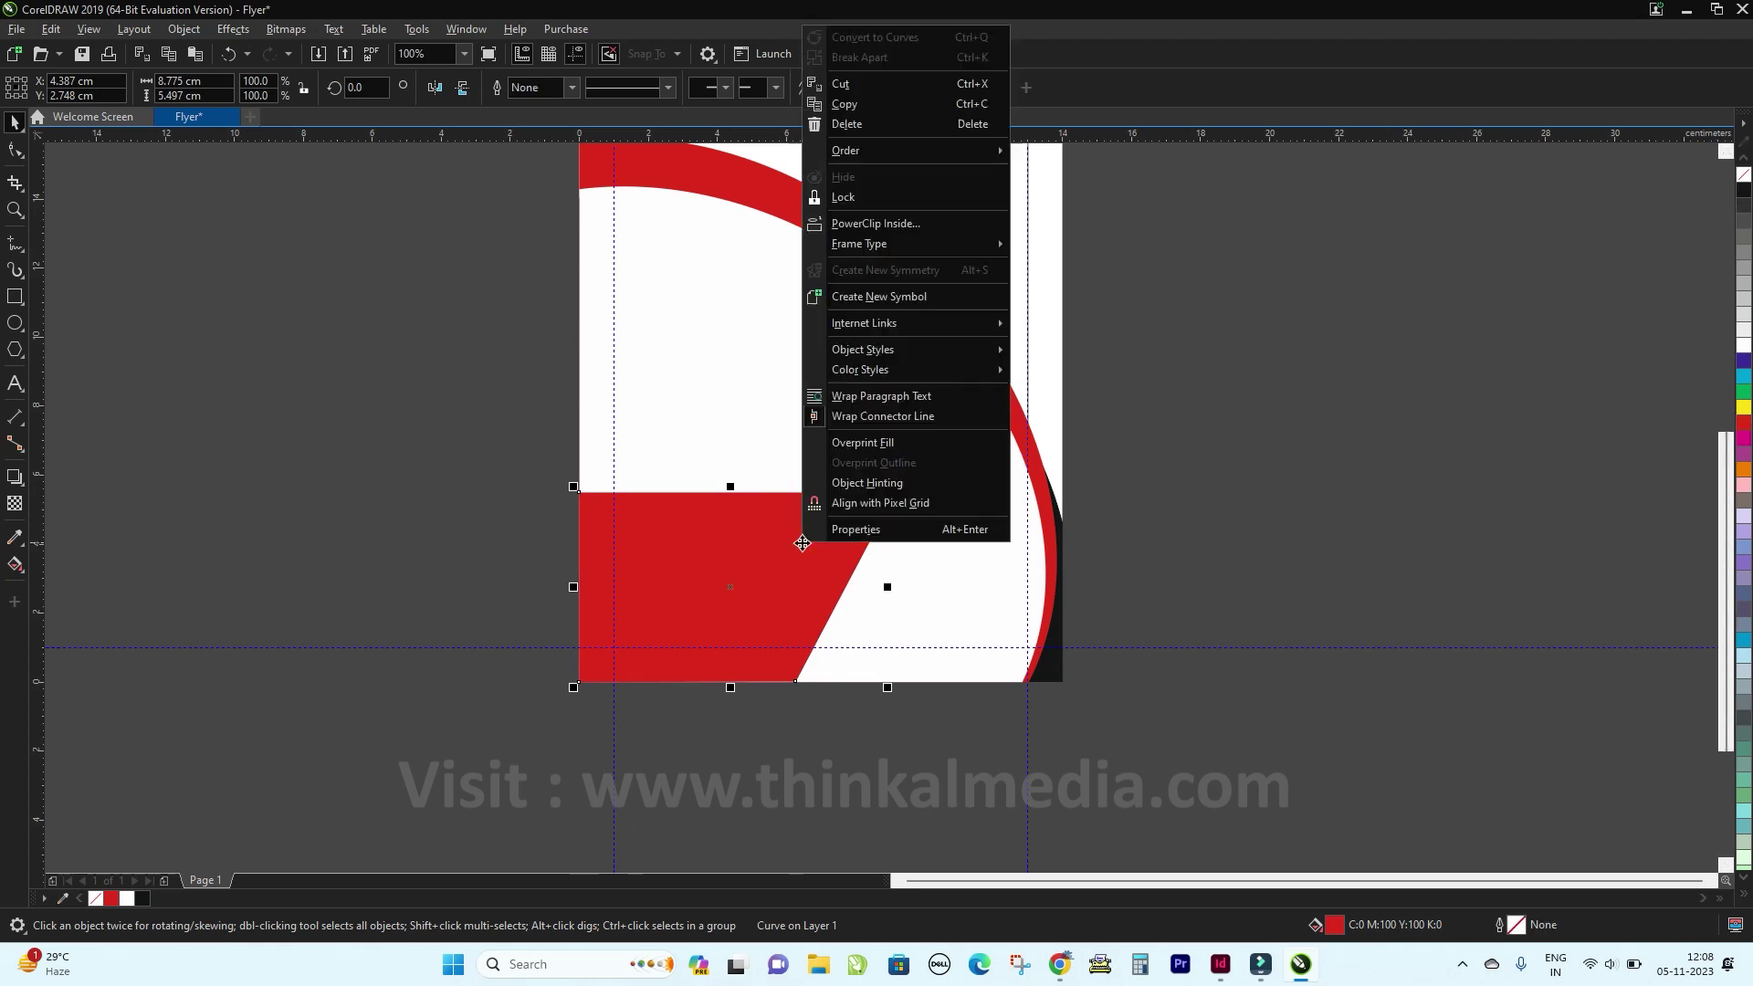
left_click(871, 109)
right_click(1121, 426)
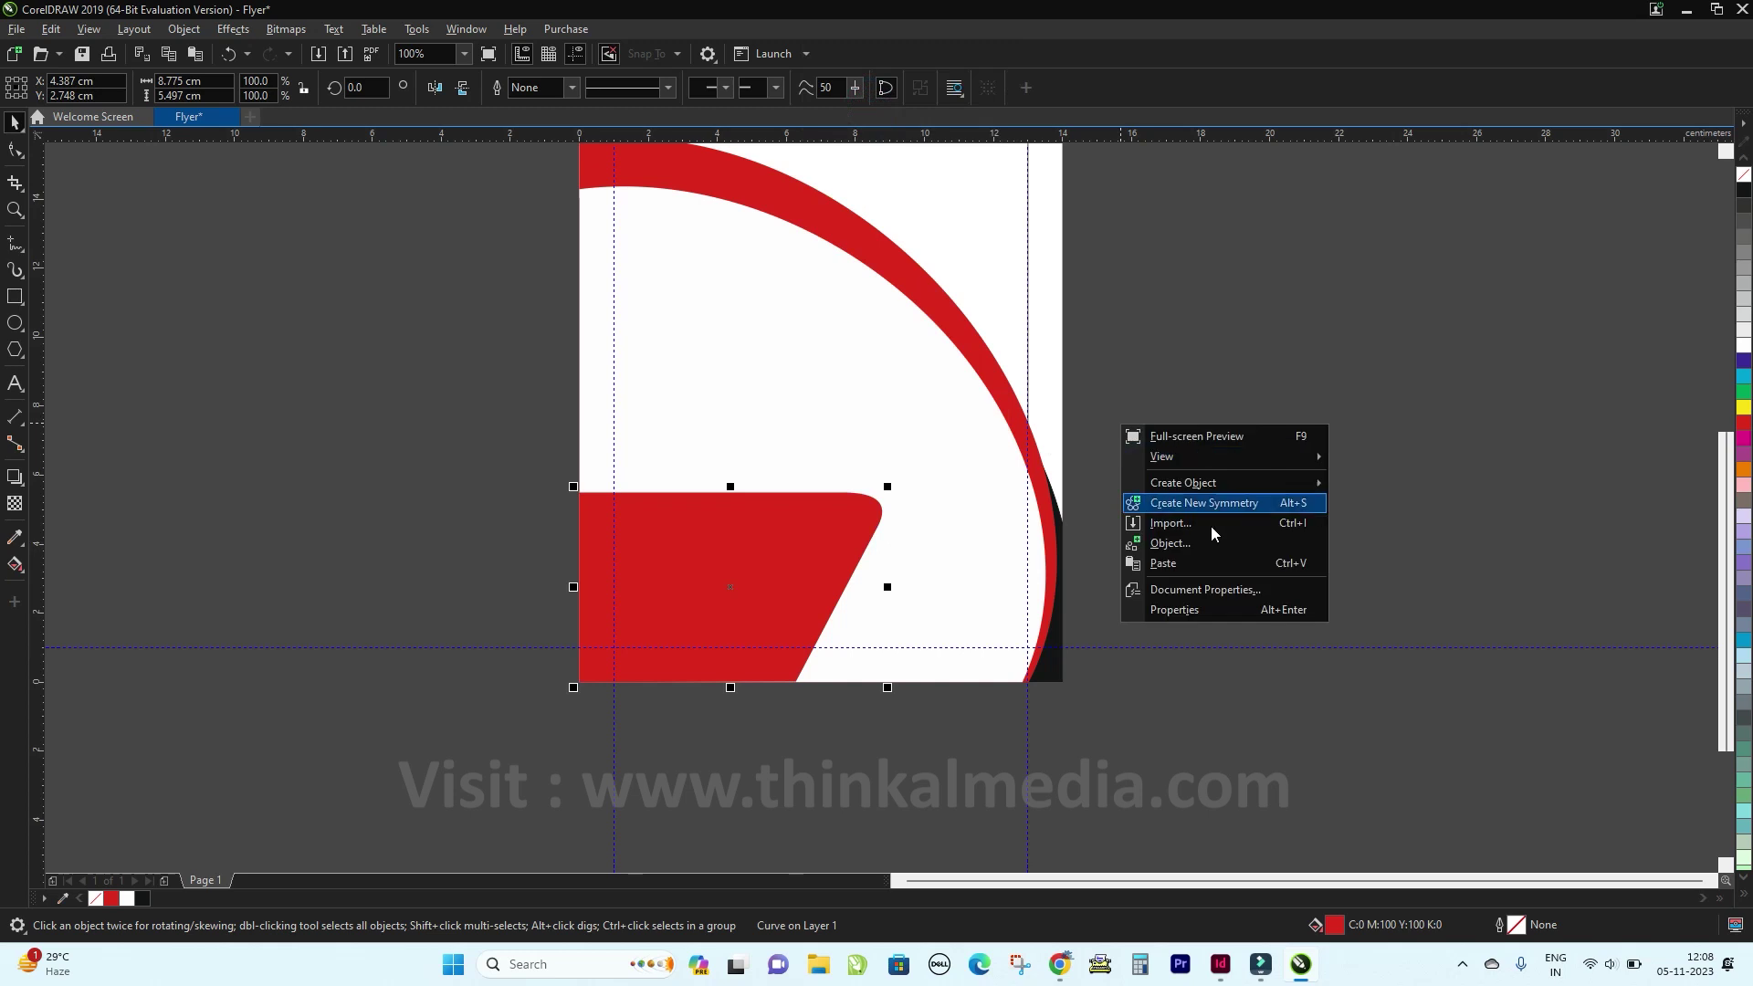
left_click(1185, 560)
left_click(731, 617)
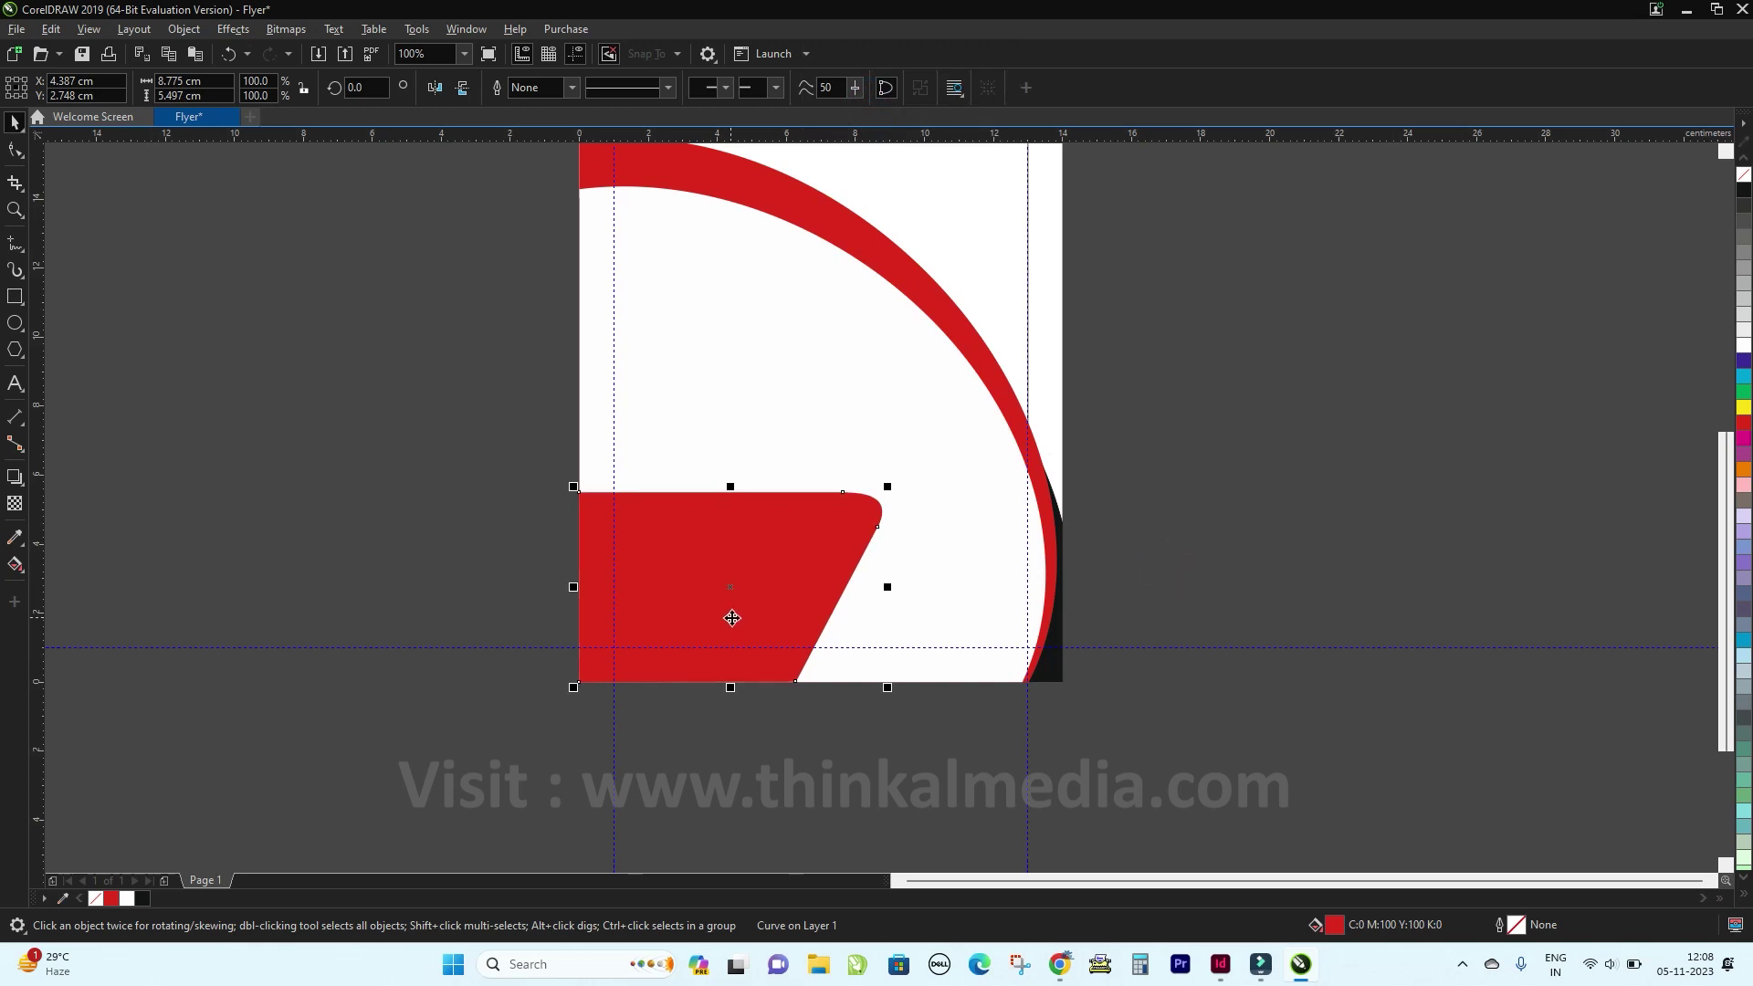
- Move the copy to the bottom-right, shorten it to 4.367 cm, and fill it yellow
left_click_drag(776, 631, 881, 734)
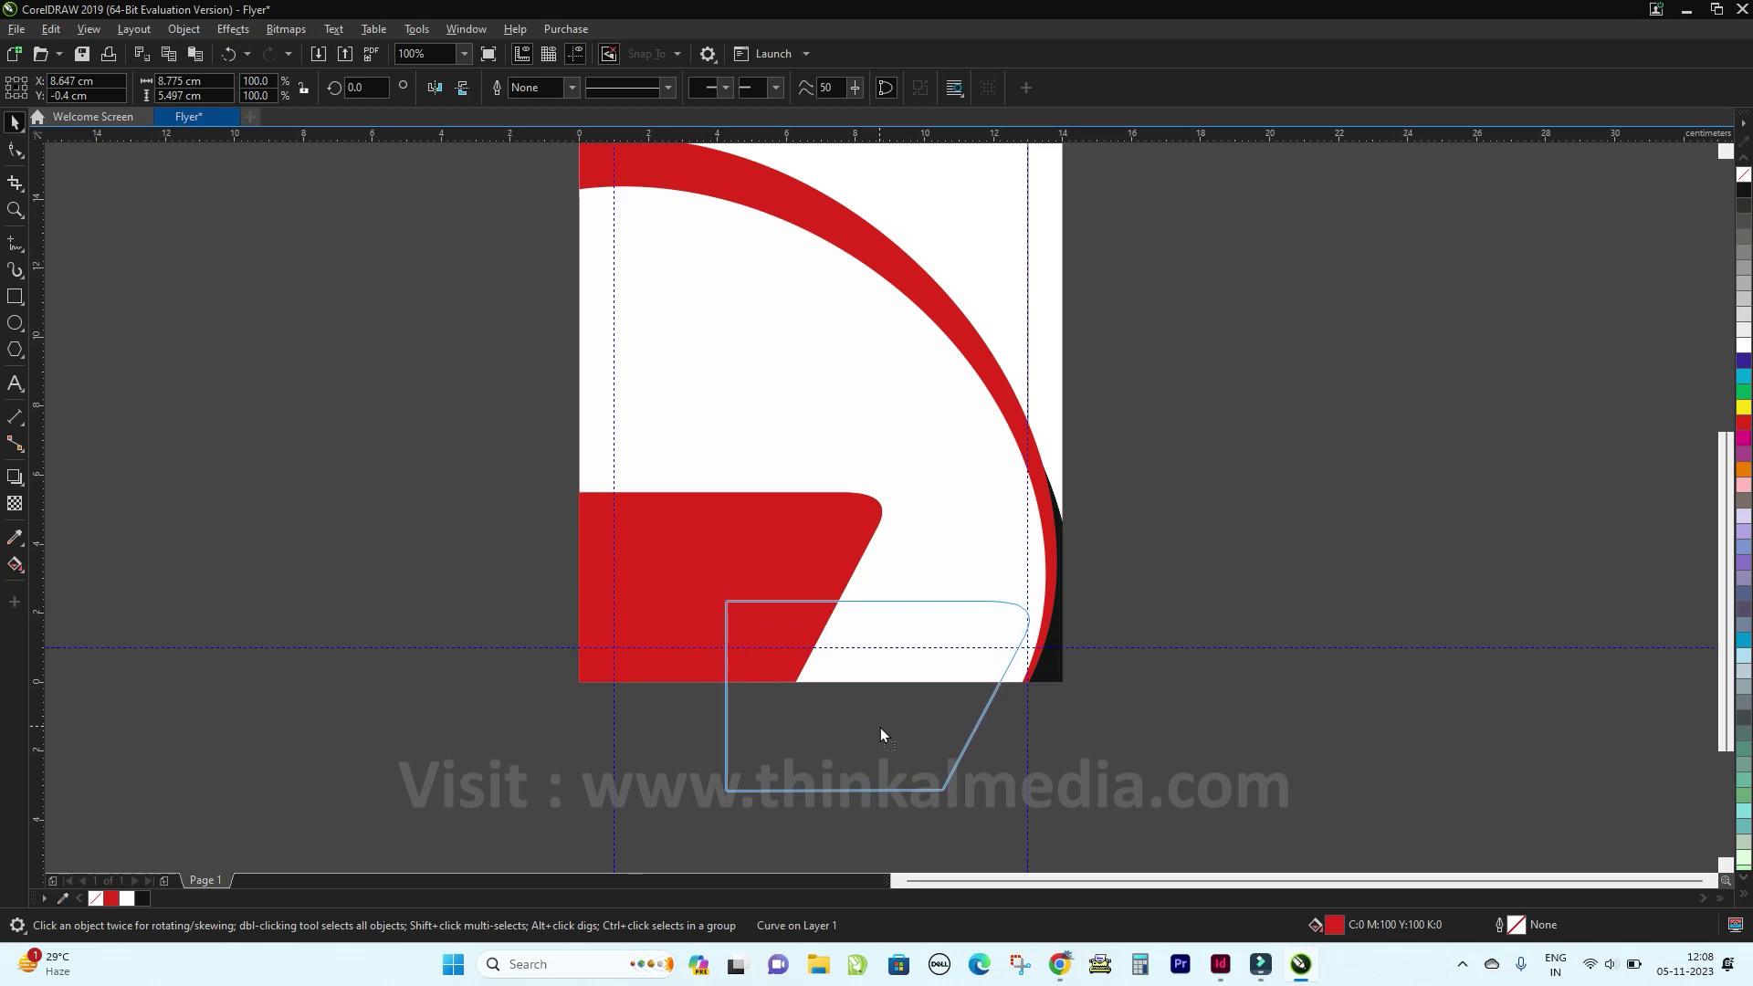
left_click_drag(881, 727, 878, 726)
mouse_move(873, 794)
left_mouse_down()
mouse_move(874, 755)
mouse_move(915, 700)
left_mouse_up()
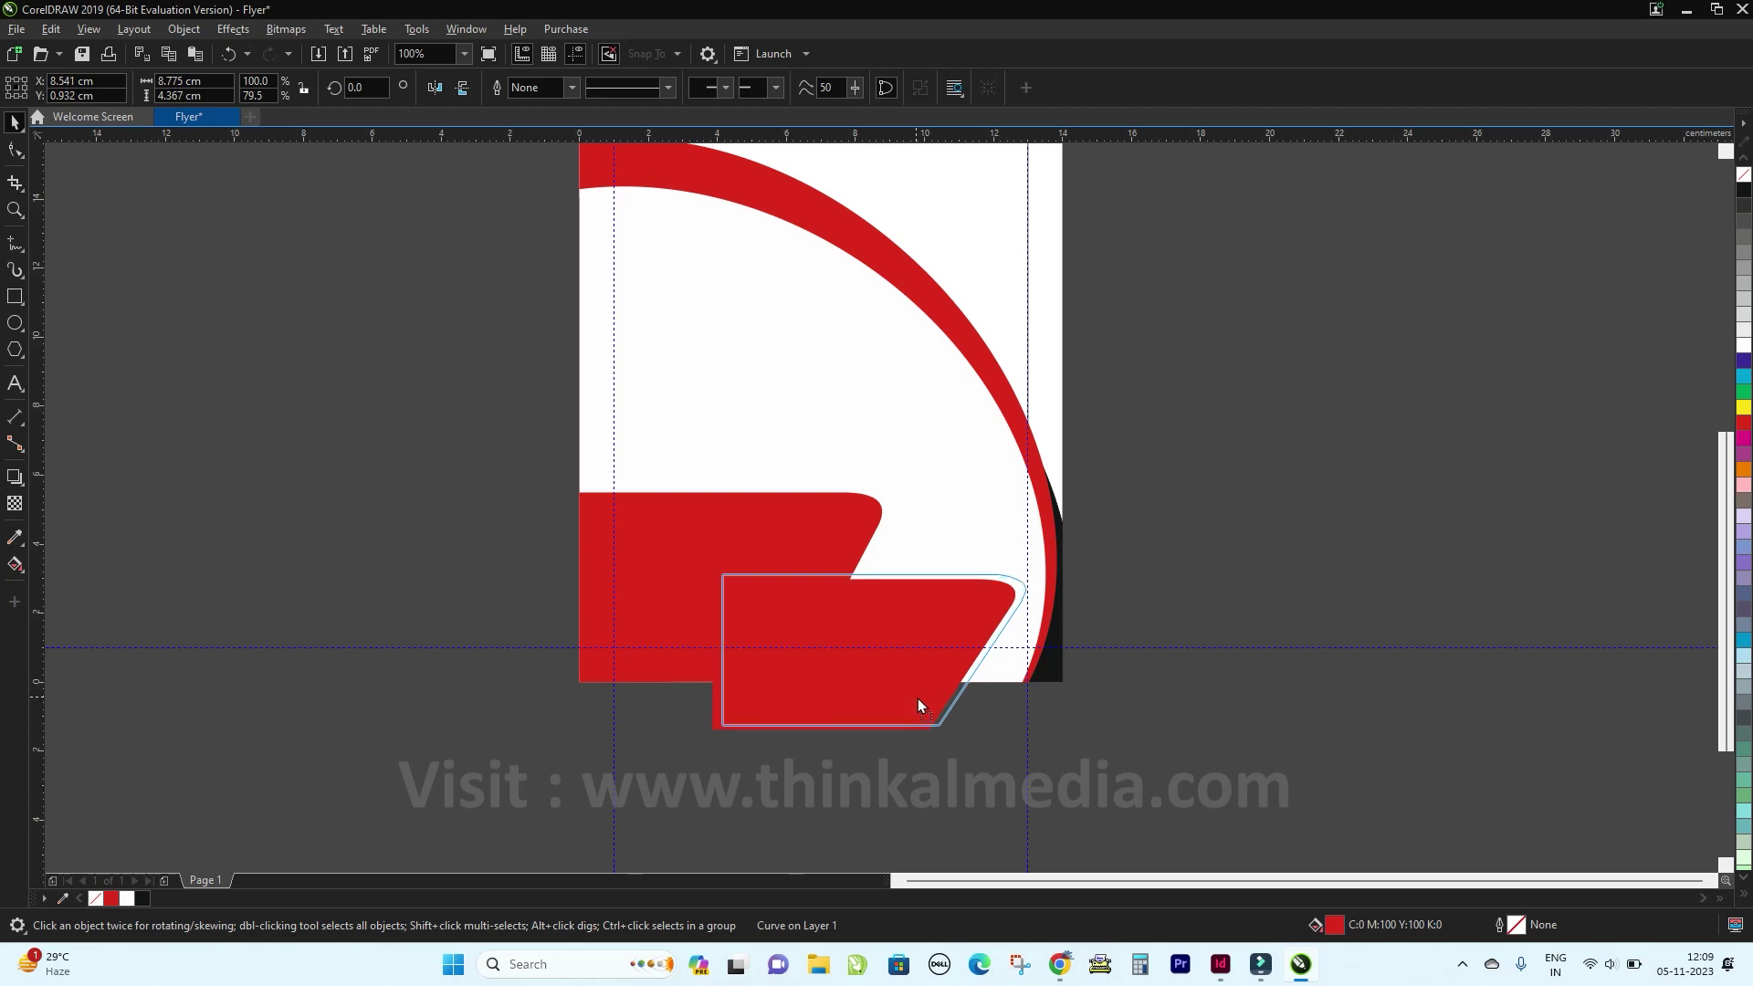
left_click_drag(914, 700, 916, 700)
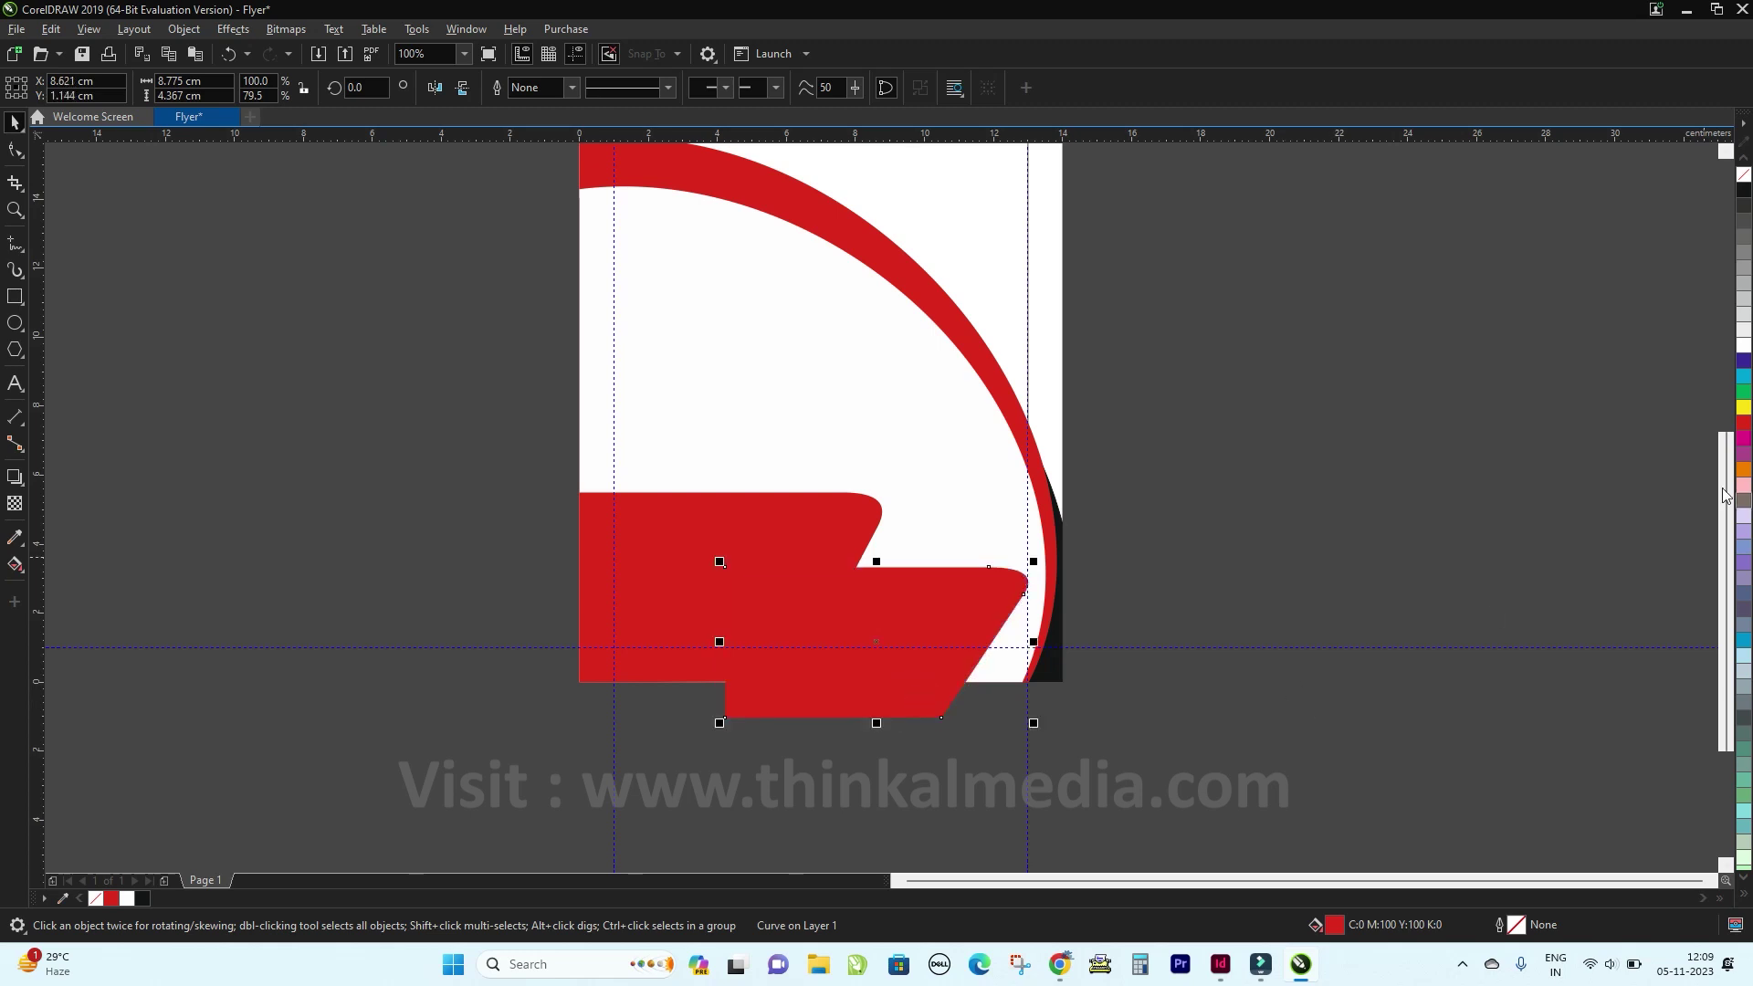
left_click(1743, 893)
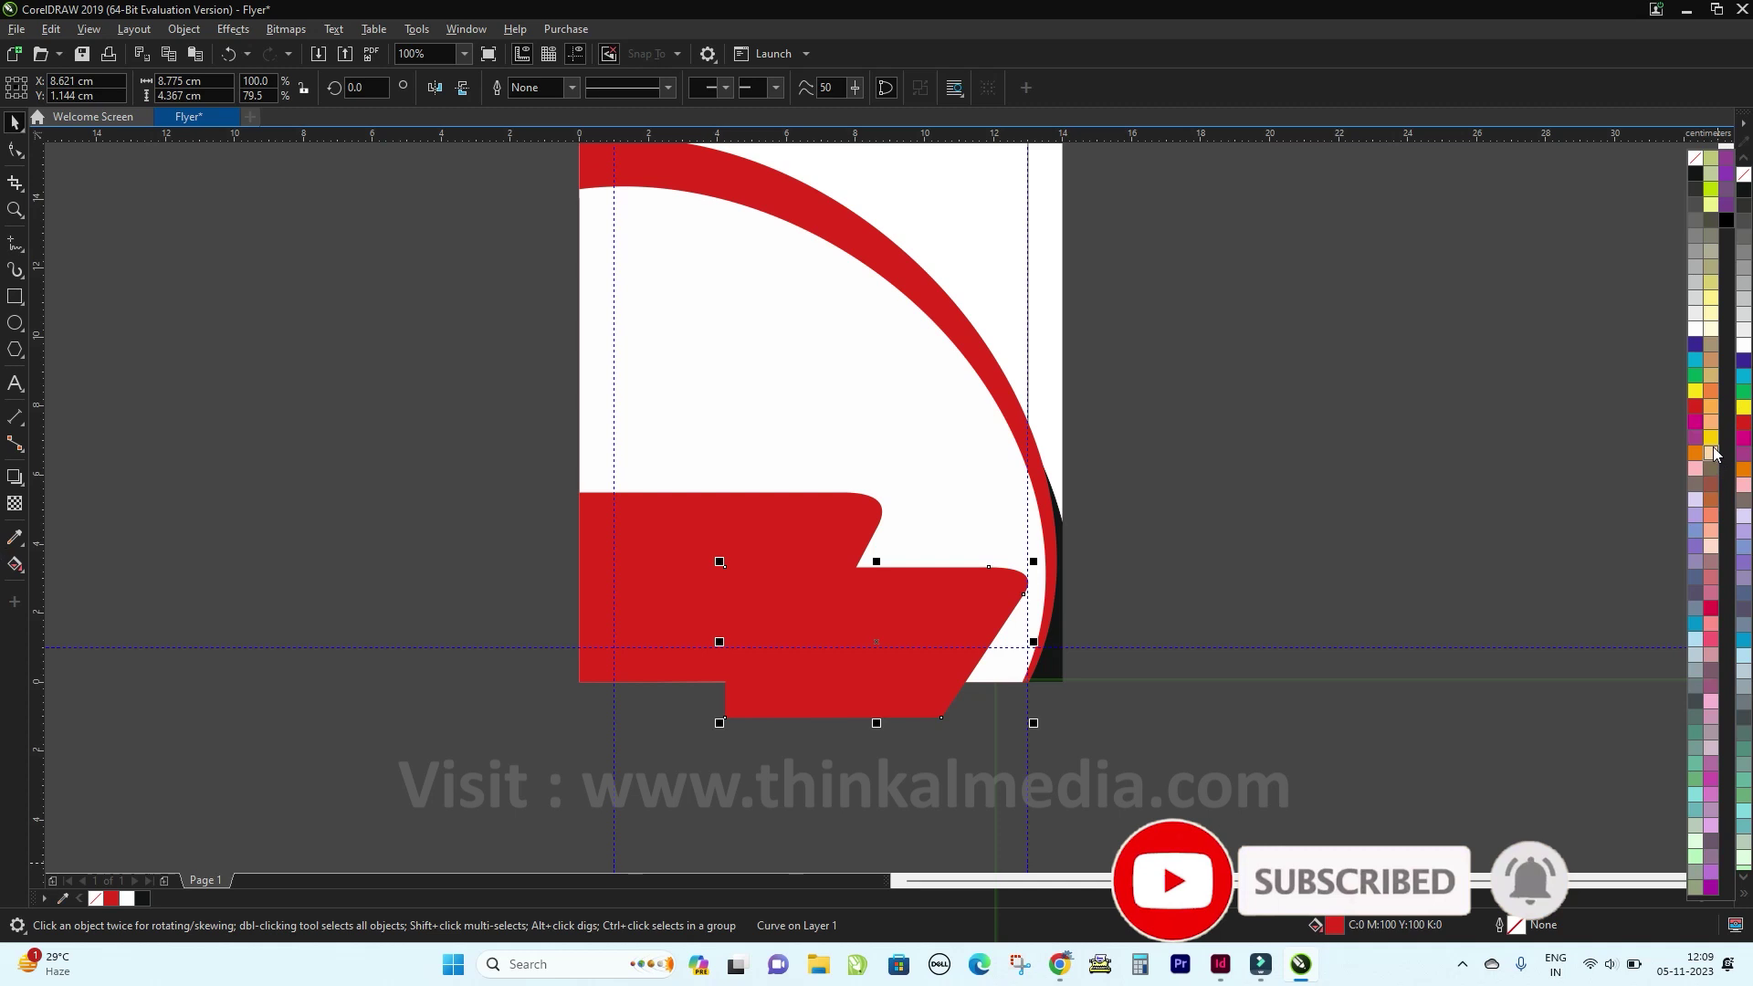
left_click(1712, 438)
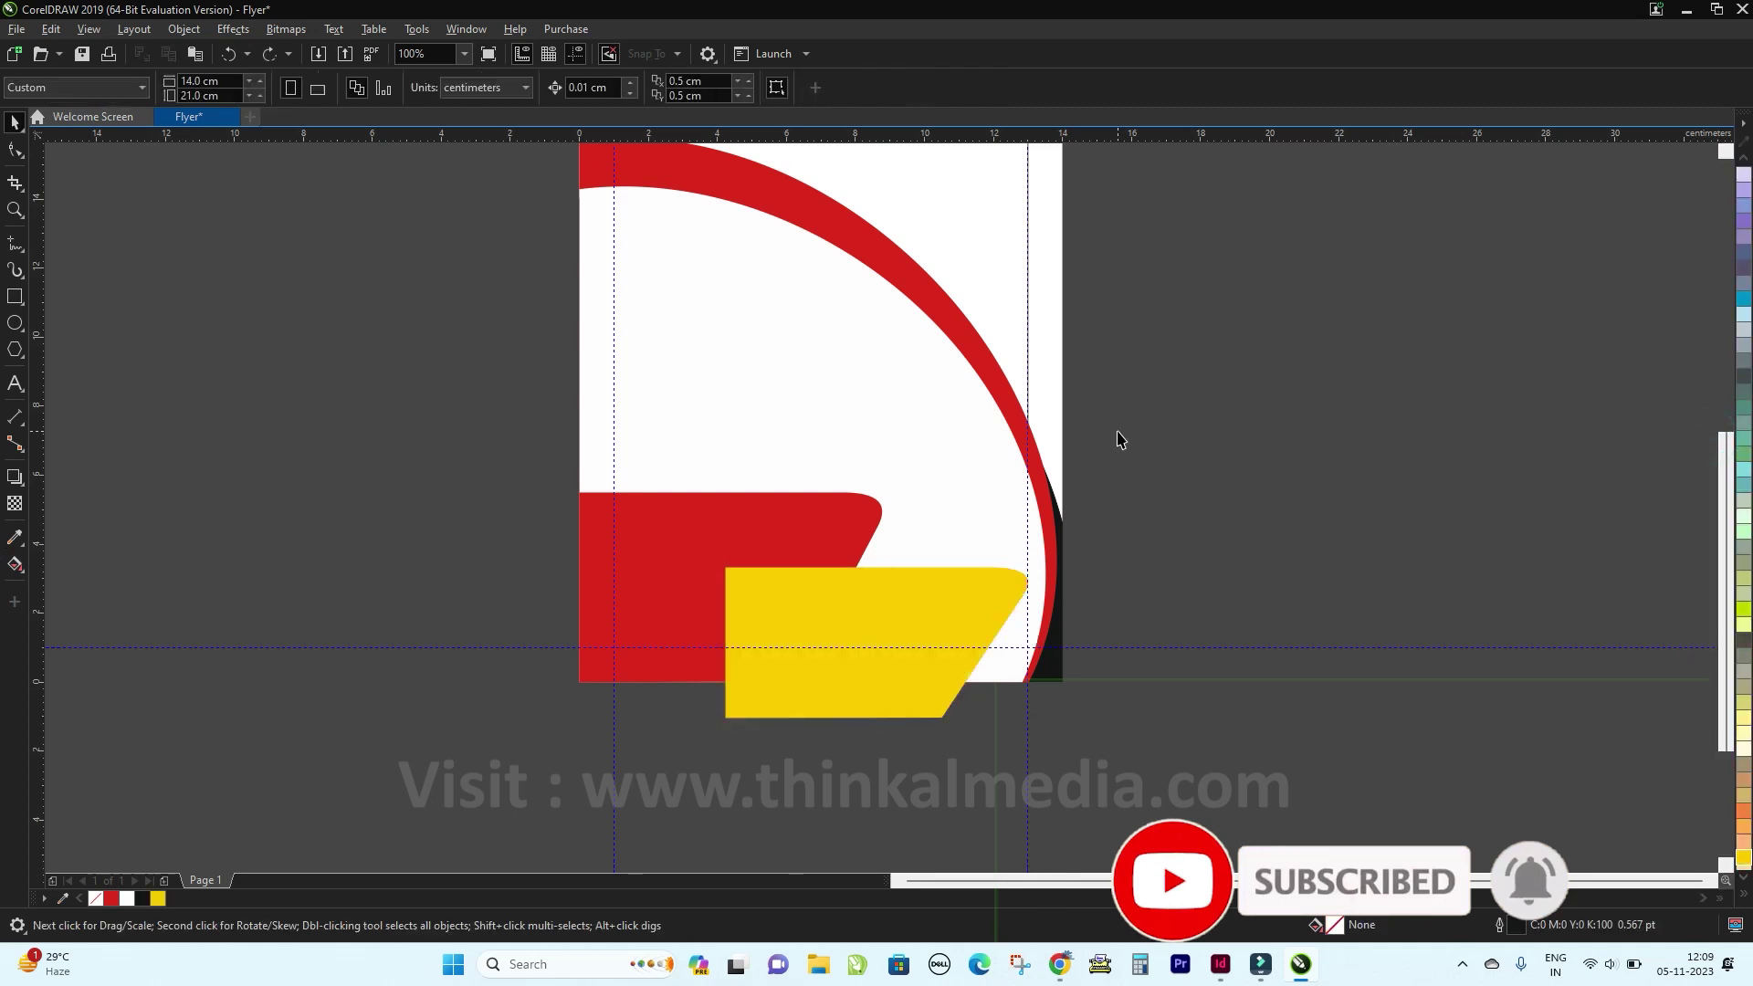
- Bring the red shape in front of the yellow copy
left_click(801, 527)
right_click(801, 527)
mouse_move(877, 135)
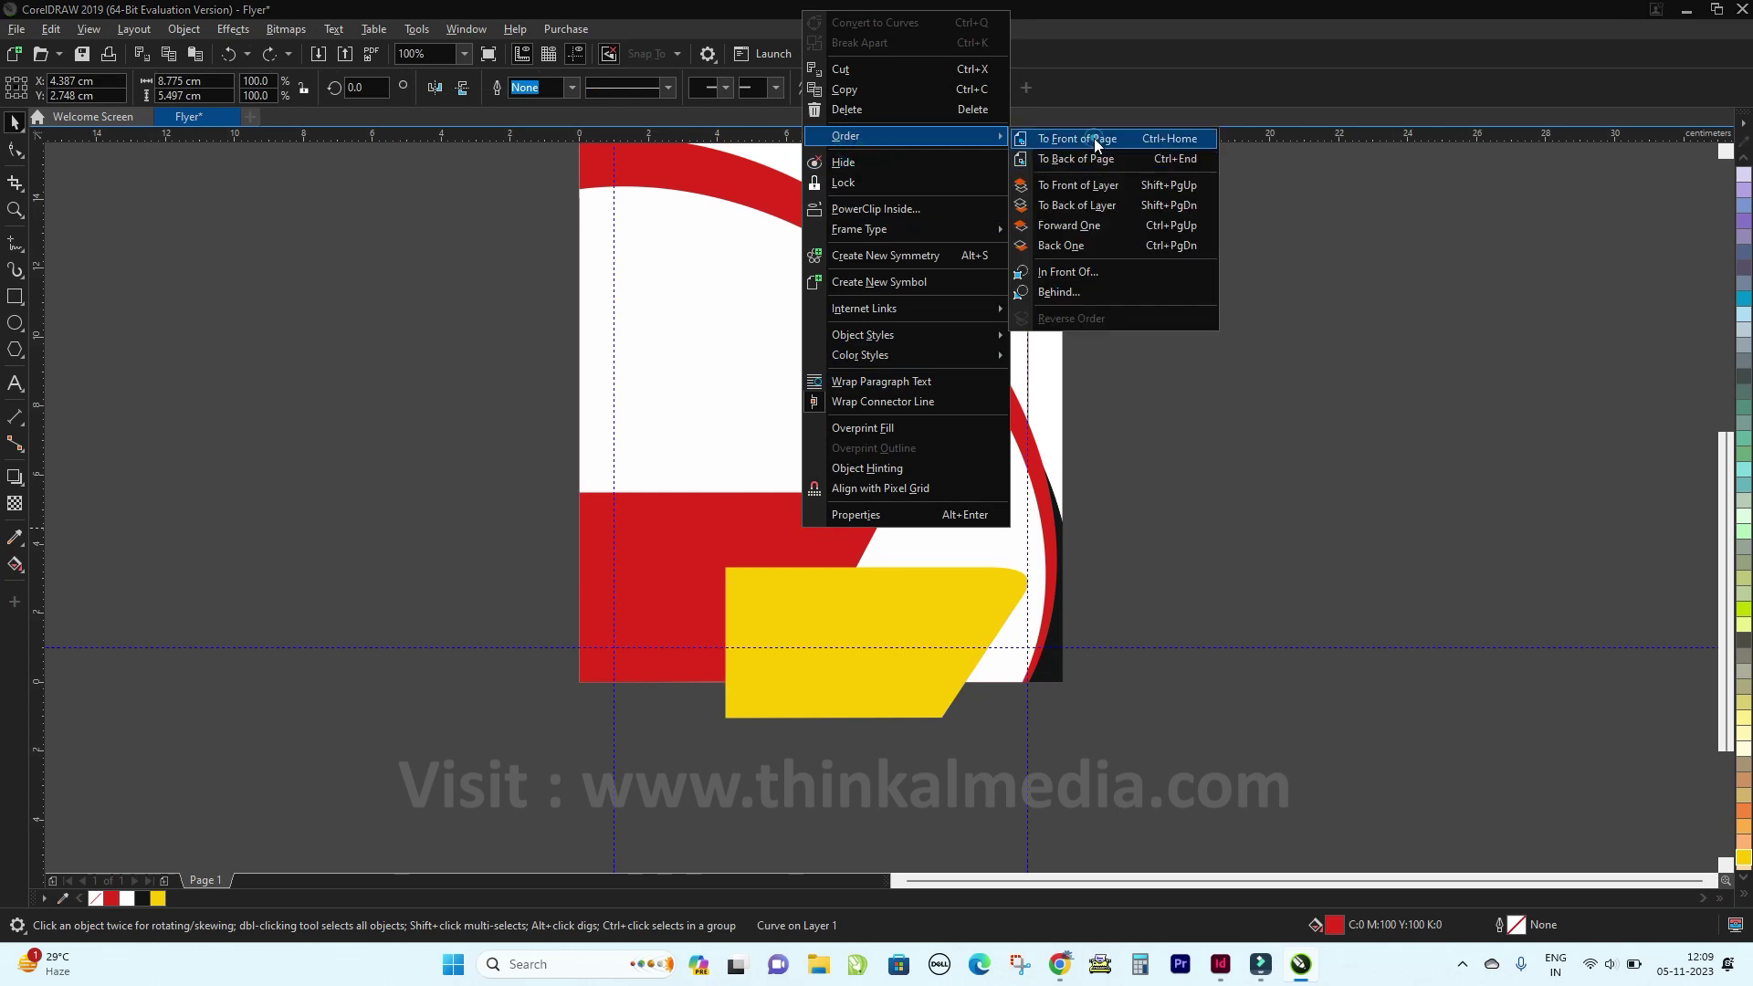
left_click(1094, 139)
left_click(1292, 500)
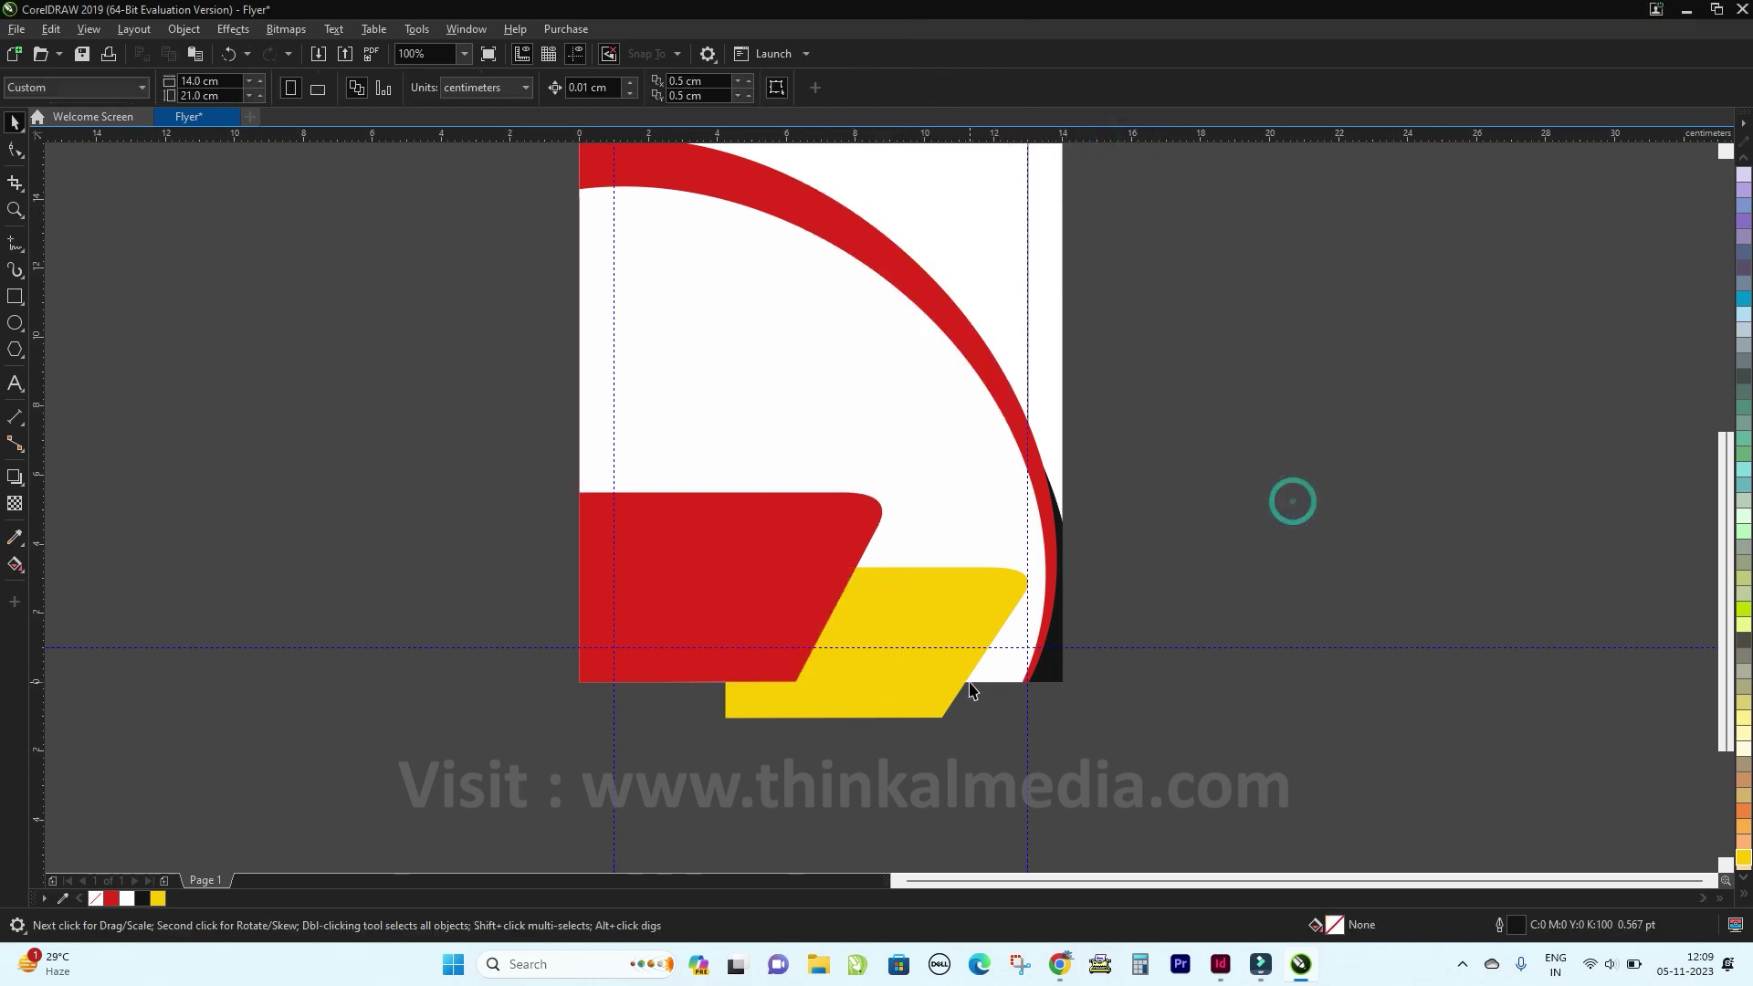
left_click(1064, 395)
left_click(15, 296)
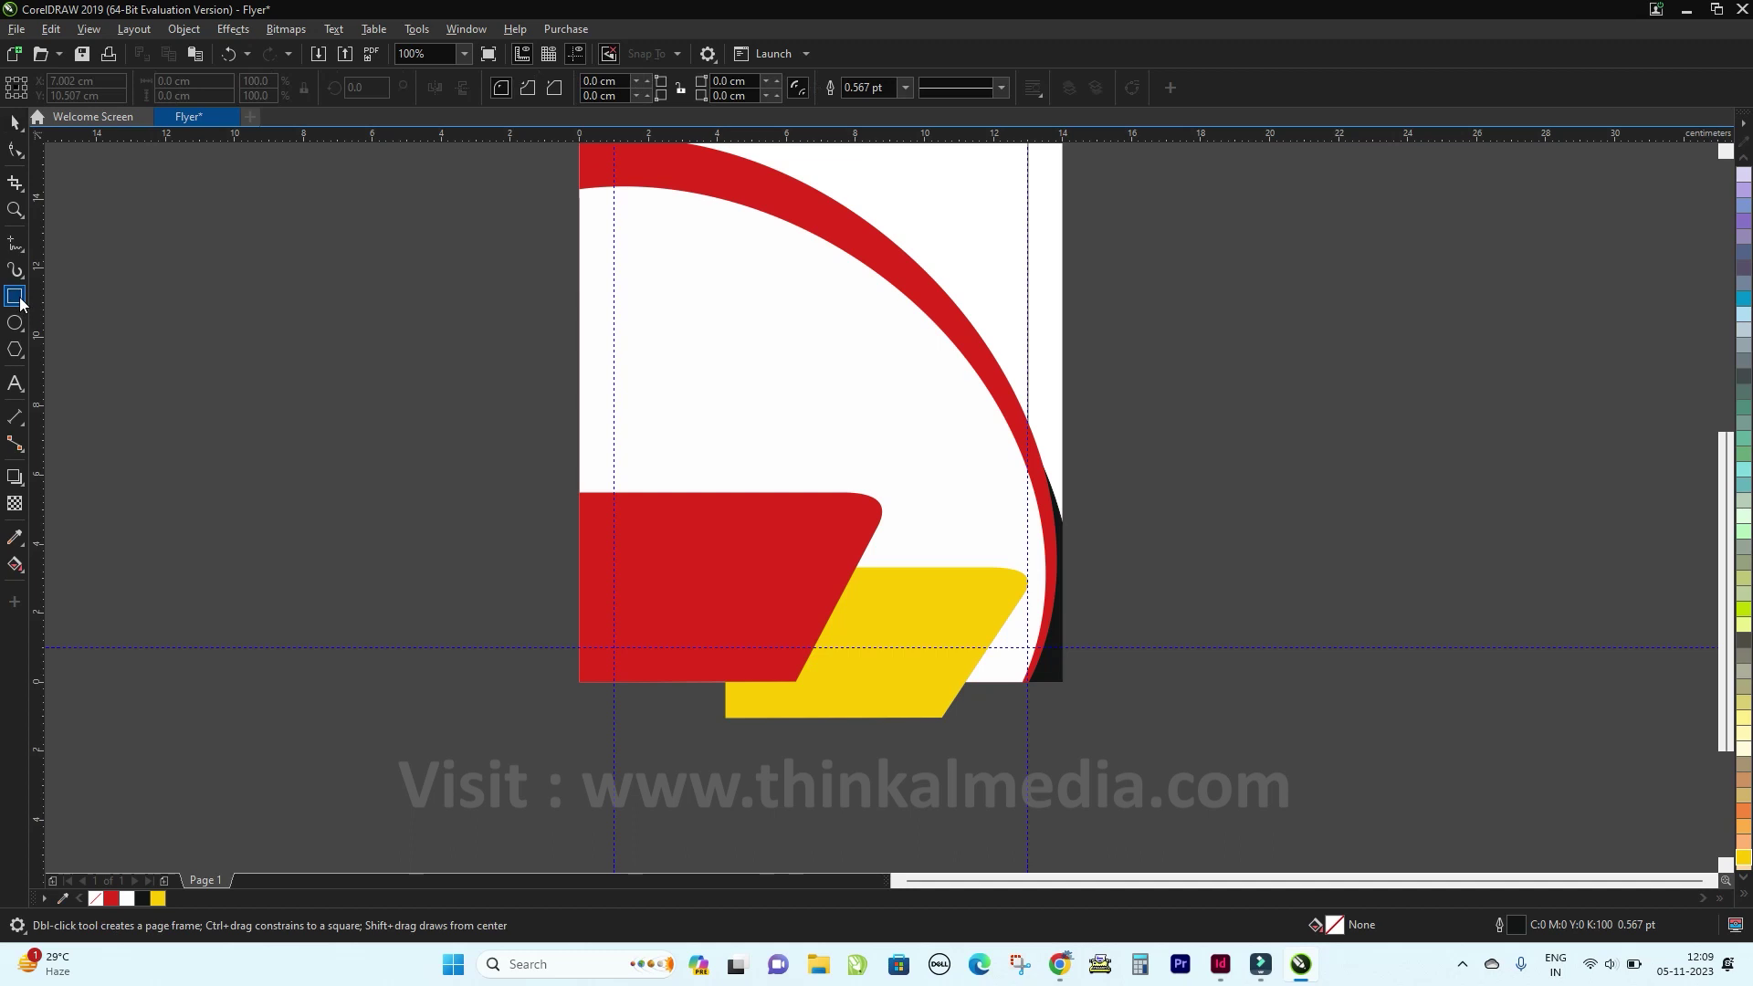
- Draw a helper rectangle over the page's lower part and intersect it with the yellow shape
left_click(22, 304)
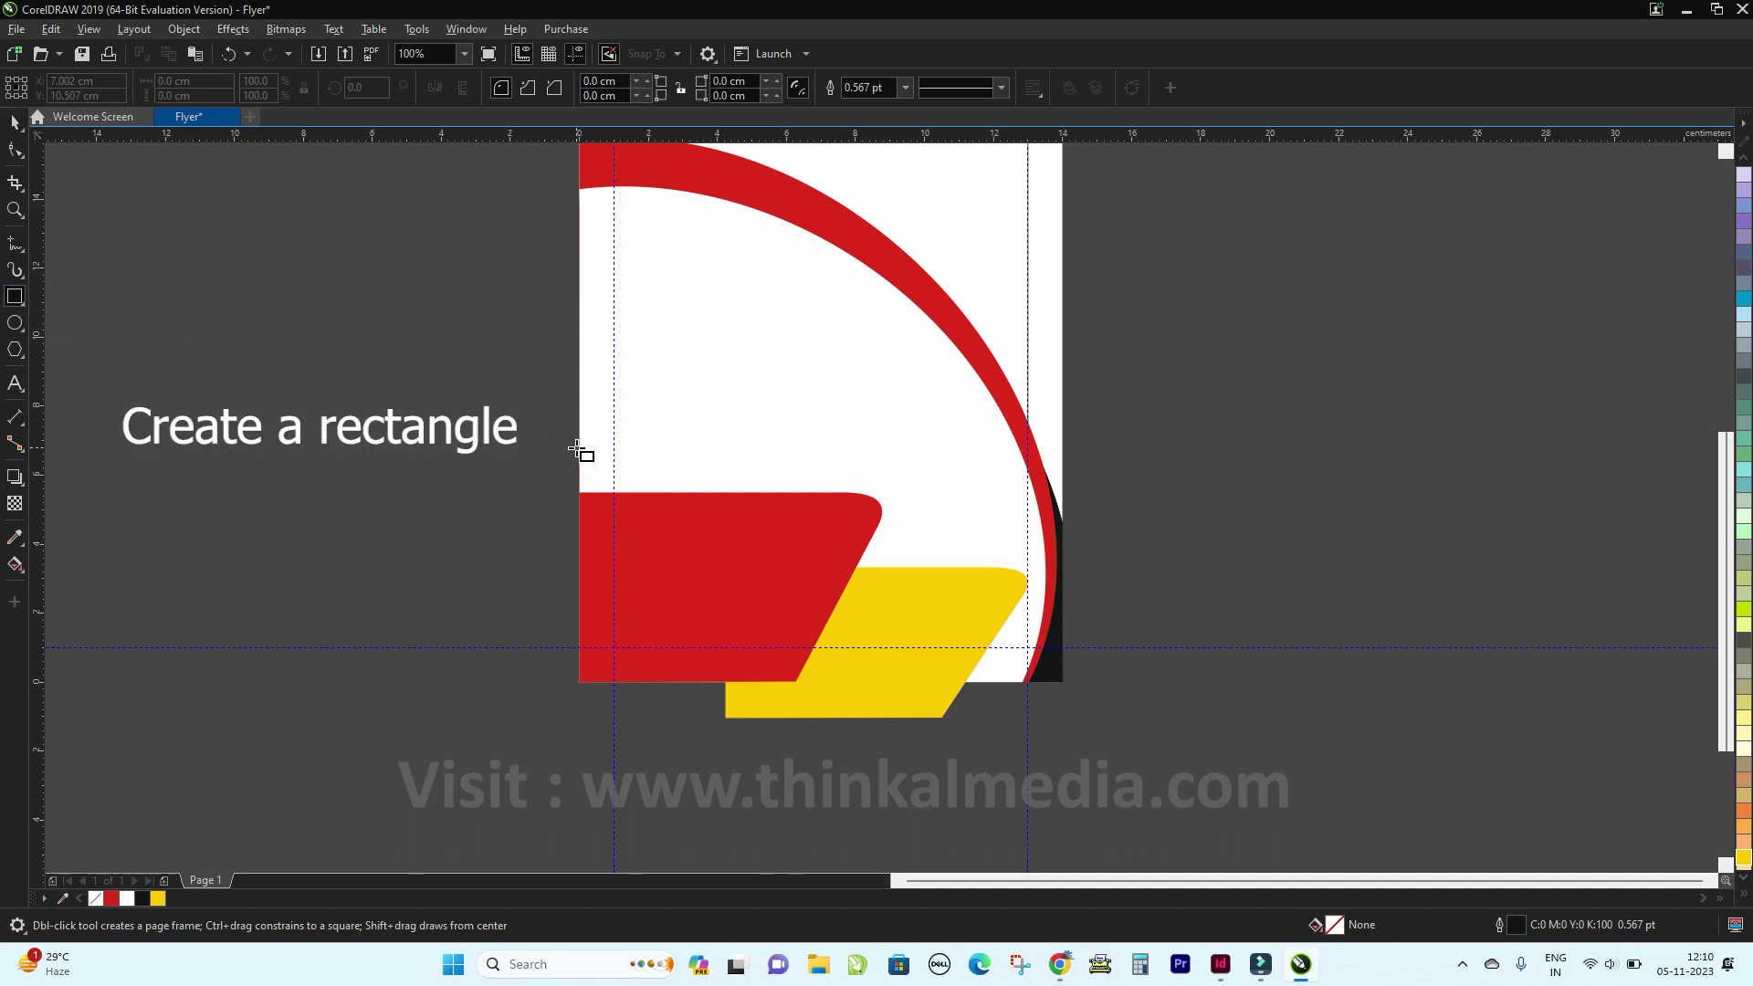
left_click_drag(579, 447, 1029, 681)
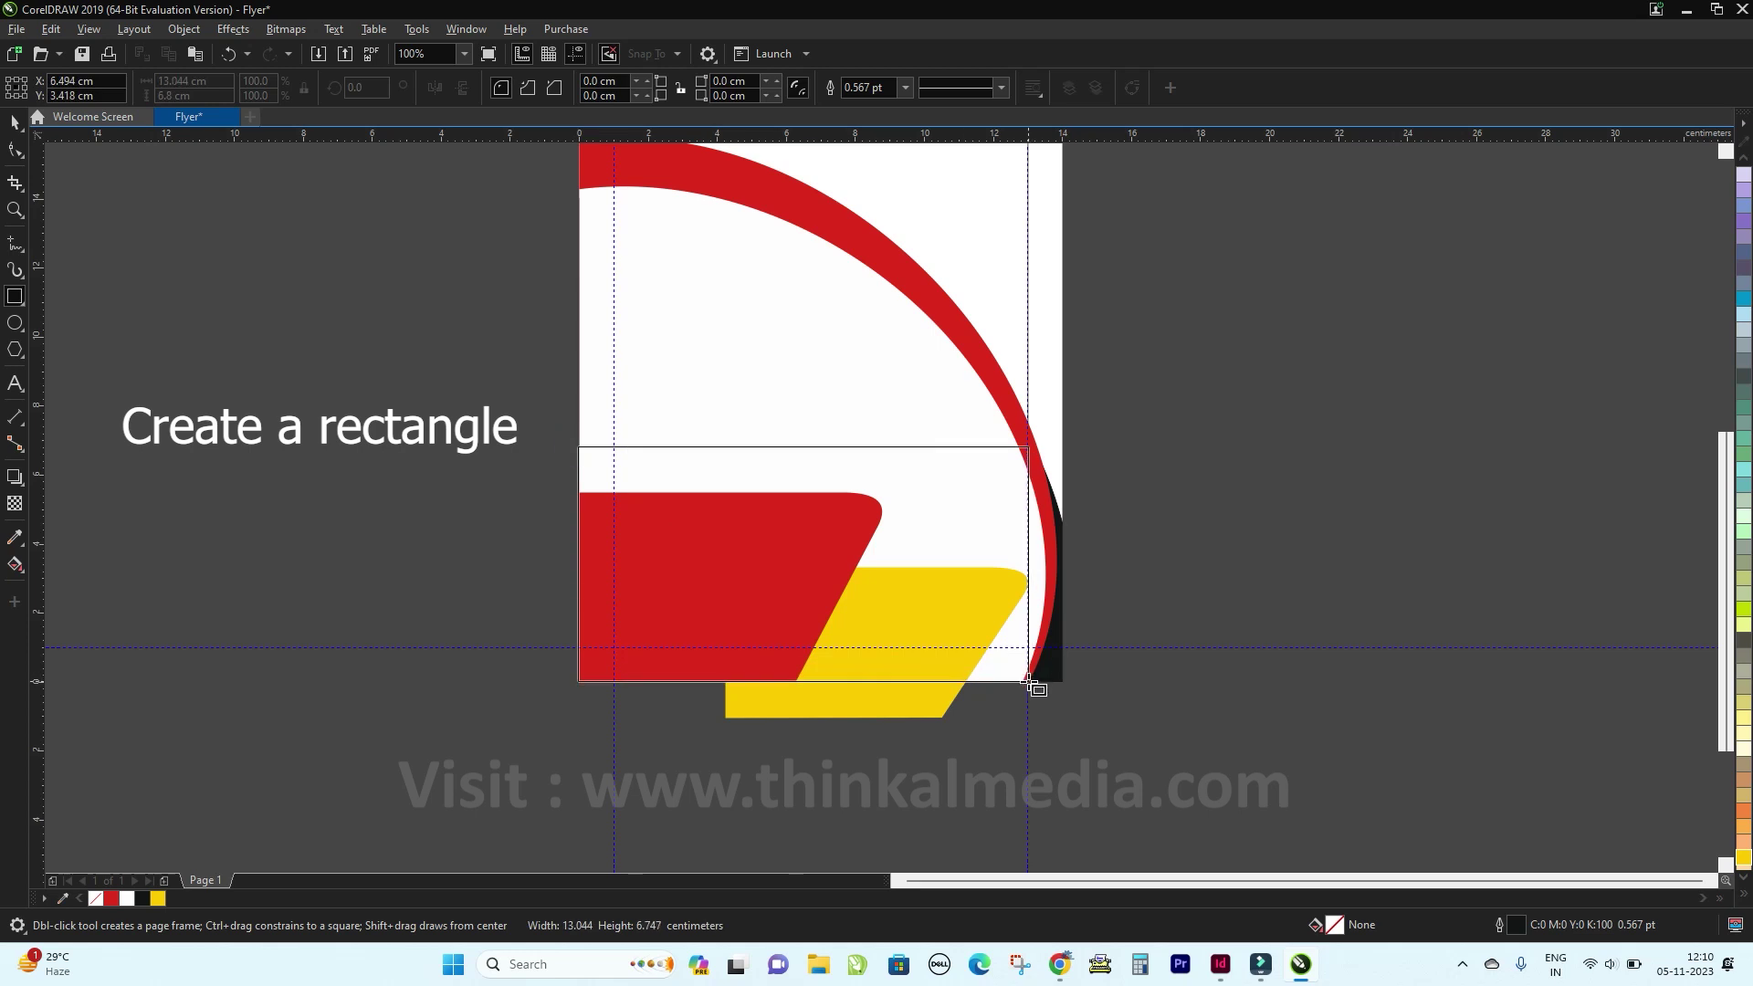
left_click_drag(1029, 682, 1032, 682)
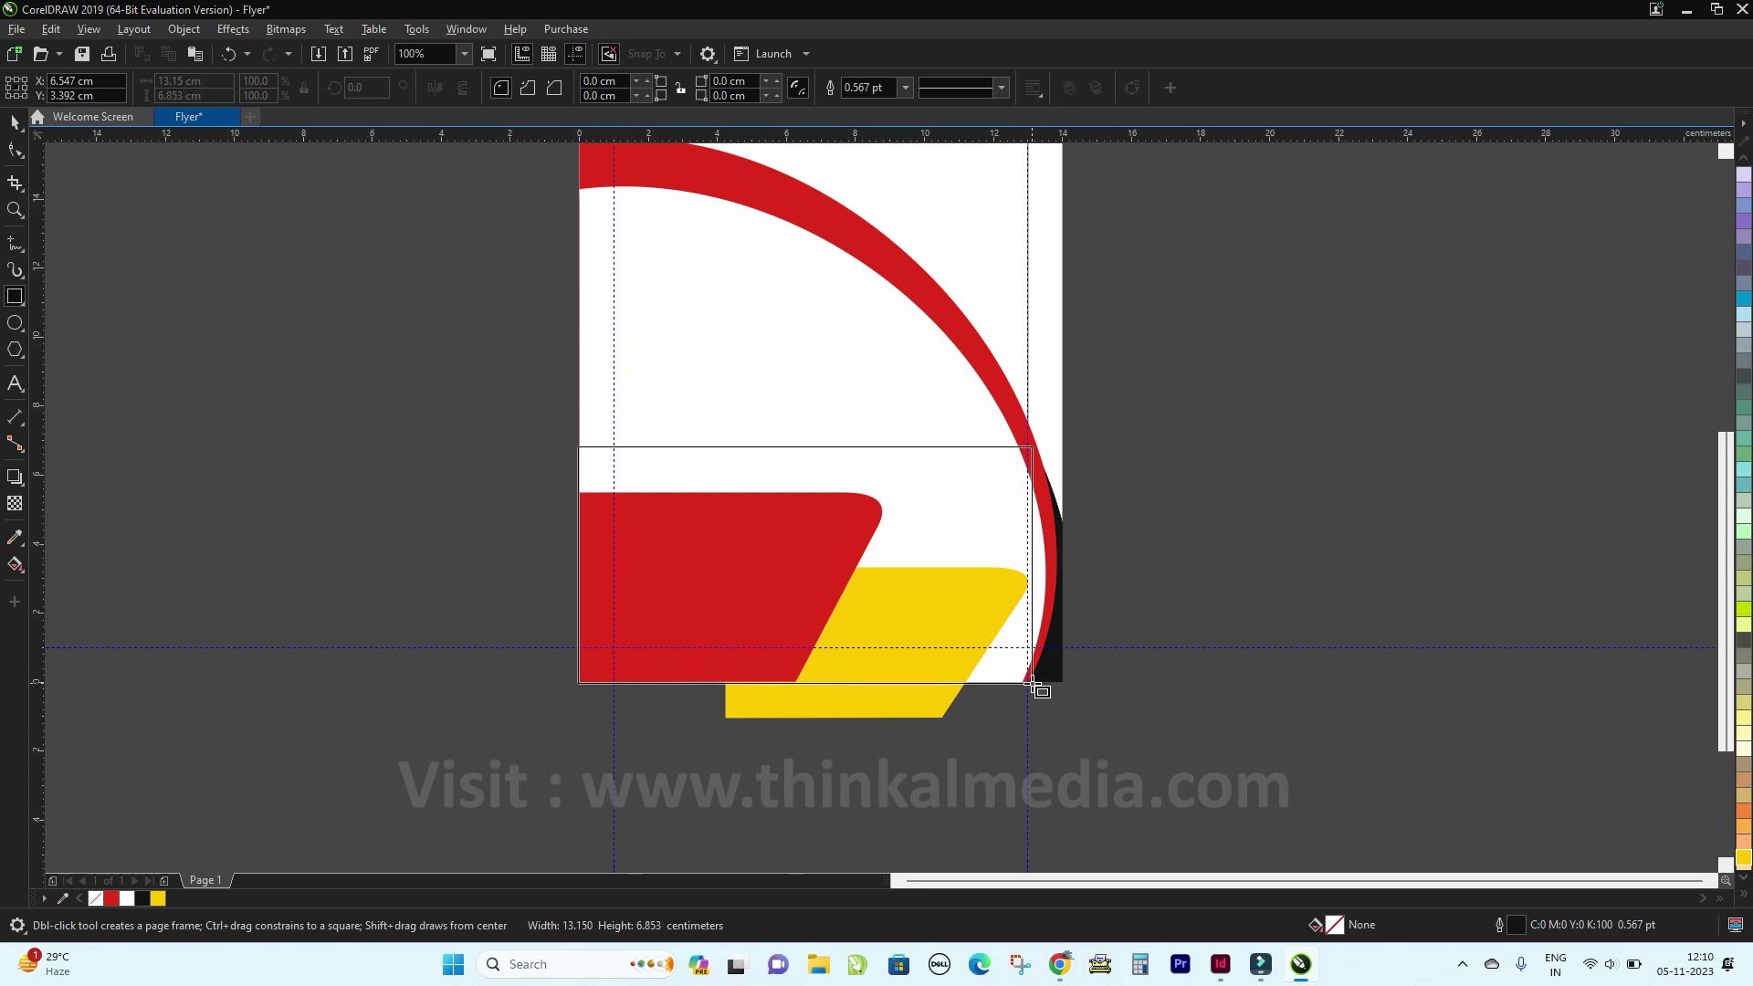
left_click_drag(1032, 682, 1032, 681)
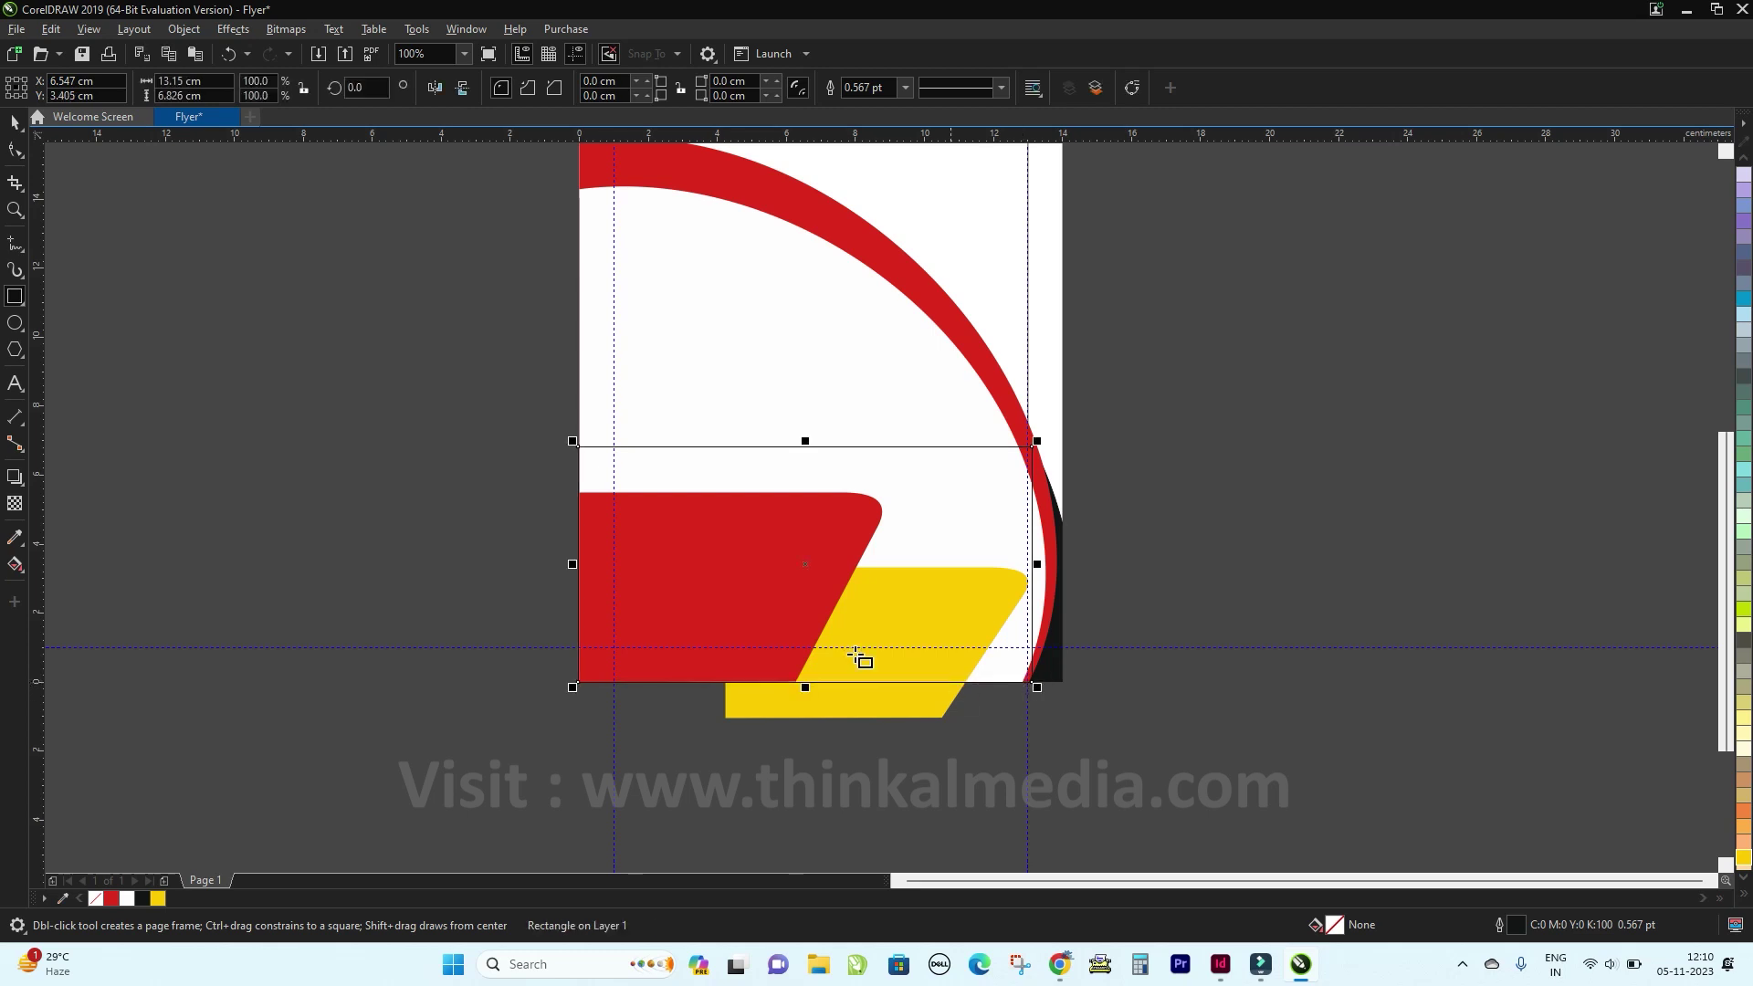
left_click(15, 122)
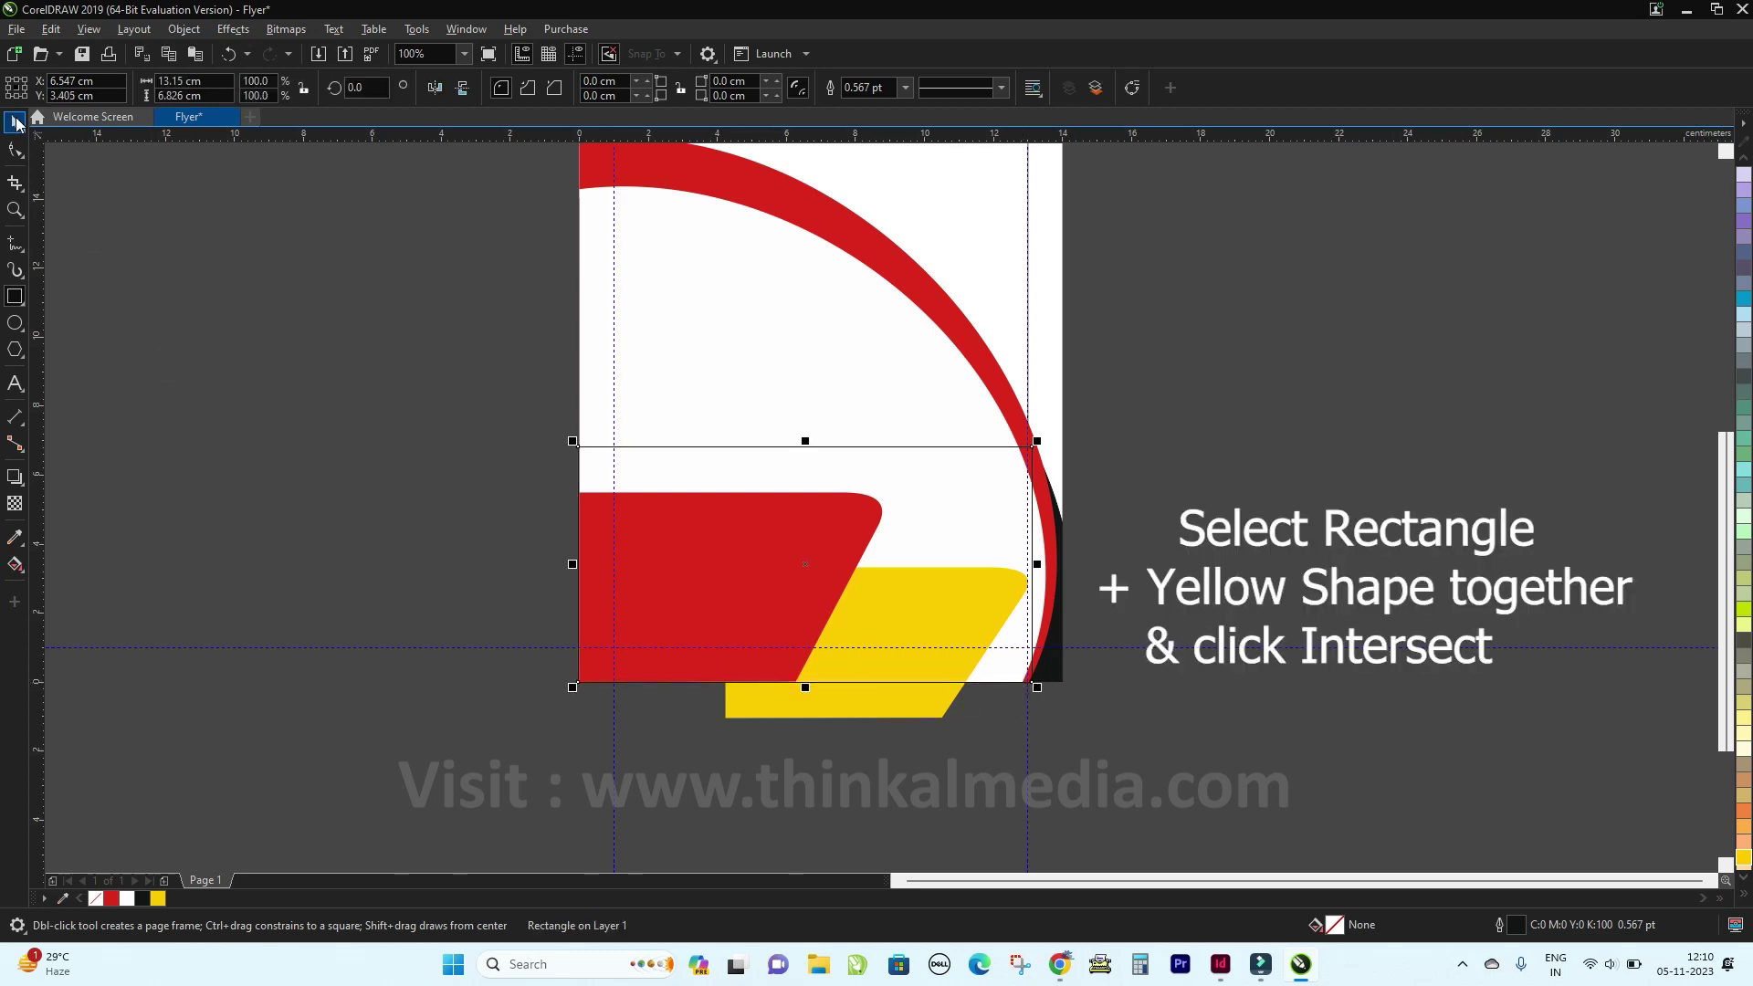
left_click(925, 712, "shift")
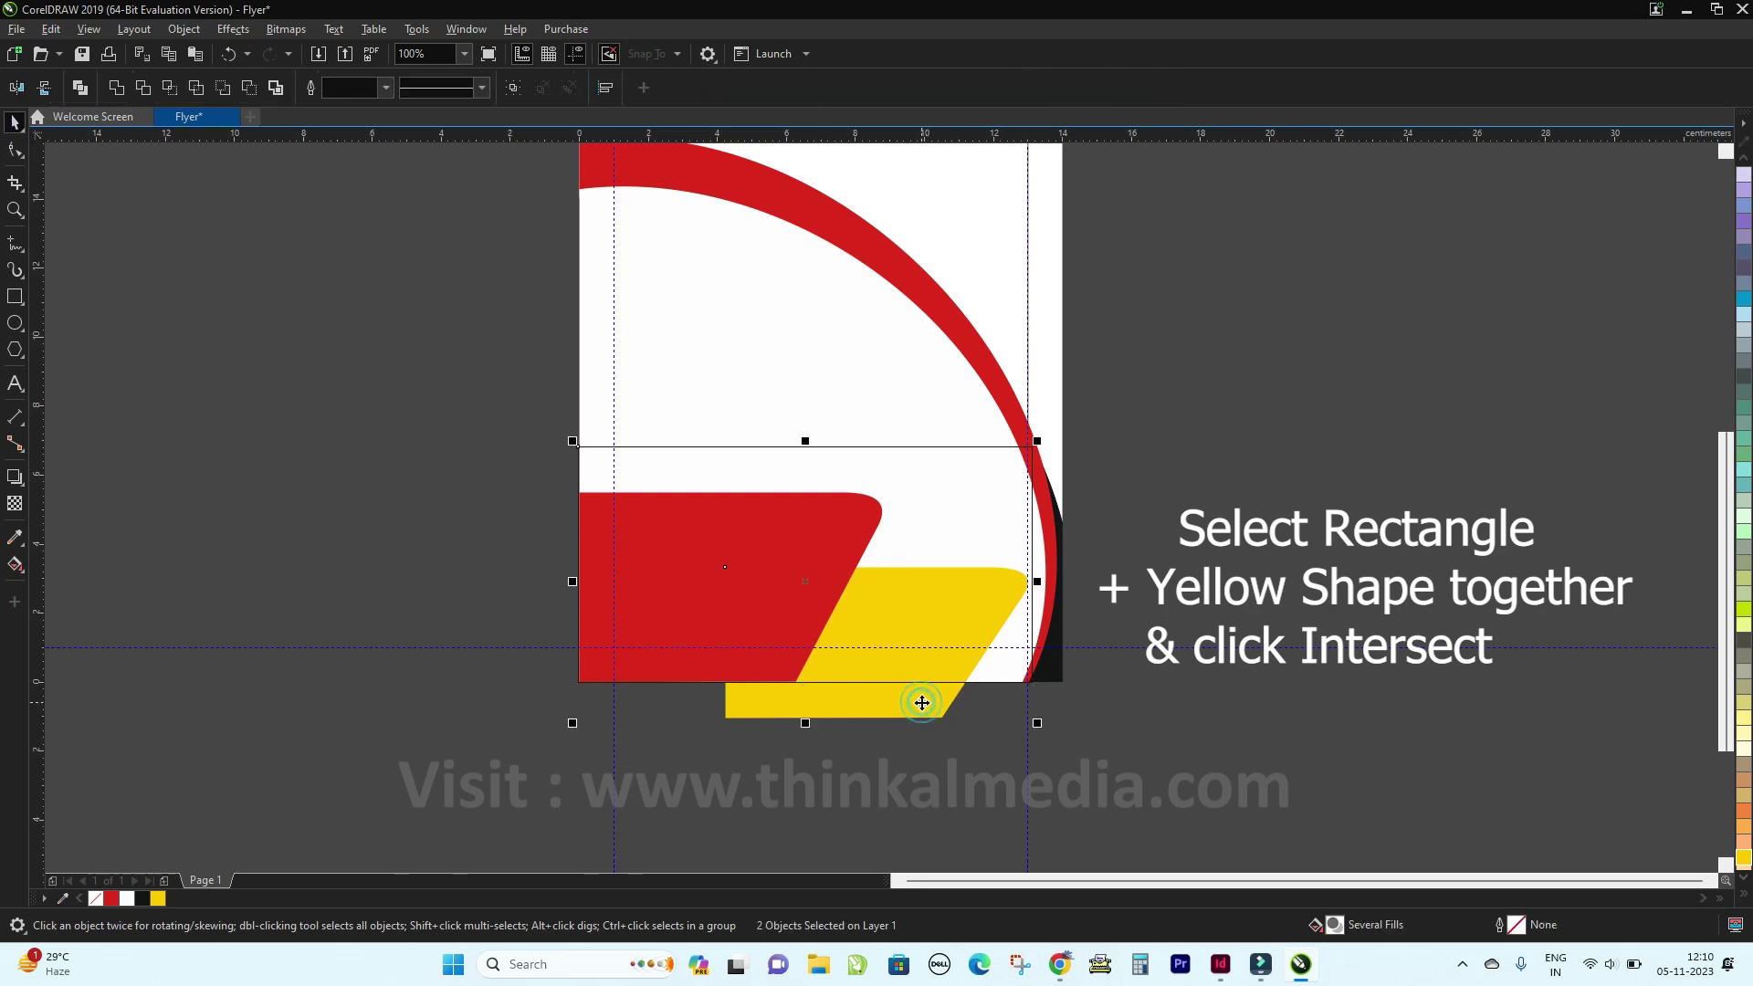
left_click(172, 87)
left_click(1251, 504)
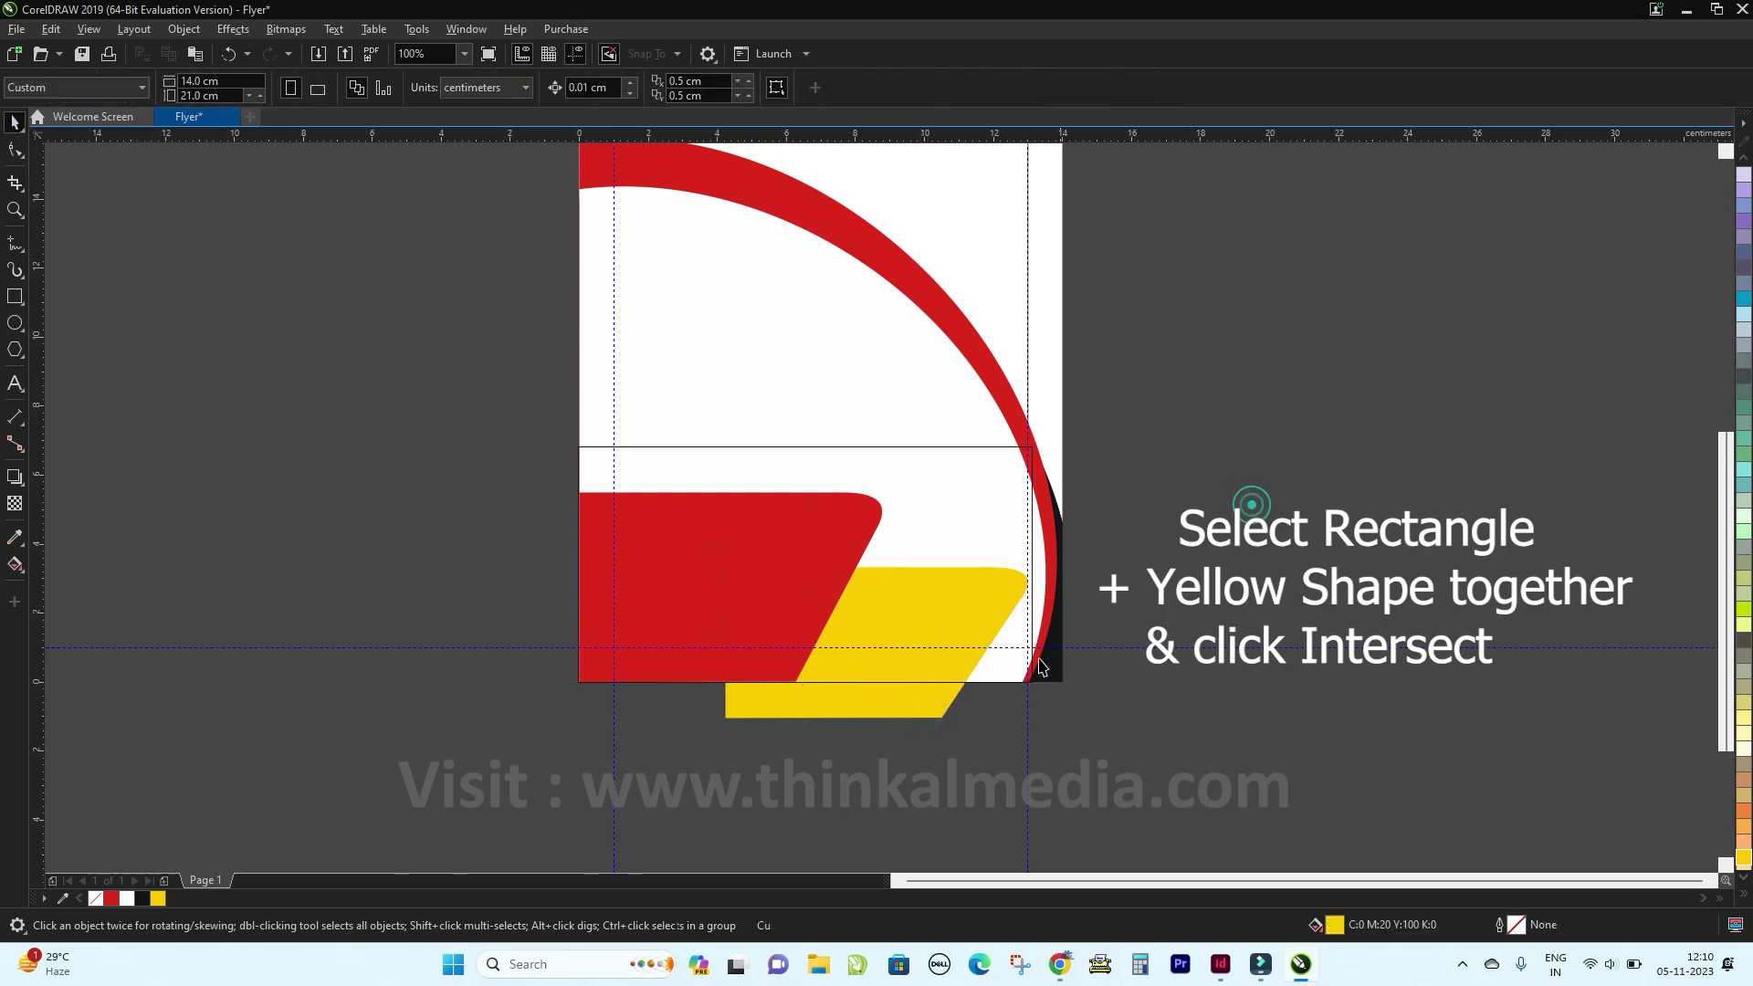
- Delete the original yellow shape and the helper rectangle
left_click(919, 707)
key("Delete")
left_click(905, 449)
left_click(904, 448)
key("Delete")
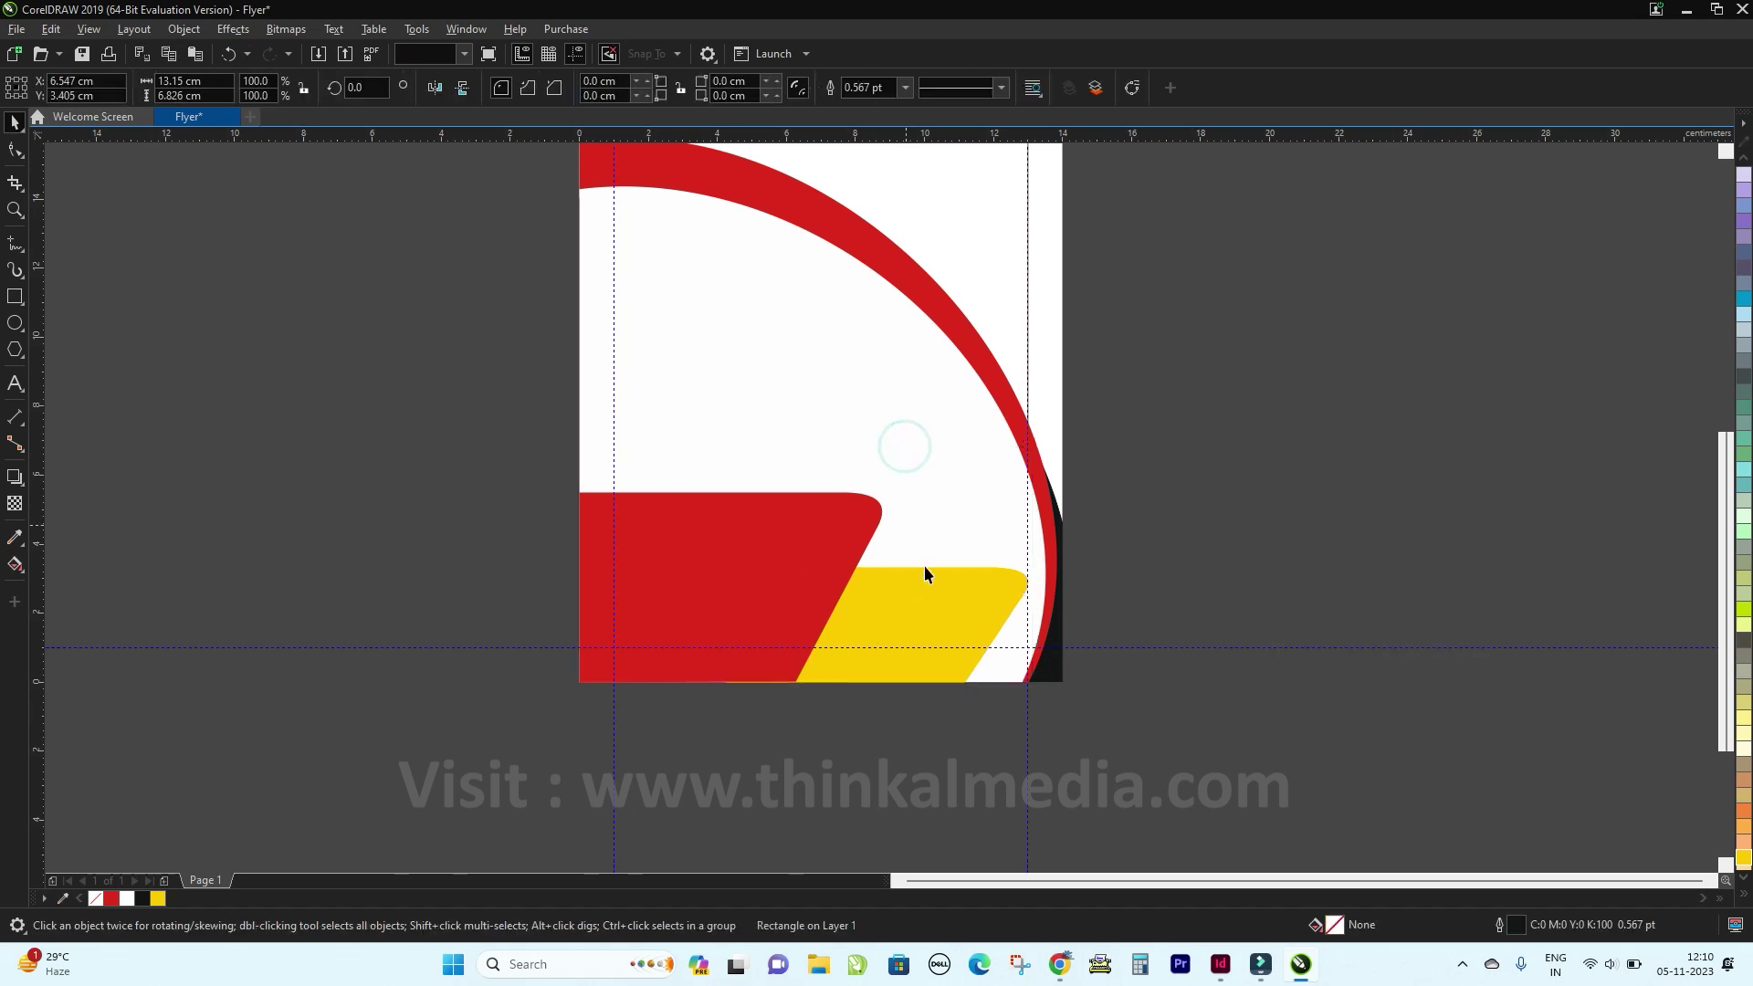
left_click(1215, 596)
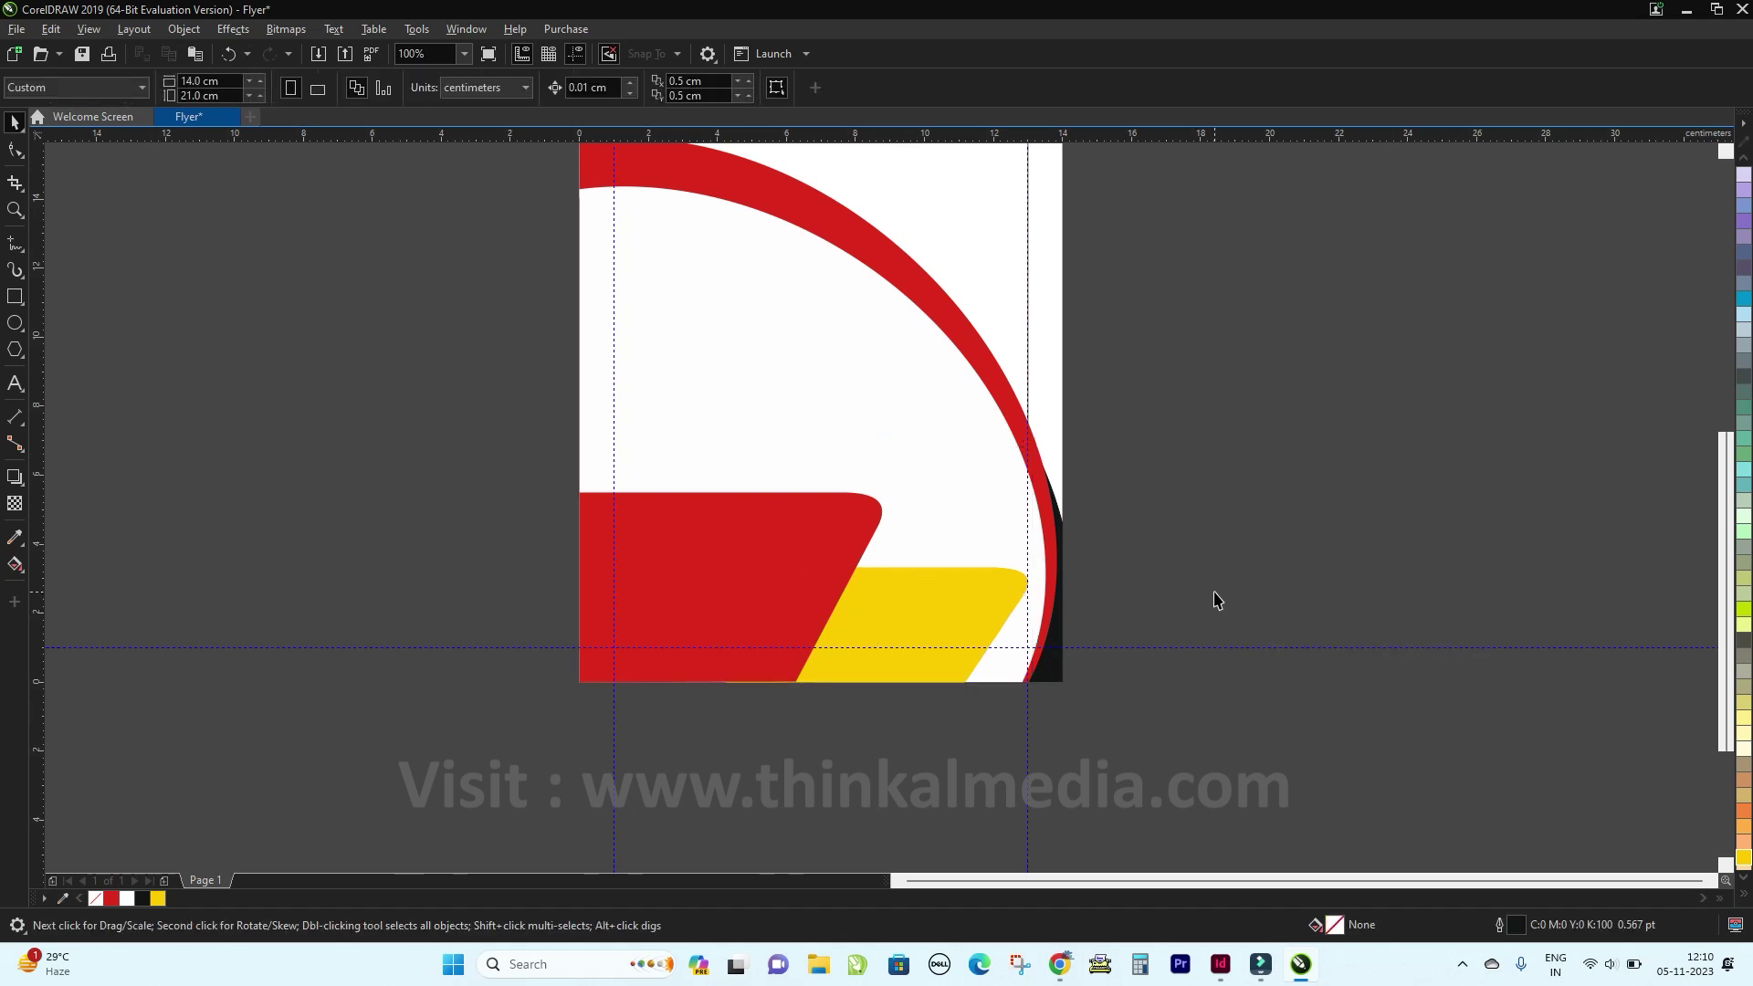
scroll(1215, 599, "down", 1)
scroll(1277, 528, "up", 1)
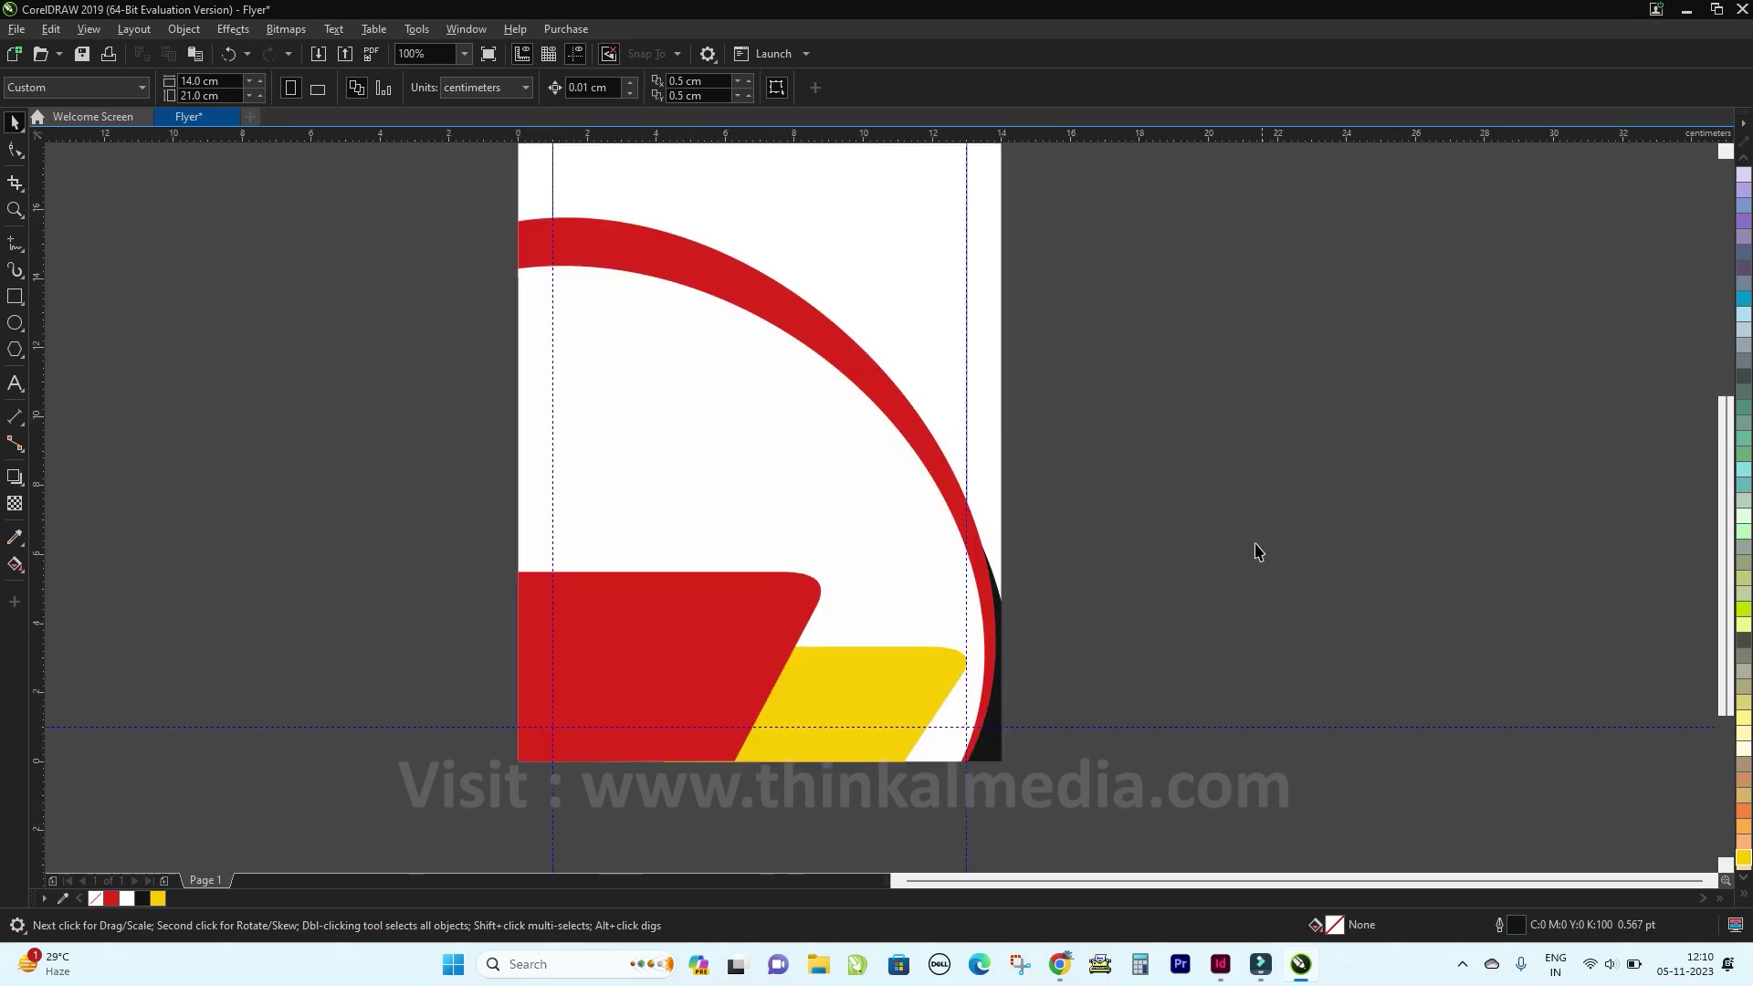
- Draw a circle outline and place it over the red arc near the top, scaled to about 89%
left_click(16, 324)
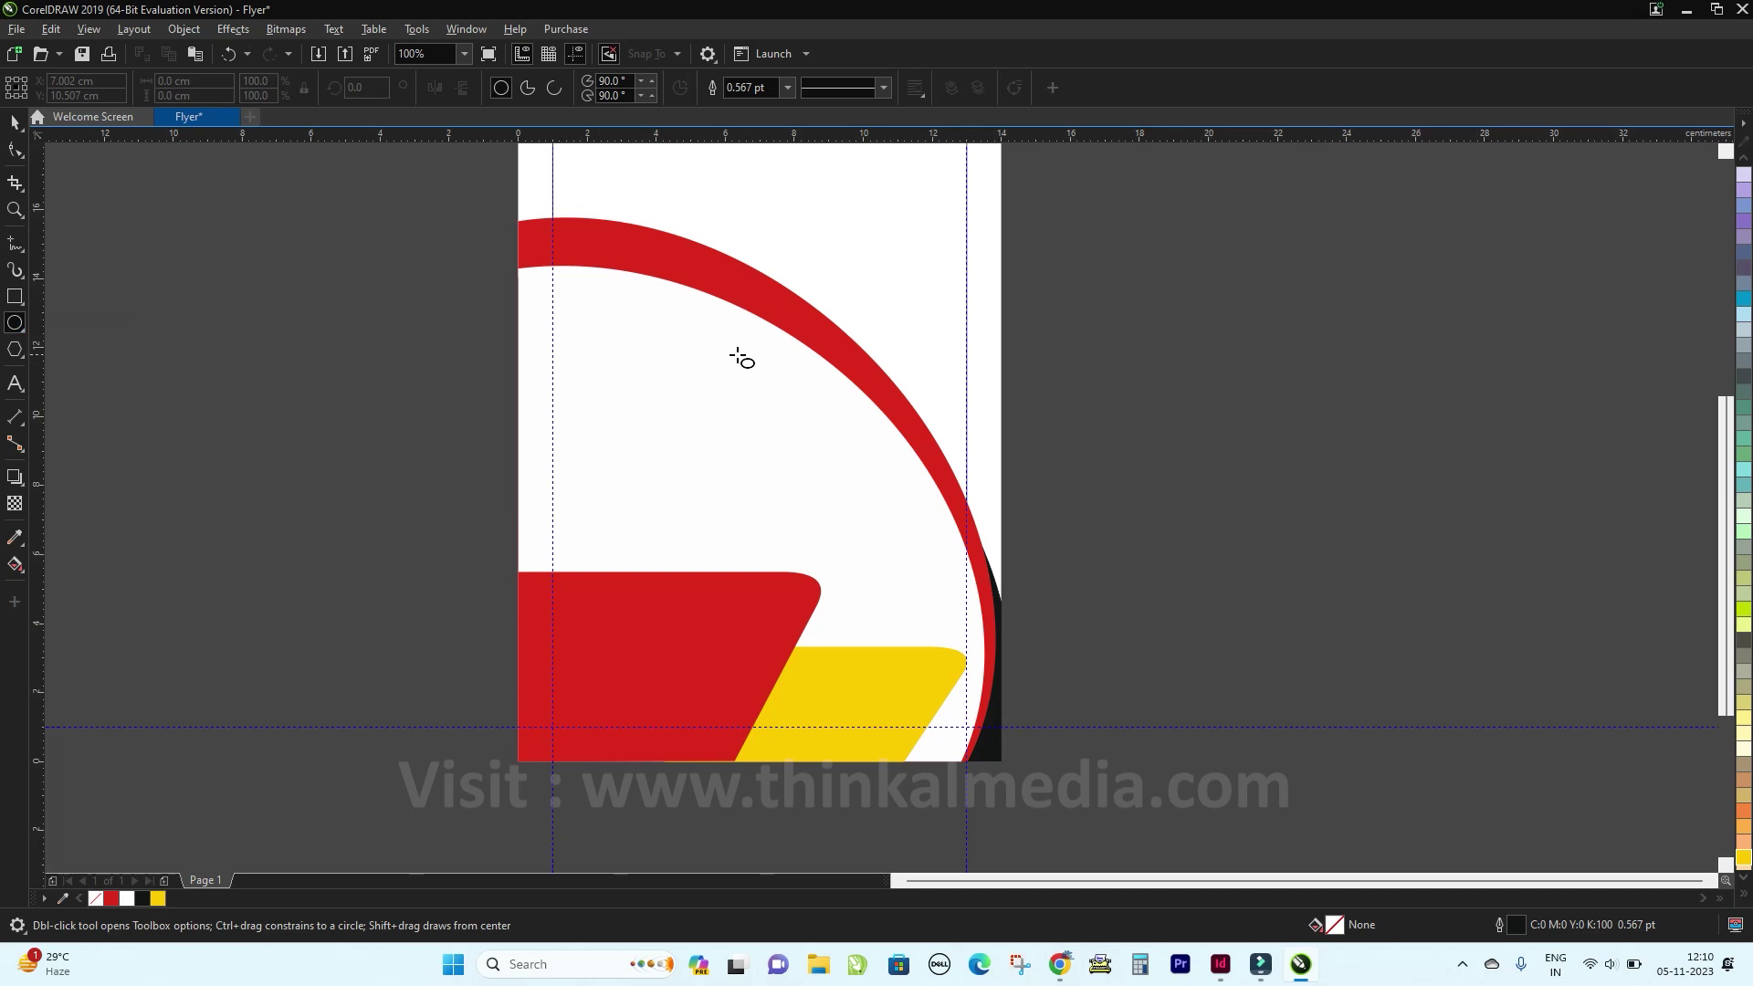
left_click_drag(718, 348, 920, 507)
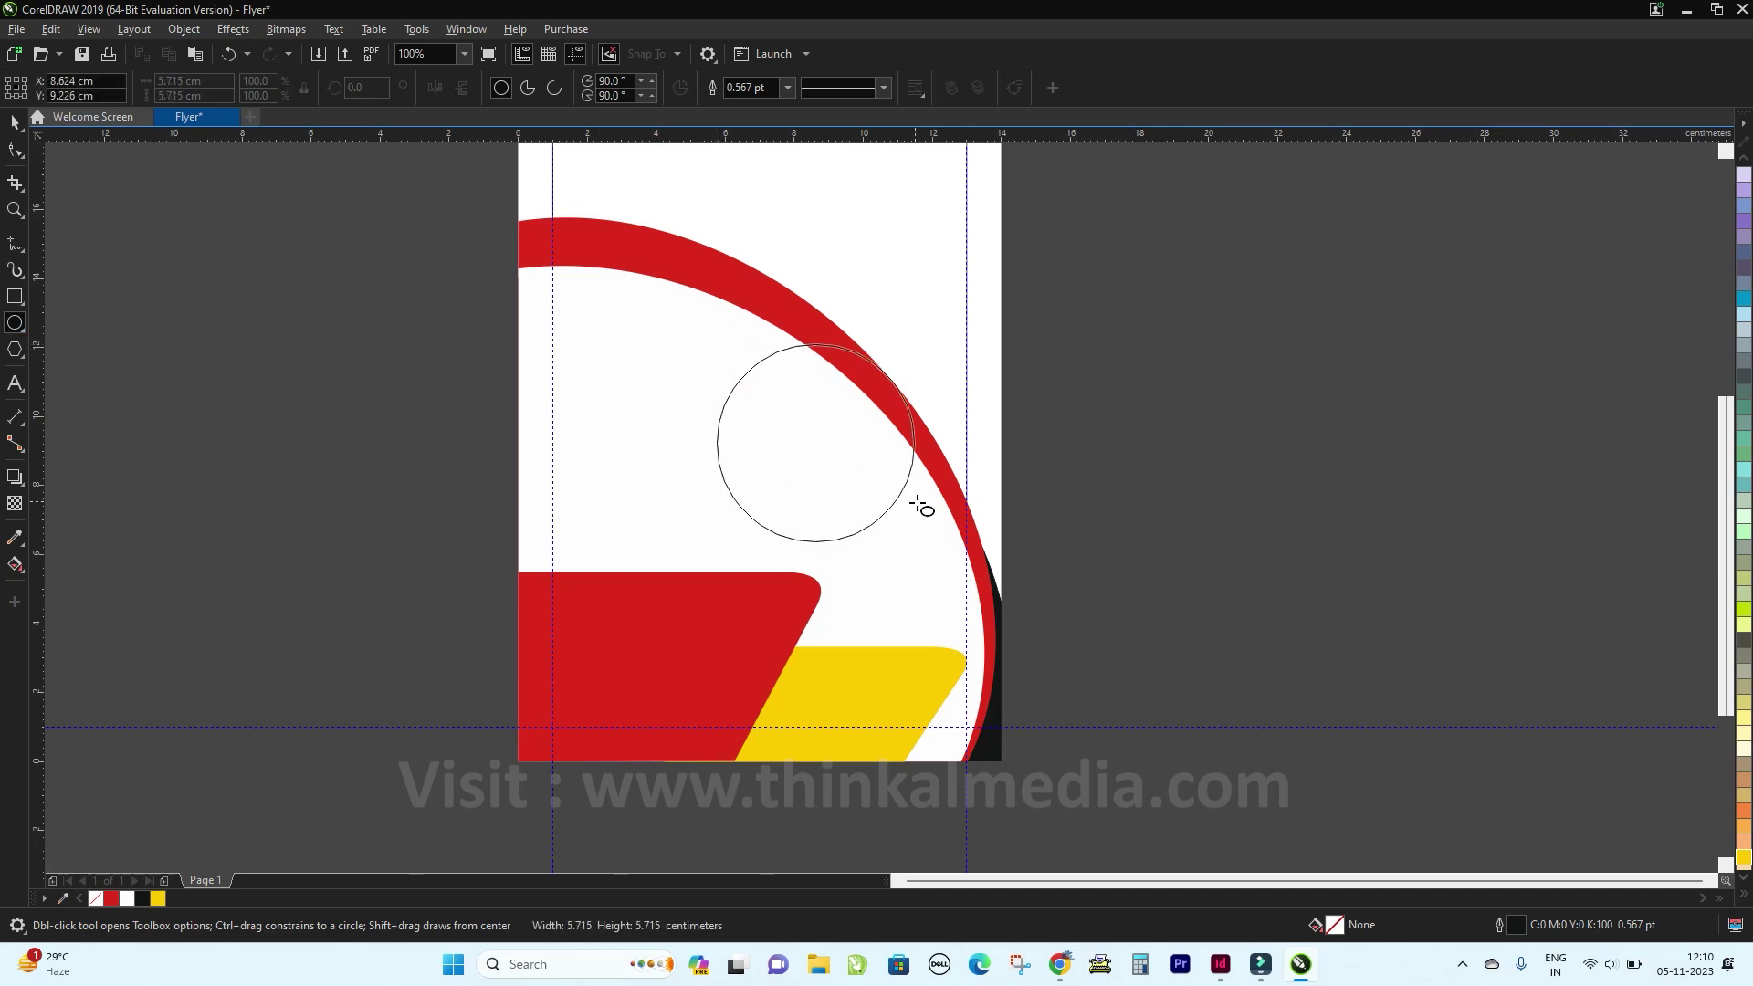
left_click(15, 122)
left_click_drag(816, 452, 777, 339)
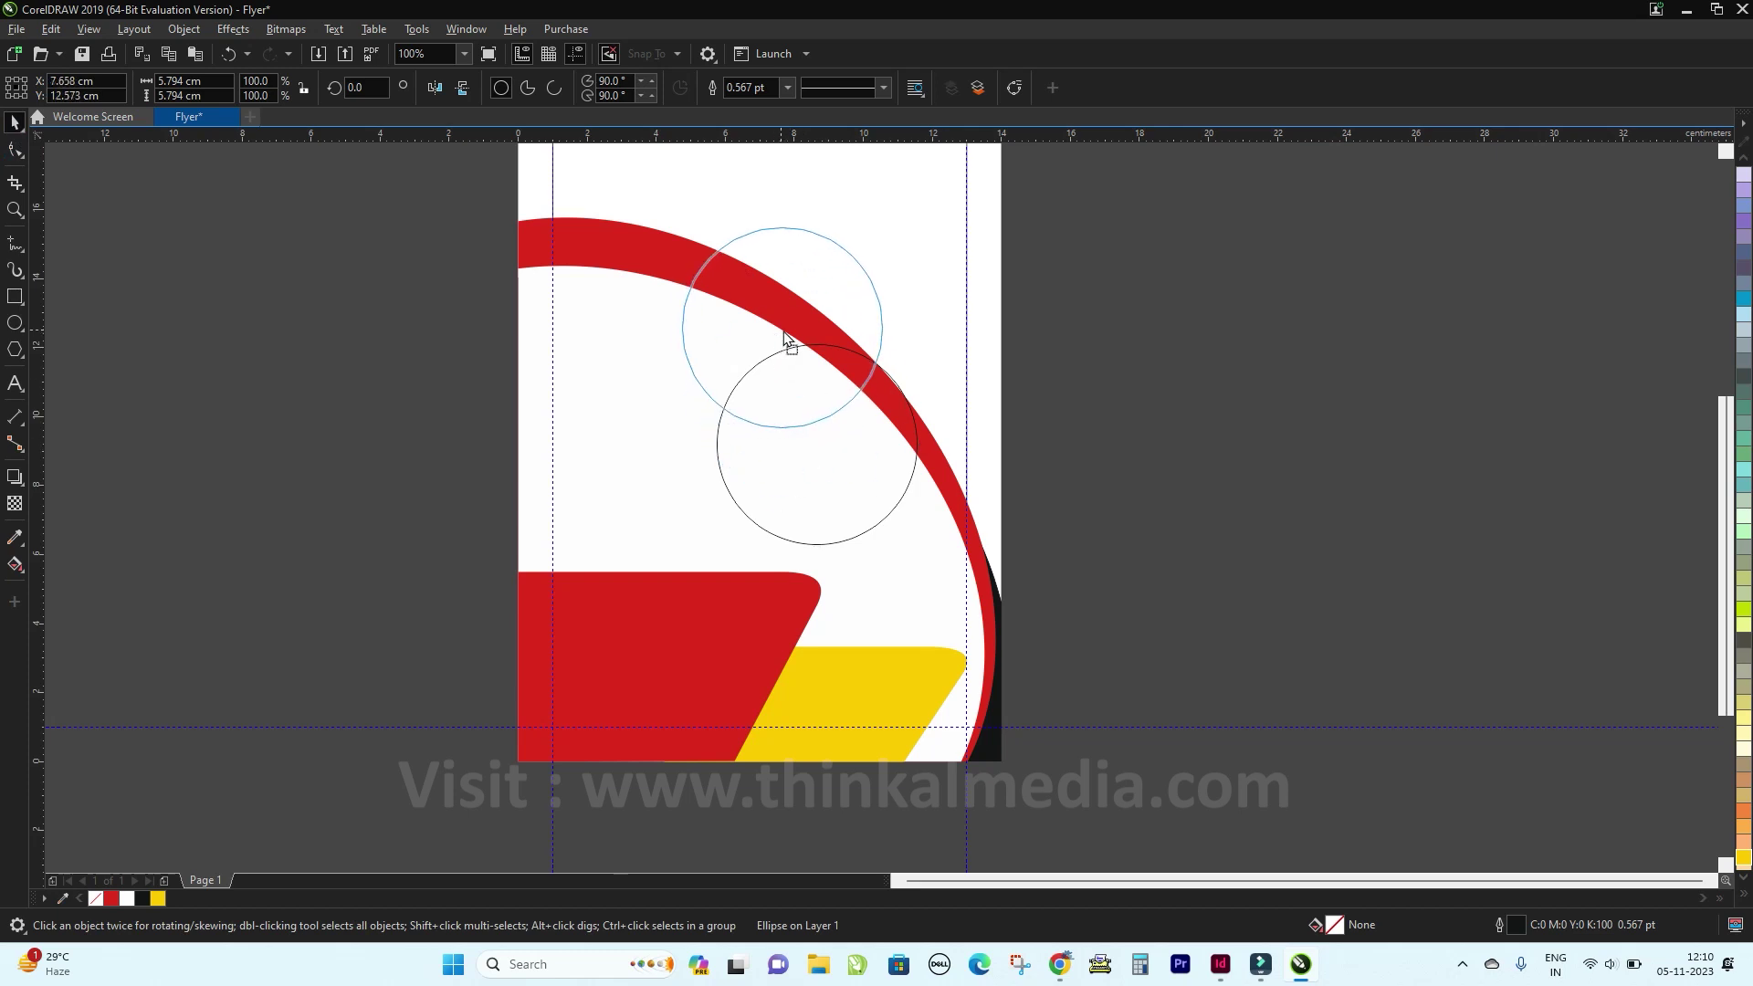
left_click_drag(777, 339, 793, 338)
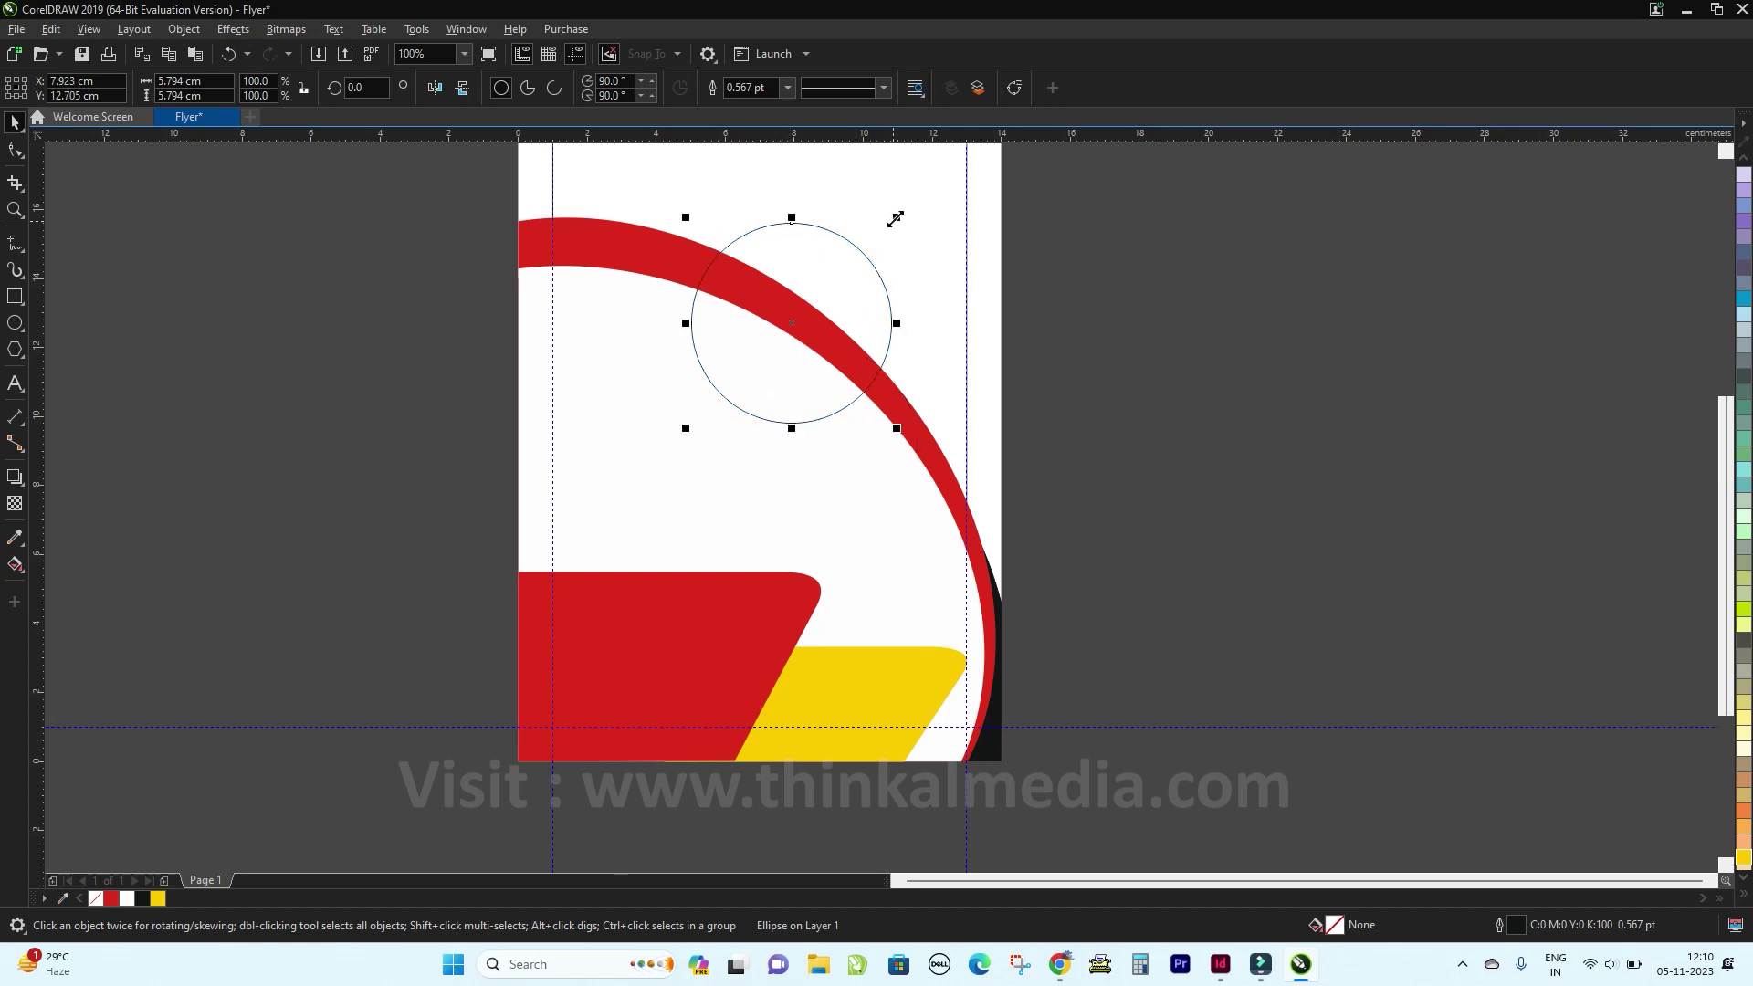
left_click_drag(895, 218, 885, 229)
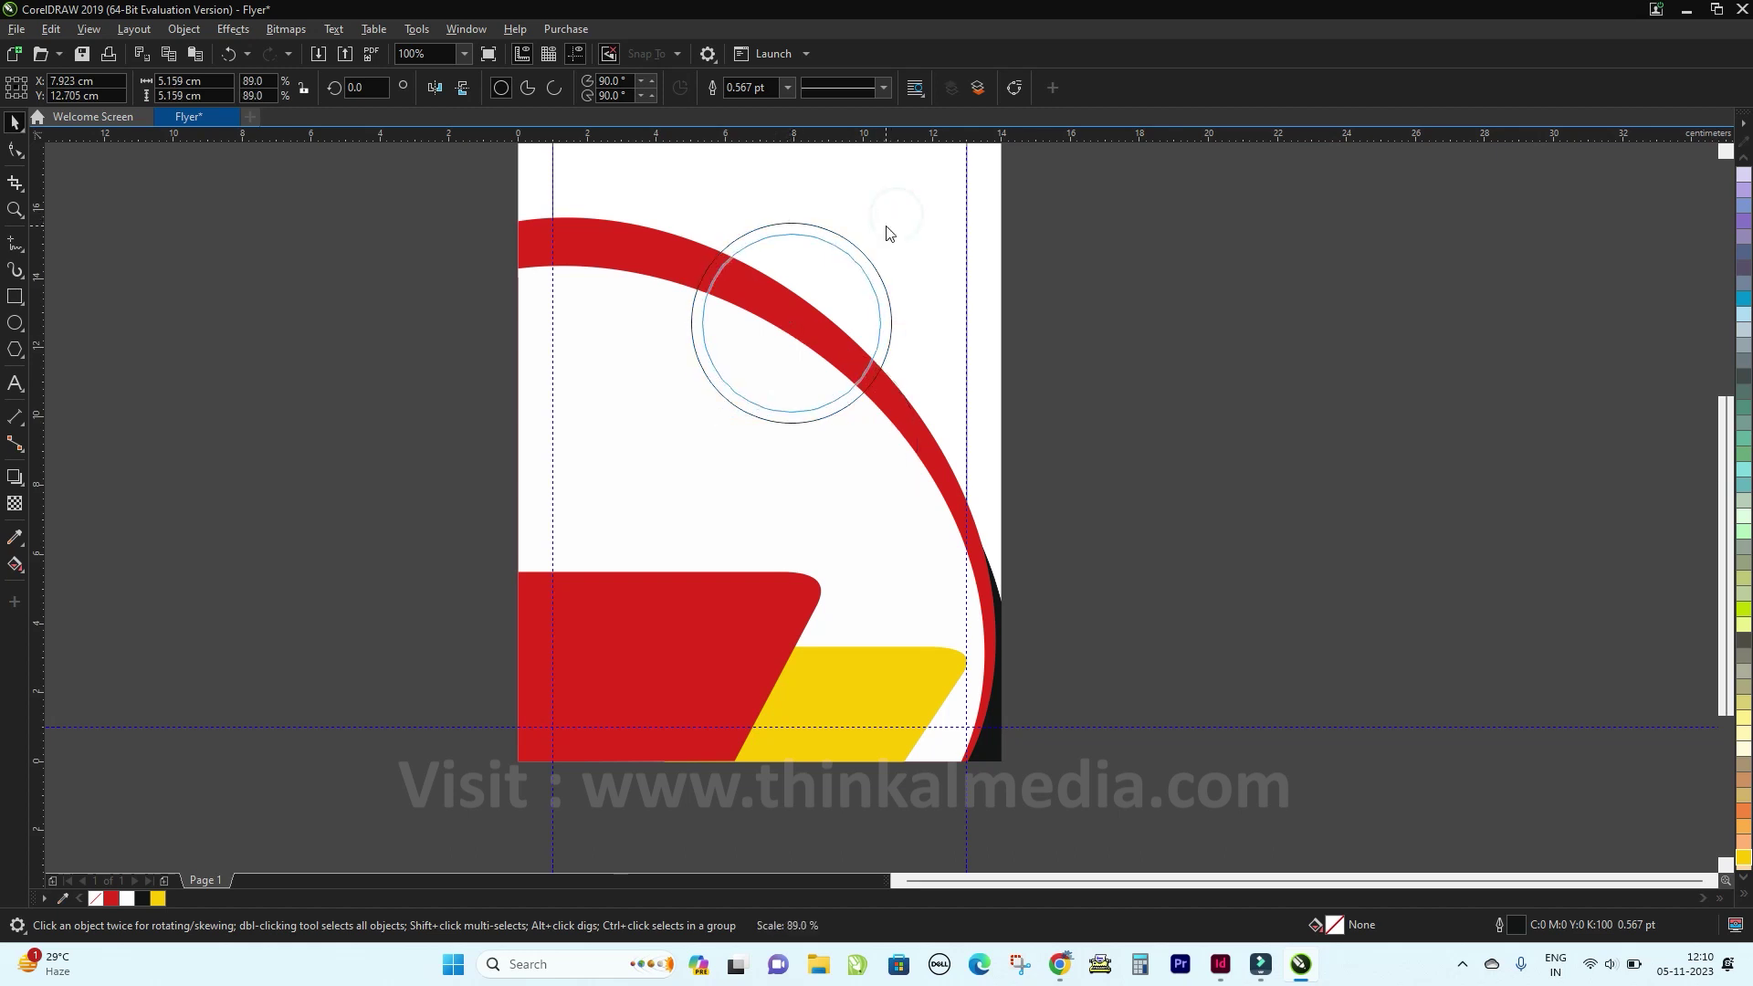
left_click(1143, 385)
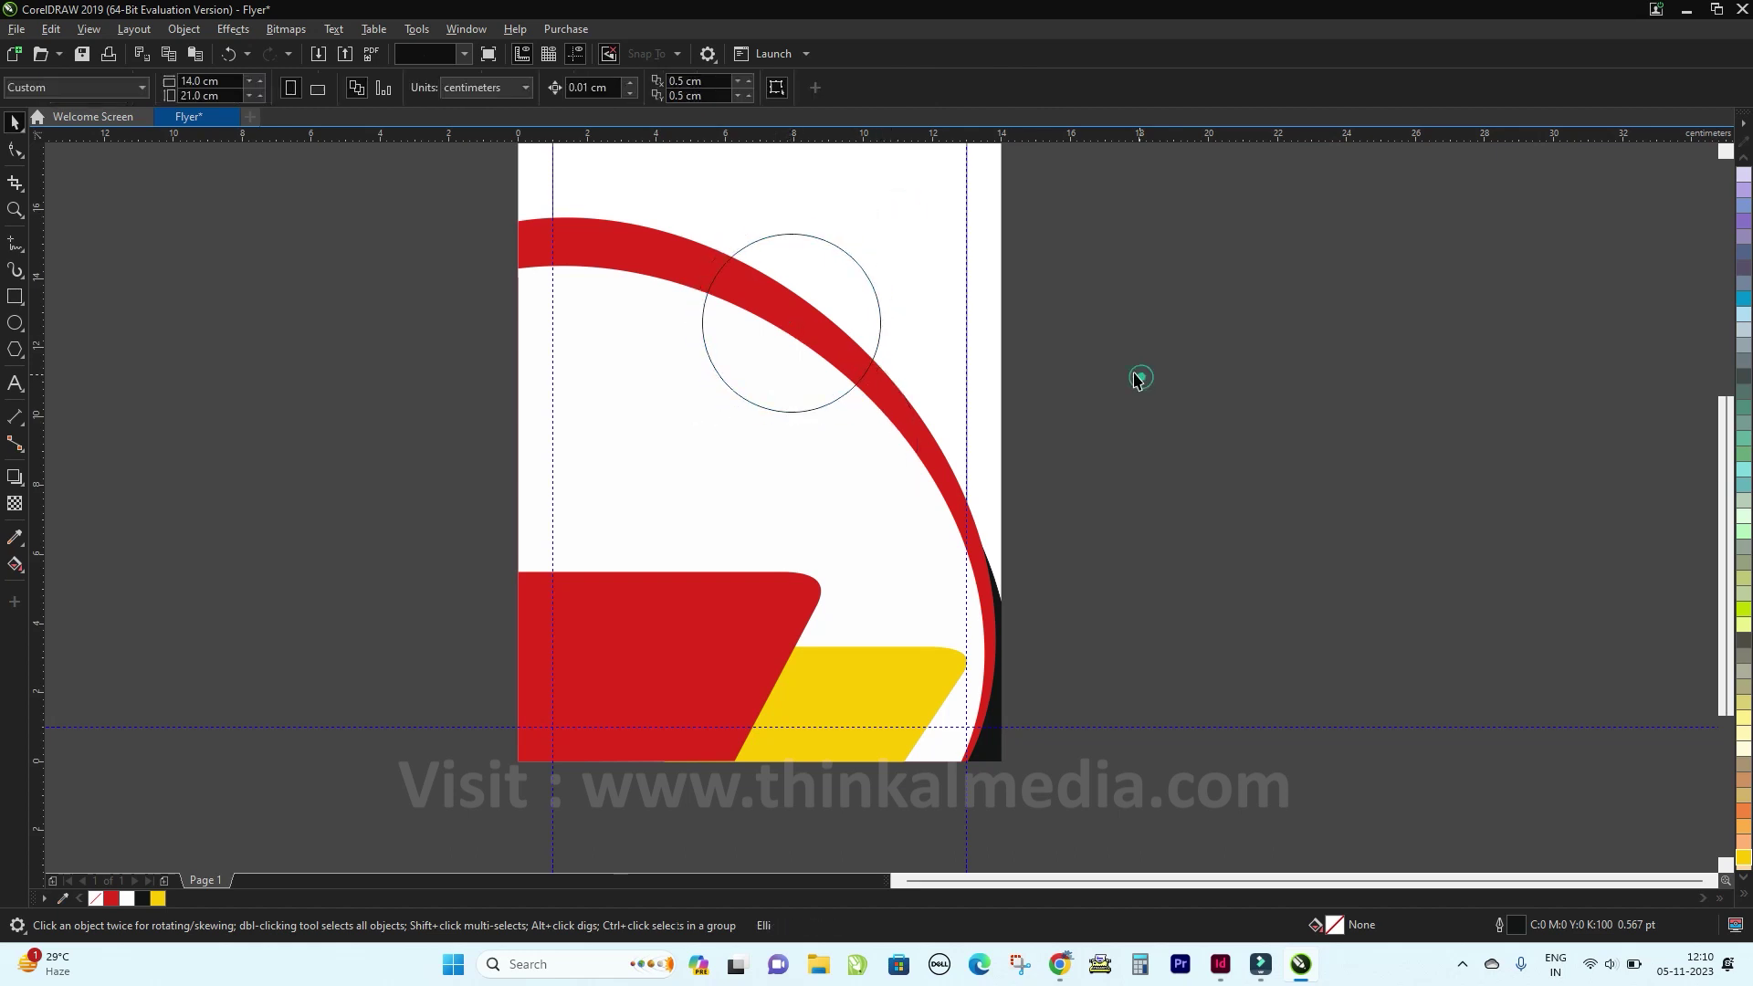
- Paste a copy of the circle and enlarge it into a concentric outer ring
left_click(831, 243)
right_click(833, 244)
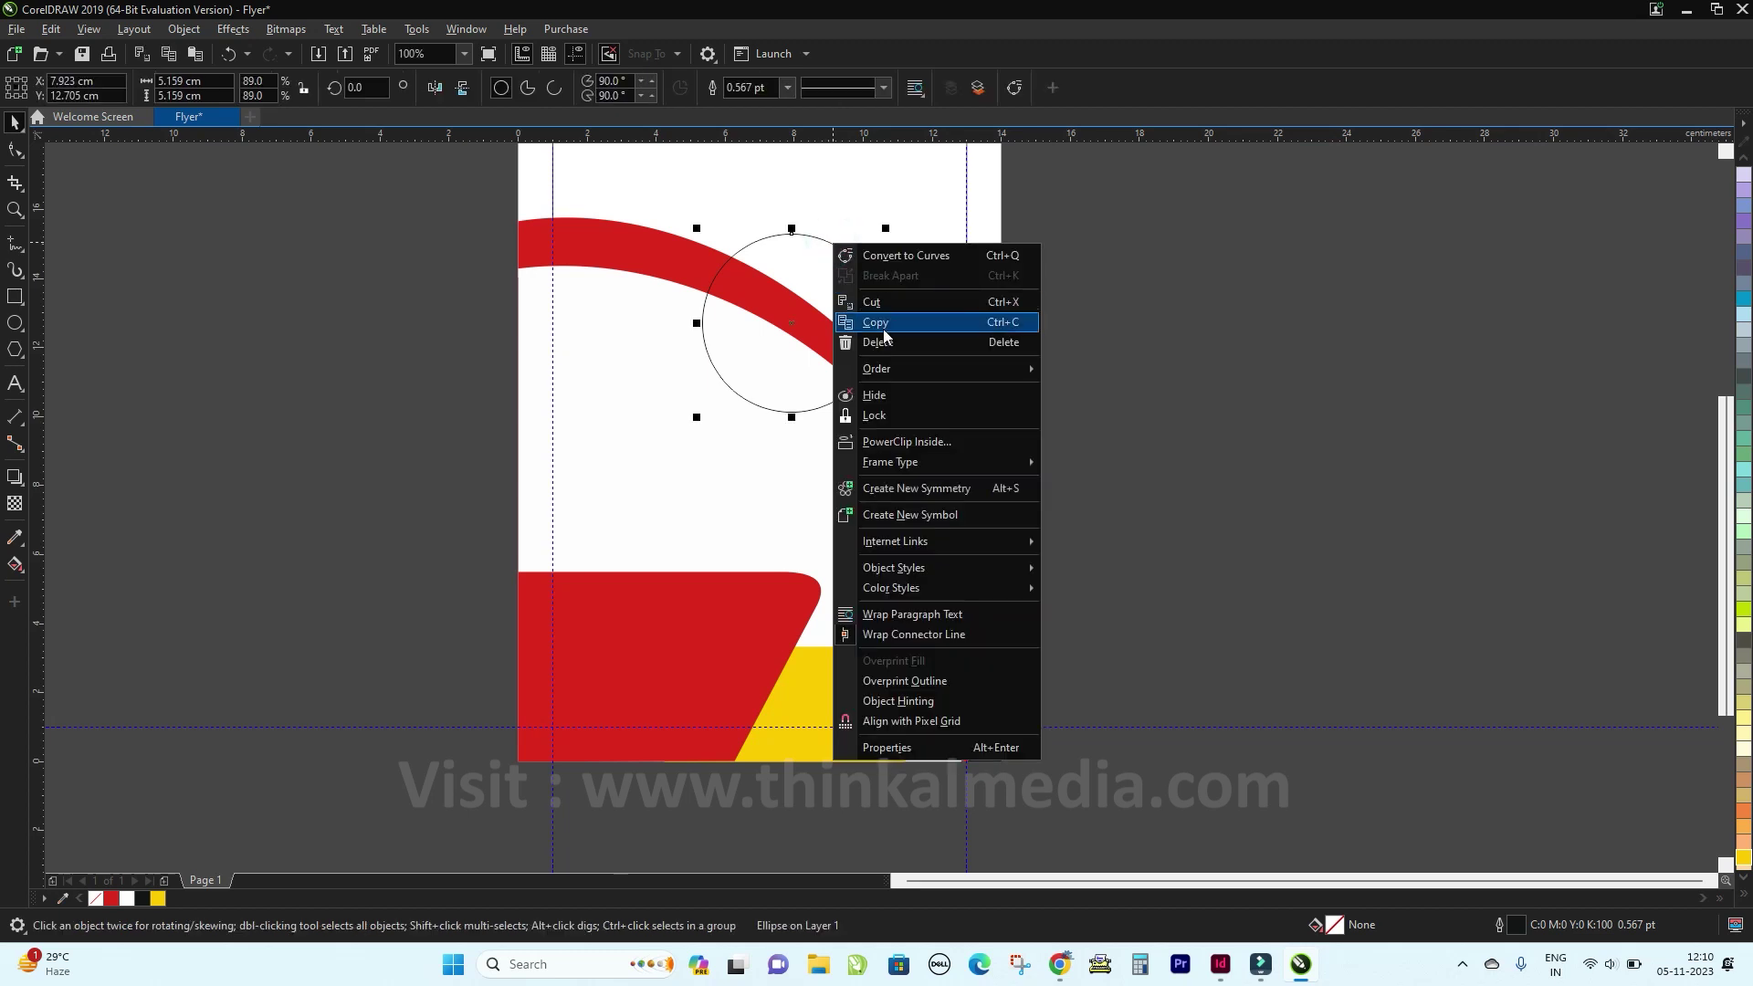
left_click(878, 324)
right_click(1022, 252)
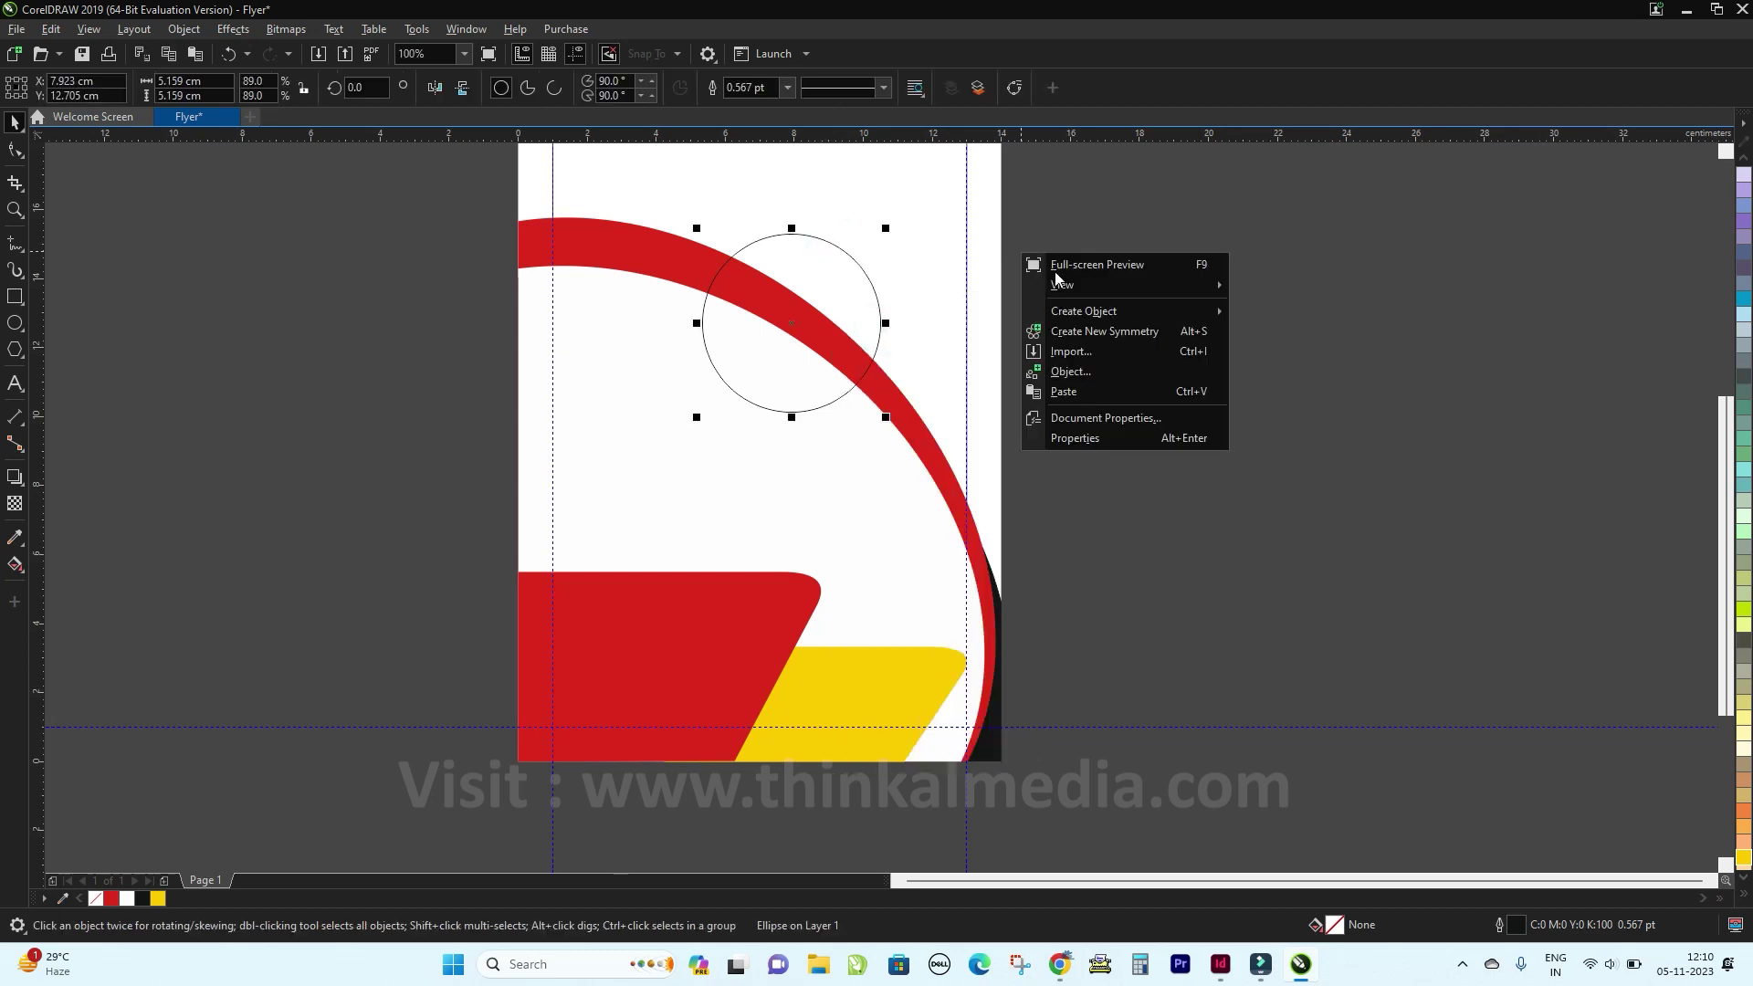
left_click(1063, 391)
left_click_drag(883, 226, 898, 217)
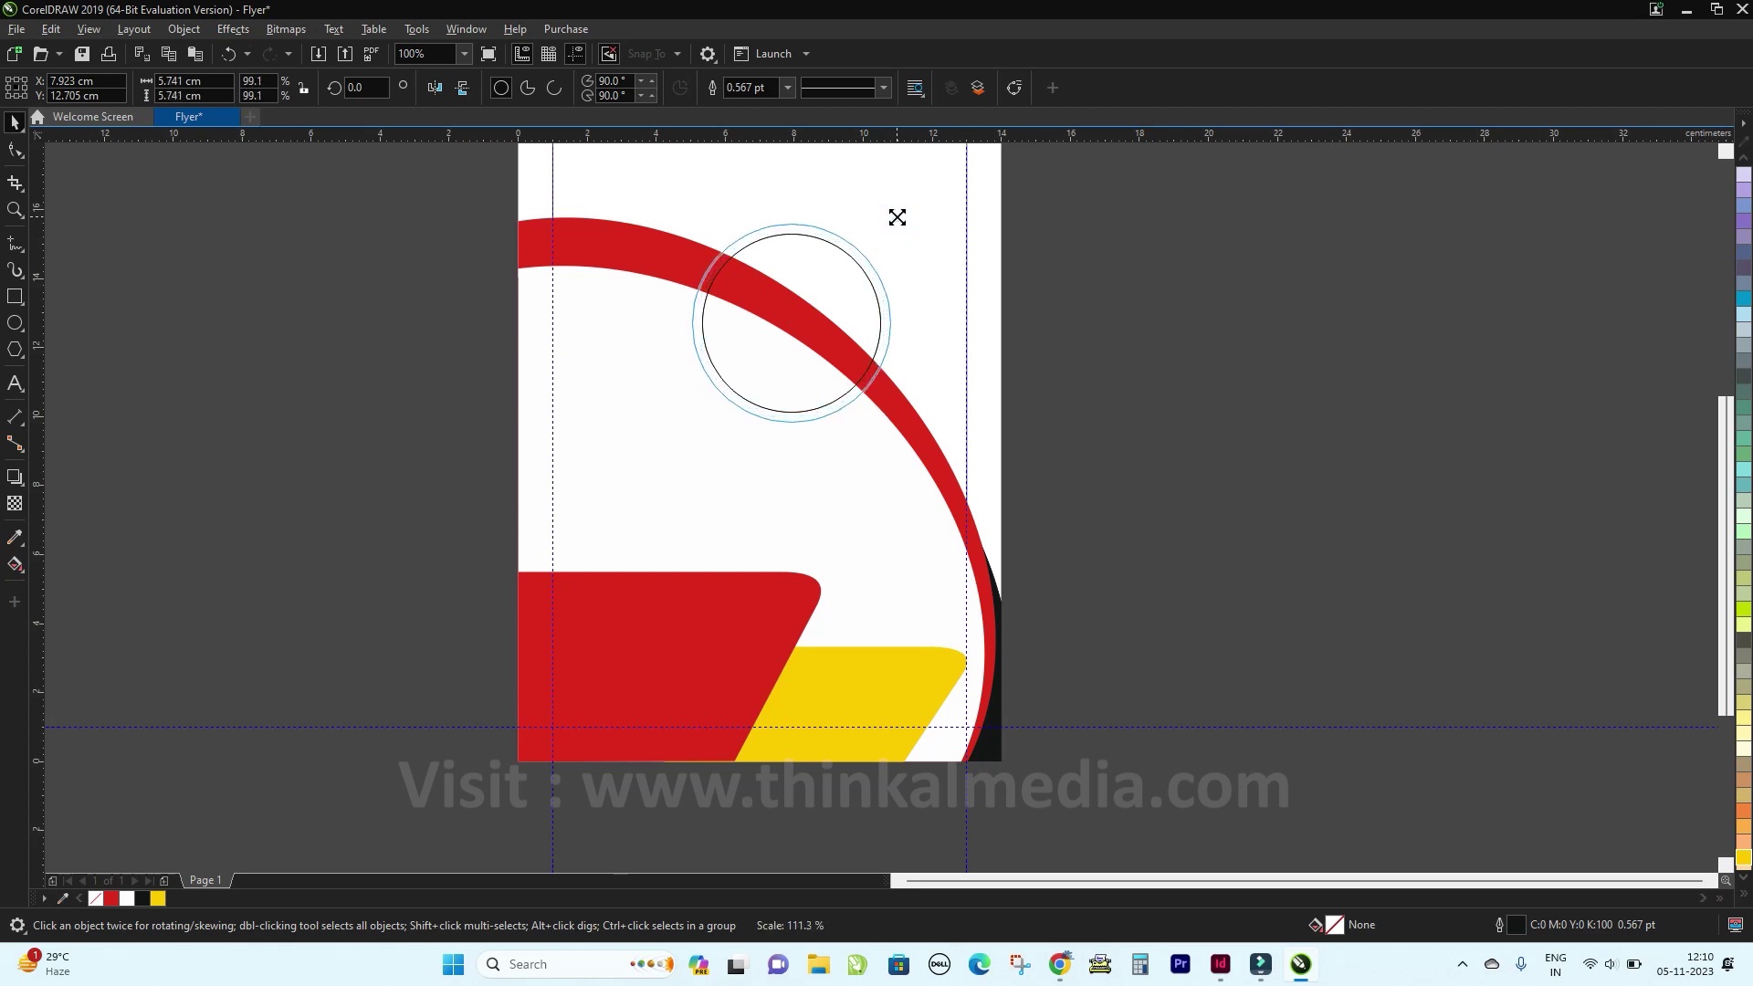
left_click_drag(900, 224, 900, 224)
- Shrink the circle pair slightly and reposition it over the red arc
left_click(1135, 322)
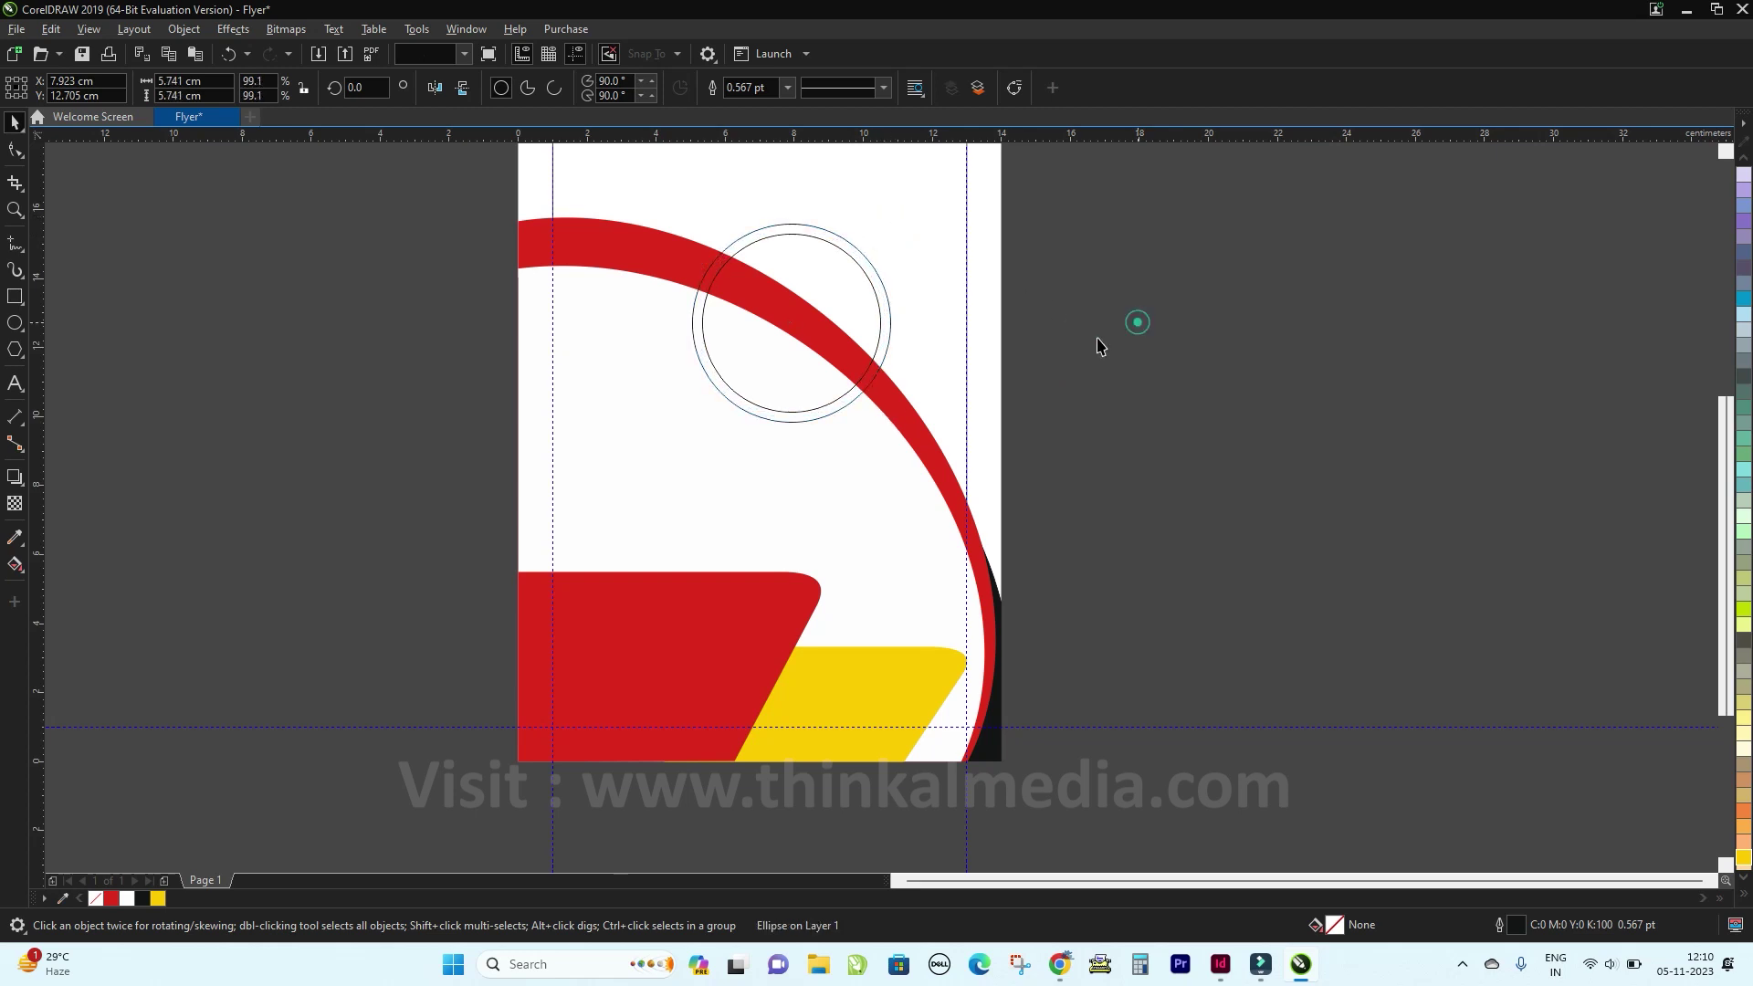
left_click(847, 389)
left_click(841, 405, "shift")
left_click_drag(895, 219, 875, 245)
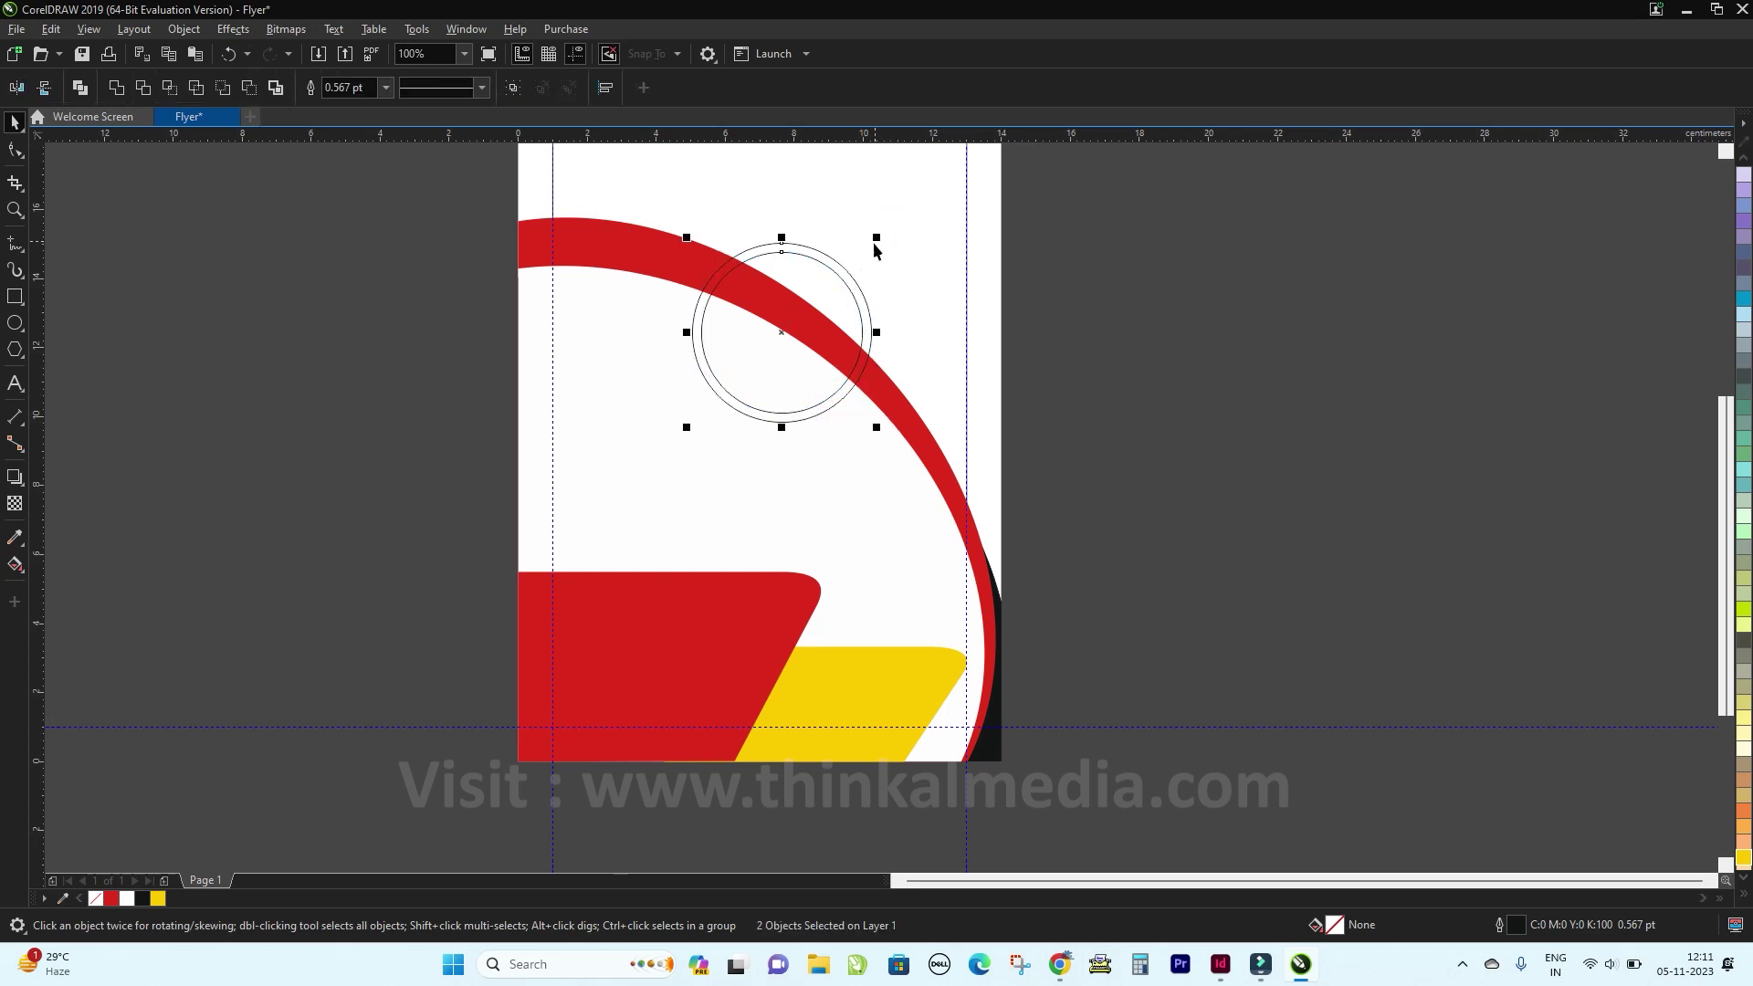
left_click_drag(788, 338, 772, 331)
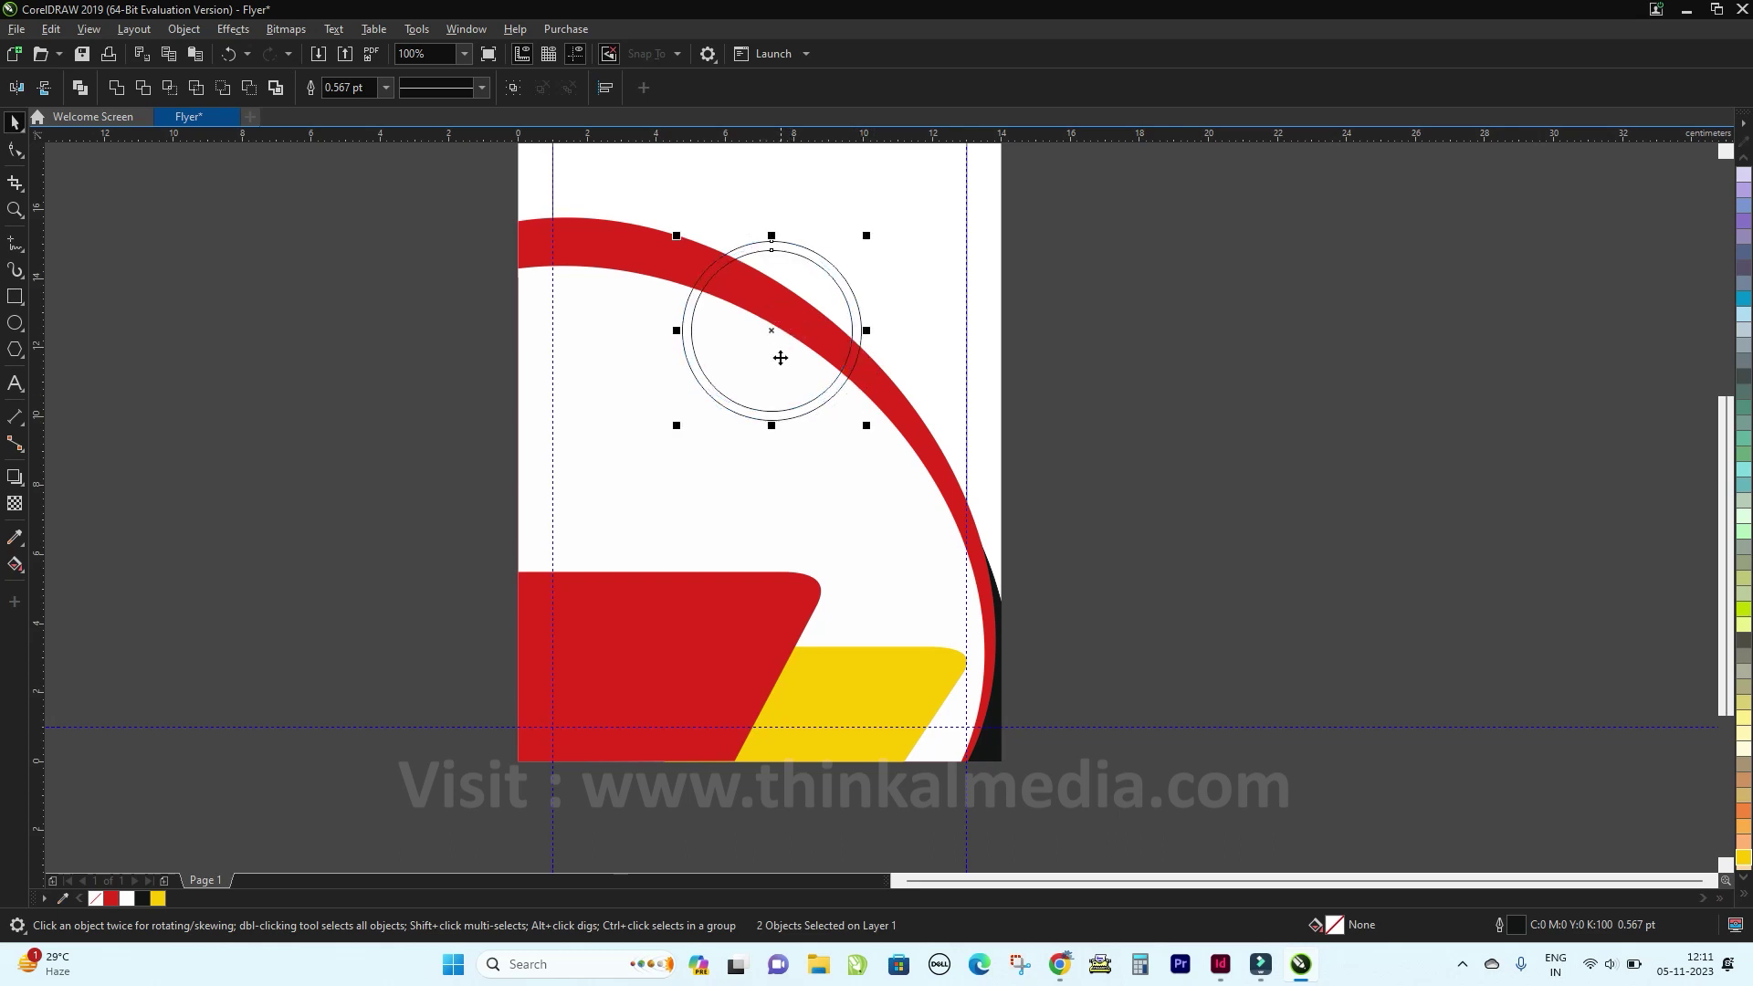
left_click_drag(767, 331, 778, 331)
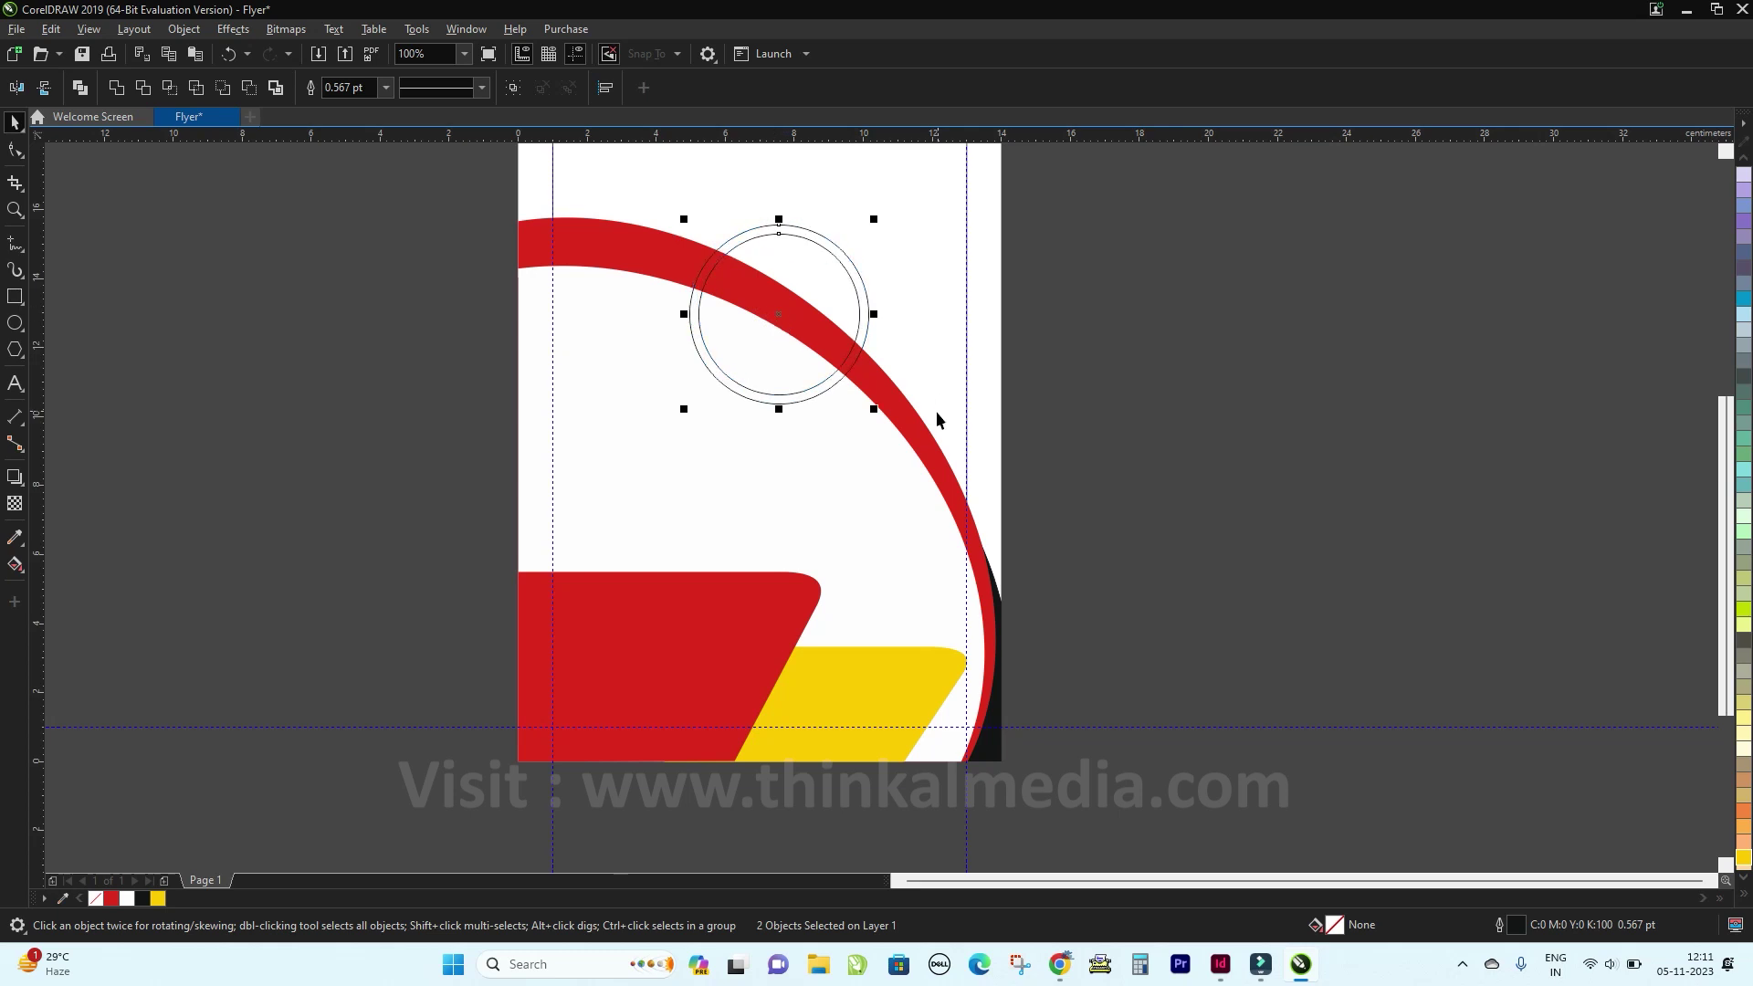
- Paste a copy of the circle pair, shrink it, and place it lower along the arc
left_click(51, 29)
left_click(77, 139)
left_click(53, 30)
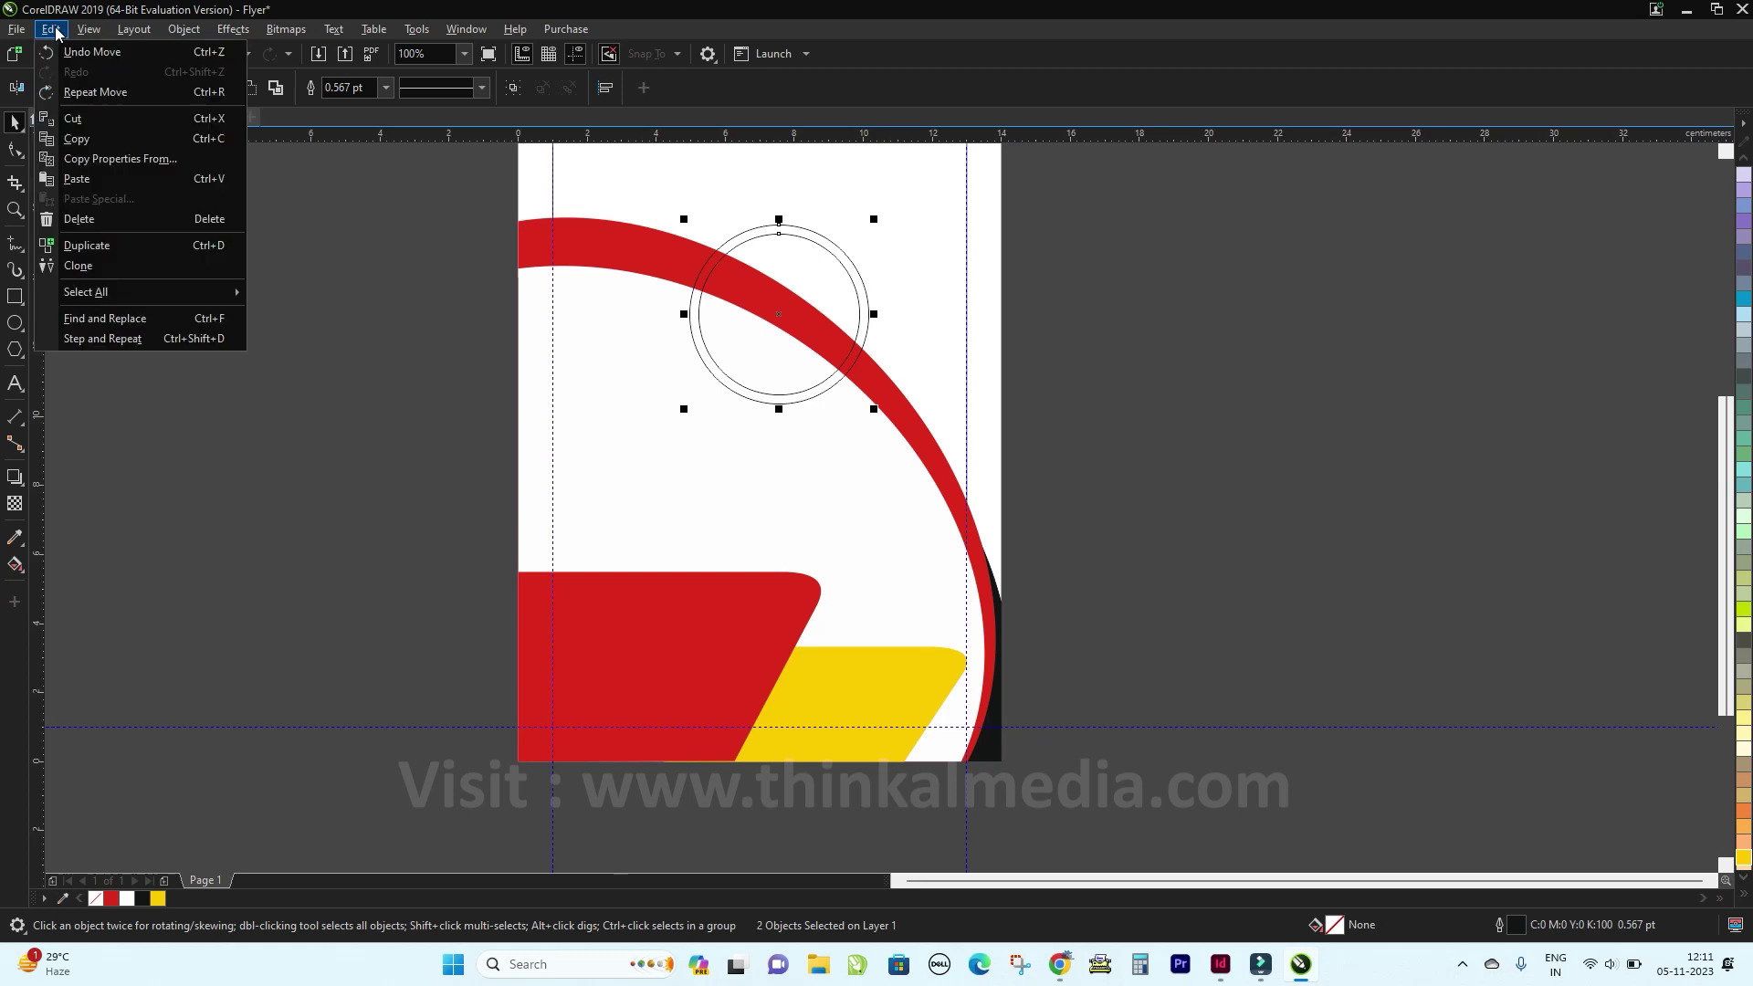
left_click(89, 173)
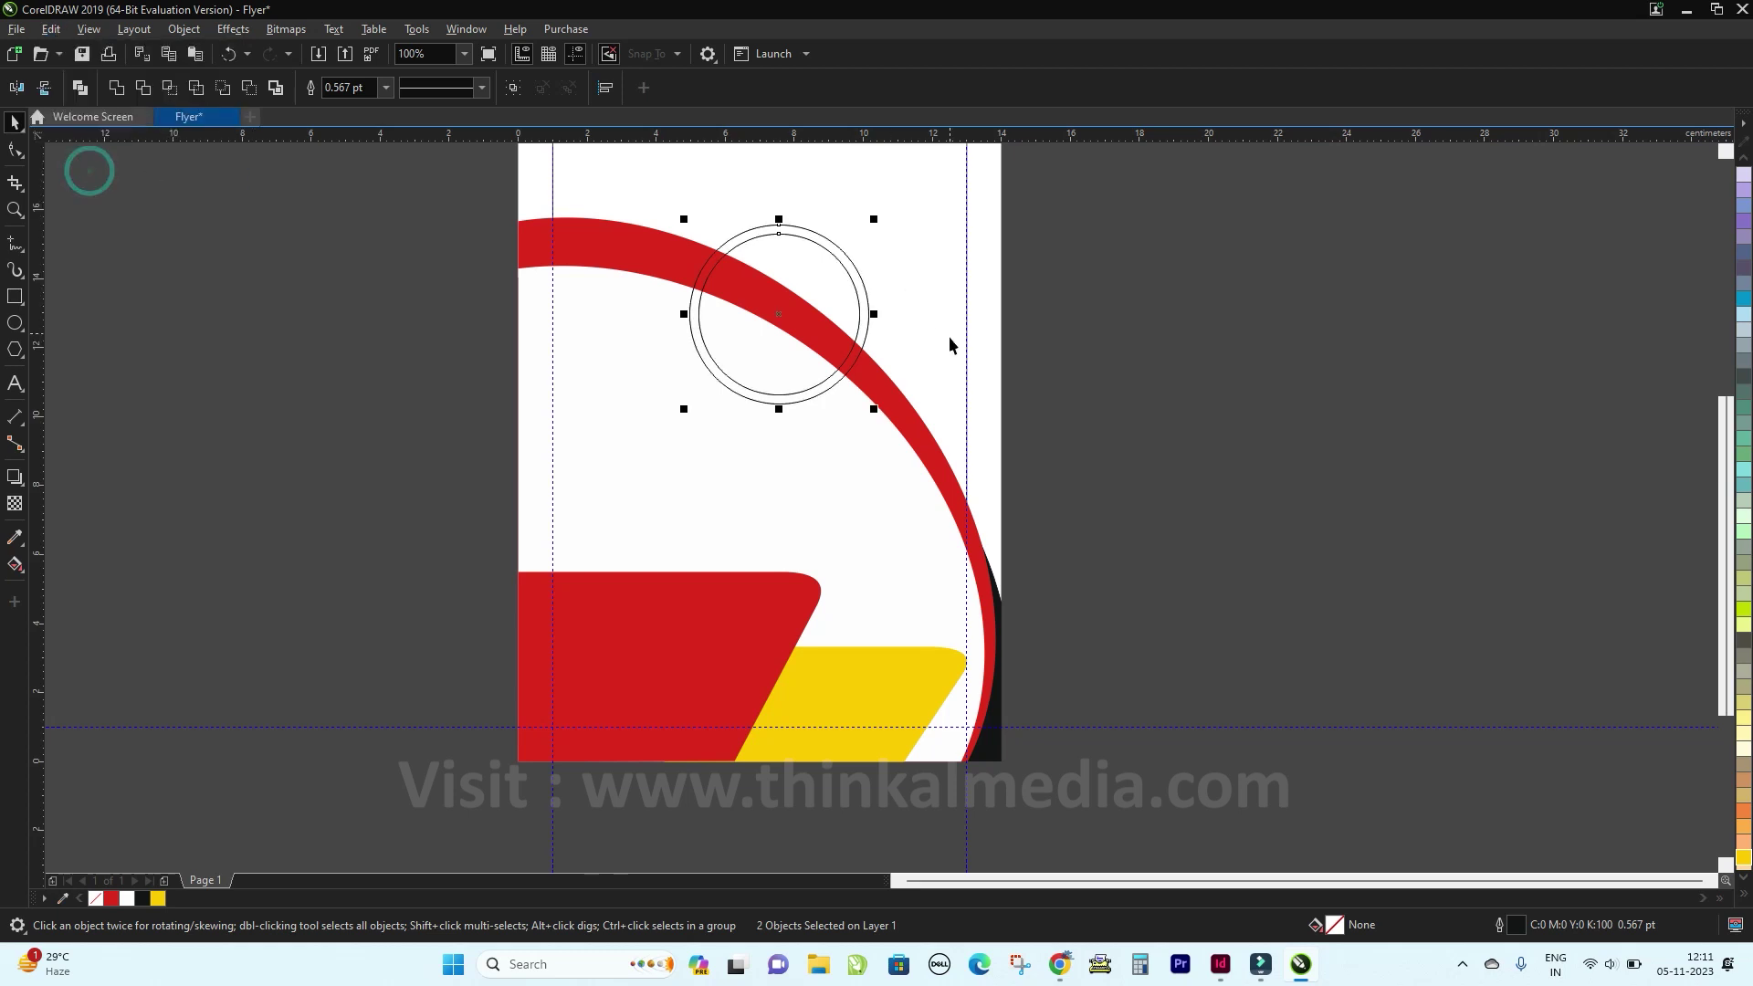
left_click_drag(778, 313, 1055, 394)
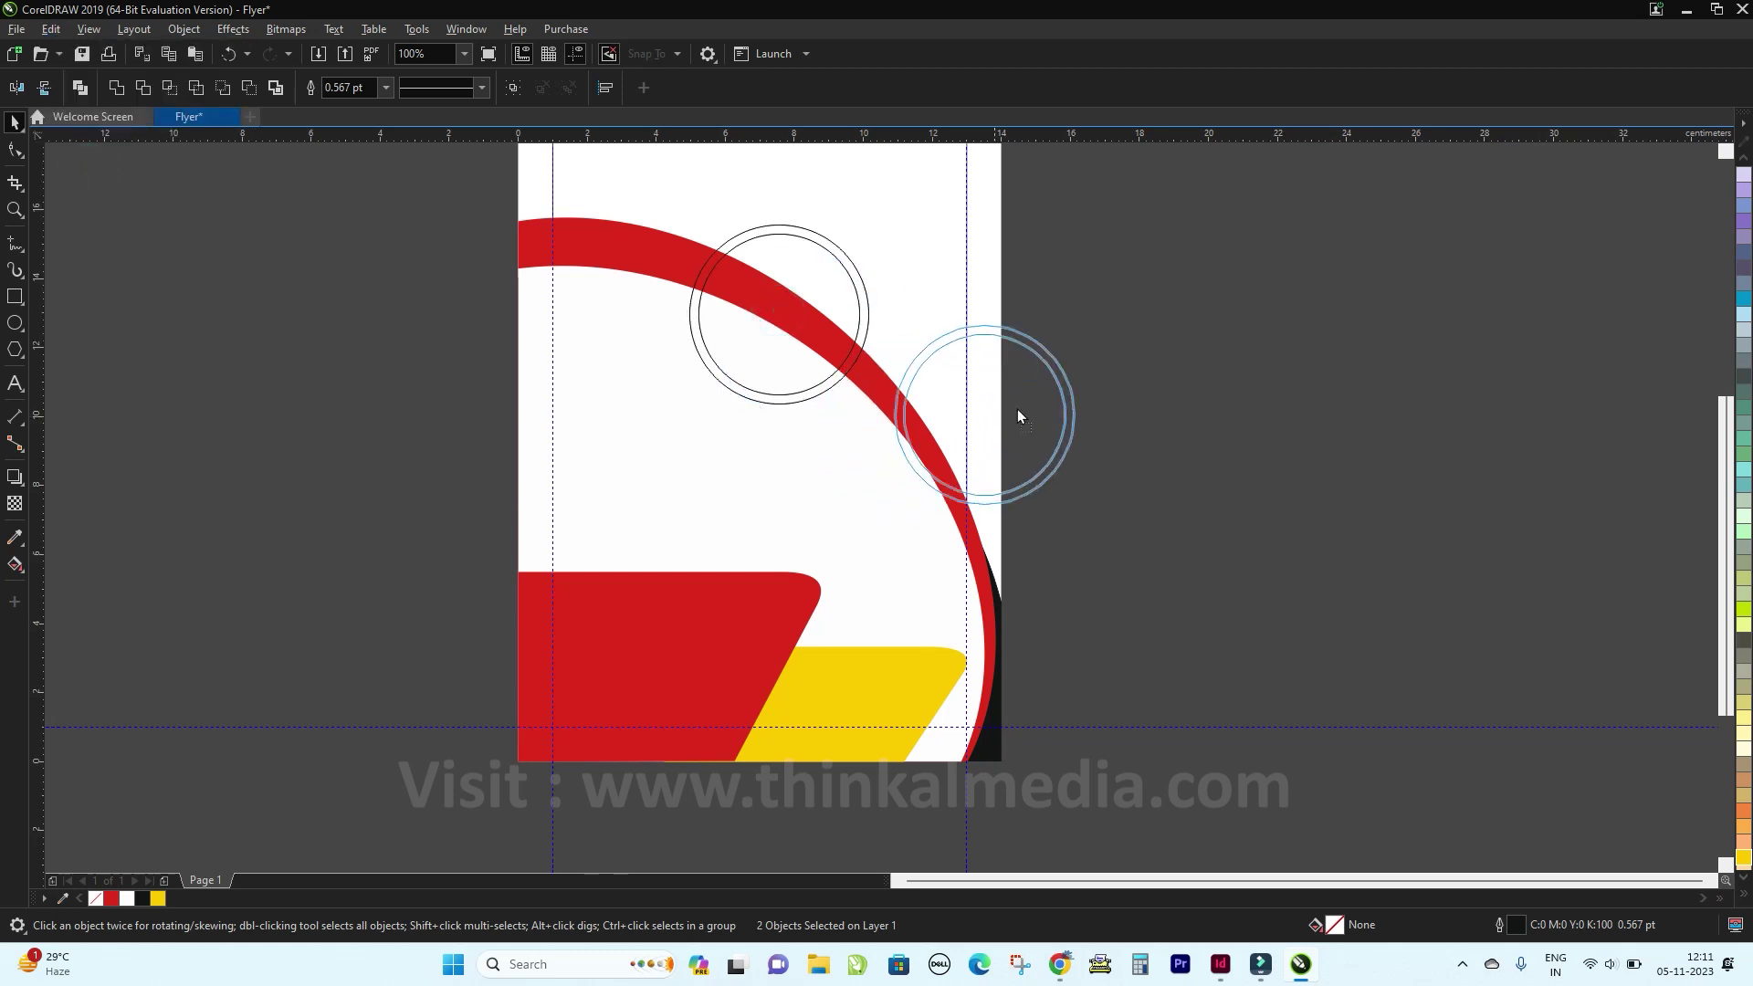
left_click_drag(1150, 296, 1121, 326)
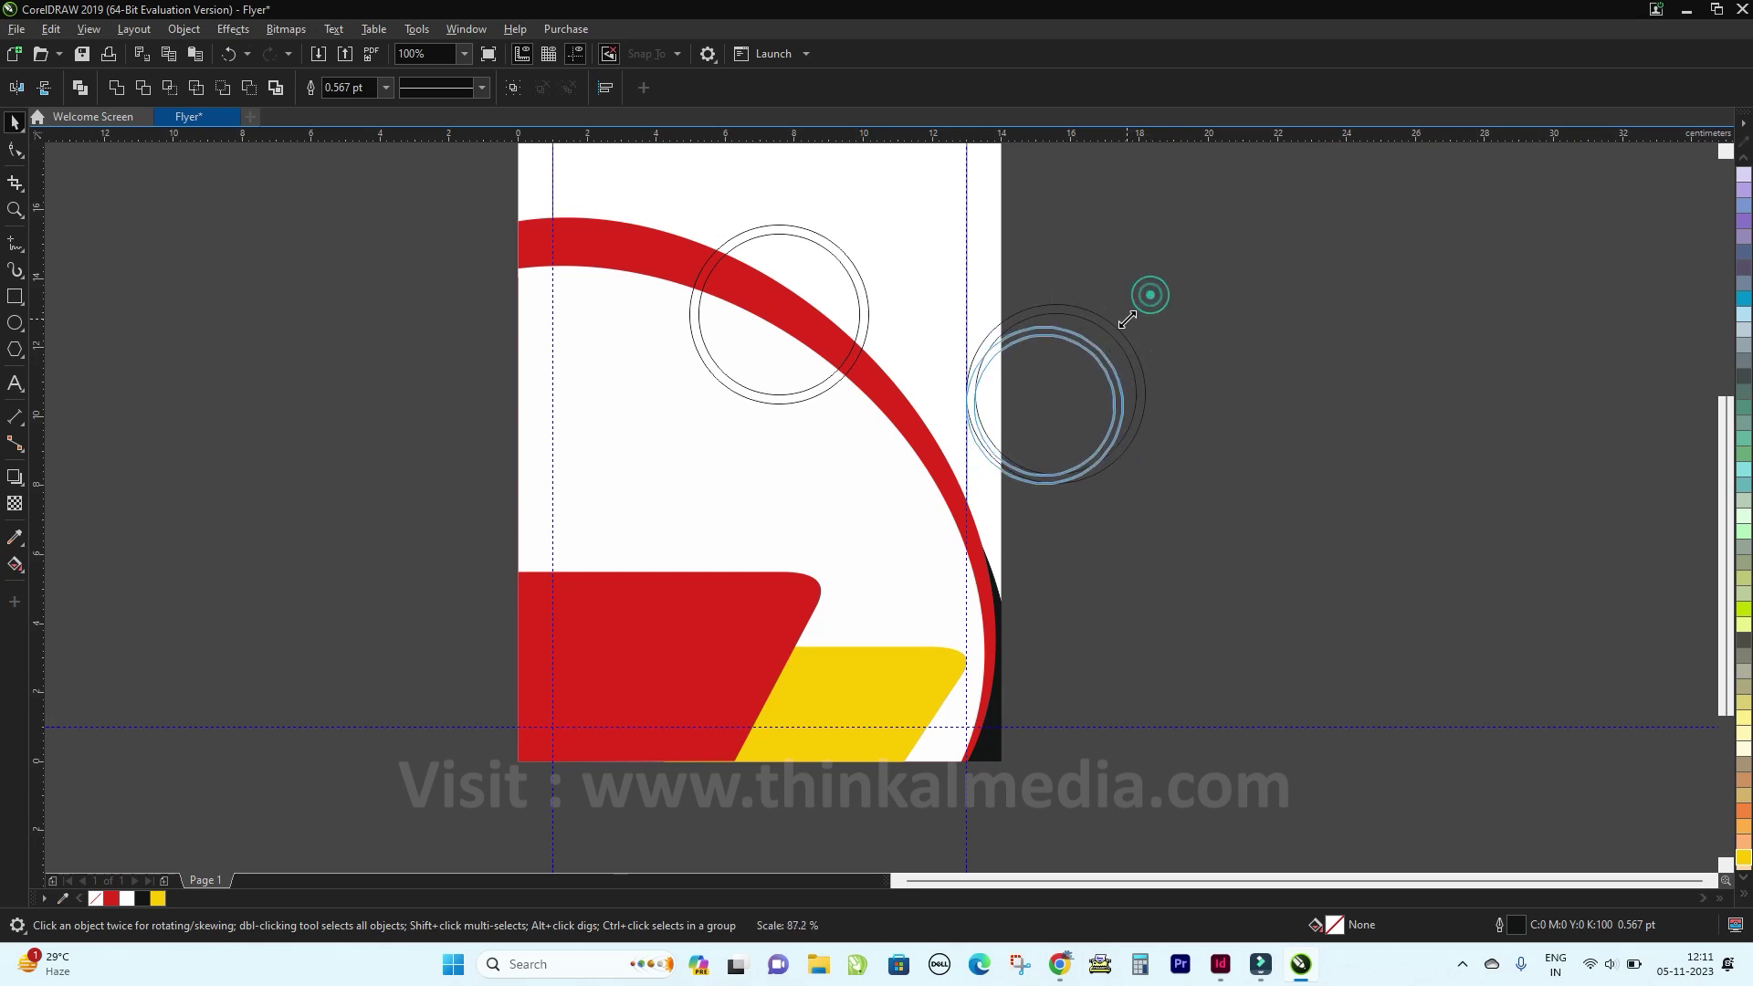
left_click_drag(1038, 409, 888, 397)
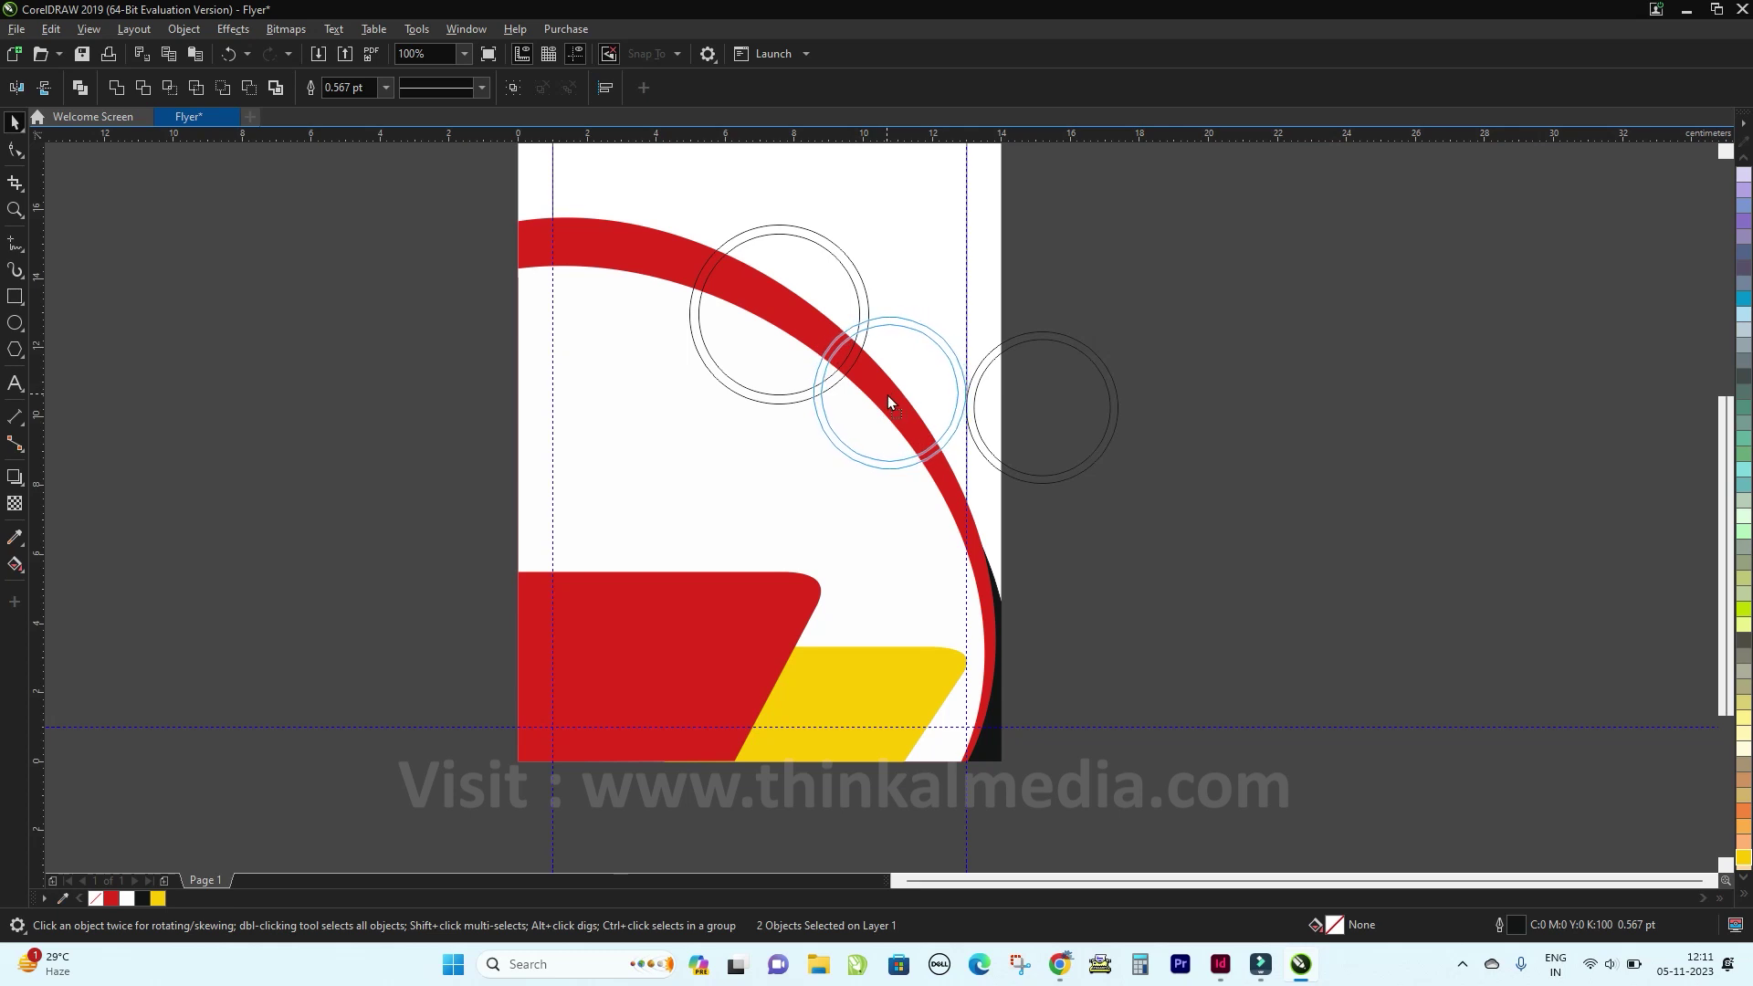
left_click_drag(888, 396, 903, 455)
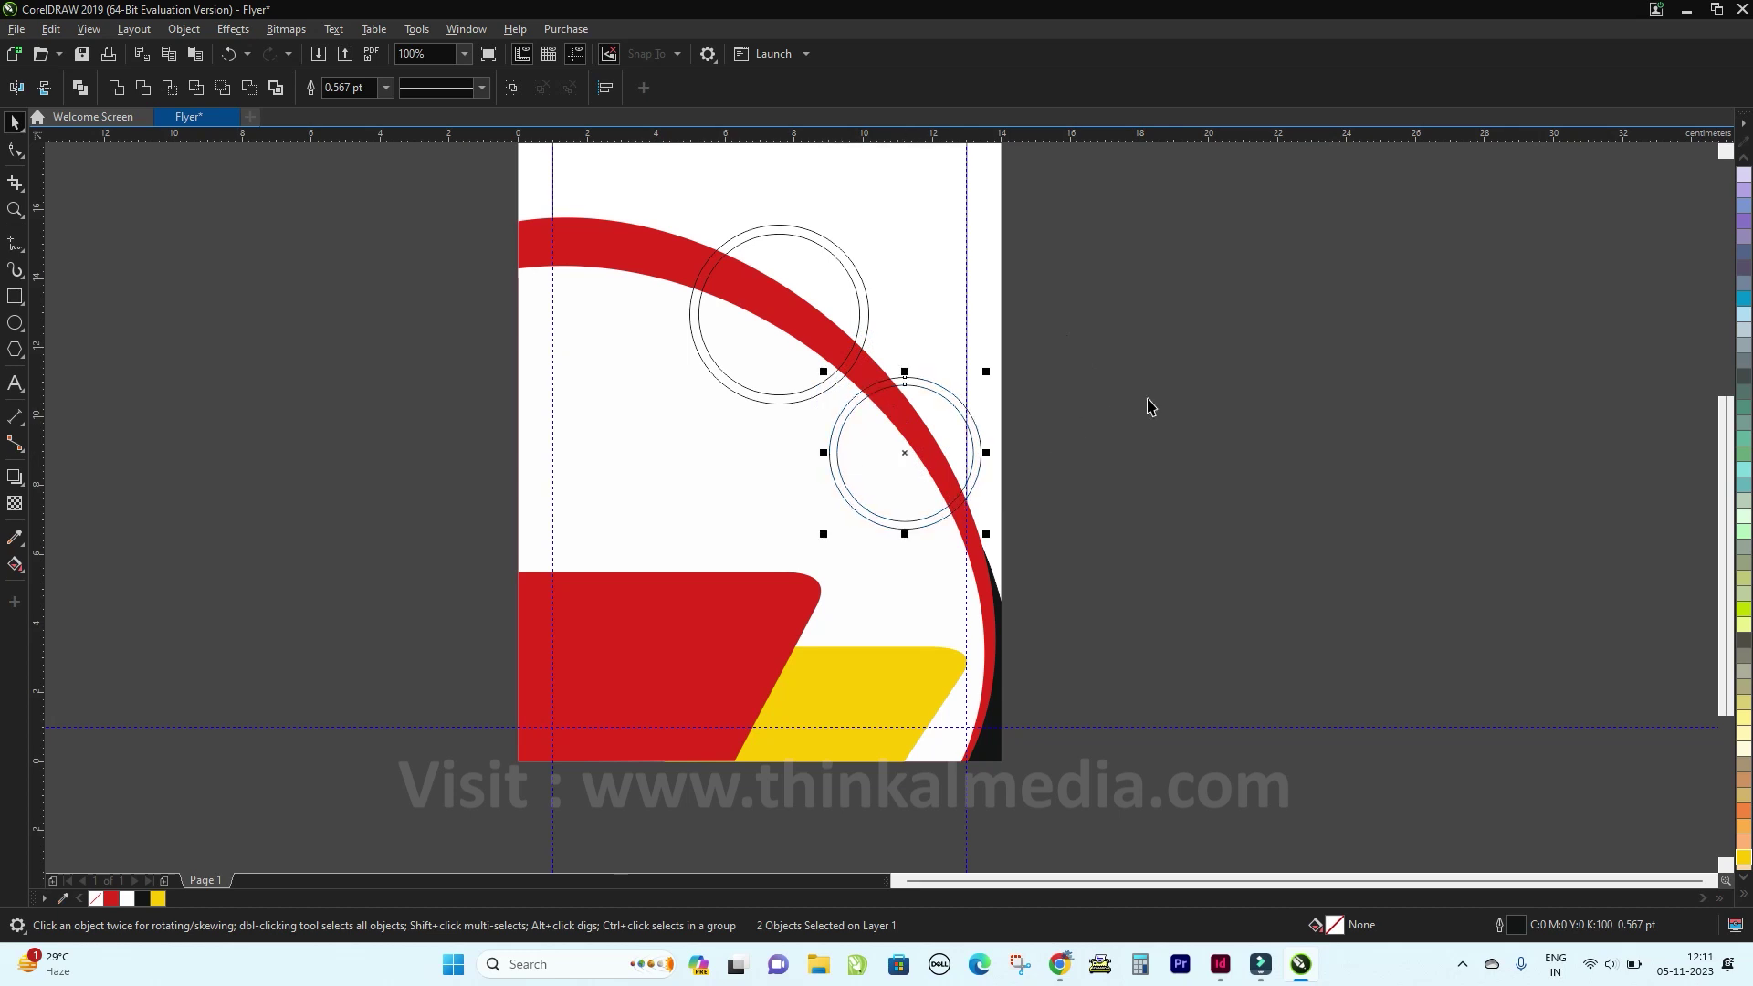
- Delete the leftover rectangle
scroll(924, 223, "up", 2)
left_click(924, 217)
right_click(926, 221)
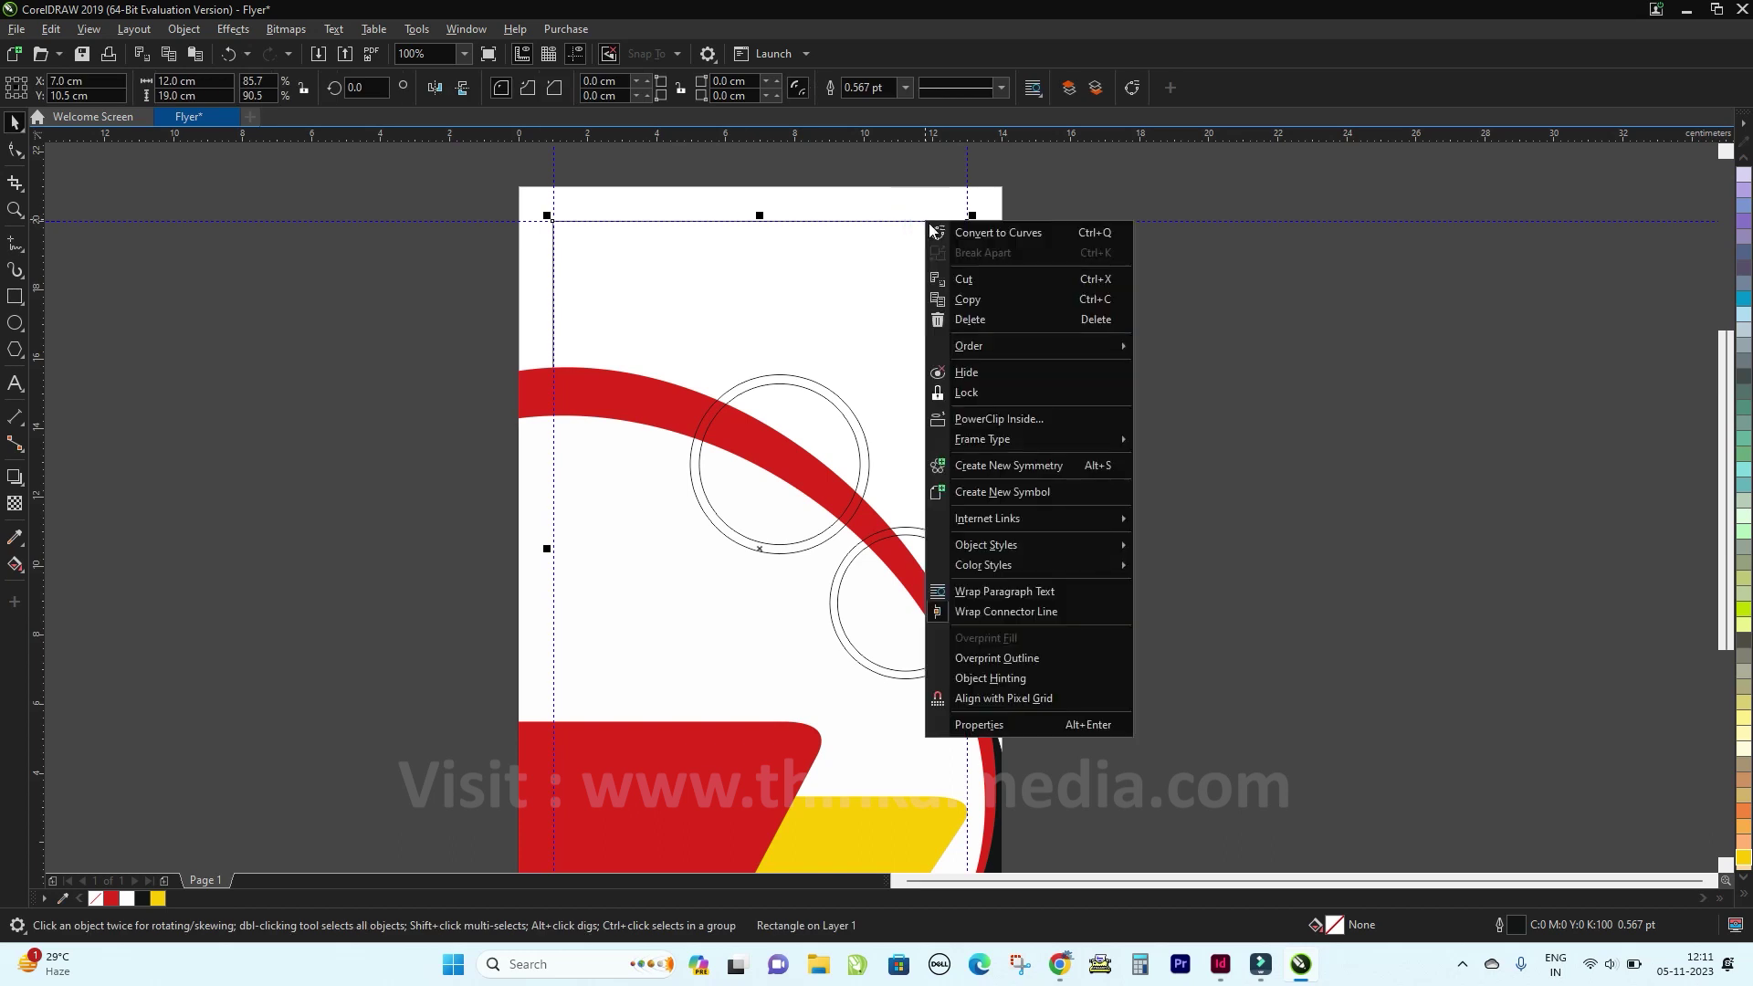
left_click(968, 320)
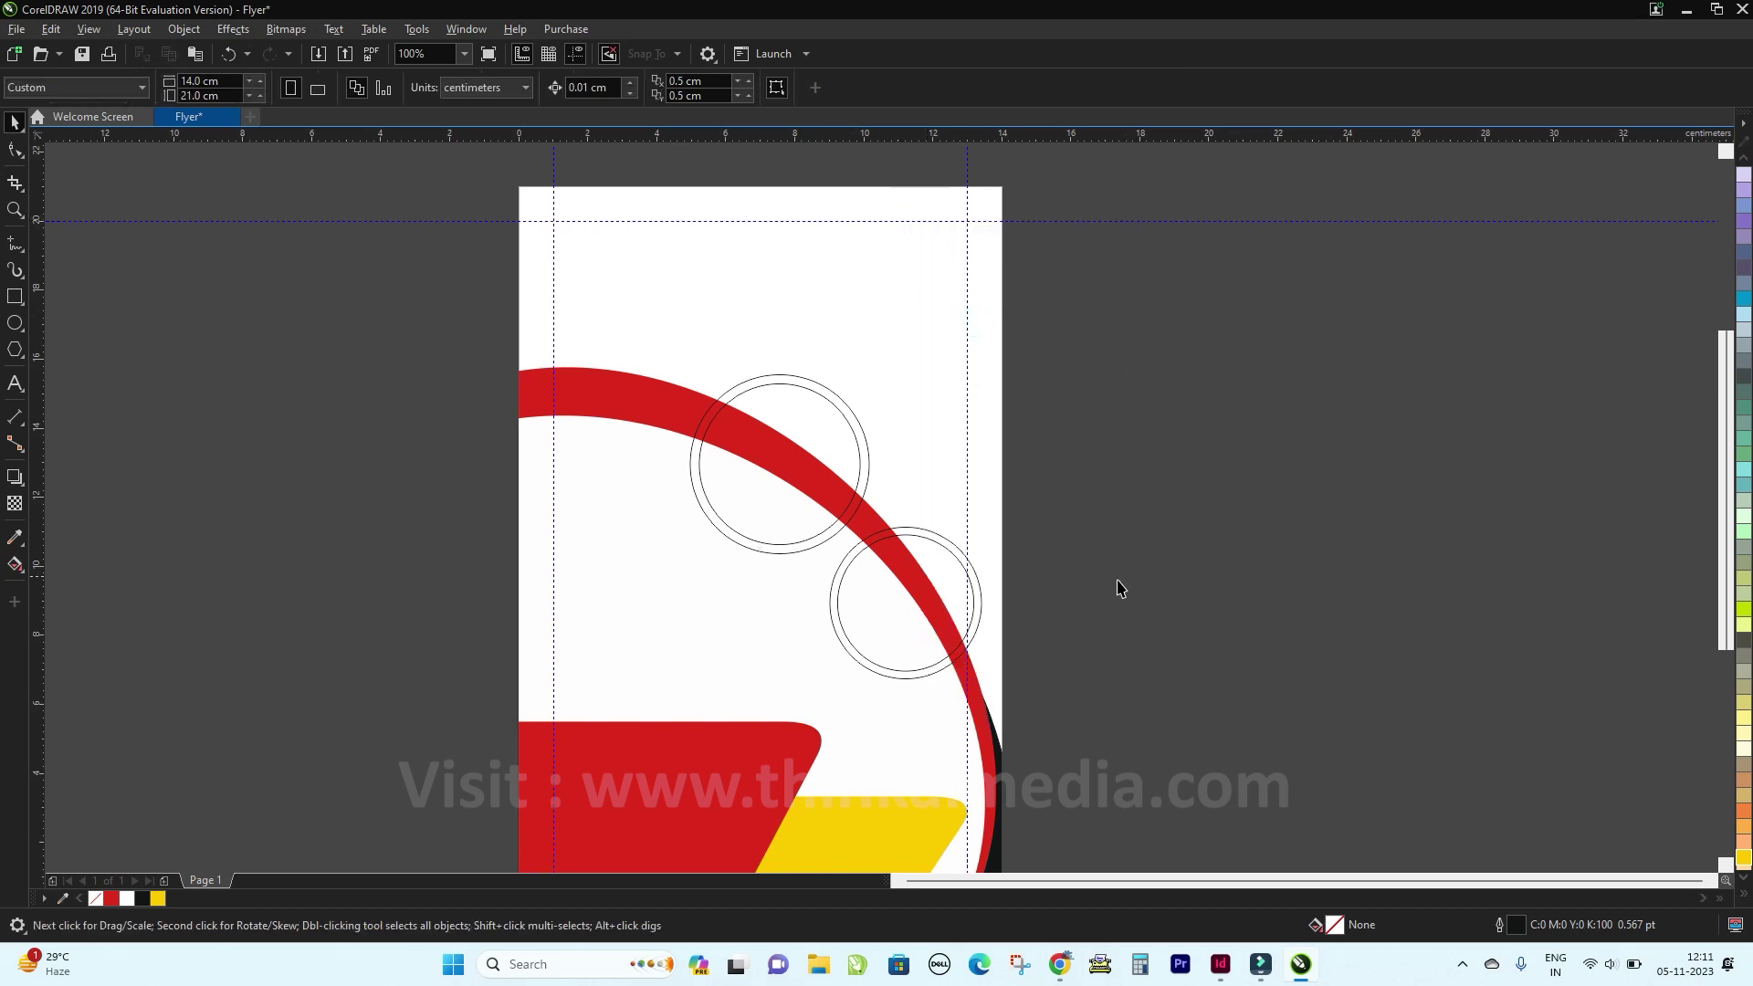
left_click(1725, 866)
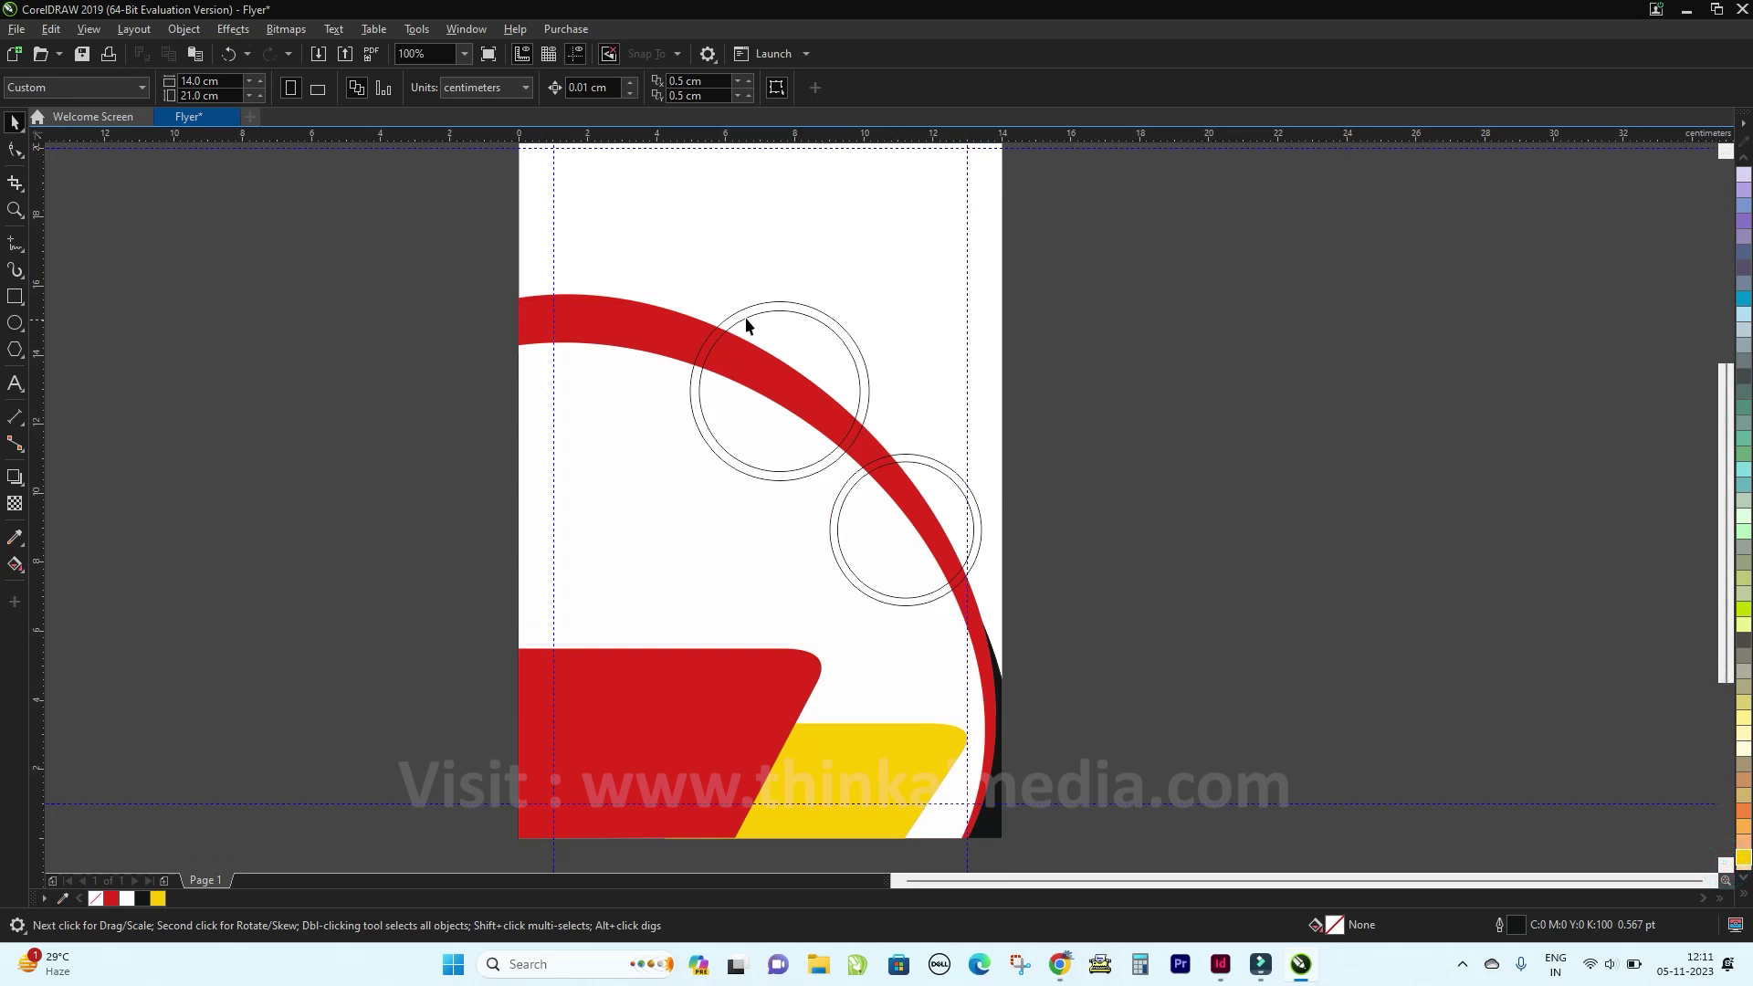
- Nudge the upper circle pair slightly down and to the right
left_click_drag(730, 274, 822, 332)
left_click_drag(661, 247, 870, 499)
left_click_drag(779, 393, 801, 417)
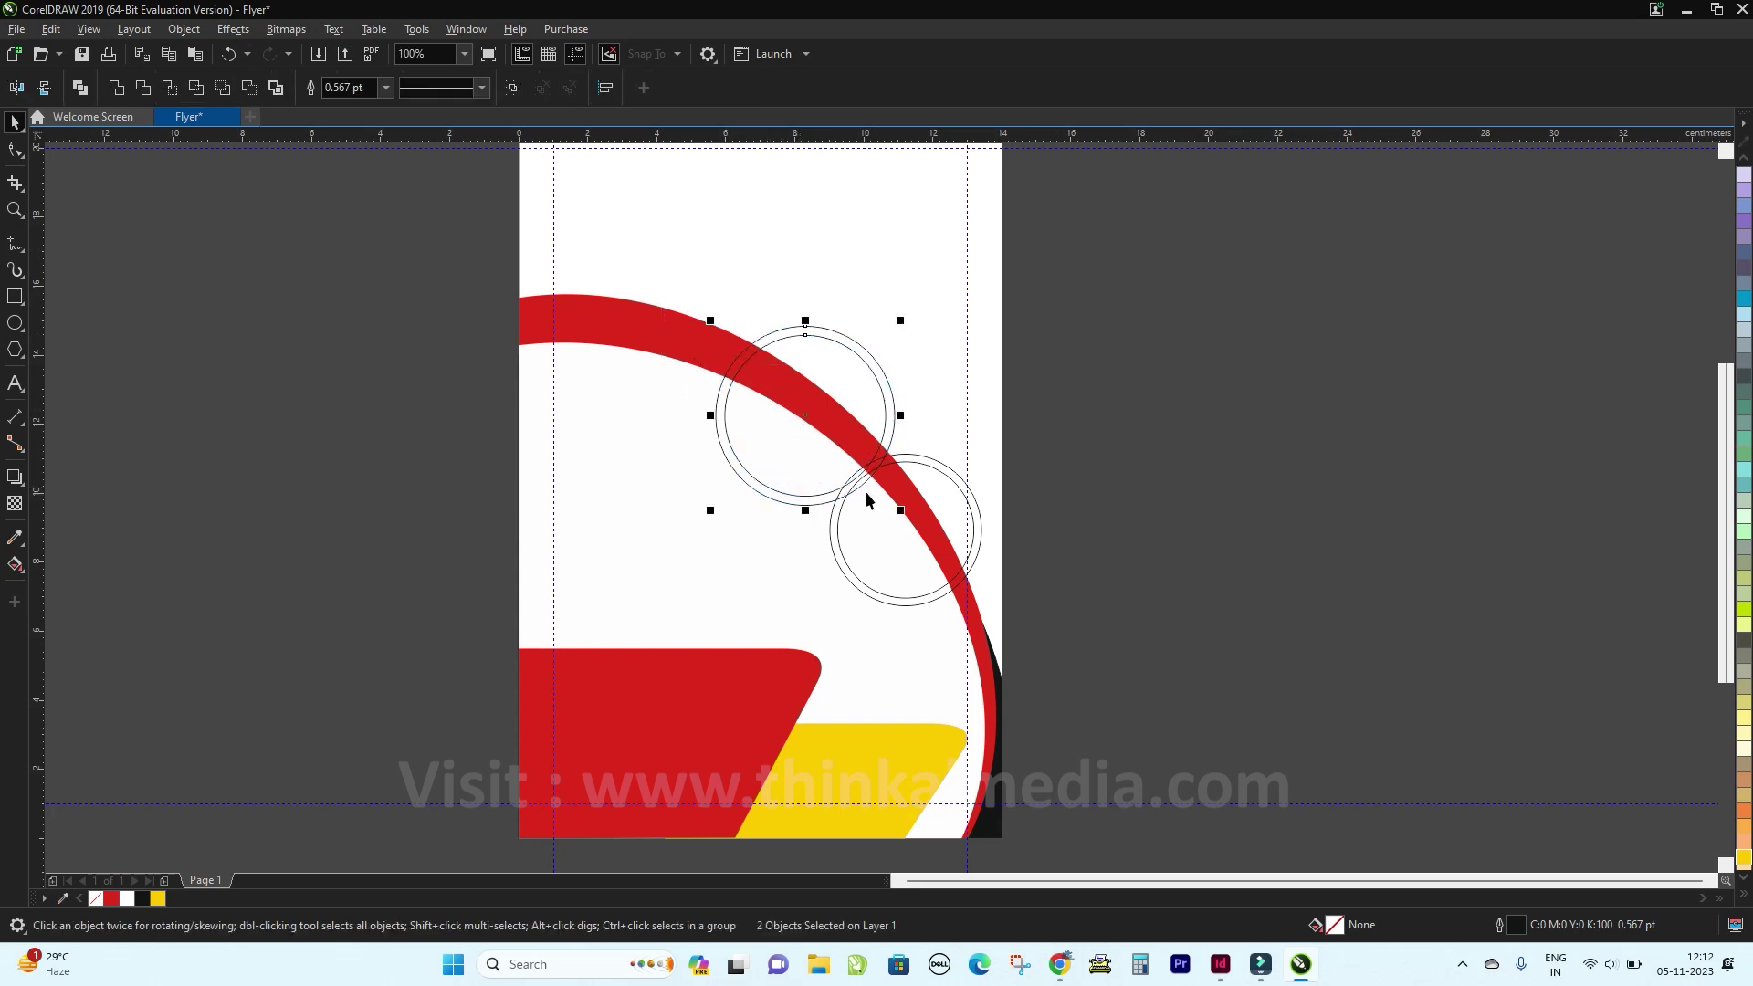
left_click_drag(1069, 645, 811, 445)
- Copy and paste the lower double-ring circle pair, moving the copy toward the upper left
right_click(906, 459)
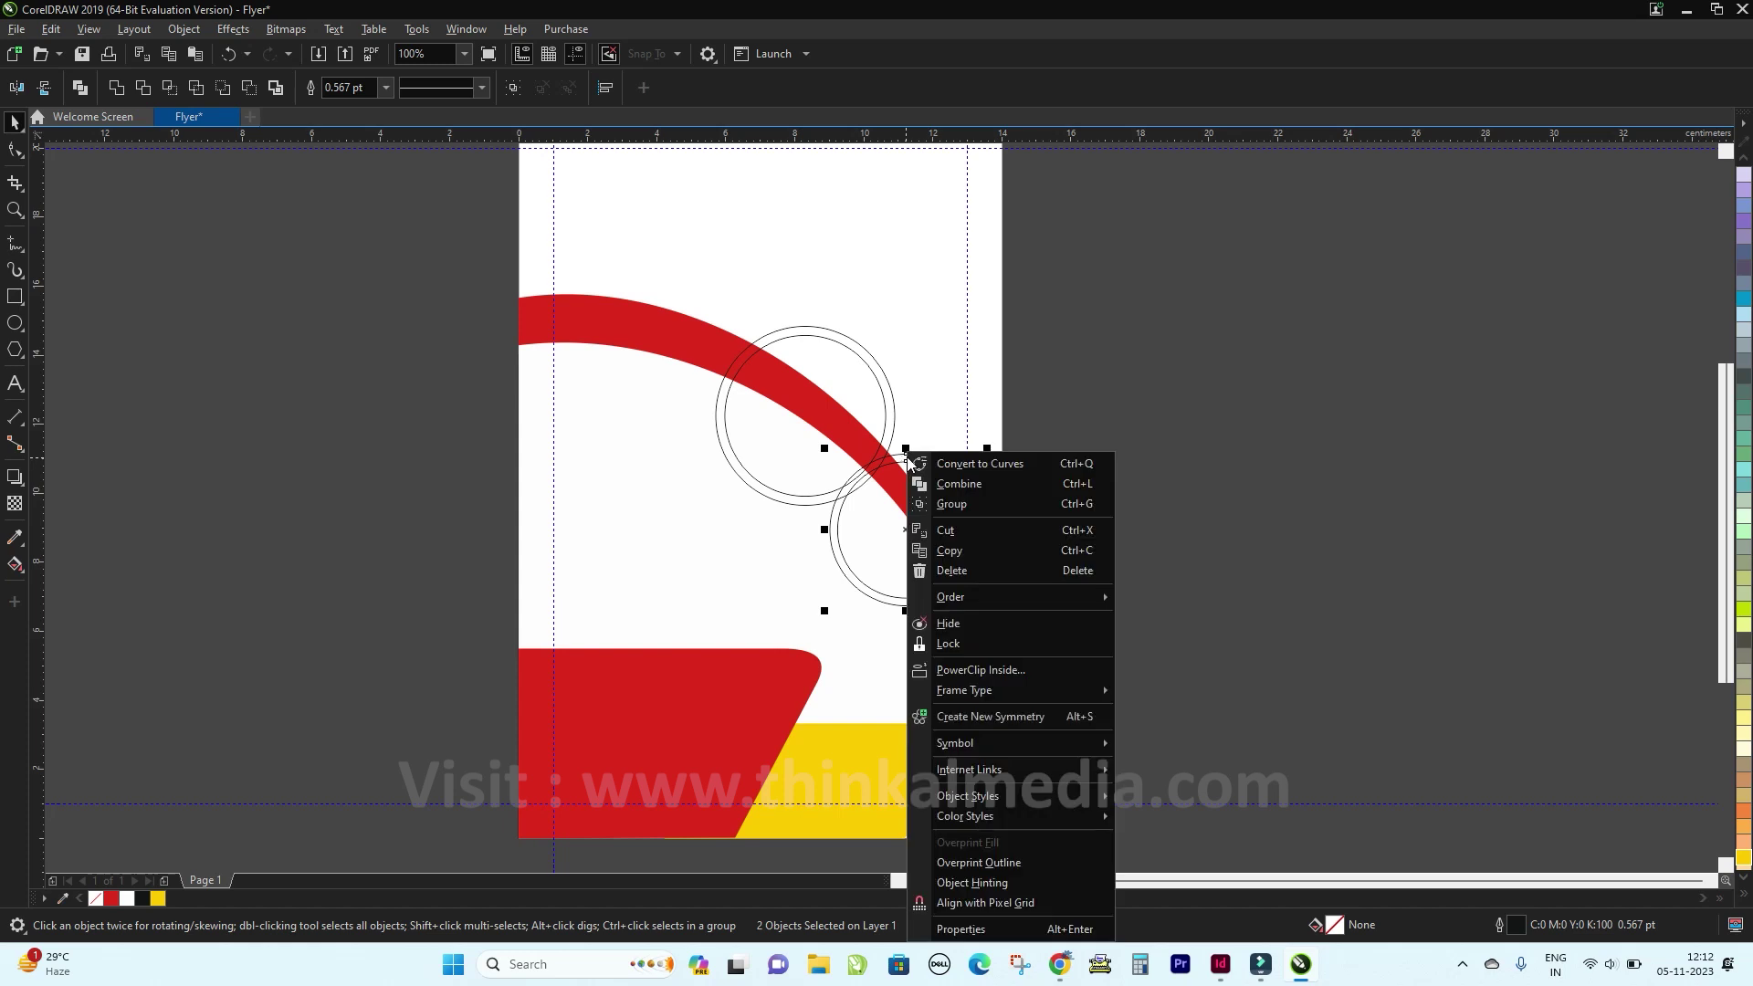
left_click(952, 550)
right_click(1027, 422)
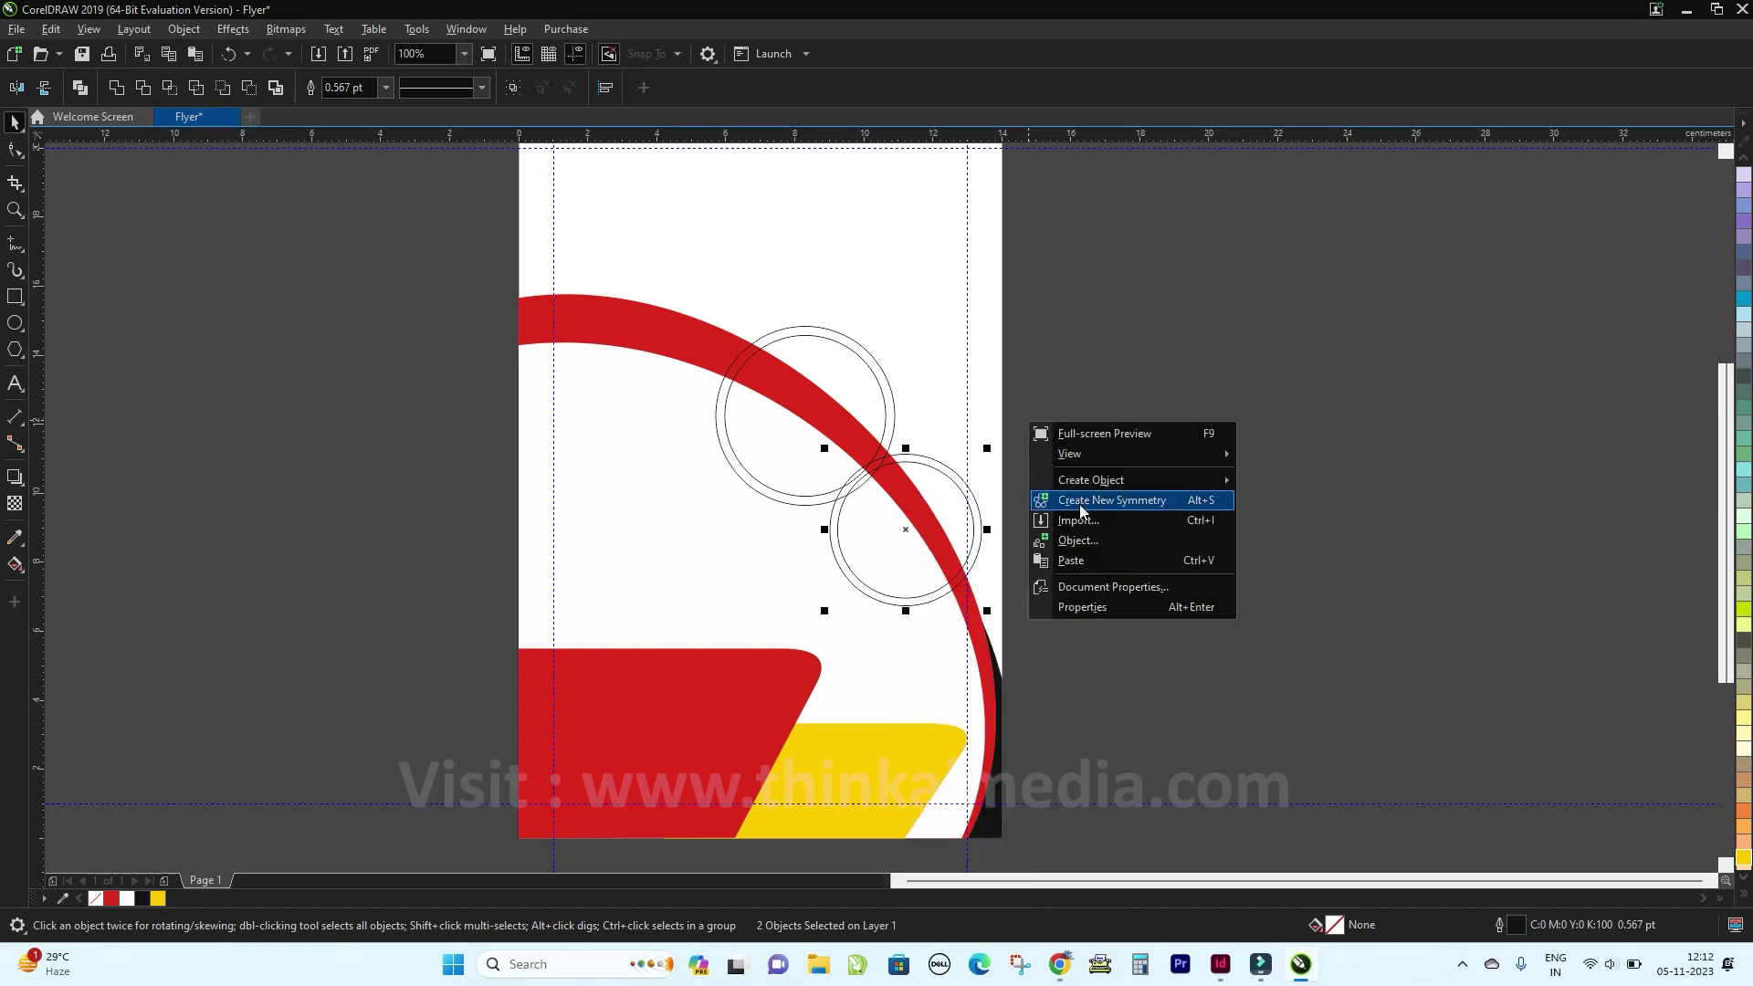
left_click(1070, 561)
left_click_drag(911, 531, 683, 321)
- Enlarge the middle circle pair to about 116% and shift it slightly upward
left_click_drag(1051, 556, 701, 313)
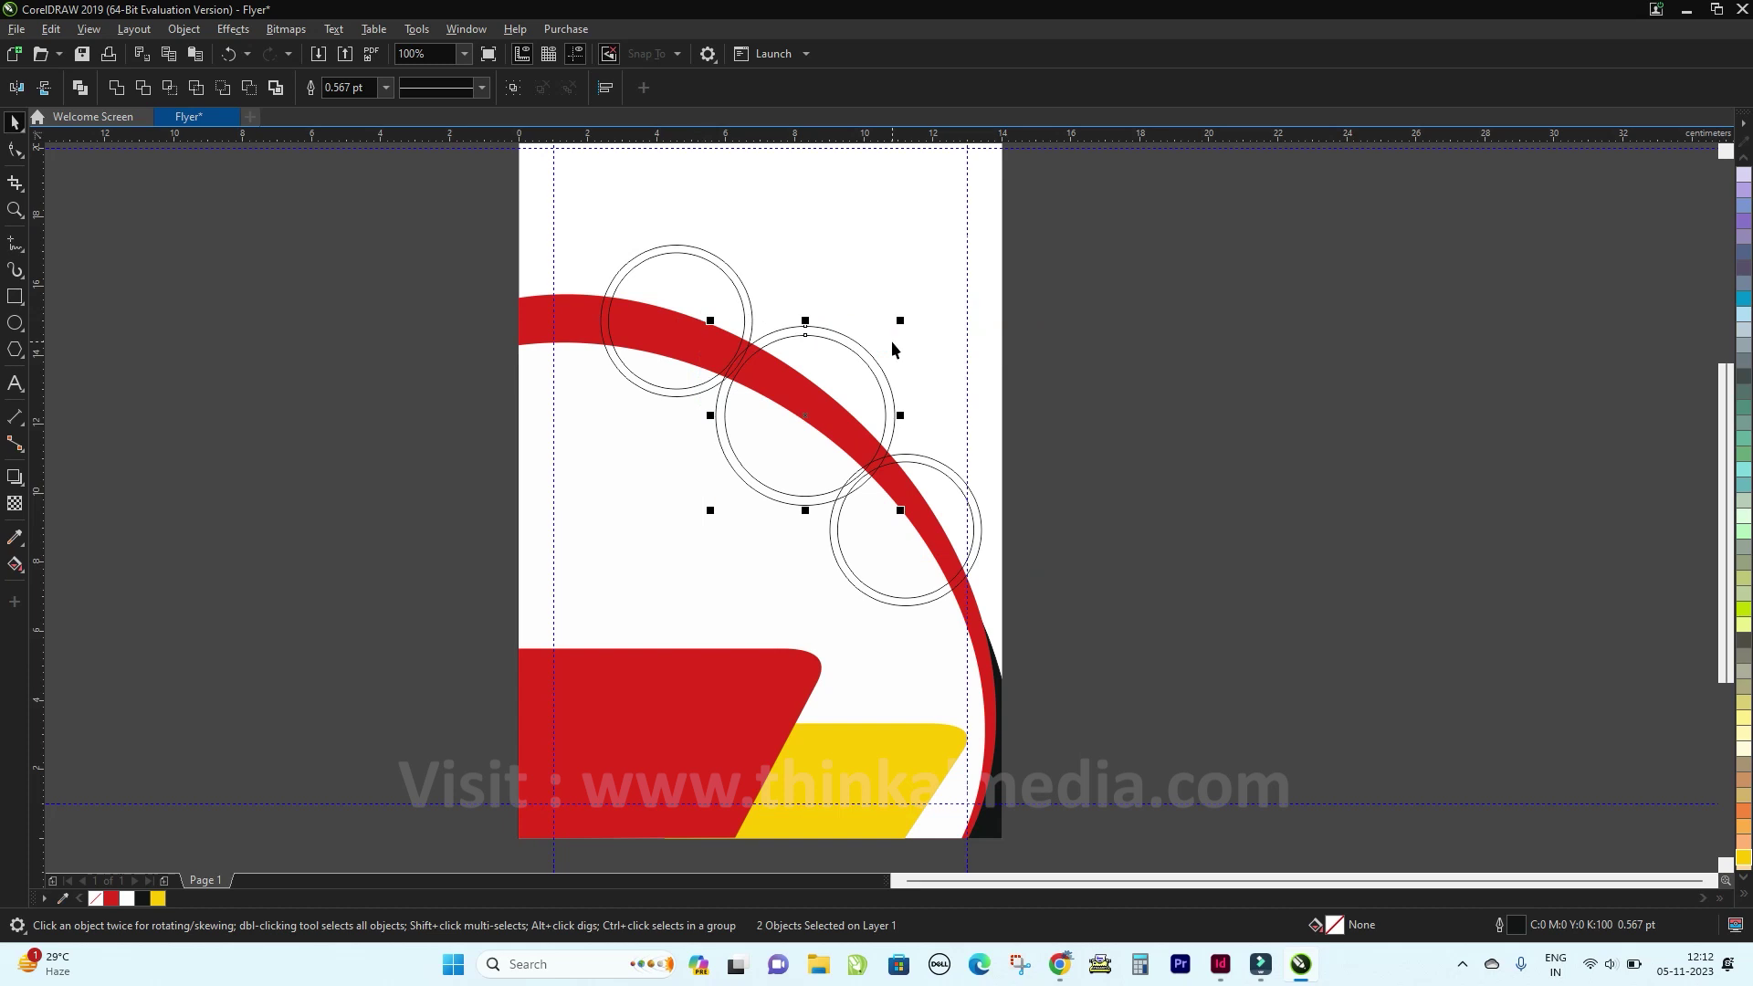
left_click_drag(706, 316, 691, 292)
left_click_drag(800, 419, 802, 418)
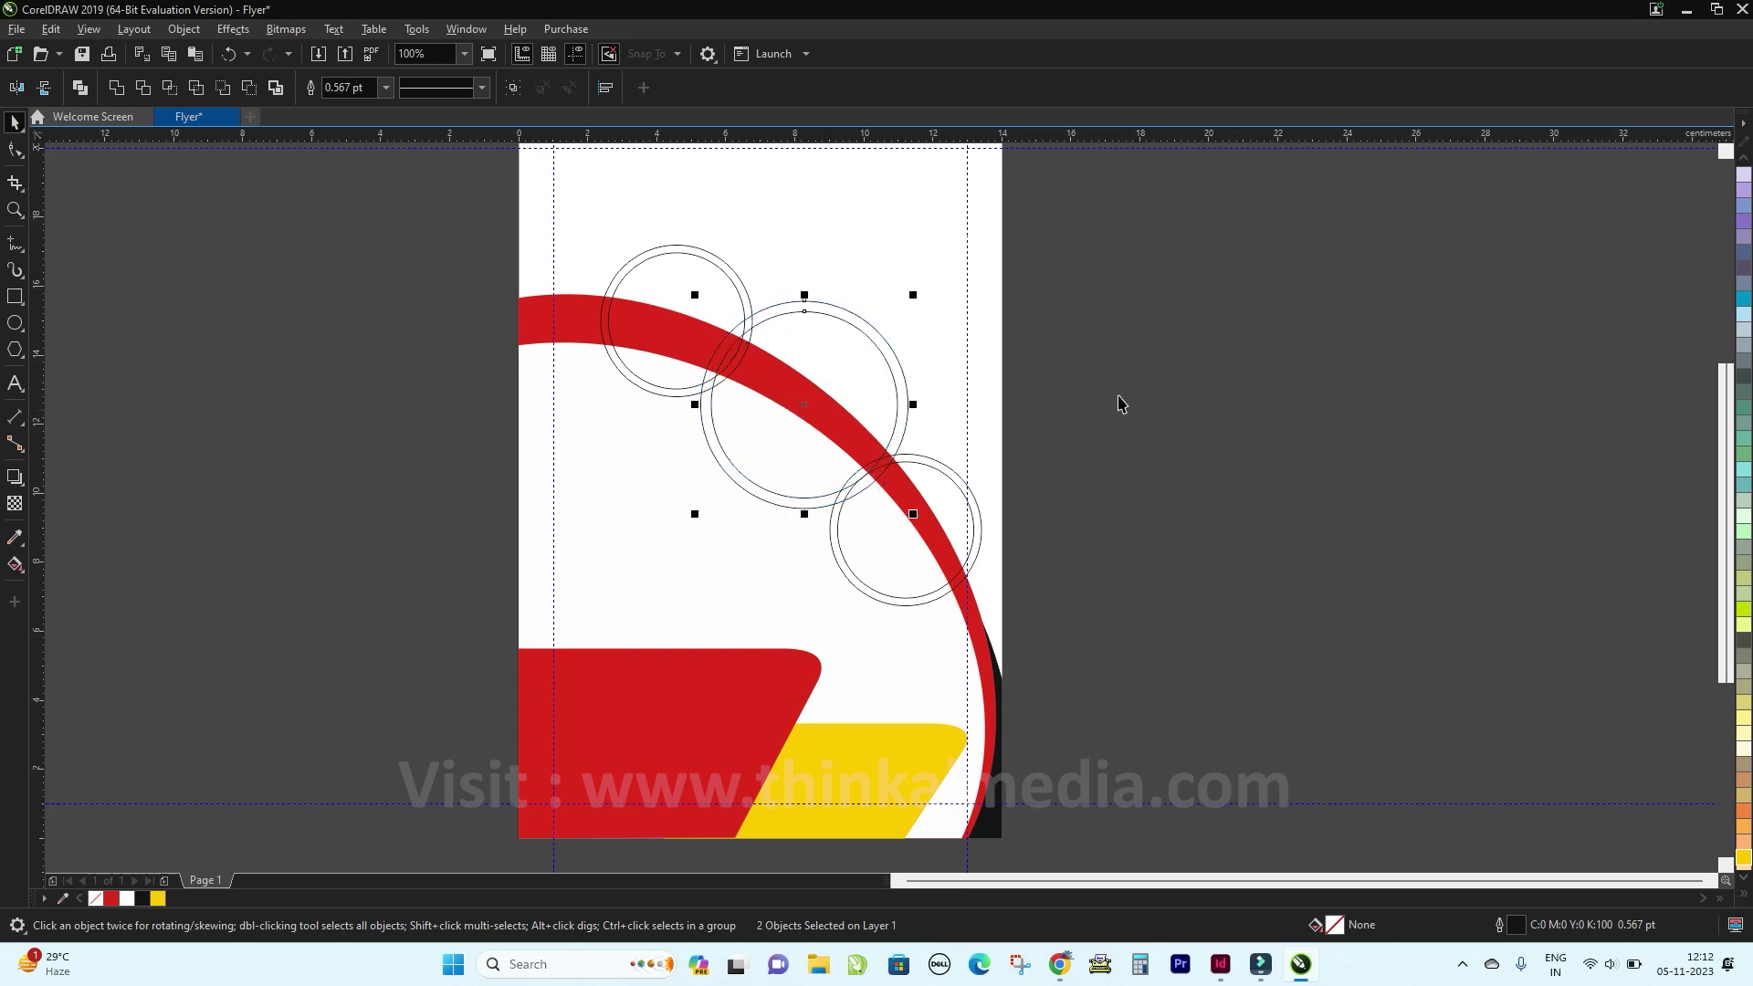
left_click(1267, 379)
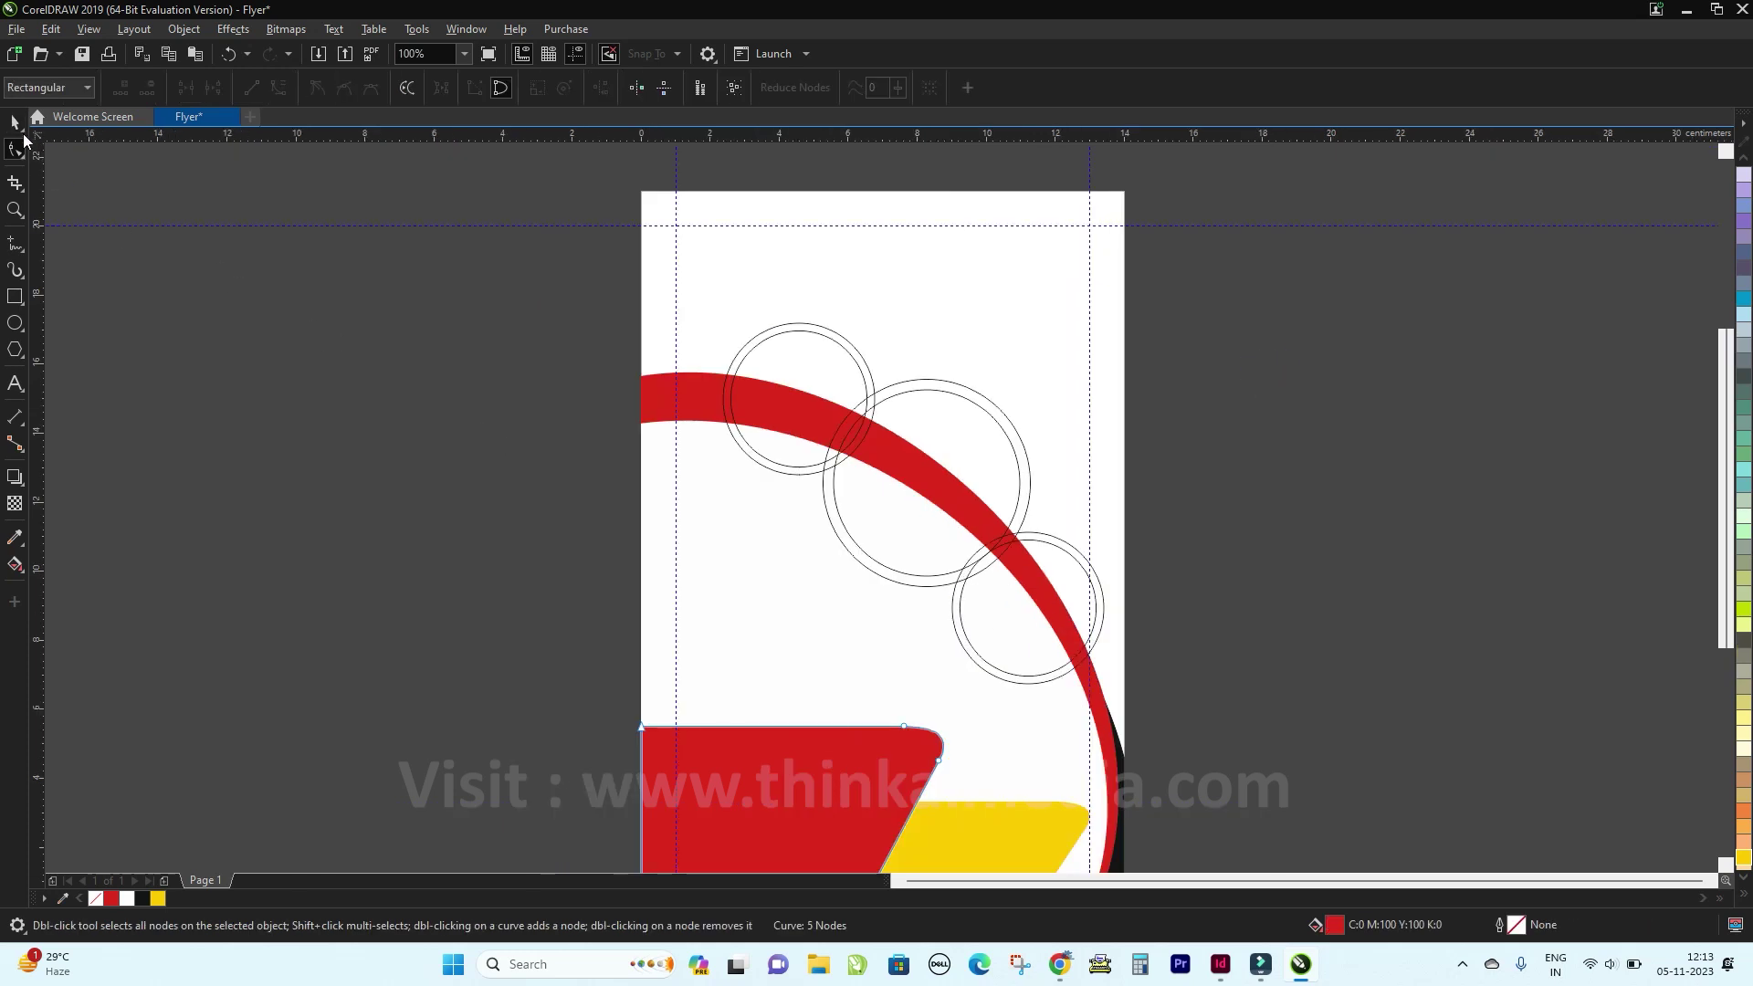
- Import the s-4 lips photo and two beauty screenshots, placing each on the canvas
left_click(15, 123)
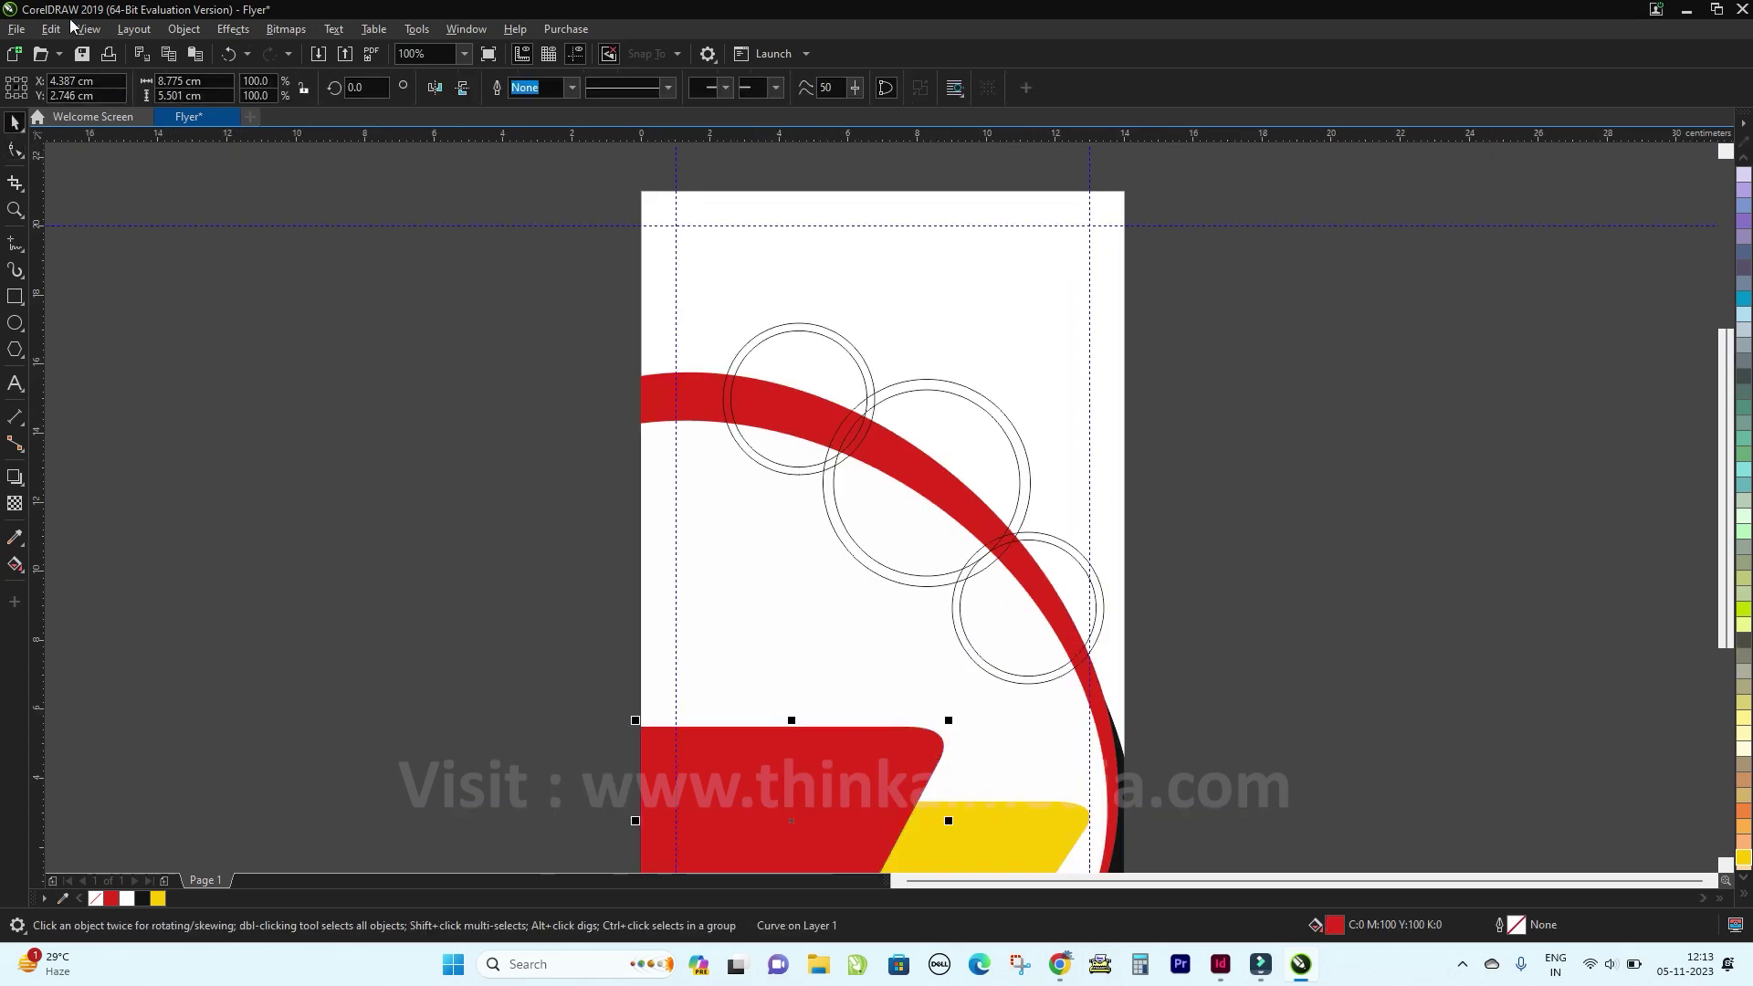
left_click(18, 29)
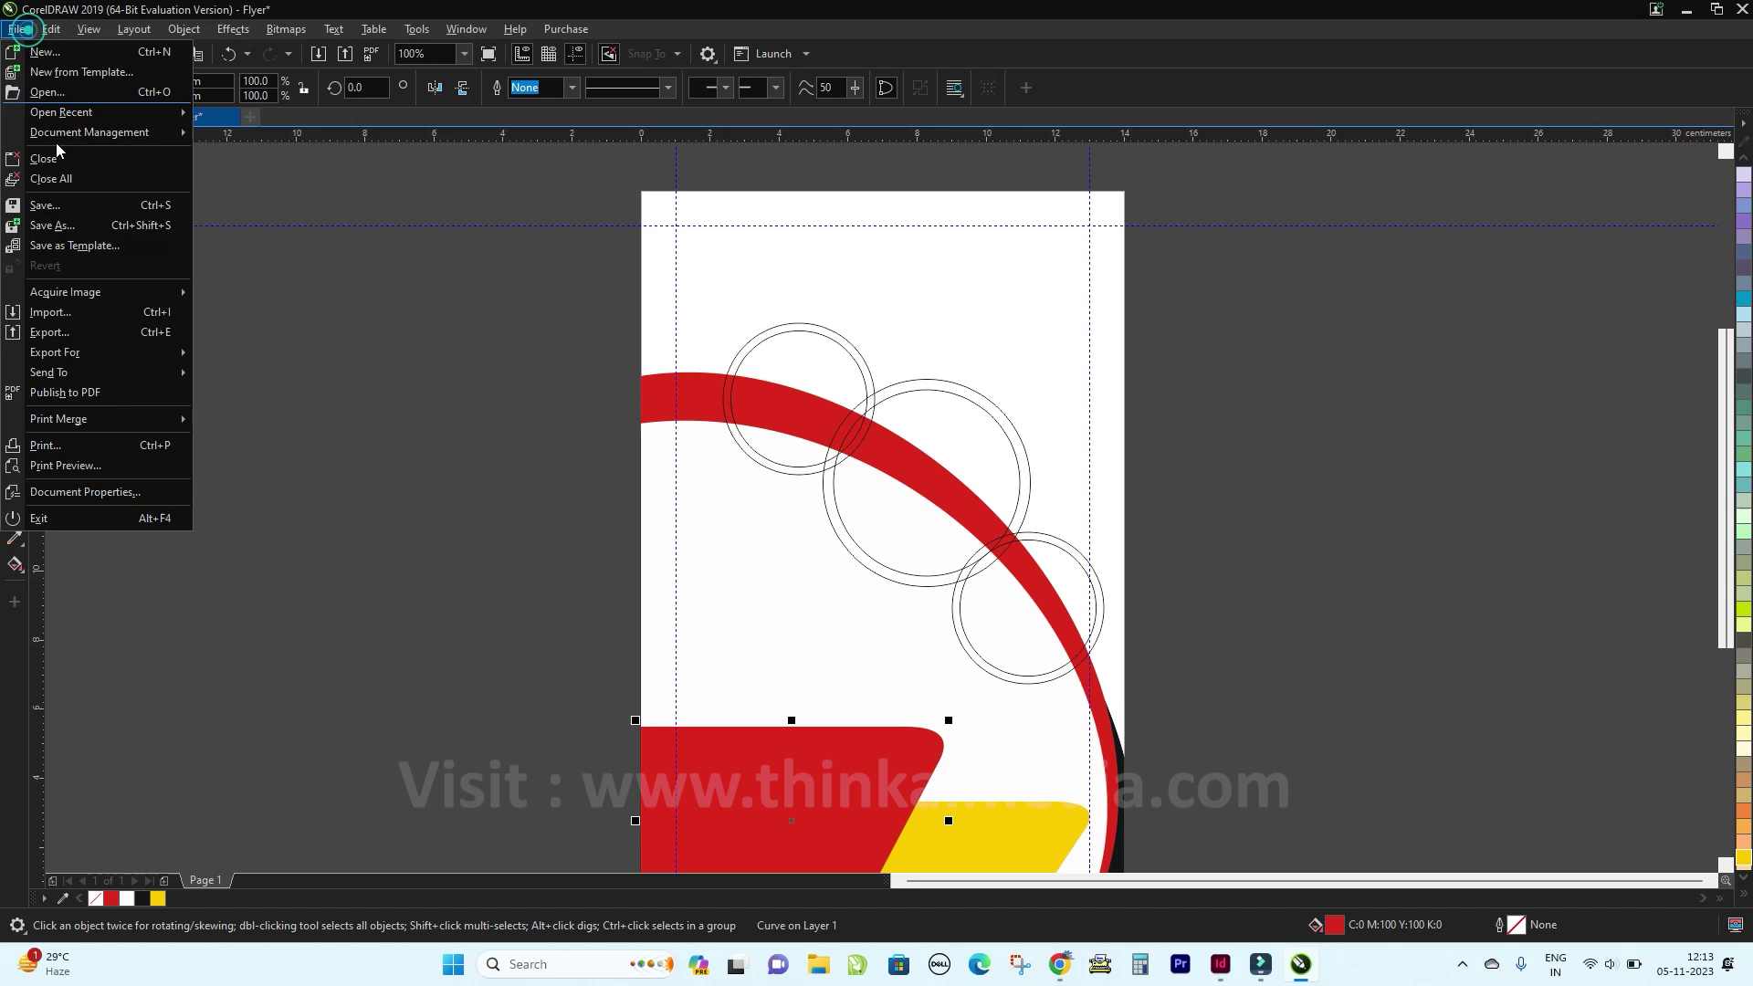
left_click(71, 320)
left_click(754, 472)
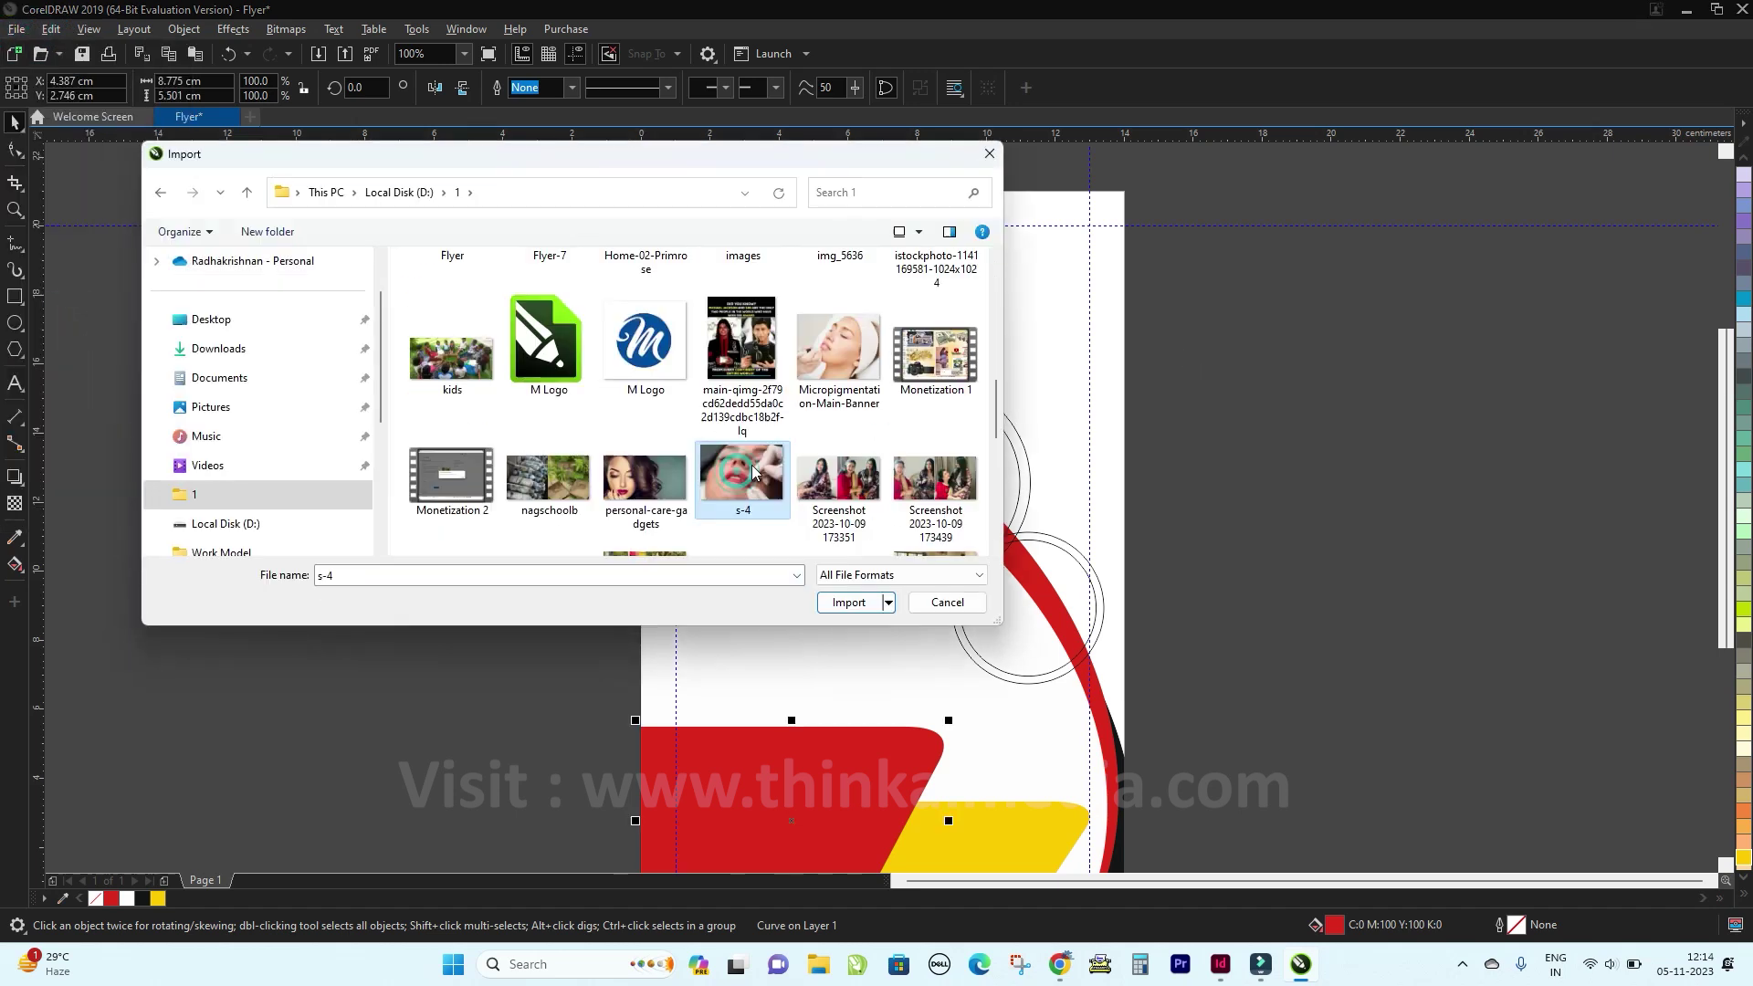
left_click_drag(998, 428, 983, 505)
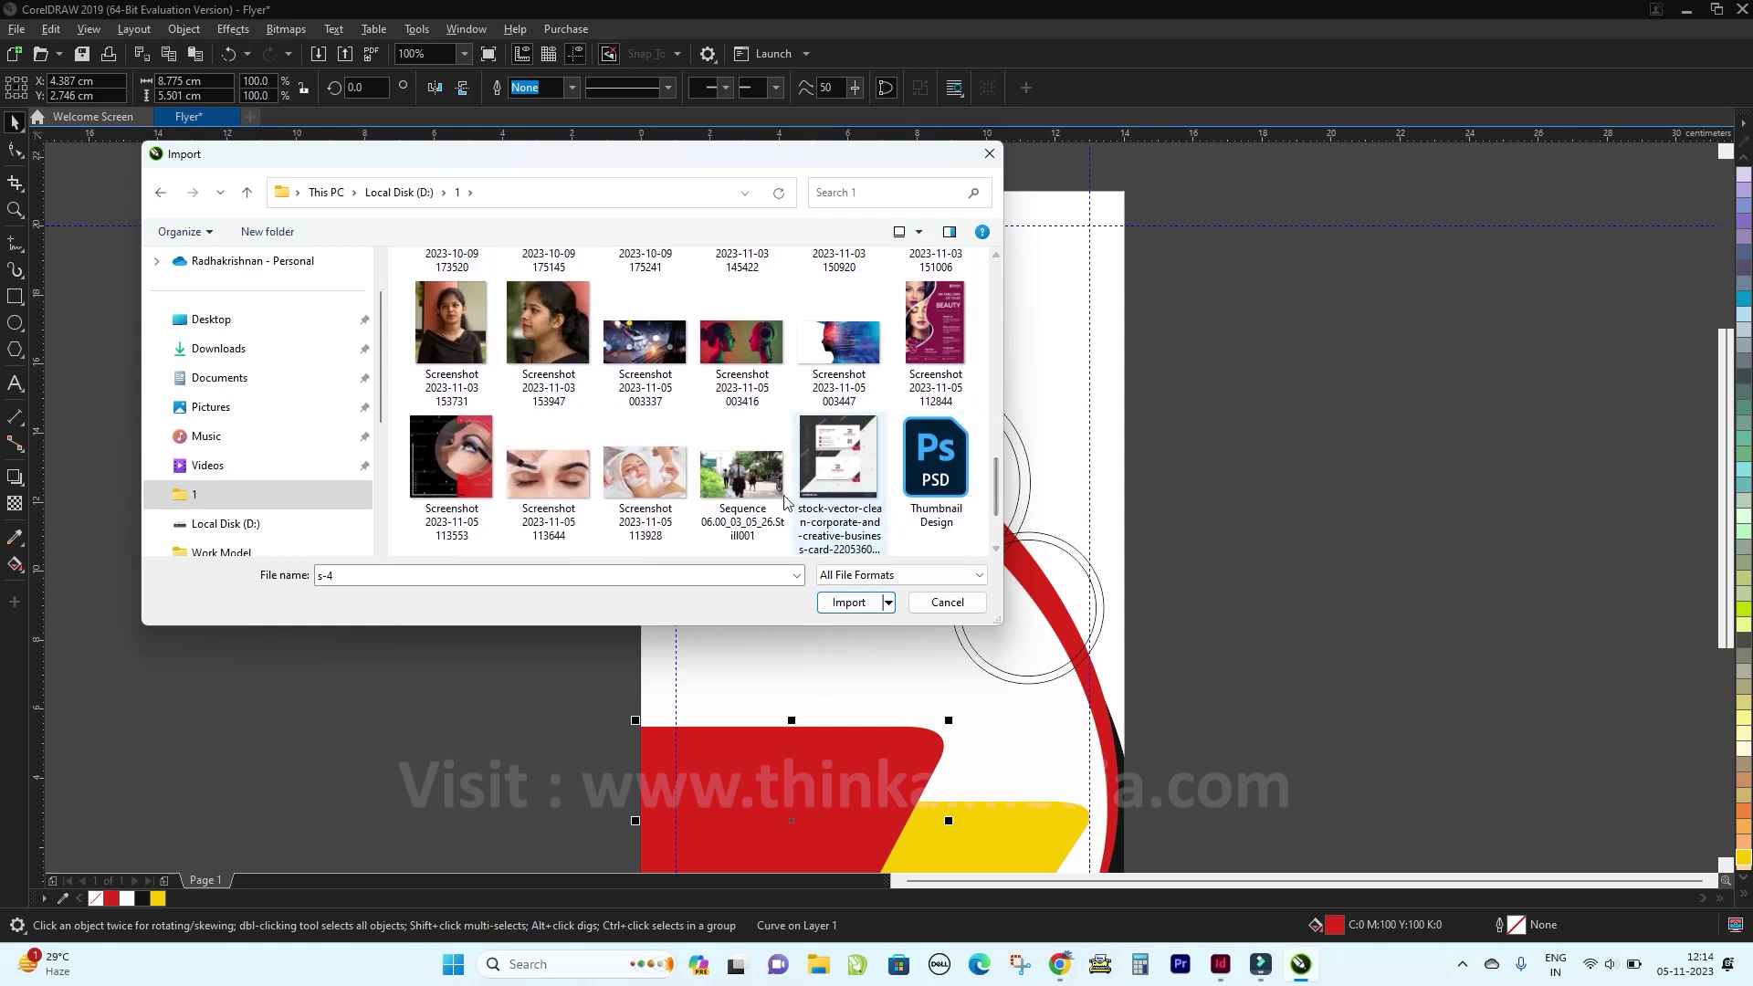
left_click(650, 475, "ctrl")
left_click(567, 476, "ctrl")
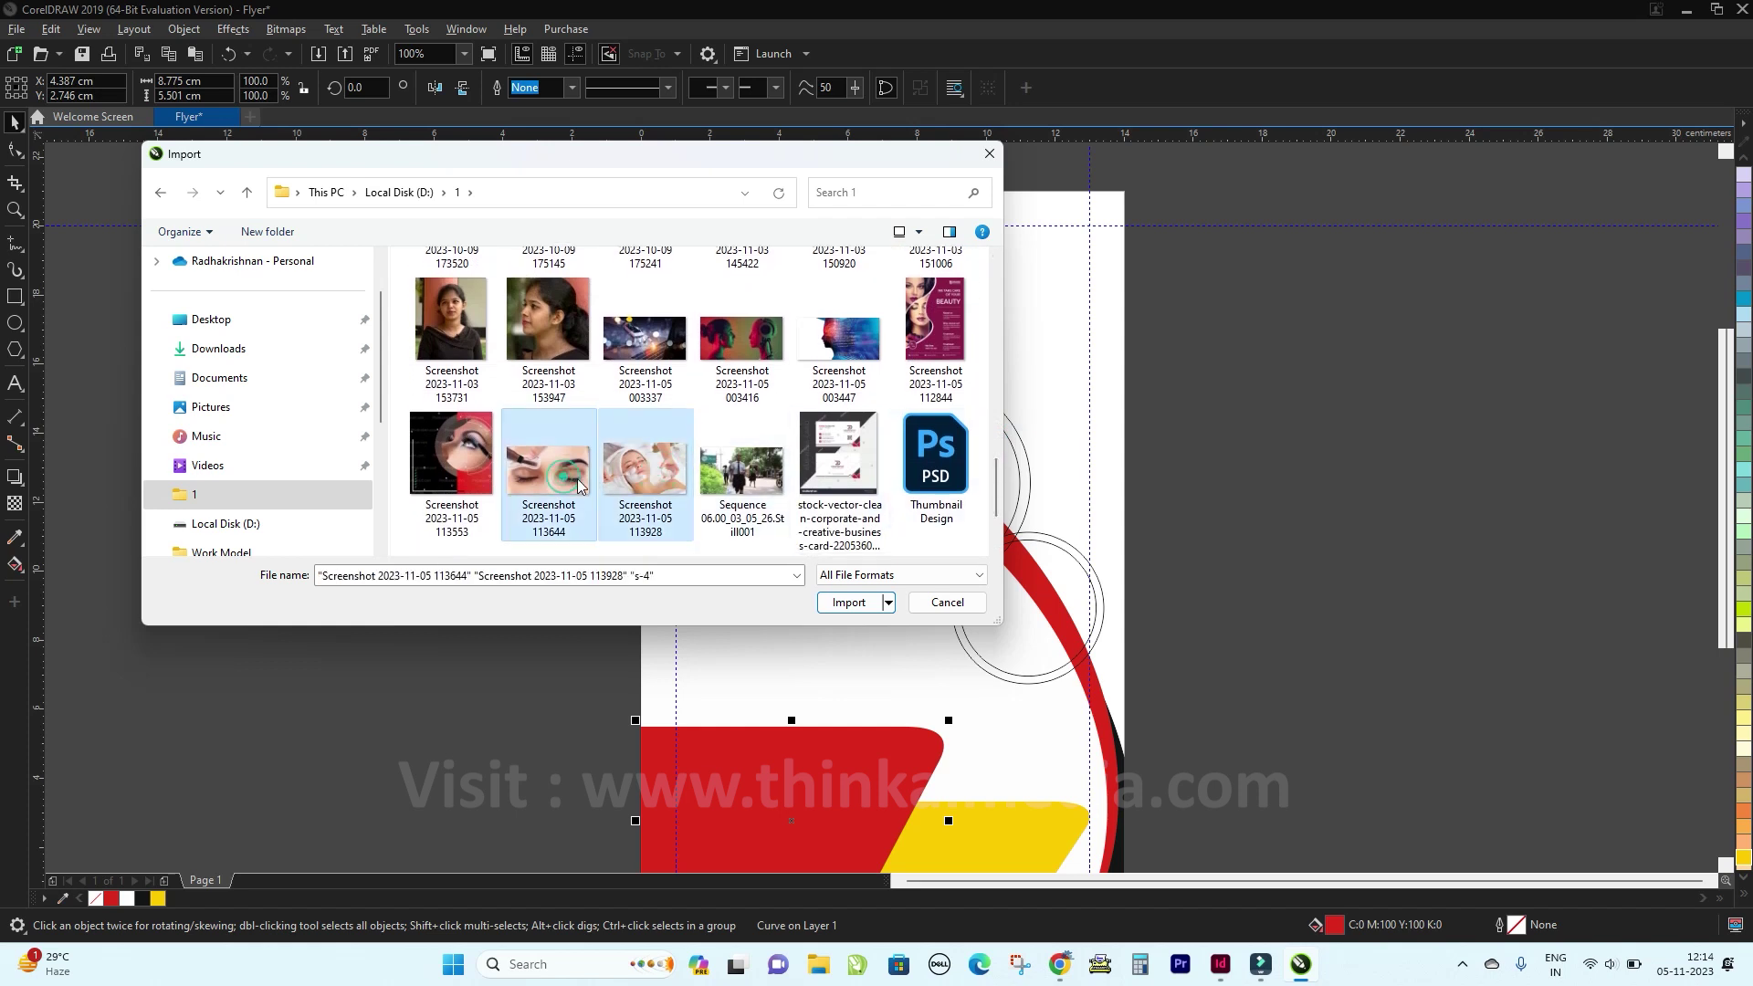
left_click(848, 601)
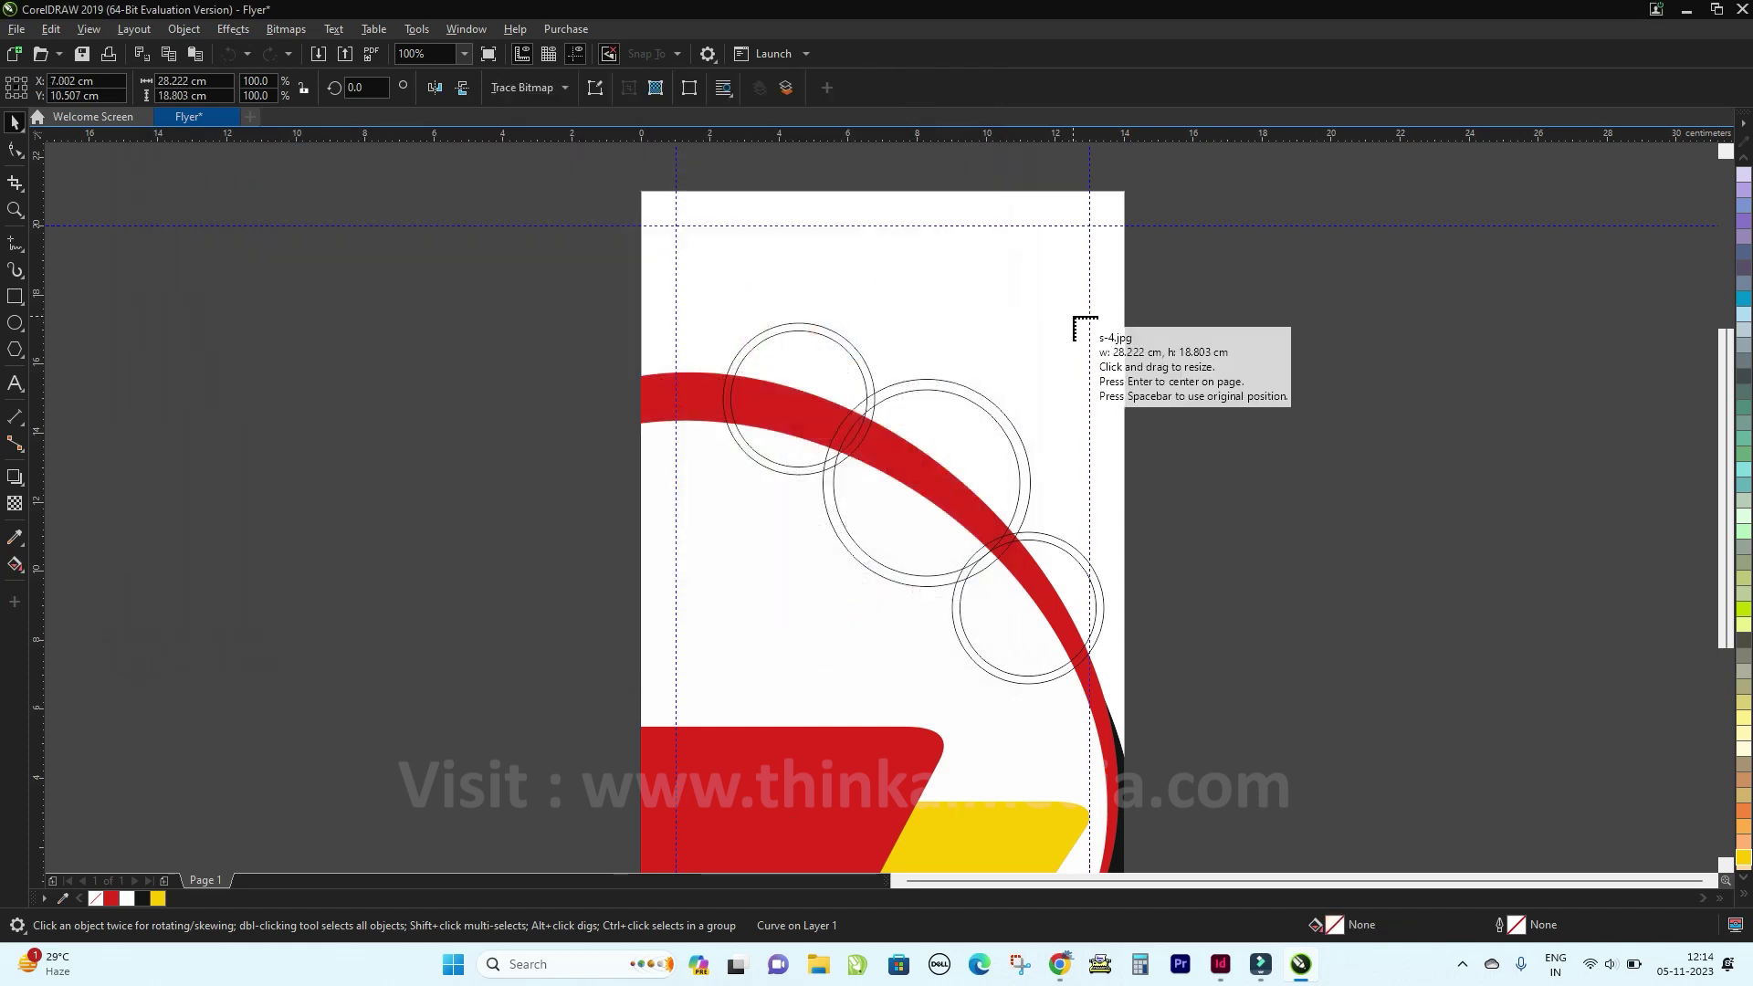
left_click(1074, 317)
left_click(1106, 256)
left_click(956, 244)
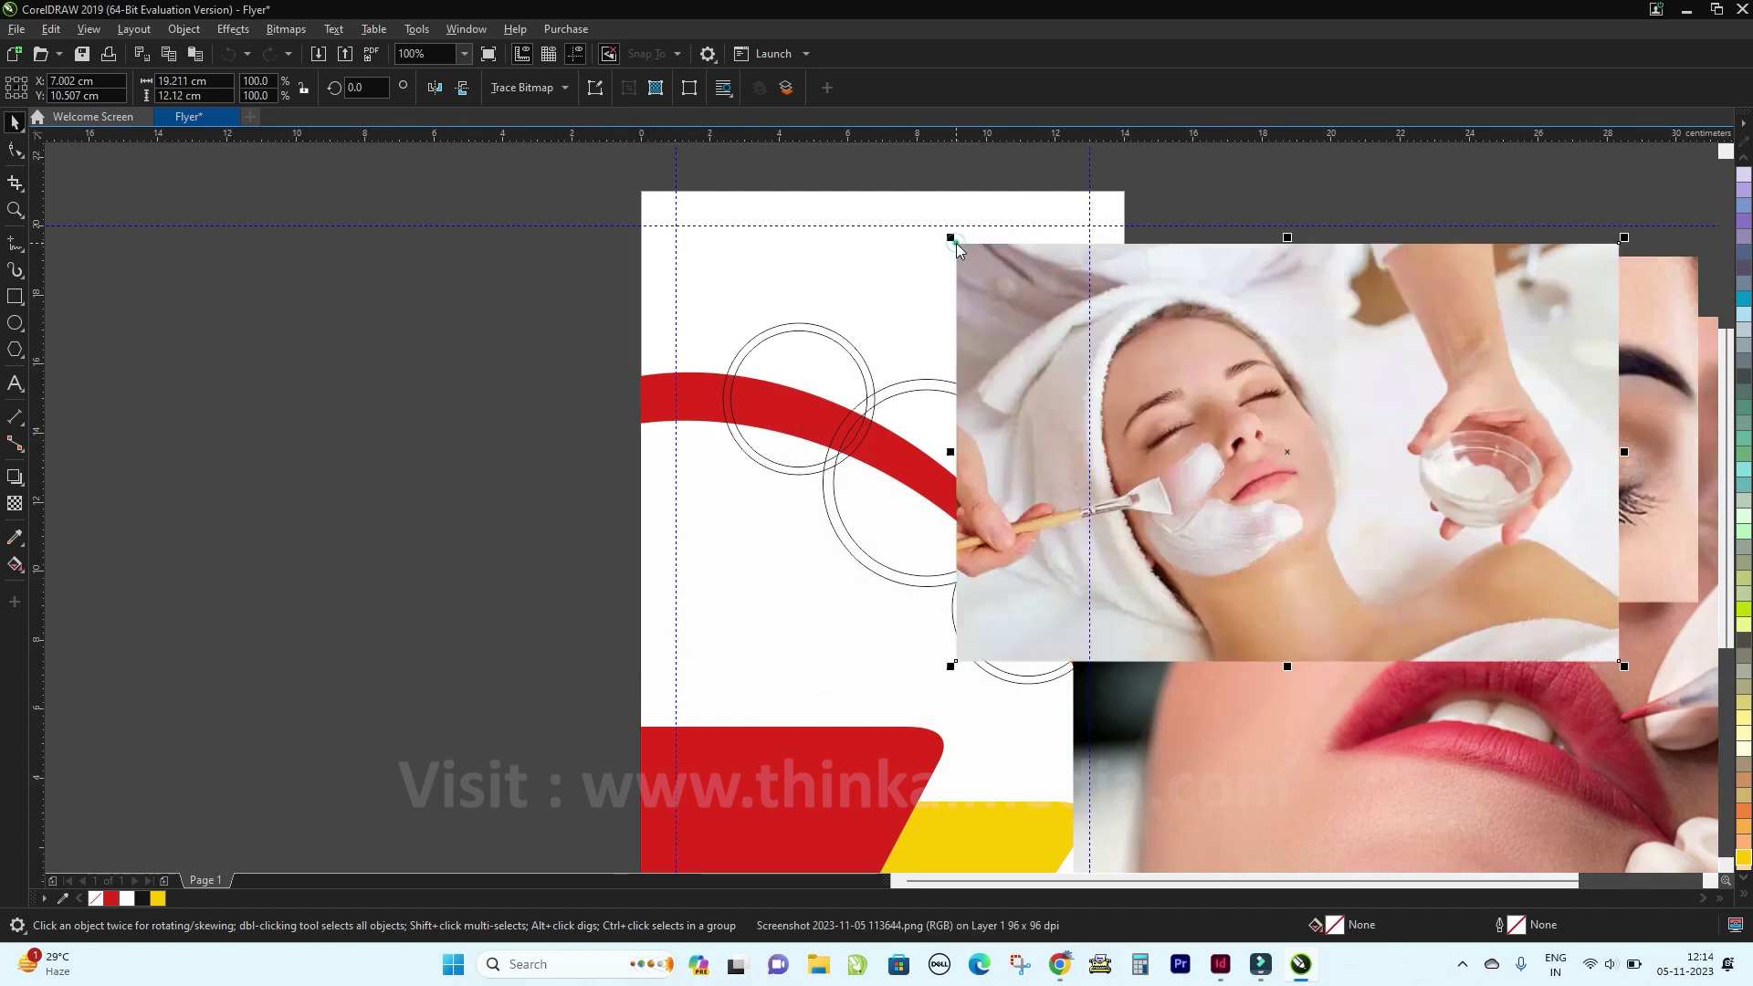
- Shrink the facial and eye photos to about half beside the page, and the lips photo to 38.1%
mouse_move(1048, 353)
left_mouse_down()
mouse_move(210, 405)
mouse_move(142, 428)
left_mouse_up()
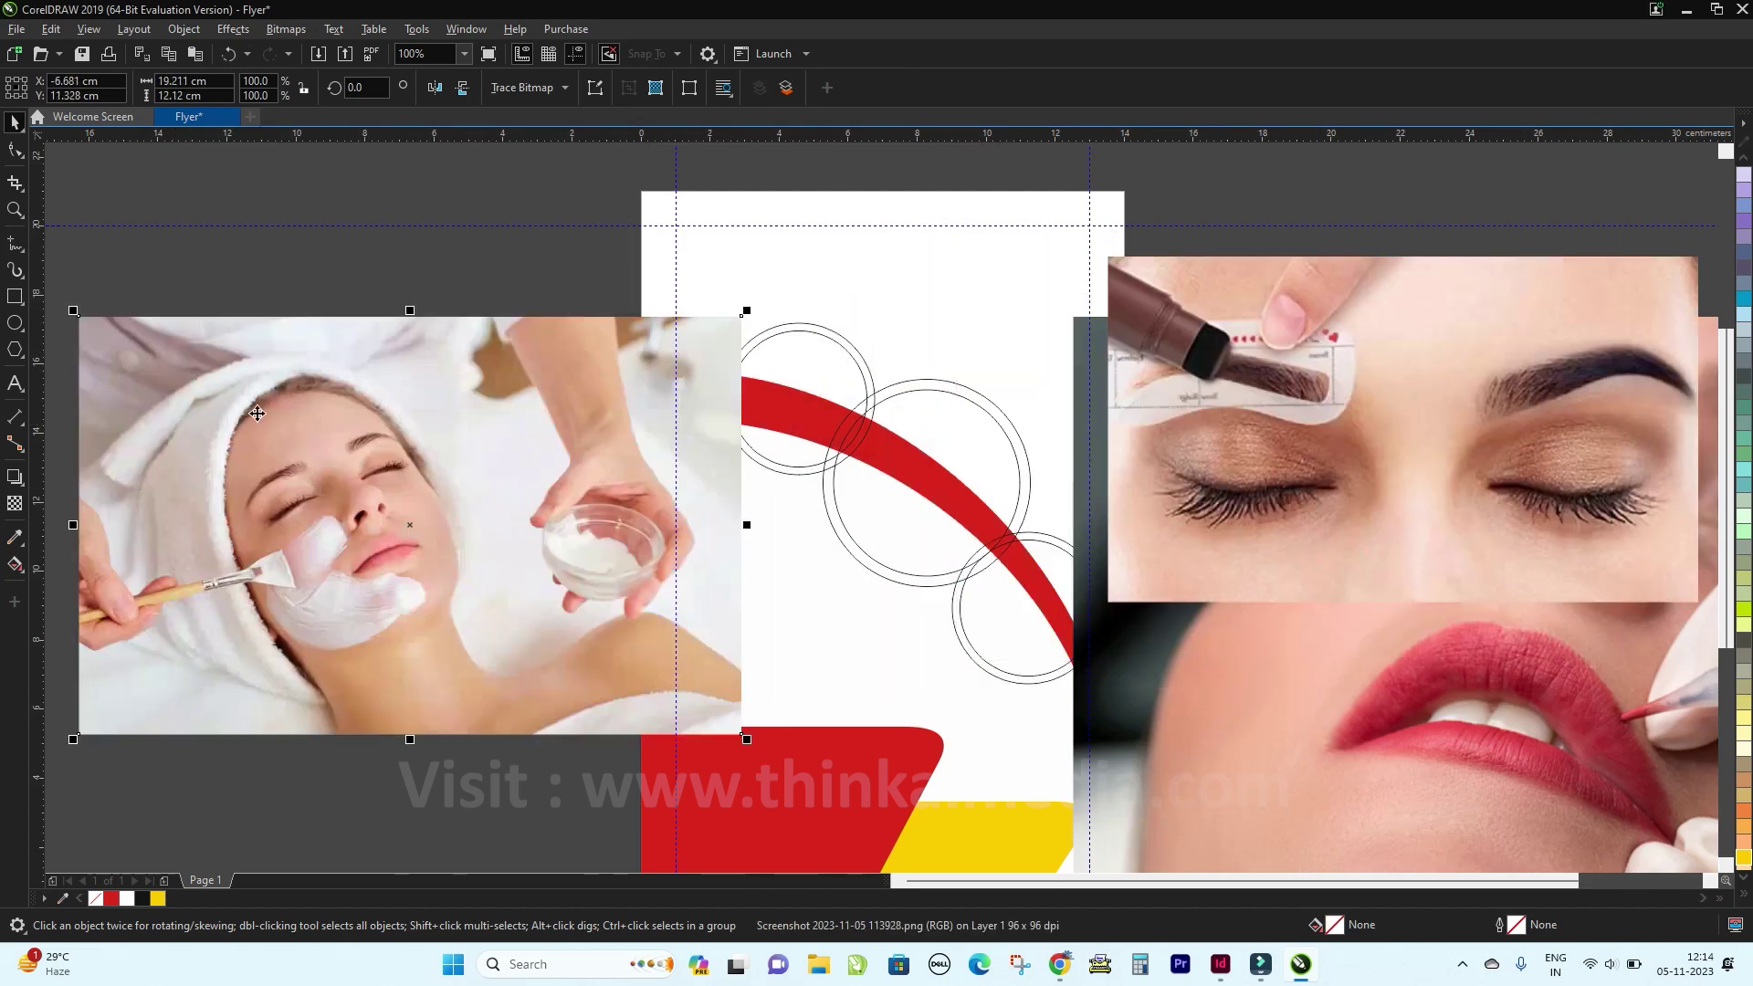
mouse_move(746, 310)
left_mouse_down()
mouse_move(437, 509)
mouse_move(396, 467)
mouse_move(404, 224)
left_mouse_up()
mouse_move(1348, 362)
left_mouse_down()
mouse_move(375, 602)
mouse_move(326, 554)
left_mouse_up()
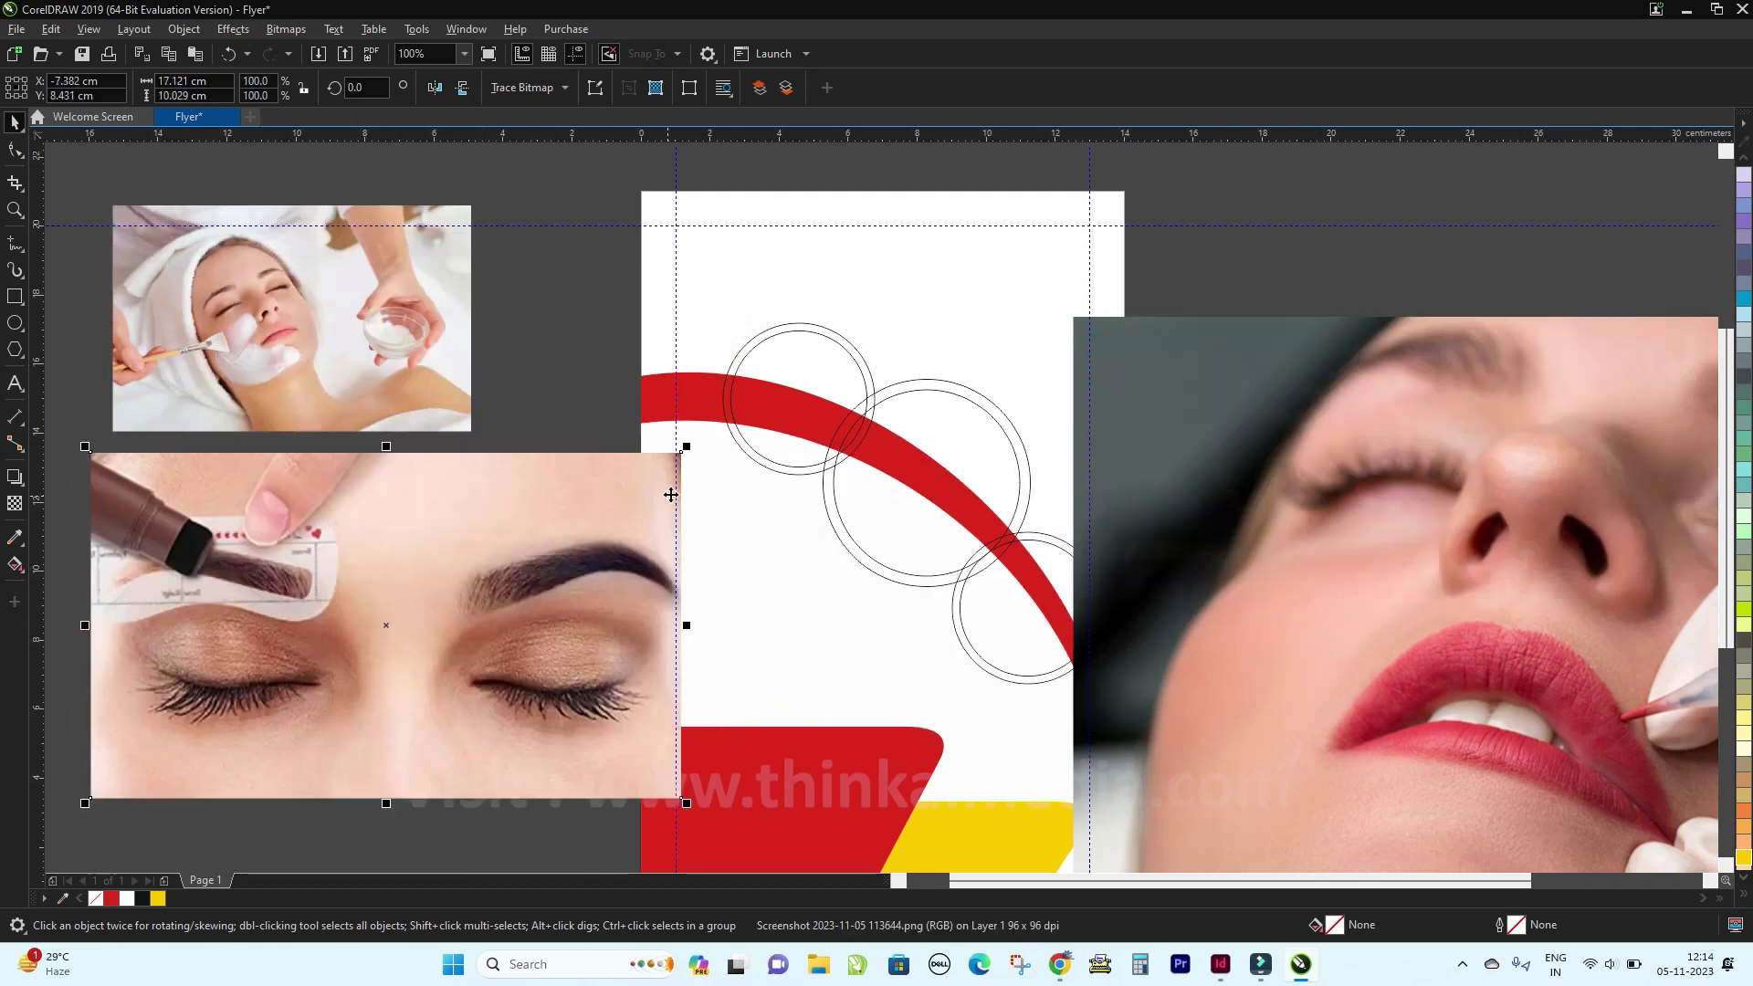
left_click_drag(686, 446, 414, 609)
mouse_move(331, 648)
left_mouse_down()
mouse_move(377, 601)
mouse_move(339, 519)
left_mouse_up()
mouse_move(1360, 506)
left_mouse_down()
mouse_move(924, 498)
mouse_move(579, 391)
left_mouse_up()
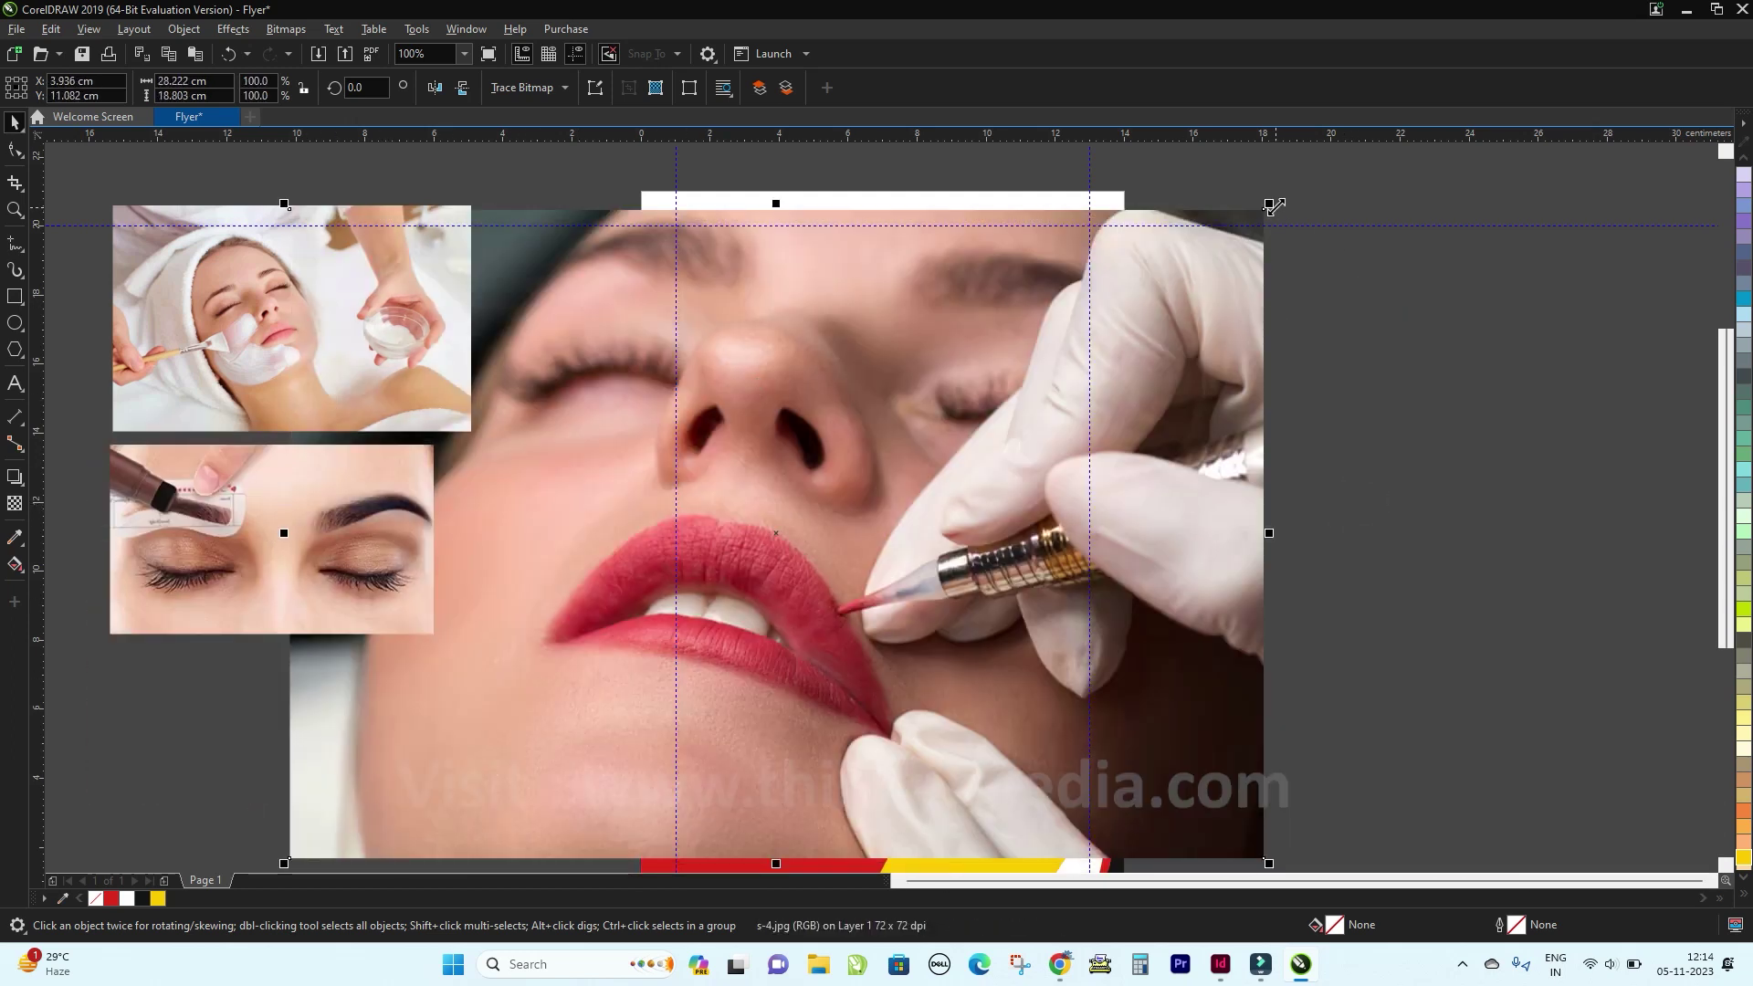
mouse_move(1269, 205)
left_mouse_down()
mouse_move(665, 605)
mouse_move(1316, 374)
mouse_move(1320, 332)
left_mouse_up()
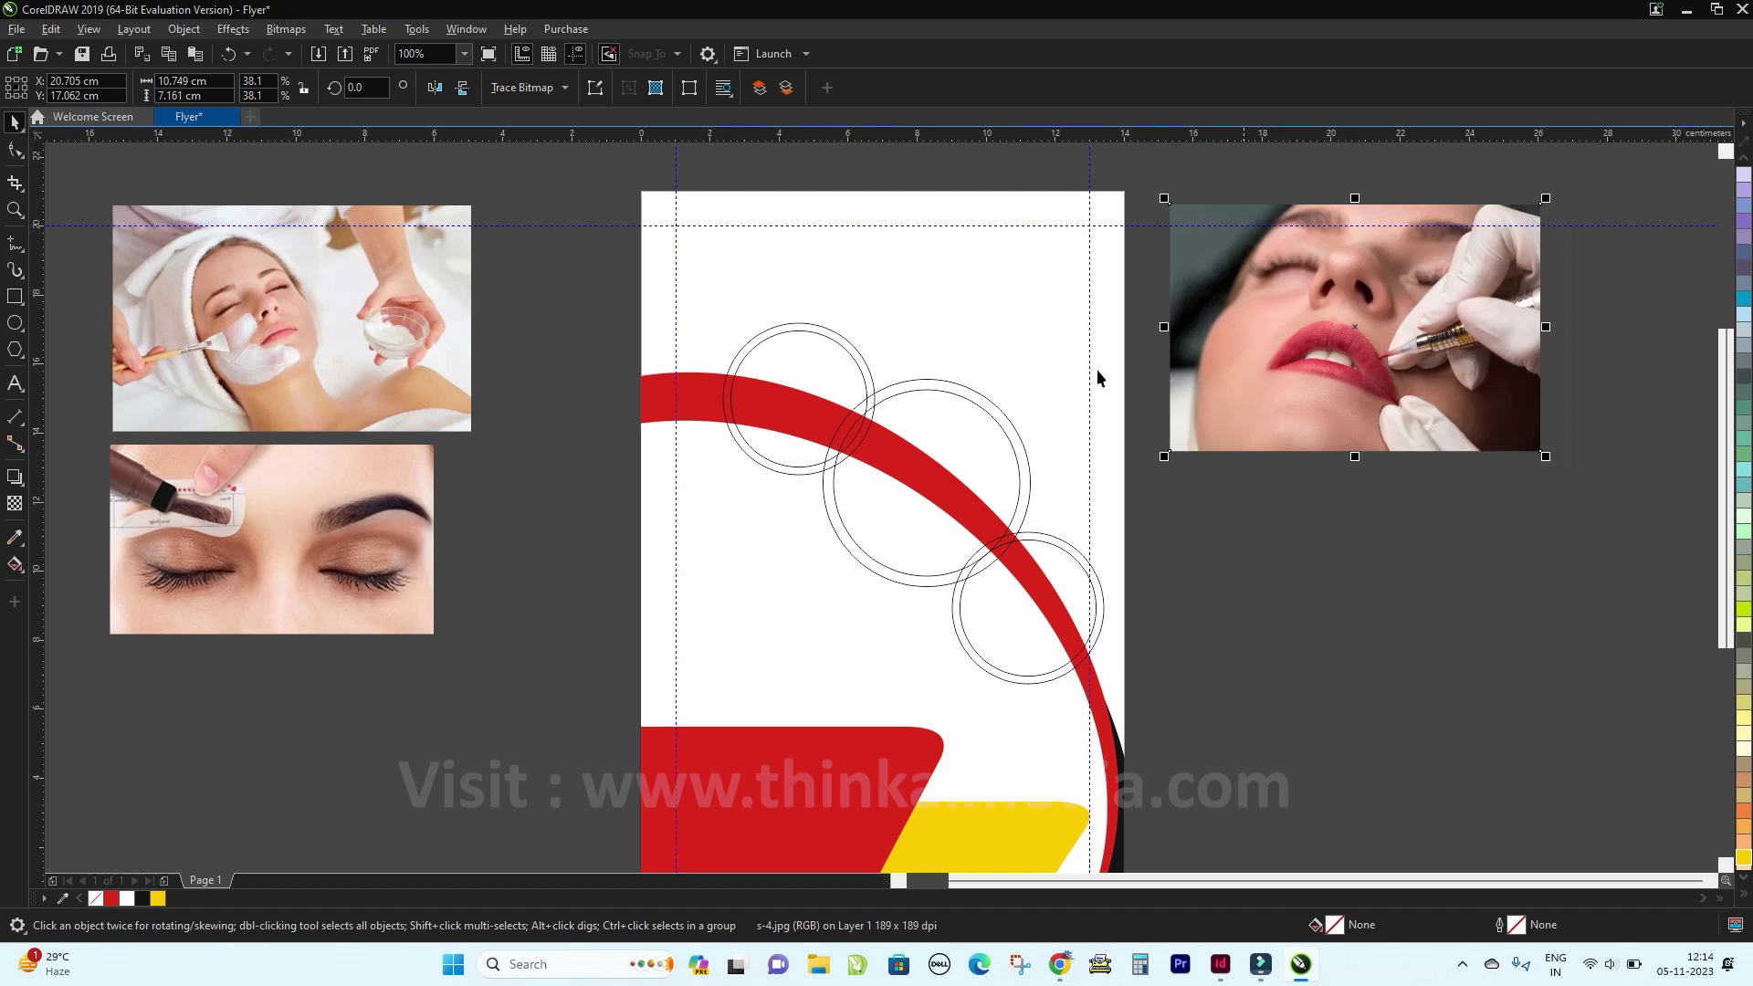
- Import Micropigmentation-Main-Banner.jpg and enlarge it to about 134% below the lips photo
left_click(16, 29)
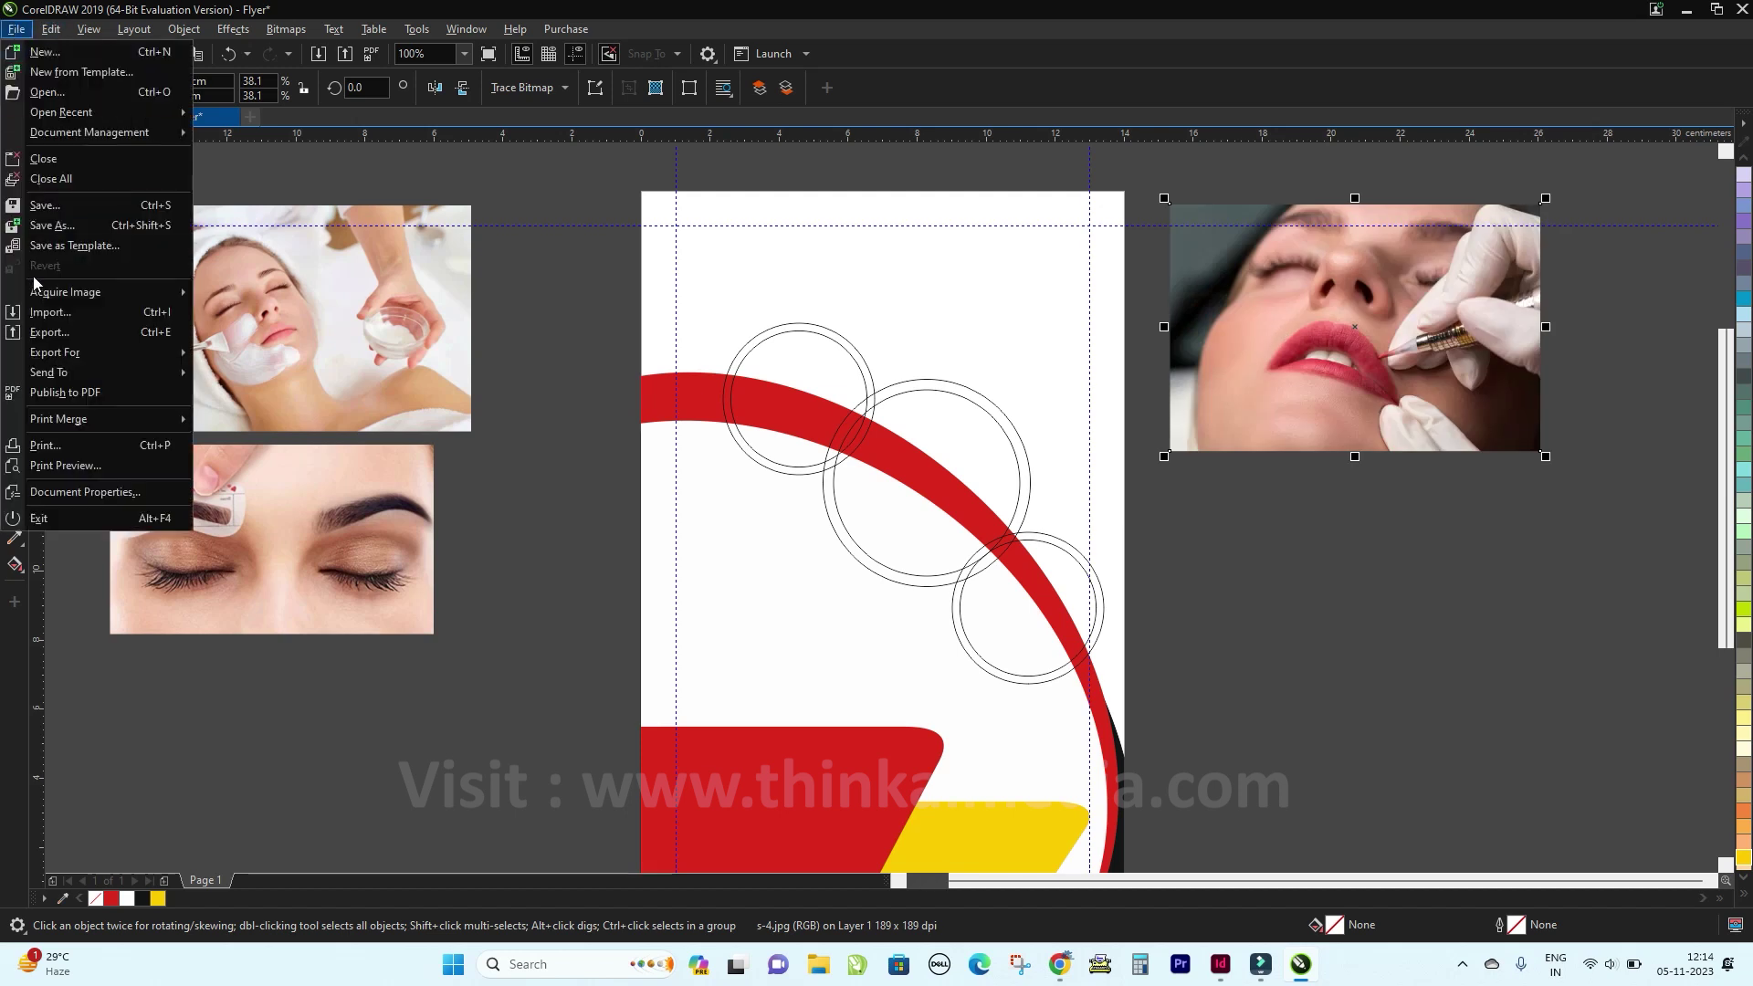
left_click(52, 313)
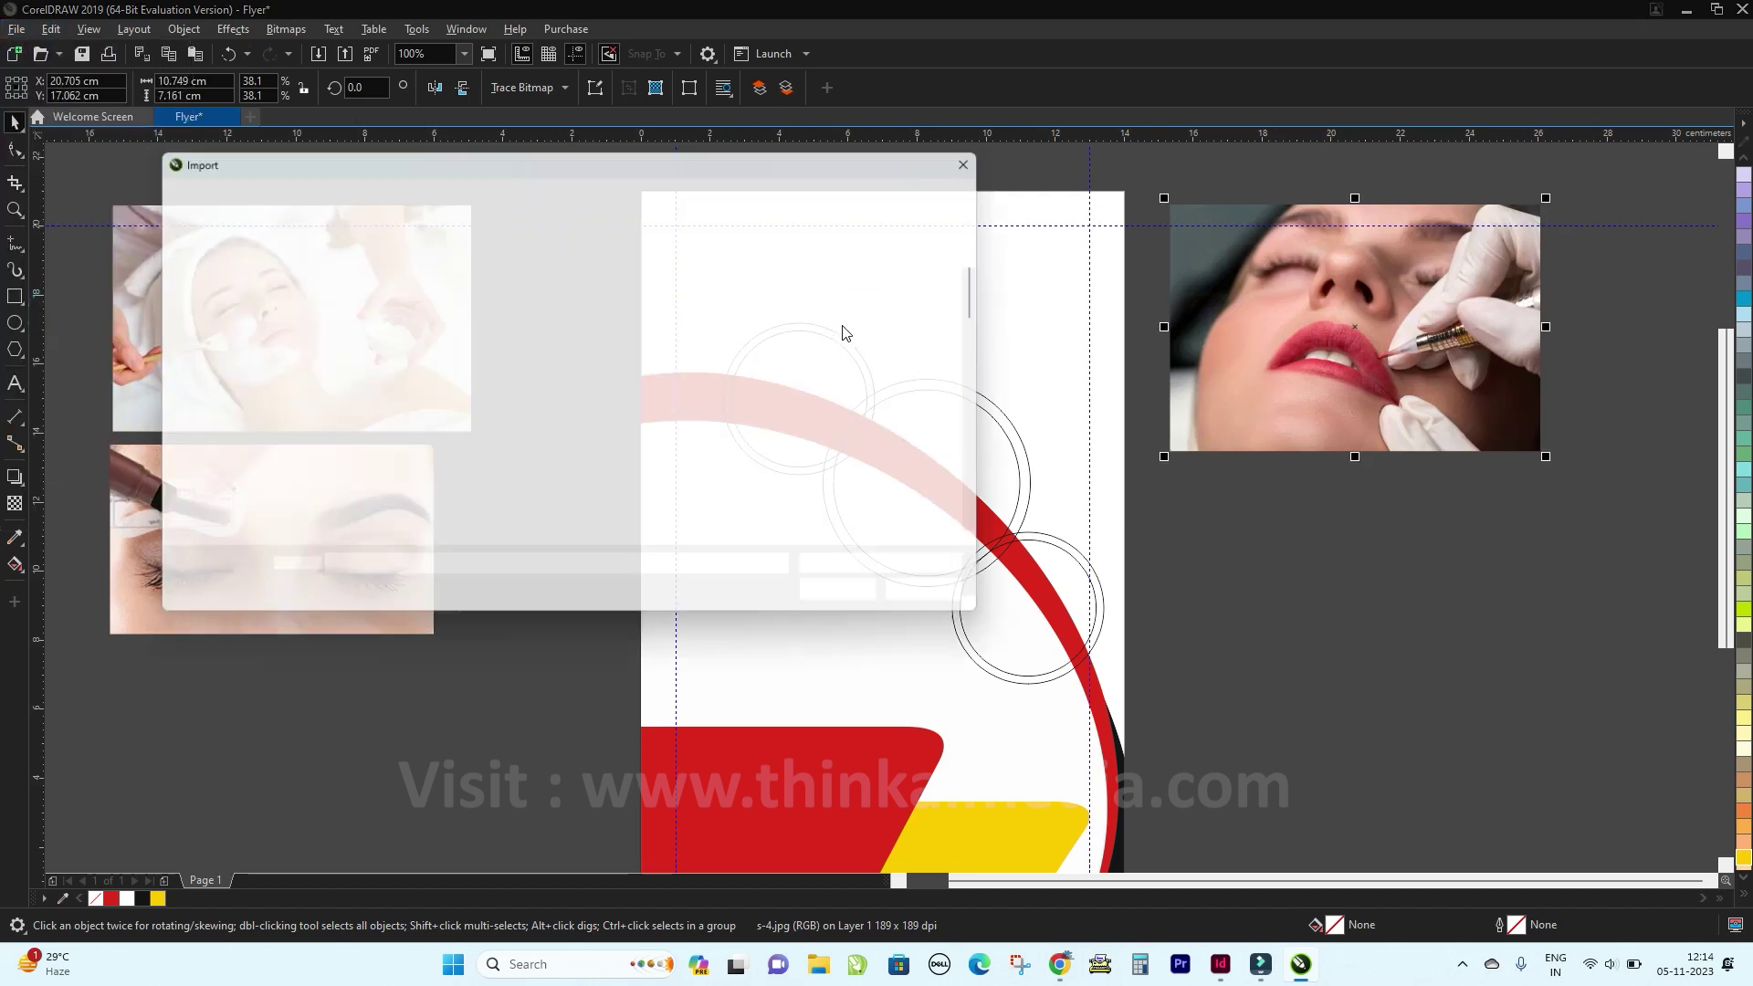
left_click(846, 338)
double_click(846, 340)
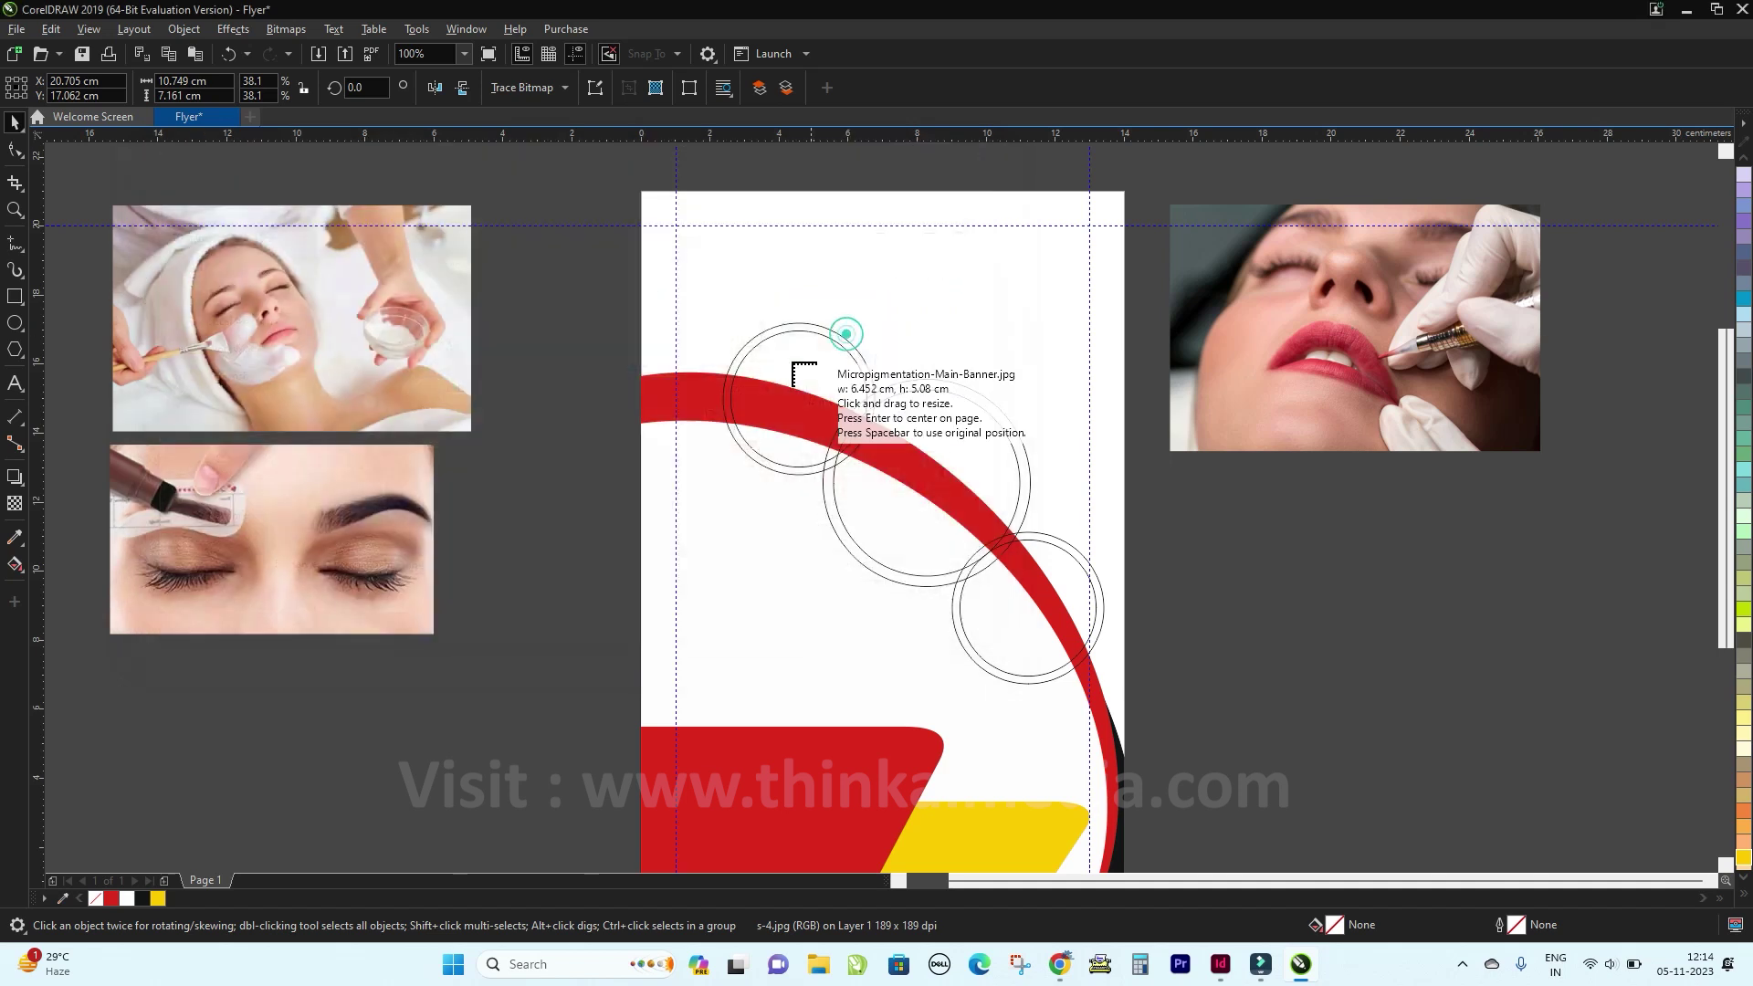
left_click(514, 407)
left_click_drag(593, 500, 1242, 550)
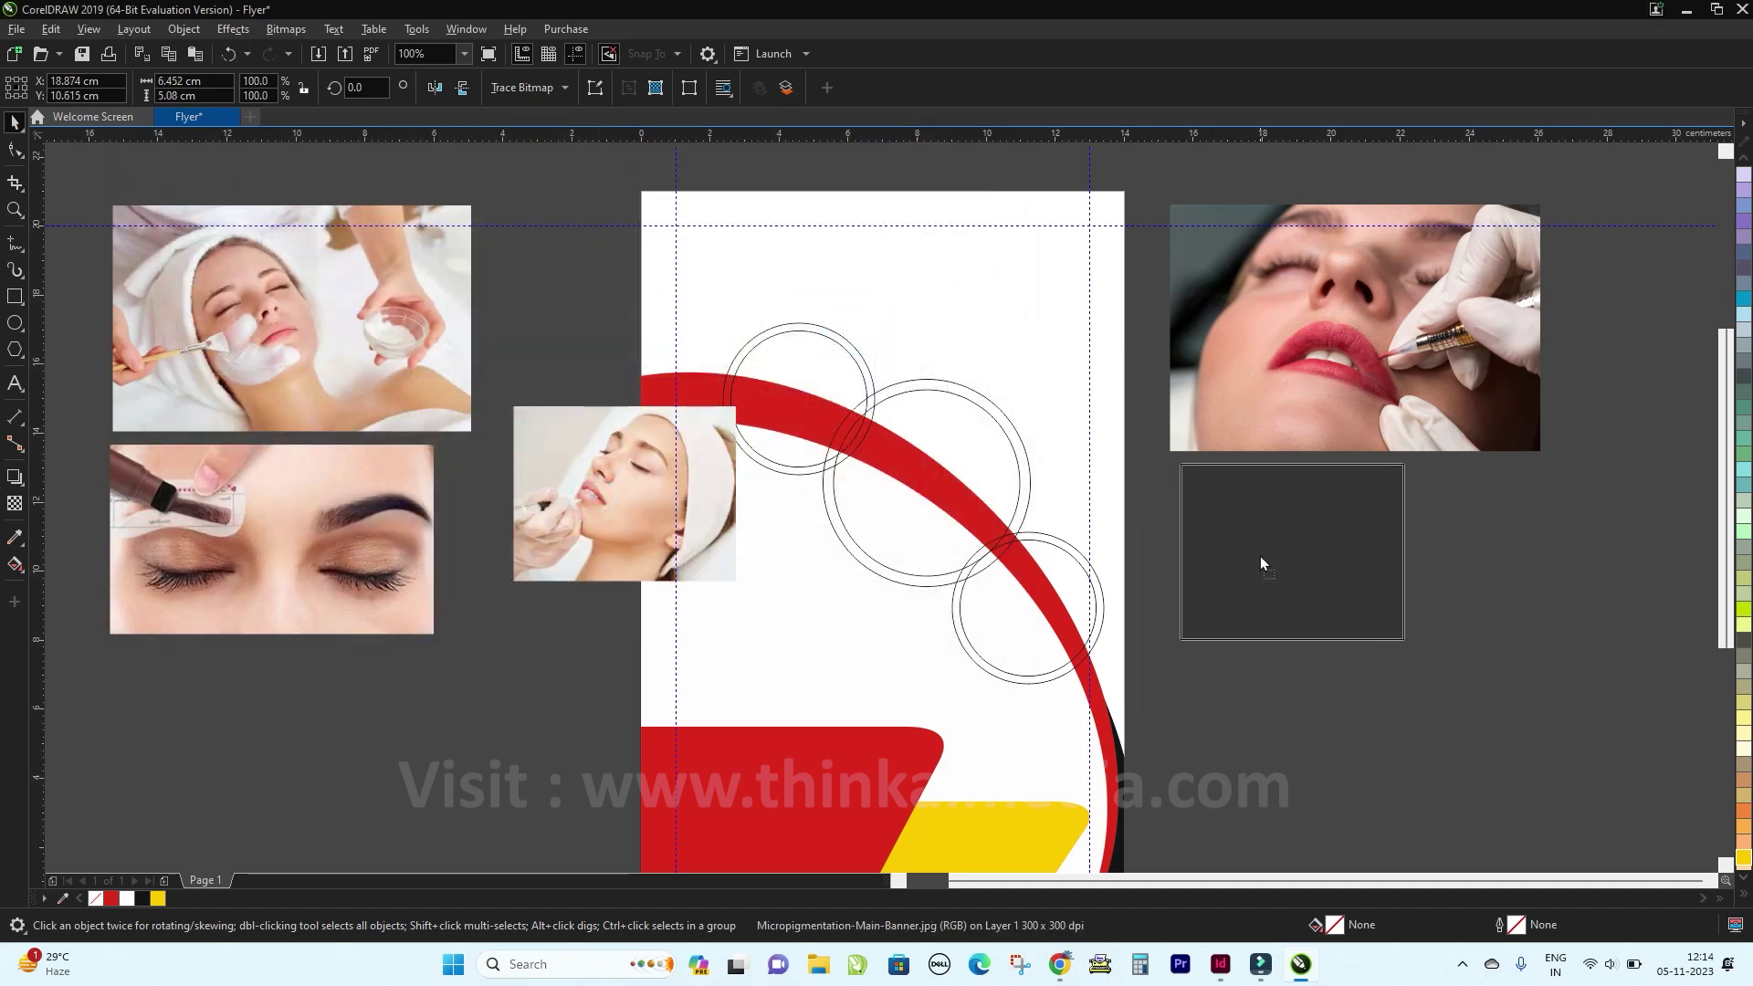
left_click_drag(1407, 636, 1475, 713)
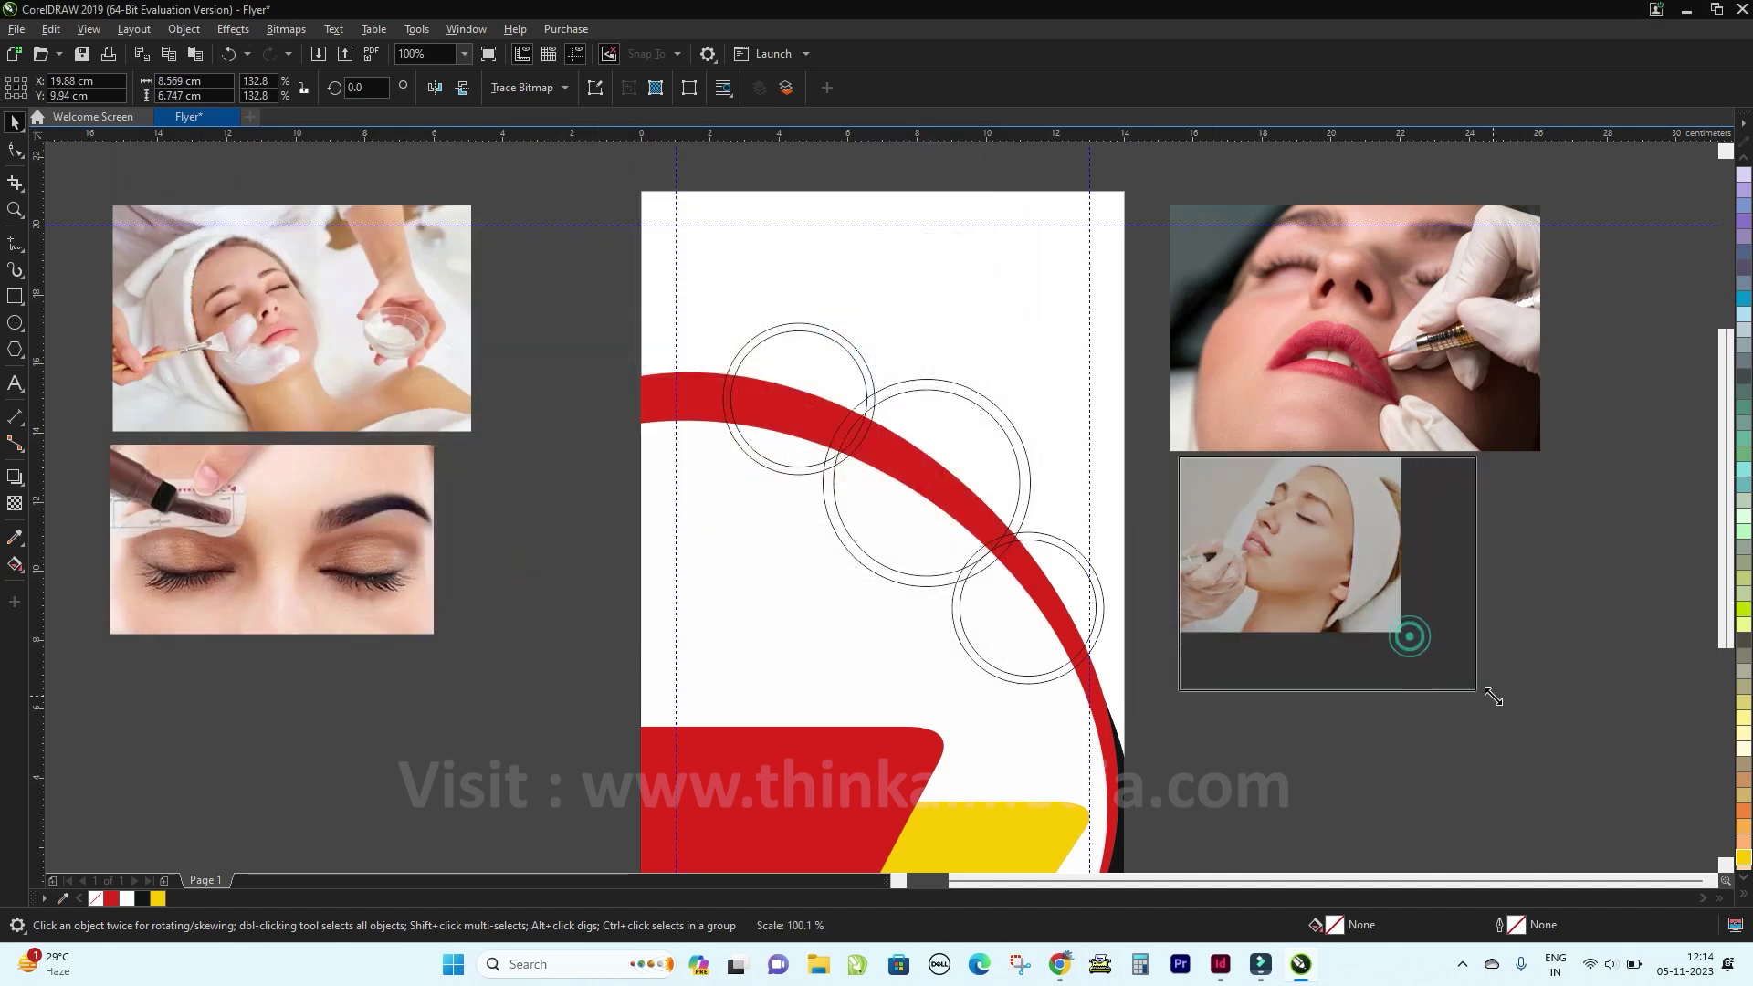
left_click_drag(1380, 599, 1371, 606)
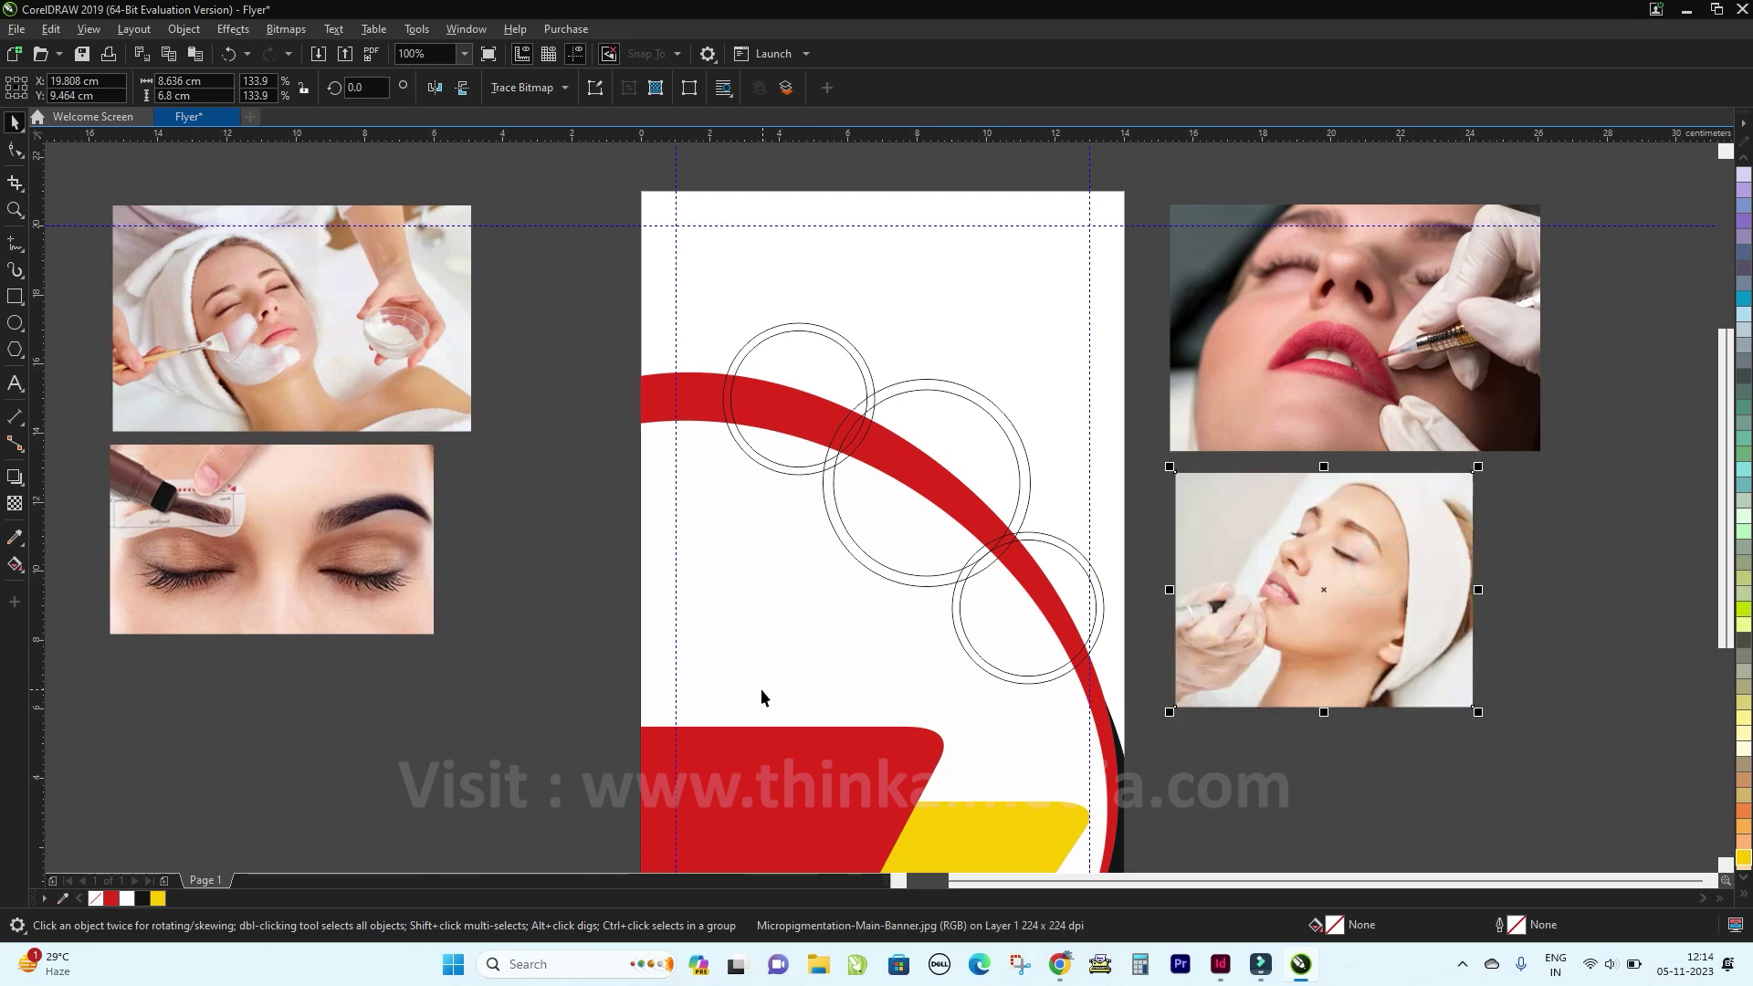
- Move the lips photo onto the page near the middle circle, scaled to 32%
left_click_drag(1402, 292, 1007, 458)
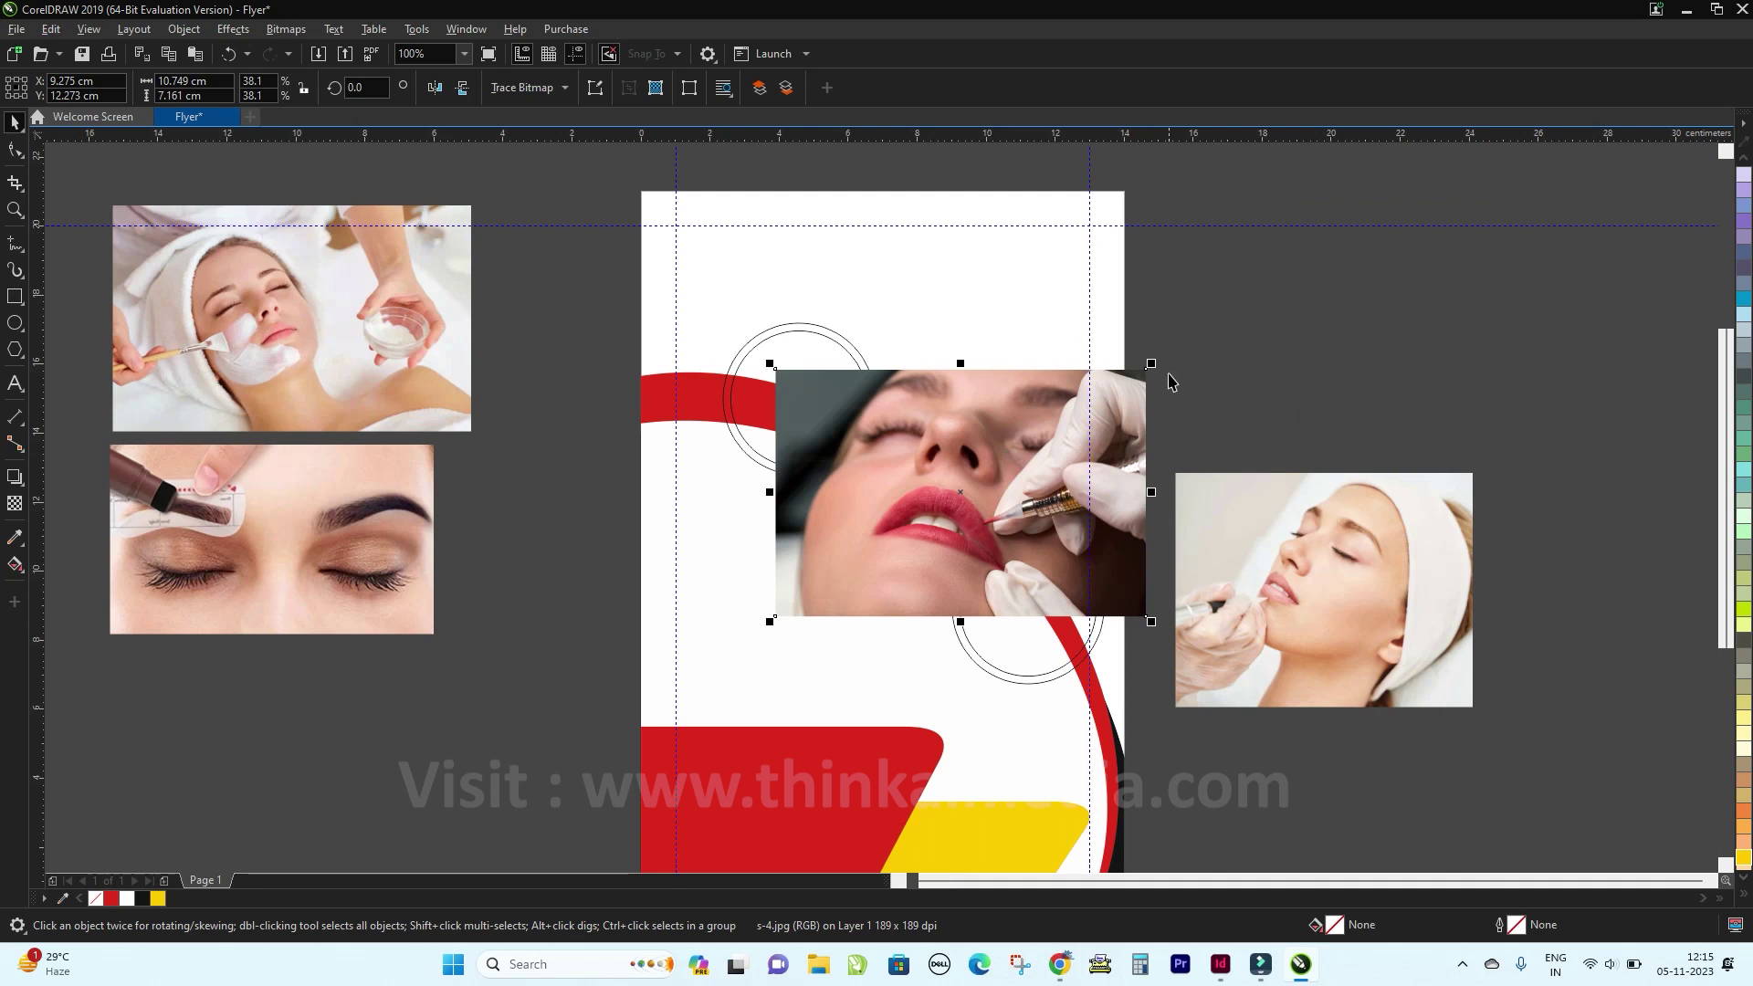
left_click_drag(1150, 364, 1087, 409)
mouse_move(959, 487)
left_mouse_down()
mouse_move(1055, 458)
mouse_move(1159, 457)
left_mouse_up()
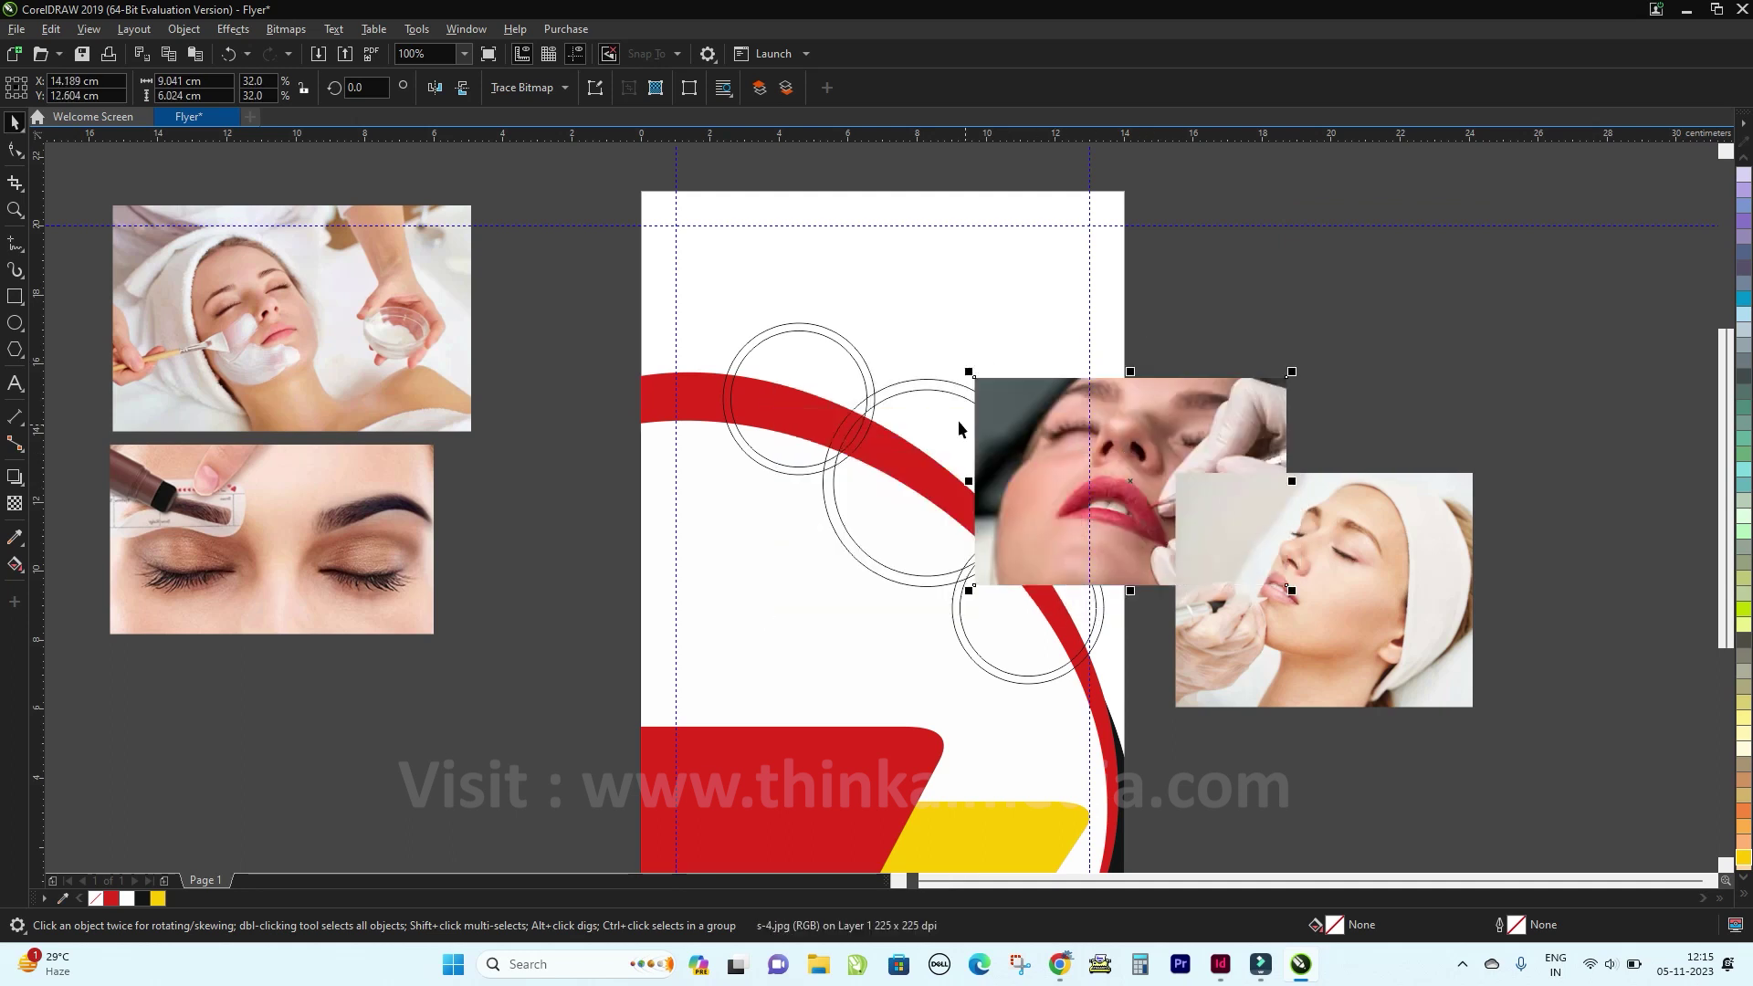
- Bring the middle circle to the front of the page and fit the lips photo under it at 30.3%
left_click(913, 402)
right_click(915, 394)
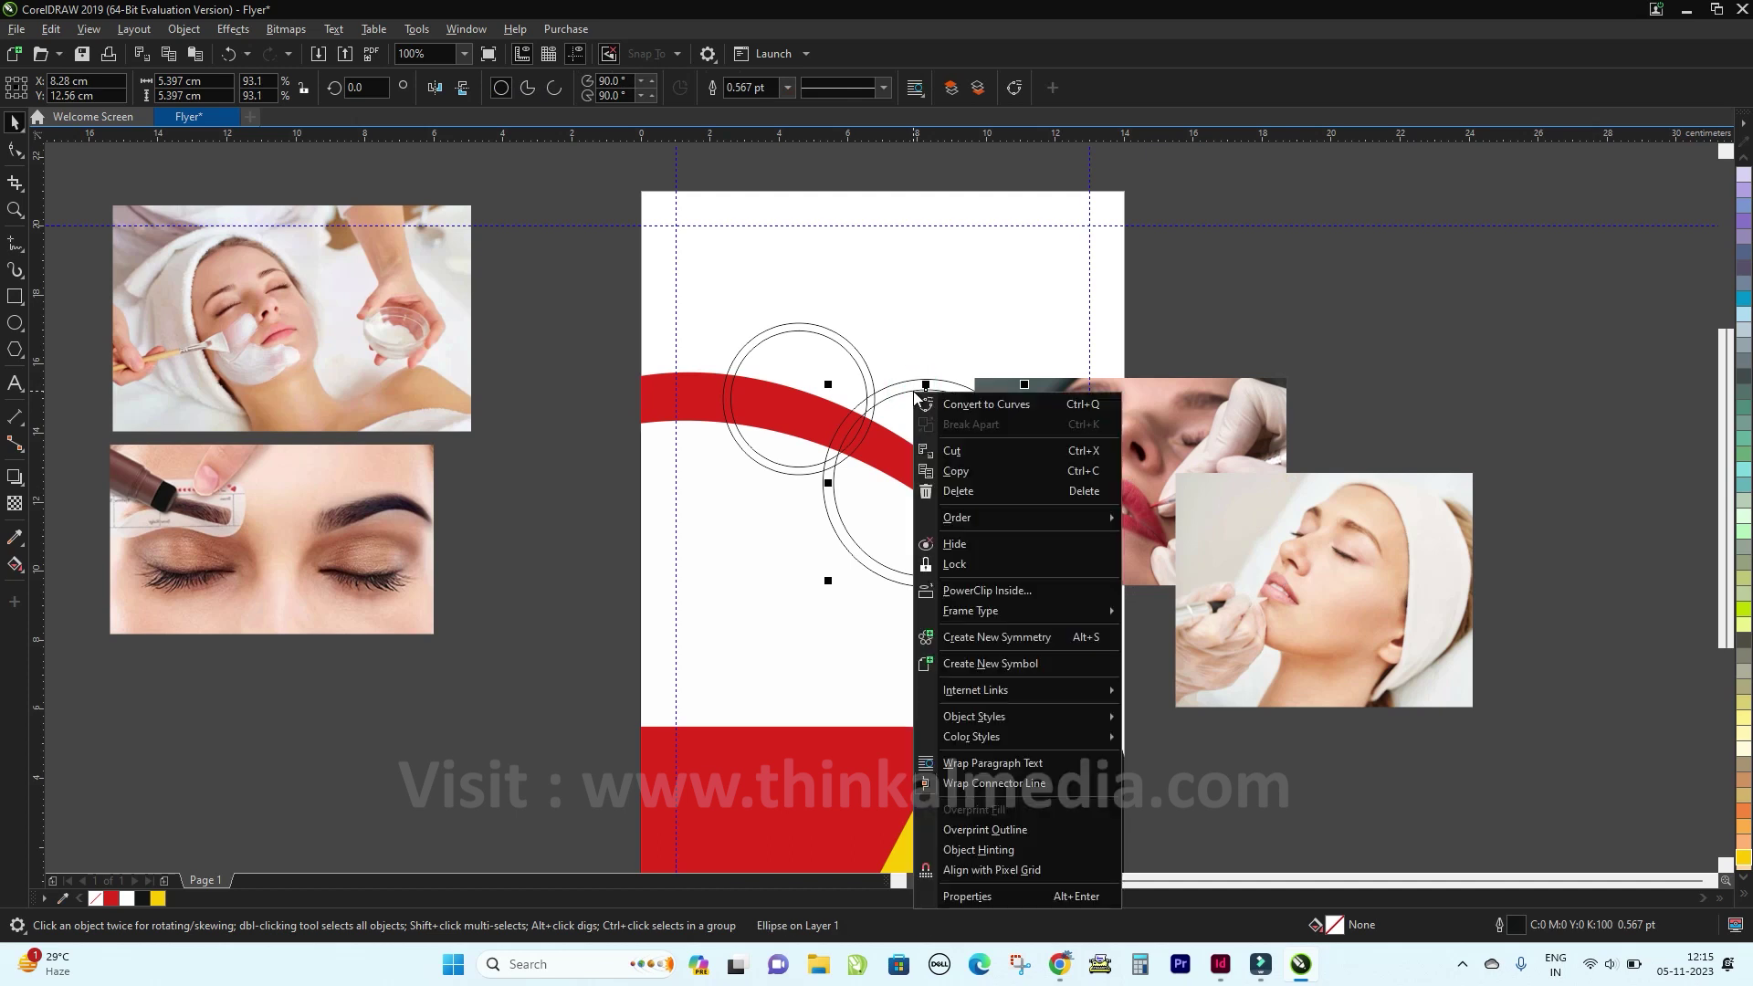
mouse_move(1014, 518)
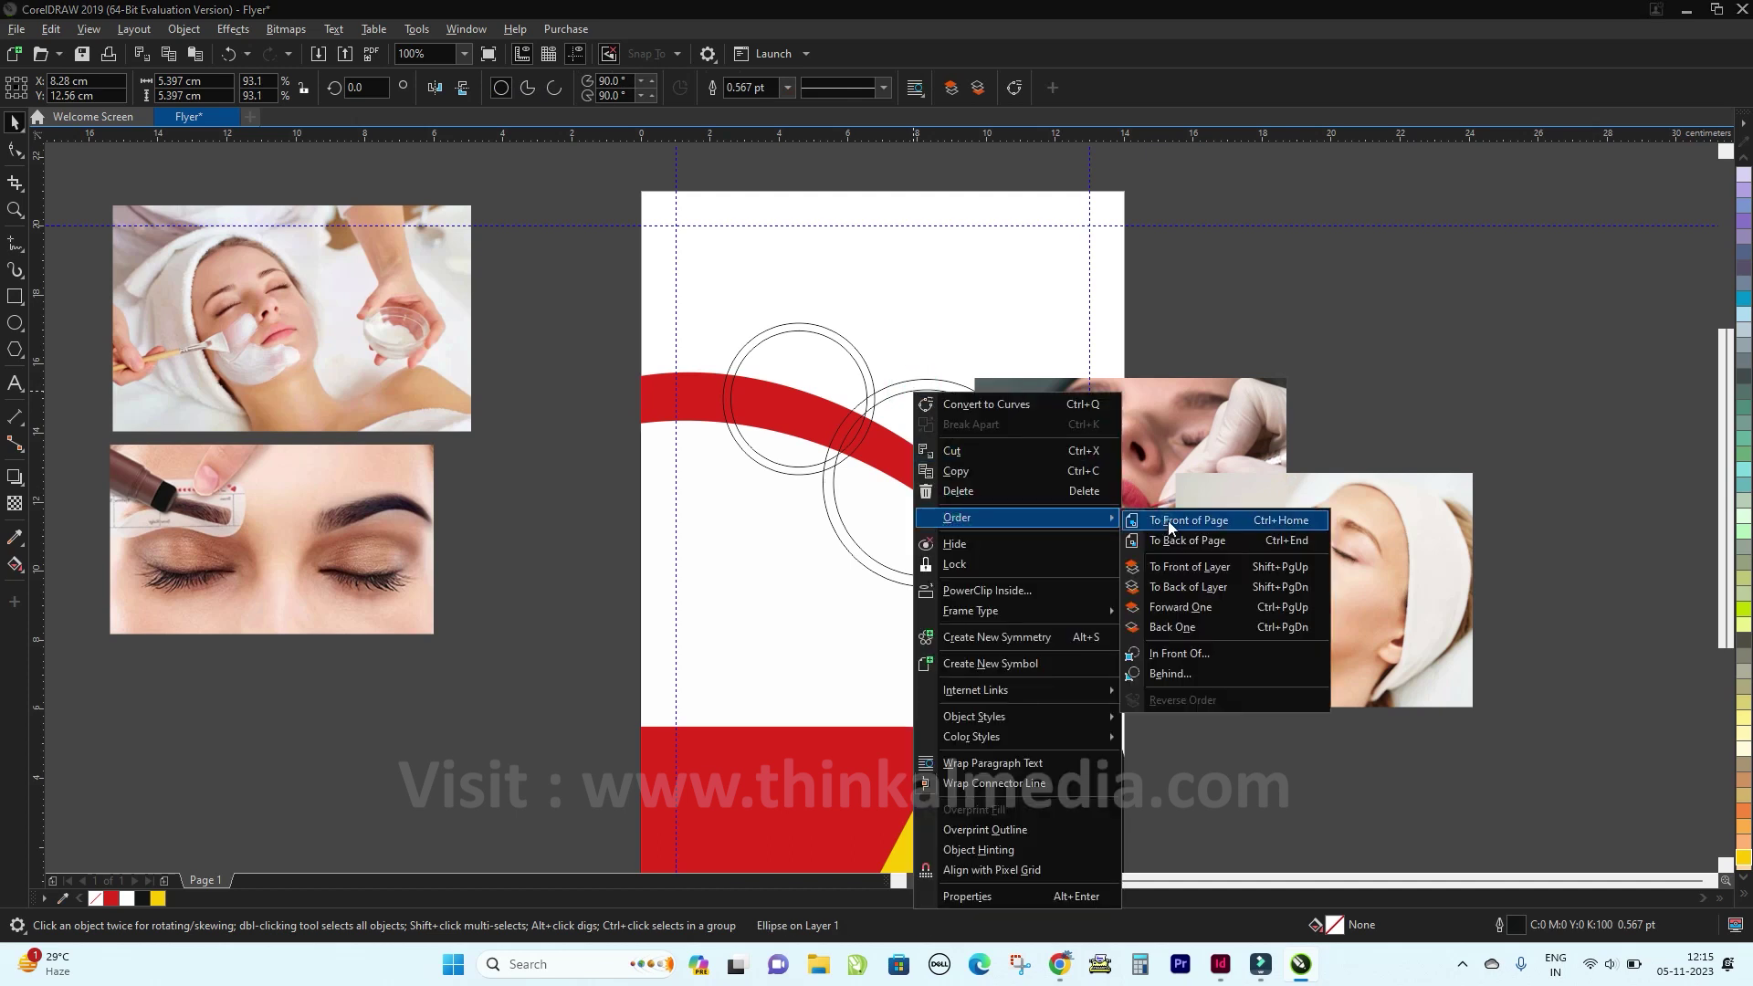
left_click(1168, 521)
left_click(1280, 285)
left_click_drag(1239, 419, 1027, 440)
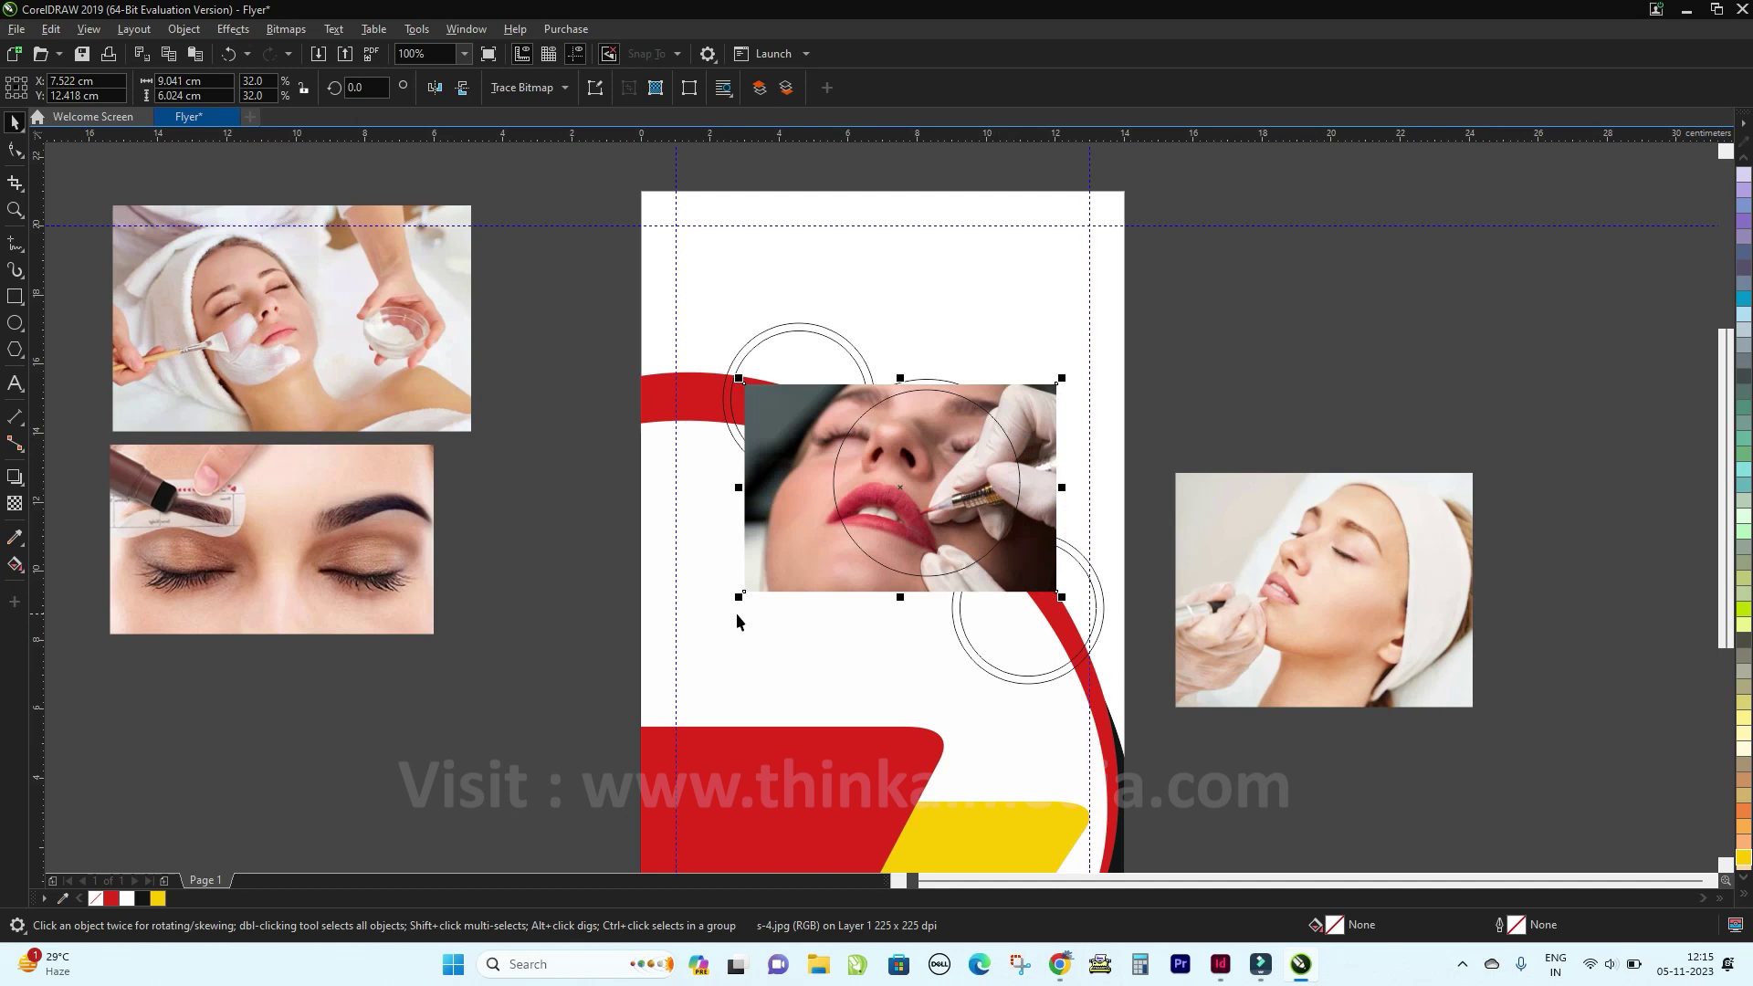
left_click_drag(733, 599, 752, 588)
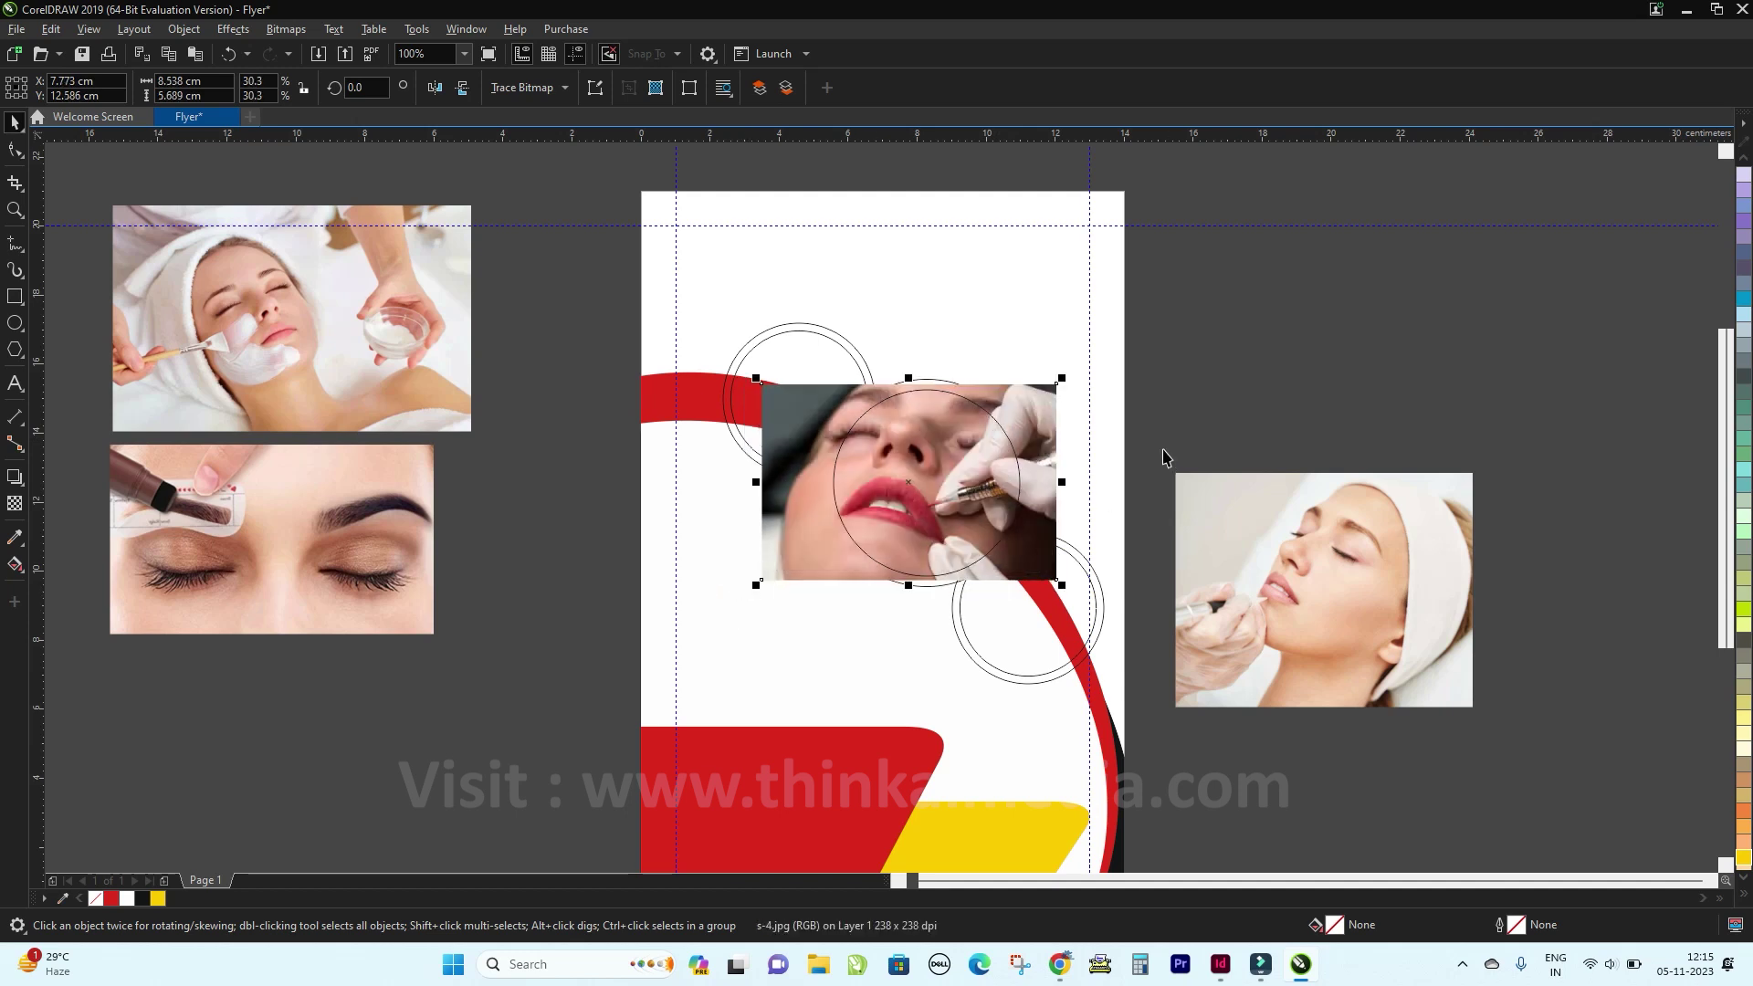
mouse_move(1044, 418)
left_mouse_down()
mouse_move(1047, 441)
mouse_move(1017, 424)
left_mouse_up()
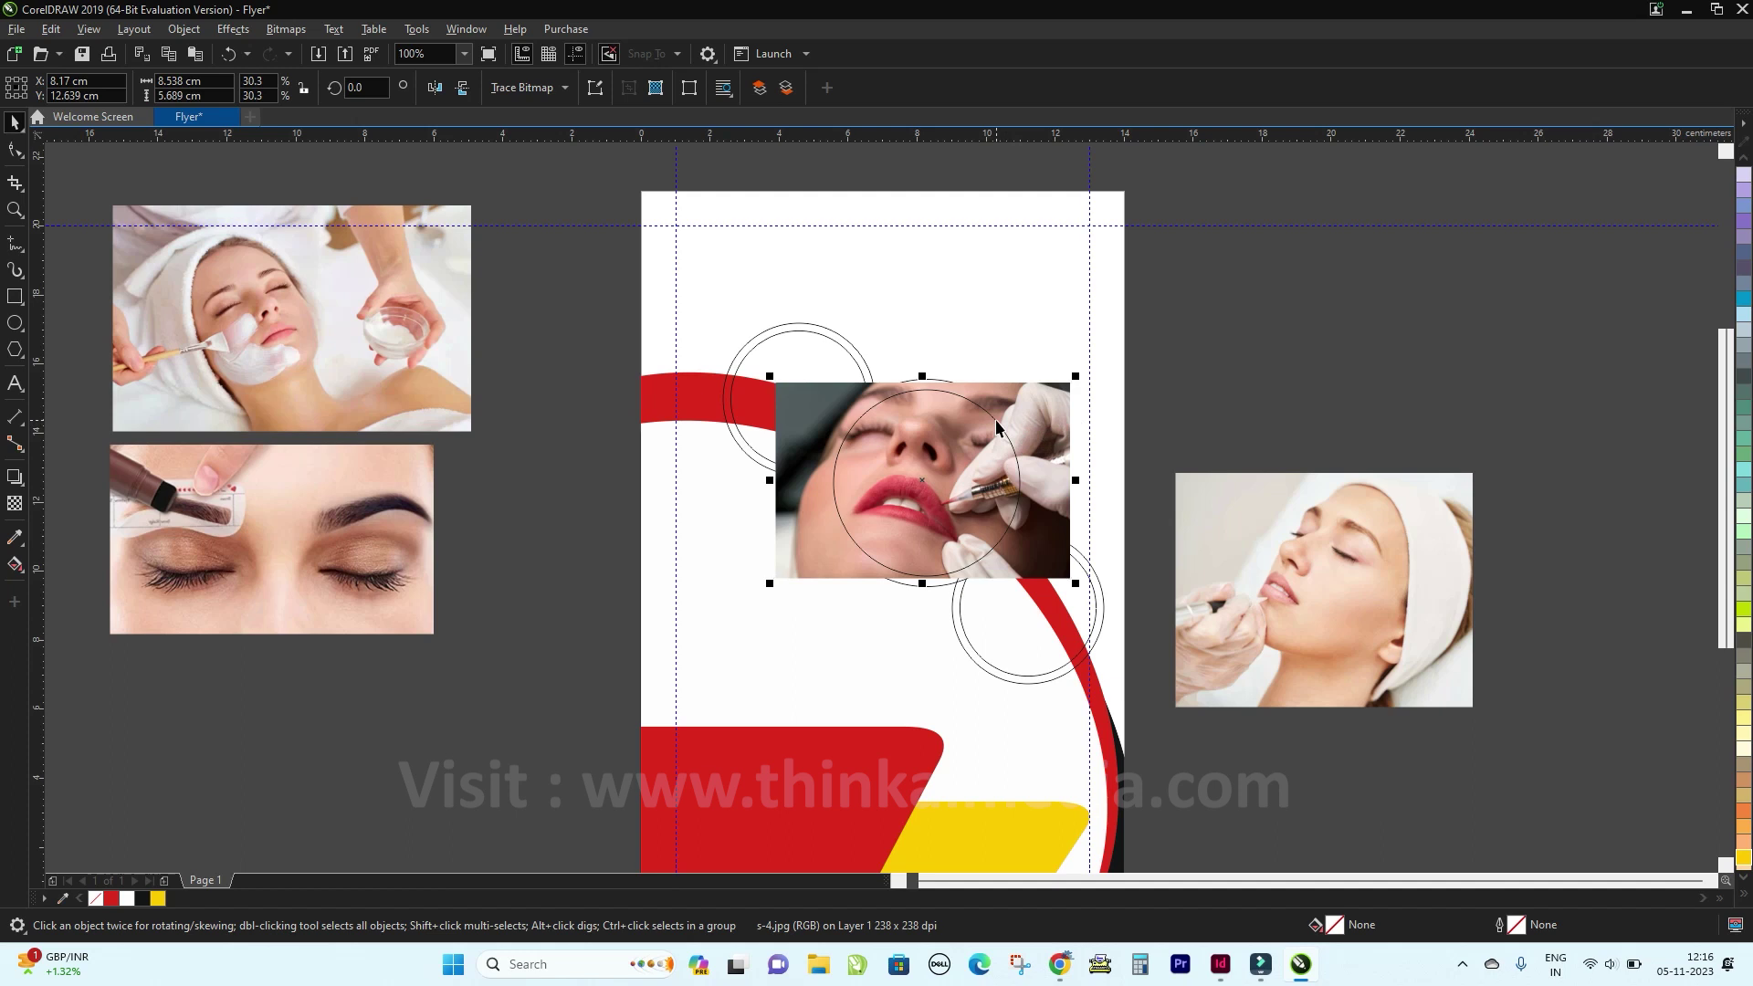
- Intersect the middle circle with the lips photo to make a circular lips photo
left_click(996, 419, "shift")
left_click(1229, 363)
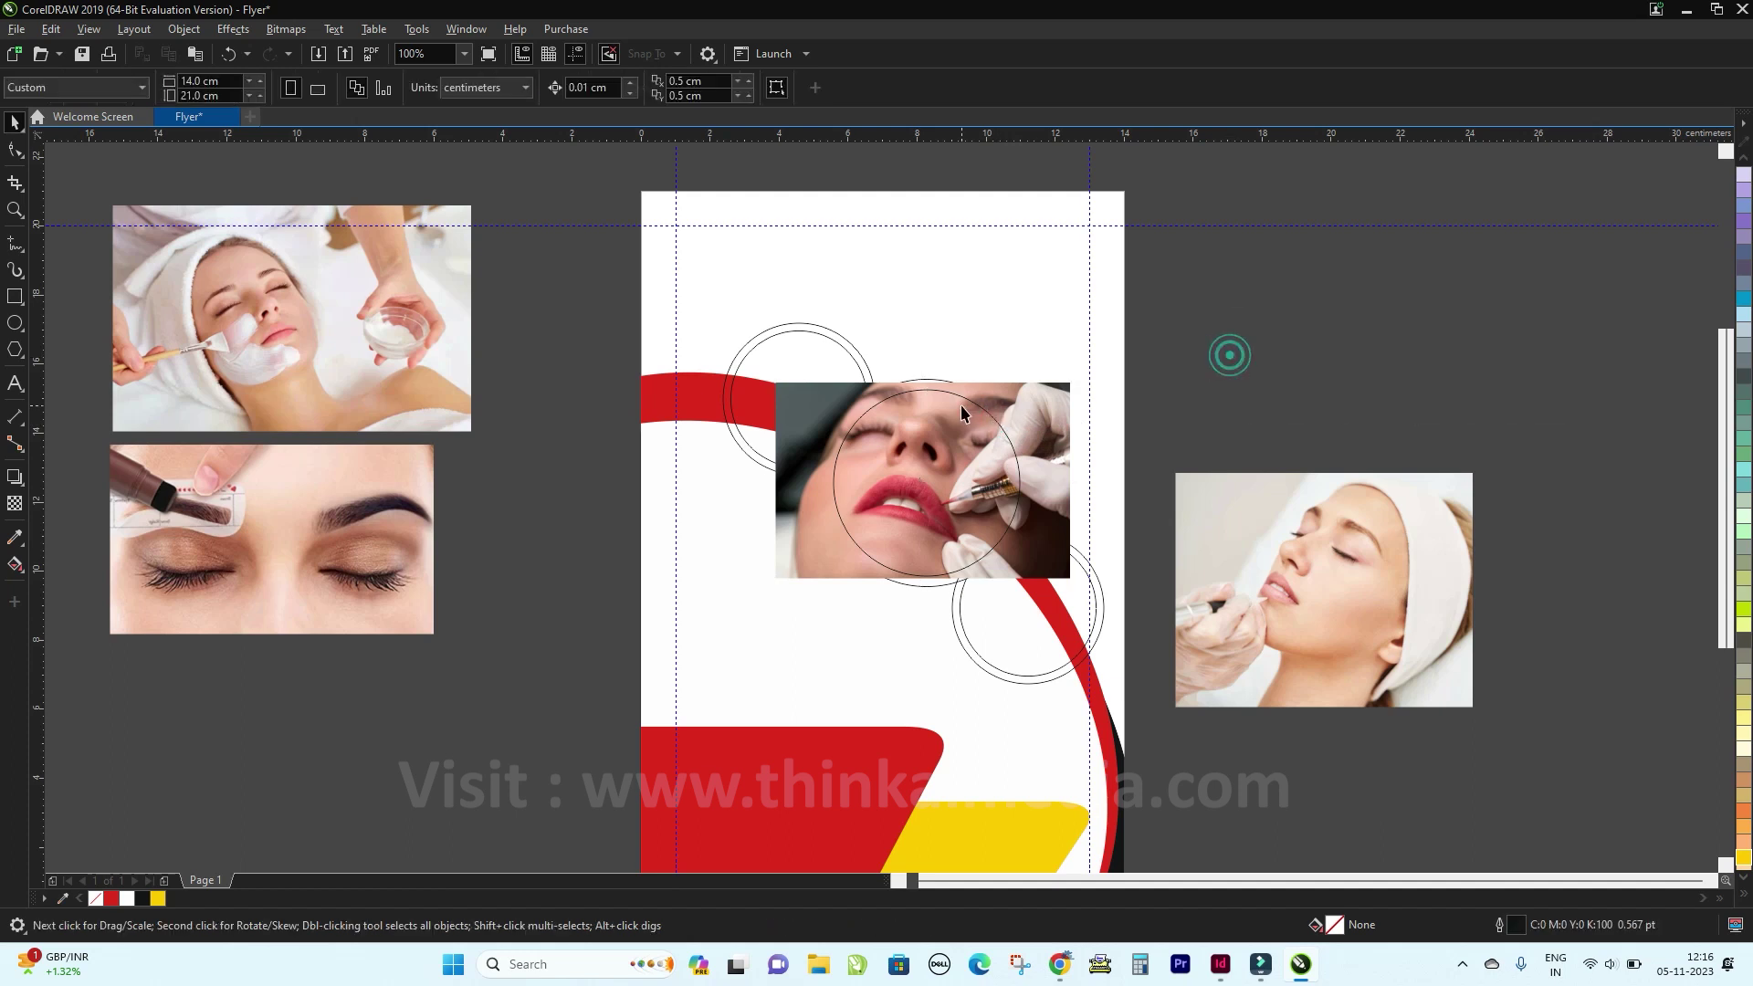
left_click(970, 400)
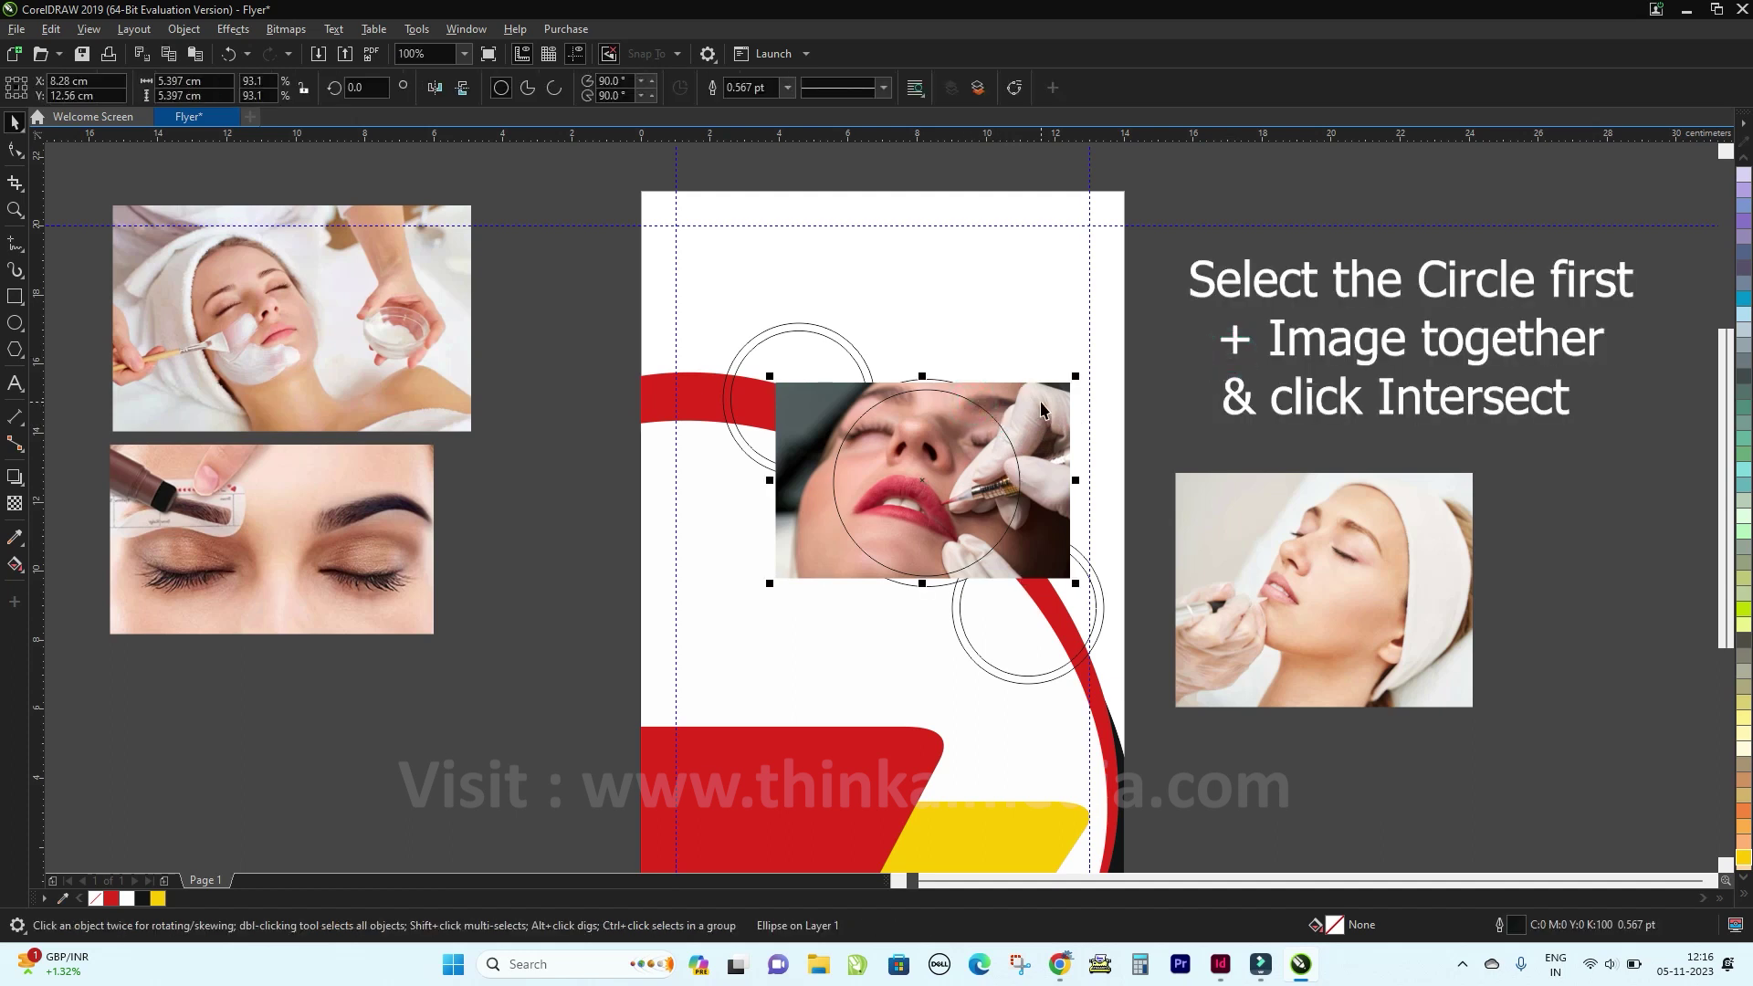
left_click(1037, 410, "shift")
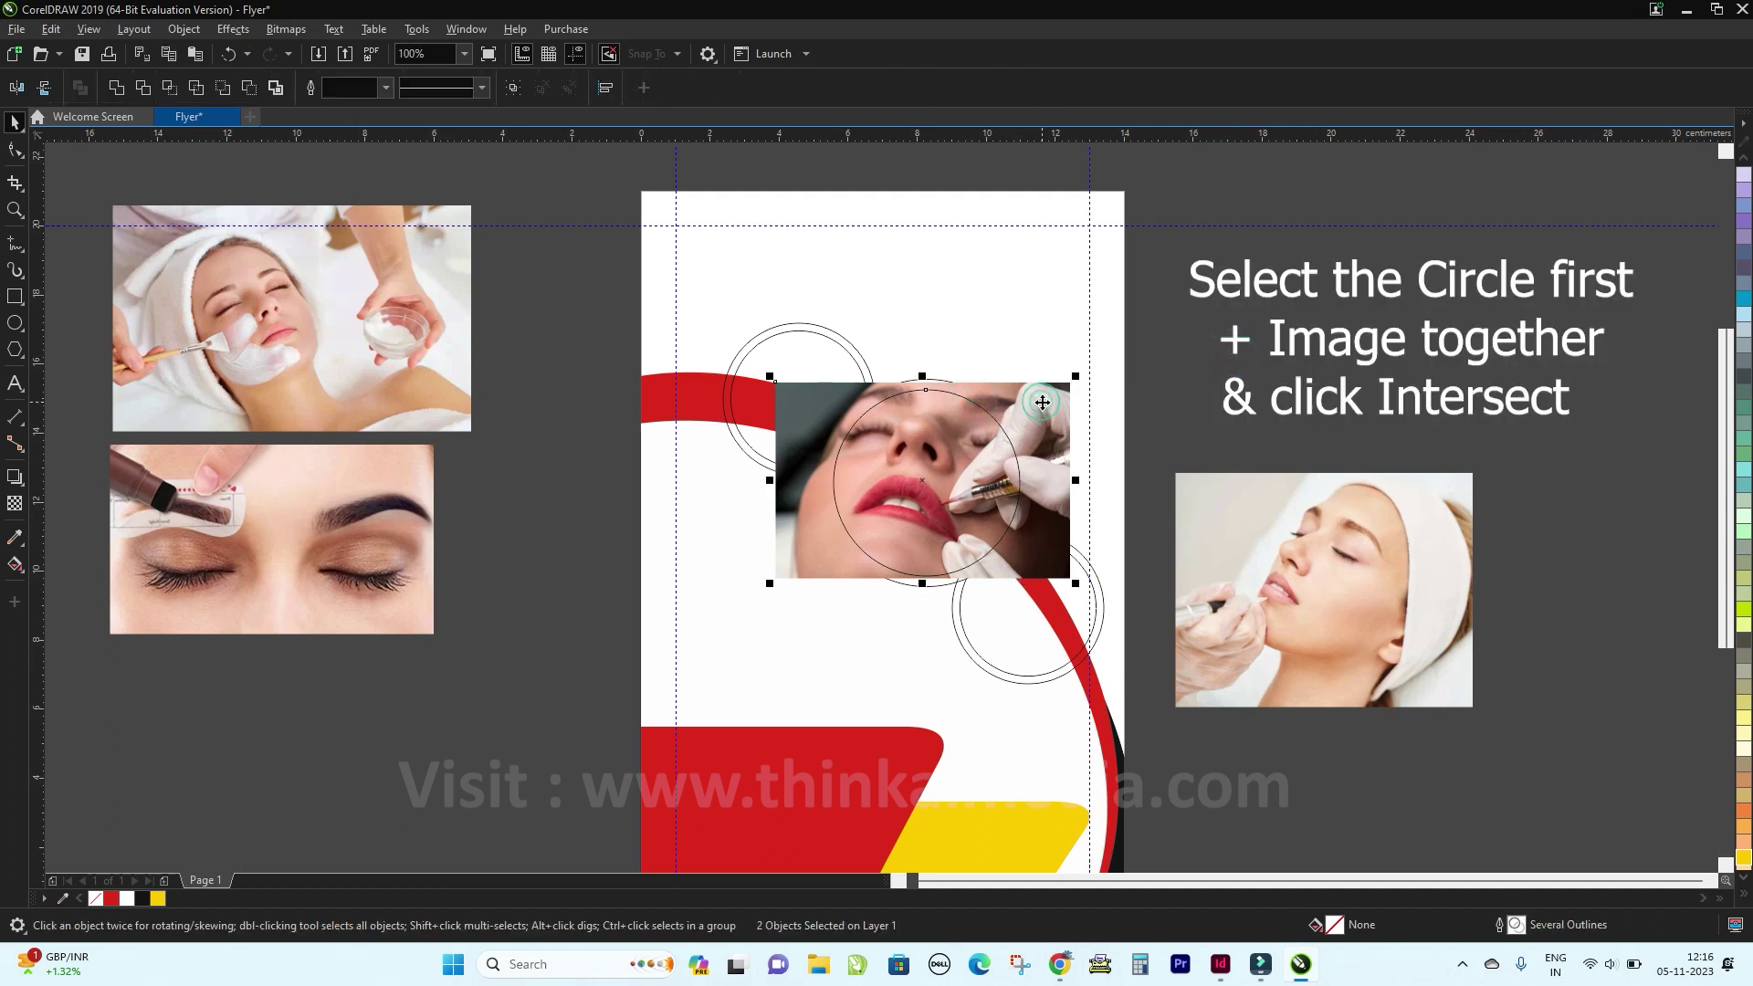
left_click(170, 89)
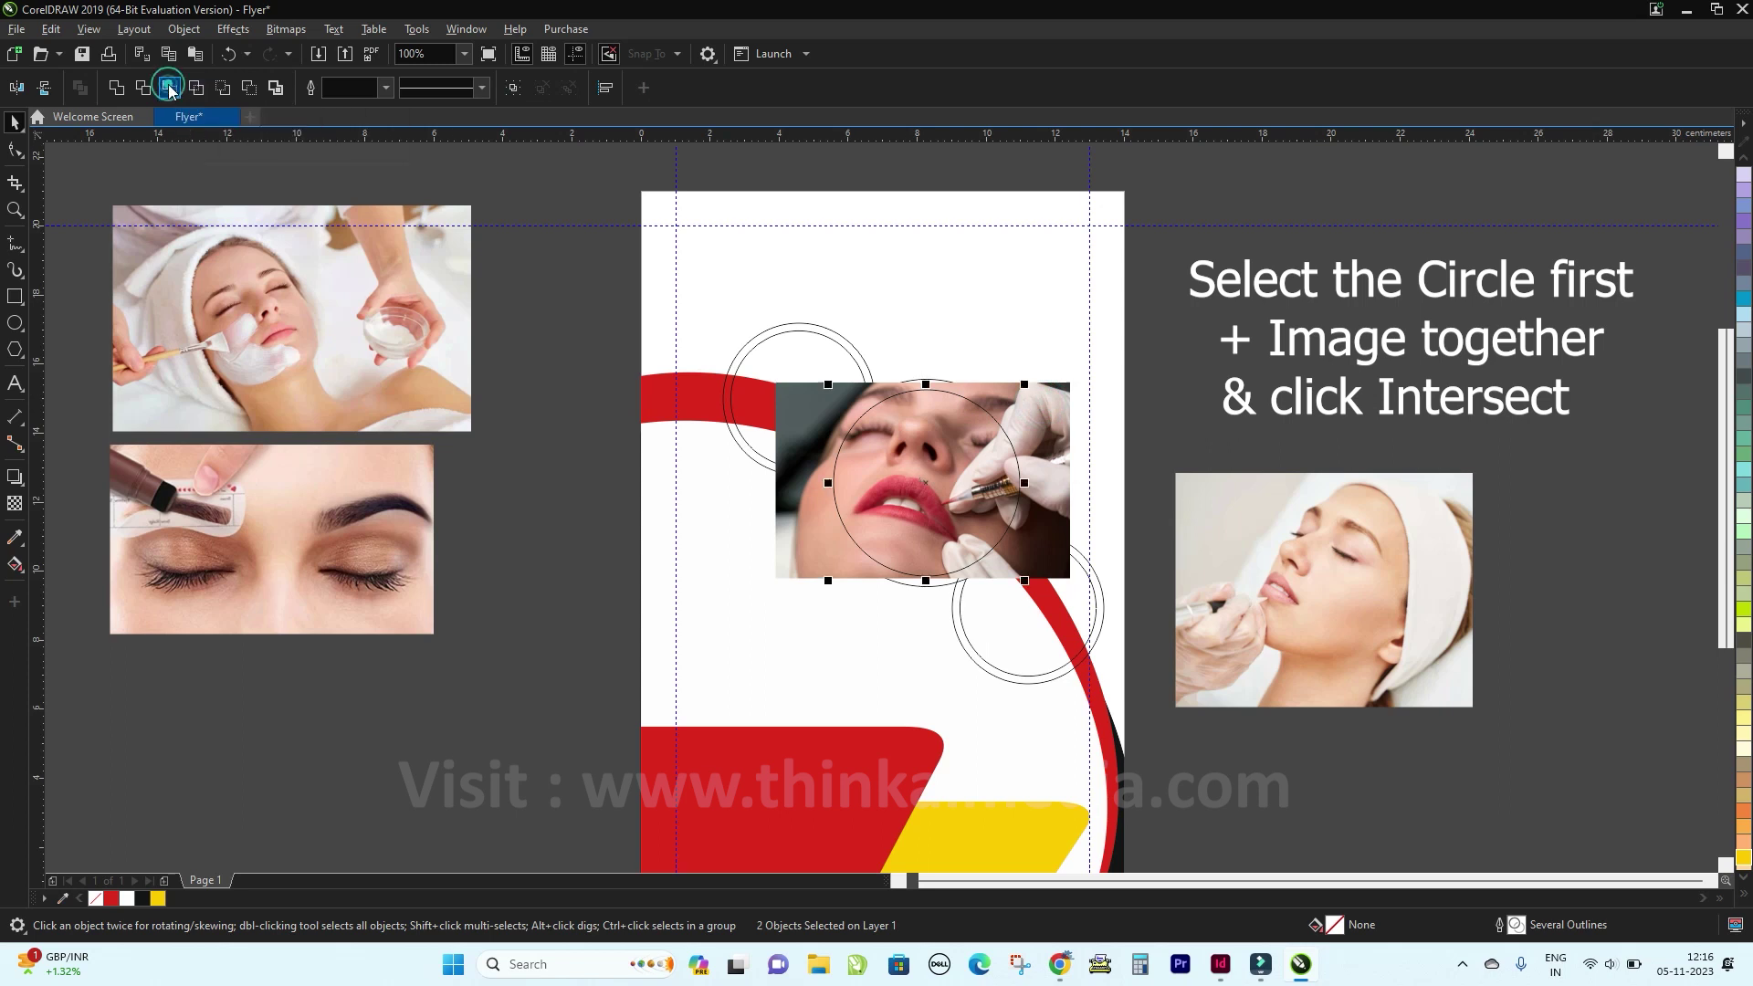
- Move the leftover rectangular lips photo aside, delete it, and reselect the circular one
left_click(1177, 244)
left_click_drag(1037, 403, 1442, 302)
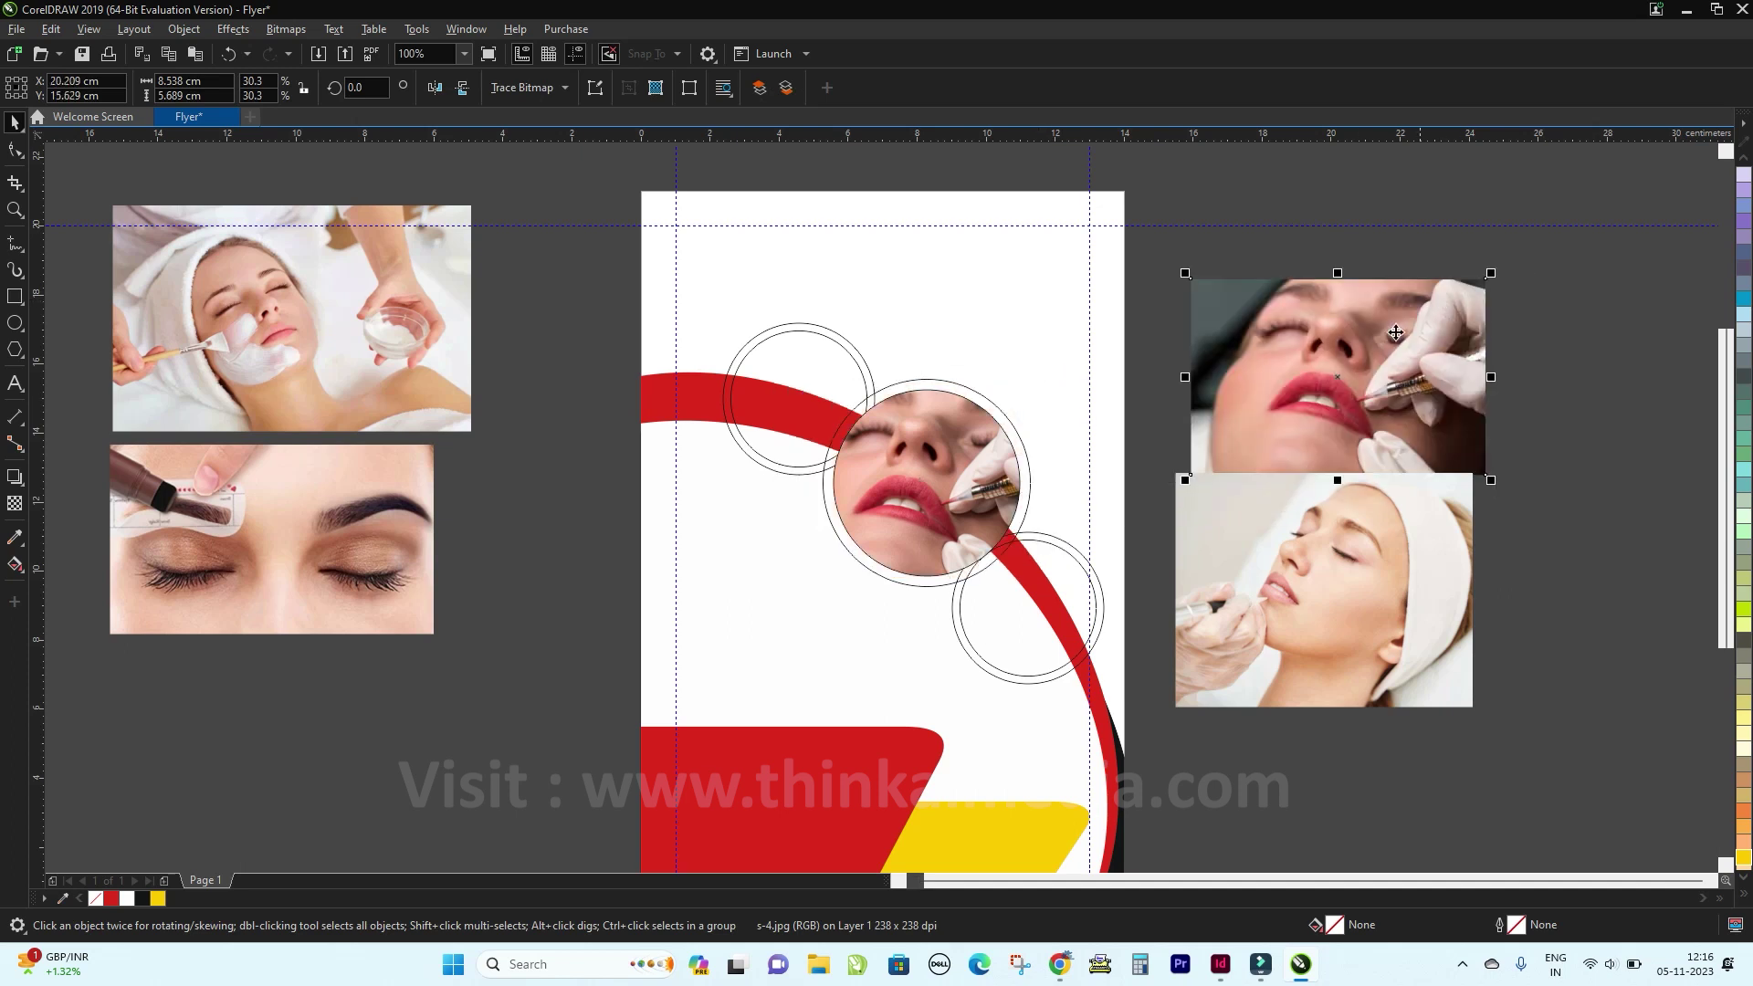
key("Delete")
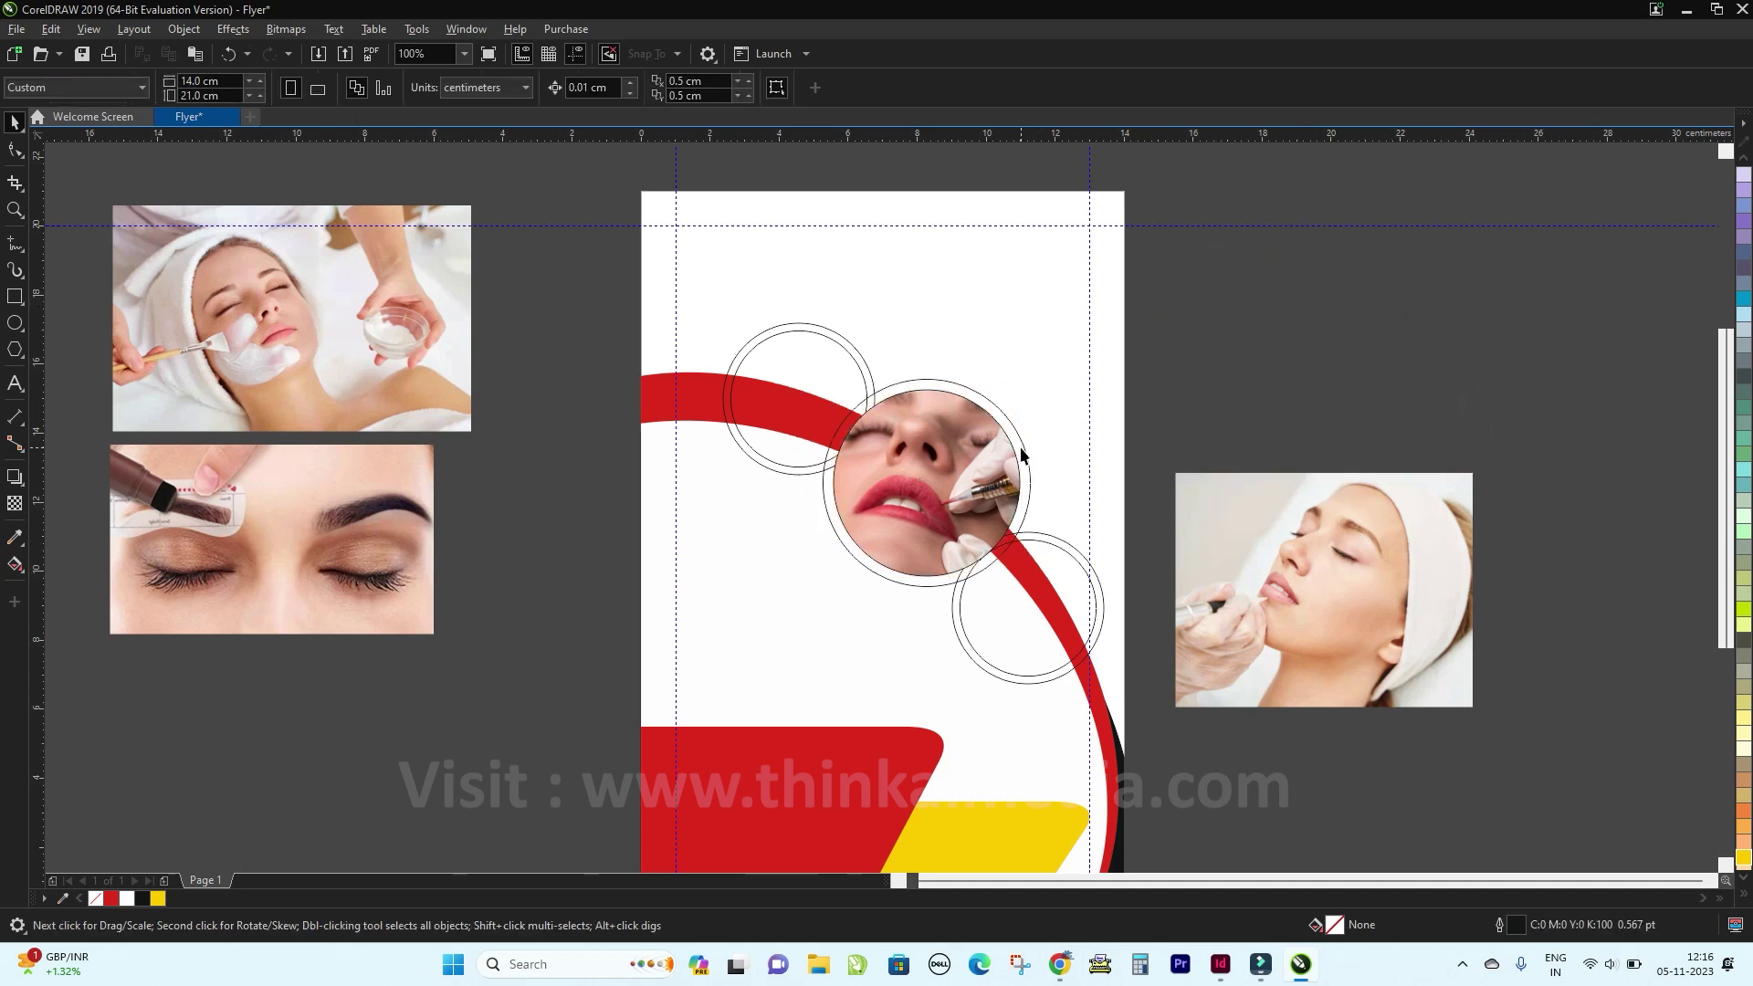
left_click(979, 470)
left_click(1222, 356)
left_click(915, 472)
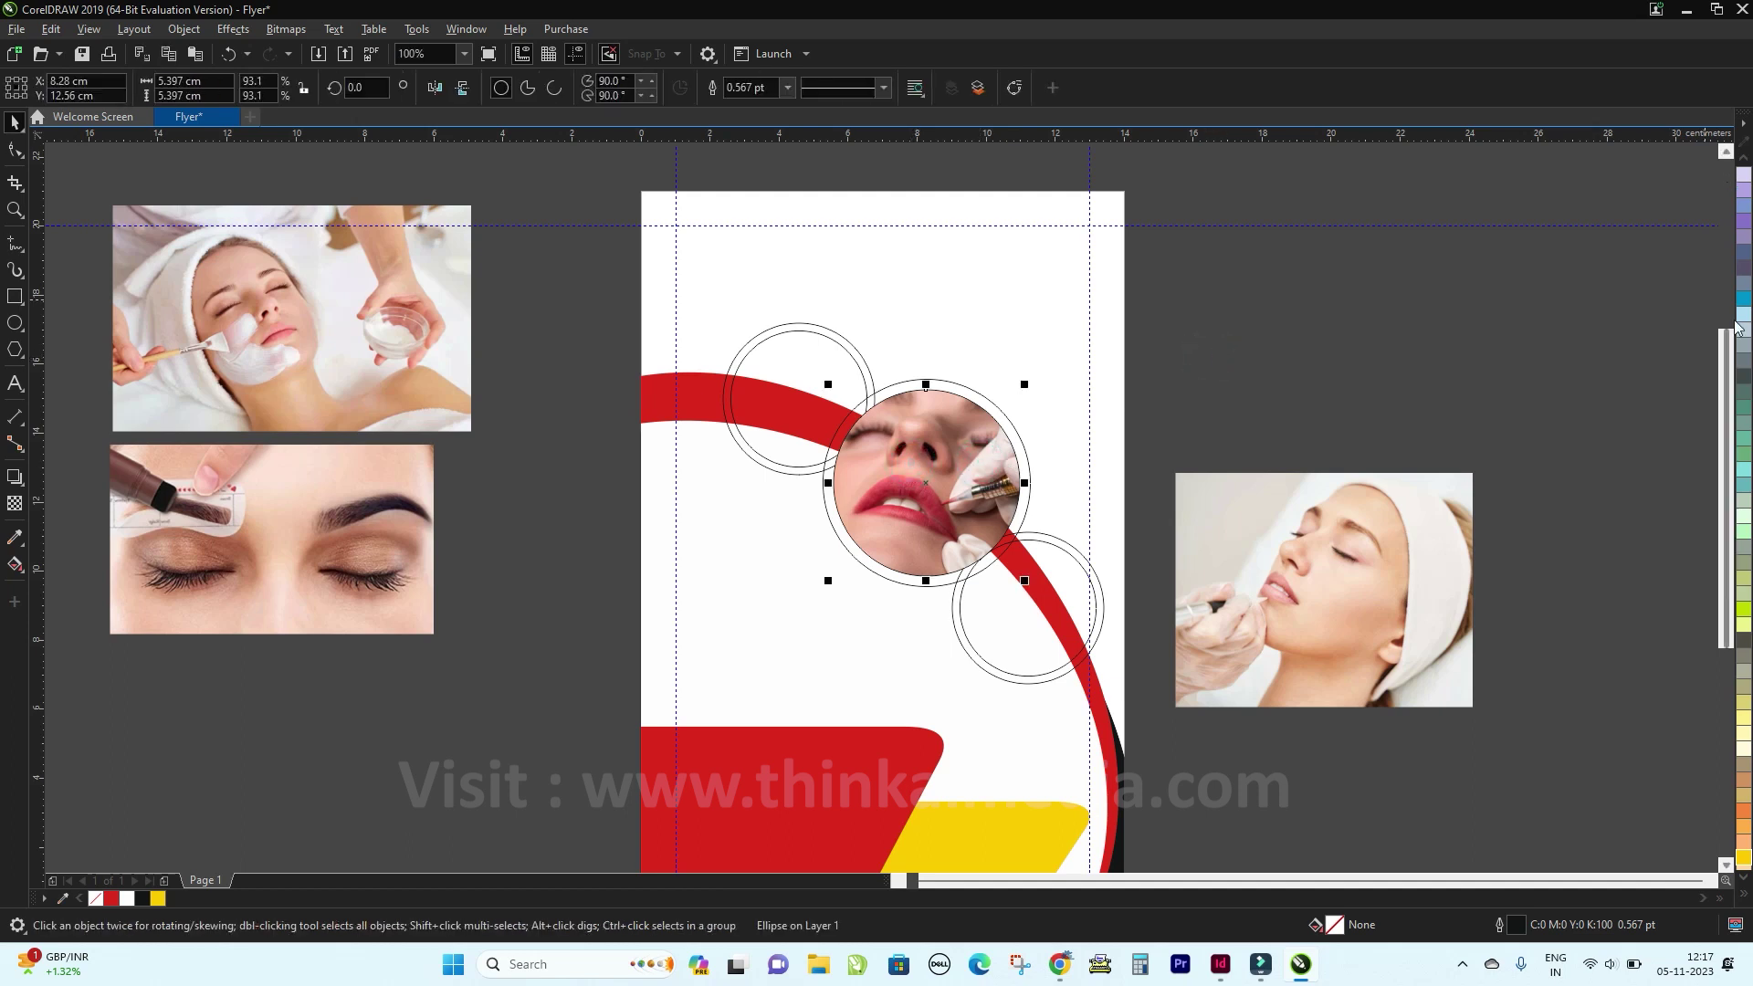
- Remove the outline from the circular lip photo using the No Colour swatch
left_click(1745, 899)
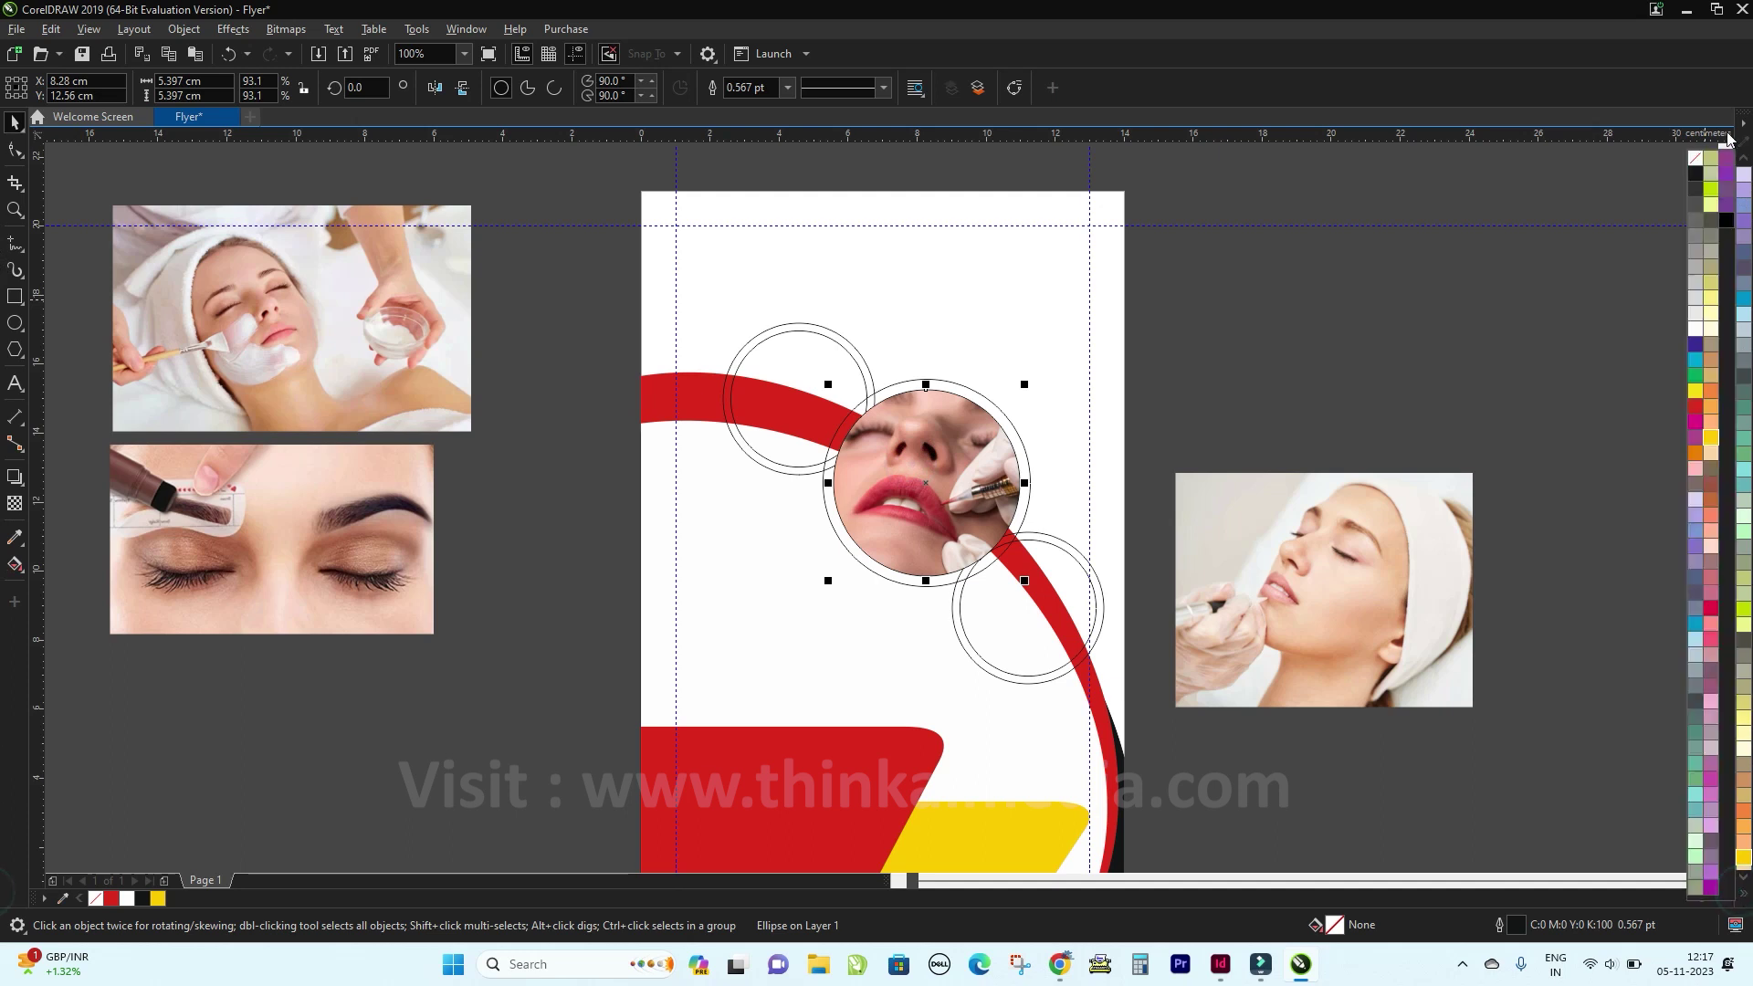
right_click(1697, 161)
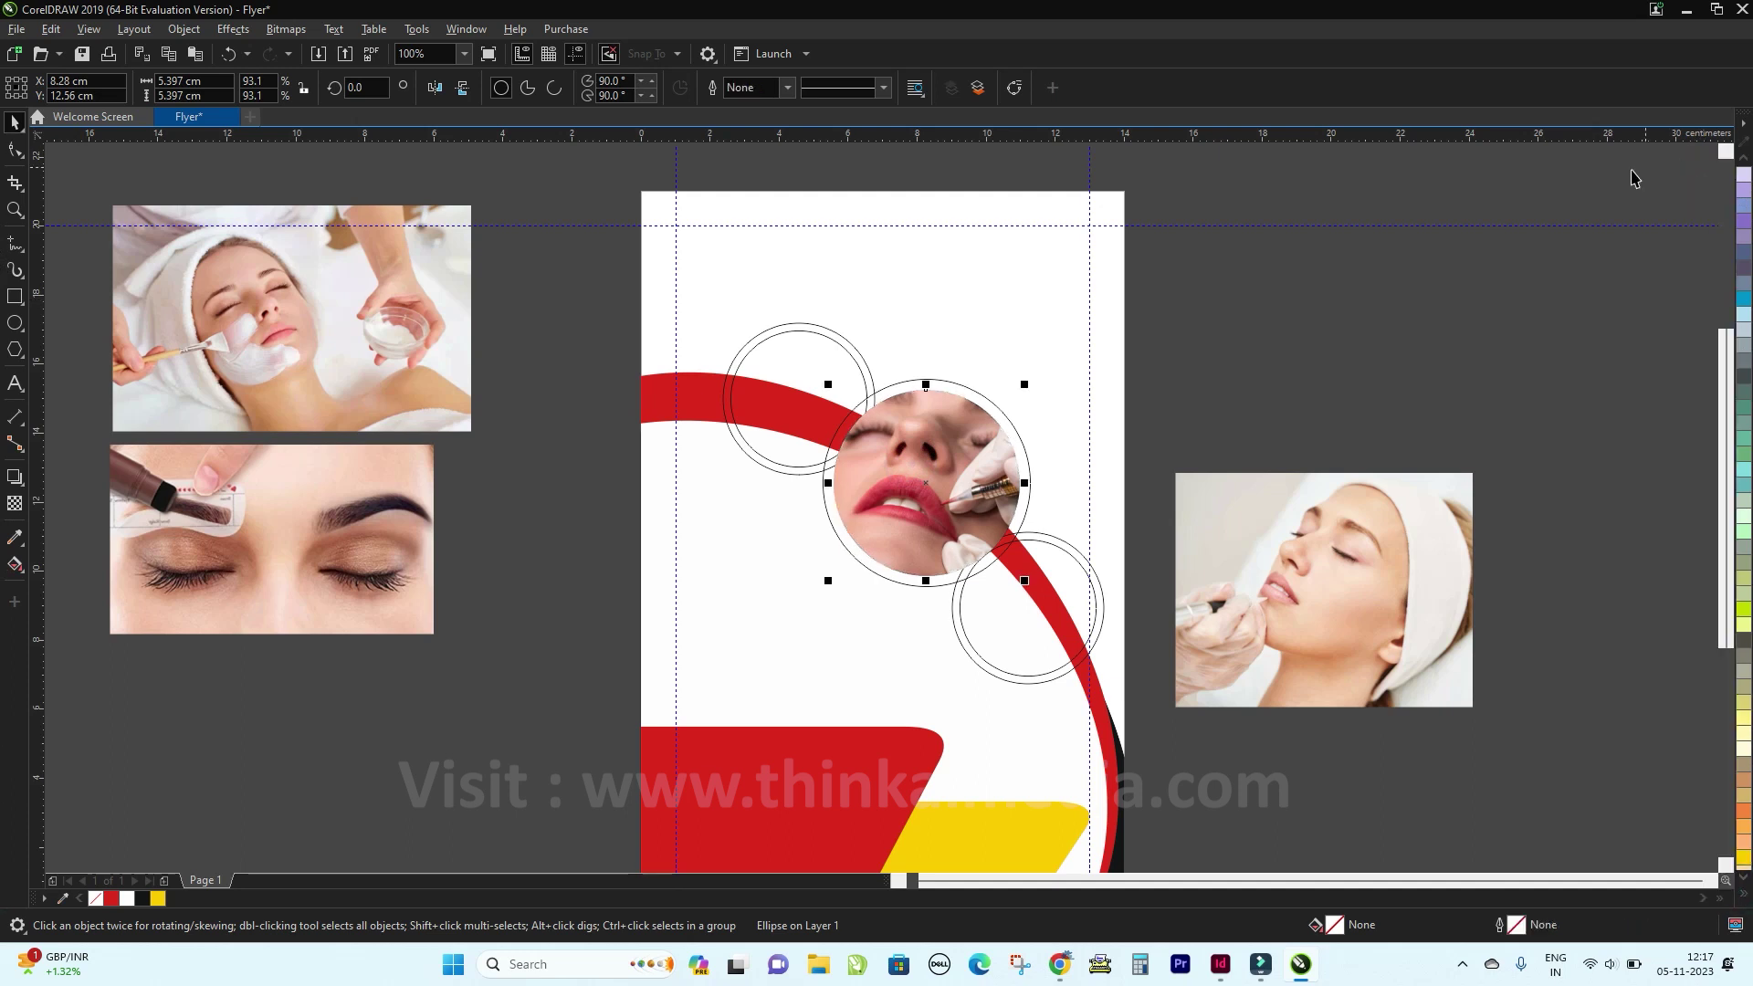
left_click(1205, 281)
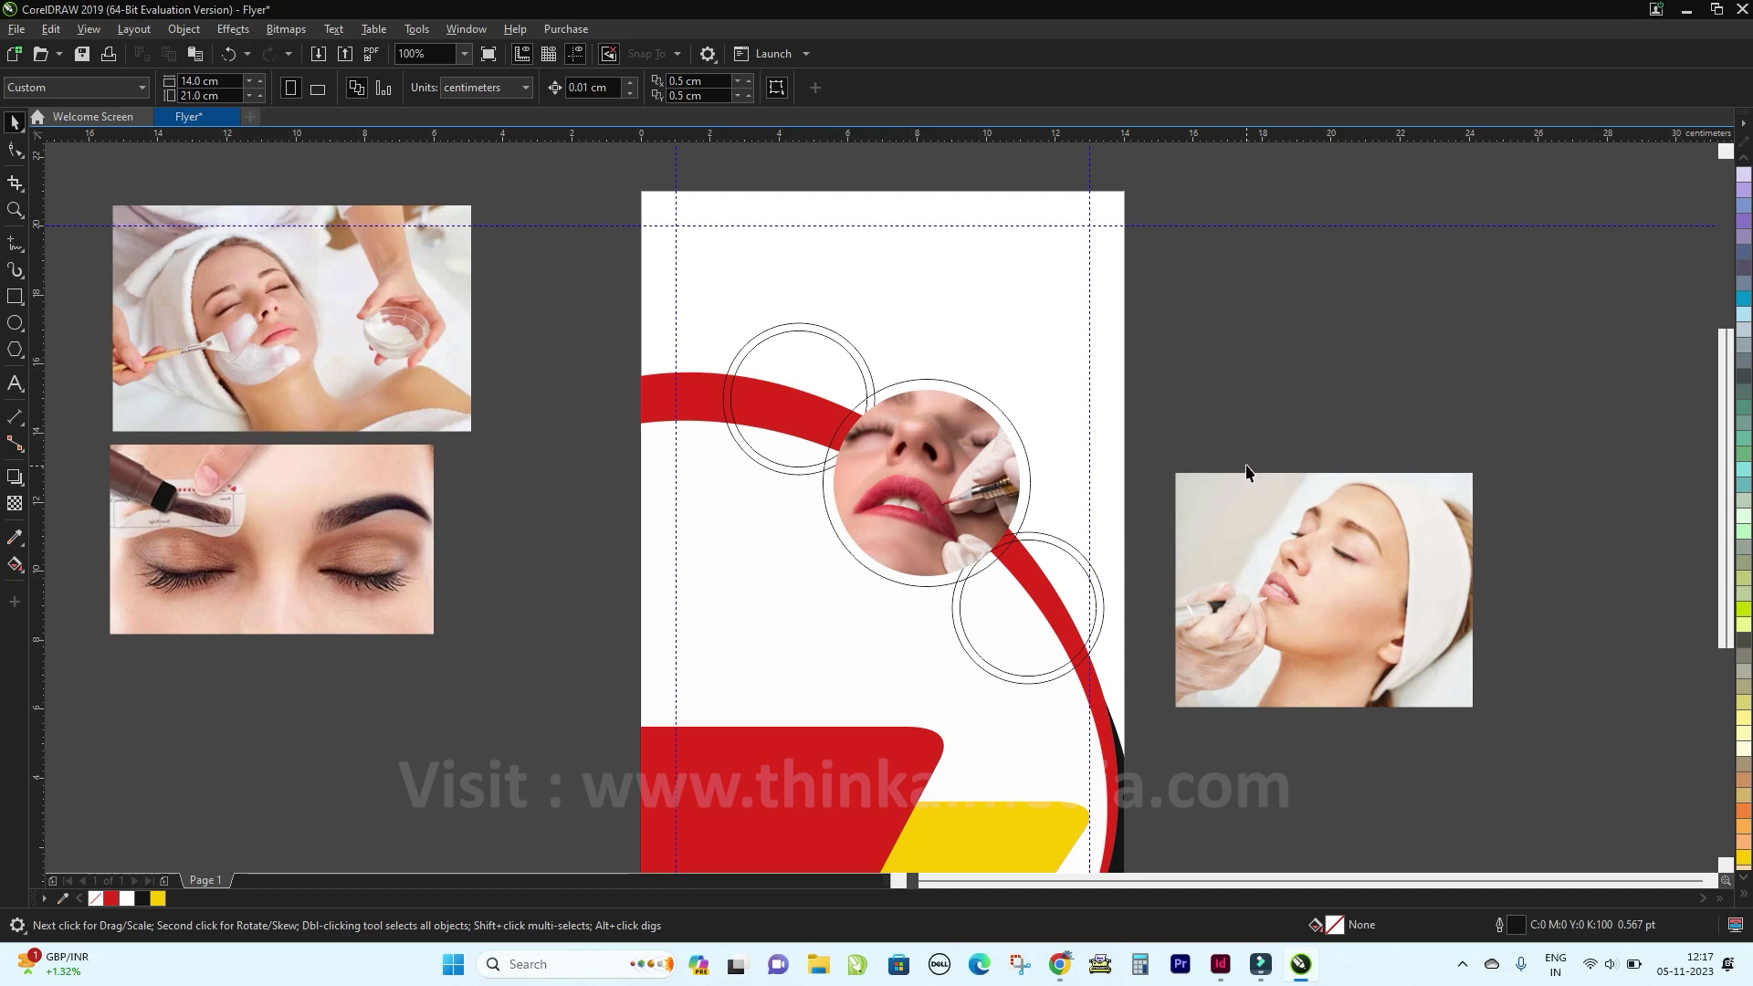
- Change the stacking order of the upper-left ring
left_click(769, 461)
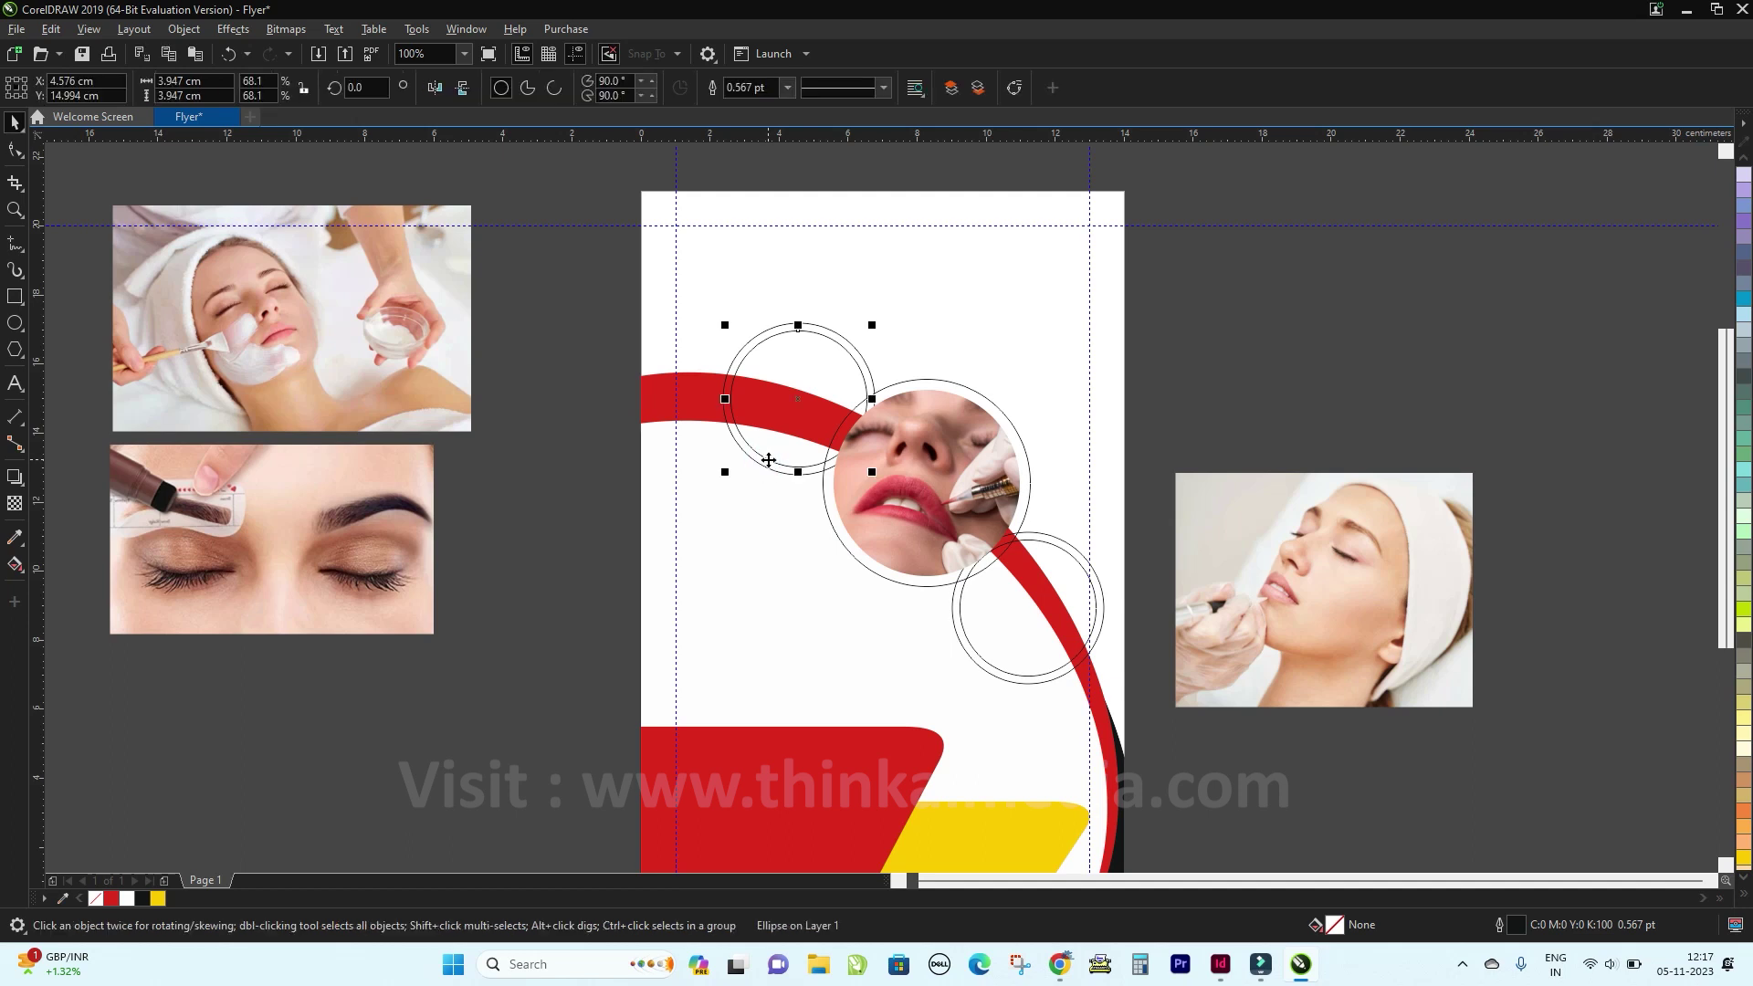
right_click(769, 461)
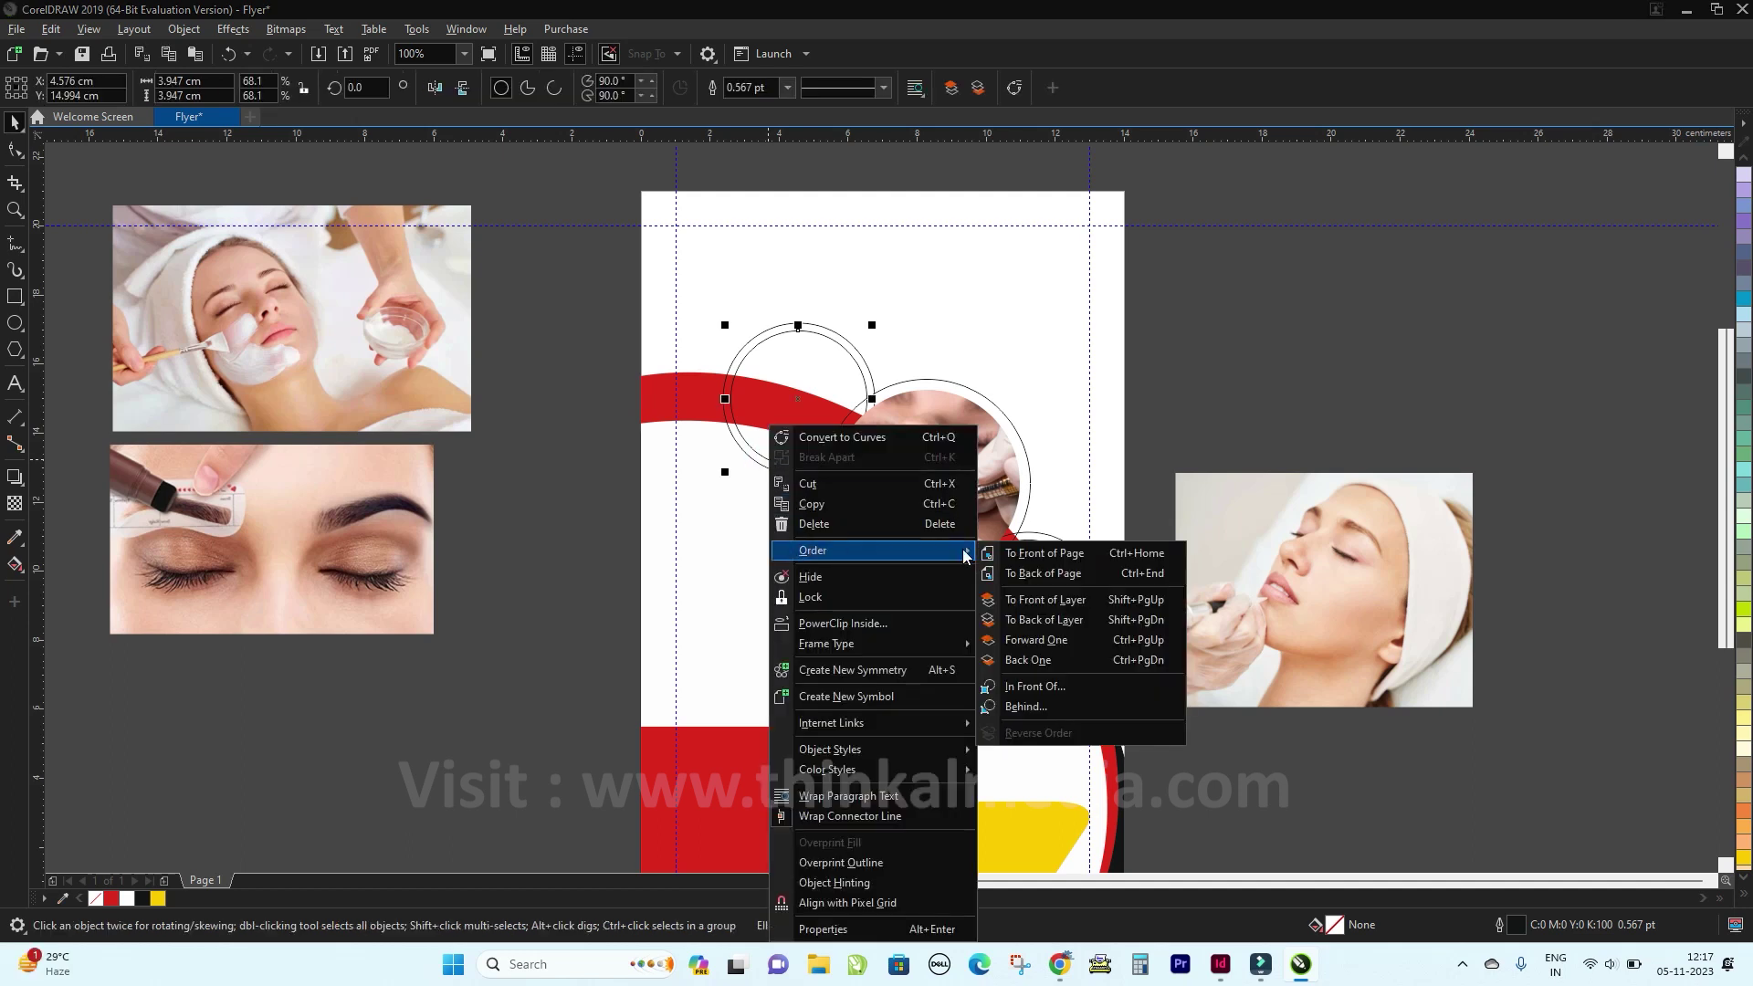
left_click(1013, 553)
left_click(571, 513)
- Move the facial-treatment photo onto the page and shrink it over the upper-left ring
left_click(440, 368)
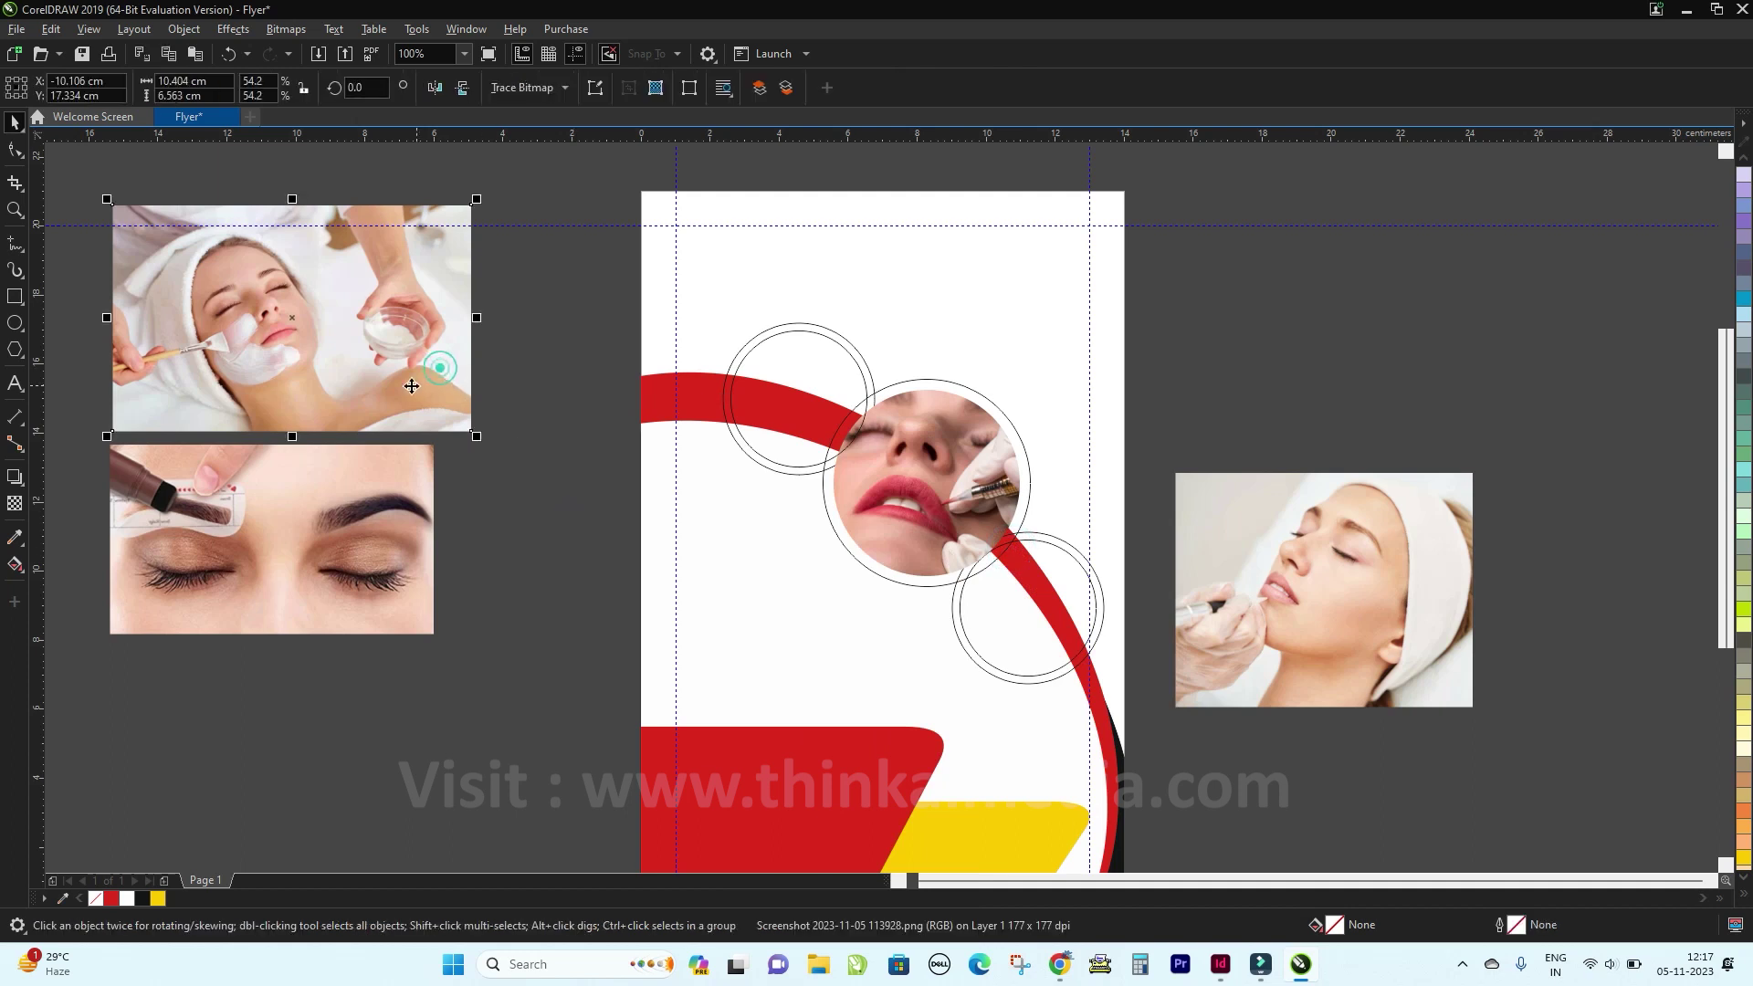
left_click_drag(410, 387, 966, 488)
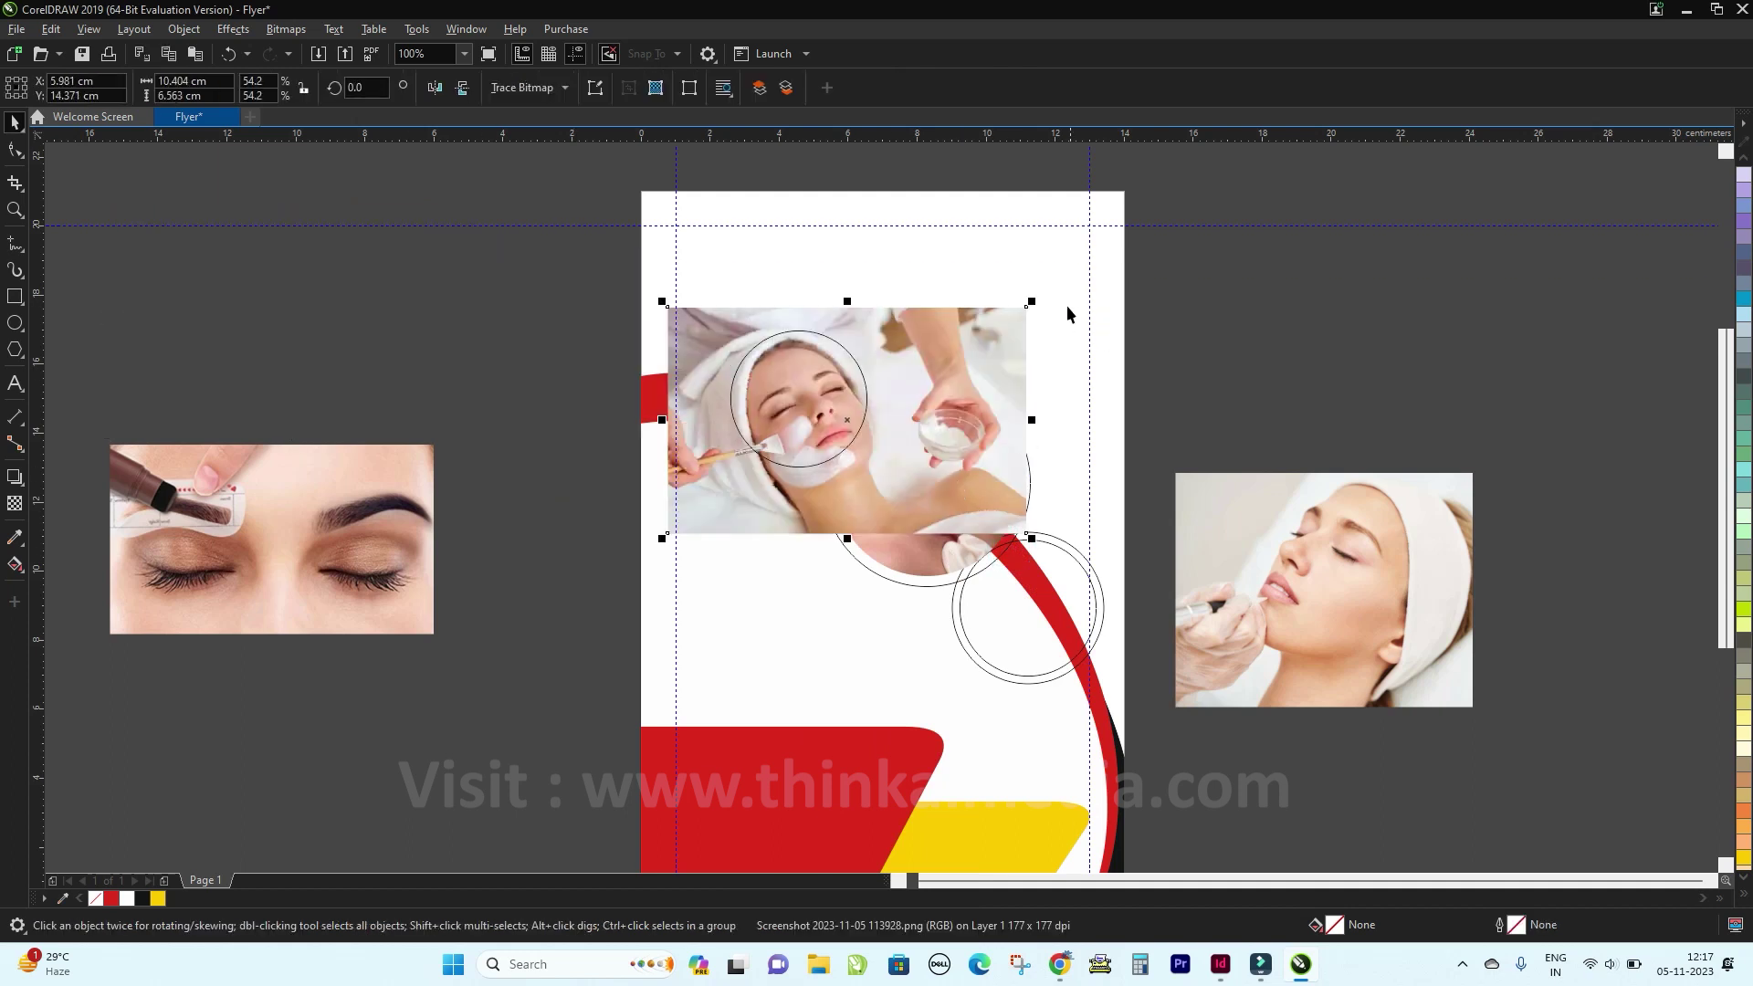
left_click_drag(1034, 301, 921, 374)
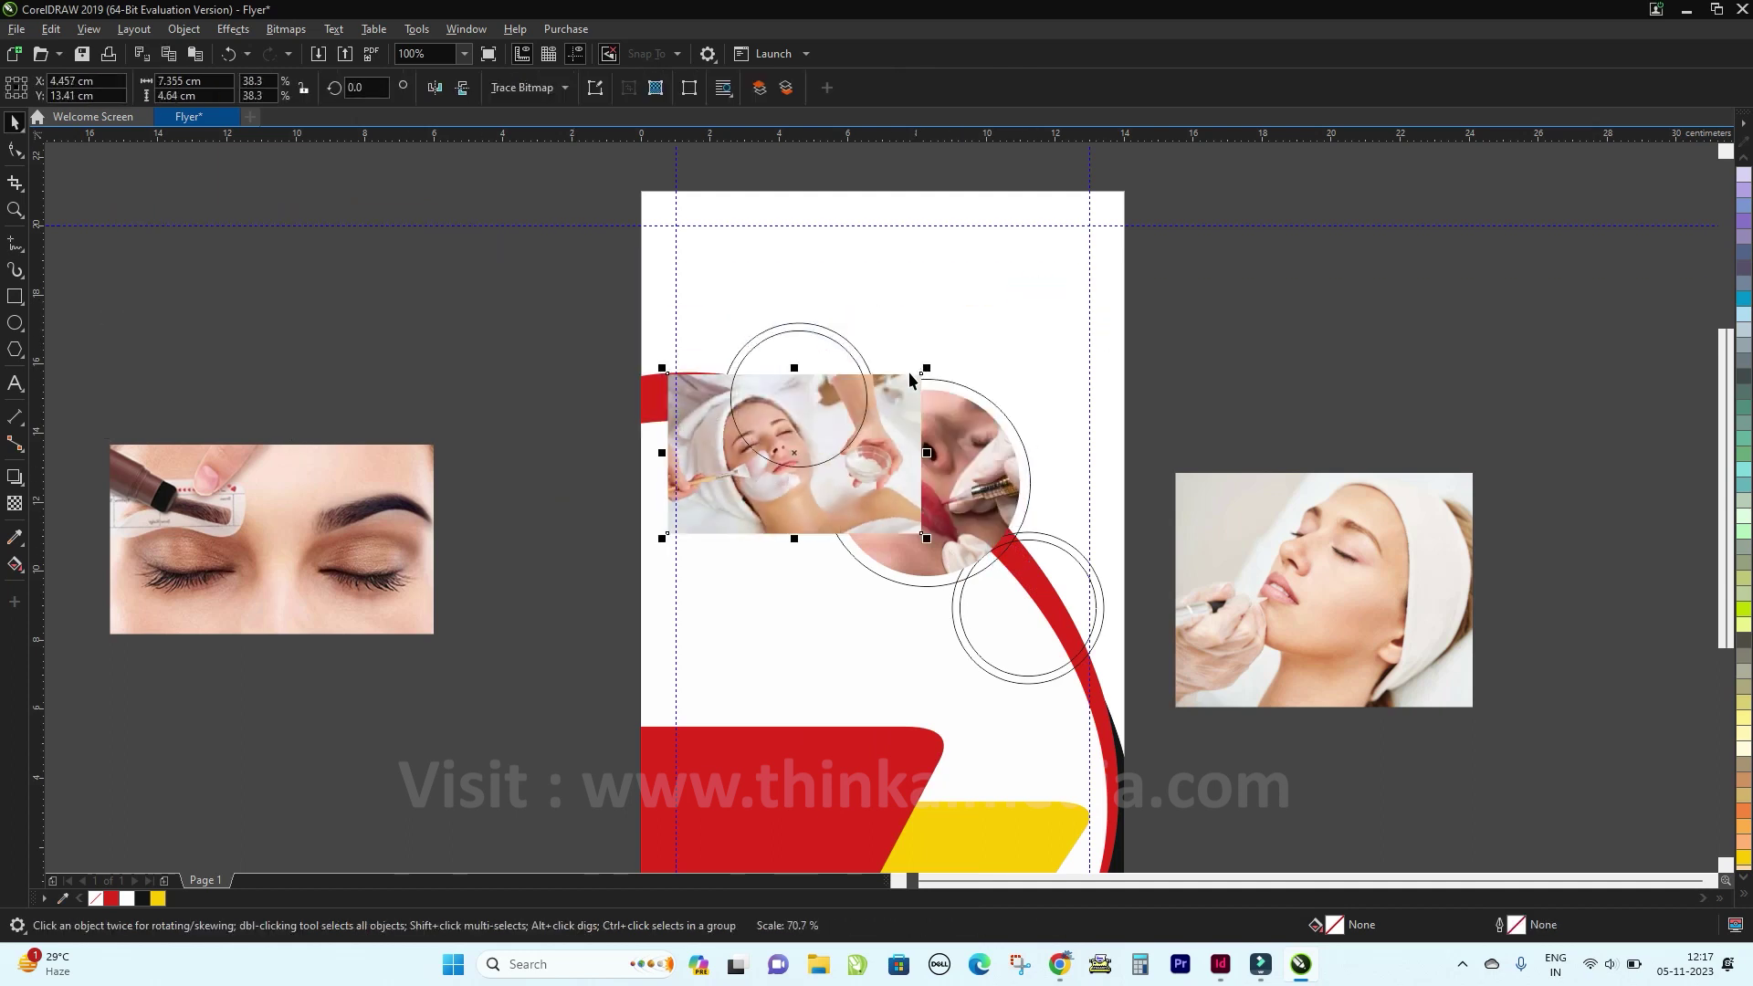
key("Escape")
left_click_drag(772, 500, 767, 465)
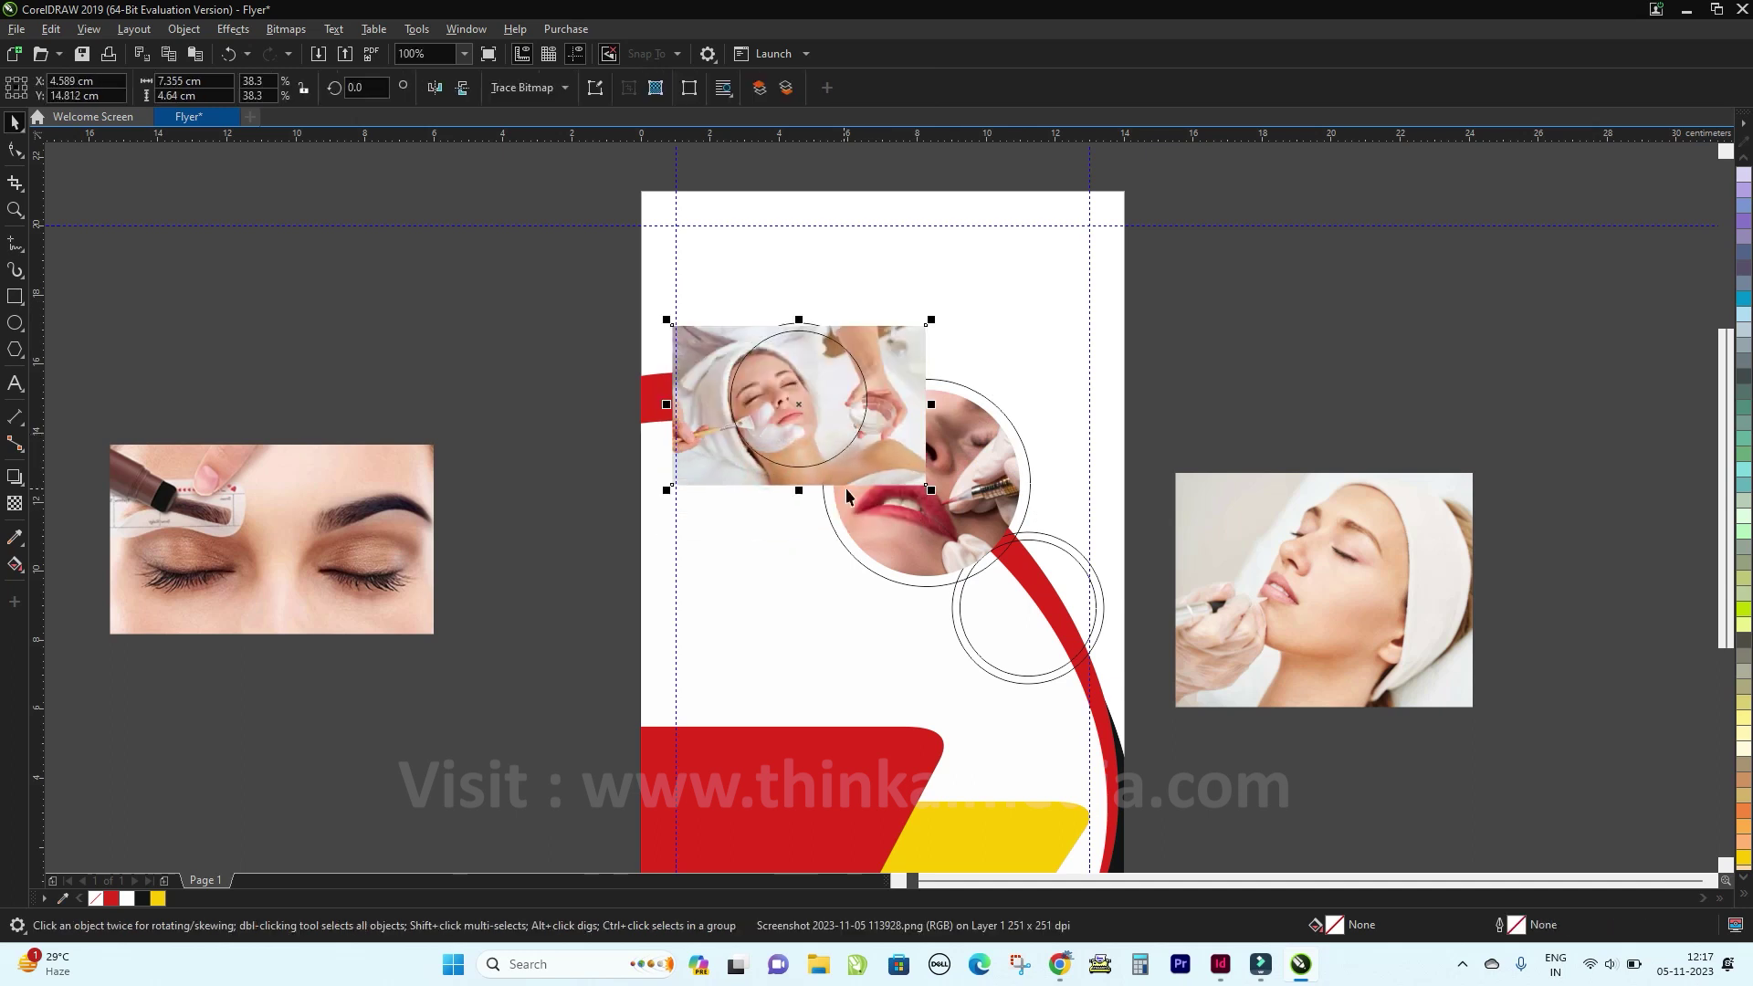
mouse_move(930, 490)
left_mouse_down()
mouse_move(903, 474)
mouse_move(910, 455)
left_mouse_up()
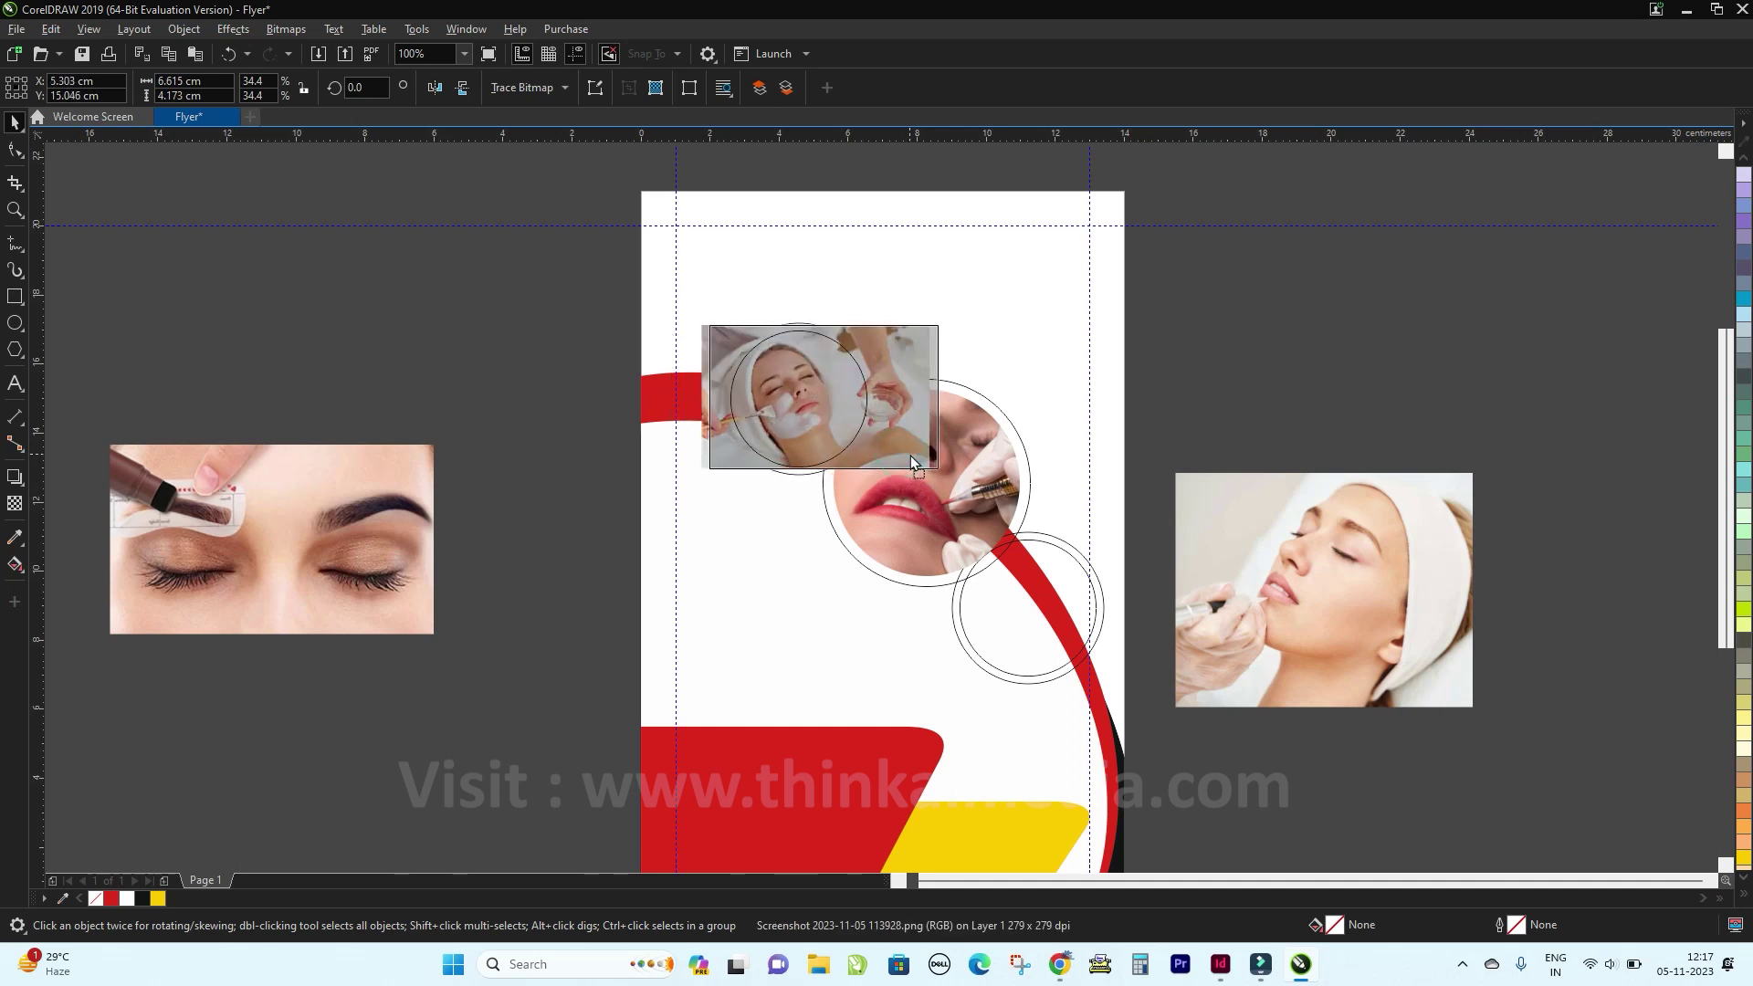
- Intersect the face photo with the upper-left ring and delete the leftover rectangular photo
left_click(837, 454)
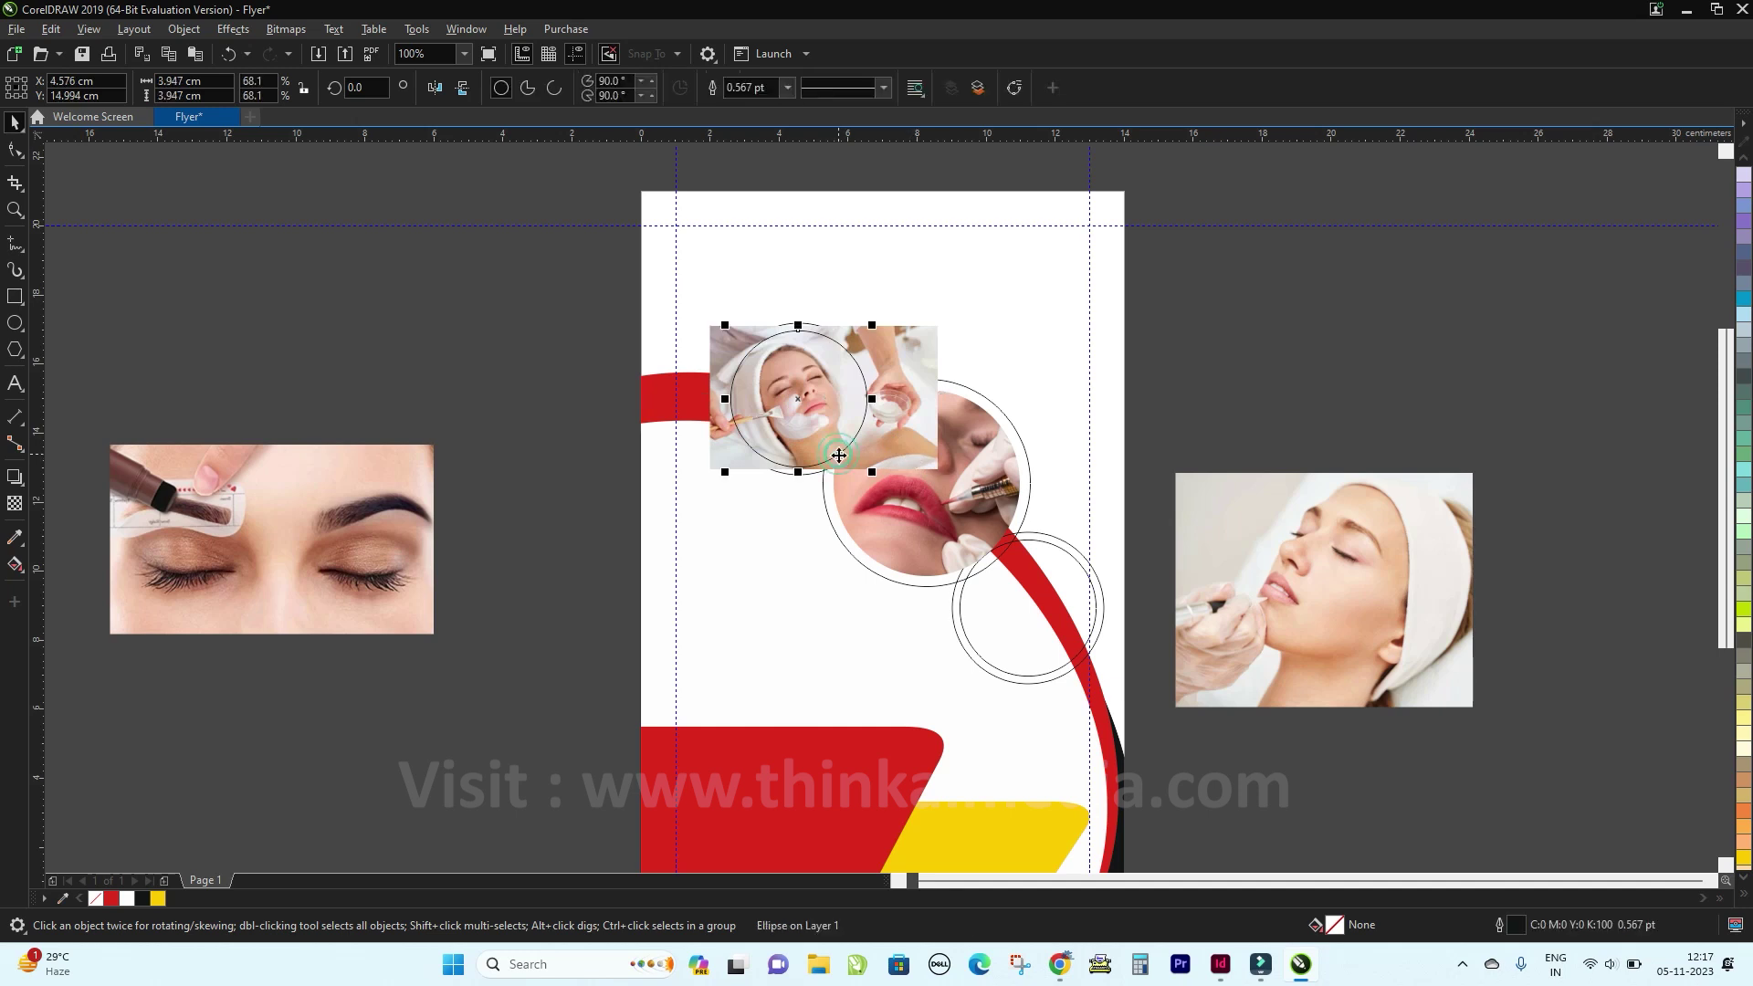
left_click(917, 359, "shift")
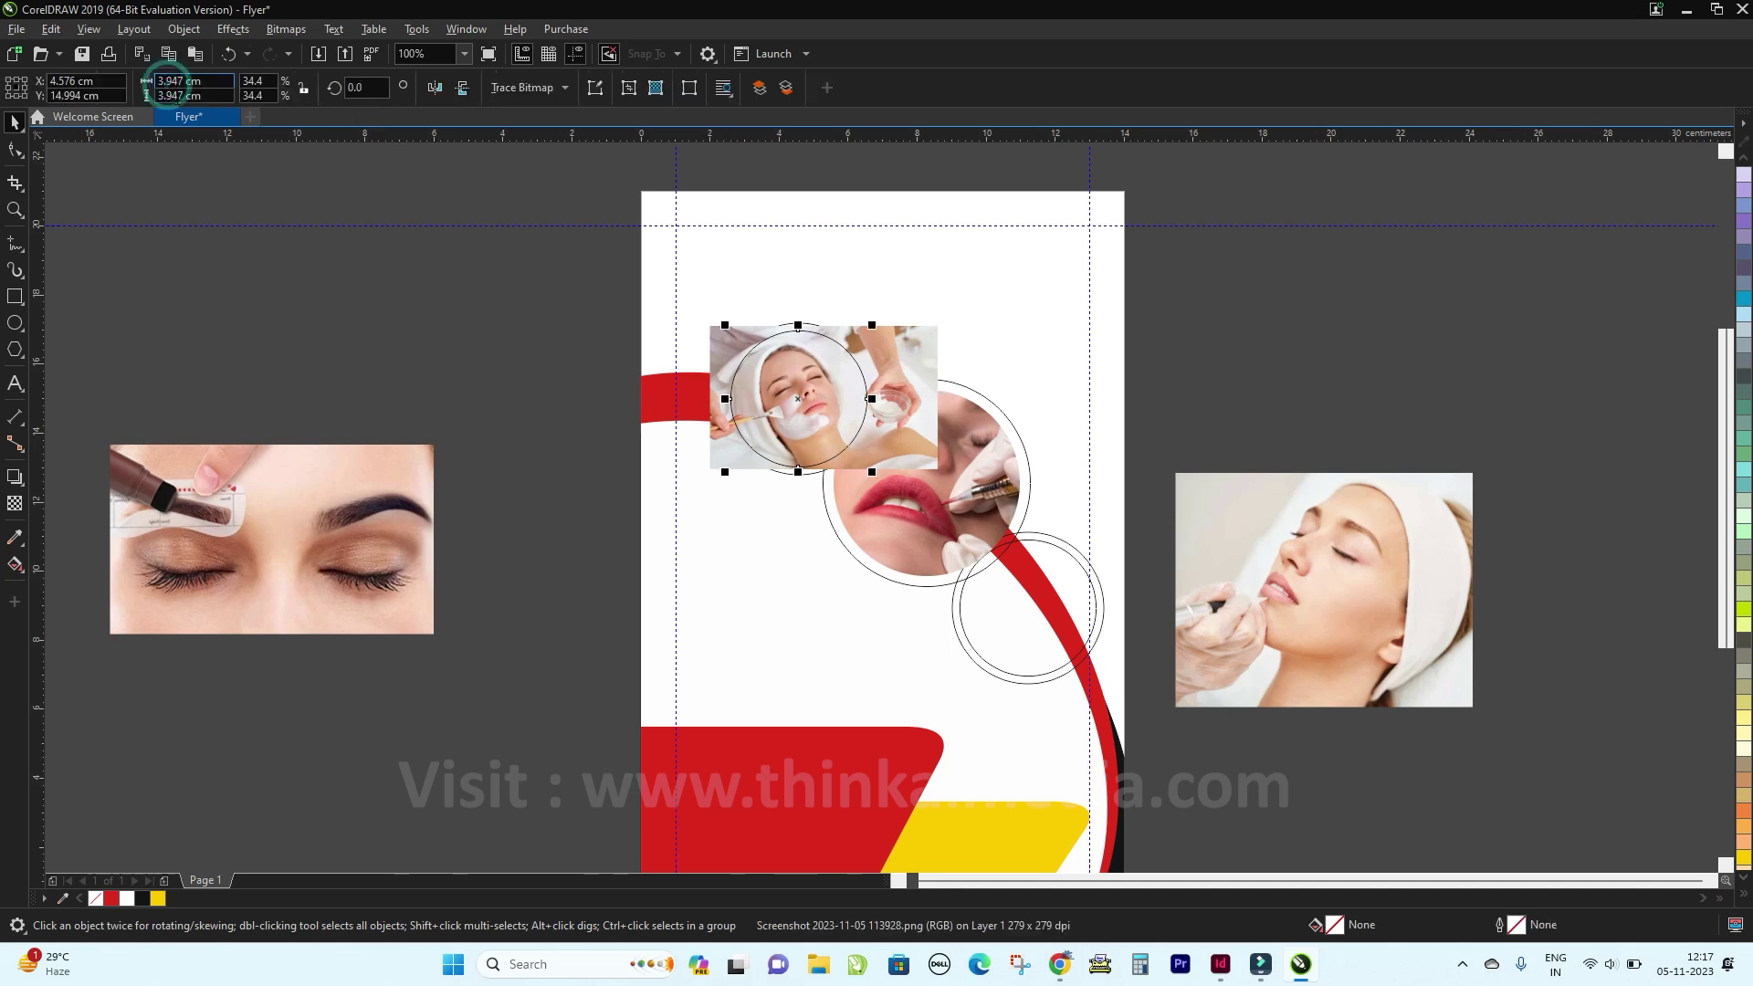
left_click(1149, 315)
left_click(898, 348)
mouse_move(896, 349)
left_mouse_down()
mouse_move(1385, 272)
mouse_move(1369, 268)
left_mouse_up()
key("Delete")
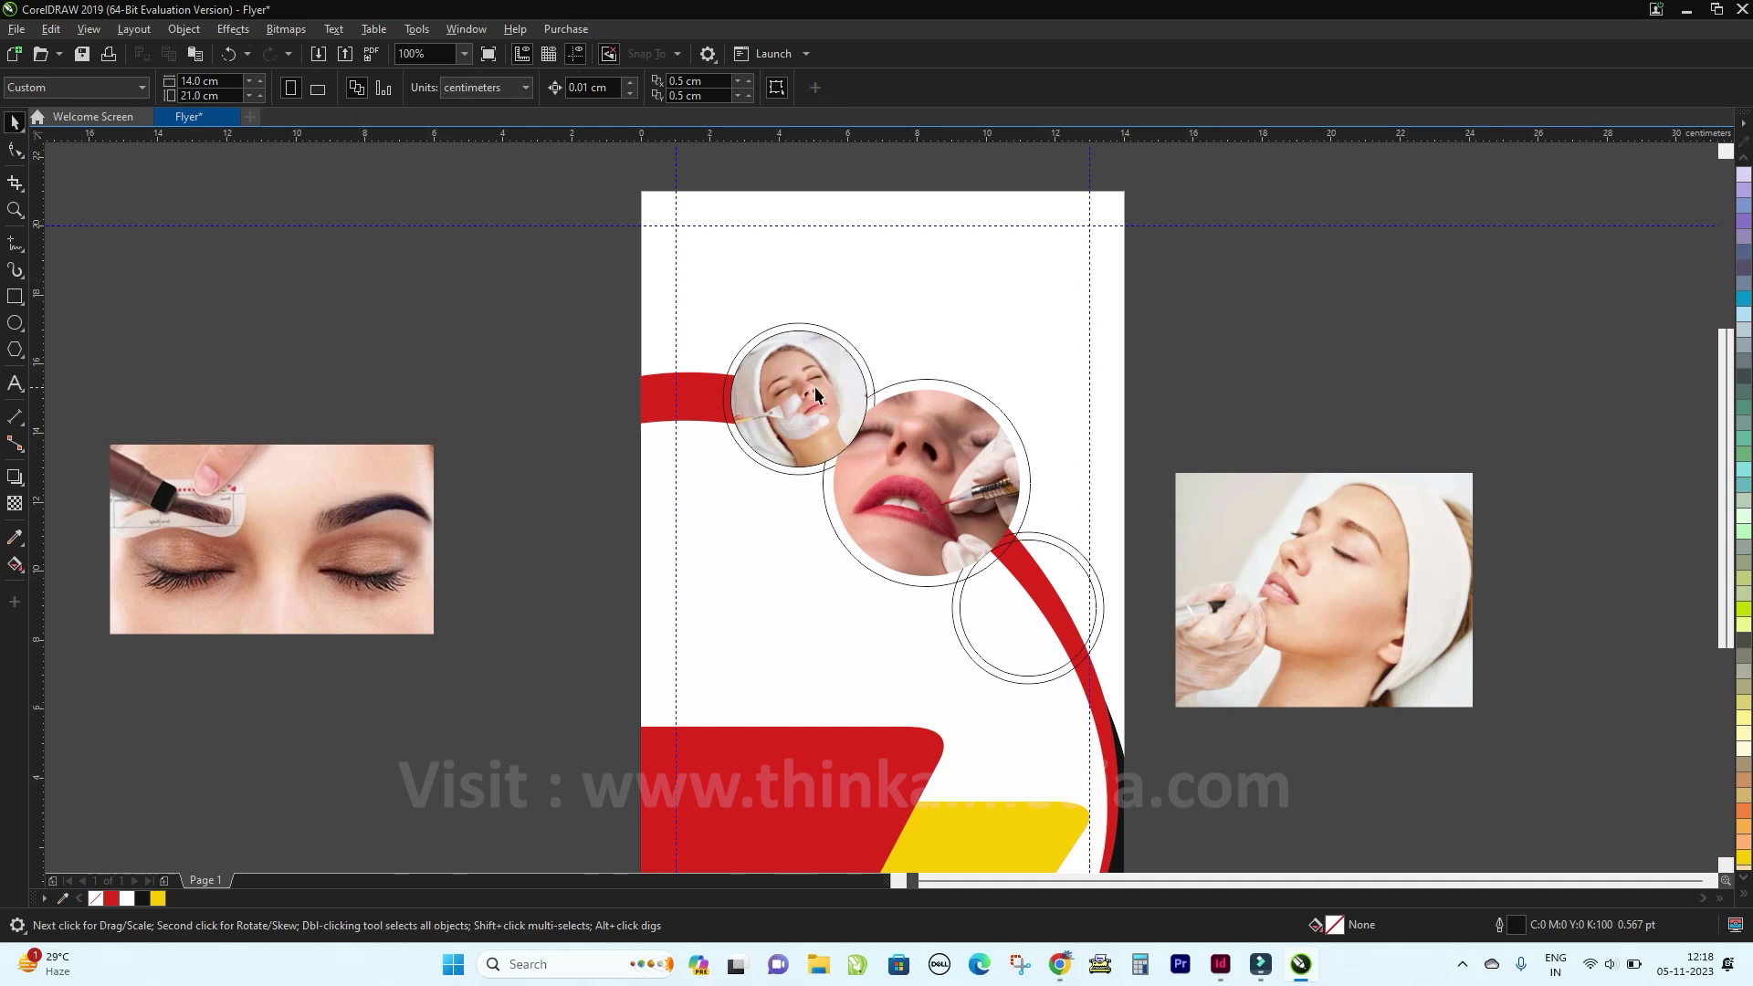
- Remove the outline from the upper-left photo circle
left_click(814, 386)
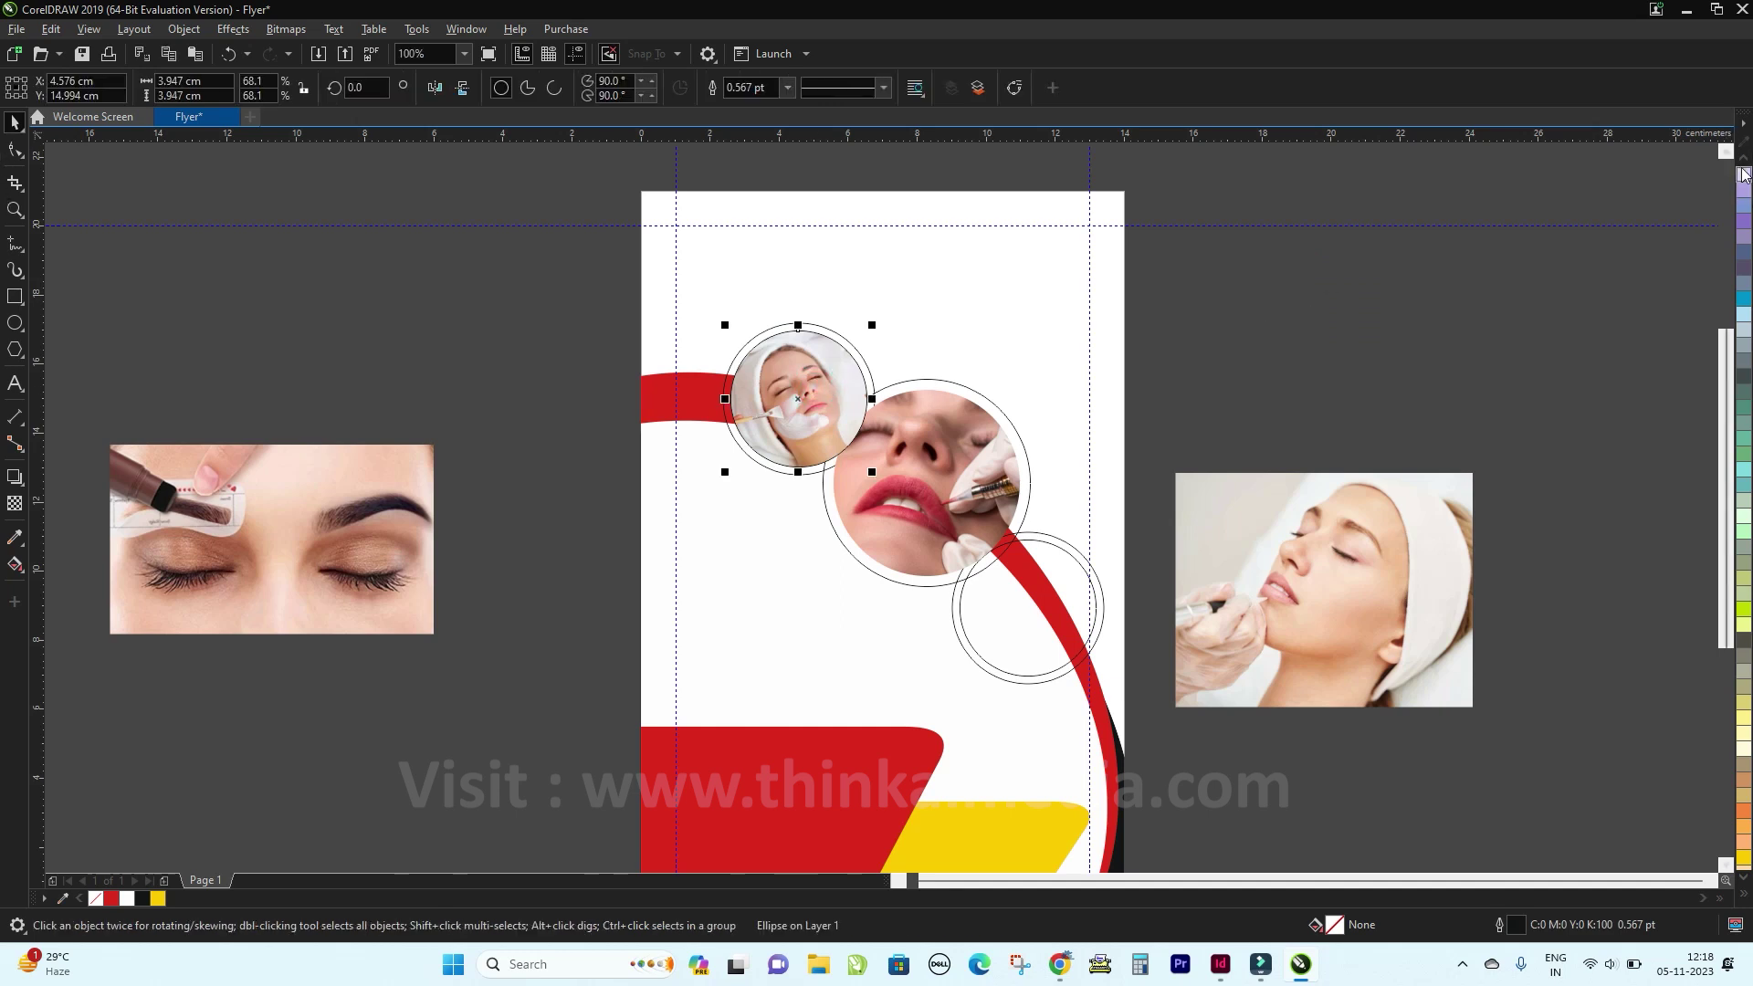
left_click(1745, 899)
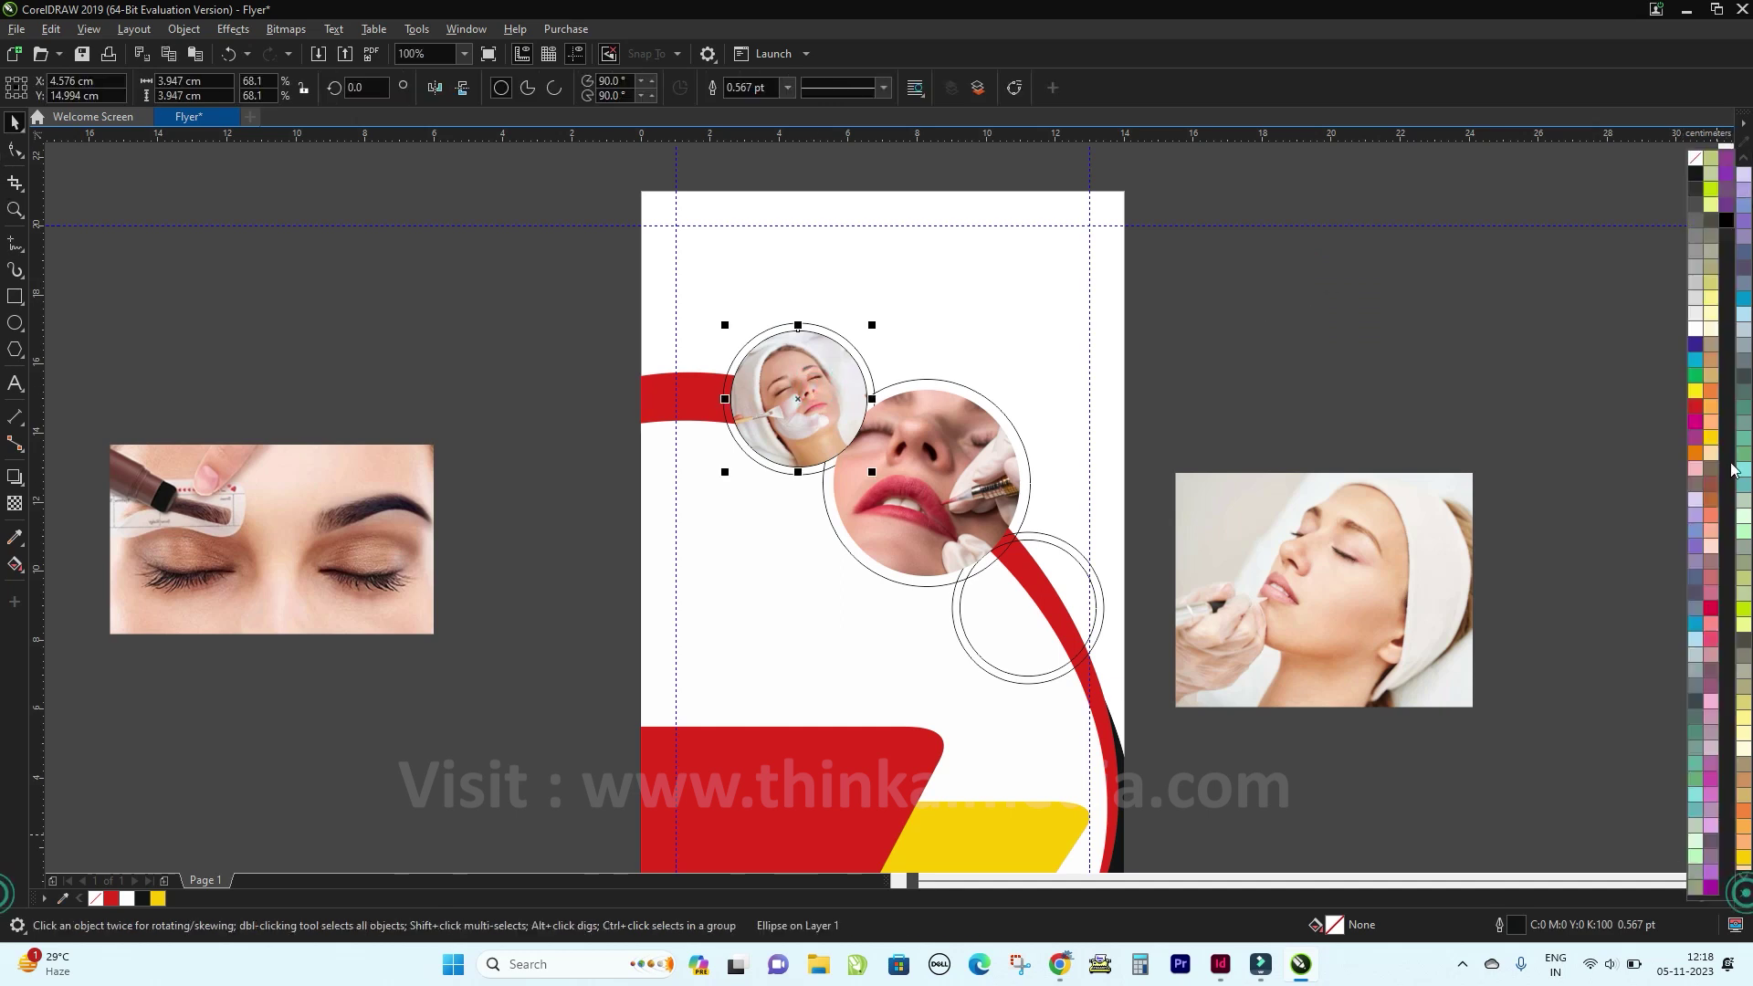
right_click(1696, 162)
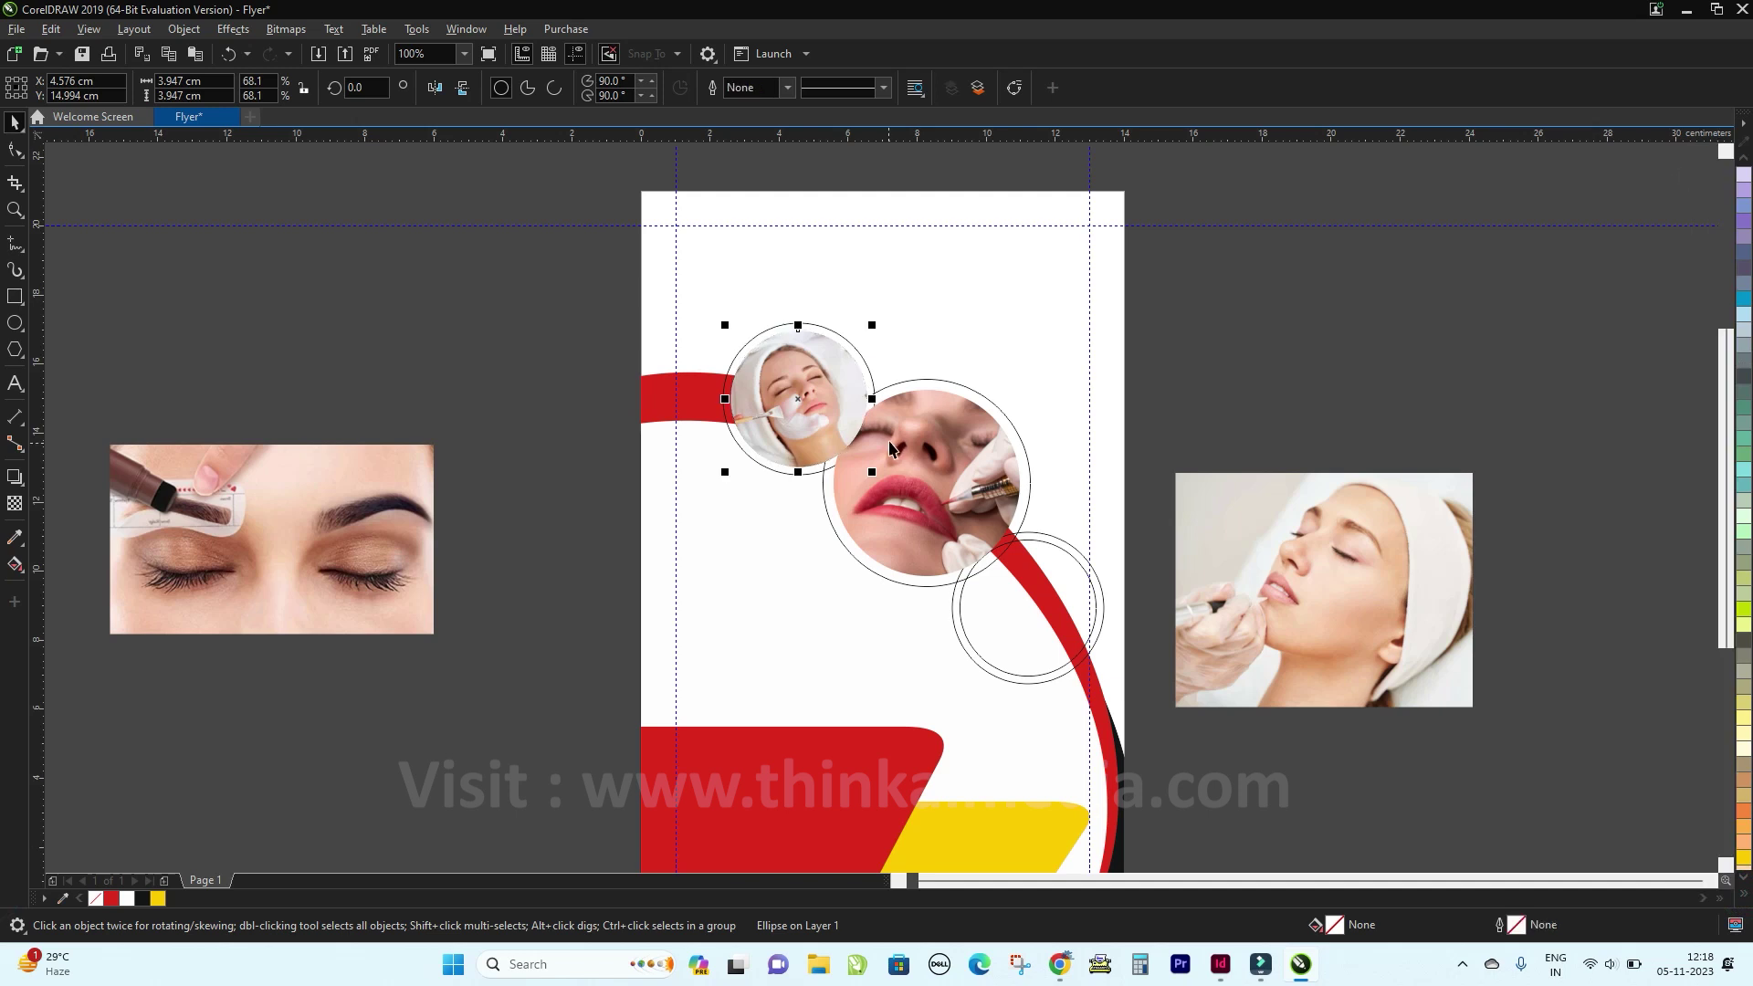
- Move the eyebrow photo to the lower right, park the lip-injection photo, and send the lower-right ring backward
left_click_drag(315, 534, 1101, 636)
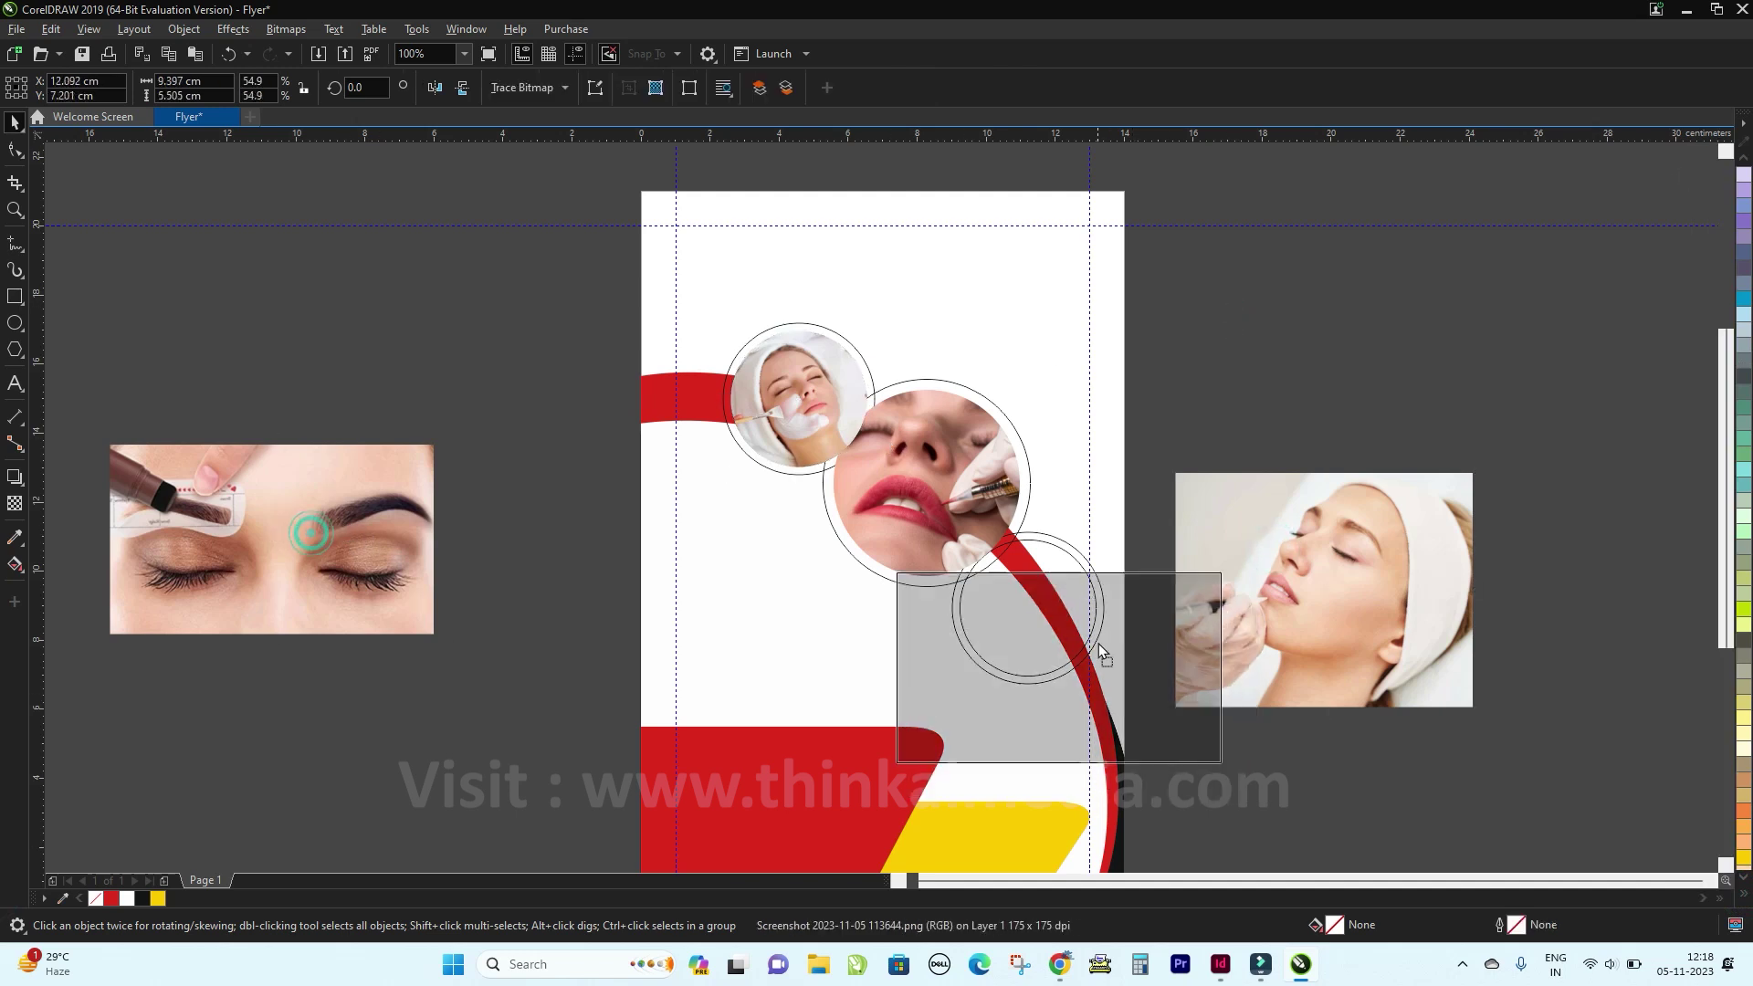
left_click_drag(1324, 610, 1544, 346)
left_click_drag(1119, 642, 1262, 630)
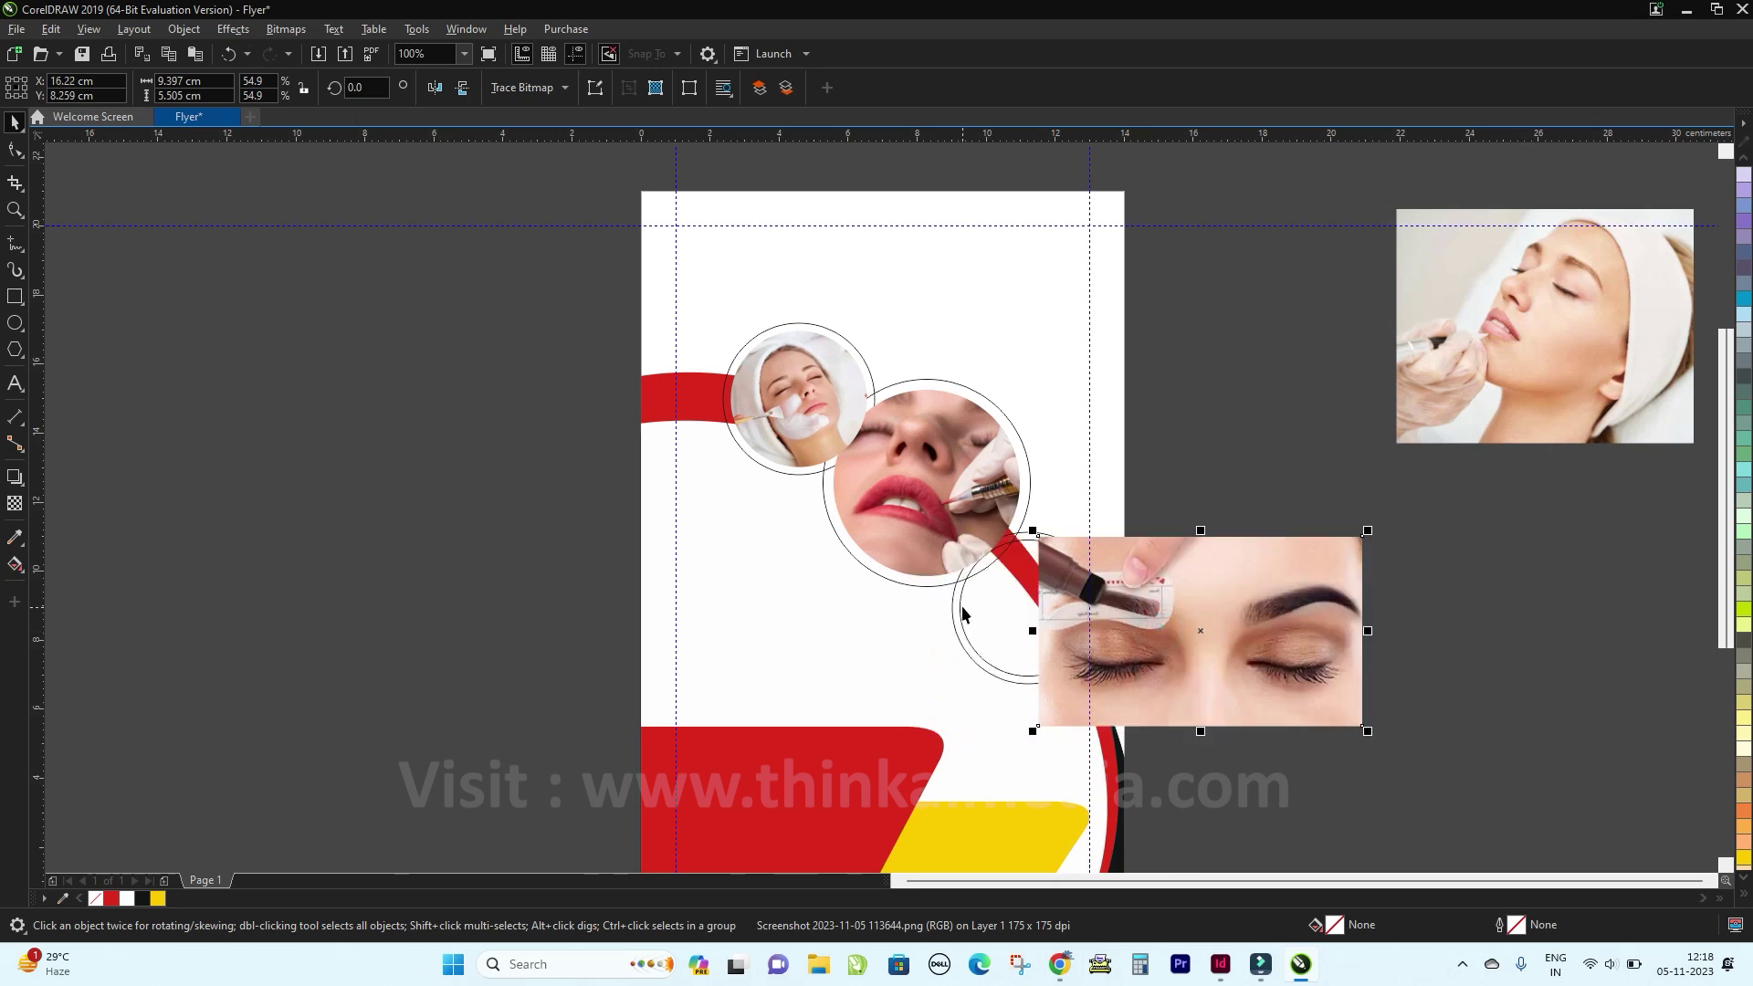
left_click(965, 613)
right_click(961, 612)
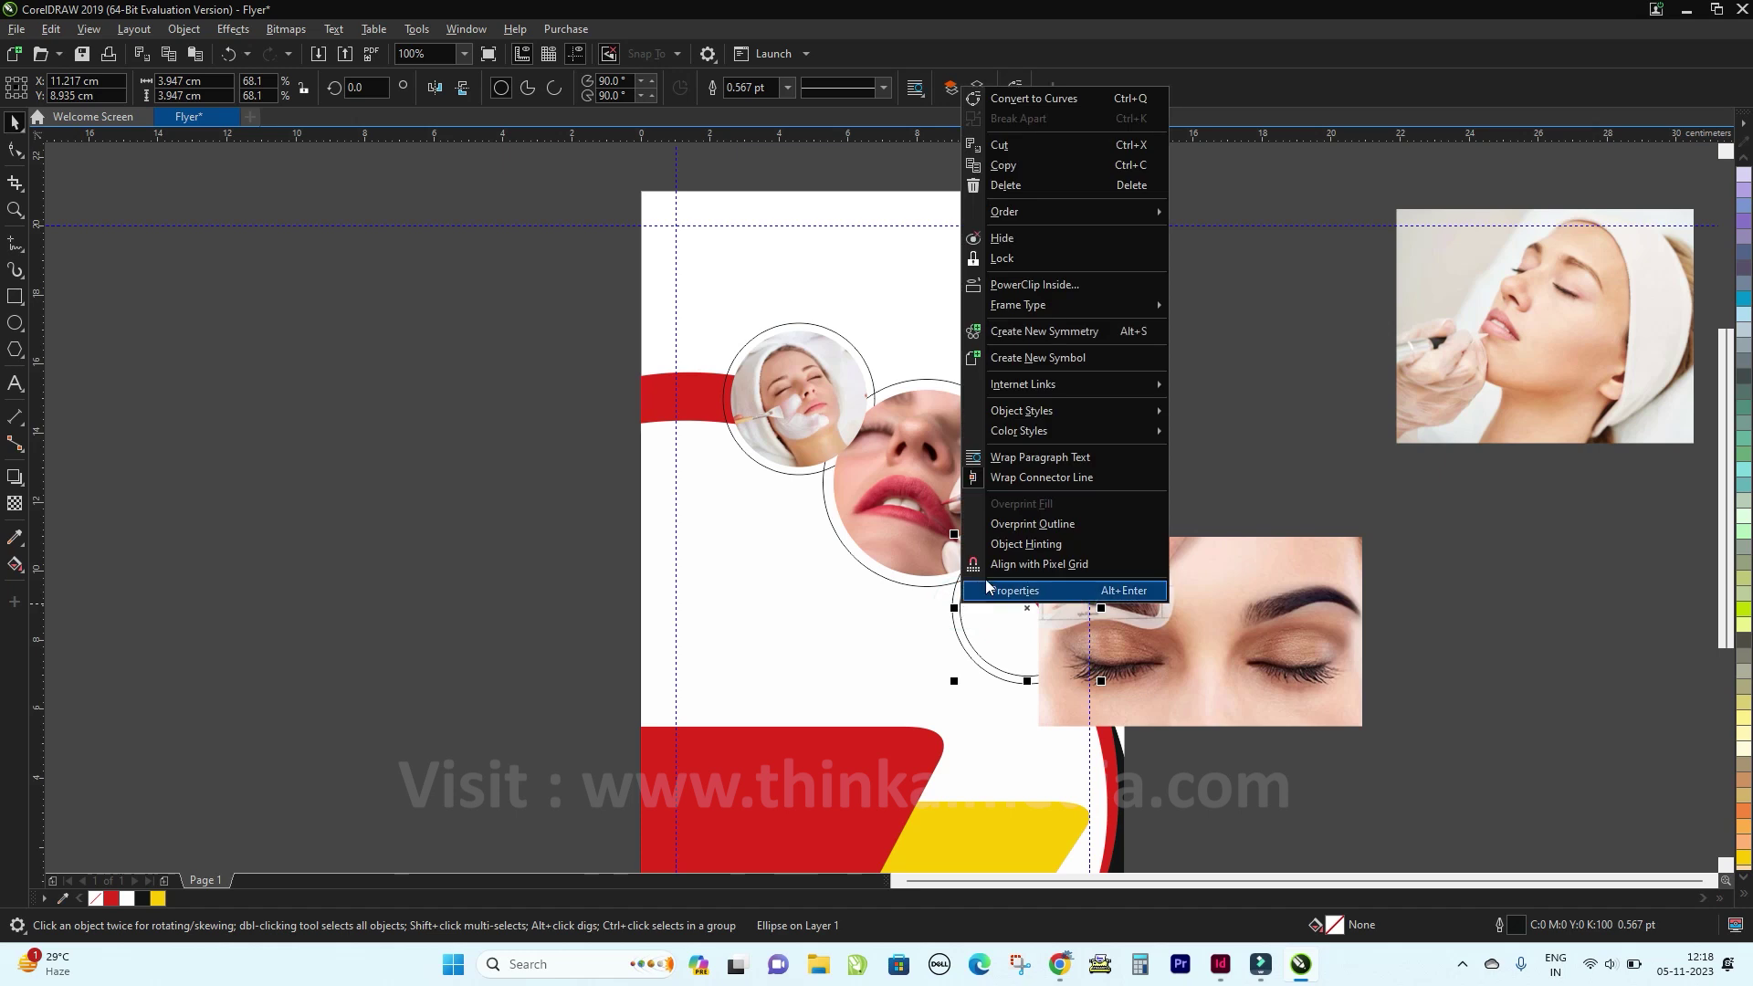
left_click(1016, 211)
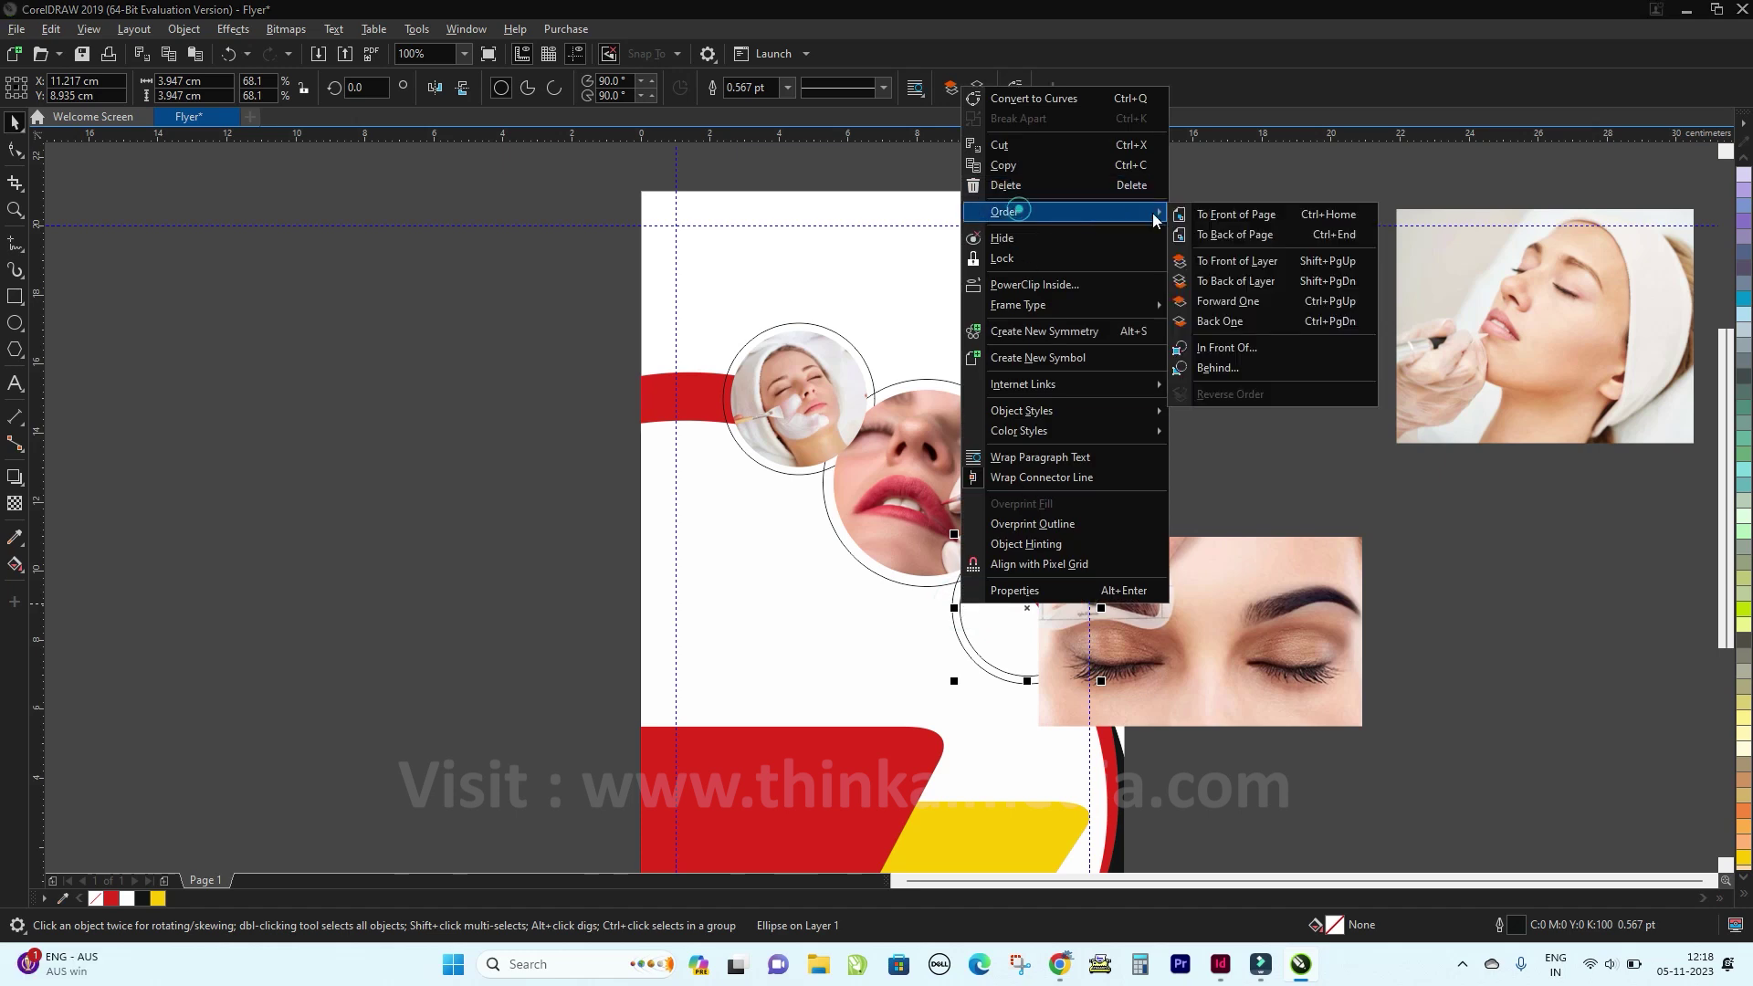
left_click(1205, 232)
- Shrink and position the eyebrow photo over the lower-right ring
left_click(1234, 601)
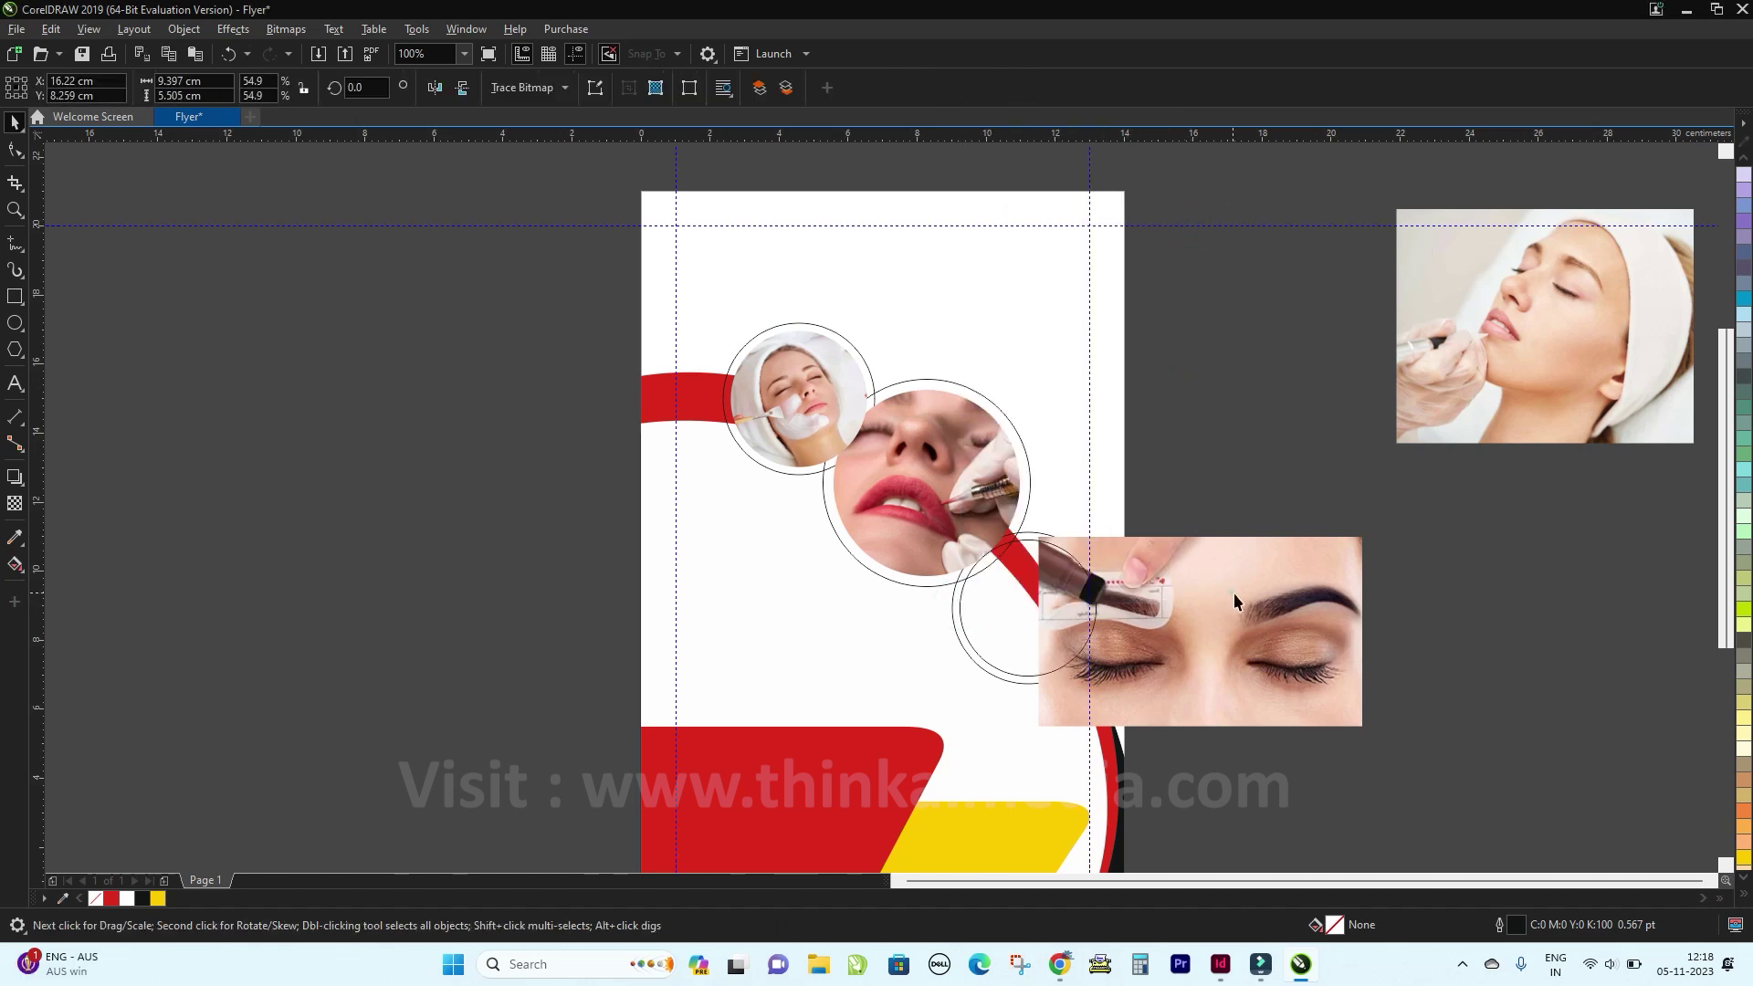
left_click_drag(1234, 601, 1105, 599)
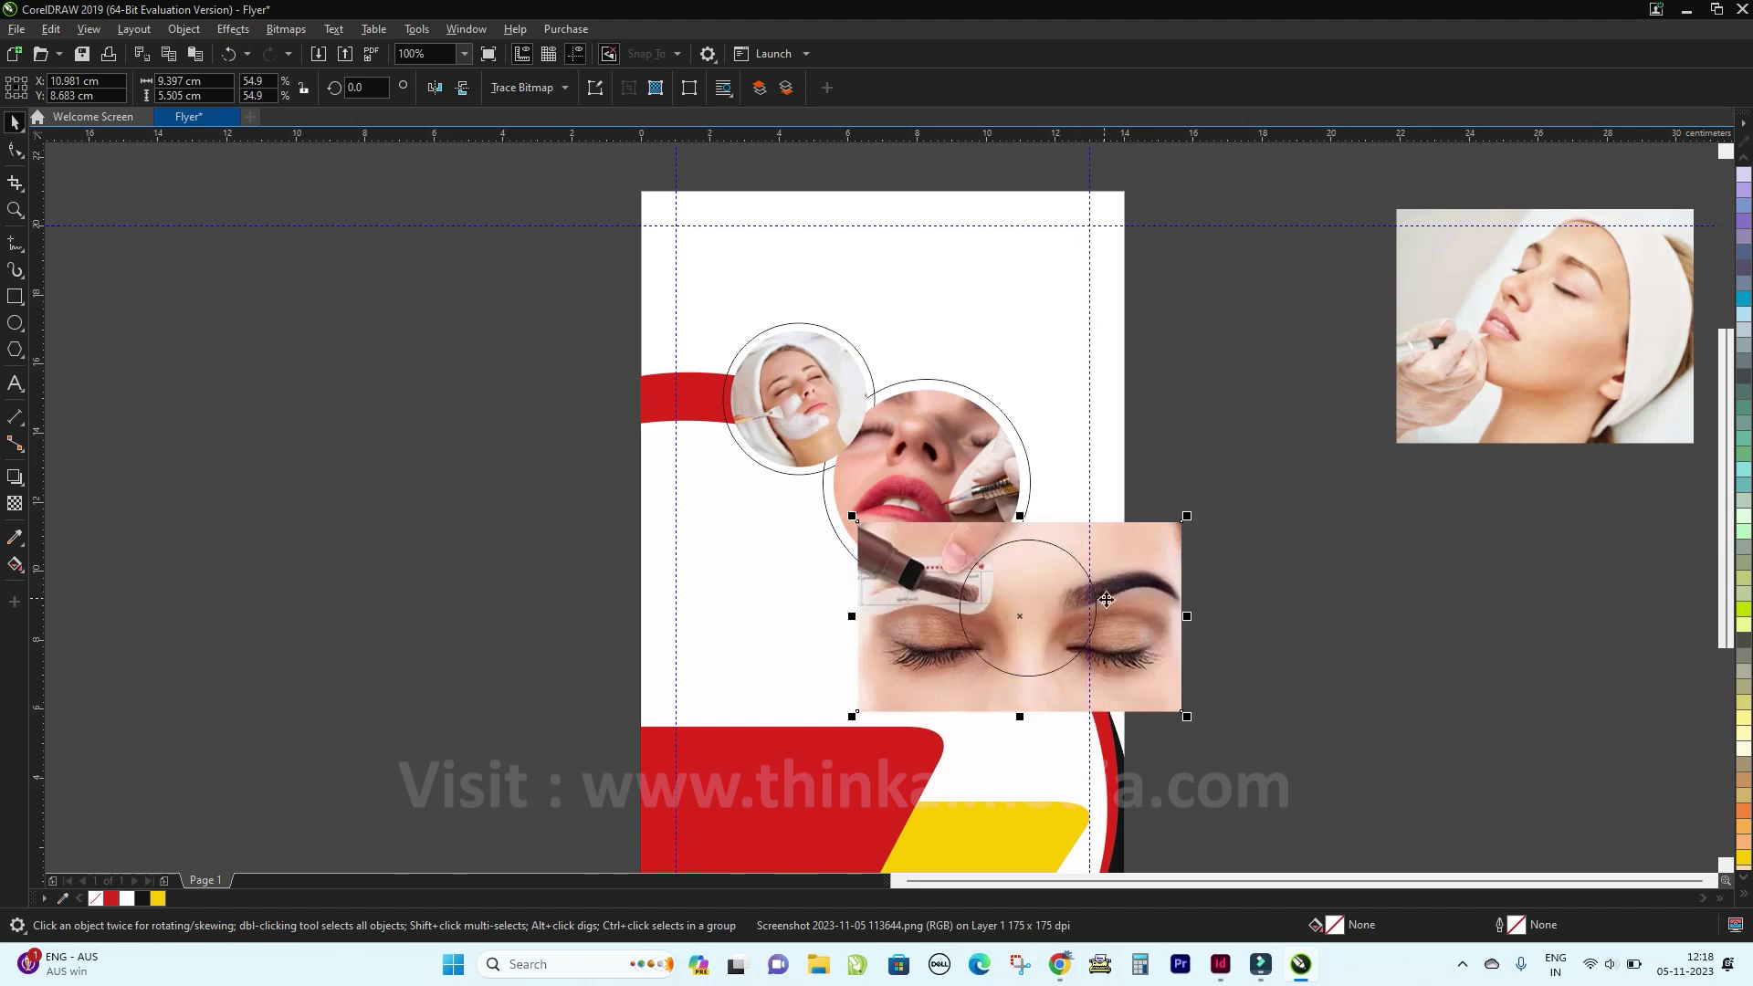
left_click_drag(1105, 600, 1172, 598)
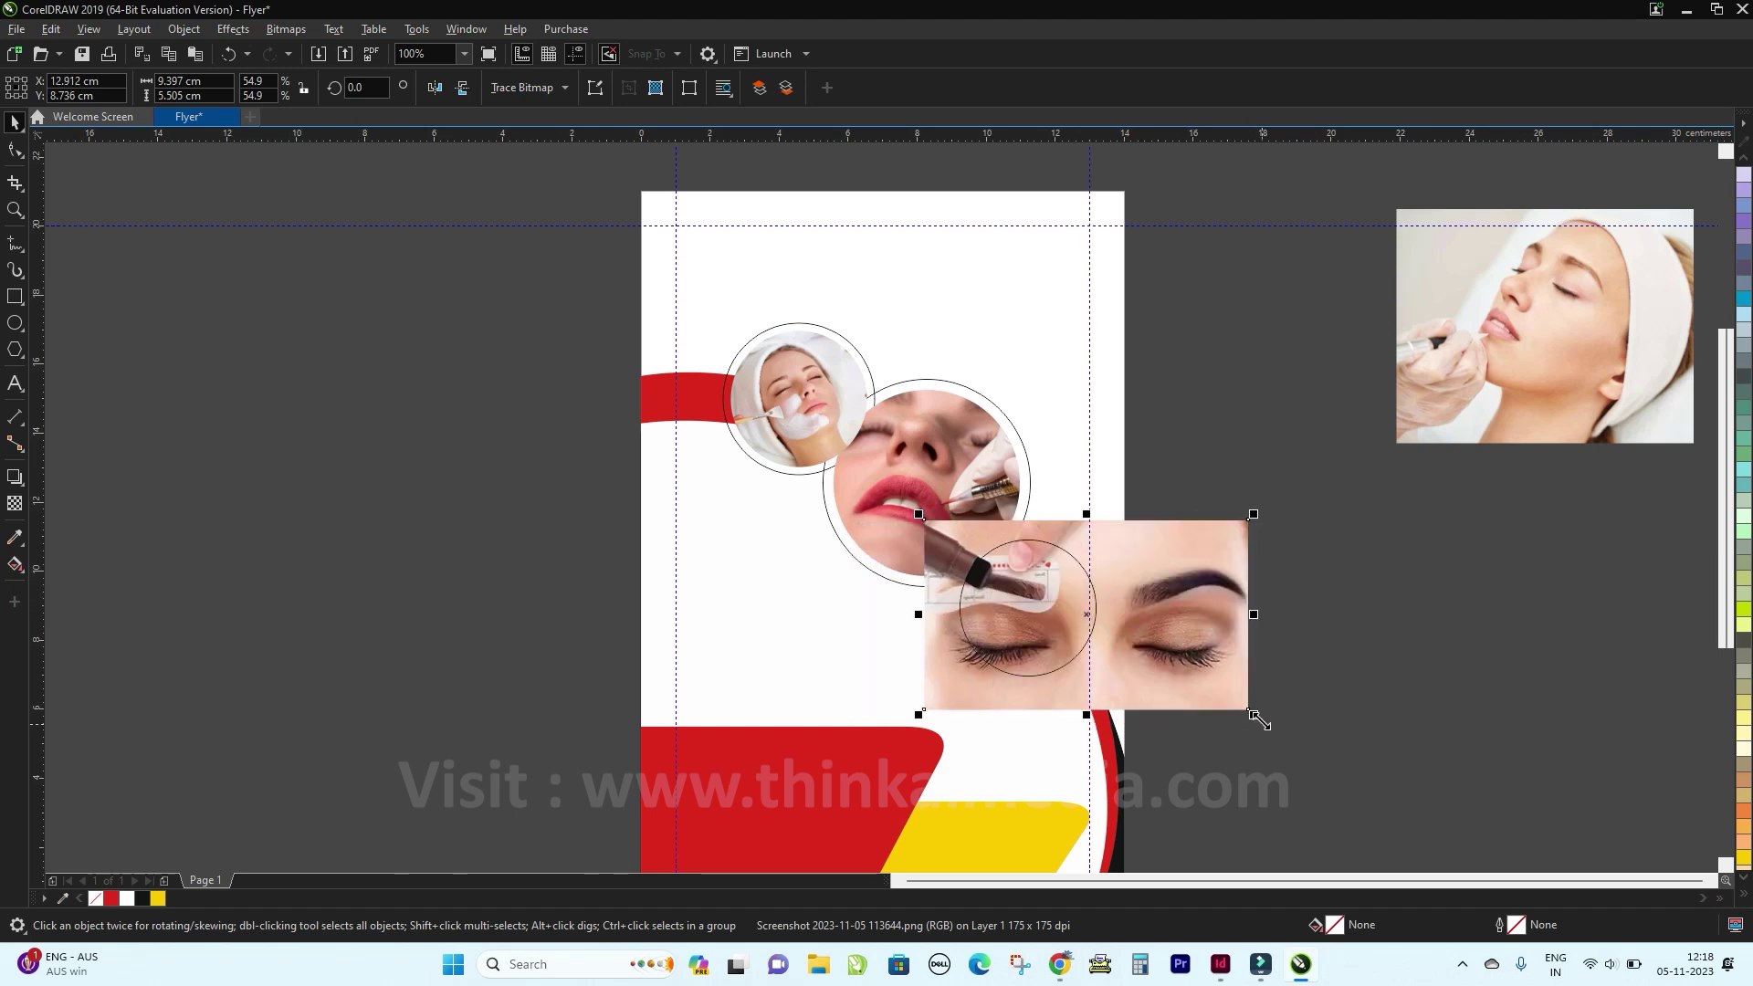
left_click_drag(1253, 714, 1210, 690)
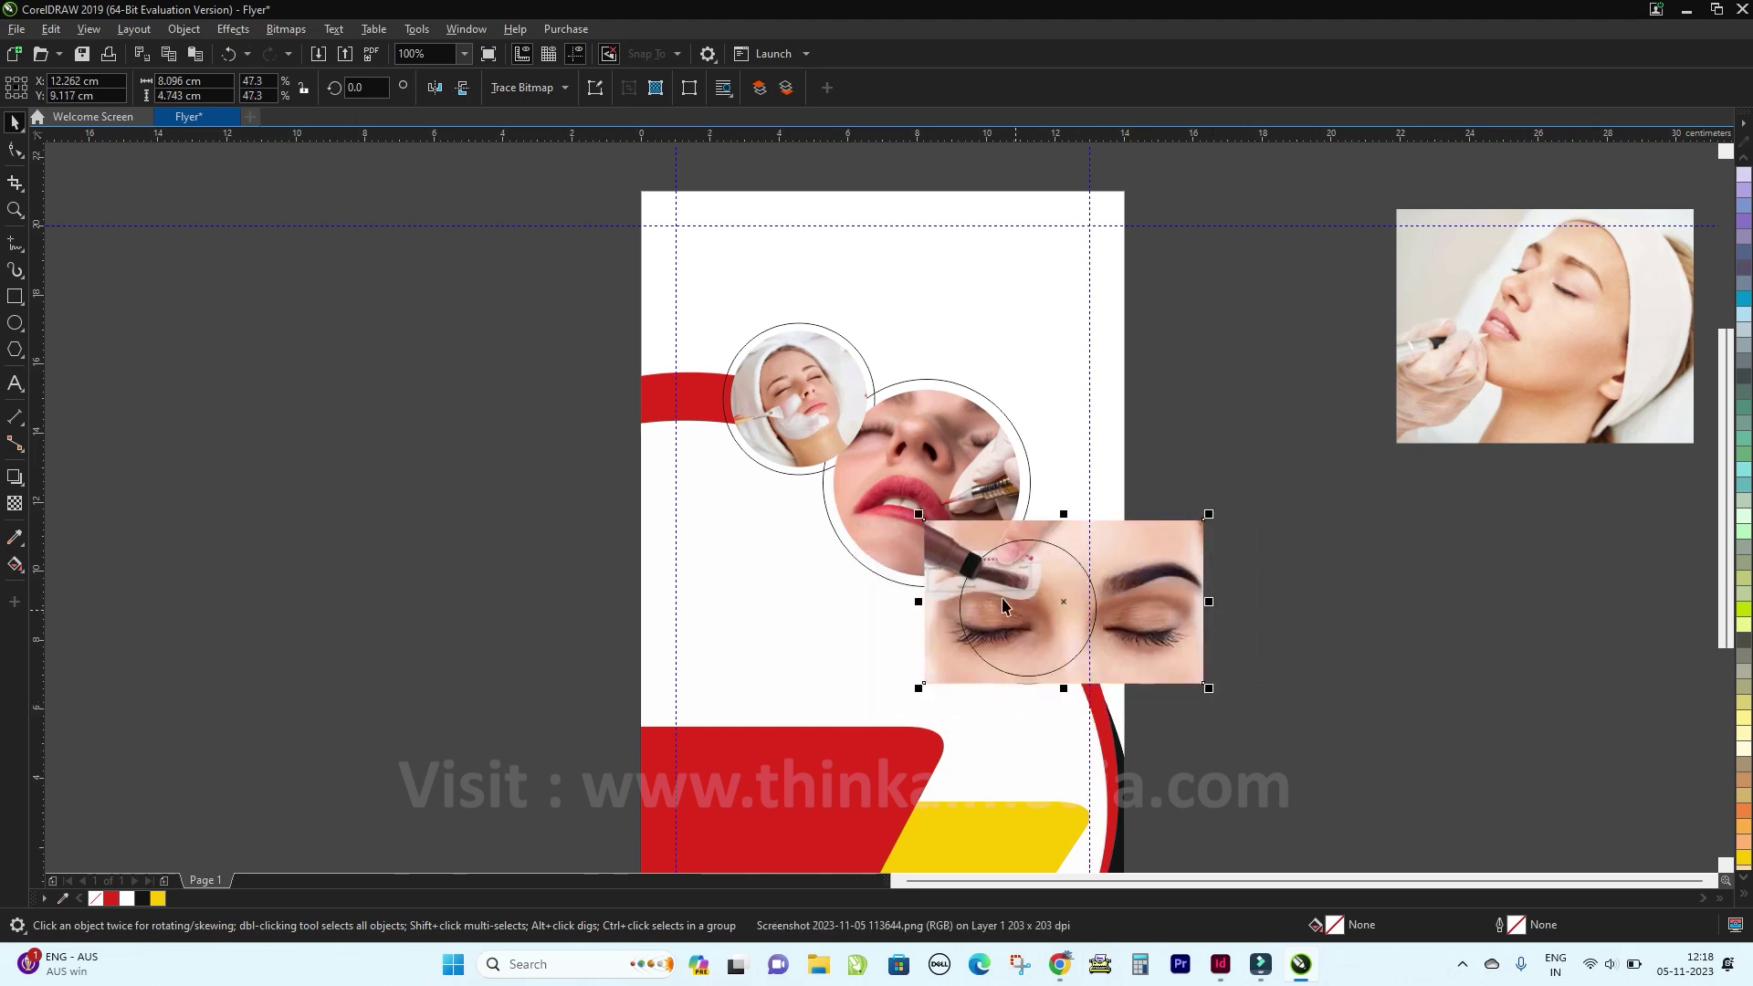
left_click_drag(915, 514, 946, 546)
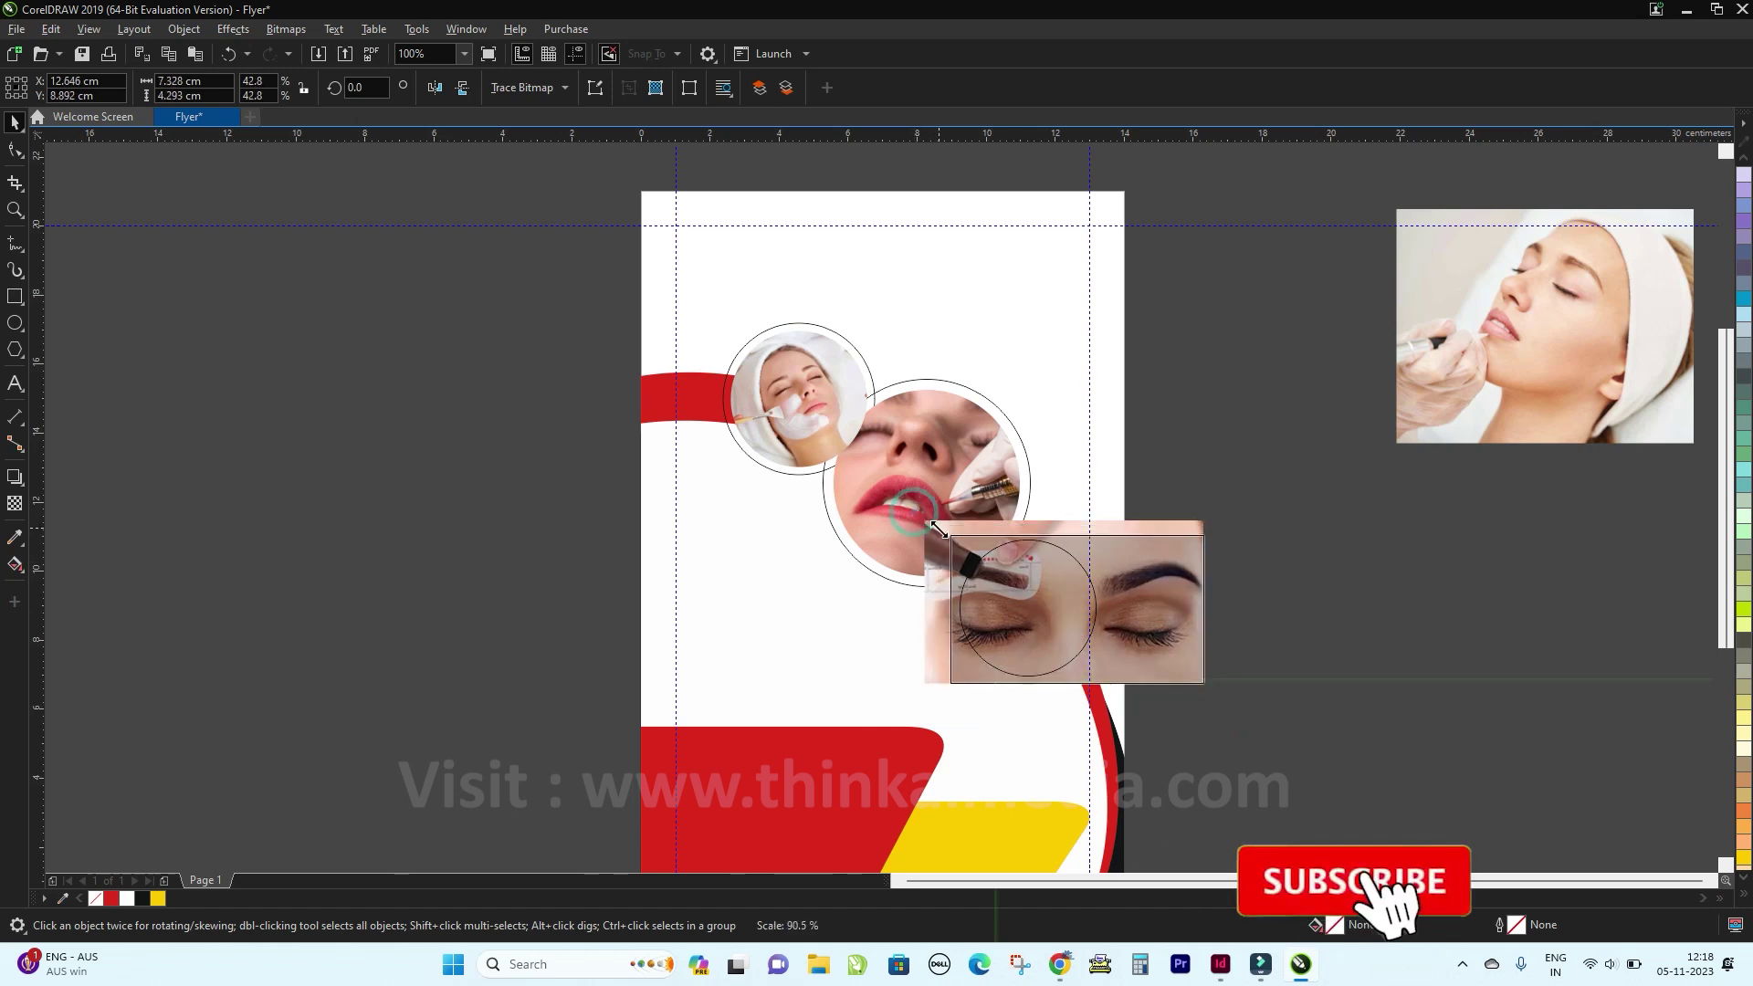
left_click_drag(1208, 687, 1170, 654)
left_click(1168, 653)
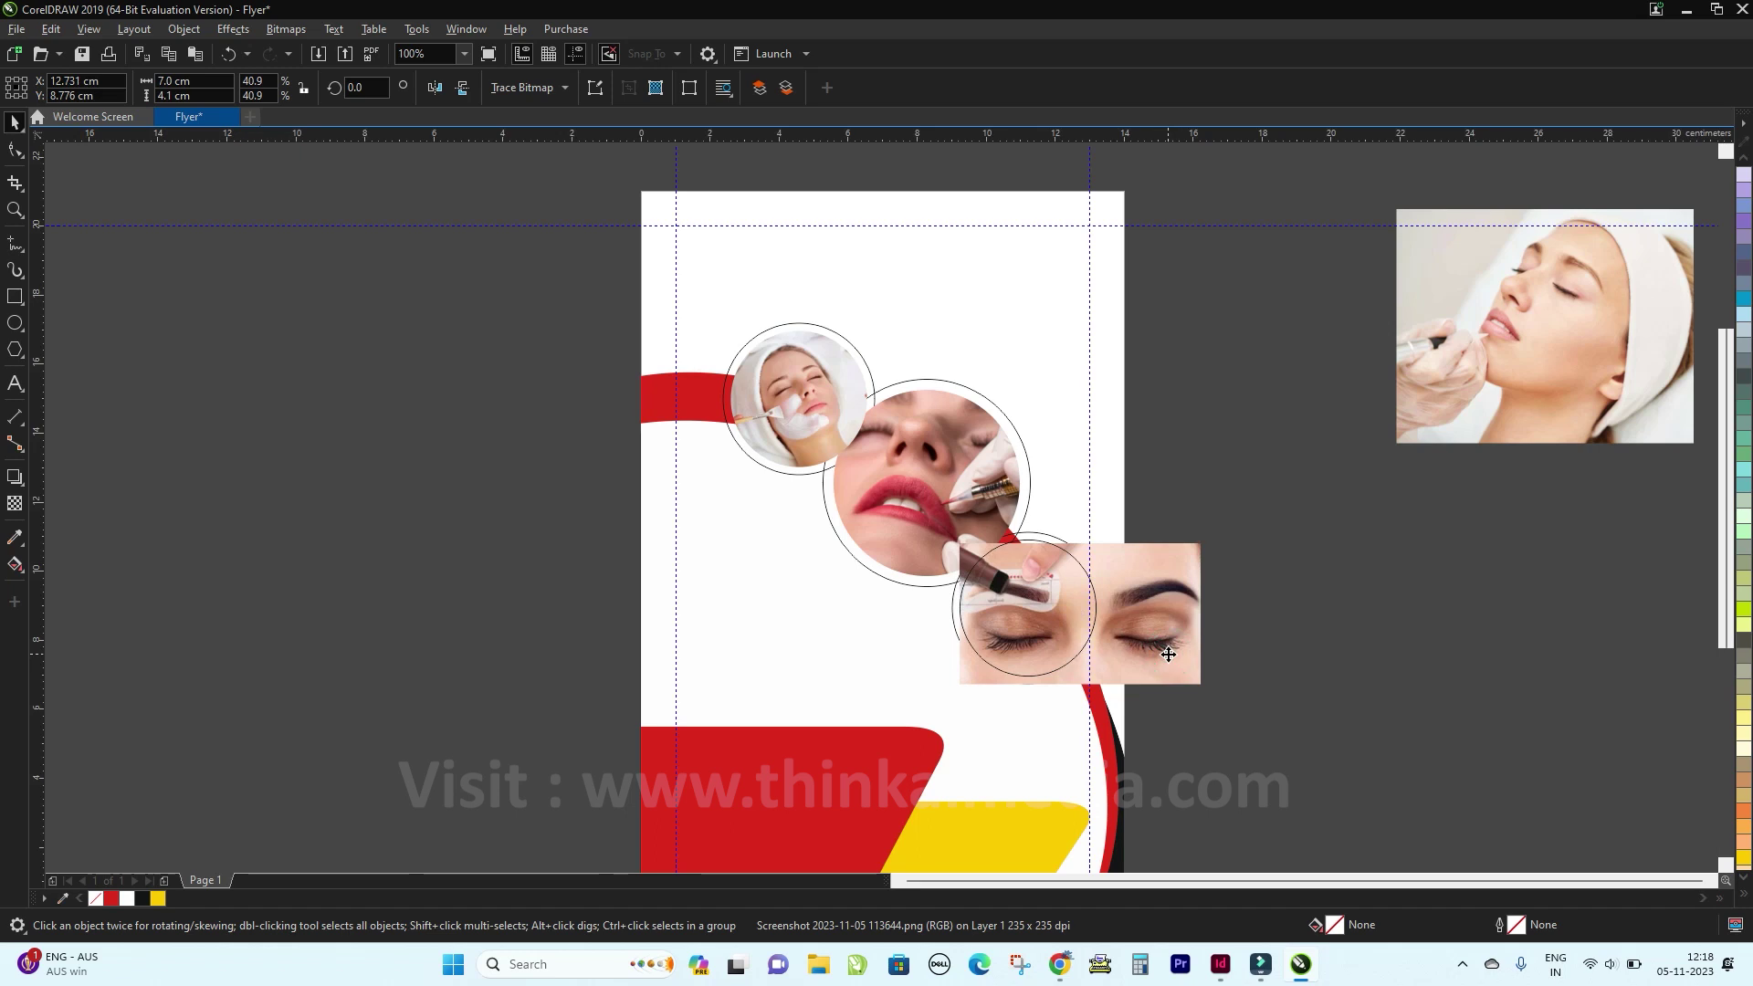
left_click_drag(1164, 653, 1163, 655)
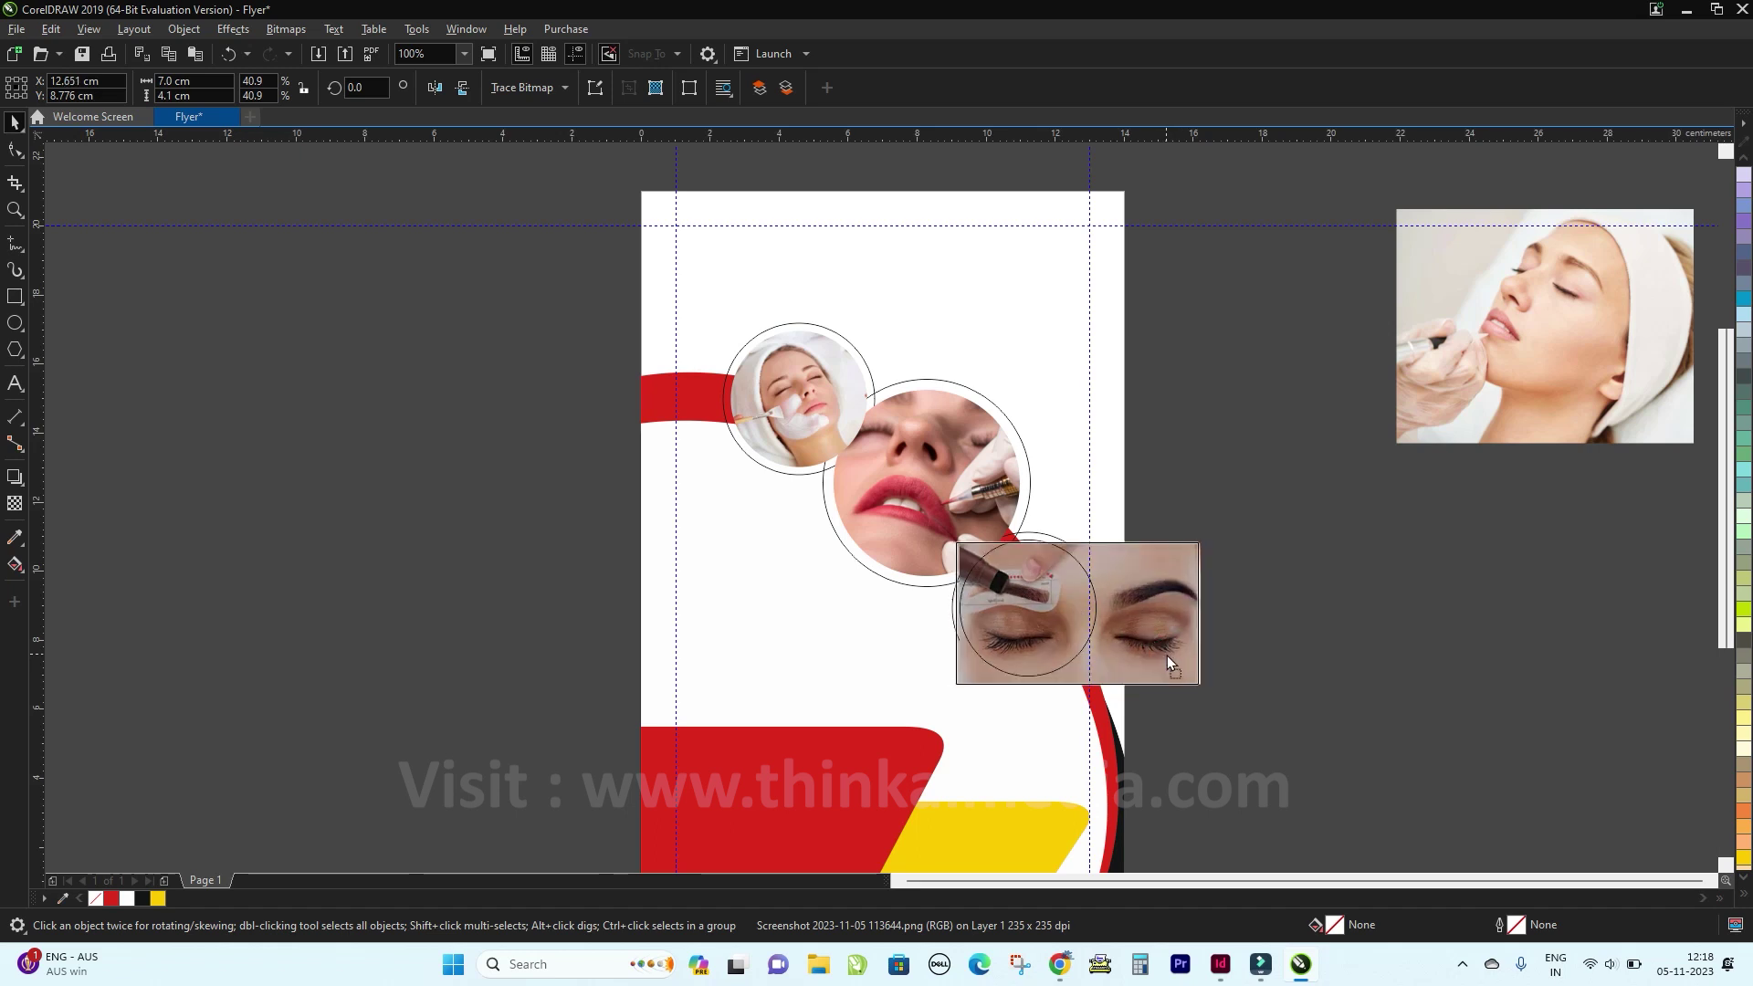
left_click_drag(1167, 656, 1175, 657)
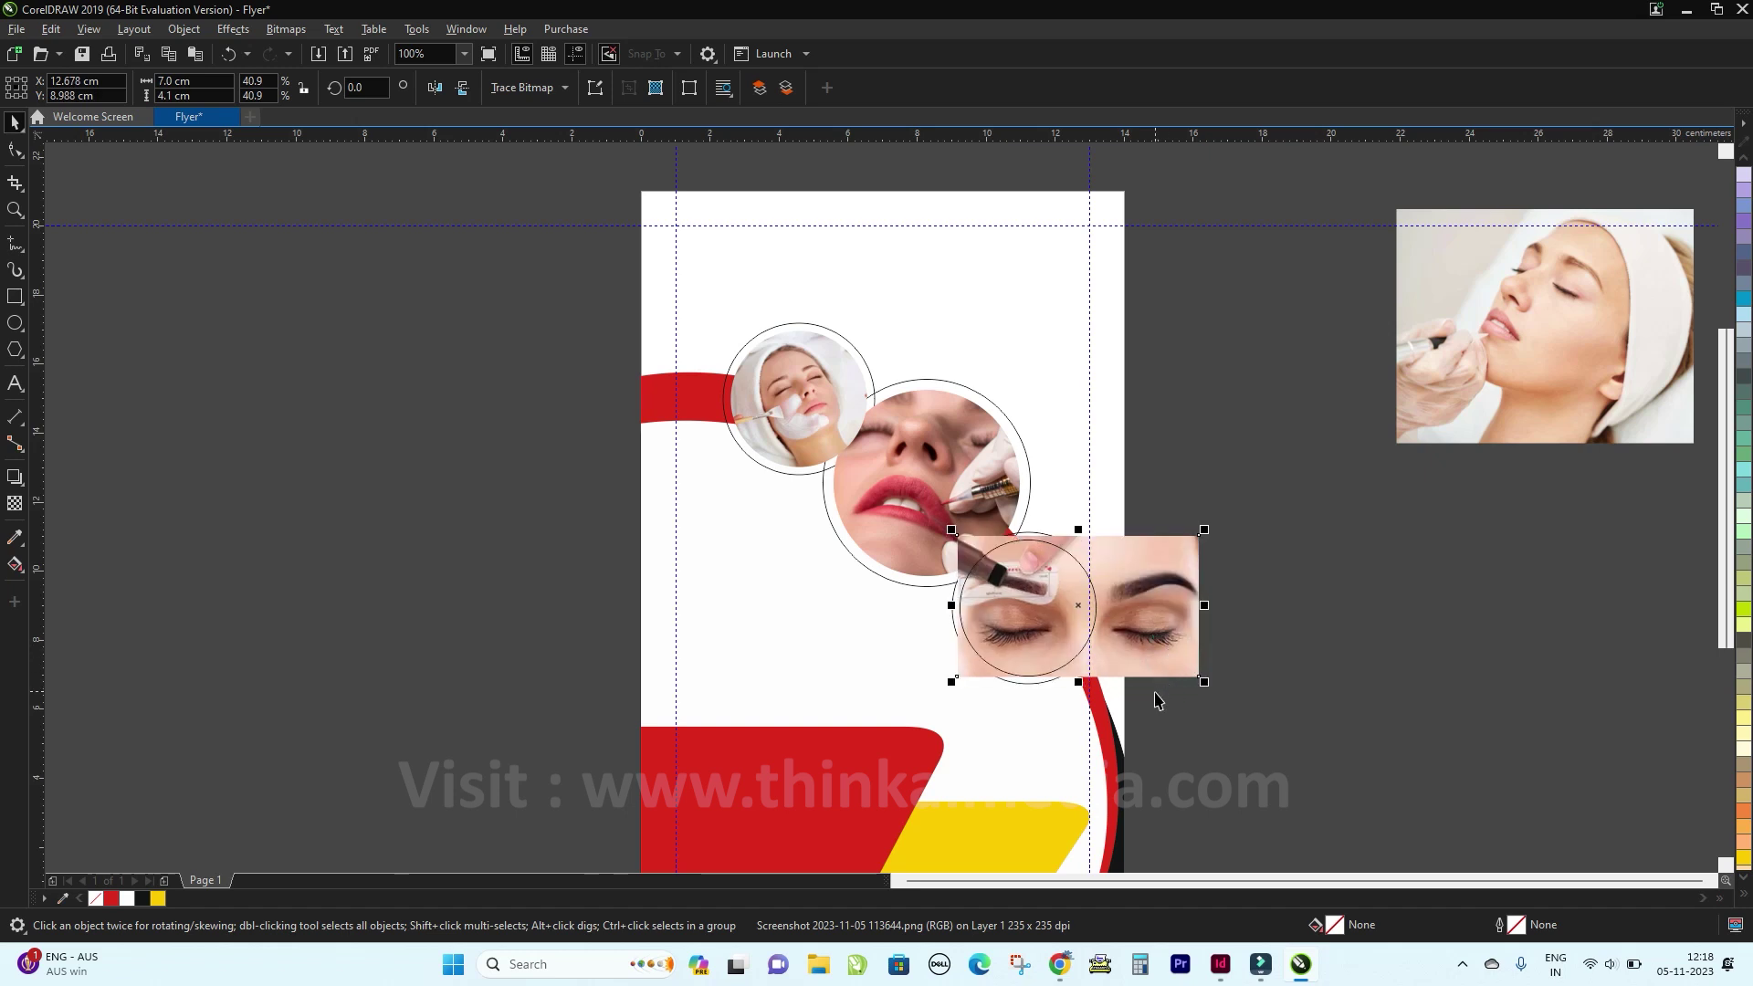
- Intersect the lower-right ring with the eye photo and remove the cropped circle's outline
left_click(1172, 745)
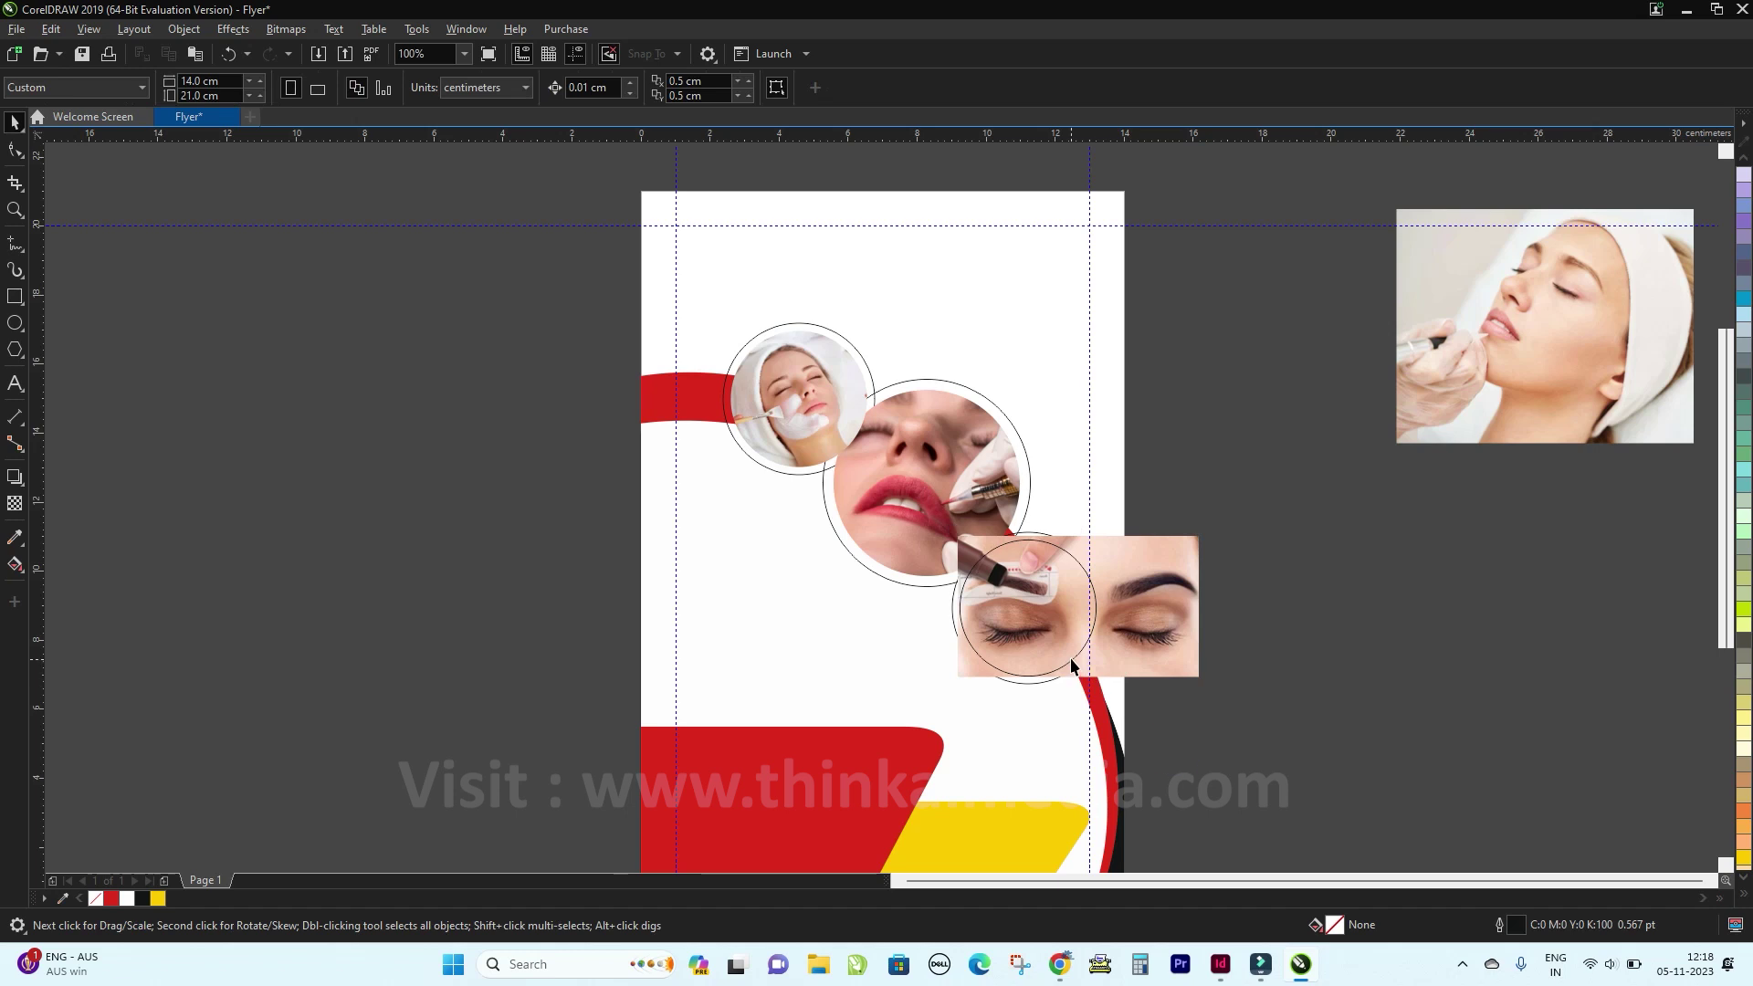
left_click(1071, 658)
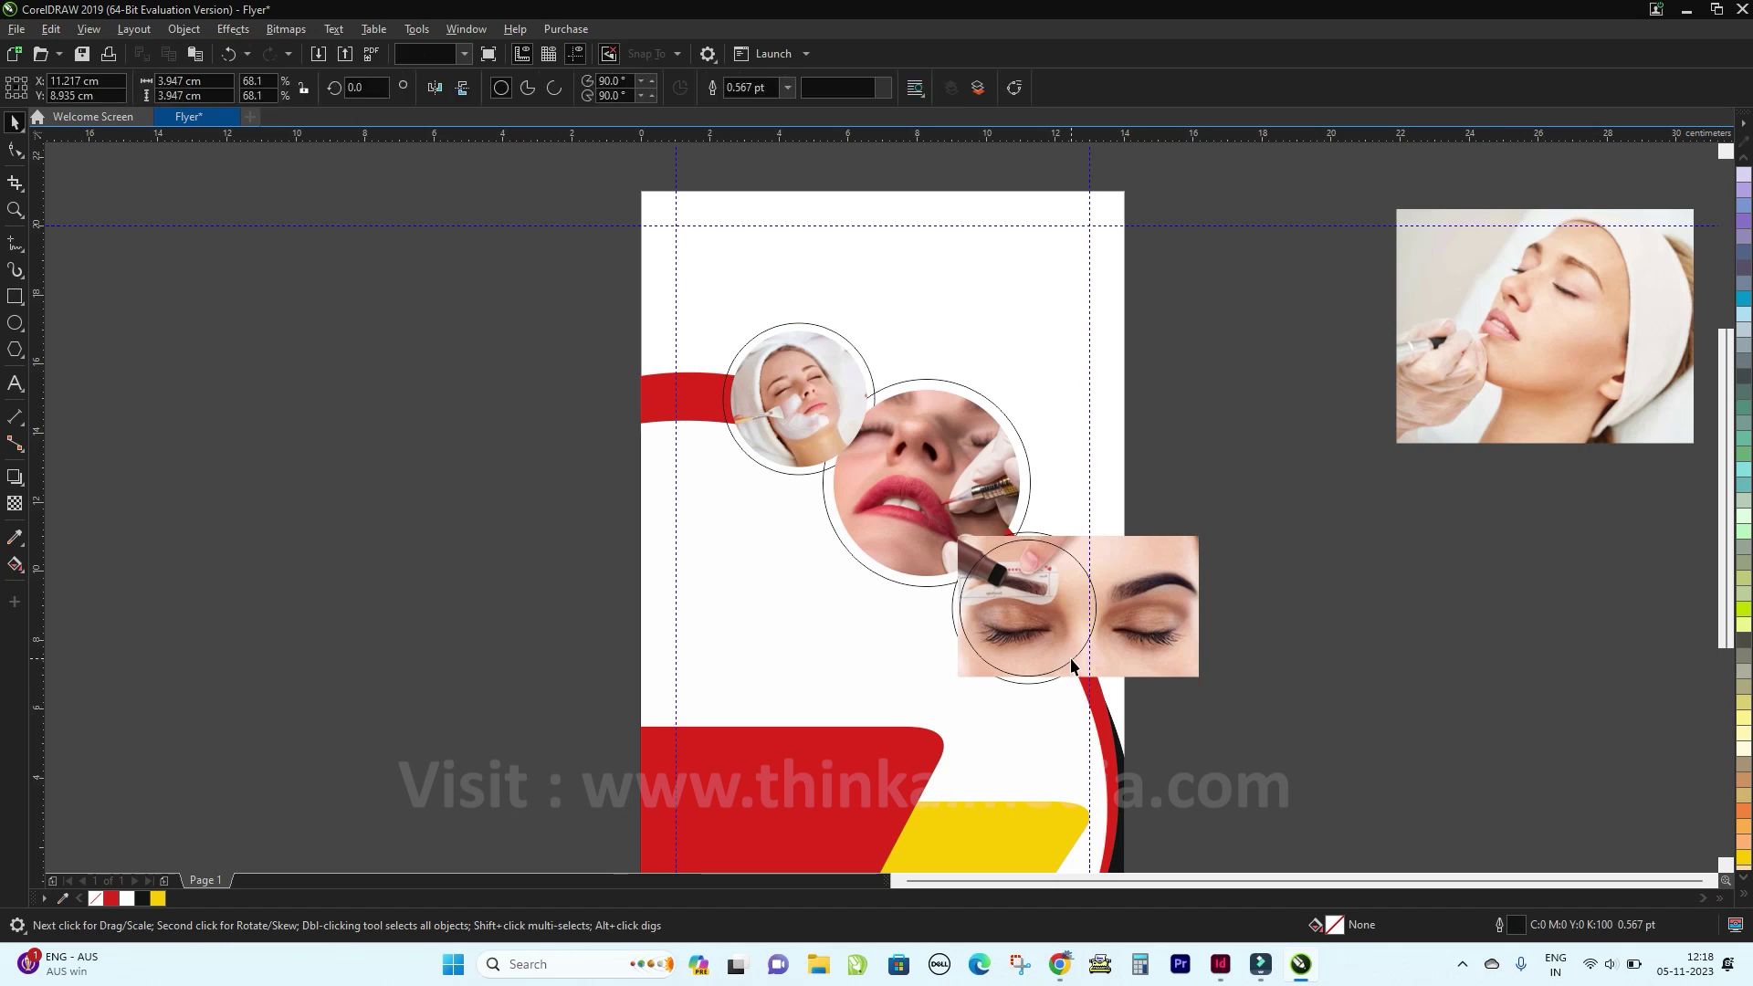
left_click(1144, 567, "shift")
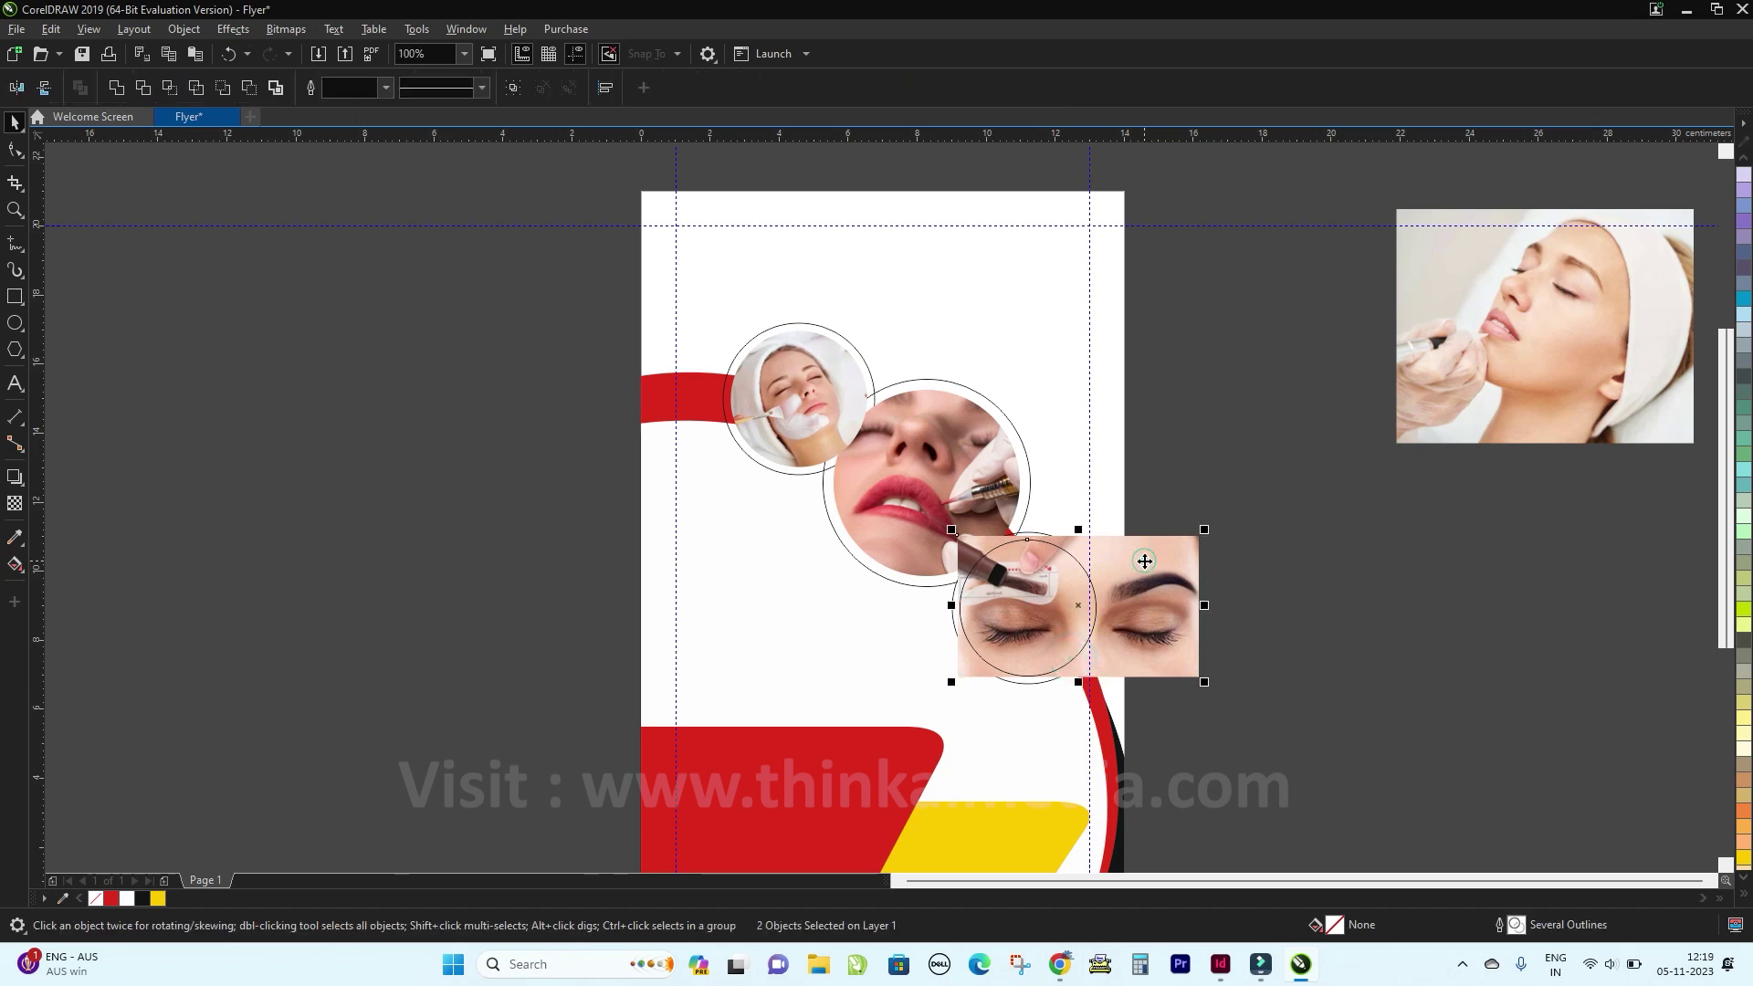
left_click(172, 88)
left_click(1311, 481)
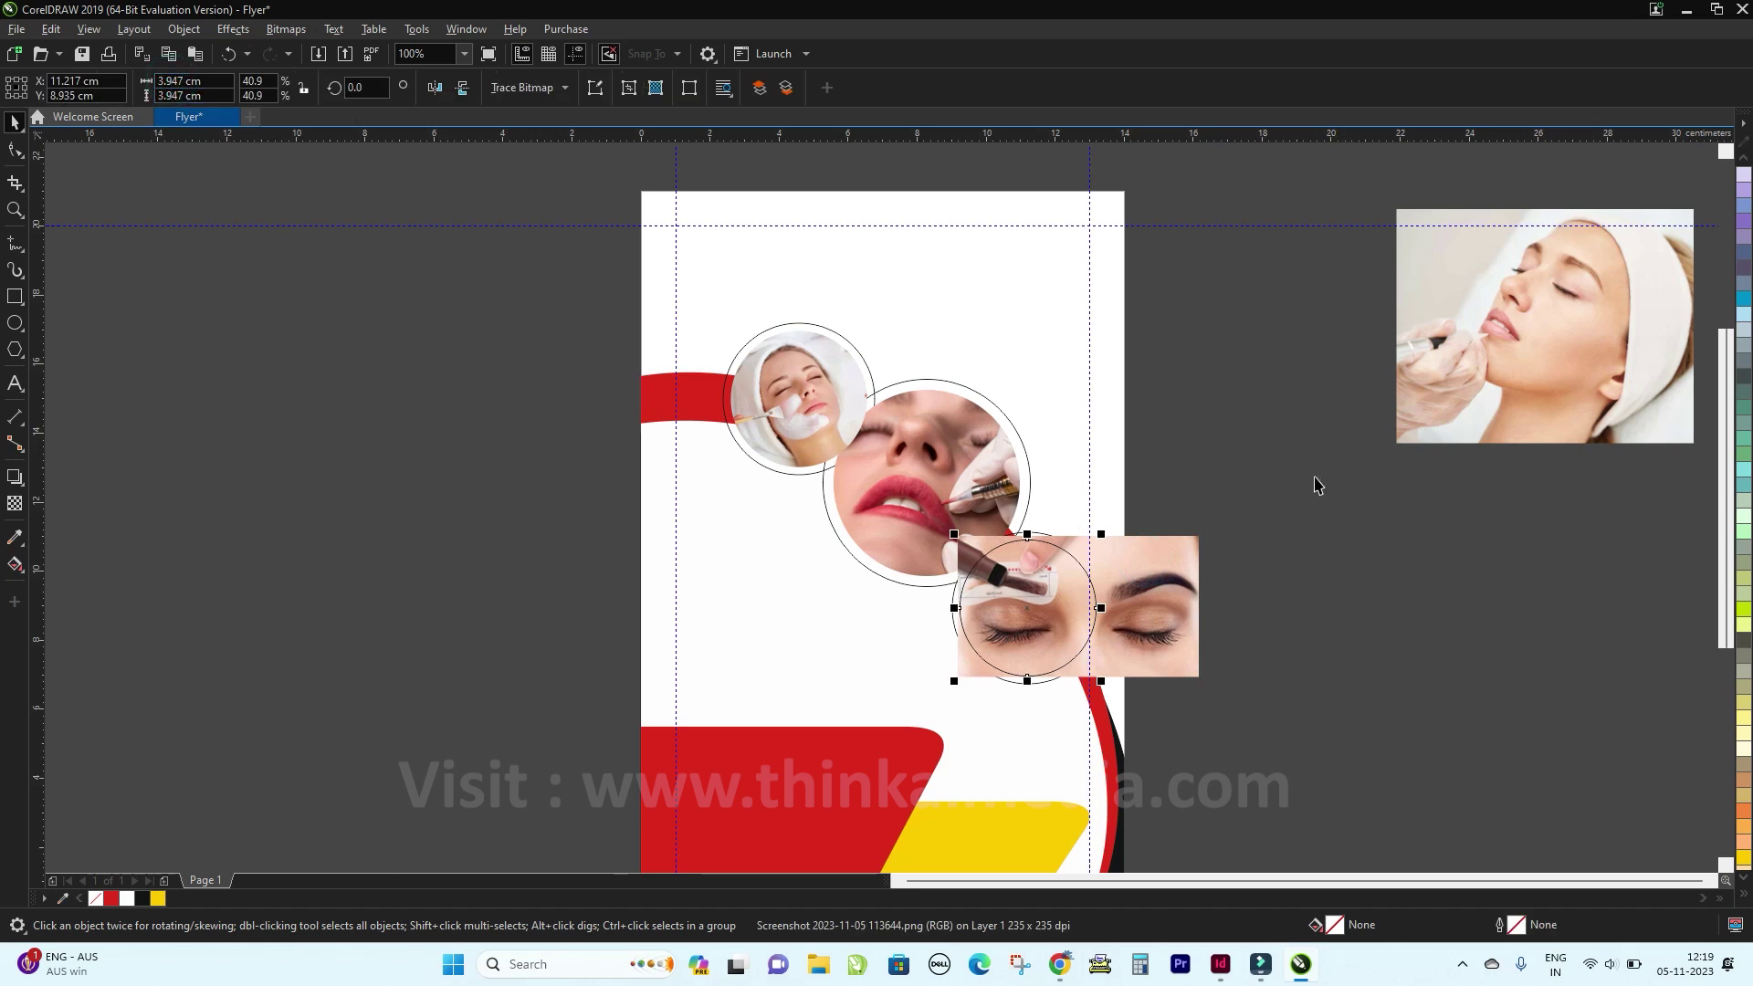
left_click_drag(1132, 568, 1529, 536)
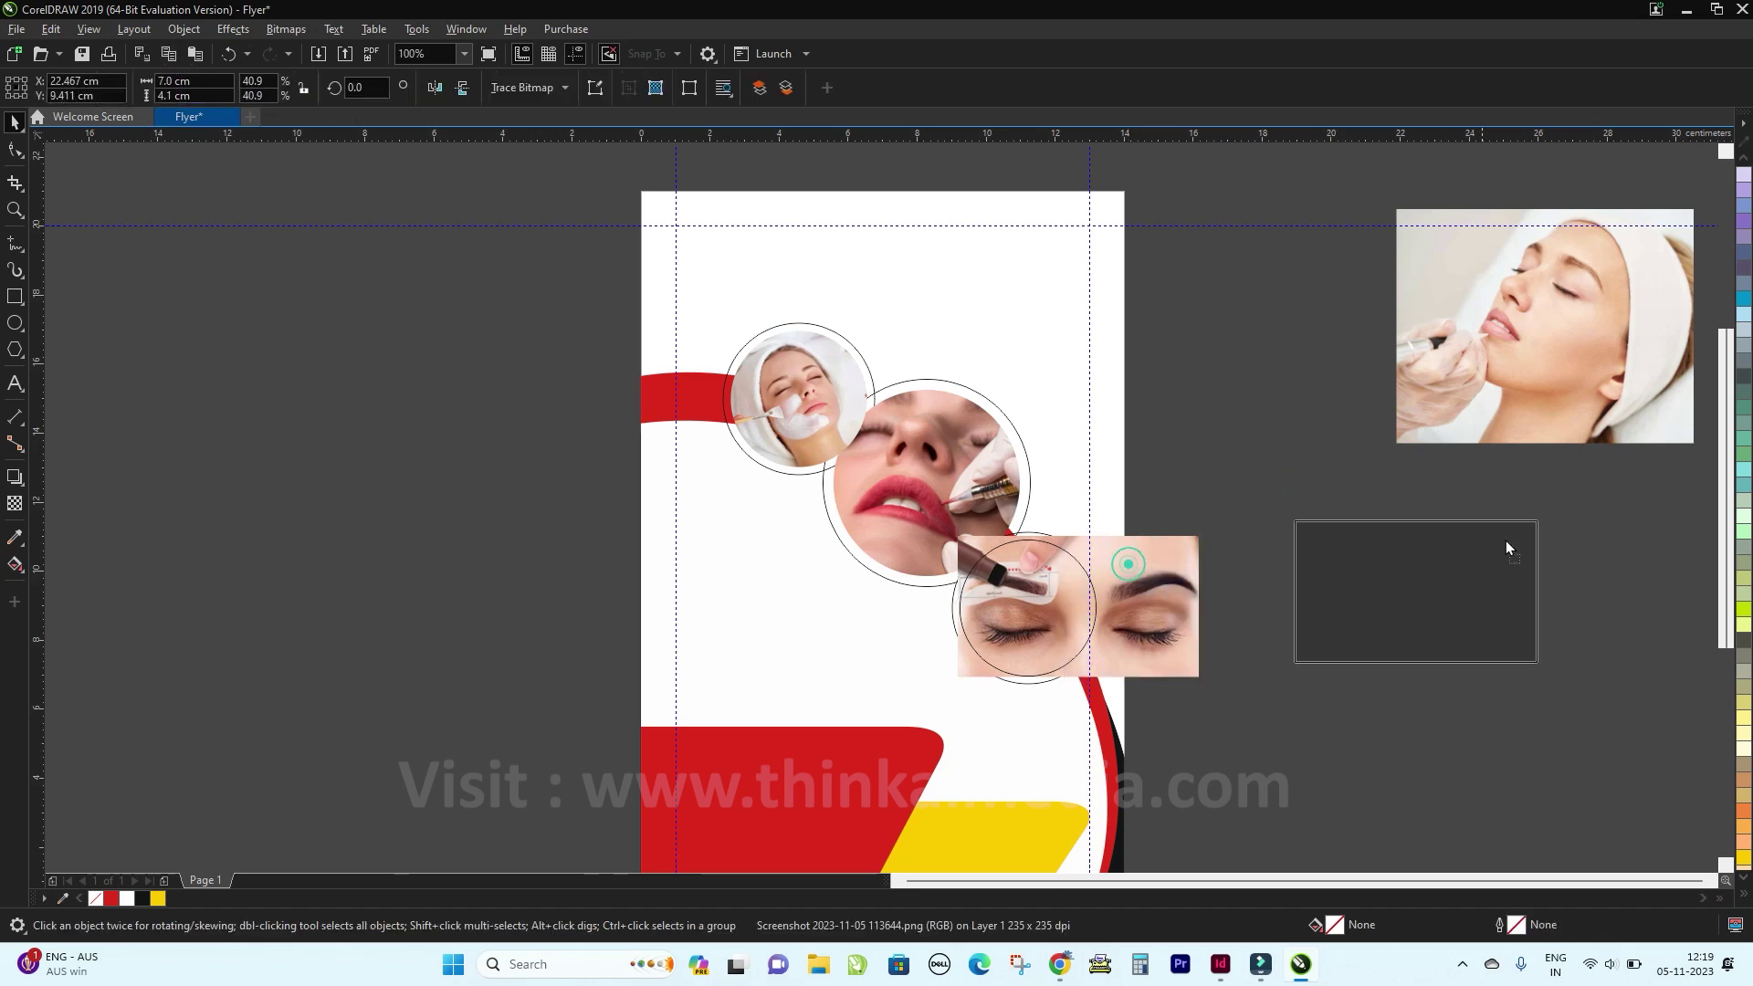
left_click(1004, 626)
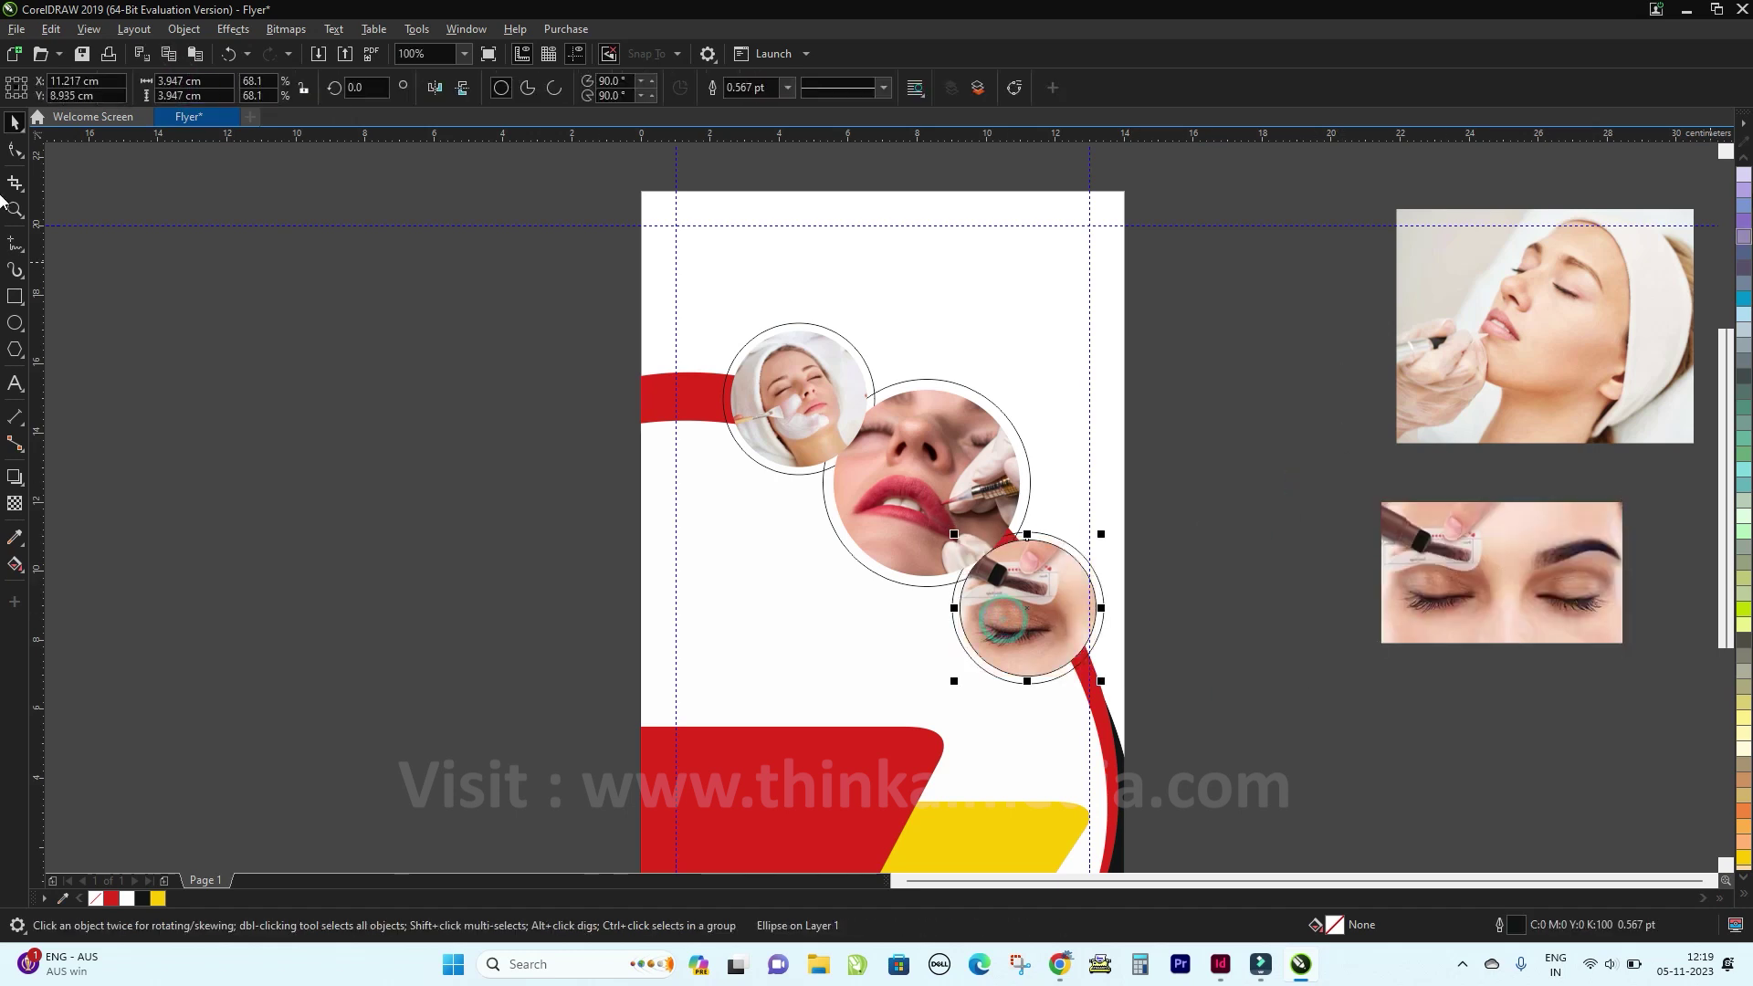
left_click(1745, 896)
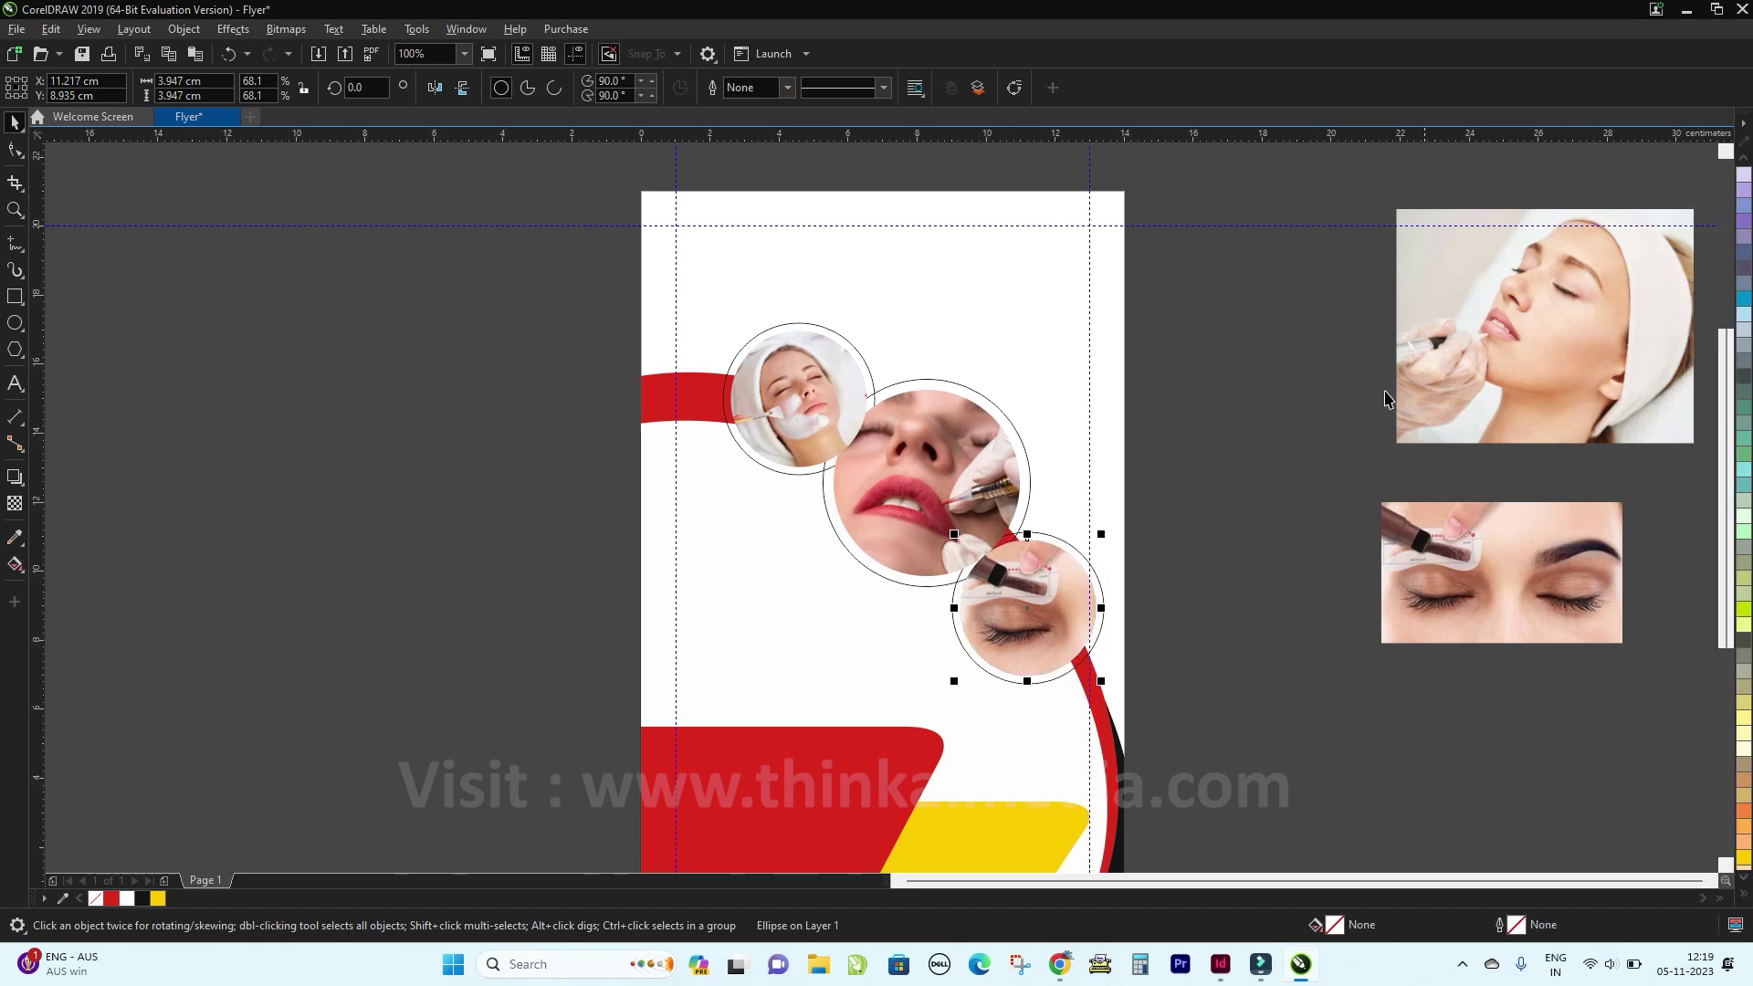
- Delete the leftover eye and face photos from beside the page
left_click(1405, 567)
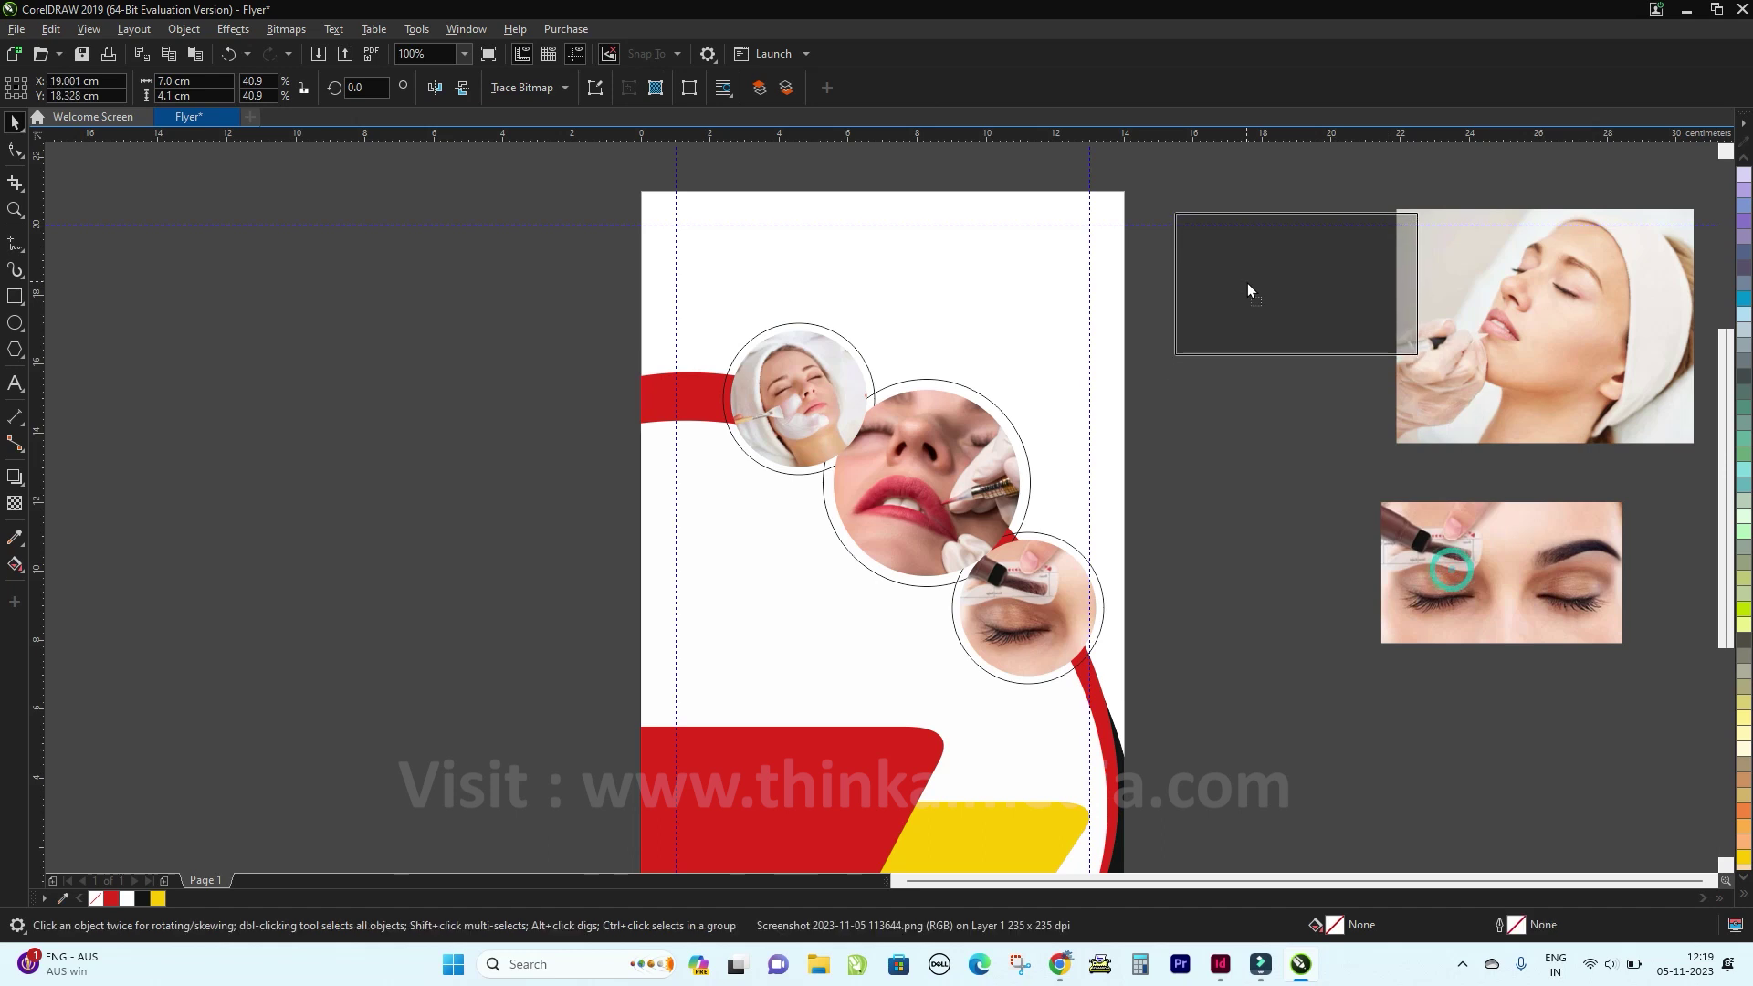
left_click_drag(1306, 471, 1247, 285)
left_click(1183, 502)
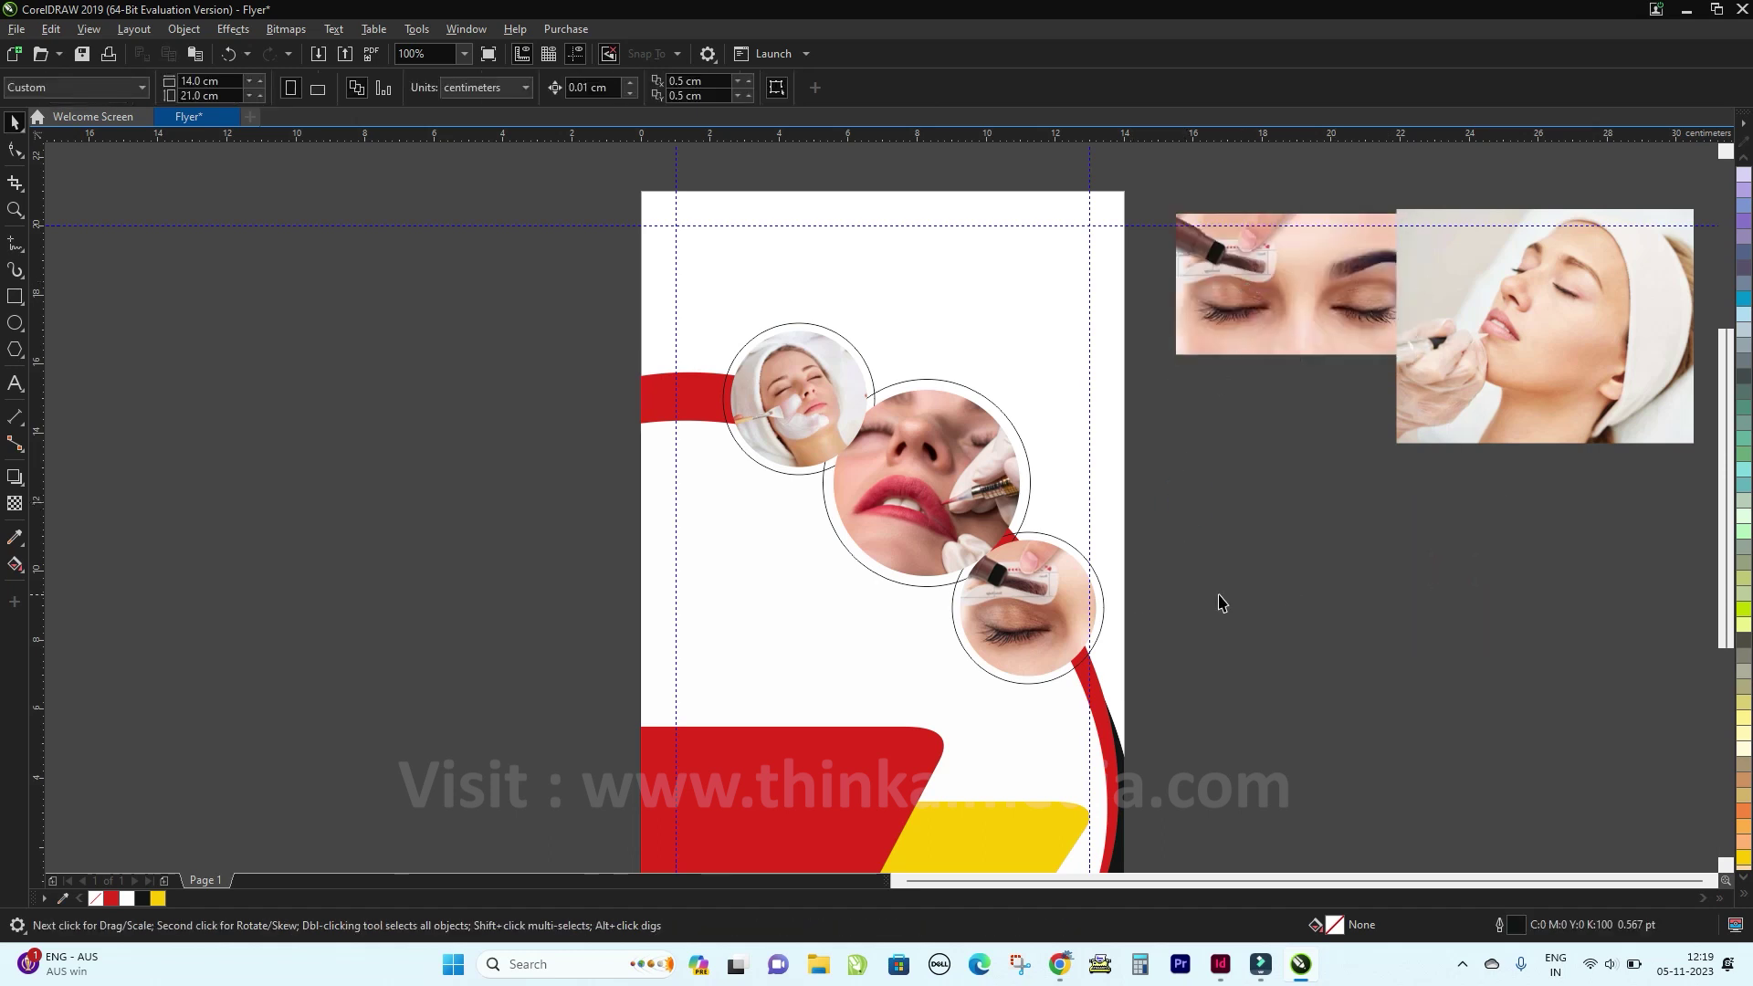
left_click(1291, 596)
left_click_drag(1296, 306, 1298, 570)
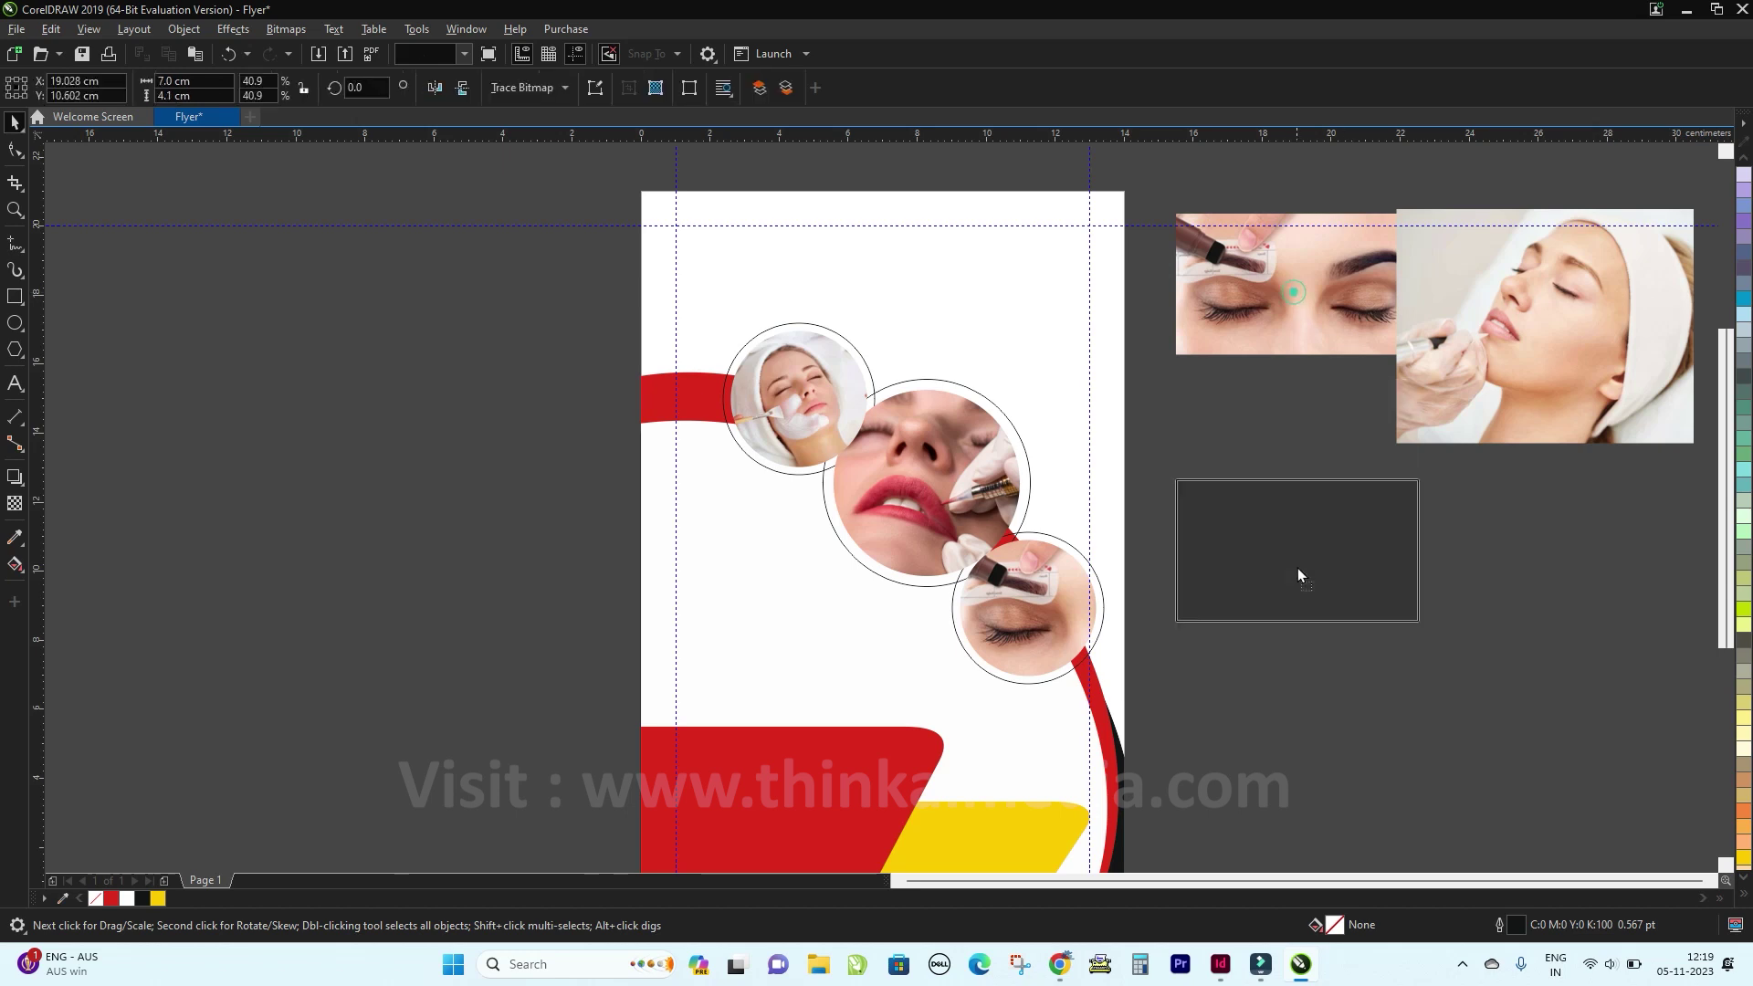
key("Delete")
left_click(1474, 396)
key("Delete")
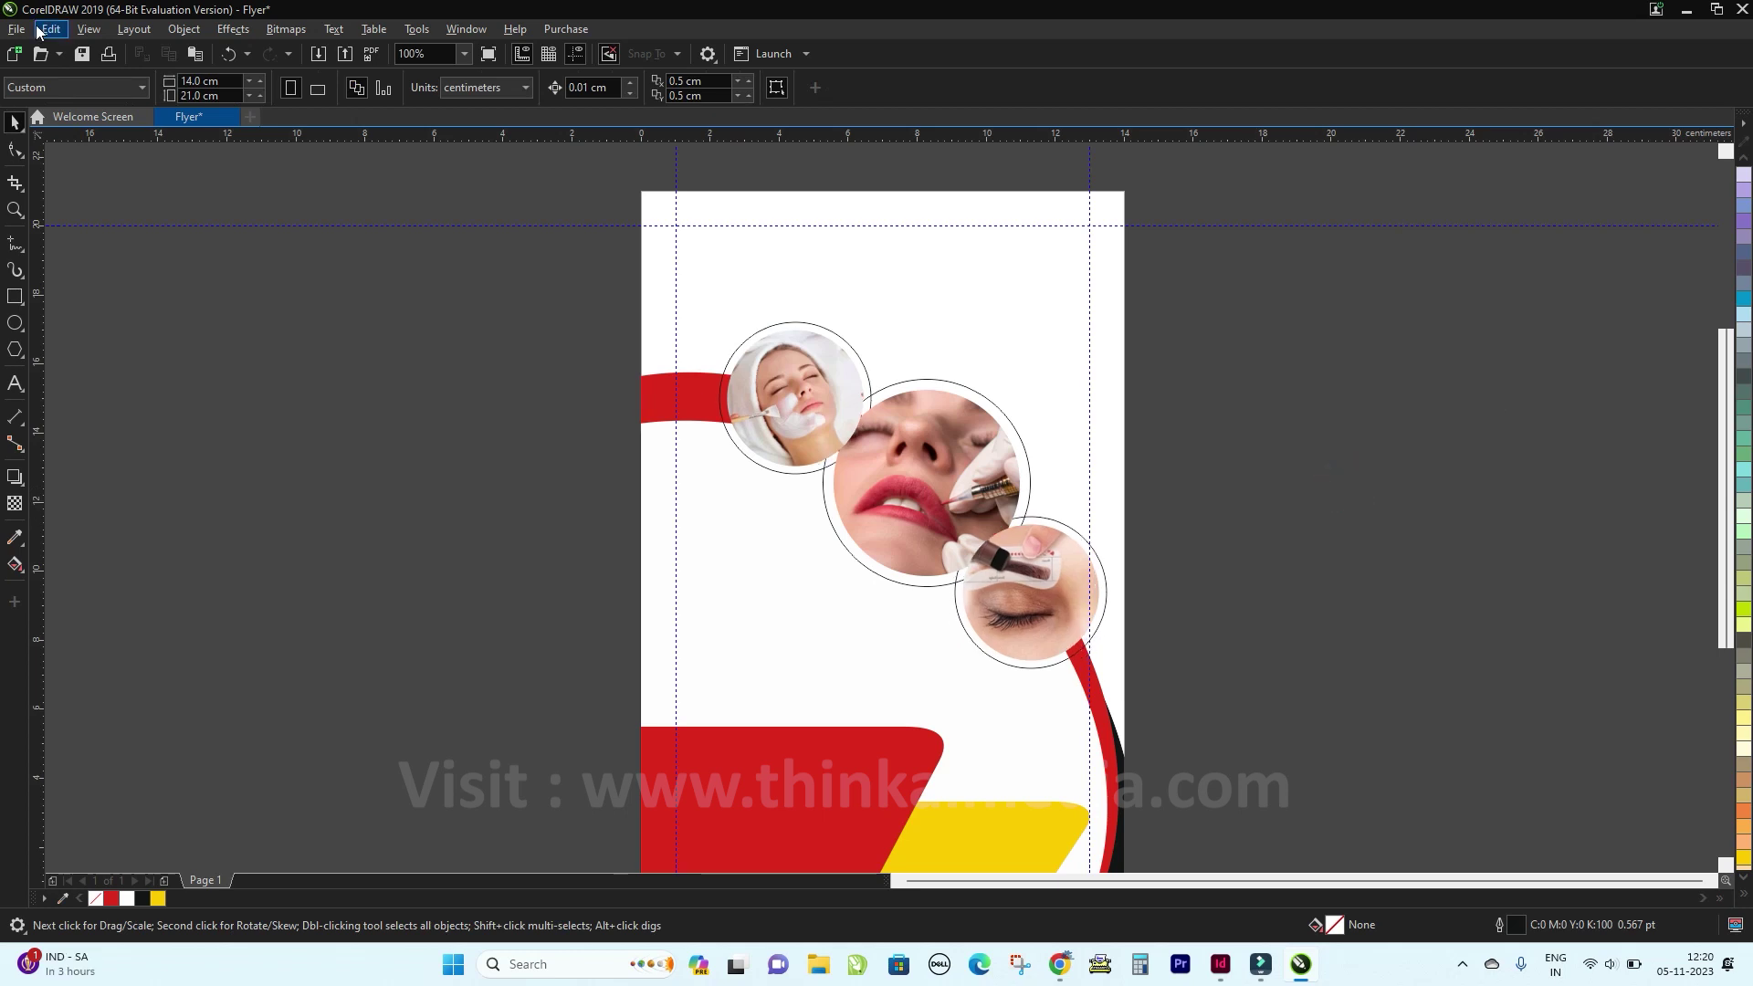
left_click(17, 30)
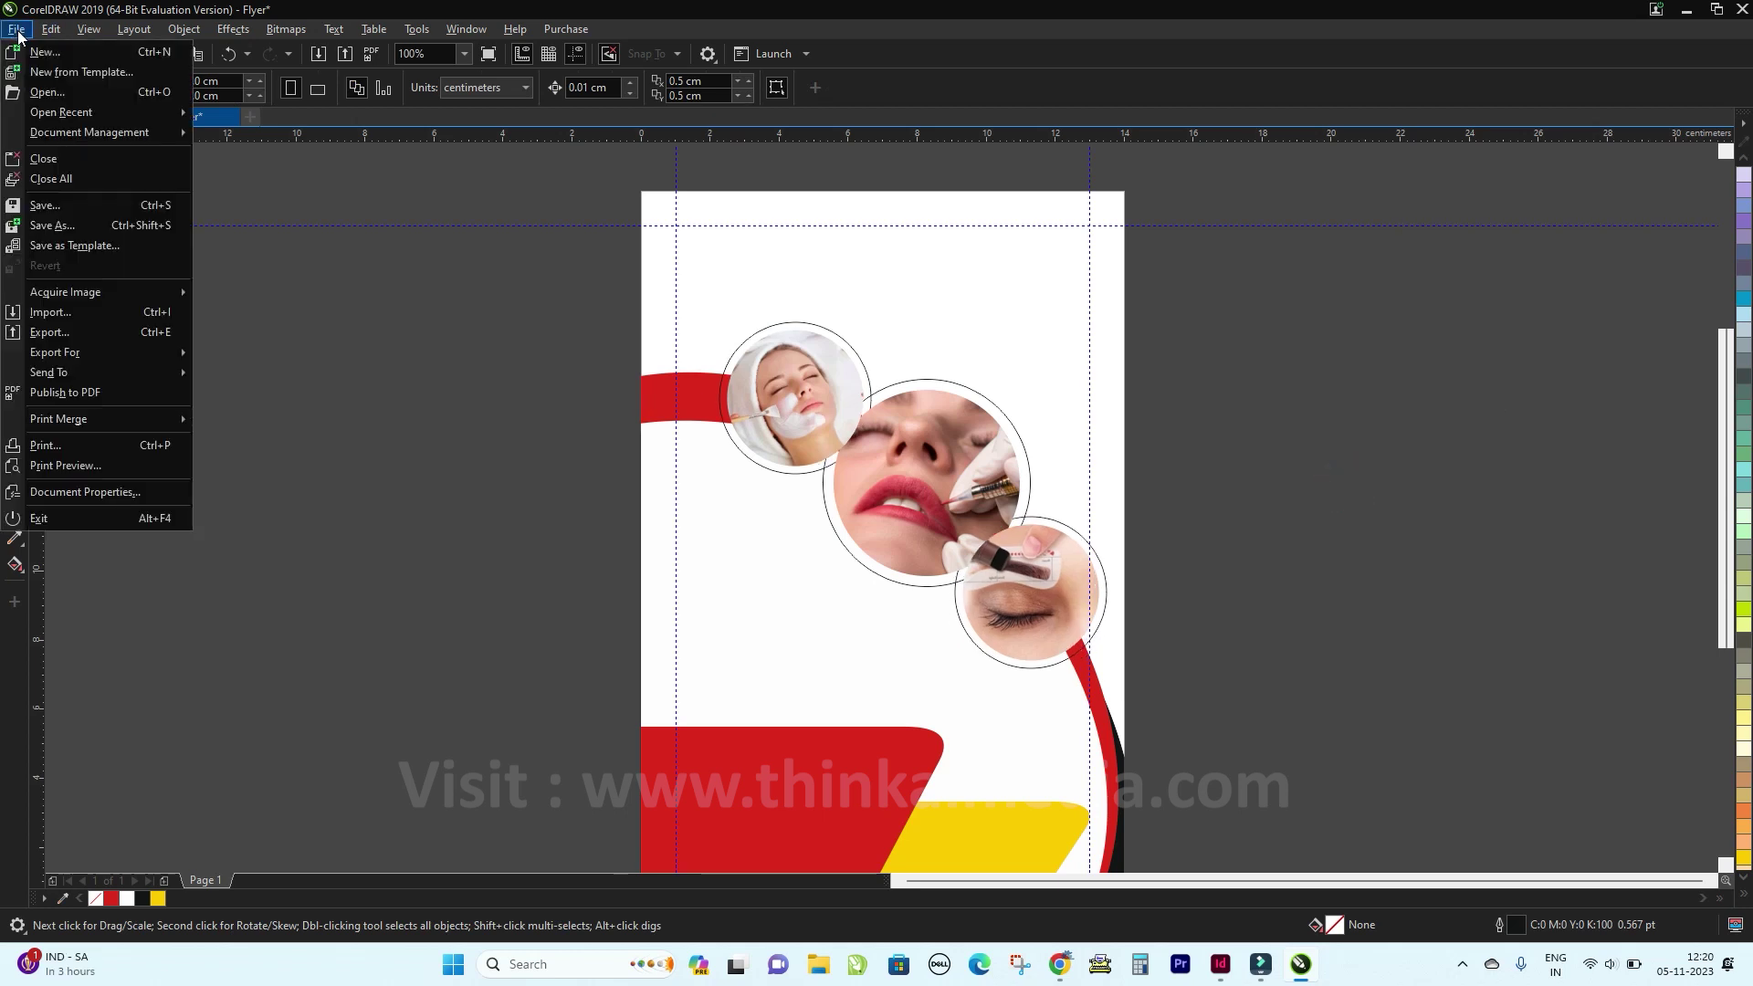
- Import the long-haired model photo and scale it to about 39.8% across the page top
left_click(49, 313)
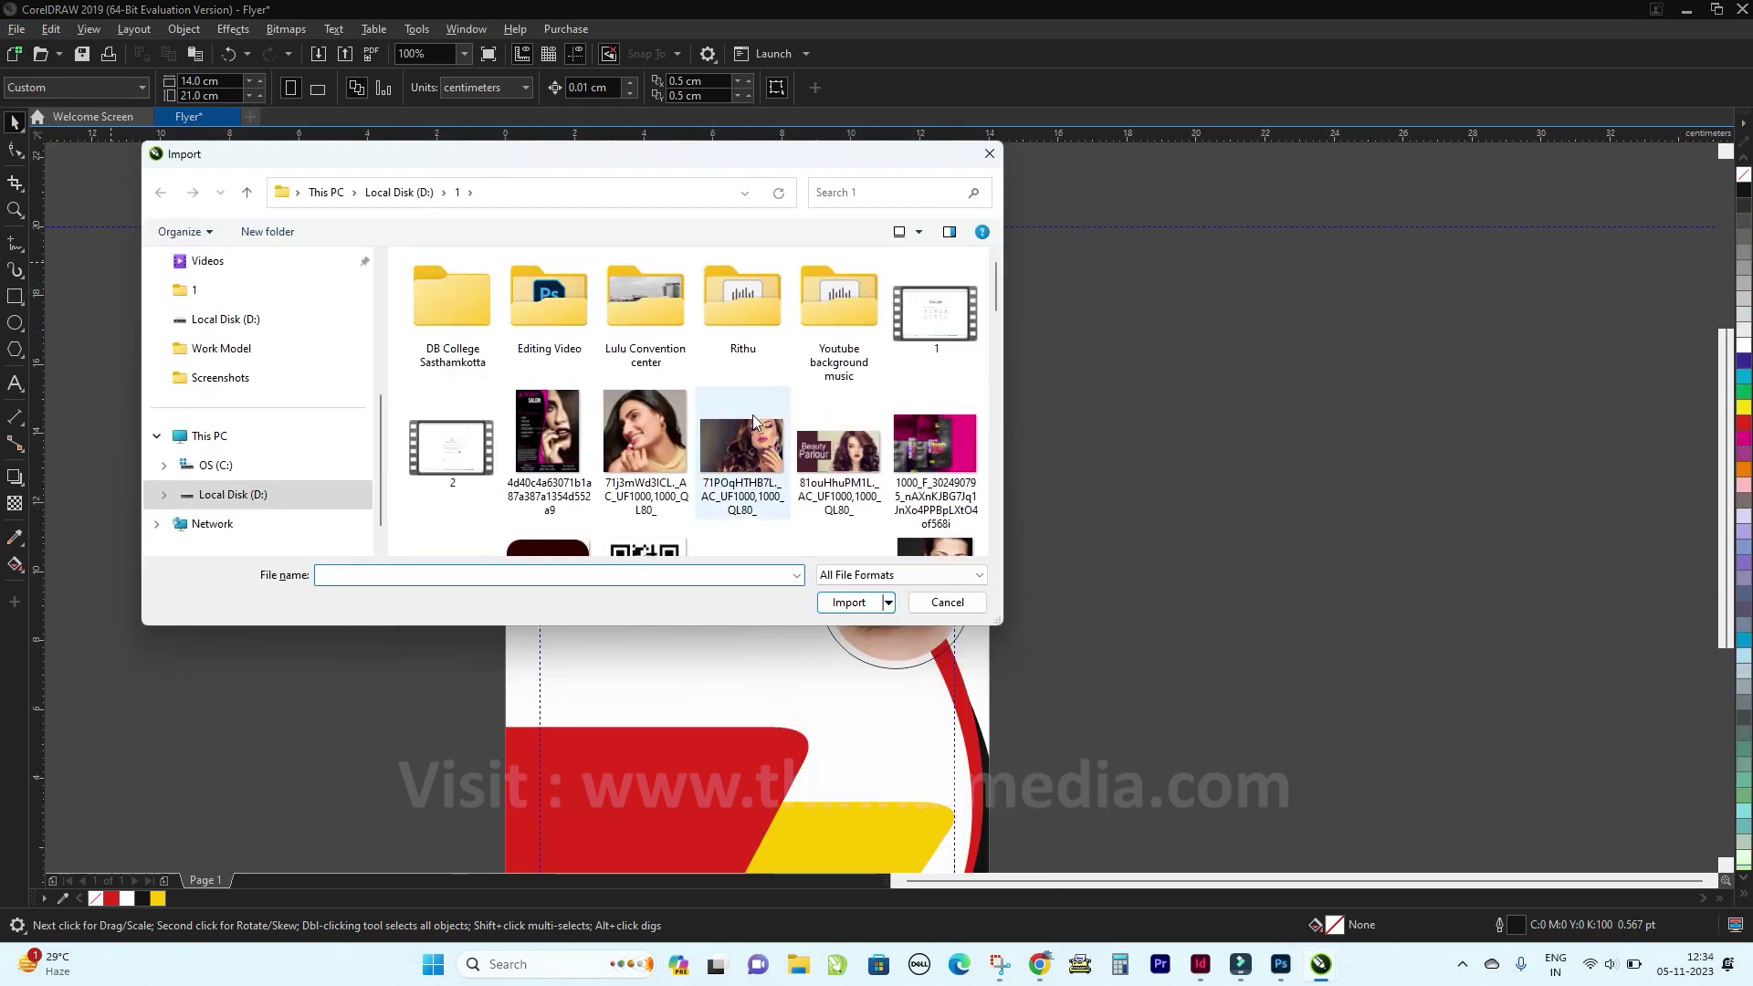
double_click(754, 429)
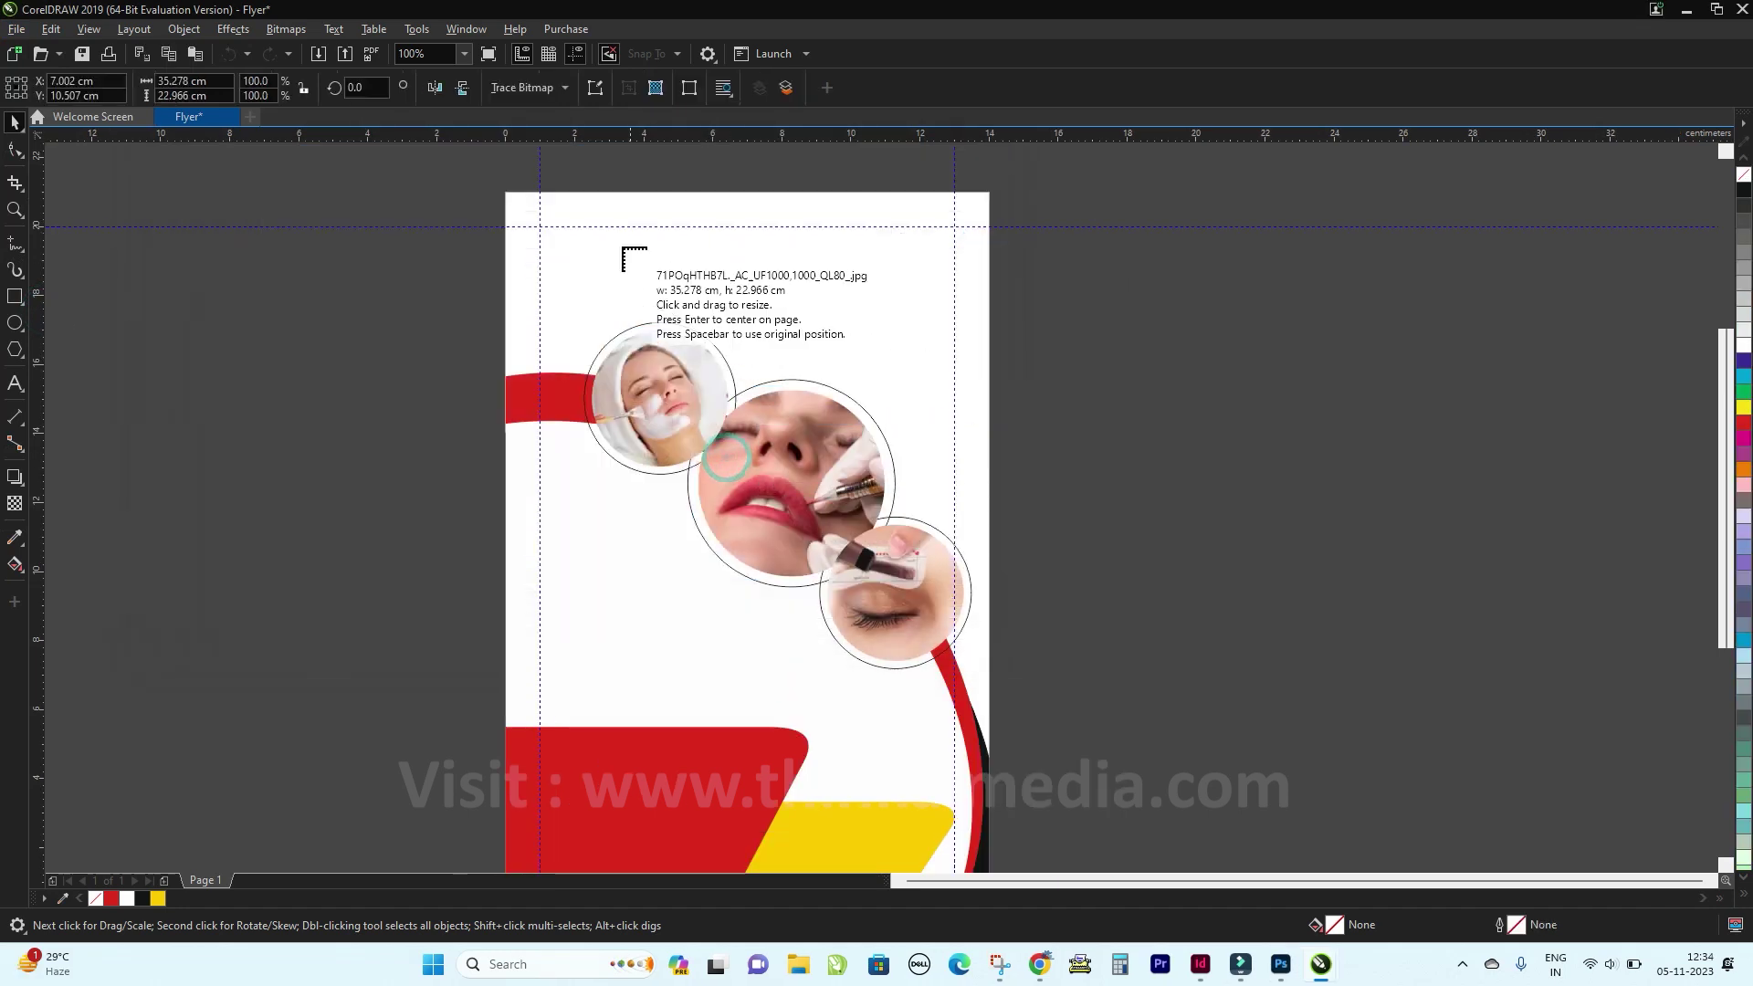
left_click(623, 248)
left_click_drag(818, 356, 382, 304)
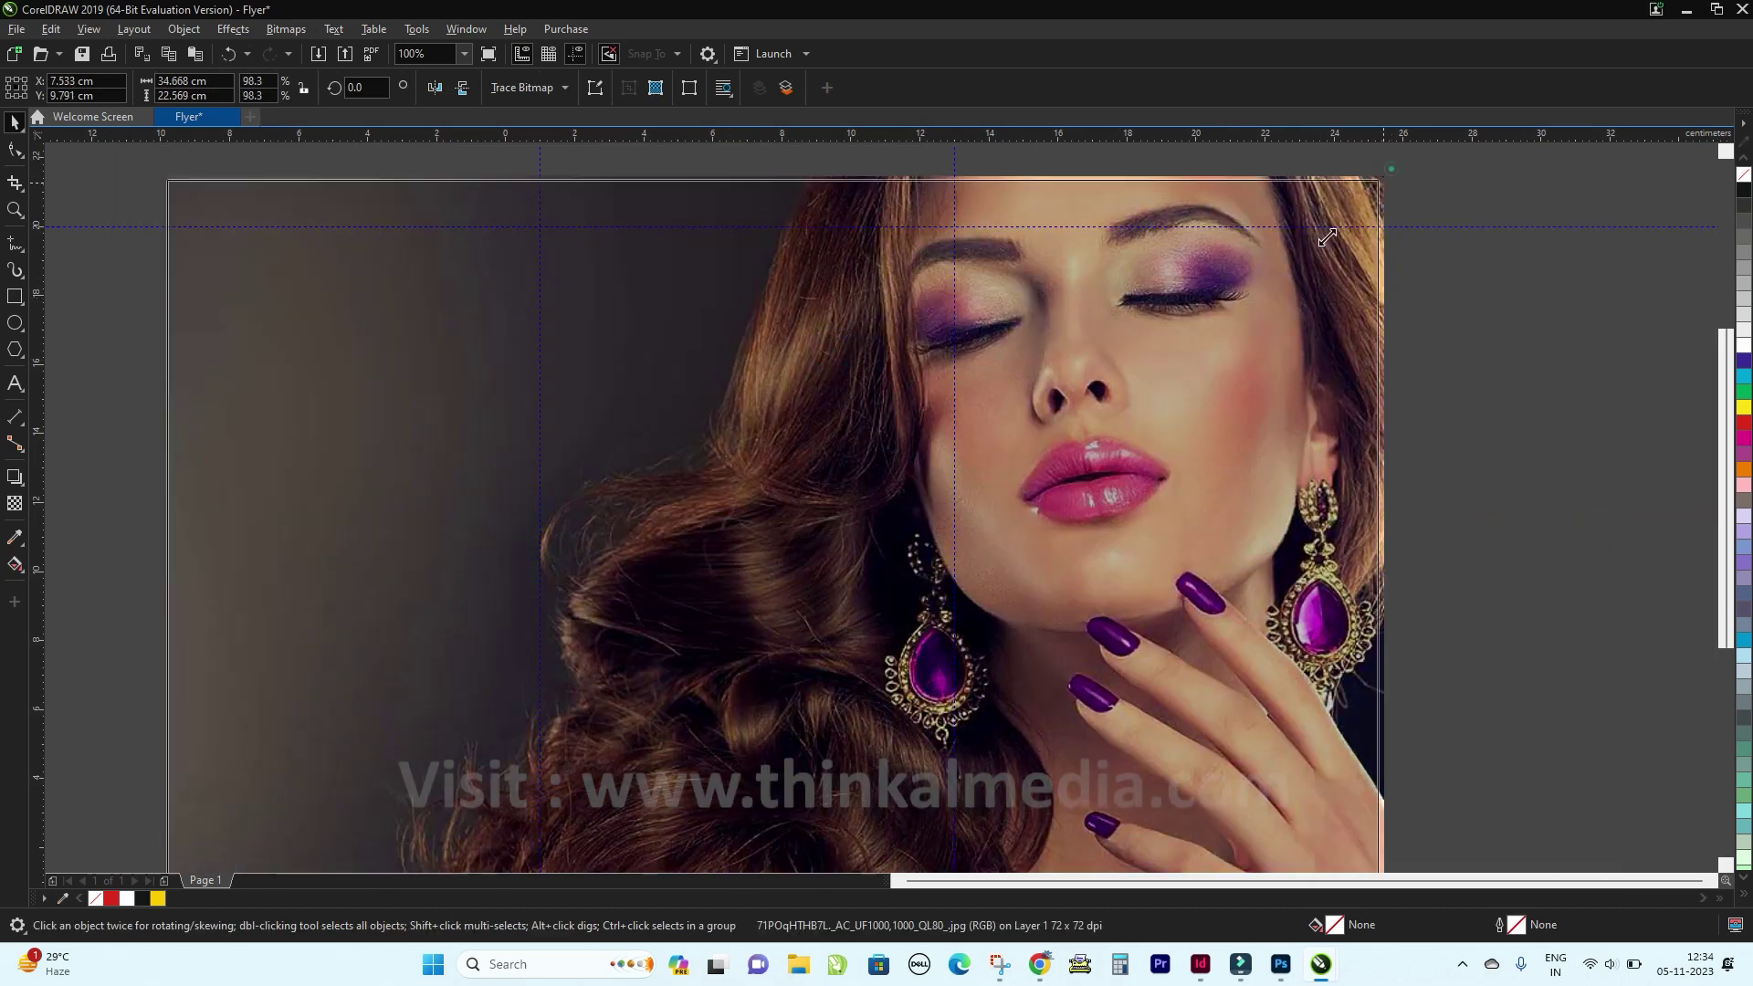
left_click_drag(1389, 170, 735, 596)
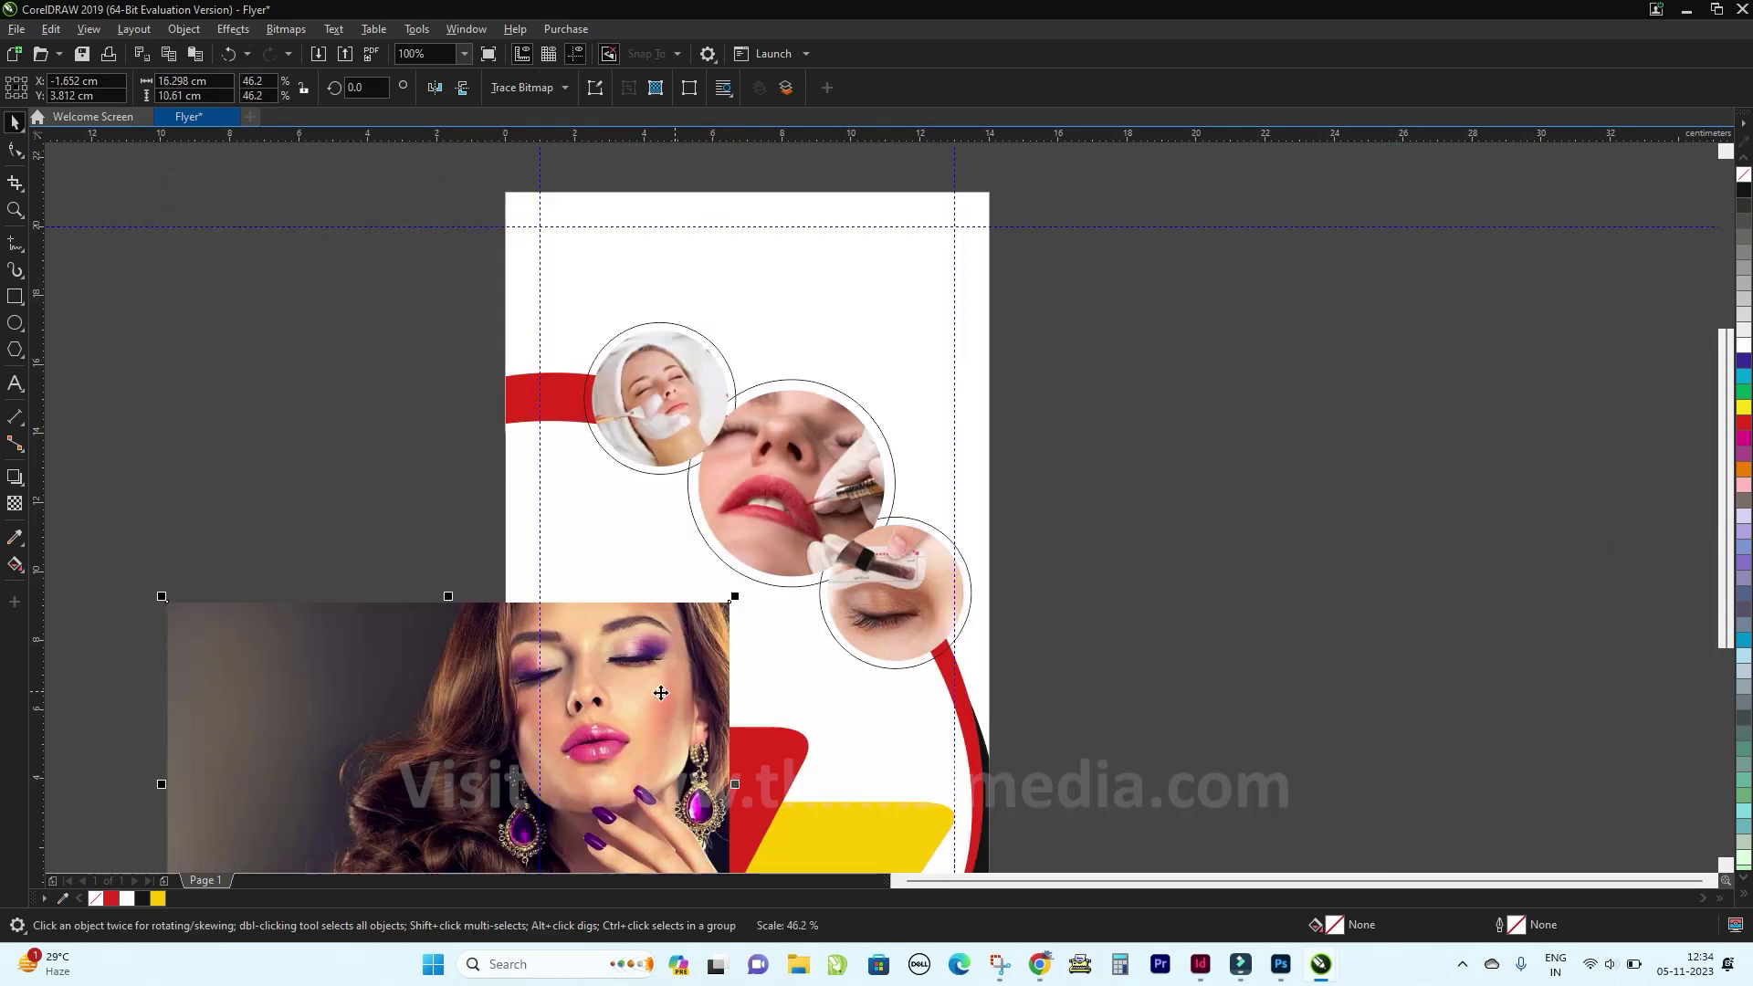
left_click_drag(661, 693, 916, 283)
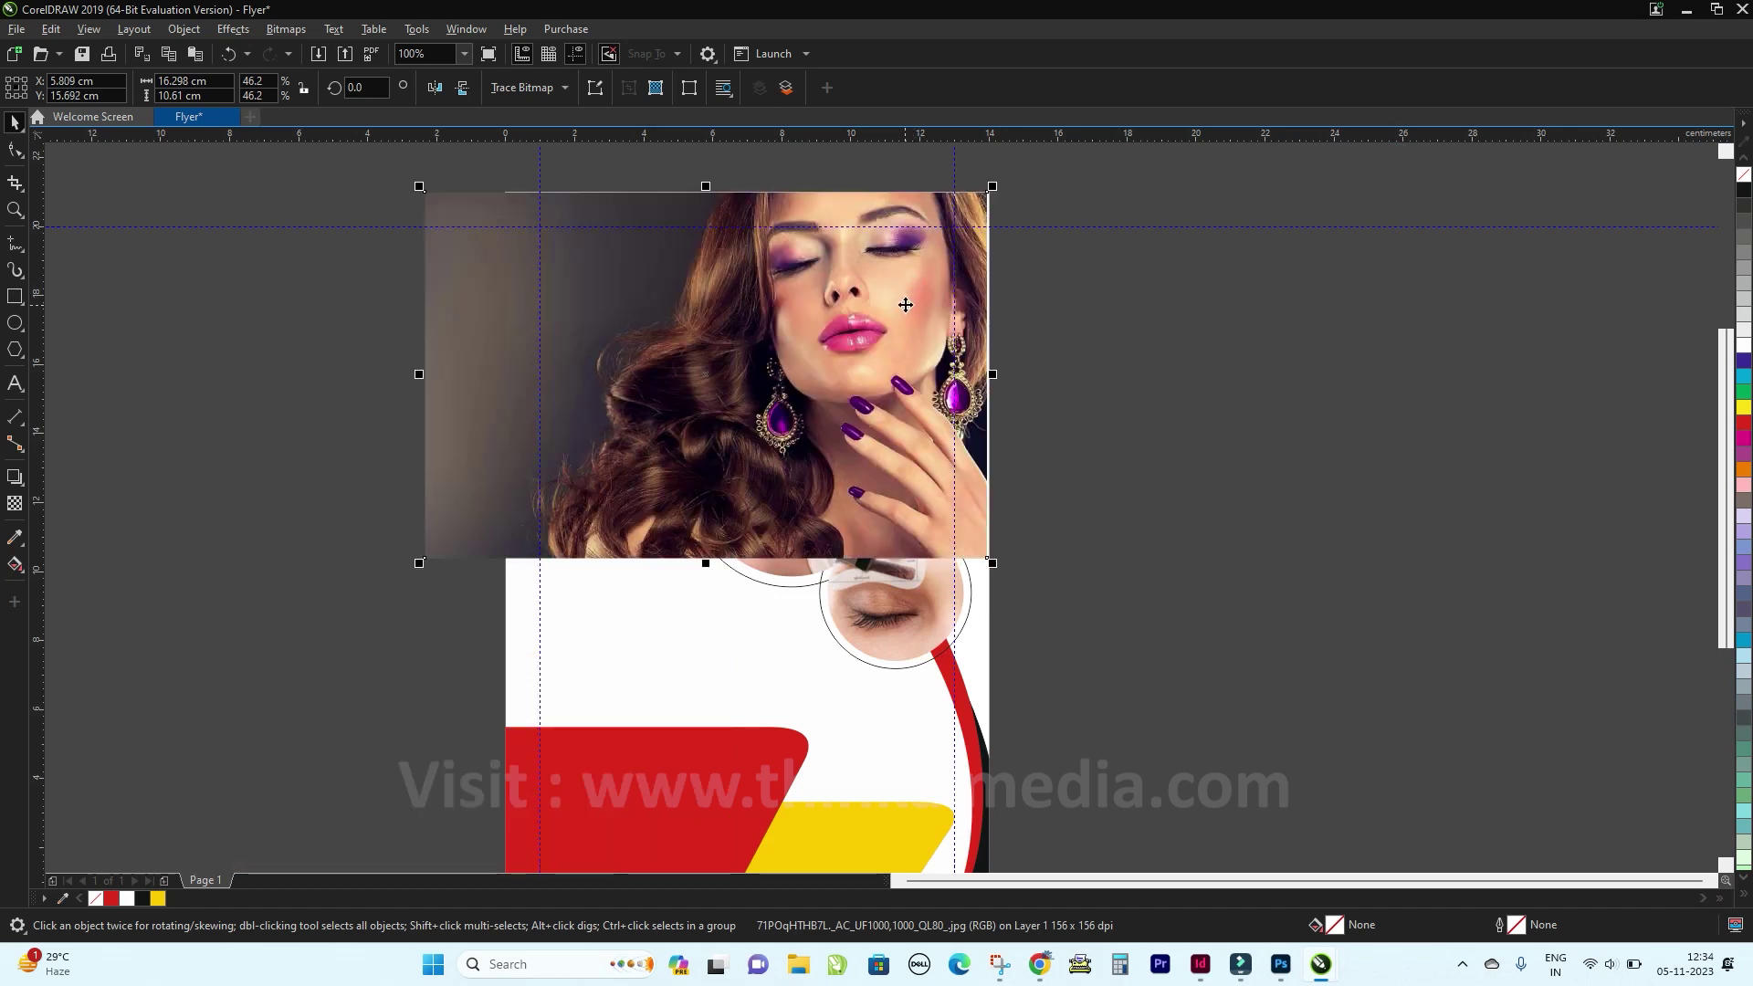
key("Up")
key("Right")
key("Right")
key("Right")
key("Up")
mouse_move(422, 562)
left_mouse_down()
mouse_move(518, 528)
mouse_move(502, 545)
mouse_move(501, 526)
left_mouse_up()
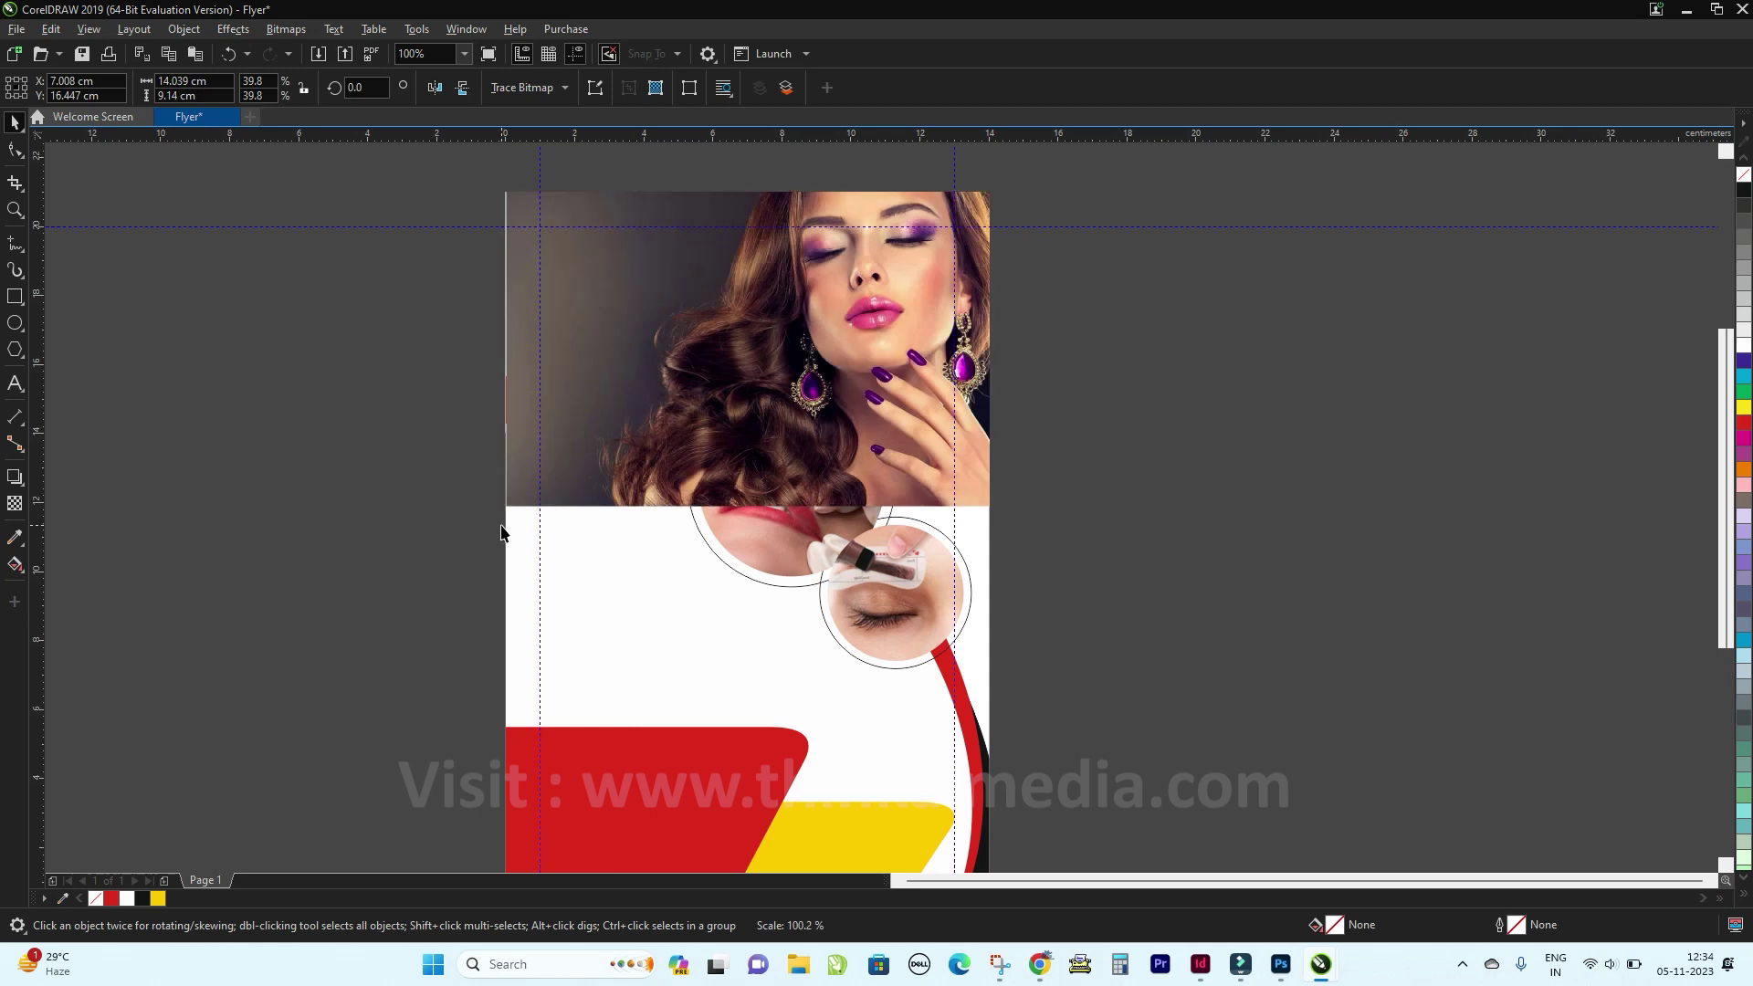
- Send the model photo to the back of the page and add a fountain transparency fade
right_click(769, 342)
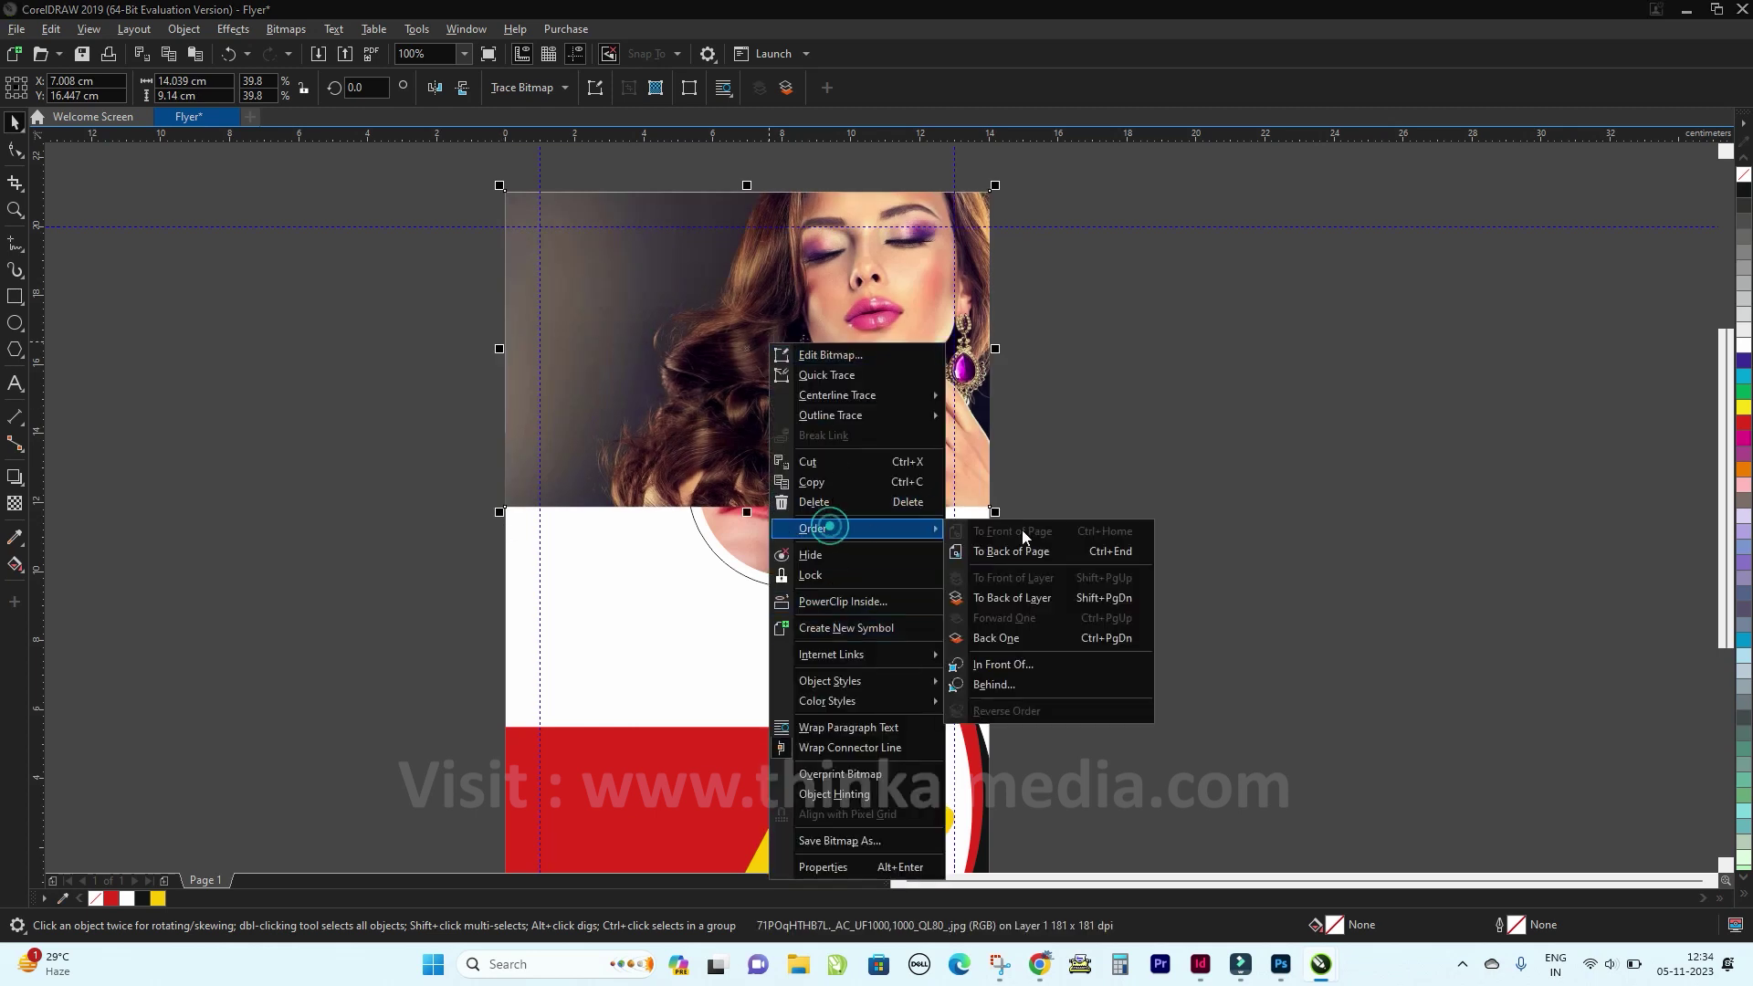
left_click(1019, 550)
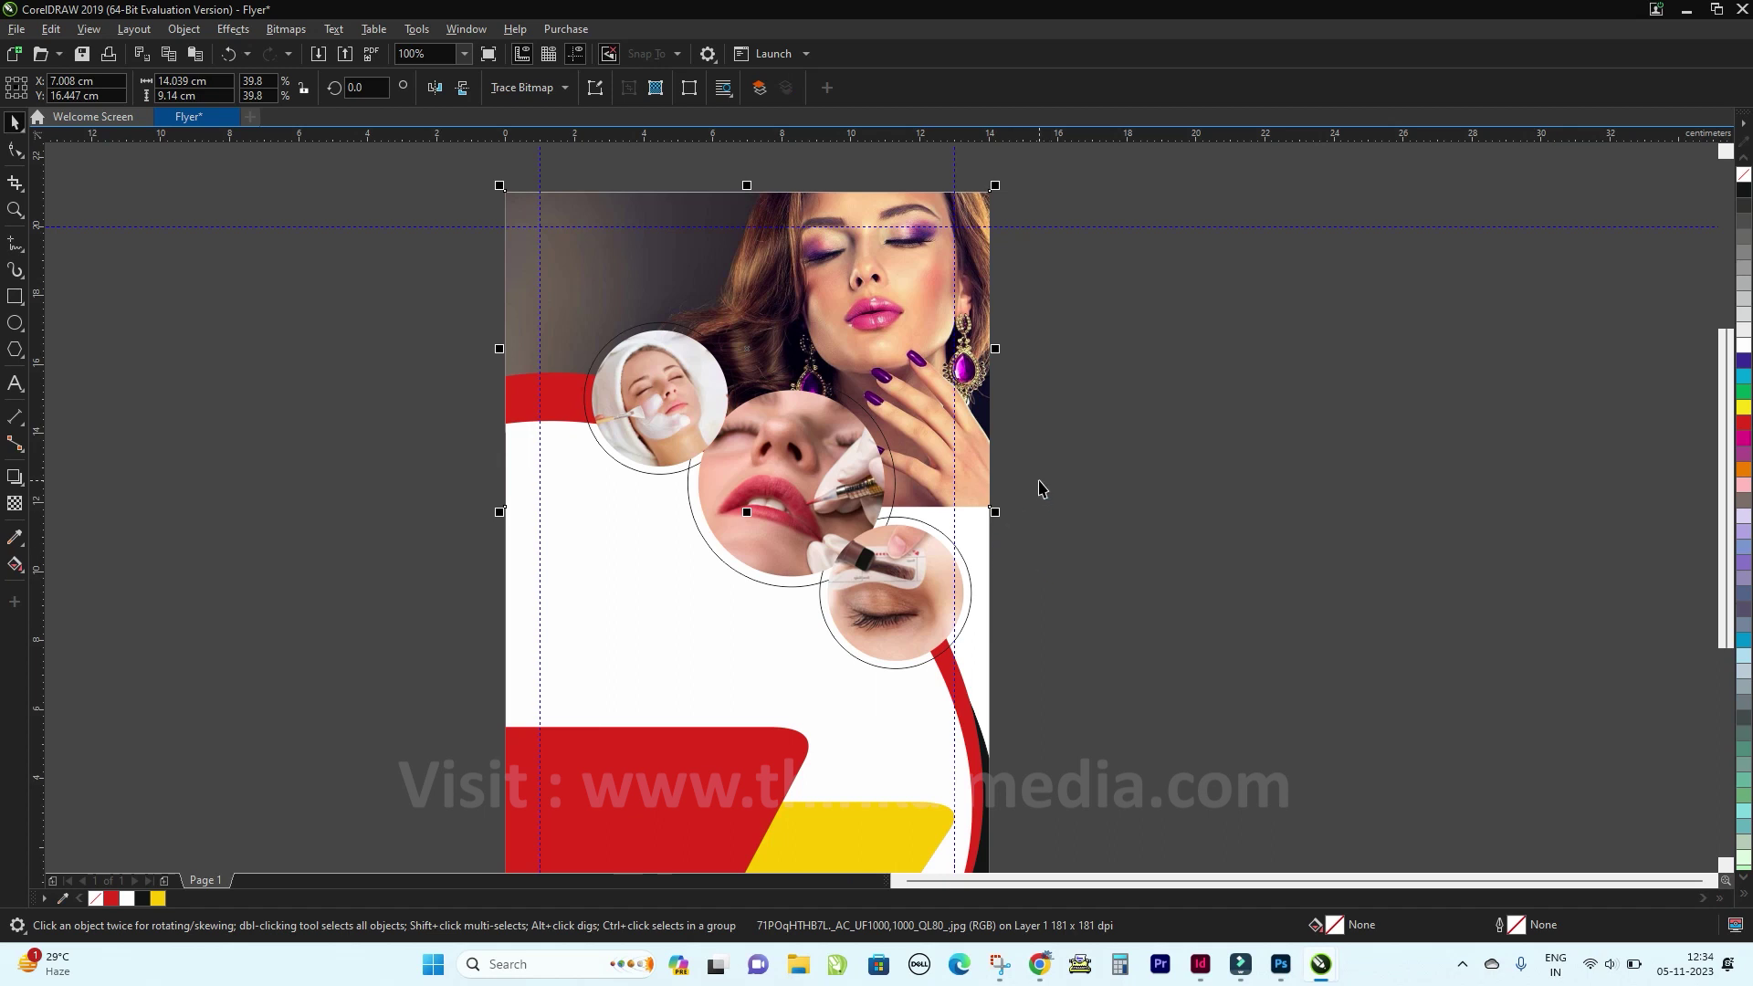
key("Up")
left_click(1078, 473)
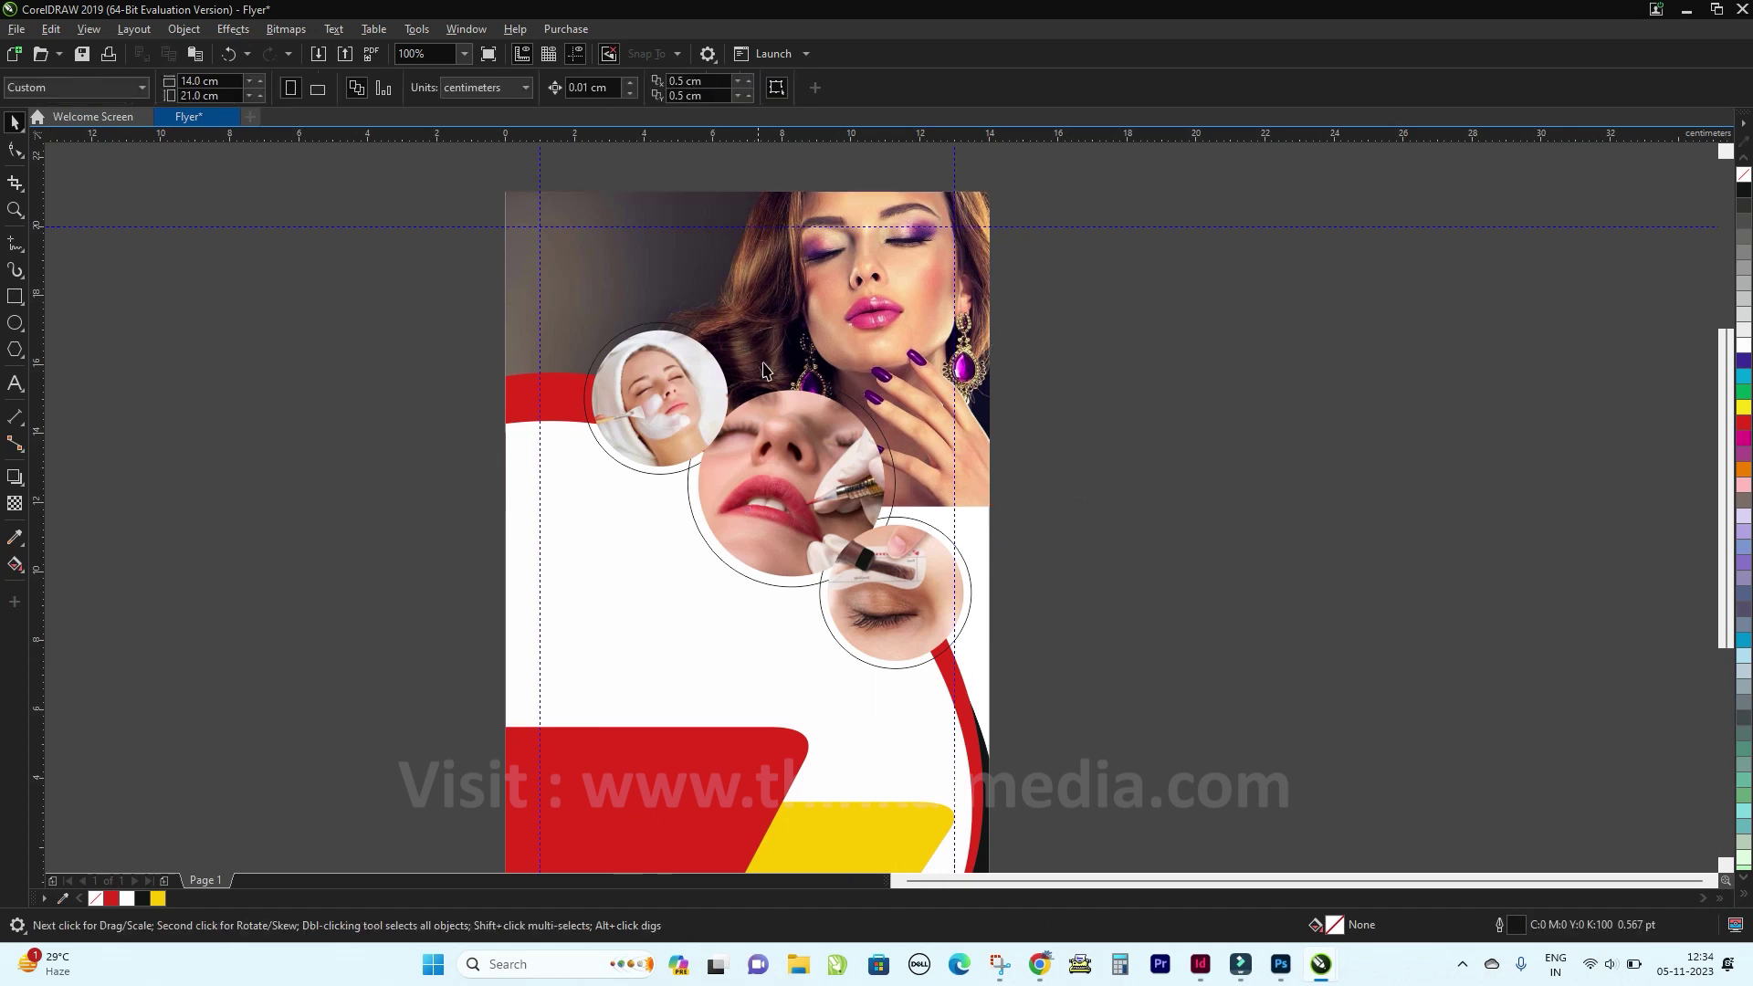
left_click(965, 447)
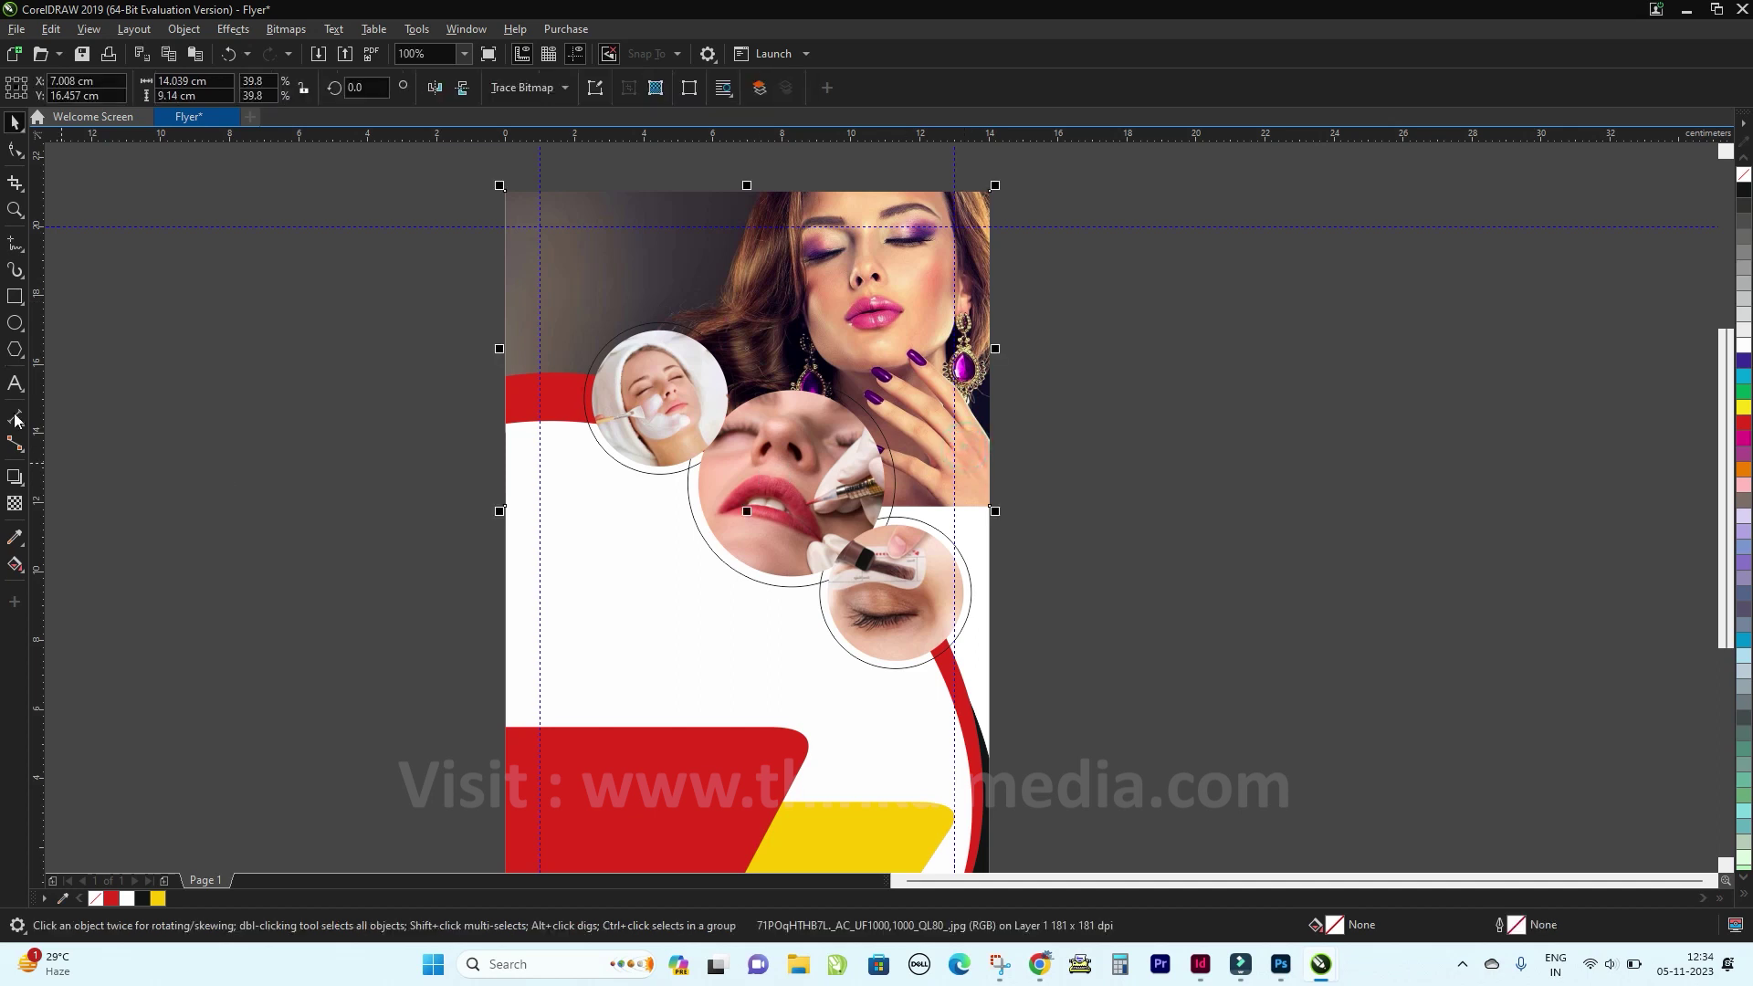
left_click(14, 503)
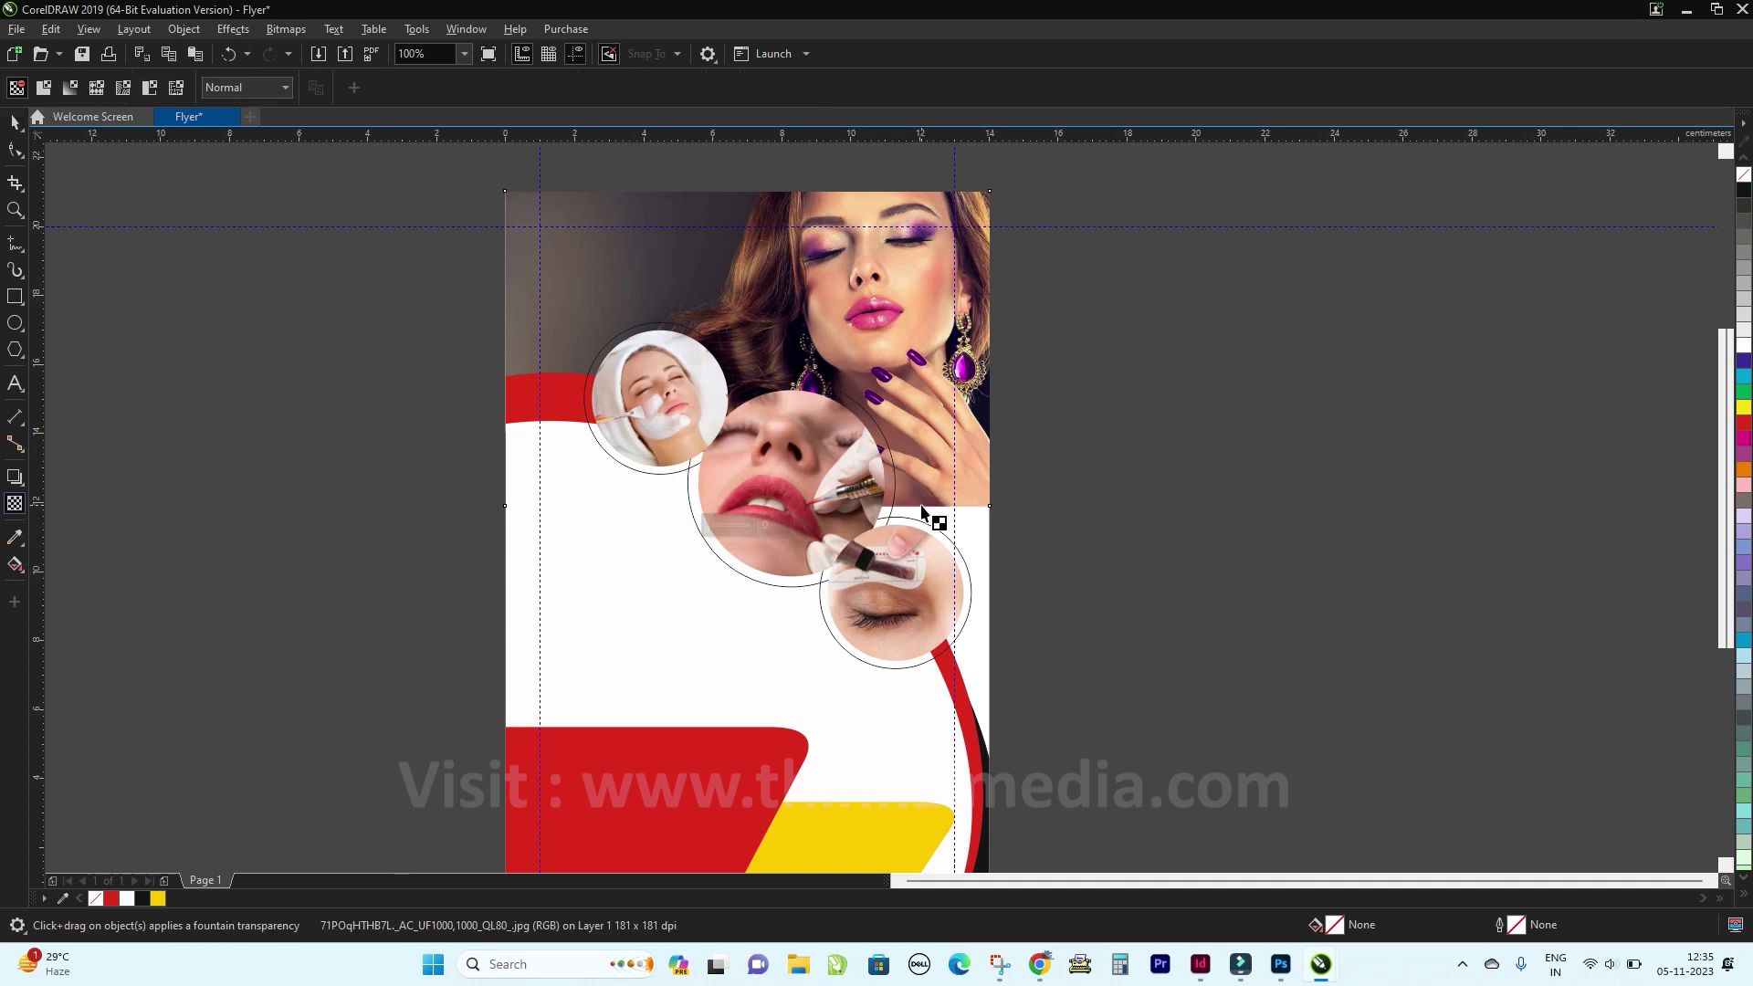
left_click_drag(912, 391, 912, 501)
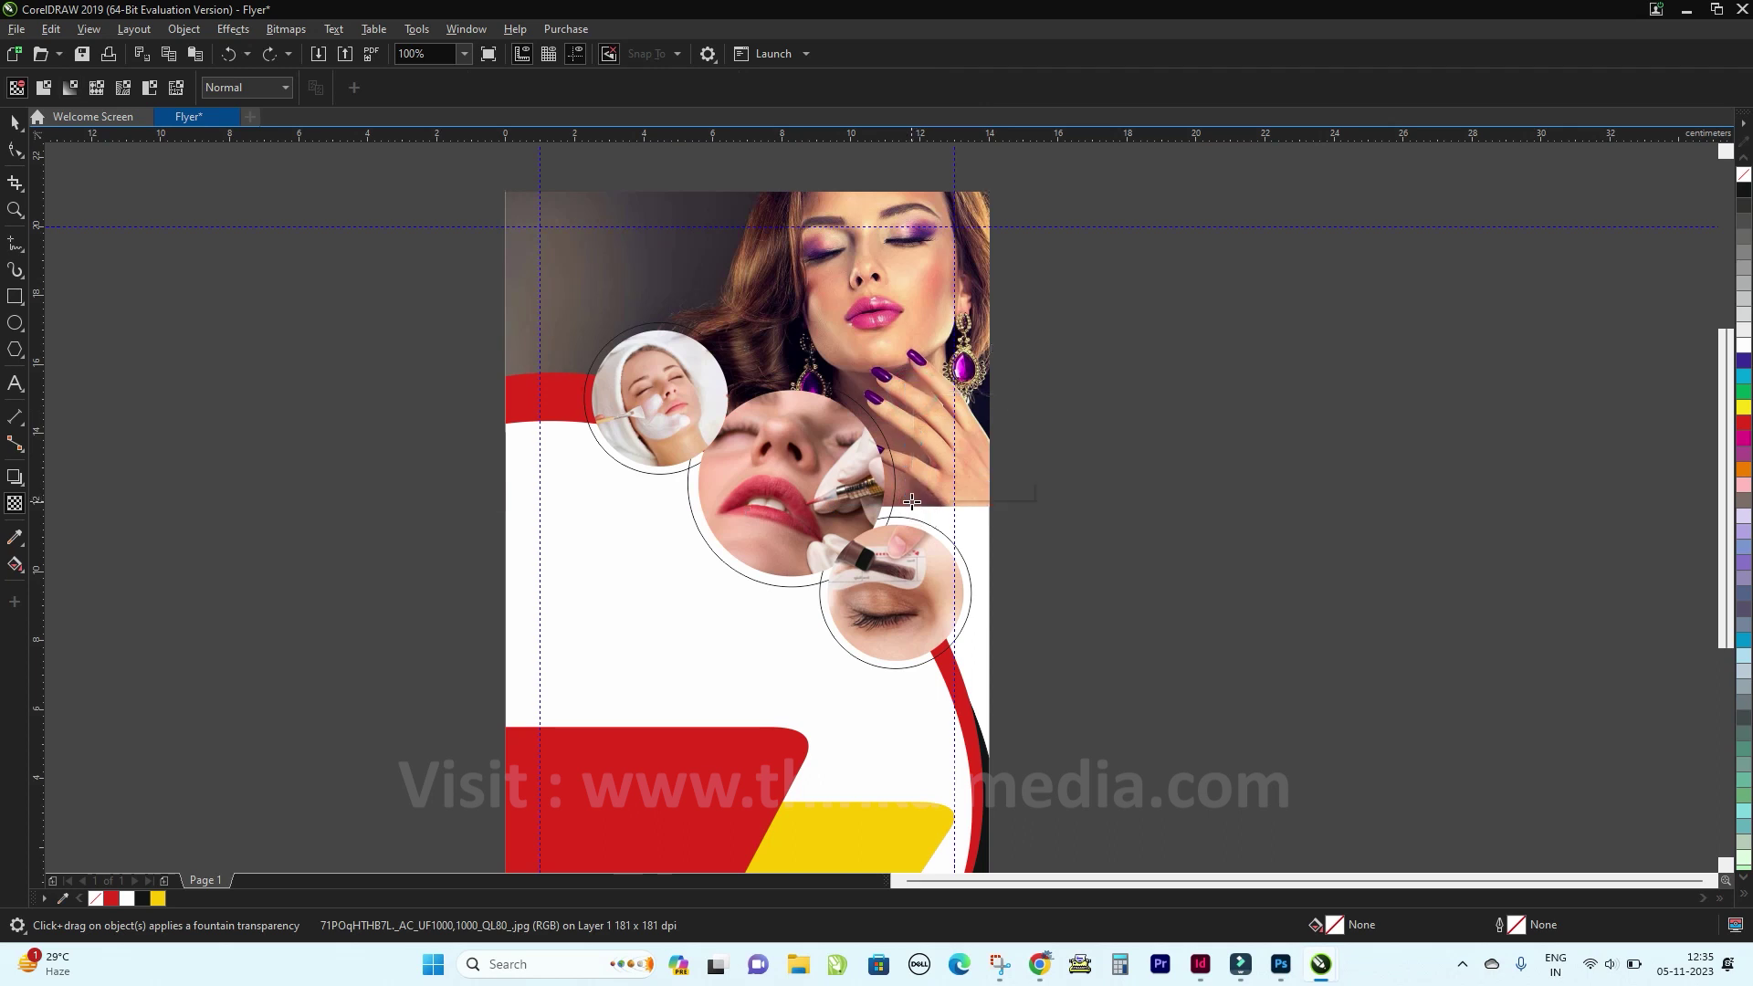
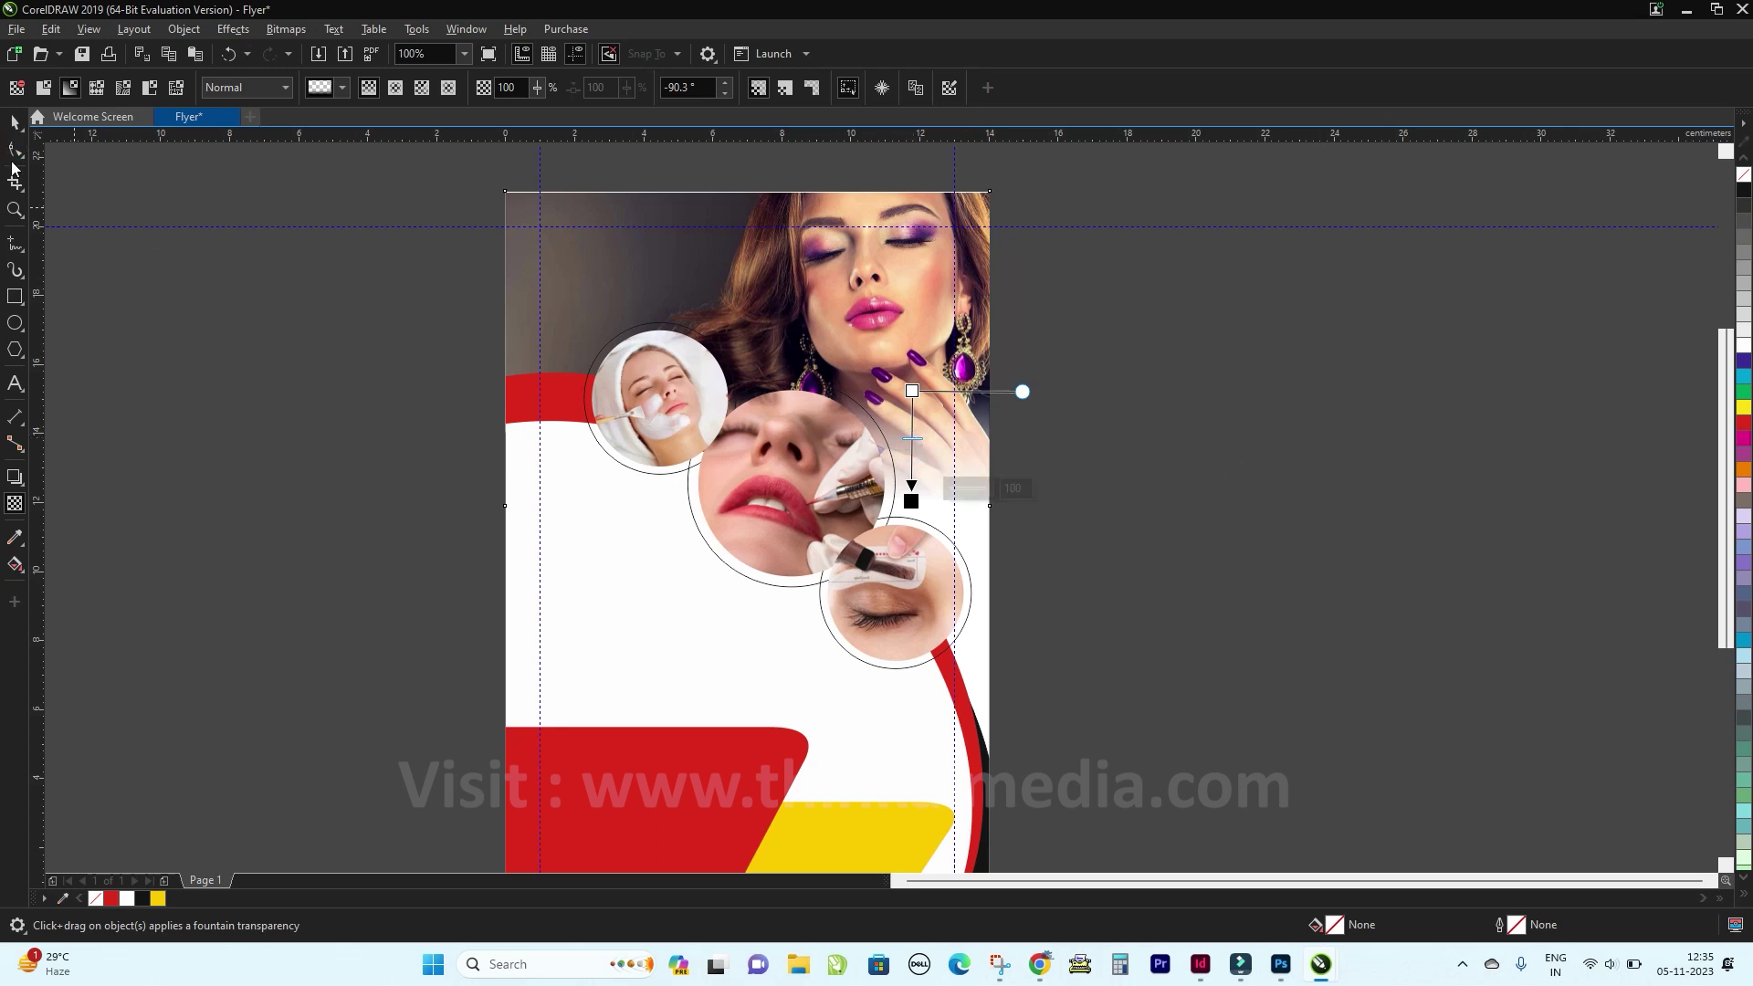
- Nudge the top portrait photo up until it meets the flyer's top page edge
left_click(14, 125)
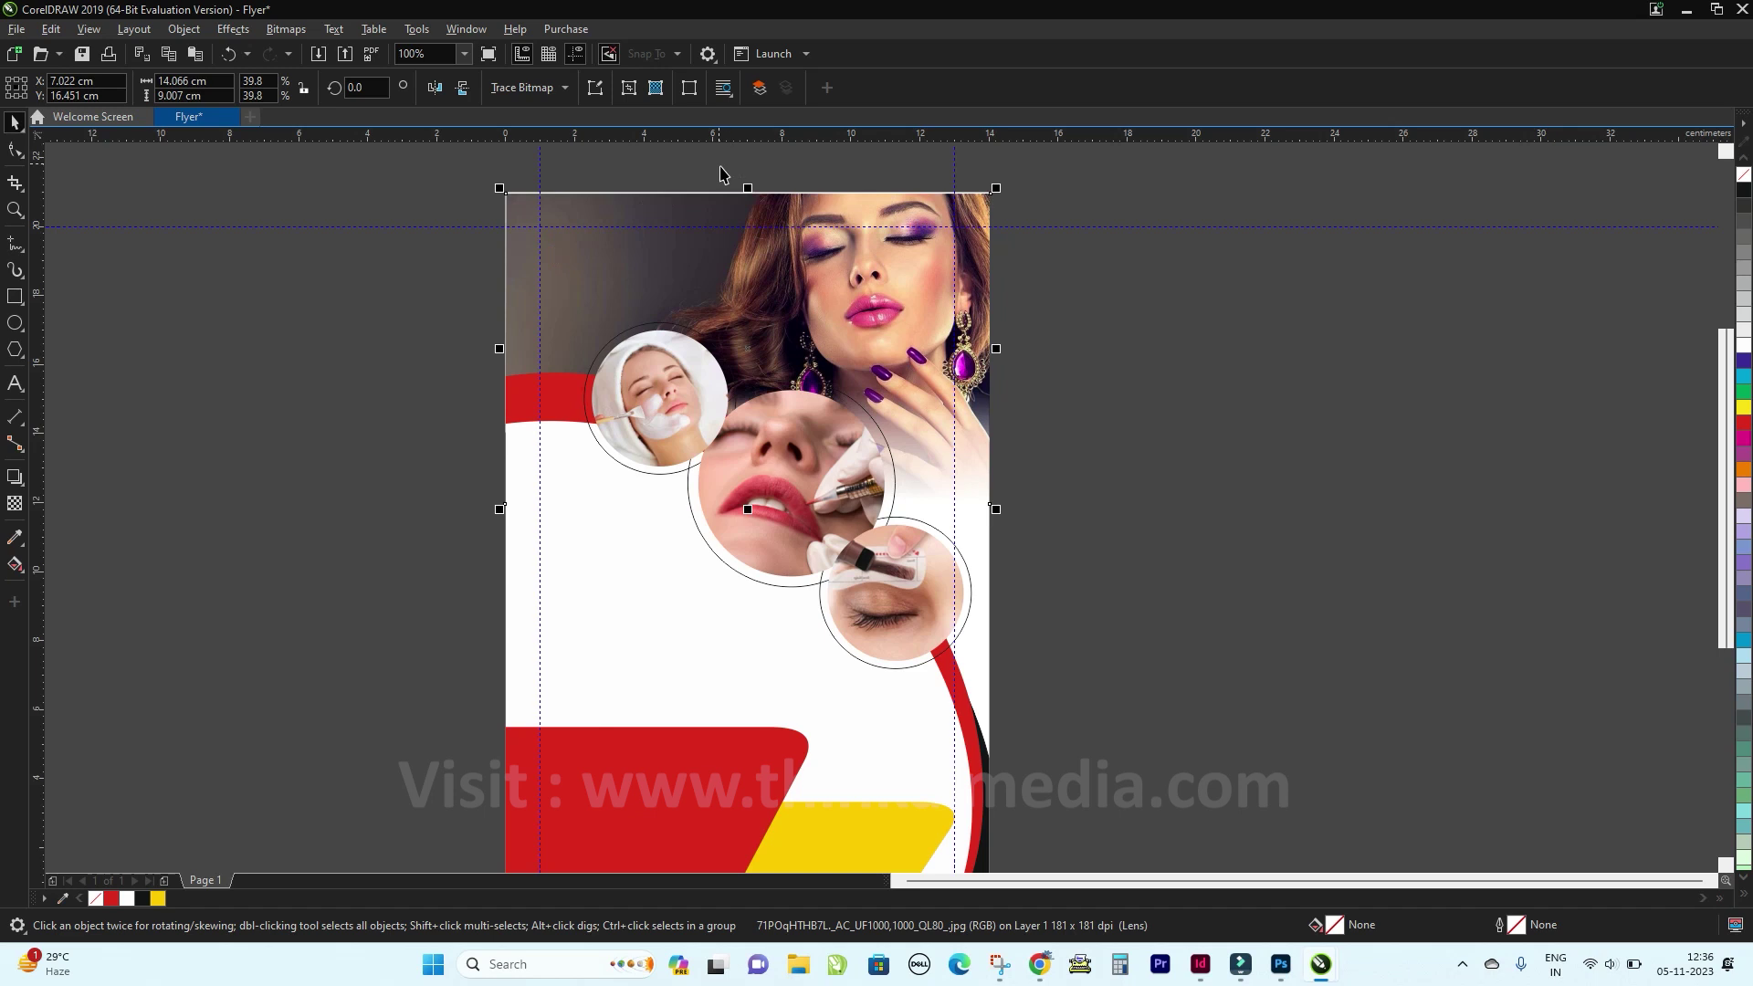
scroll(721, 174, "up", 2)
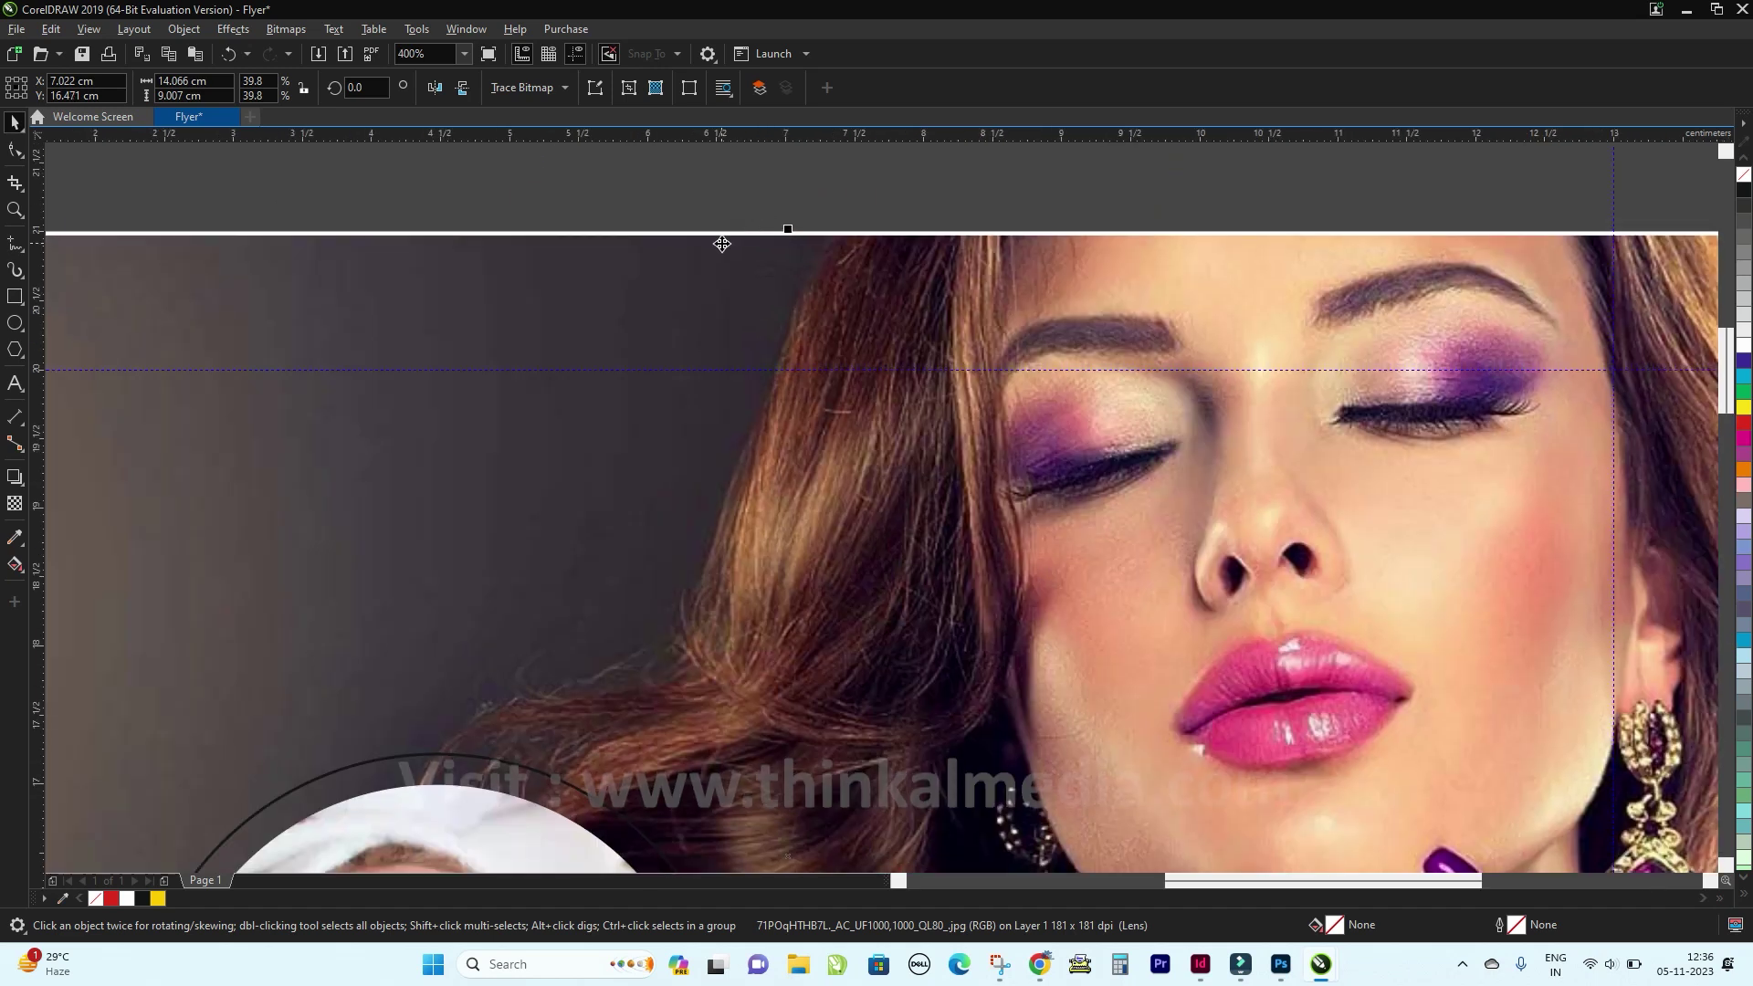
left_click_drag(722, 244, 720, 242)
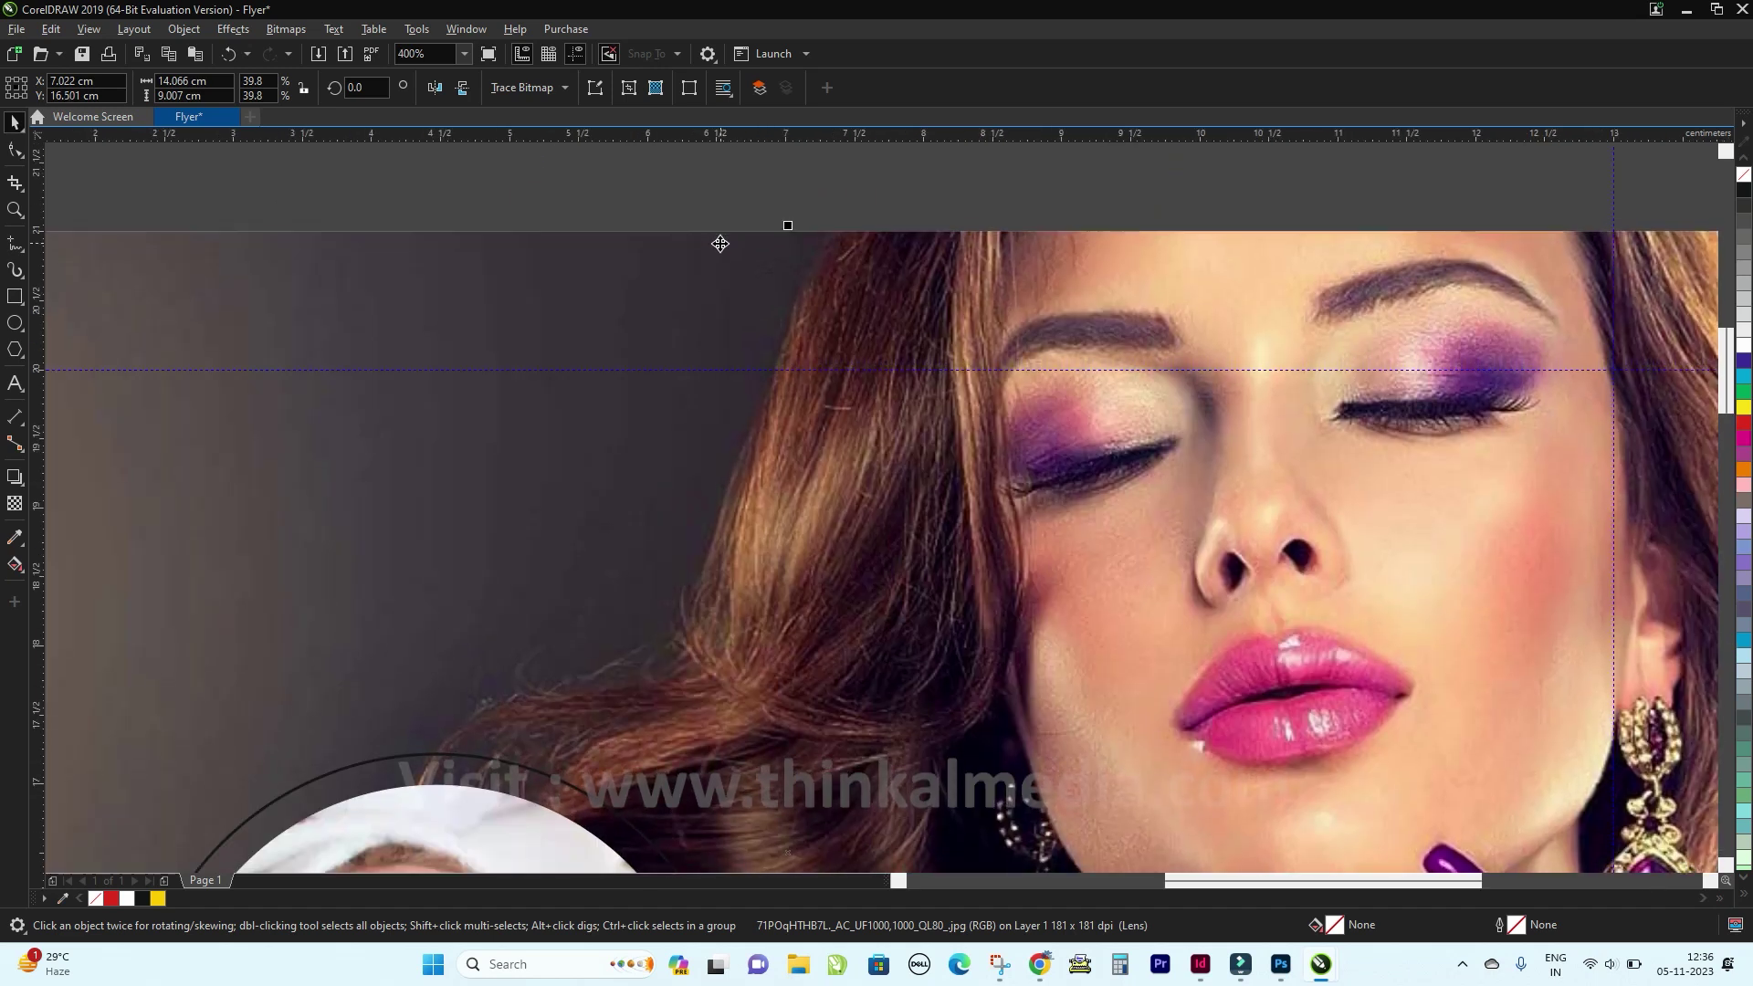
scroll(712, 226, "down", 2)
left_click(1085, 329)
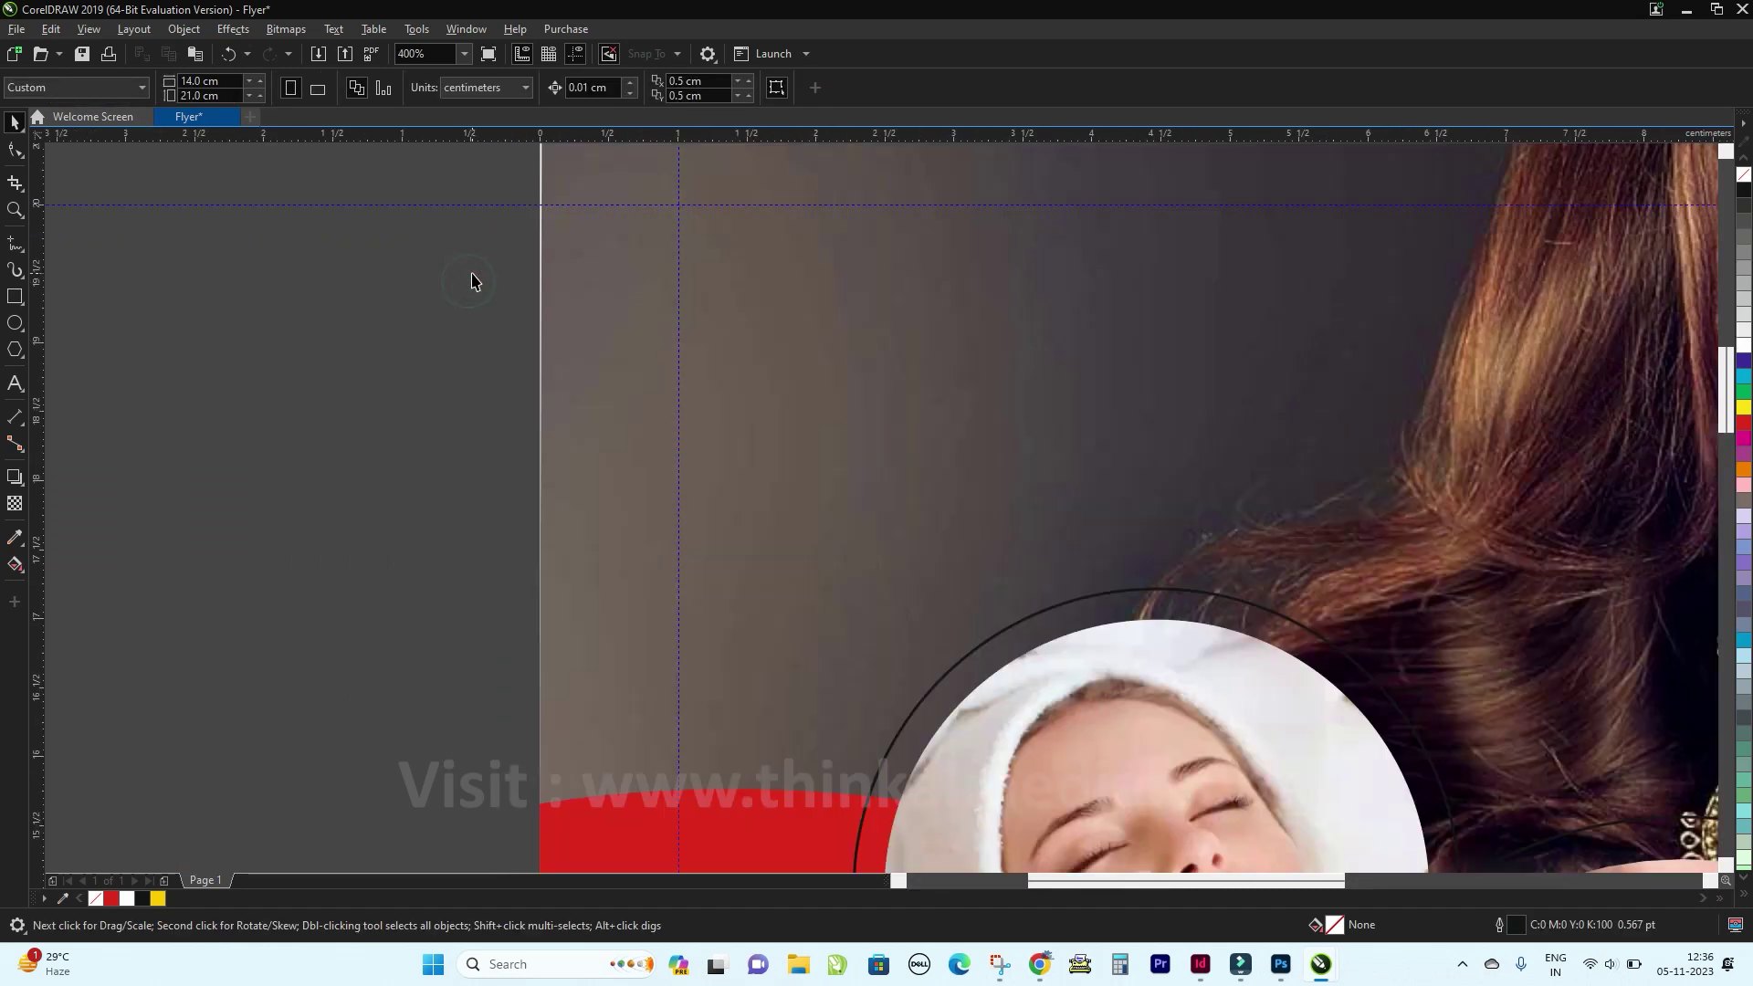
scroll(473, 274, "up", 2)
left_click(630, 334)
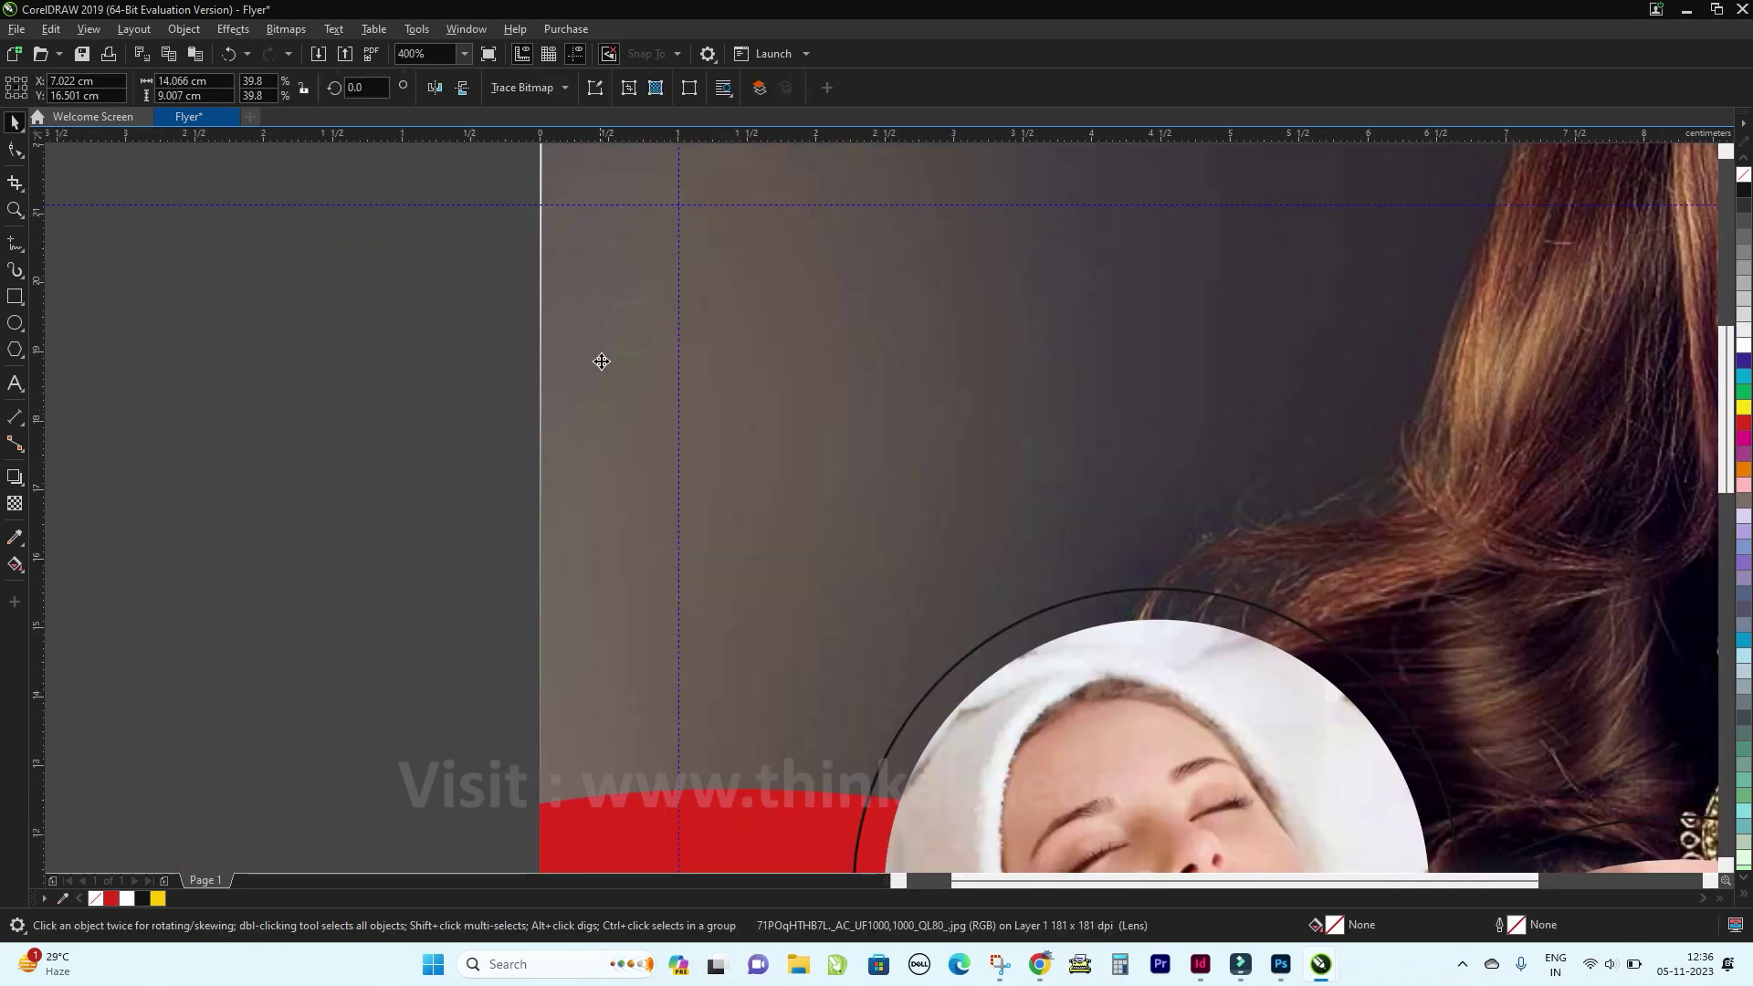
scroll(598, 359, "down", 1)
- Drag the photo's top-left and bottom-left nodes out flush with the page's left border
left_click(14, 150)
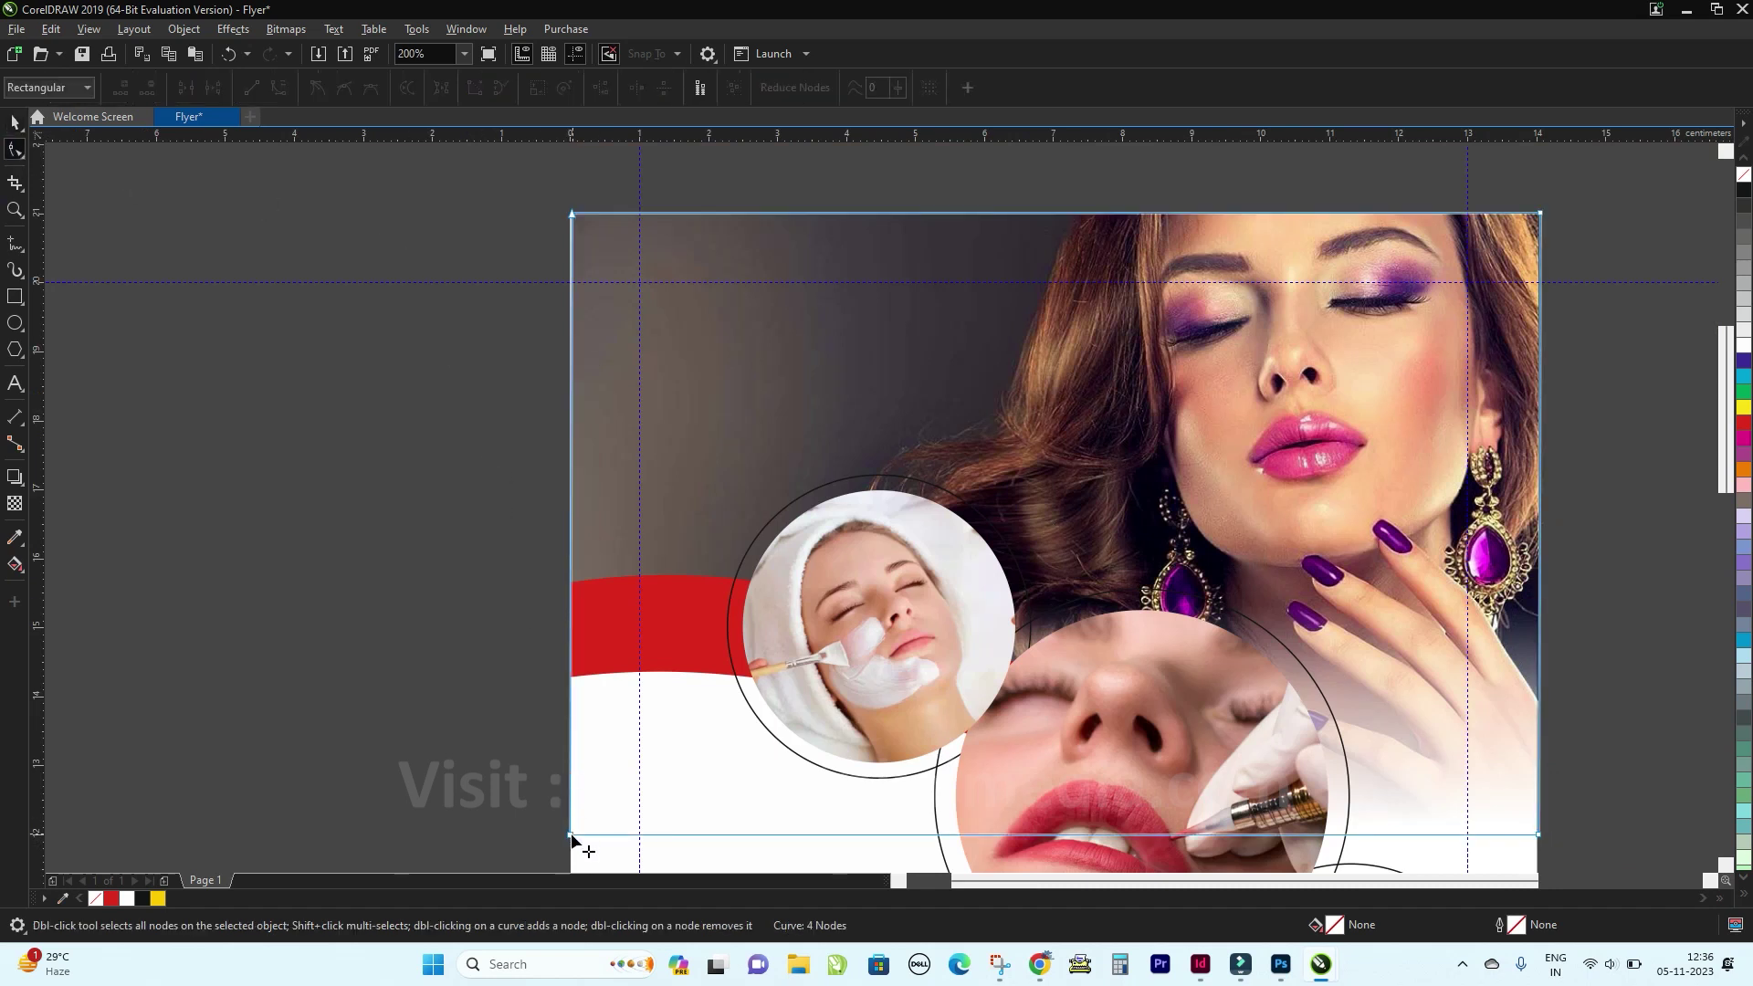
mouse_move(534, 195)
left_mouse_down()
mouse_move(607, 867)
mouse_move(573, 835)
left_mouse_up()
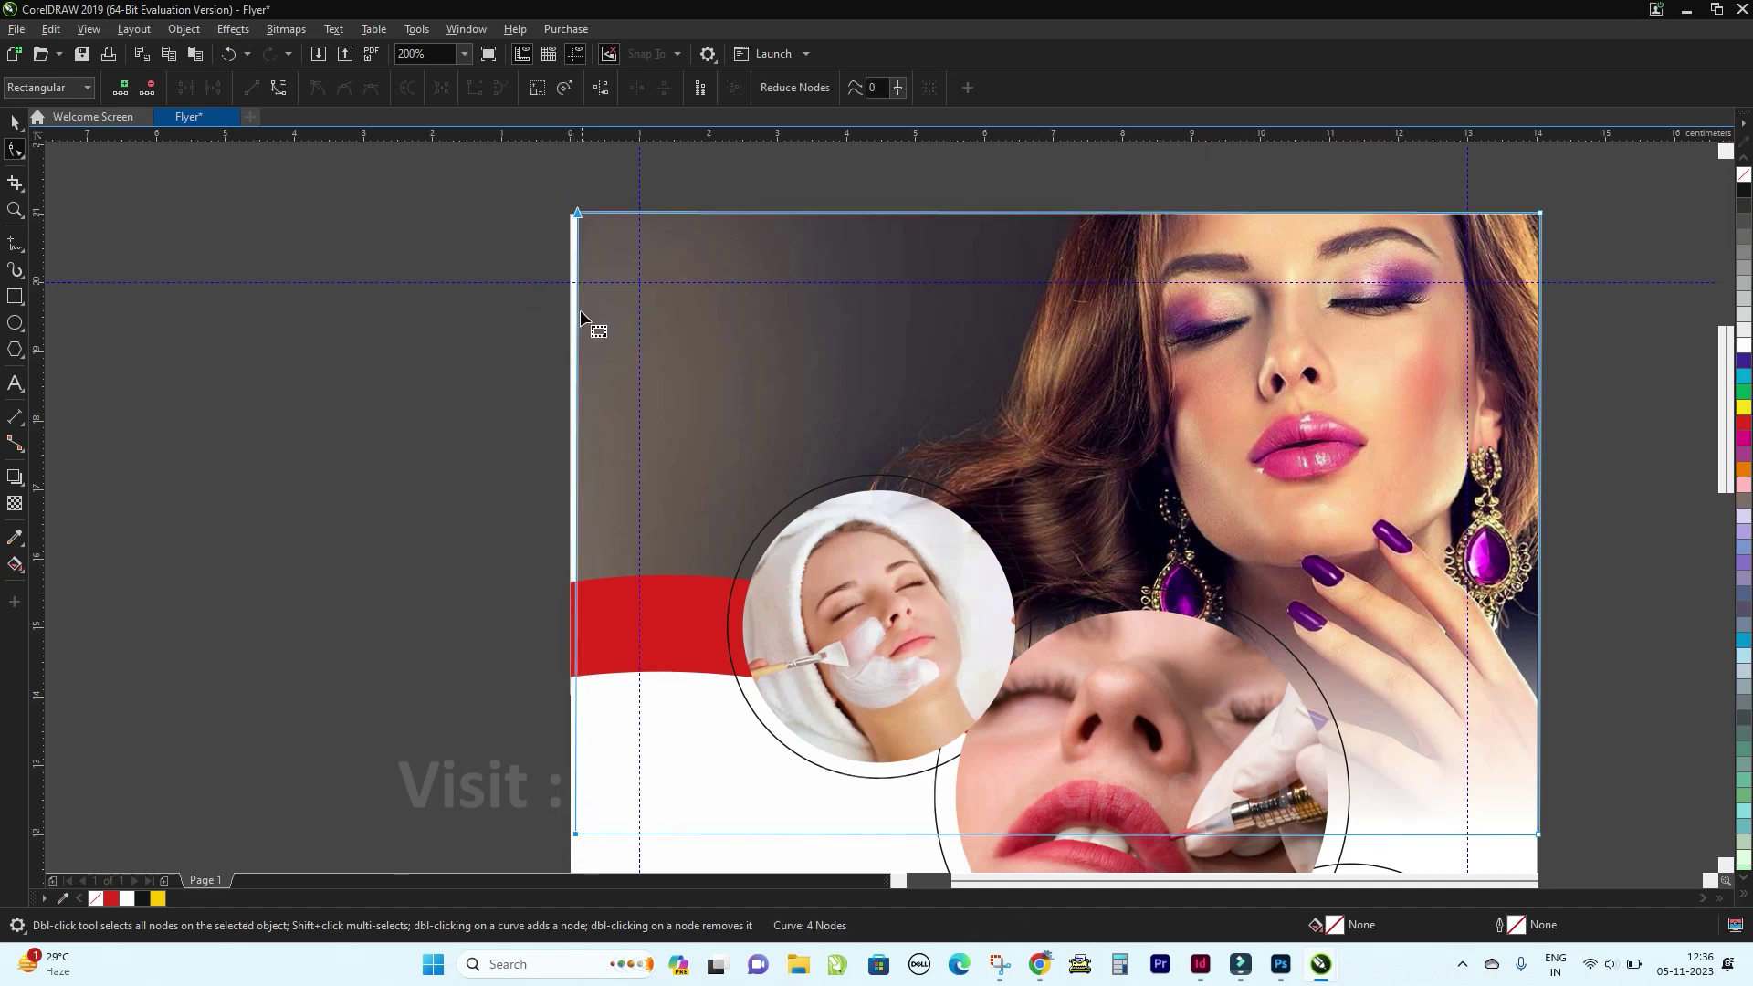
left_click_drag(579, 217, 571, 218)
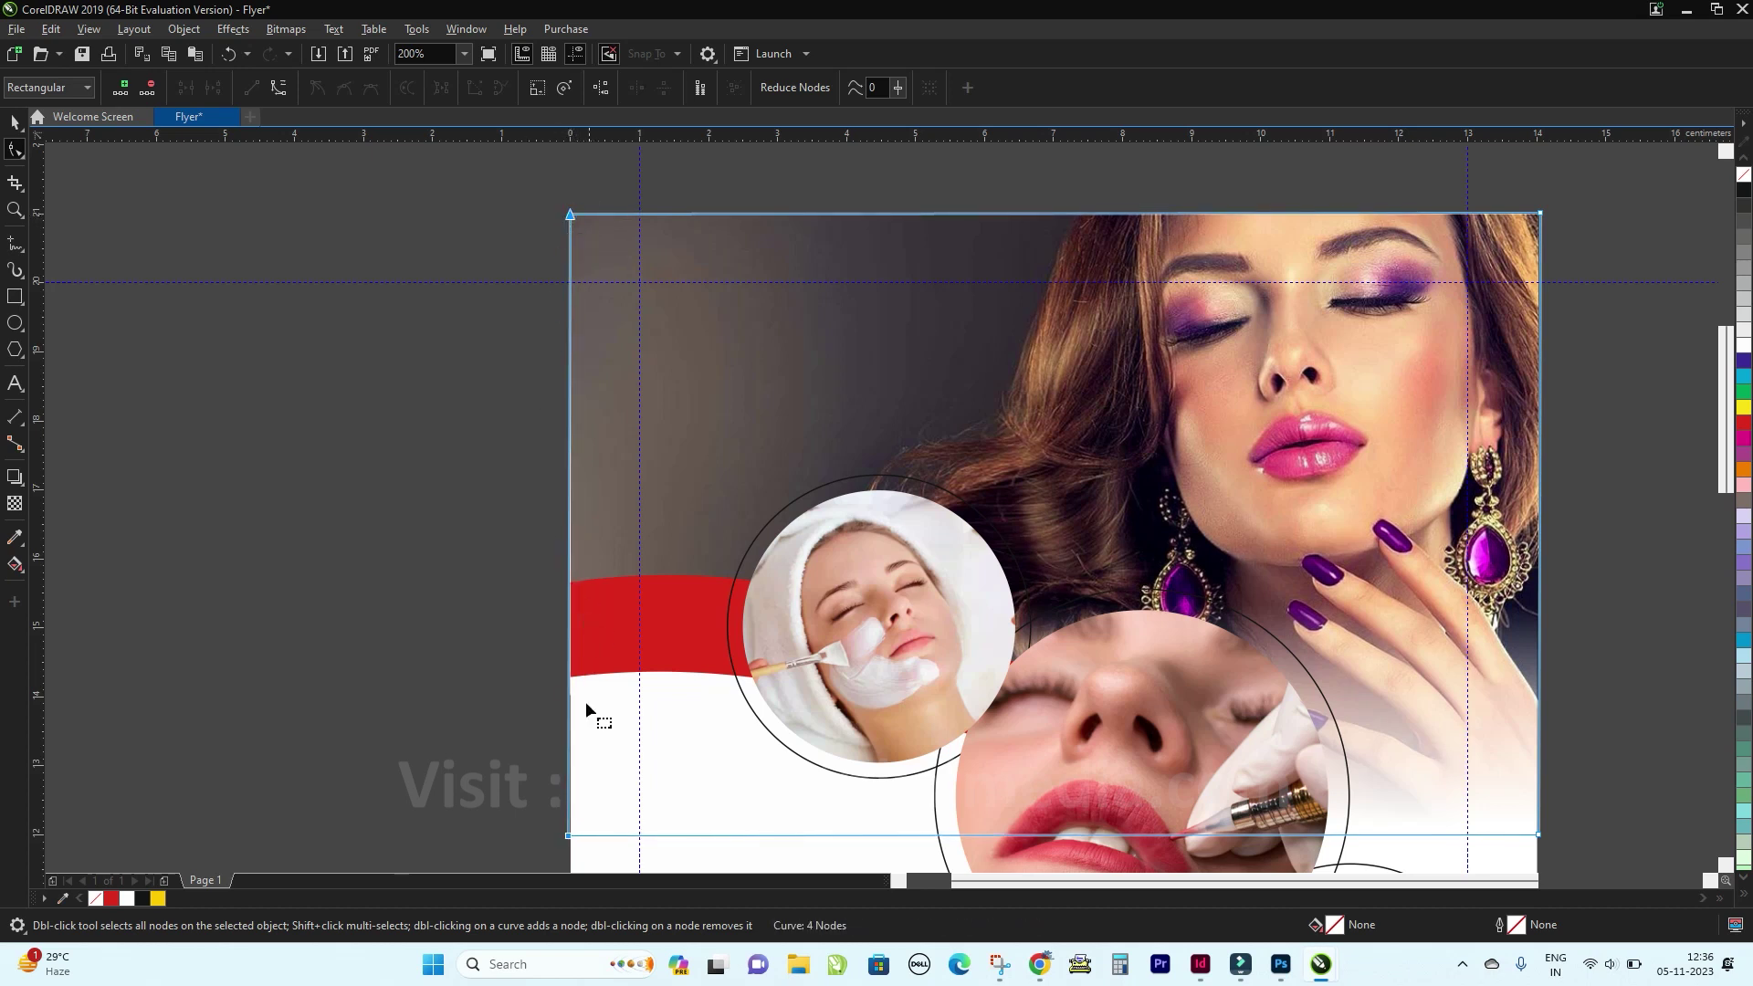
left_click_drag(565, 835, 560, 837)
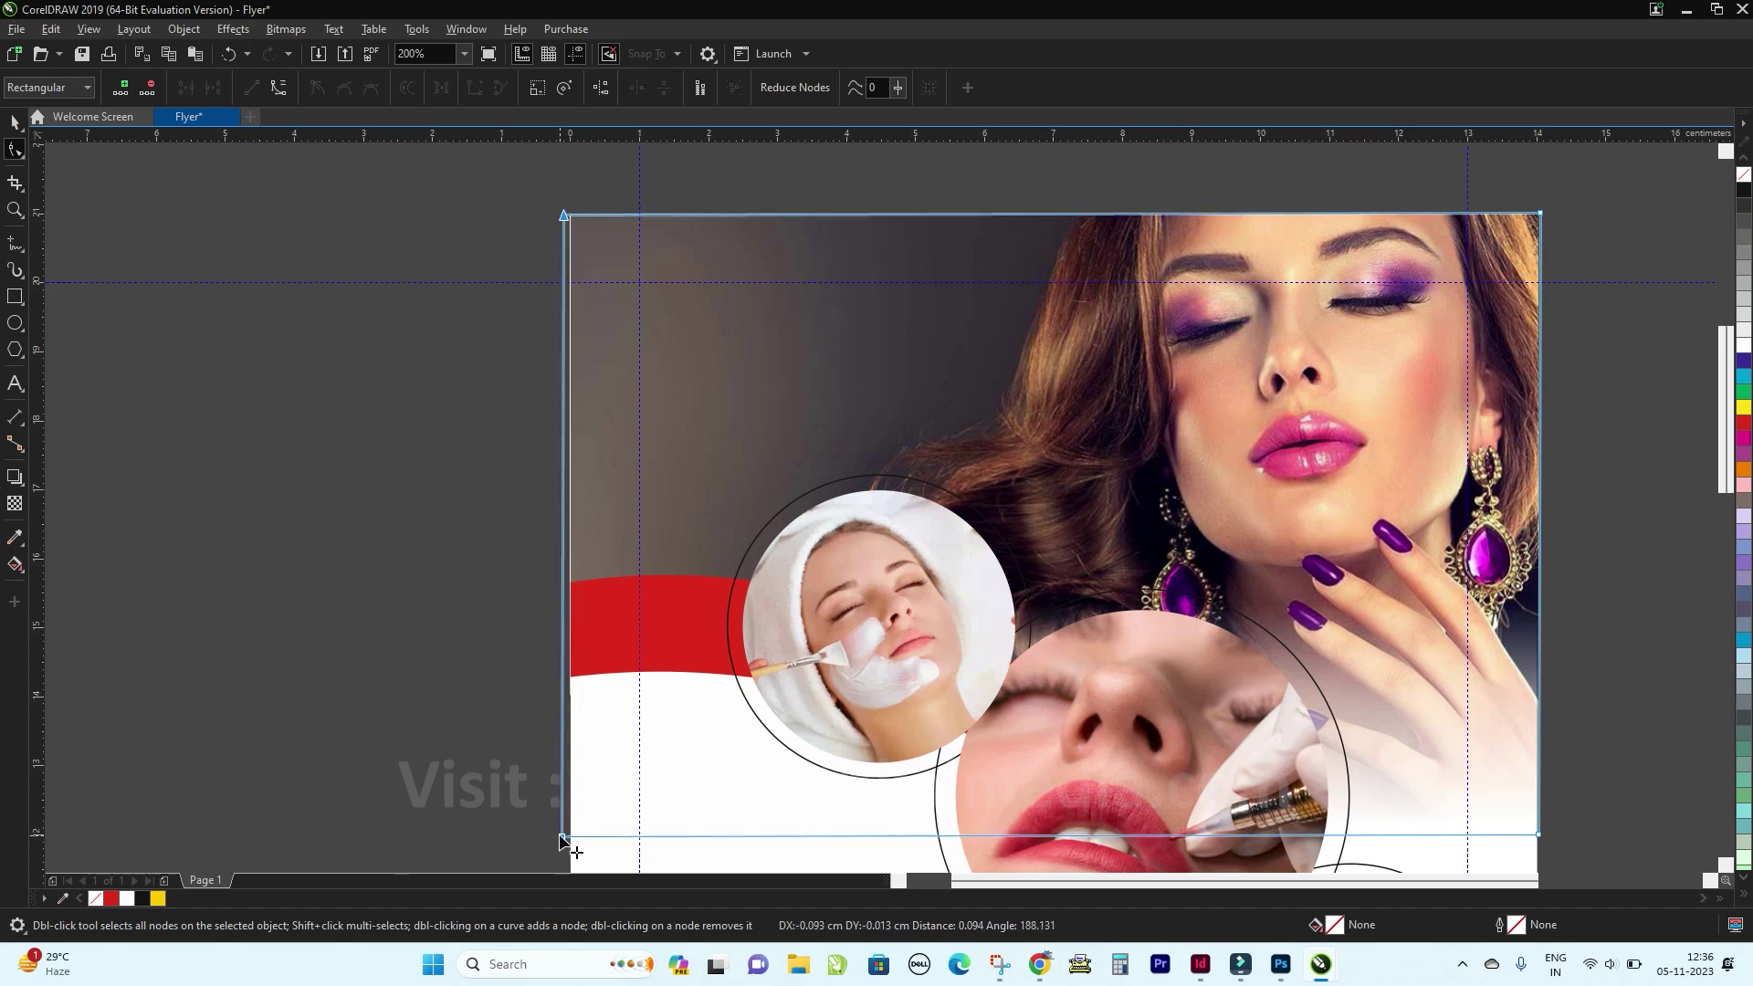
left_click(442, 545)
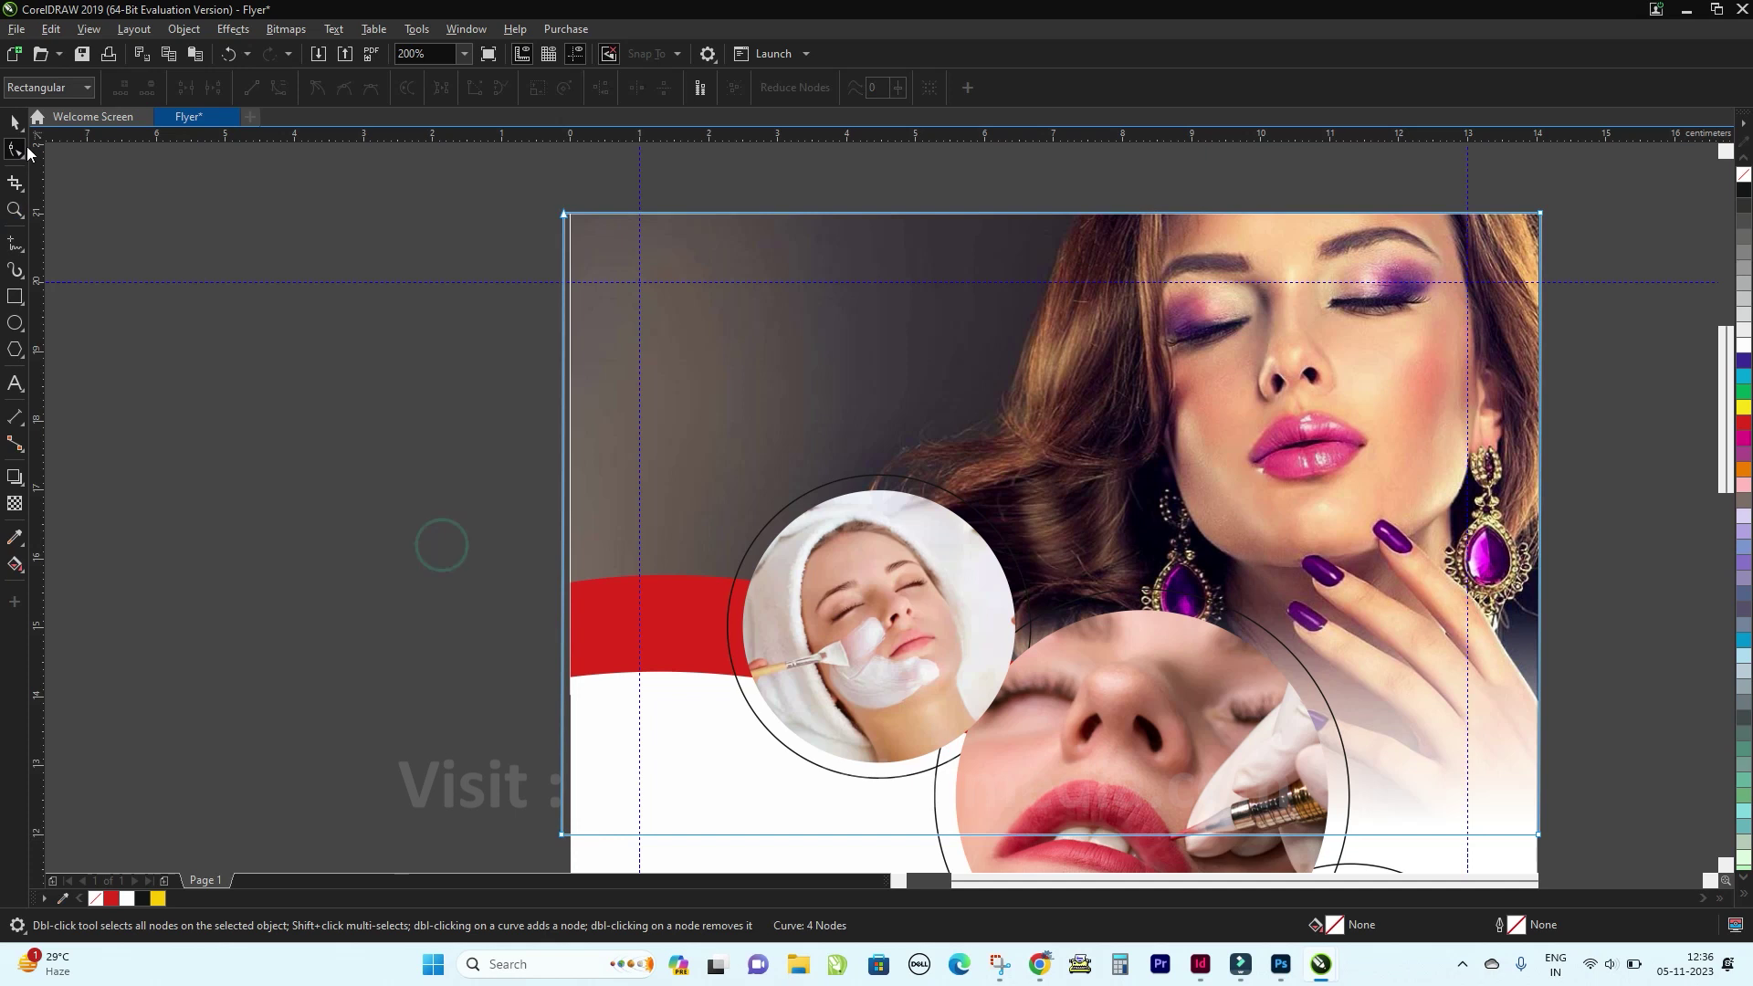
left_click_drag(563, 215, 571, 215)
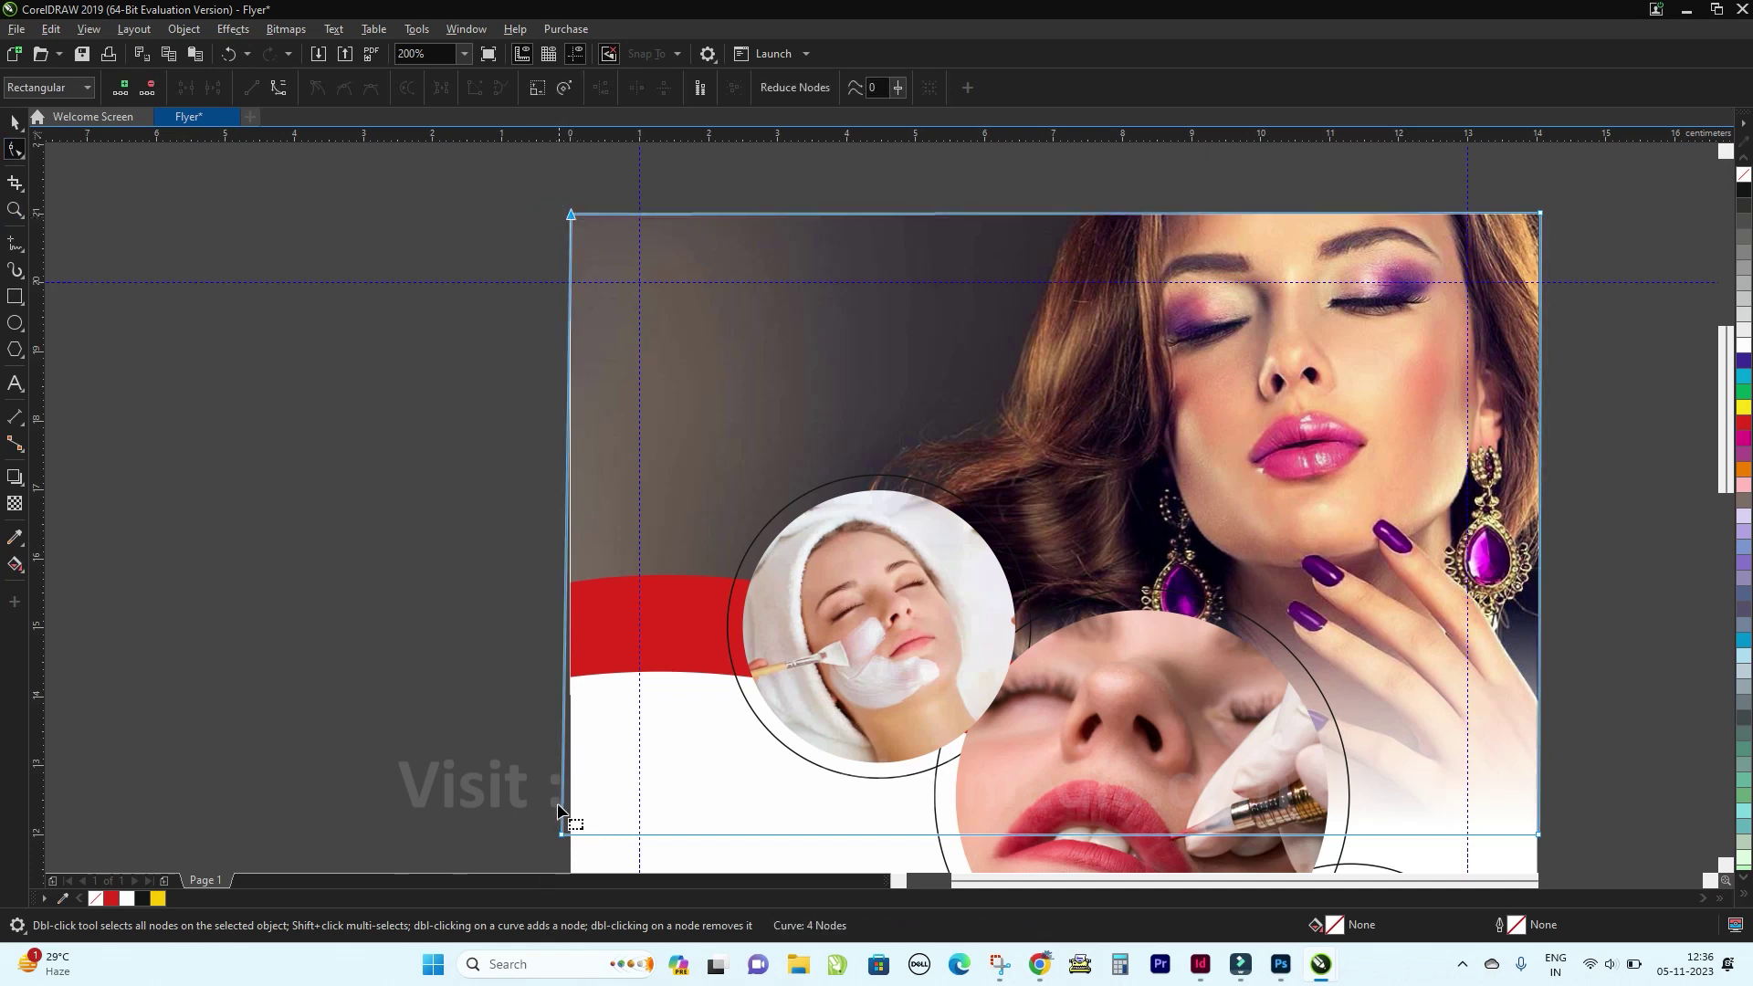
left_click_drag(561, 833, 569, 833)
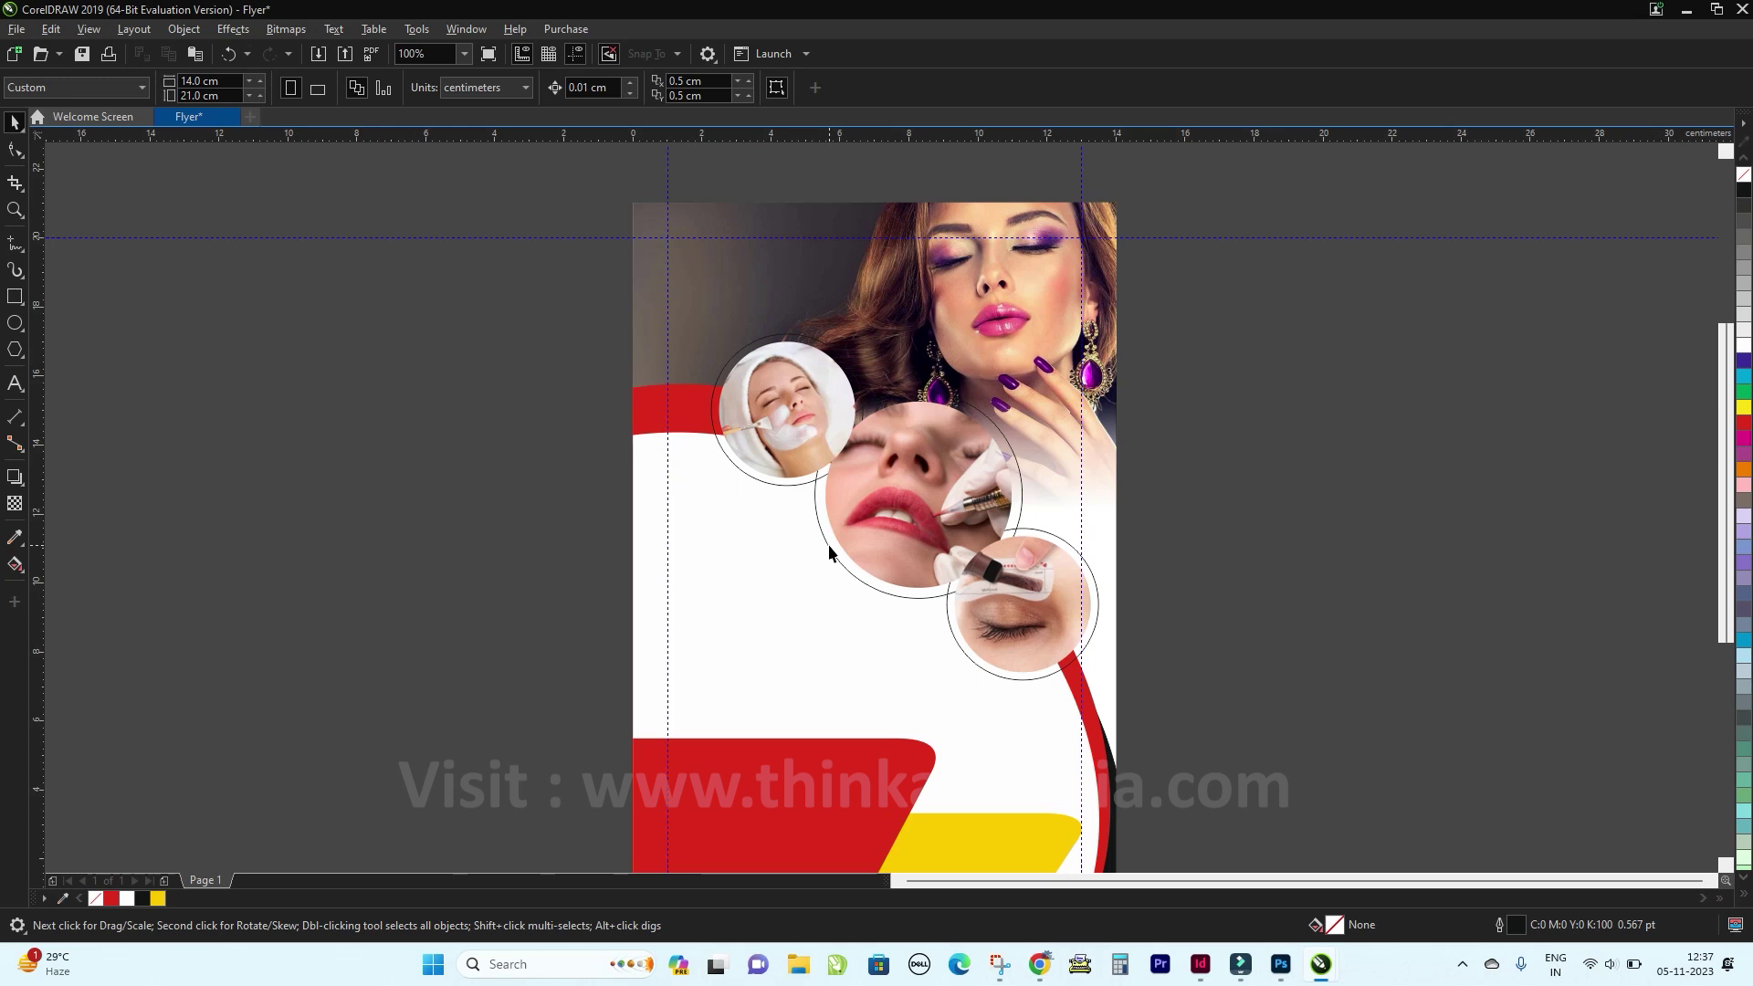
- Give the middle photo circle a red 1.0 pt outline
left_click(826, 550)
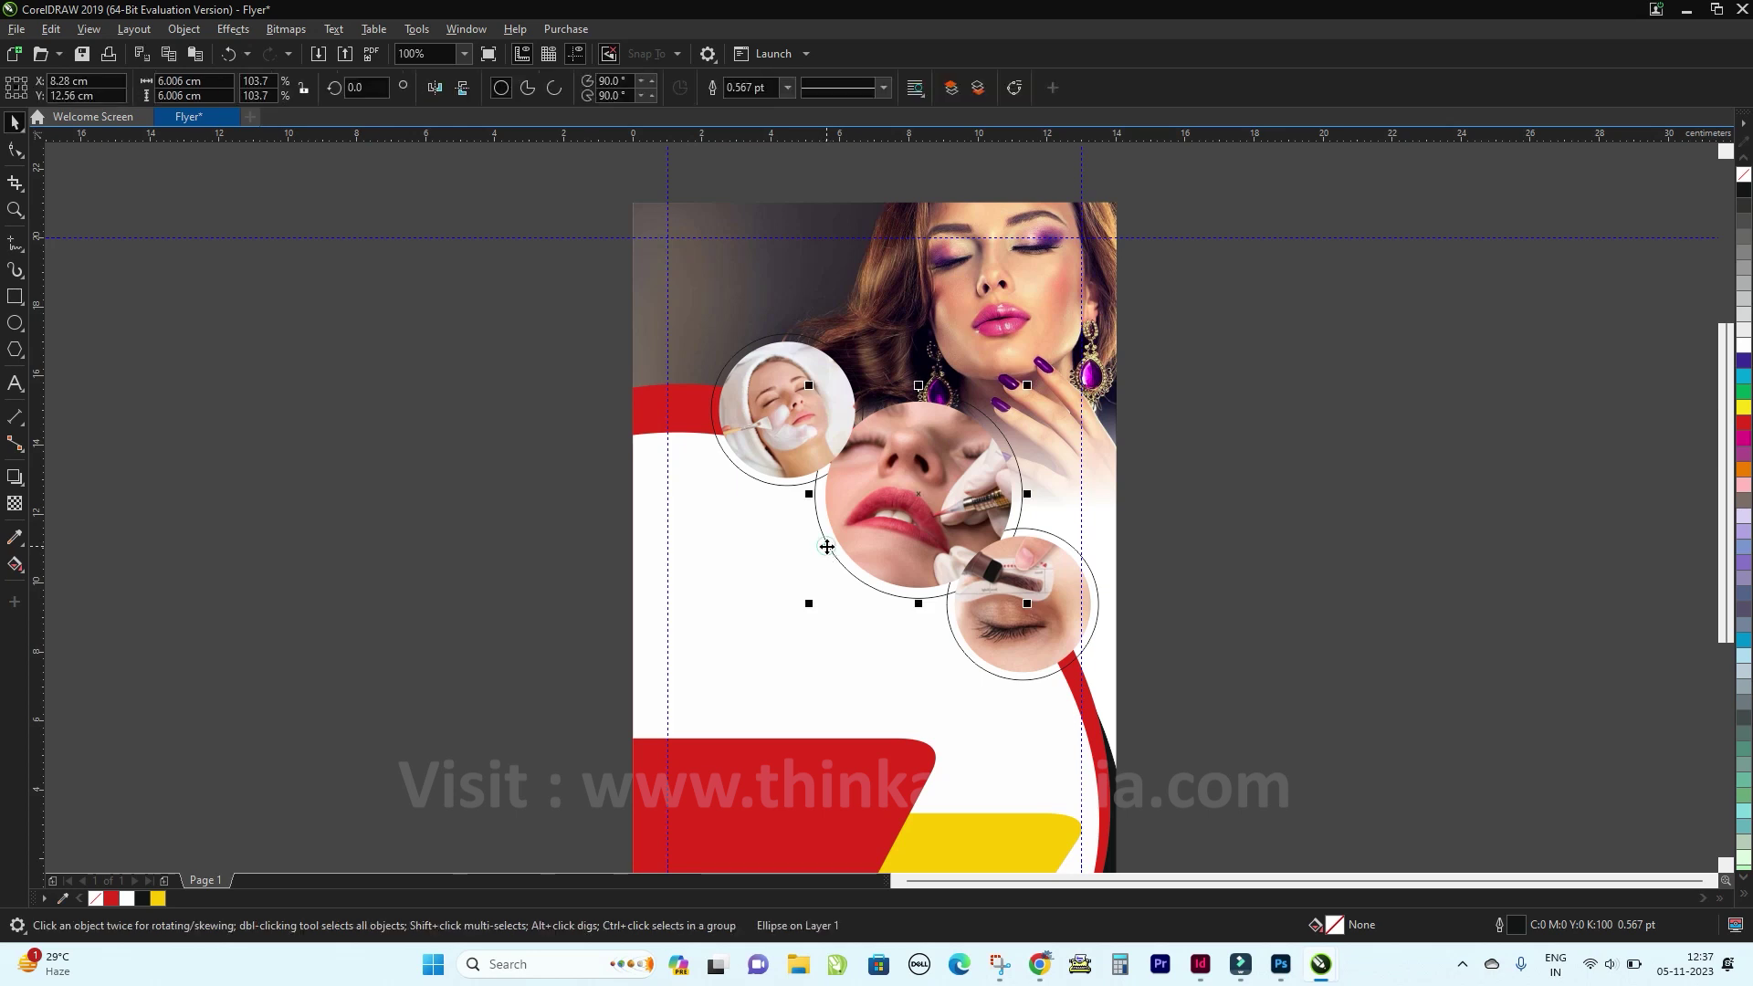
left_click(1421, 587)
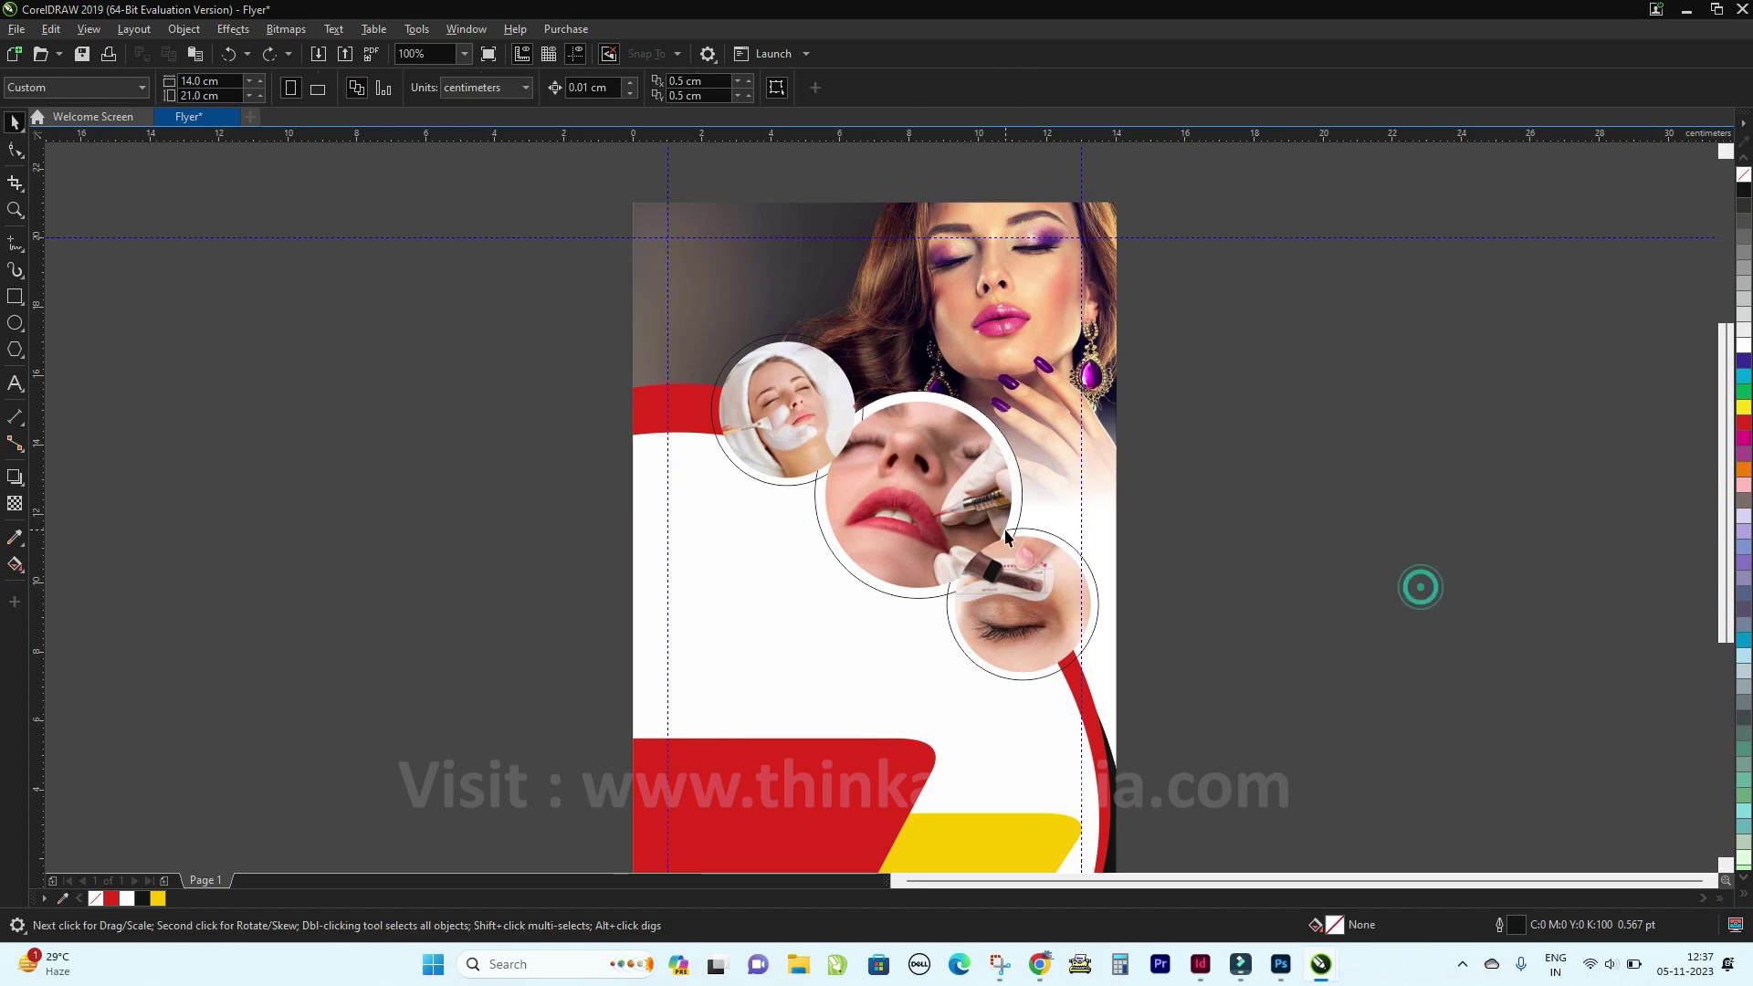
left_click(1022, 510)
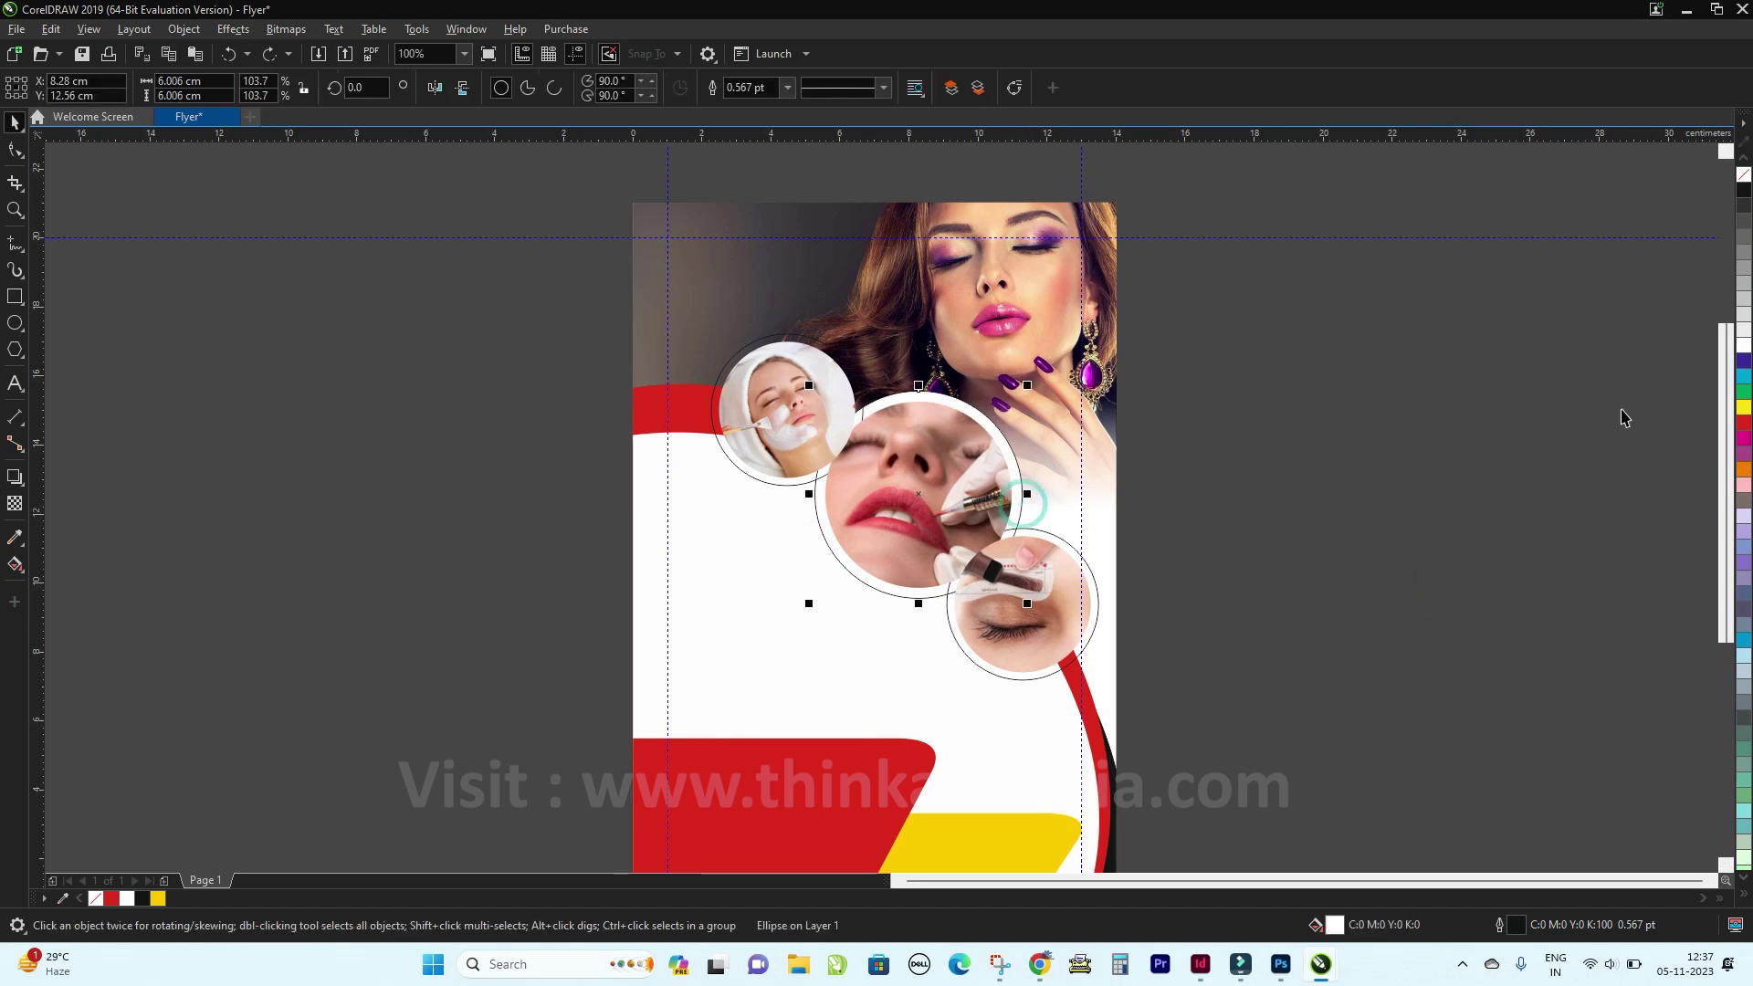
right_click(1743, 424)
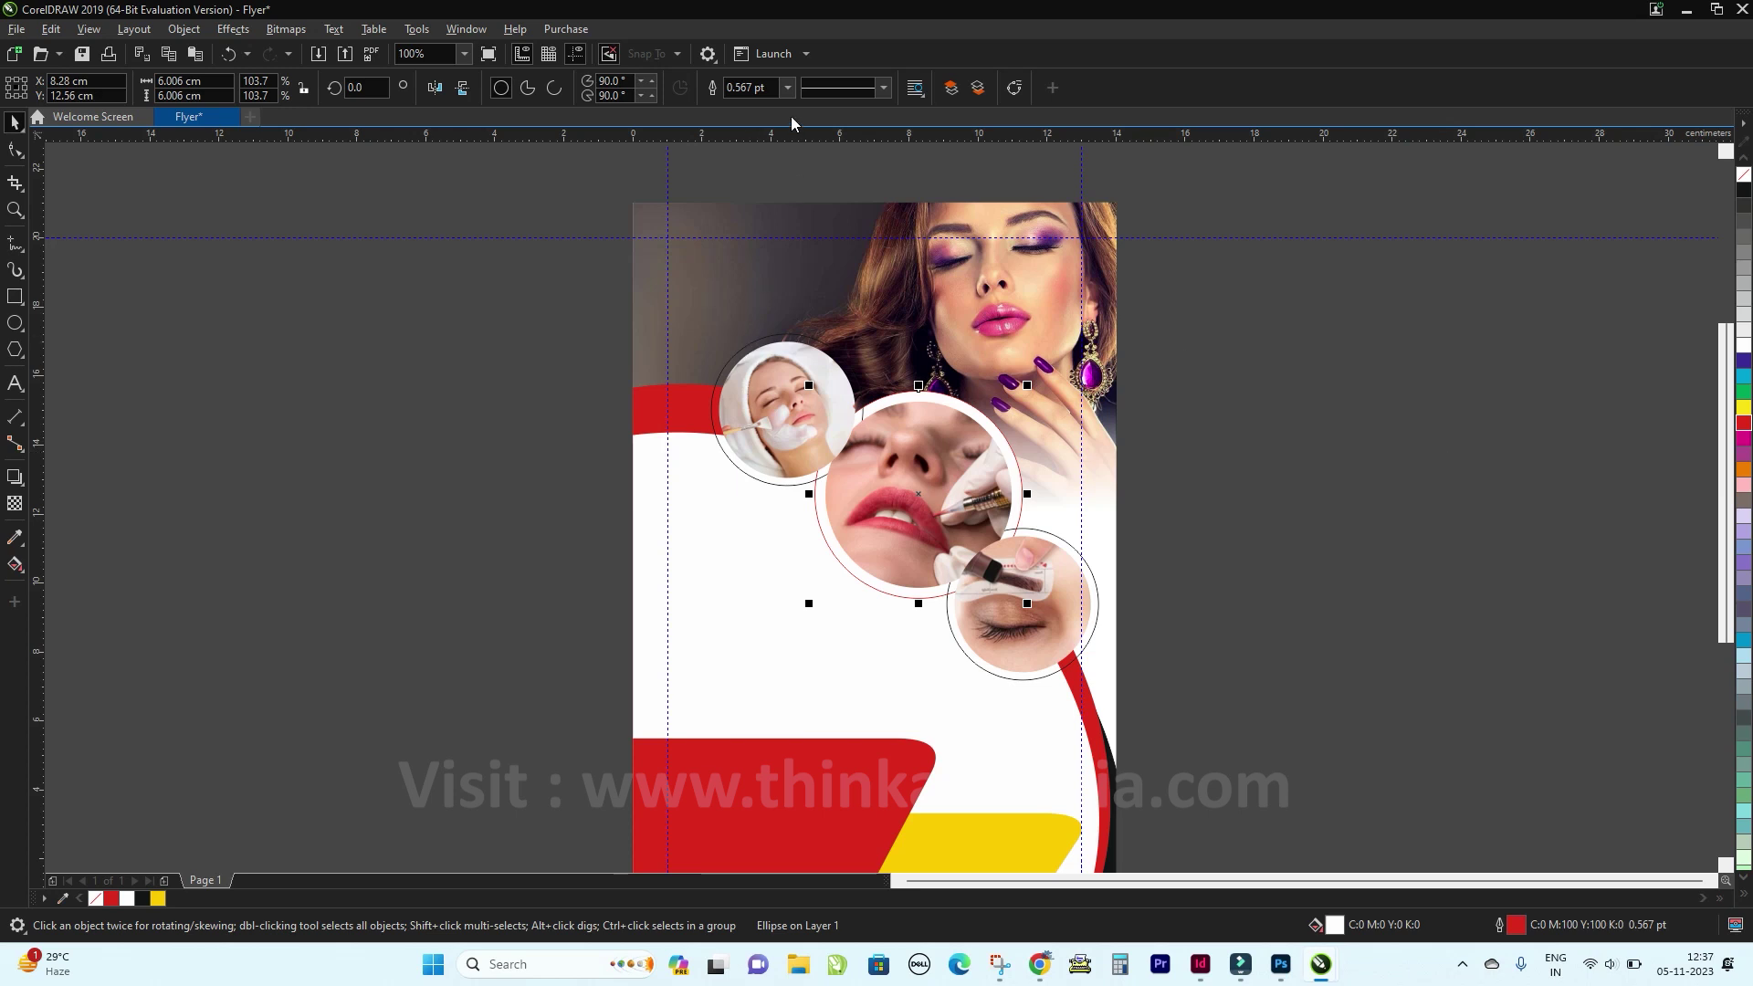
left_click(787, 88)
left_click(753, 160)
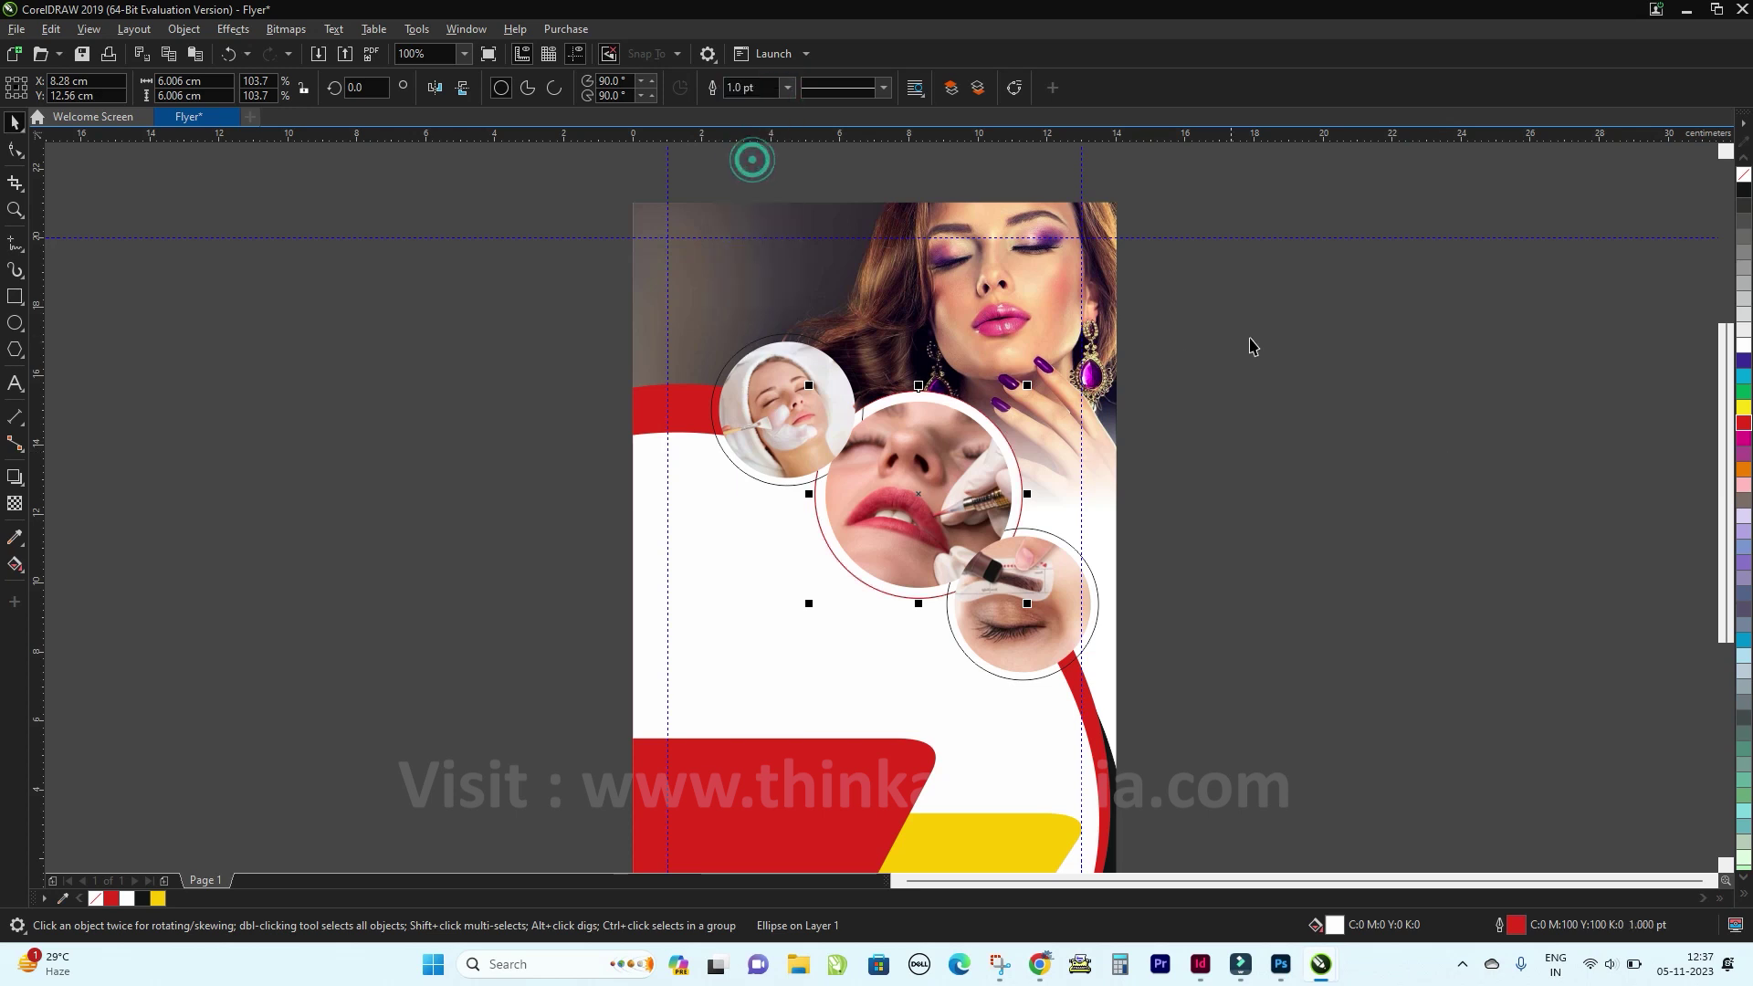
left_click(1312, 347)
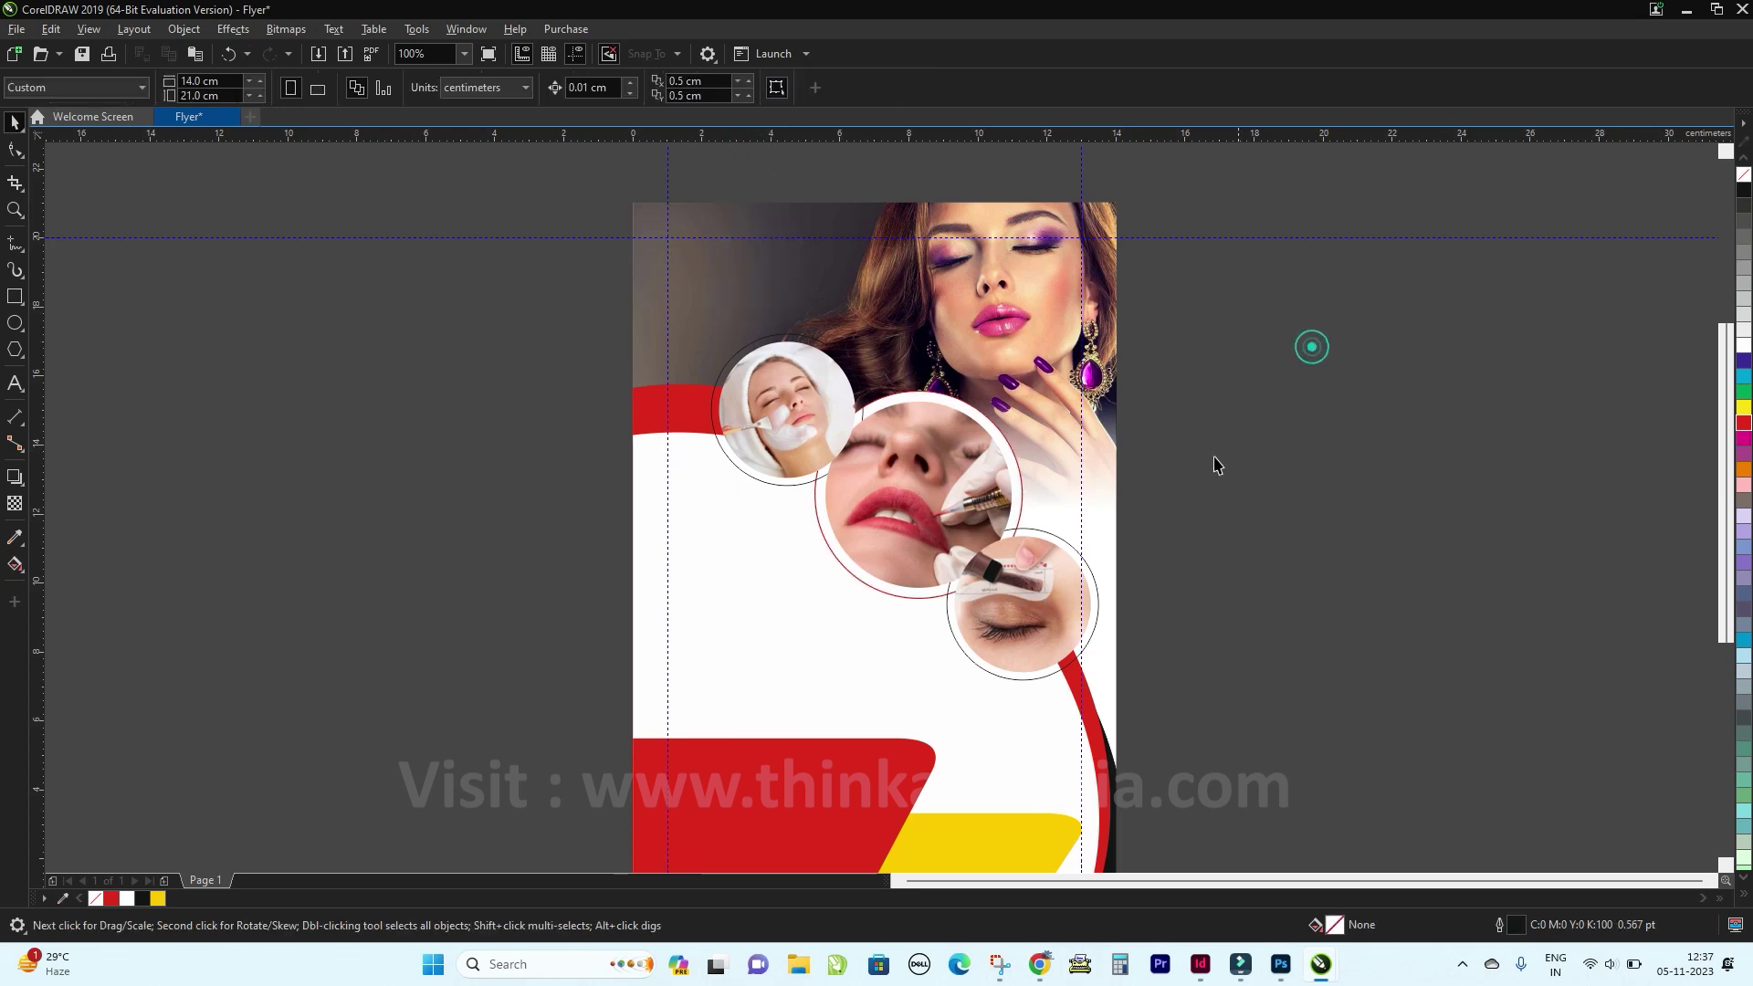
- Give the lower-right photo circle a white fill and a red 1.0 pt outline
left_click(1036, 681)
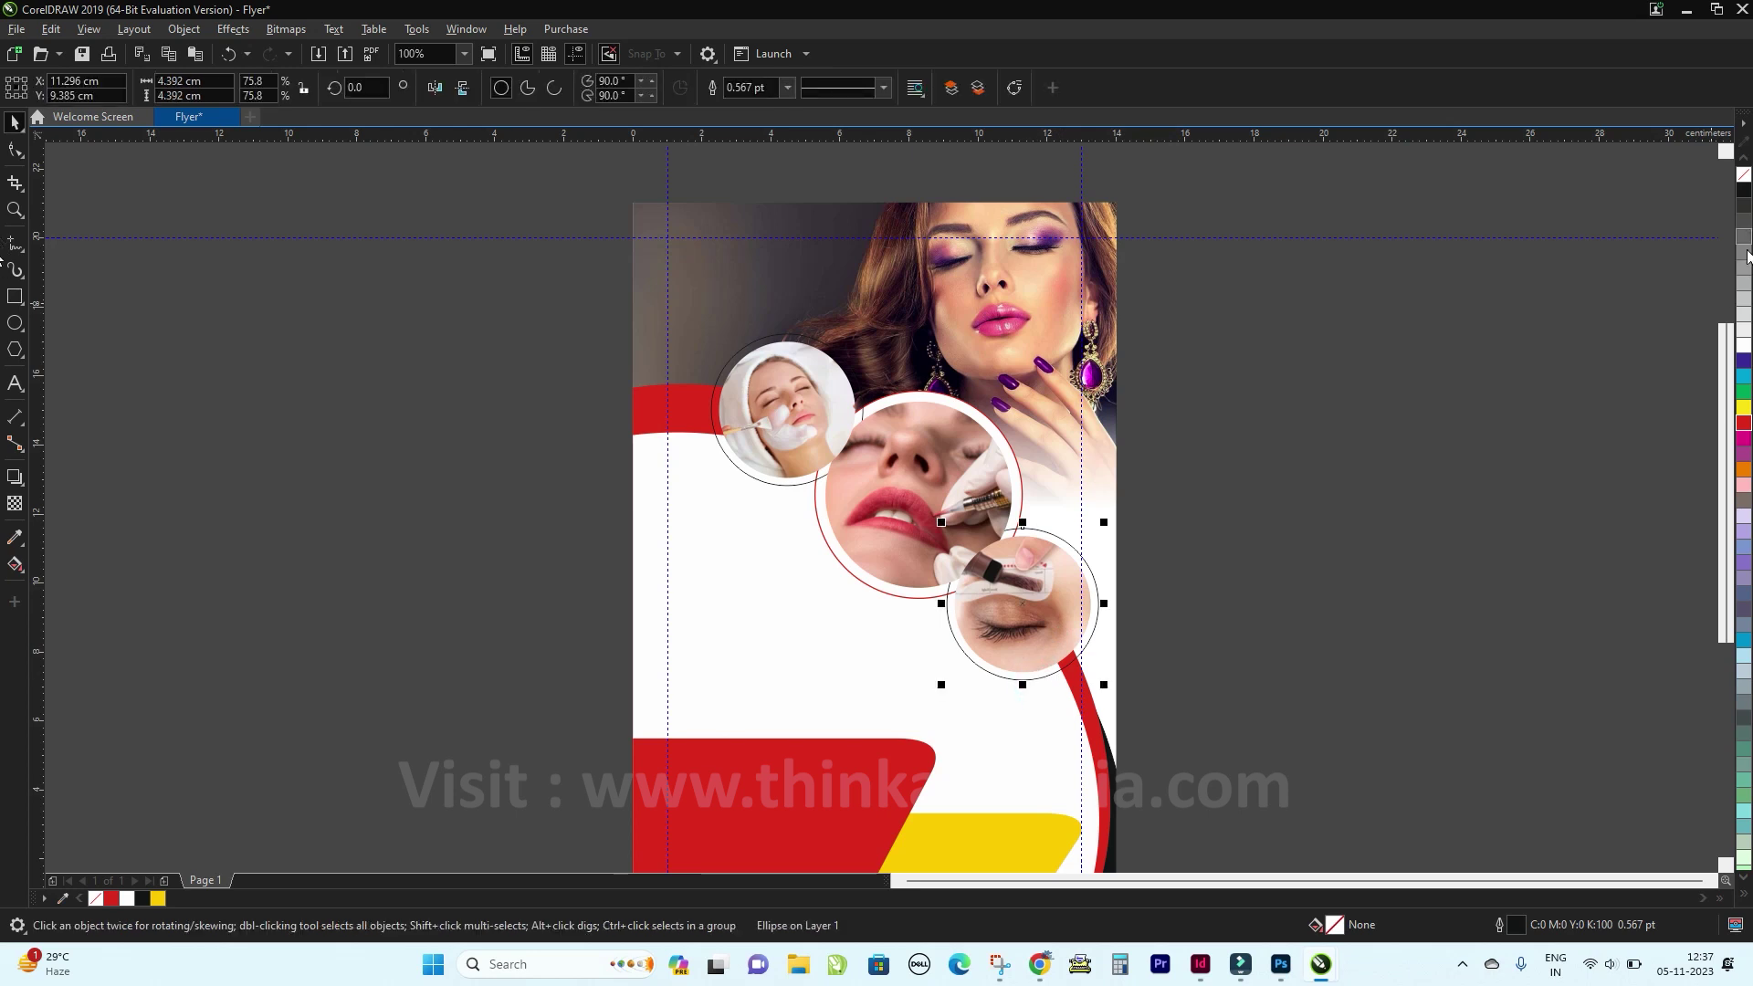
left_click(1743, 343)
right_click(1745, 426)
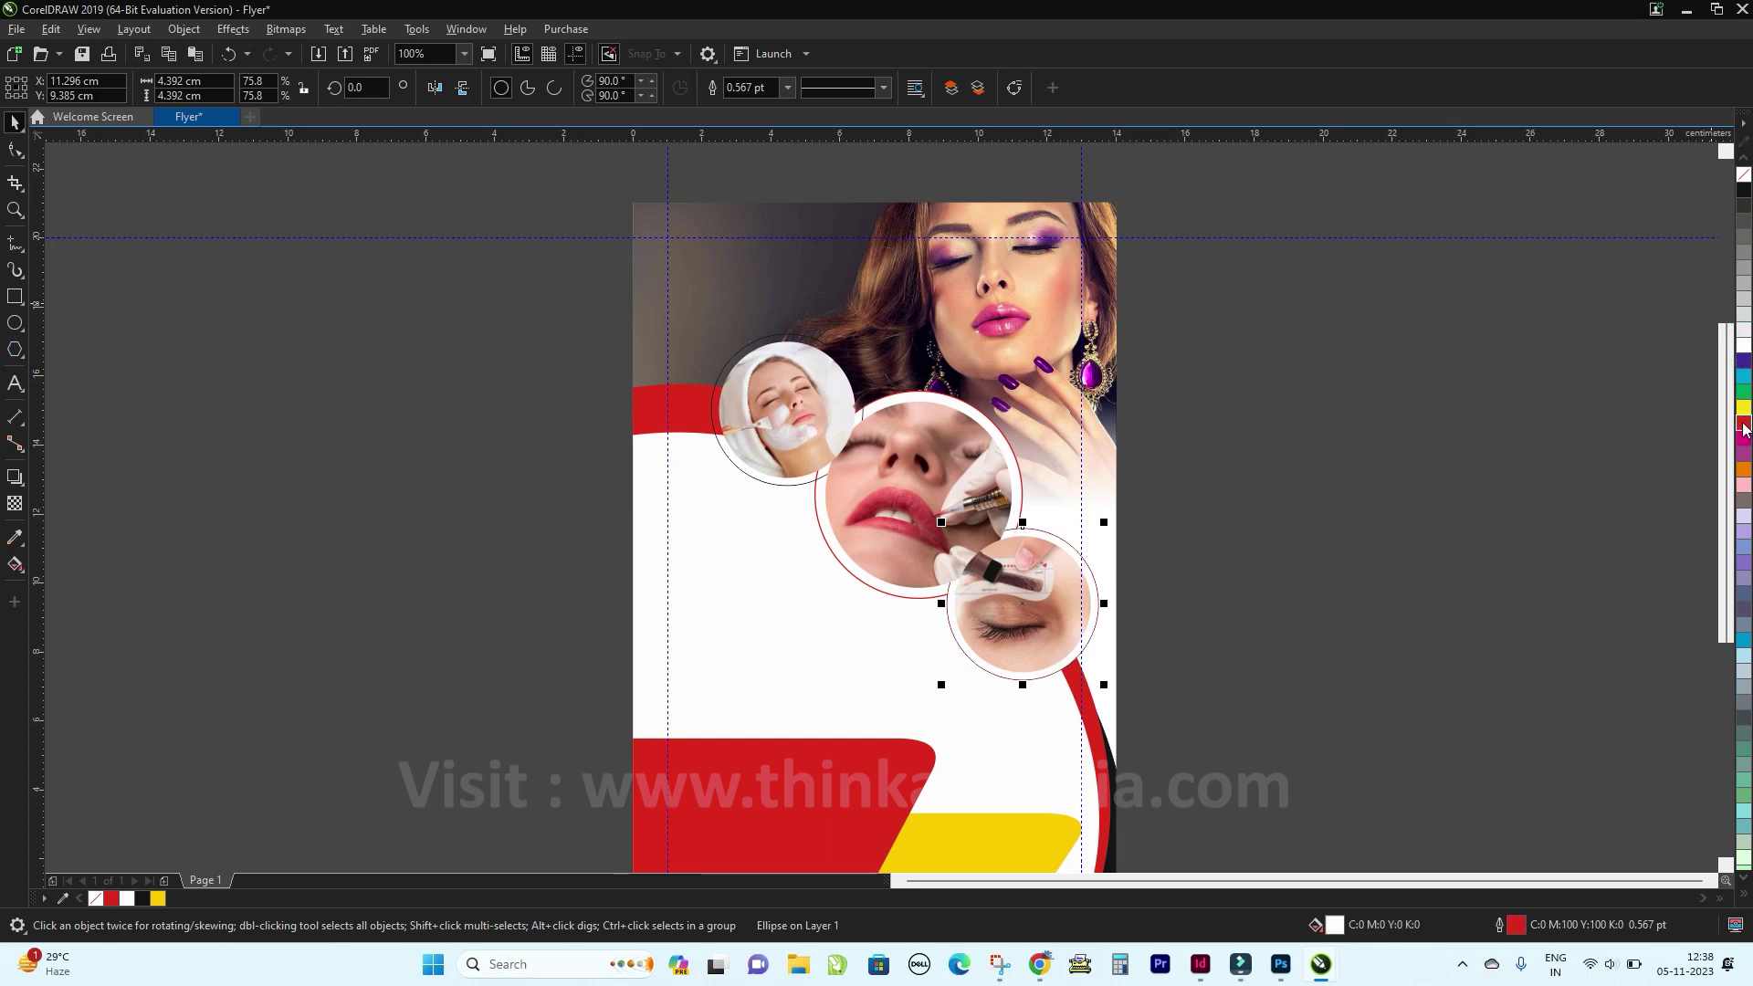
left_click(753, 88)
left_click(785, 87)
left_click(755, 160)
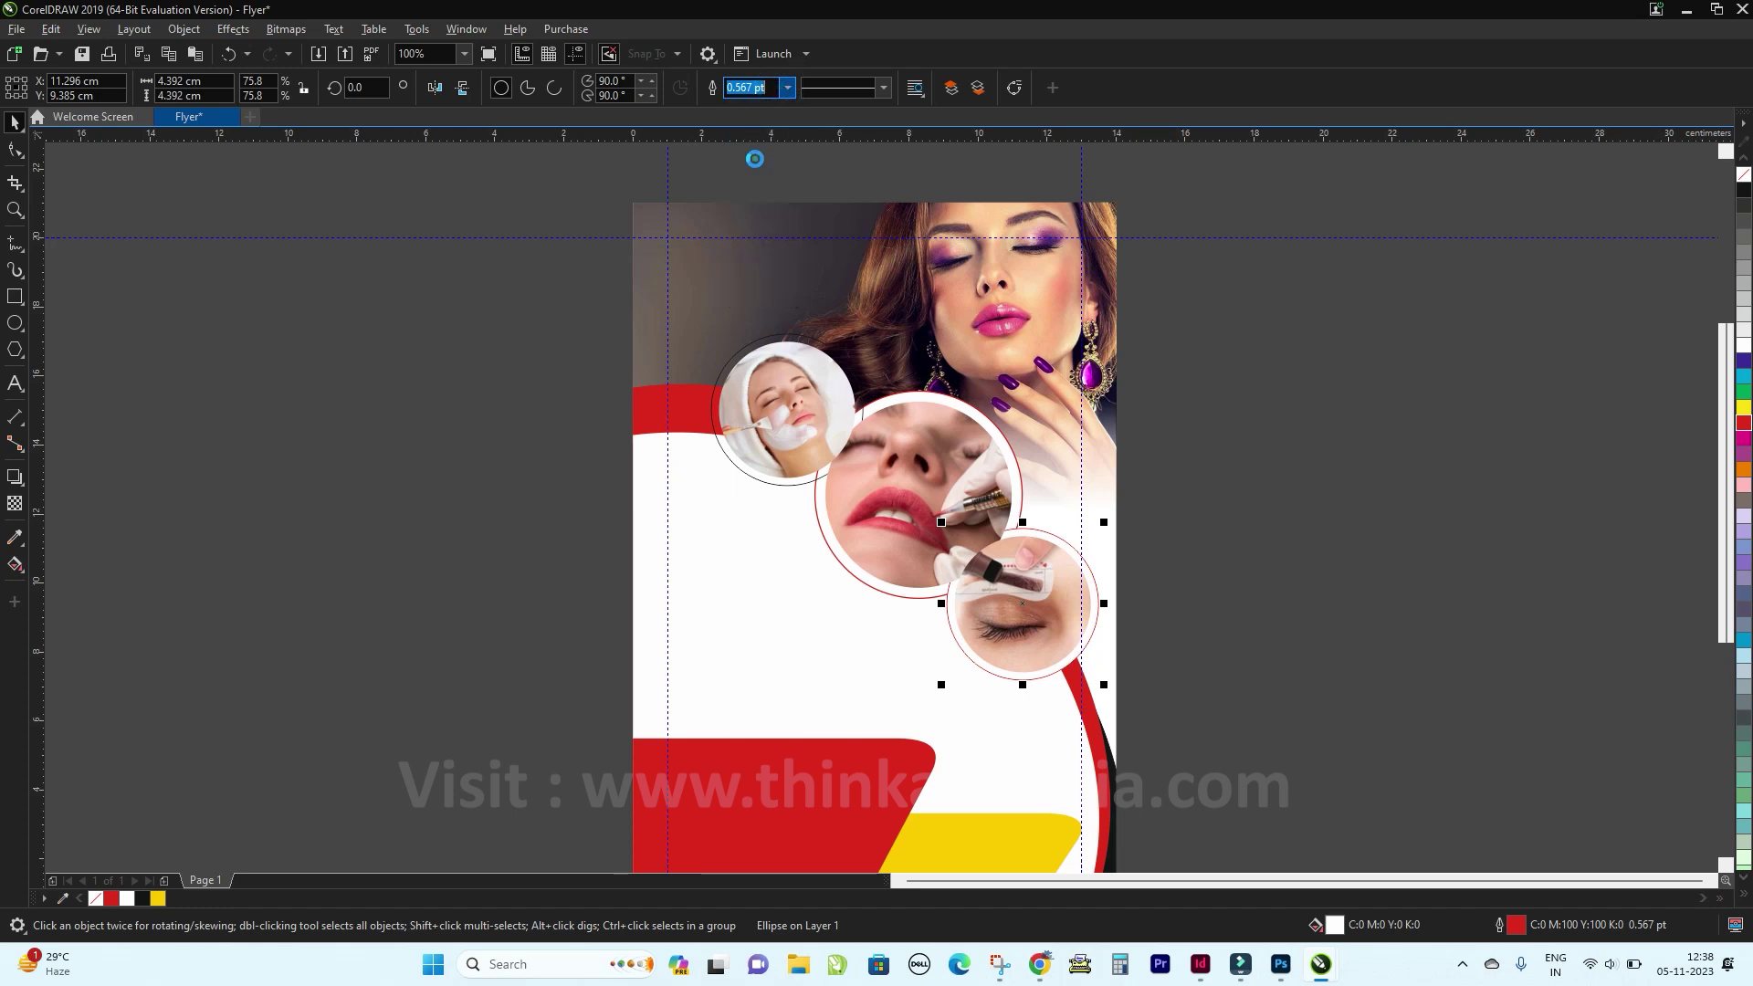
- Give the small top-left photo circle a white fill and a red 1.0 pt outline
left_click(740, 473)
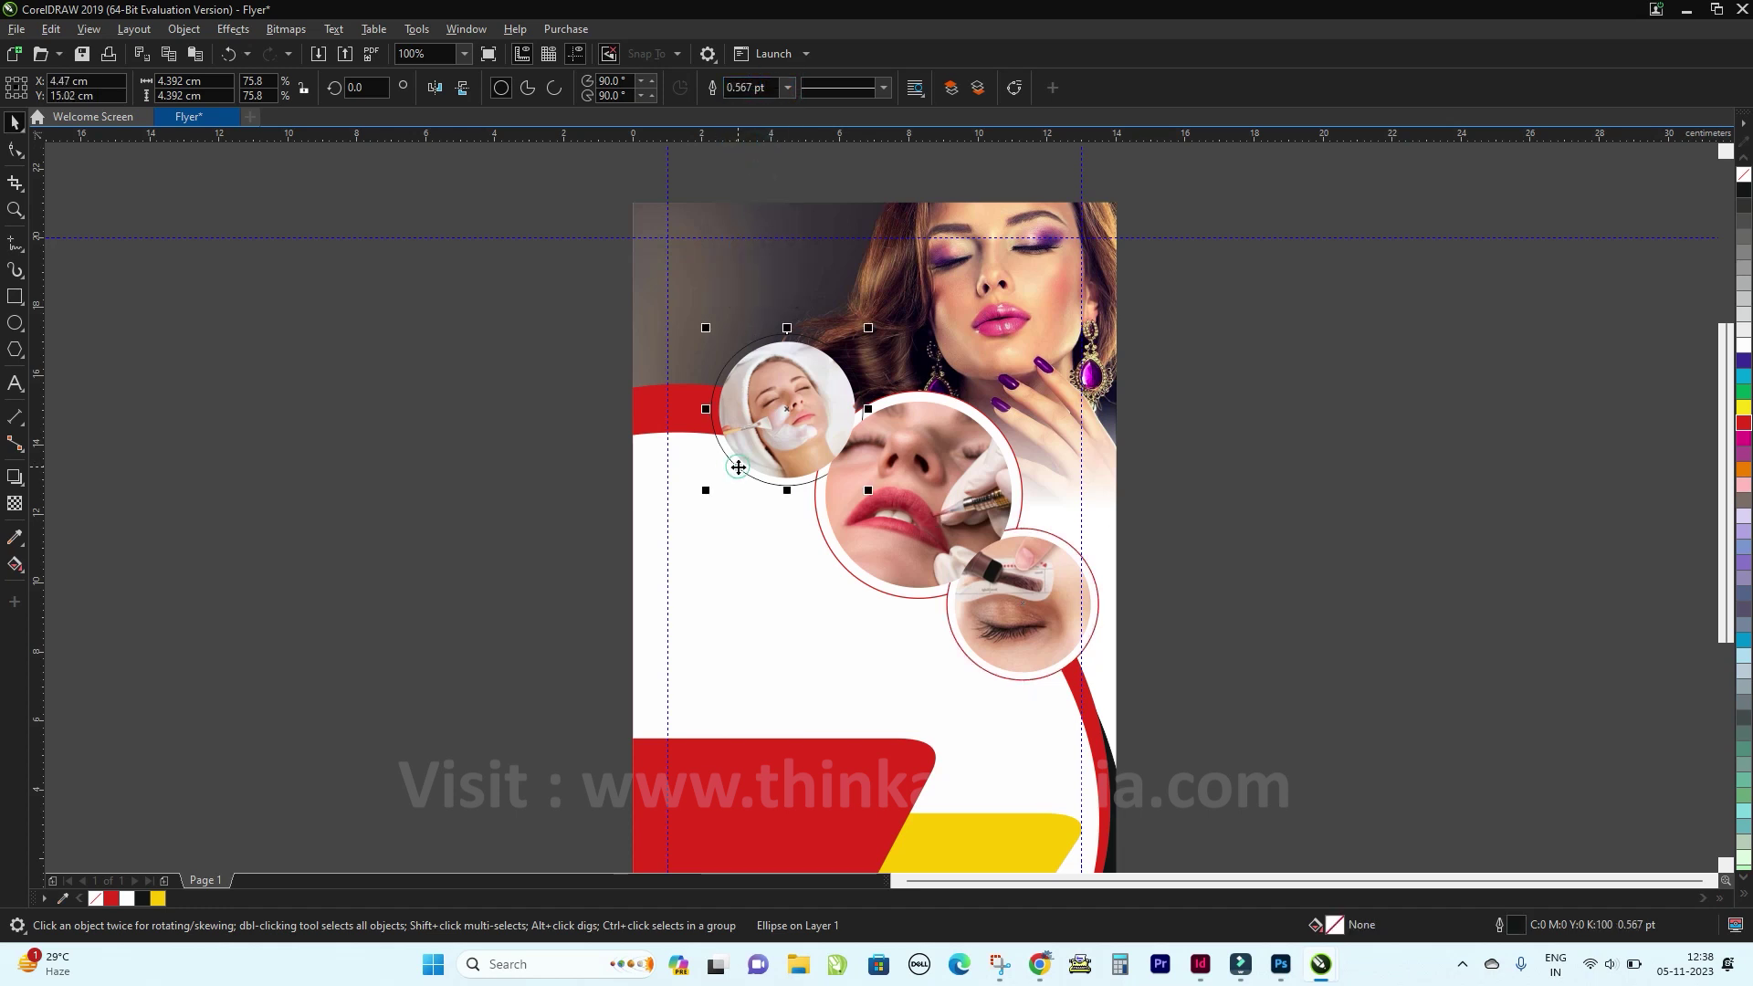
left_click(1744, 346)
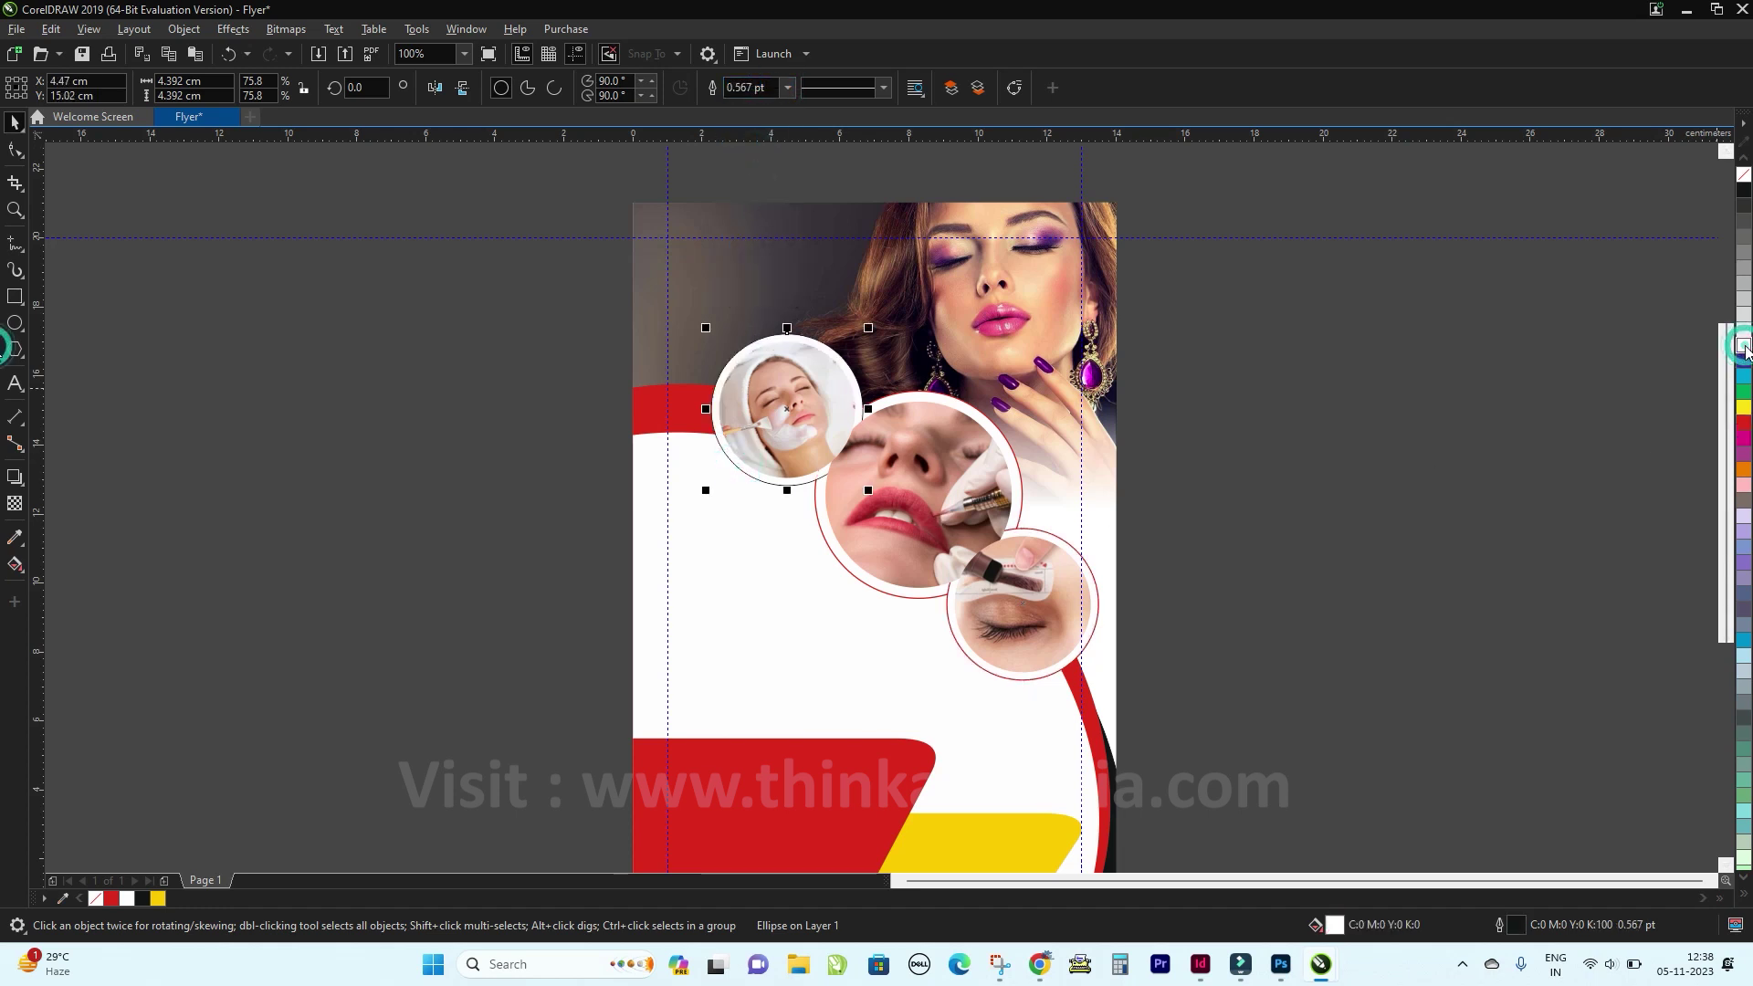
right_click(1744, 421)
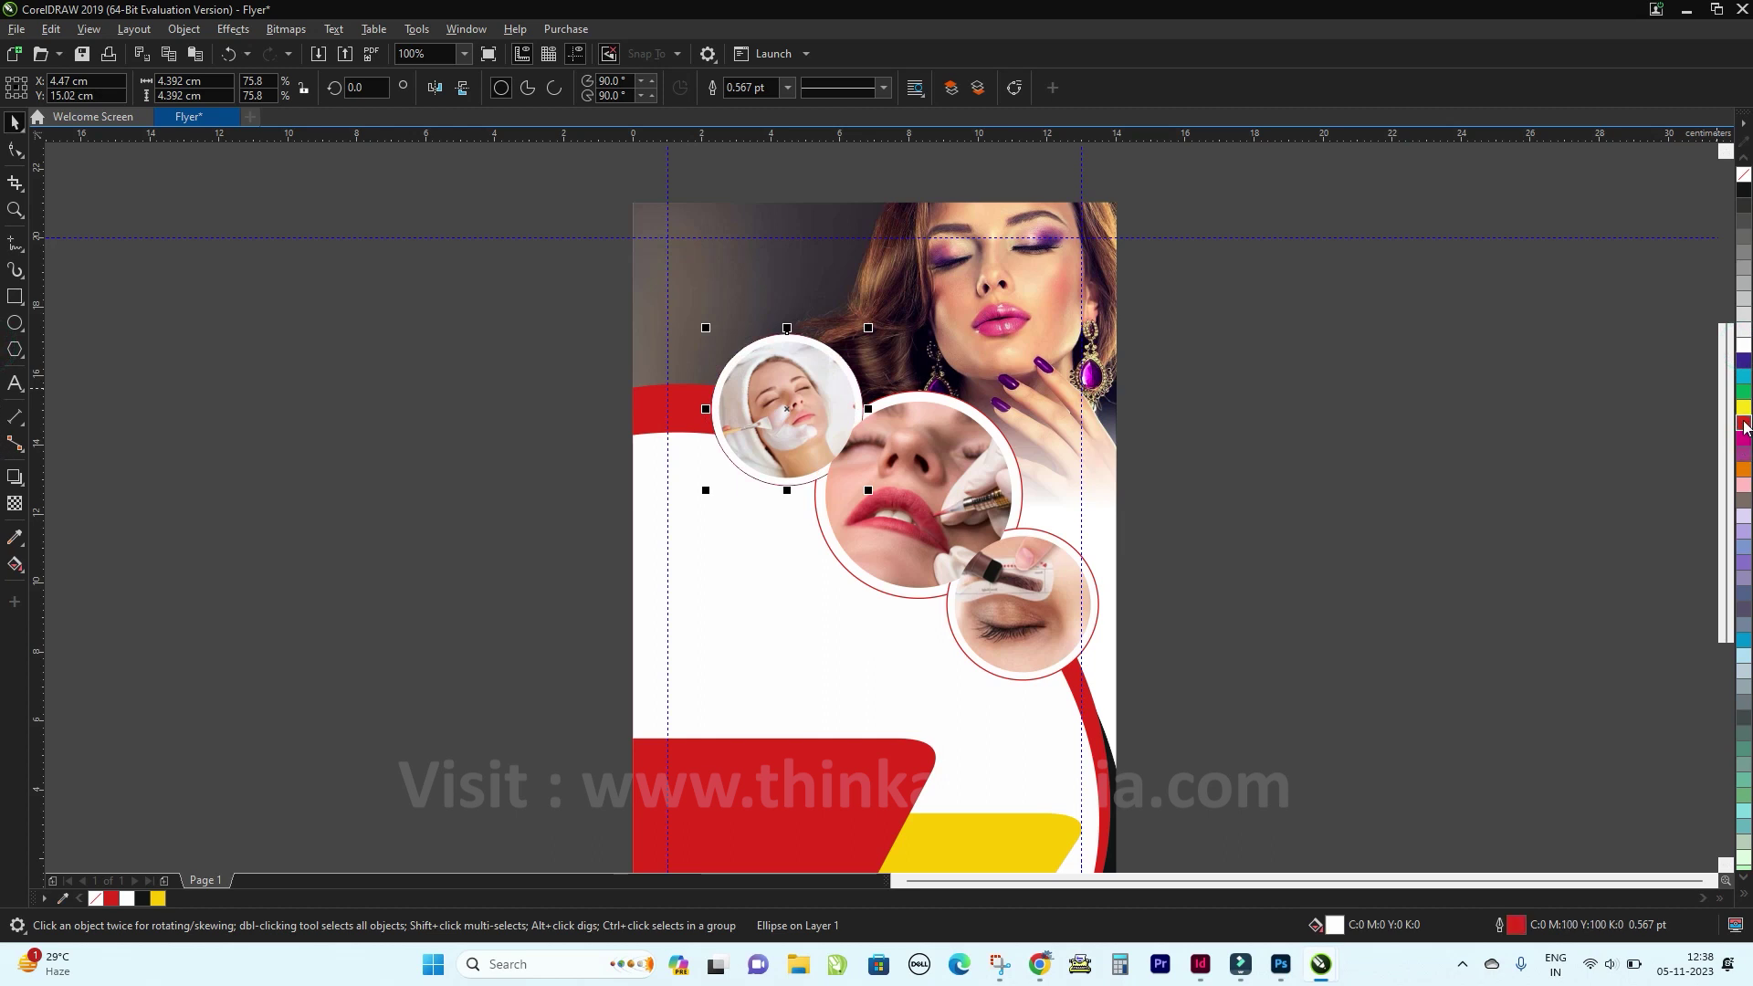
left_click(786, 89)
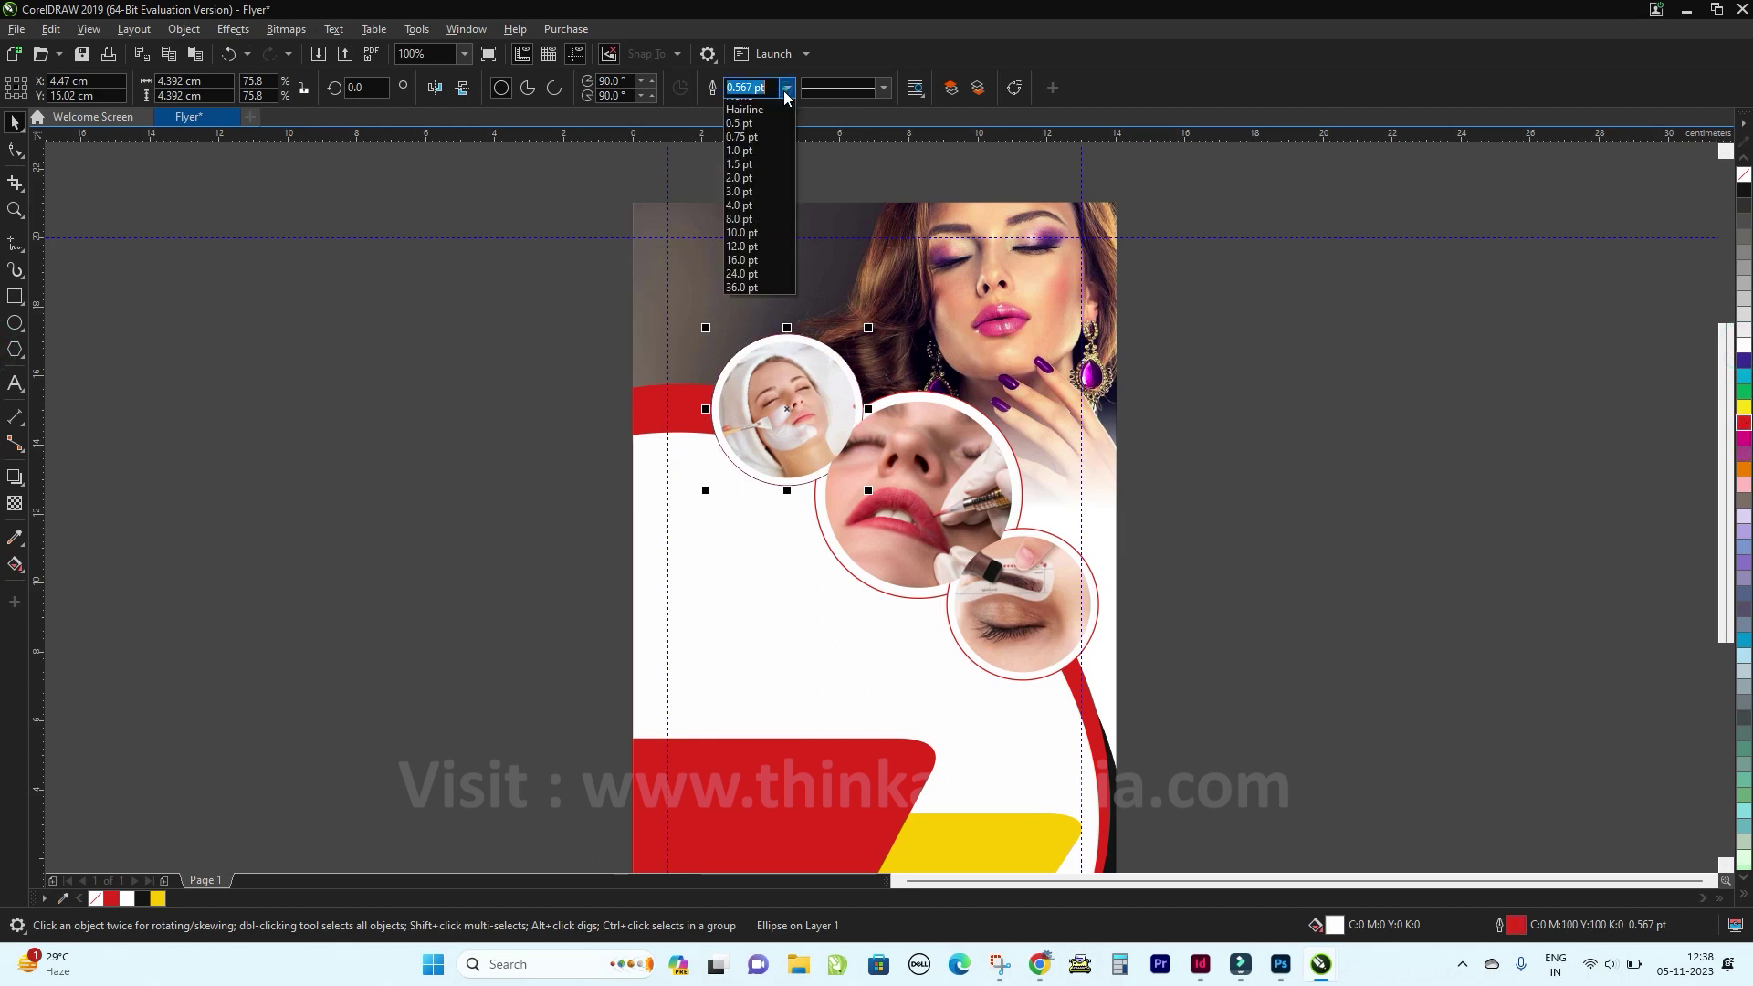
left_click(747, 164)
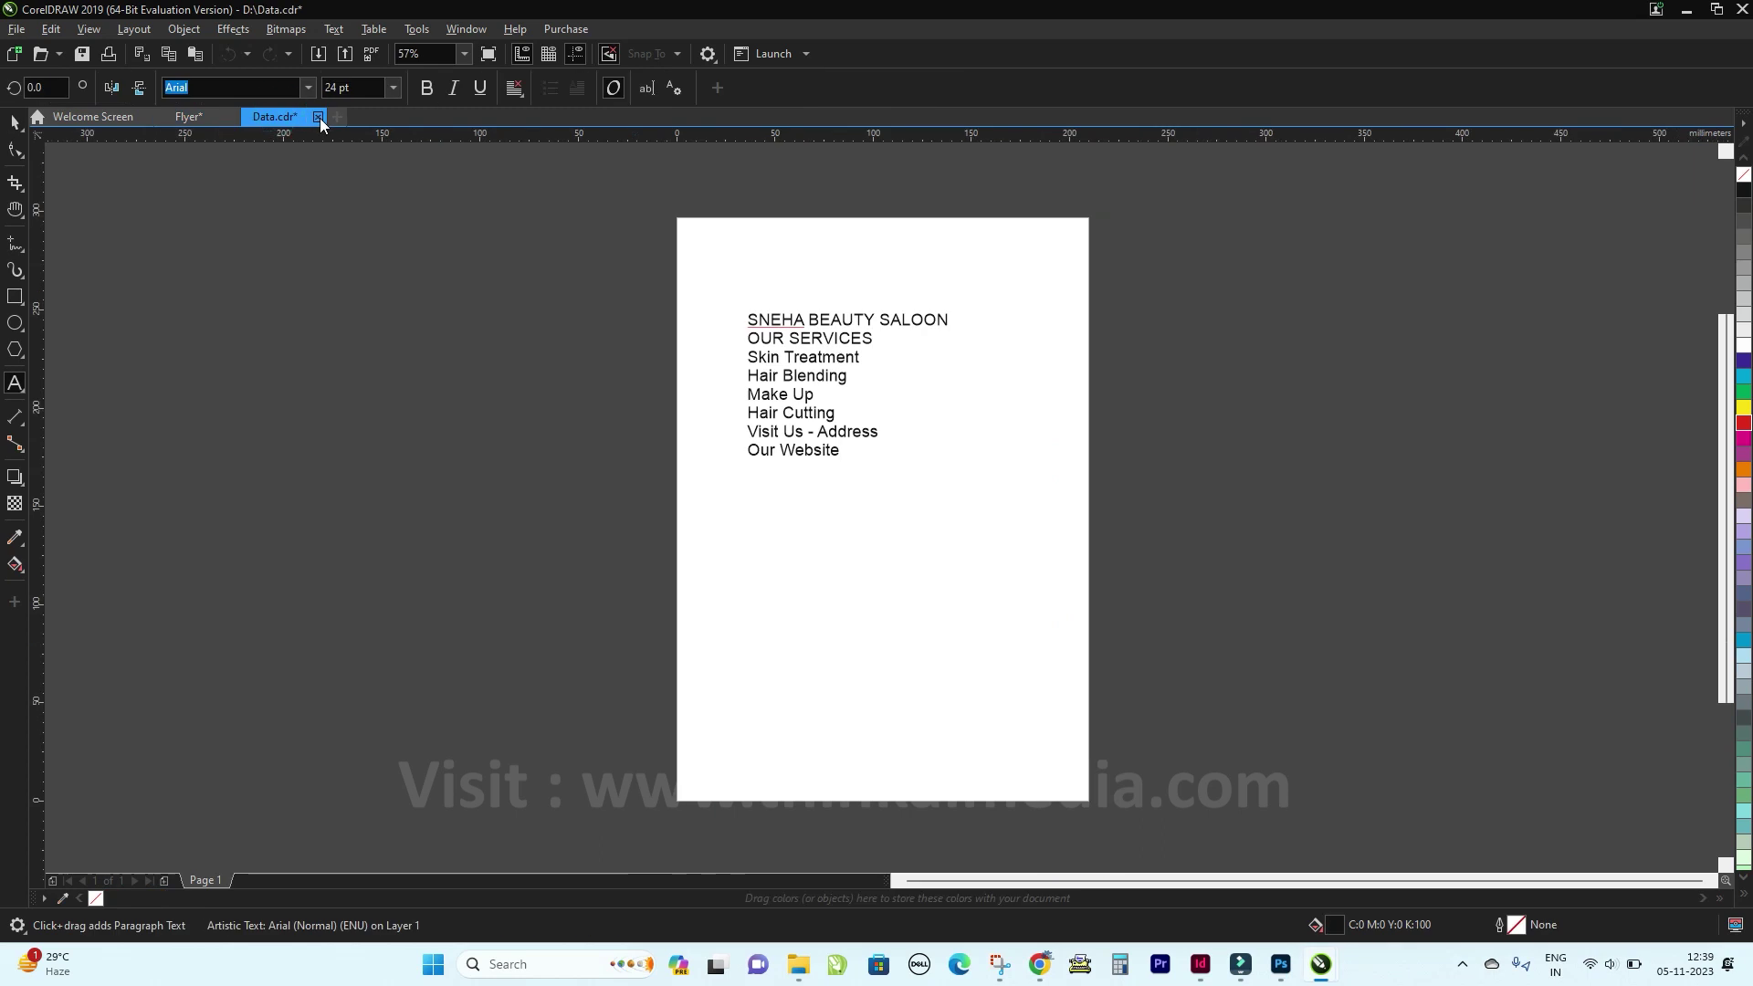
- Close Data, paste the salon text list into the flyer, and park it left of the page
left_click(335, 116)
left_click(868, 527)
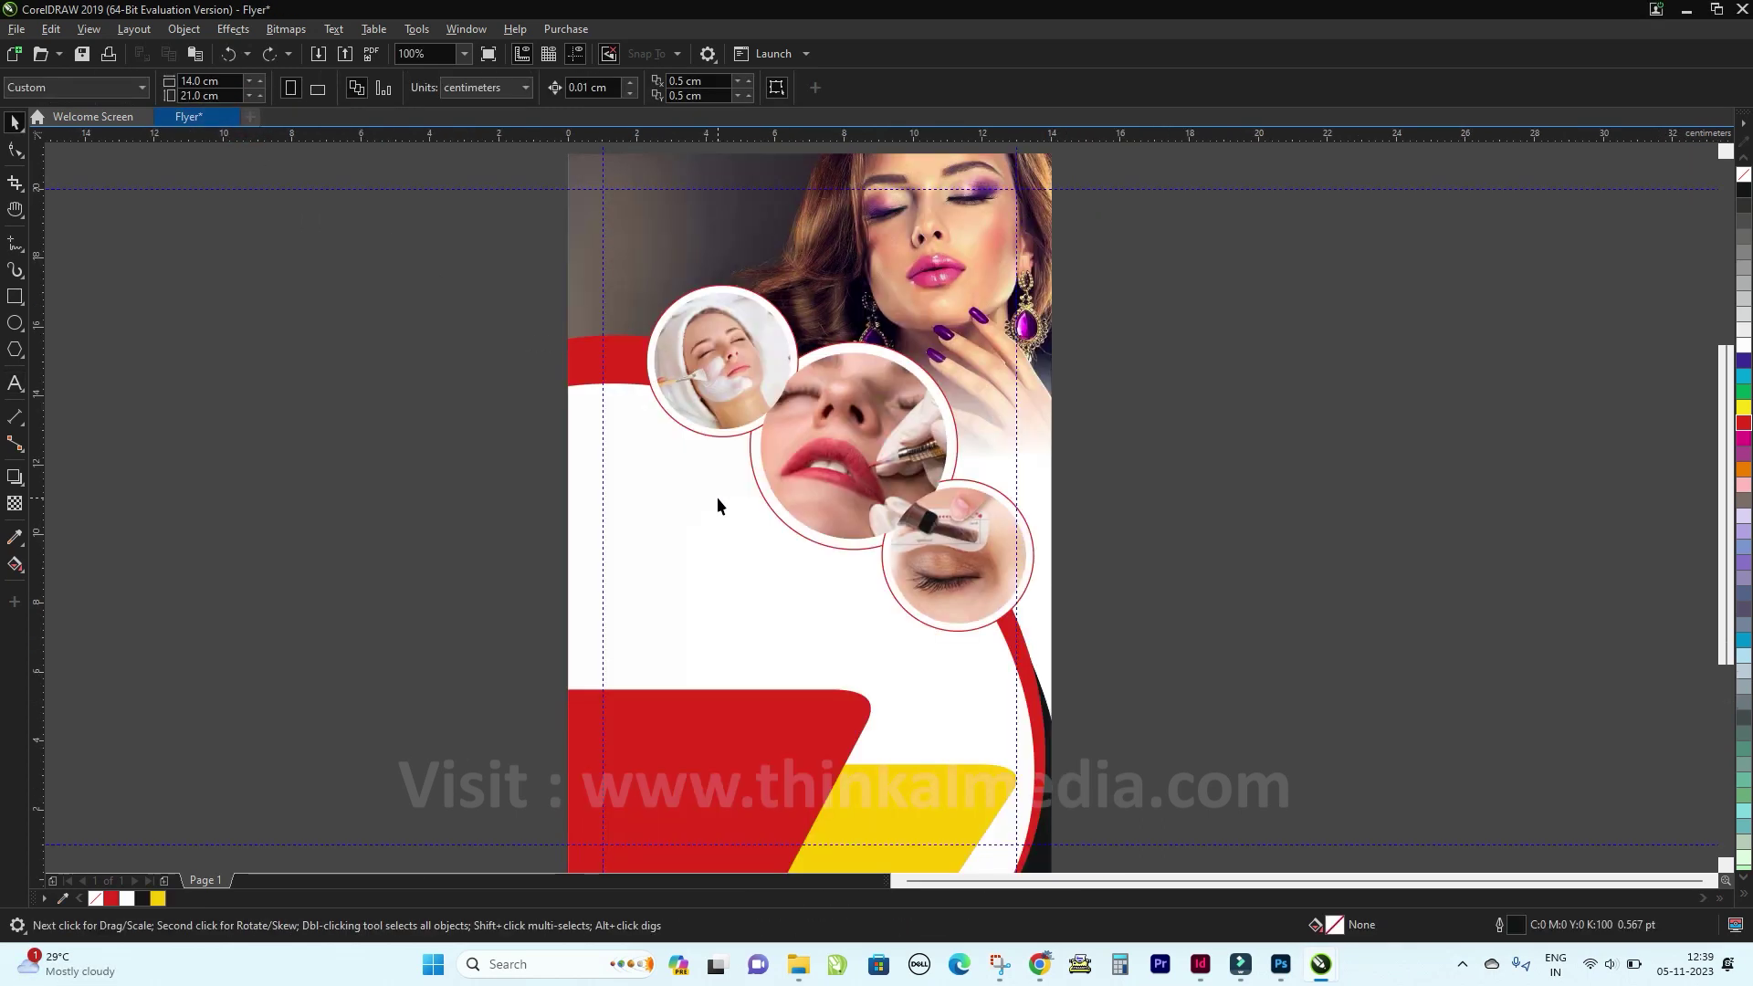
left_click(15, 383)
left_click(653, 517)
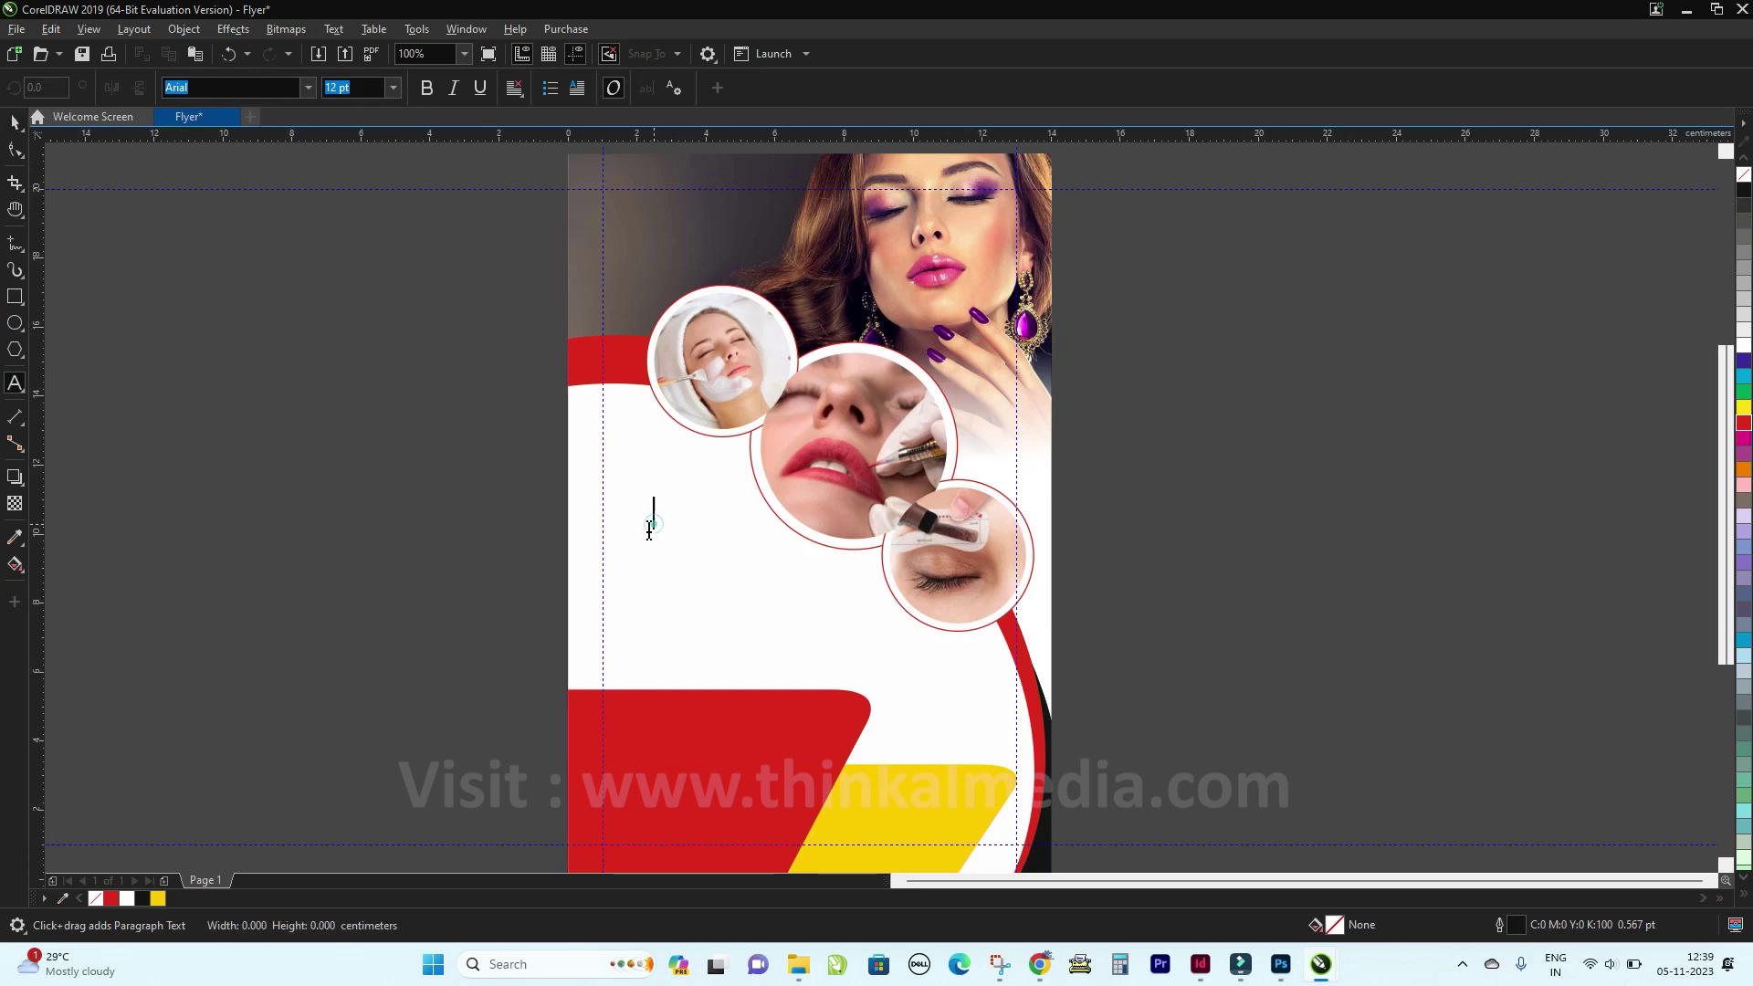
key("ctrl+v")
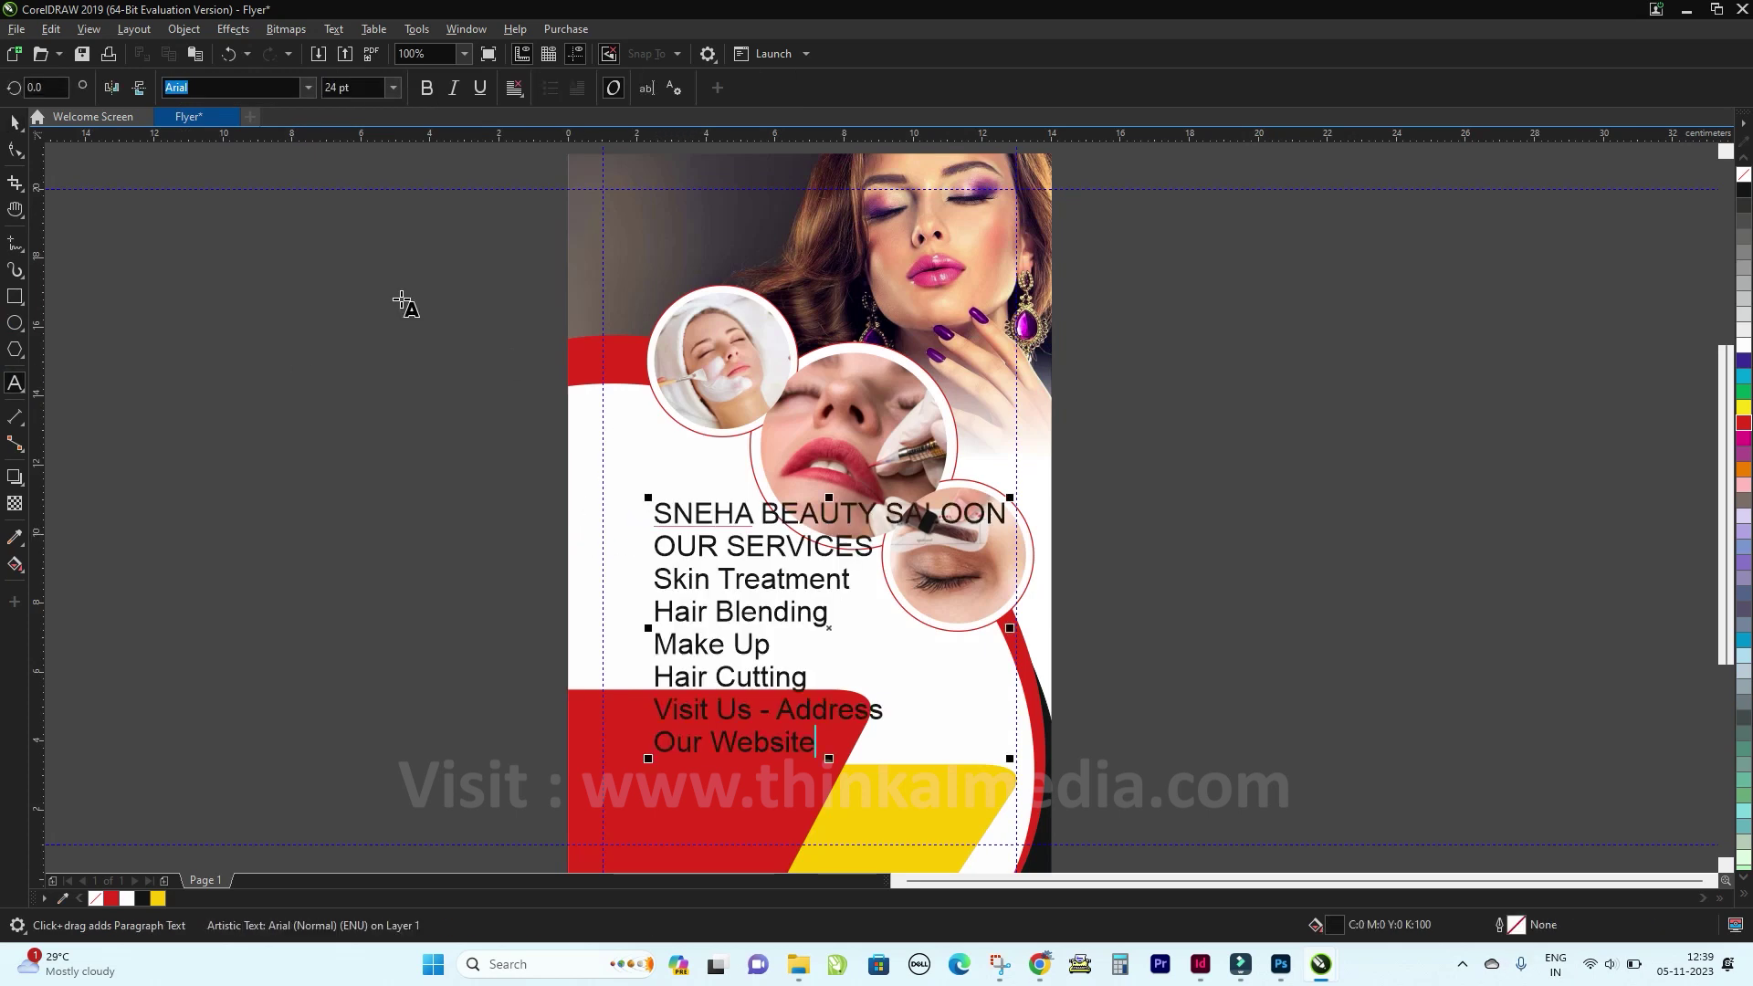
left_click(19, 125)
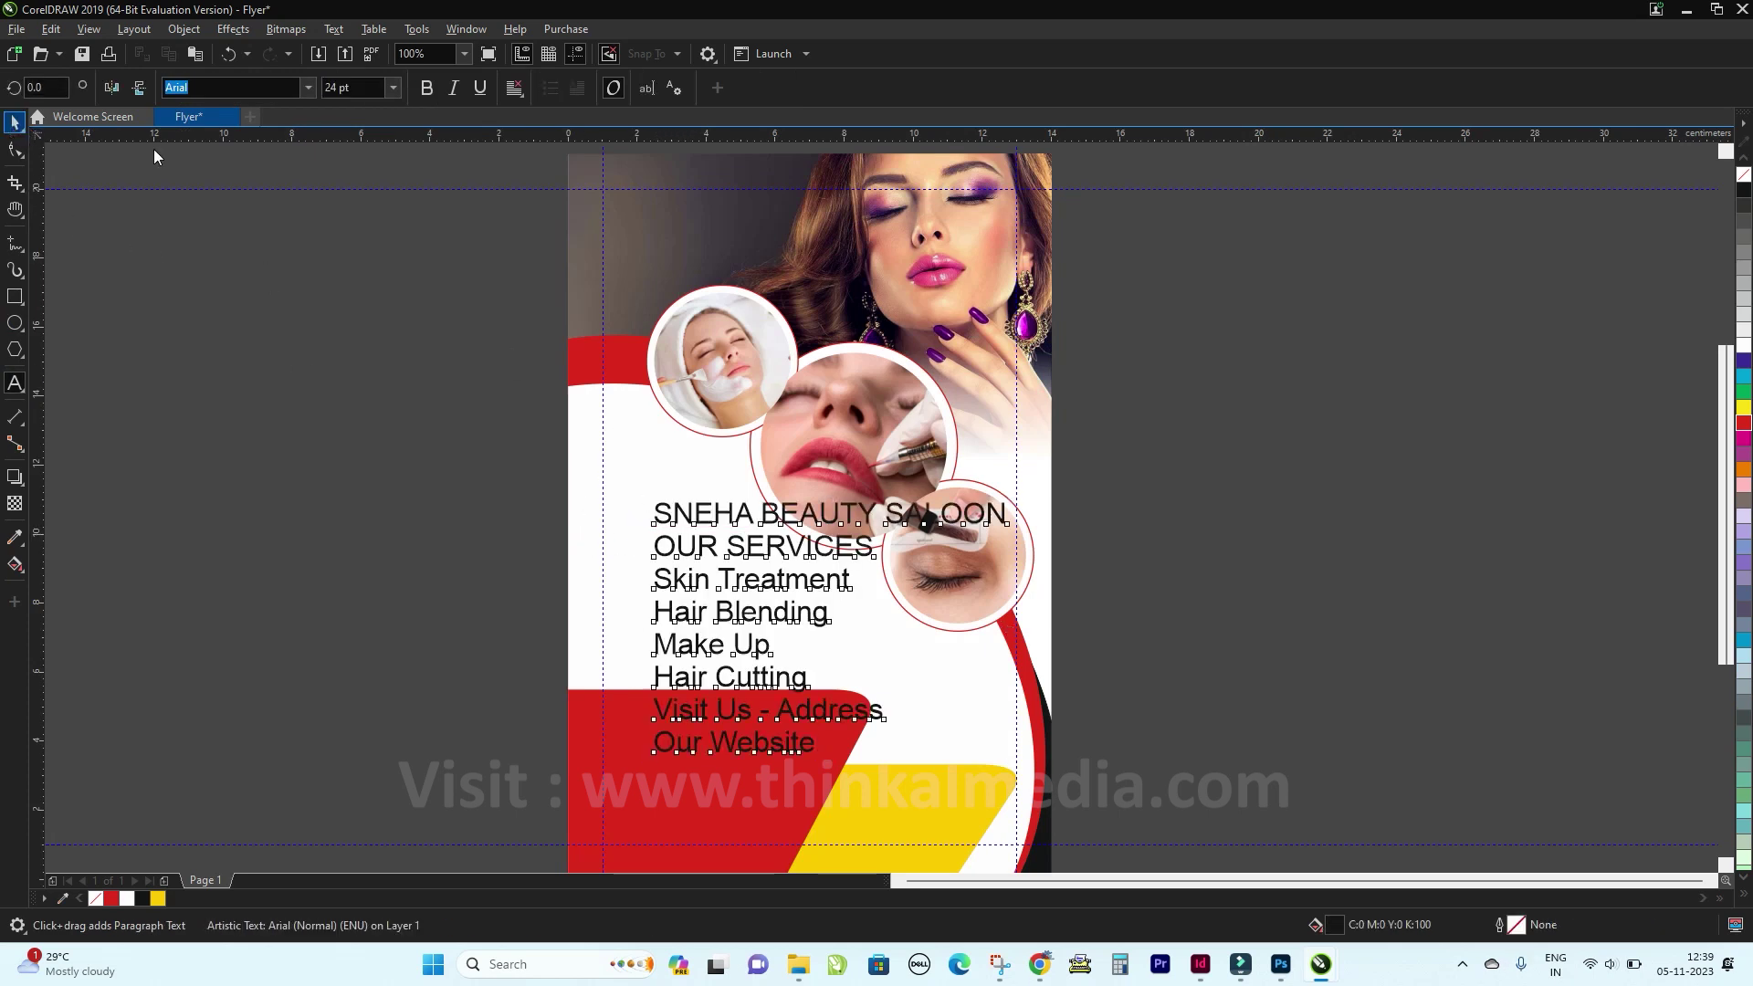
mouse_move(760, 589)
left_mouse_down()
mouse_move(332, 482)
mouse_move(295, 495)
left_mouse_up()
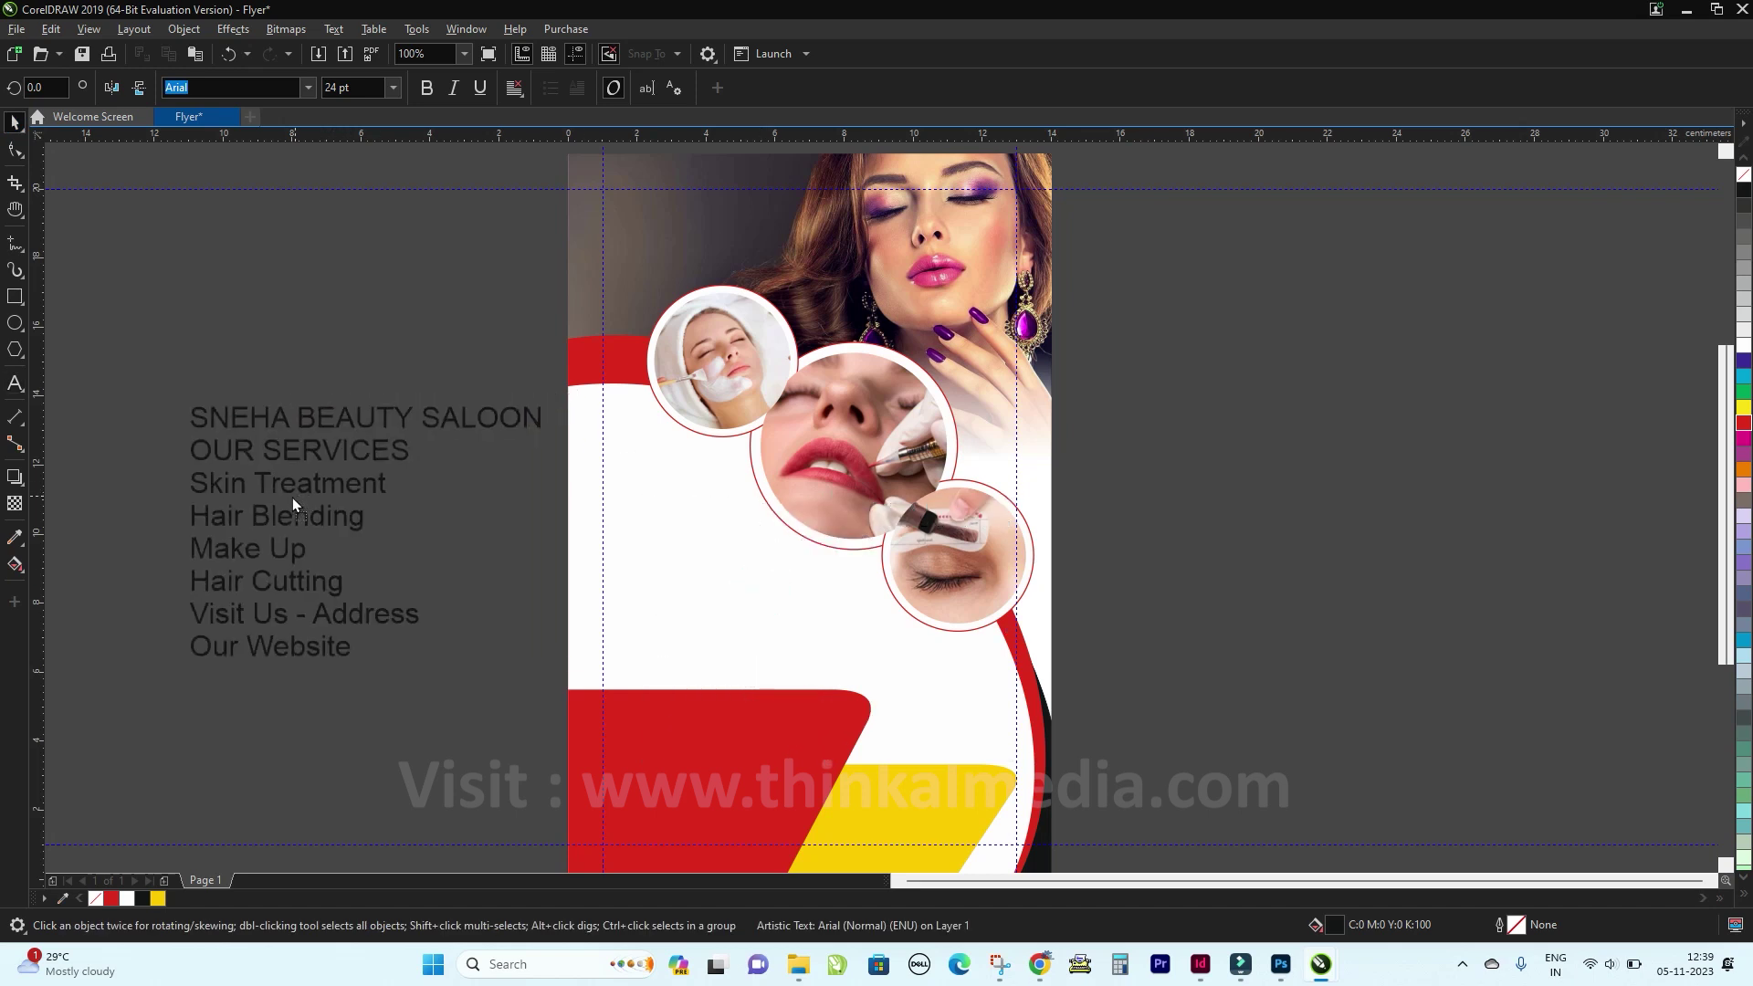
- Move the title line onto the page as SNEHA above BEAUTY SALOON
left_click(14, 383)
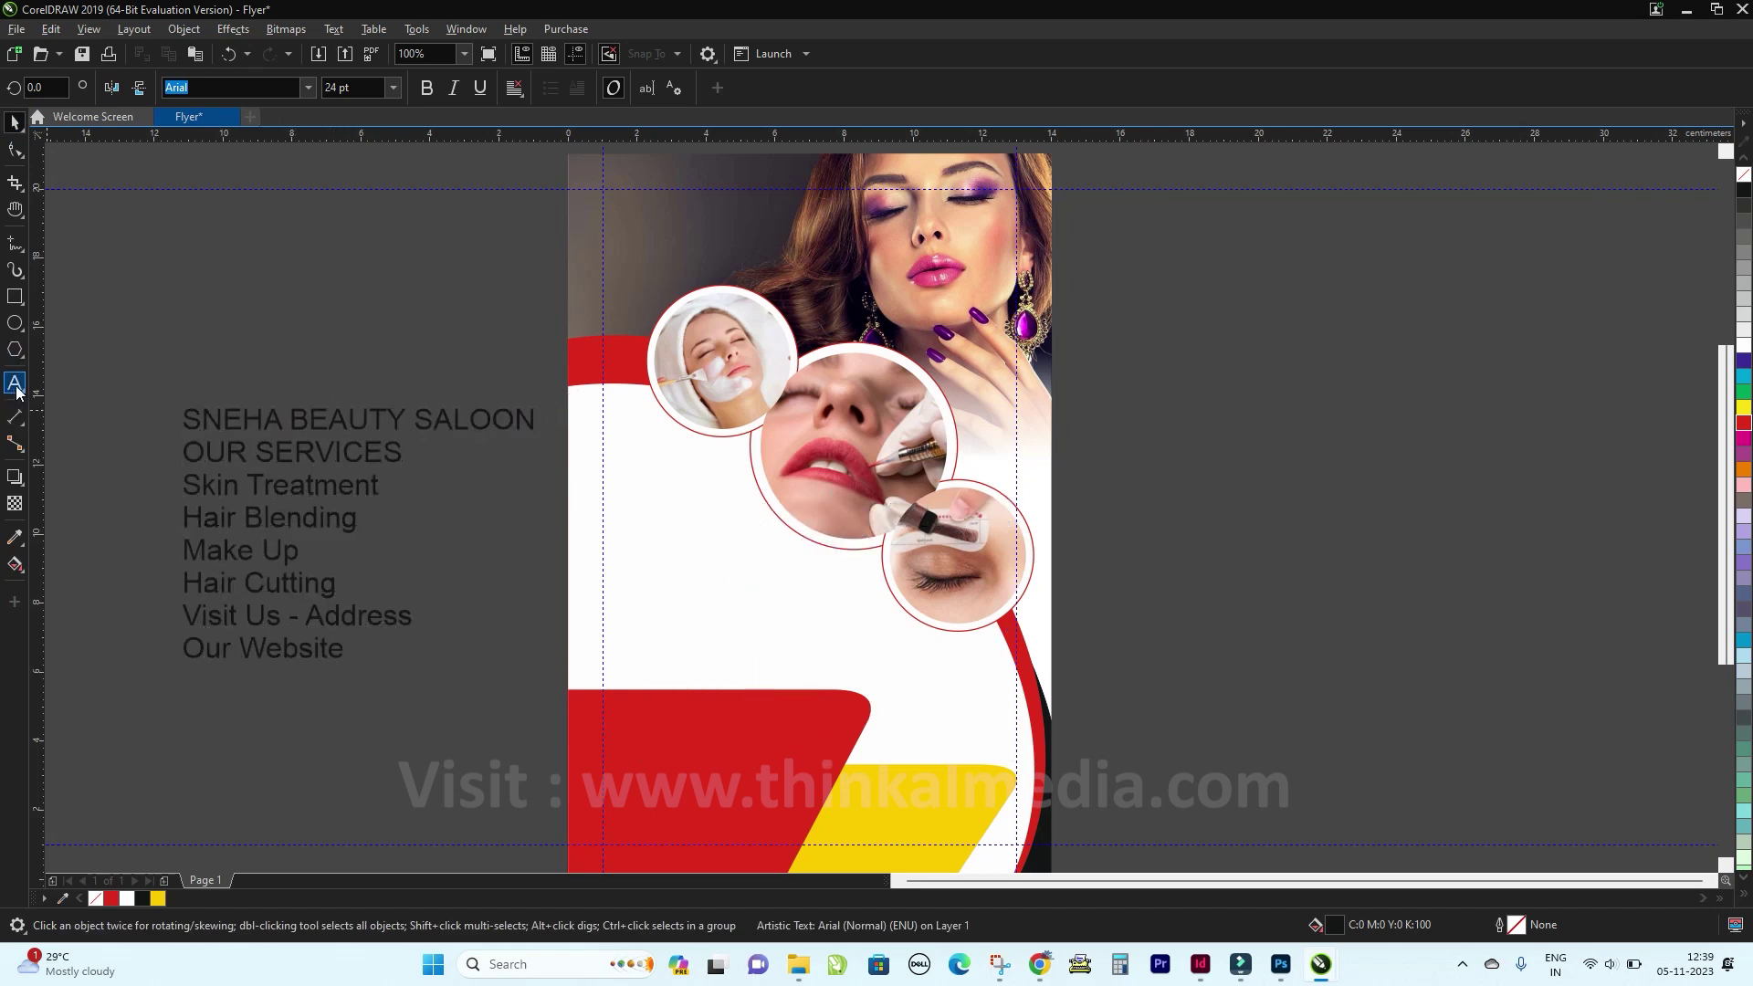
left_click_drag(185, 425, 537, 420)
key("ctrl+c")
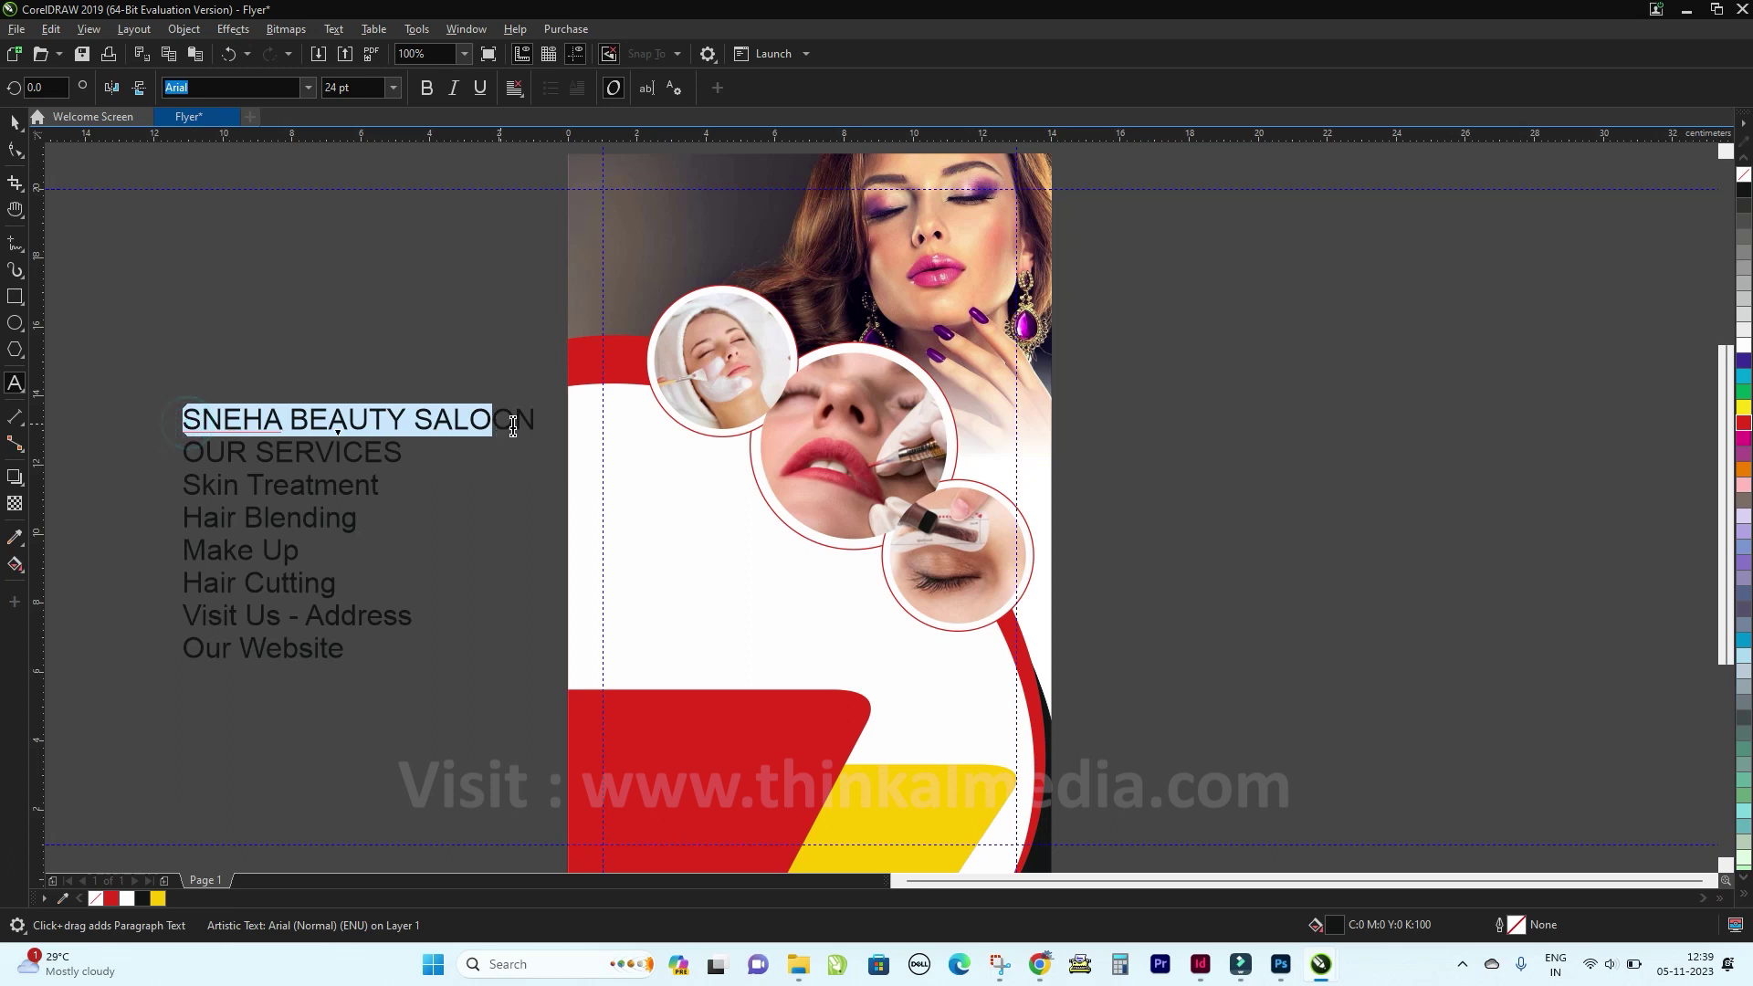
key("Delete")
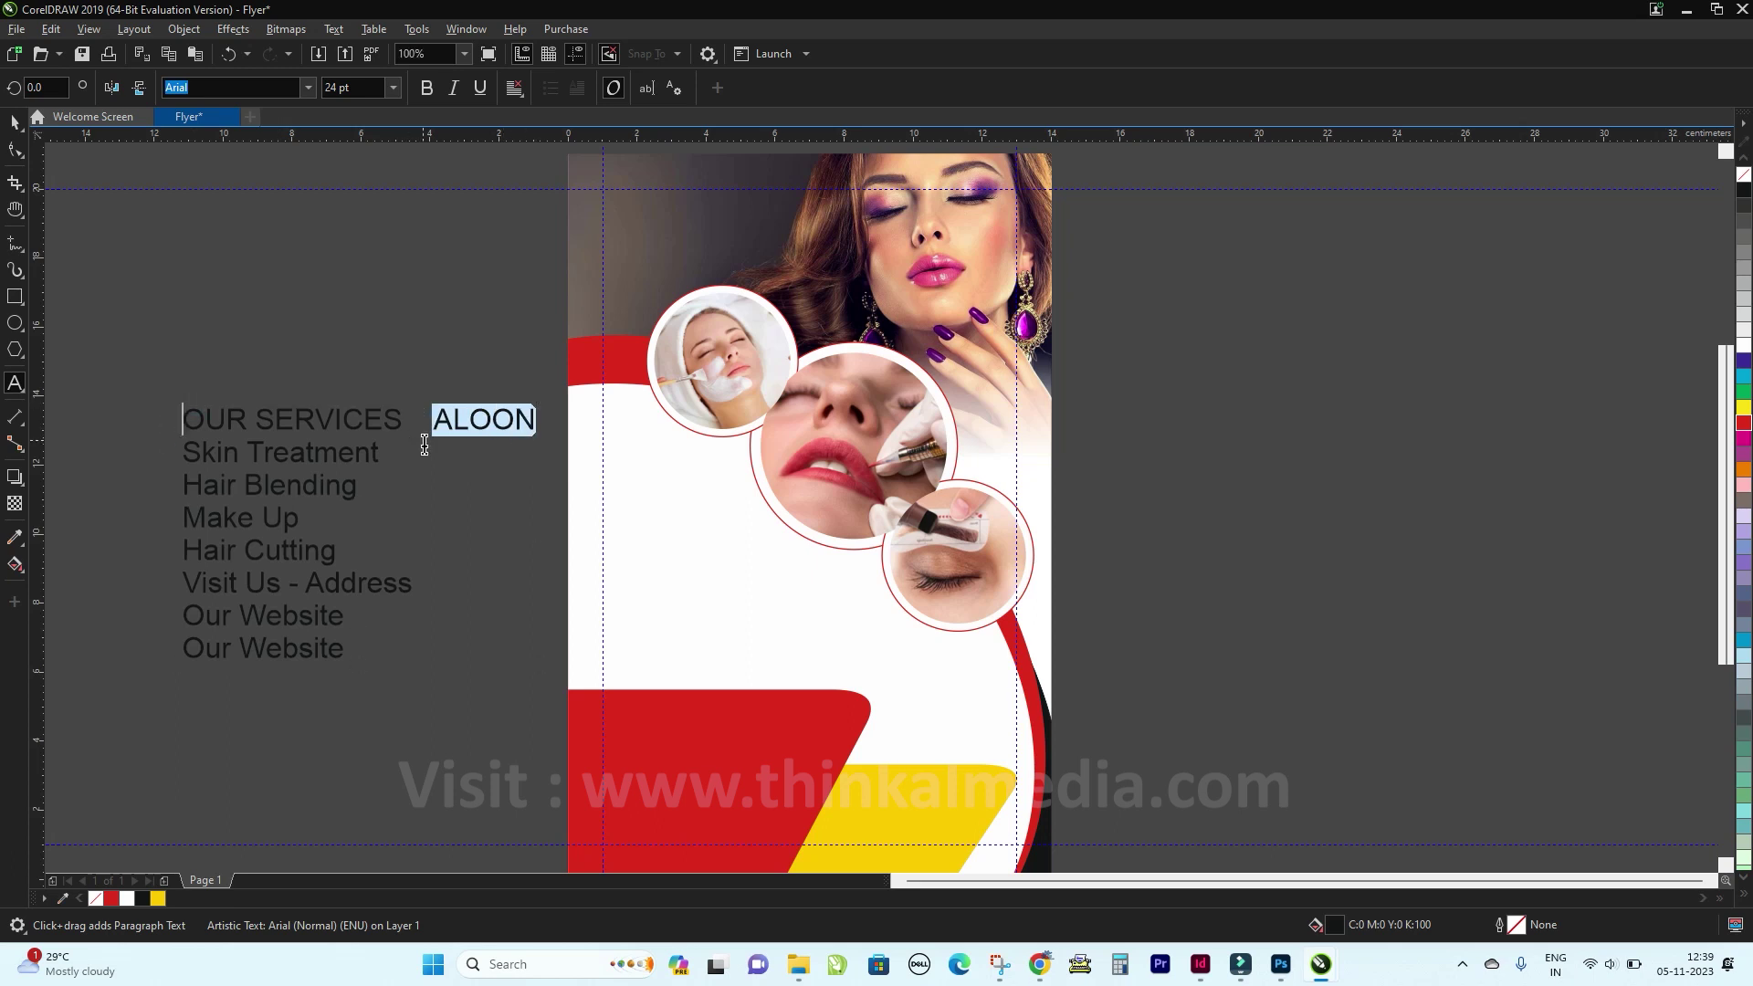
left_click(14, 121)
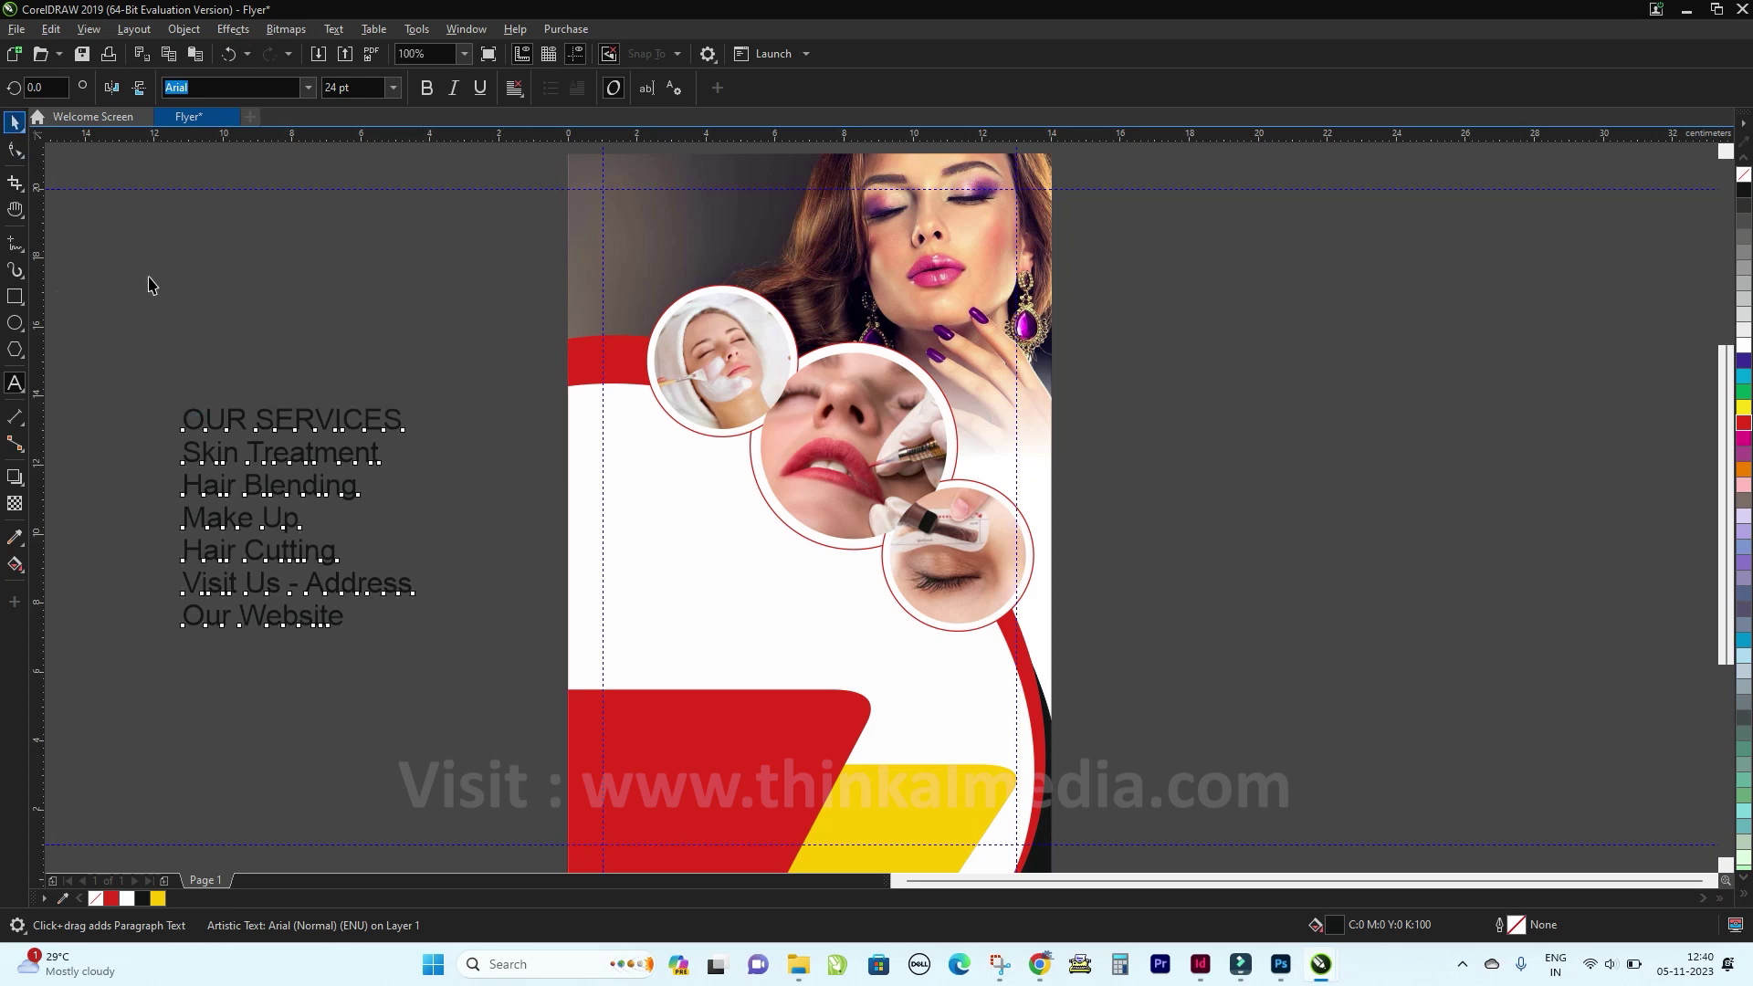
left_click(219, 439)
left_click(15, 385)
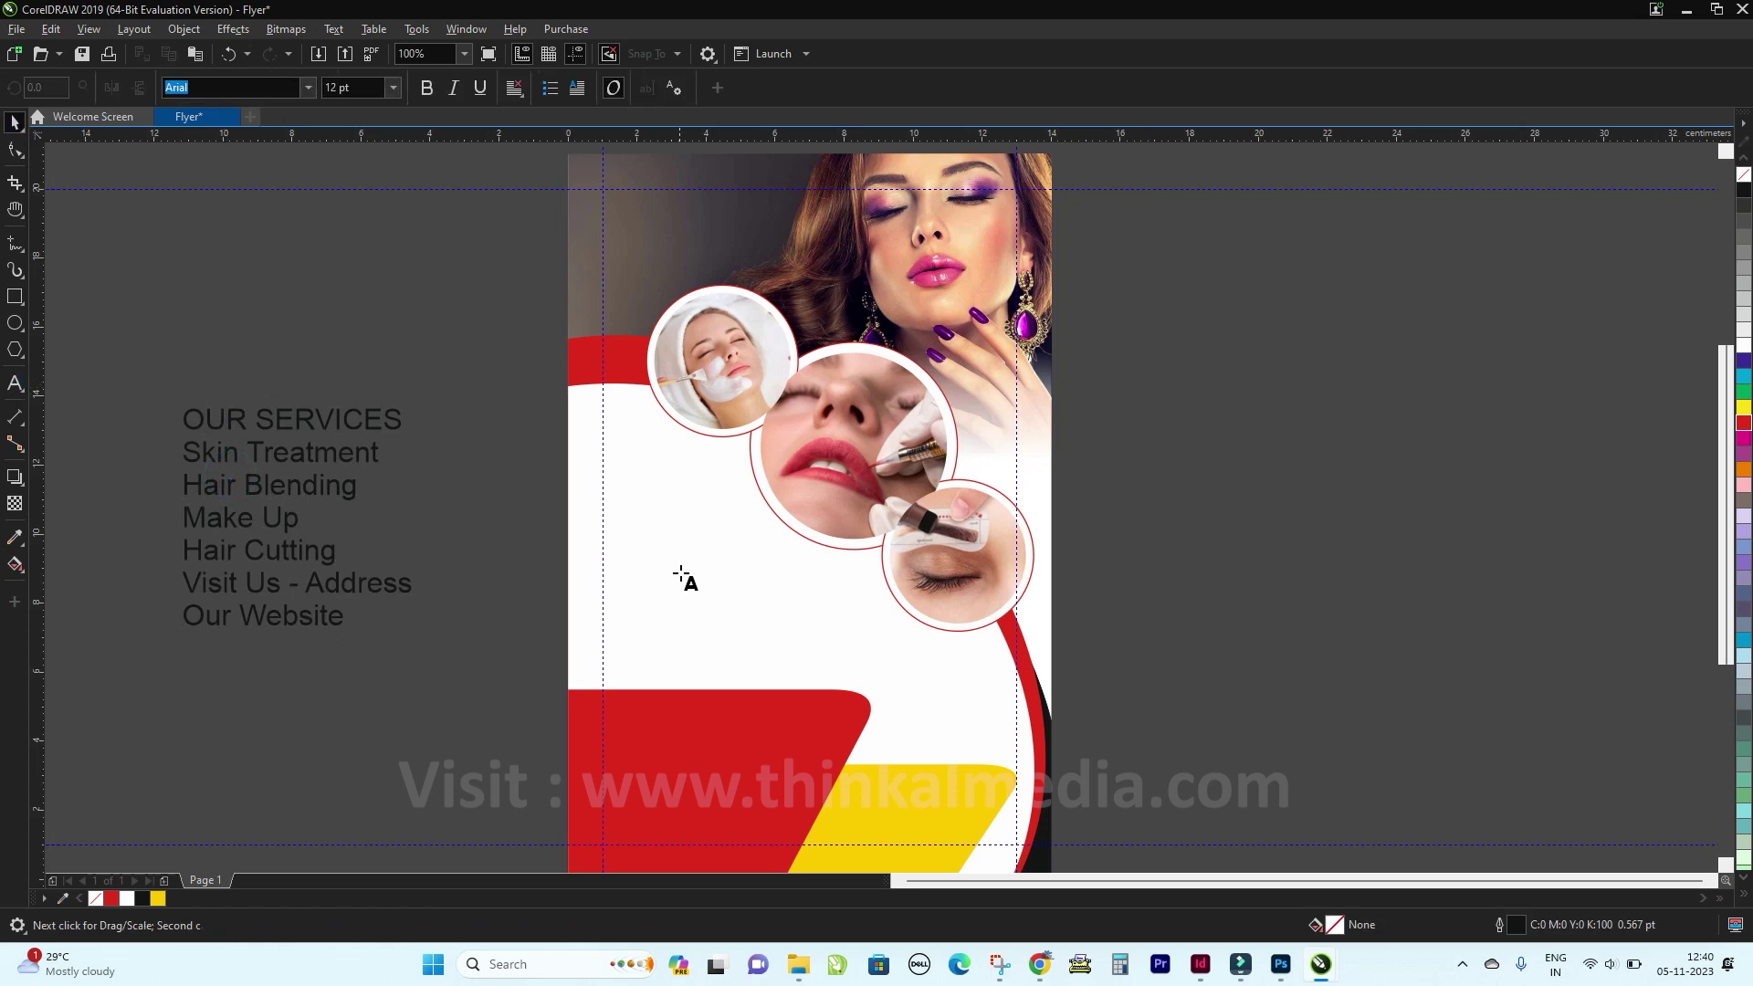
left_click(648, 537)
key("ctrl+v")
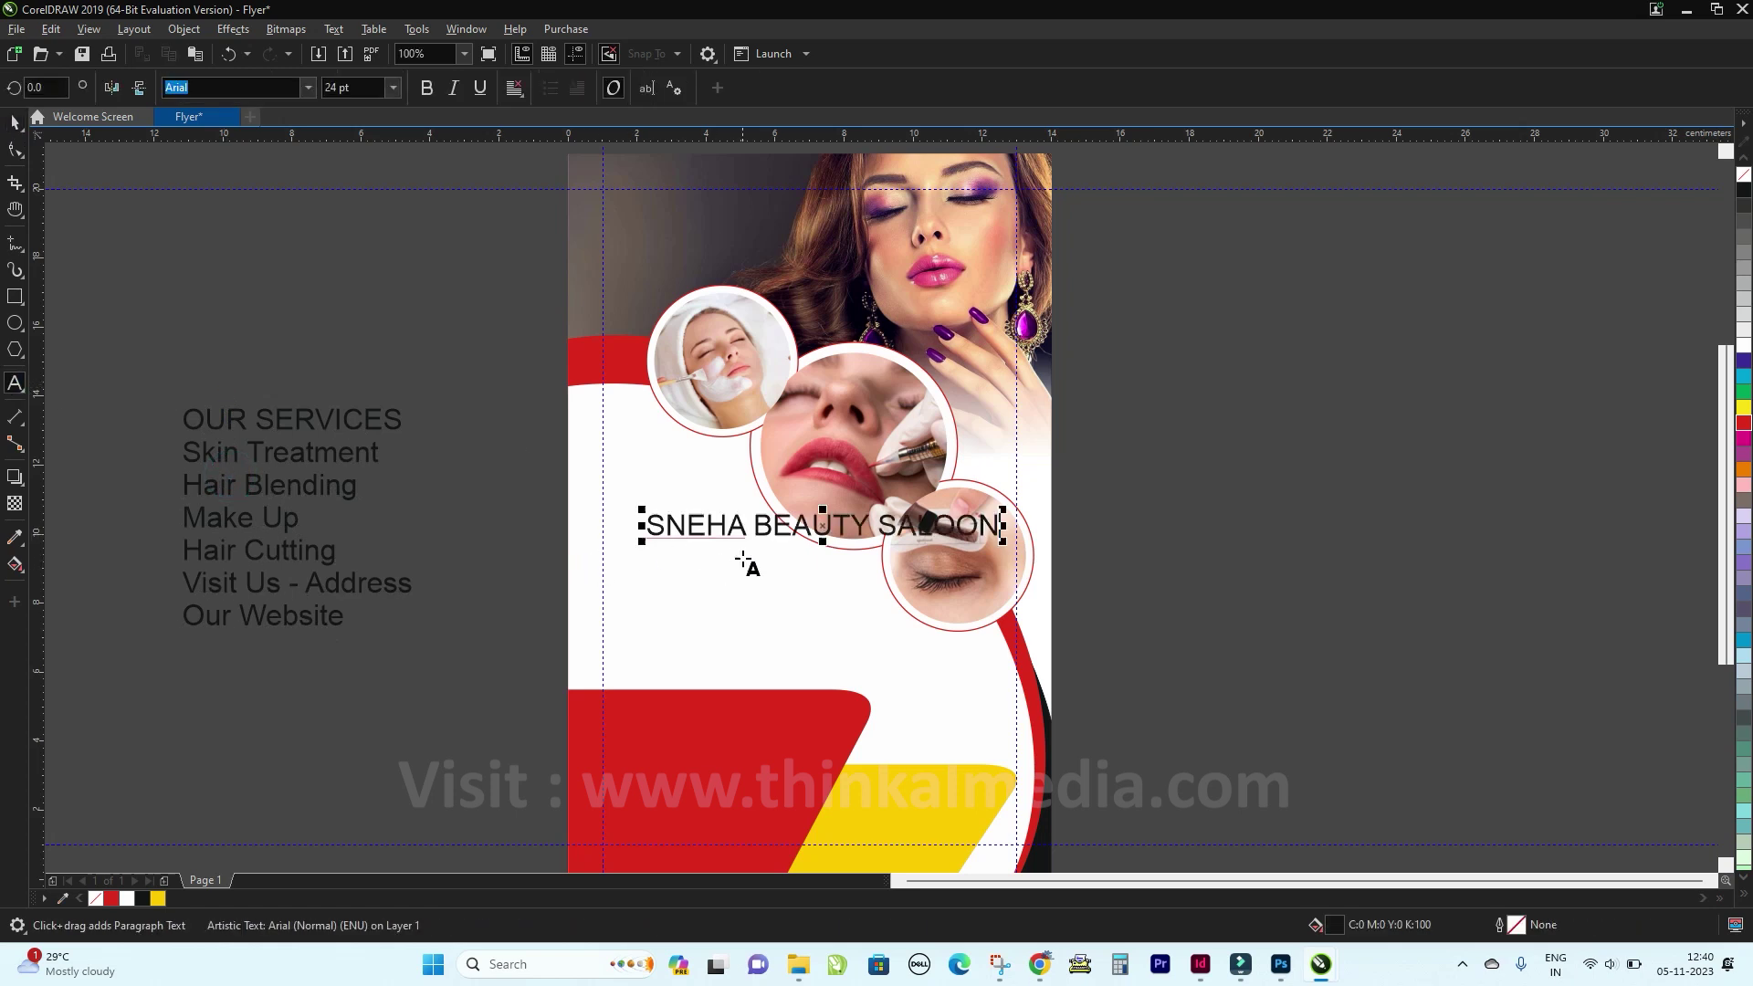
left_click(750, 528)
key("Return")
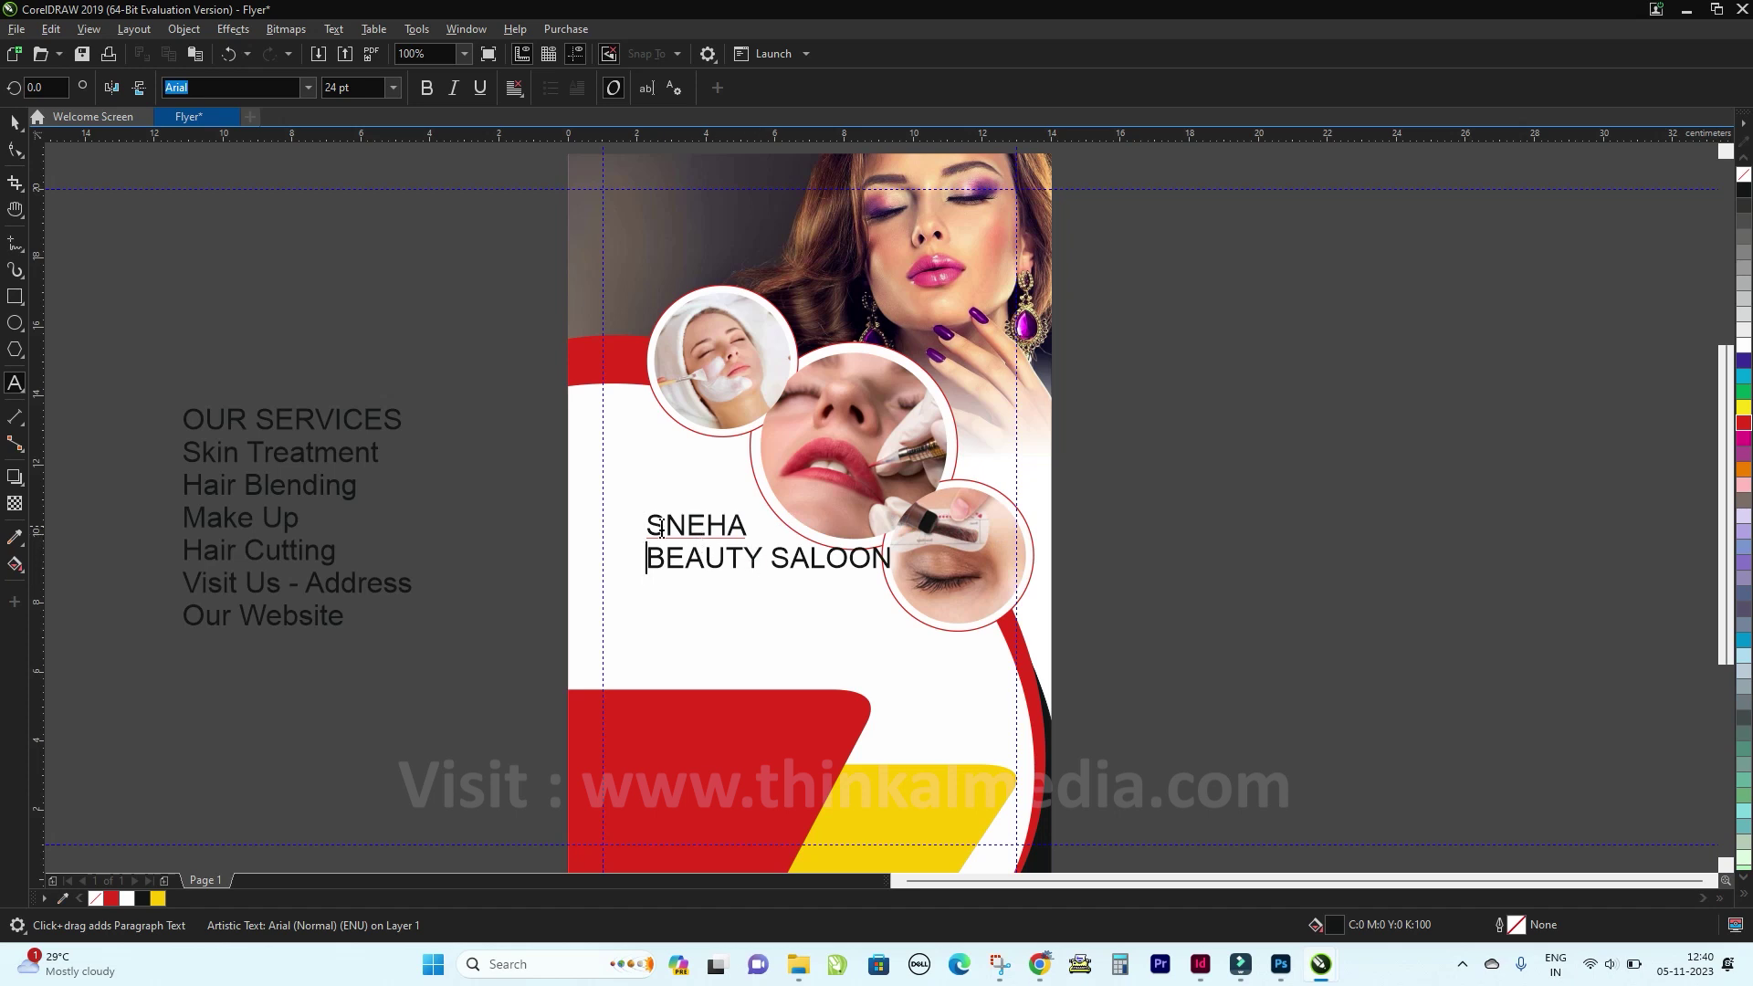
key("Escape")
key("ctrl+space")
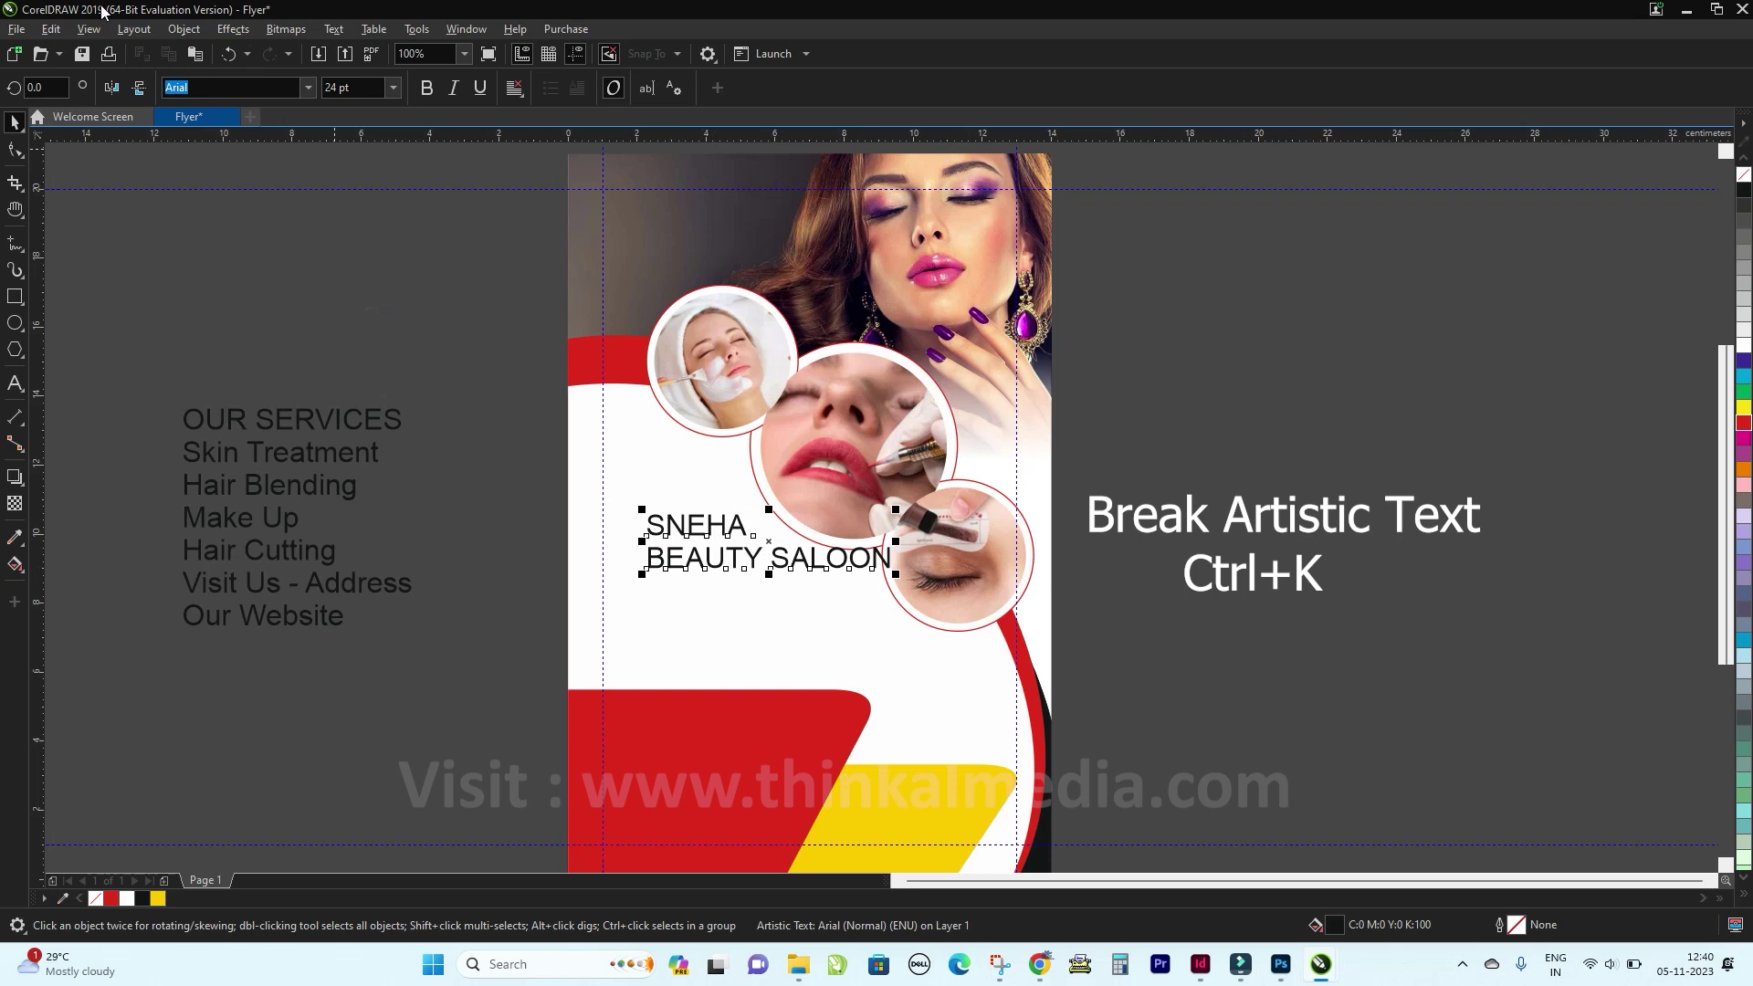
- Break the title apart, then move SNEHA up, make it bold and enlarge it
left_click(185, 33)
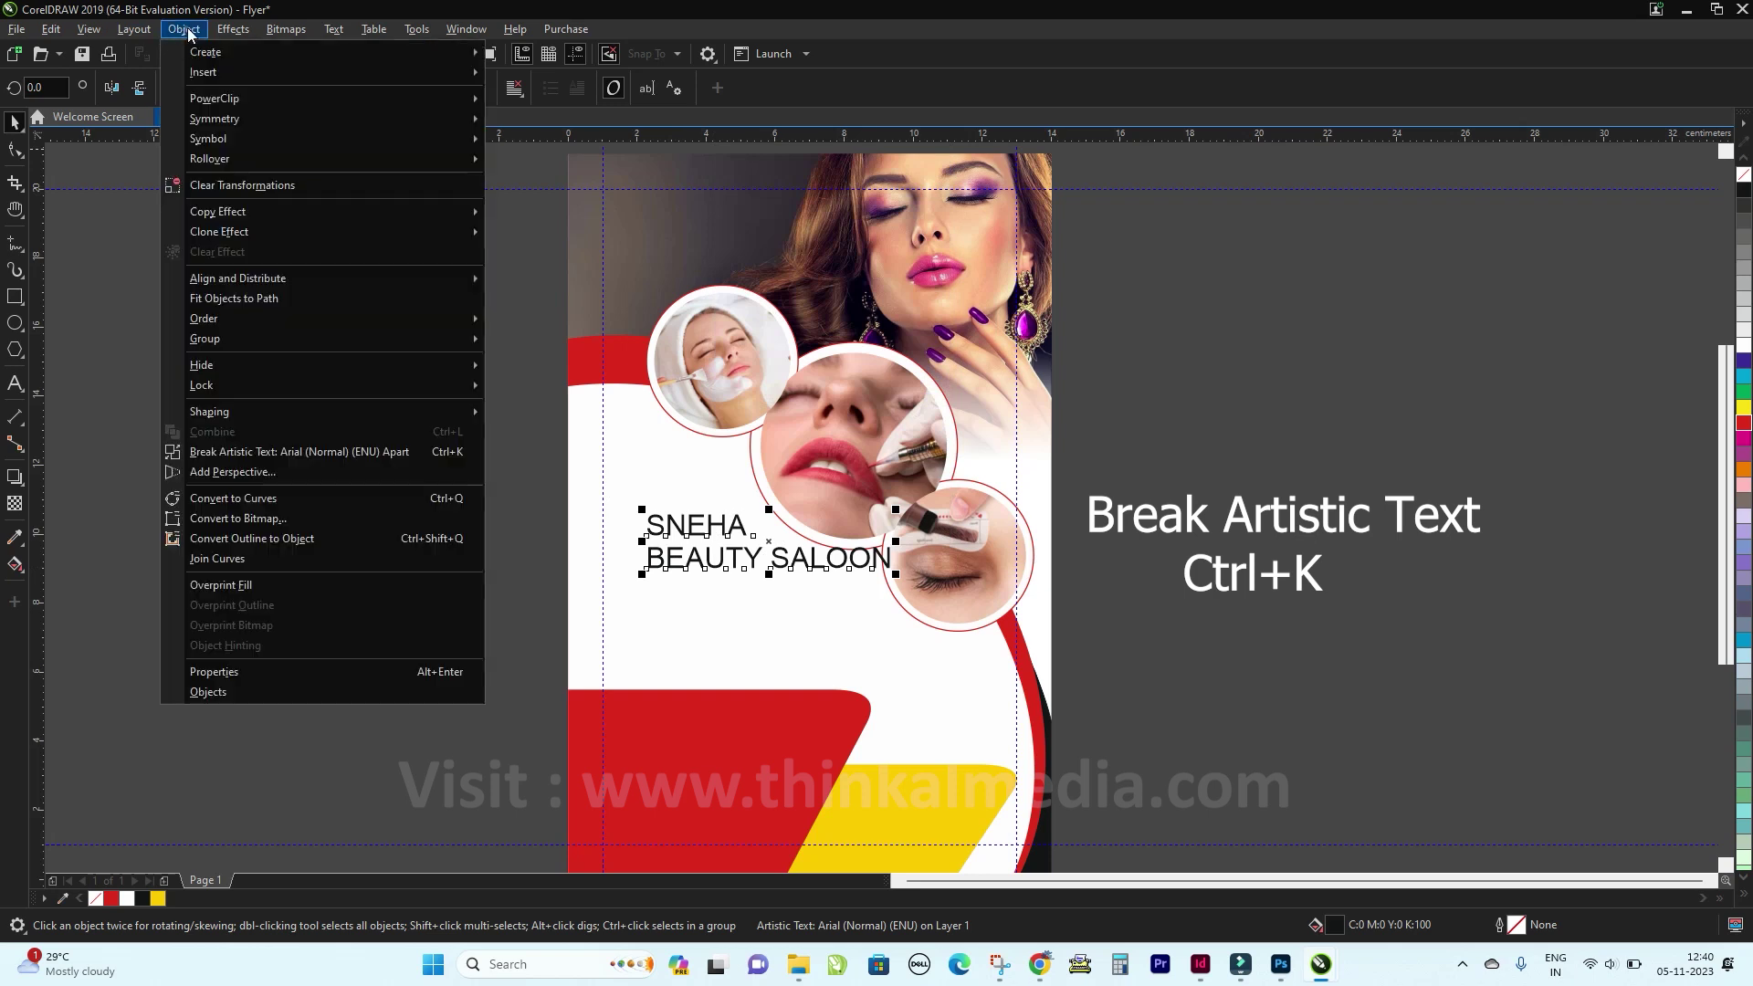
left_click(232, 453)
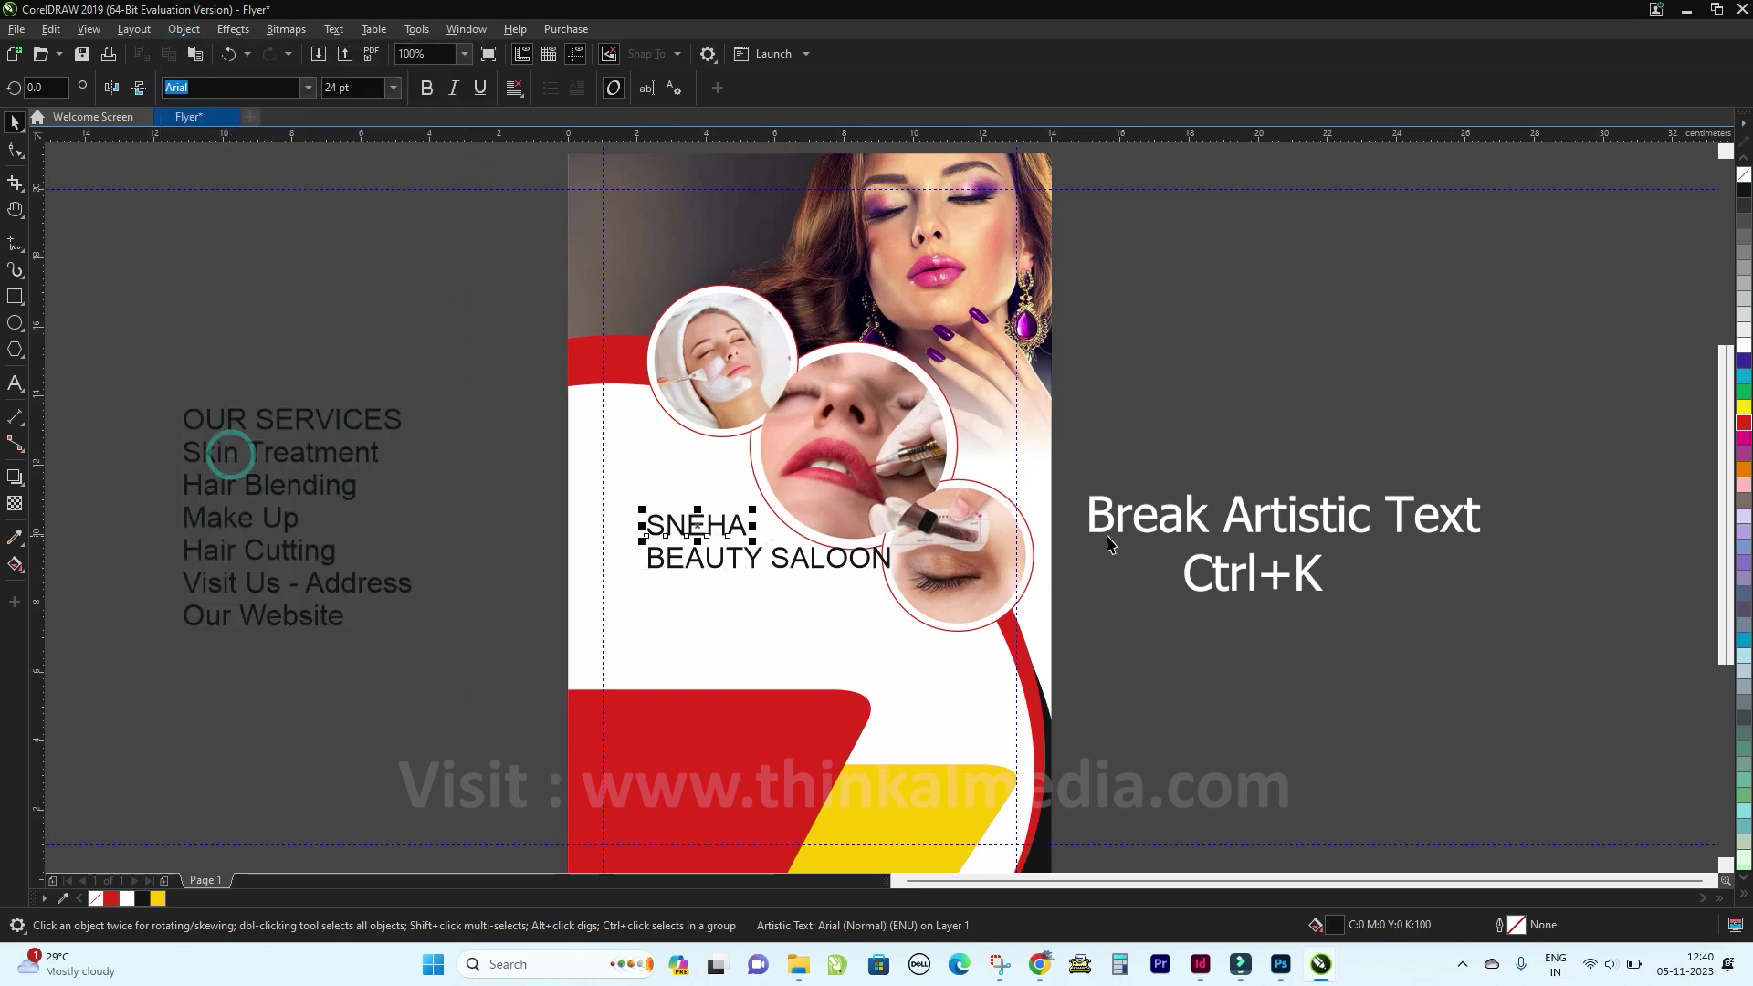
left_click(1192, 520)
left_click_drag(683, 535, 638, 503)
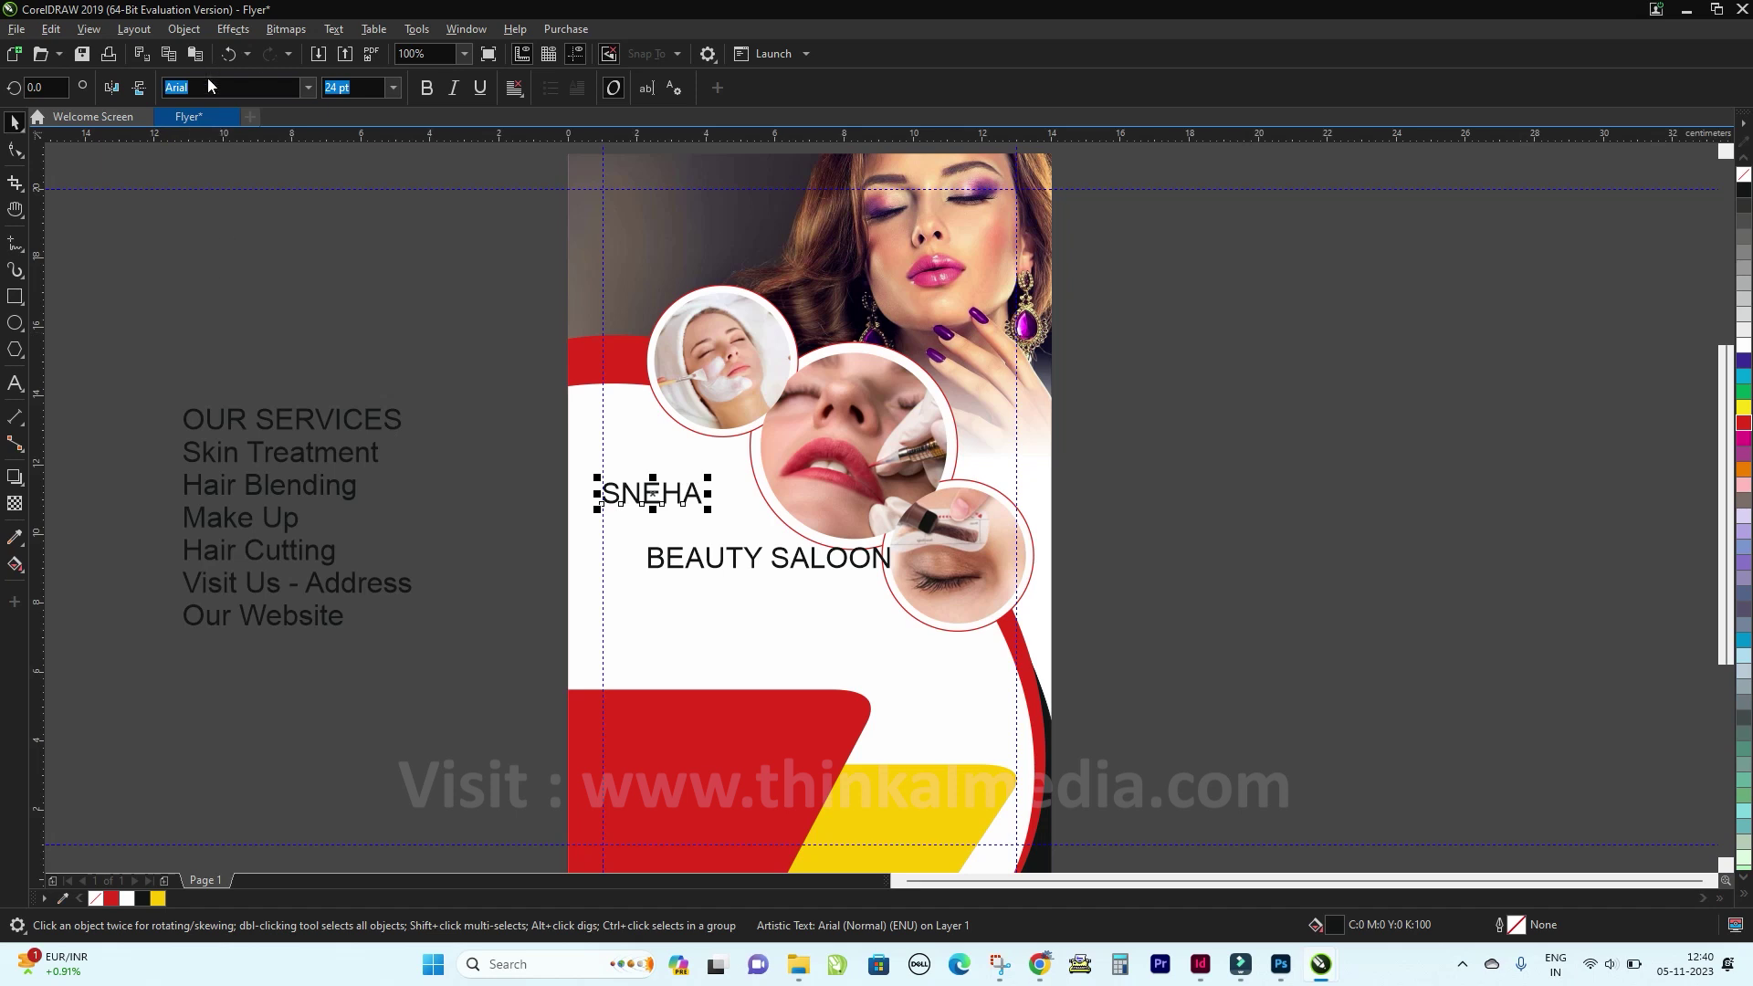
left_click(425, 88)
left_click_drag(710, 509, 749, 548)
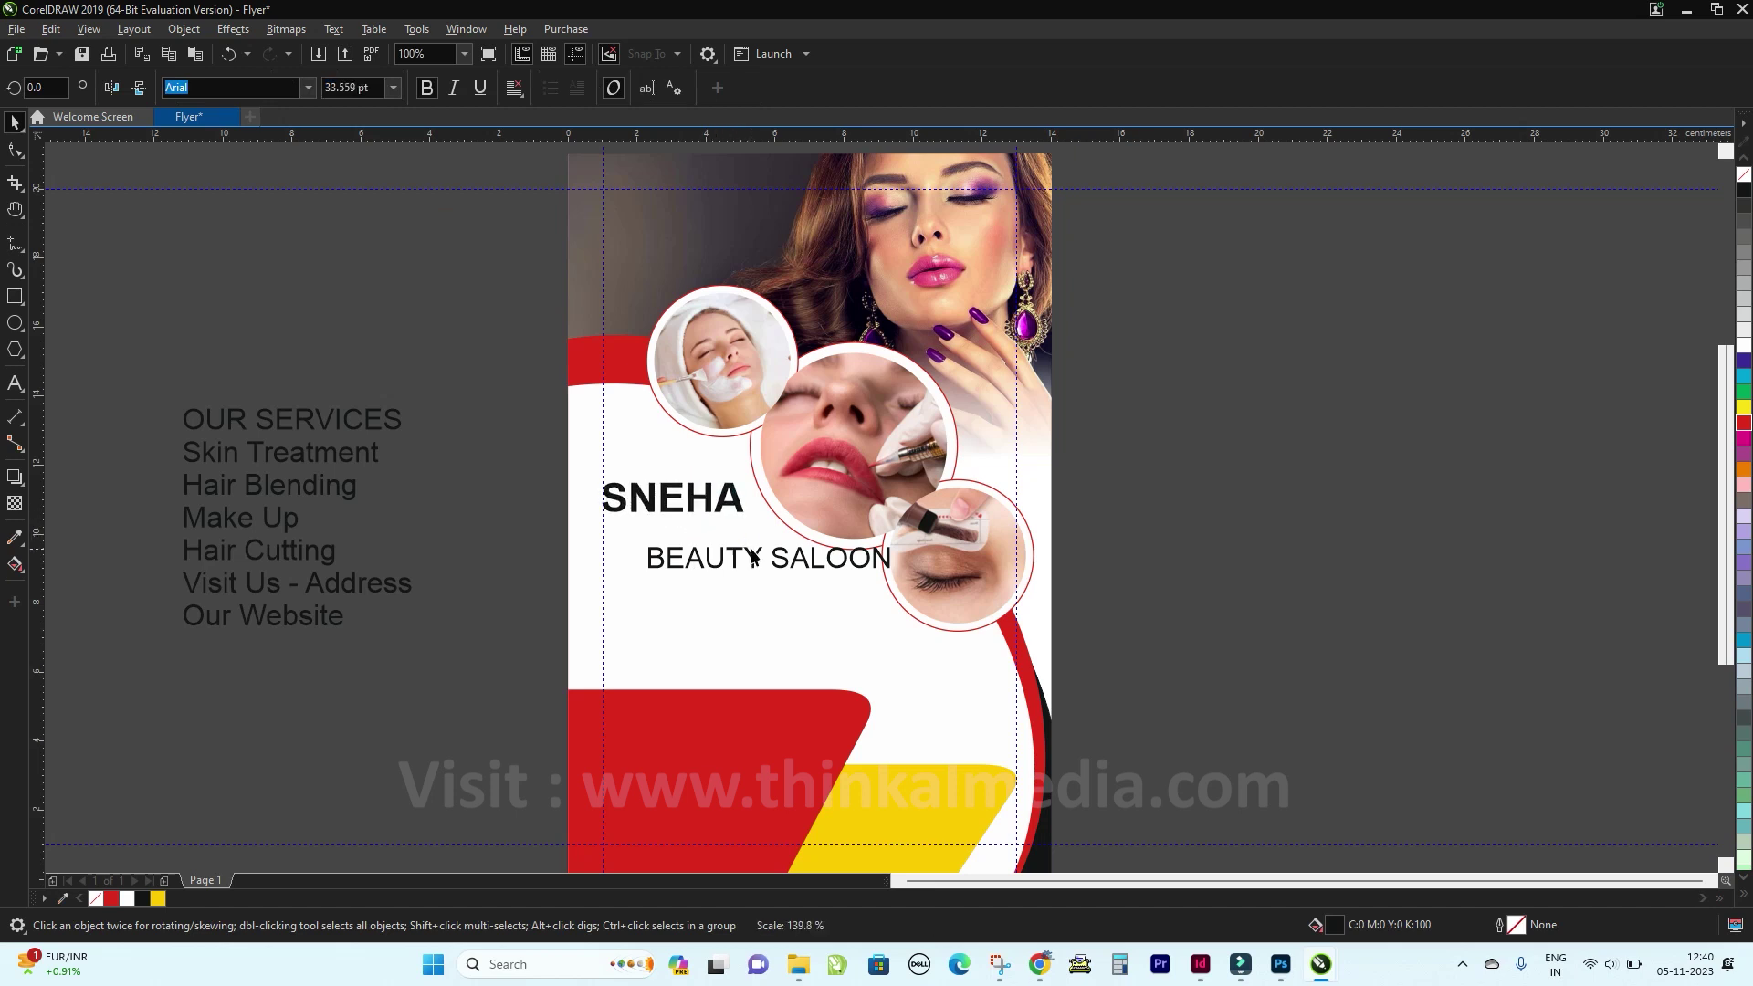
left_click(1229, 504)
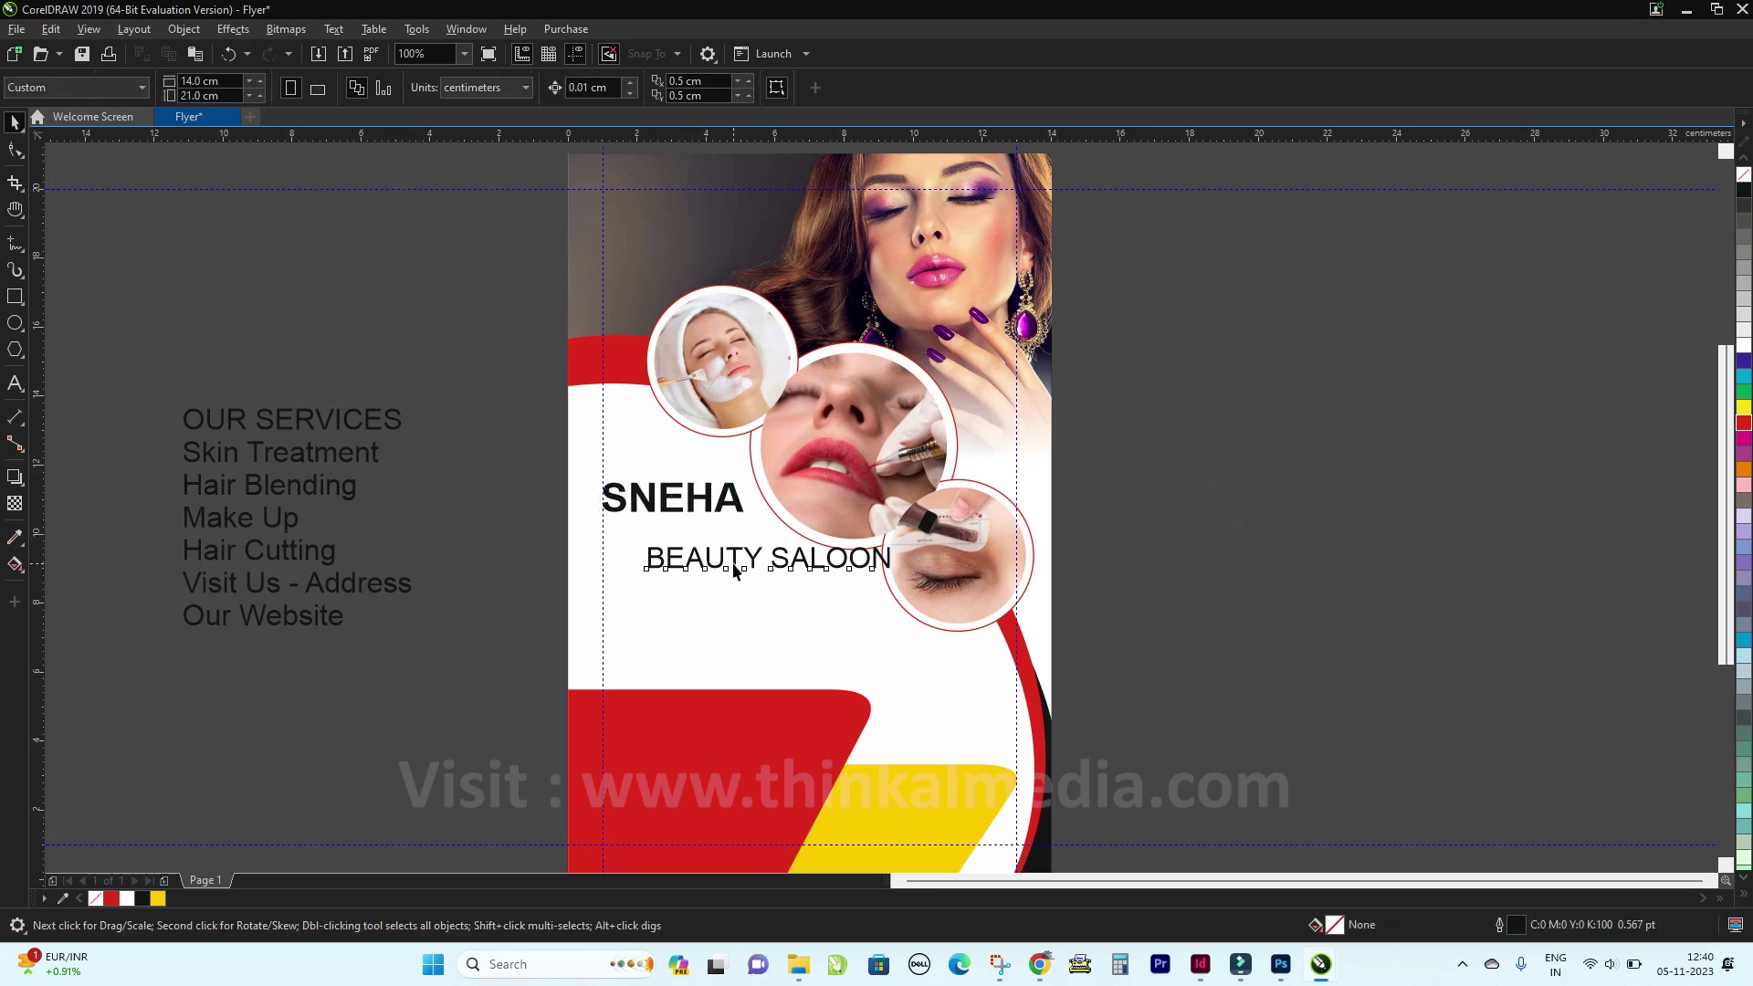
- Place BEAUTY SALOON directly under SNEHA at 14 pt
left_click_drag(735, 570, 691, 548)
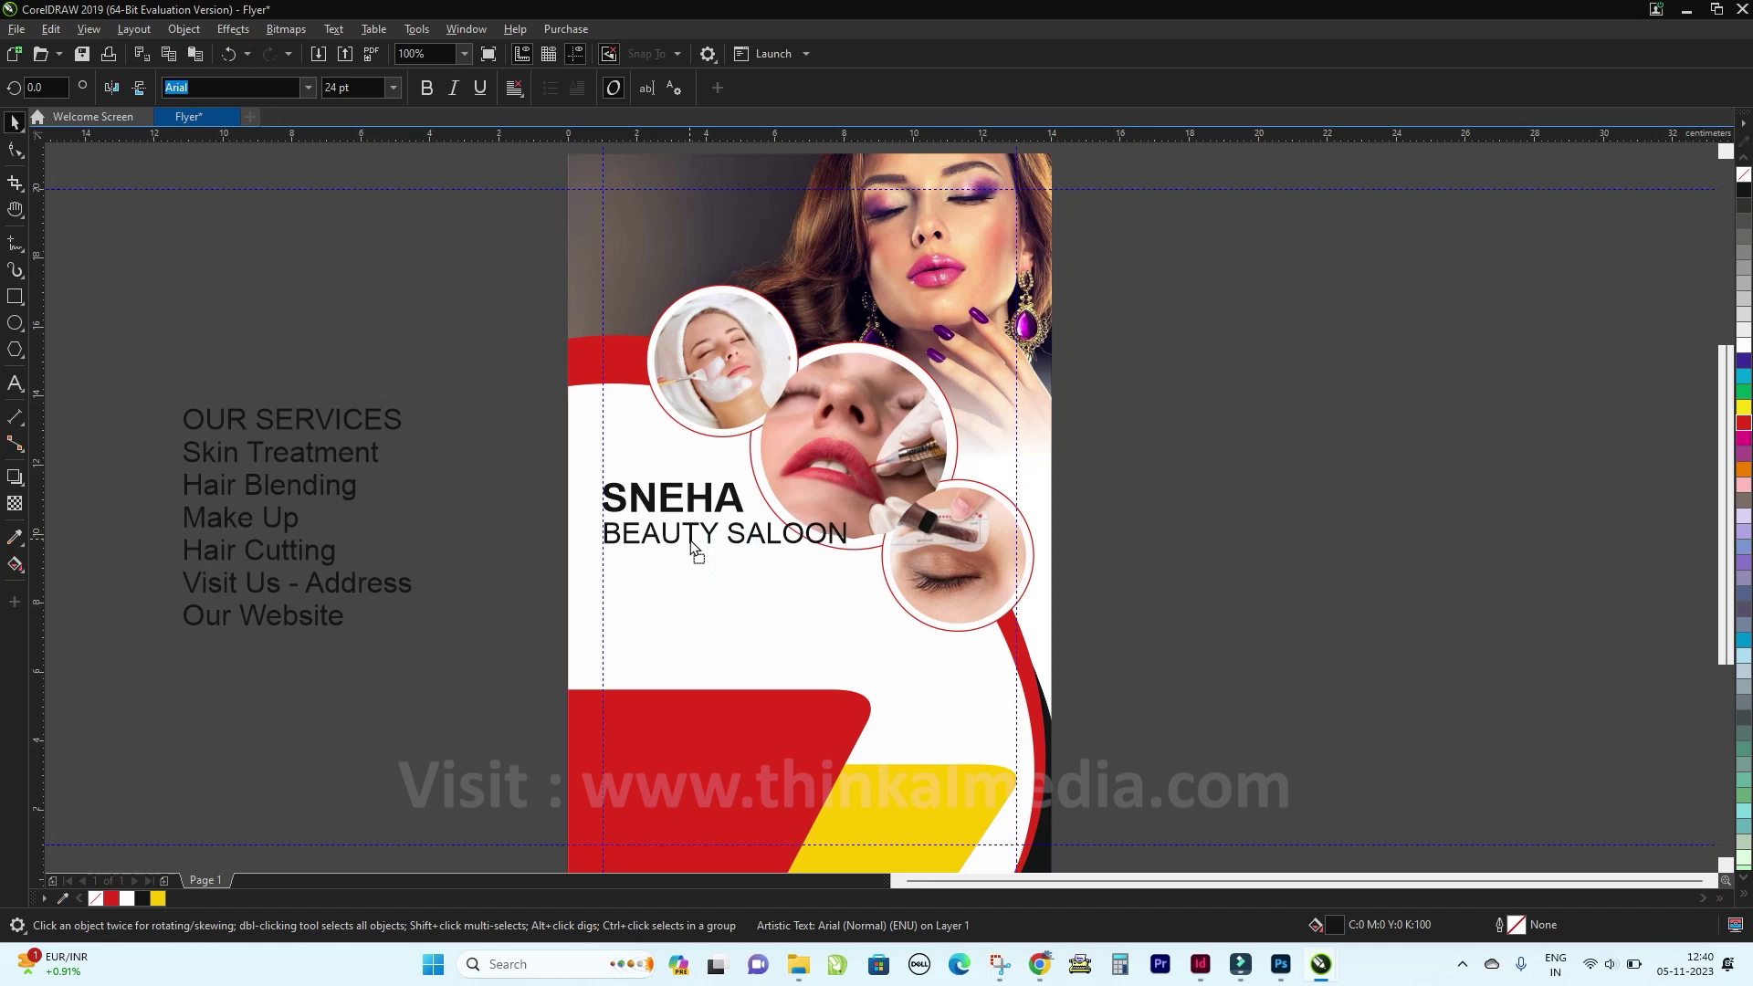
left_click_drag(691, 546, 687, 537)
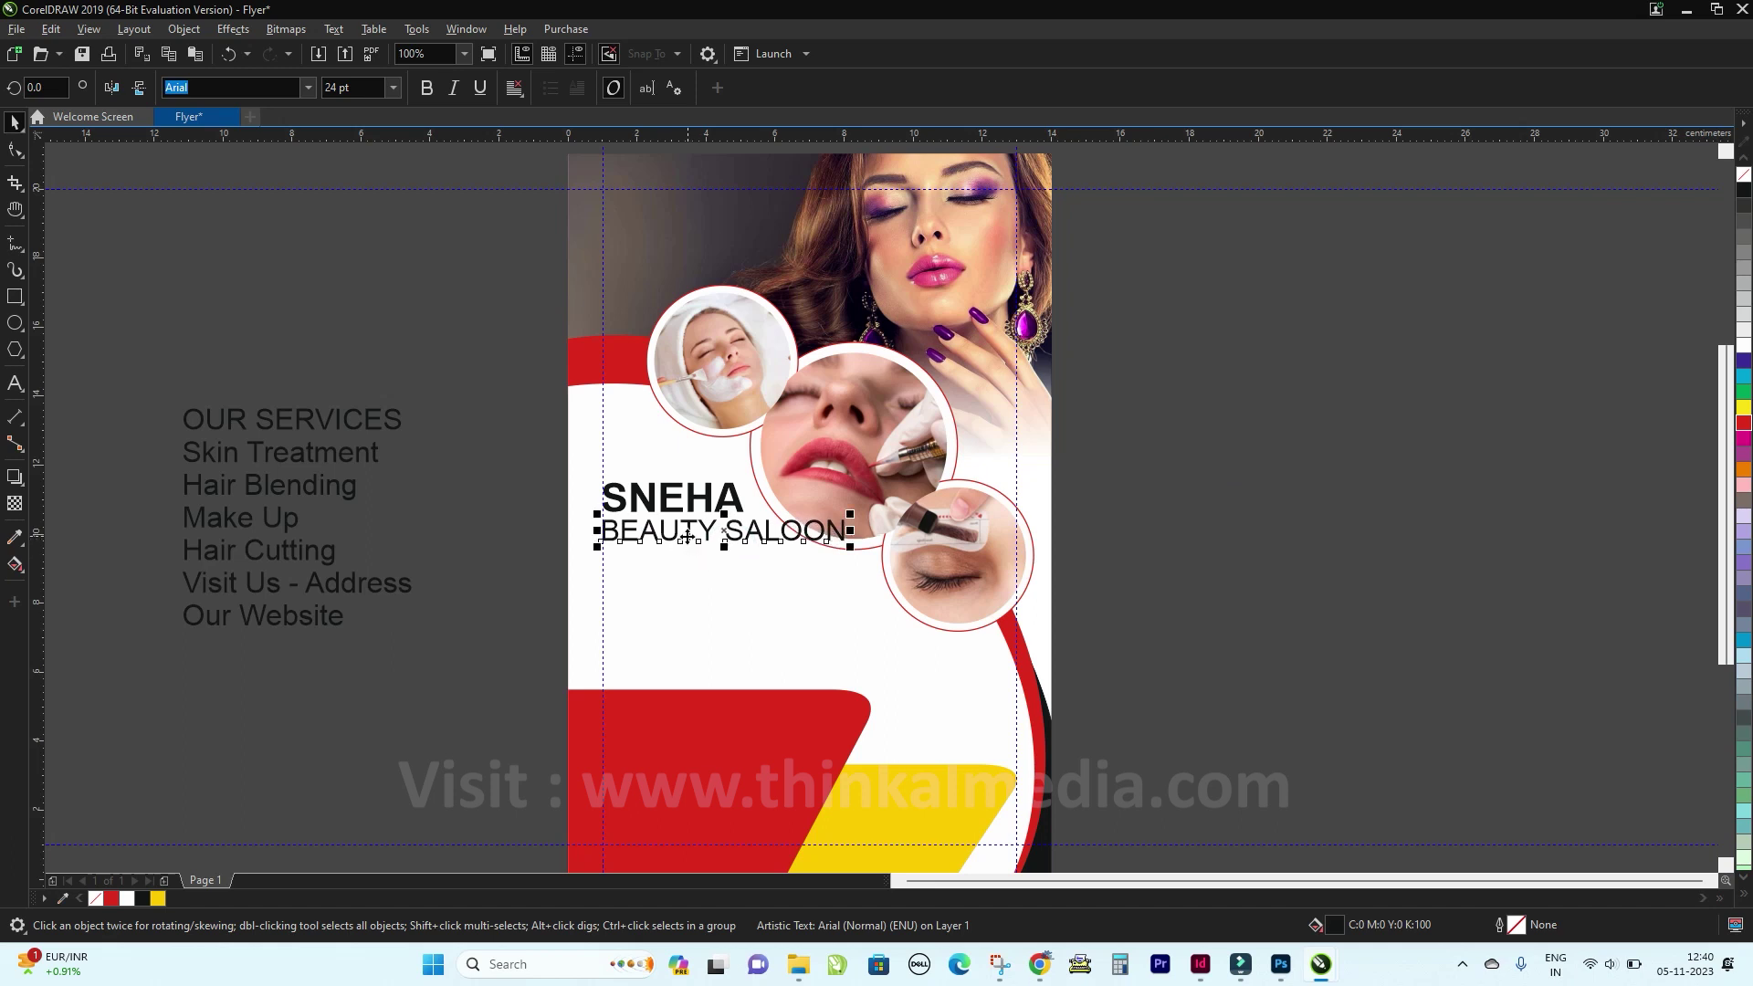
left_click(393, 86)
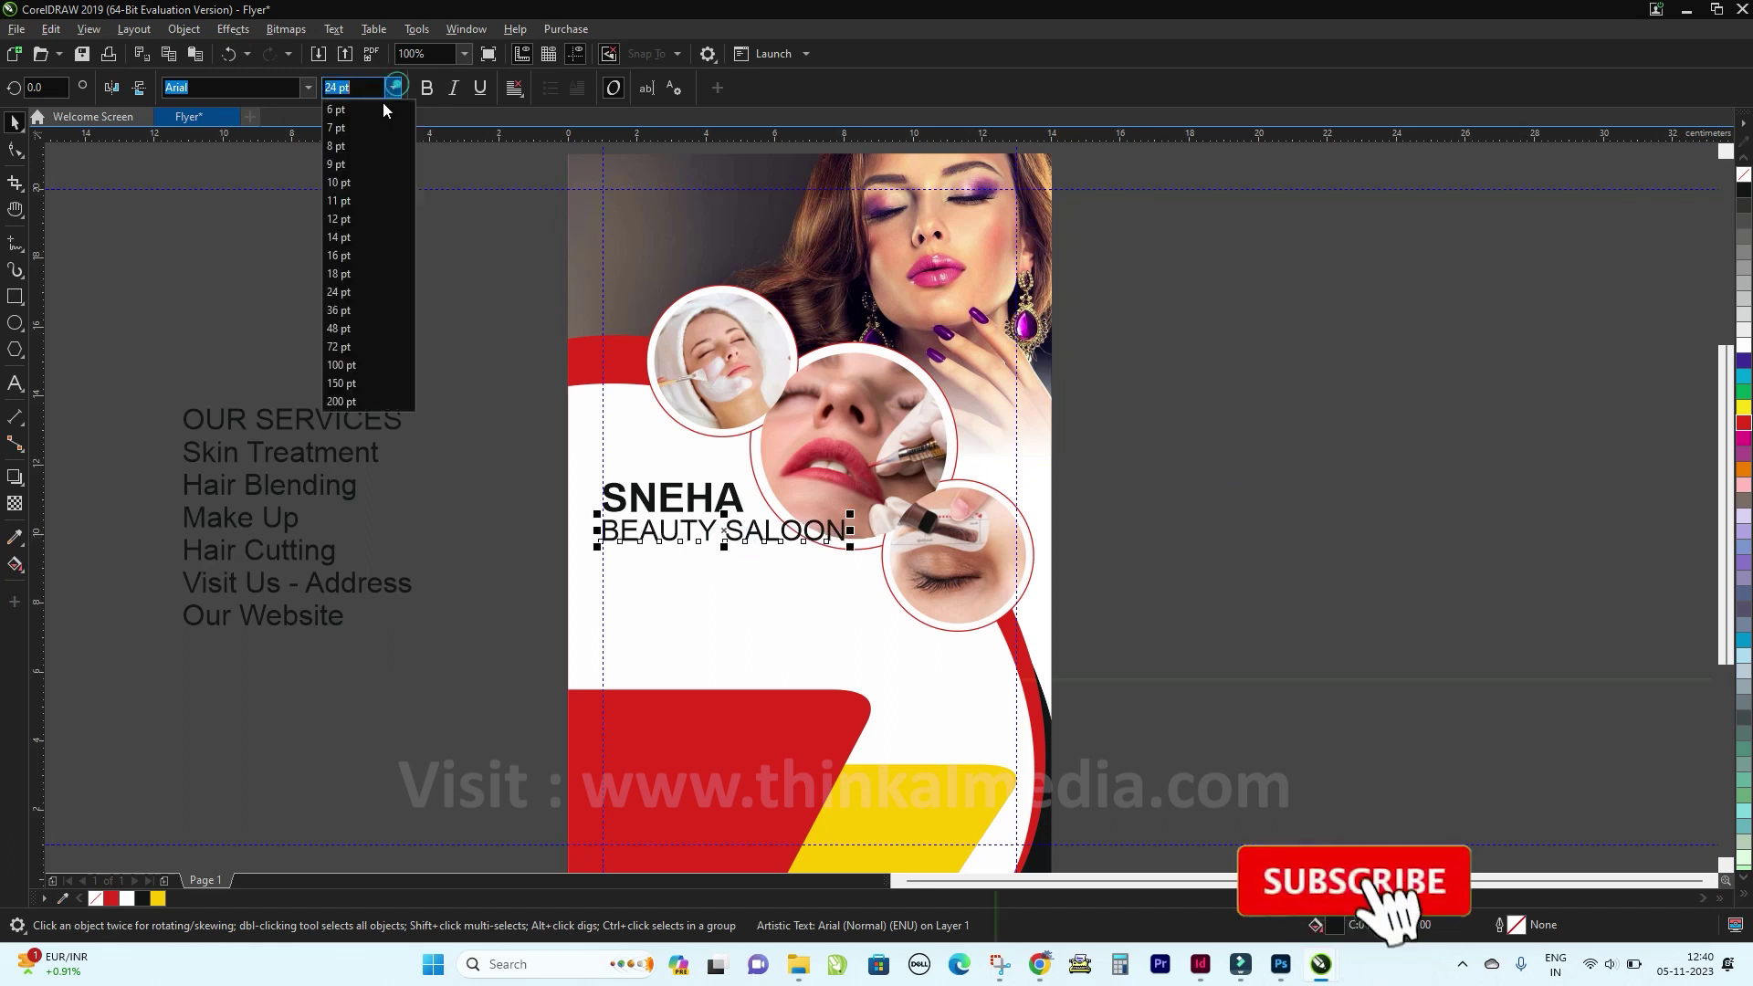
left_click(345, 238)
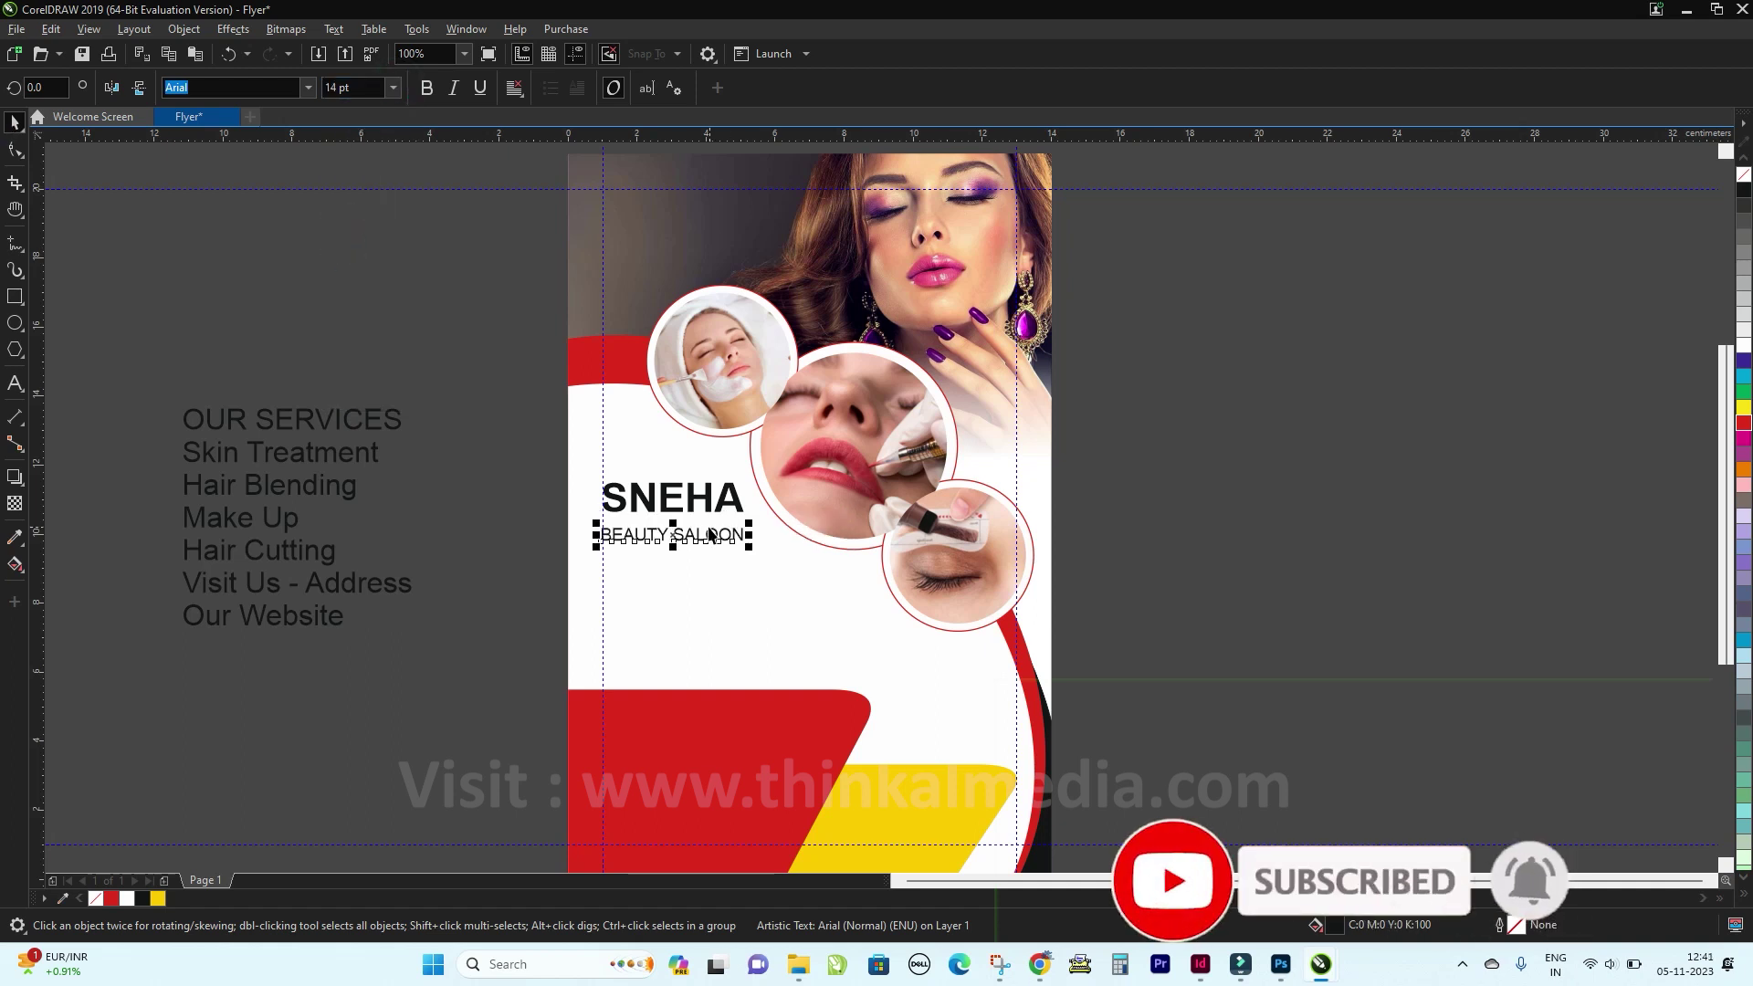
left_click(636, 536)
key("ctrl+z")
key("ctrl+shift+z")
left_click_drag(637, 529, 637, 531)
left_click(1406, 501)
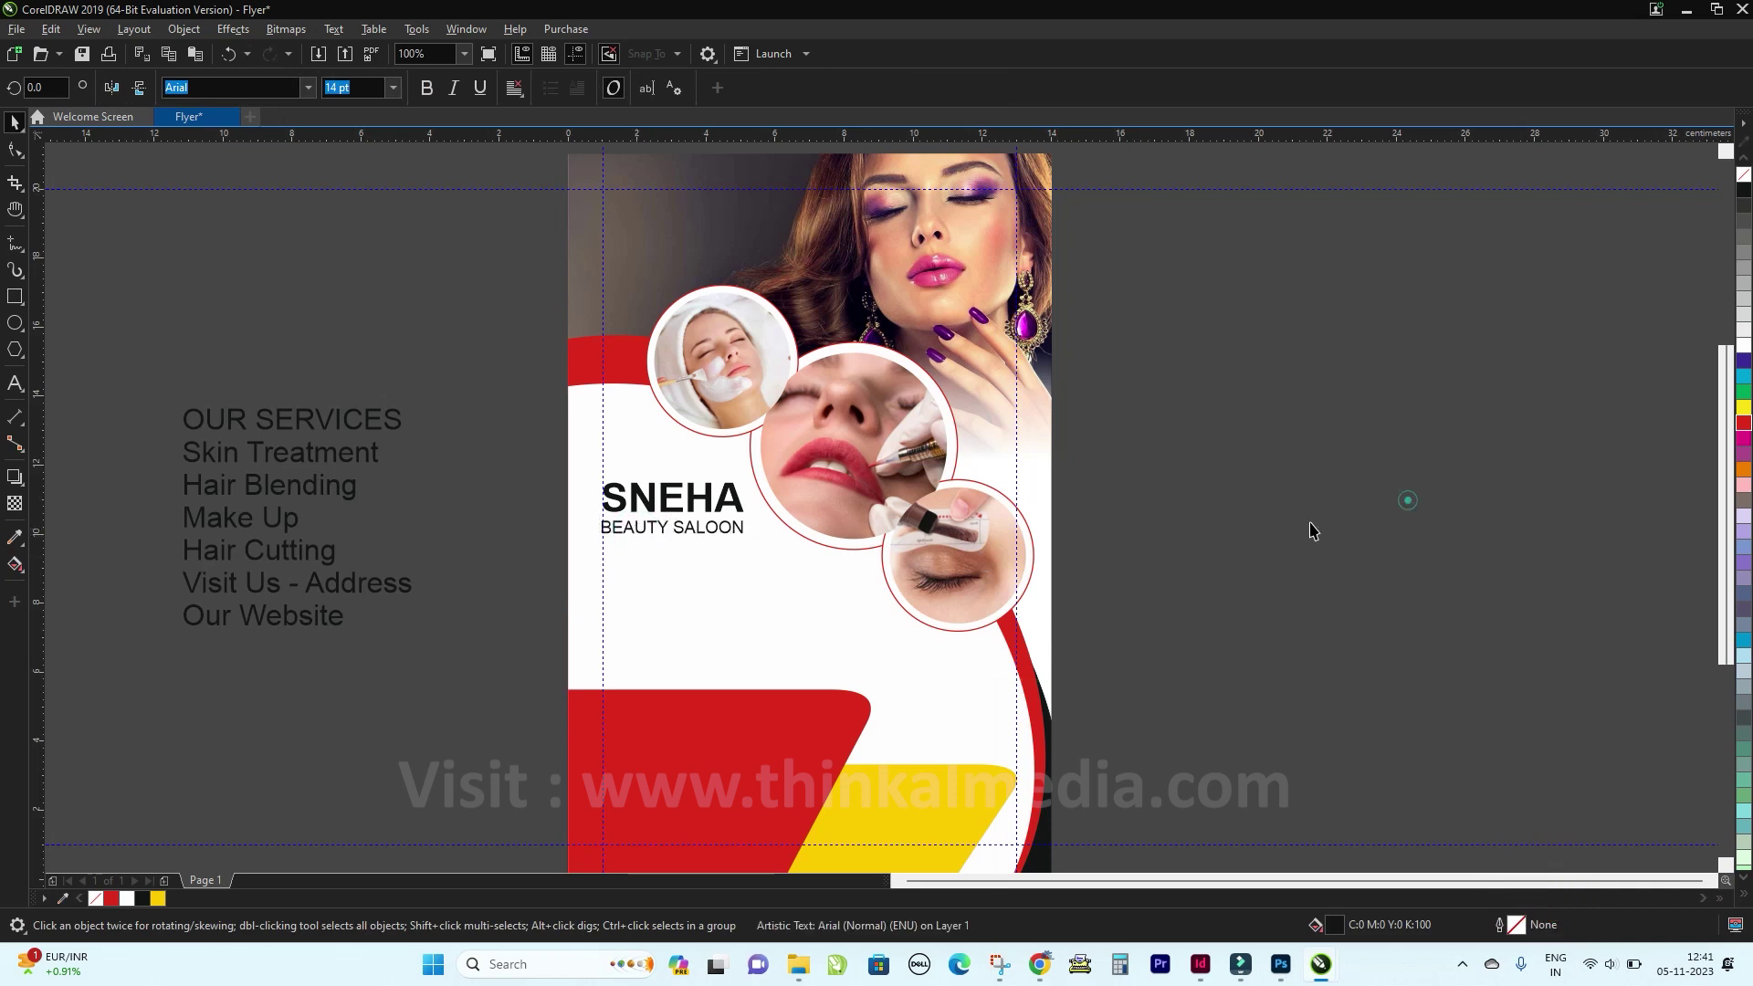
key("ctrl+z")
left_click(331, 443)
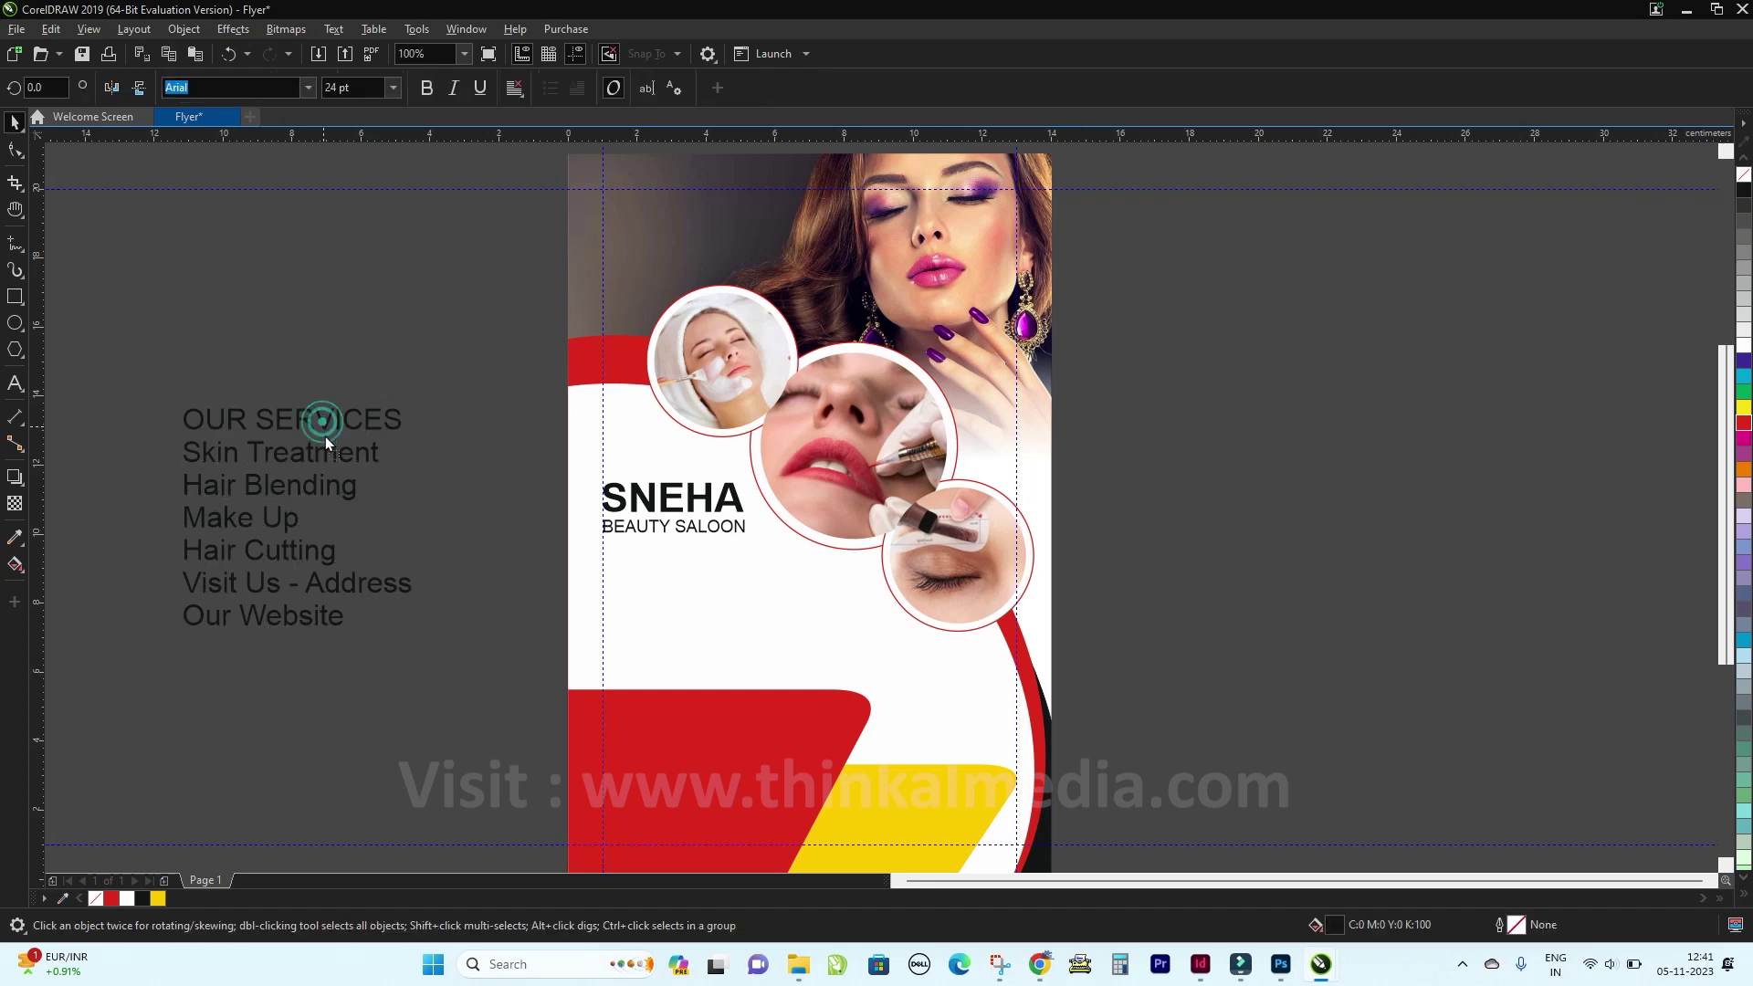
- Move the services list onto the page under the title at 9 pt
mouse_move(325, 436)
left_mouse_down()
mouse_move(364, 557)
mouse_move(770, 602)
mouse_move(744, 571)
left_mouse_up()
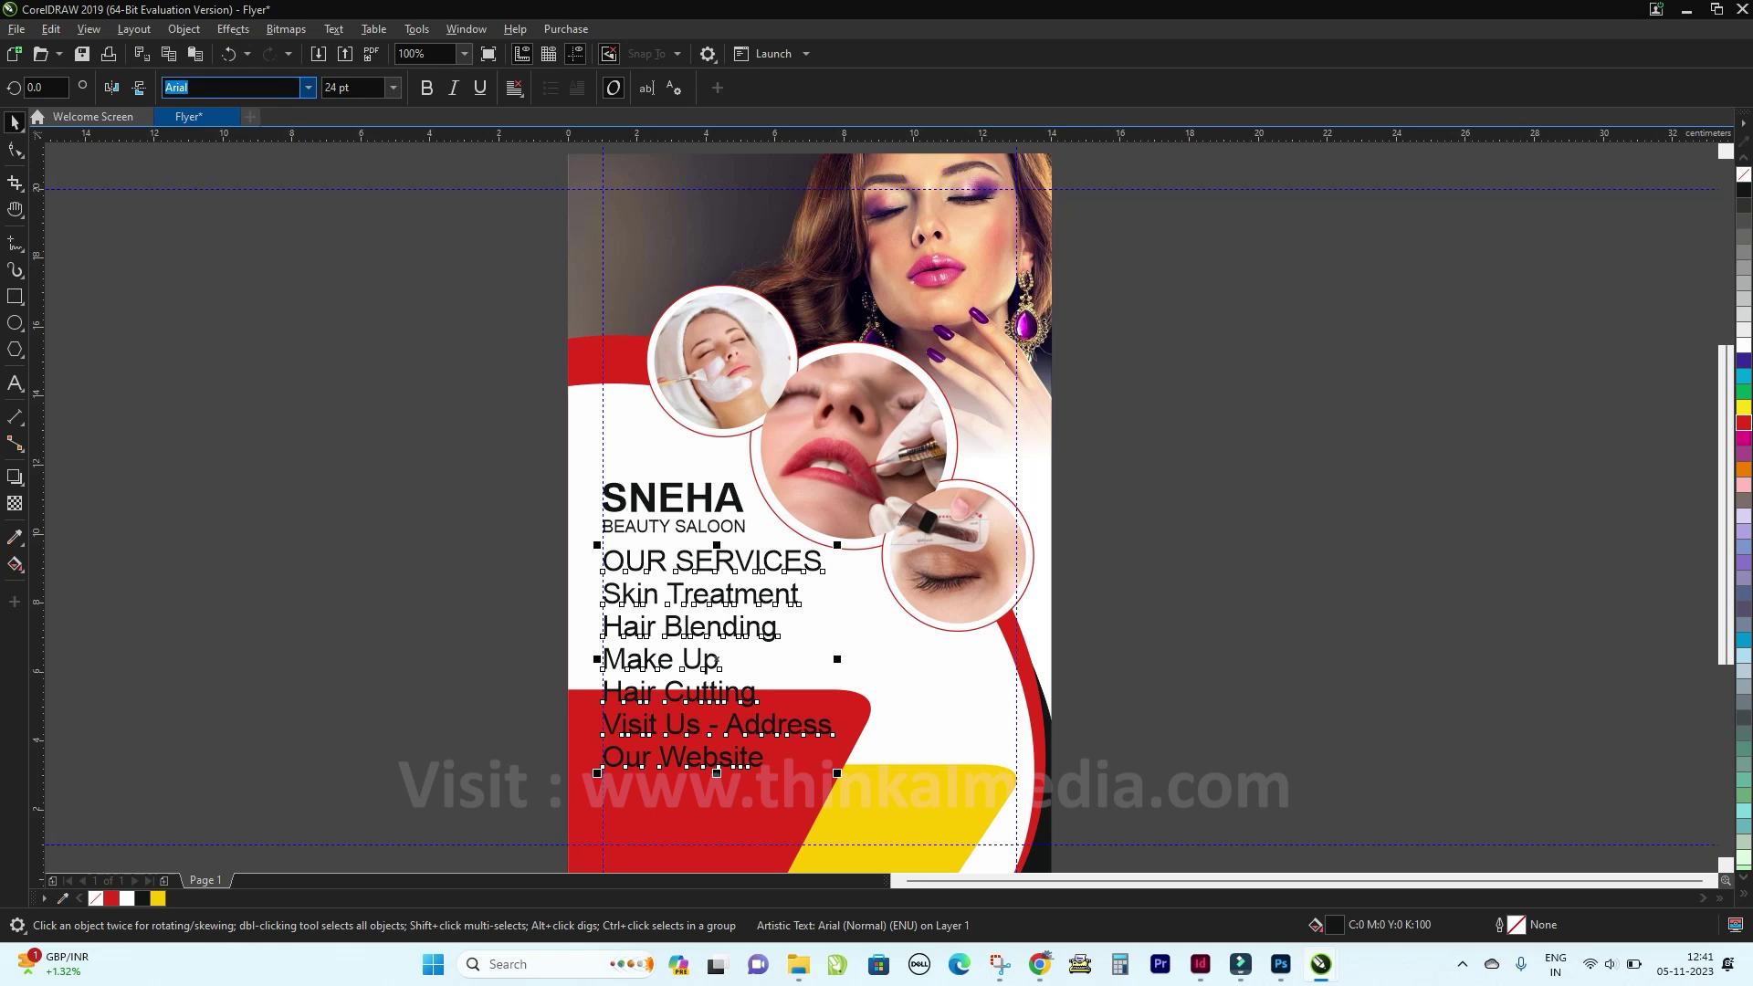
left_click(394, 88)
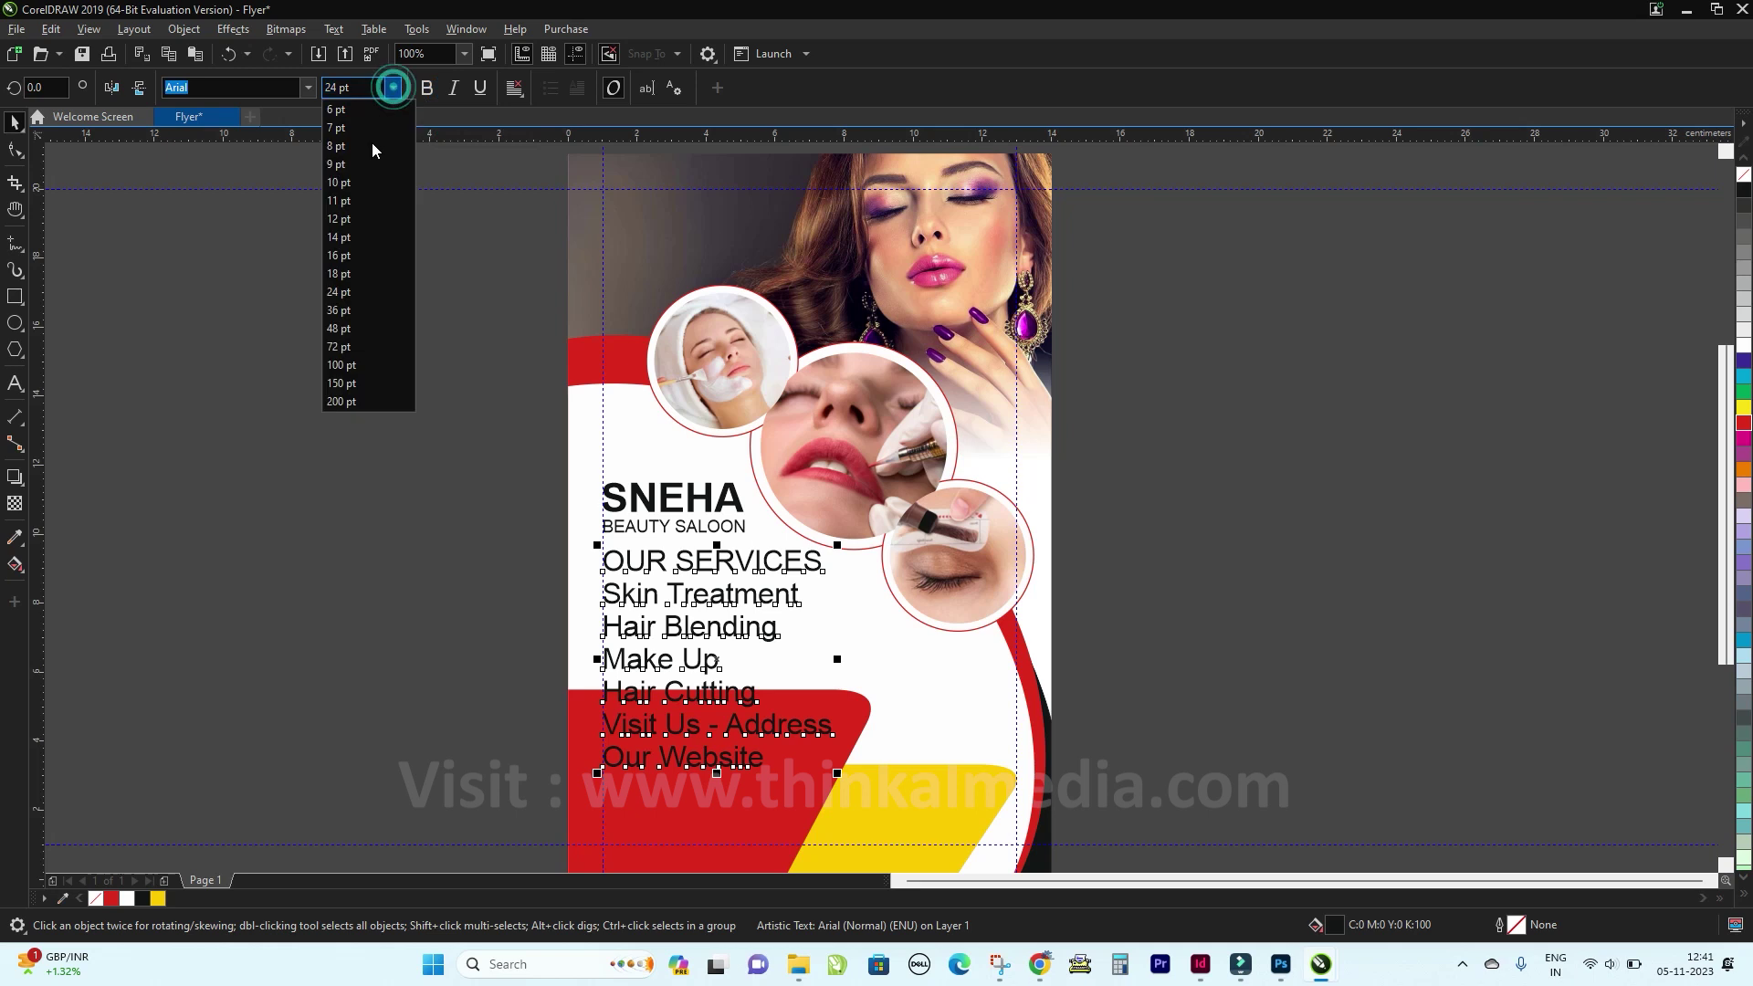
left_click(349, 165)
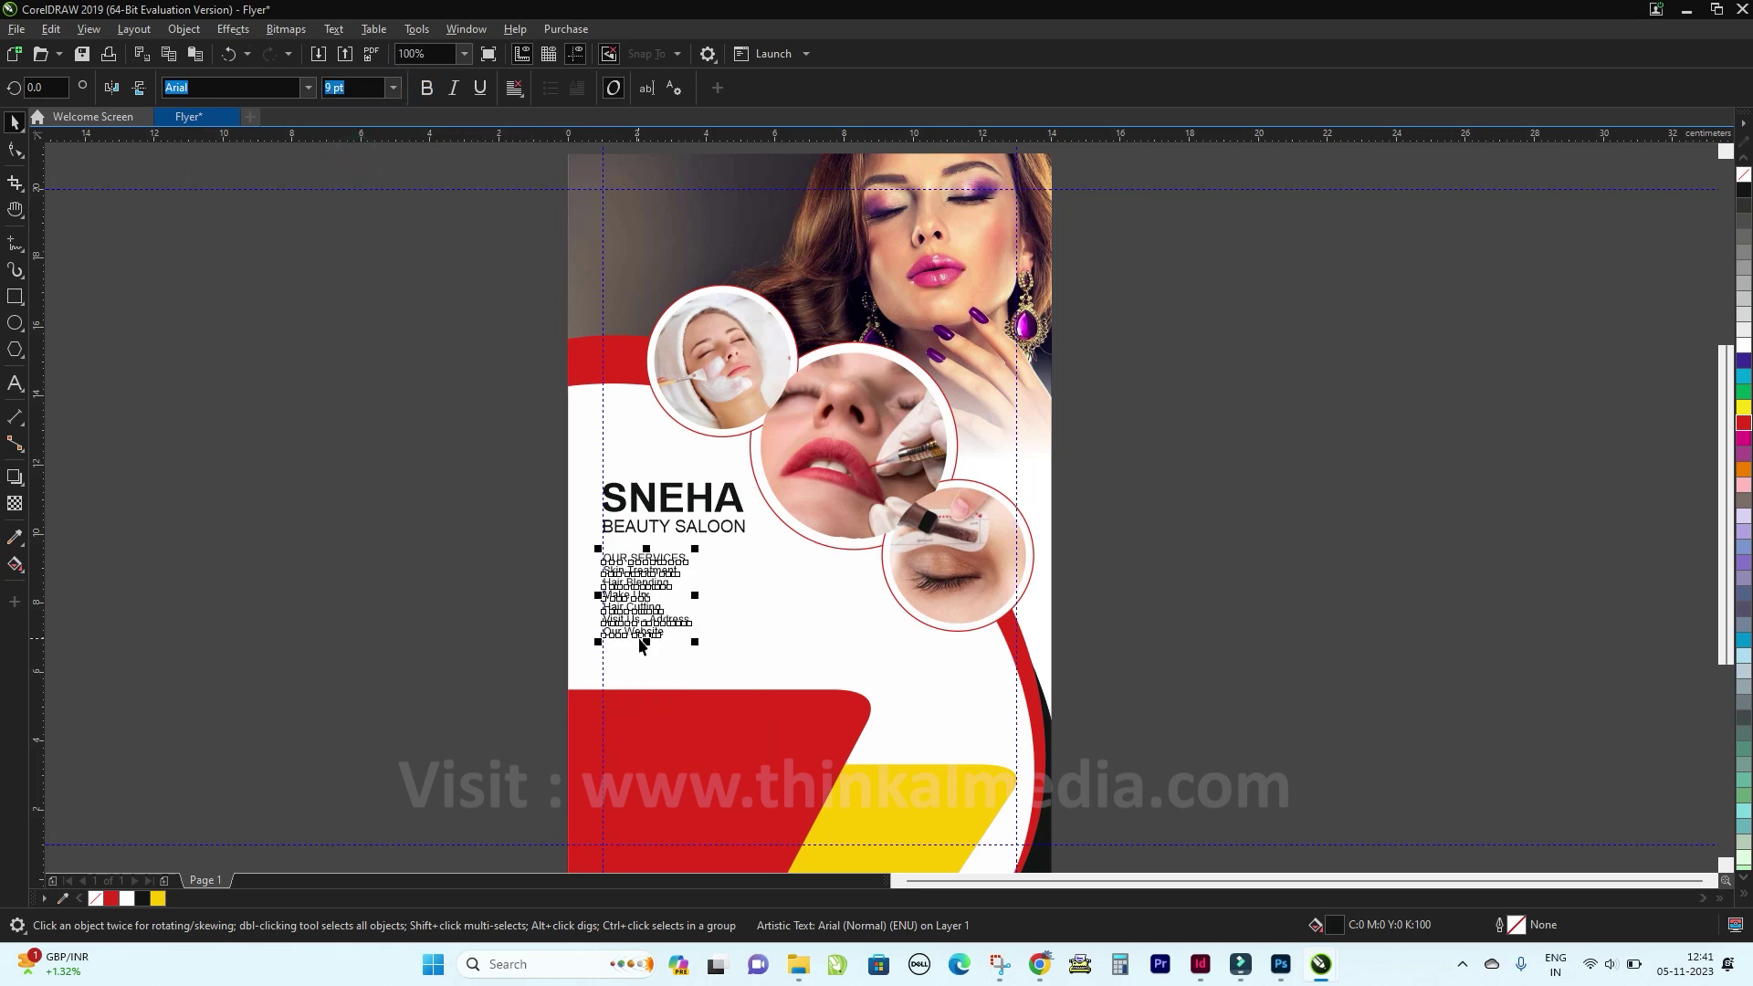
scroll(547, 603, "up", 2)
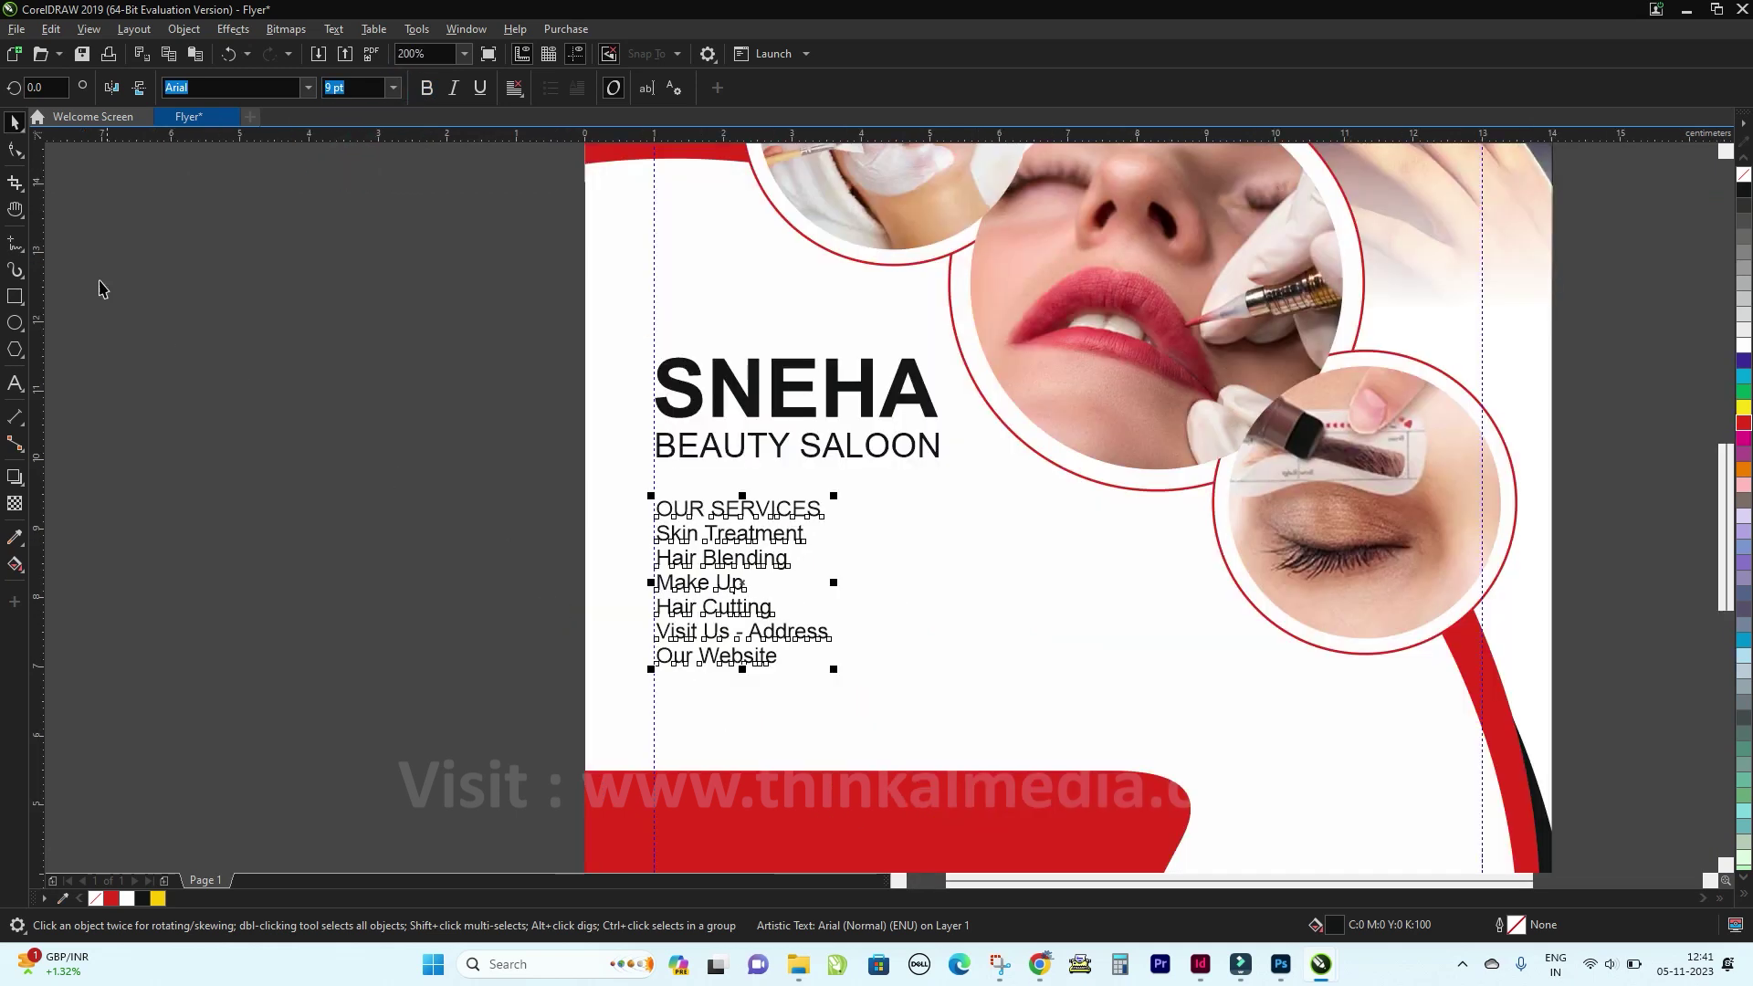
- Make the OUR SERVICES heading line bold
left_click(15, 383)
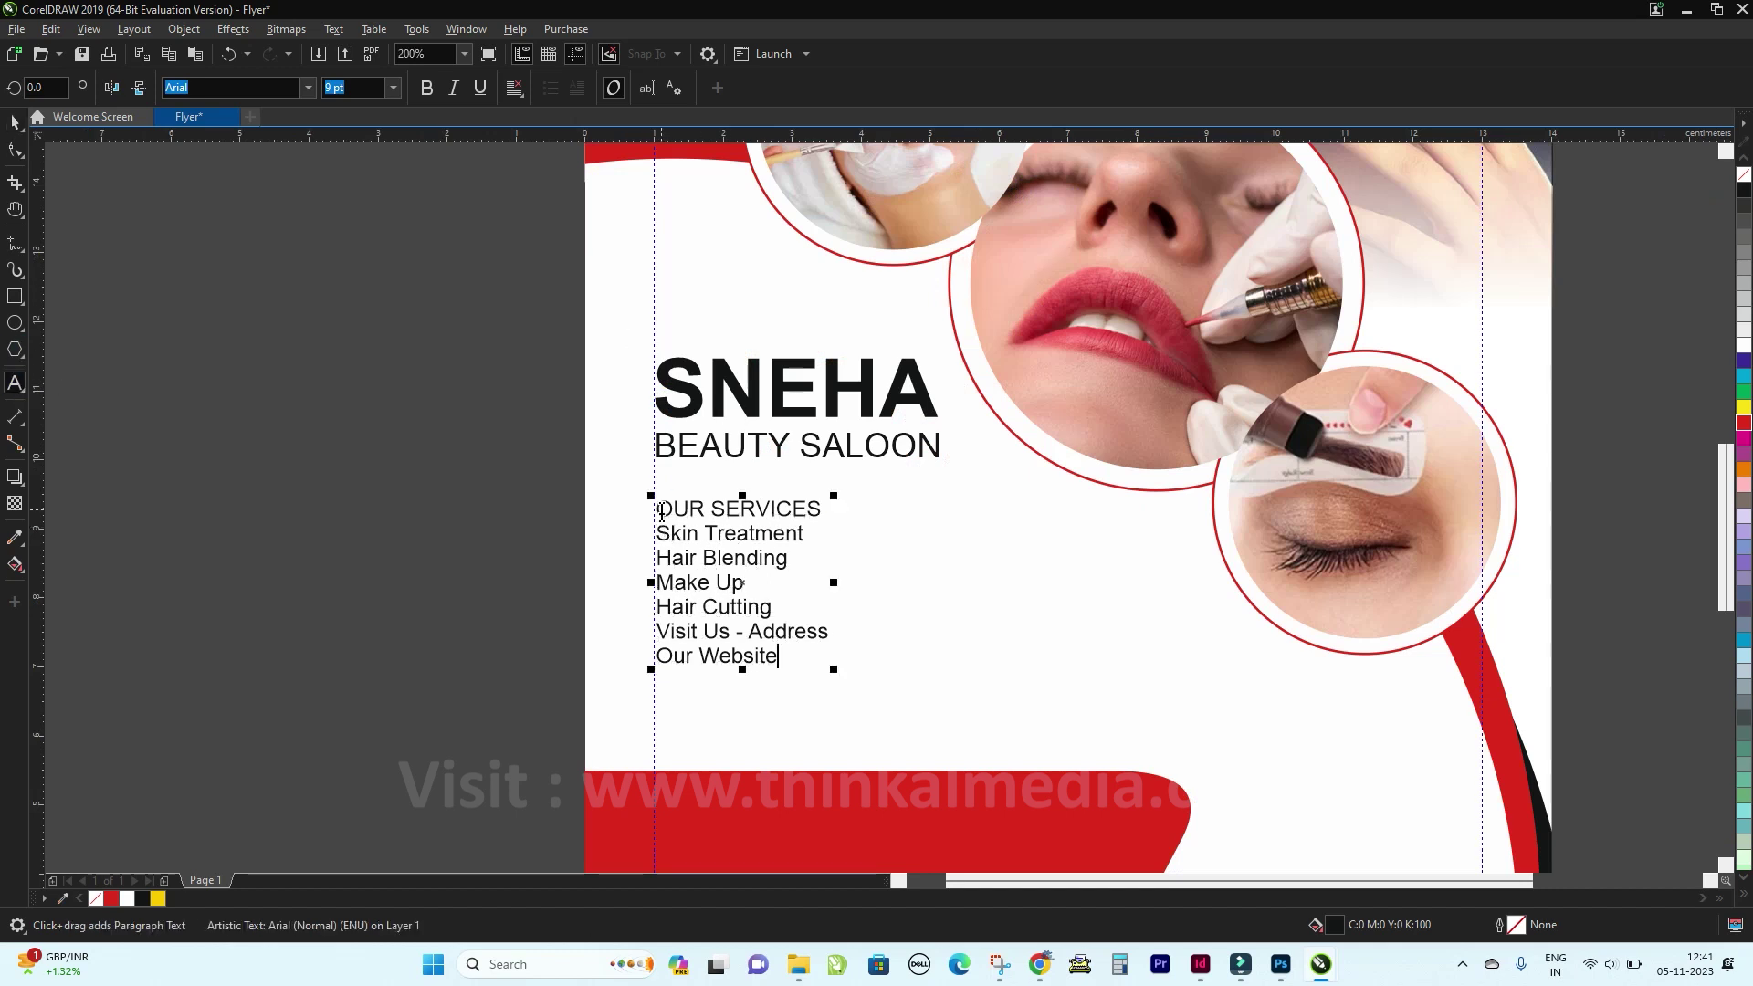
left_click_drag(659, 508, 821, 505)
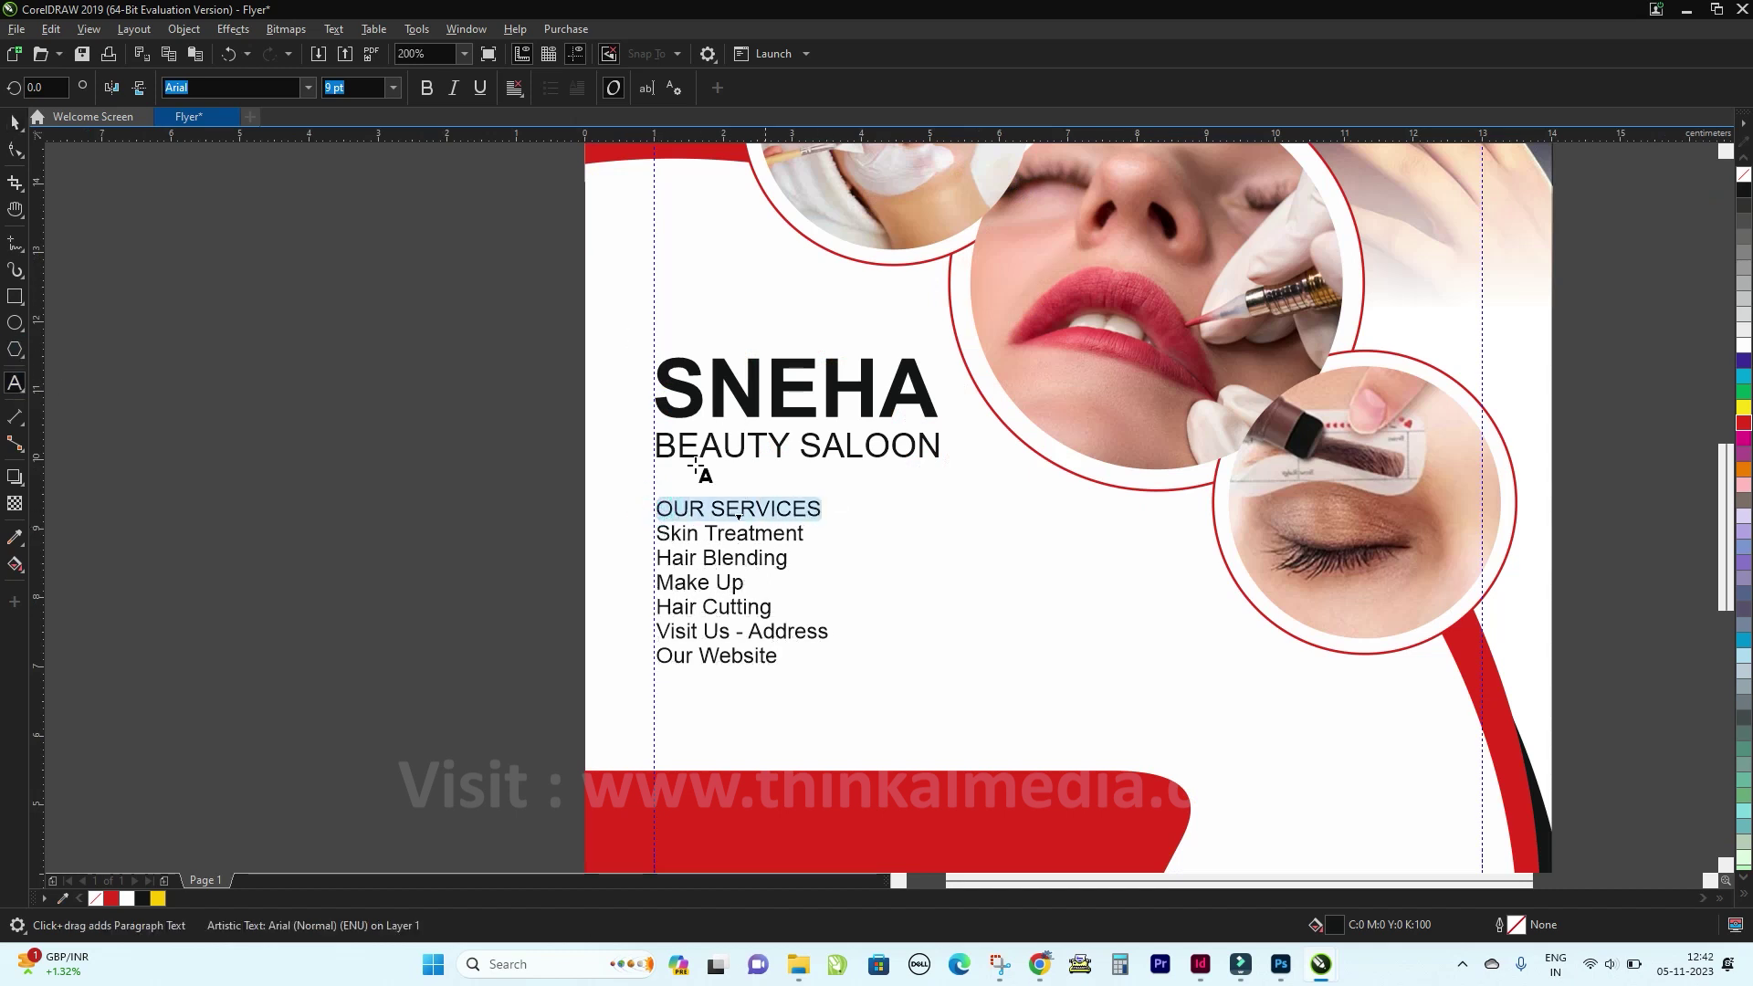
left_click(430, 93)
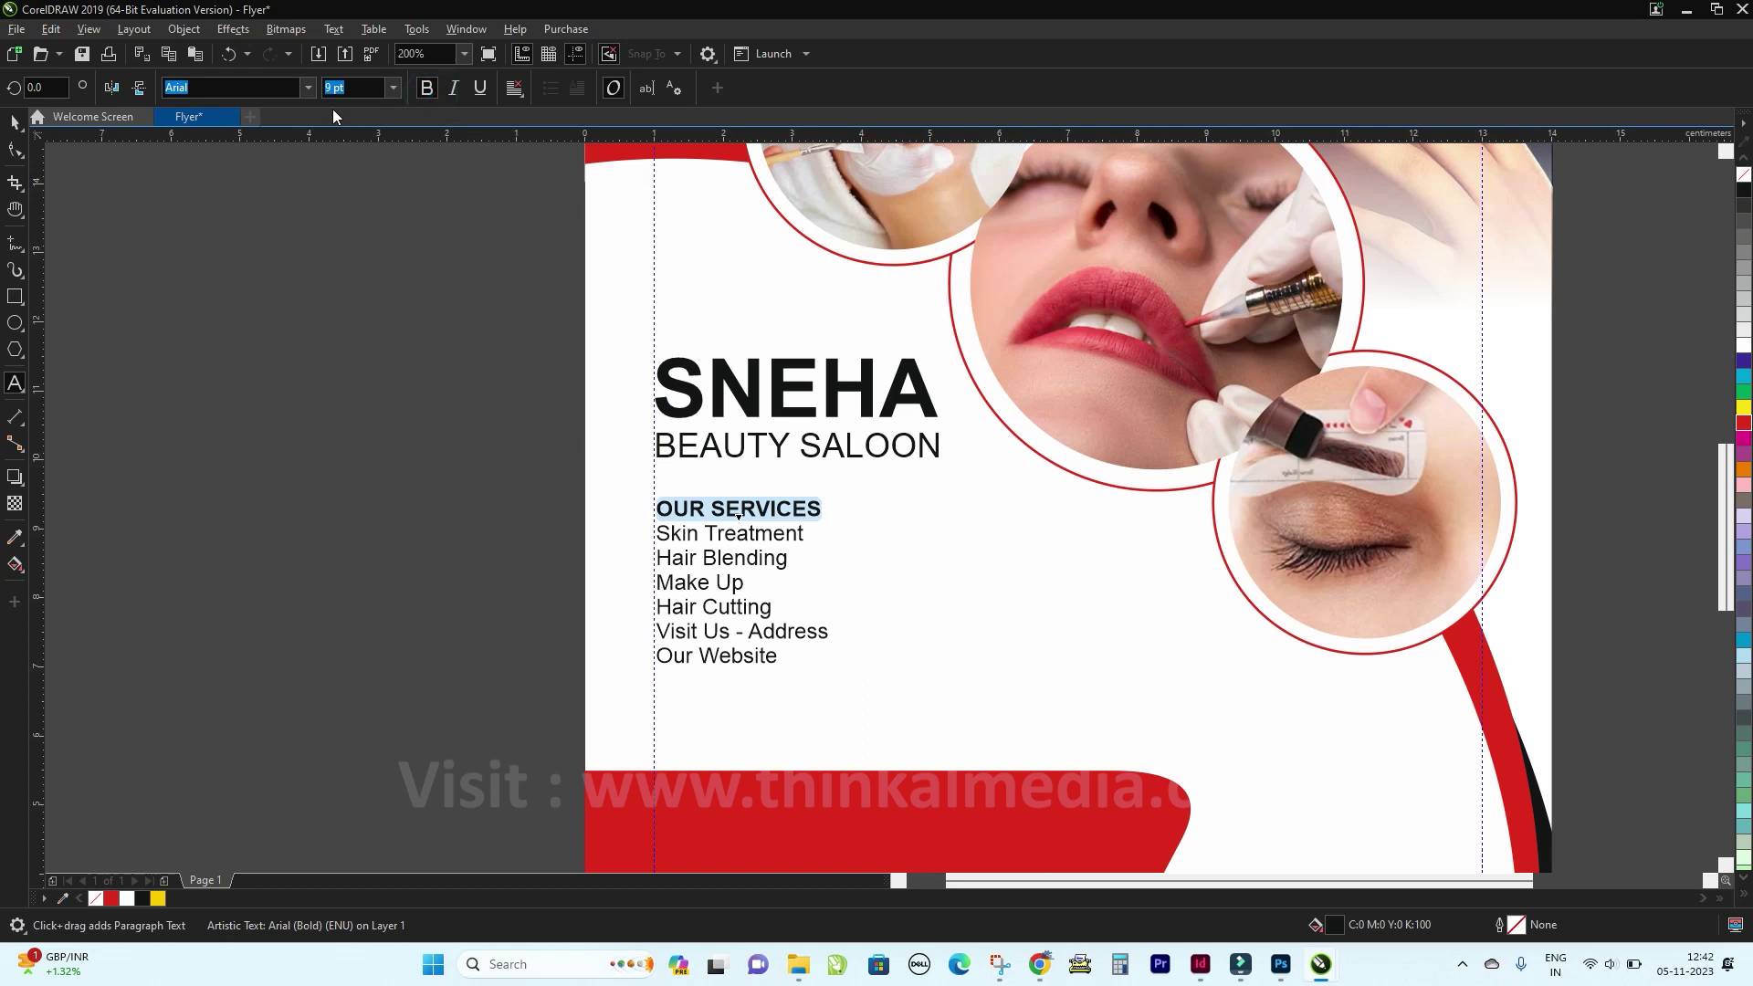
left_click(687, 534)
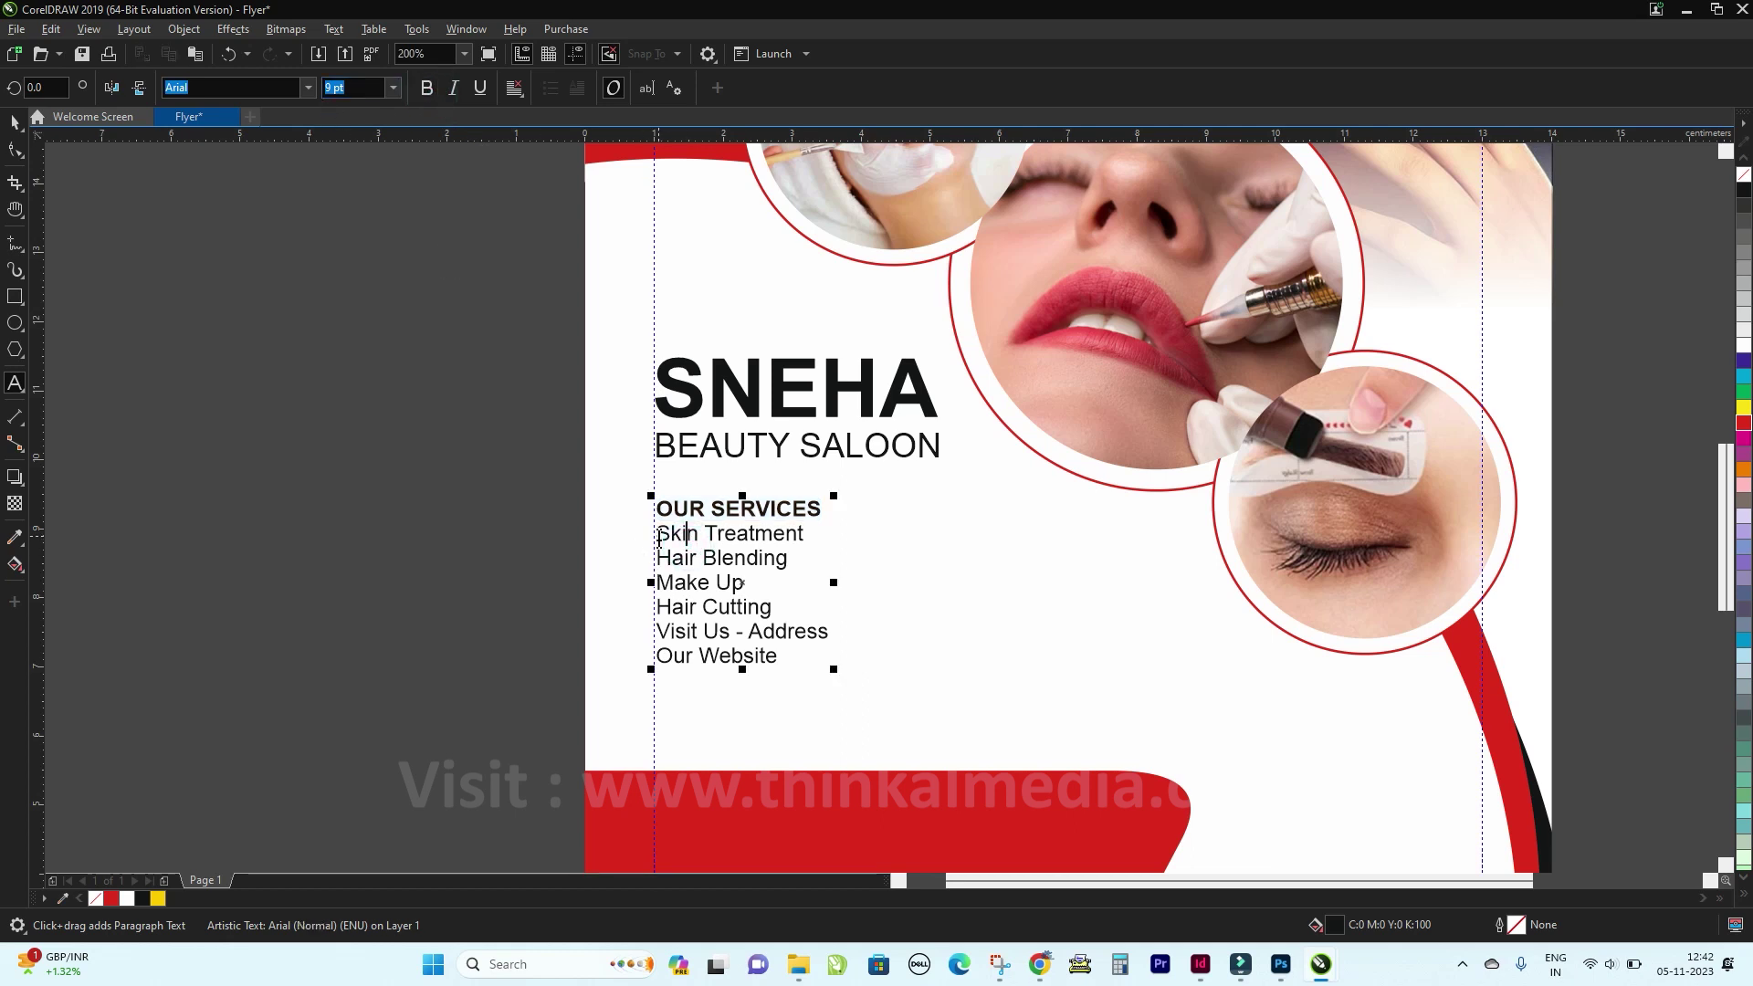
- Cut the Visit Us - Address and Our Website lines and paste them off-page
left_click(658, 536)
left_click_drag(658, 629, 813, 661)
key("ctrl+c")
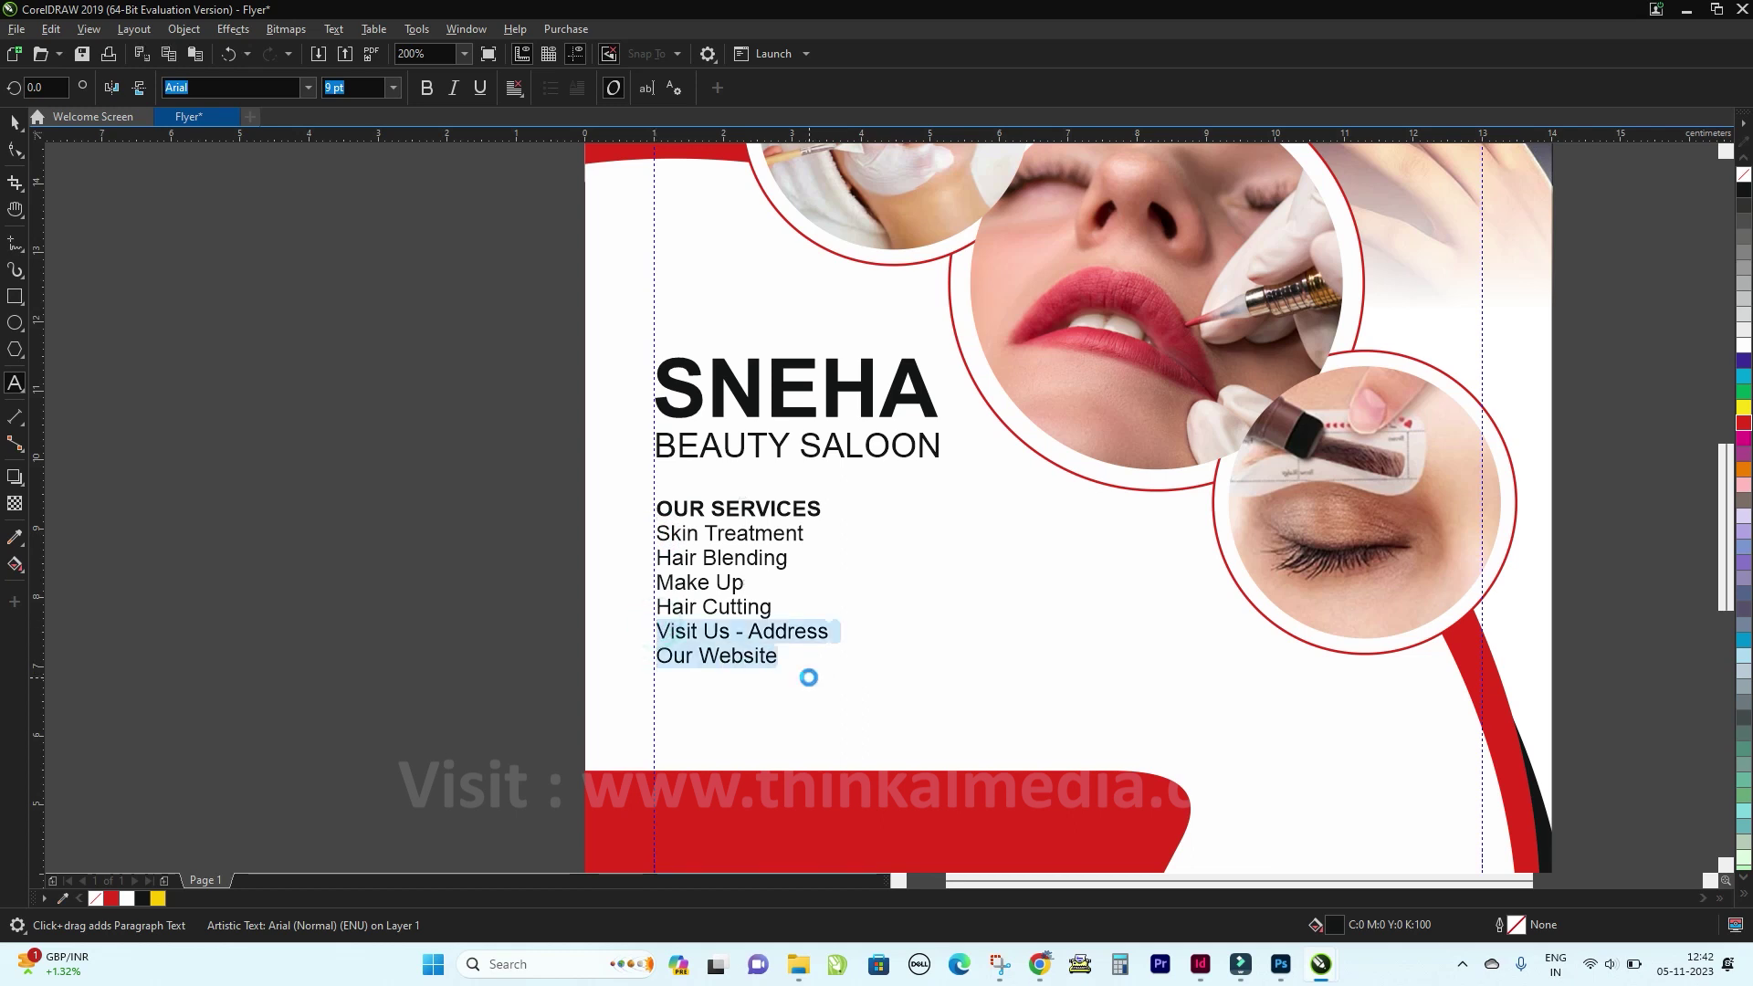
key("Delete")
left_click(425, 564)
key("ctrl+v")
- Move the Visit Us text further left and lower the services list and title pair
left_click(14, 122)
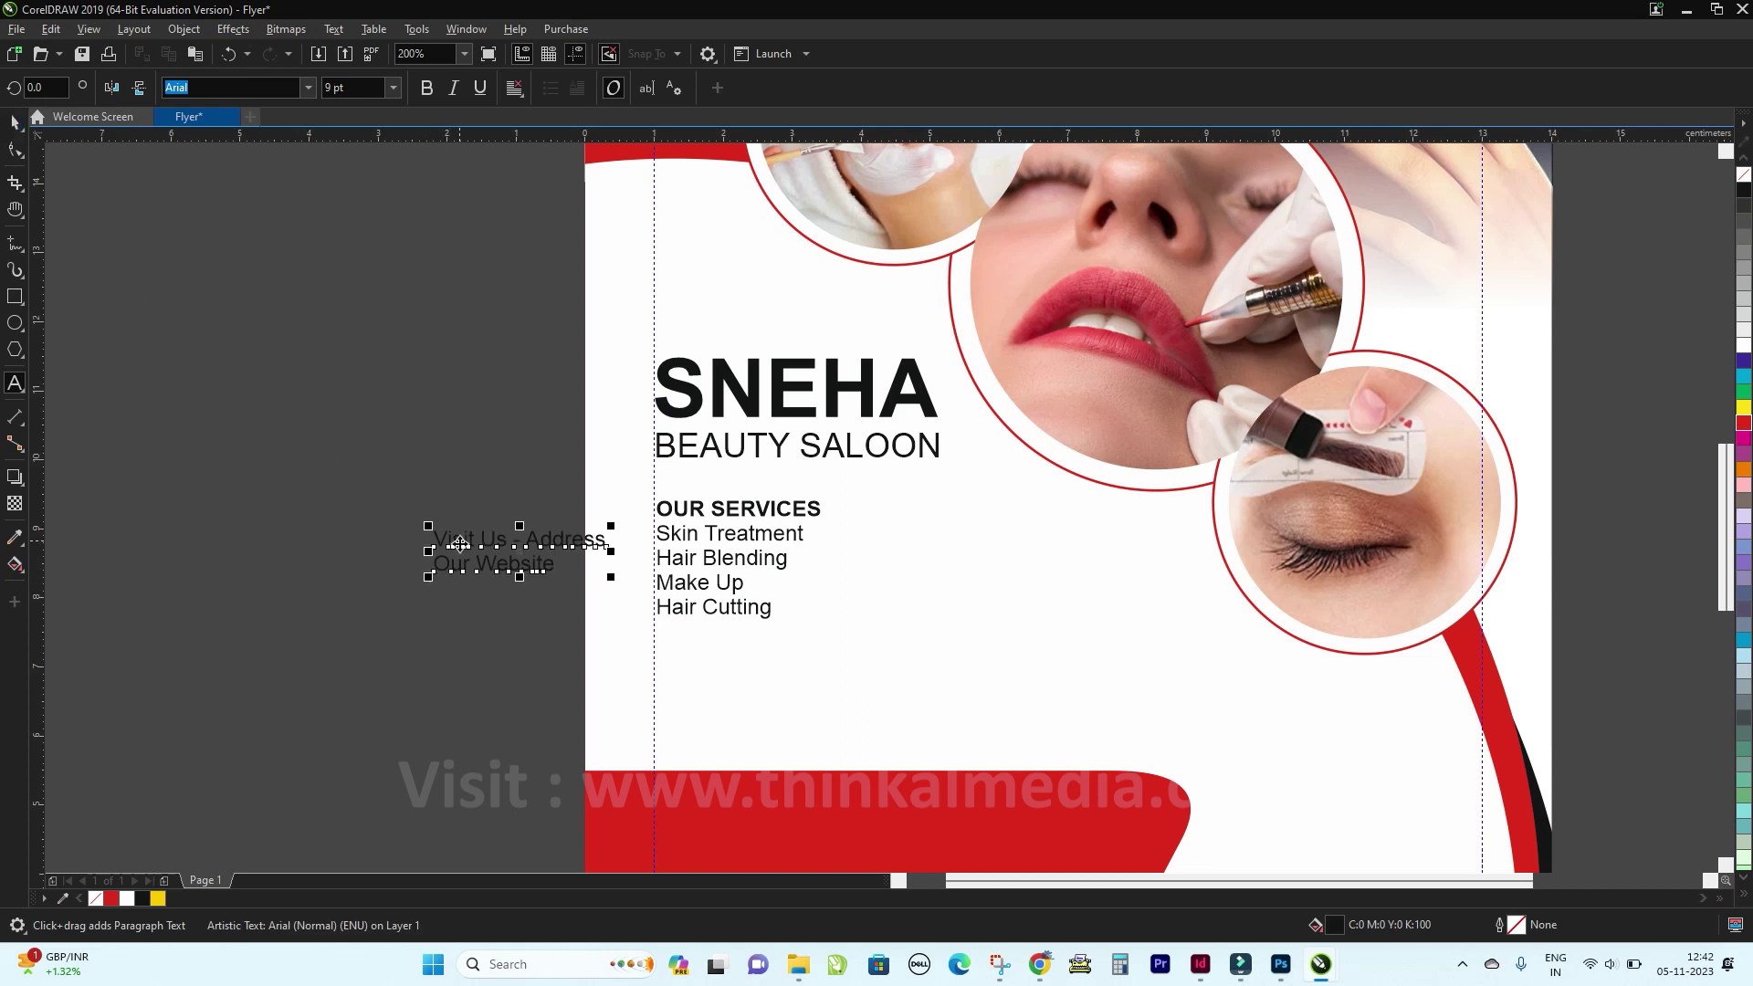
left_click_drag(509, 546, 320, 550)
mouse_move(765, 621)
left_mouse_down()
mouse_move(758, 696)
mouse_move(763, 677)
left_mouse_up()
left_click_drag(561, 334, 946, 493)
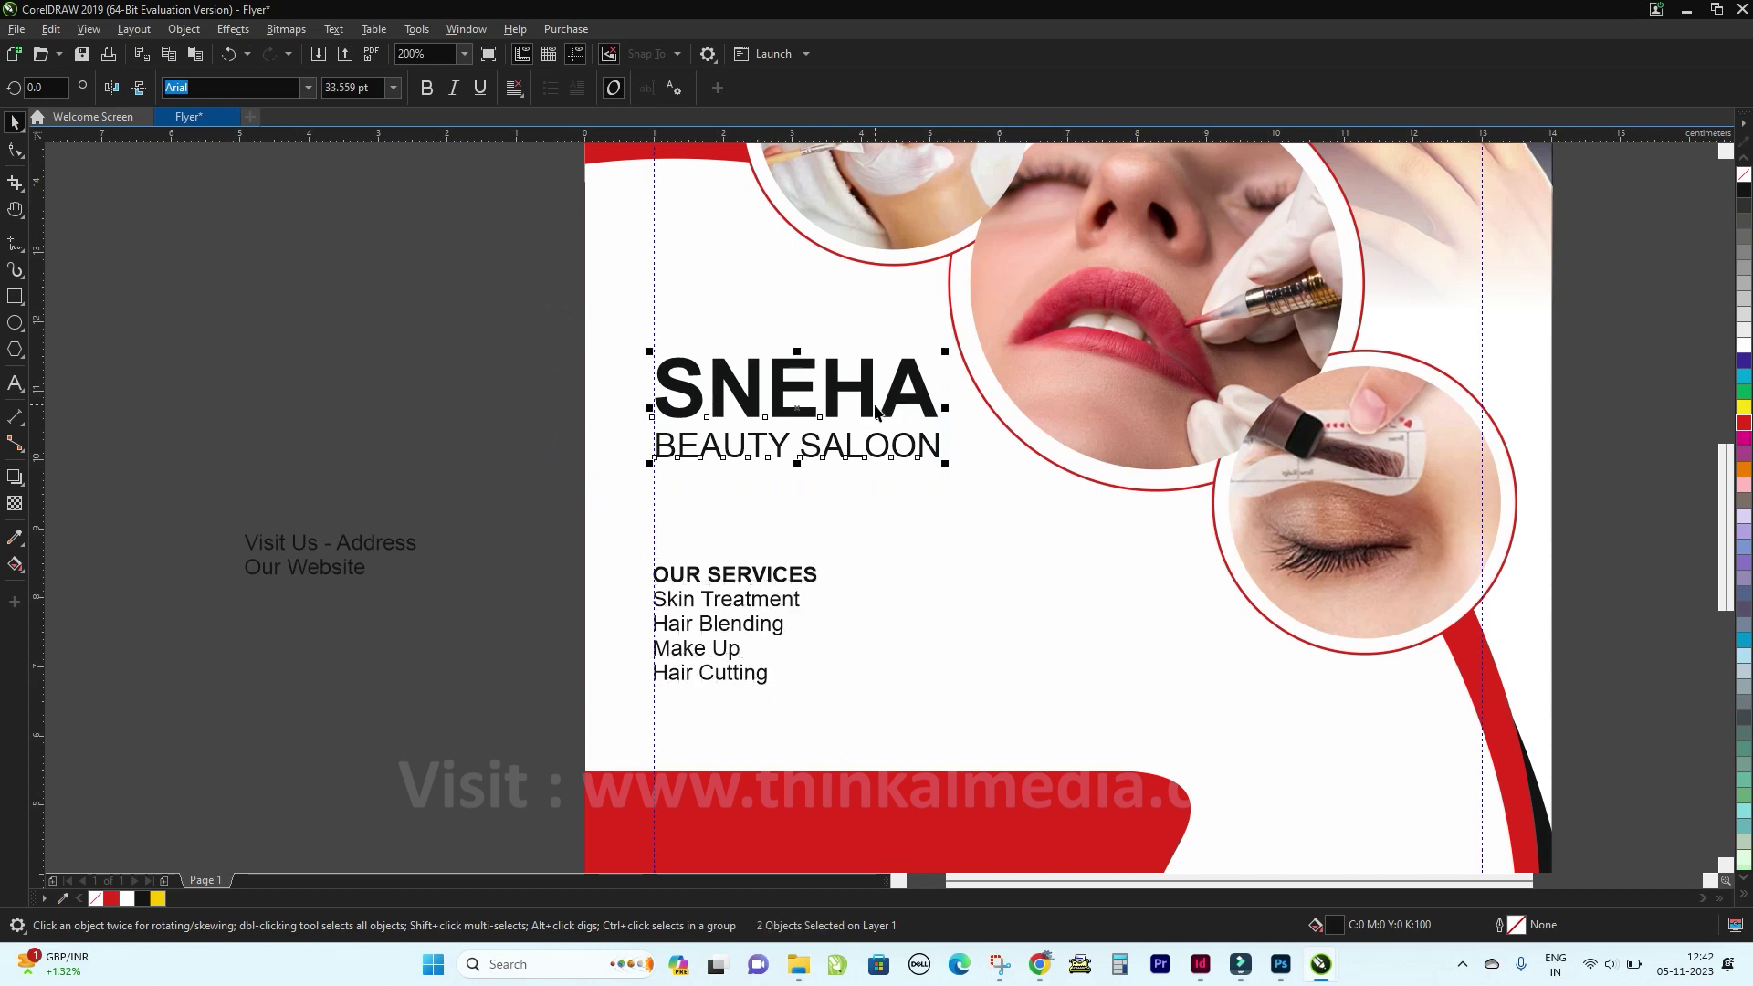
left_click_drag(875, 411, 874, 453)
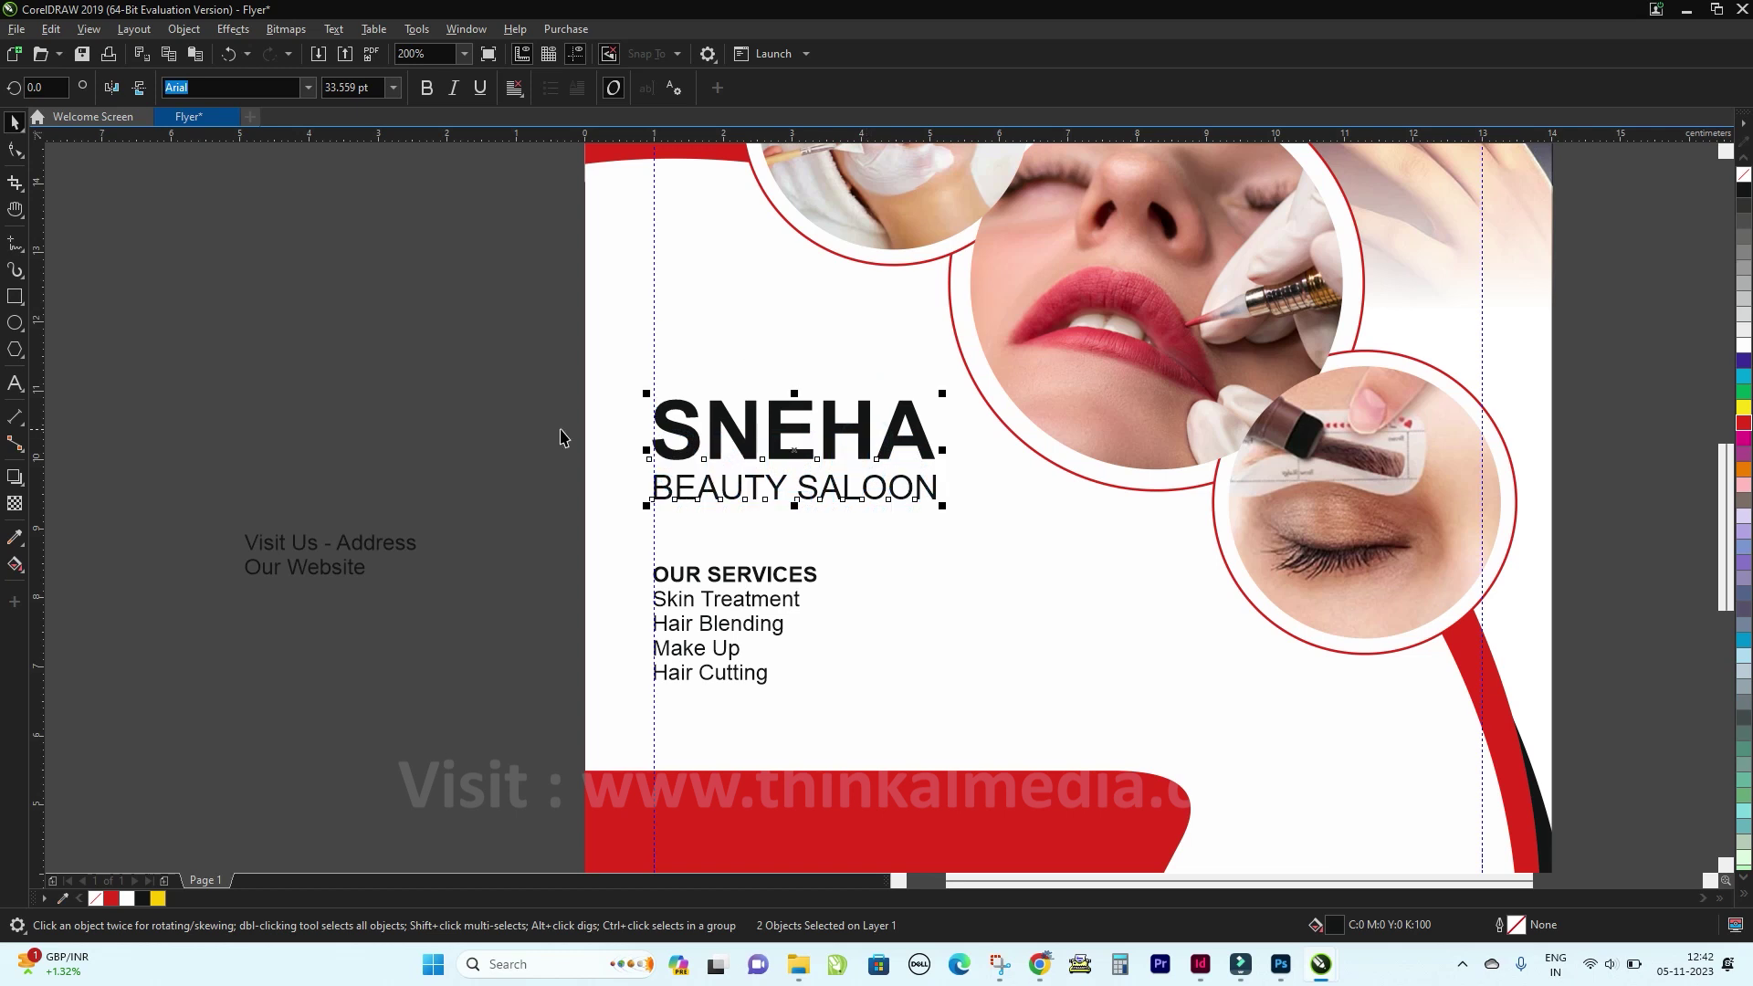
left_click(374, 407)
- Colour the SNEHA title magenta
left_click(790, 445)
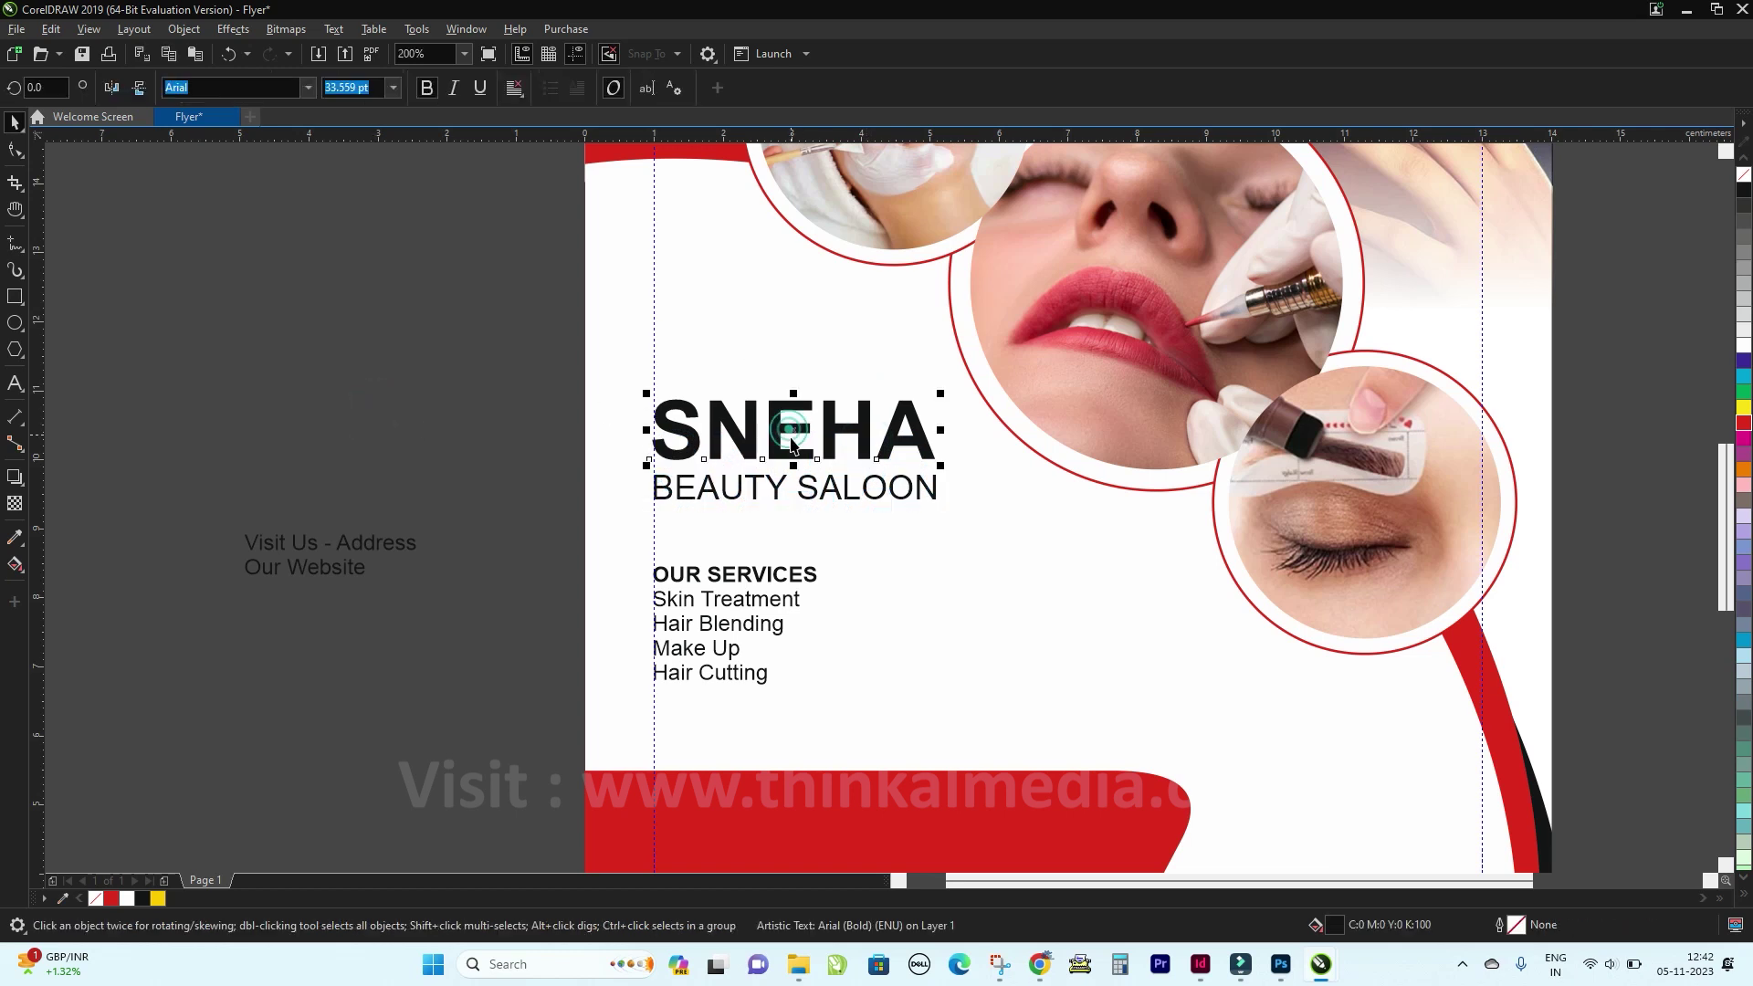
left_click(1744, 423)
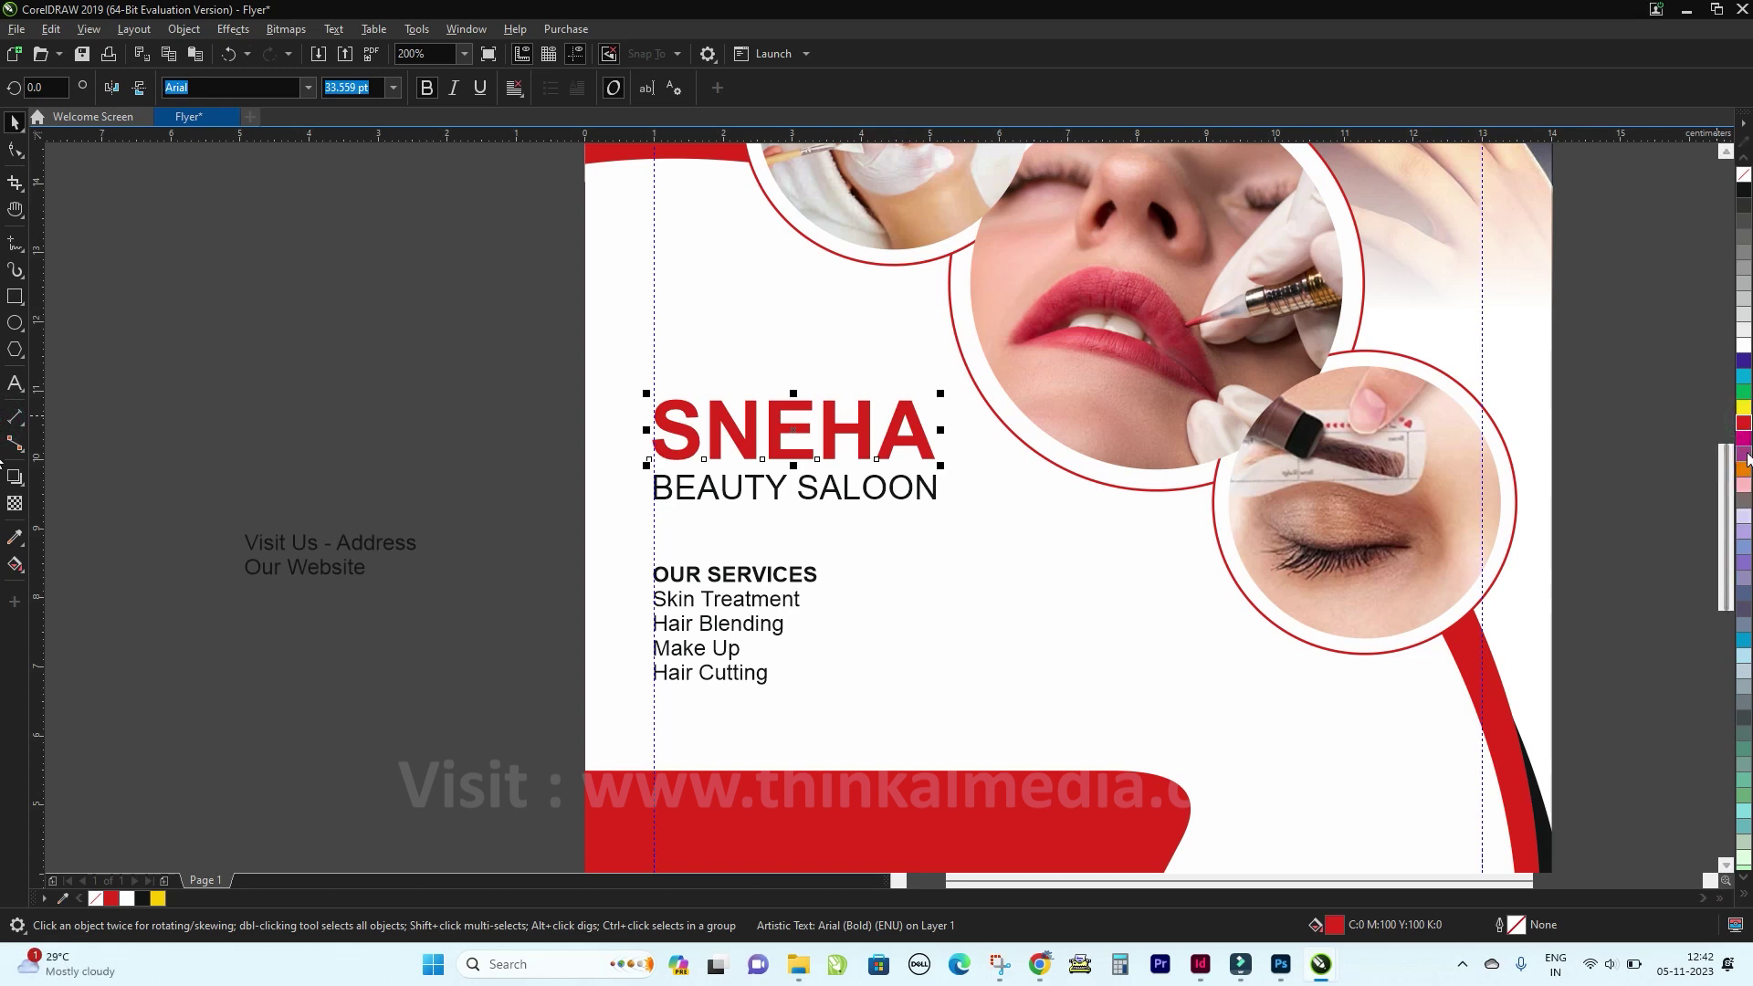
left_click(1744, 438)
left_click(913, 493)
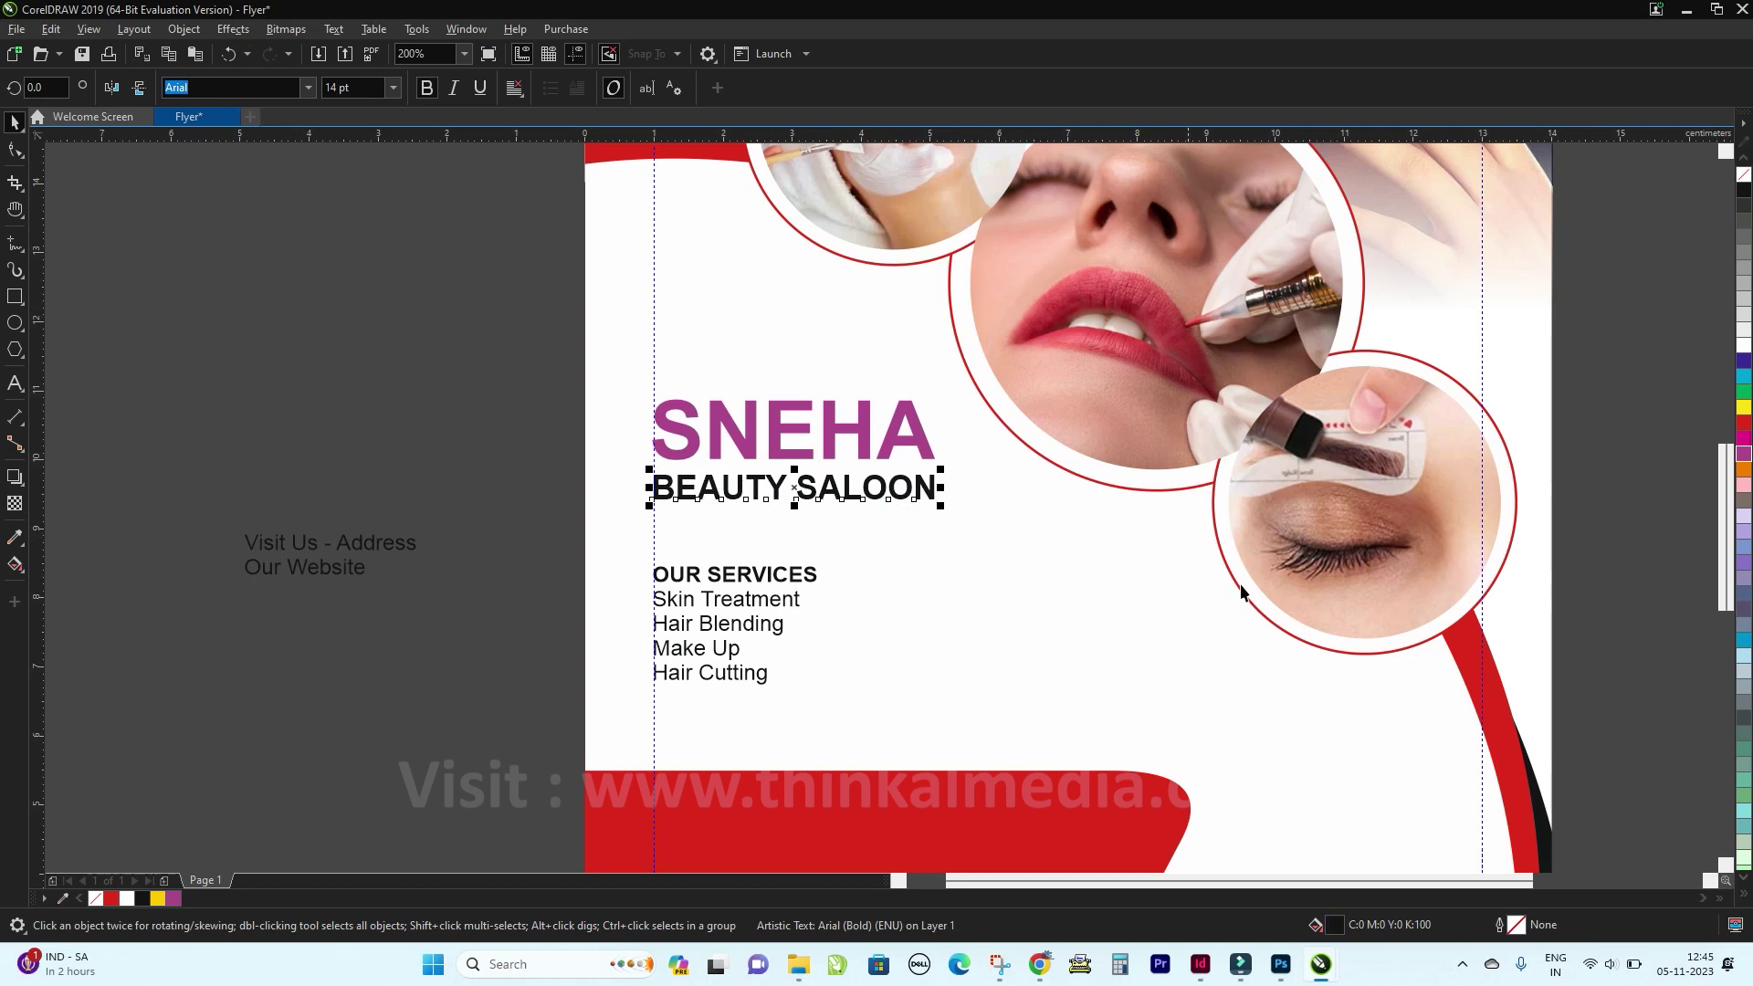
- Give BEAUTY SALOON a fountain fill starting red and ending bright green
double_click(1331, 923)
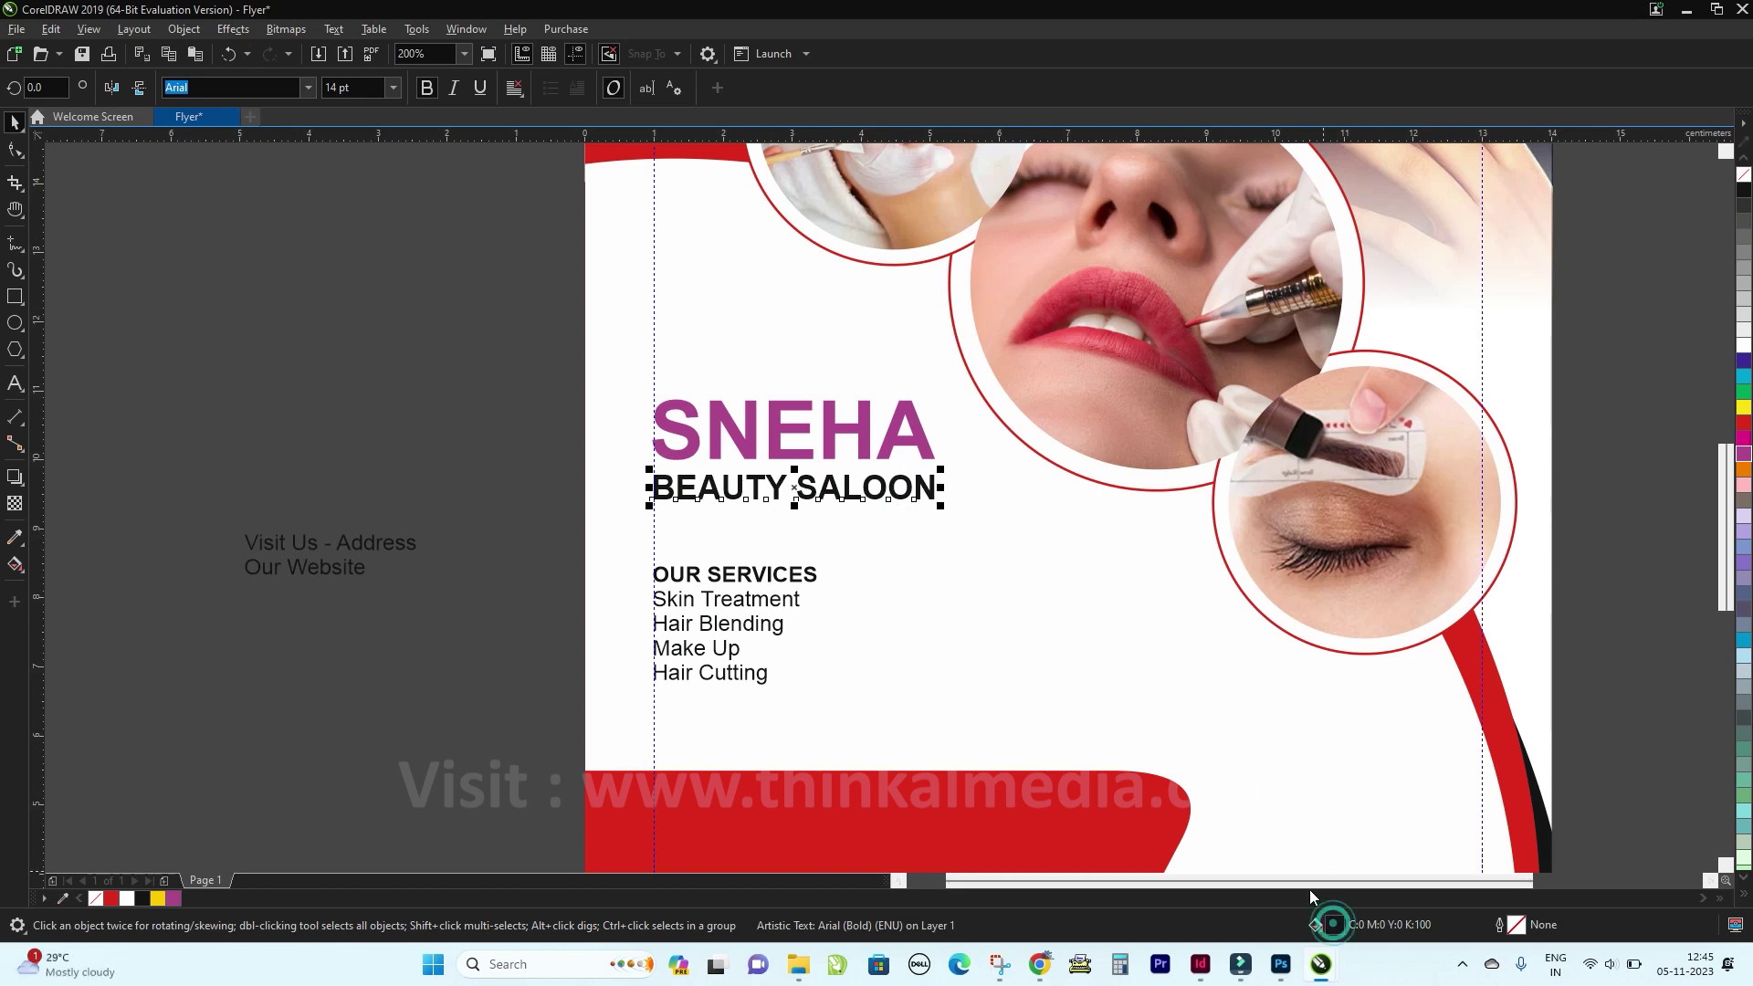
mouse_move(948, 214)
left_mouse_down()
mouse_move(661, 285)
mouse_move(1378, 277)
mouse_move(396, 185)
left_mouse_up()
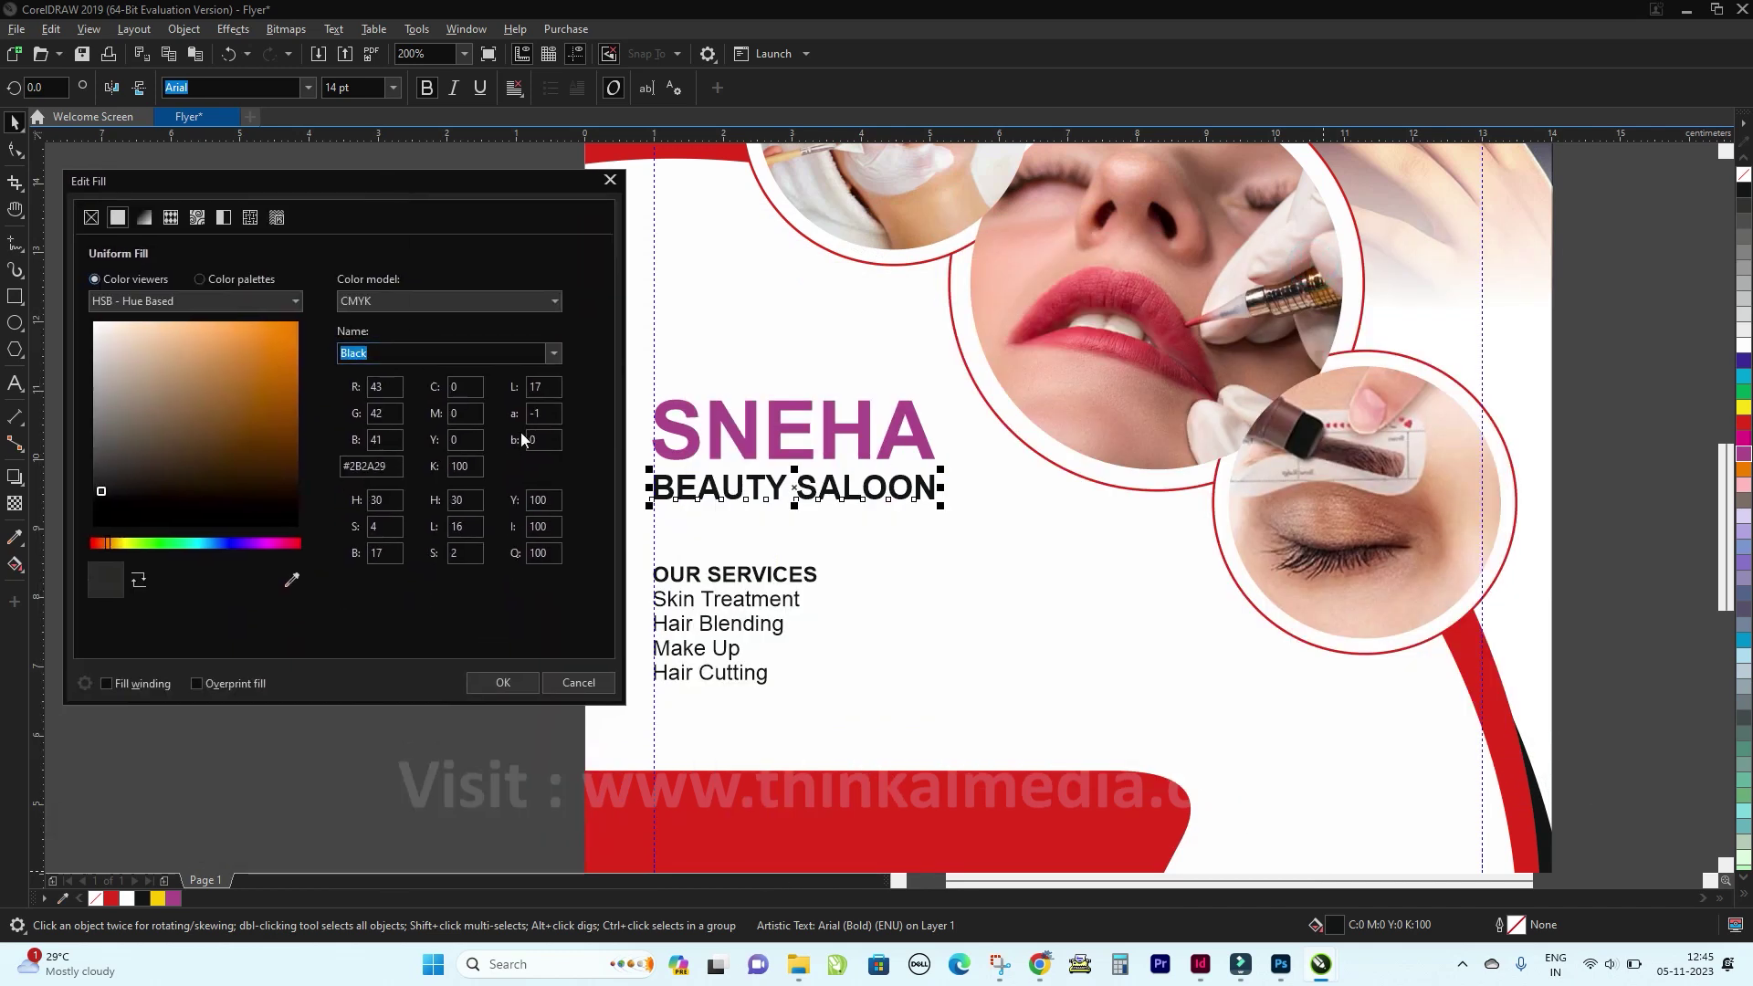
left_click(144, 217)
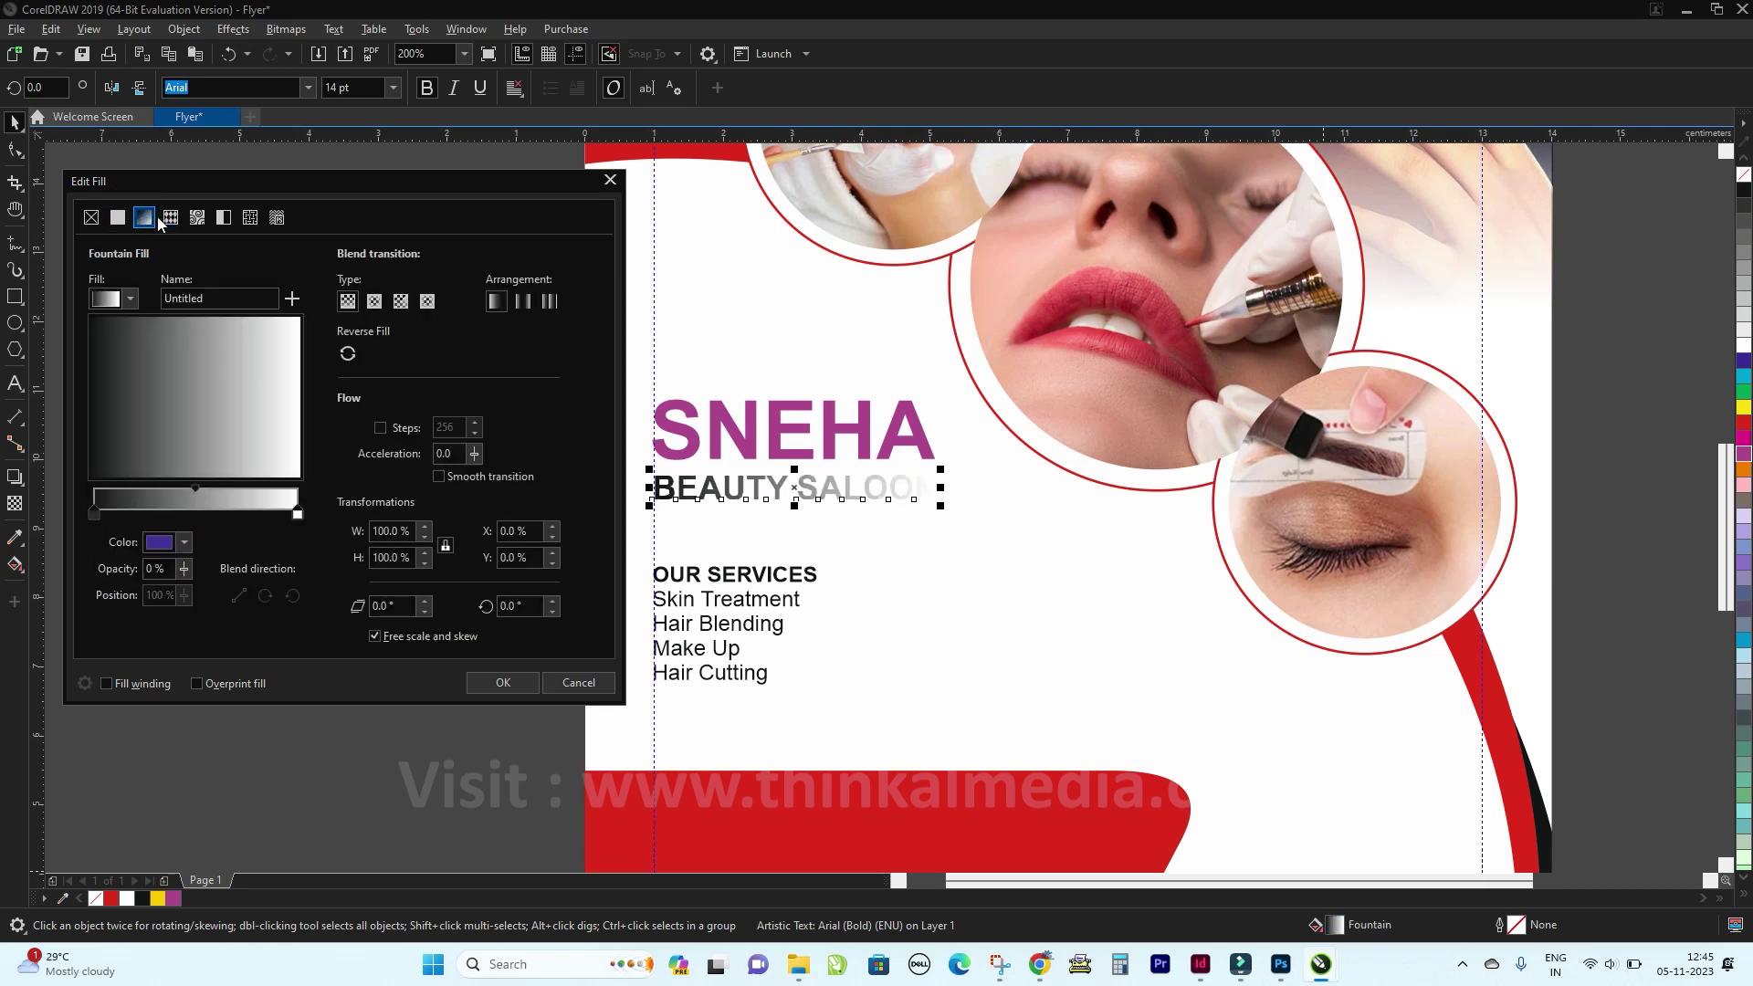
left_click(94, 514)
left_click(158, 543)
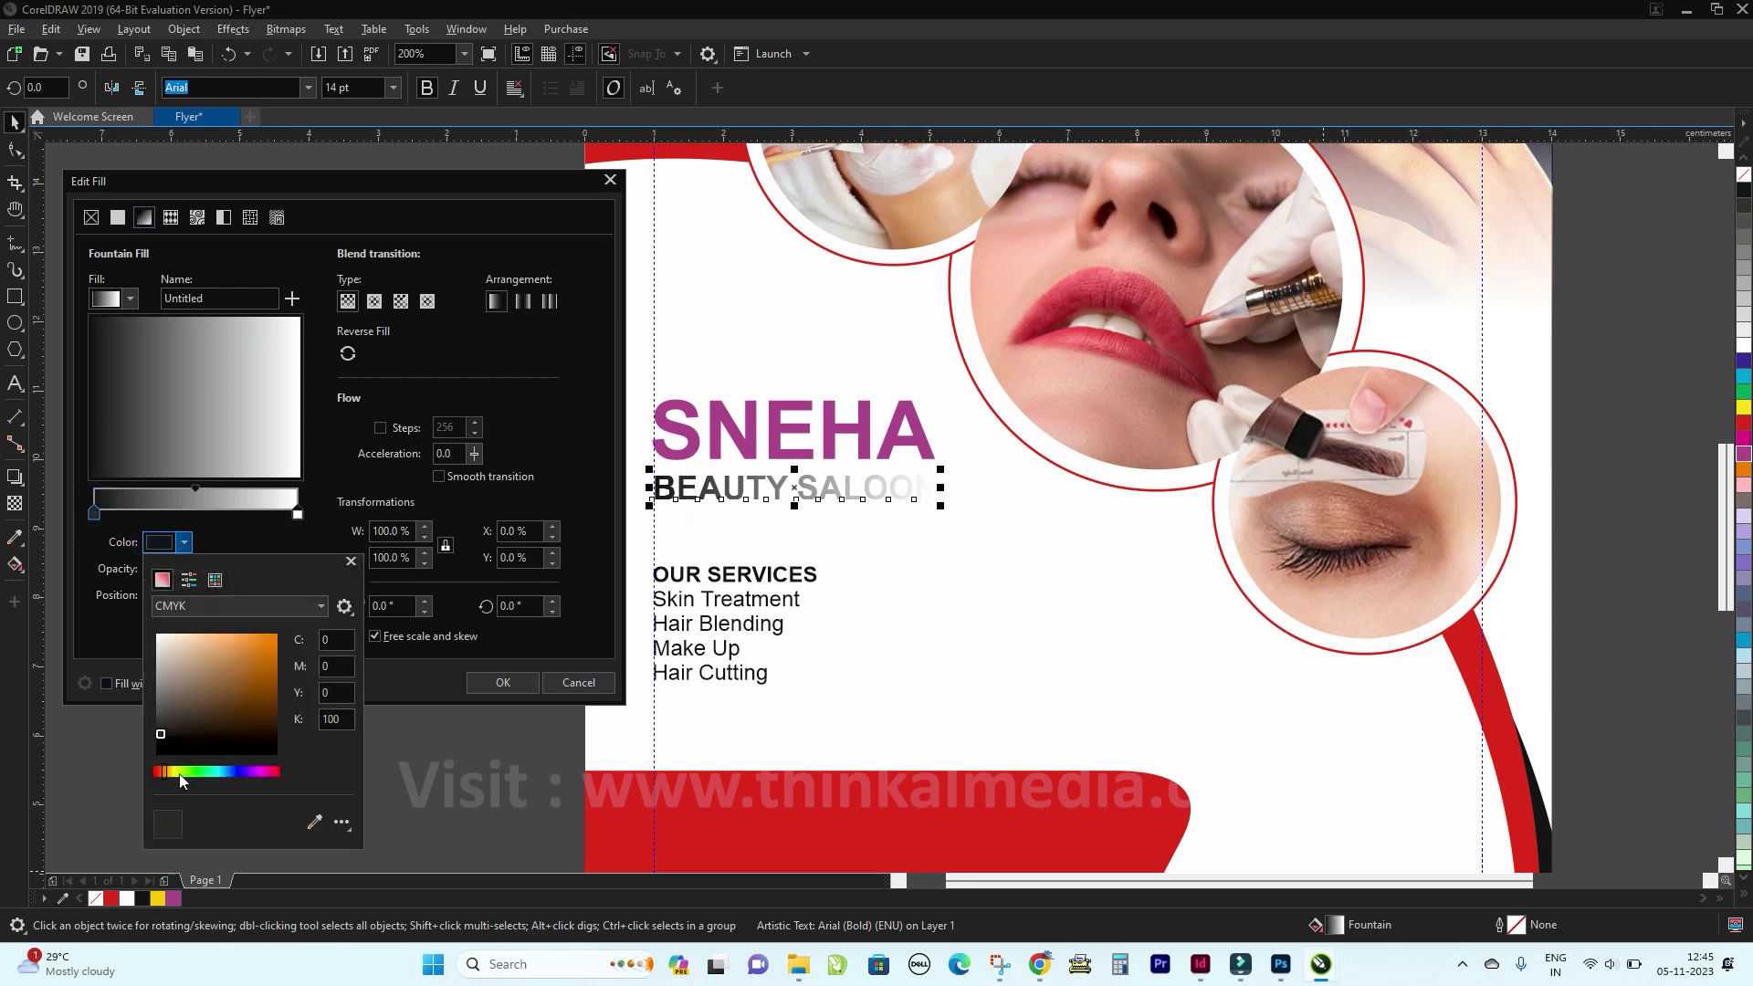
left_click_drag(255, 660, 288, 623)
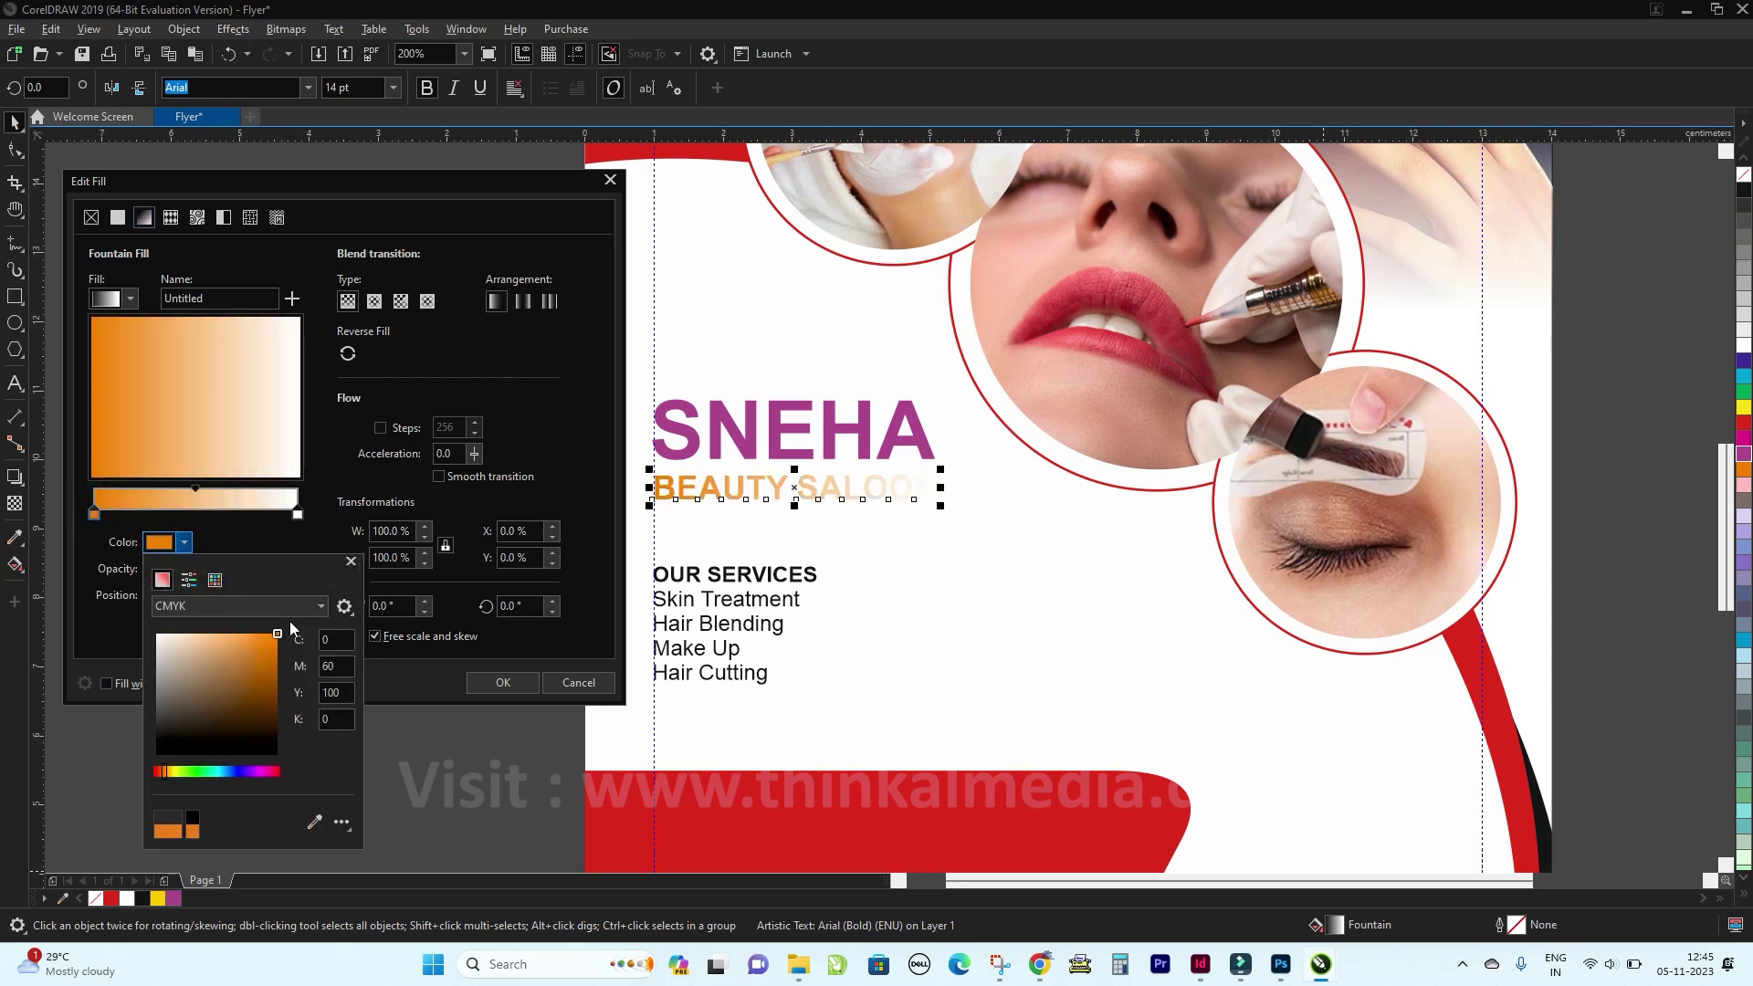
left_click_drag(161, 776, 155, 775)
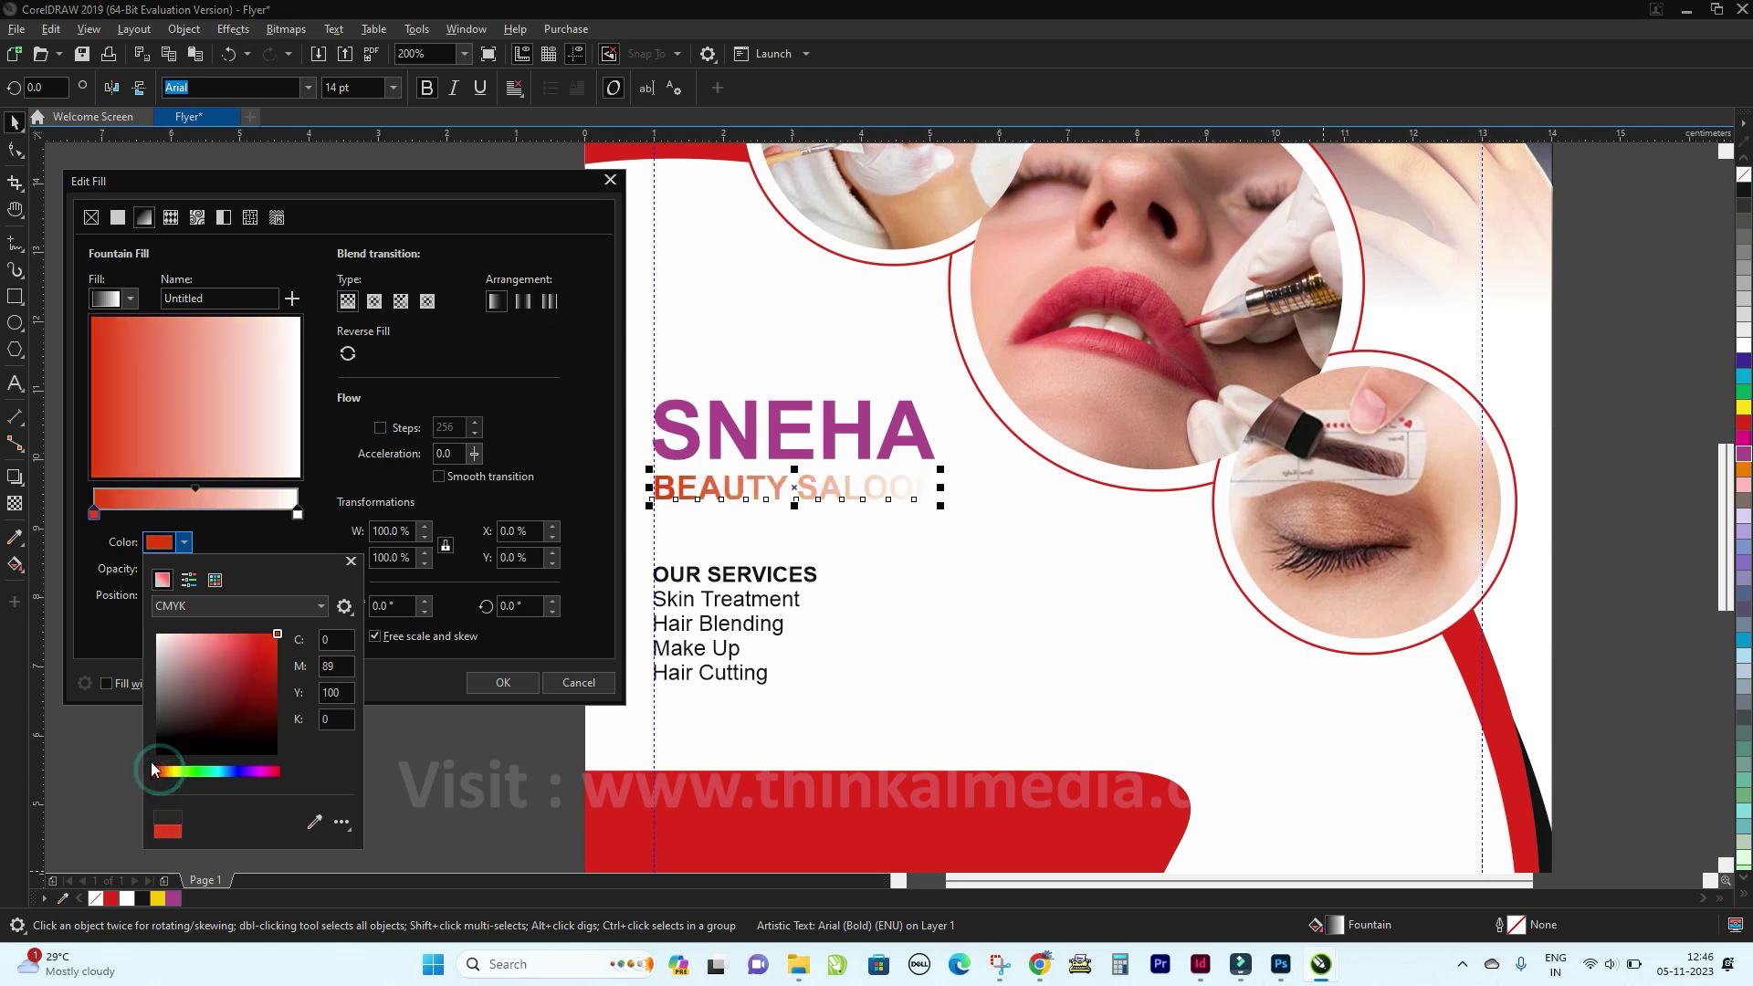
left_click(298, 514)
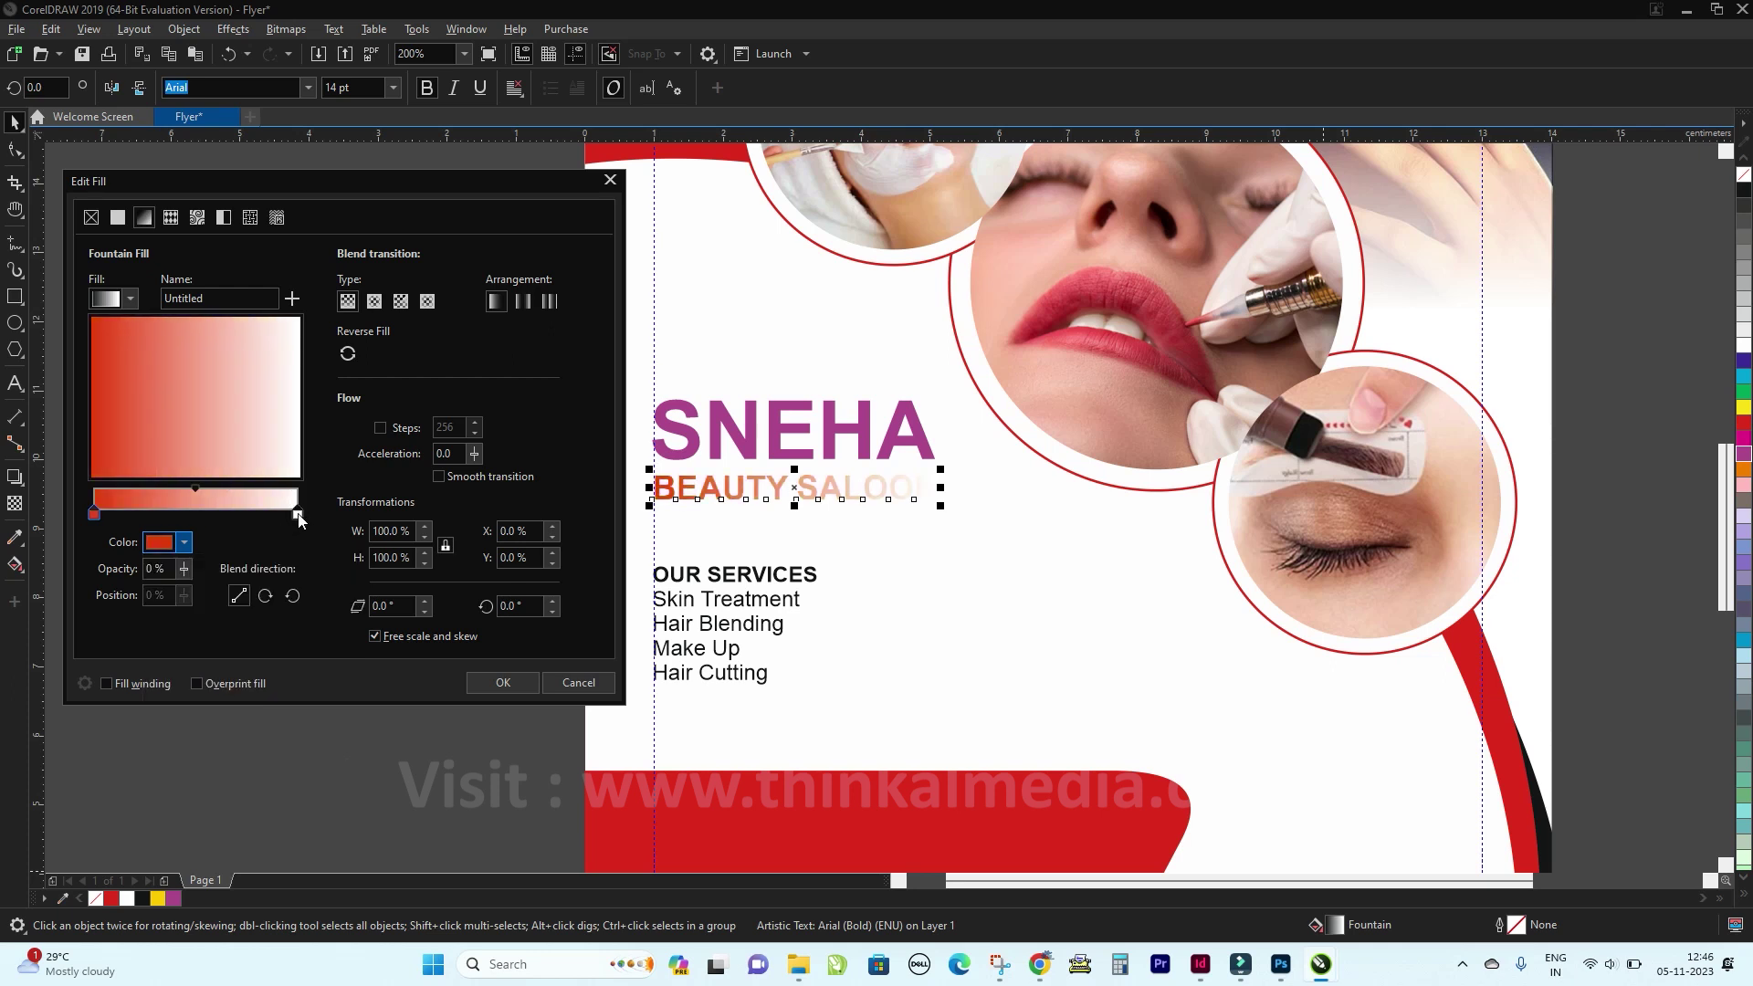
left_click(158, 542)
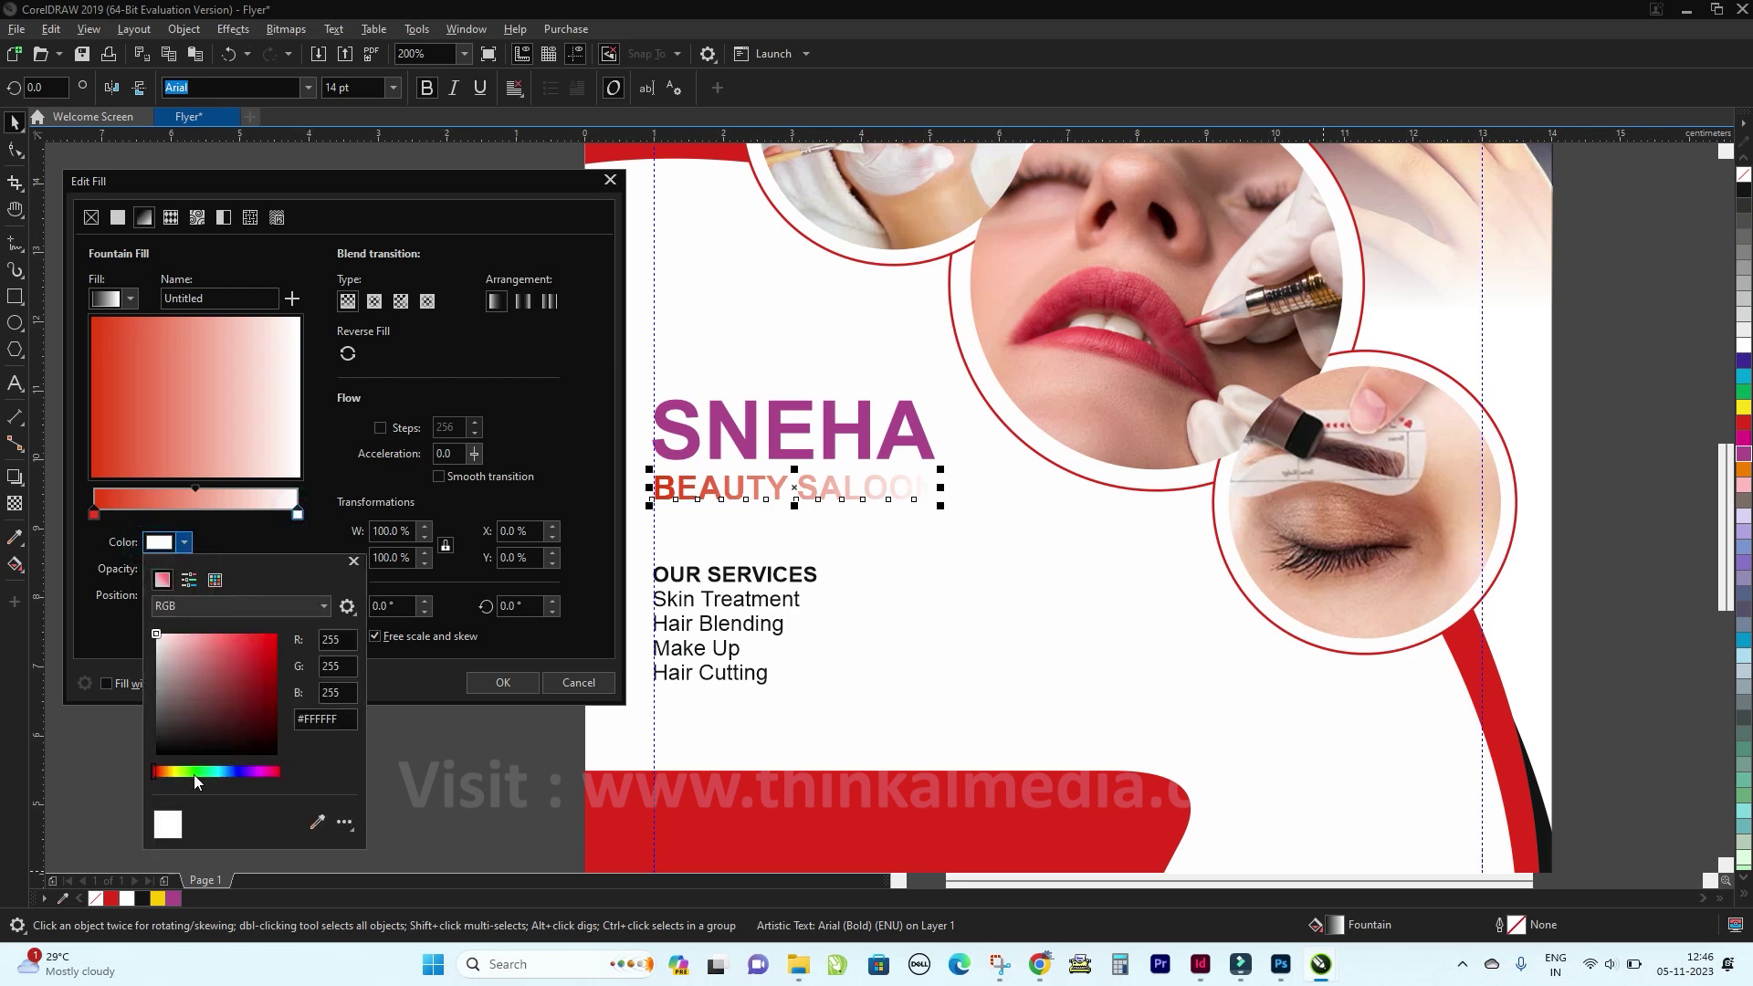
left_click(195, 771)
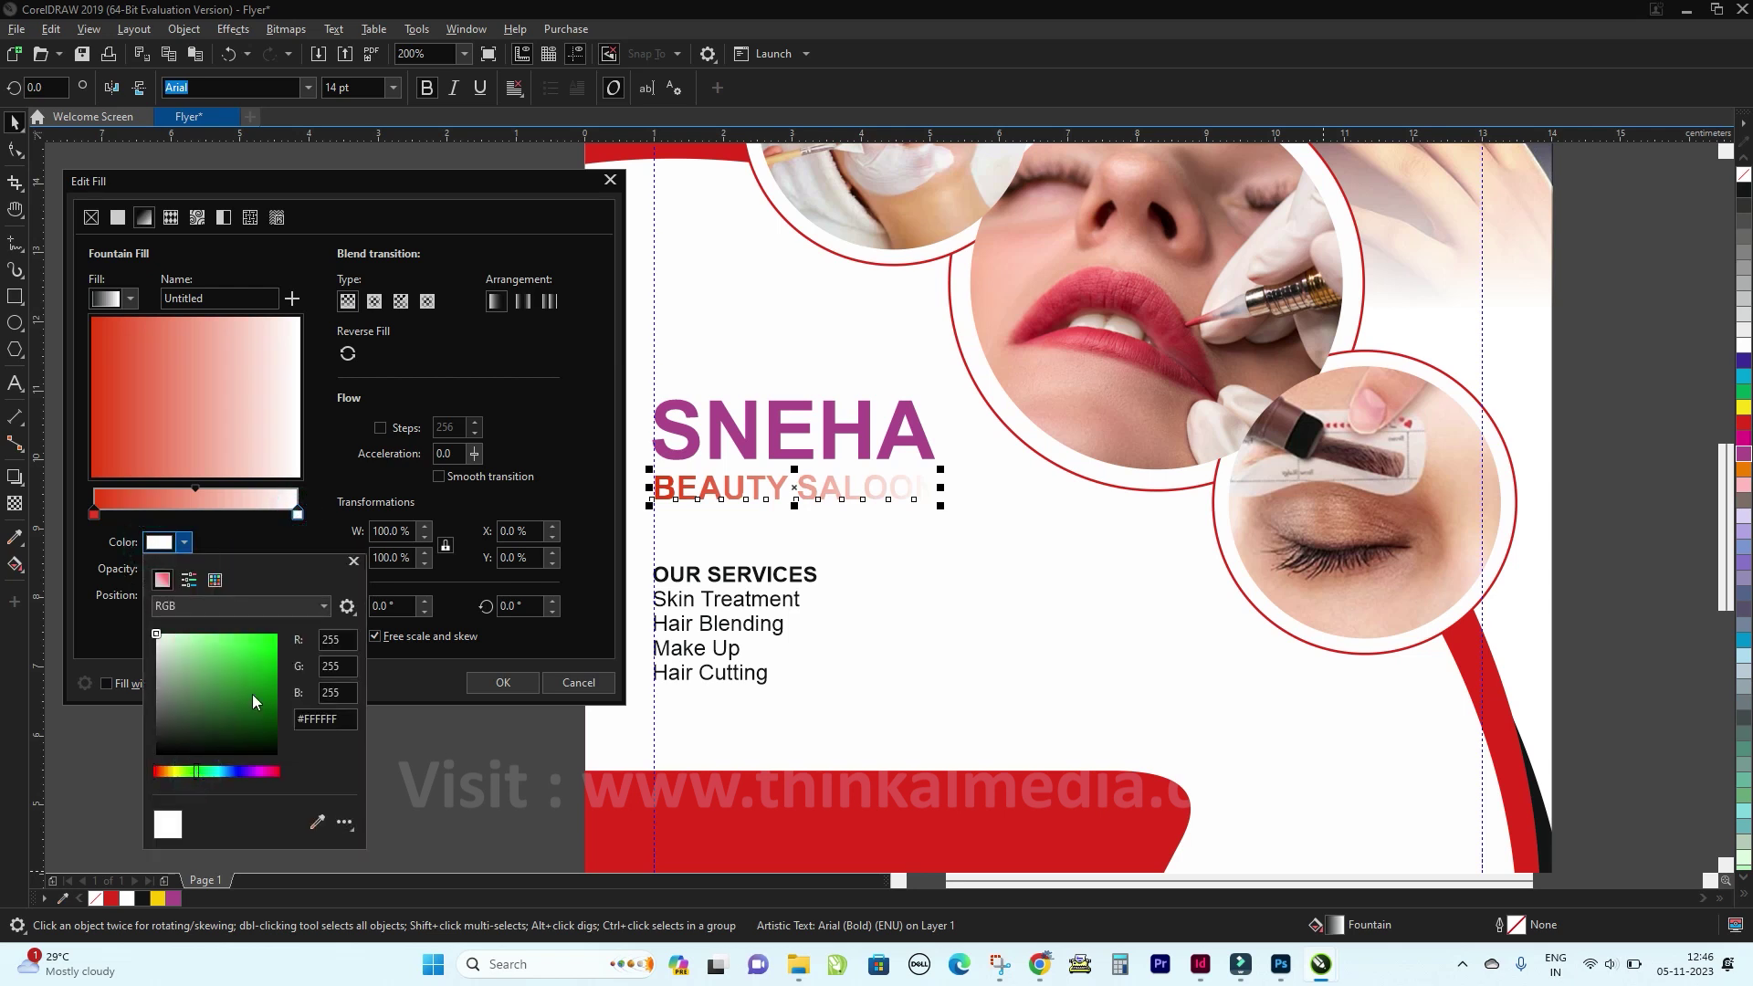
left_click_drag(252, 693, 287, 610)
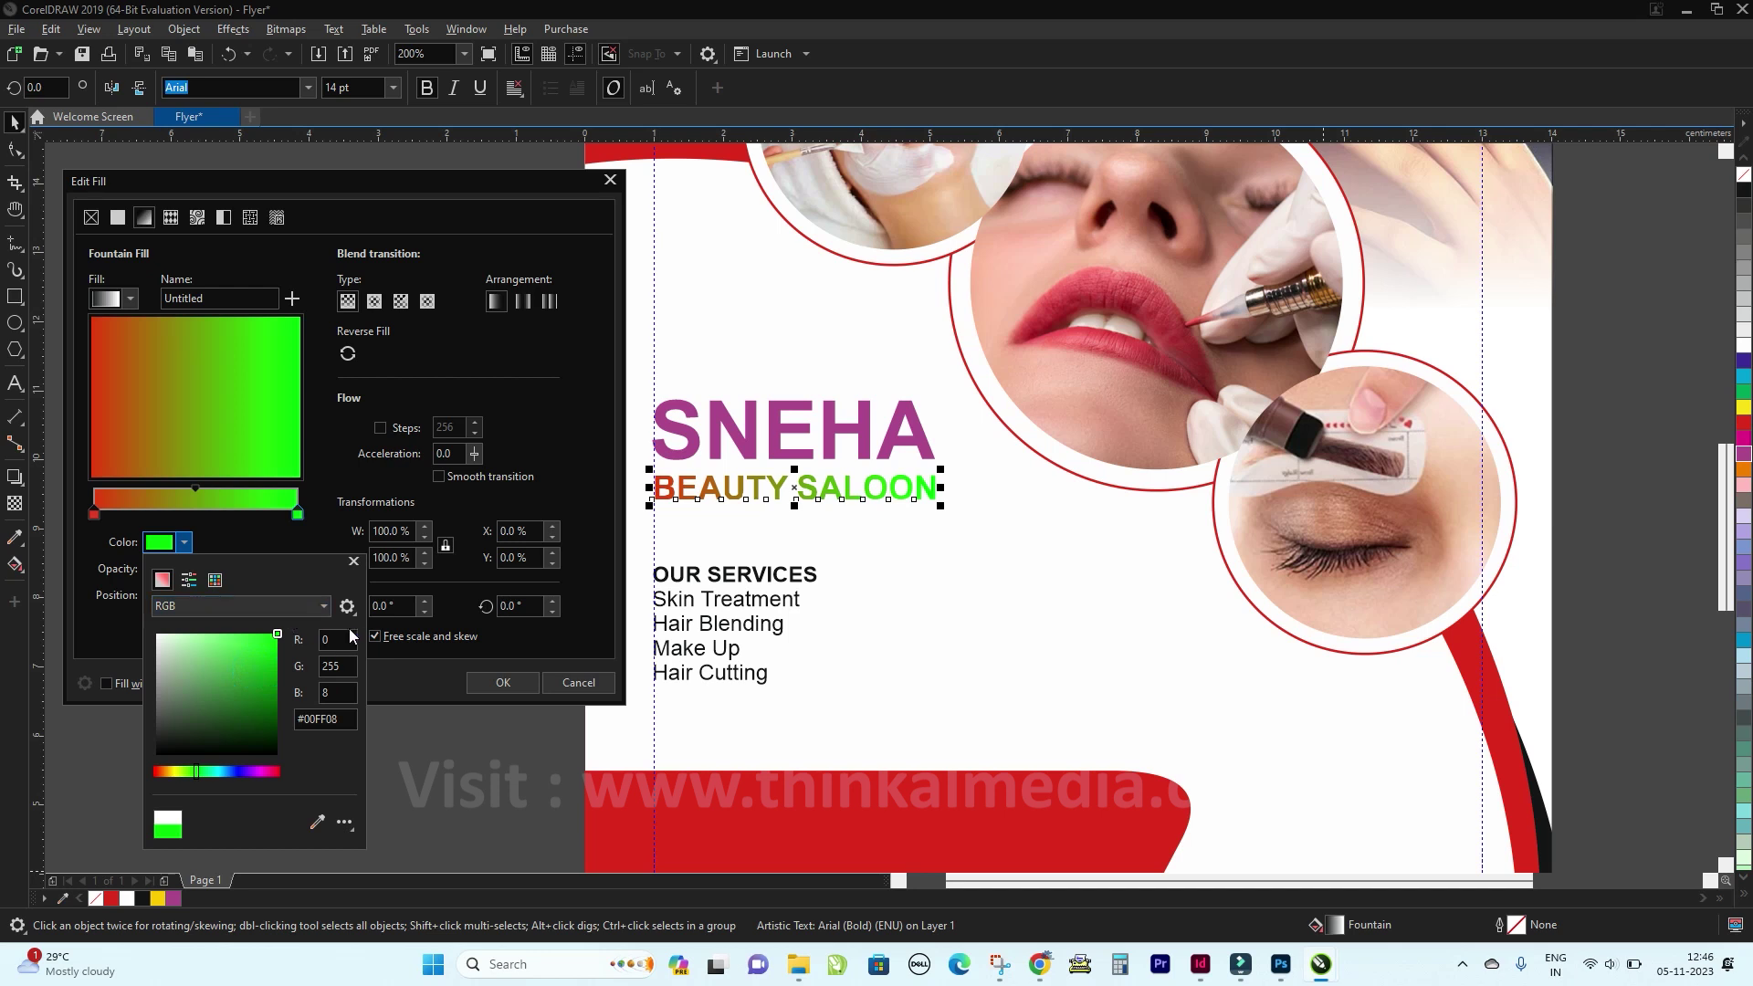
- Add an orange middle stop at 45% to the gradient and apply it
double_click(195, 508)
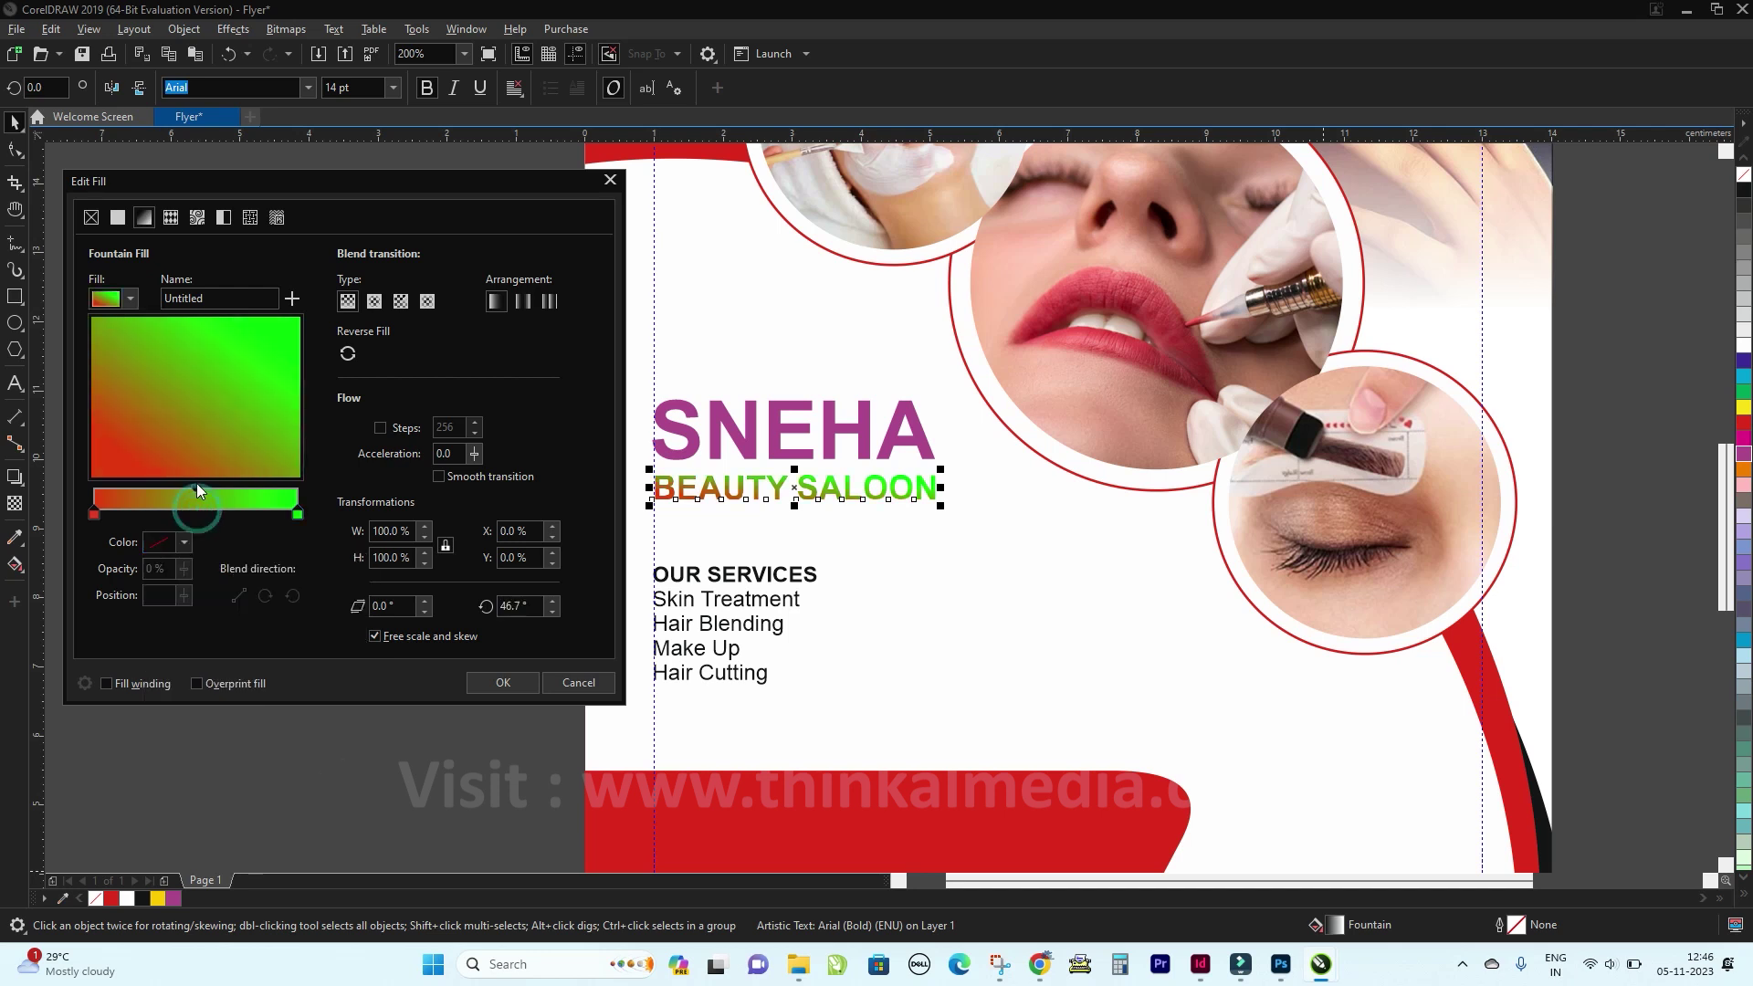
double_click(186, 517)
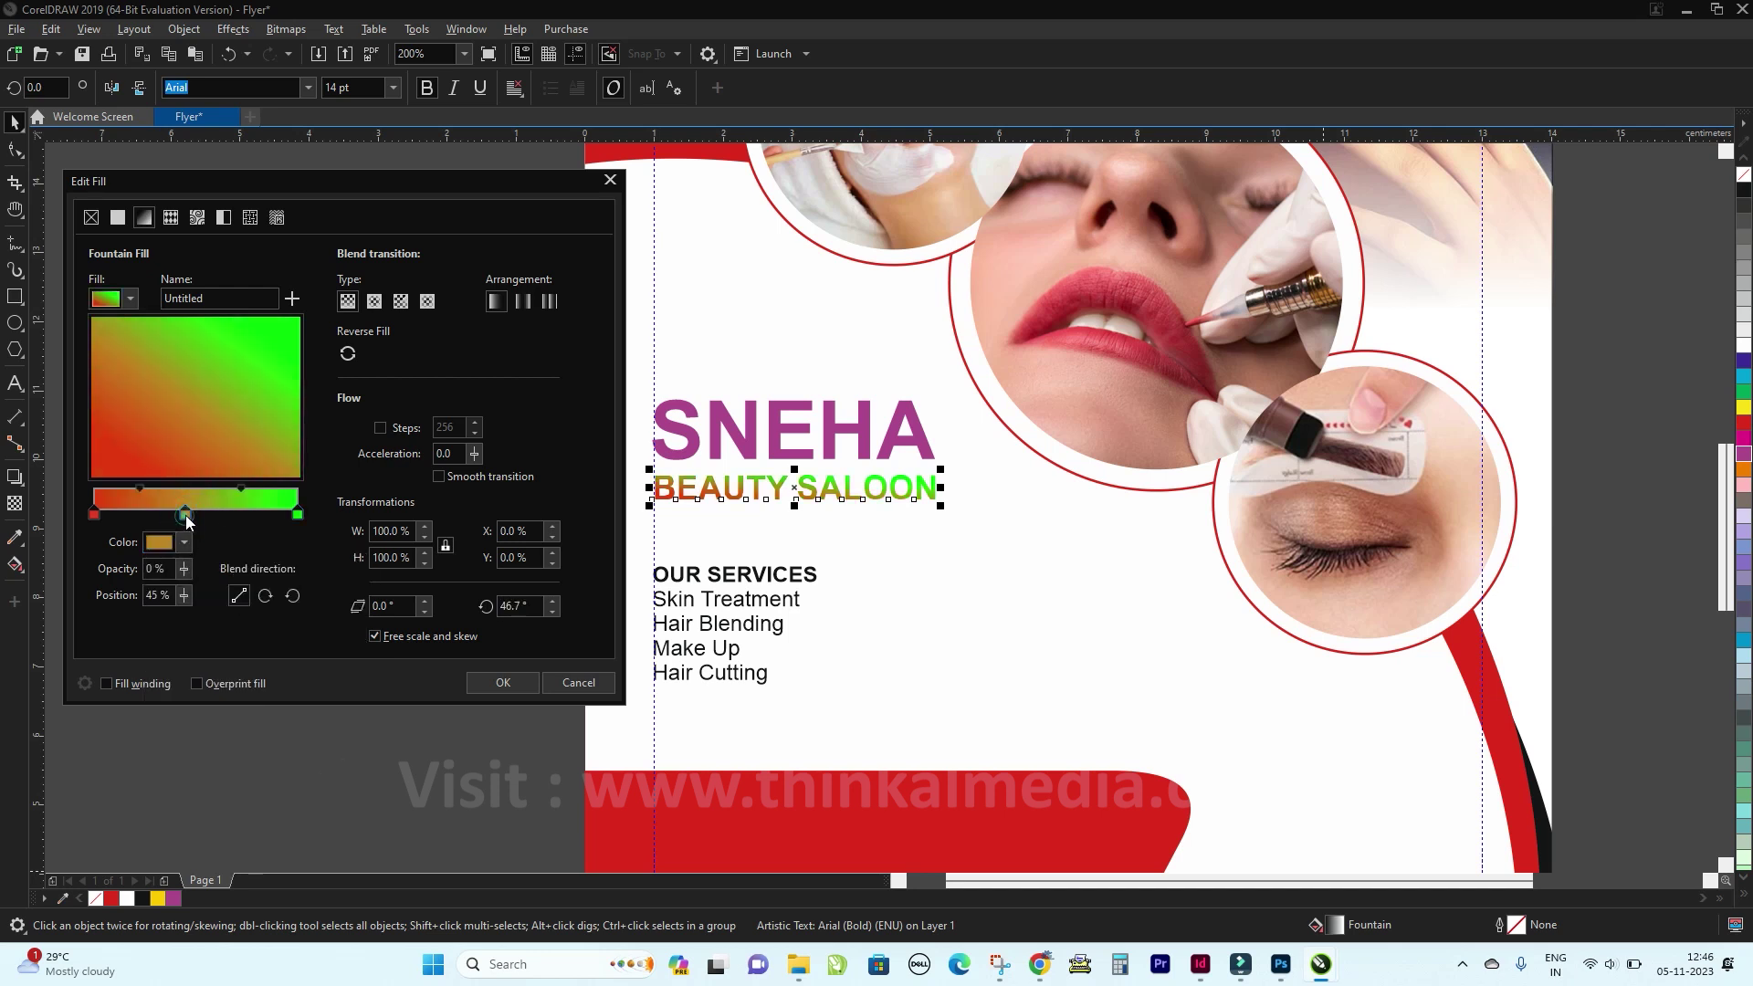
left_click(160, 543)
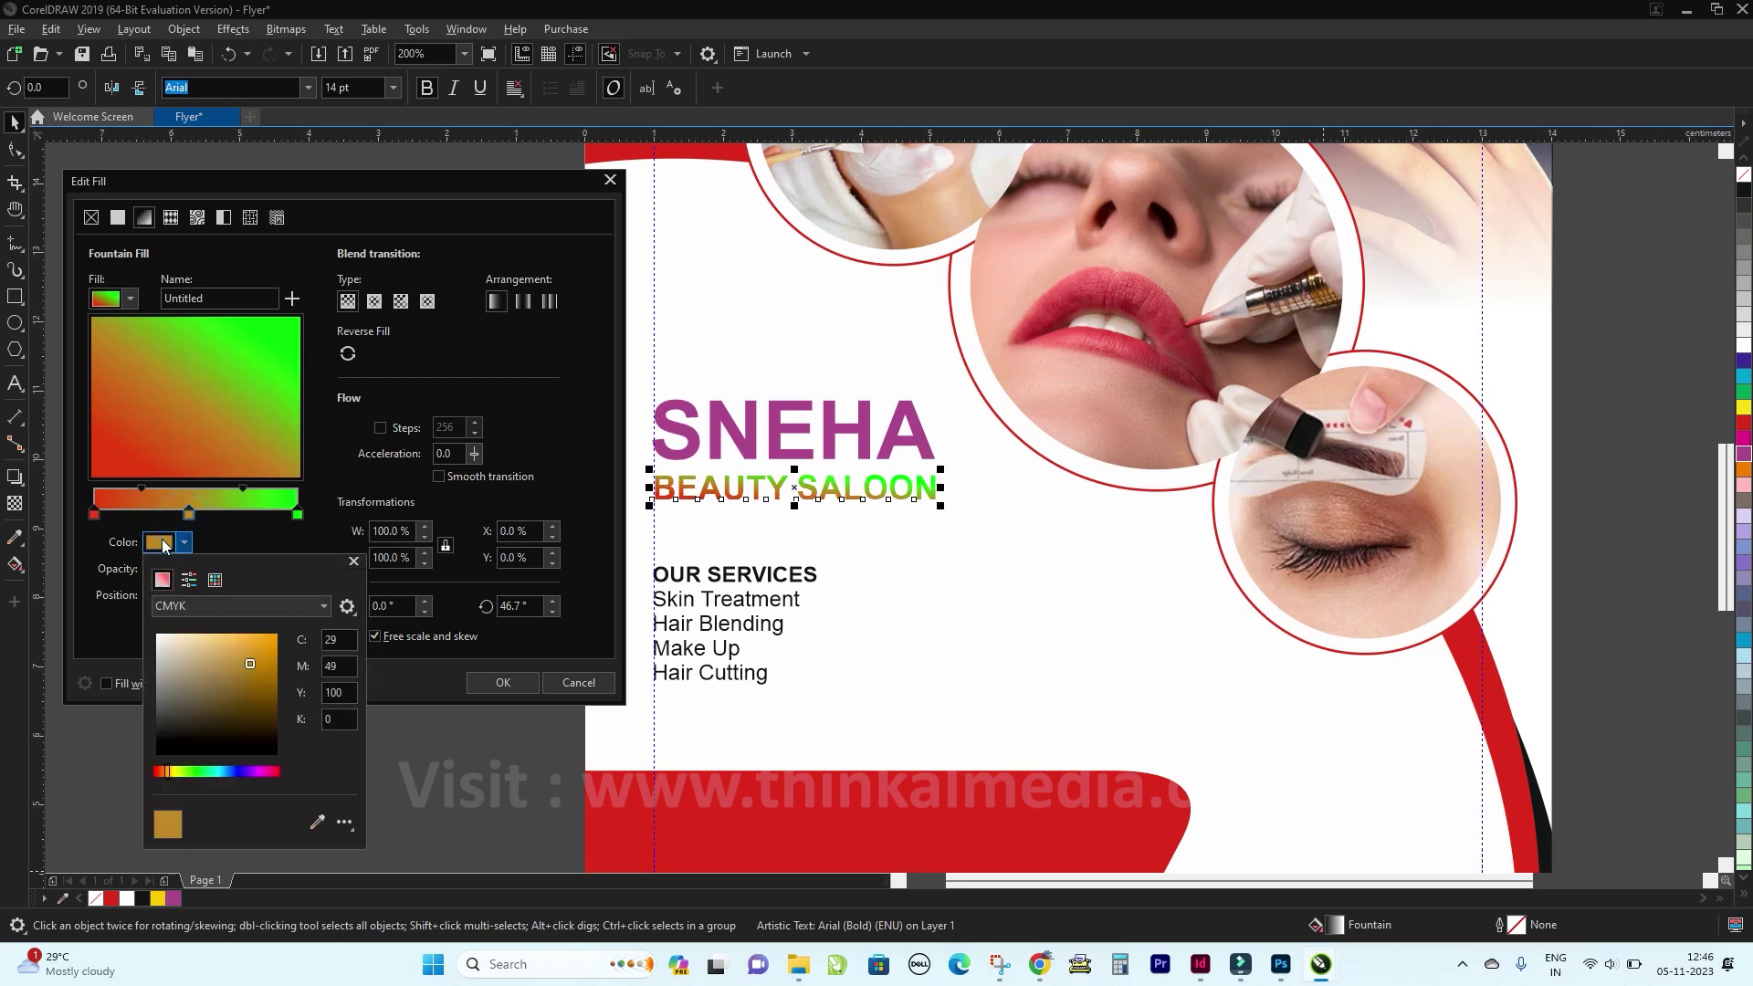
left_click(174, 774)
left_click_drag(175, 774, 171, 772)
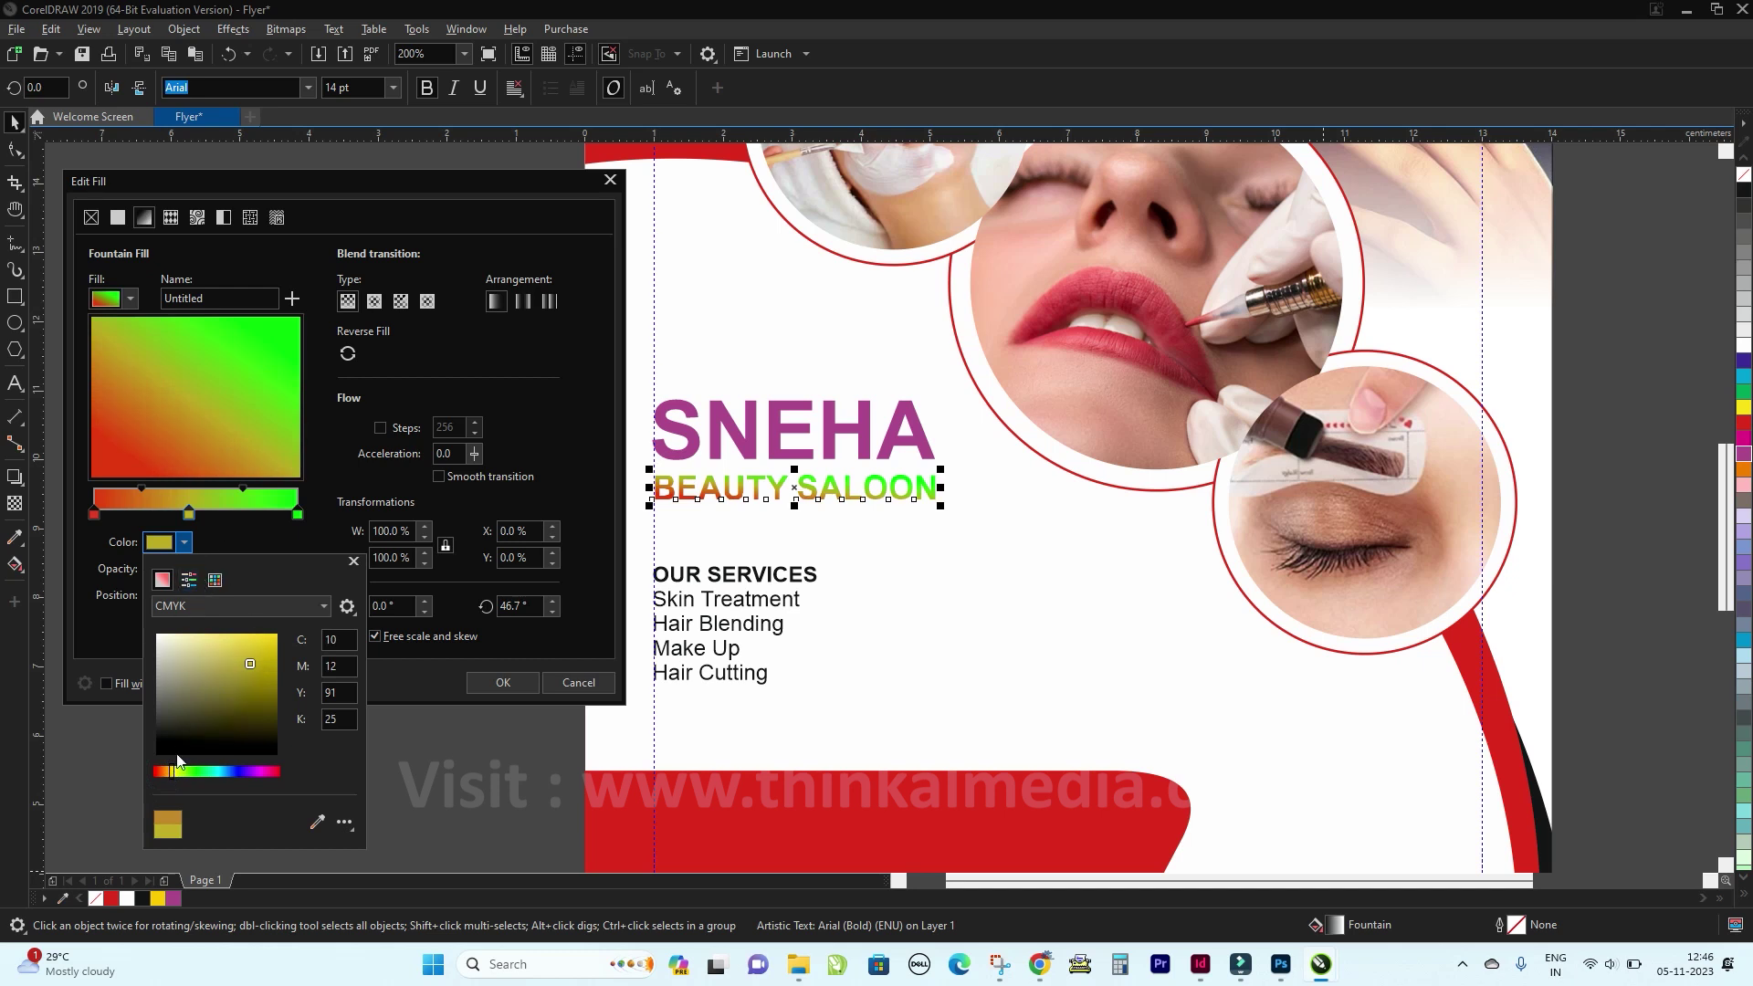
left_click_drag(173, 770, 175, 772)
left_click_drag(243, 641, 278, 634)
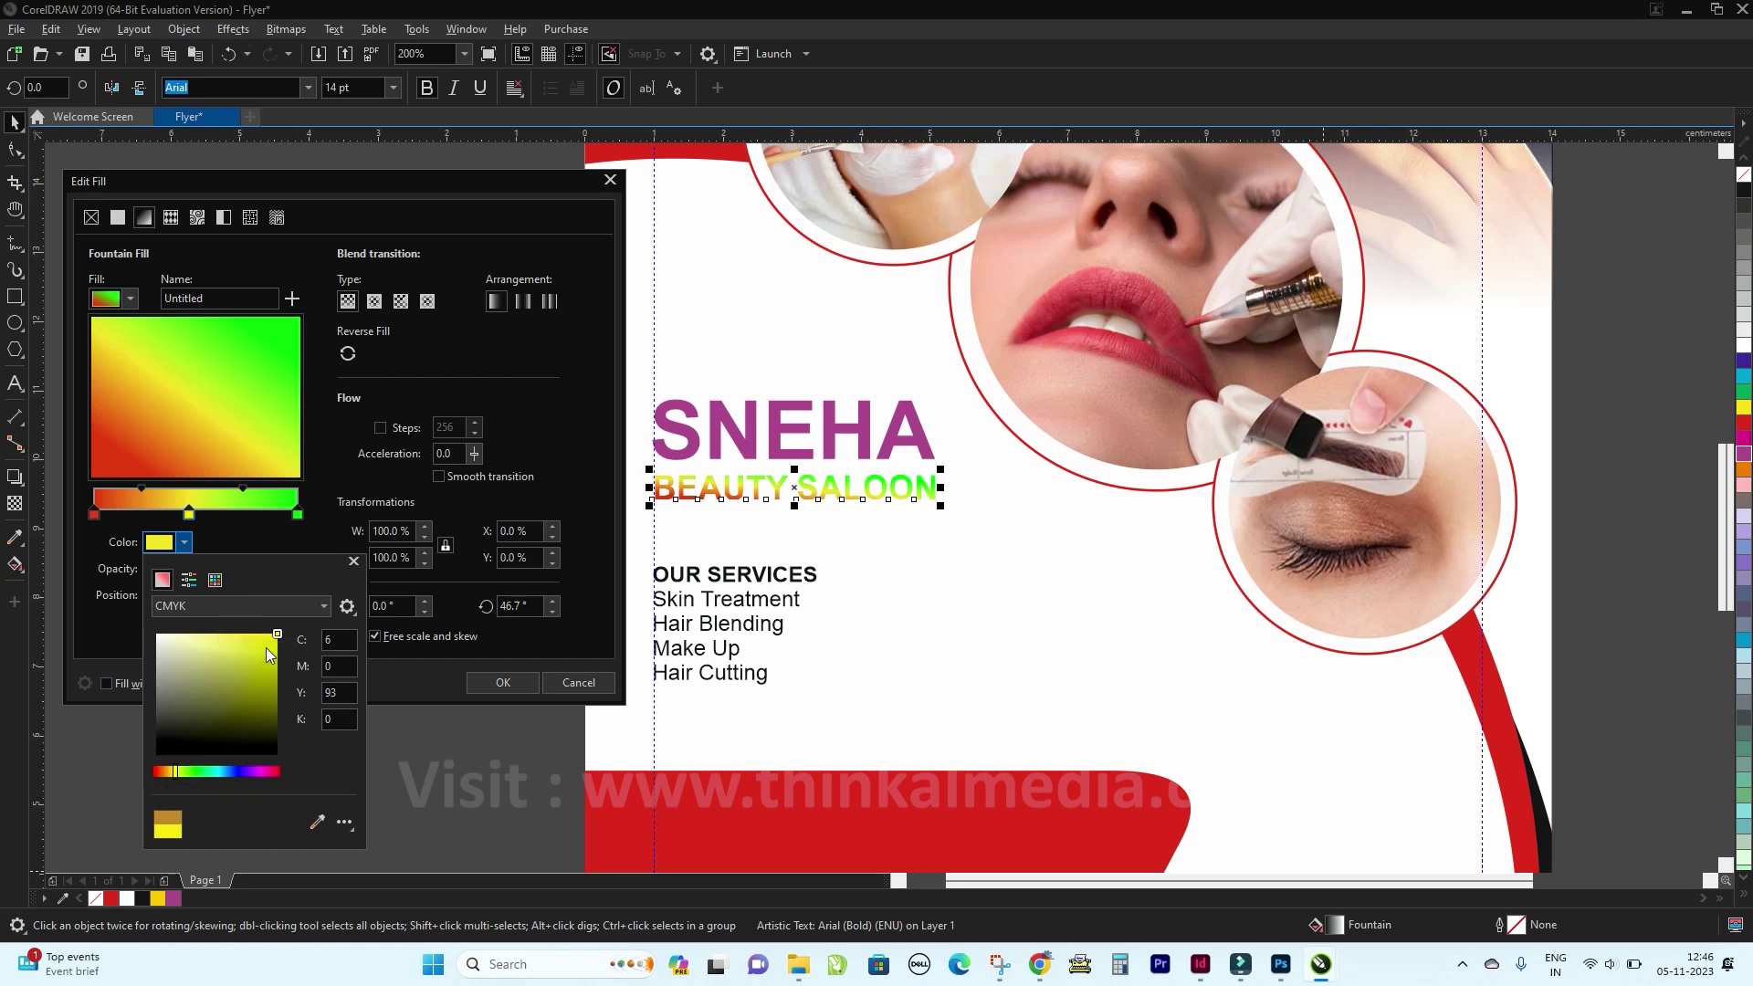
left_click_drag(188, 774, 208, 773)
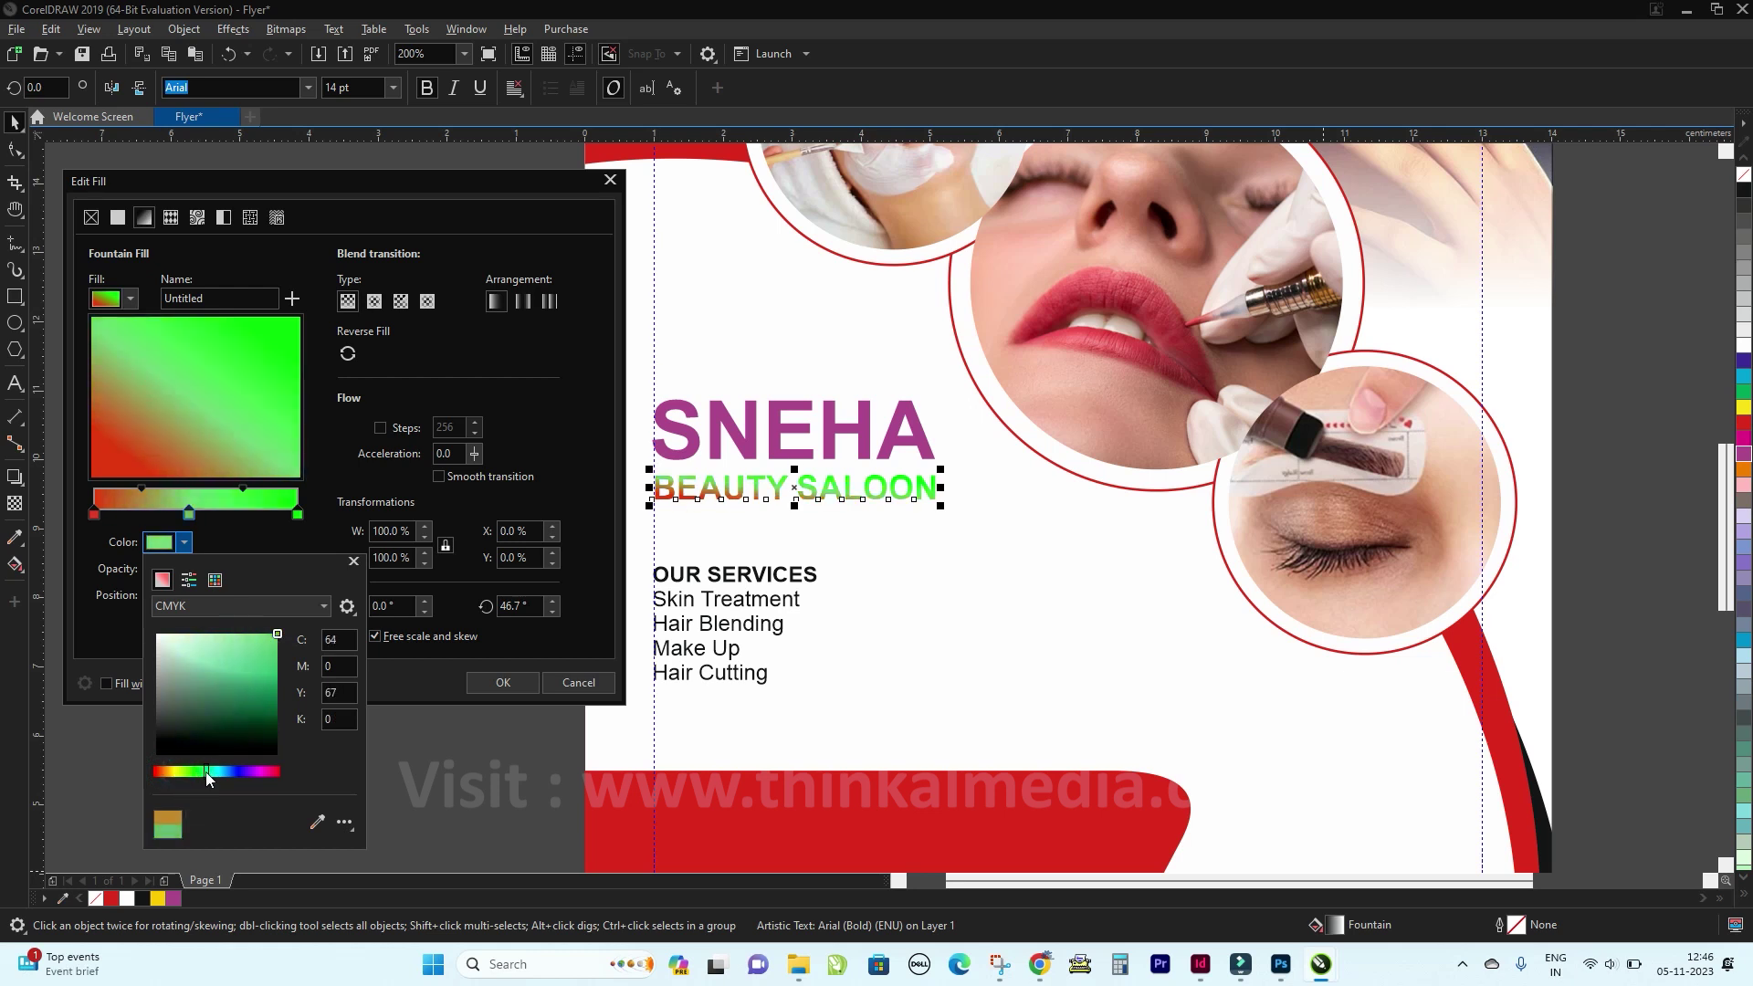
mouse_move(206, 771)
left_mouse_down()
mouse_move(233, 769)
mouse_move(169, 782)
left_mouse_up()
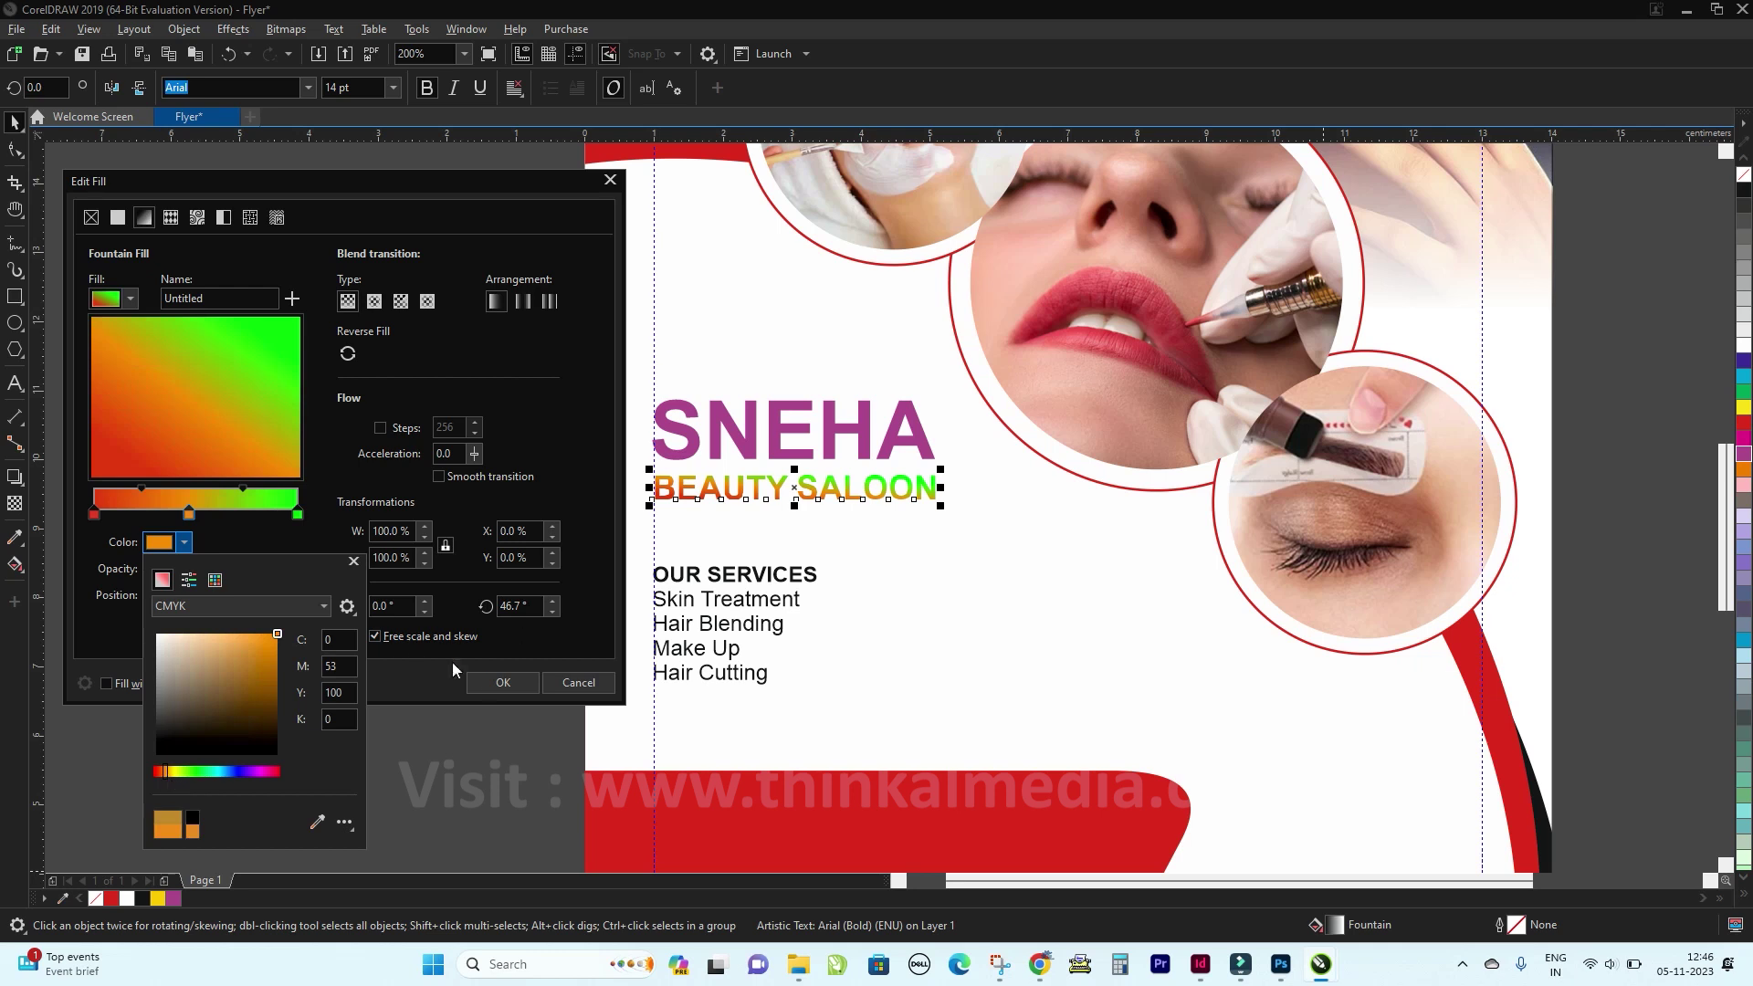
left_click(502, 682)
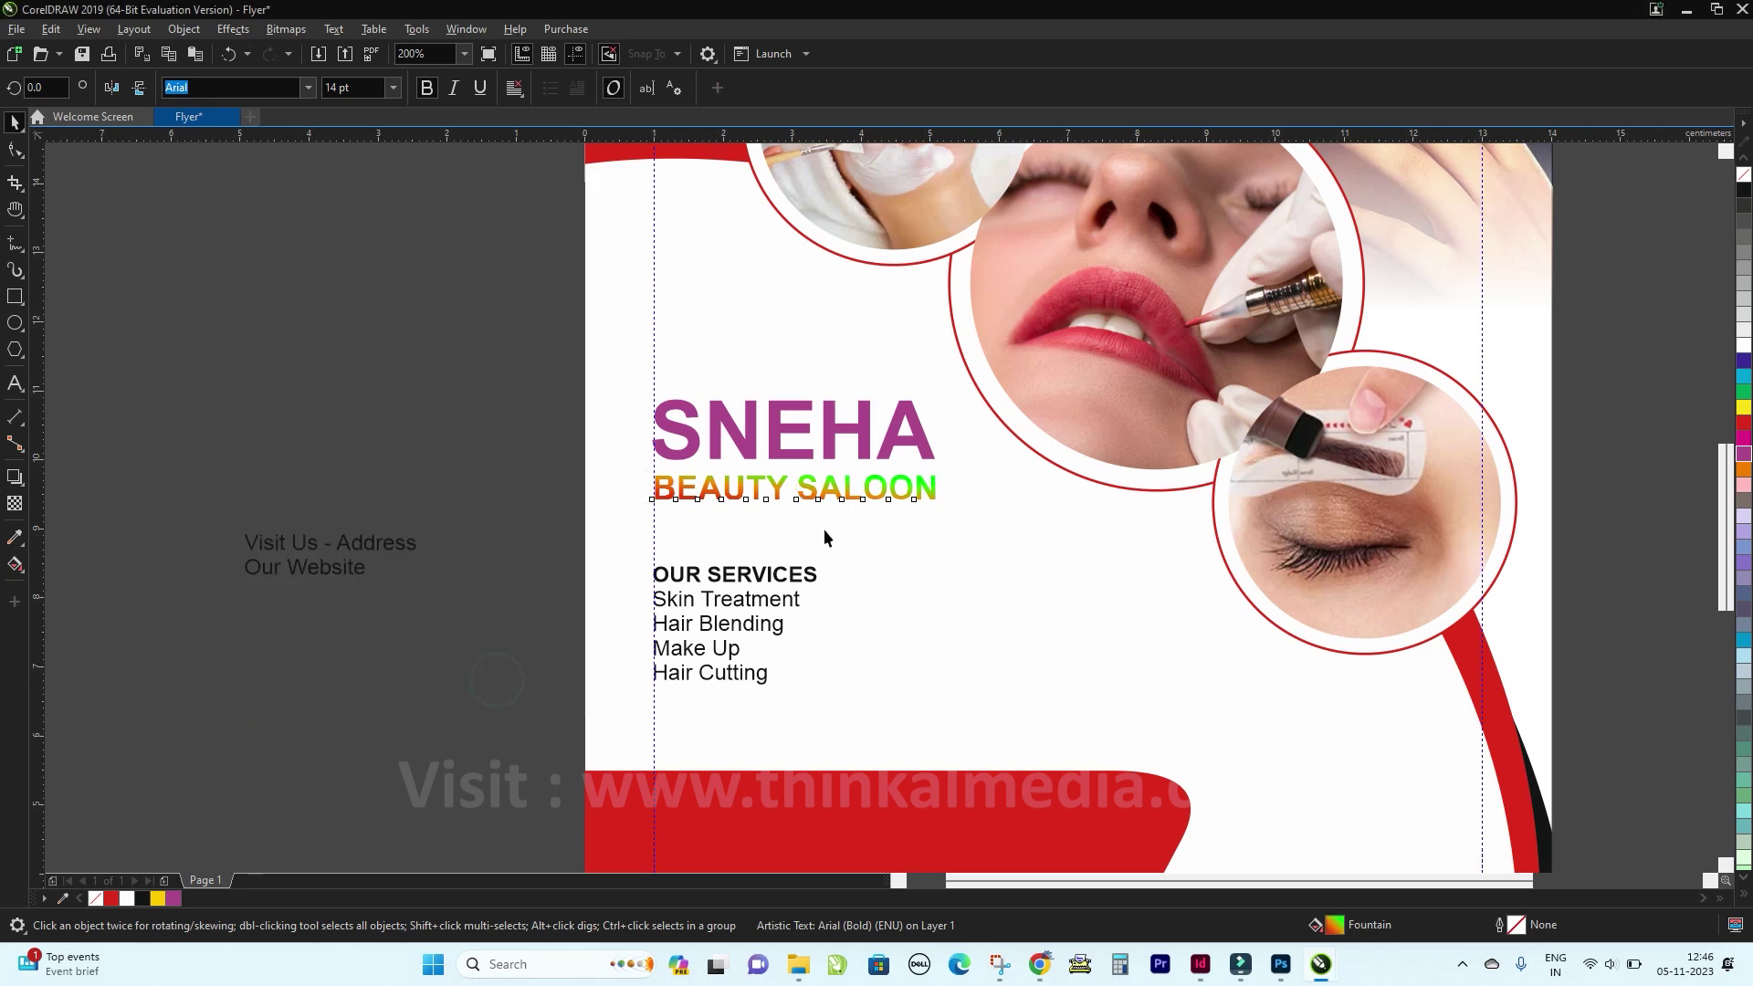
- Retype the OUR SERVICES heading as 'Our Services' with Skin Treatment on its own line
left_click(15, 121)
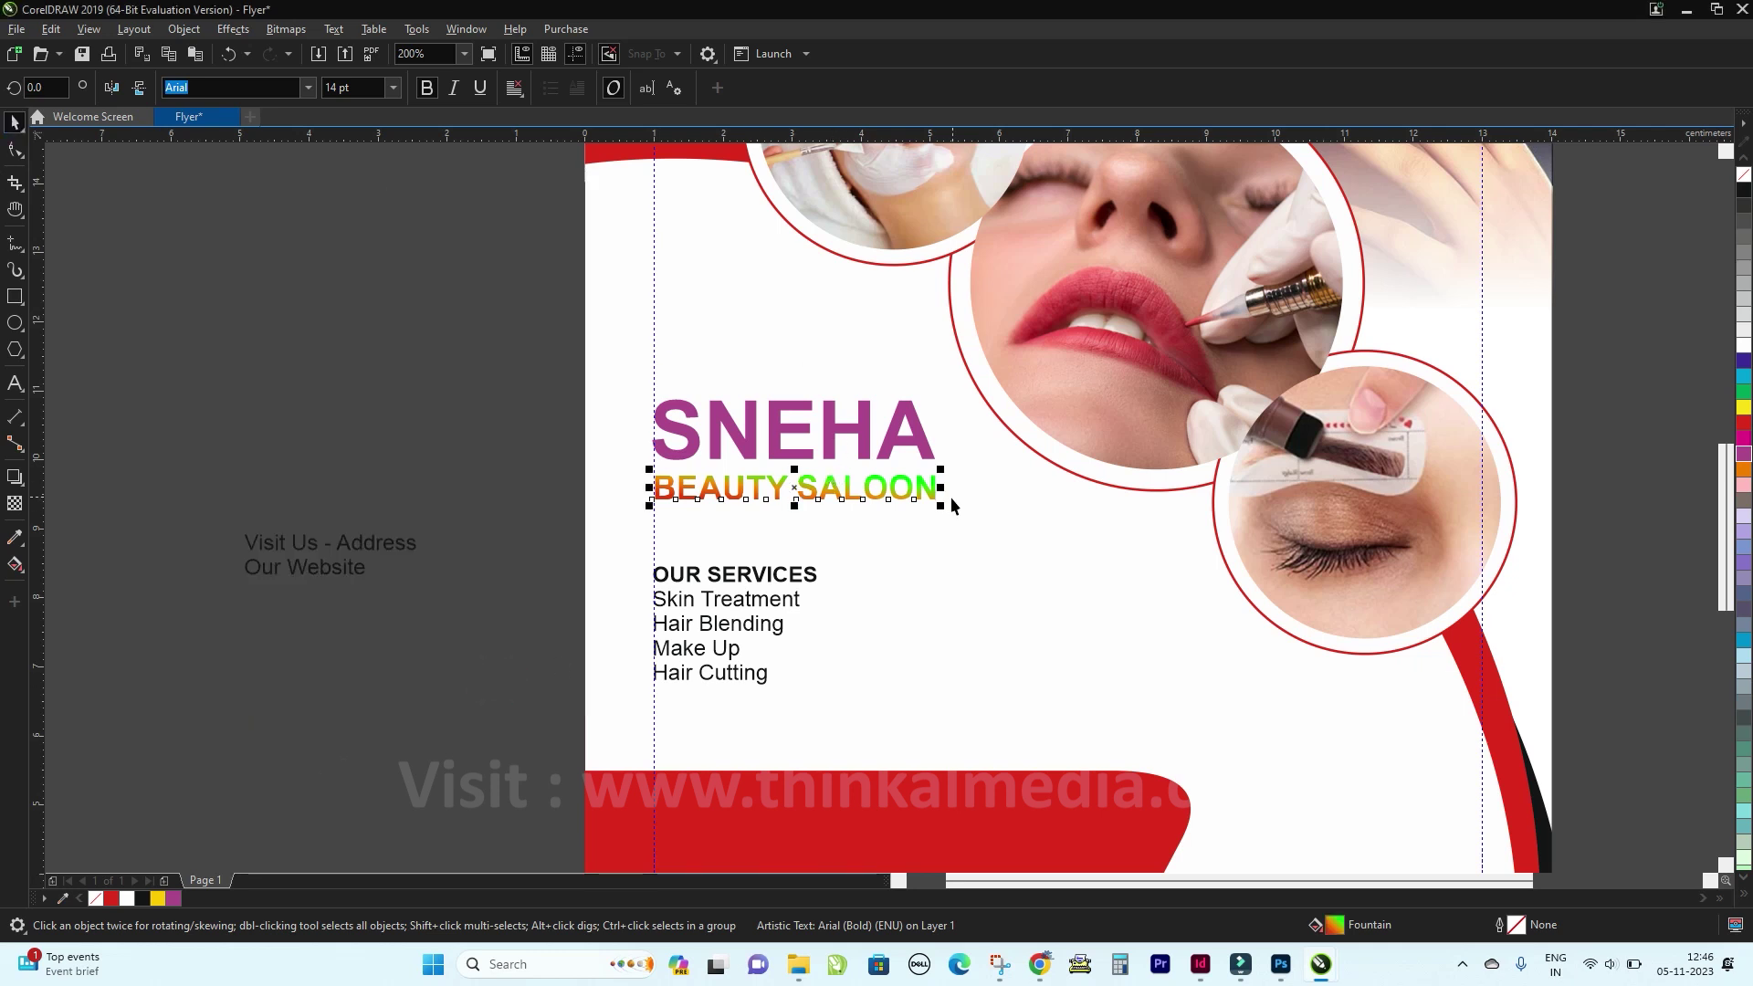
left_click_drag(871, 489, 872, 492)
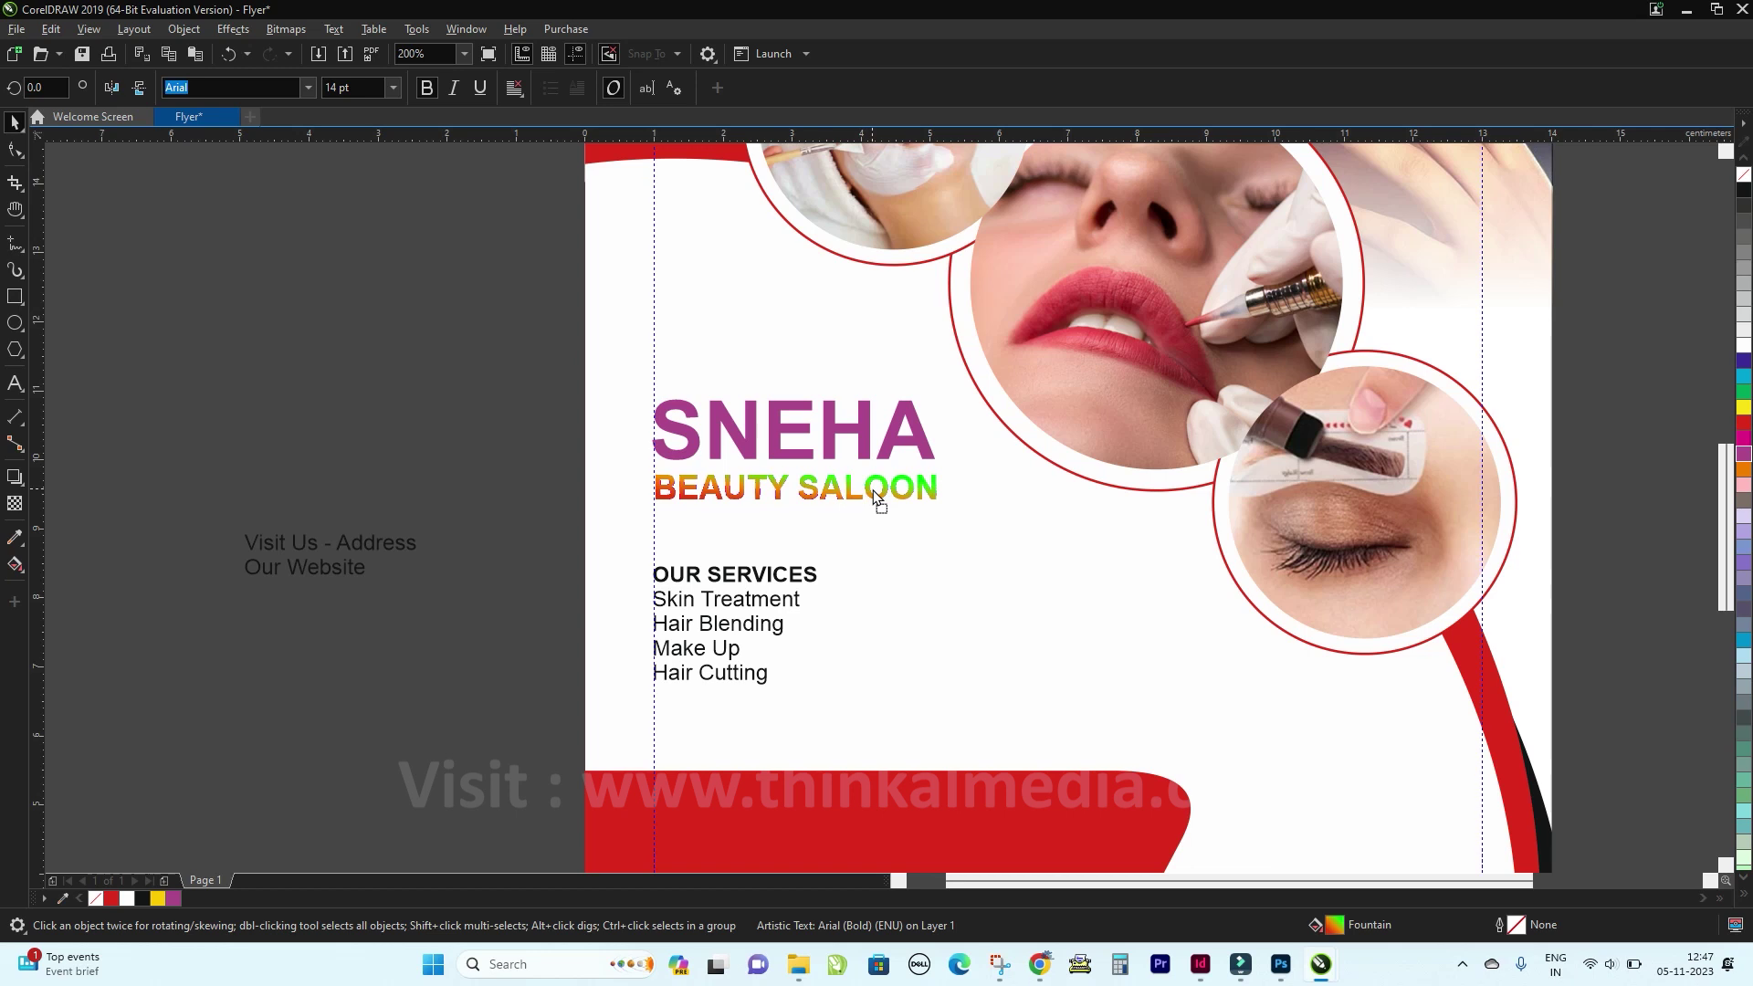
left_click(873, 496)
scroll(873, 507, "down", 1)
key("Tab")
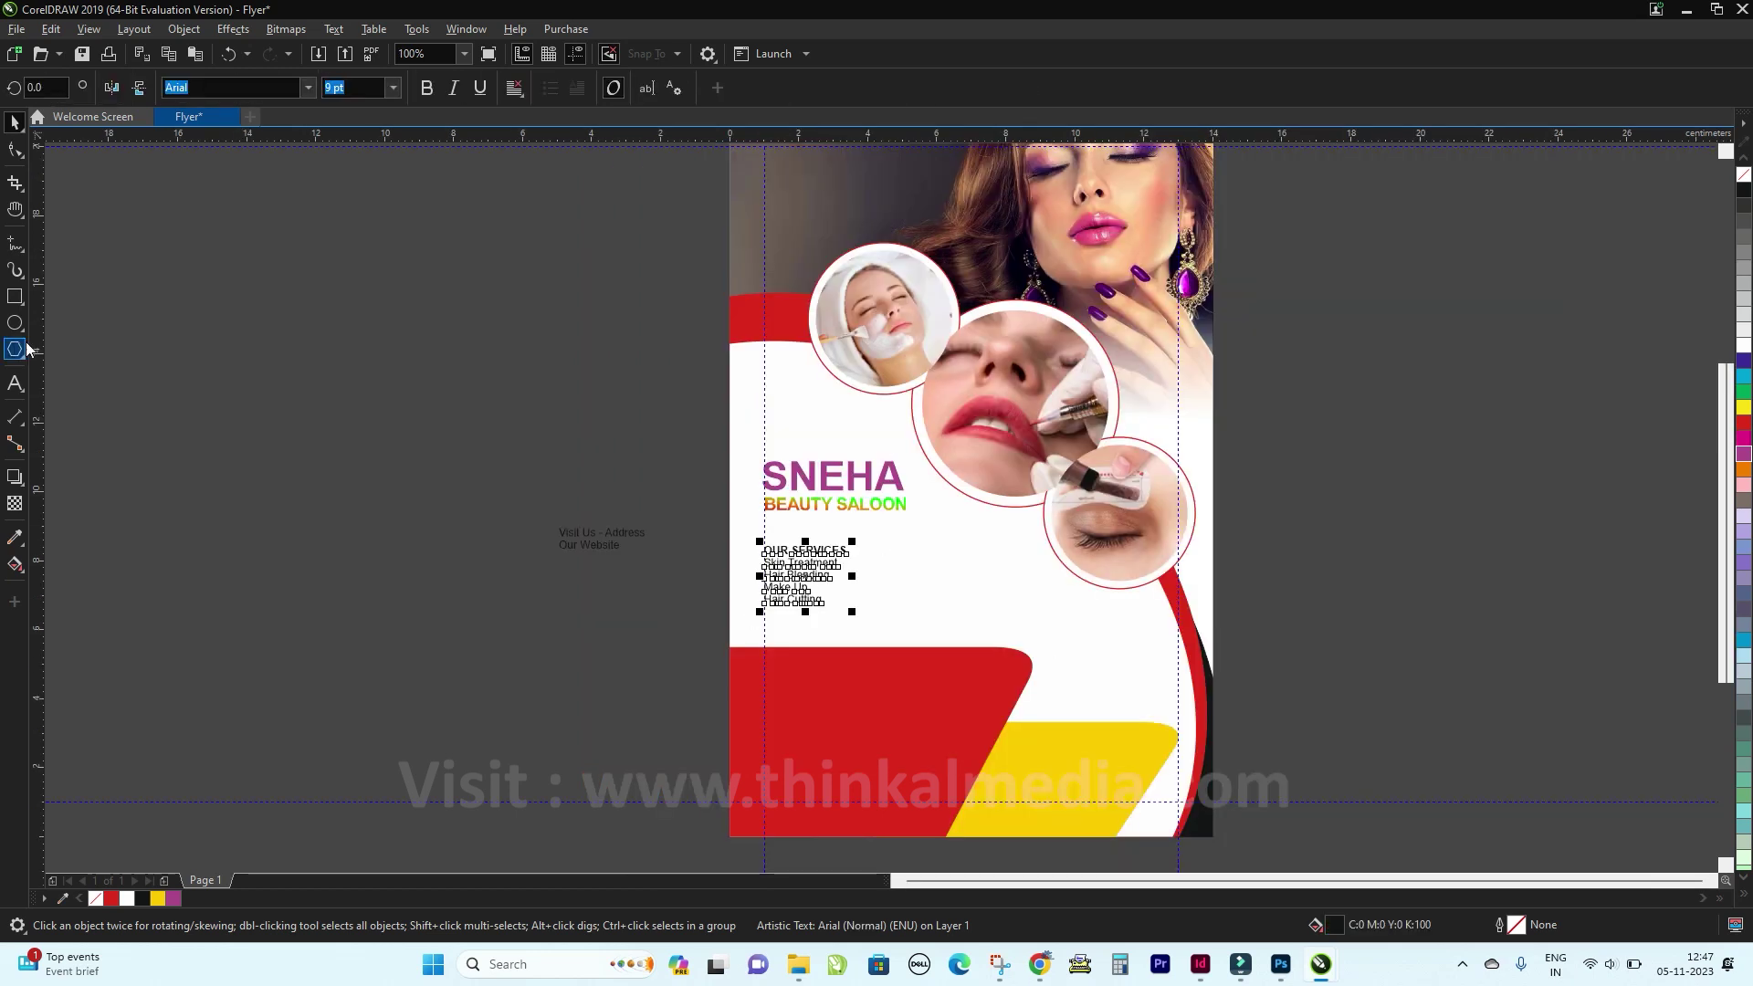
left_click(14, 383)
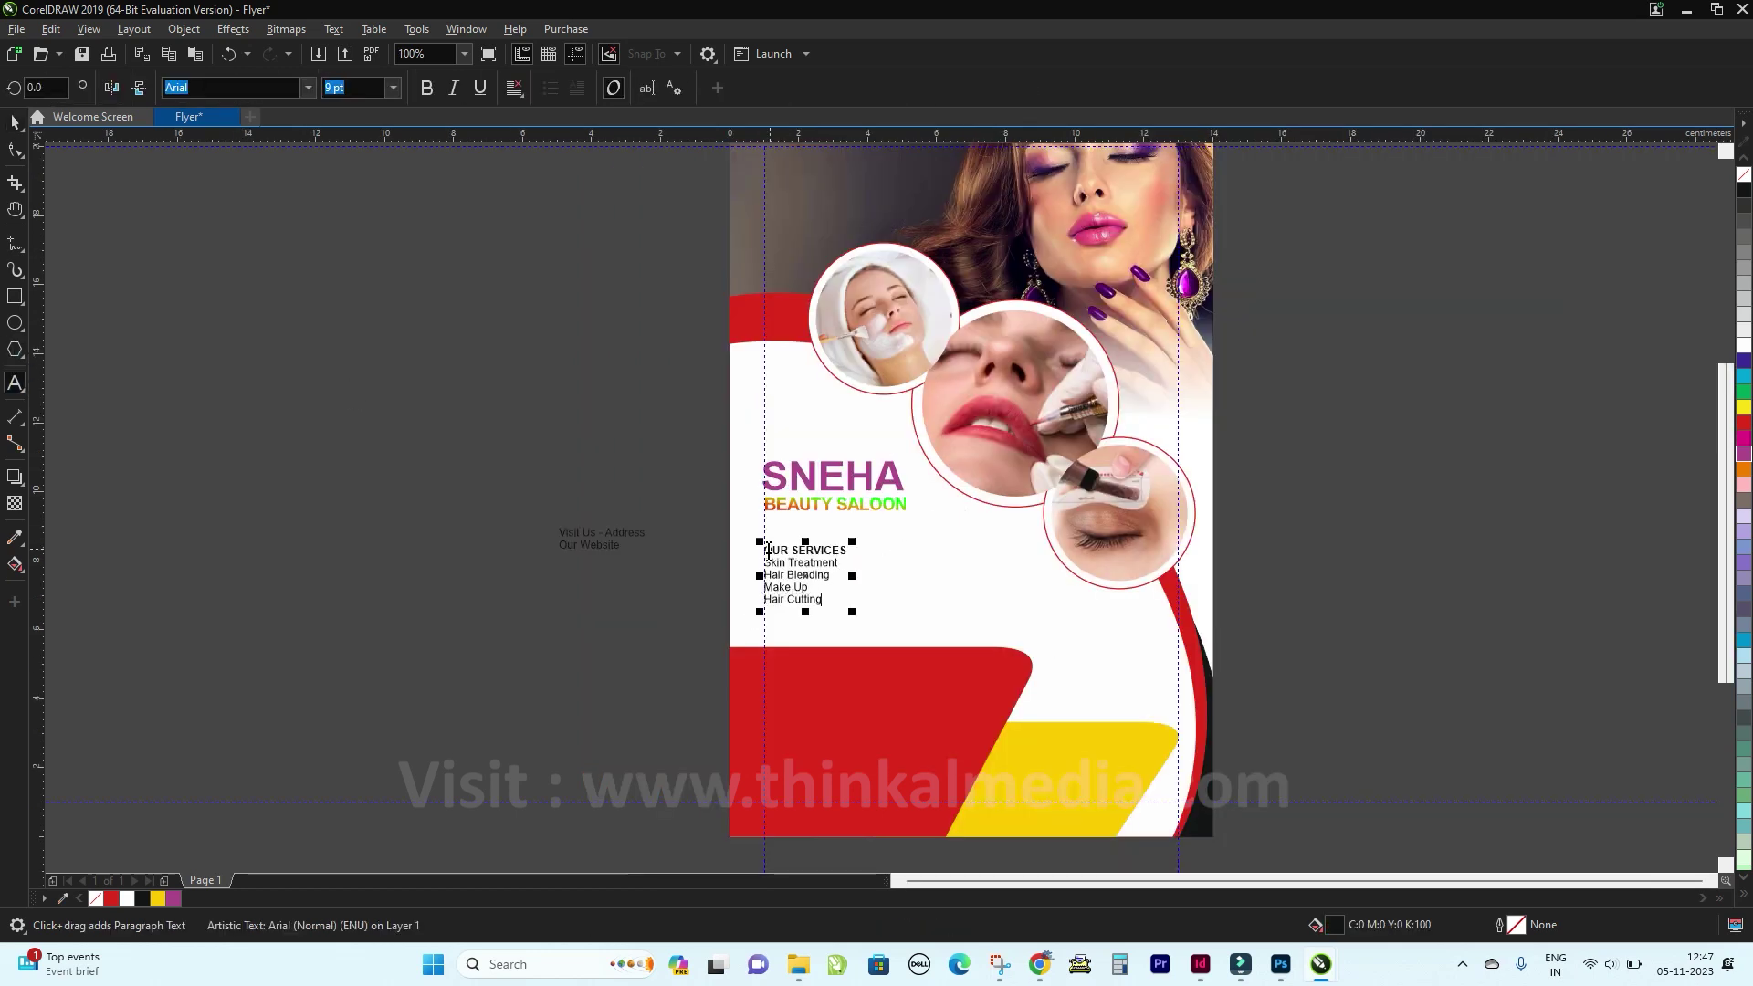
left_click_drag(764, 550, 878, 548)
type("Our ")
type("Ser")
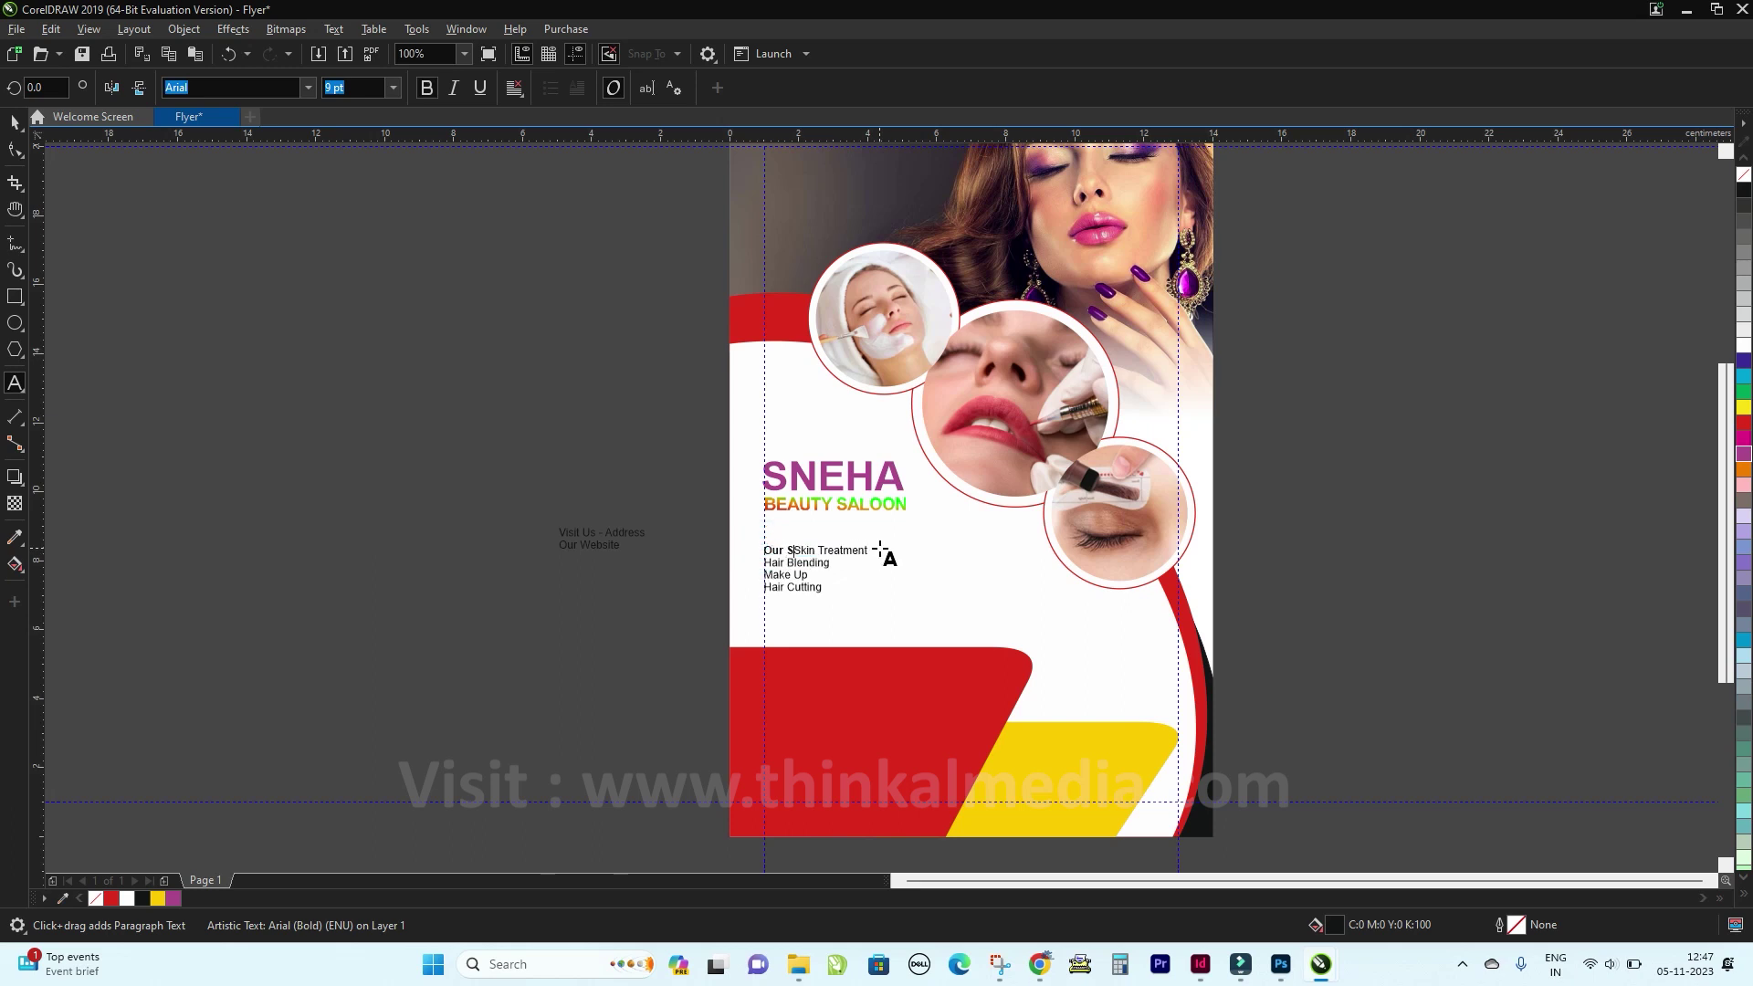
type("vices")
key("Return")
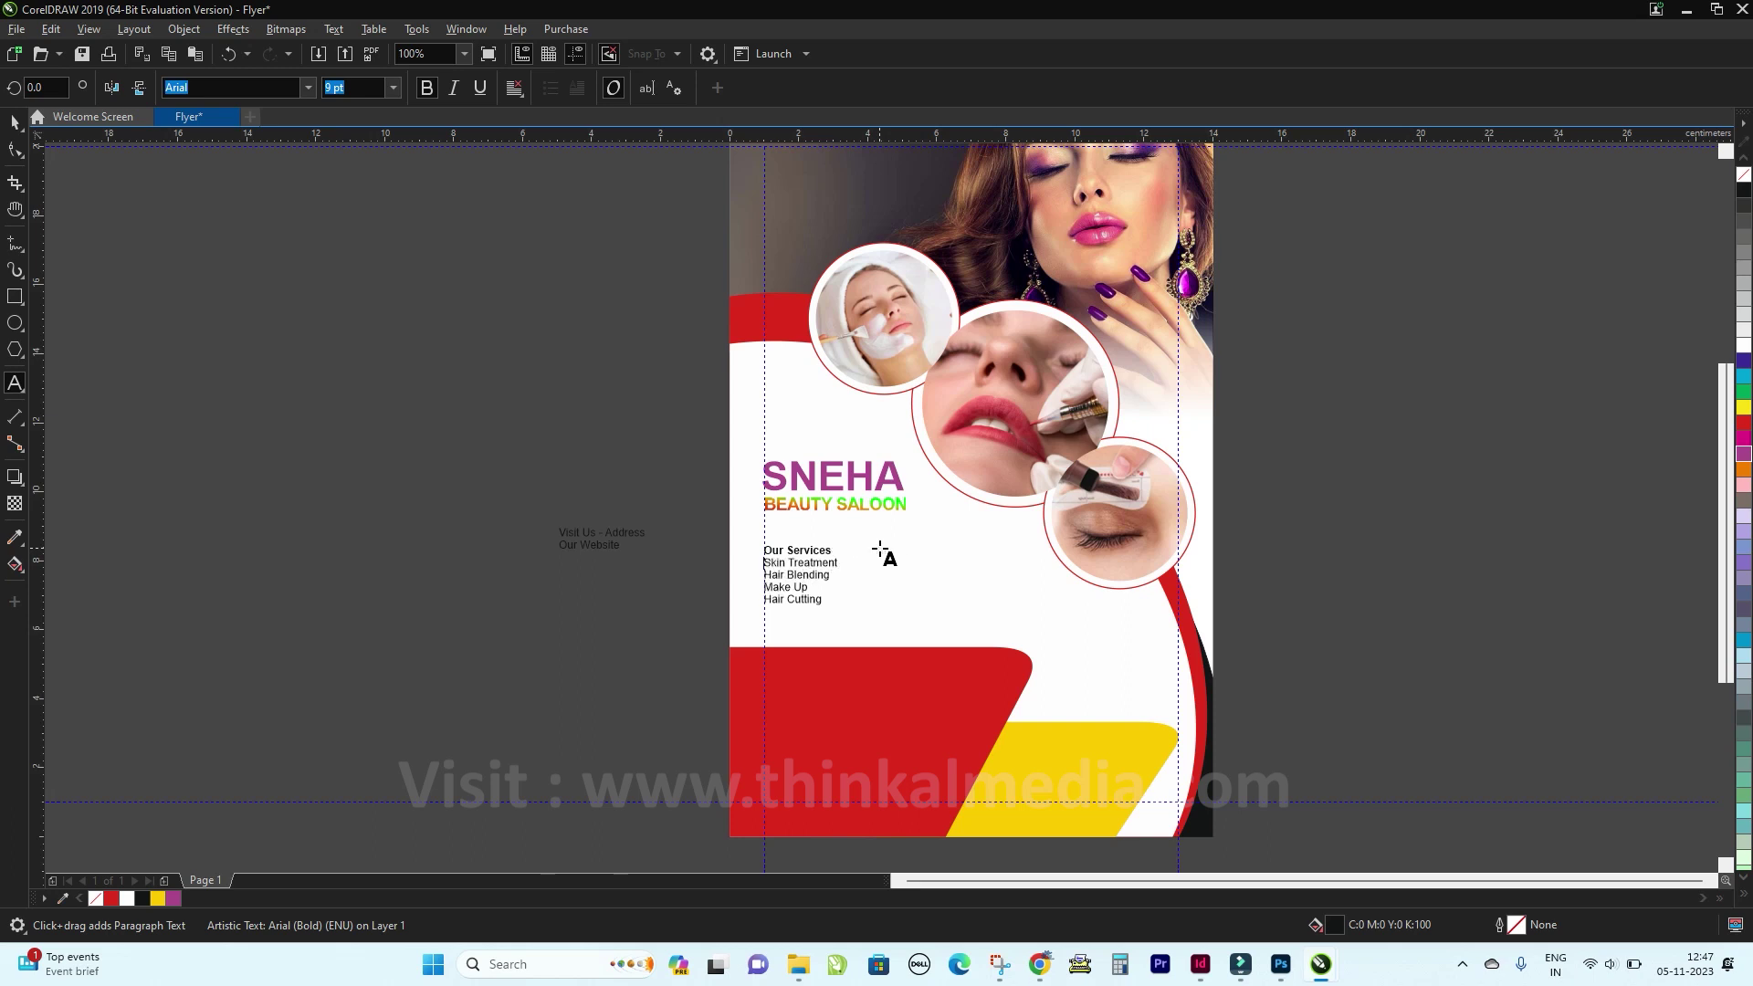
left_click(837, 548)
- Cut Our Services from the list, paste it as separate text, and set 18 pt
left_click_drag(833, 549, 760, 550)
key("ctrl+c")
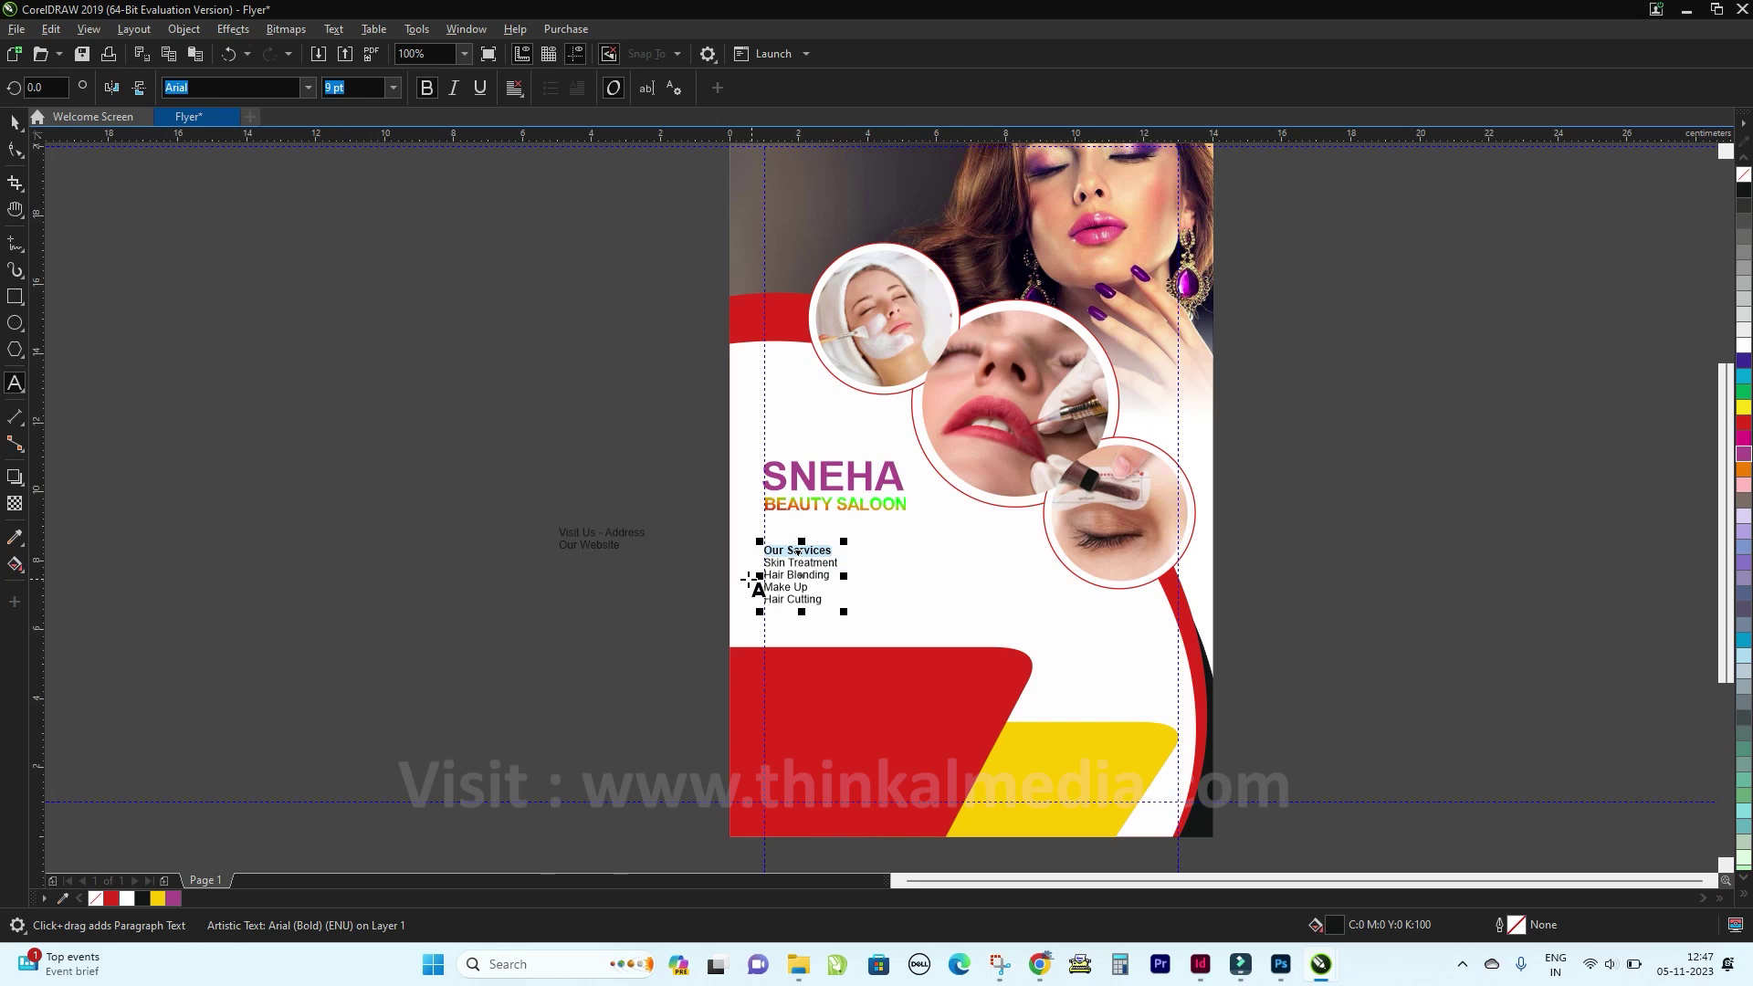
key("Delete")
key("Delete")
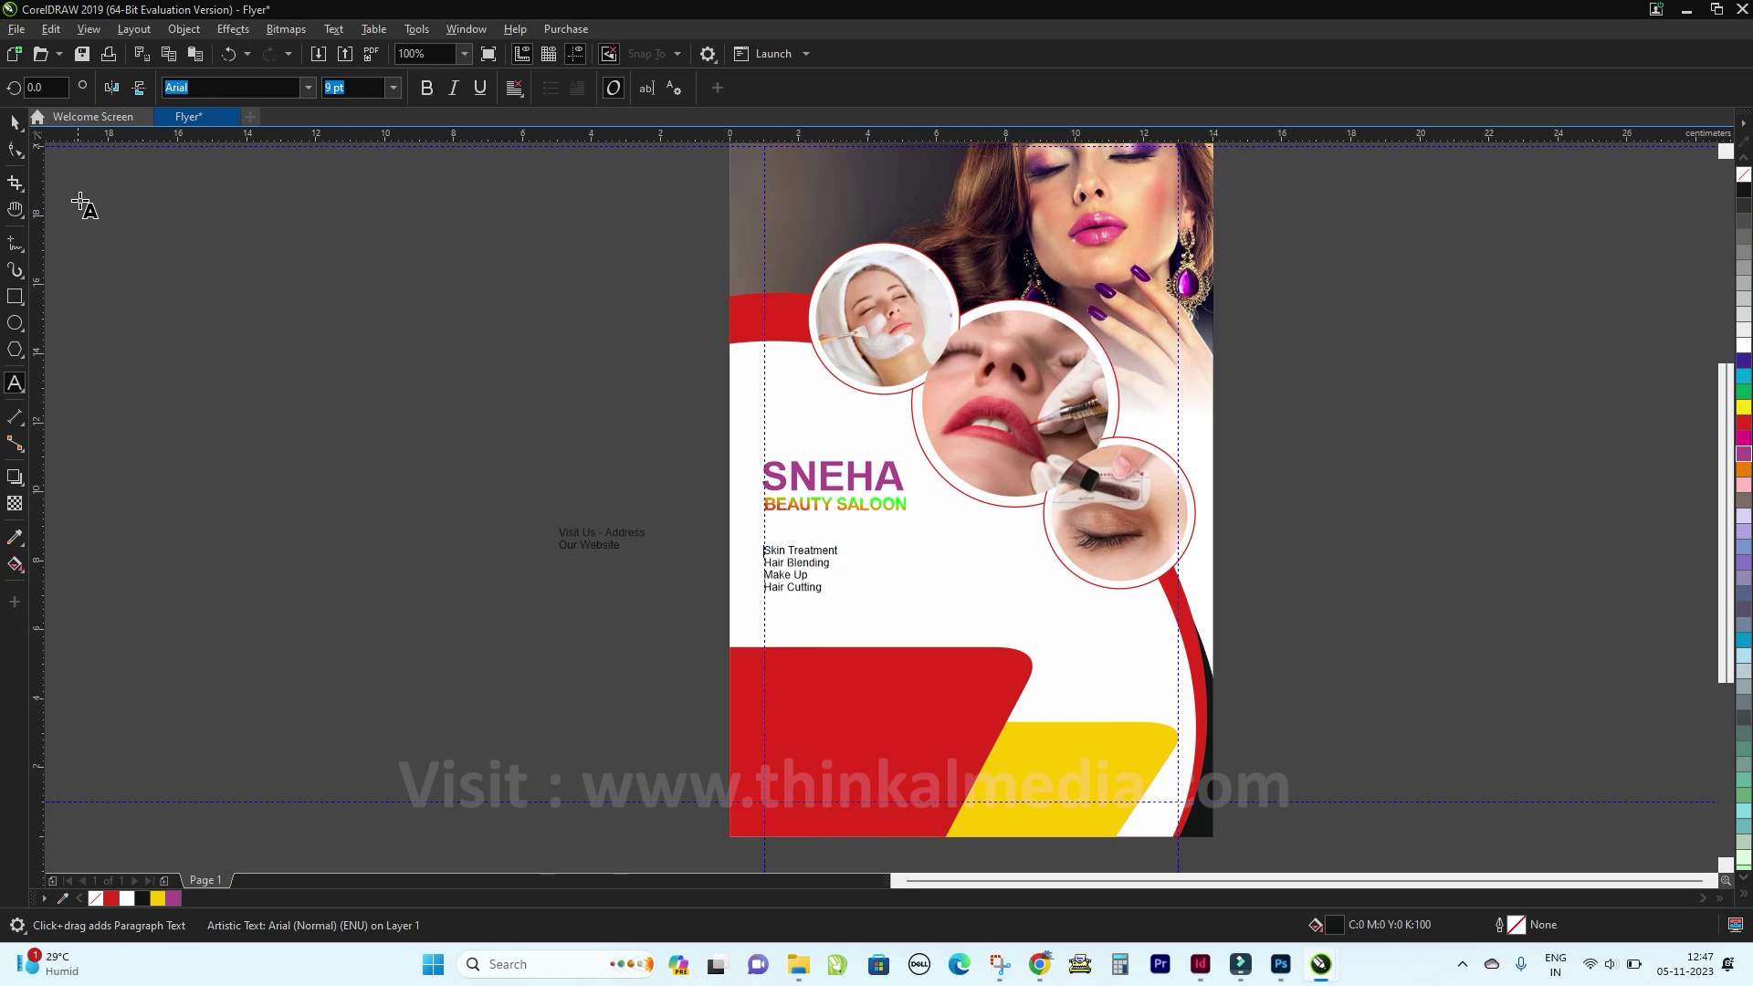
left_click(864, 575)
key("ctrl+v")
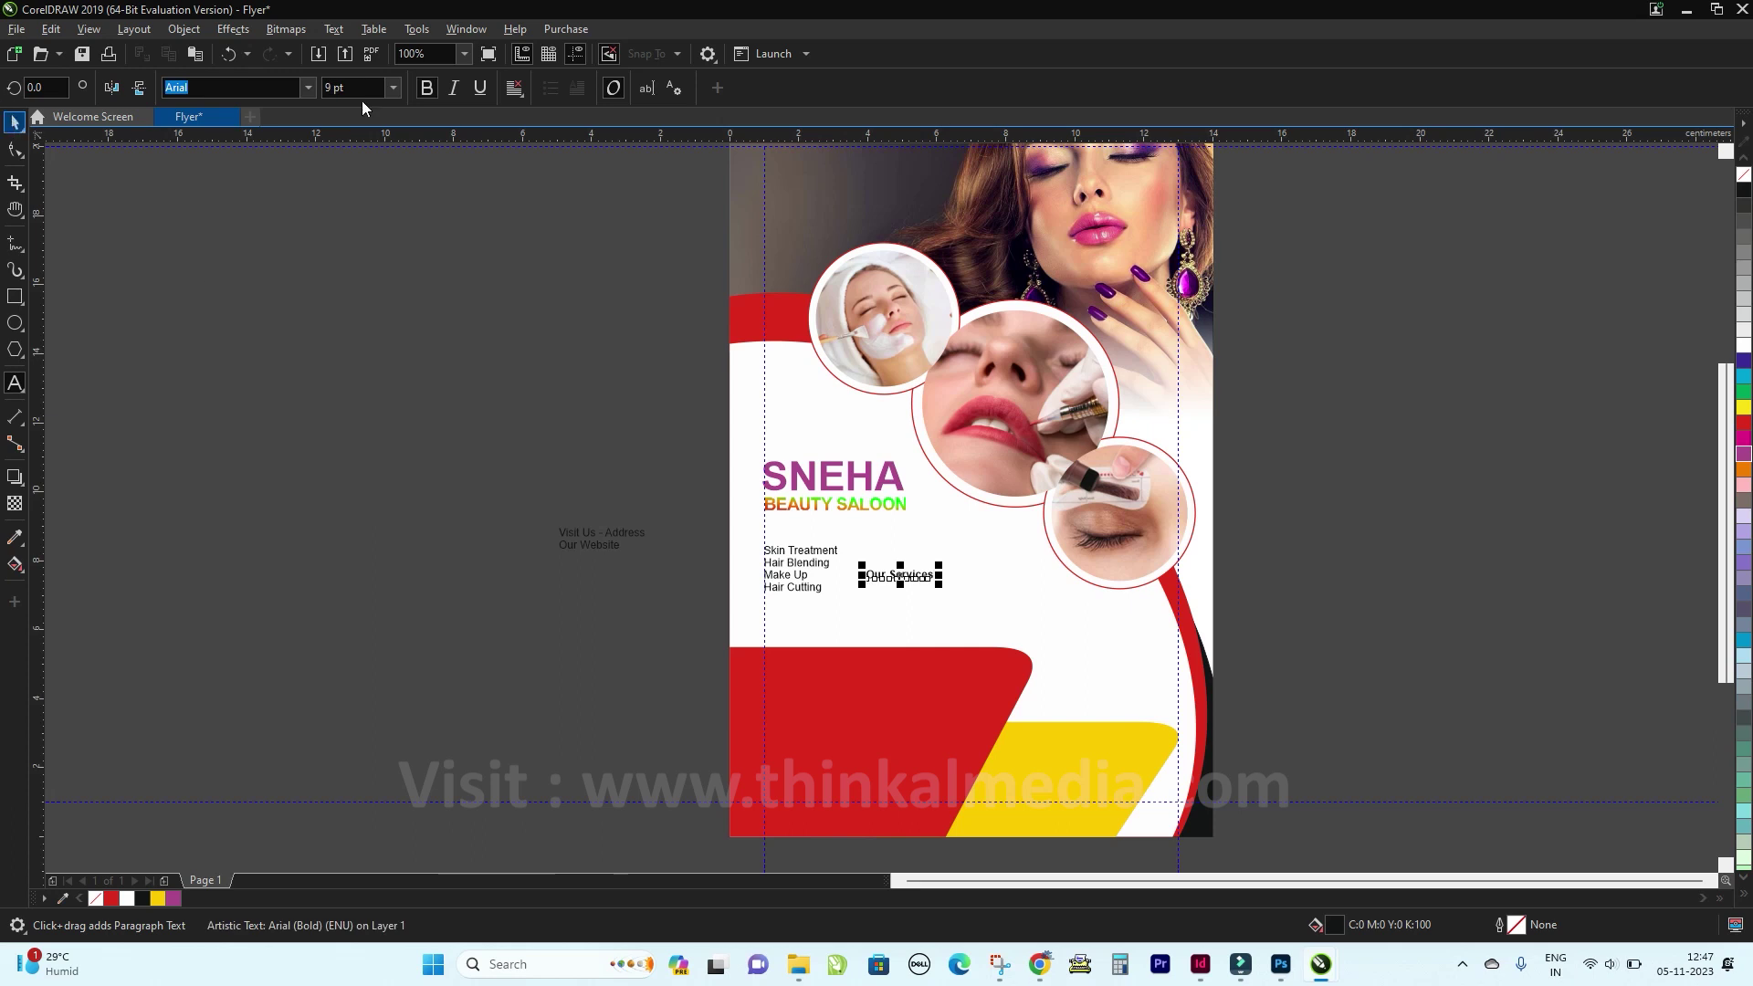
left_click(399, 86)
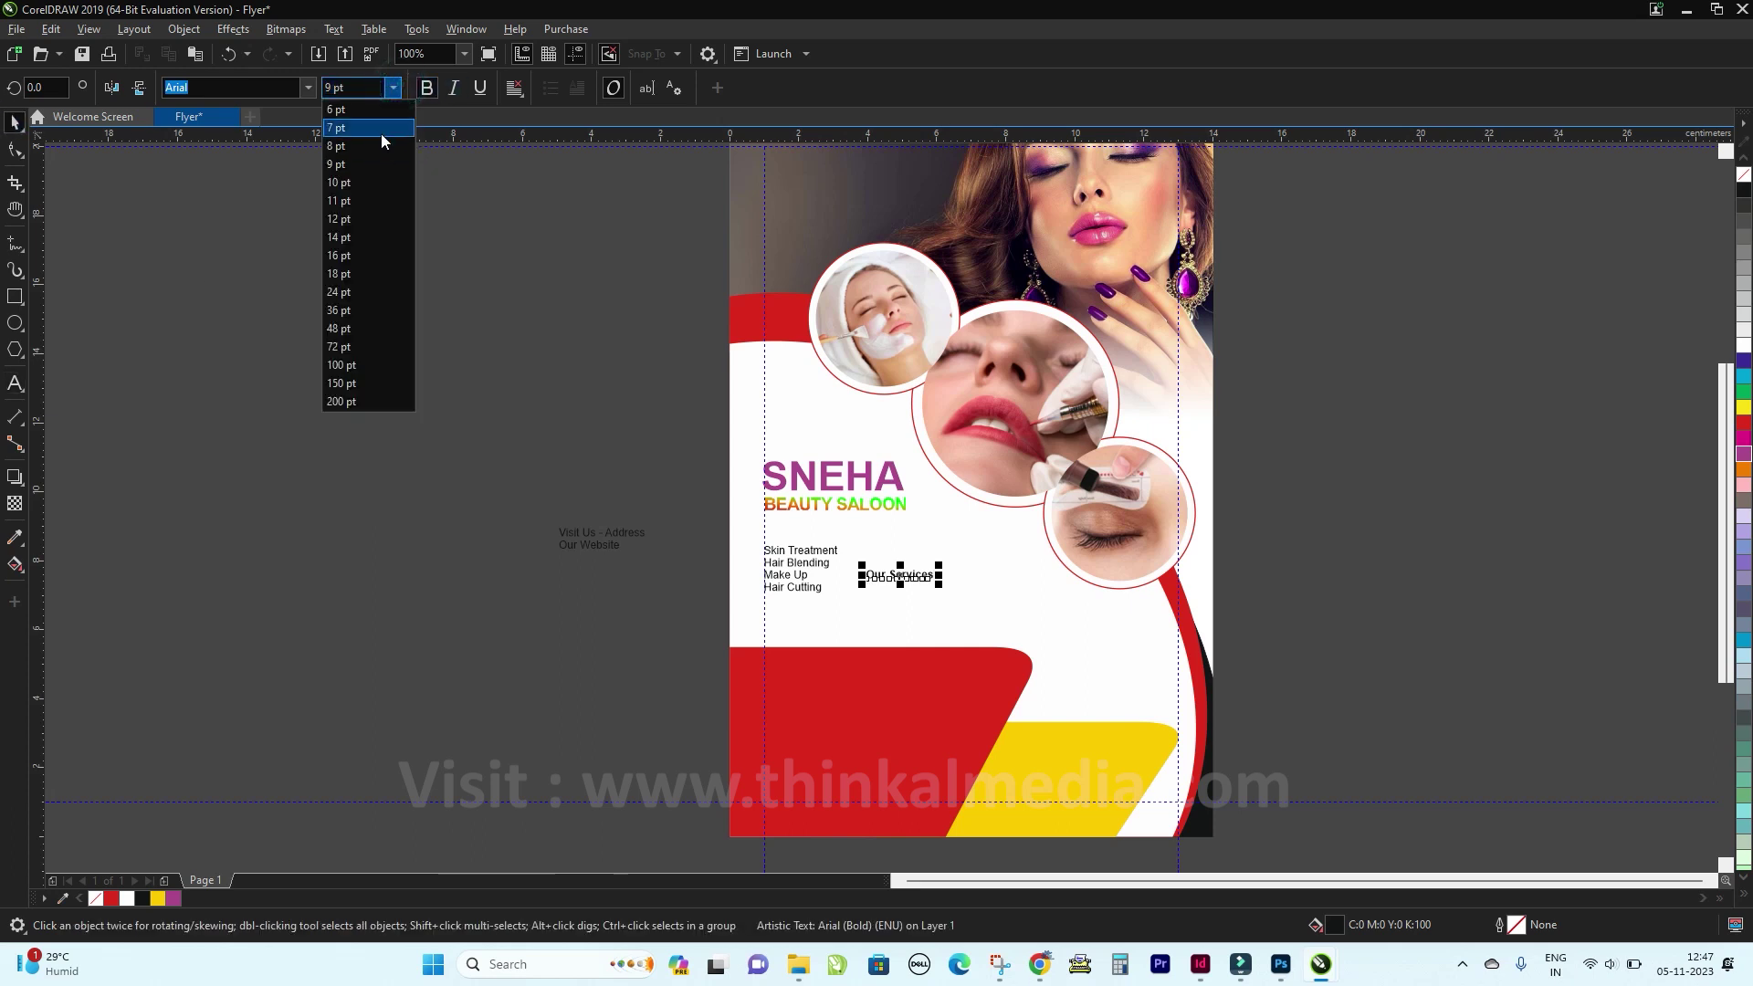
left_click(349, 274)
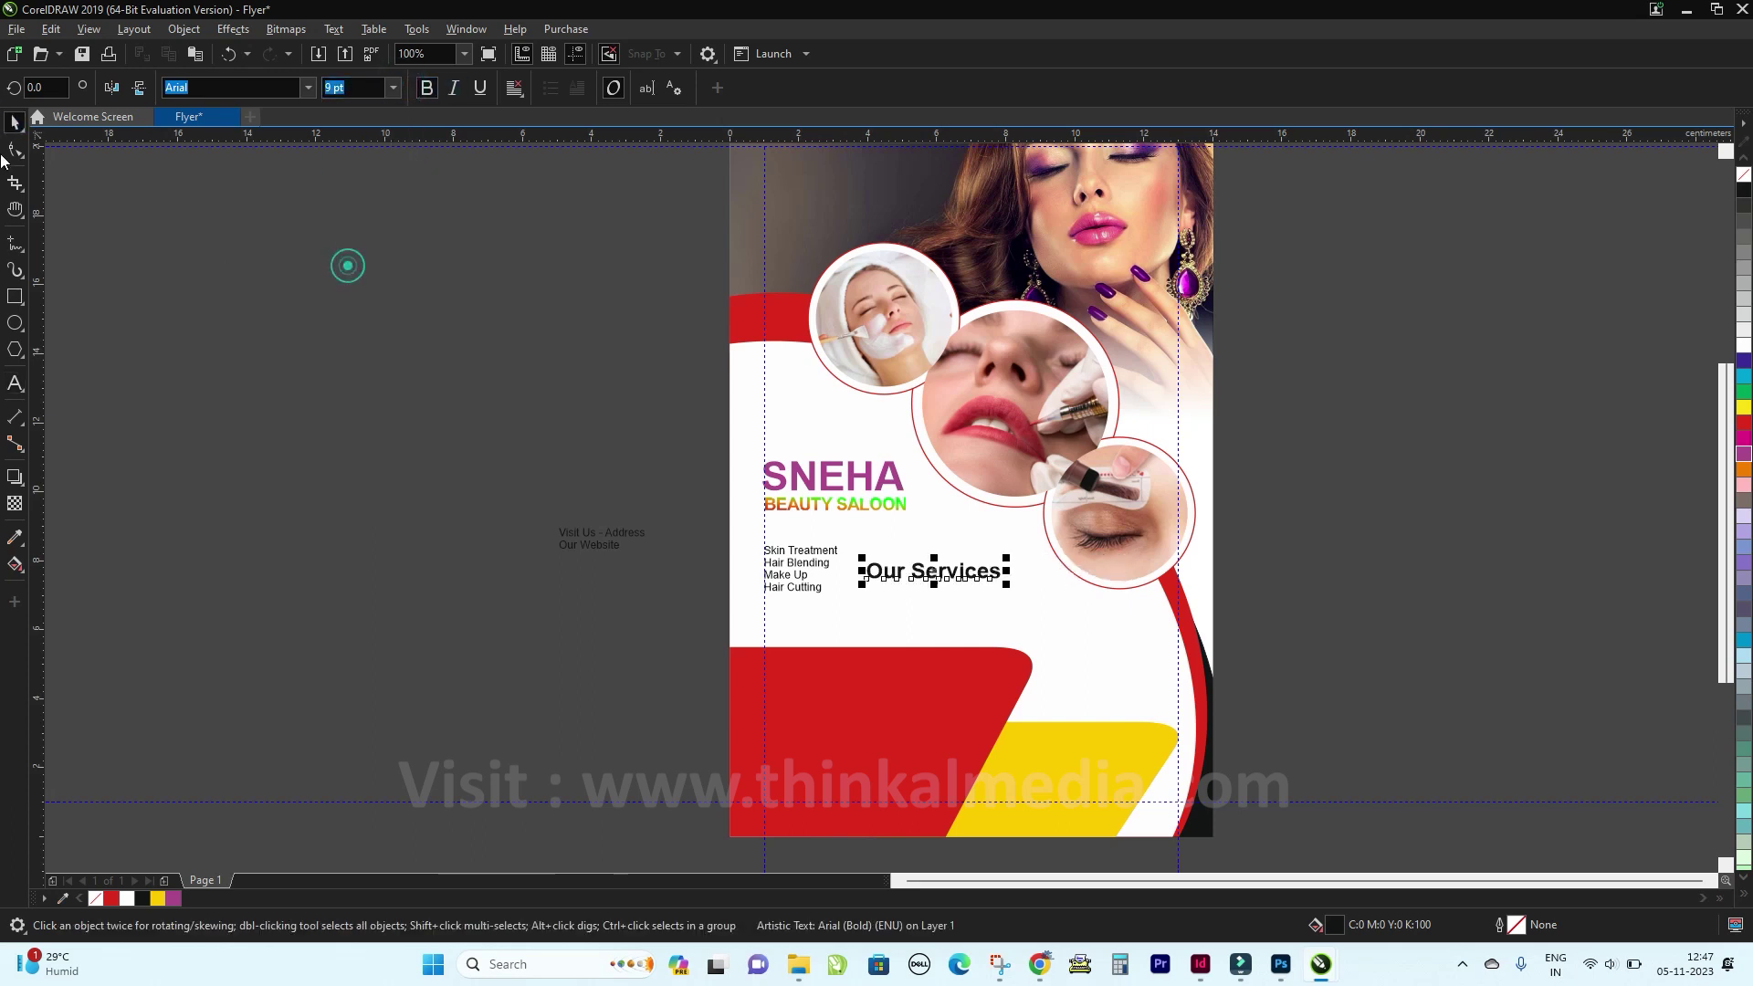
- Set Our Services to Vivaldi at 36 pt and position it above the services list
left_click(306, 88)
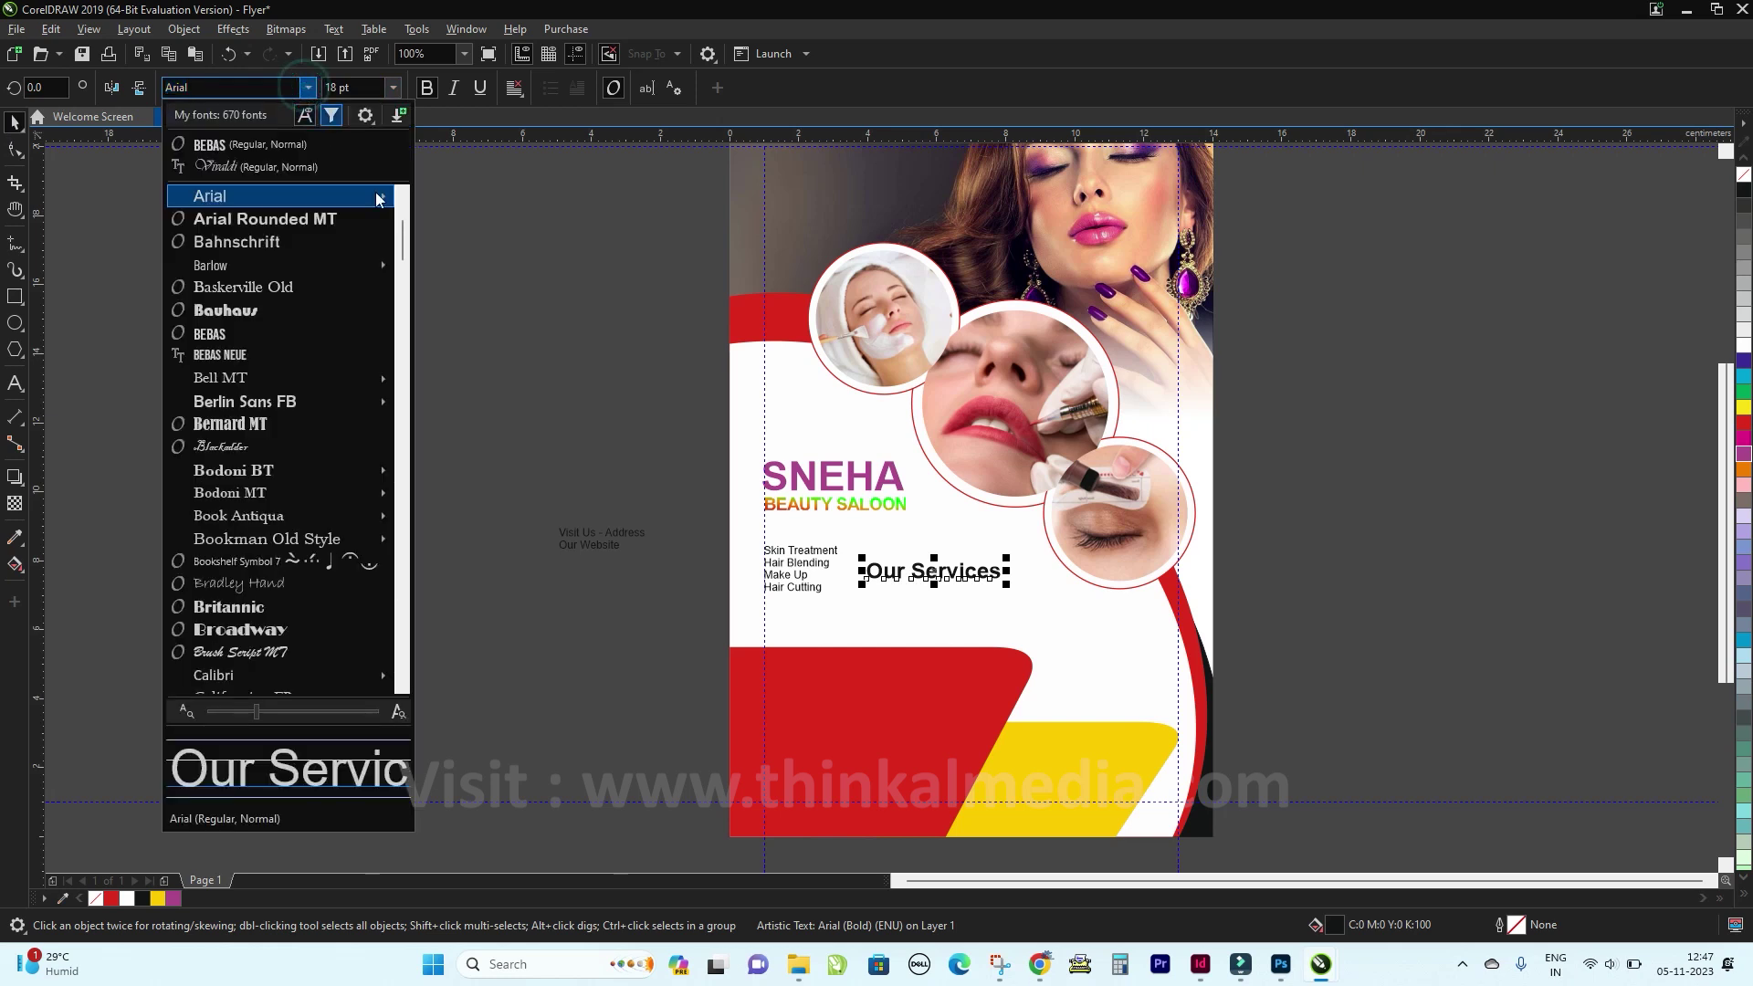
left_click_drag(402, 234, 407, 594)
left_click(225, 379)
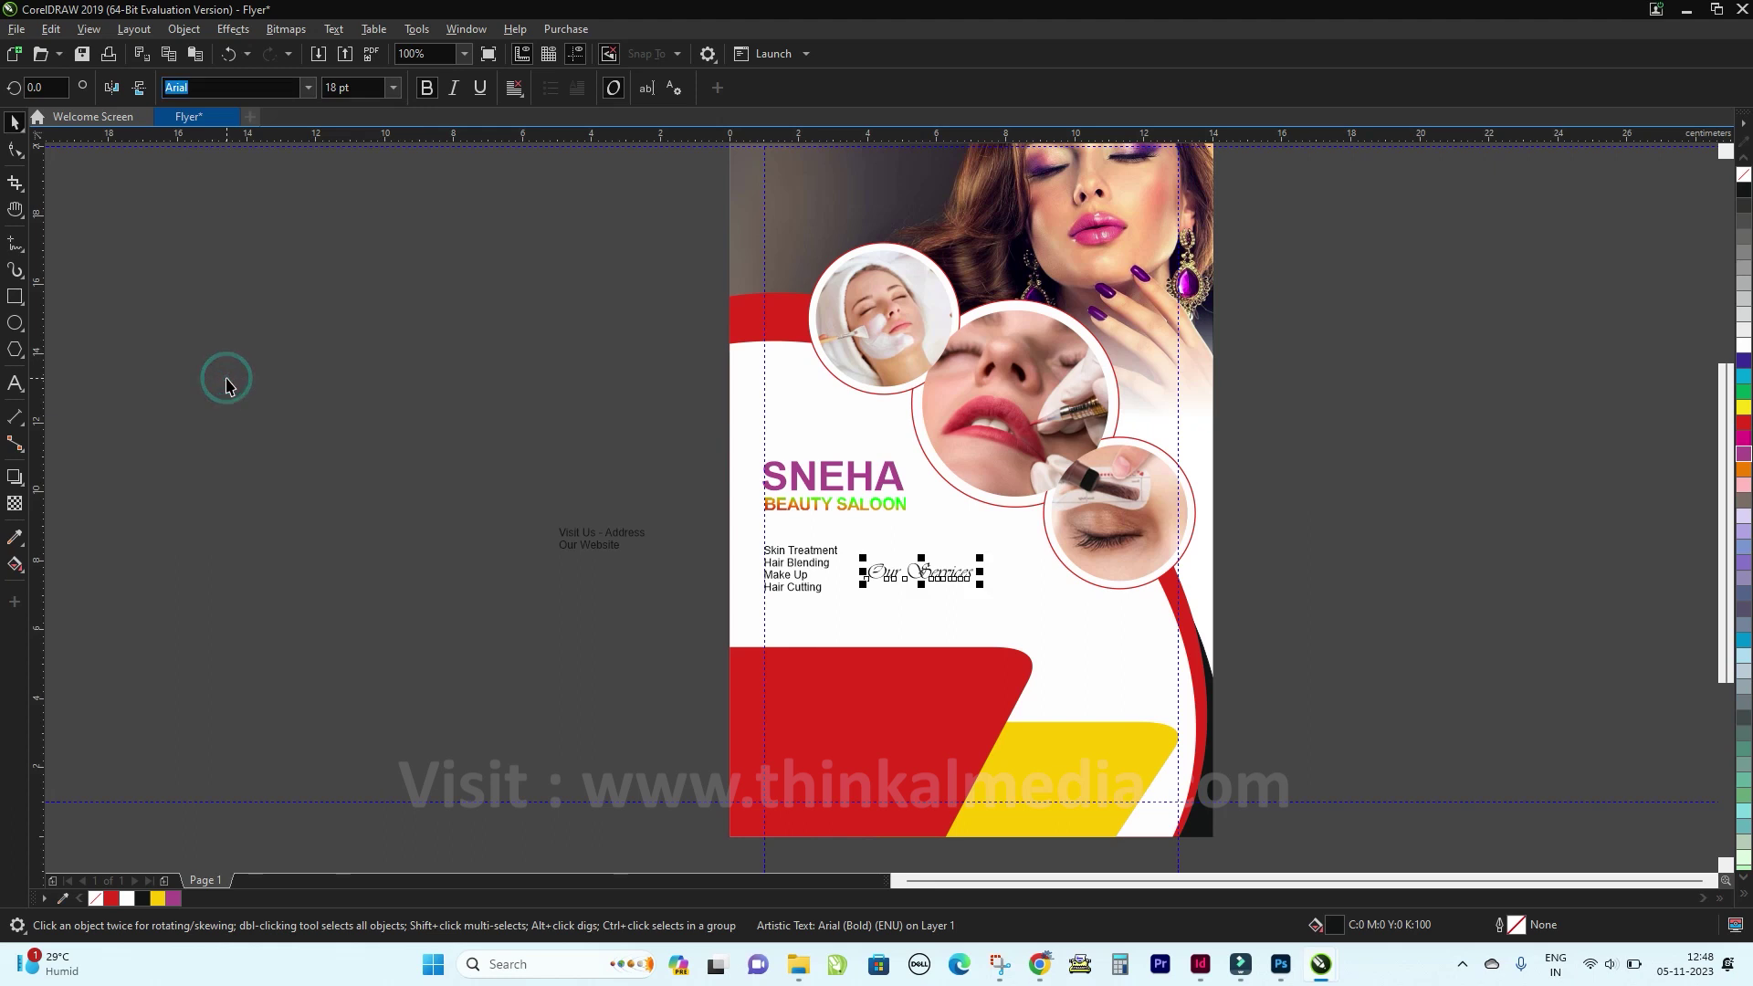
type("Vivaldi")
left_click(309, 88)
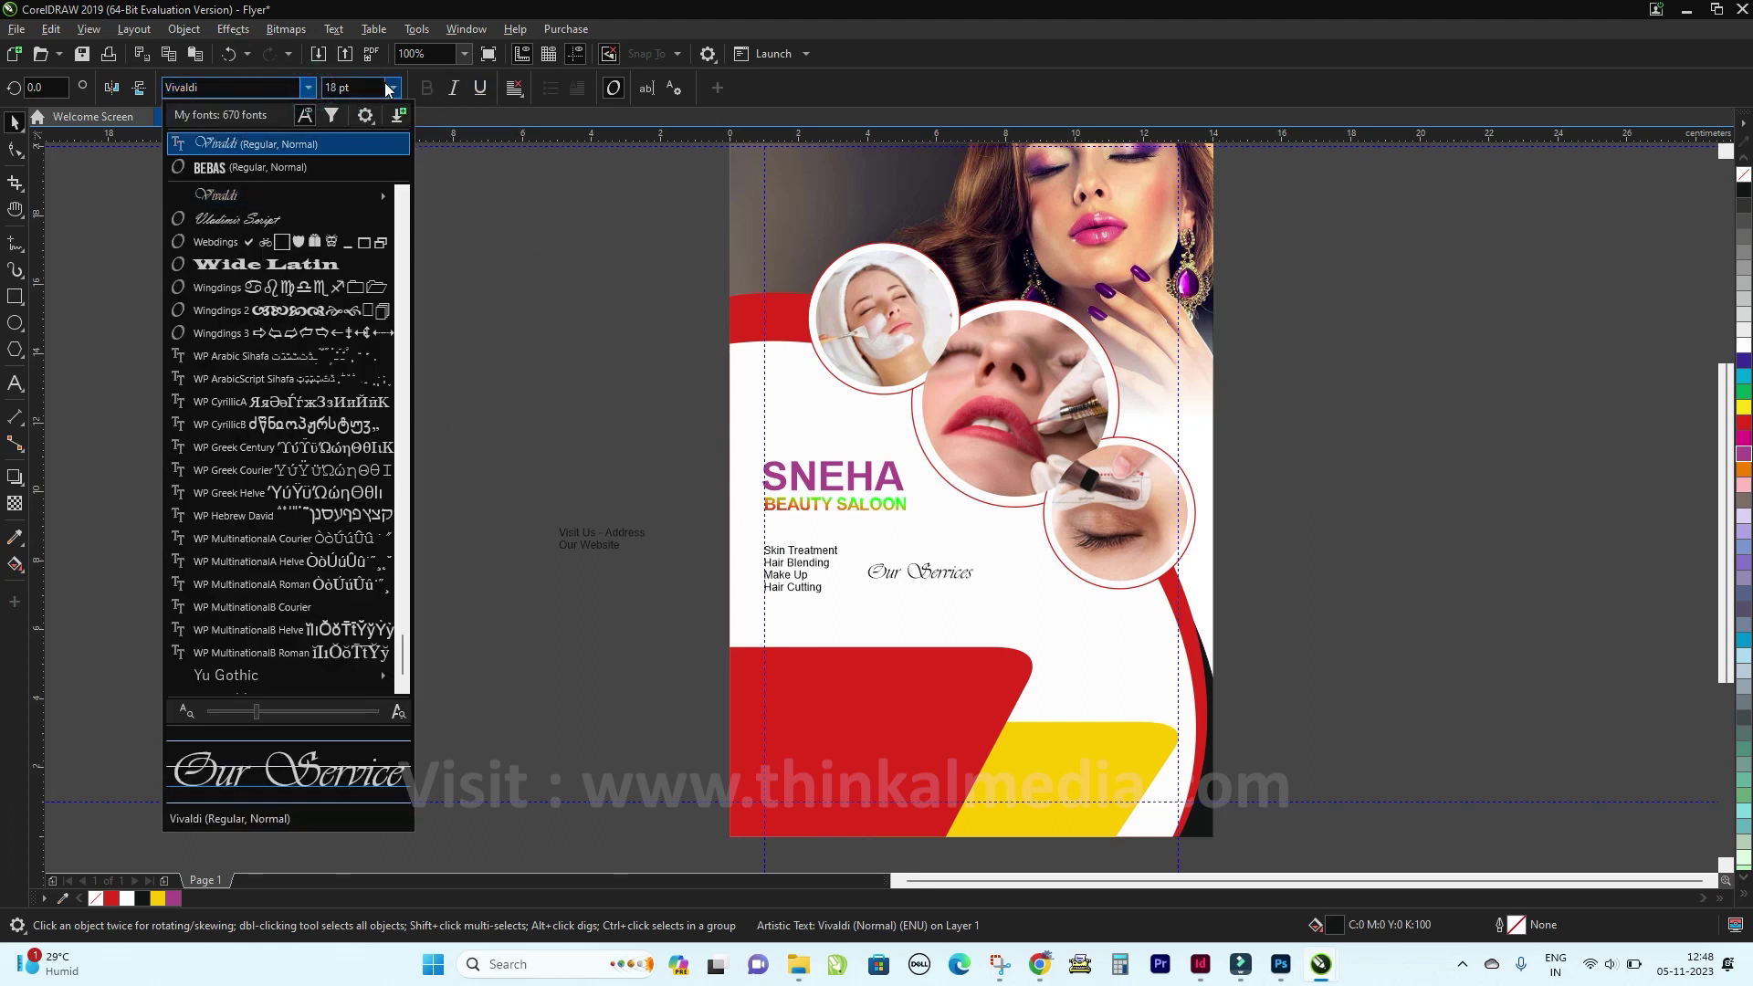
left_click(388, 87)
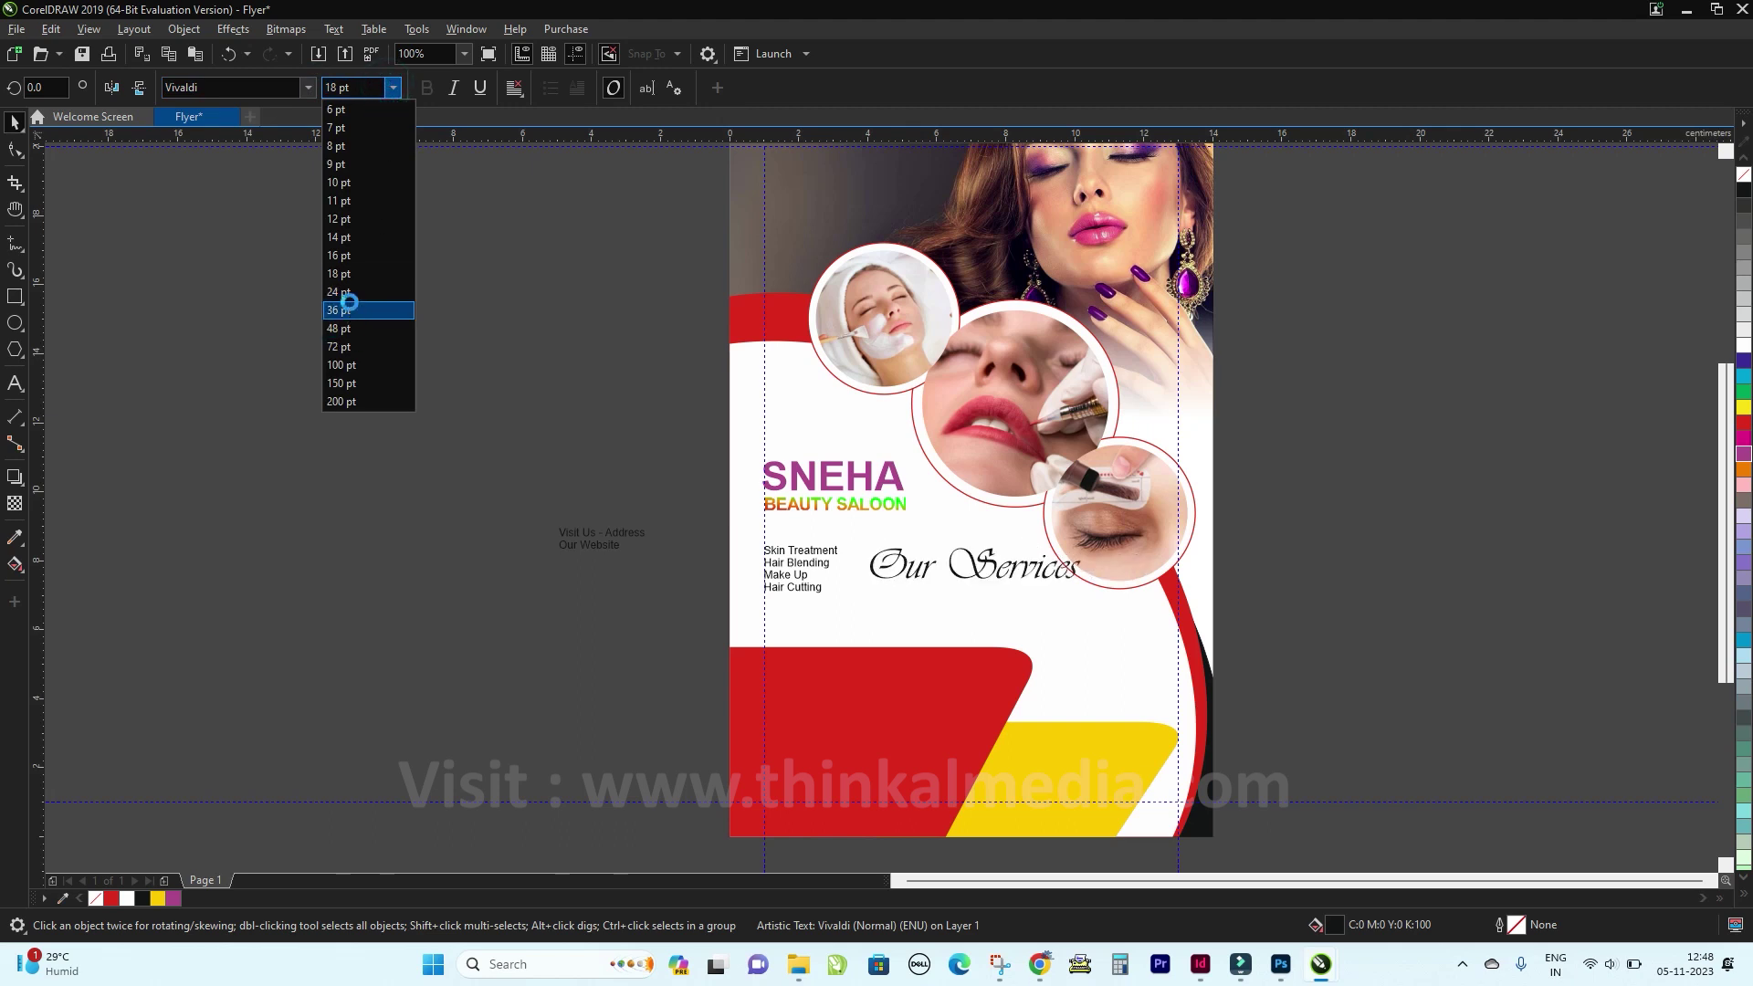
left_click(349, 307)
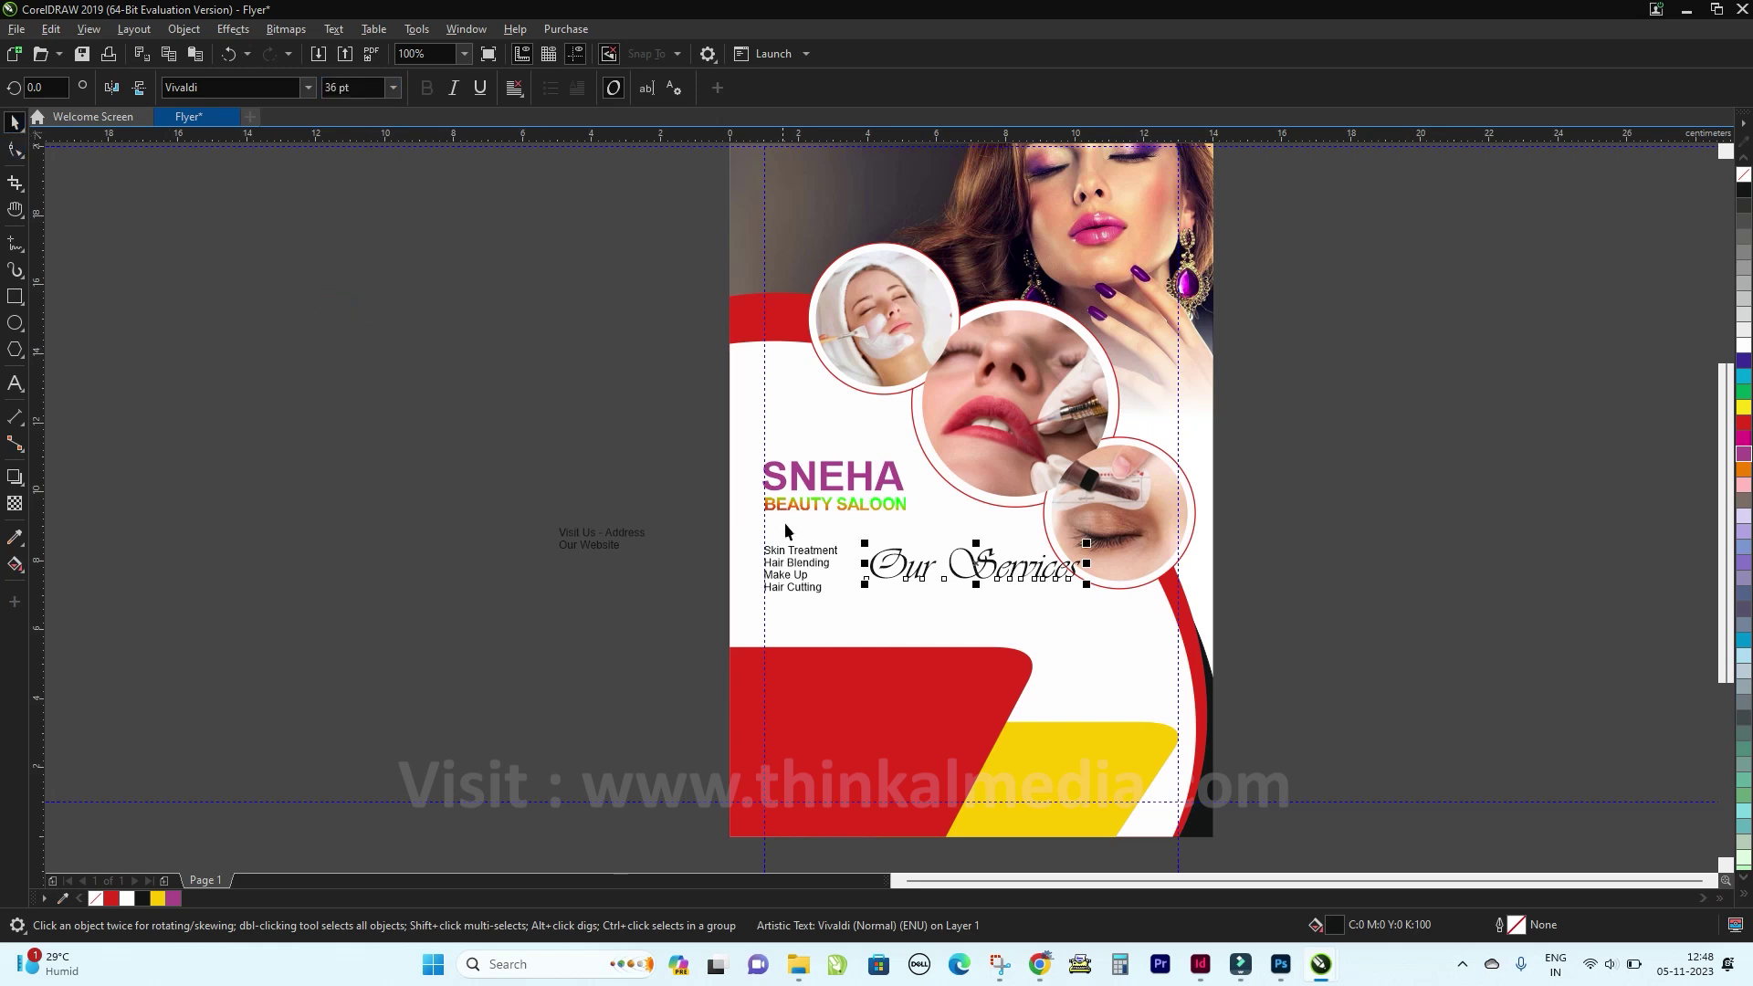
mouse_move(999, 569)
left_mouse_down()
mouse_move(797, 572)
mouse_move(903, 607)
left_mouse_up()
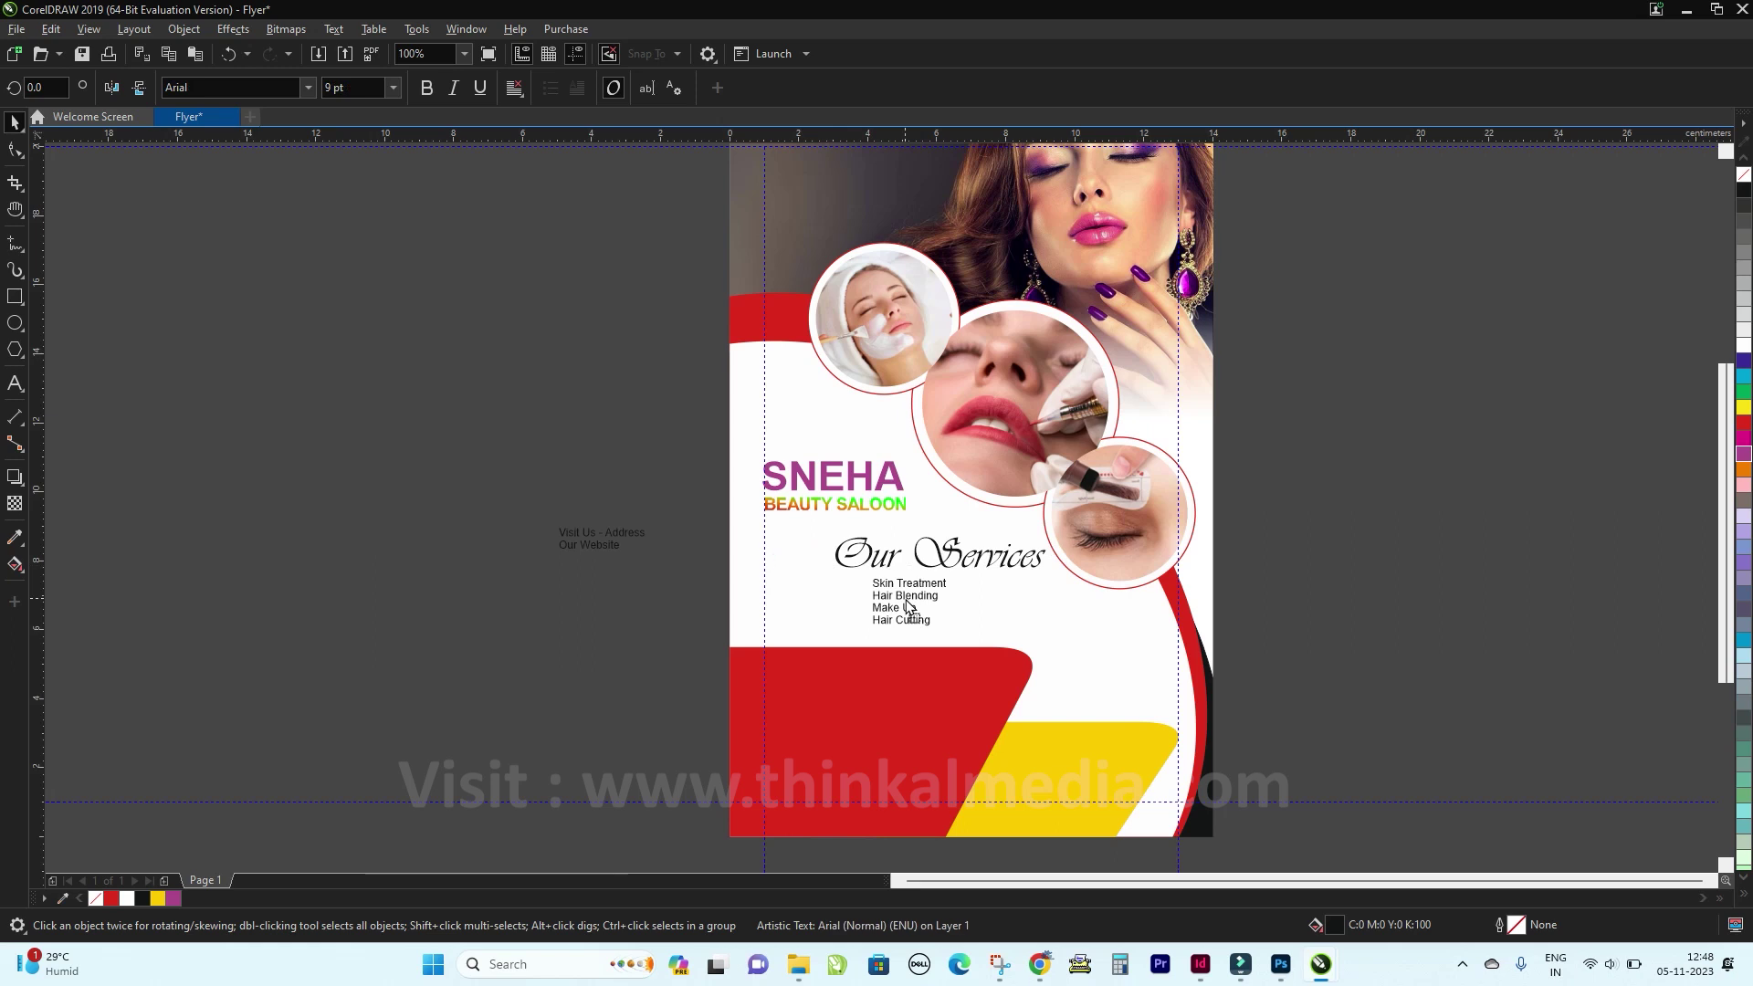
left_click(946, 568)
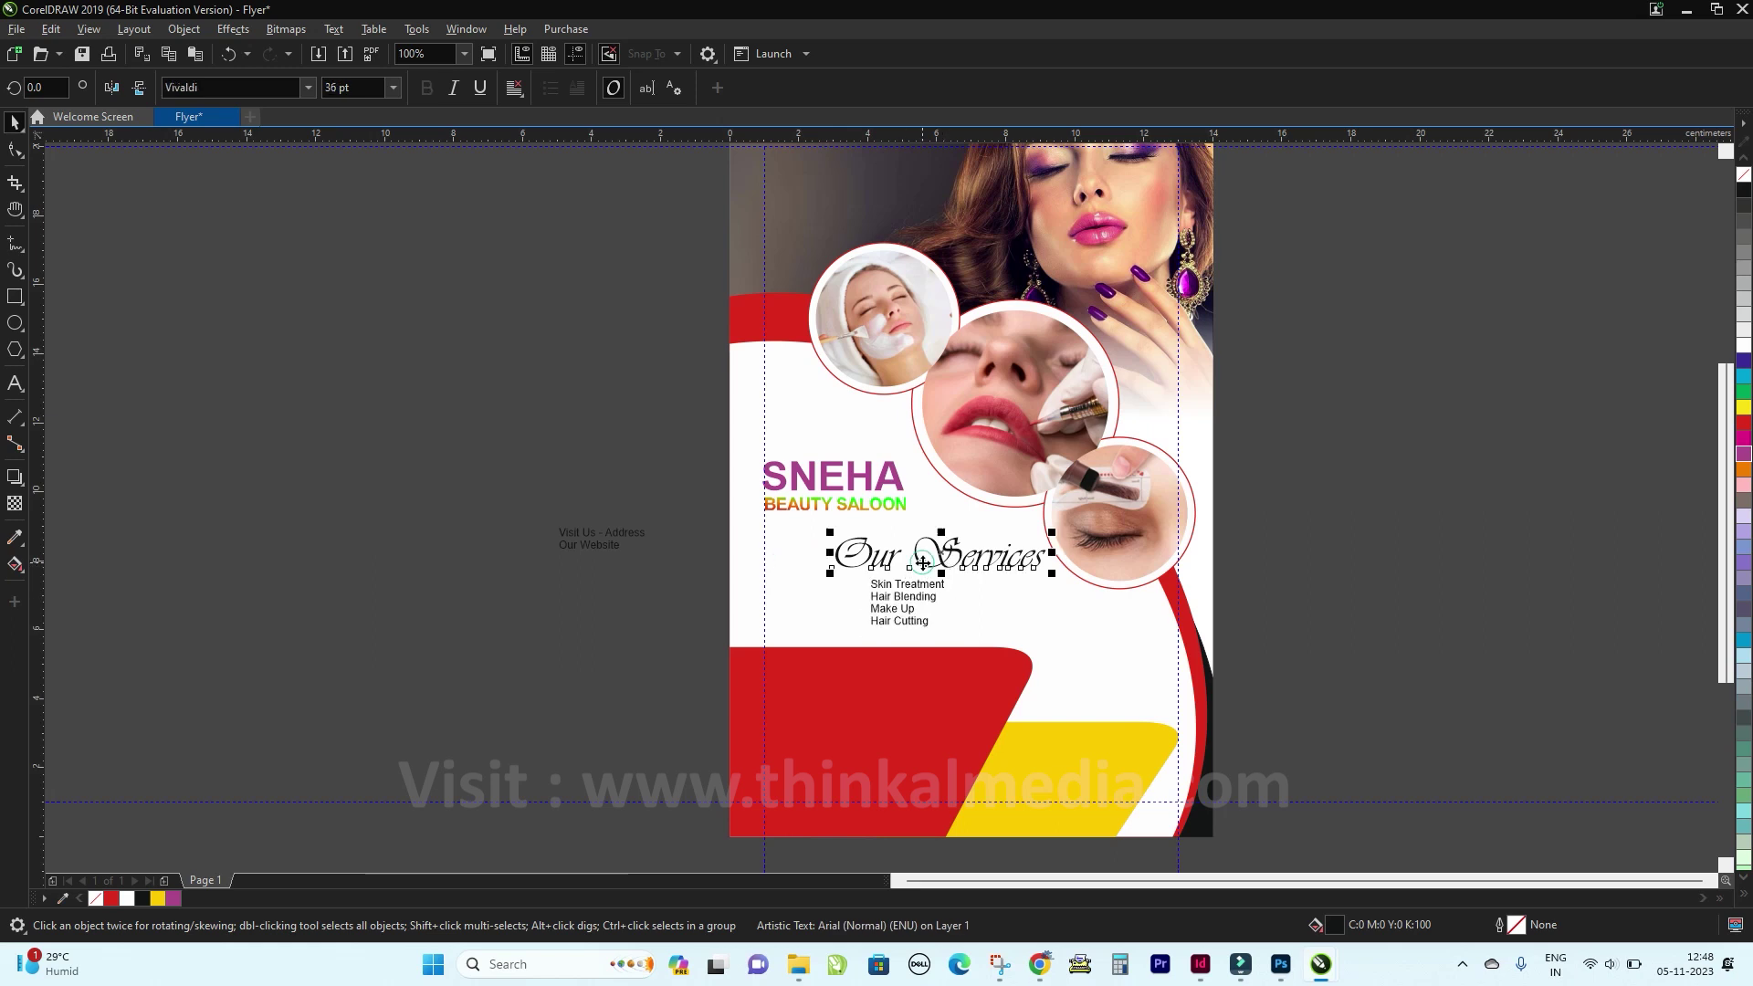
mouse_move(954, 555)
left_mouse_down()
mouse_move(915, 559)
mouse_move(956, 544)
mouse_move(964, 568)
mouse_move(878, 603)
left_mouse_up()
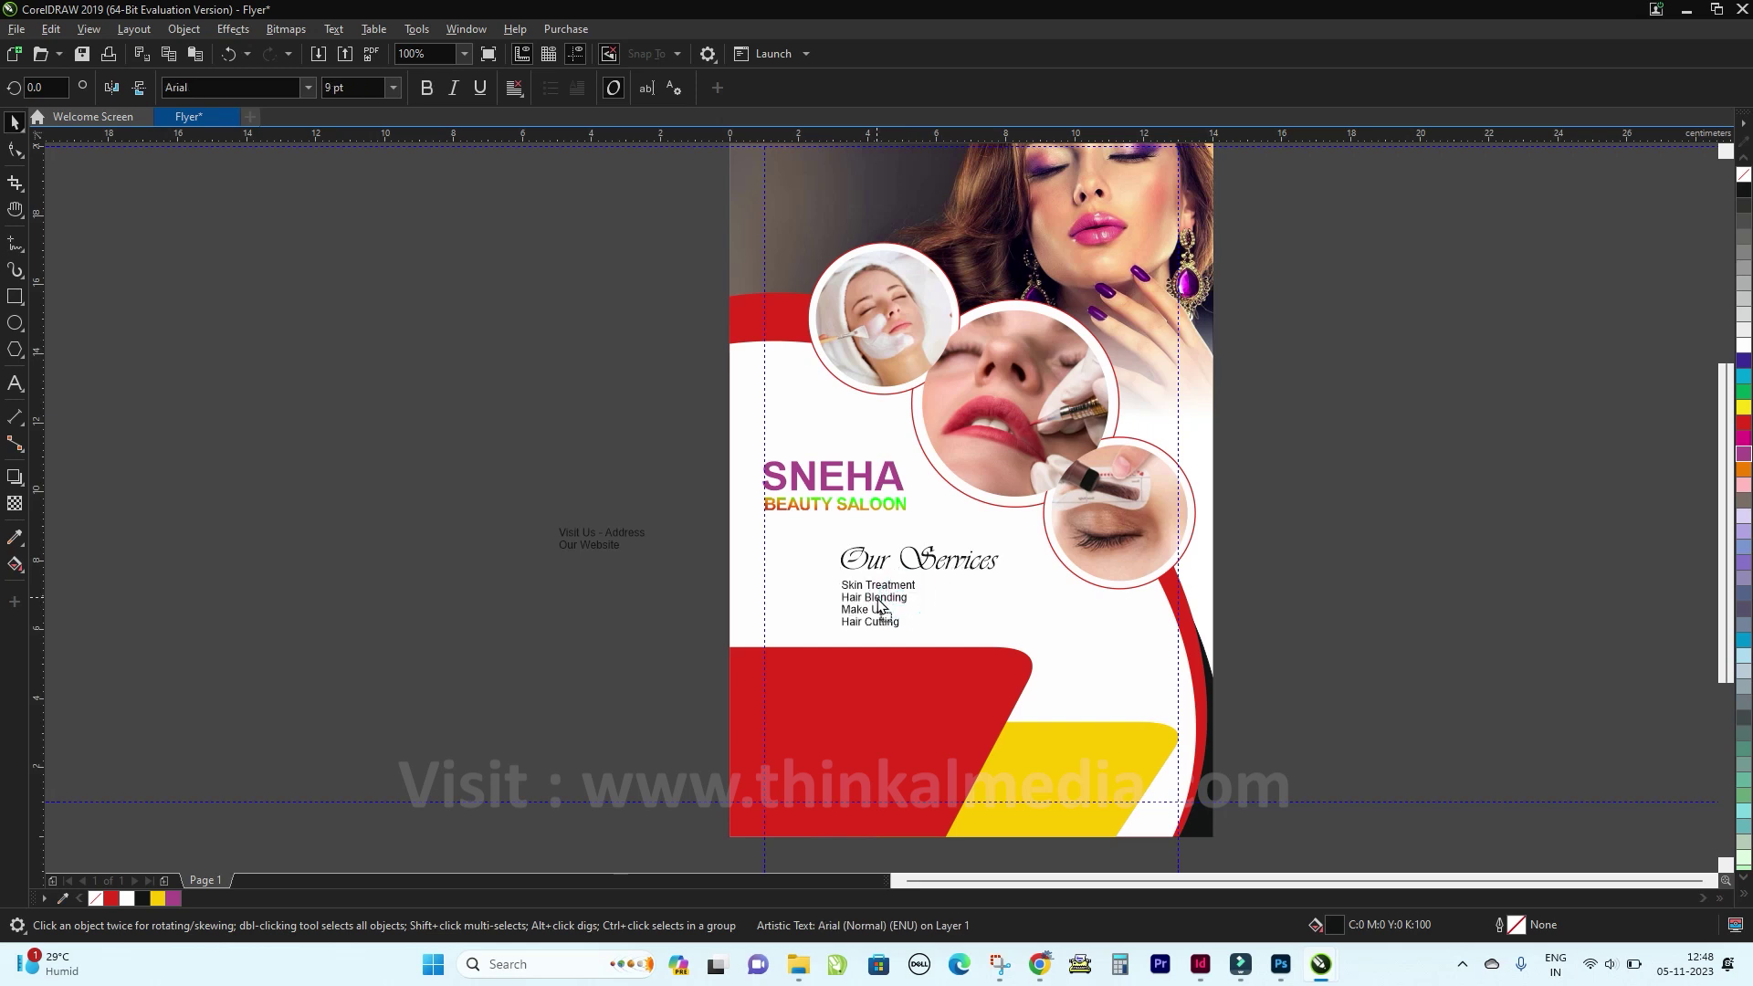
- Colour the heading word Our red and Services orange
scroll(919, 574, "up", 1)
left_click(18, 395)
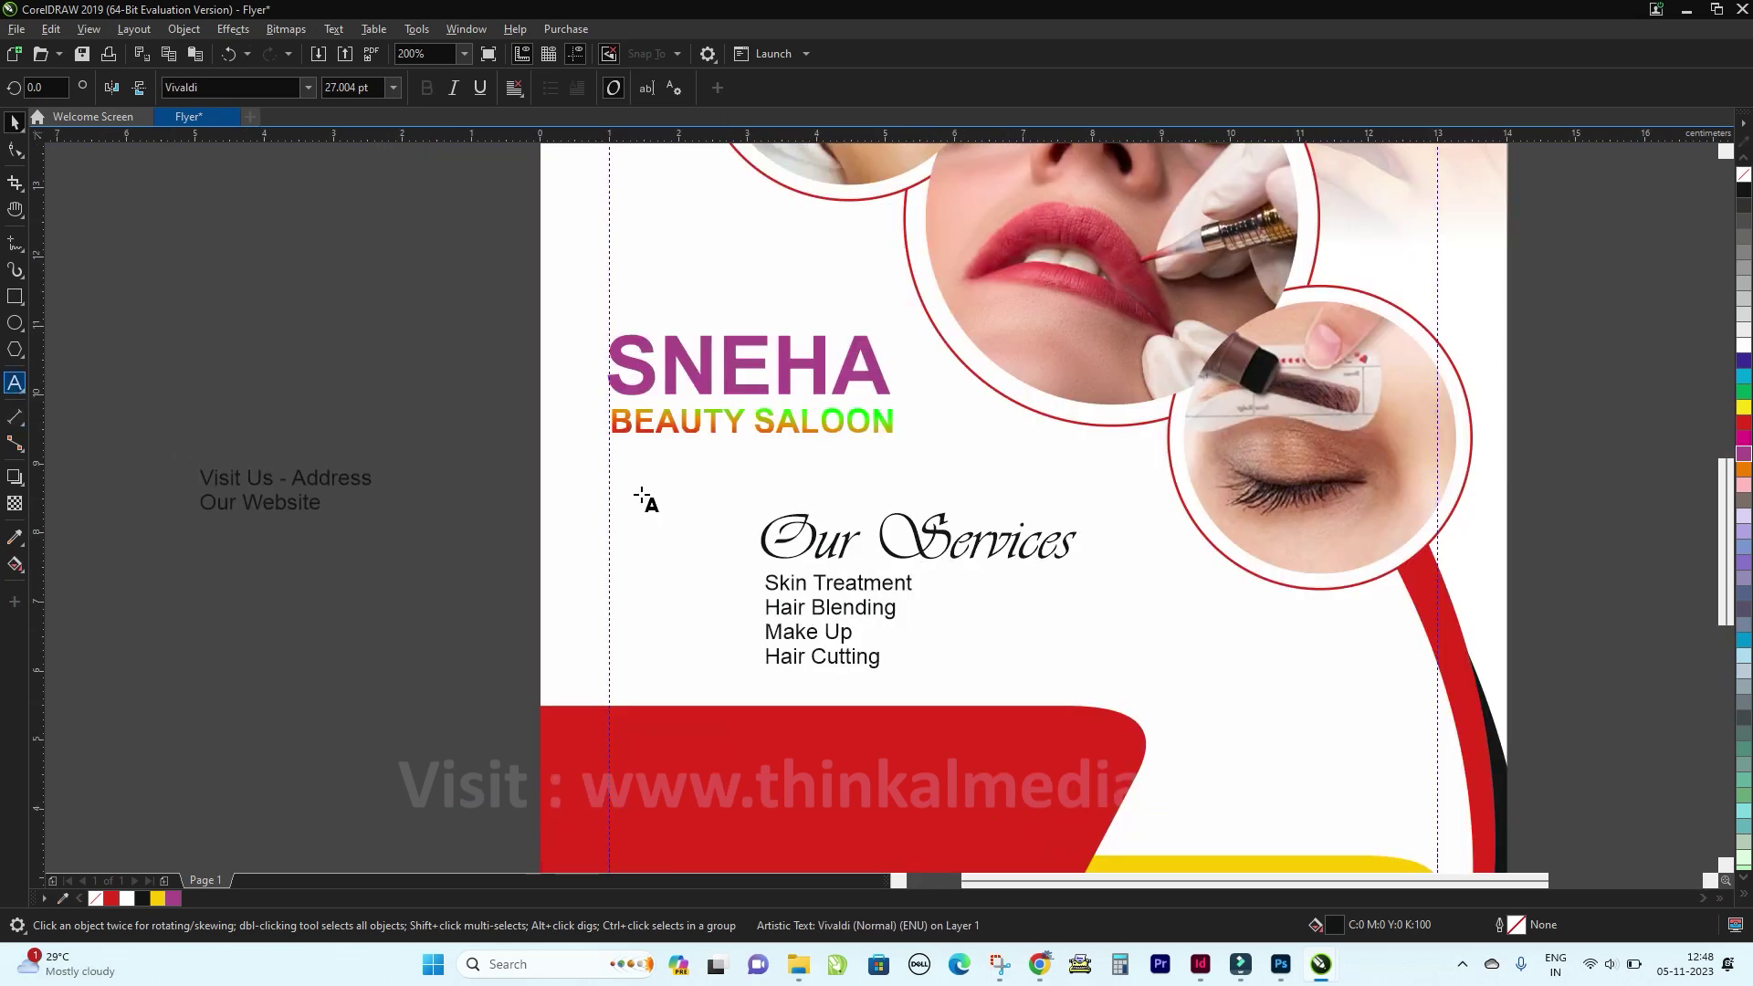
left_click_drag(756, 535, 861, 536)
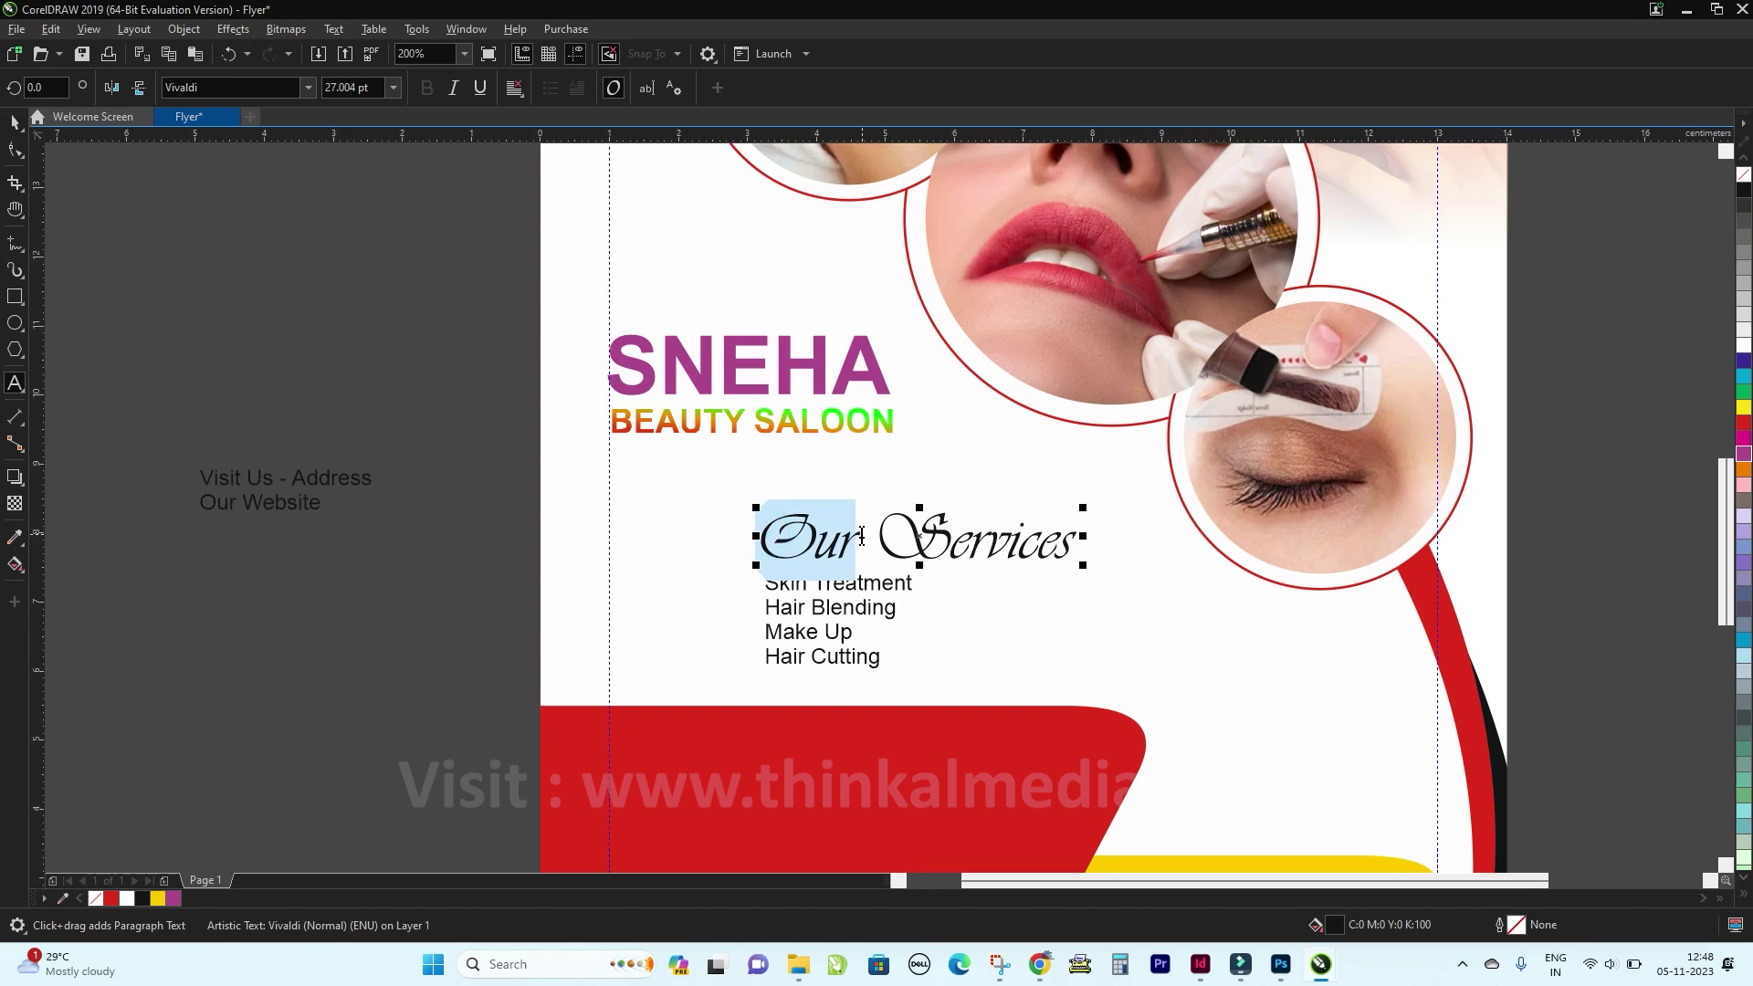
left_click(1744, 425)
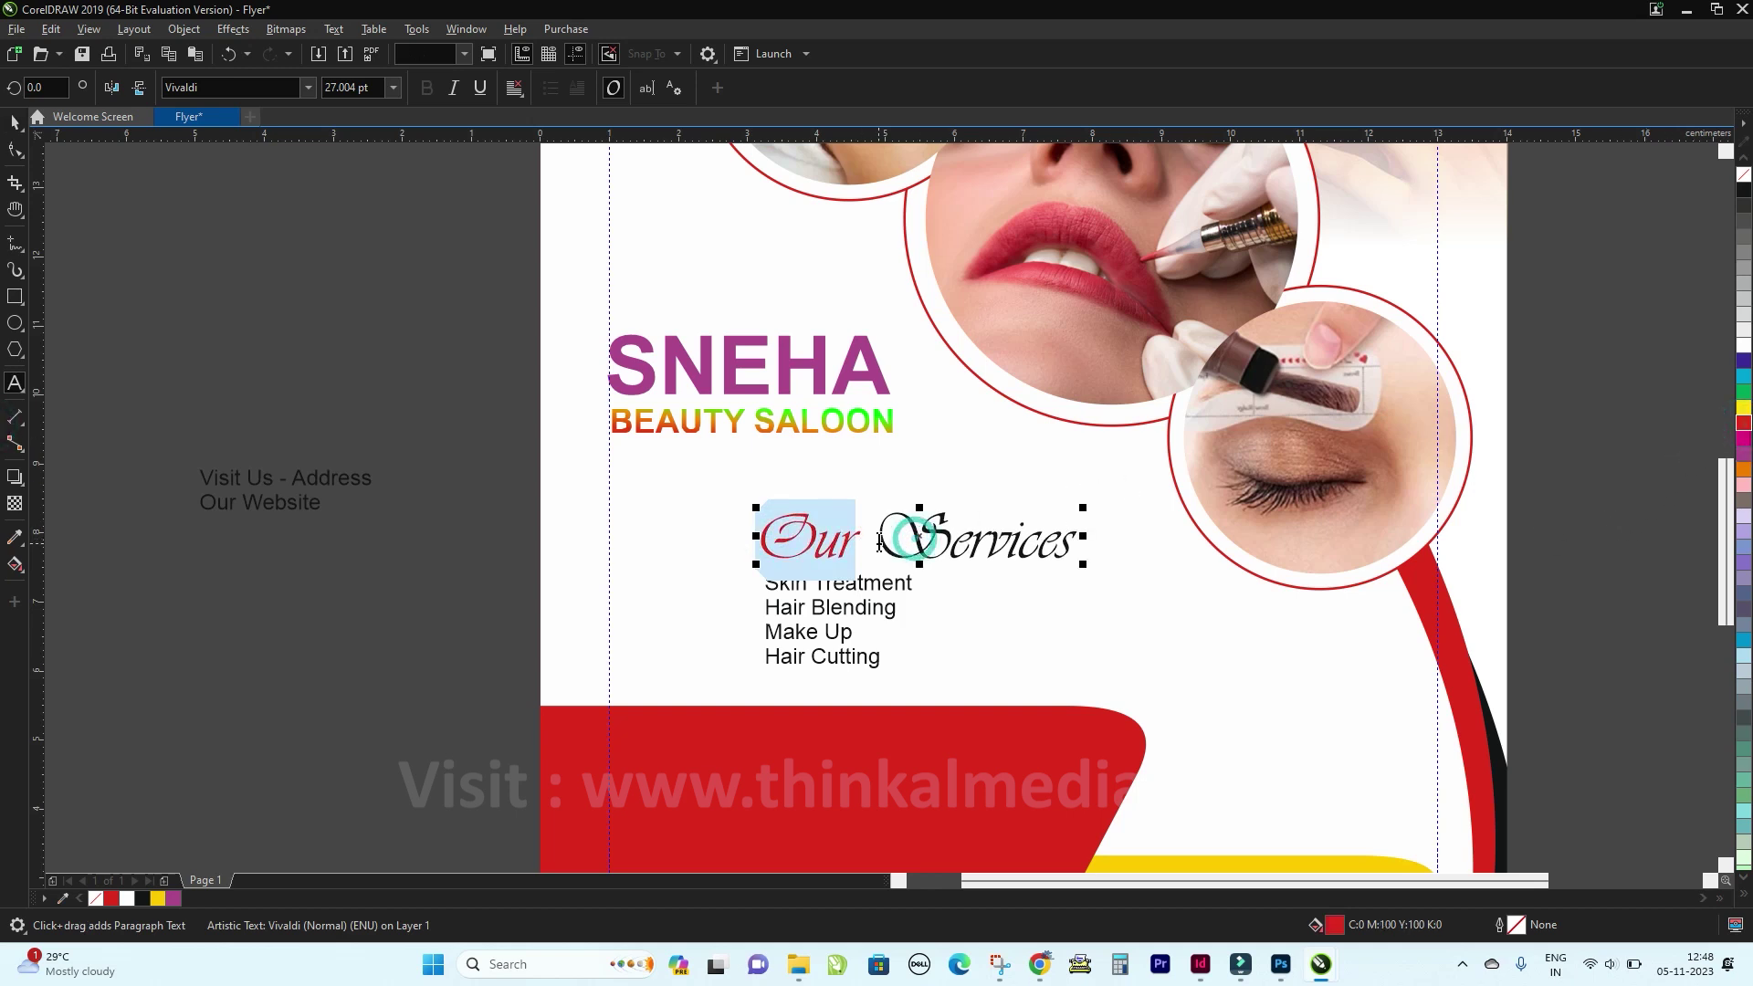
left_click_drag(876, 539, 1078, 541)
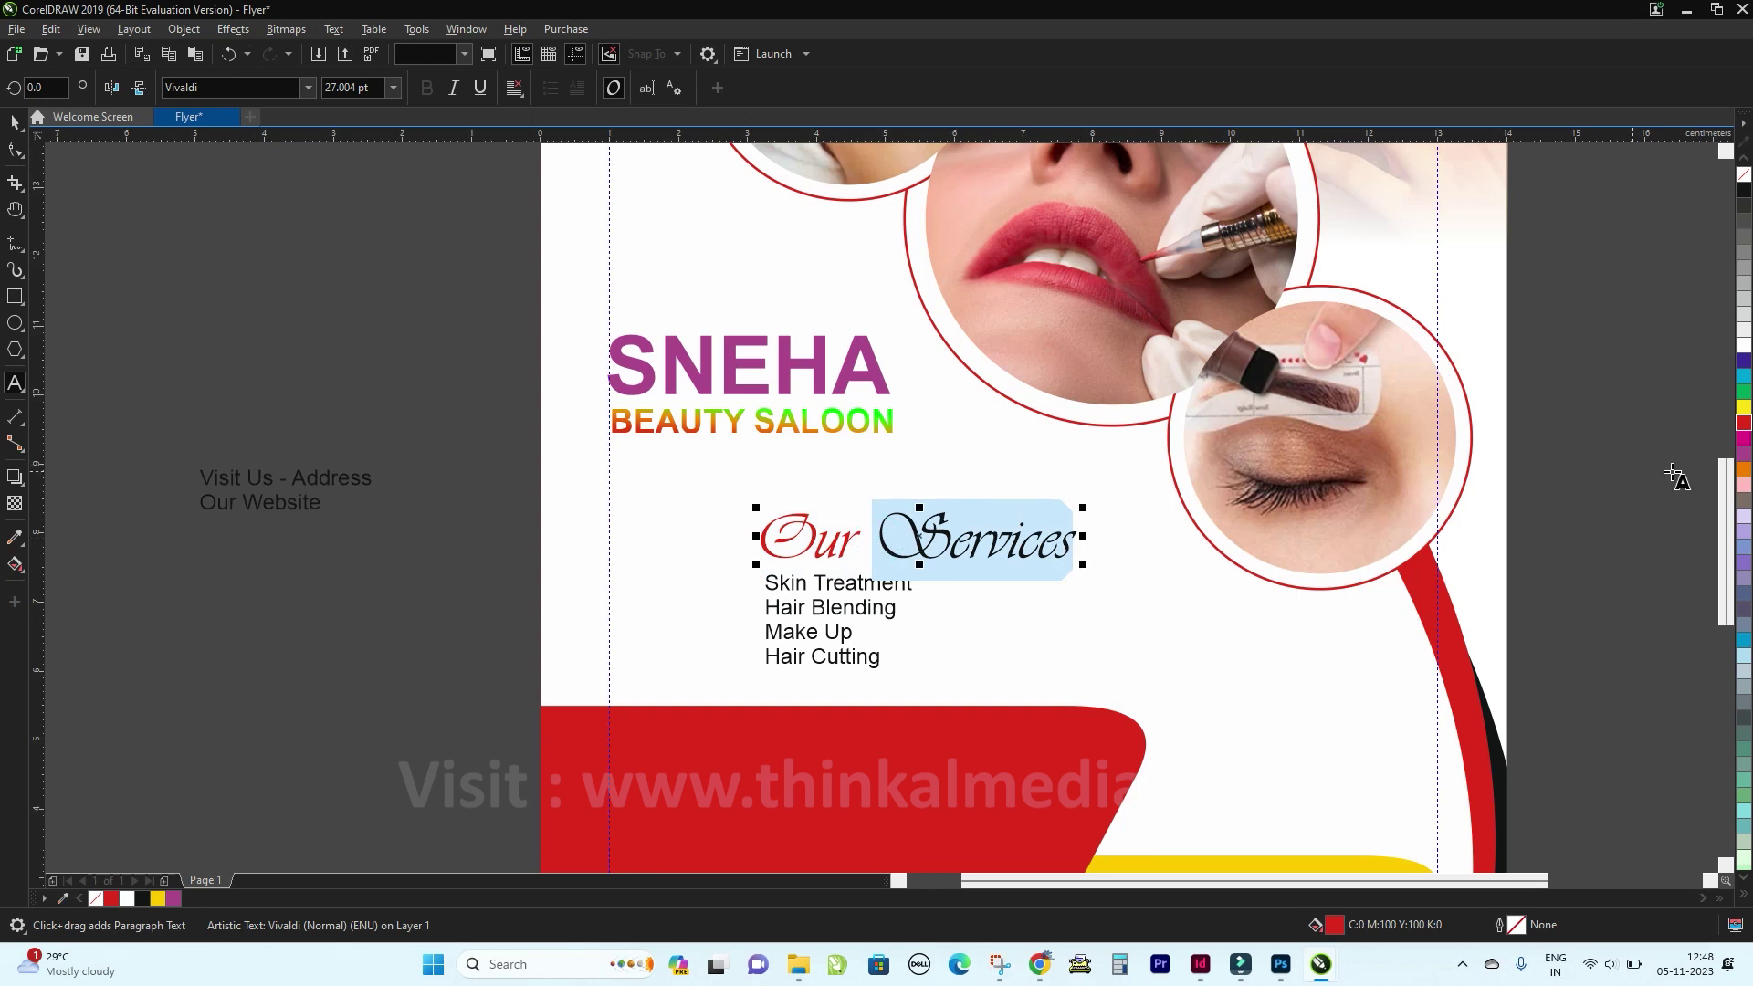
left_click(1744, 469)
left_click(1131, 622)
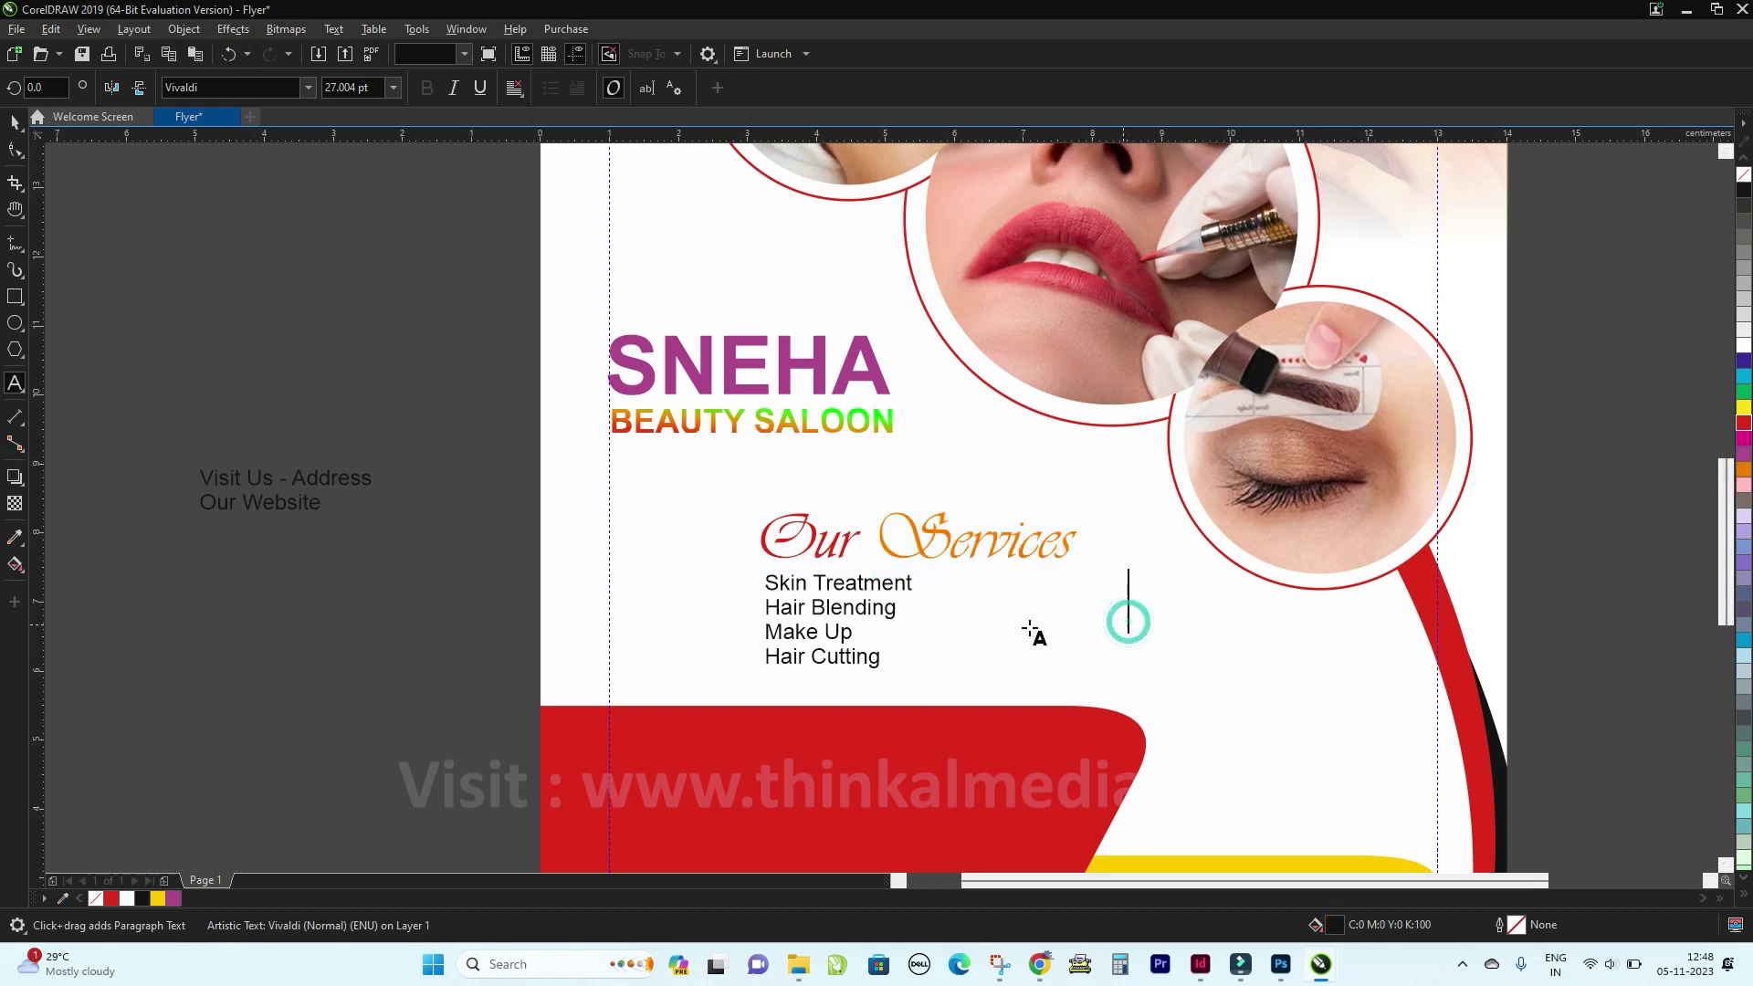
- Join Hair Blending and Hair Cutting onto the lines above with '|' separators
left_click(765, 608)
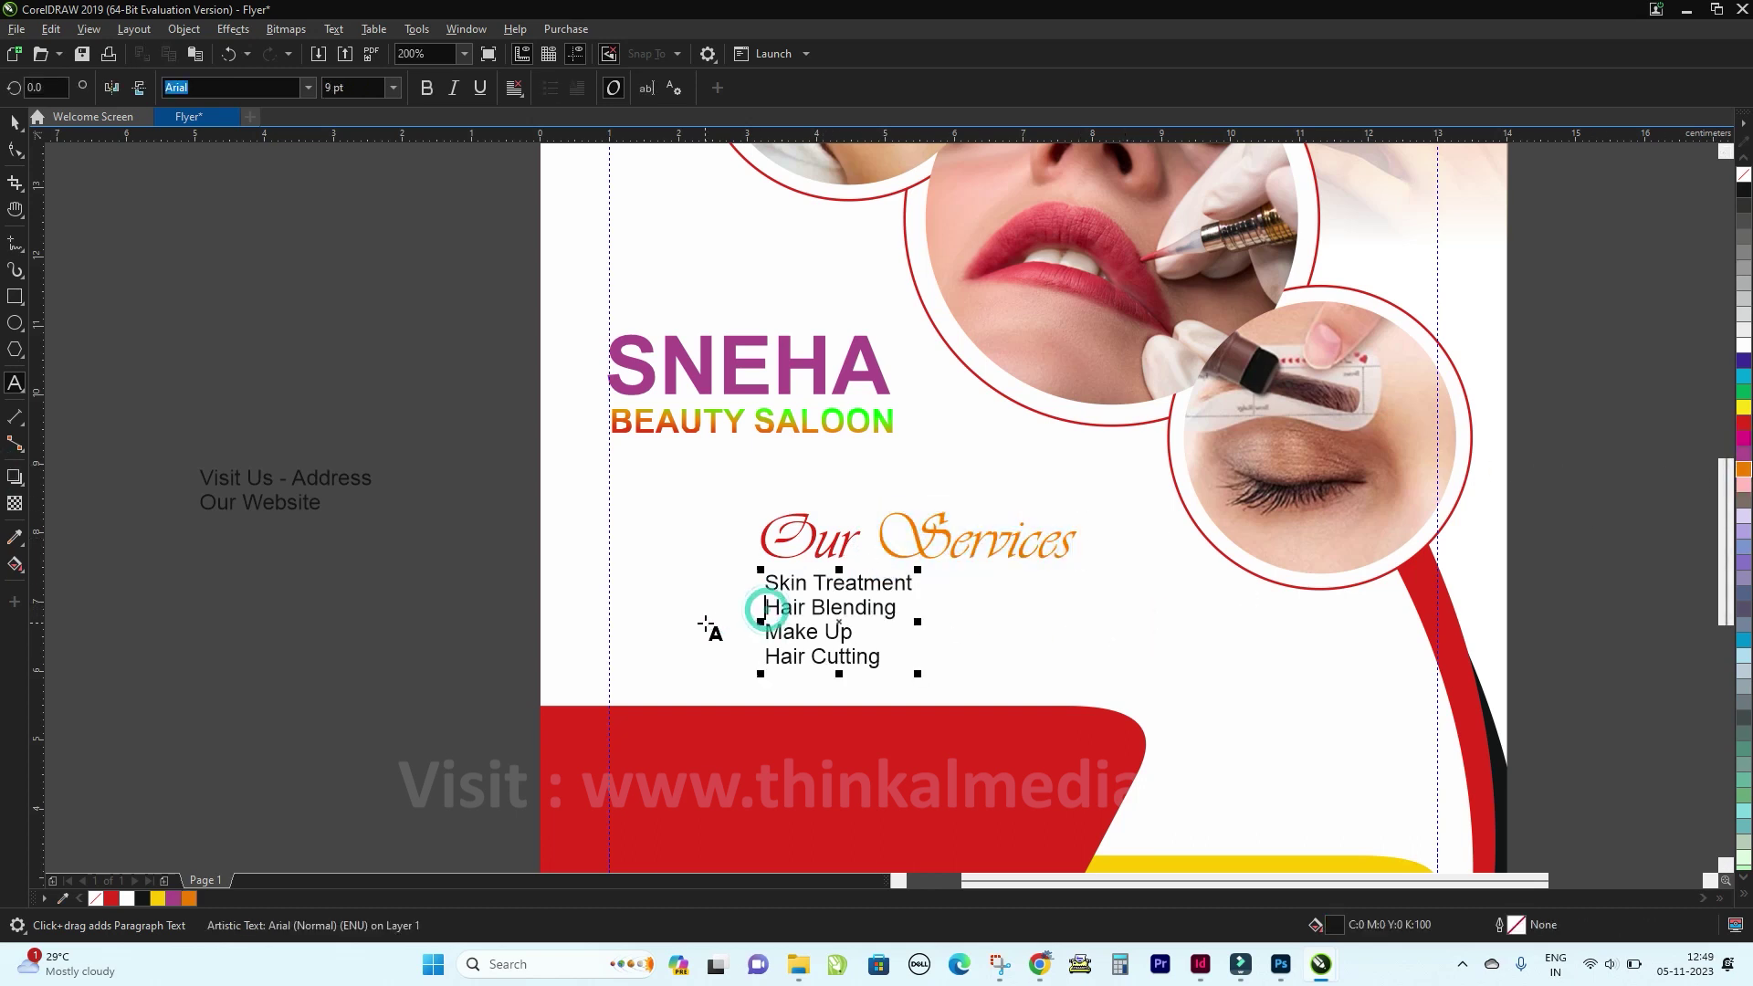
key("BackSpace")
type("| Hair Blending")
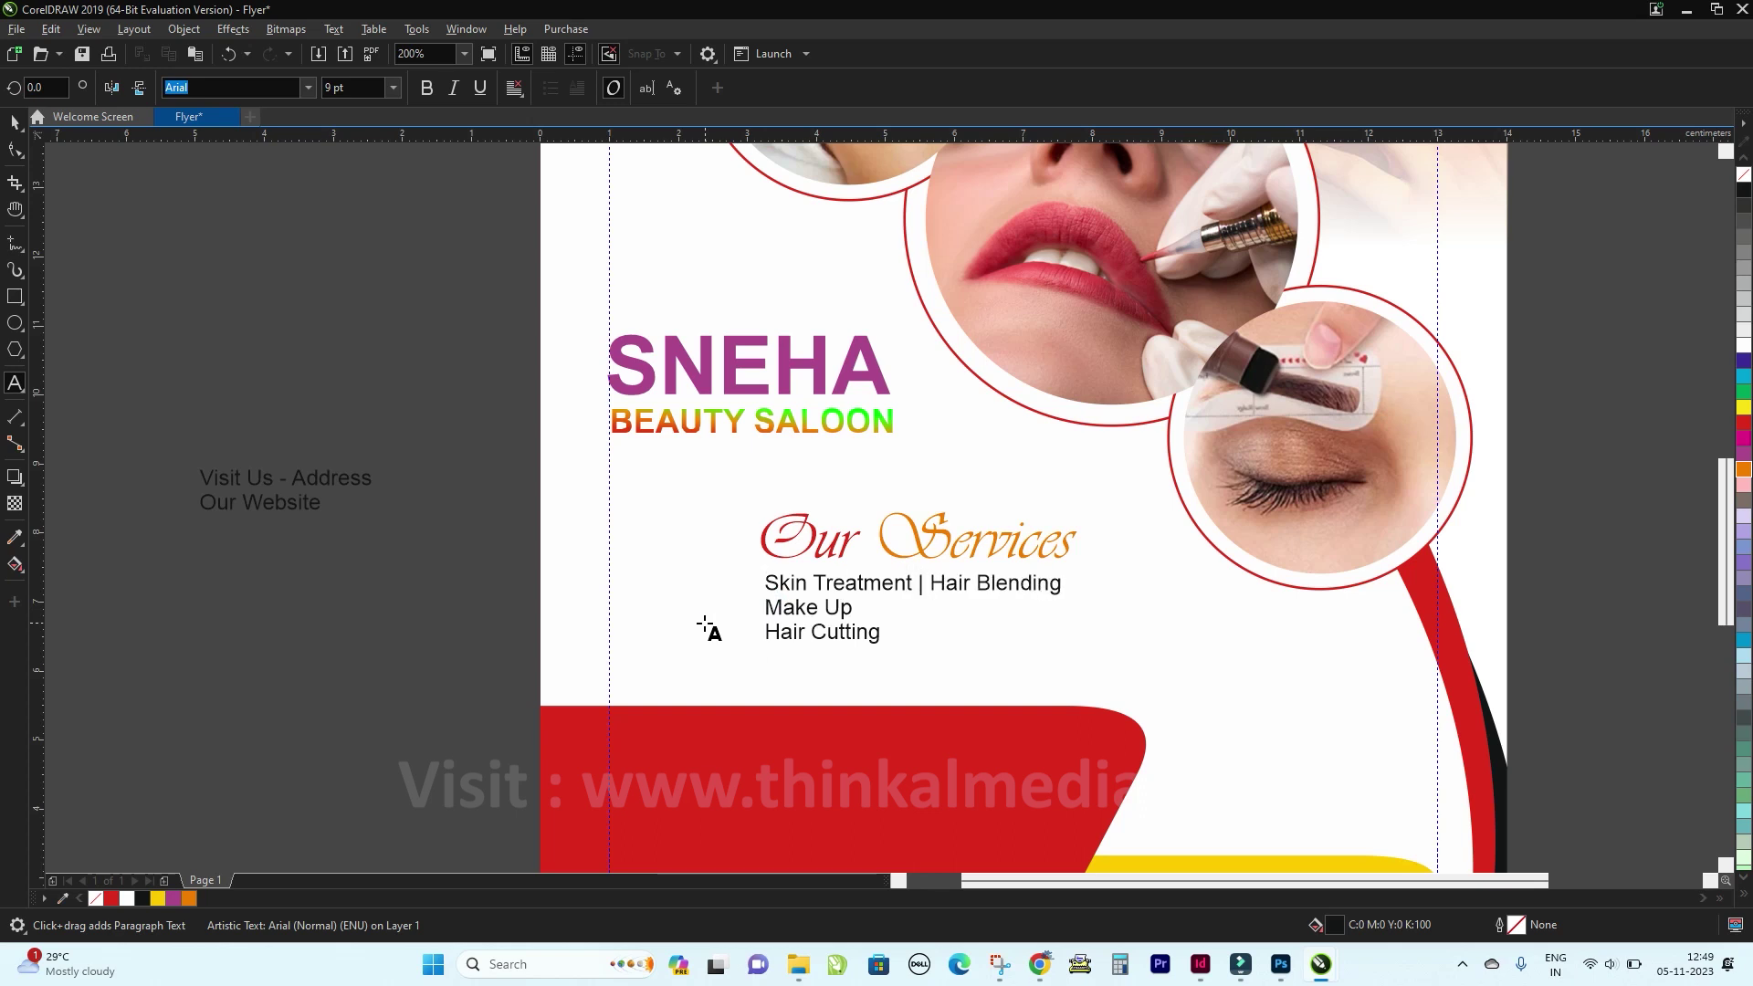
left_click(769, 631)
key("BackSpace")
type("| Hair Cutting")
- Colour the pipe separators red
left_click(916, 582)
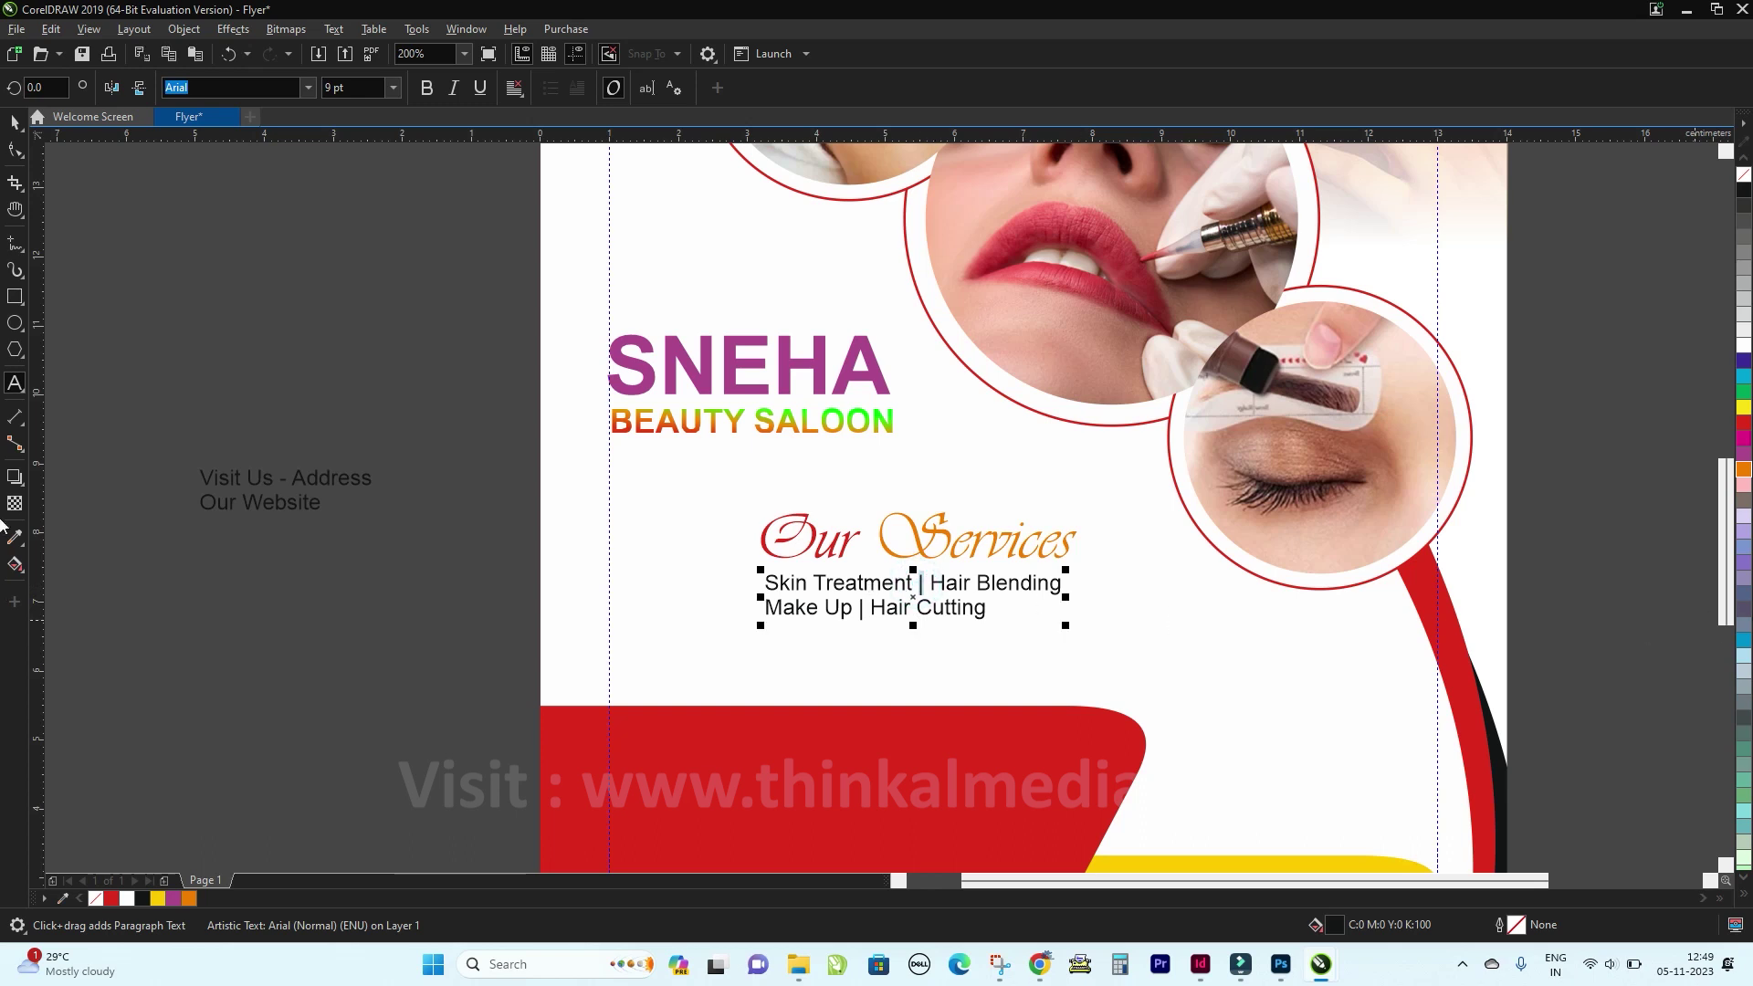
left_click(862, 608)
key("shift+Right")
left_click(1744, 423)
left_click(1064, 612)
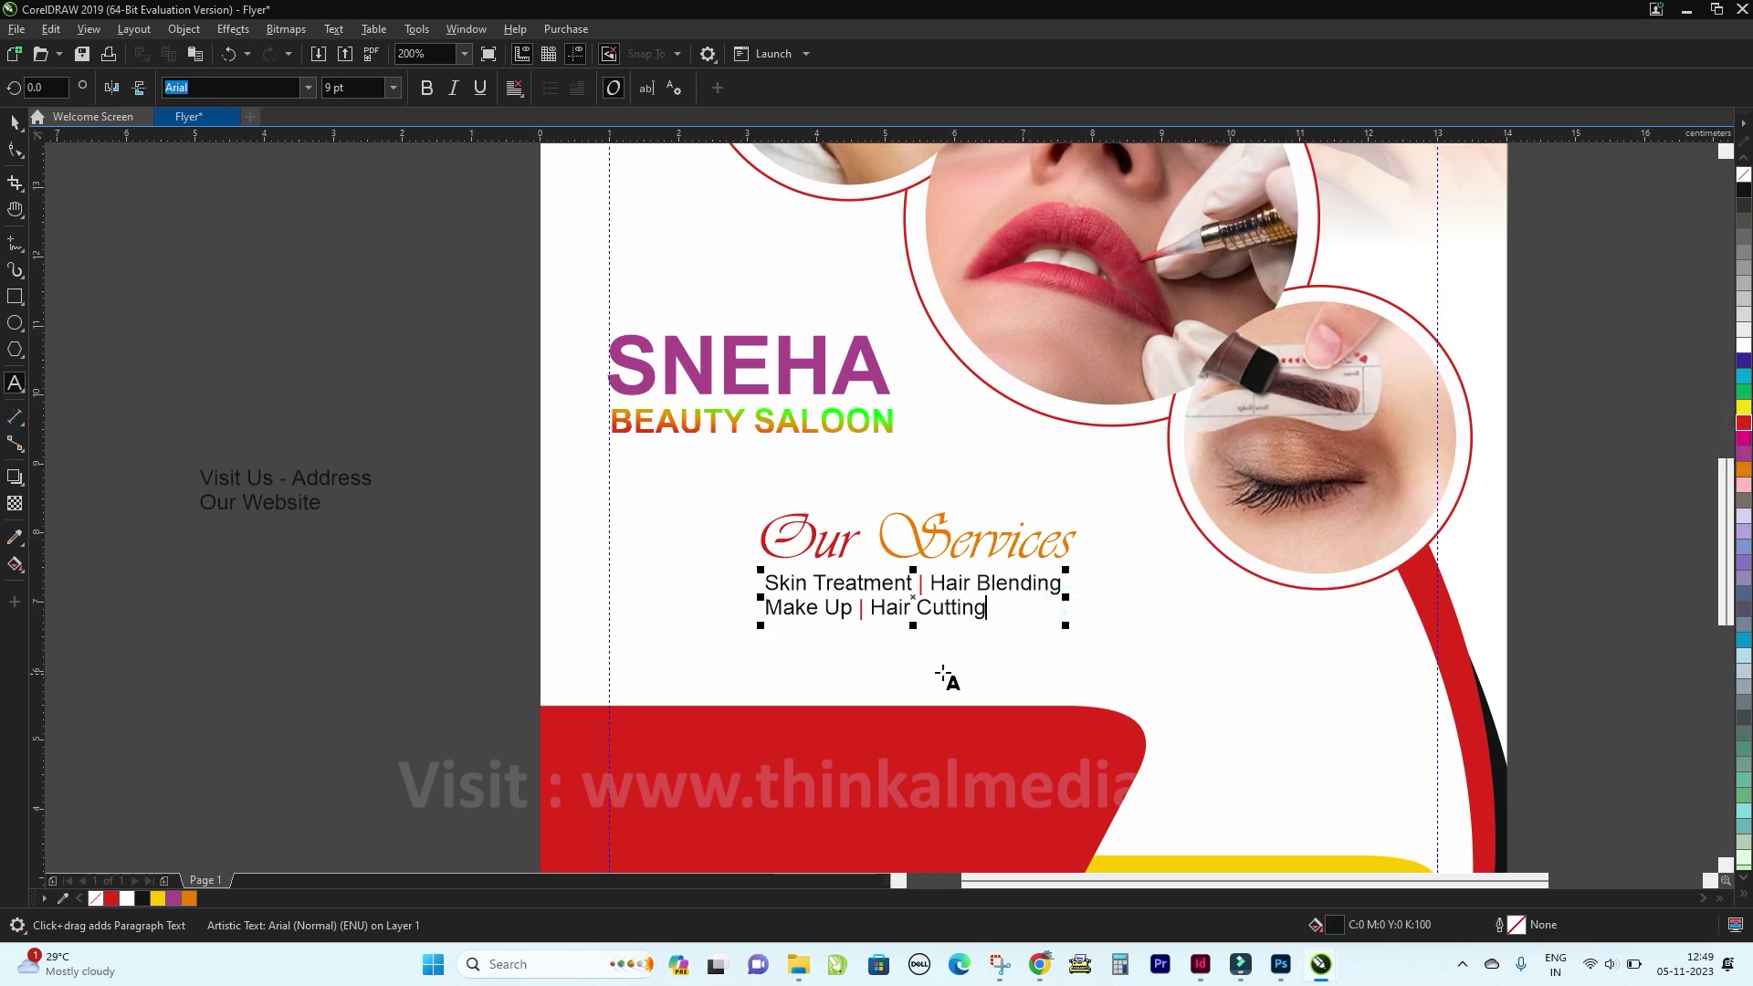
- Set the services text alignment to Center
left_click(766, 582, "shift")
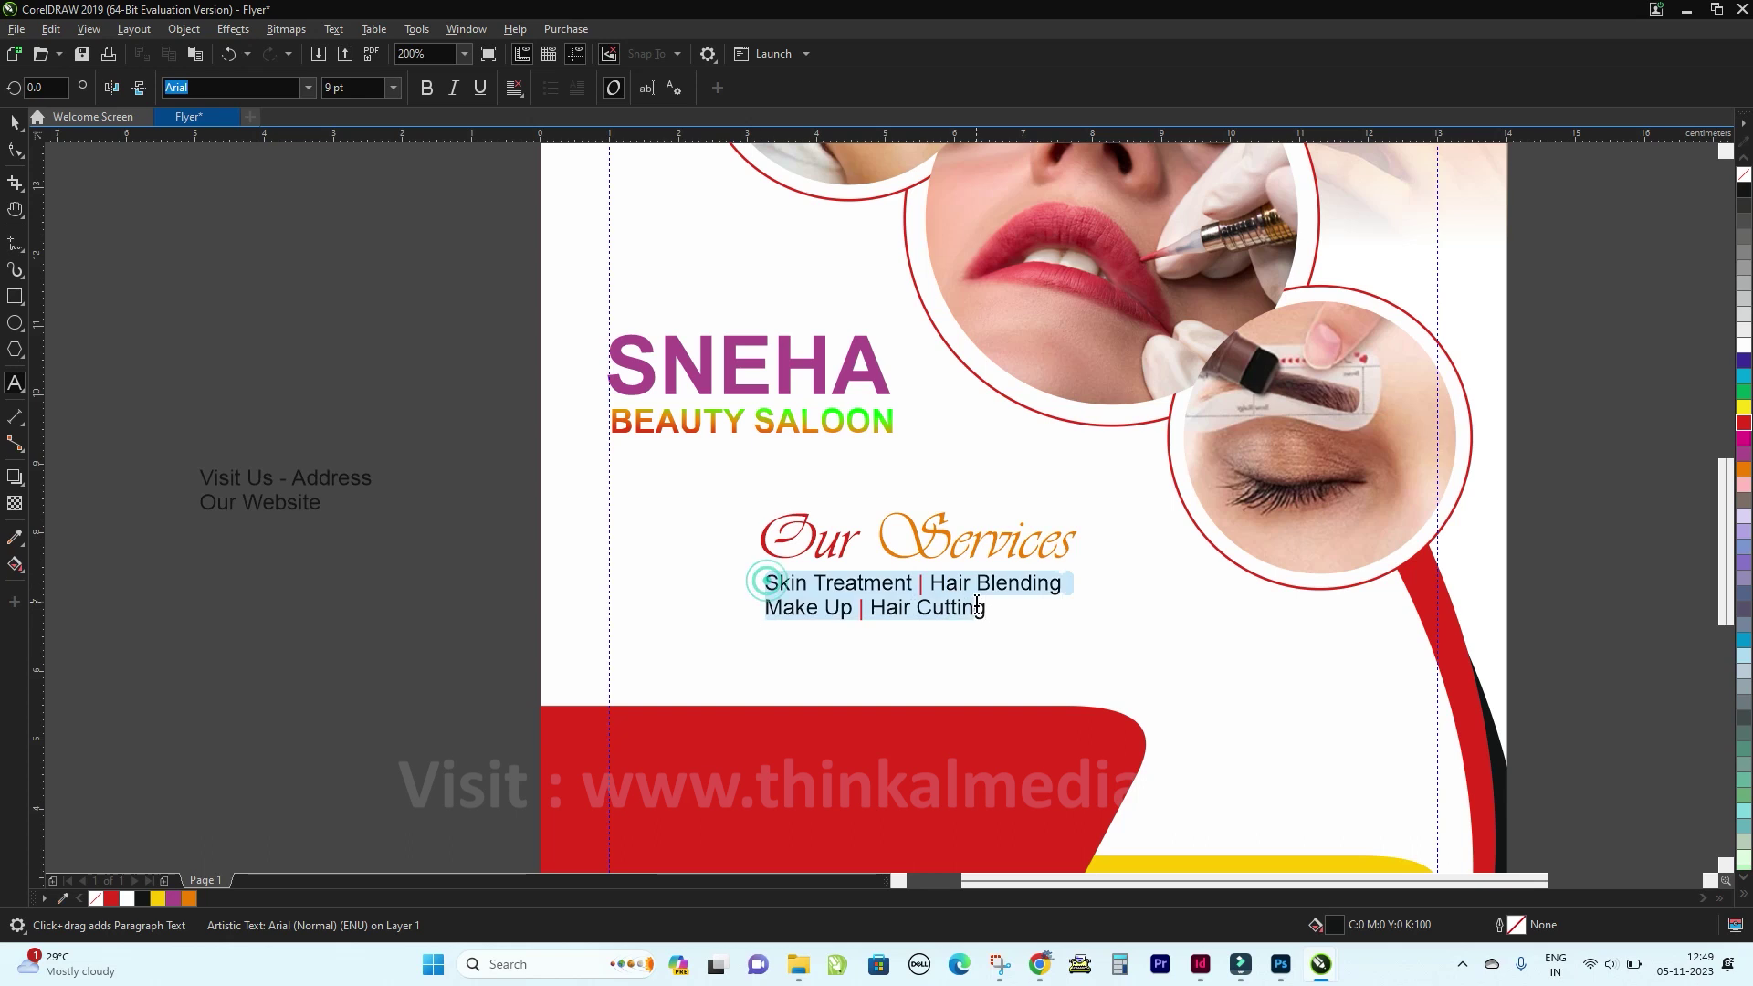
left_click(516, 88)
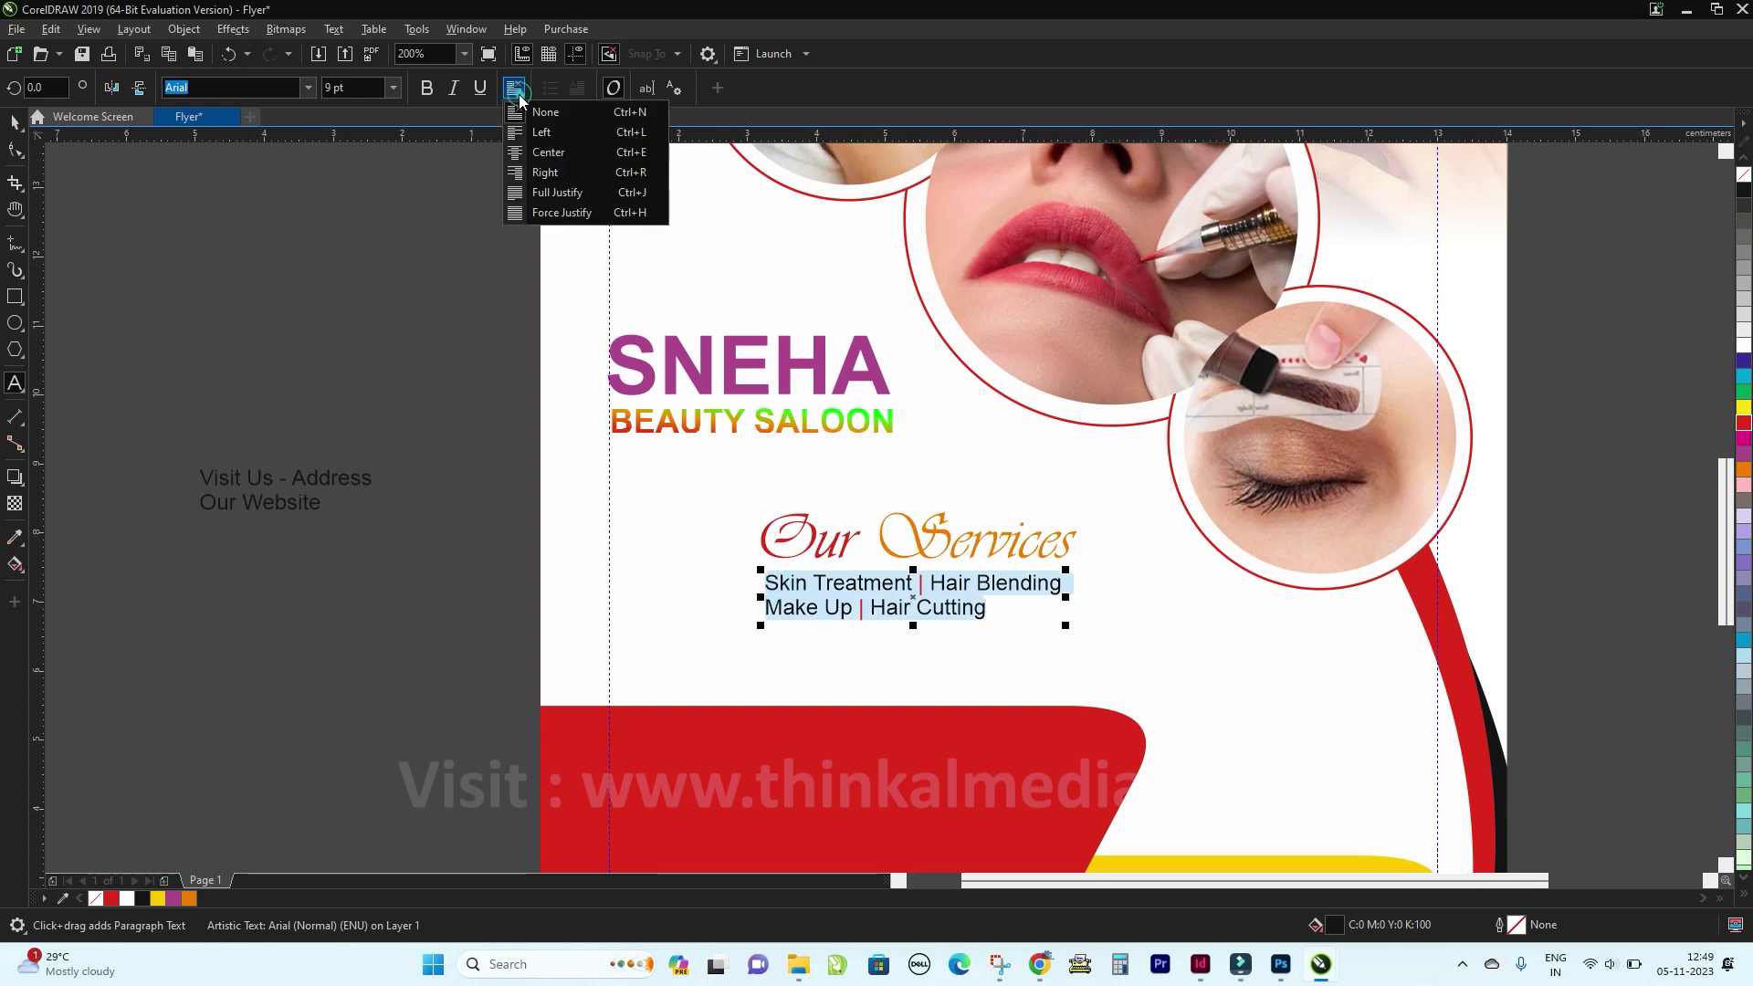
left_click(528, 148)
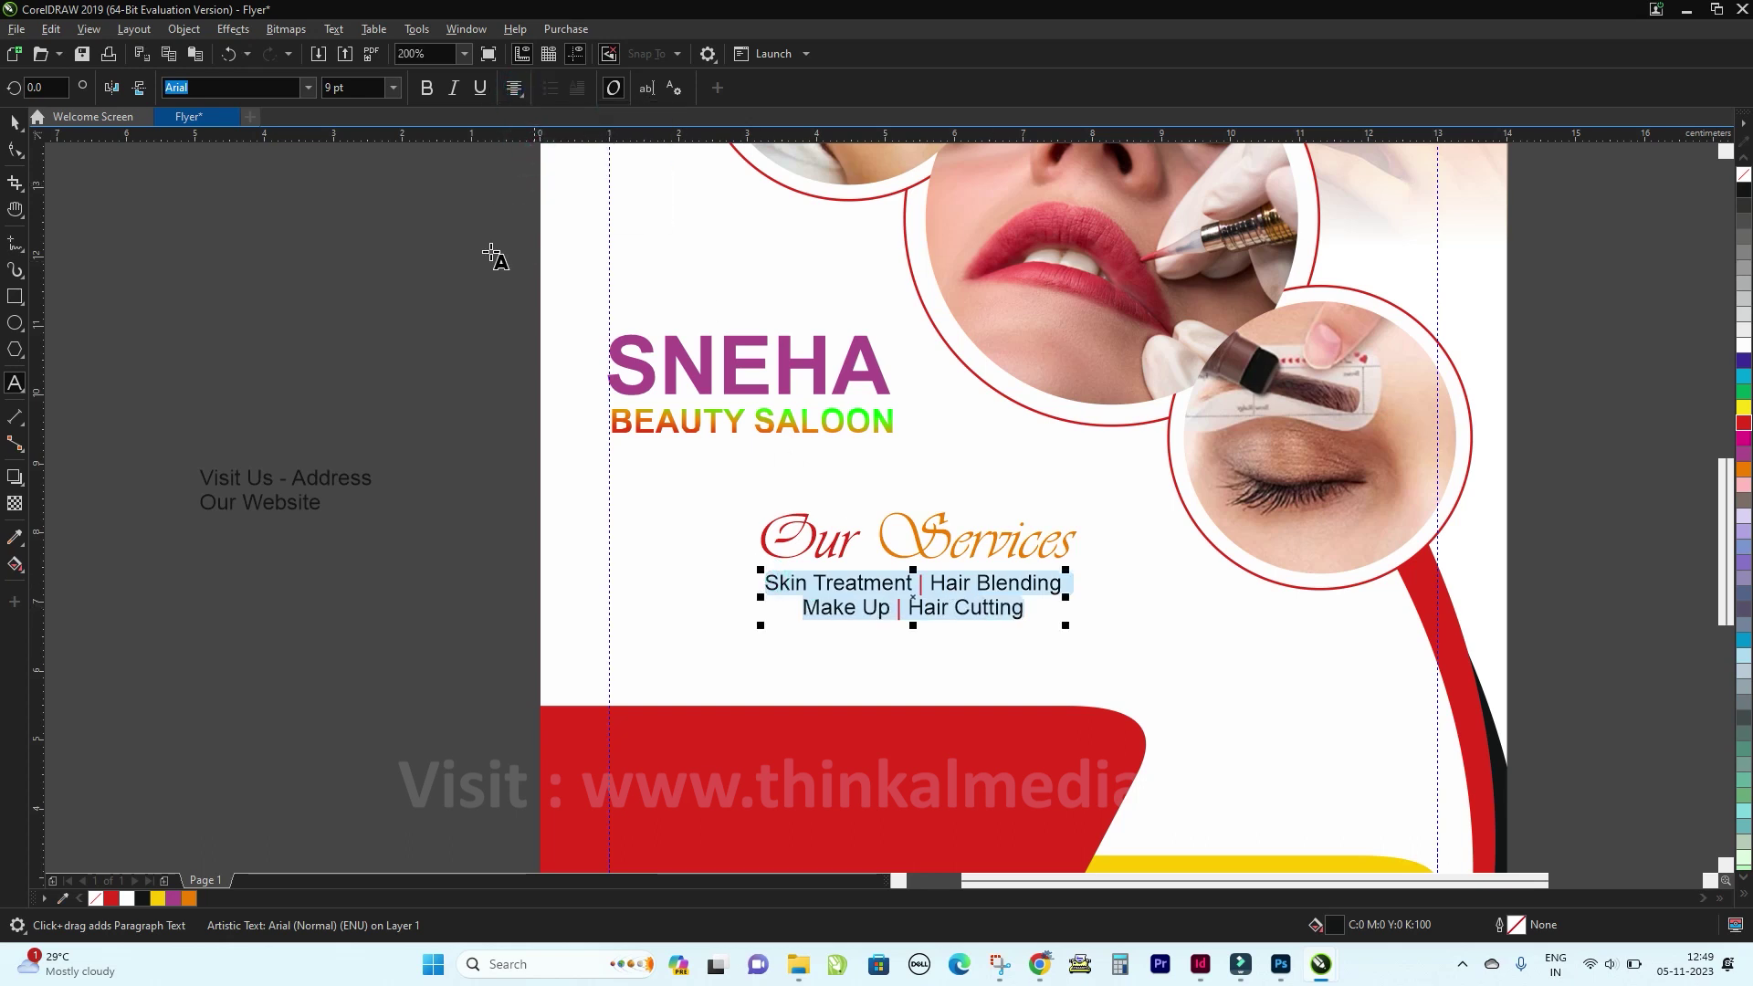
left_click(15, 122)
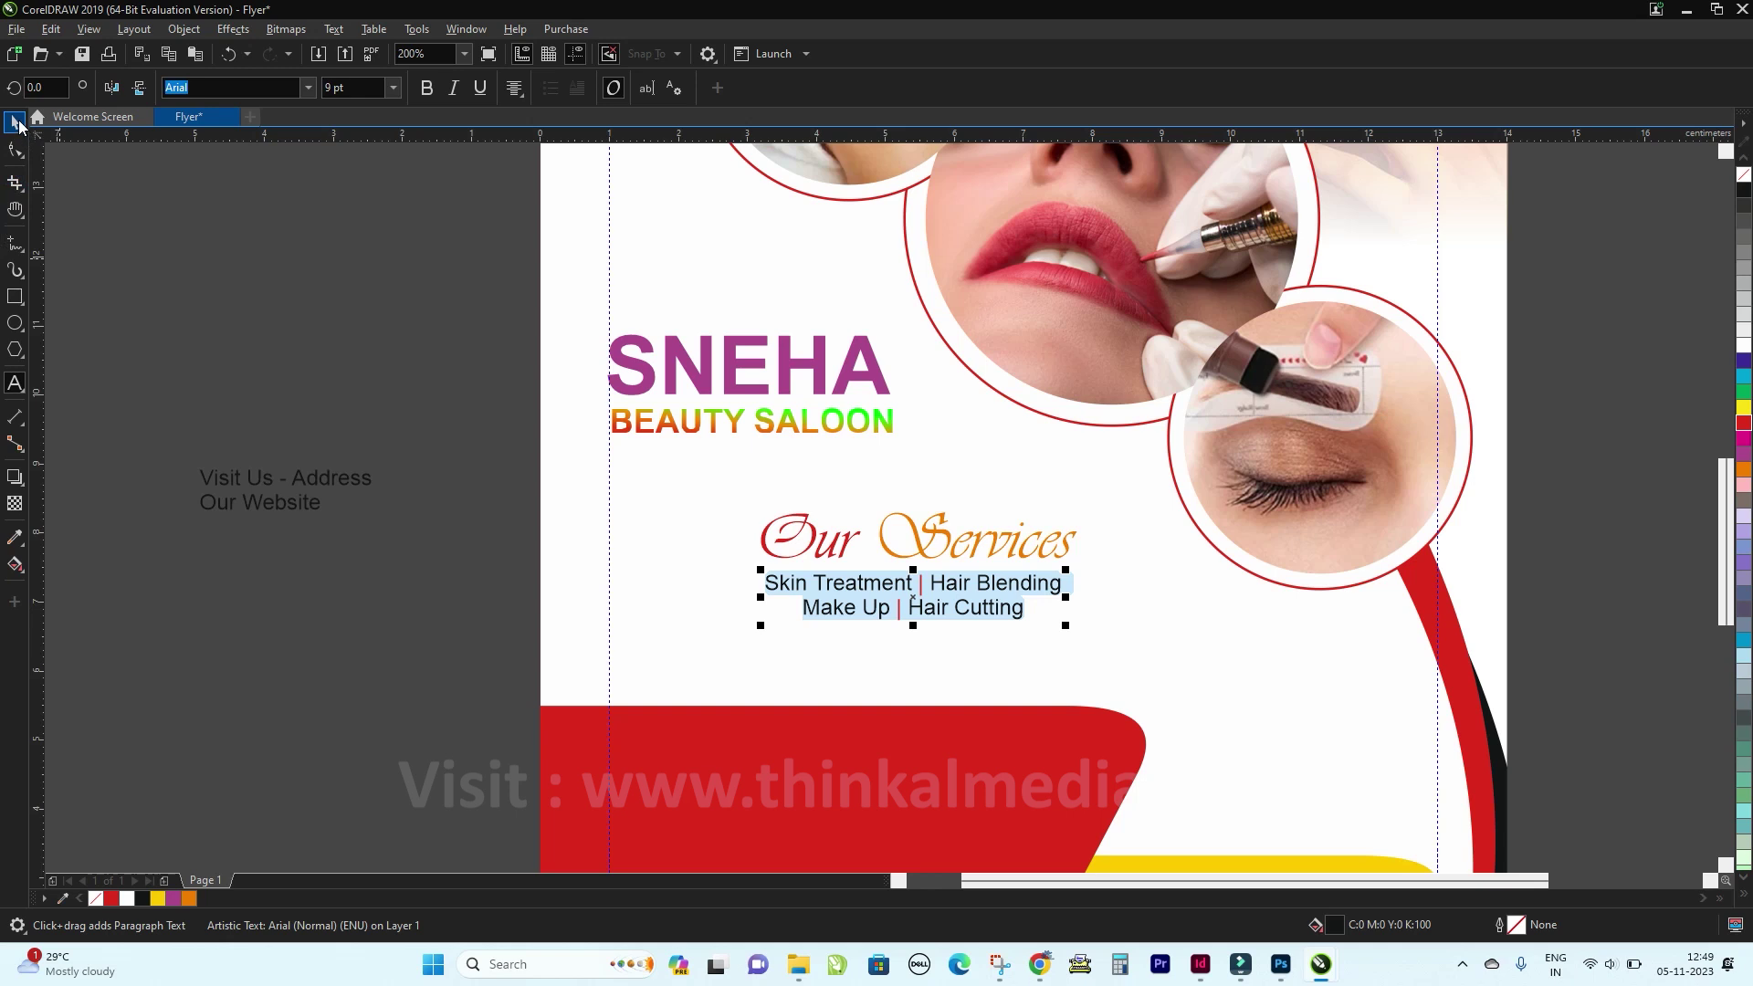
left_click(359, 494)
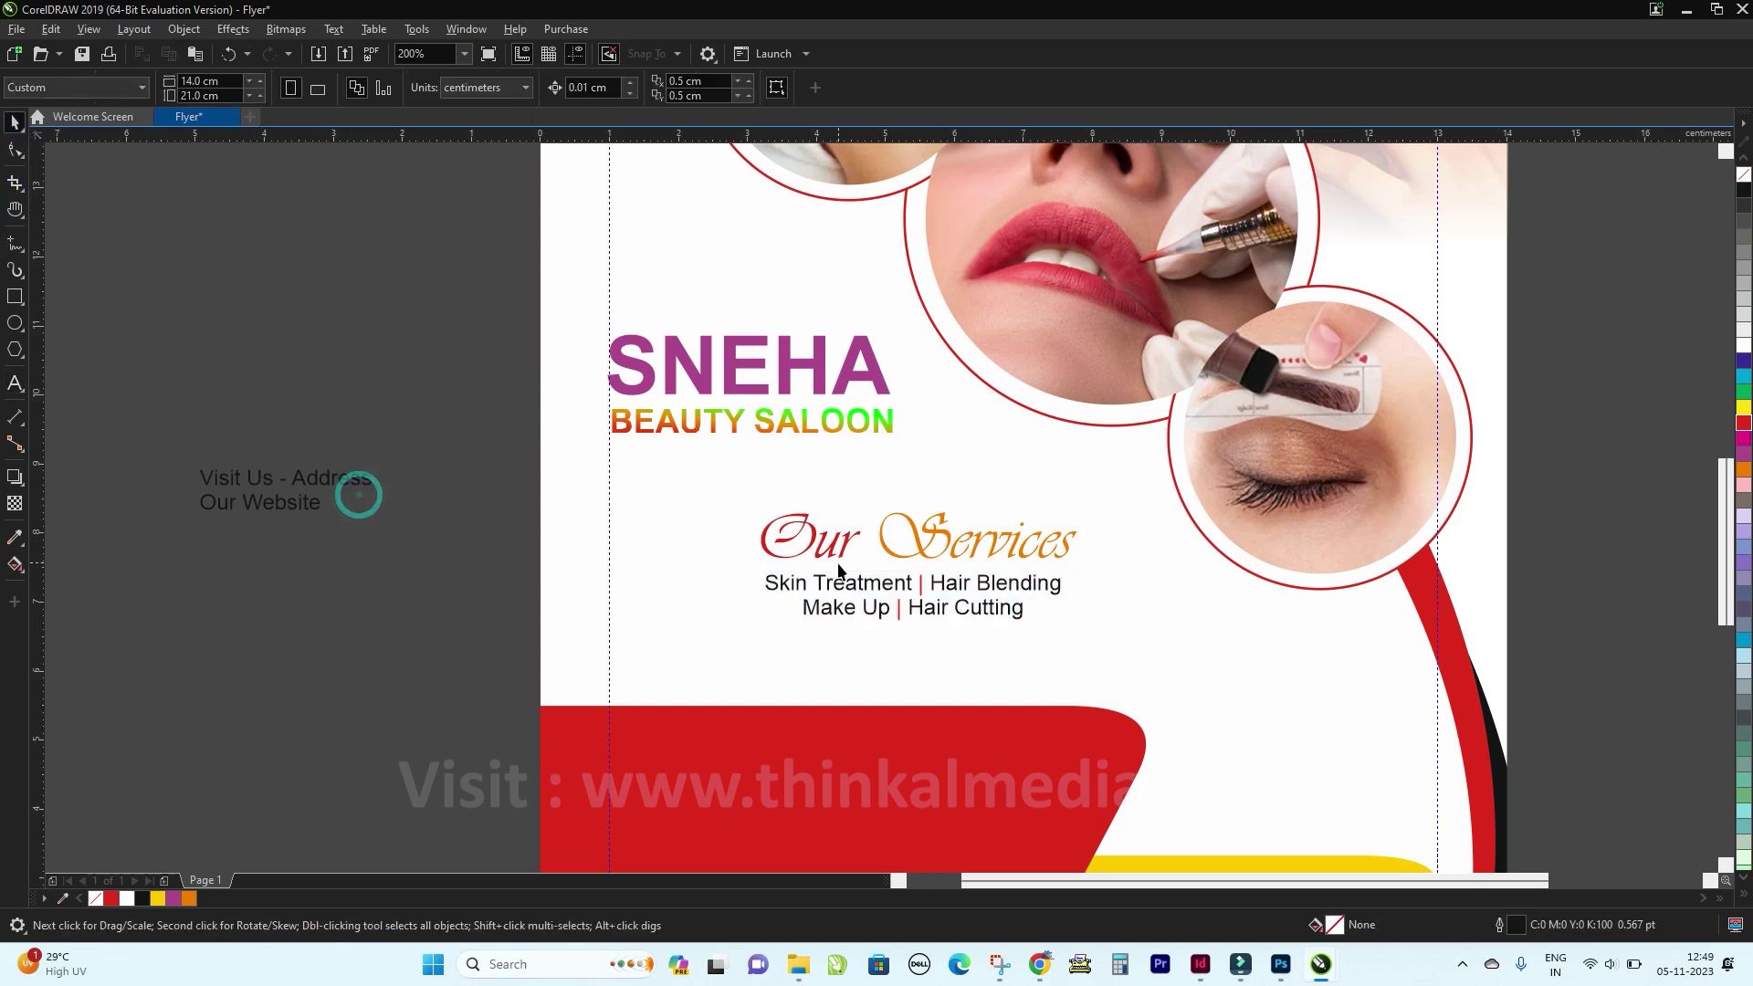
left_click(1016, 551)
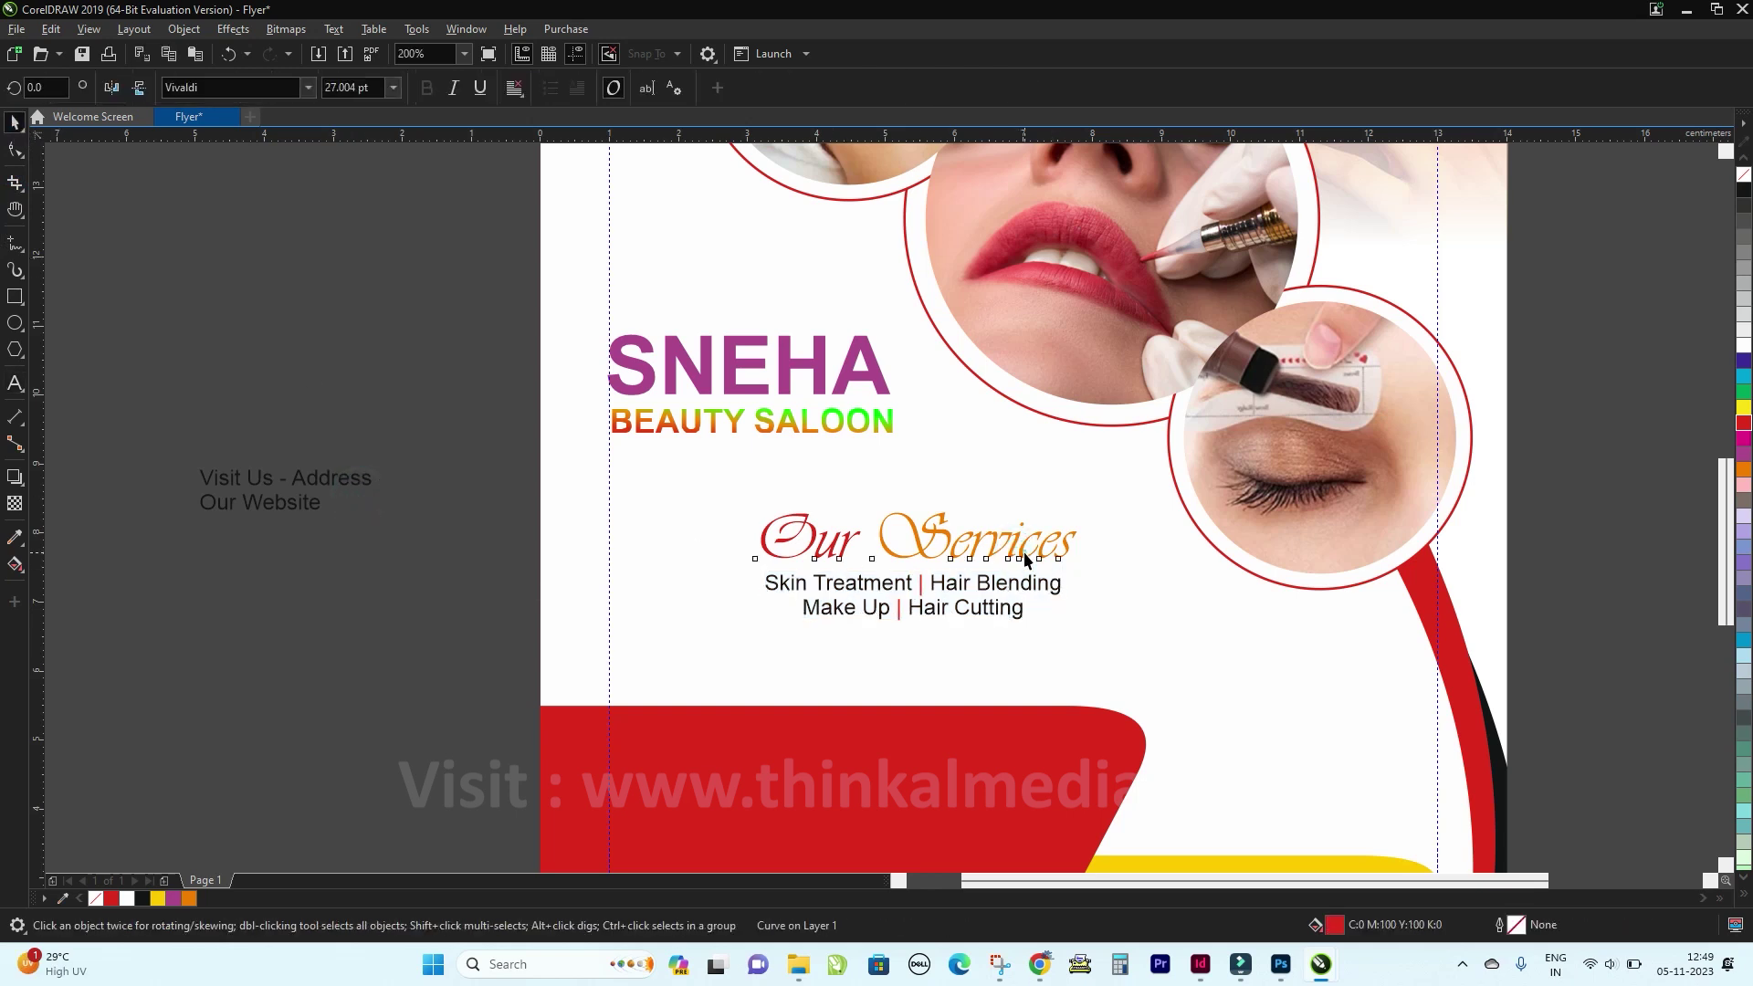
left_click(1008, 600, "shift")
left_click_drag(1008, 600, 871, 607)
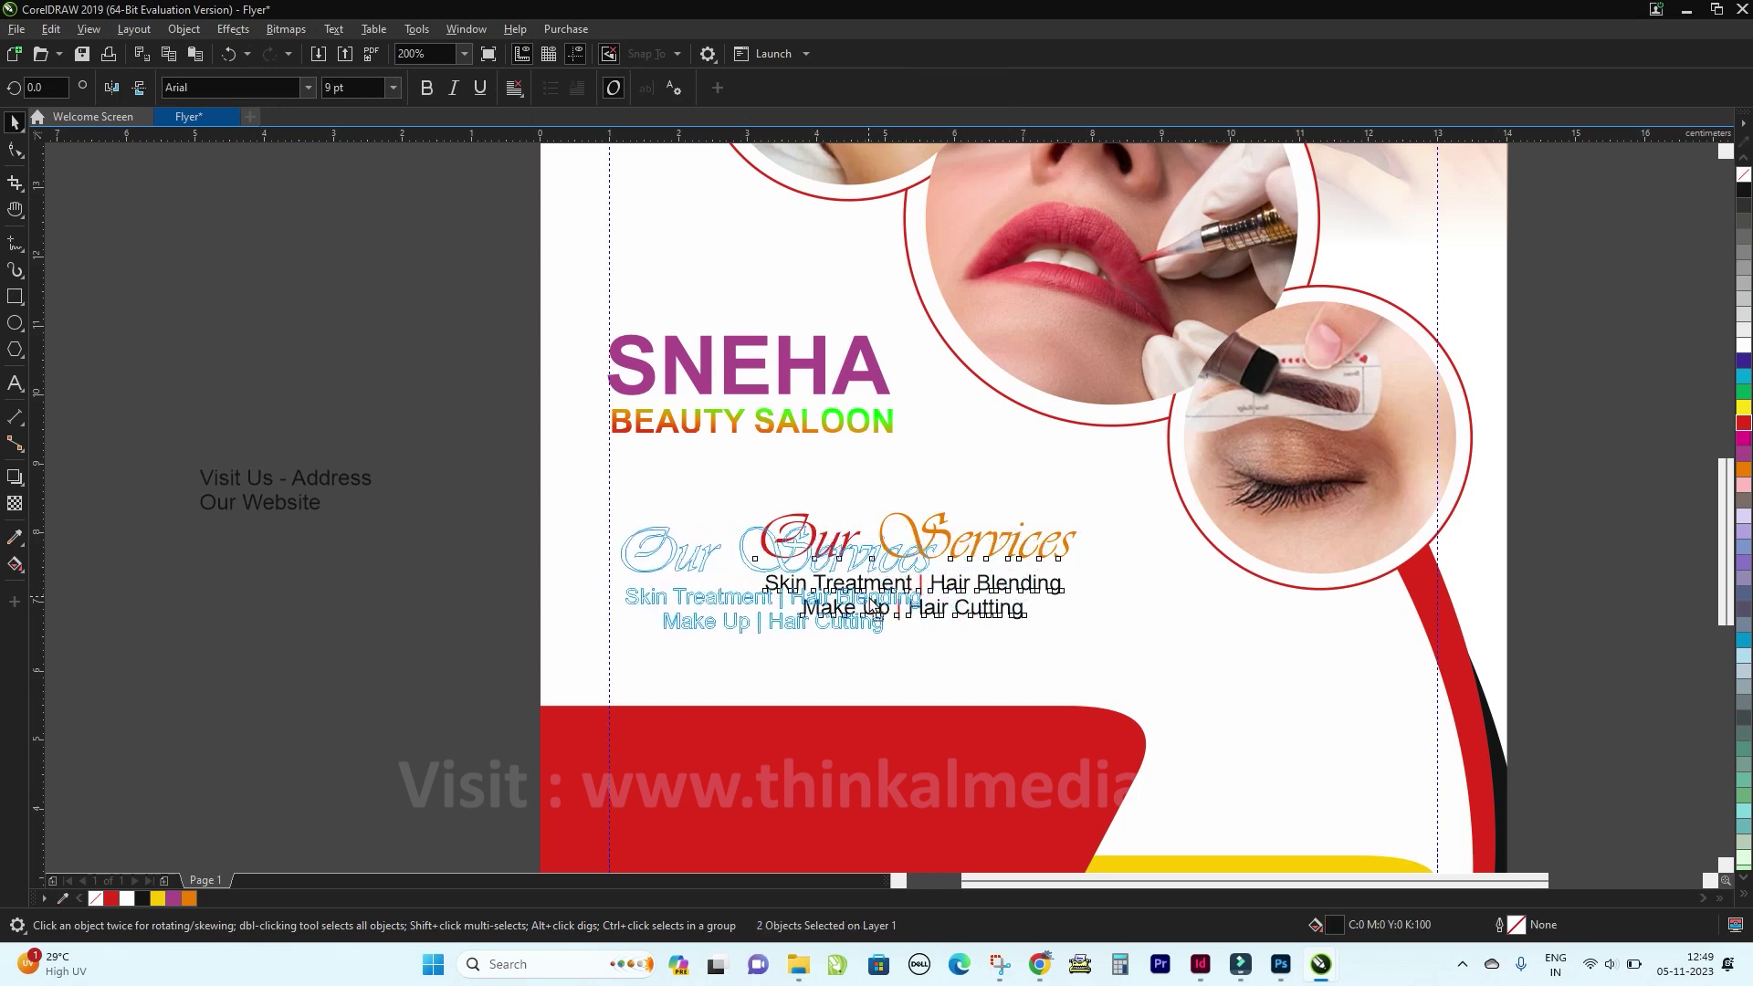
left_click_drag(872, 607, 863, 589)
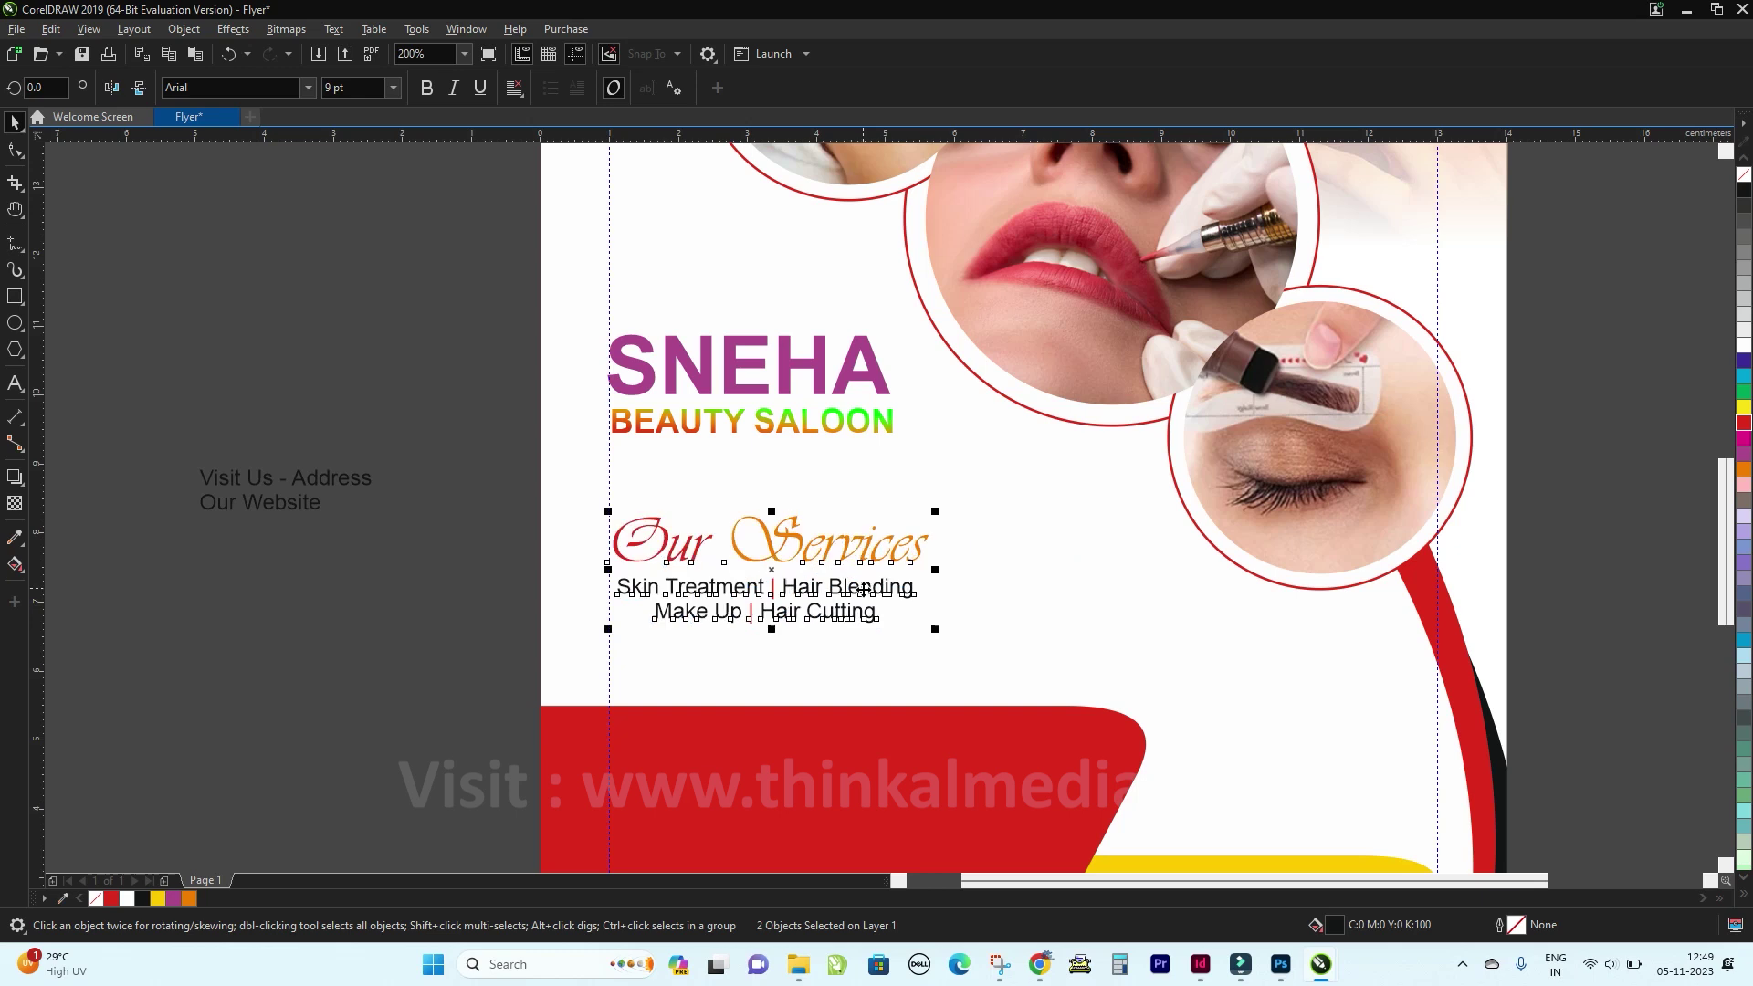
left_click(307, 628)
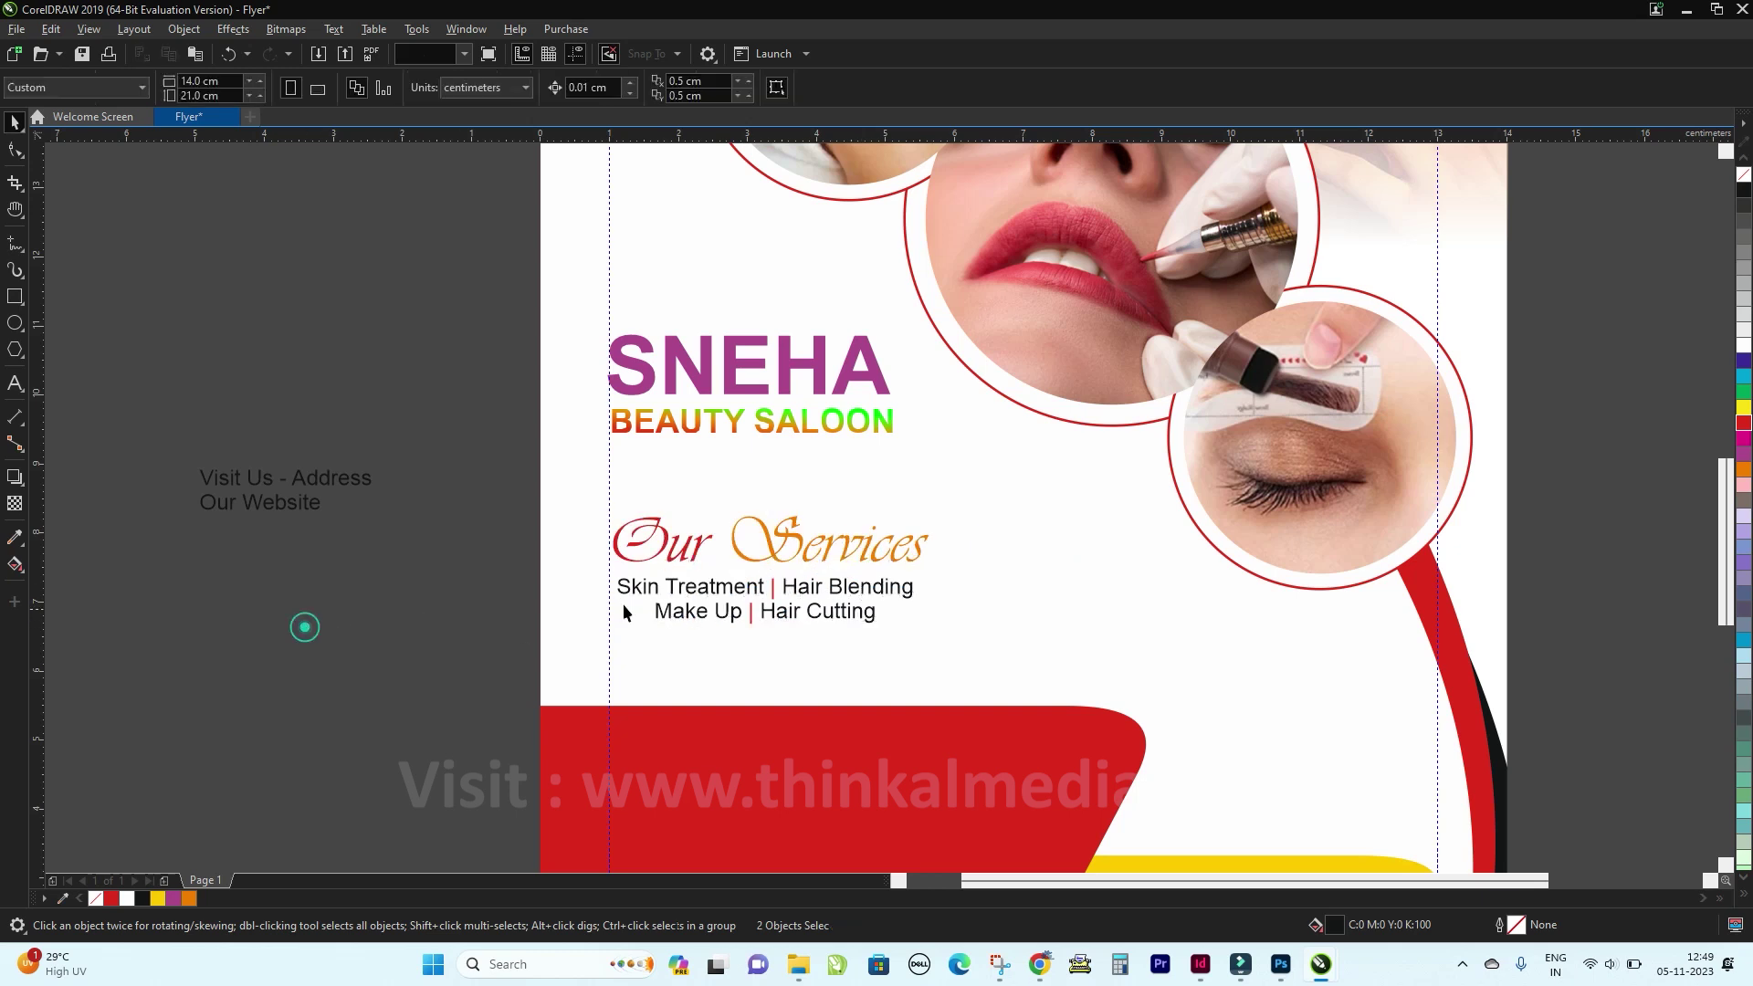
double_click(811, 590)
left_click(815, 594)
left_click_drag(815, 588, 814, 593)
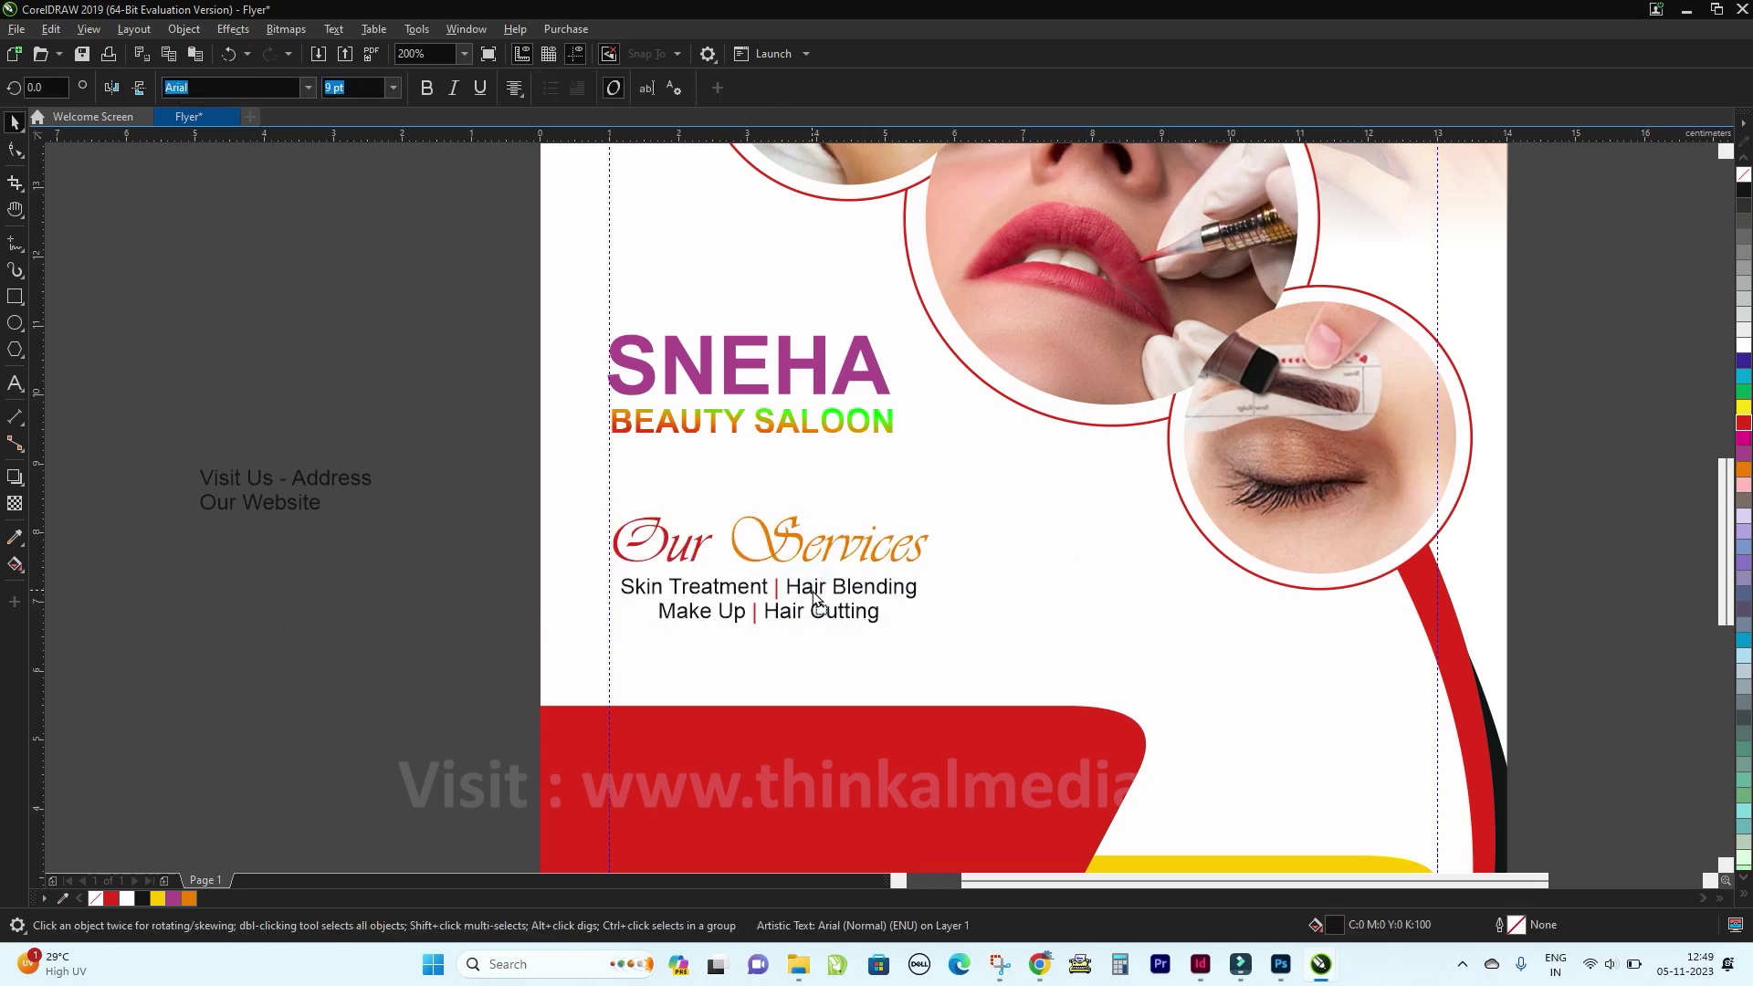
left_click(322, 618)
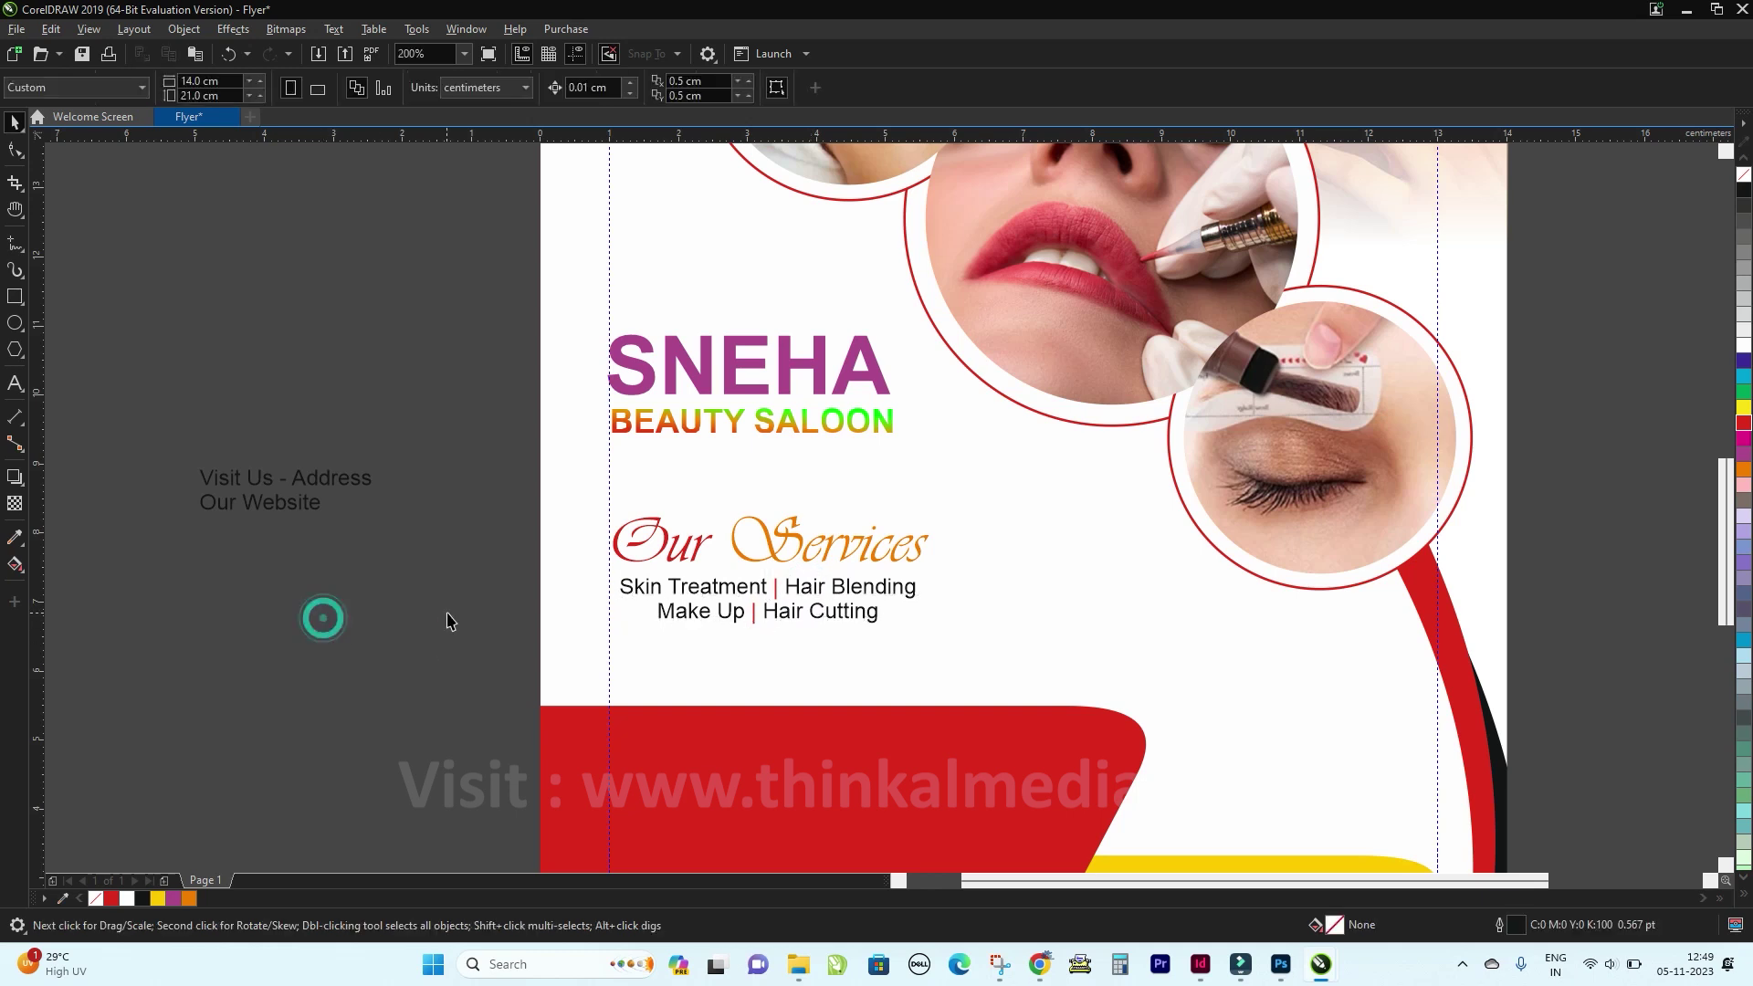
left_click(18, 324)
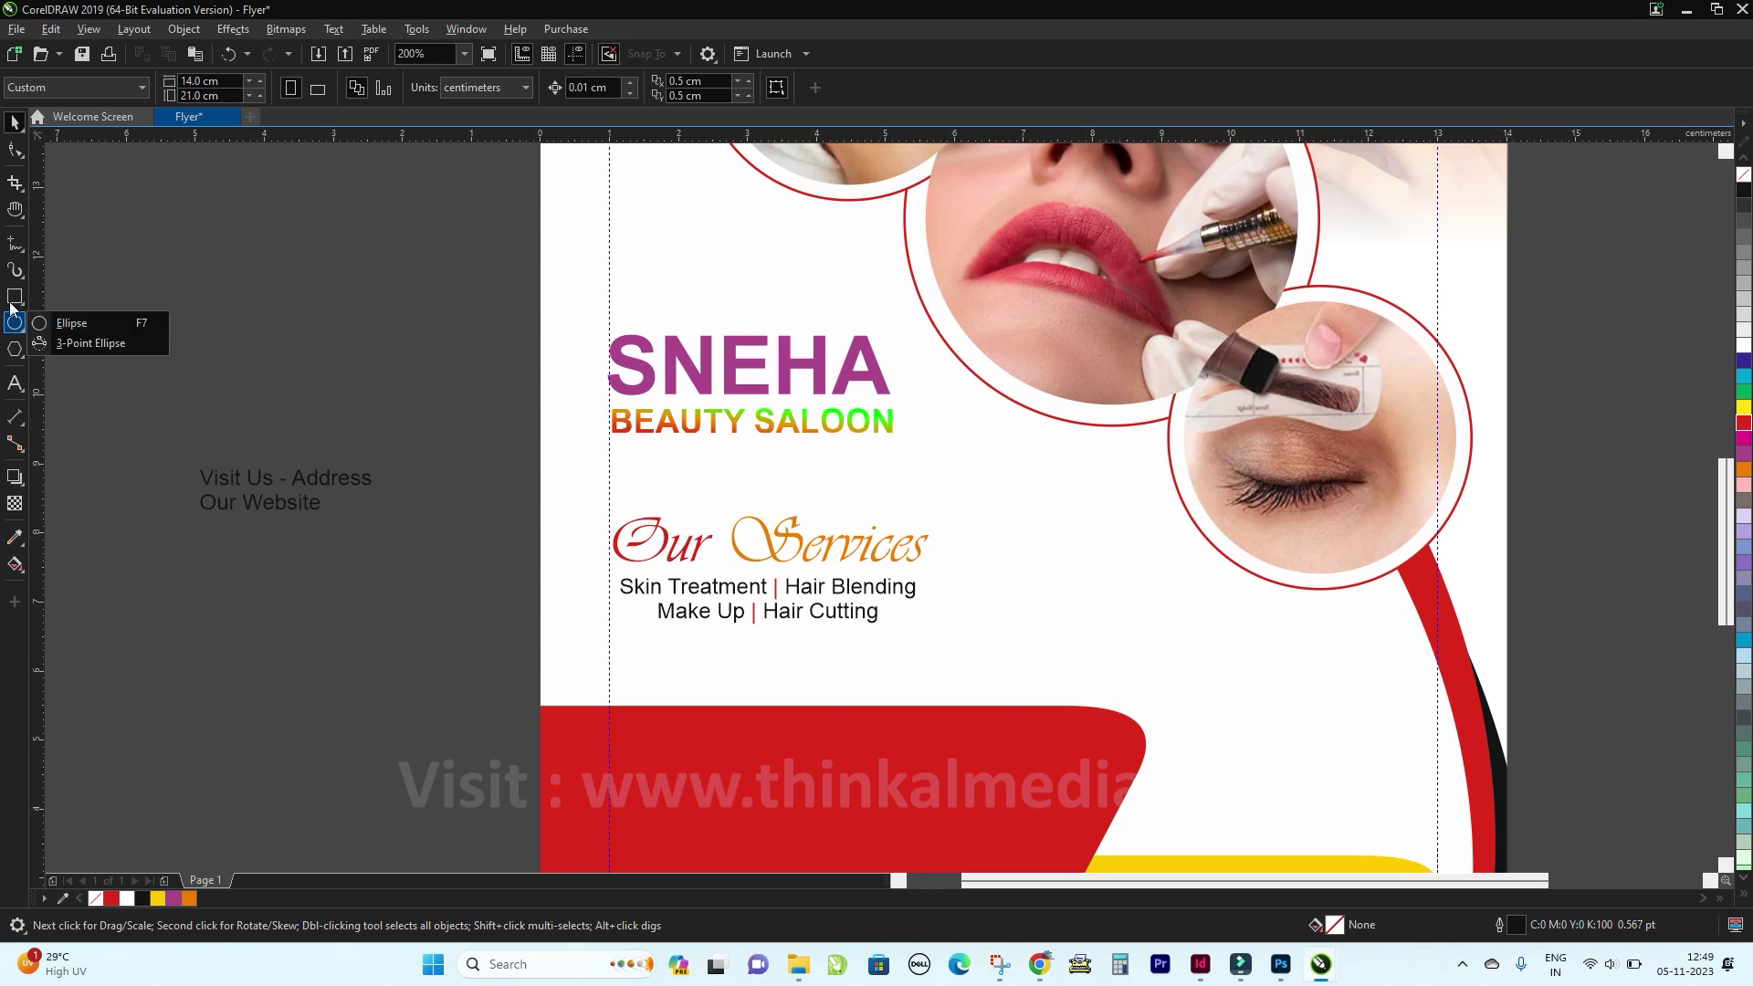
- Draw a rectangle around the Our Services block with a 3.0 cm rounded top-right corner
left_click(53, 302)
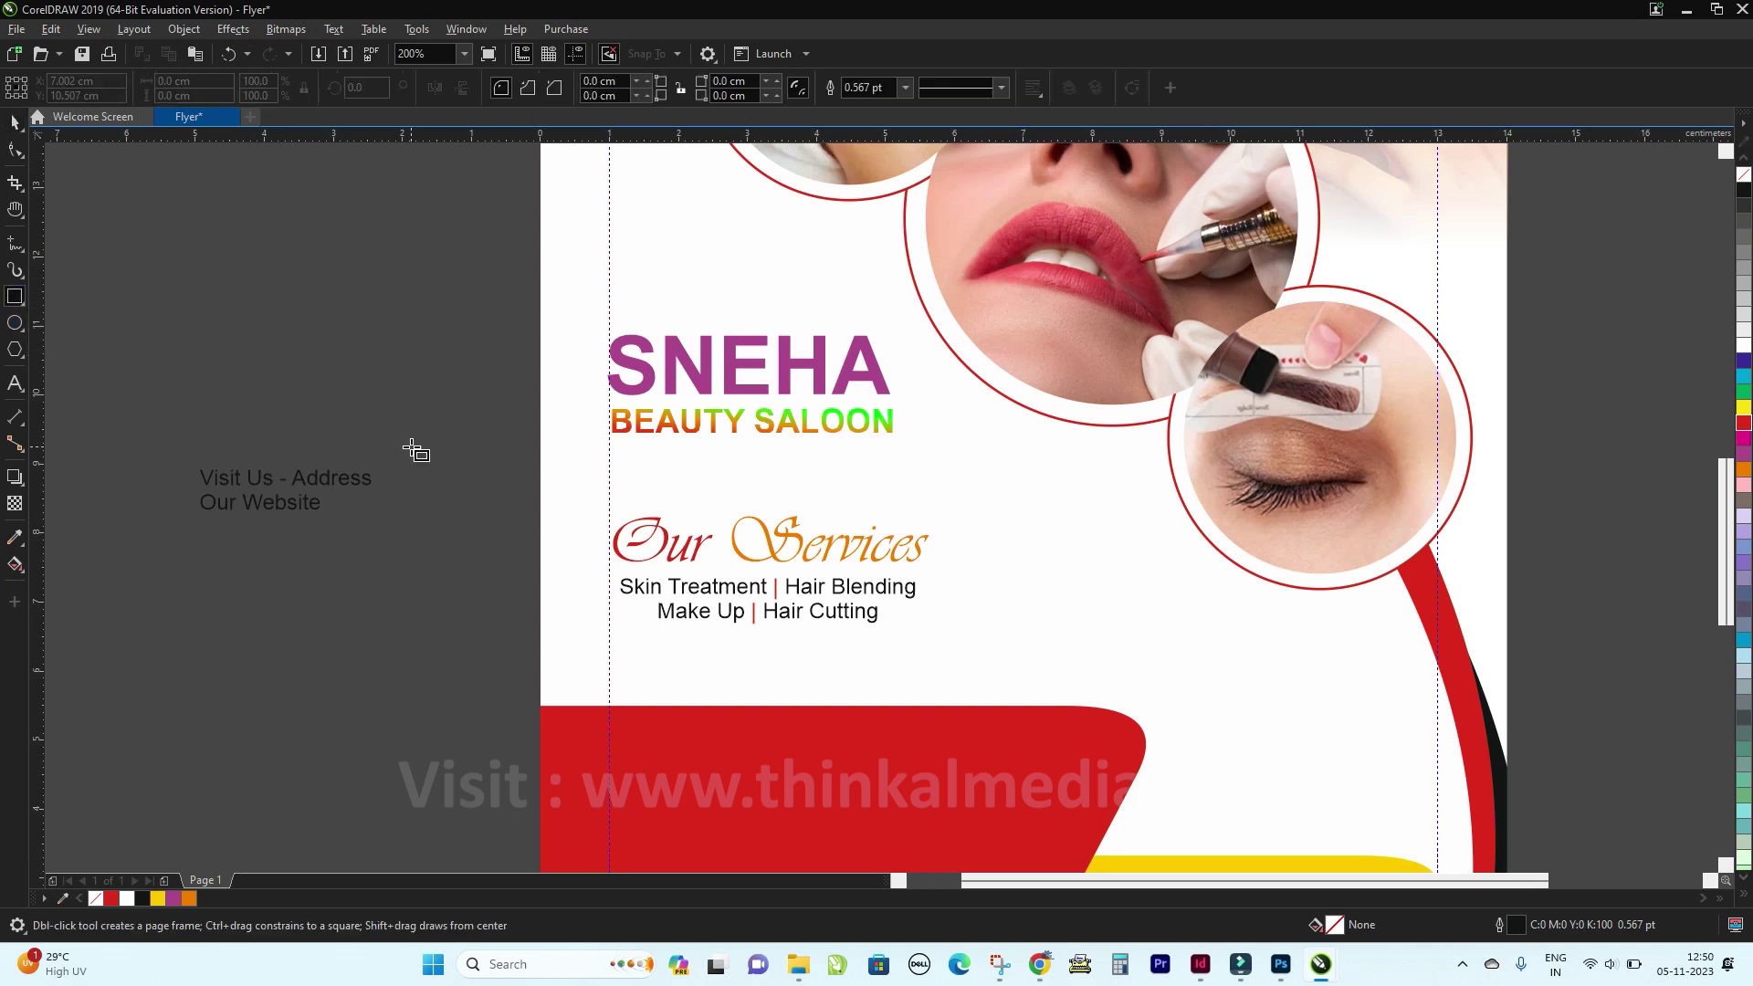
left_click_drag(505, 509, 1001, 634)
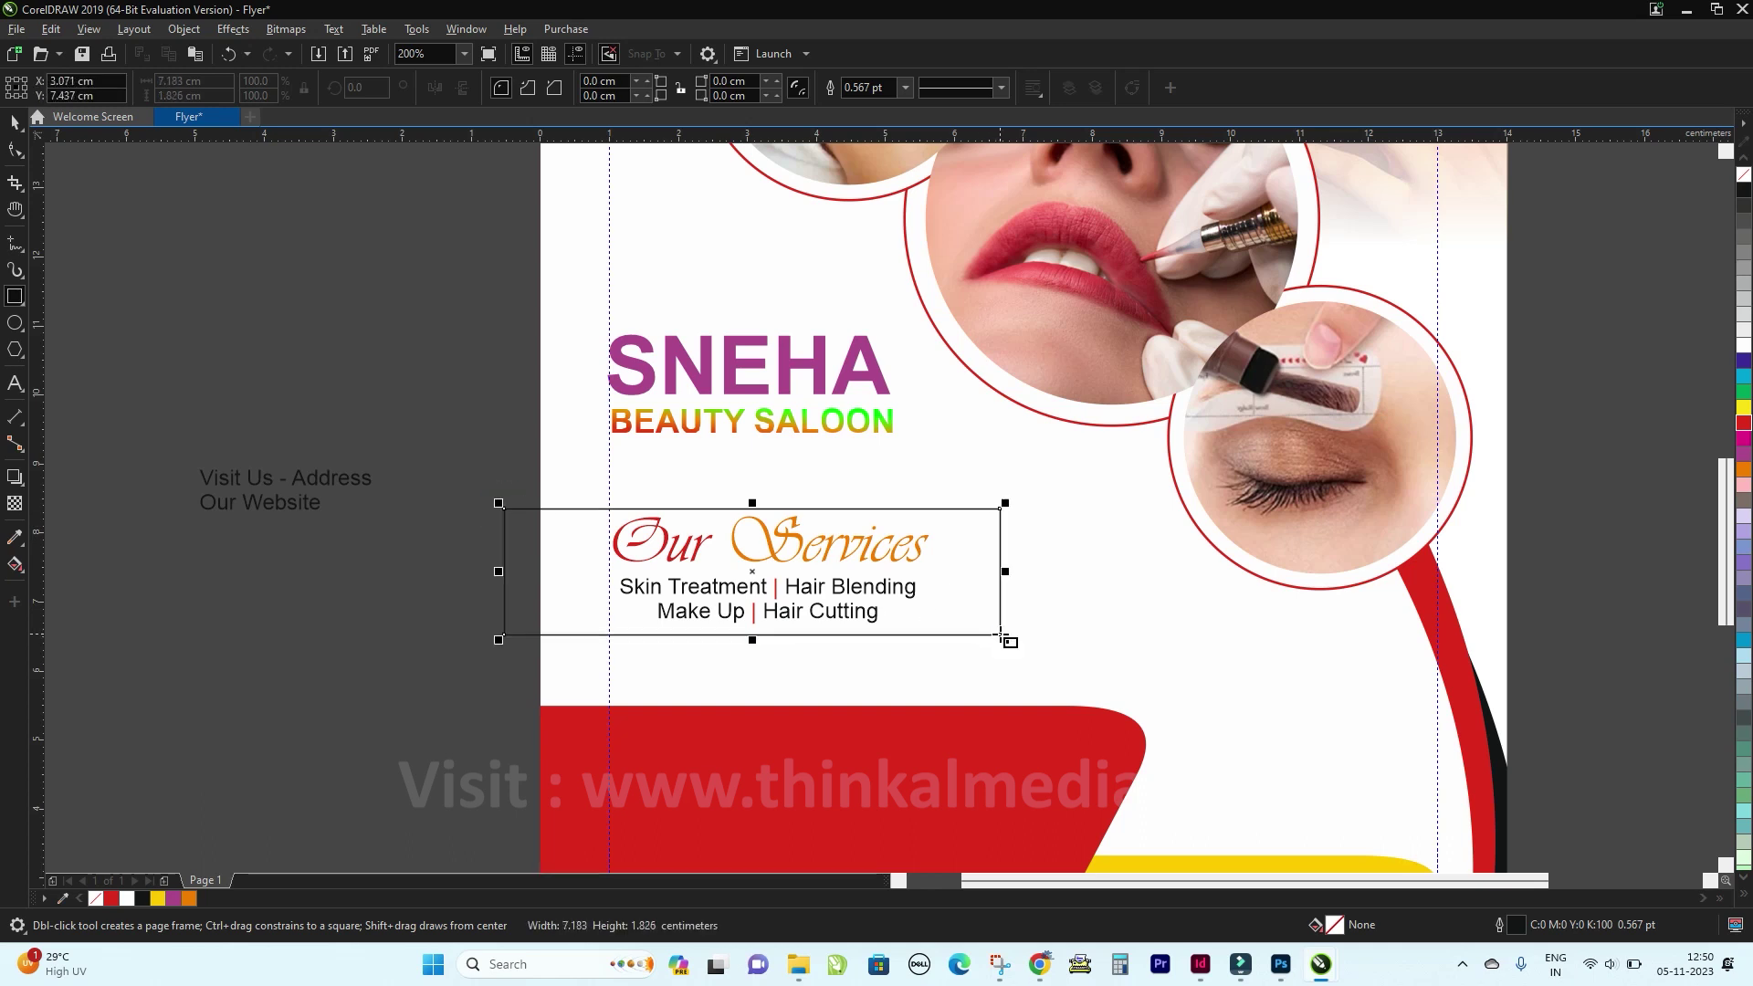
left_click(16, 149)
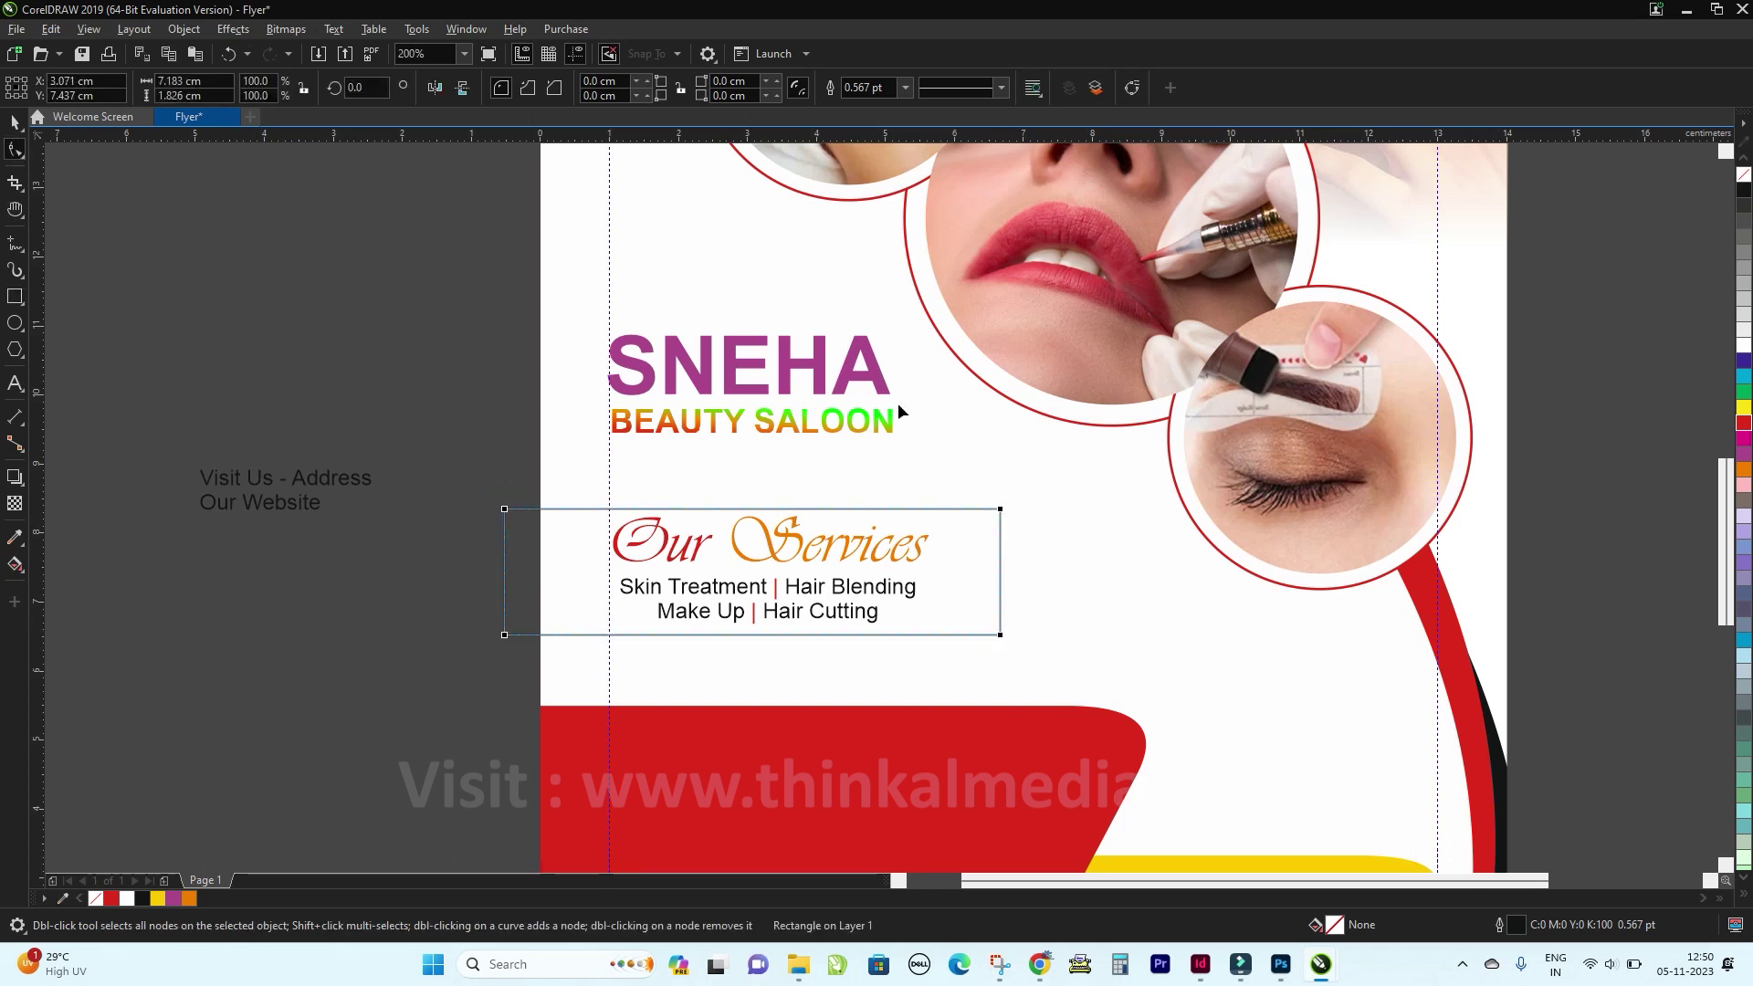
left_click(727, 81)
type("3")
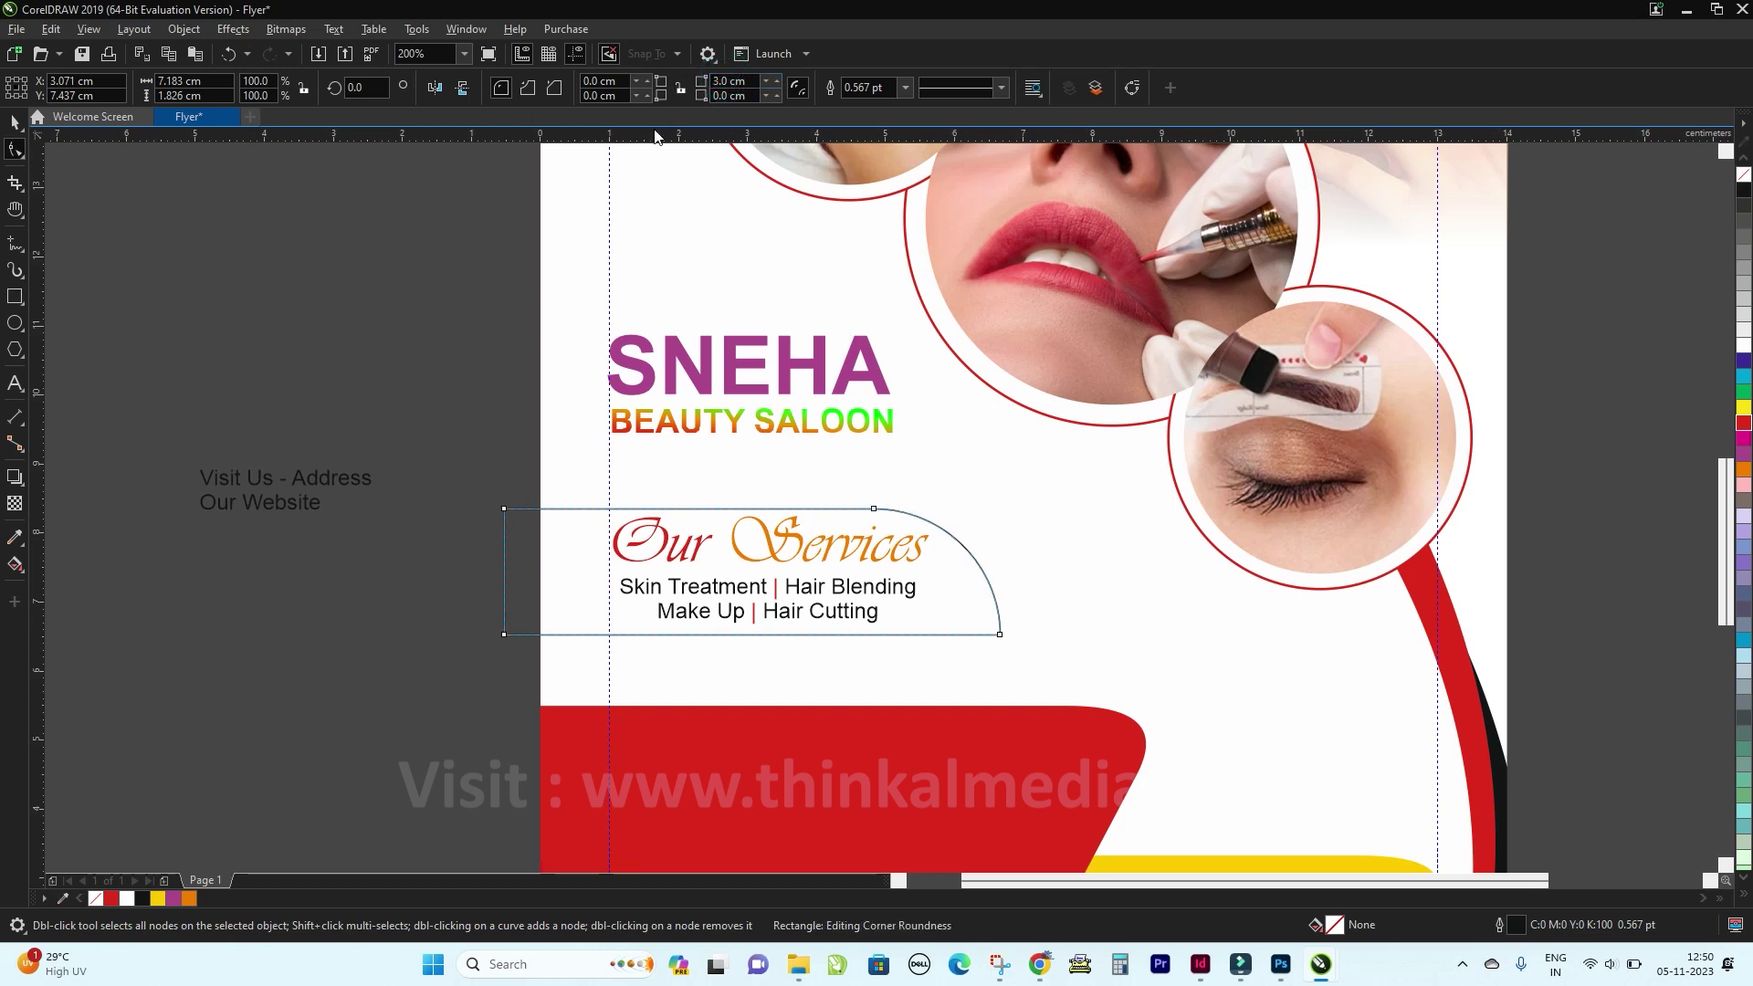
- Stretch the rectangle's left edge to the page edge and fine-tune its top and bottom
left_click(14, 121)
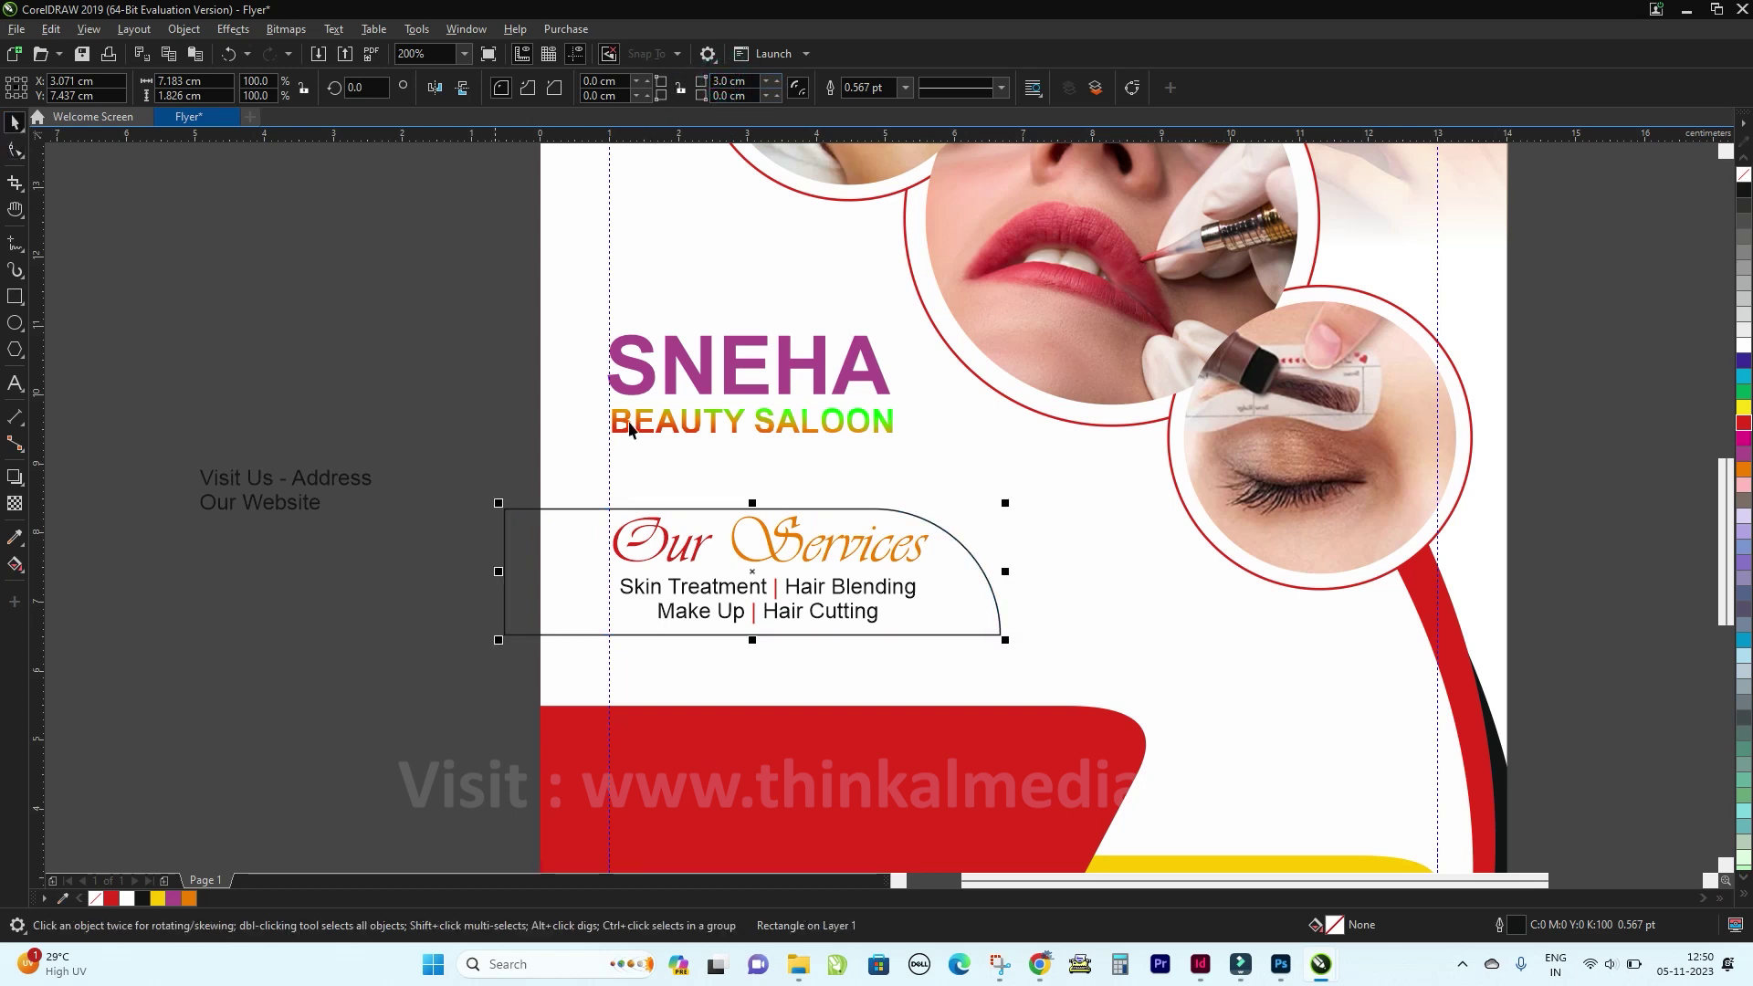
left_click_drag(500, 571, 536, 570)
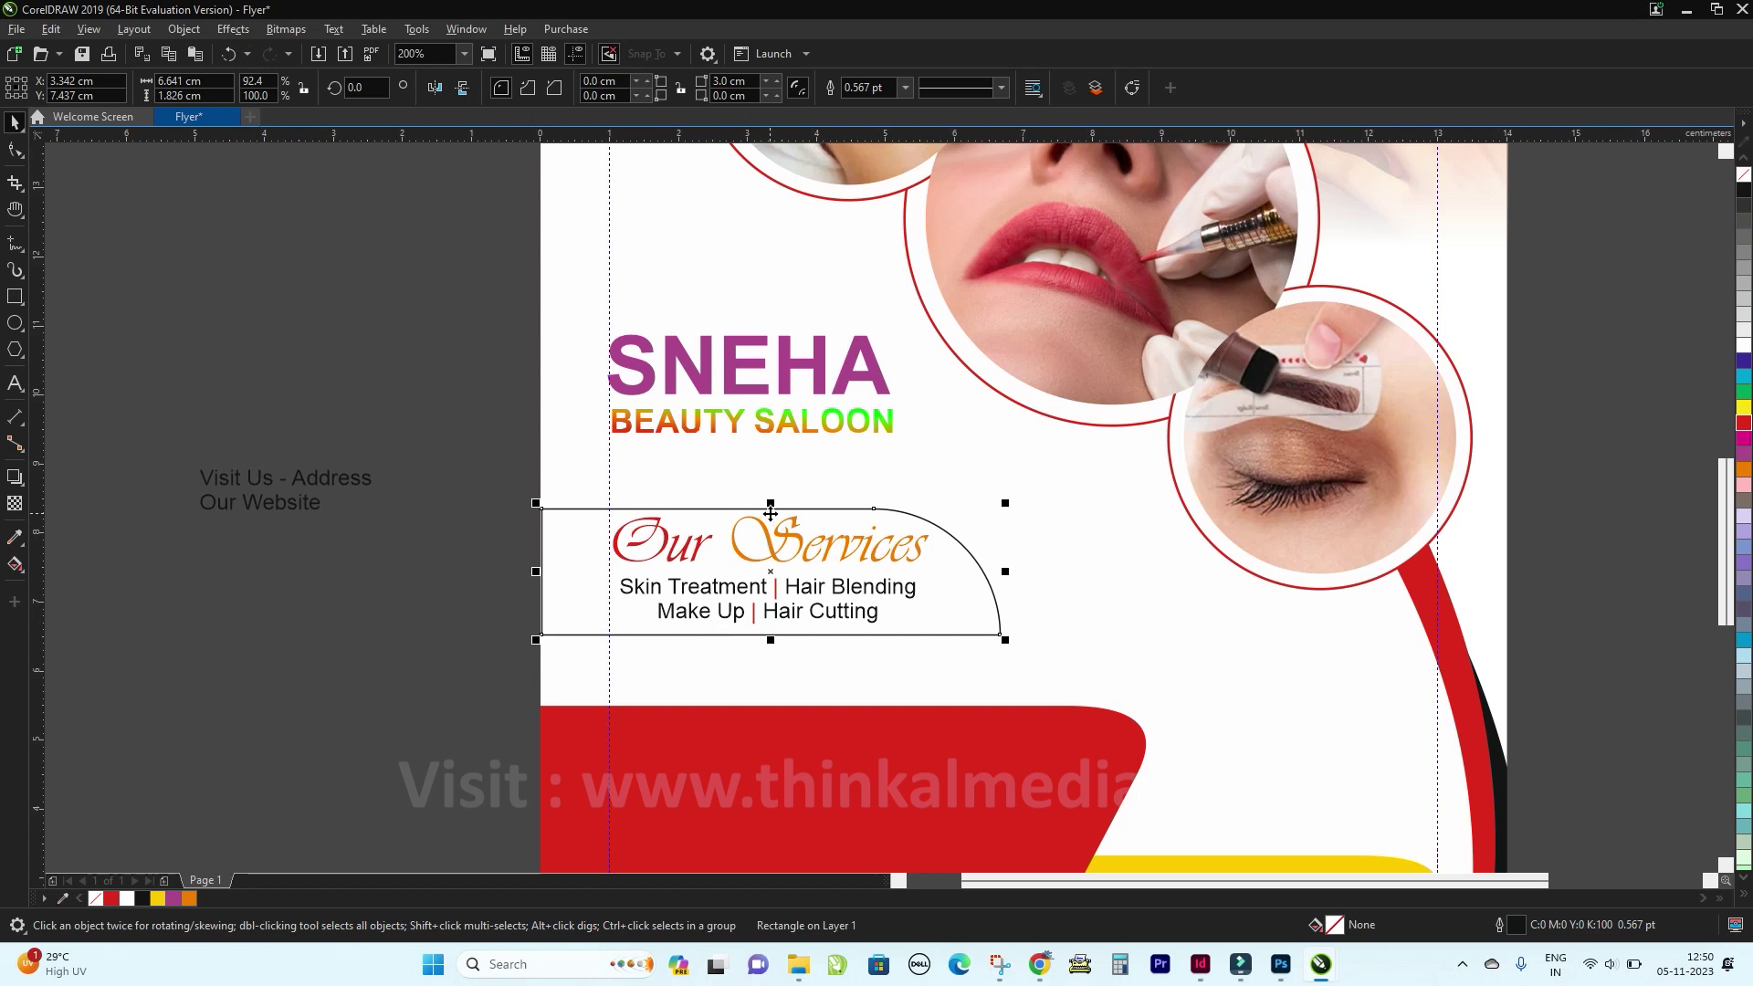
left_click_drag(771, 503, 771, 498)
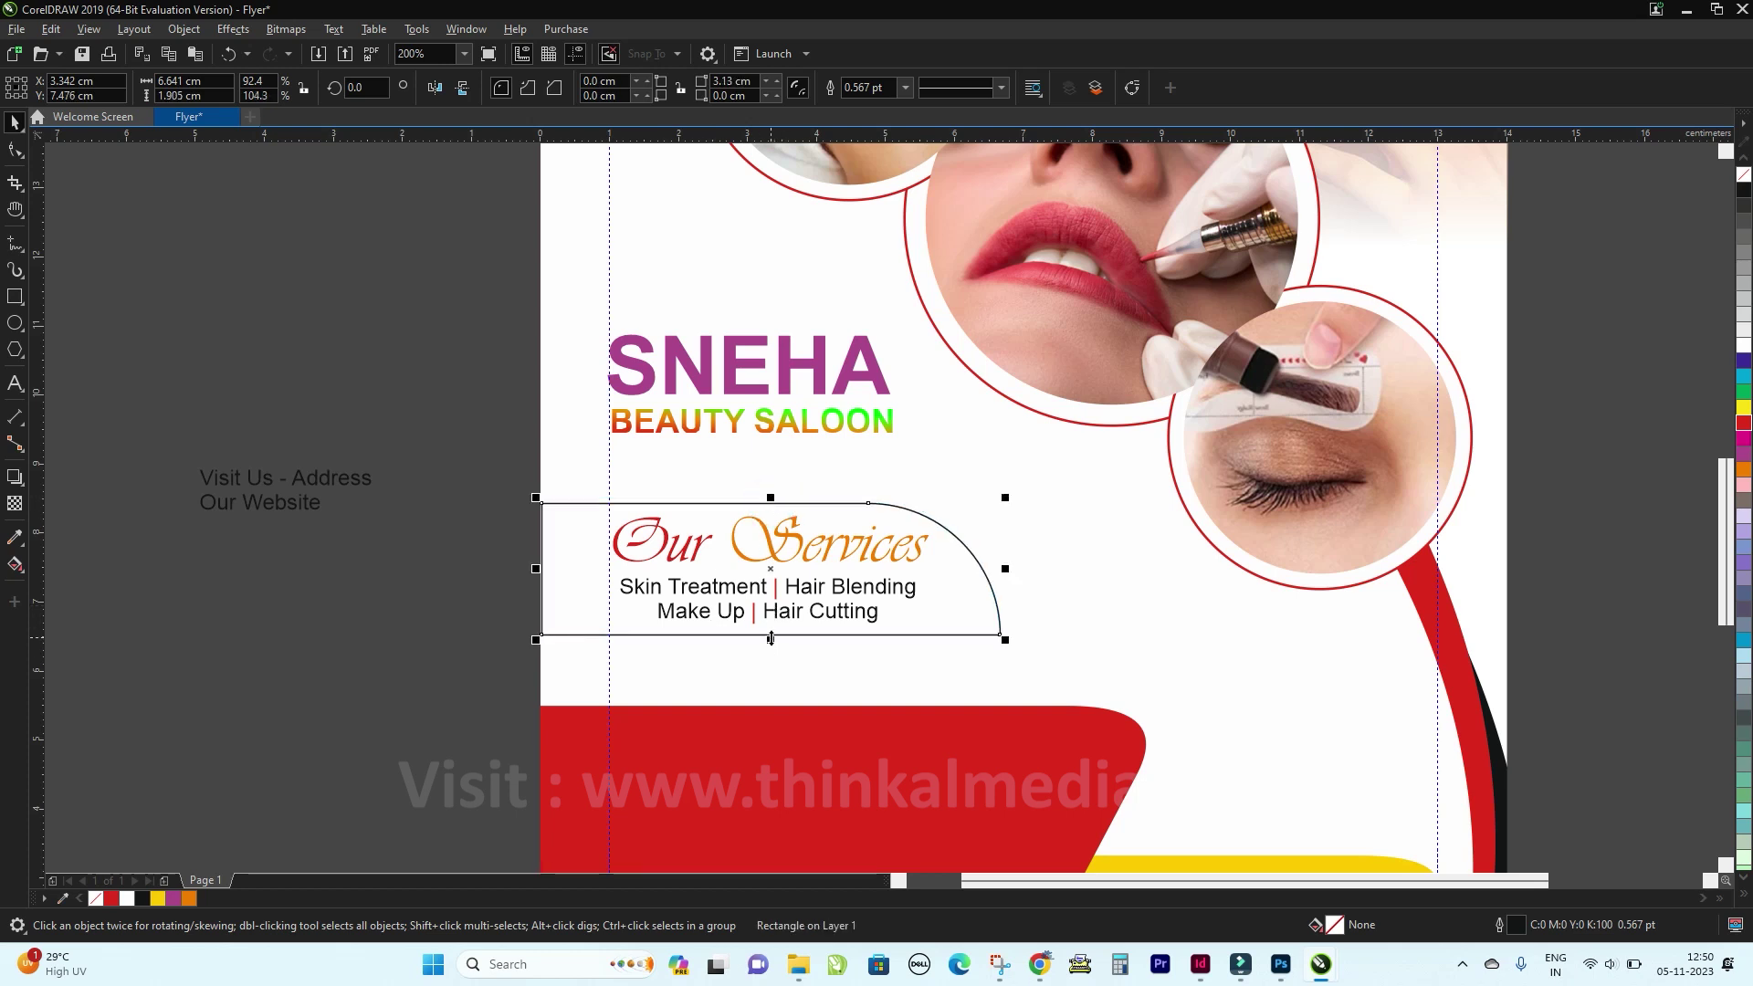
left_click_drag(771, 639, 771, 633)
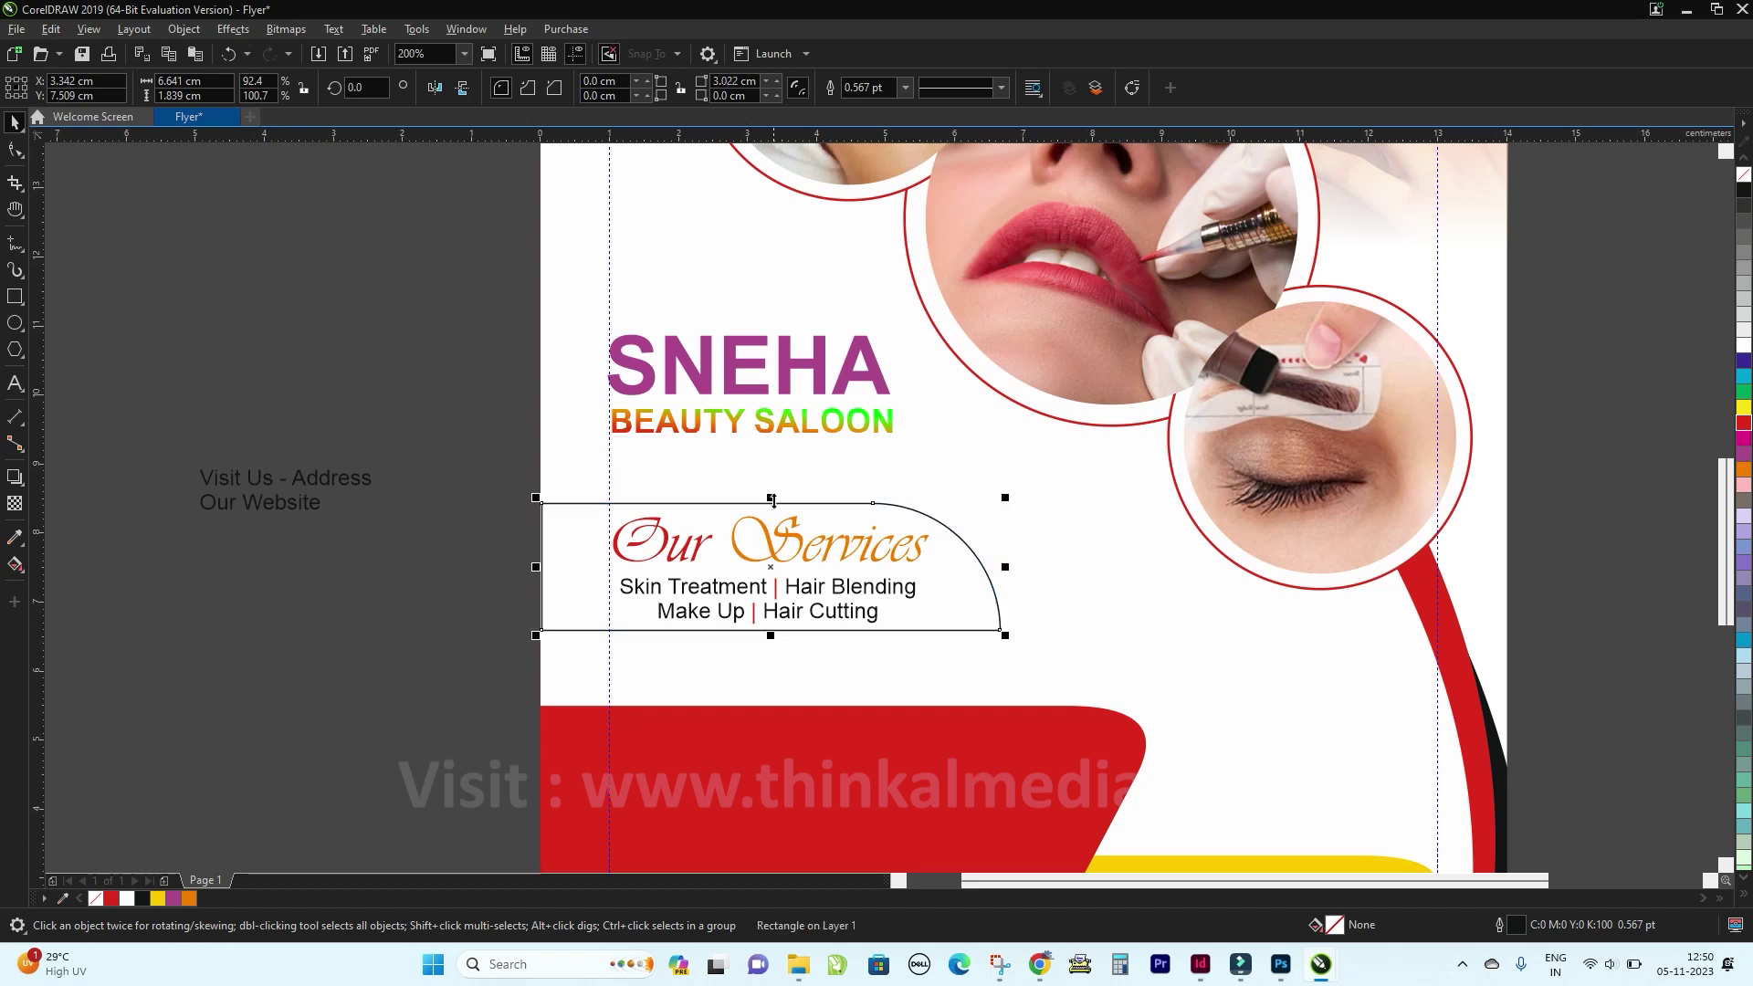
left_click_drag(772, 498, 772, 504)
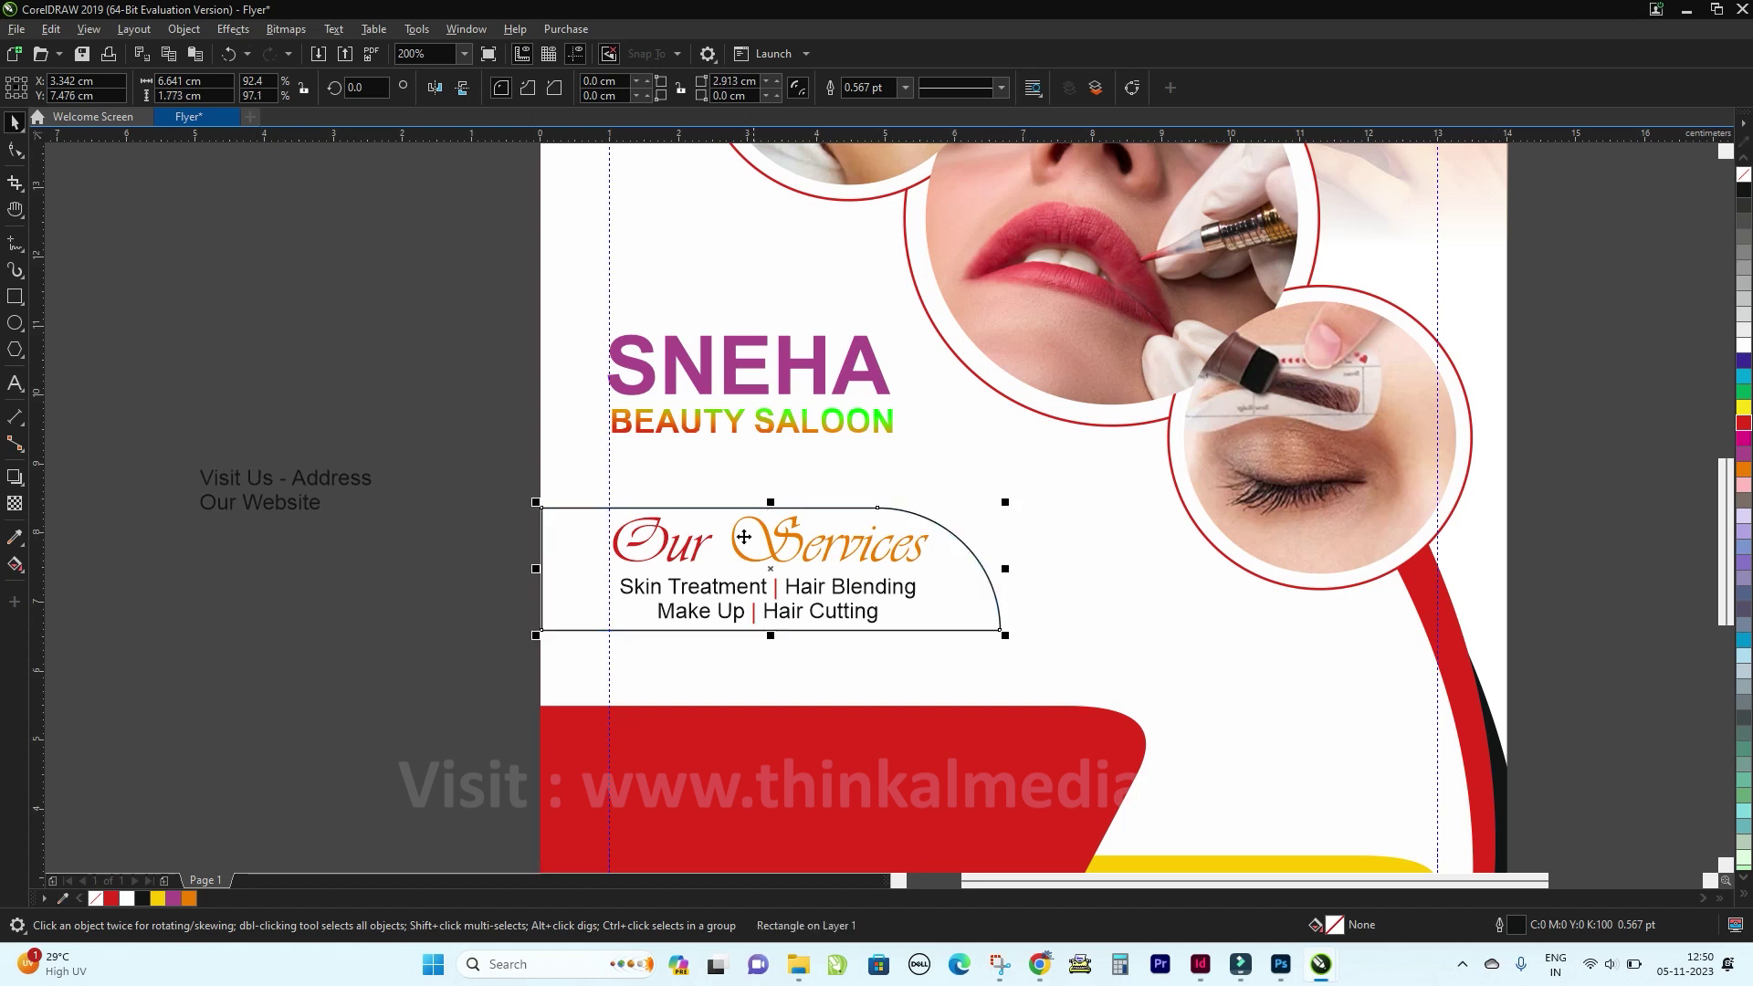
left_click(391, 473)
scroll(558, 509, "down", 2)
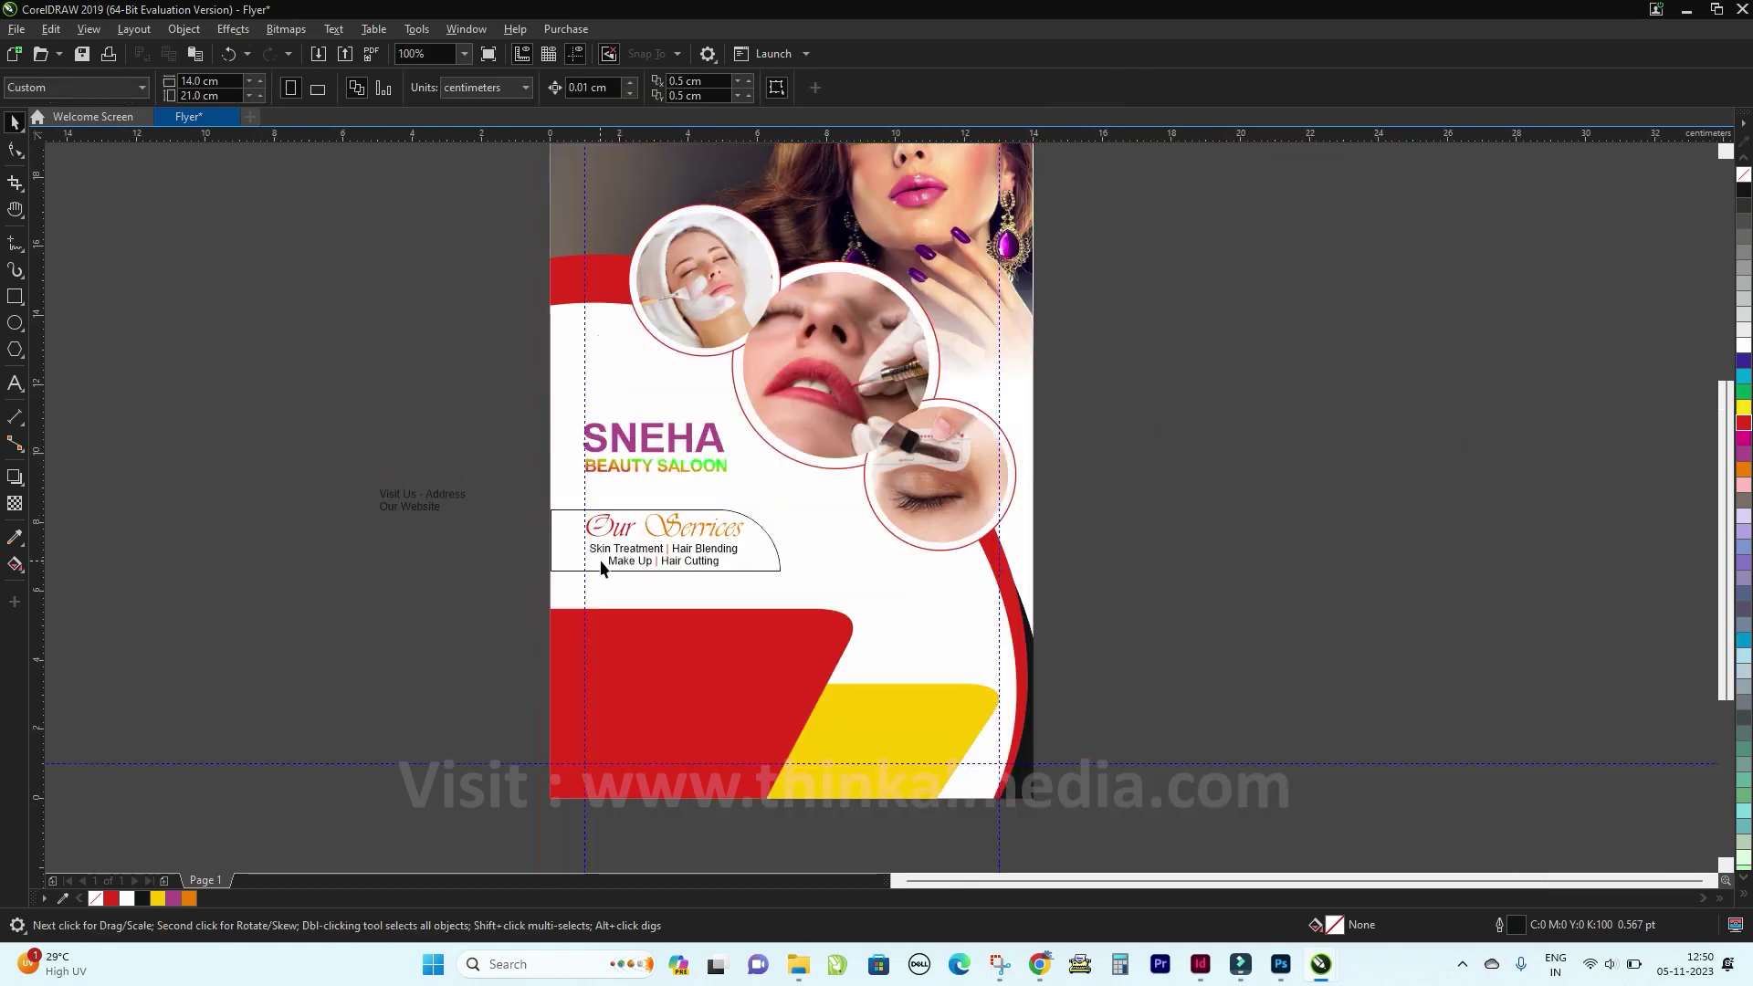
- Shrink the rounded rectangle to fit the Our Services heading, left edge on the page edge
scroll(659, 525, "up", 2)
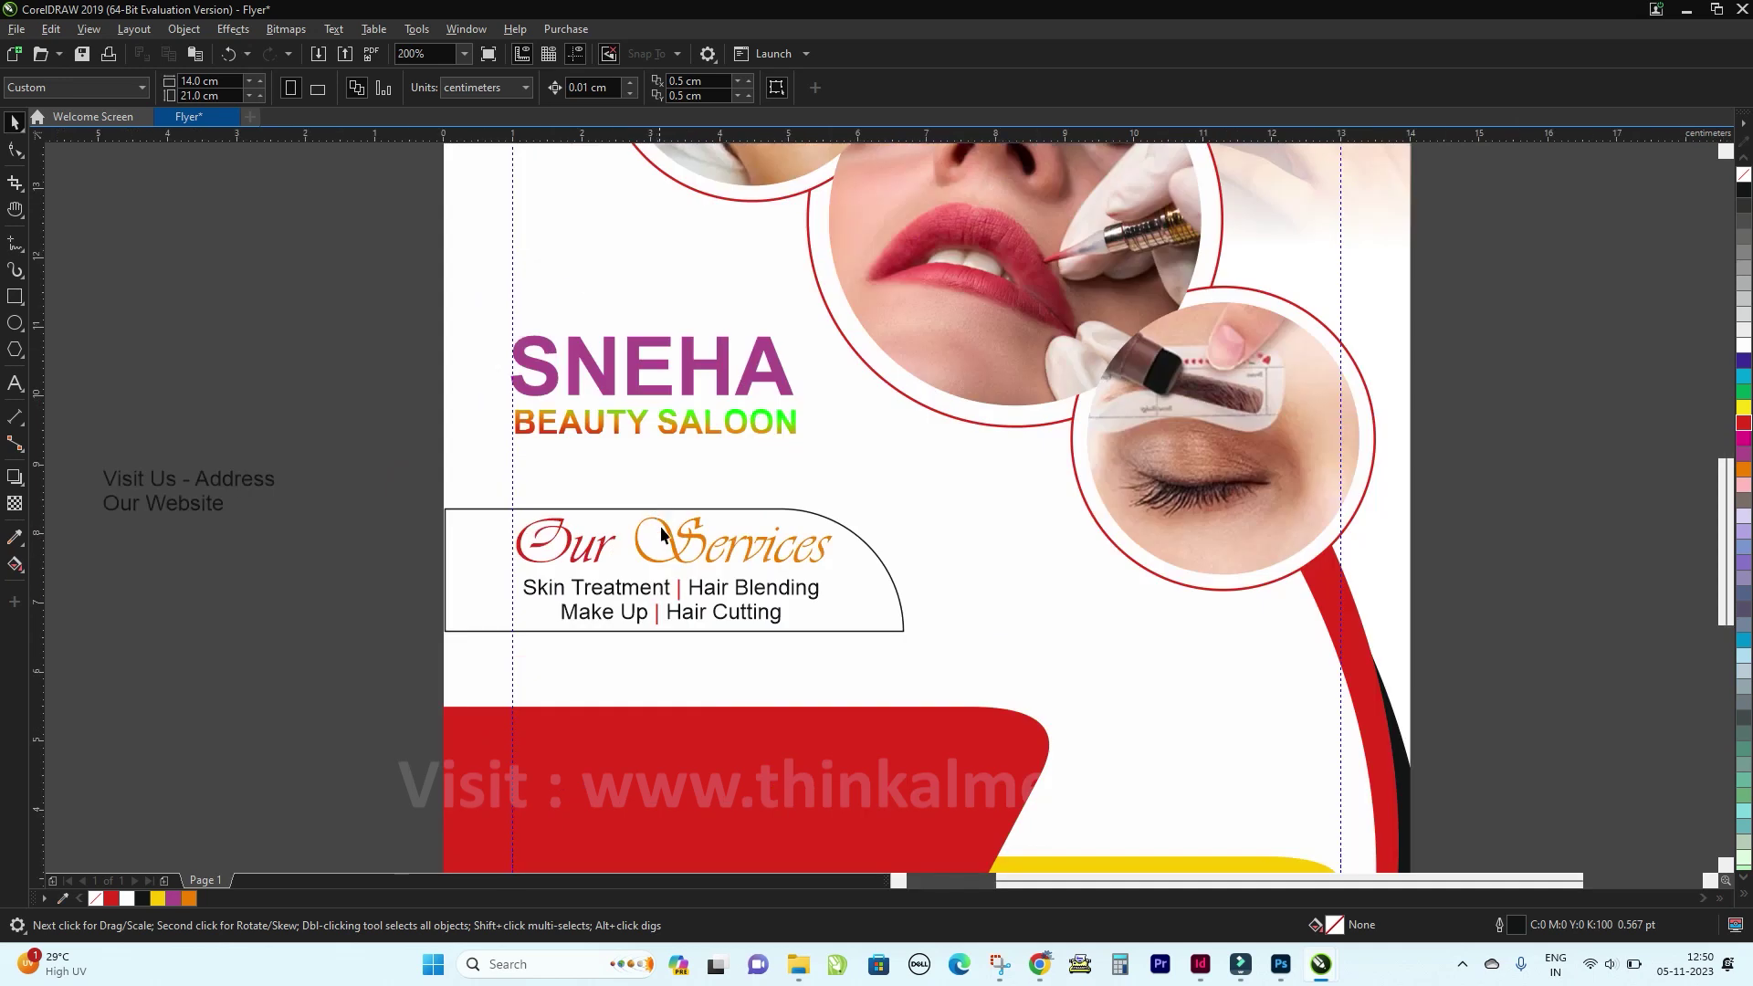
left_click(717, 512)
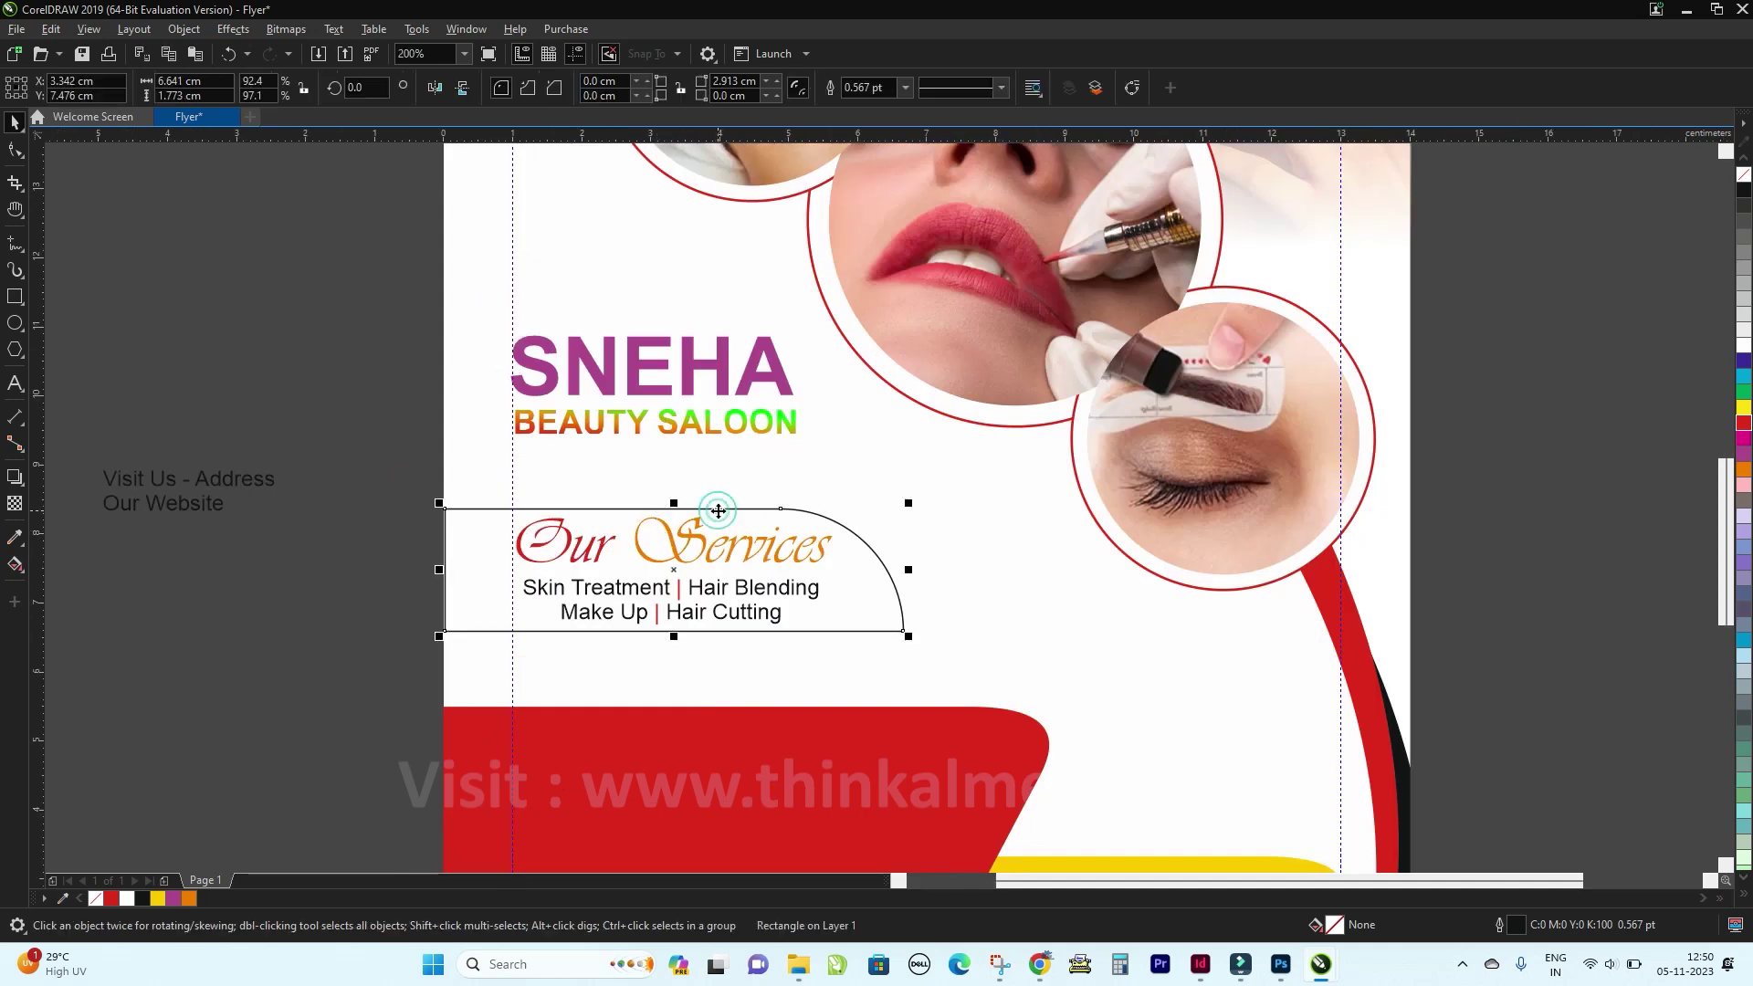
mouse_move(908, 637)
left_mouse_down()
mouse_move(858, 588)
mouse_move(703, 579)
mouse_move(863, 542)
left_mouse_up()
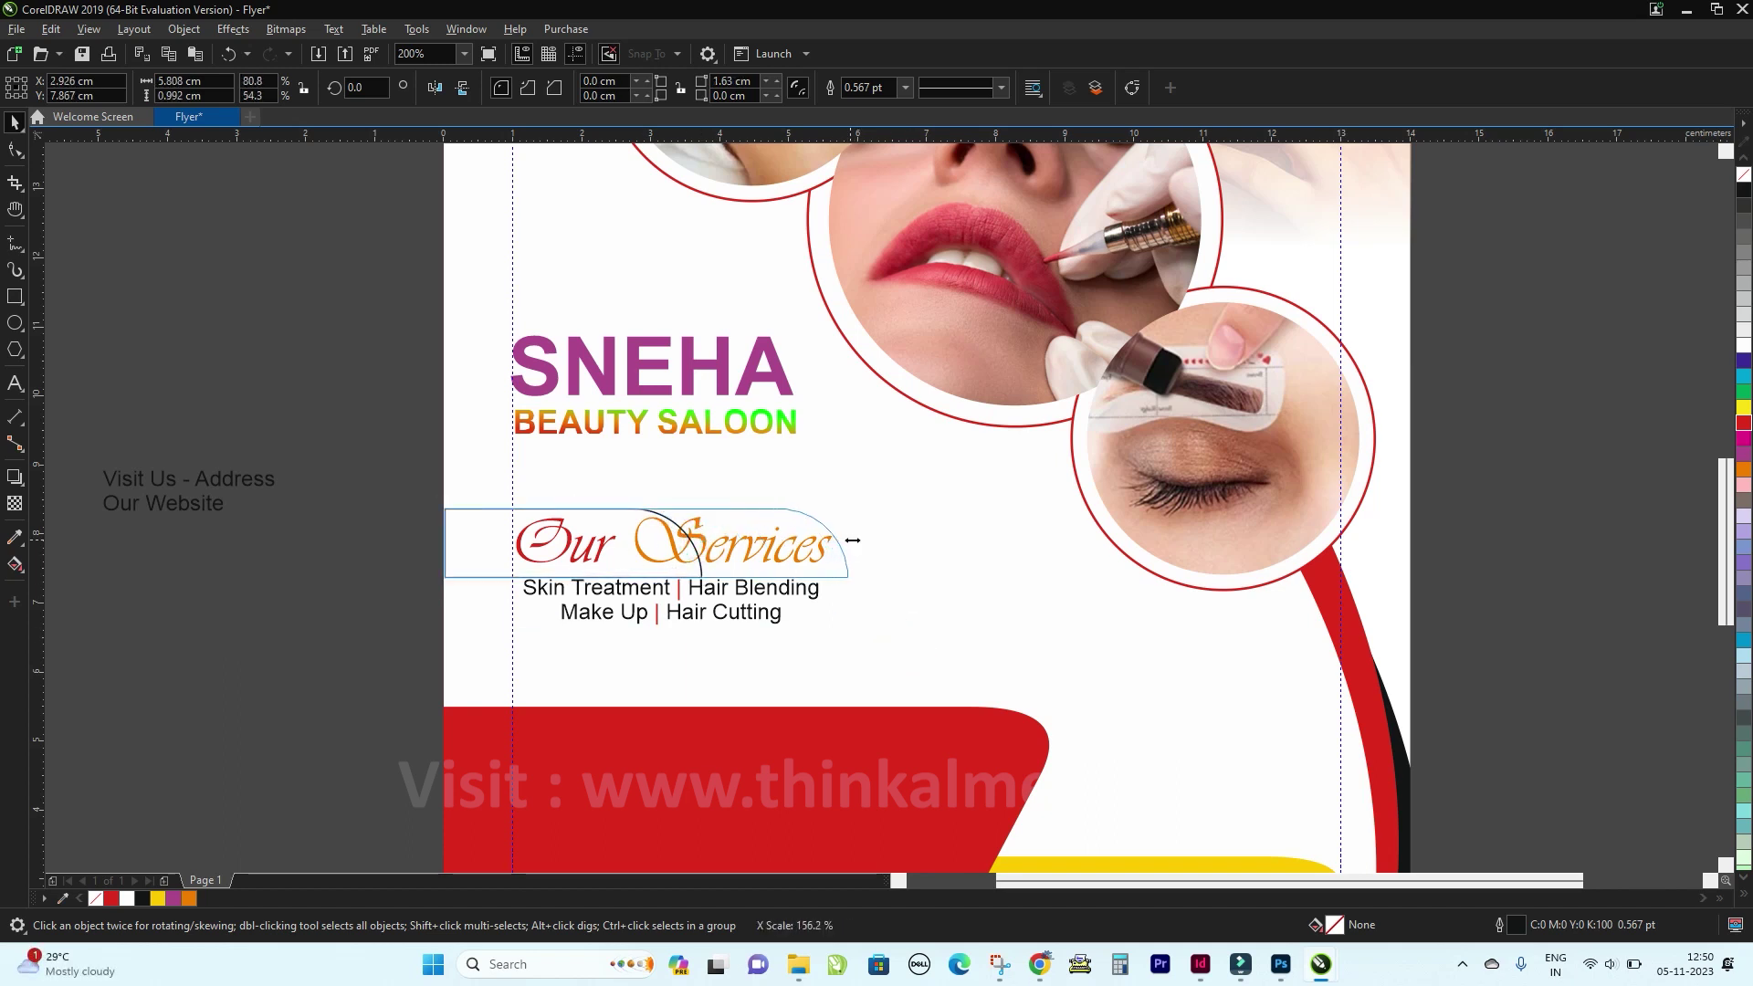
left_click_drag(651, 582, 654, 580)
left_click(347, 630)
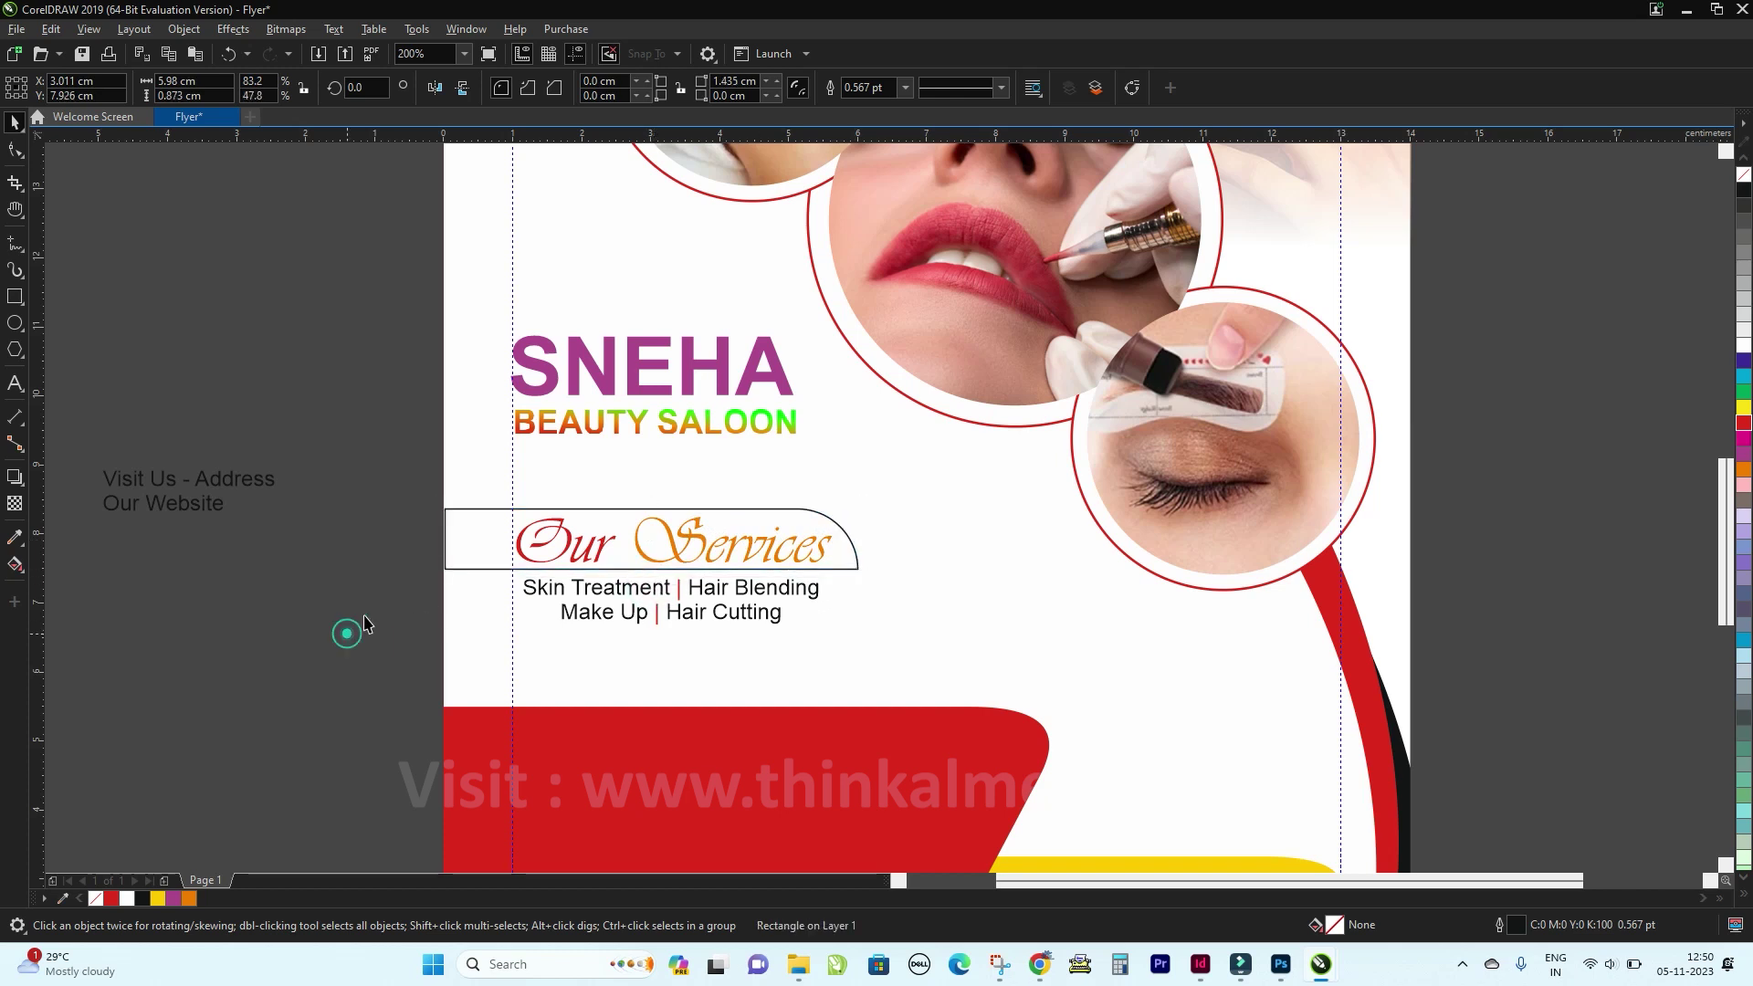
left_click(467, 506)
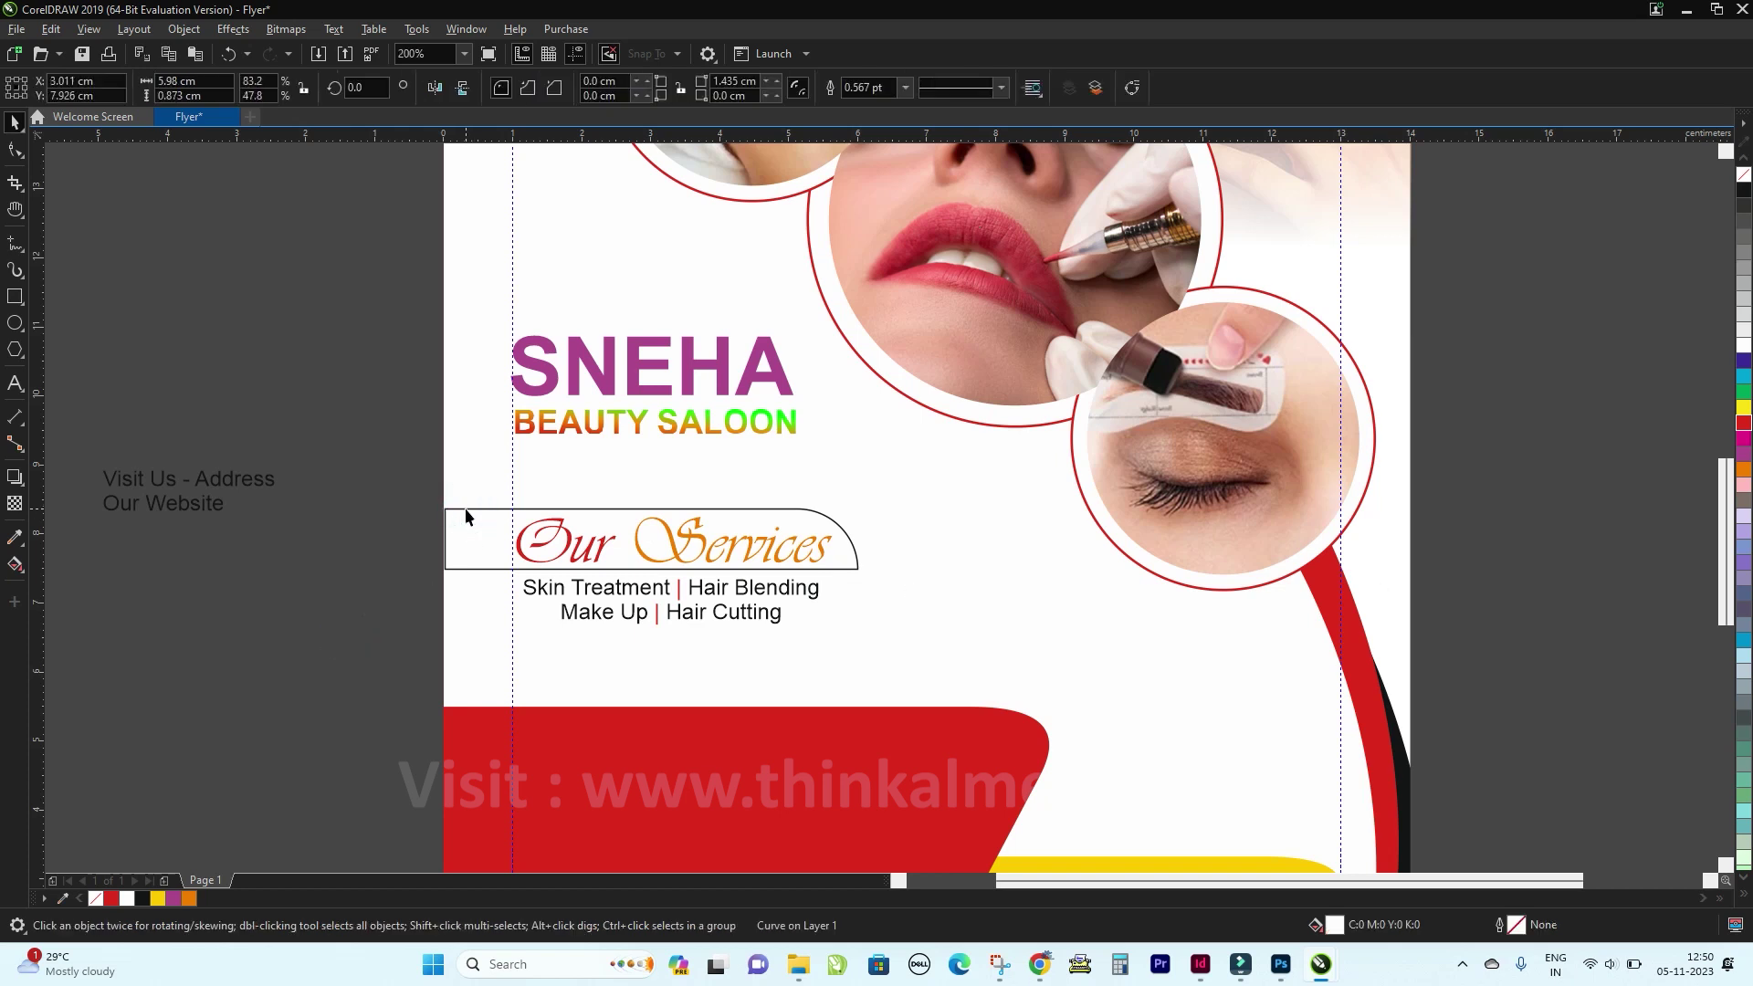
left_click_drag(465, 516, 439, 538)
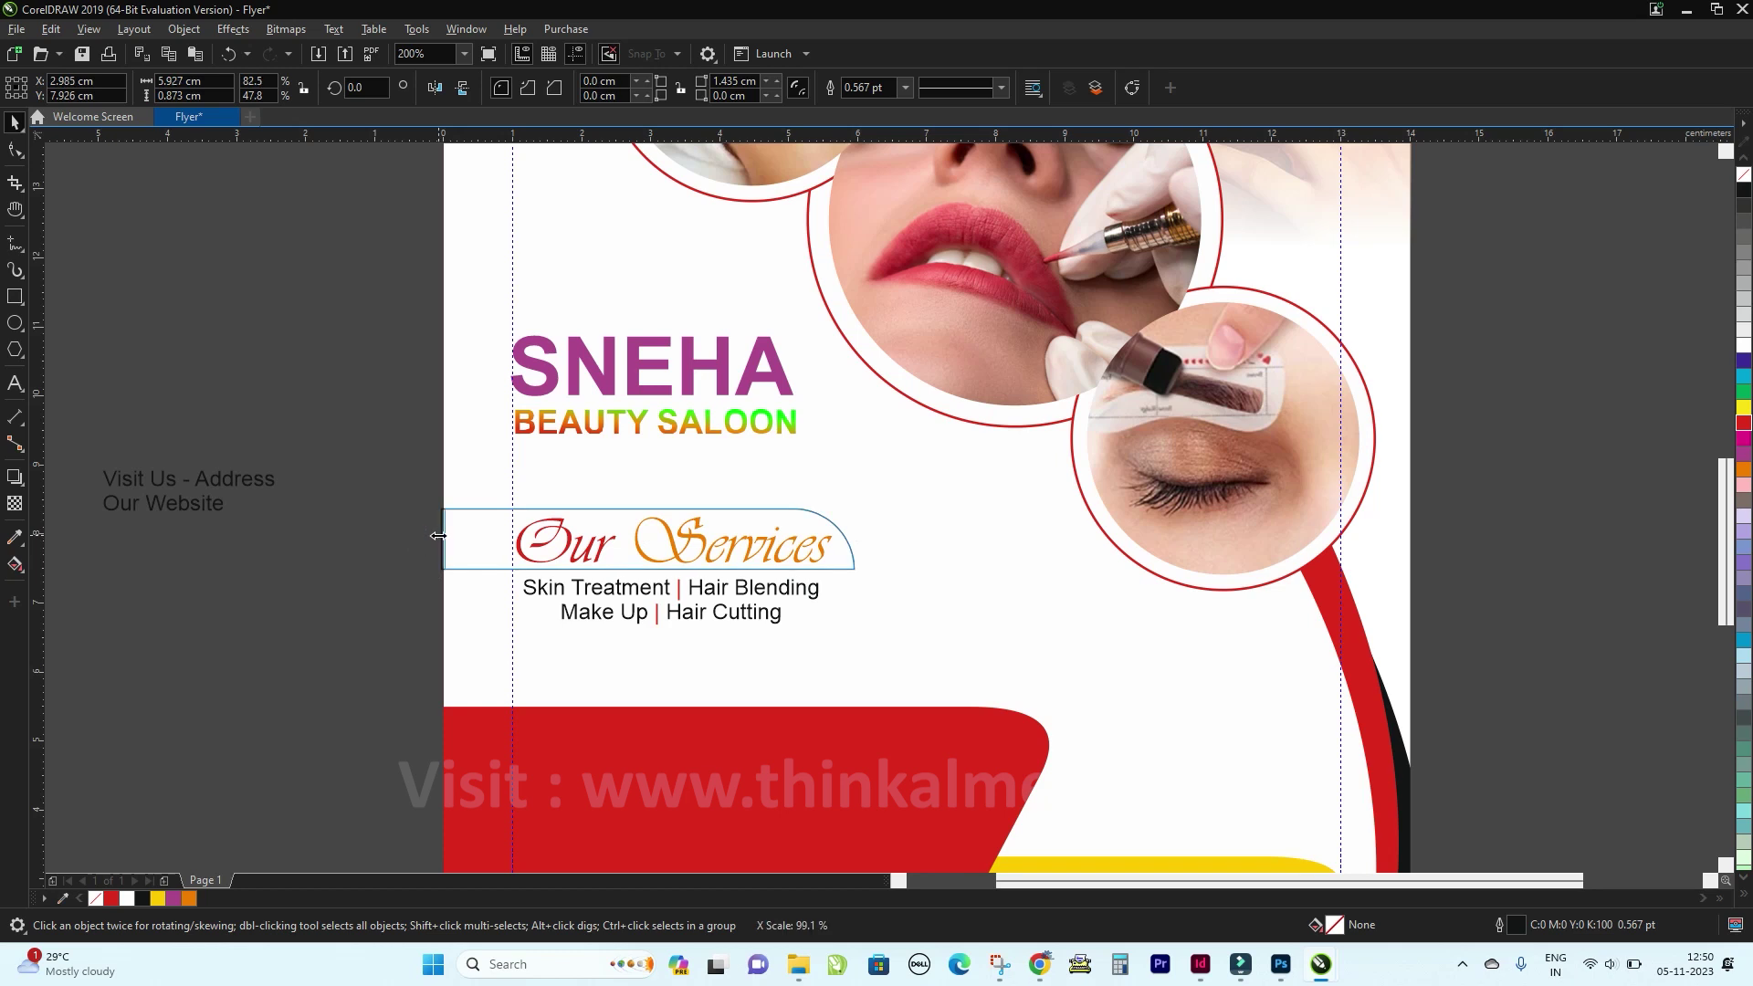
left_click_drag(437, 532, 436, 532)
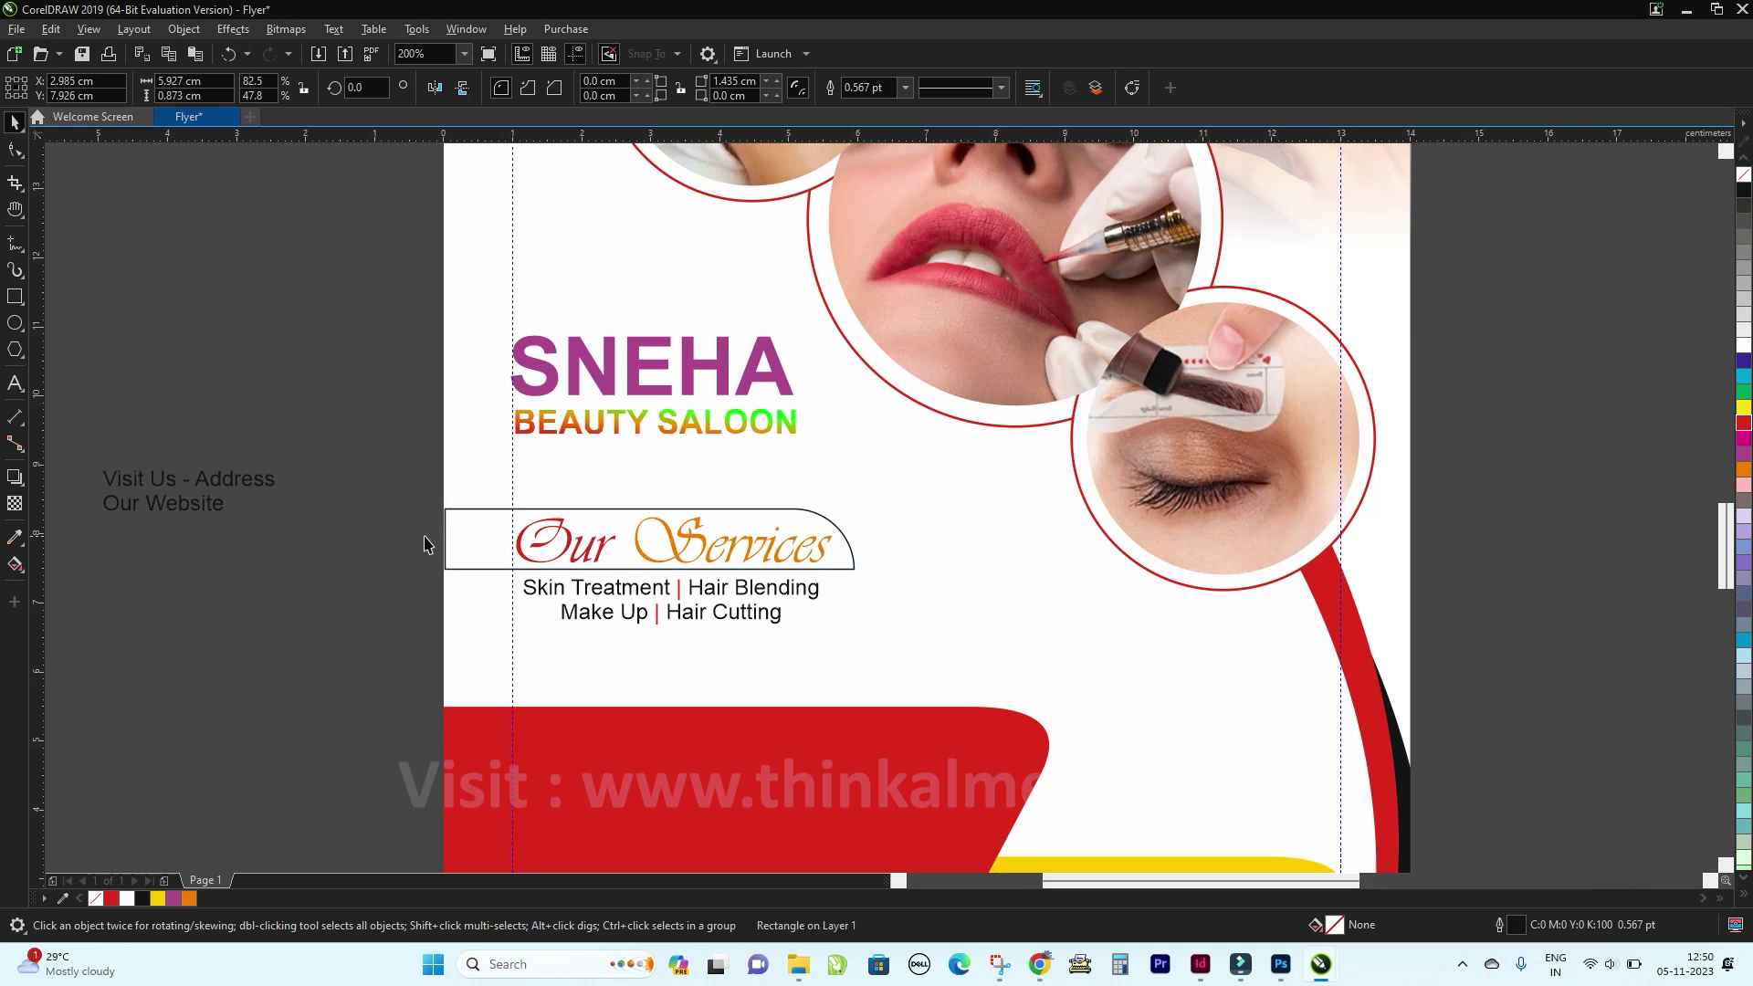
scroll(436, 543, "up", 2)
left_click_drag(502, 545, 494, 546)
scroll(493, 546, "down", 1)
scroll(587, 575, "down", 1)
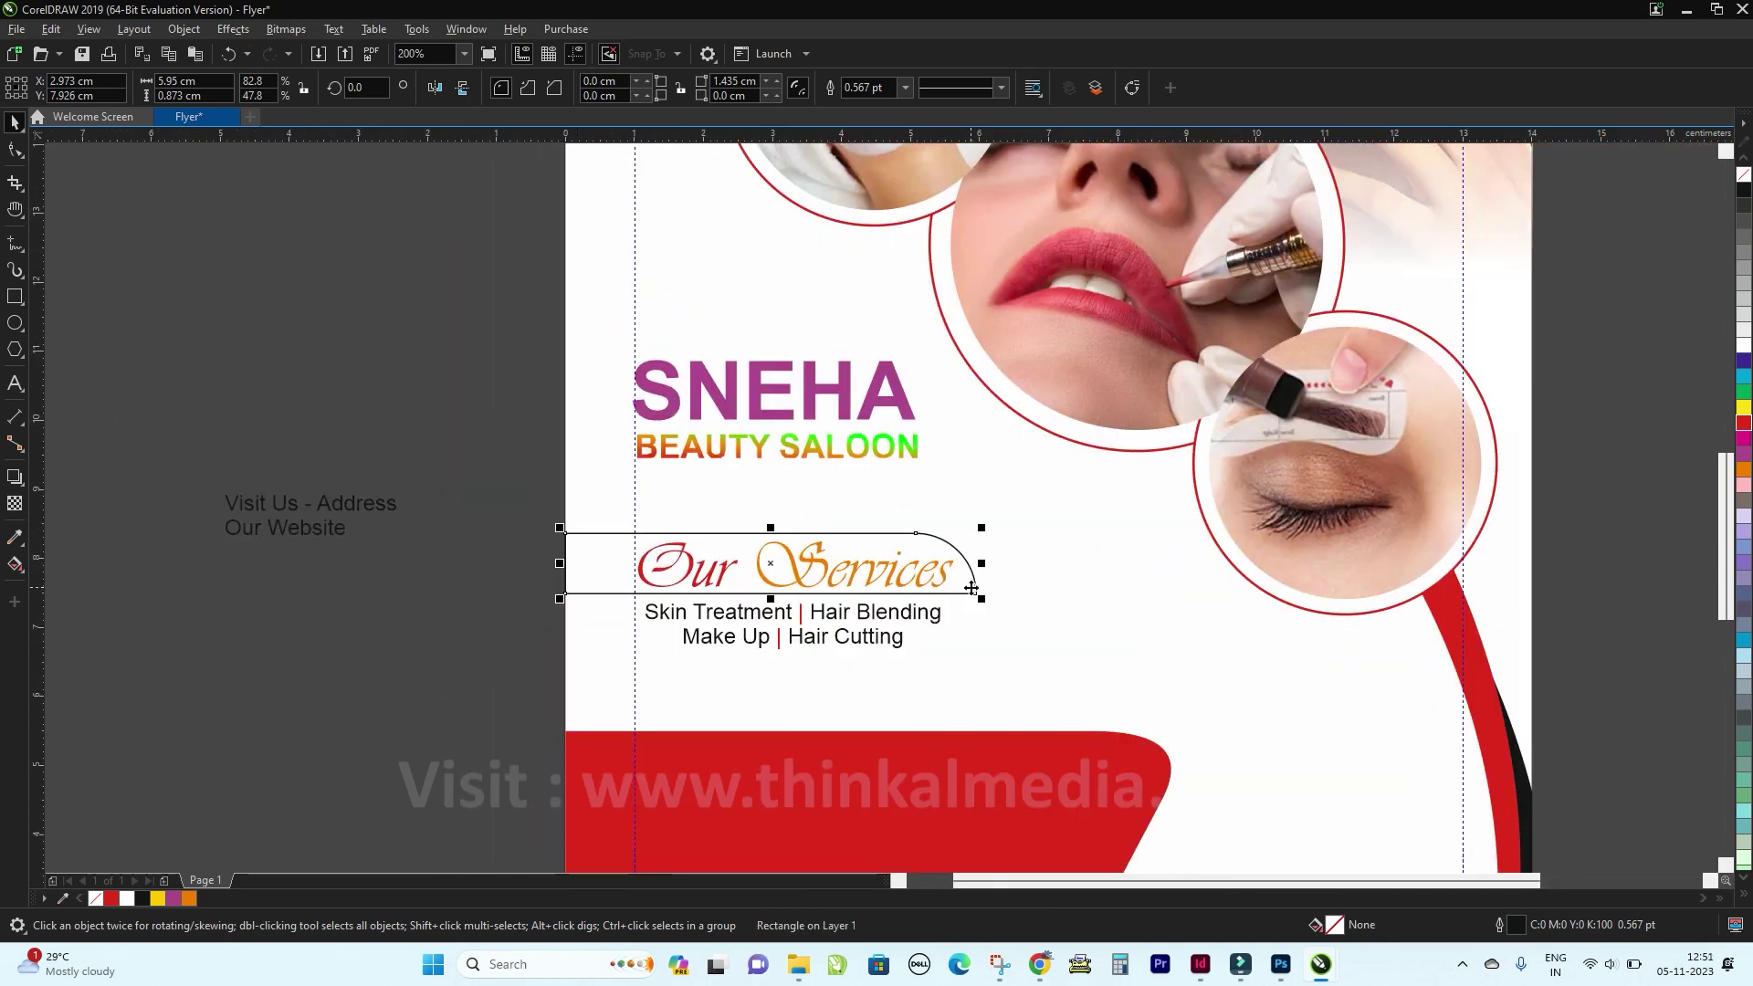
- Move the services list down below the heading rectangle
left_click(847, 642)
left_click_drag(847, 642, 847, 642)
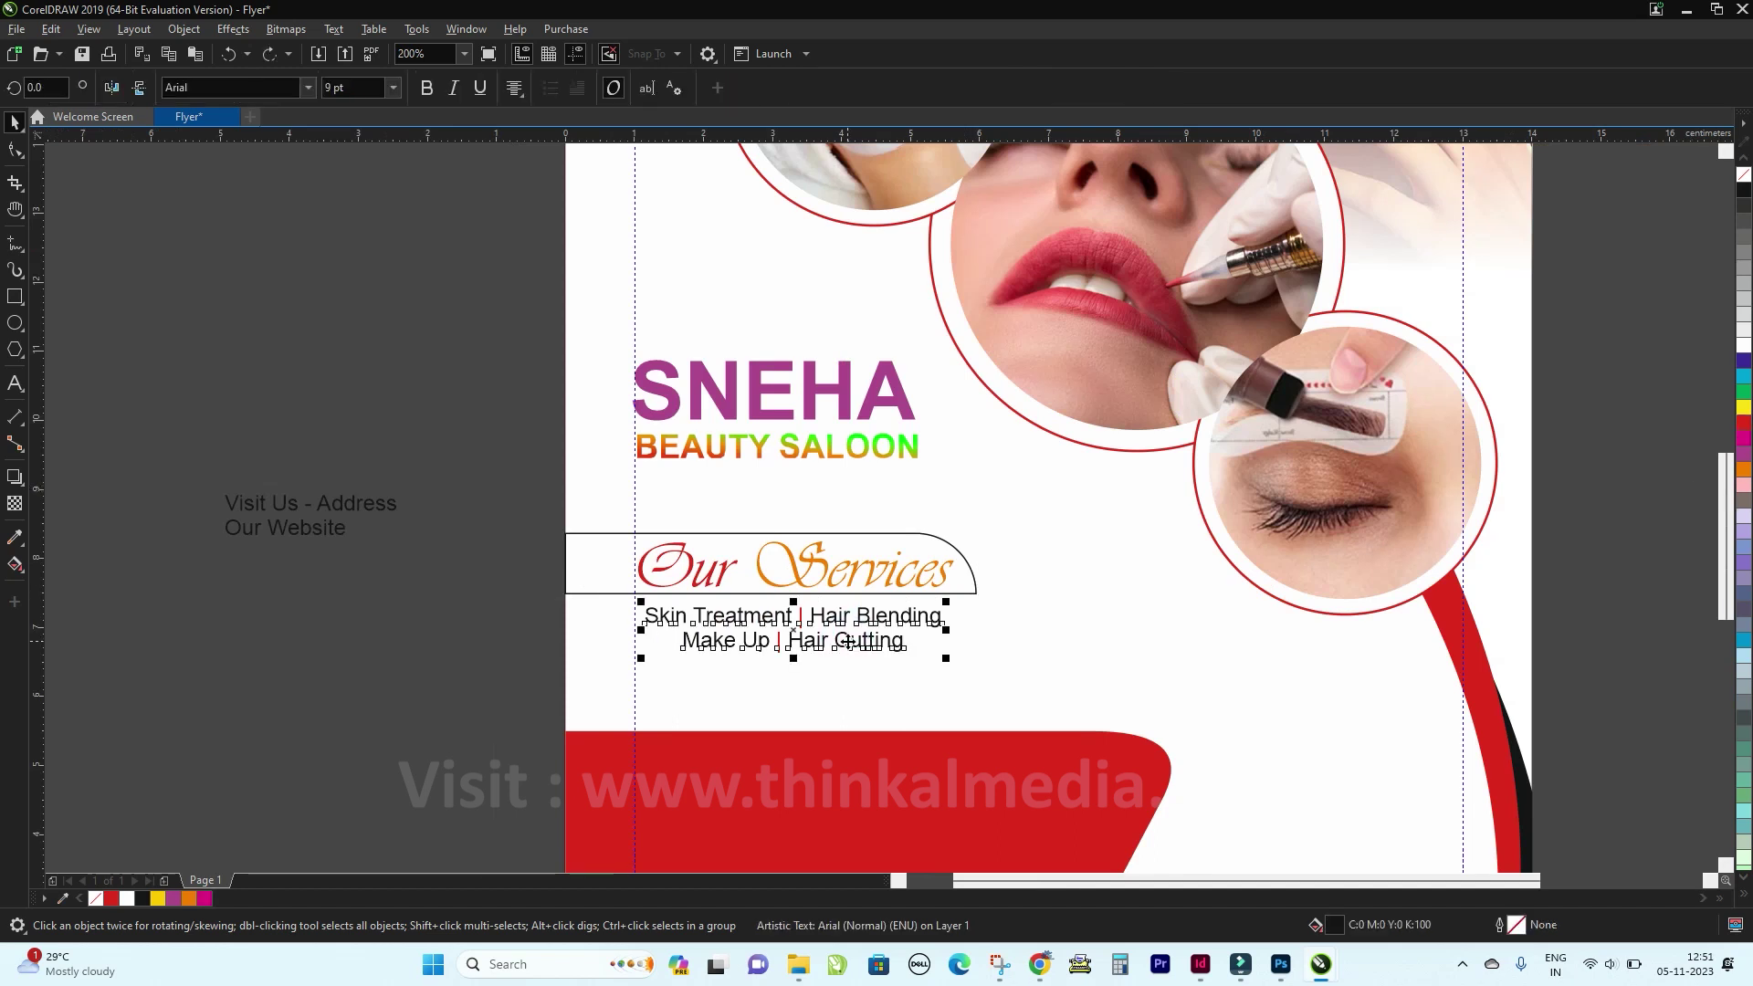
left_click(958, 595)
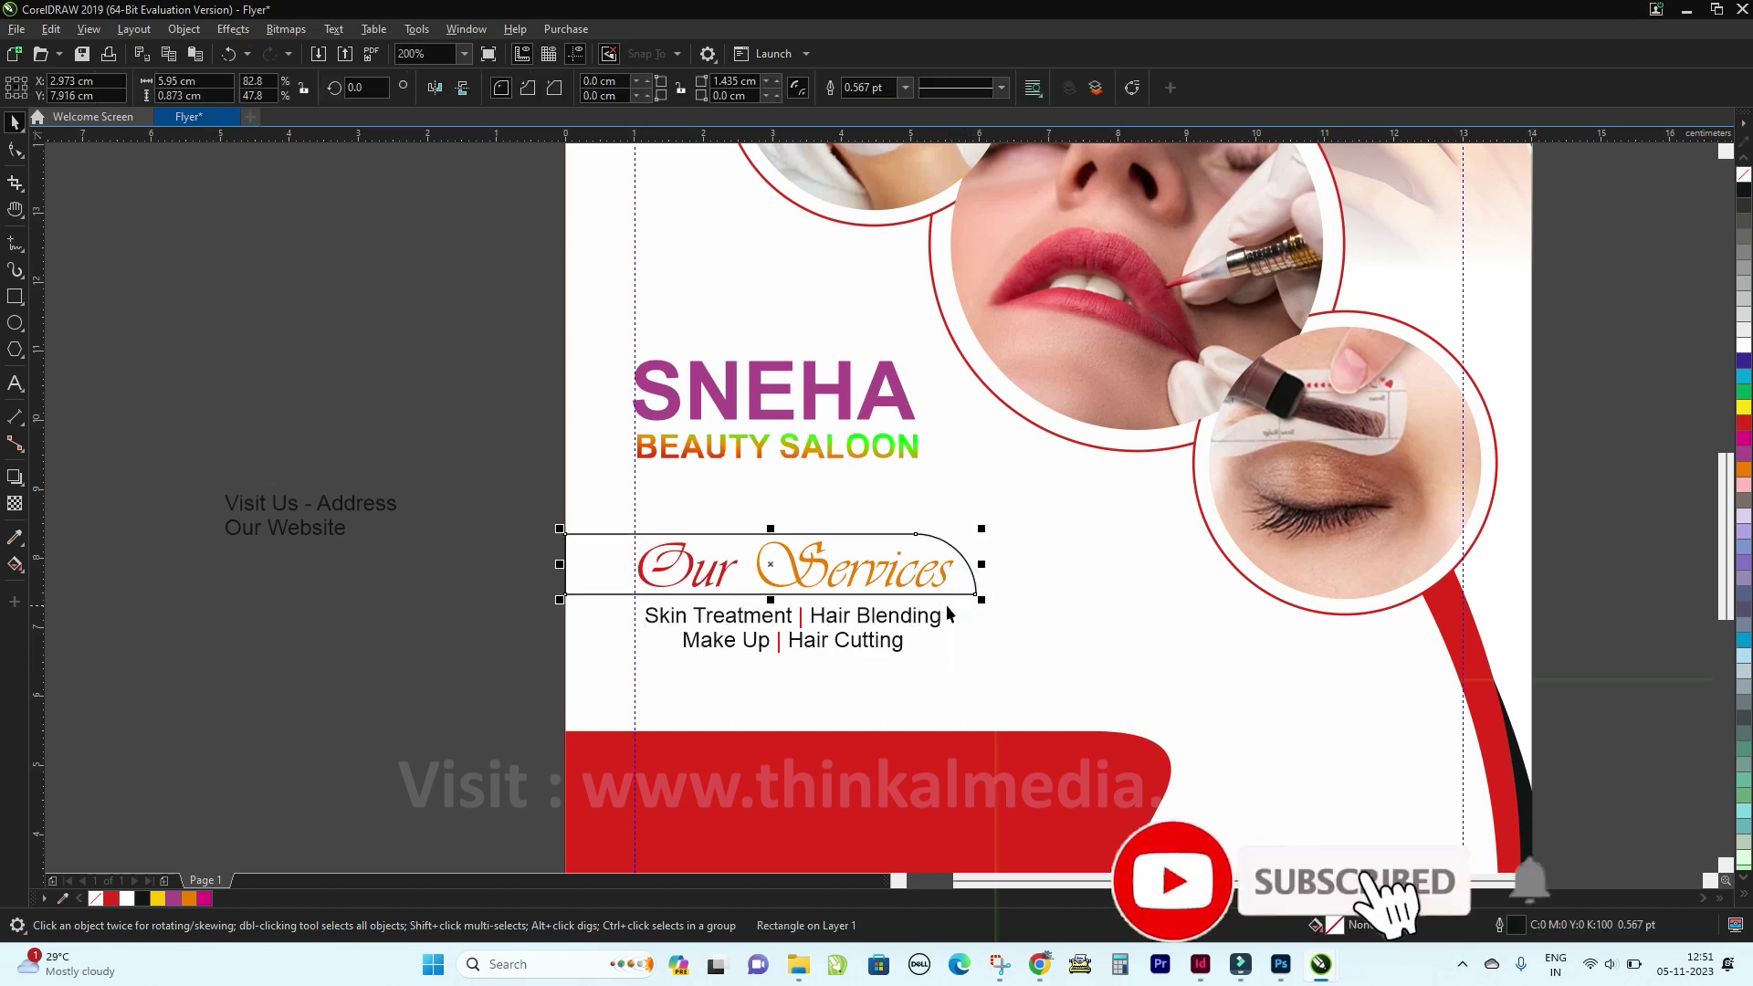
left_click_drag(967, 585, 968, 585)
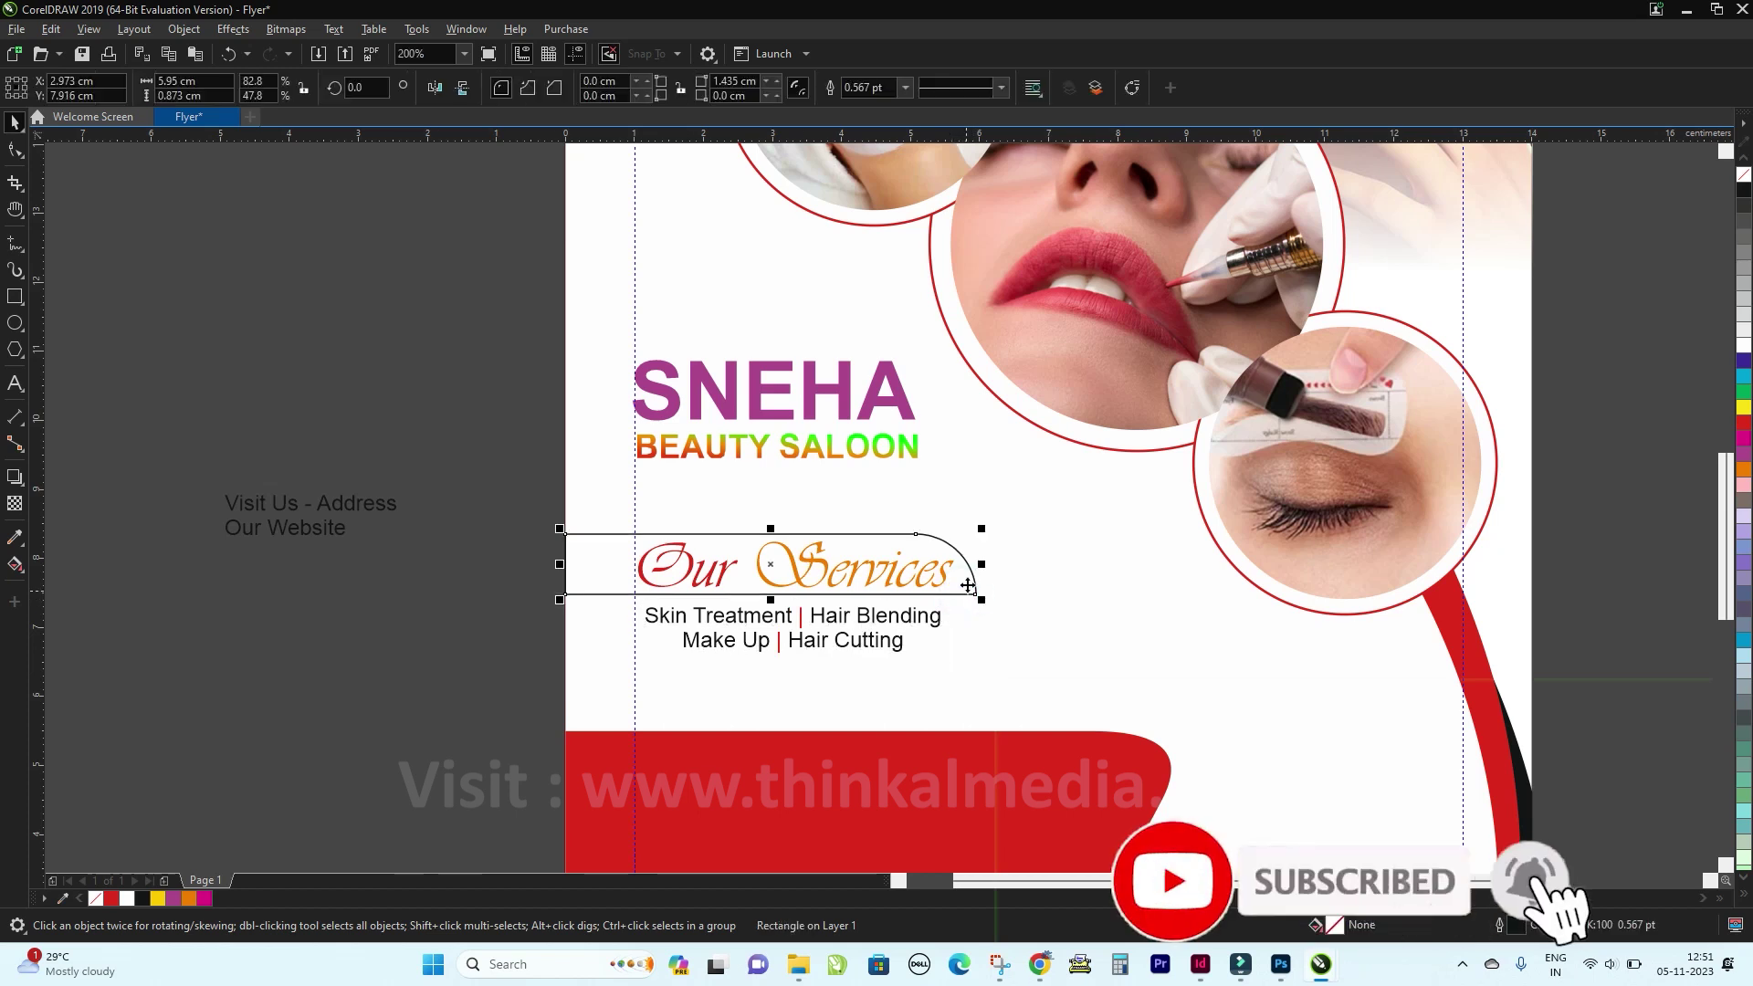
- Give the Our Services rectangle a magenta outline
right_click(1744, 439)
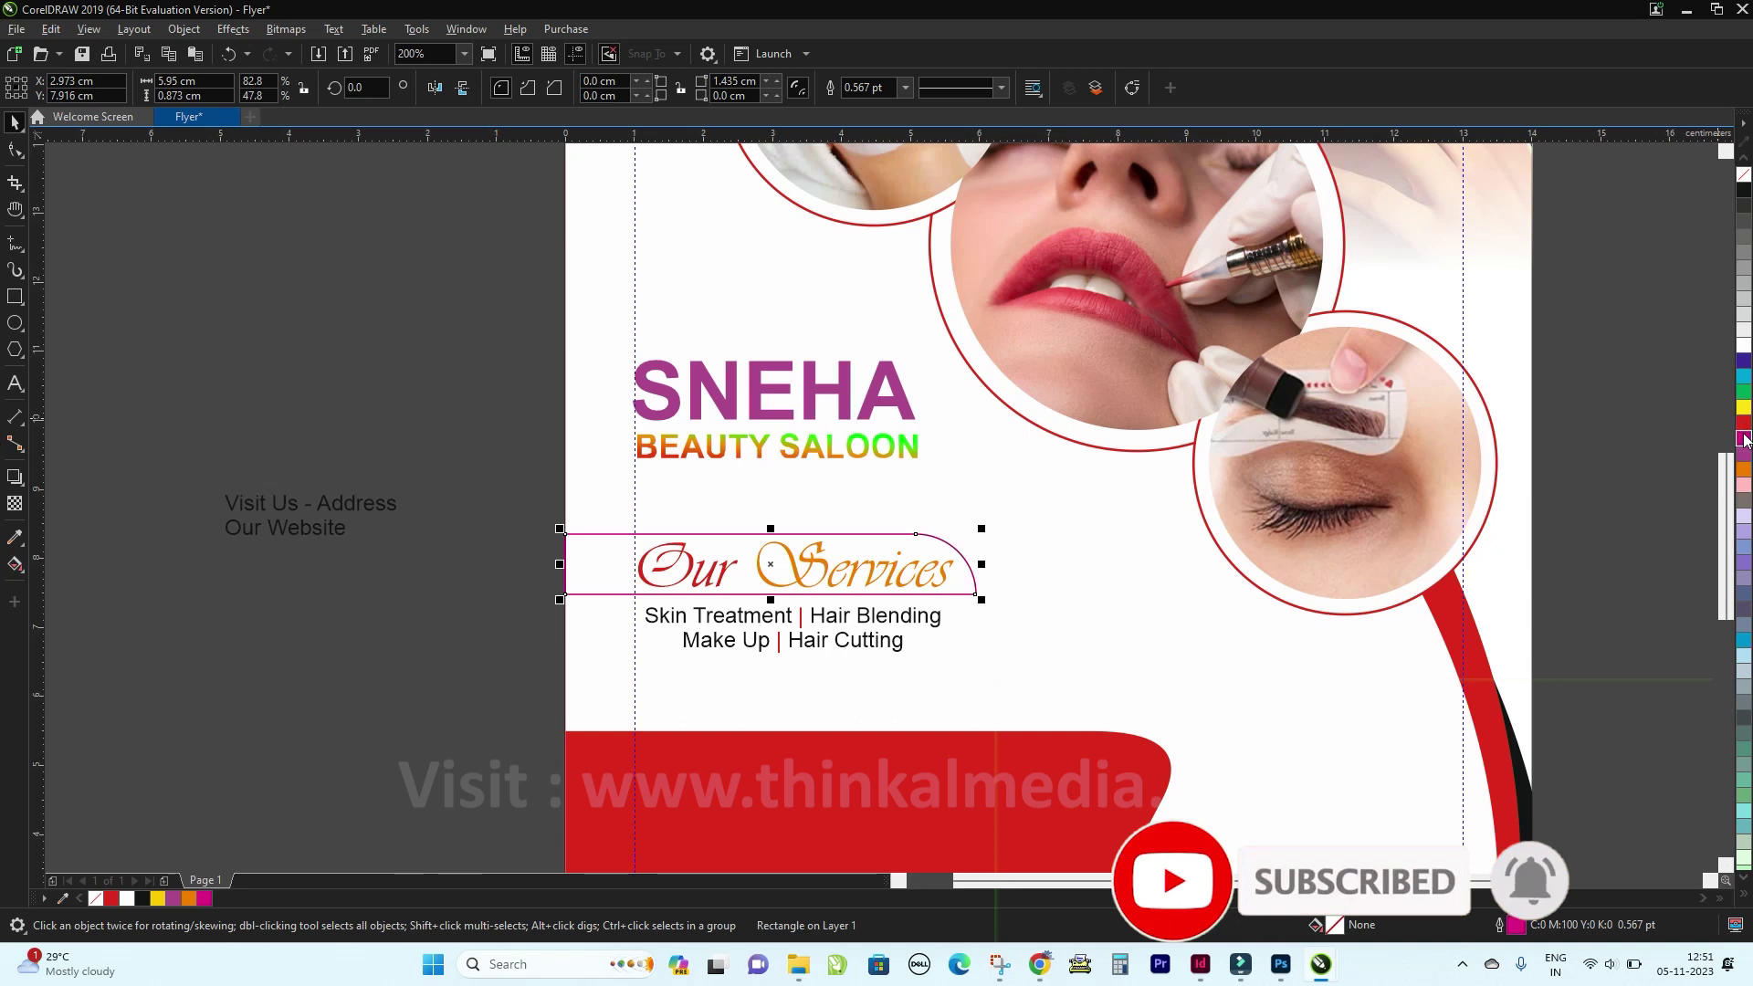
left_click(1140, 625)
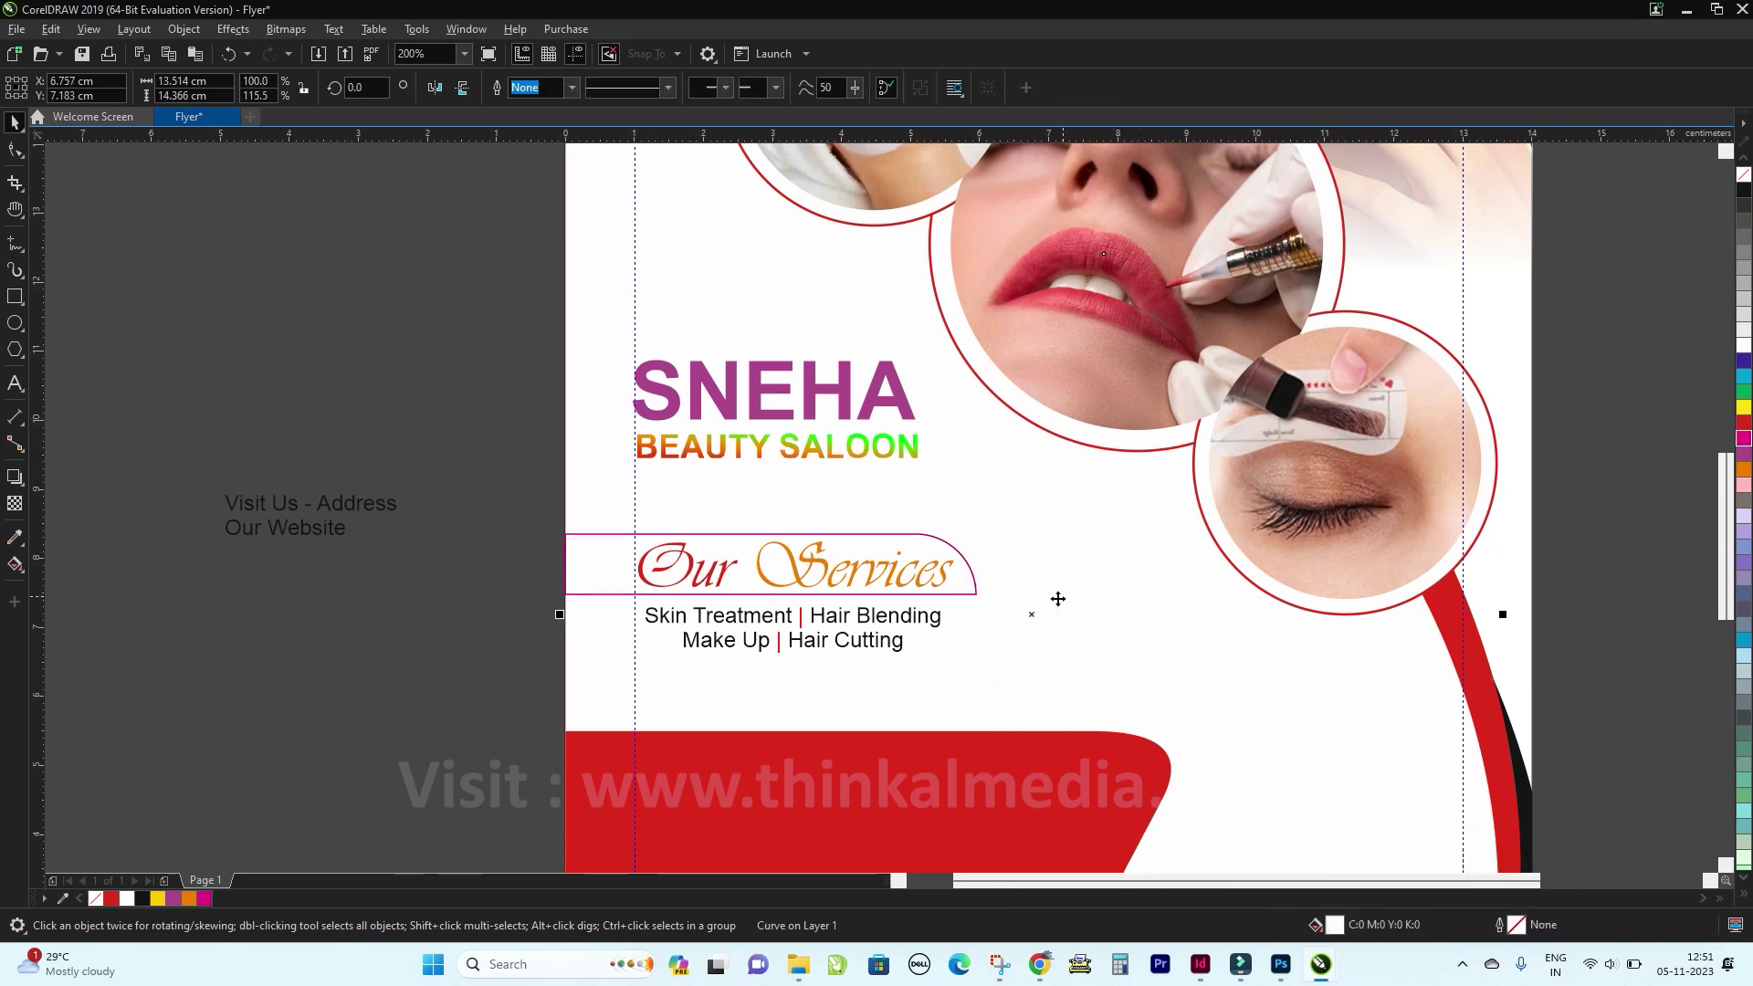
left_click(904, 535)
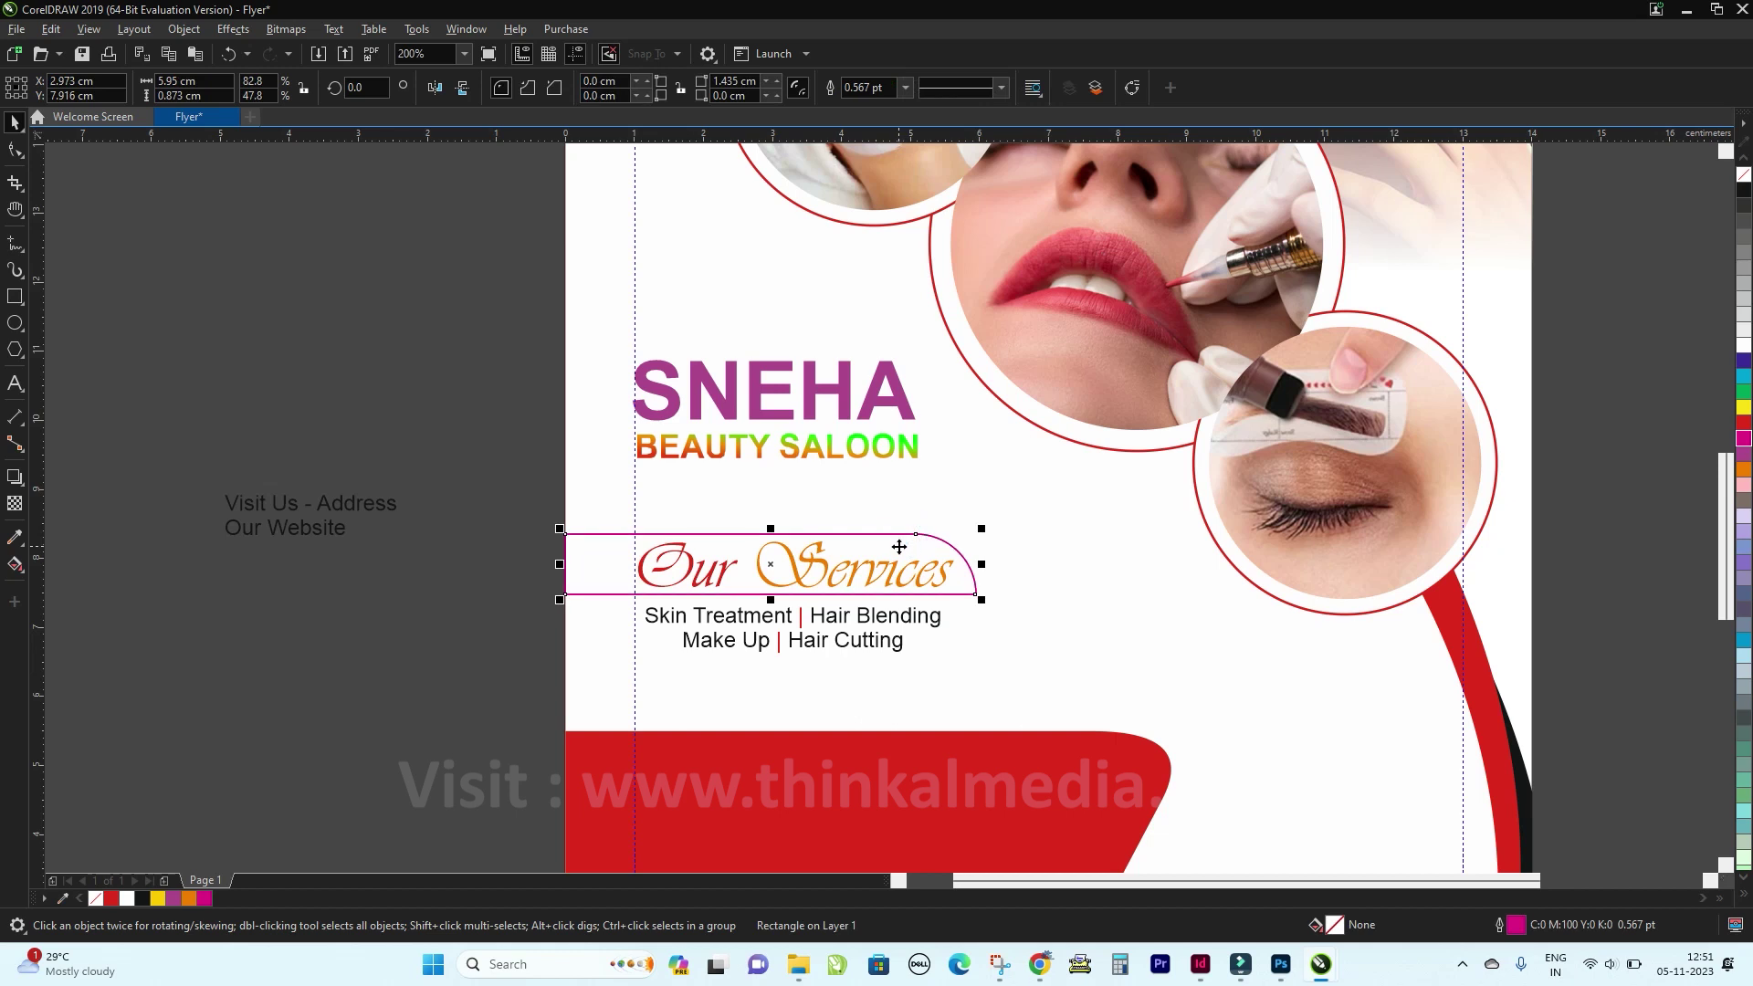
key("Escape")
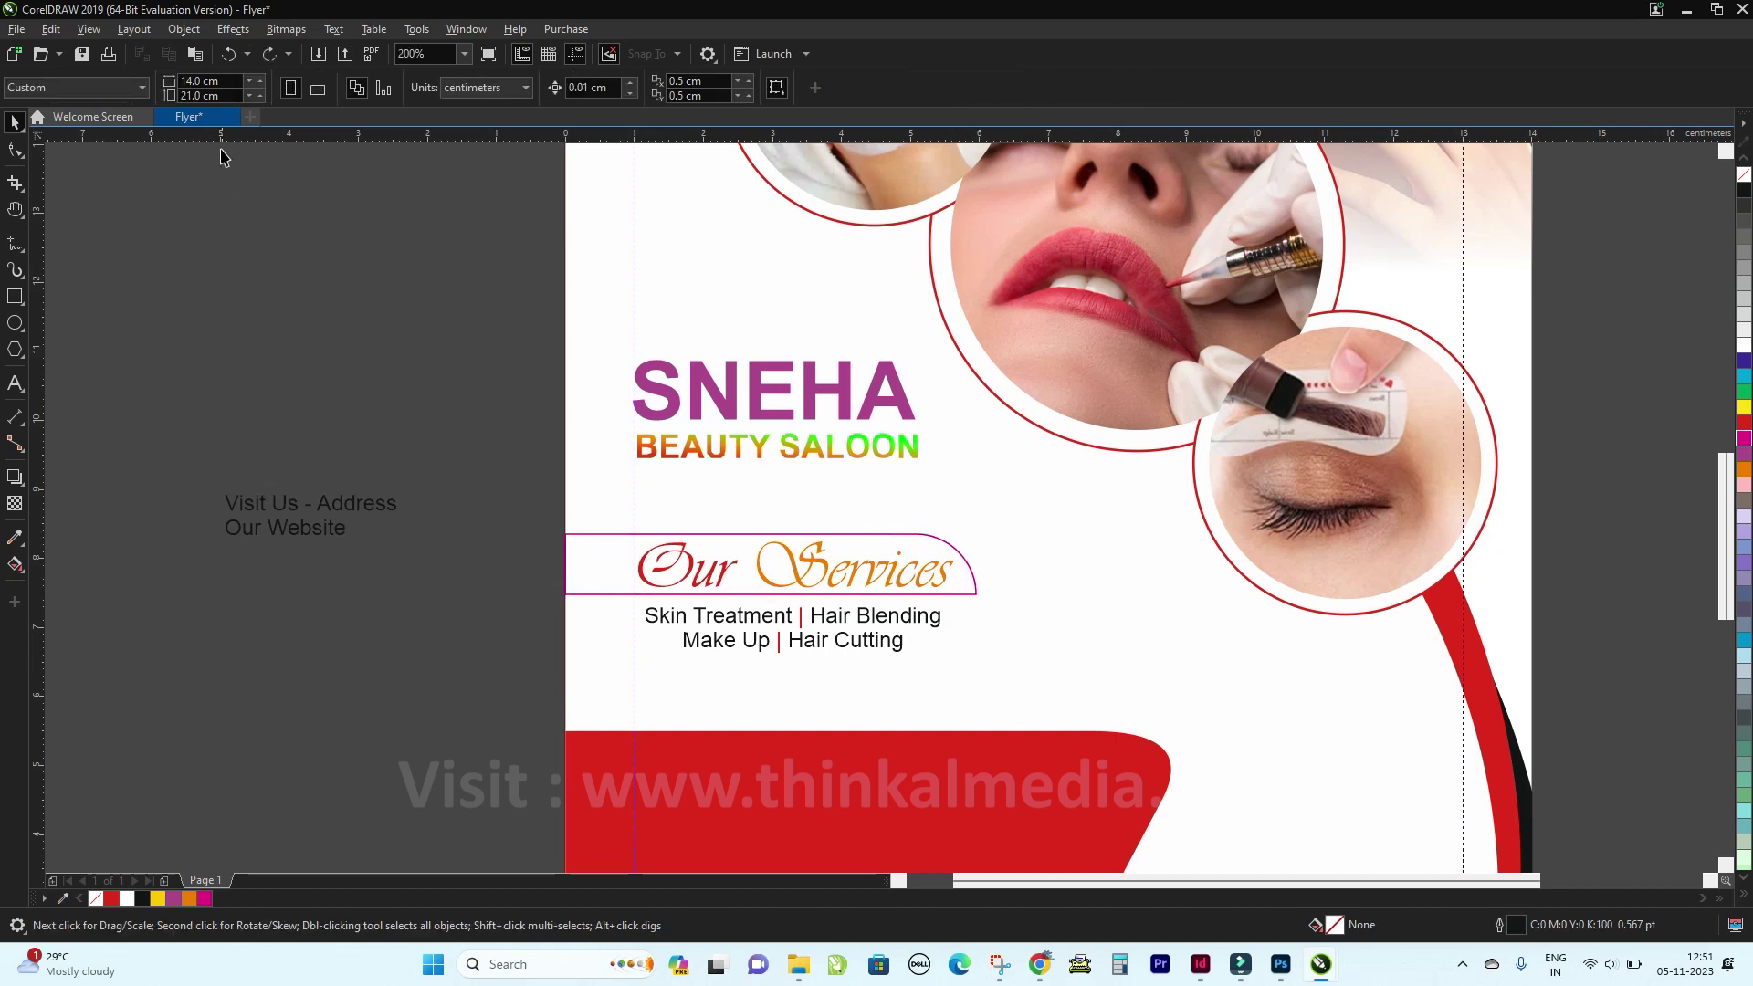
left_click(591, 536)
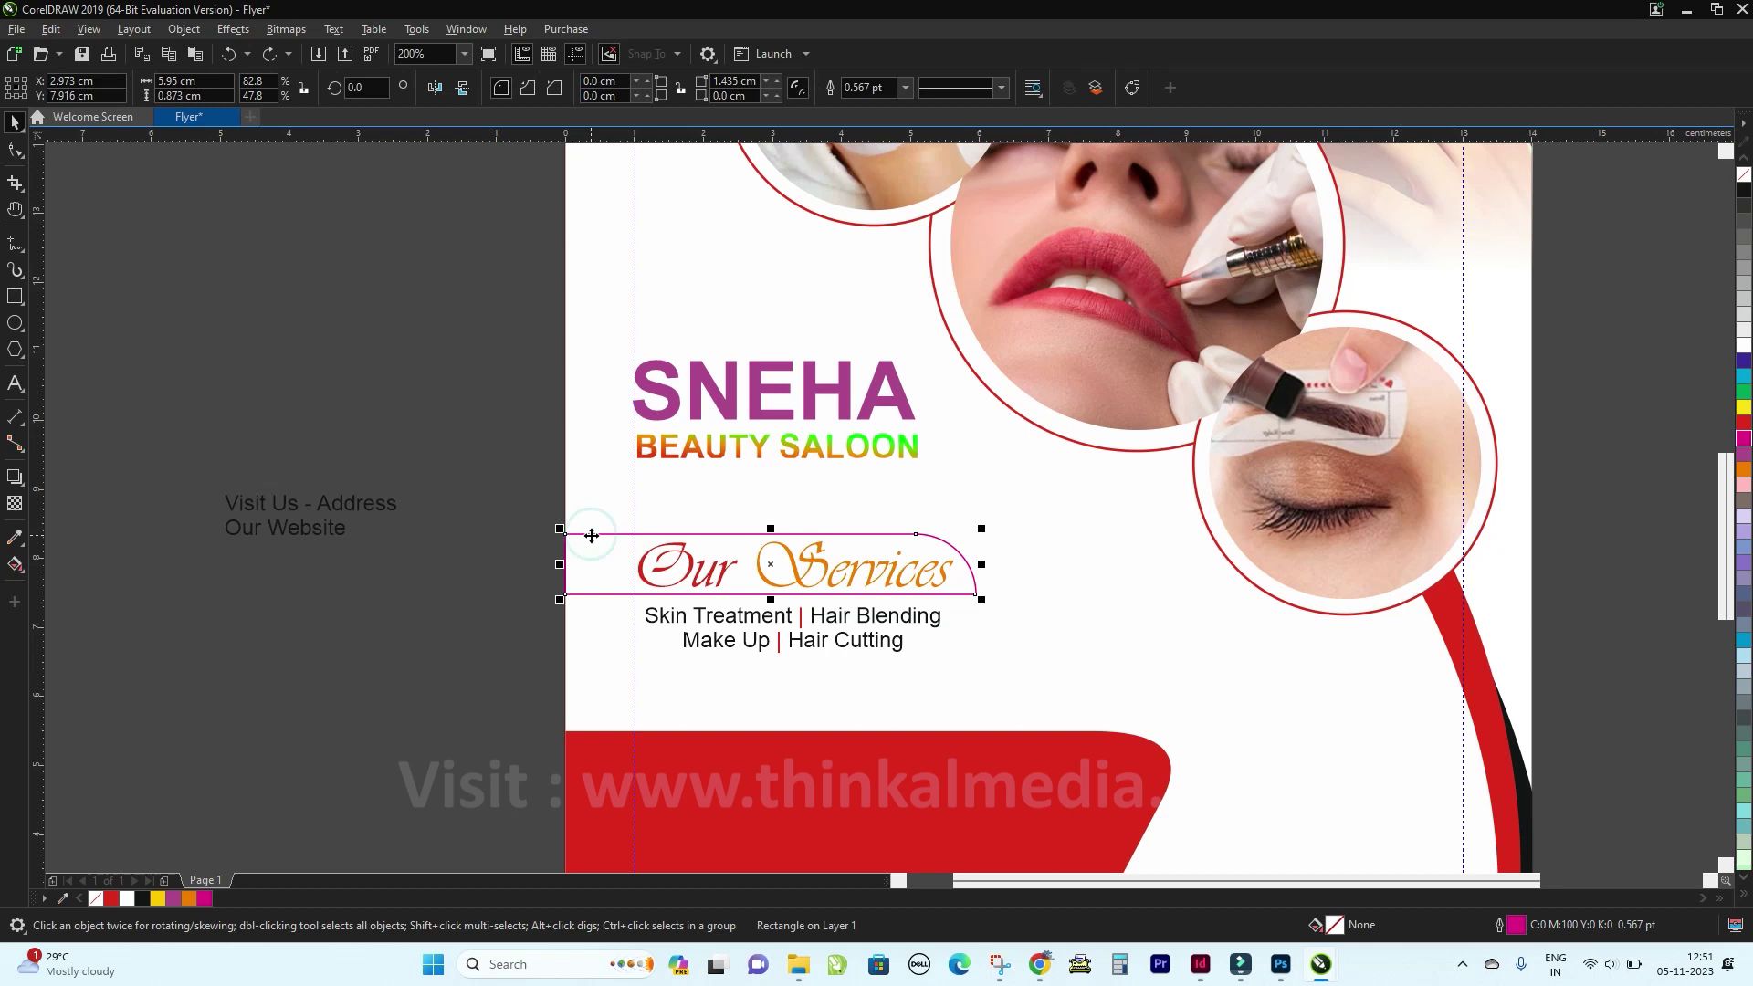
- Copy and paste a duplicate of the banner rectangle
right_click(590, 536)
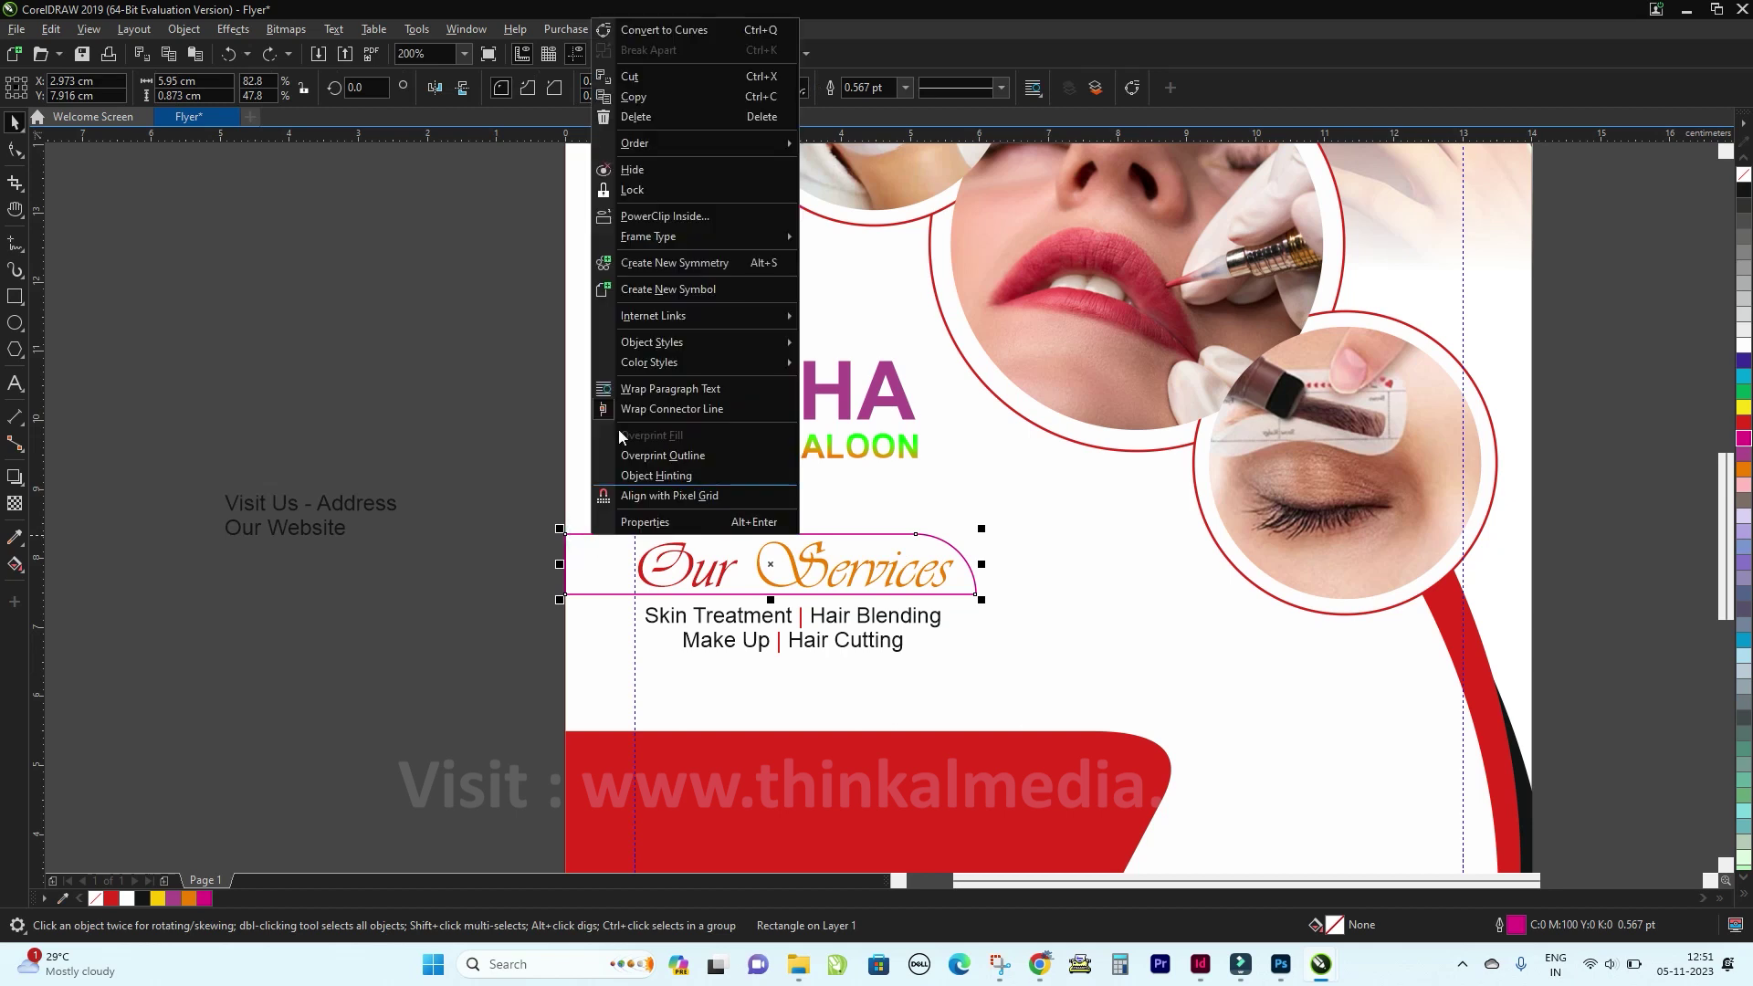
left_click(644, 99)
right_click(521, 378)
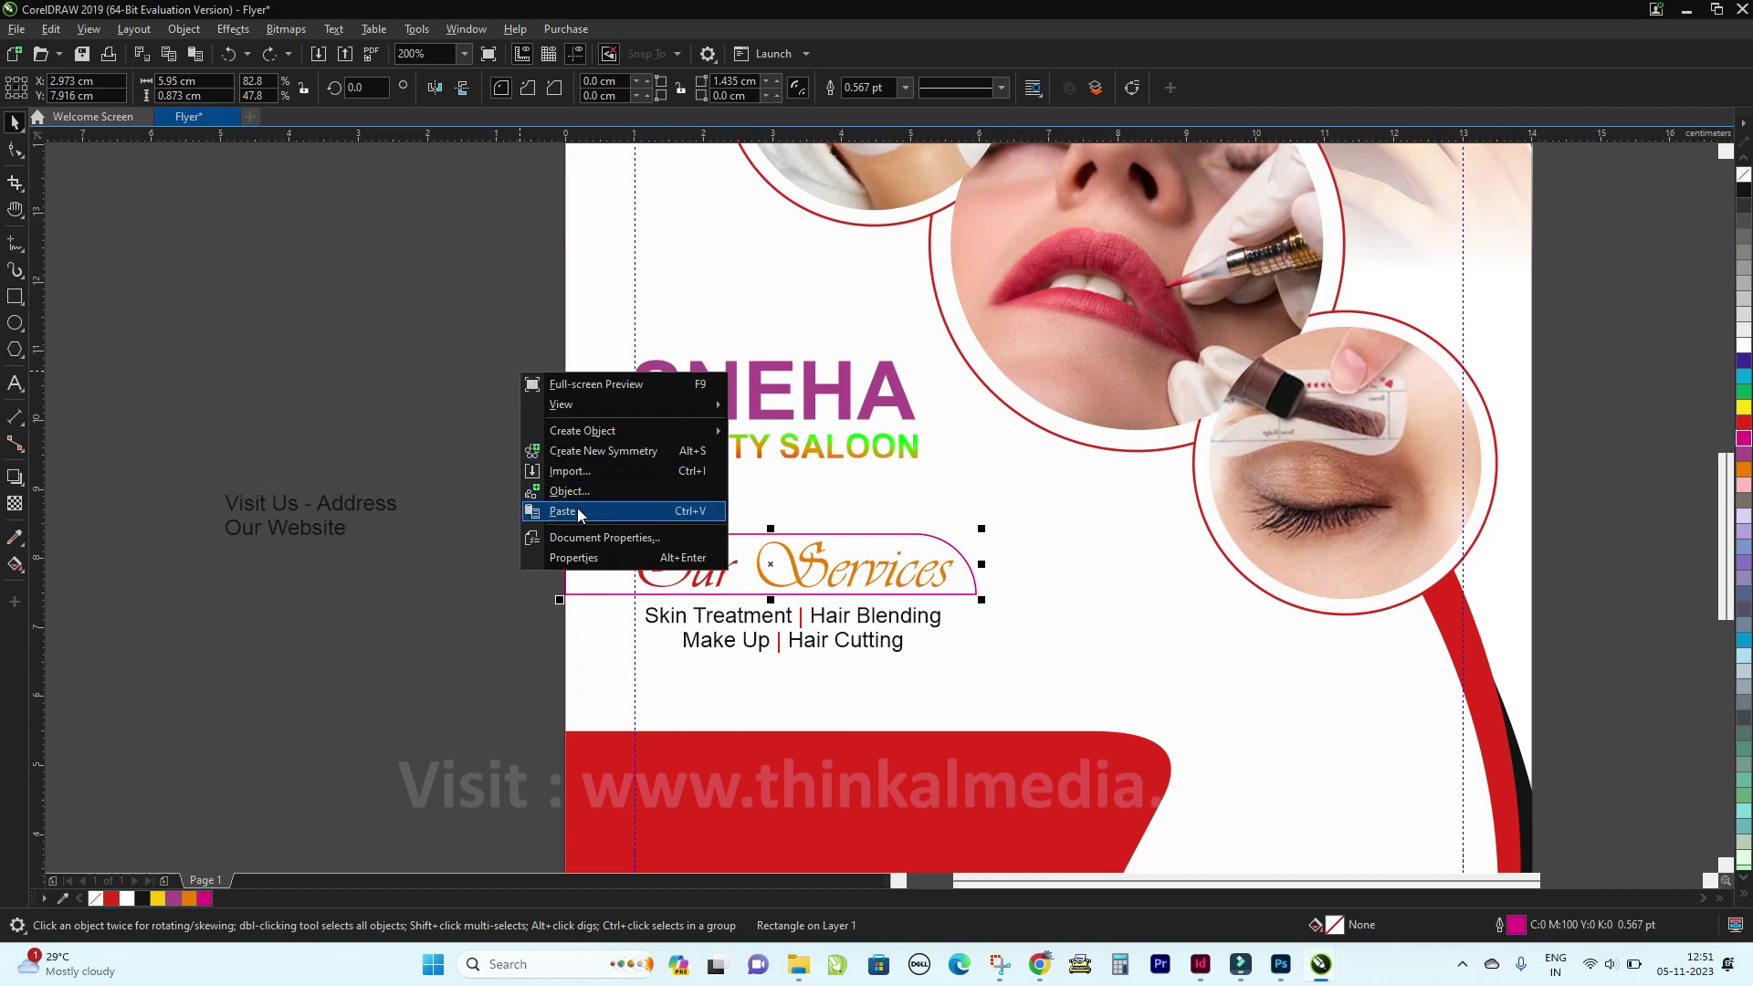
left_click(576, 507)
- Adjust the duplicate's top and bottom edges to form a slightly larger outer border
left_click_drag(980, 529, 998, 526)
key("ctrl+z")
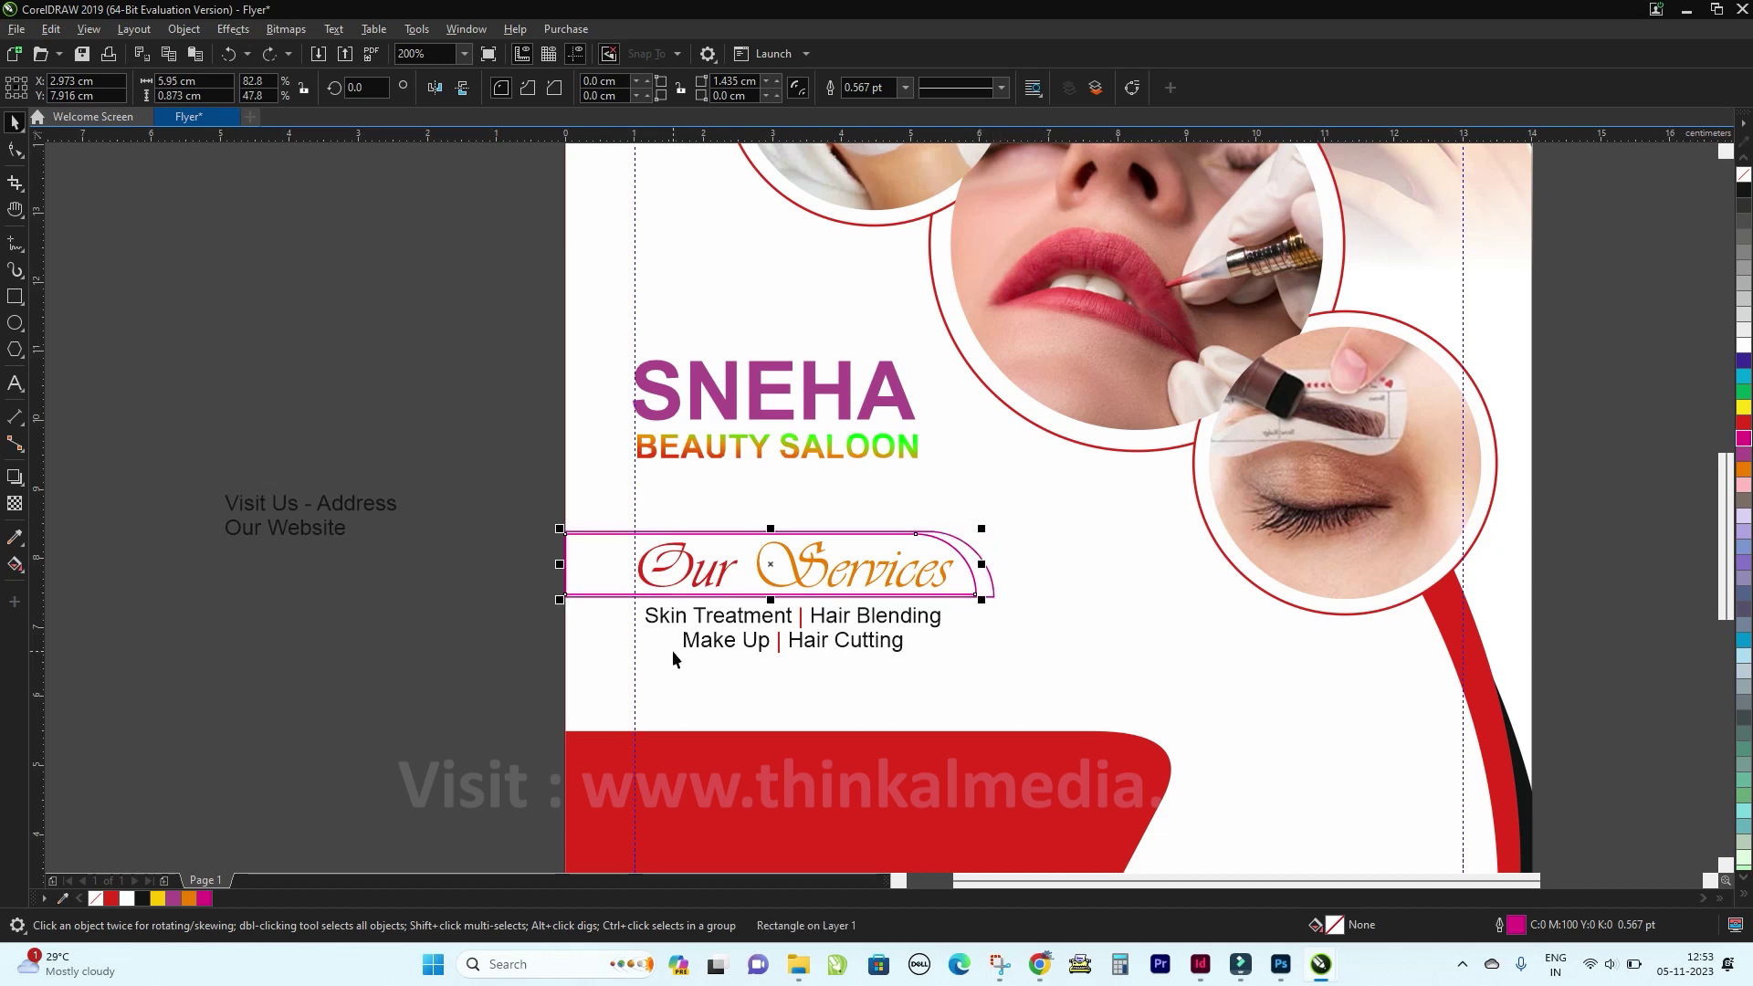
left_click_drag(770, 529, 770, 532)
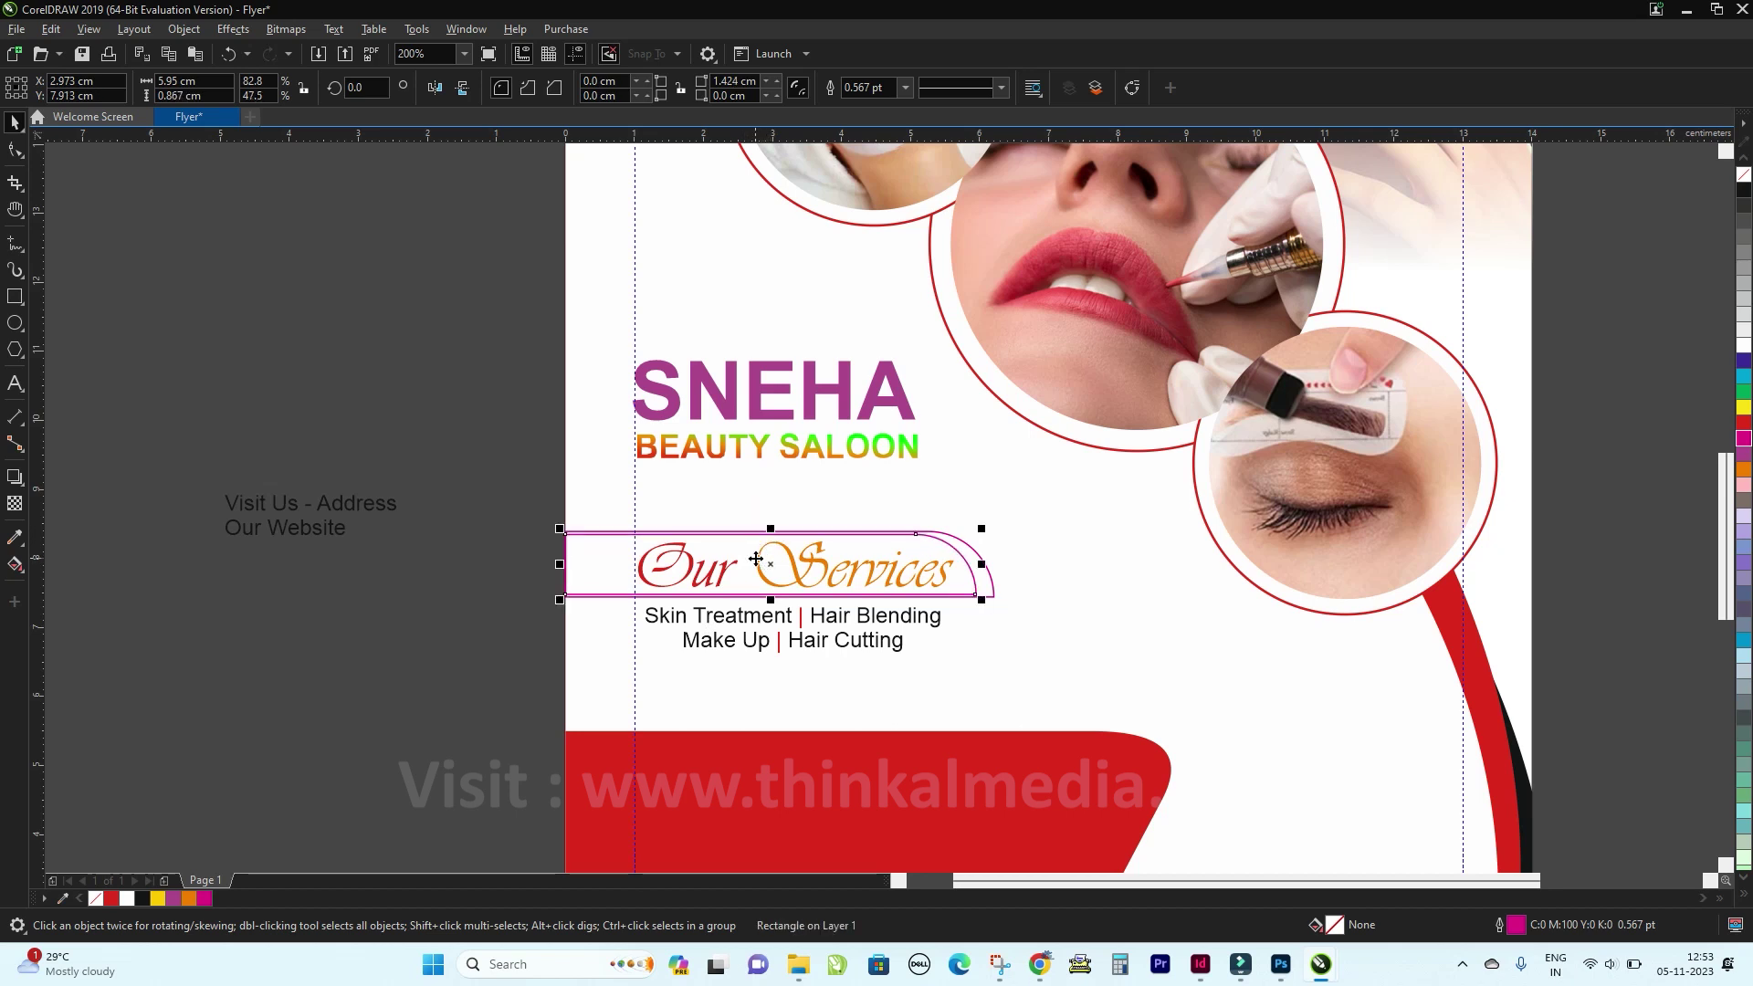
scroll(756, 528, "up", 4)
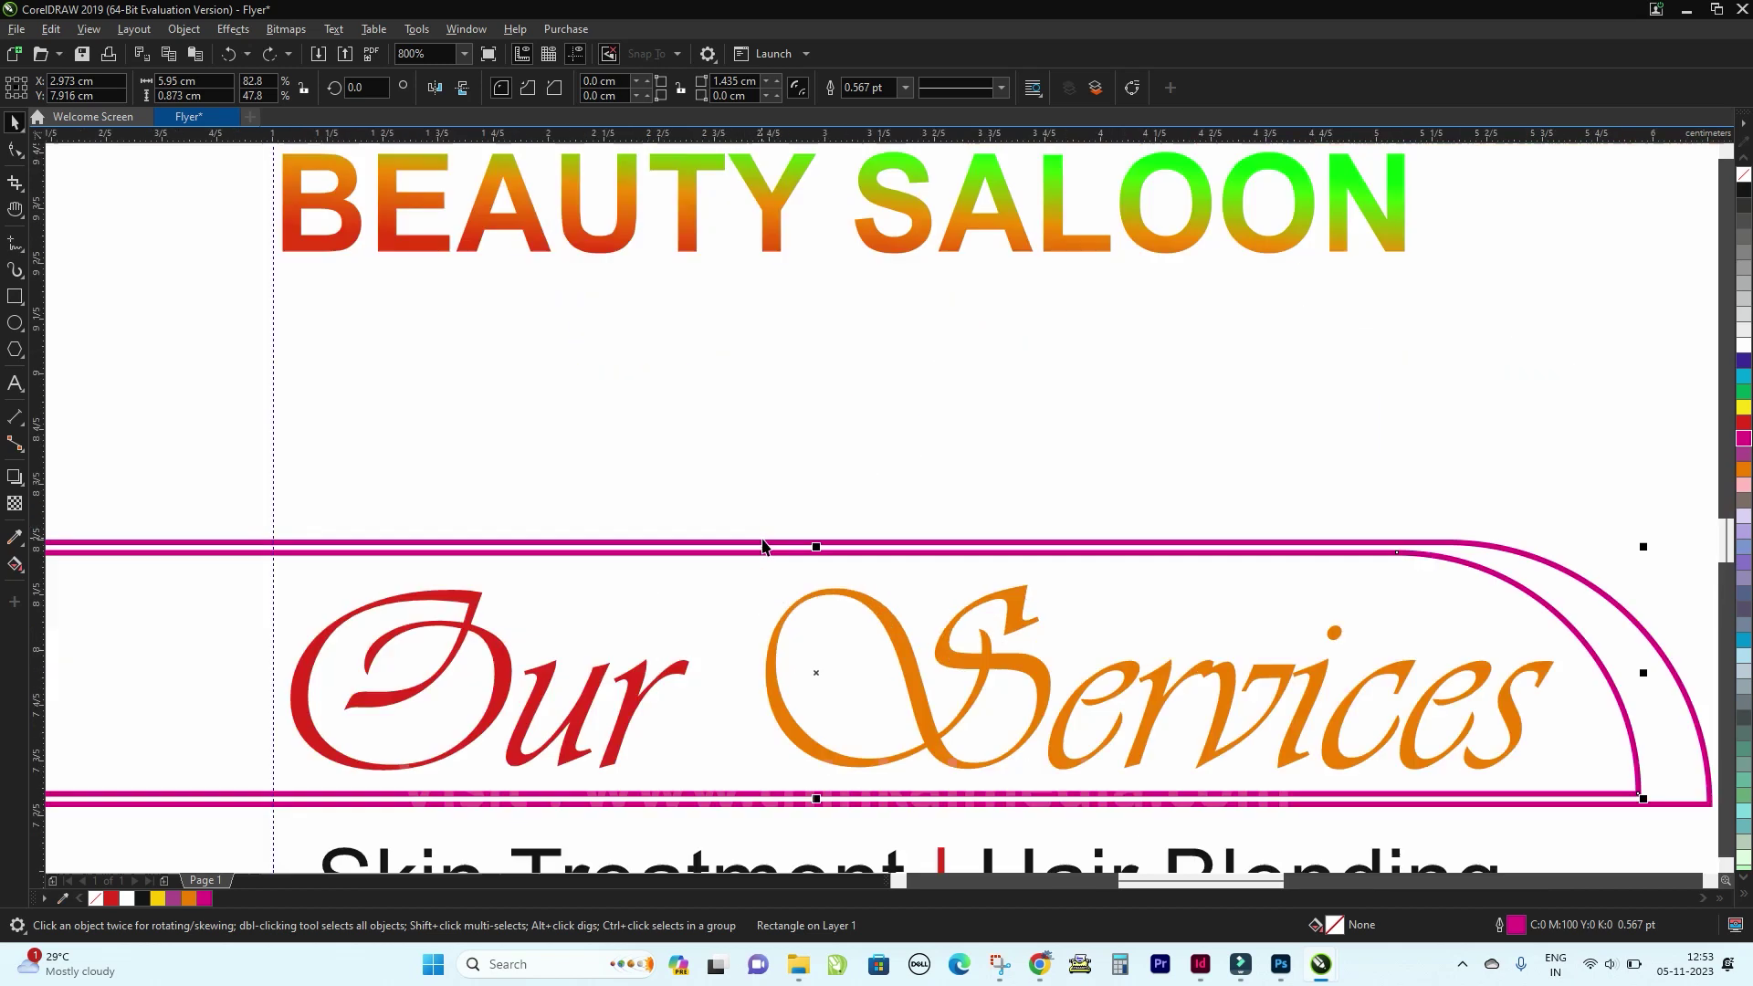
left_click(832, 542)
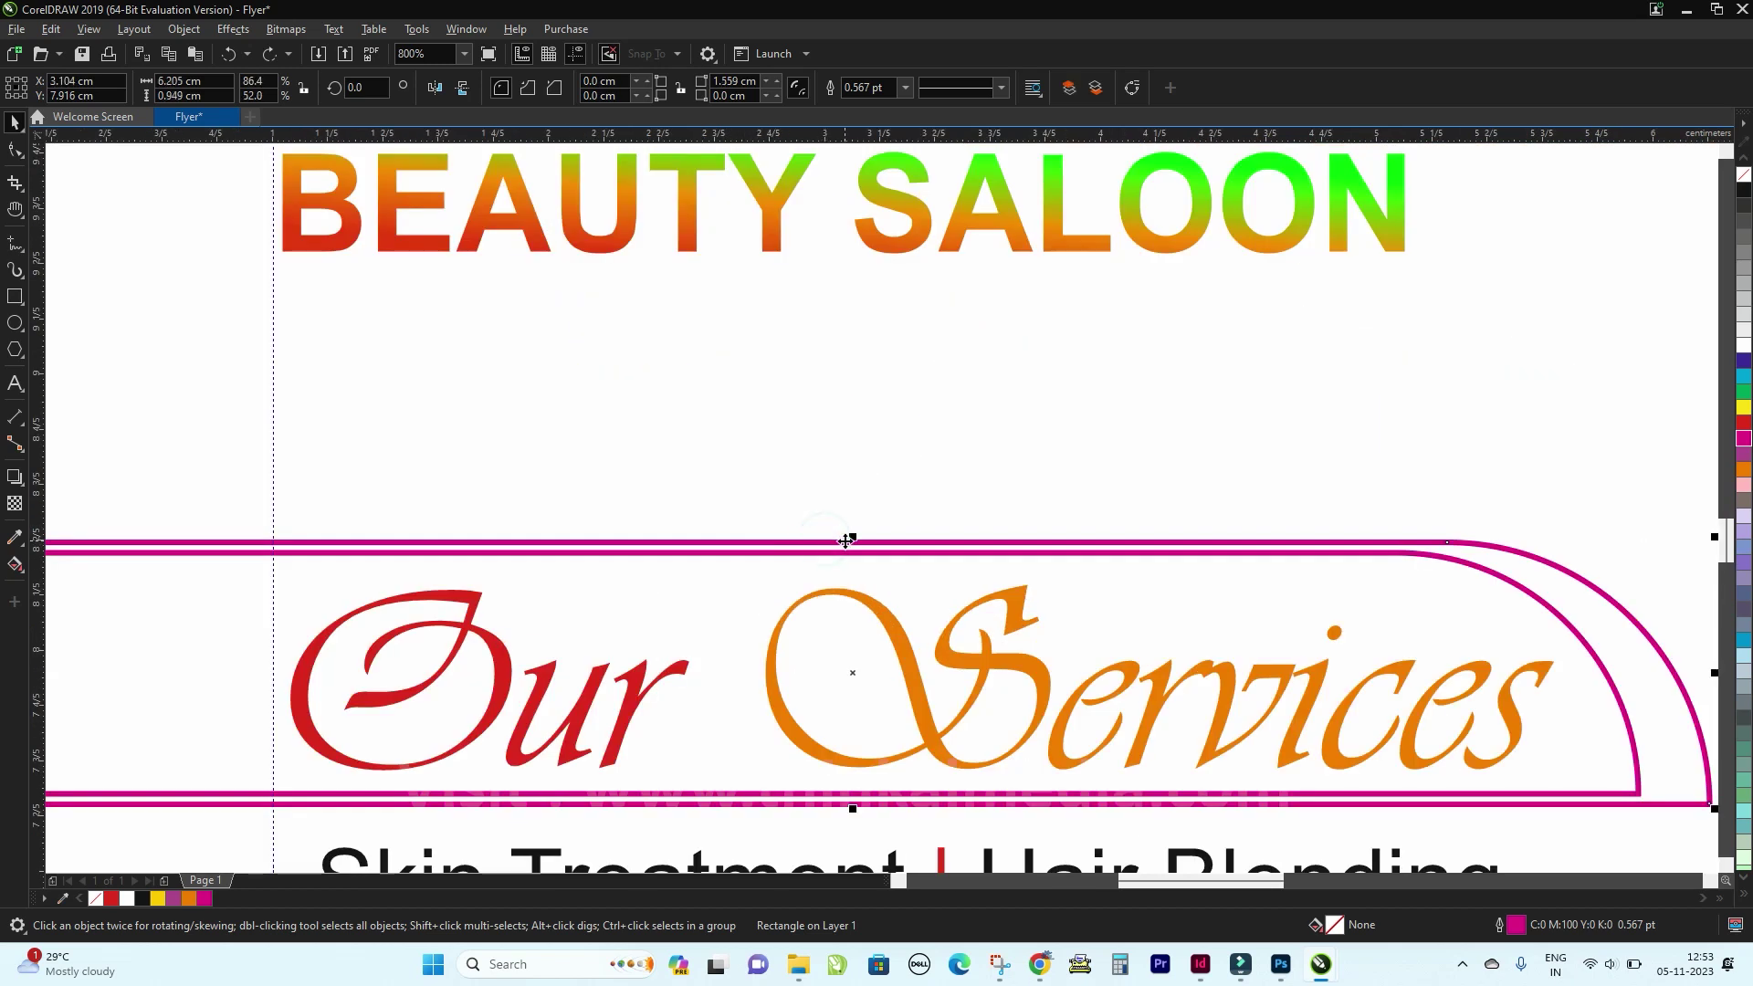
left_click_drag(853, 537, 852, 548)
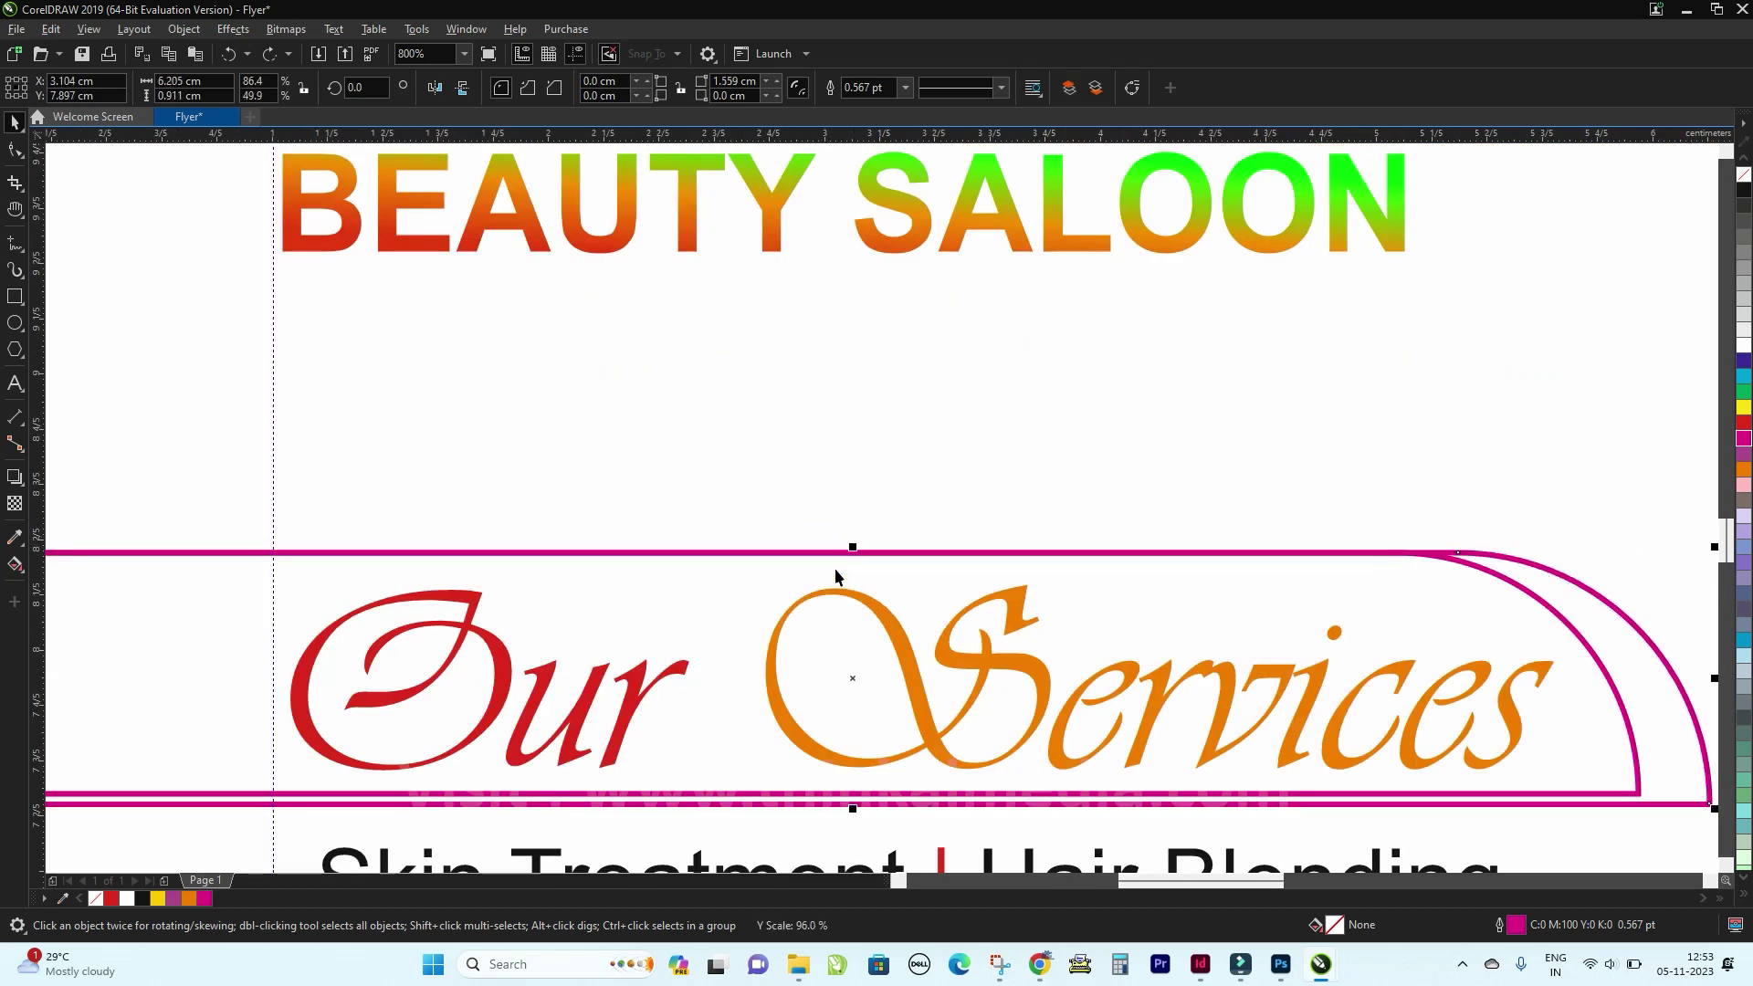
scroll(821, 594, "down", 4)
scroll(821, 594, "down", 4)
left_click_drag(829, 650, 830, 650)
- Nudge the services list, then shrink the Our Services heading and shift it right
left_click(371, 692)
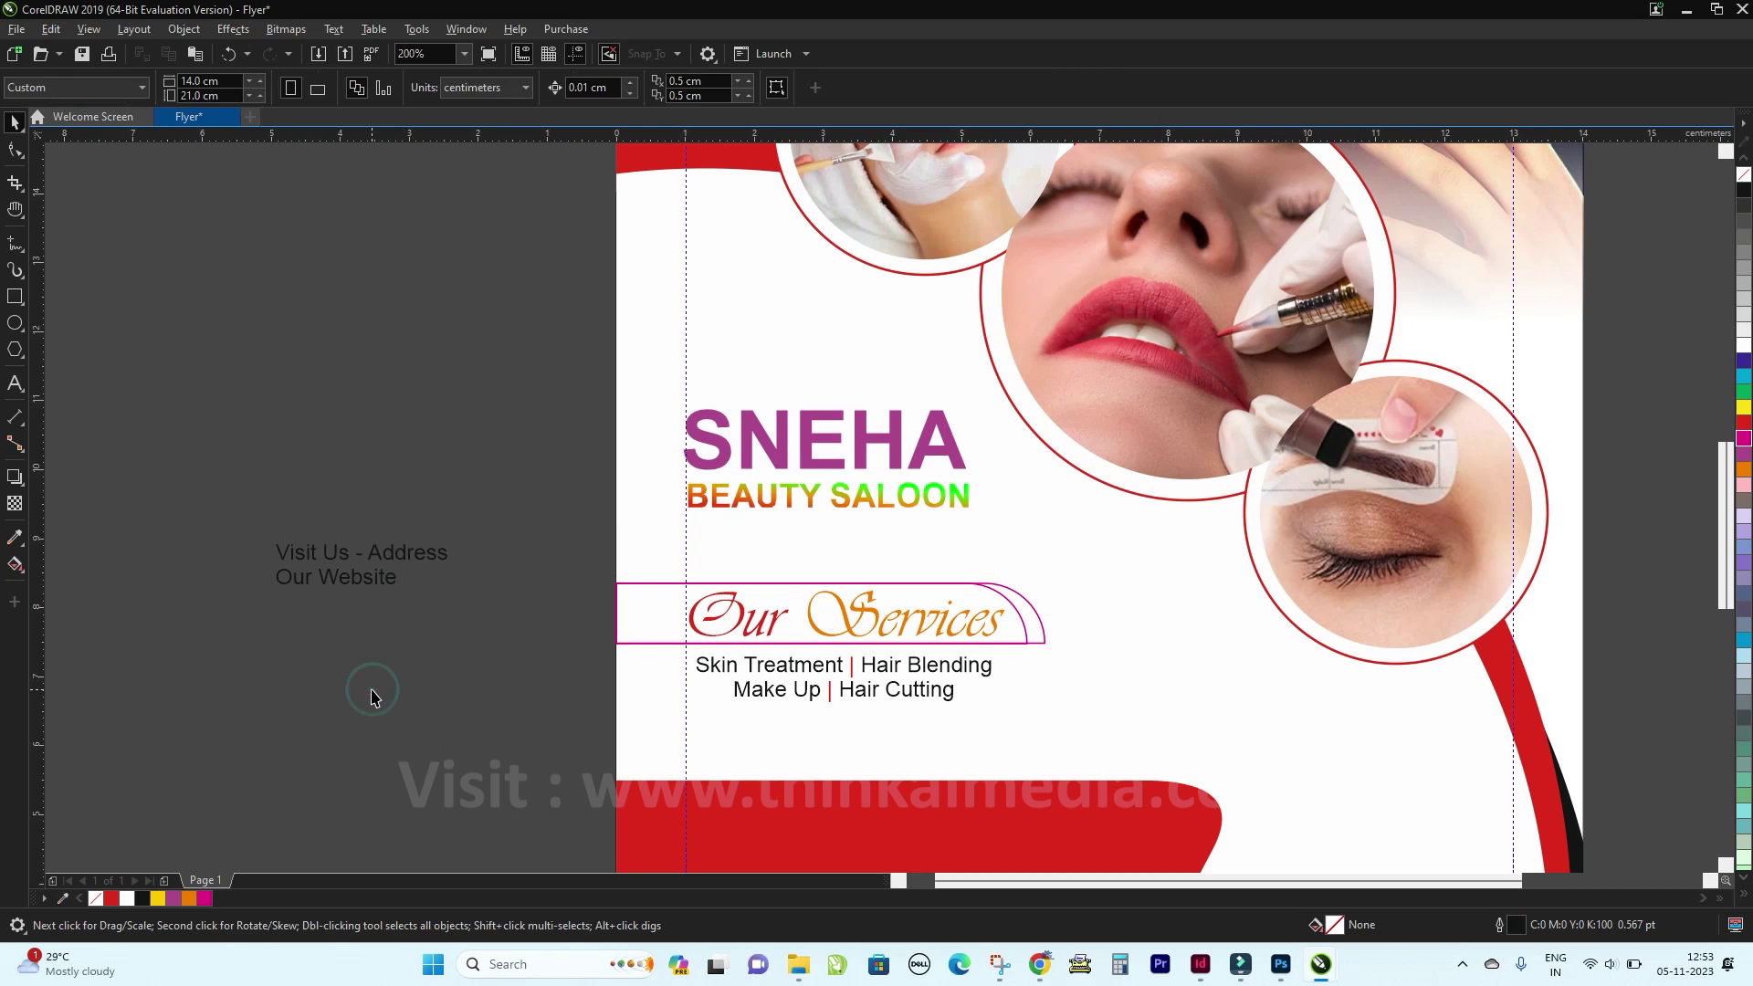
scroll(395, 708, "down", 2)
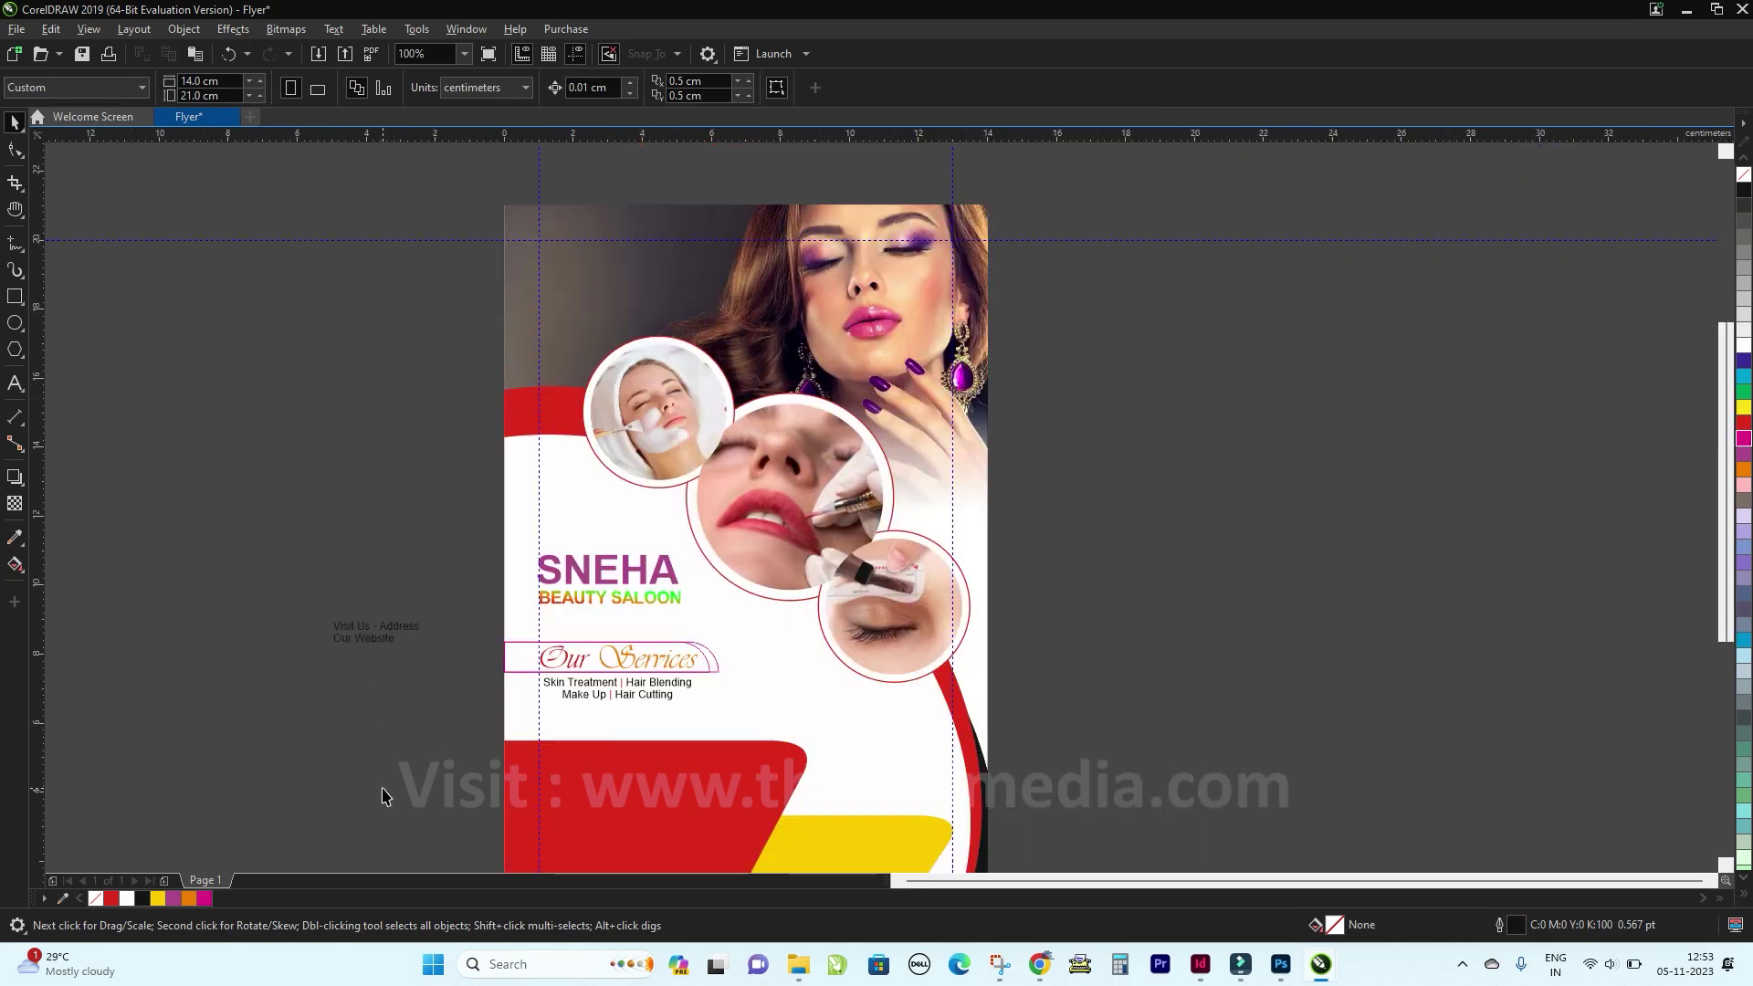
scroll(487, 735, "up", 2)
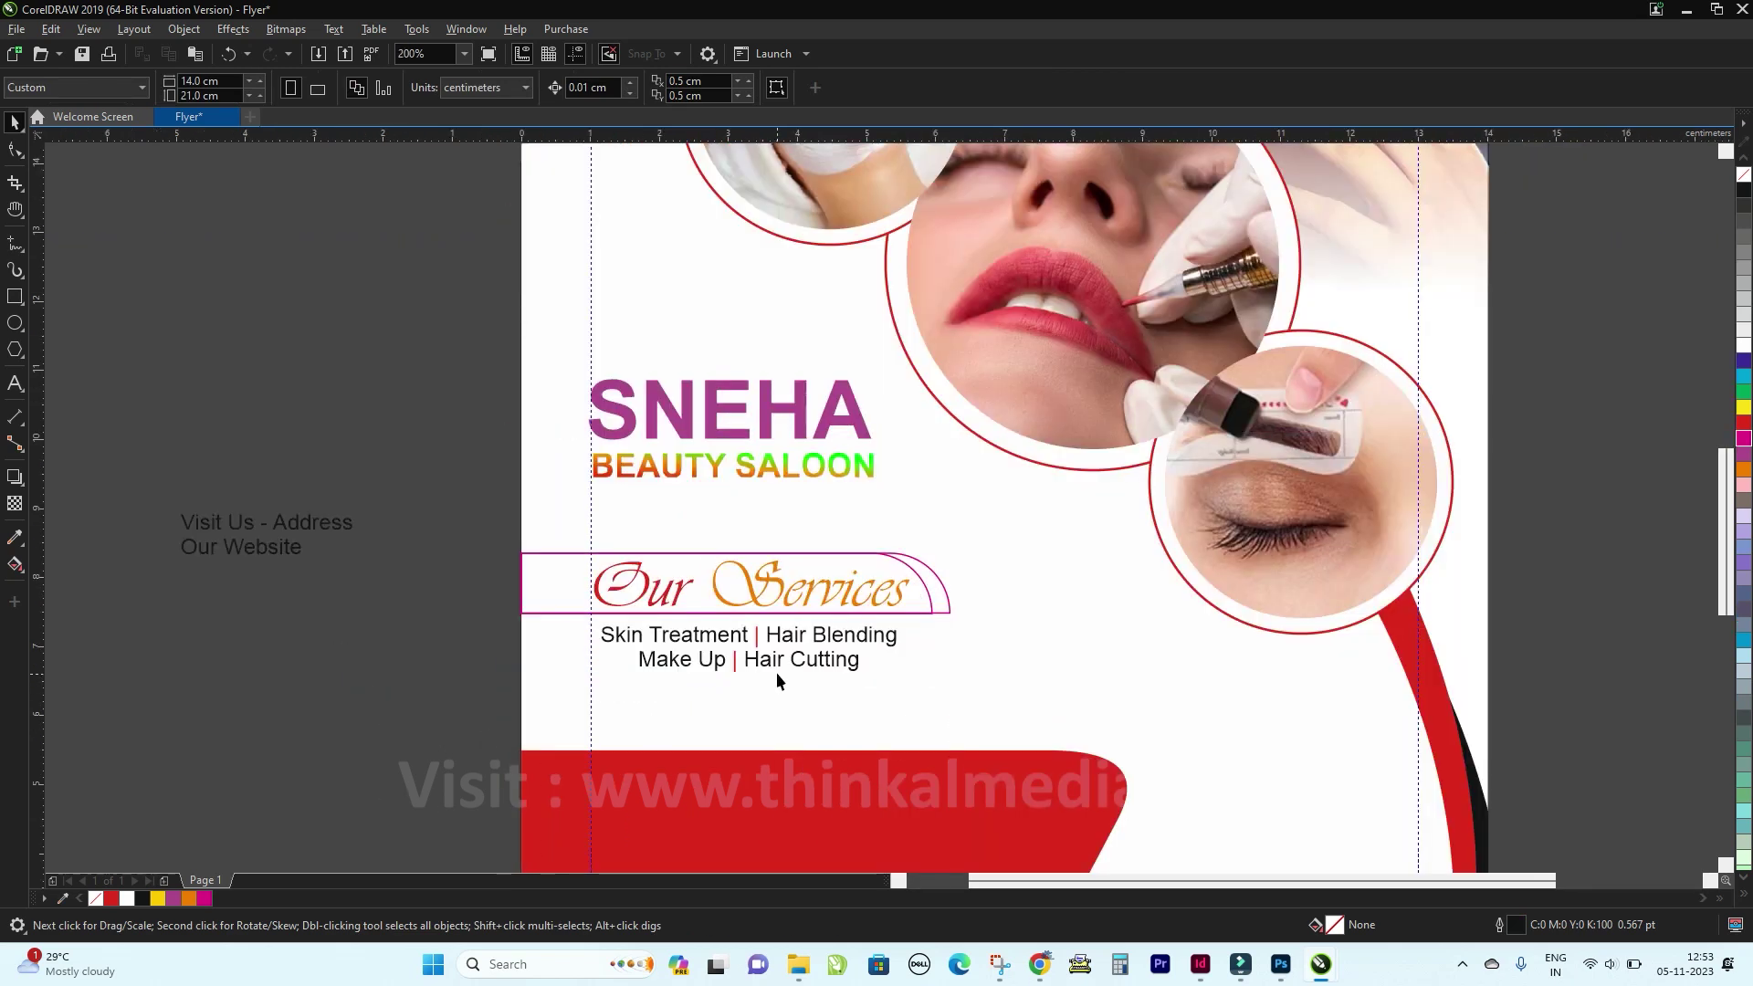
left_click_drag(770, 659, 778, 664)
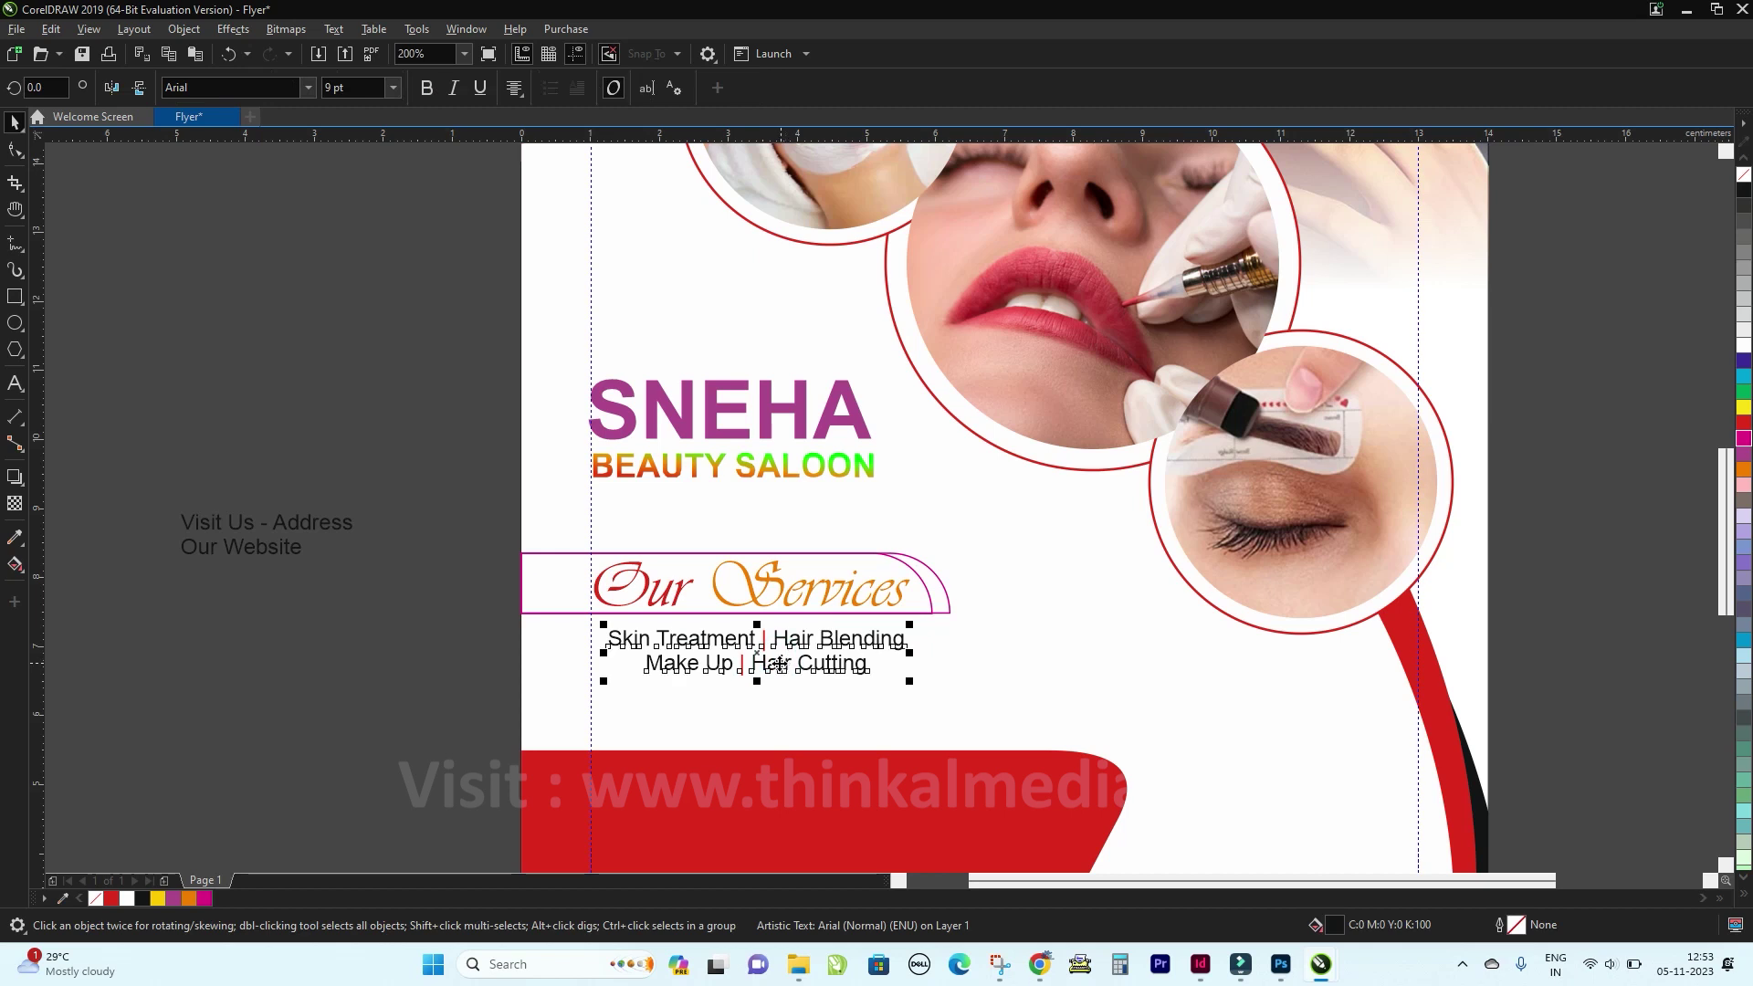
left_click(781, 595)
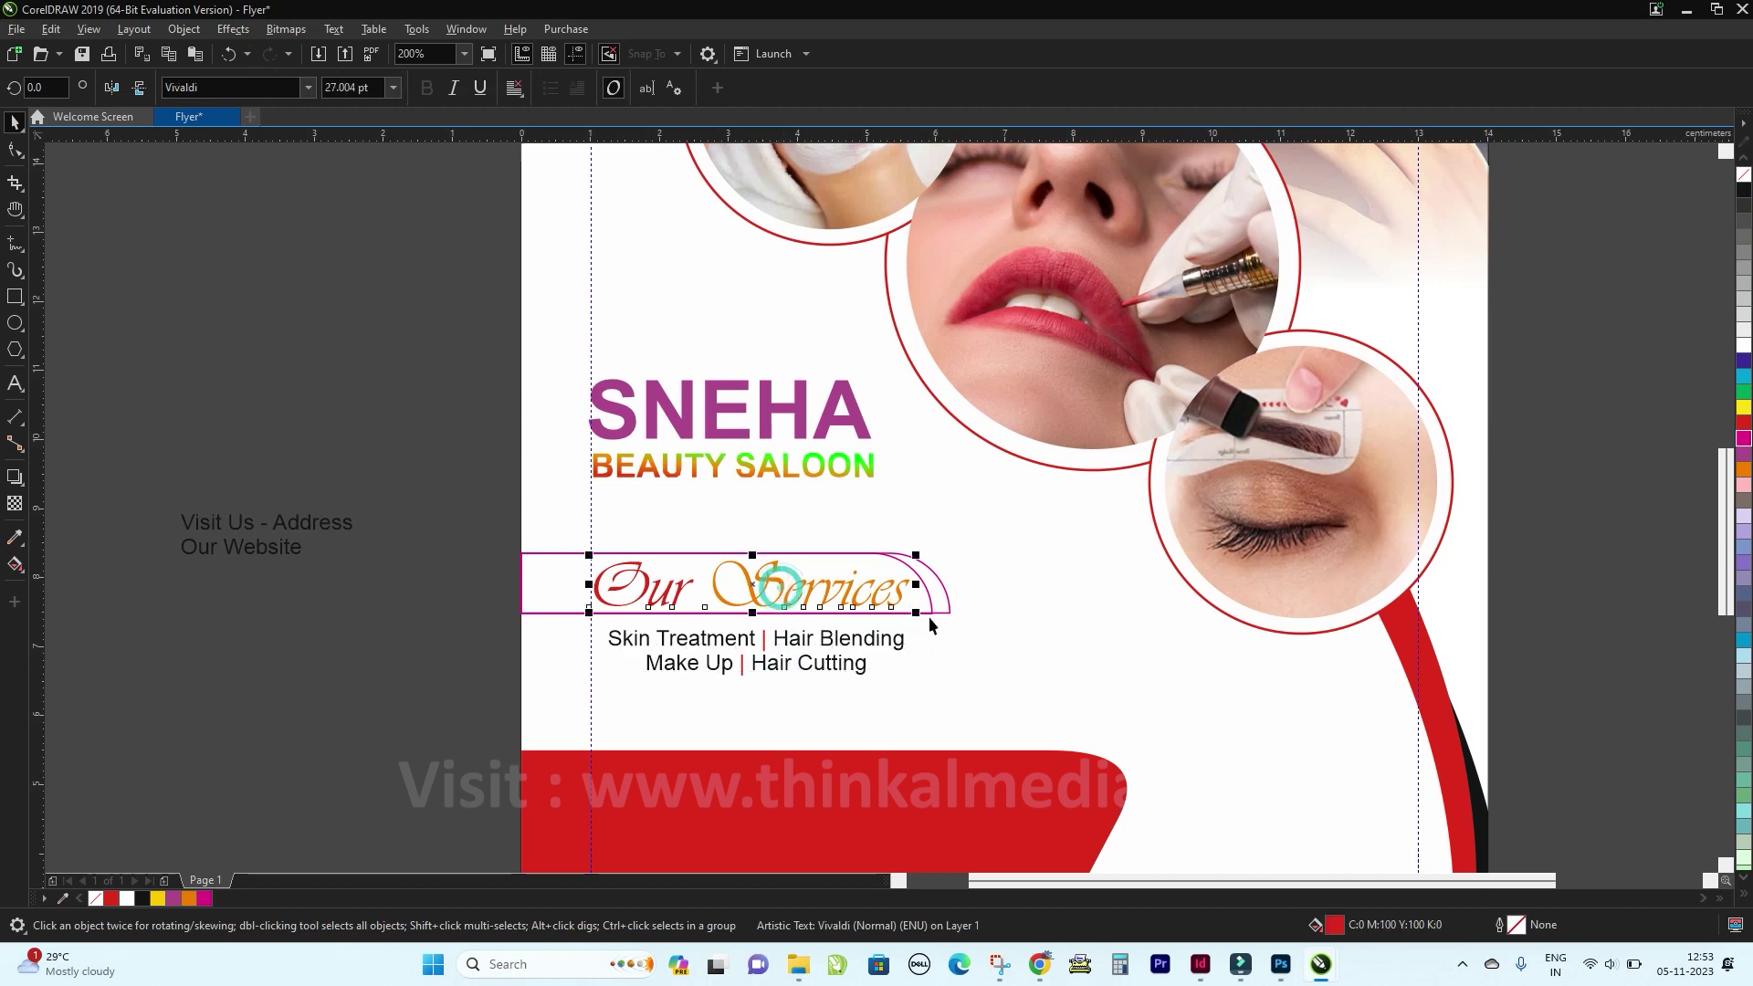
left_click_drag(916, 613, 906, 606)
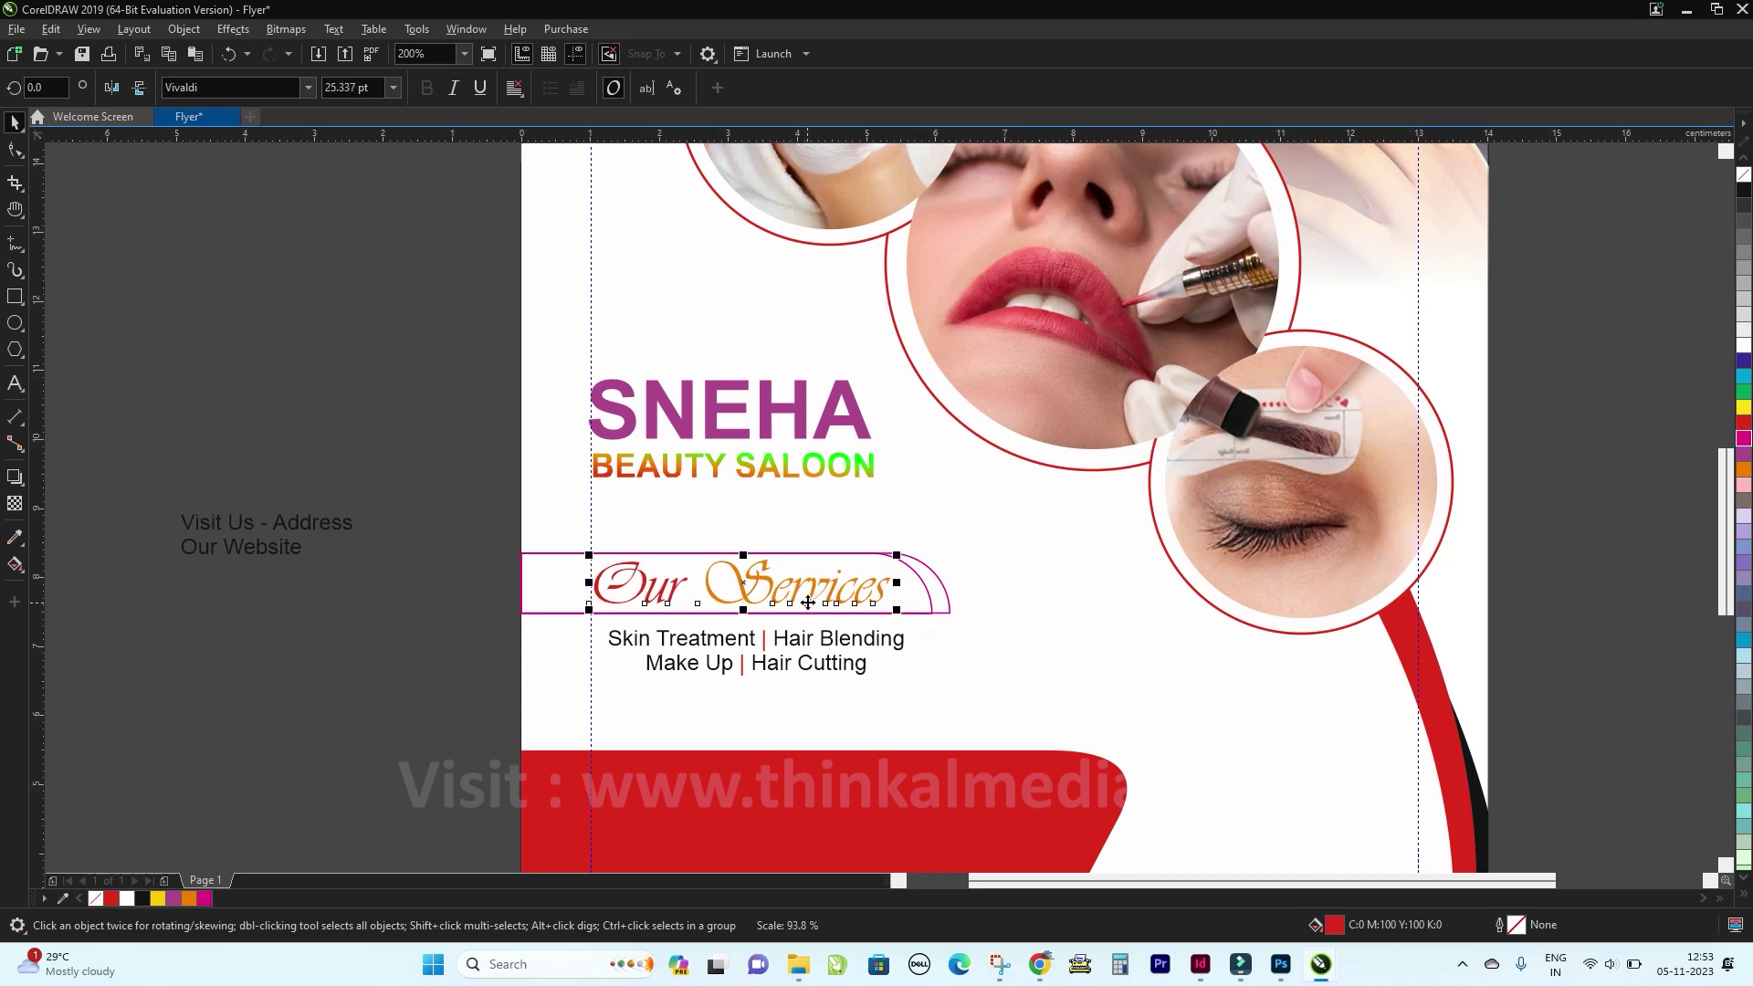
left_click_drag(779, 596, 794, 604)
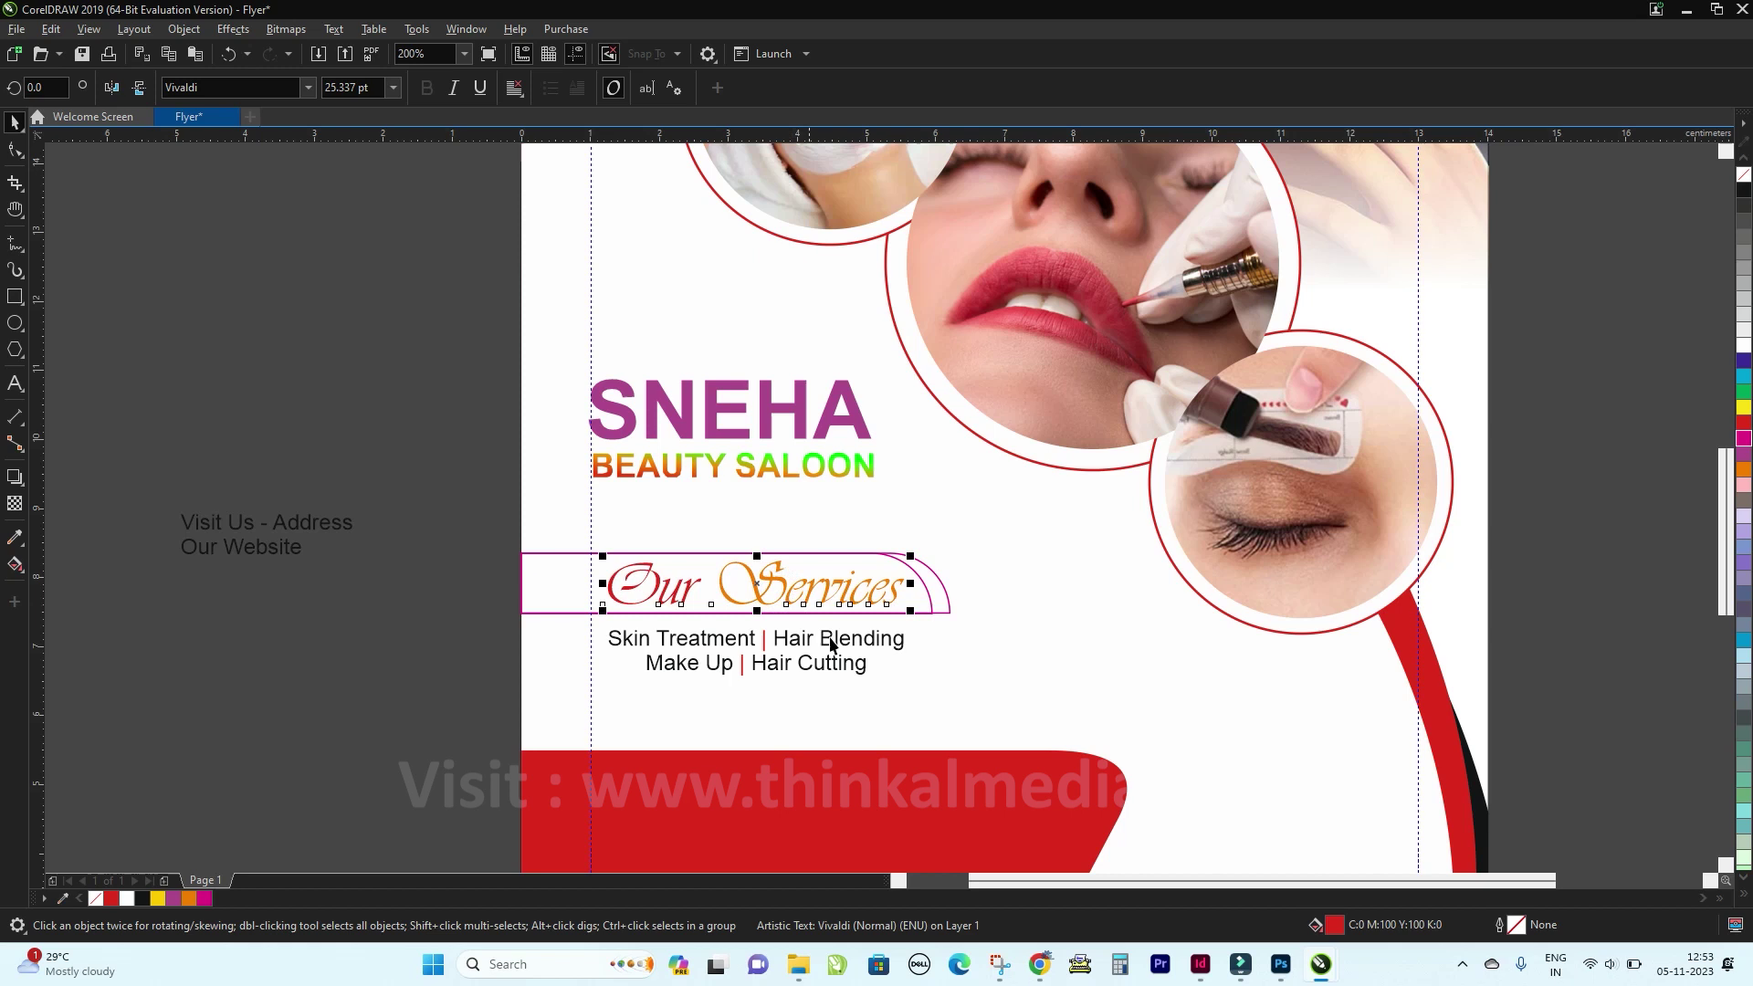
left_click(1037, 636)
- Recolour the word Services green
scroll(923, 662, "down", 1)
scroll(924, 662, "down", 1)
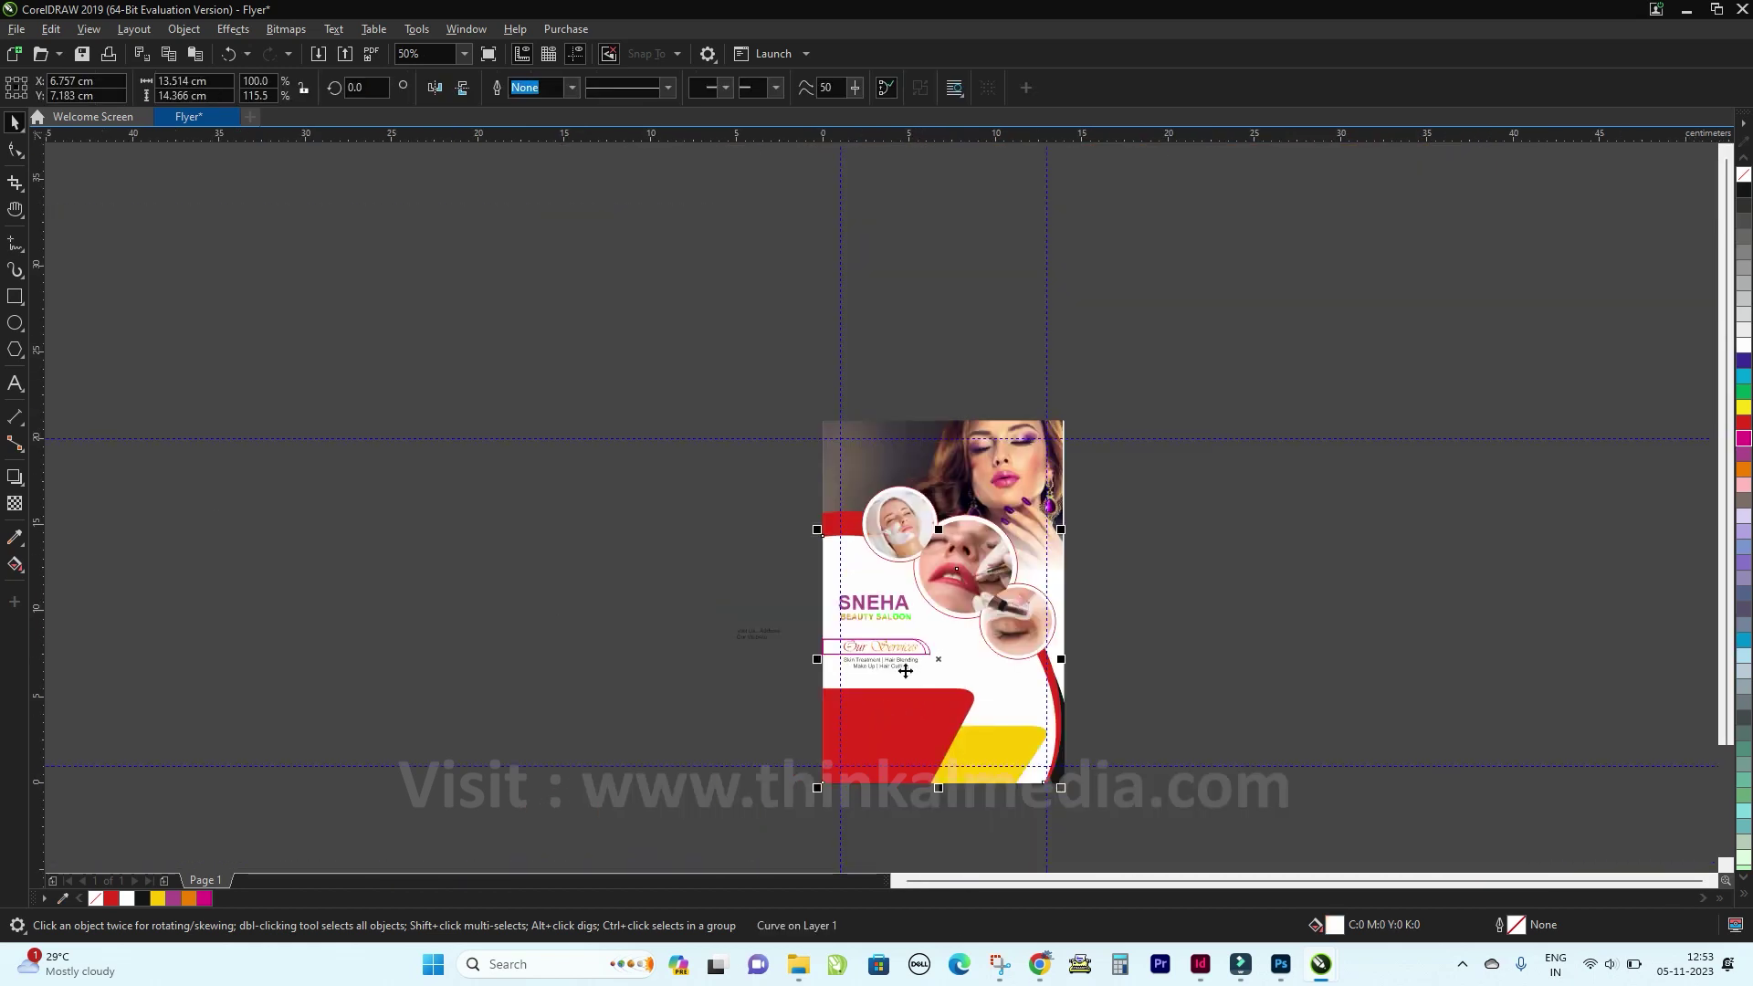
scroll(905, 671, "up", 1)
scroll(847, 674, "up", 1)
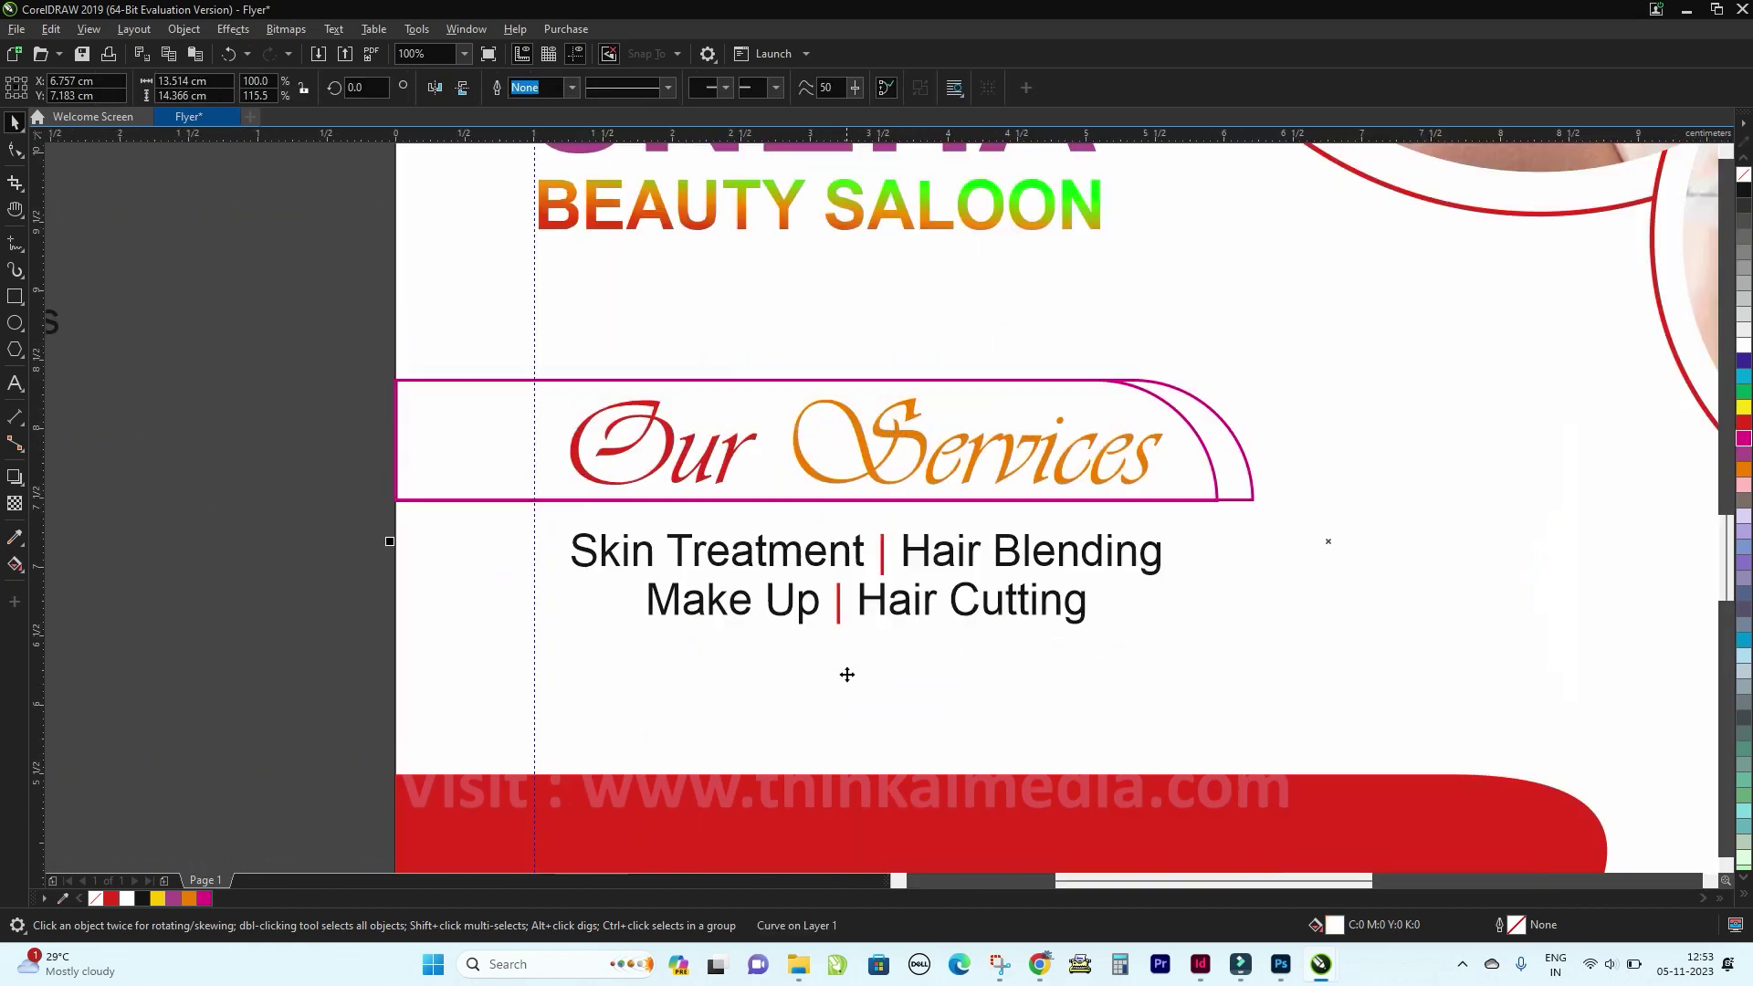
left_click(14, 384)
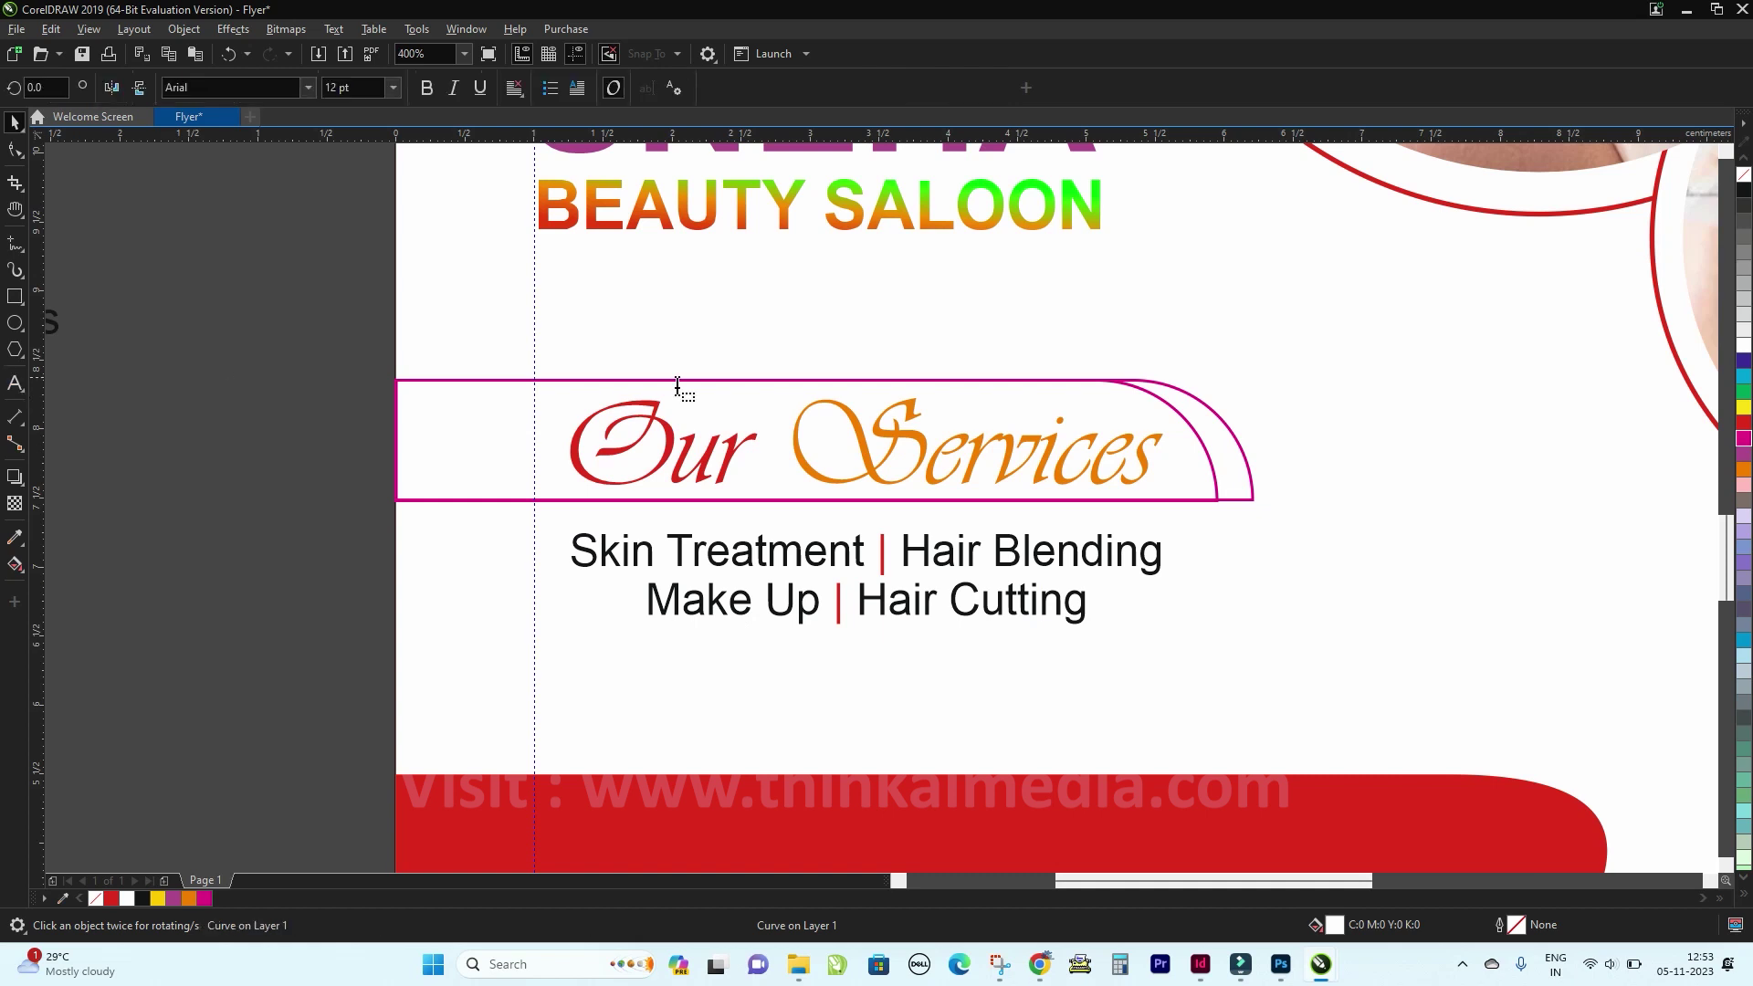
left_click_drag(802, 442, 1158, 461)
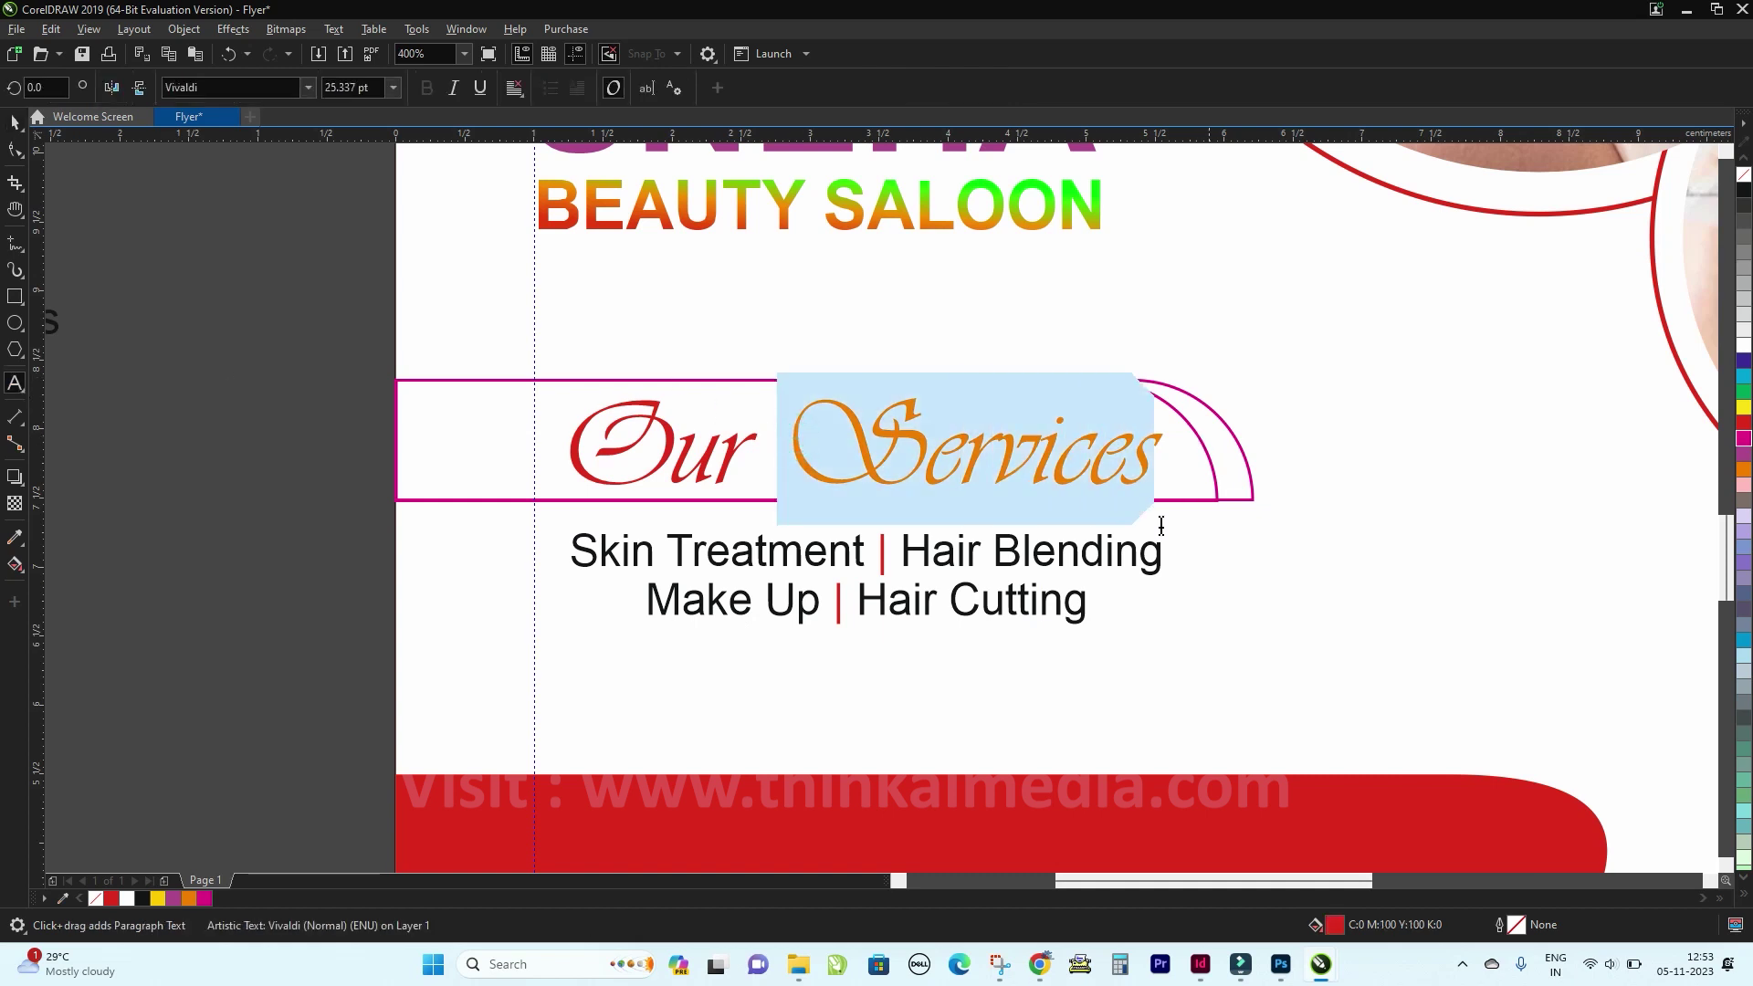
left_click(1743, 391)
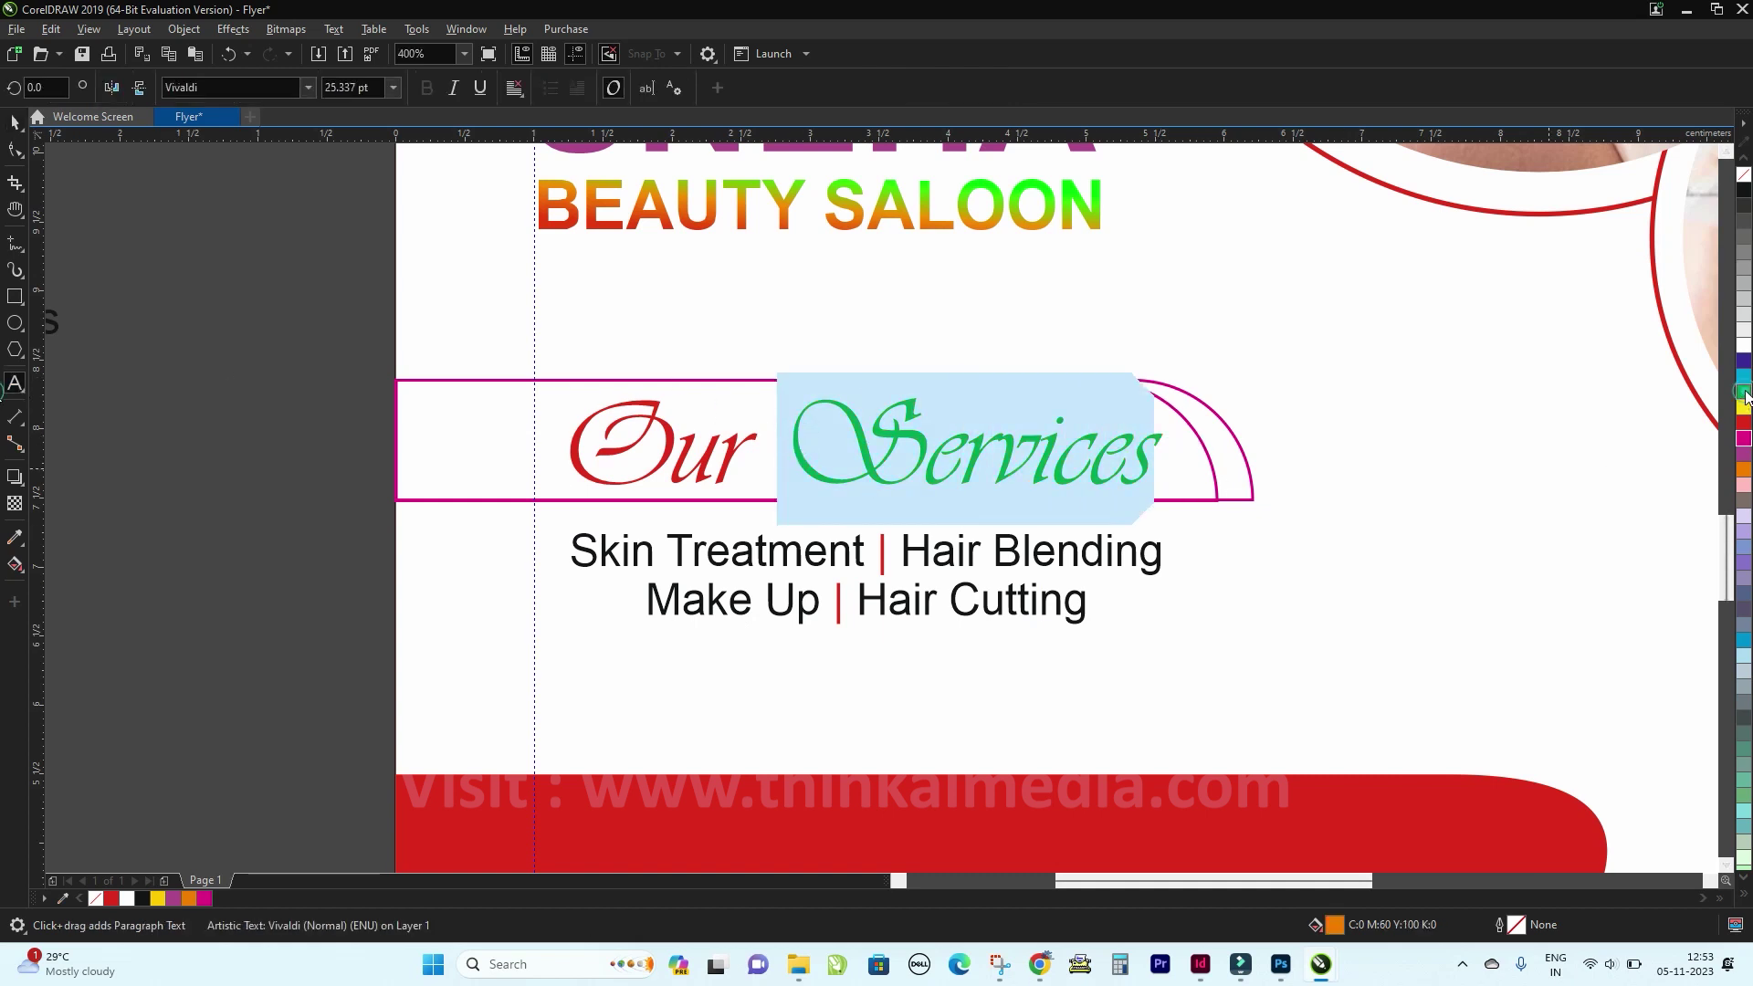
left_click(1548, 434)
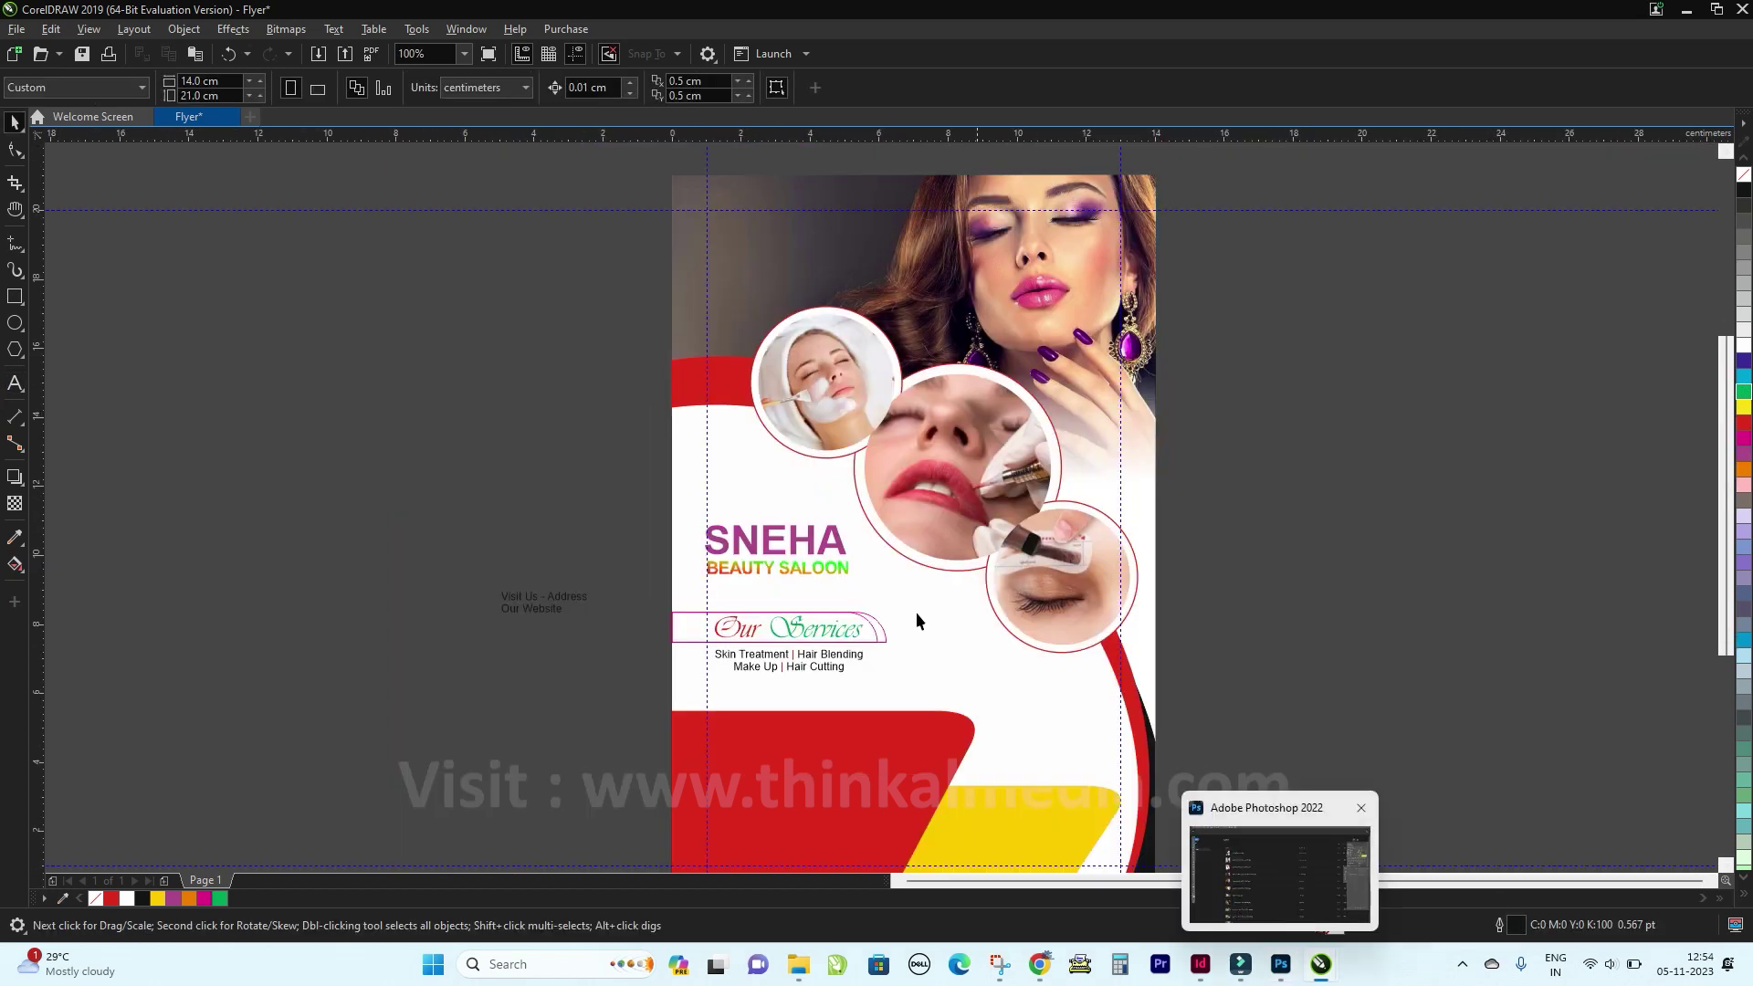
- Copy the SNEHA title and place the copy below the eye photo
left_click(823, 549)
right_click(821, 547)
mouse_move(864, 266)
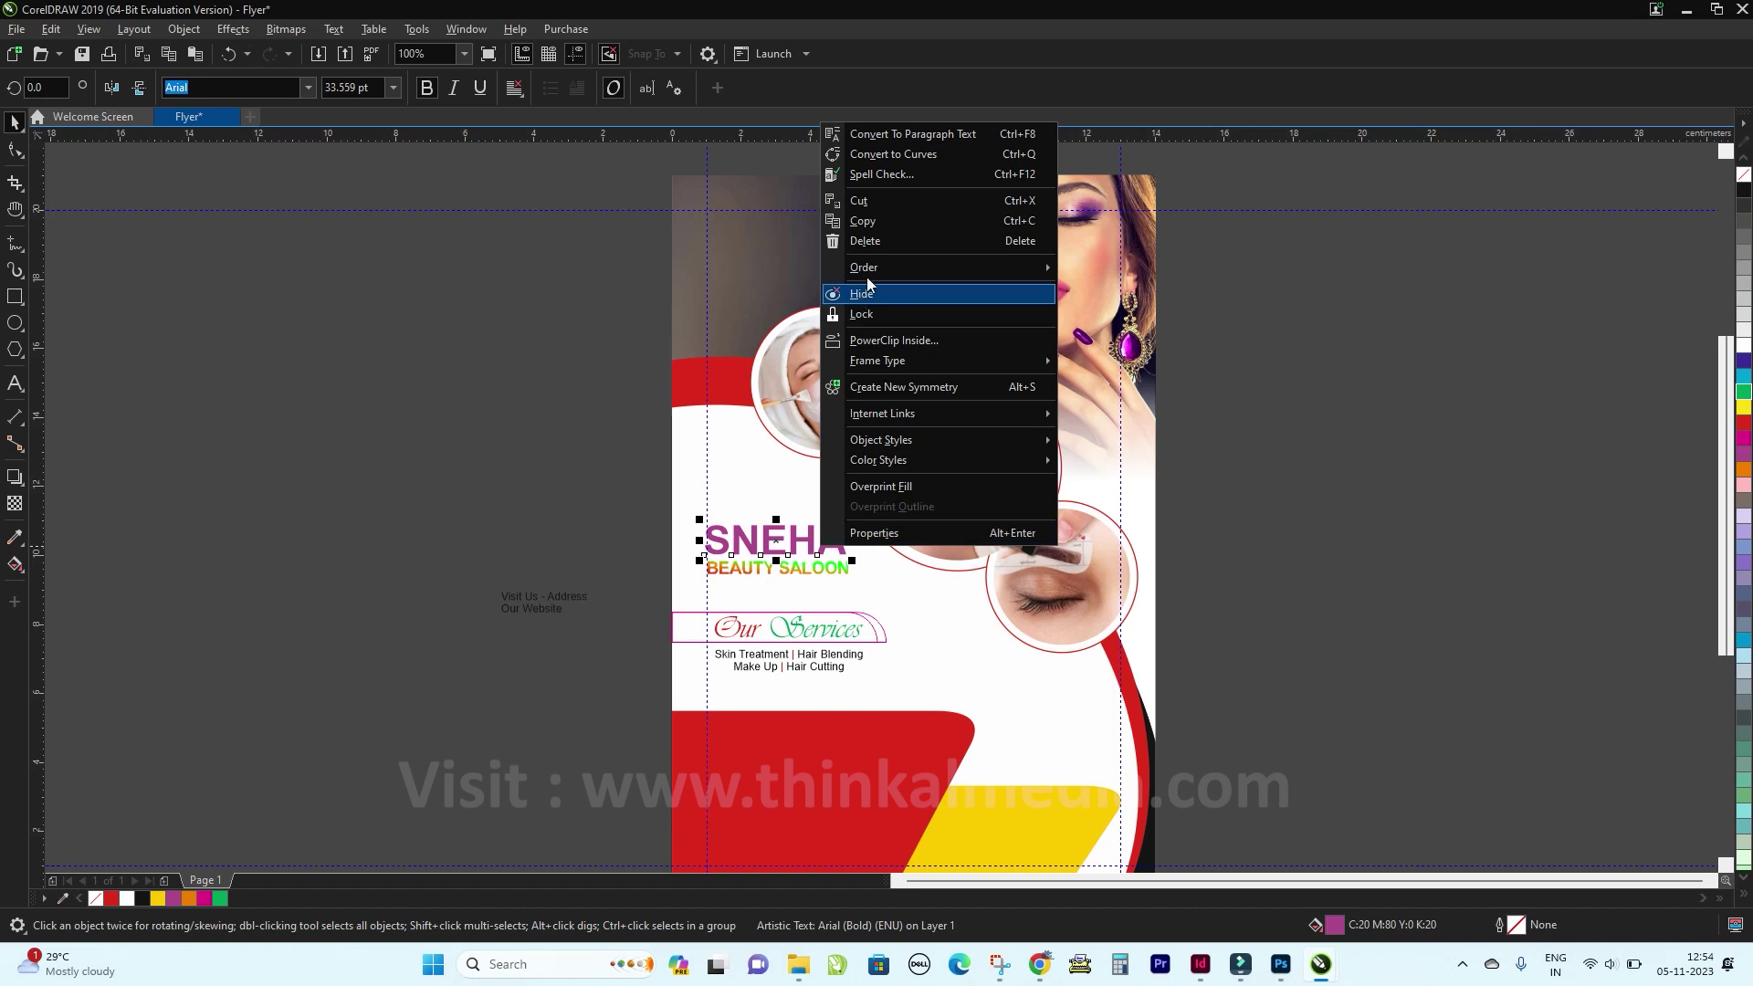
left_click(864, 222)
right_click(1210, 456)
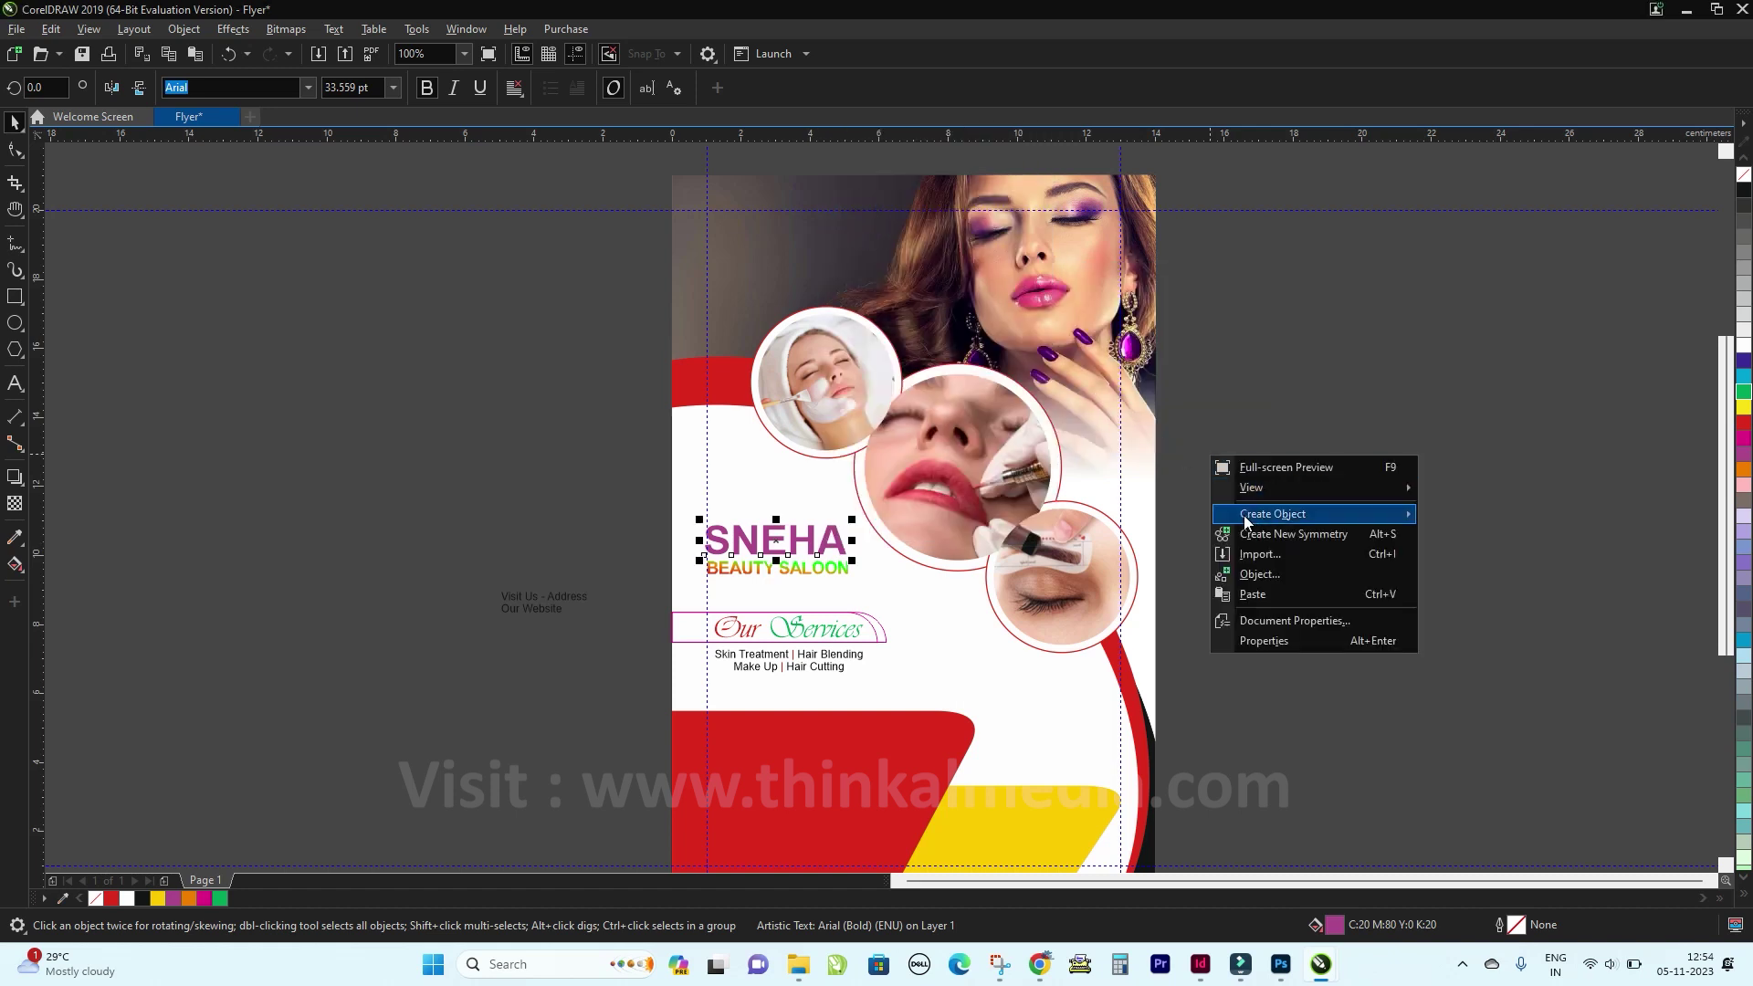
left_click(1251, 594)
mouse_move(769, 540)
left_mouse_down()
mouse_move(949, 608)
mouse_move(1038, 694)
mouse_move(1072, 699)
mouse_move(1038, 672)
left_mouse_up()
left_click(1009, 676)
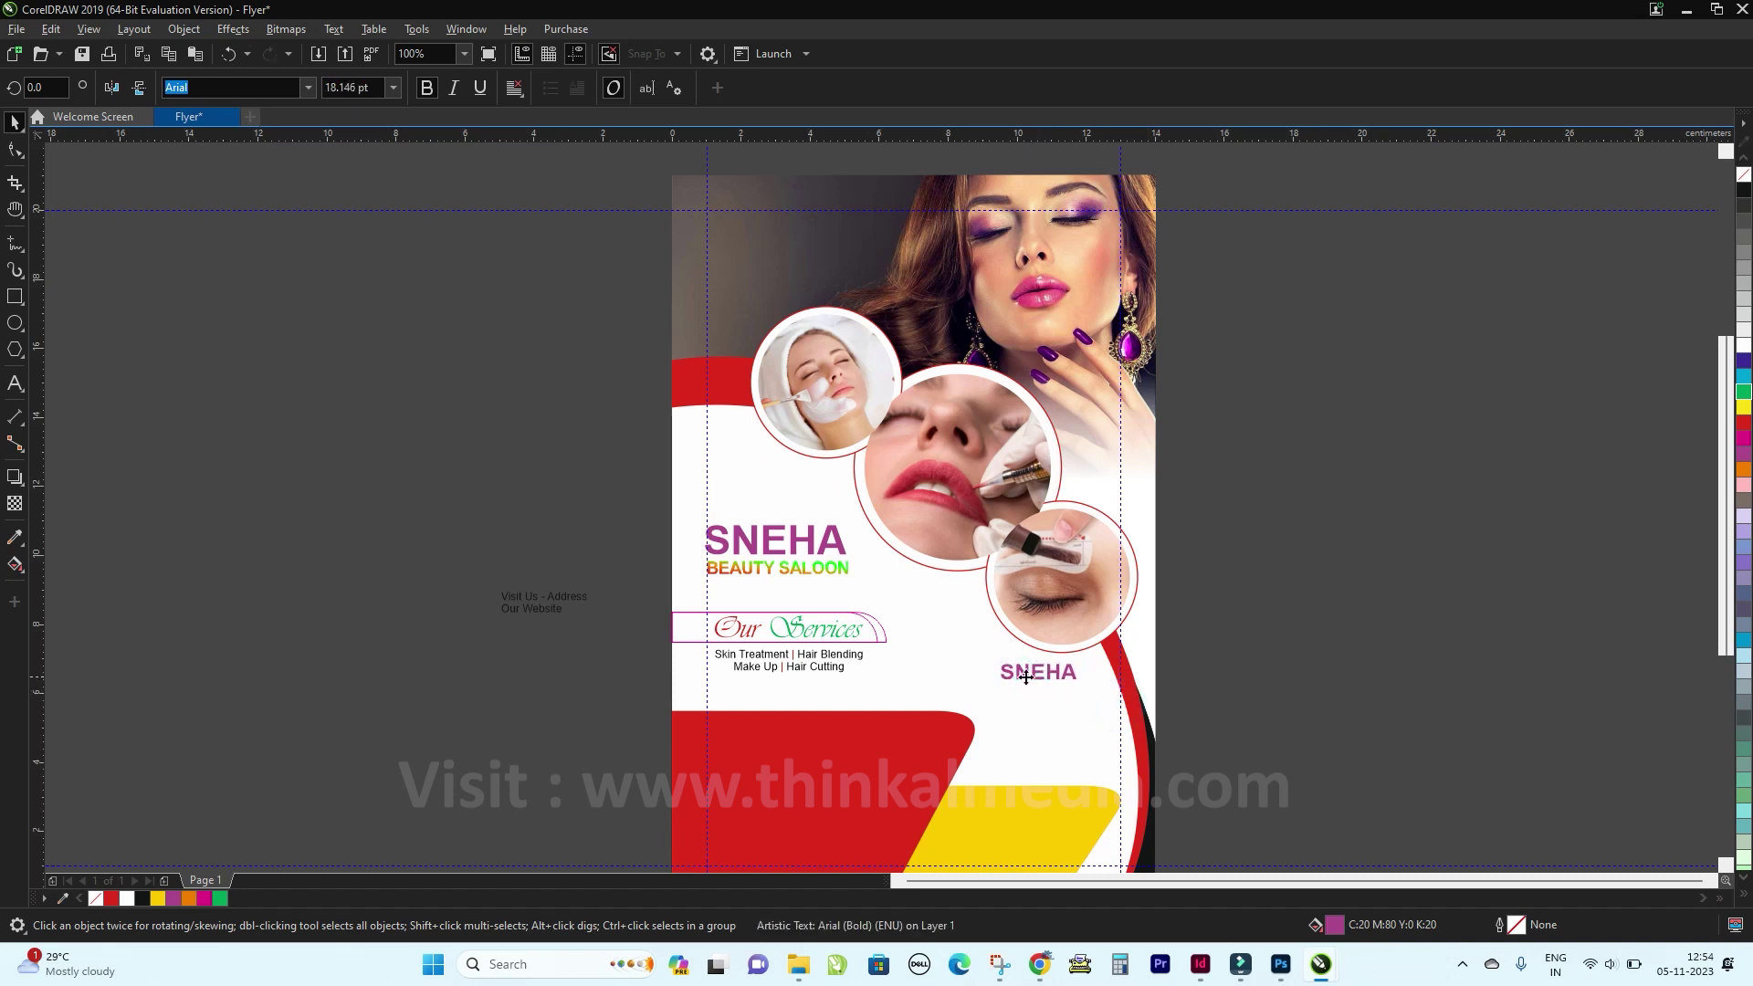
- Replace the copied text with 'Up to 15% DISCOUNT FORTHIS SUNDAY'
left_click(15, 383)
left_click(1001, 669)
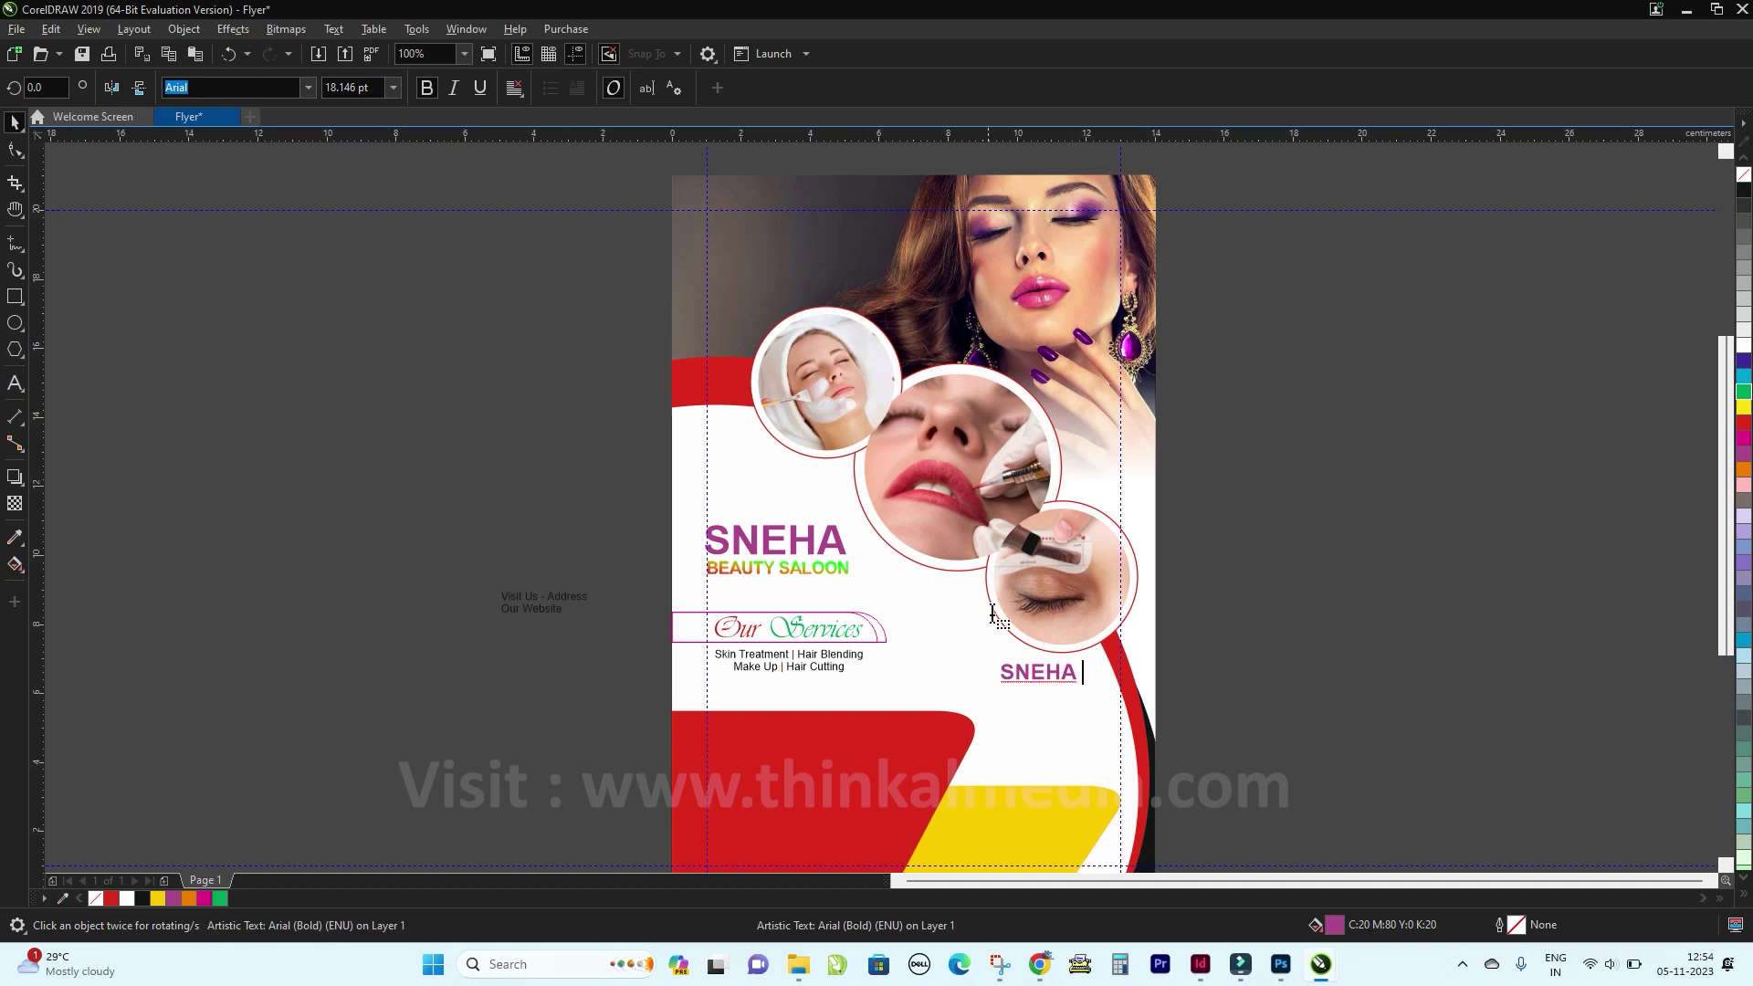
left_click_drag(1001, 669, 1080, 673)
key("BackSpace")
type("Up to")
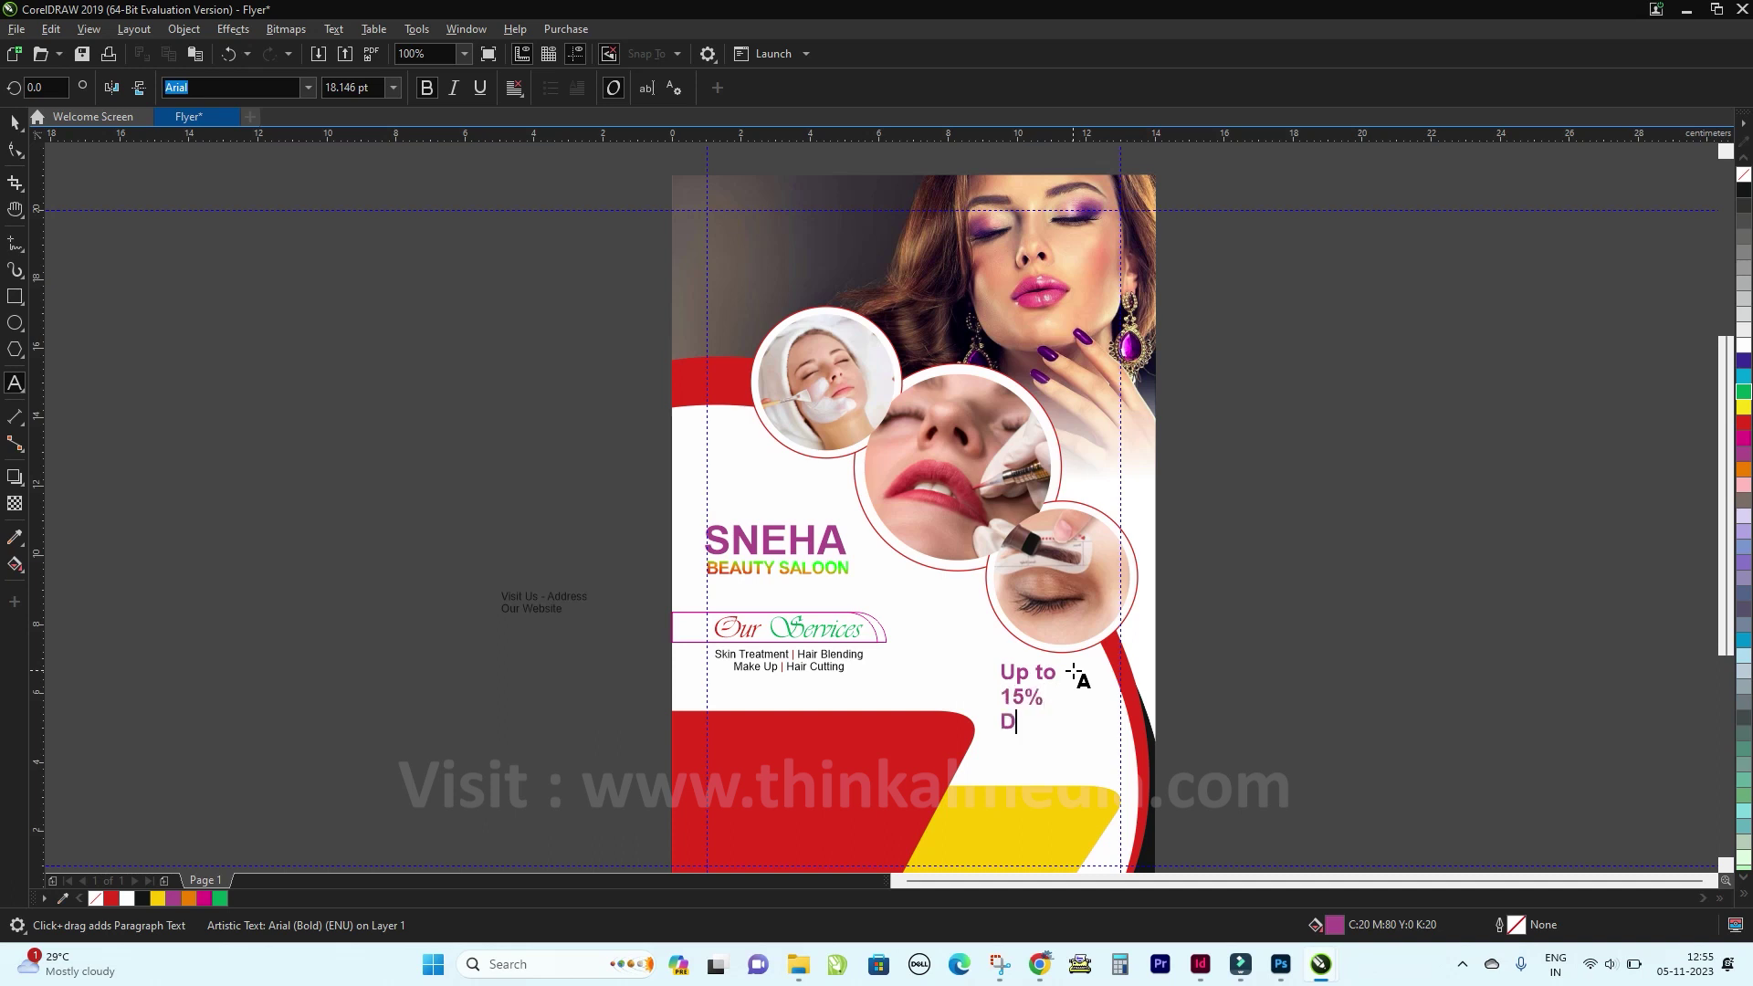
type("OUN")
type("HIS SUNDAY")
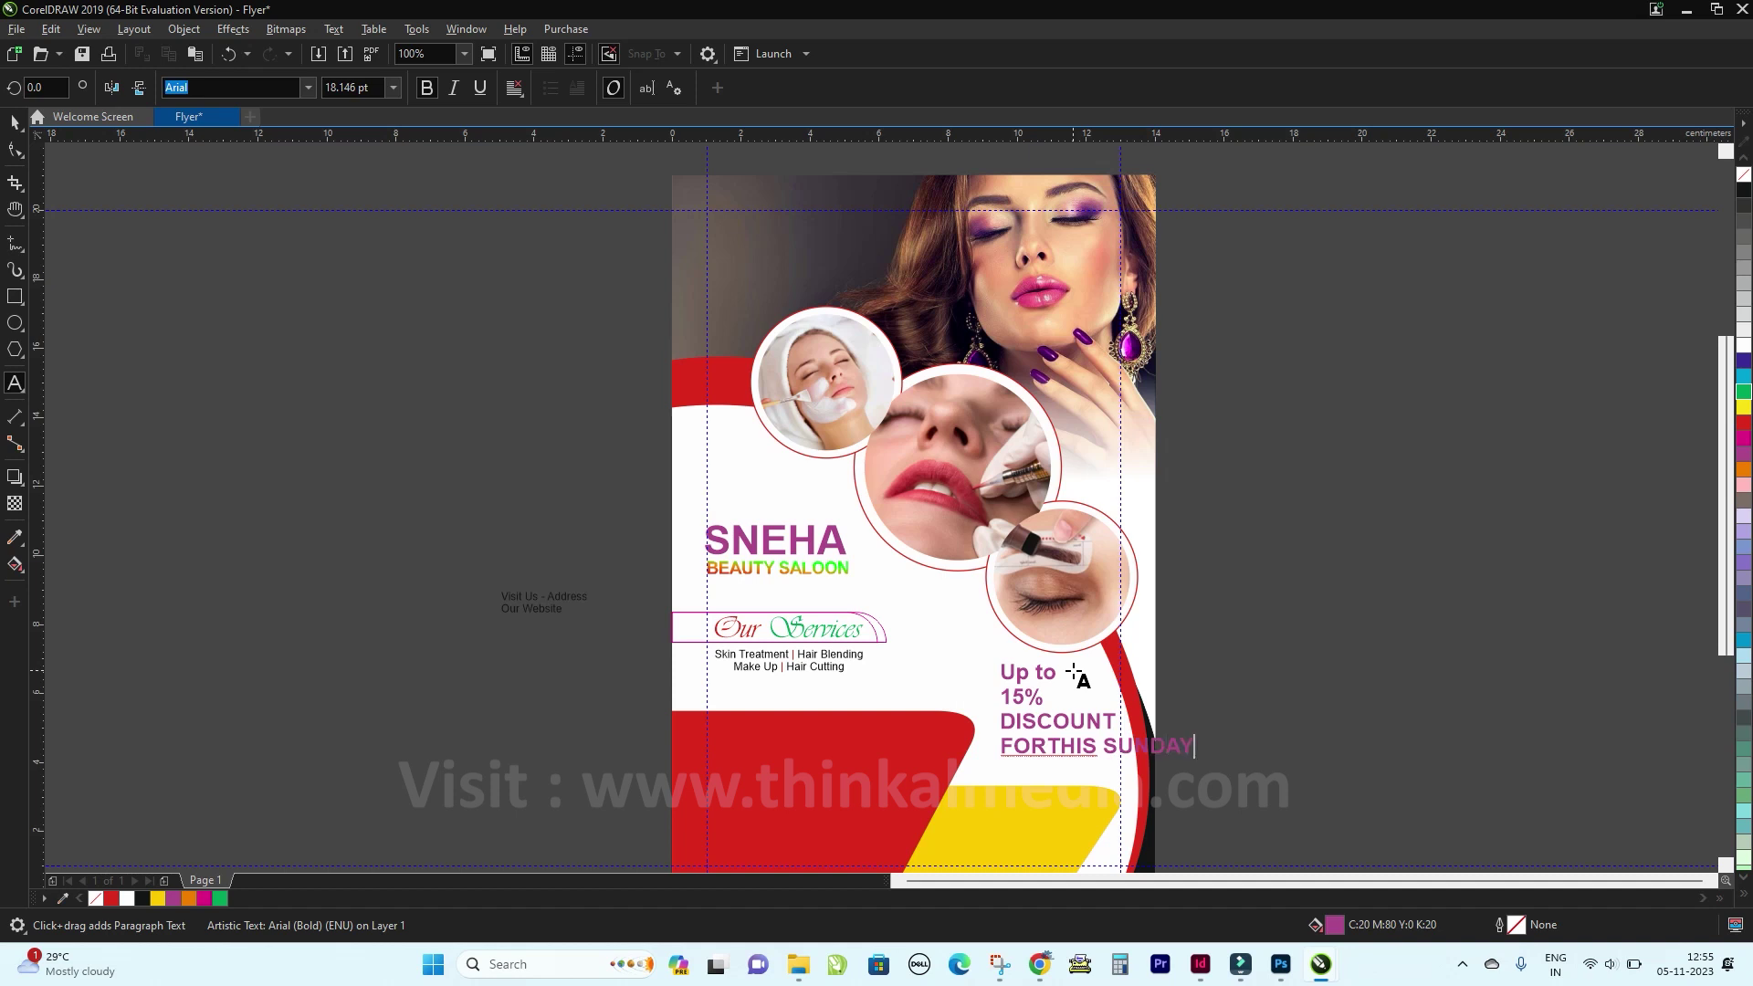
key("Escape")
- Set the 15% in the offer to 48 pt
left_click_drag(1004, 692, 1044, 696)
left_click(394, 87)
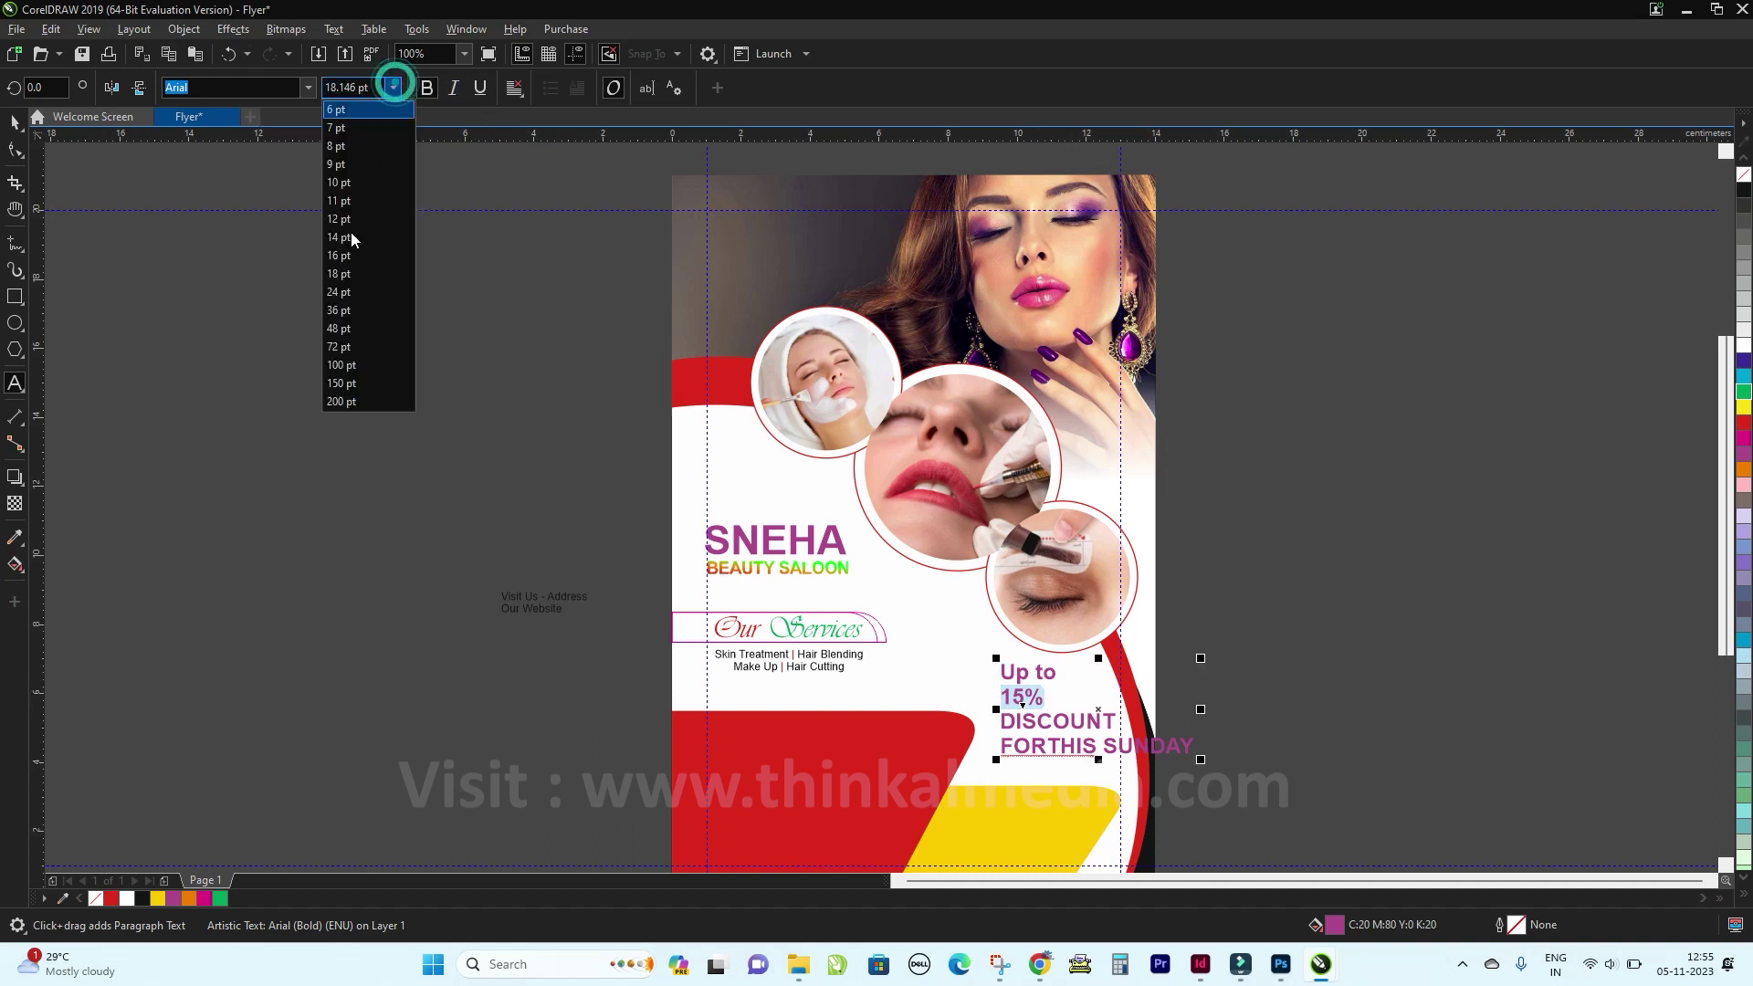
left_click(339, 327)
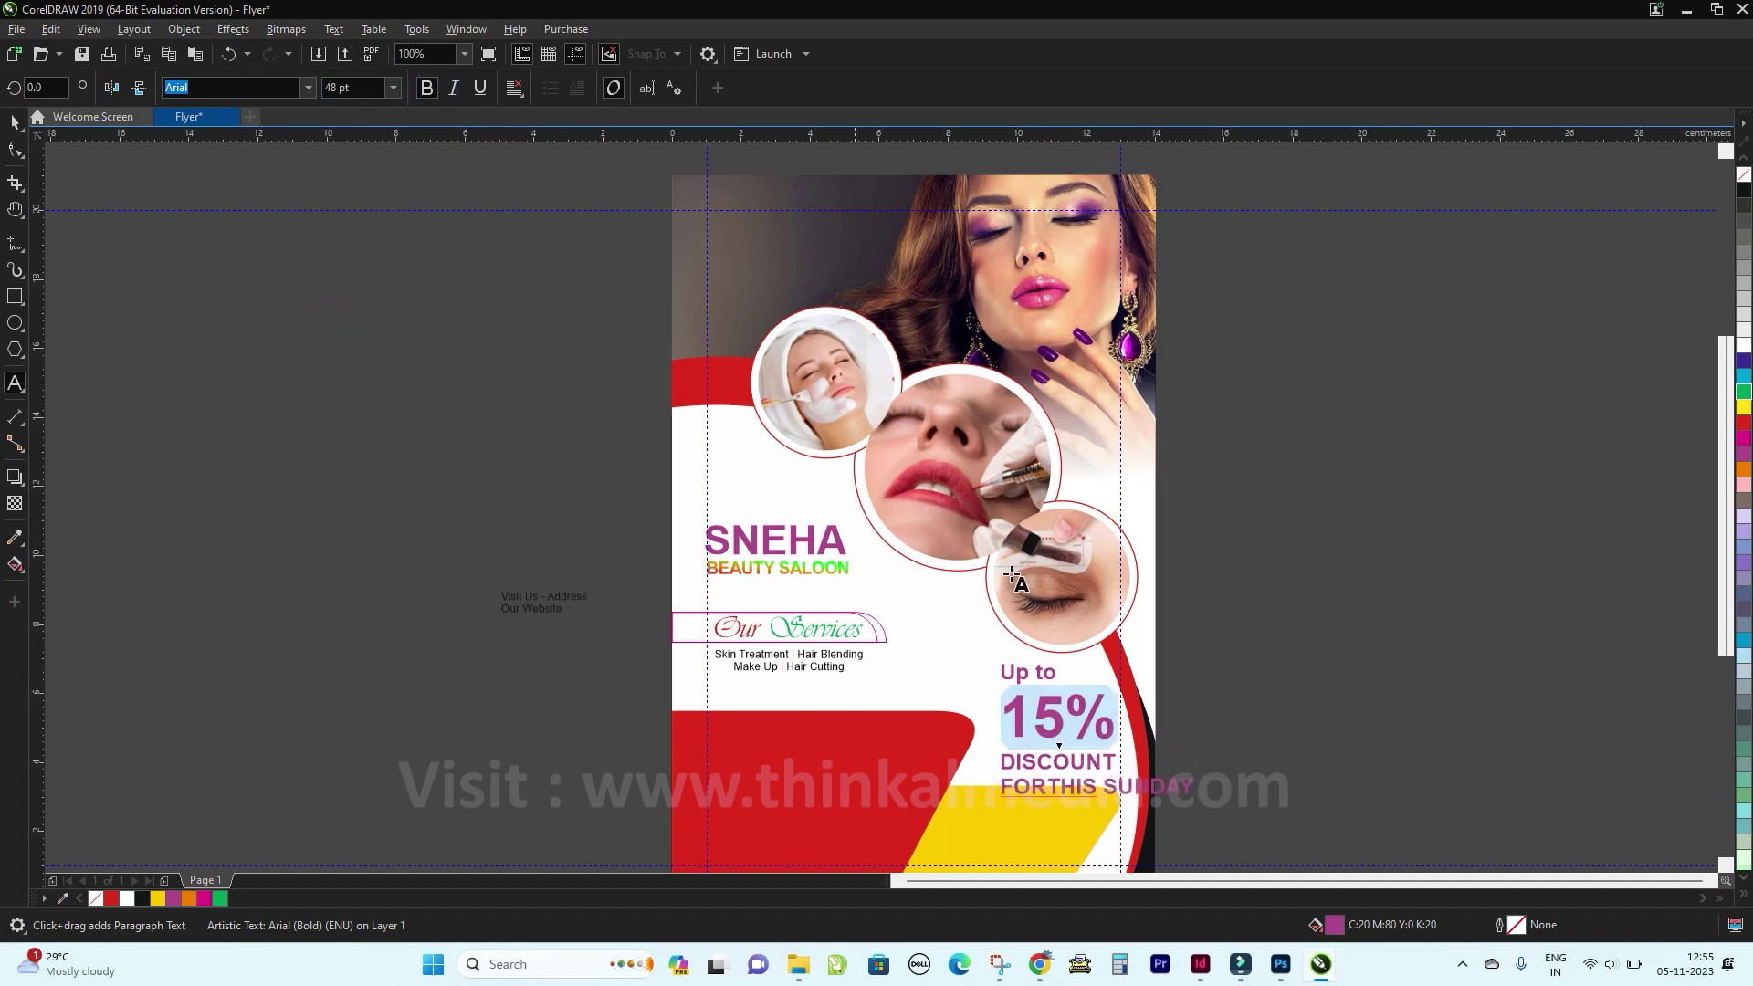
left_click(1242, 680)
- Set the FORTHIS SUNDAY line to 11 pt
left_click(1005, 759)
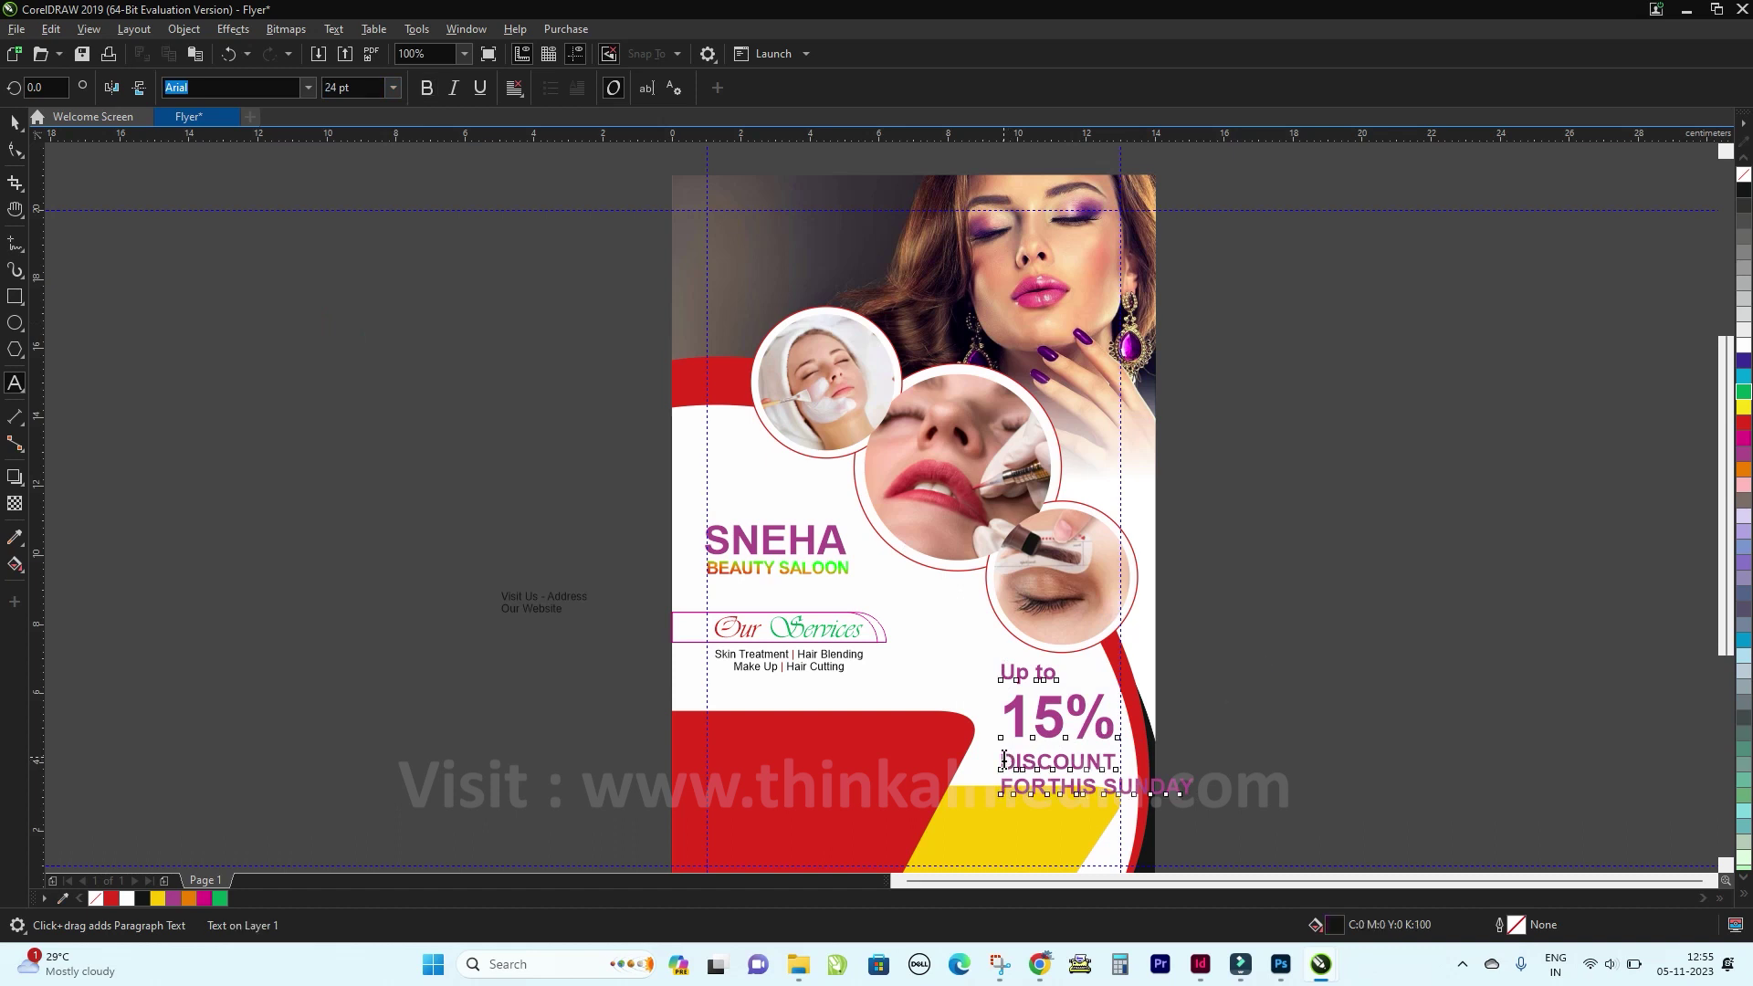
left_click_drag(1005, 759, 1115, 758)
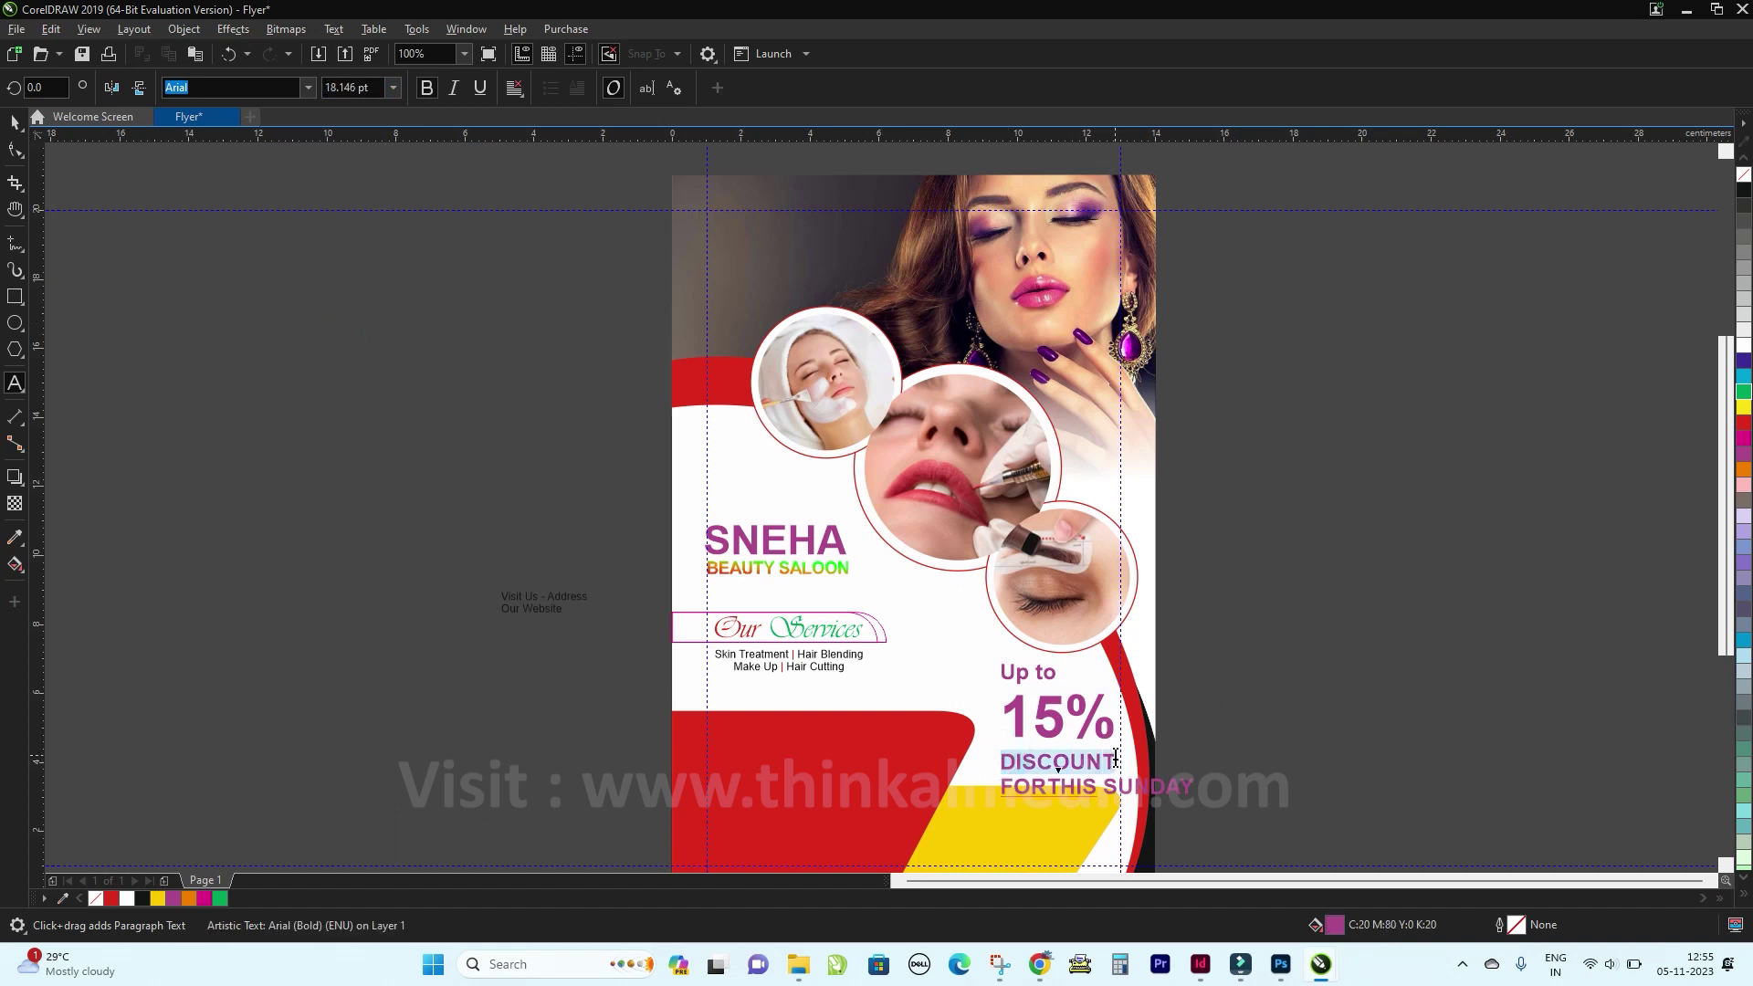
left_click_drag(1001, 787, 1196, 787)
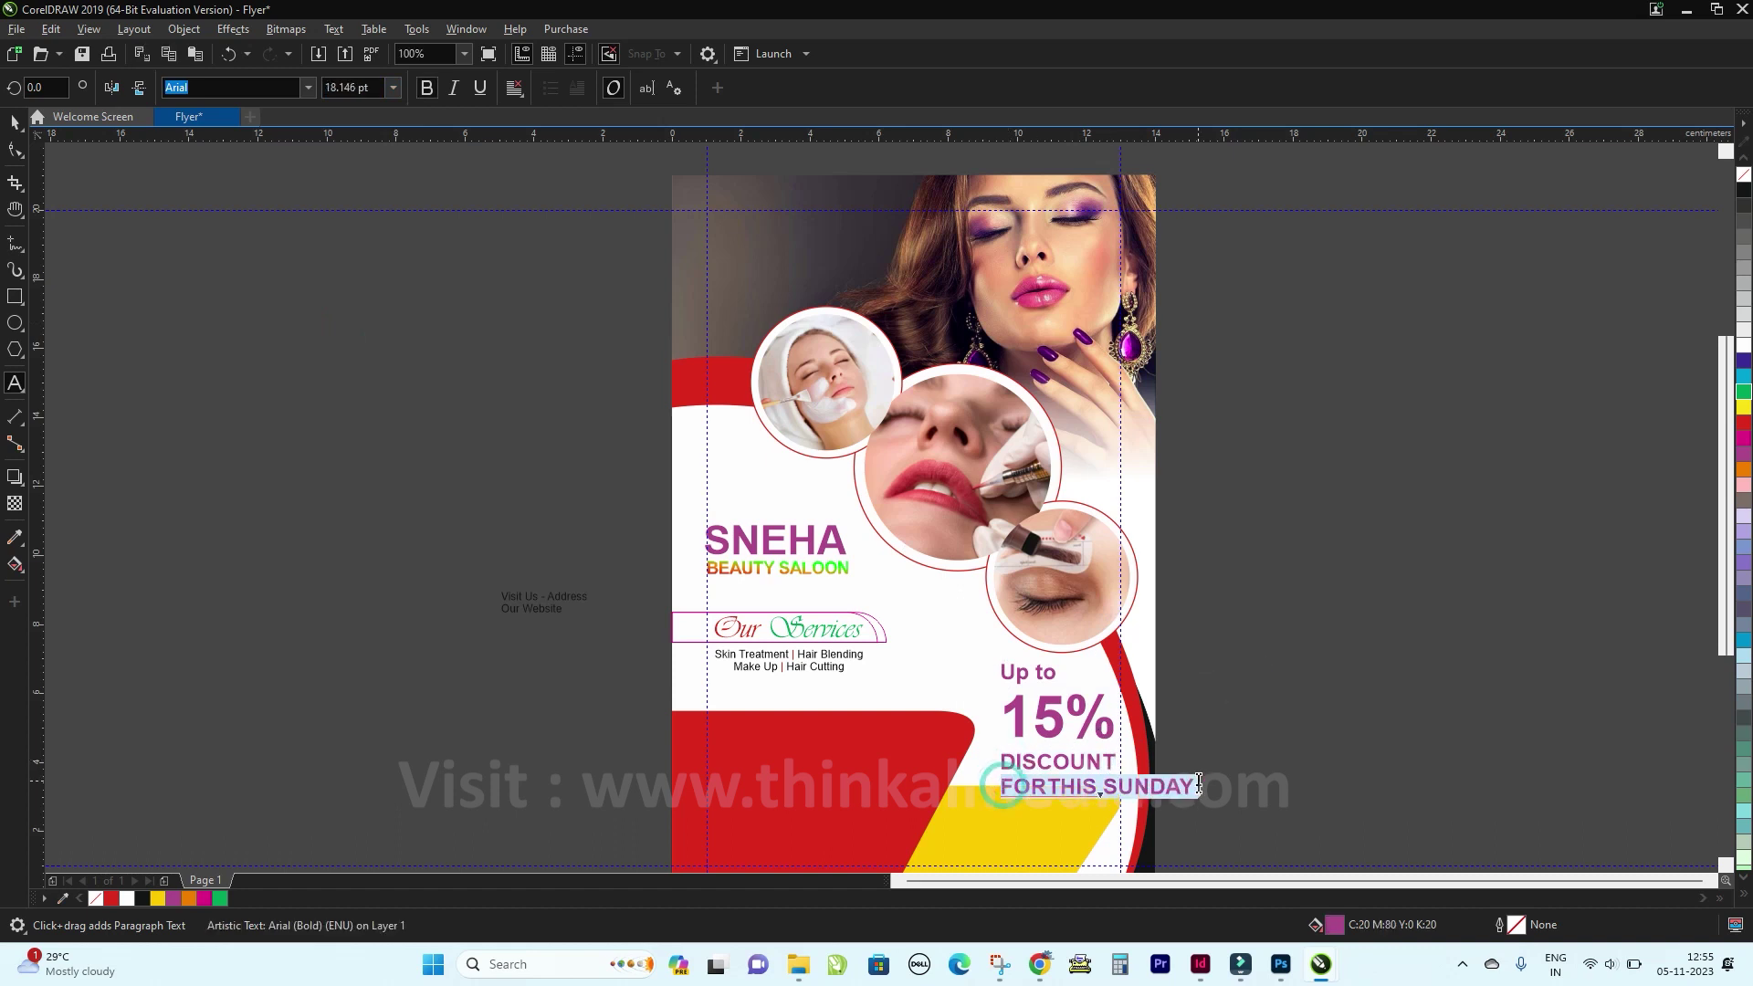
left_click(391, 88)
left_click(348, 233)
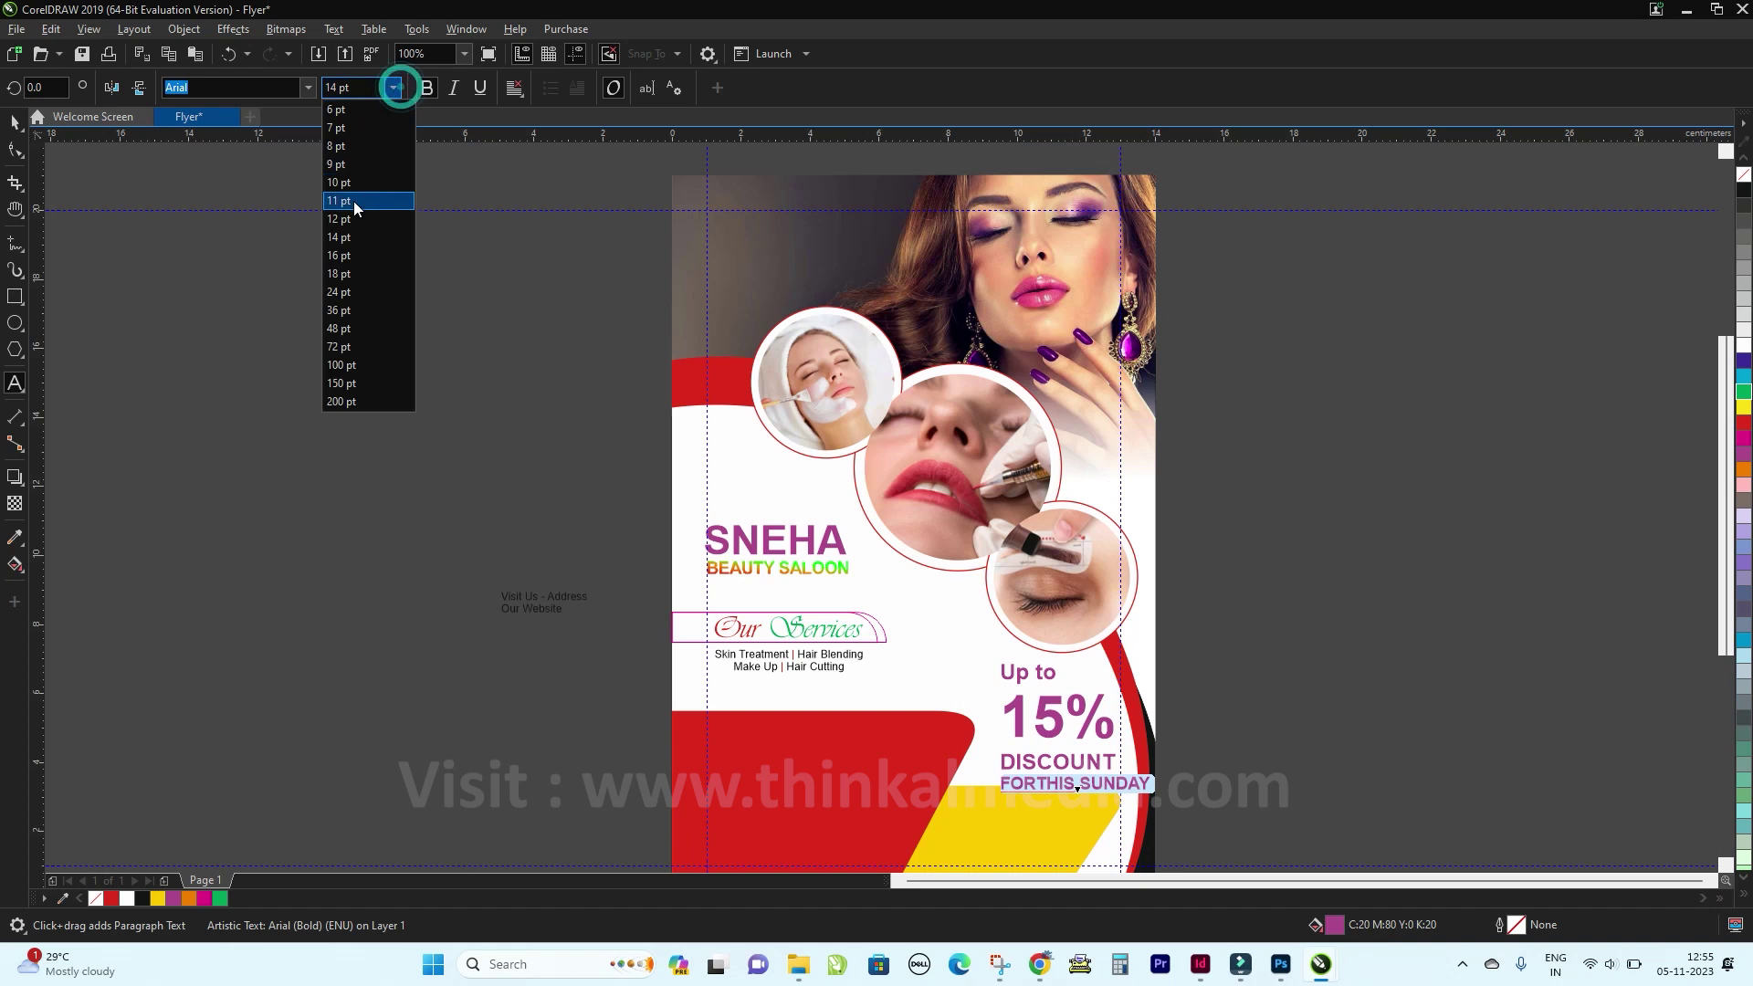
left_click(352, 182)
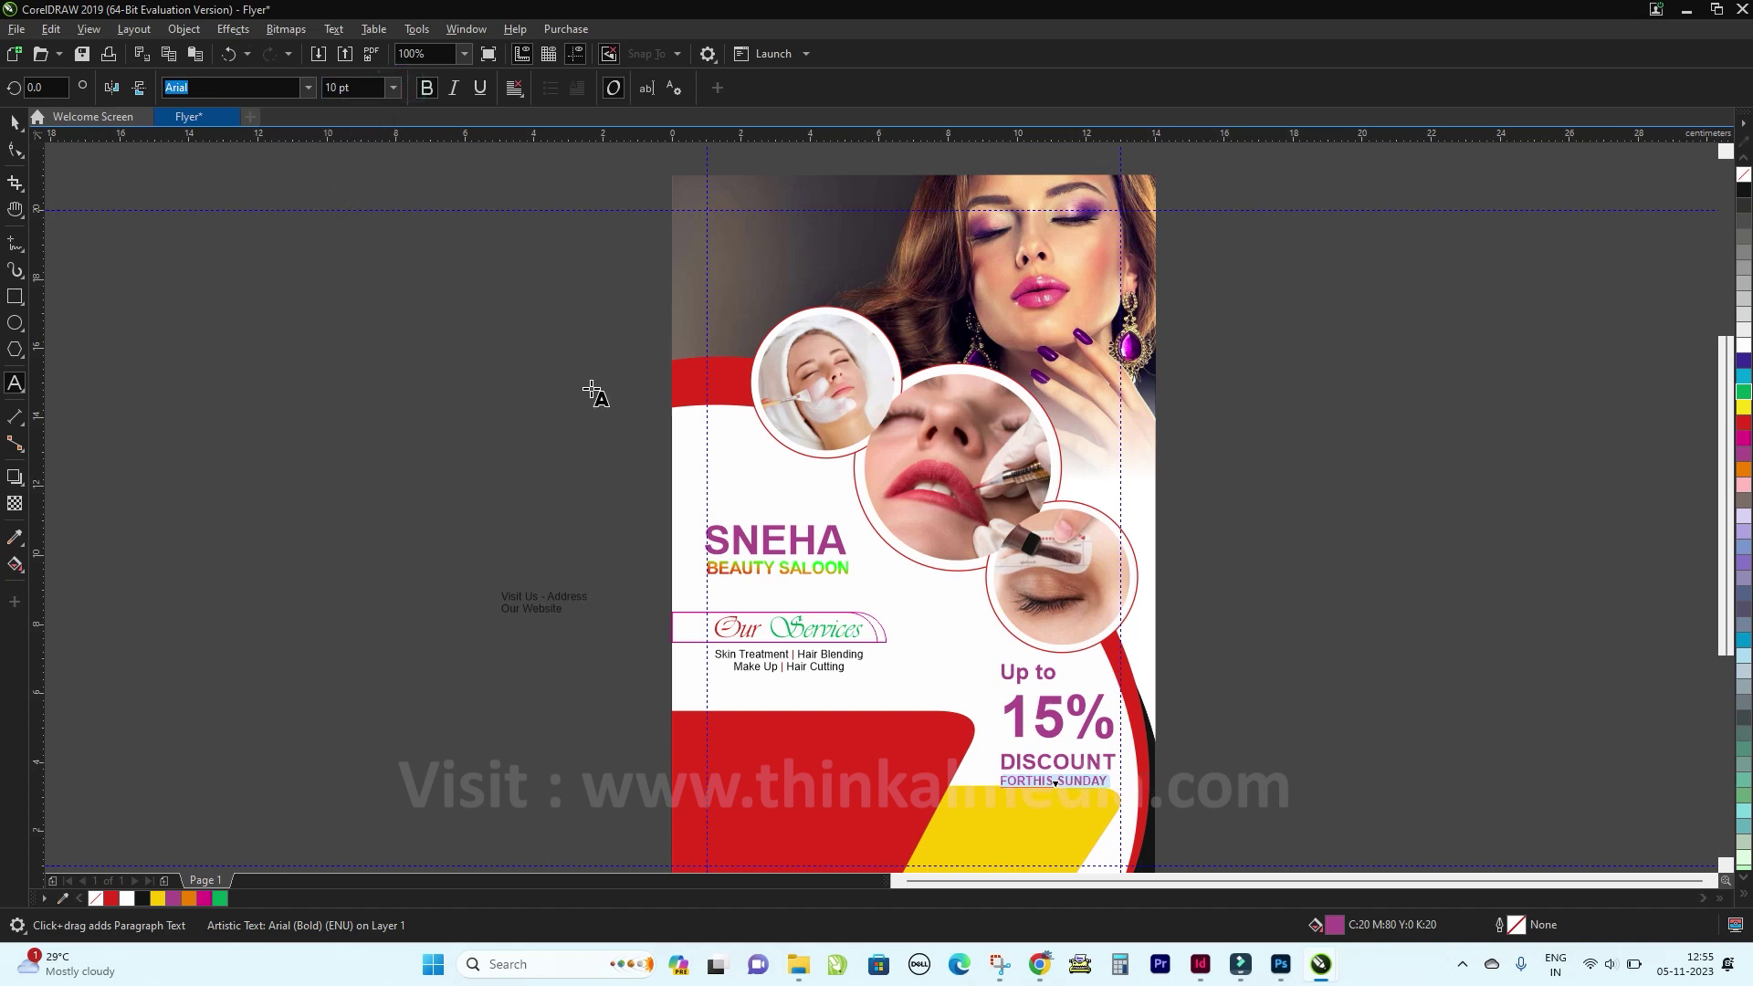
double_click(330, 87)
type("11")
key("Return")
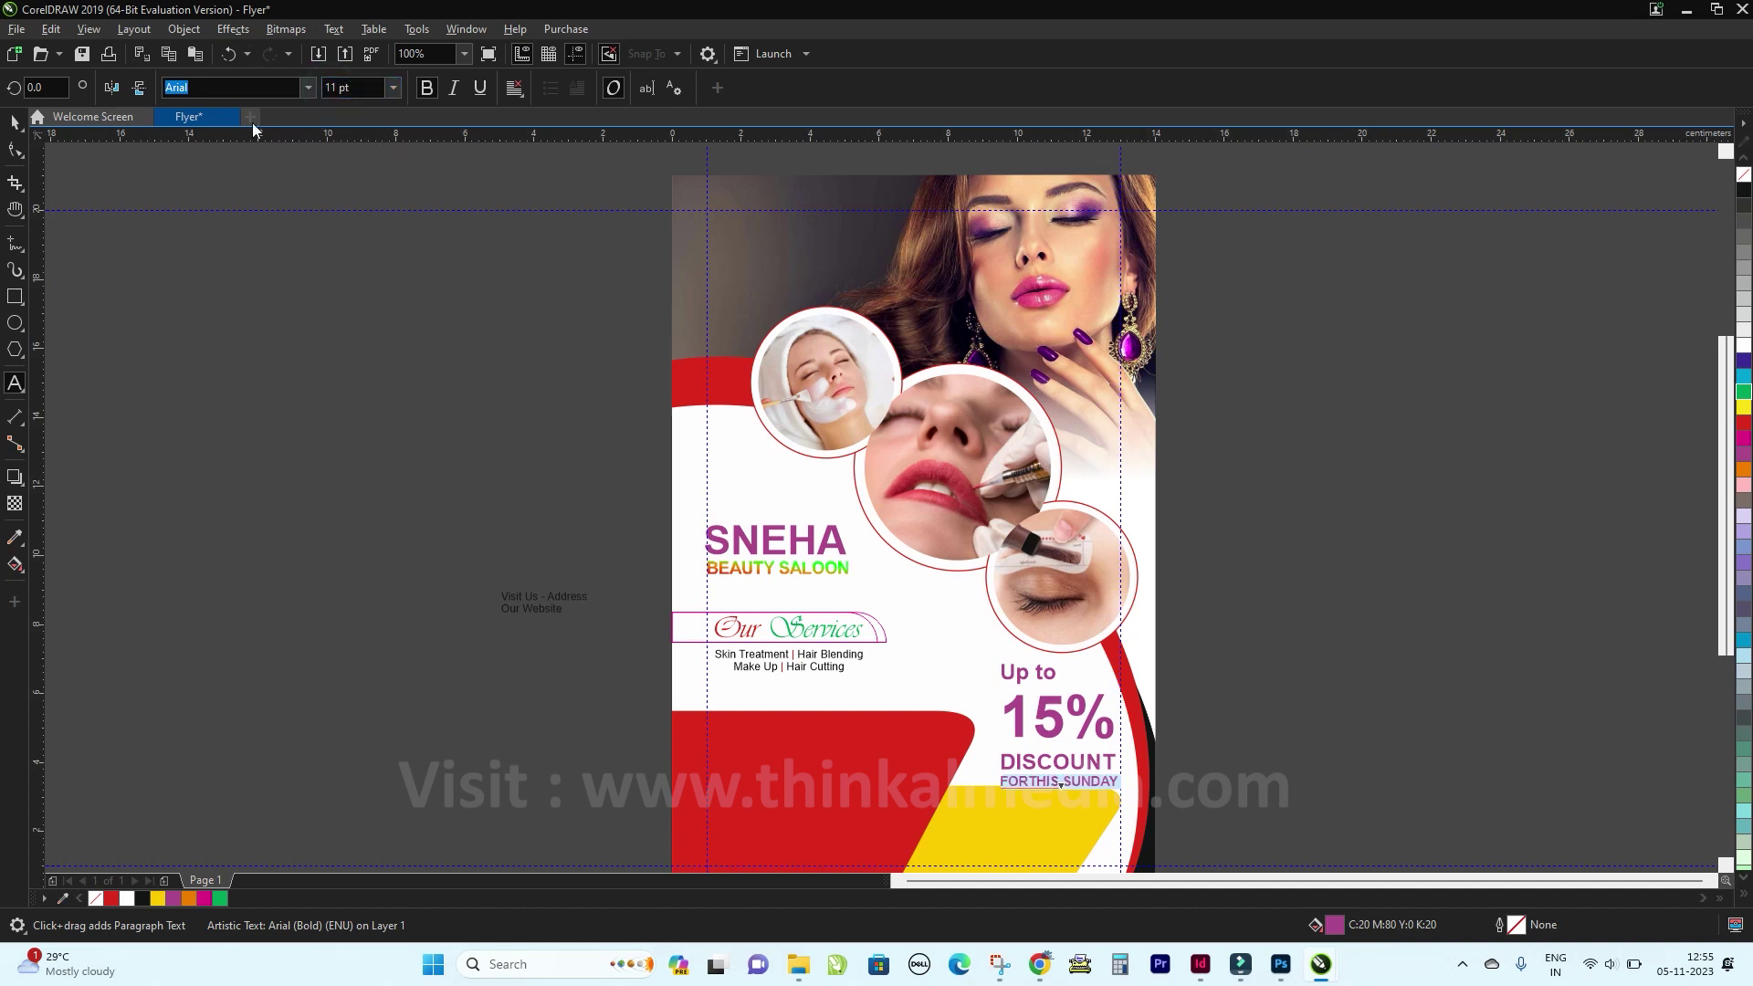
left_click(14, 122)
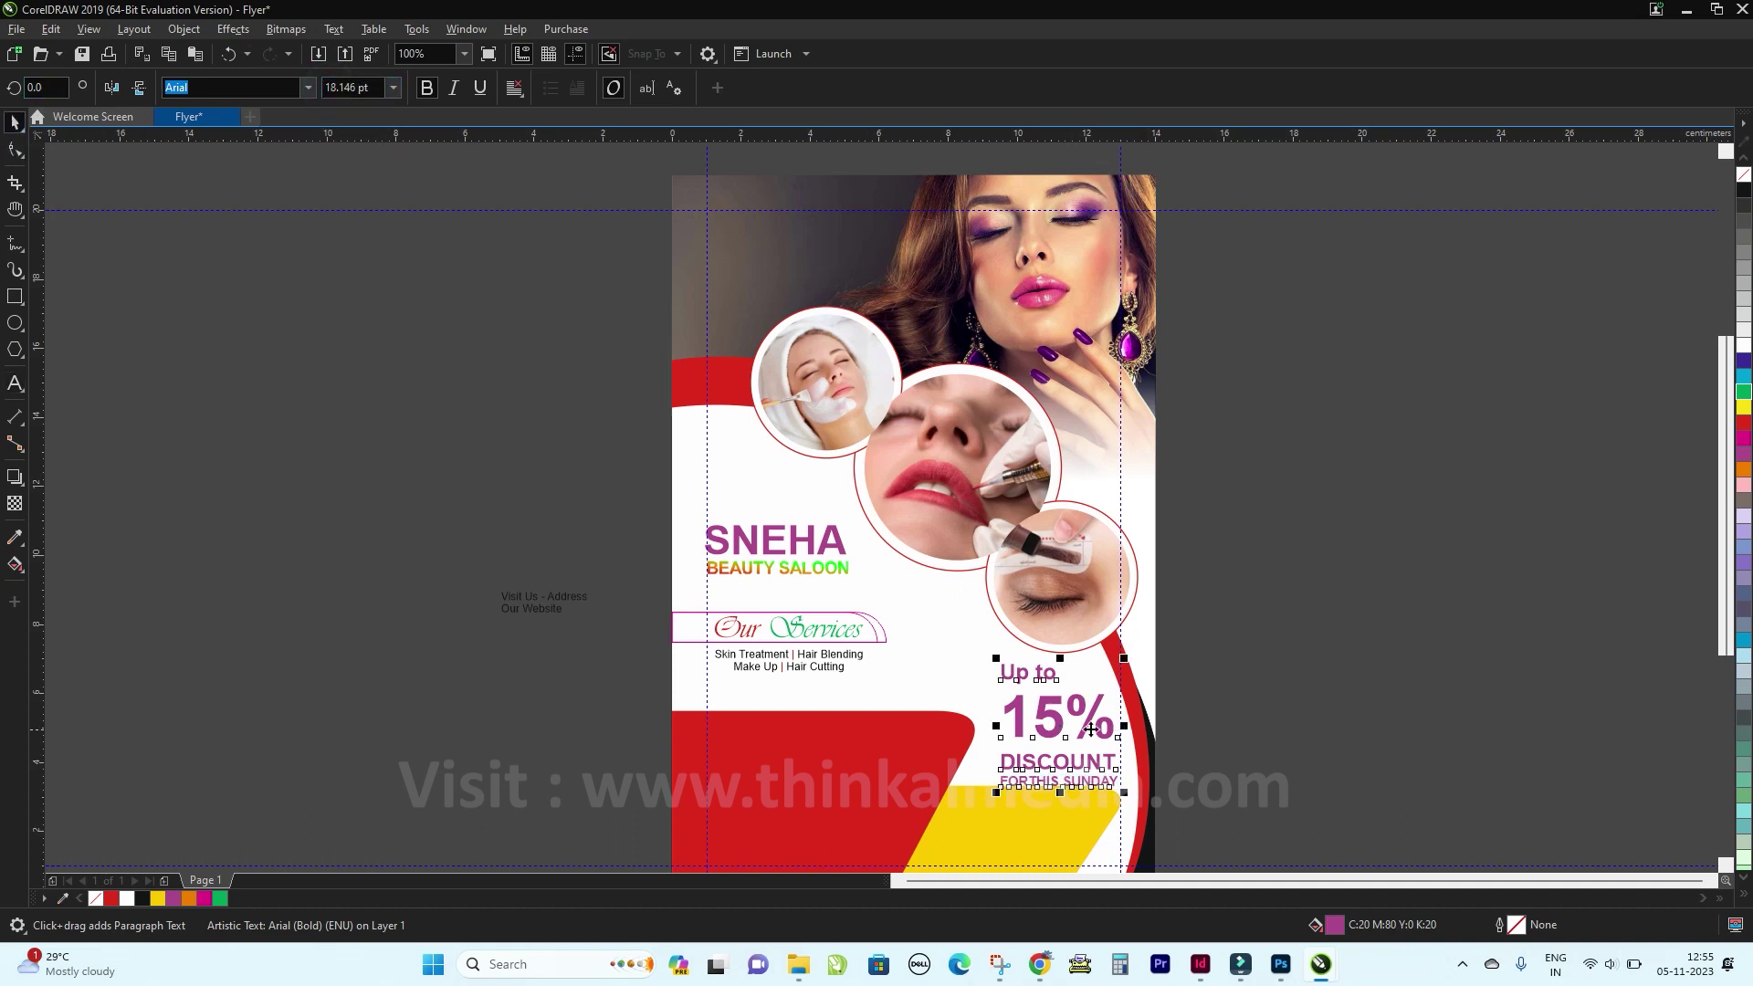
scroll(1074, 753, "up", 2)
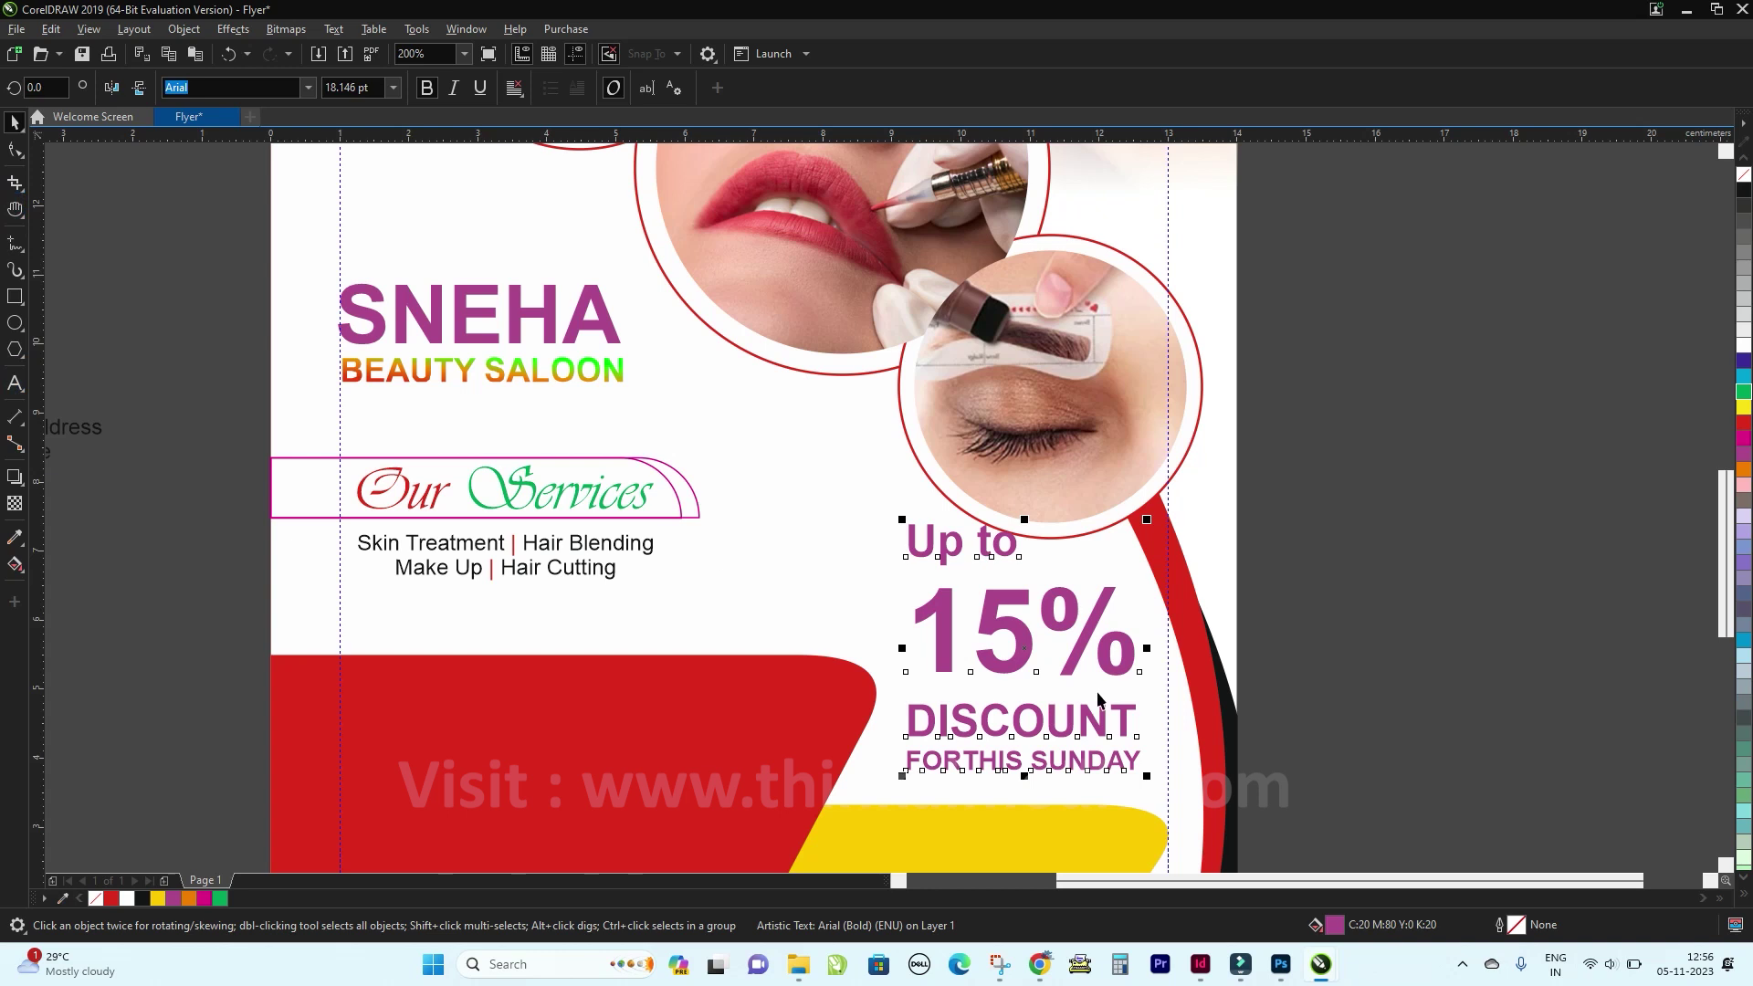
- Break the offer text apart into lines and move the Up to line down-right
left_click(1334, 567)
left_click(1025, 661)
left_click(183, 30)
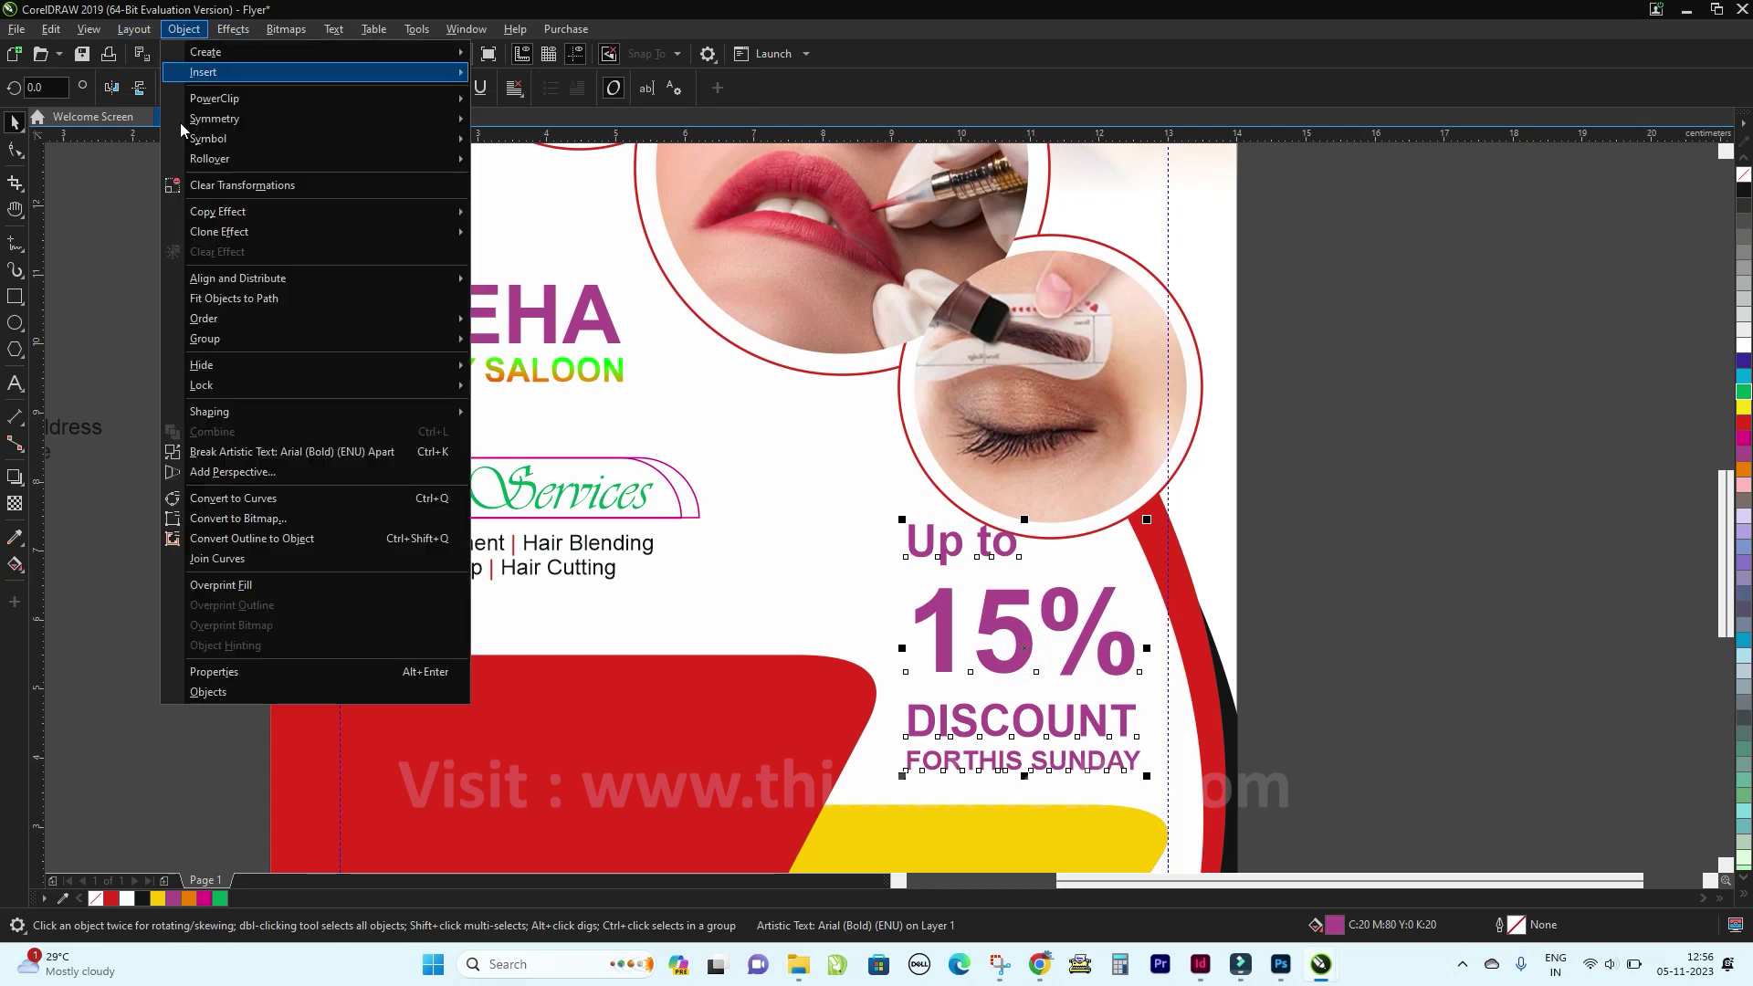
left_click(217, 454)
left_click(955, 579)
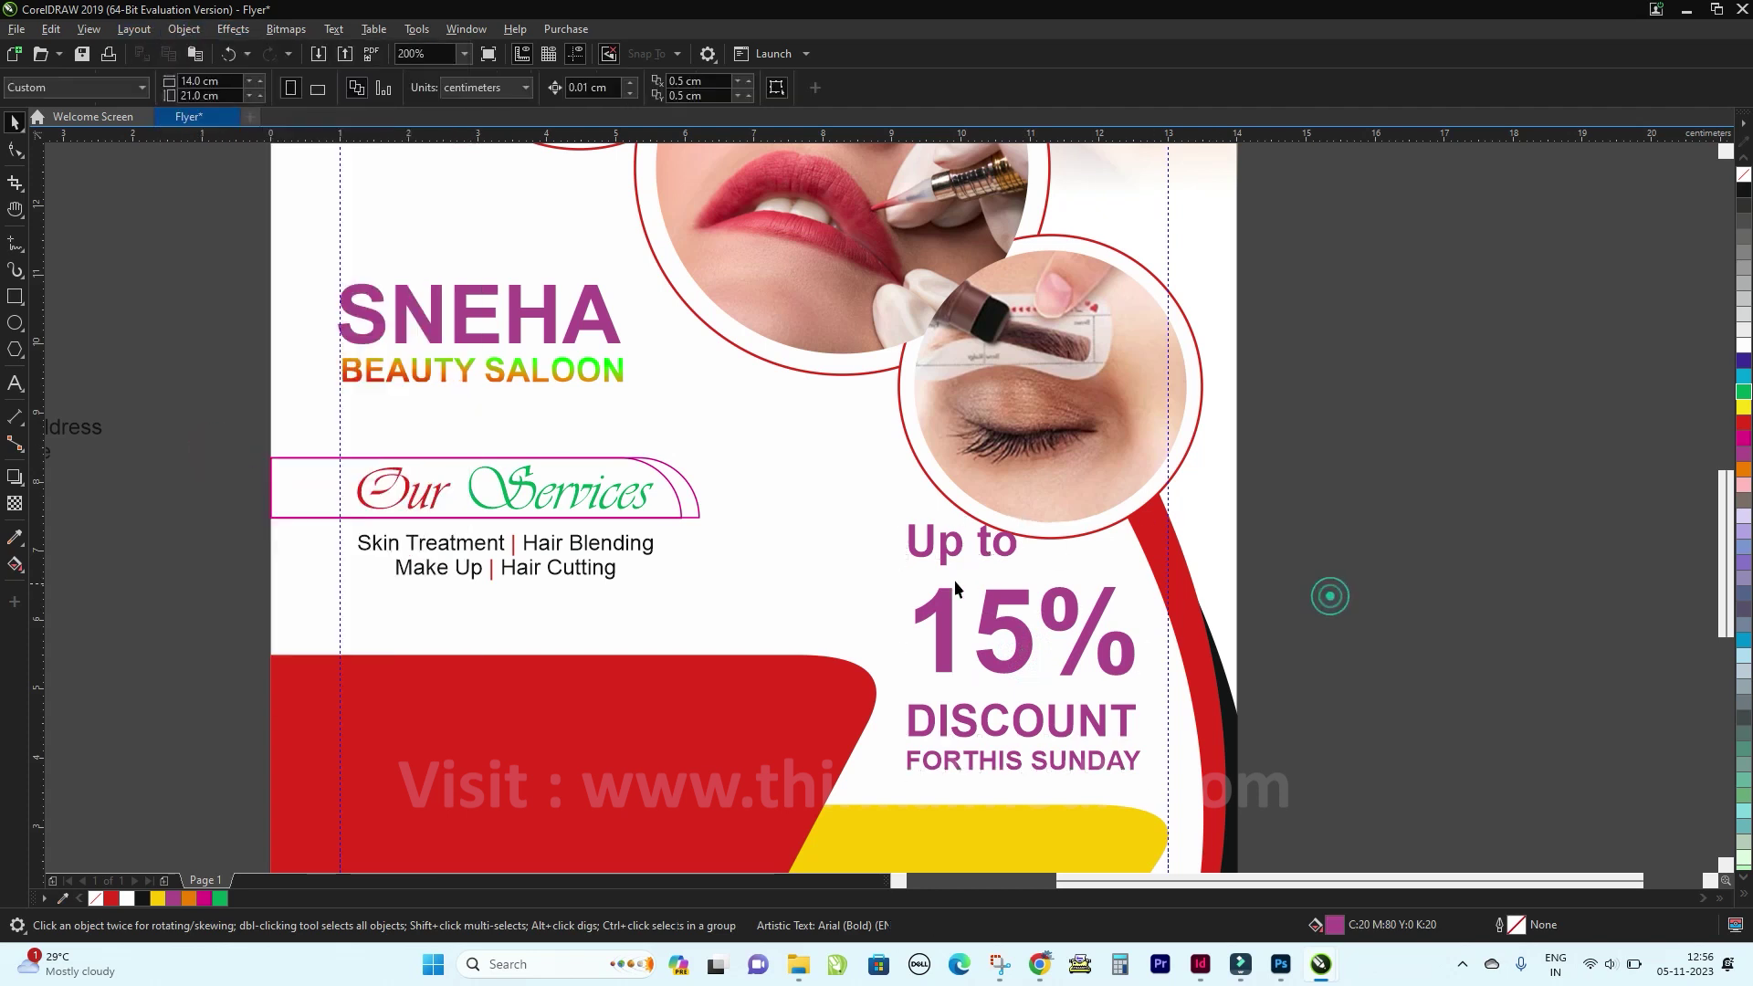
left_click_drag(950, 555, 960, 576)
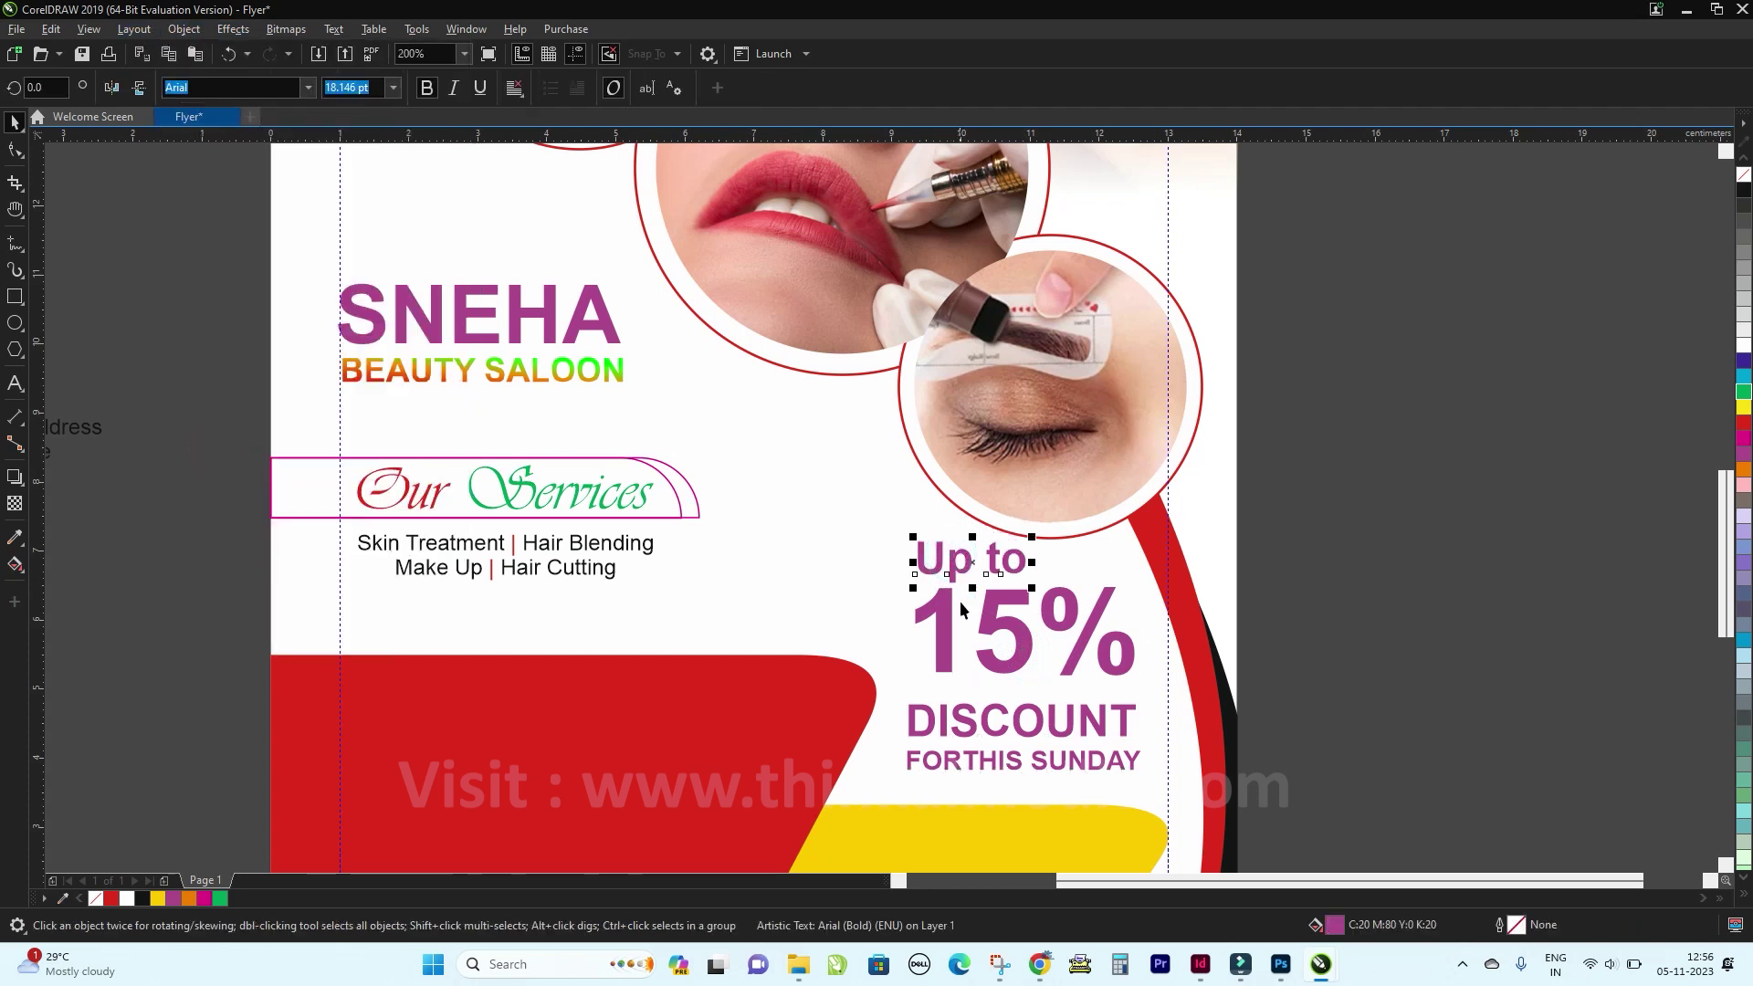
- Shrink 15% and FORTHIS SUNDAY, stacking DISCOUNT and FORTHIS SUNDAY tightly beneath
left_click(1013, 671)
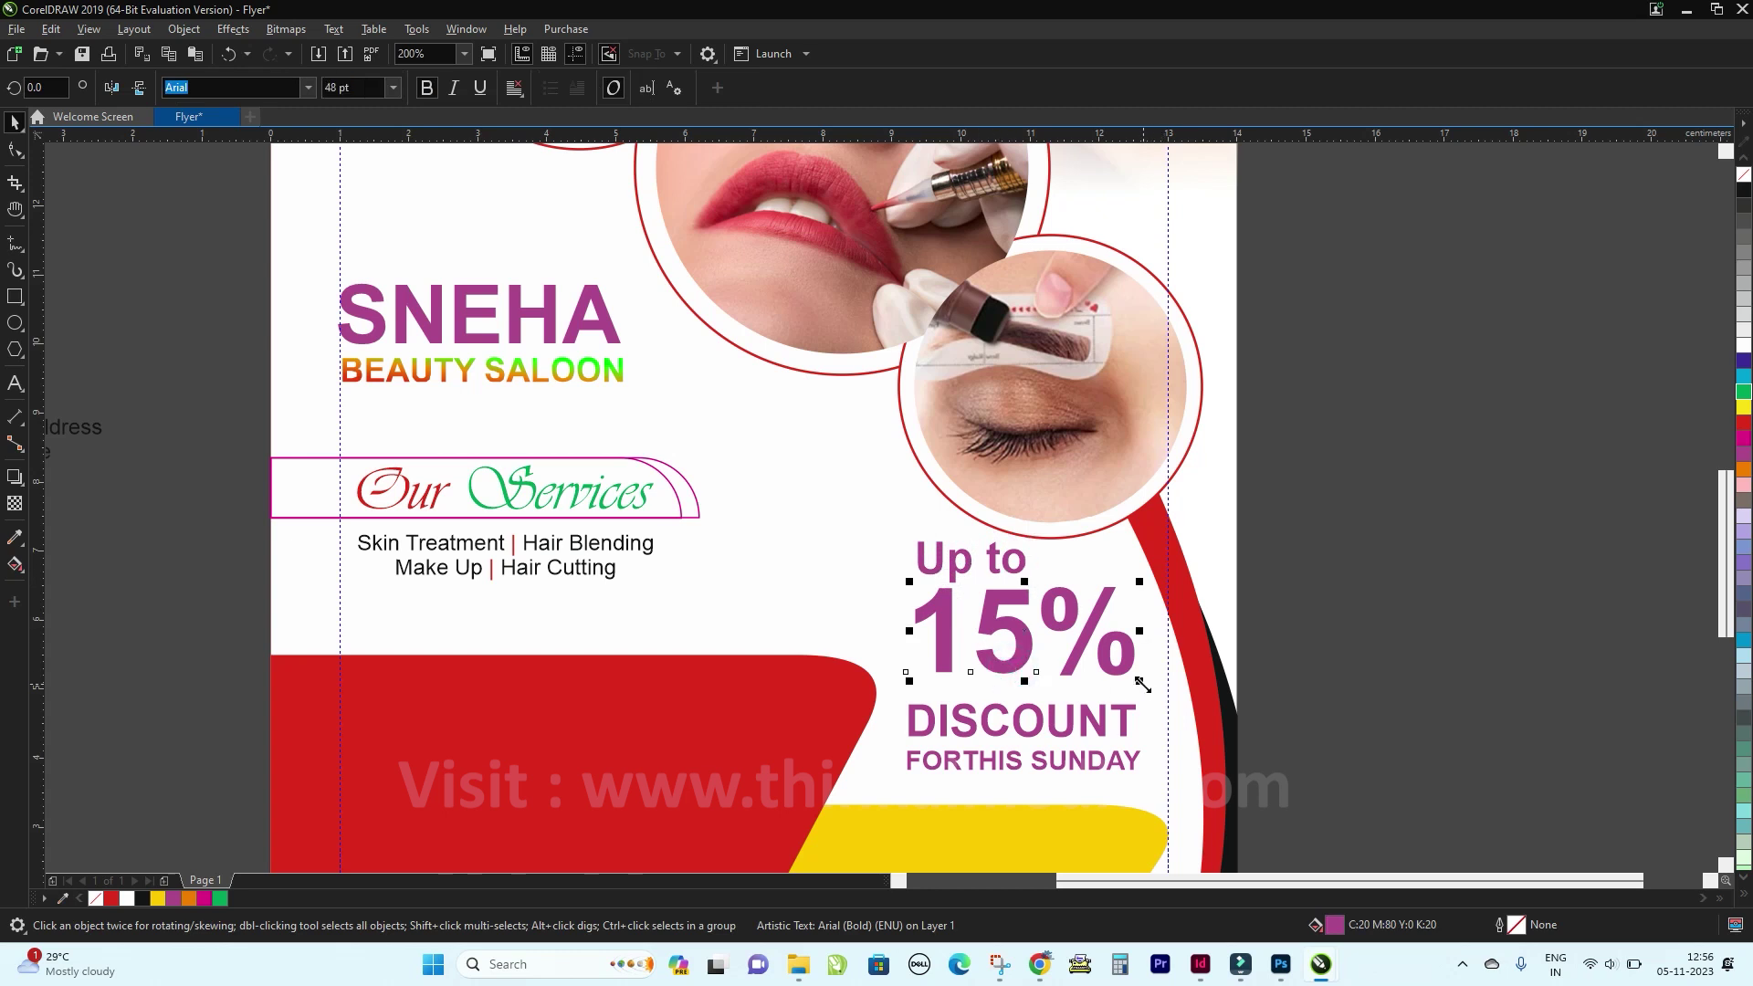
left_click_drag(1141, 680, 1120, 671)
mouse_move(1054, 727)
left_mouse_down()
mouse_move(1059, 696)
mouse_move(1109, 692)
left_mouse_up()
left_click_drag(1028, 762, 1030, 731)
left_click_drag(1154, 737, 1112, 740)
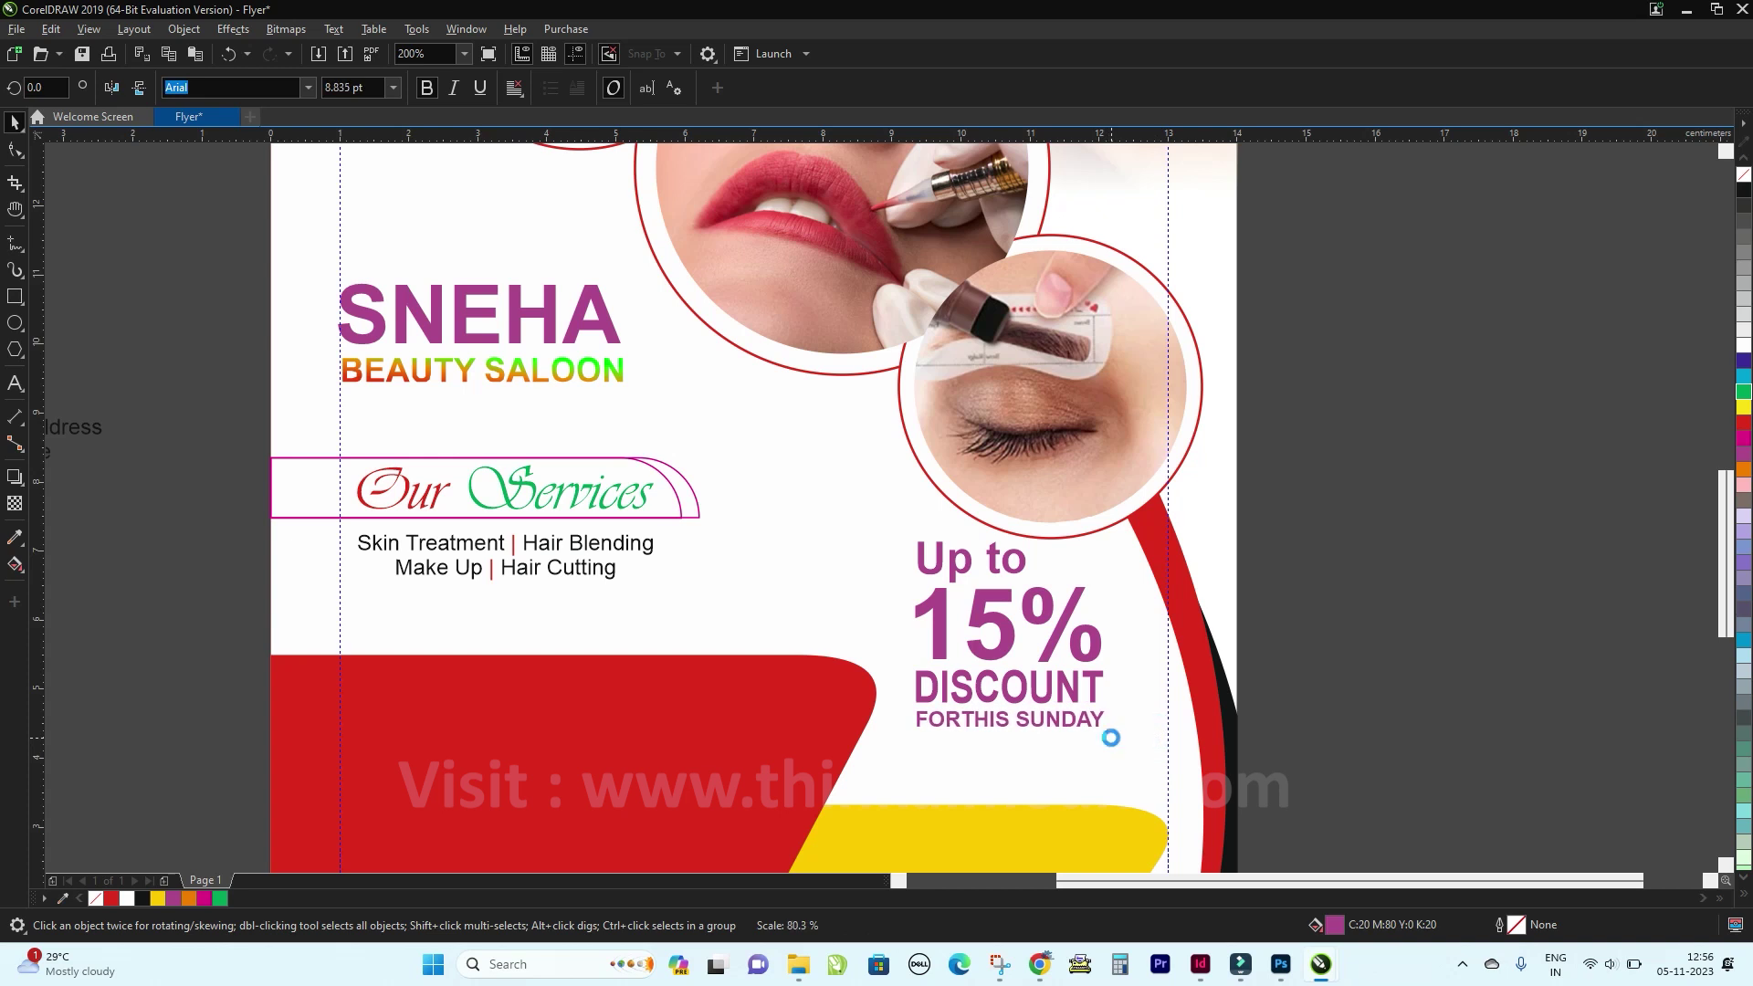
left_click(1338, 671)
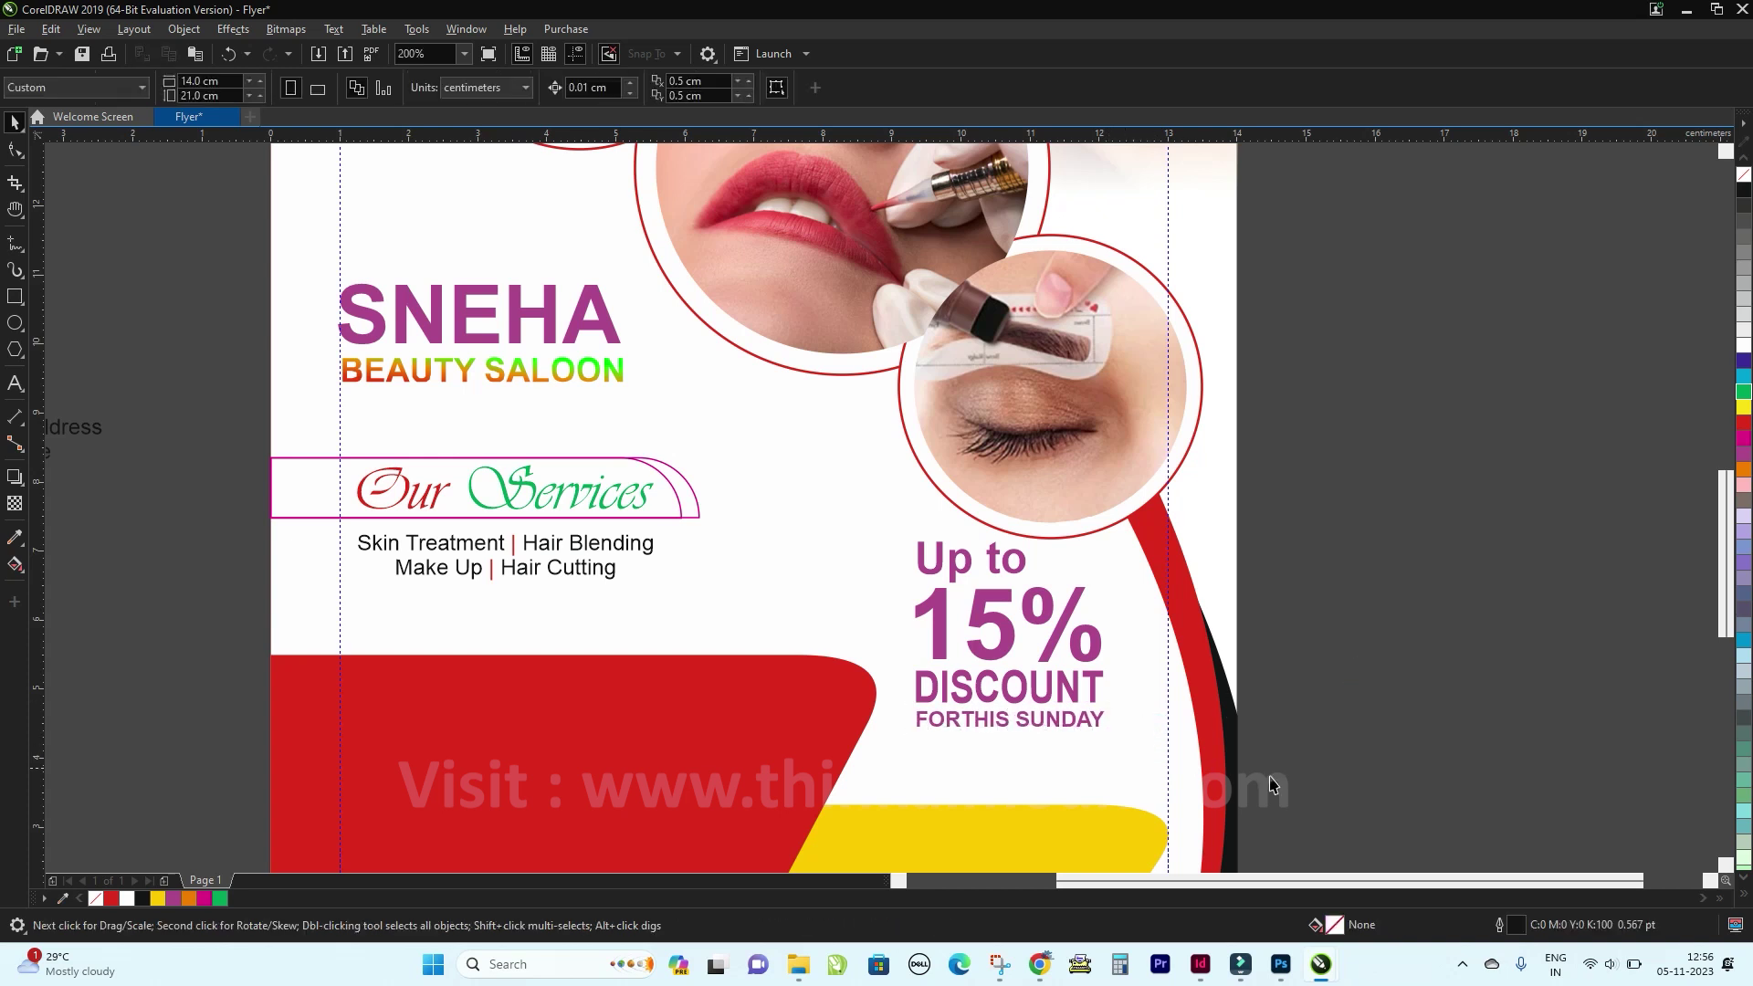
- Shift the whole four-line offer block down and right
left_click_drag(1315, 775, 895, 530)
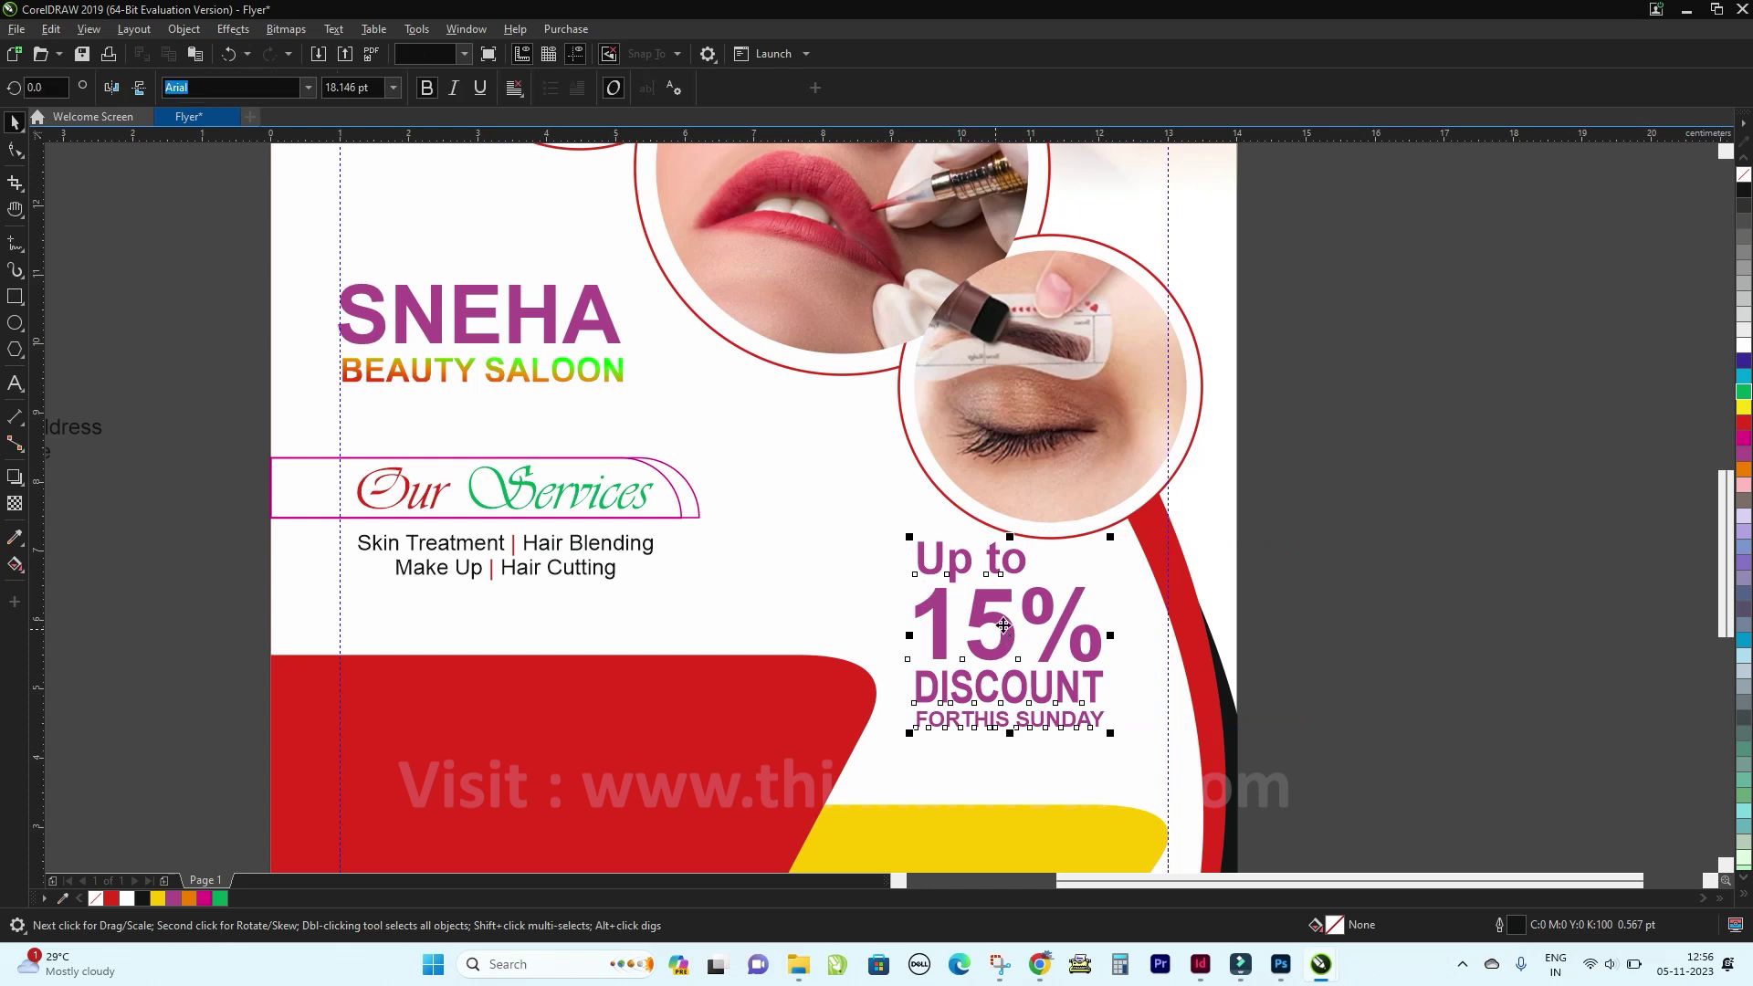
left_click_drag(1003, 626, 1020, 657)
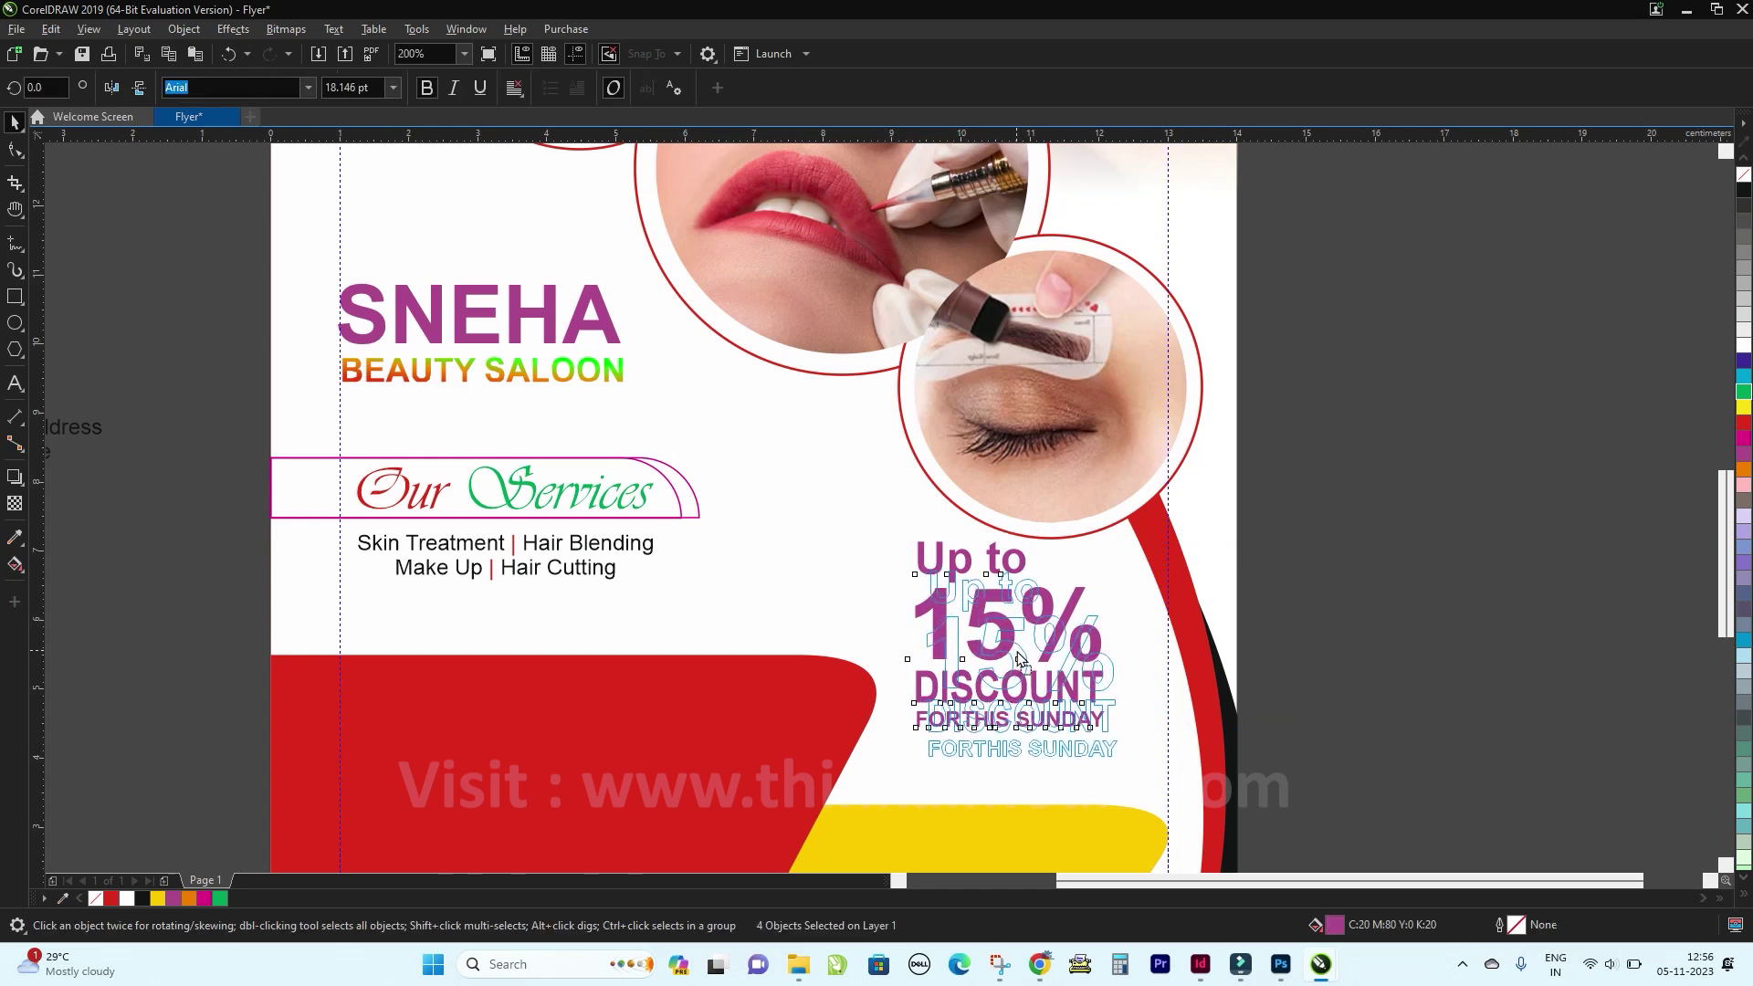
left_click_drag(1021, 658, 1023, 653)
left_click(1297, 594)
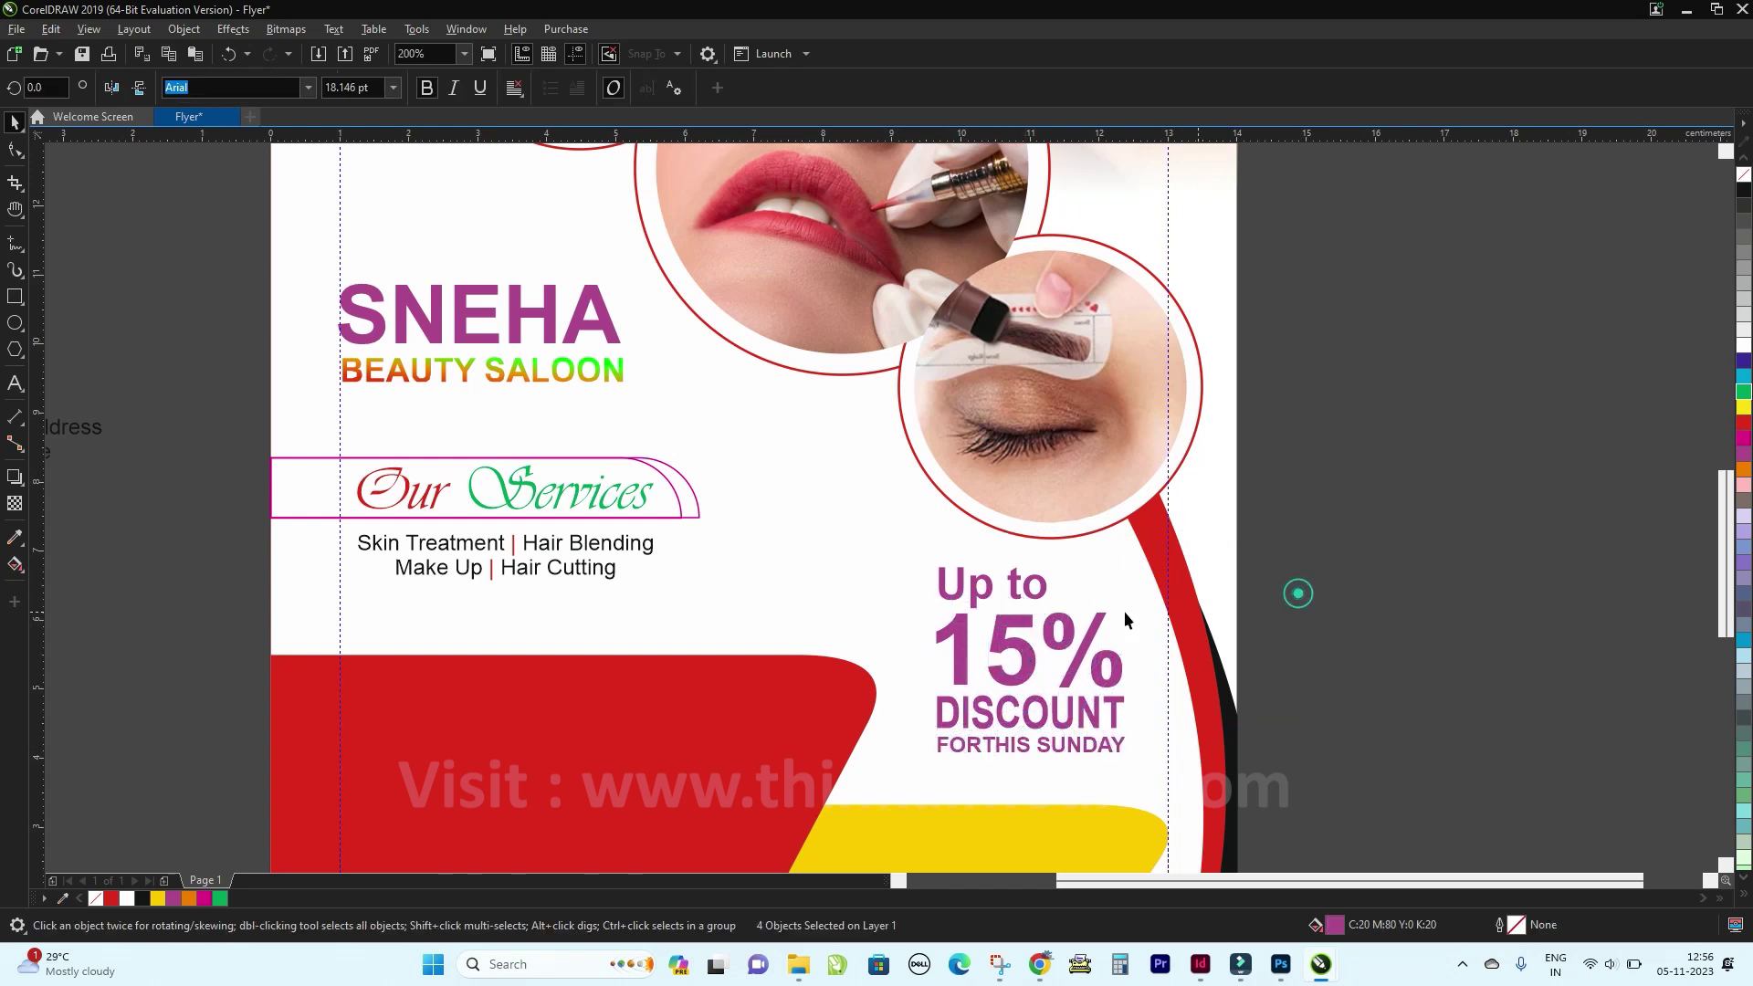
- Try the Vivaldi script font on the 'Up to' text
left_click(992, 584)
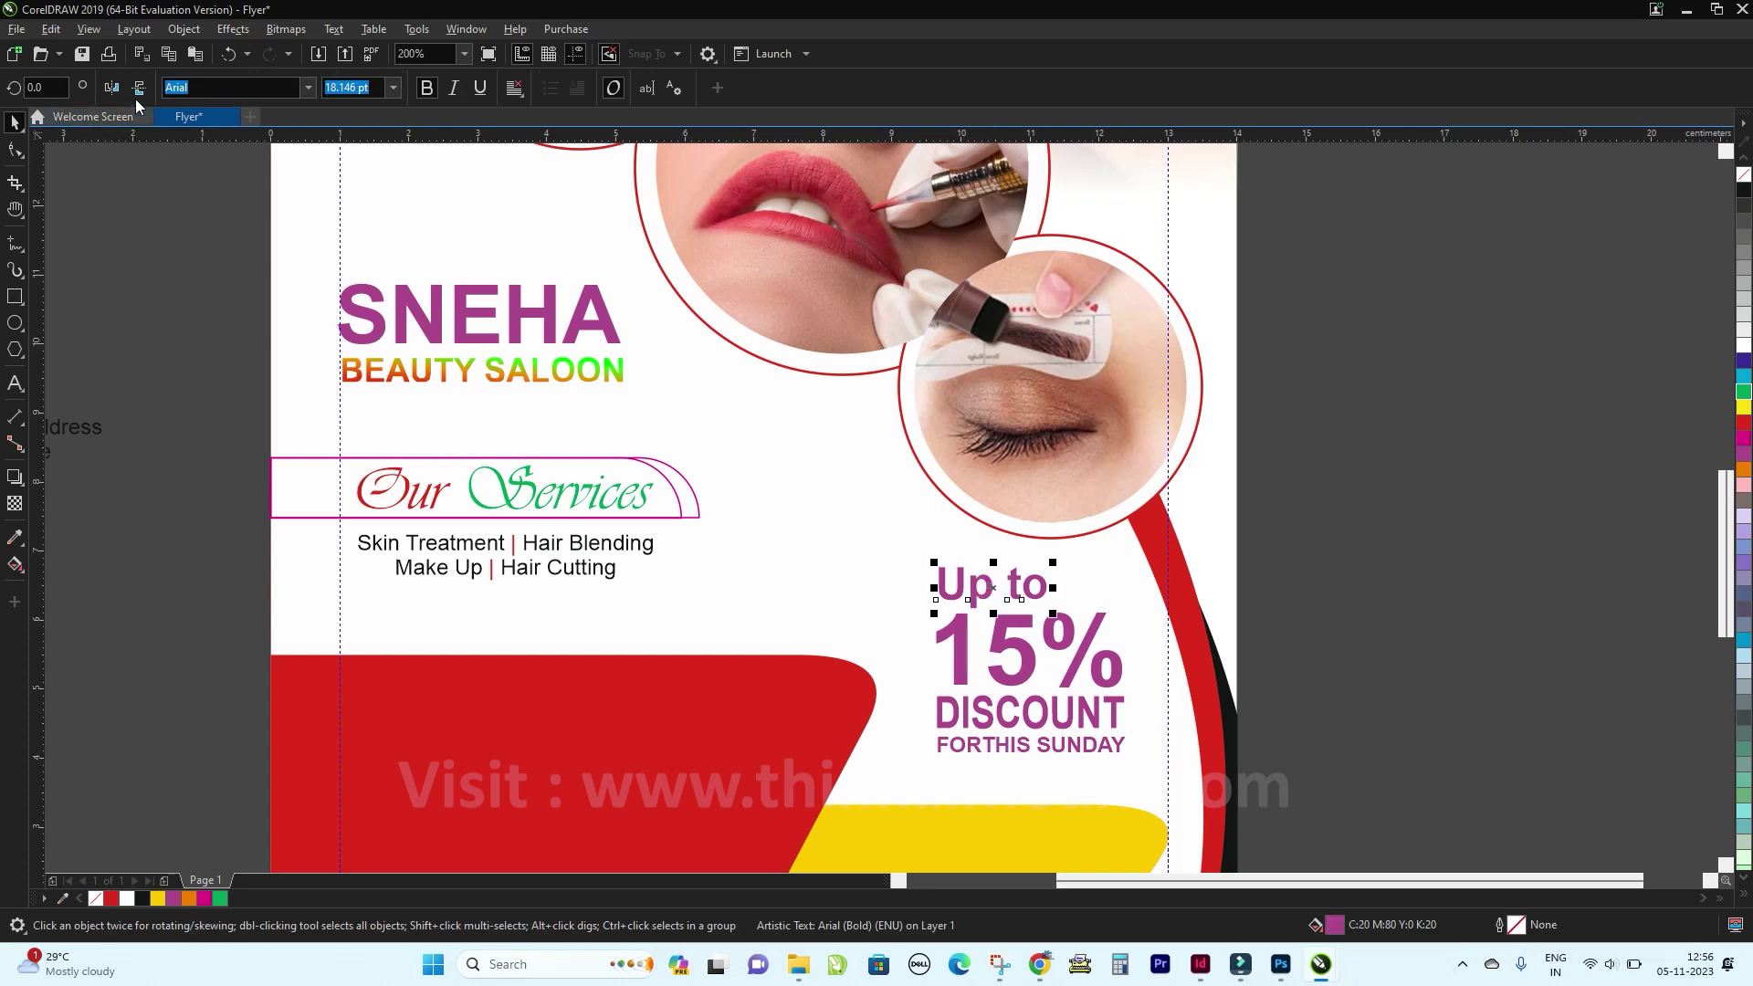
left_click(308, 87)
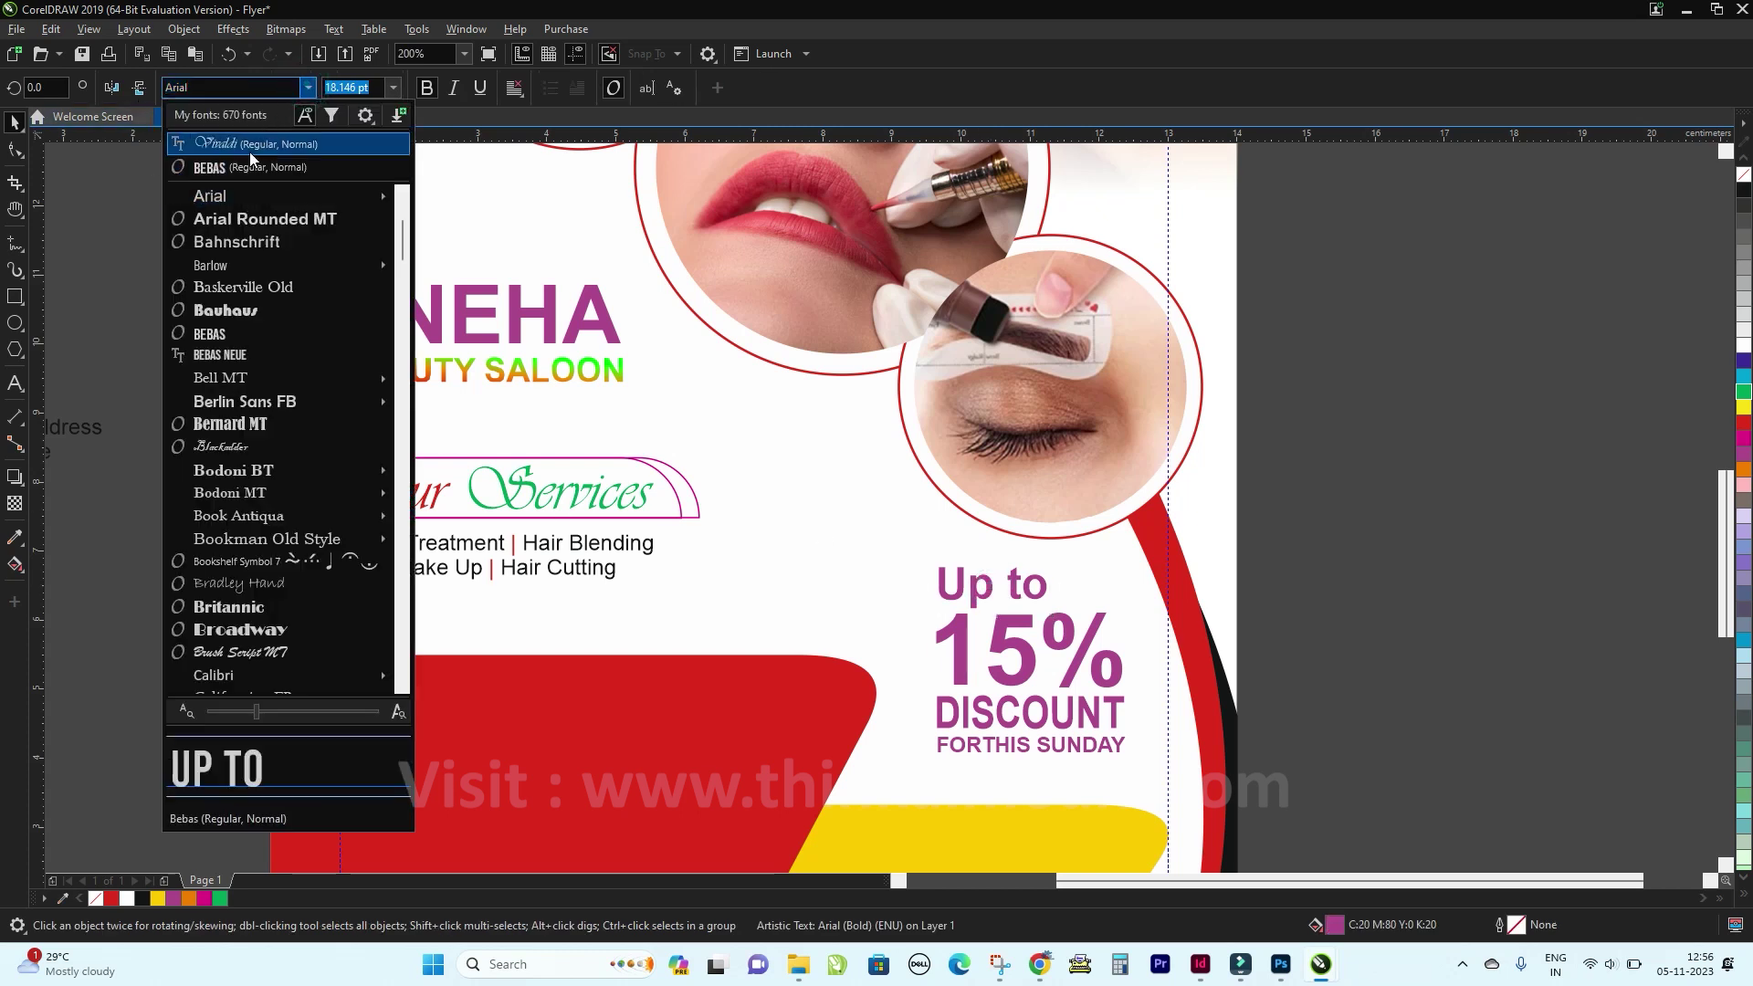
left_click(255, 146)
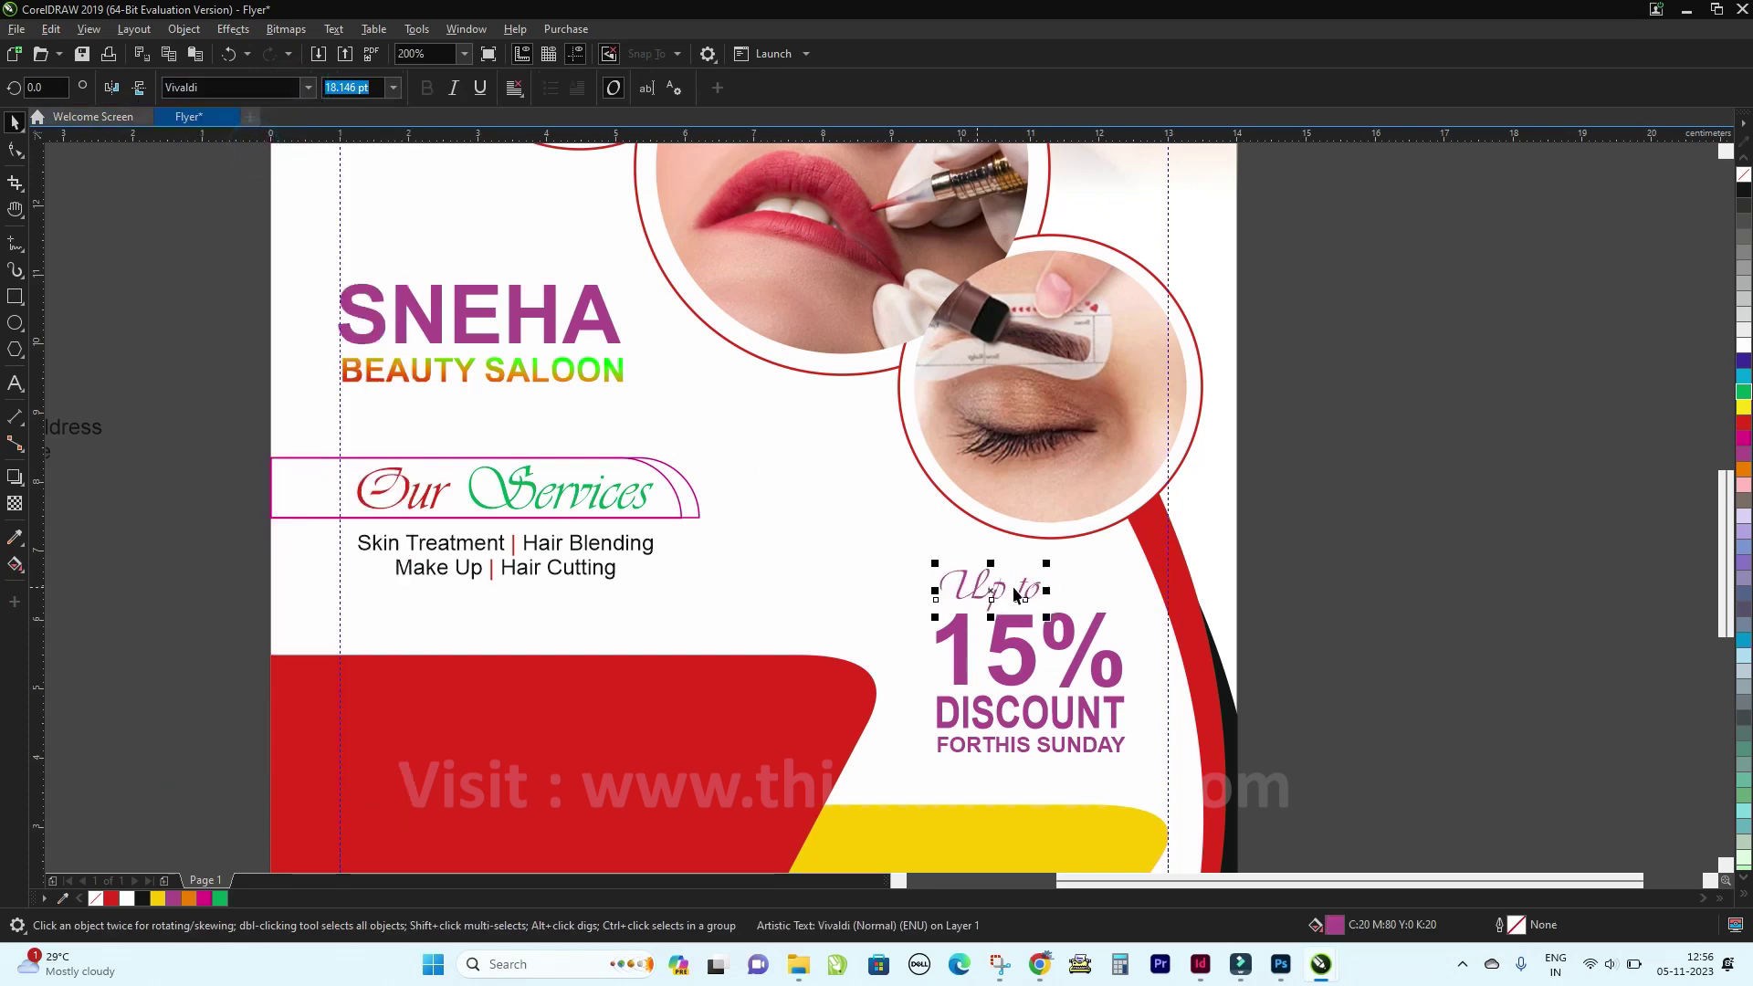
left_click(307, 87)
key("Escape")
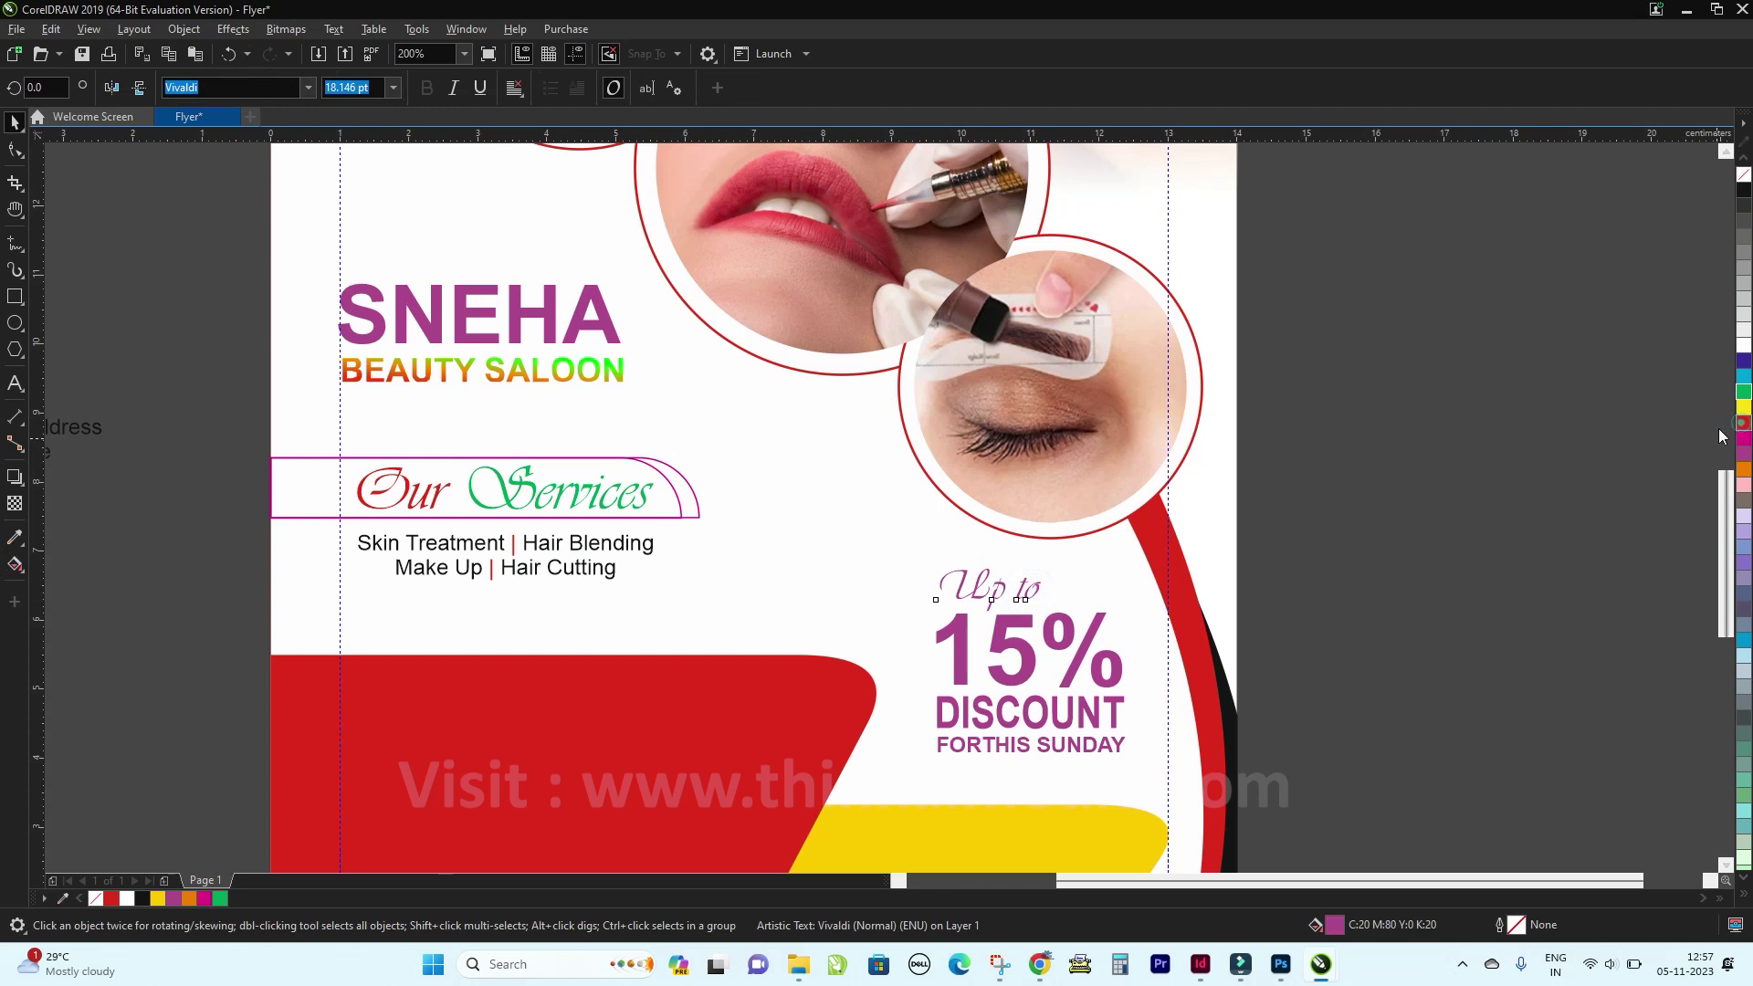
left_click(1360, 537)
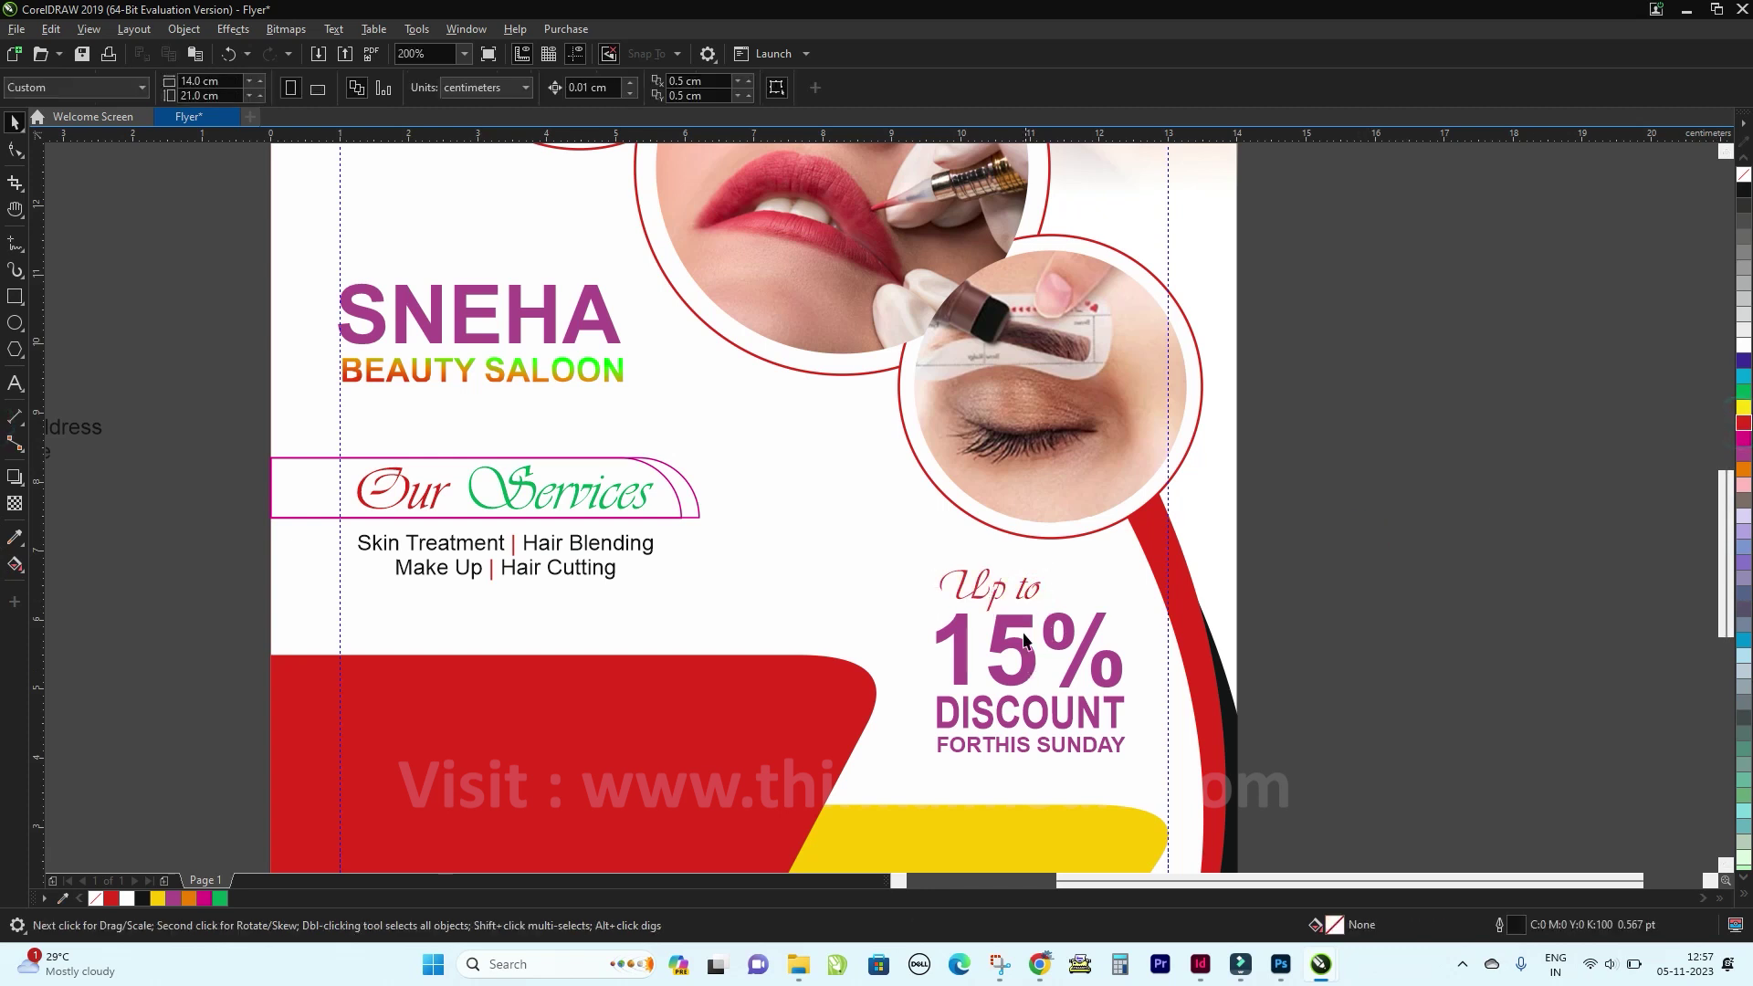
- Recolour the 'Up to' text and make the 15% text red
left_click(1004, 591)
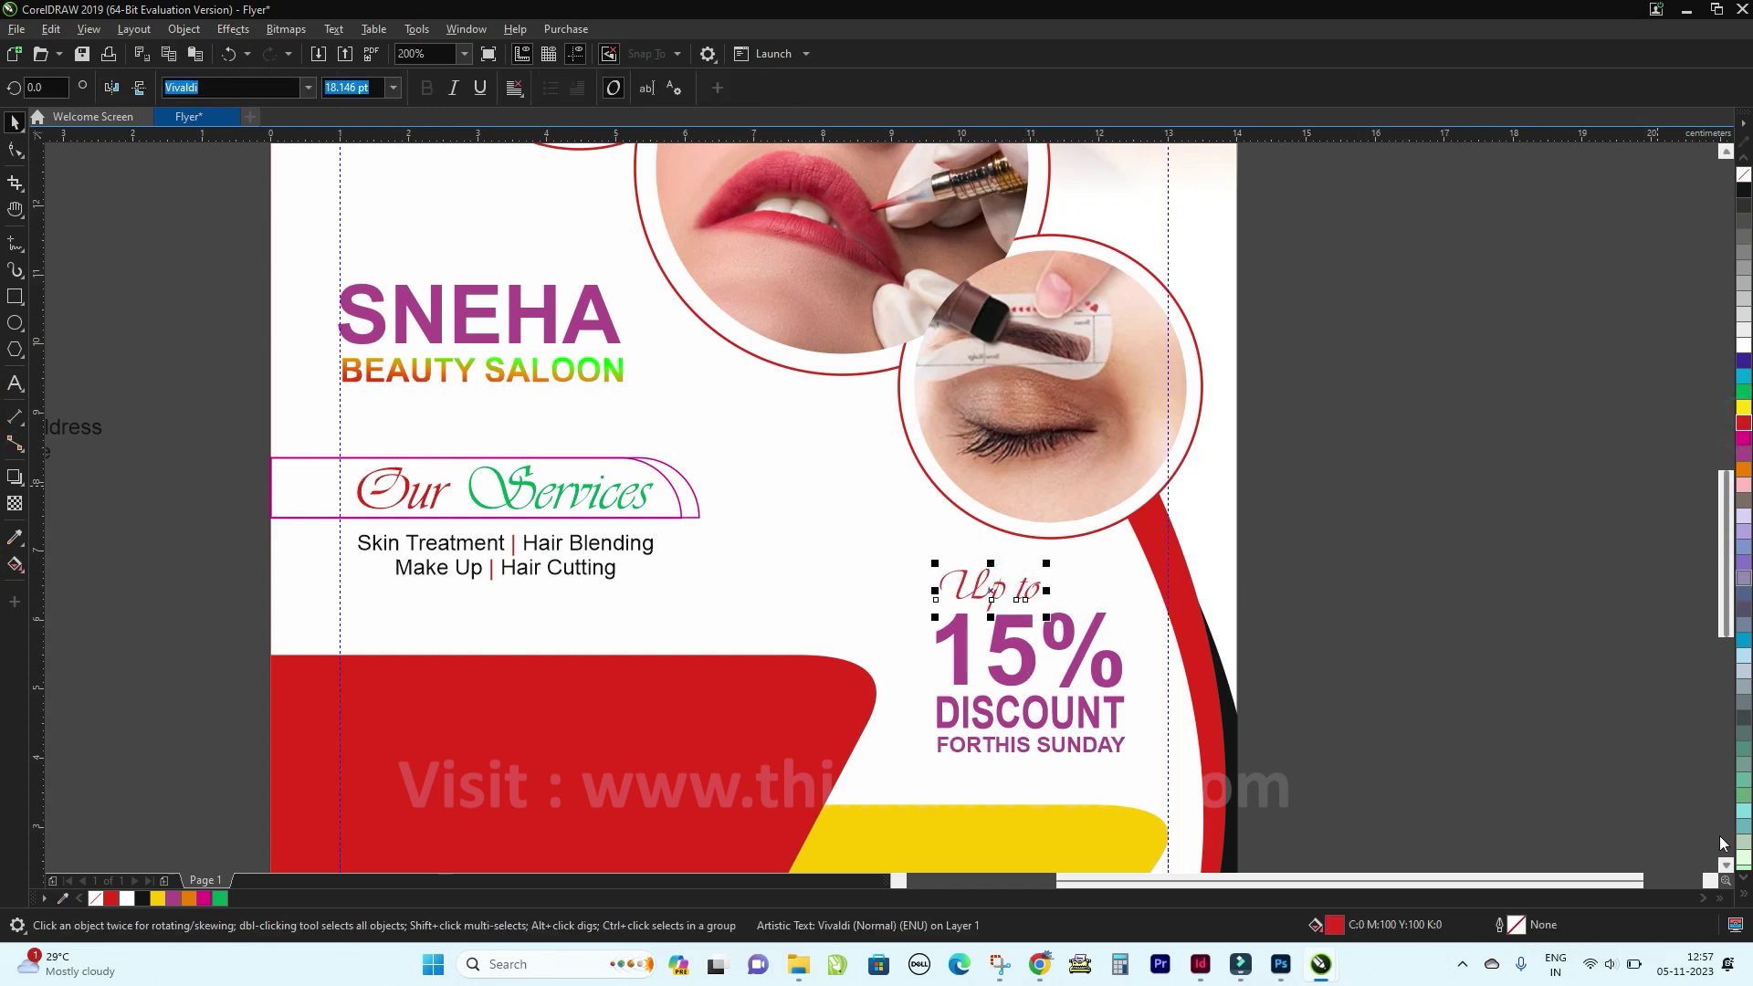
left_click(1741, 894)
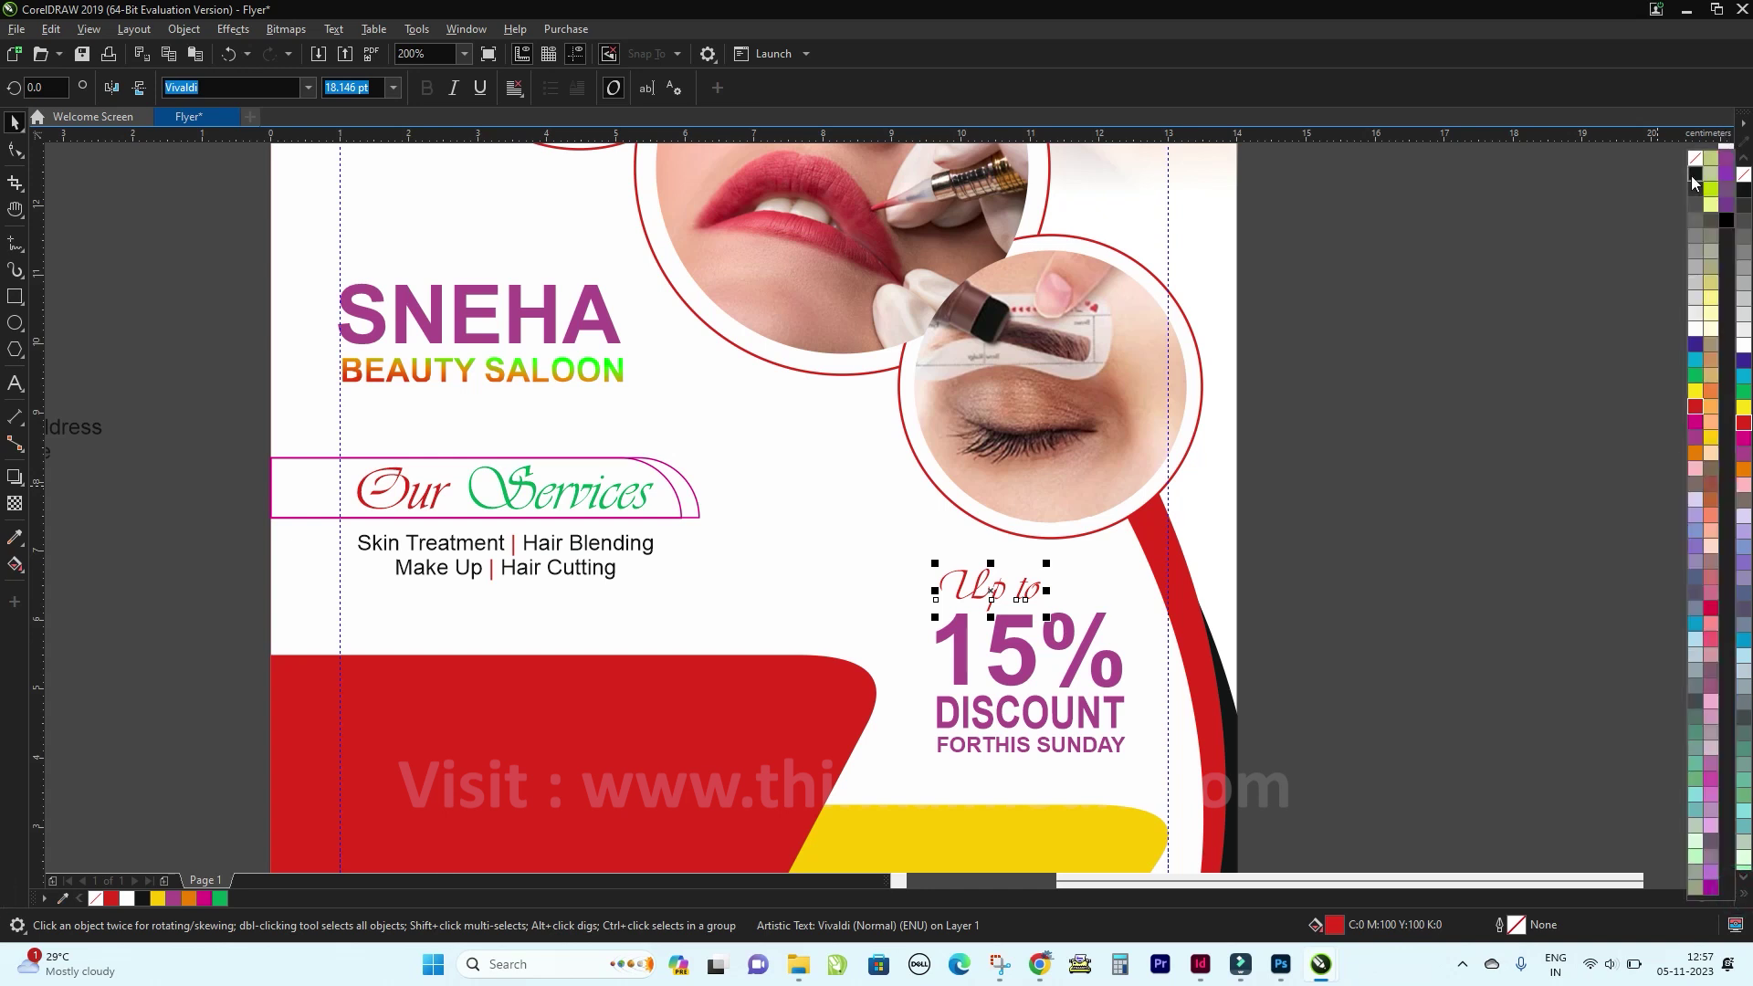
left_click(1689, 180)
left_click(1033, 665)
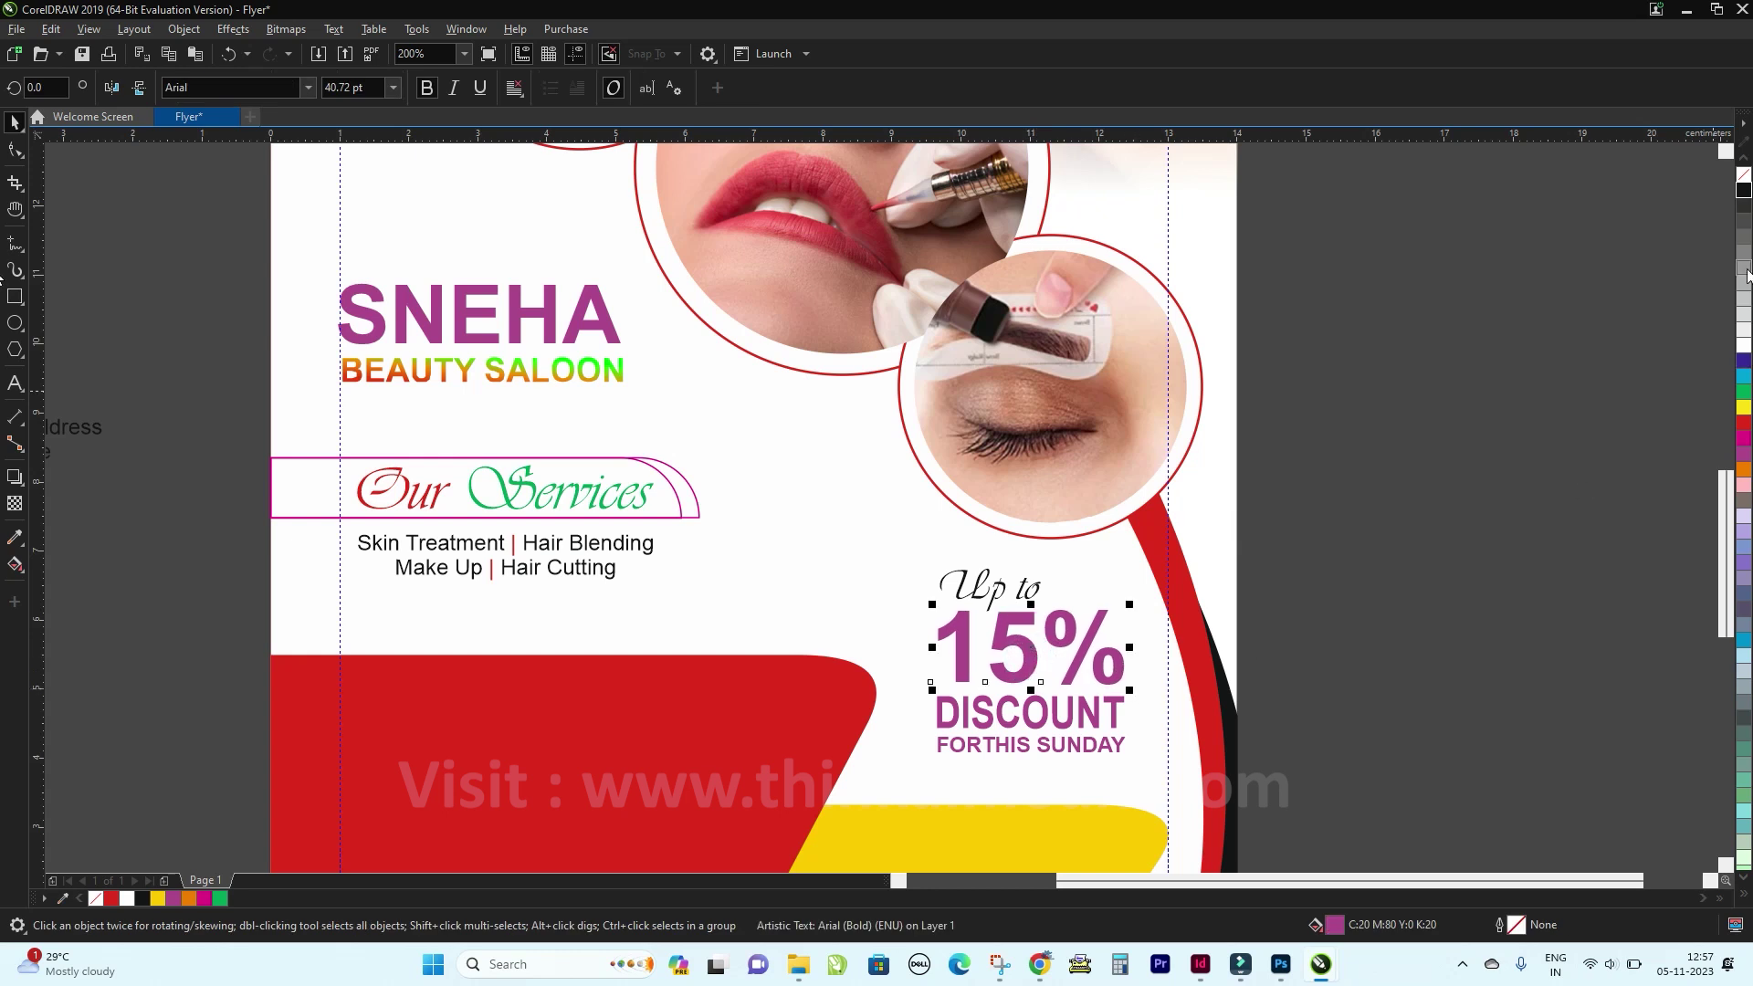
left_click(1742, 422)
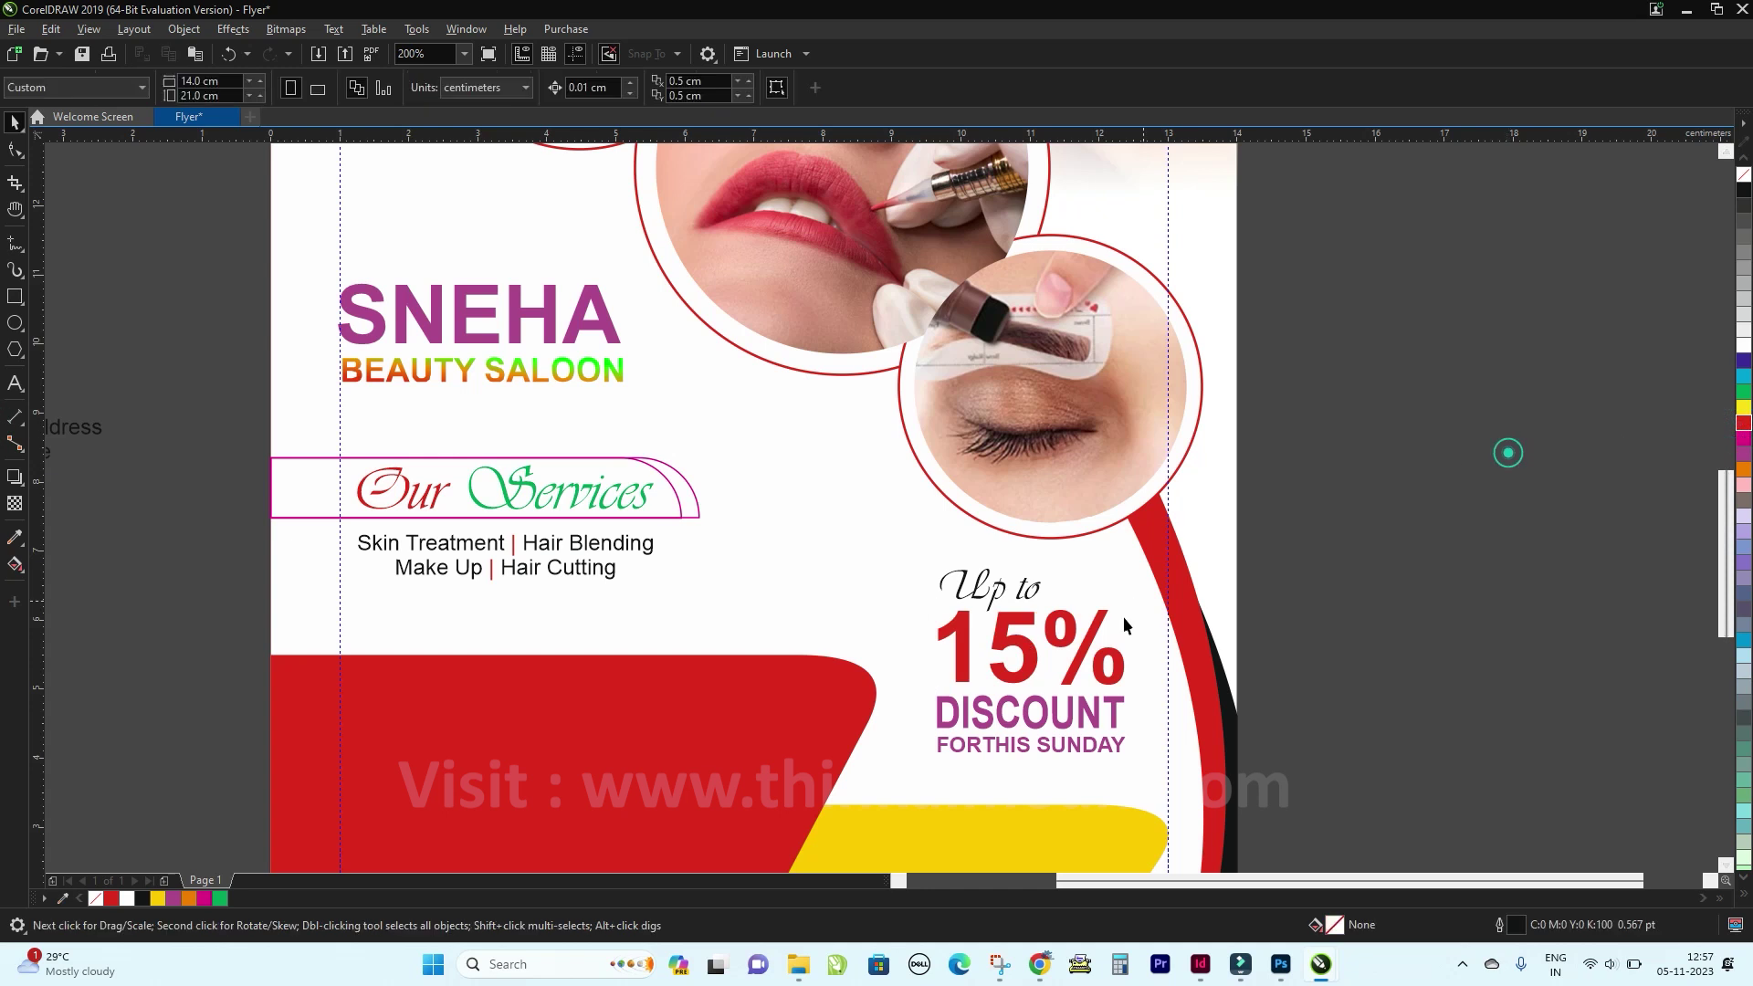
- Colour the DISCOUNT and FOR THIS SUNDAY lines magenta
left_click(1047, 717)
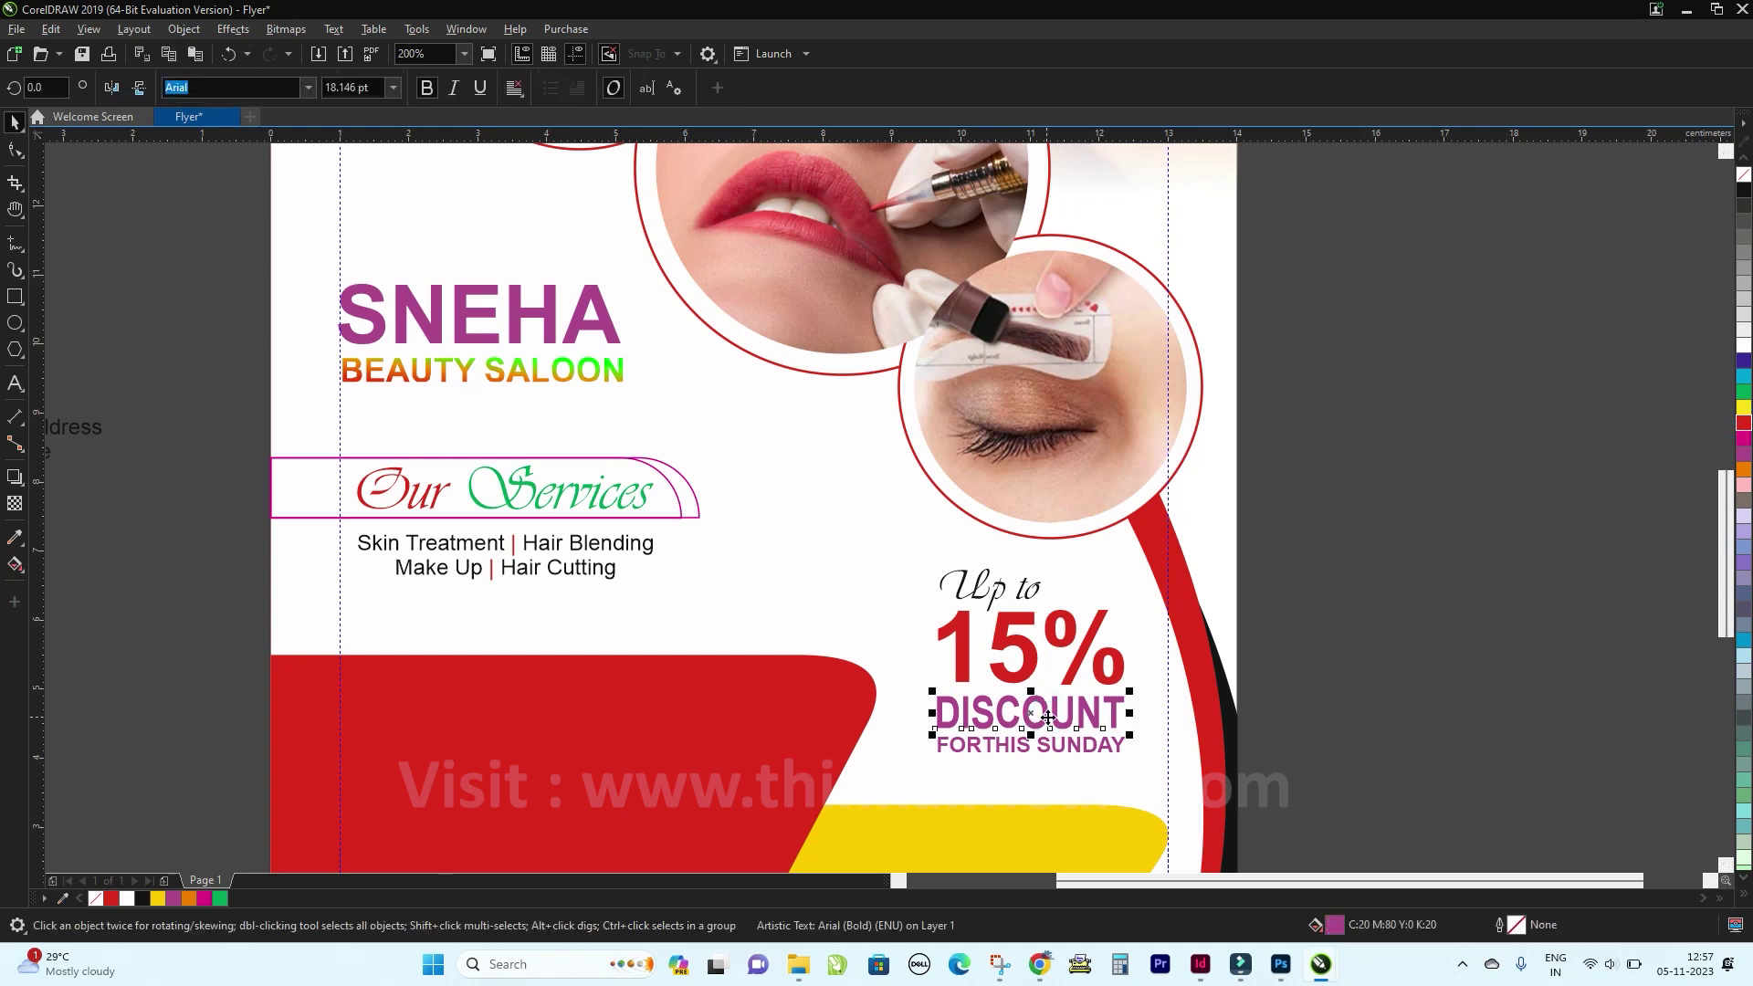
left_click(1744, 439)
left_click(1446, 589)
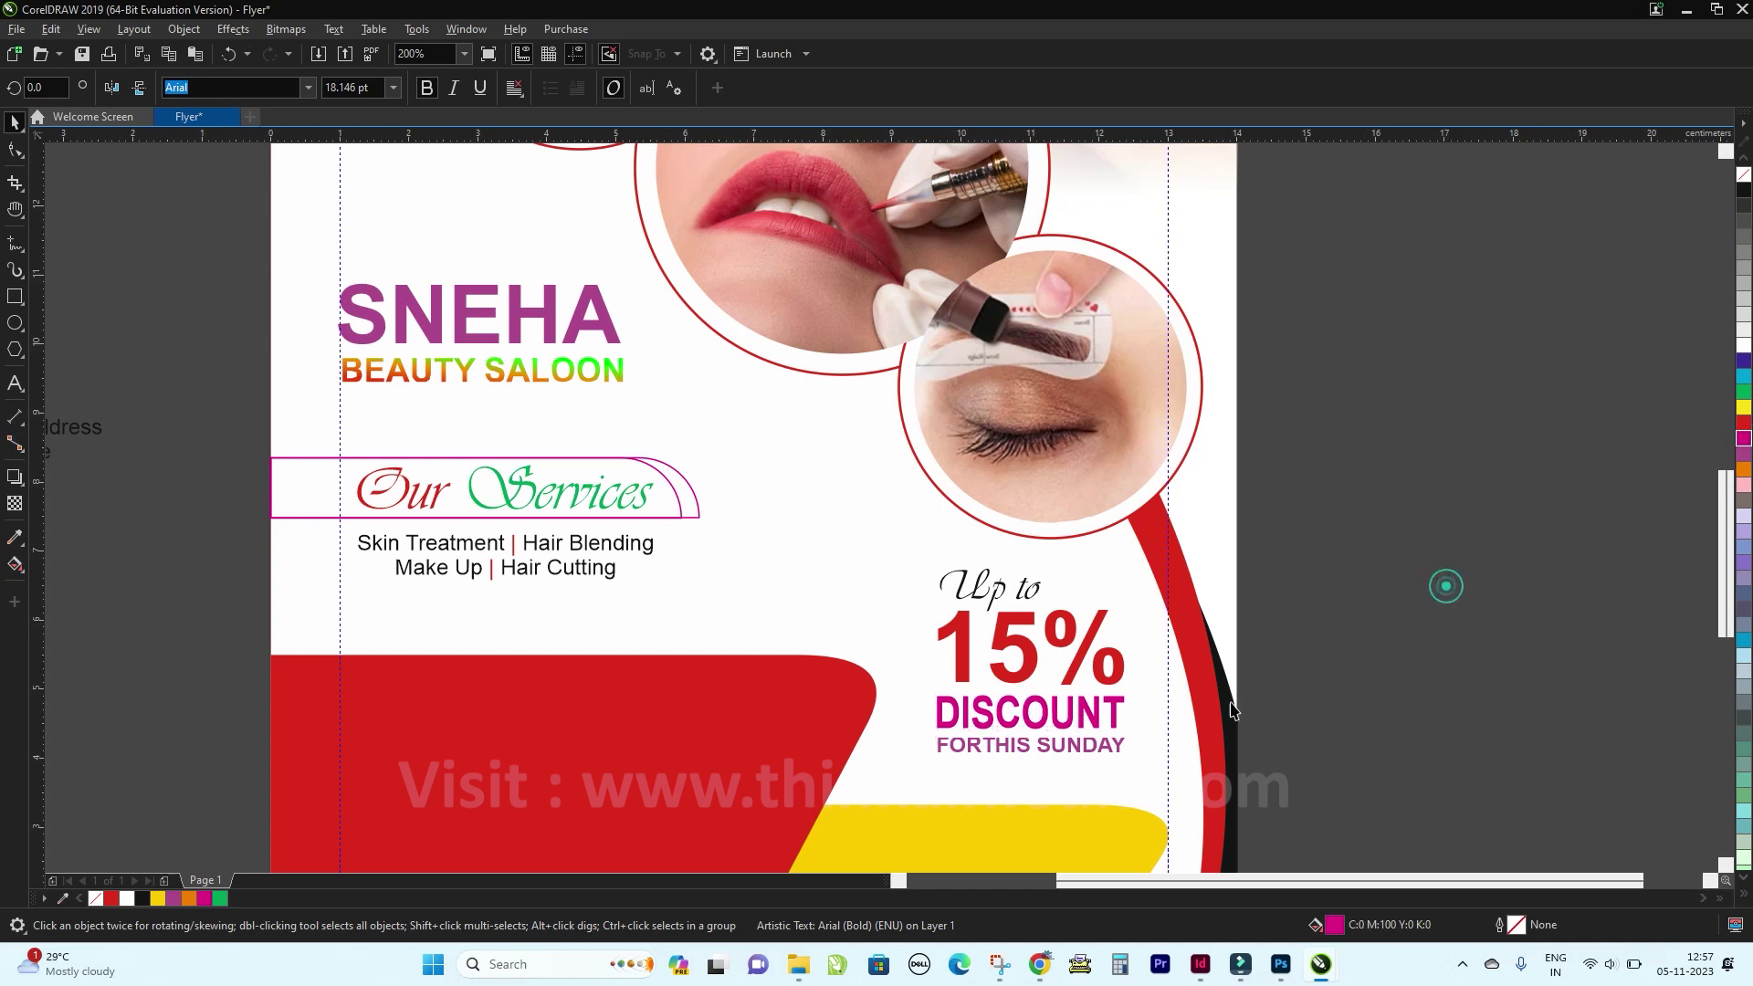
left_click(1093, 746)
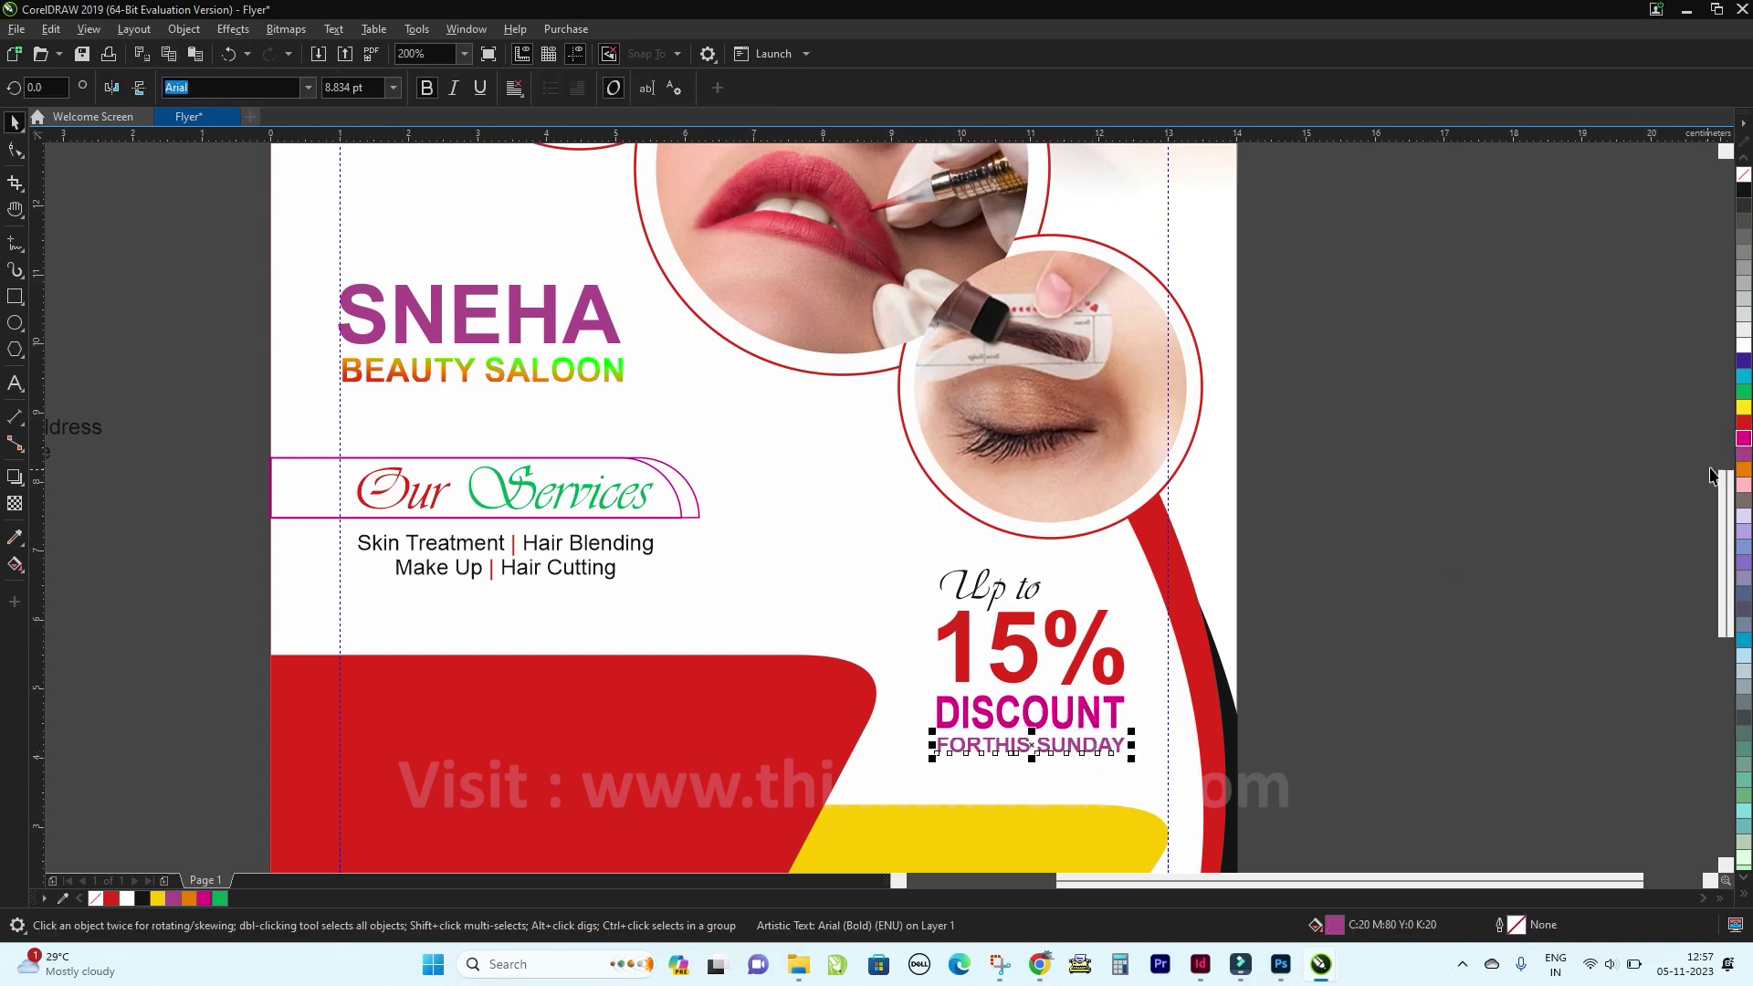
left_click(1744, 439)
left_click(1491, 521)
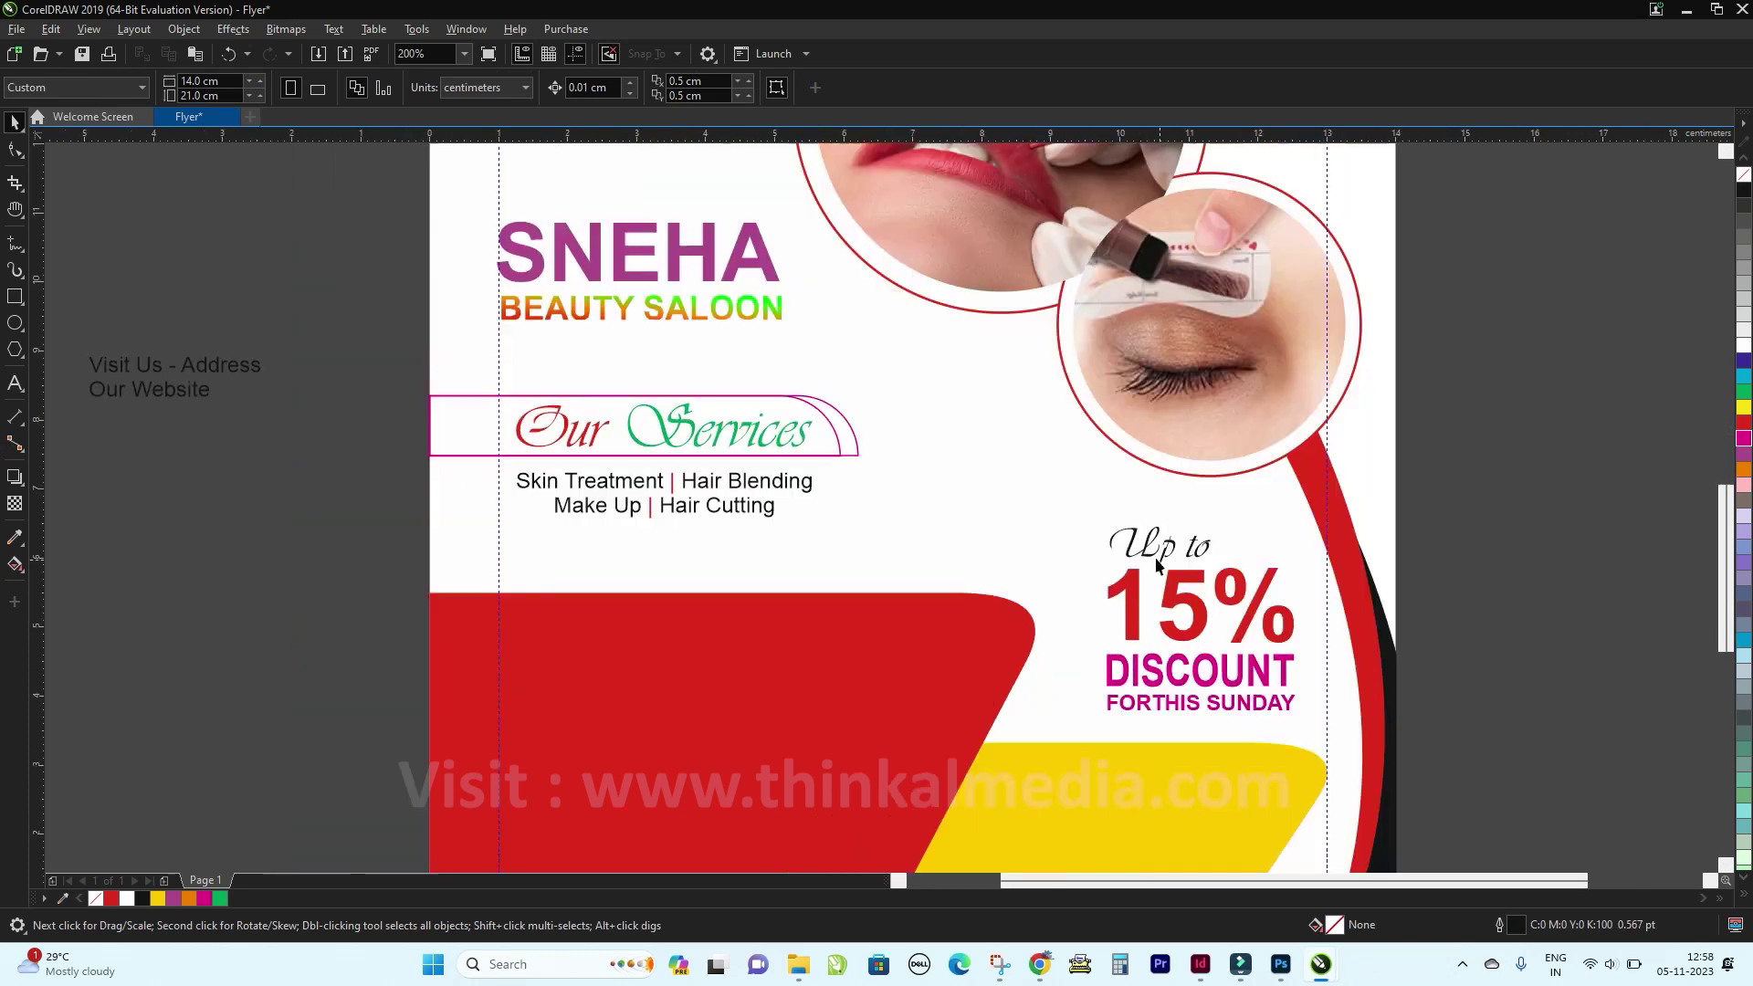
- Set 'Up to' in Embassy BT and enlarge it to about 19.5 pt
left_click(1141, 547)
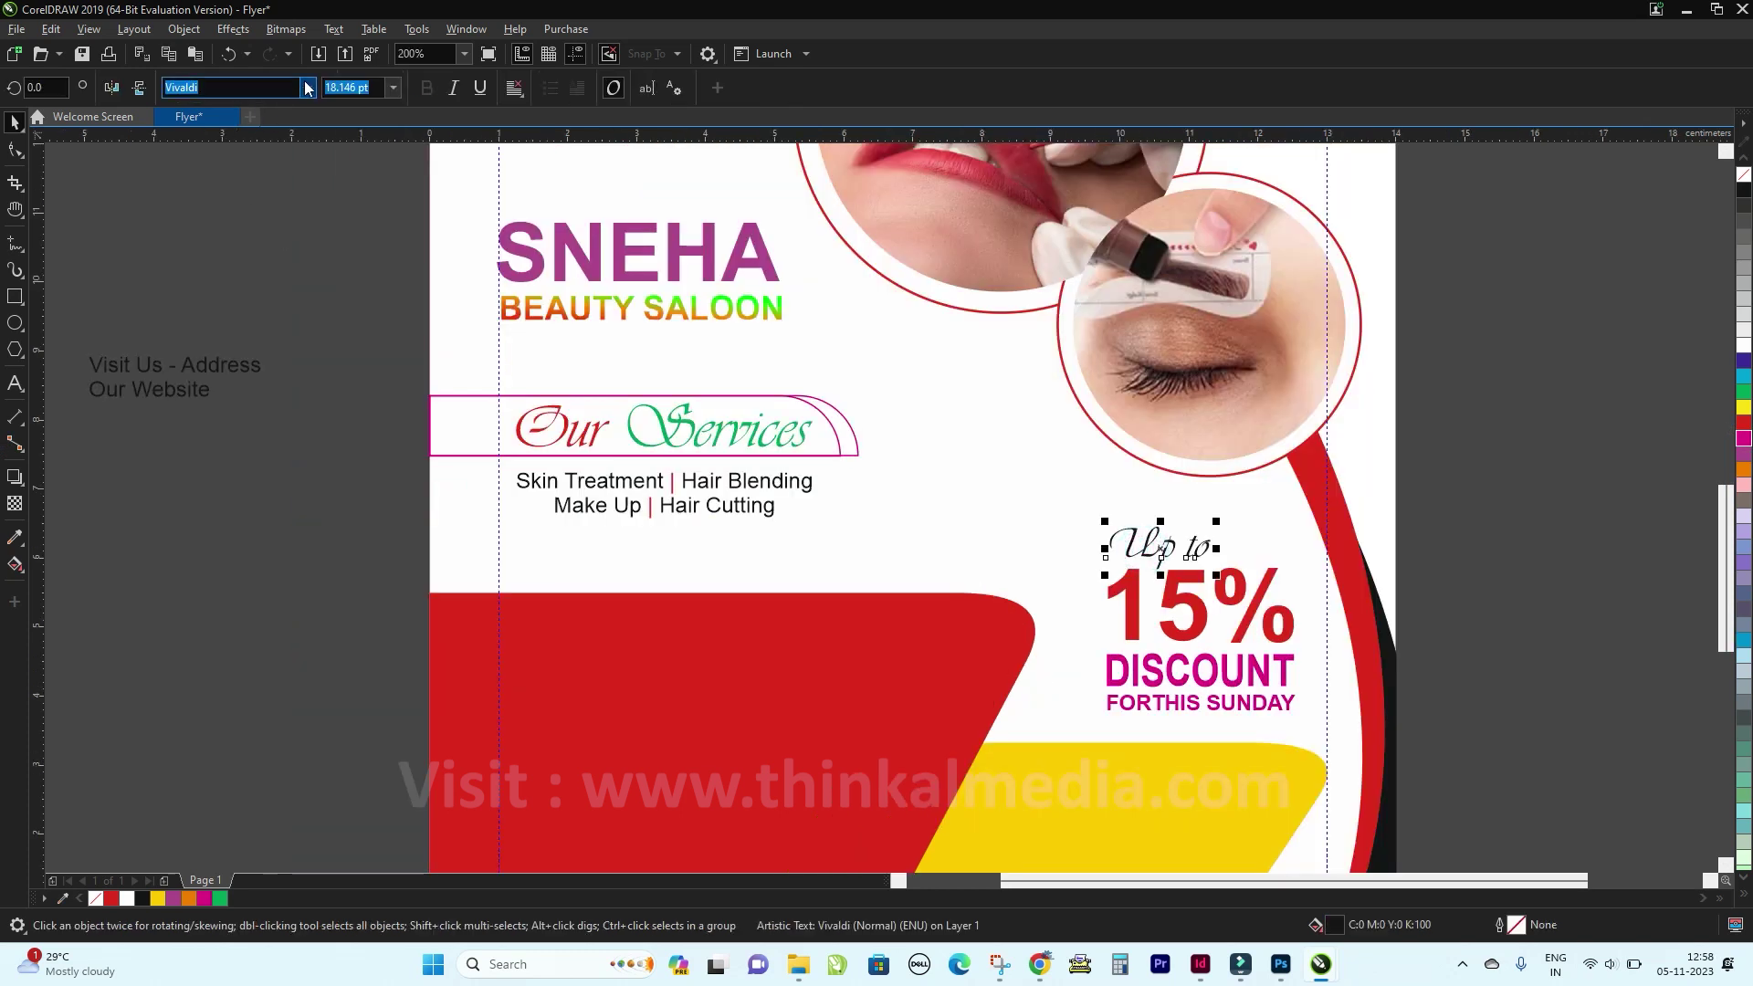
left_click(308, 88)
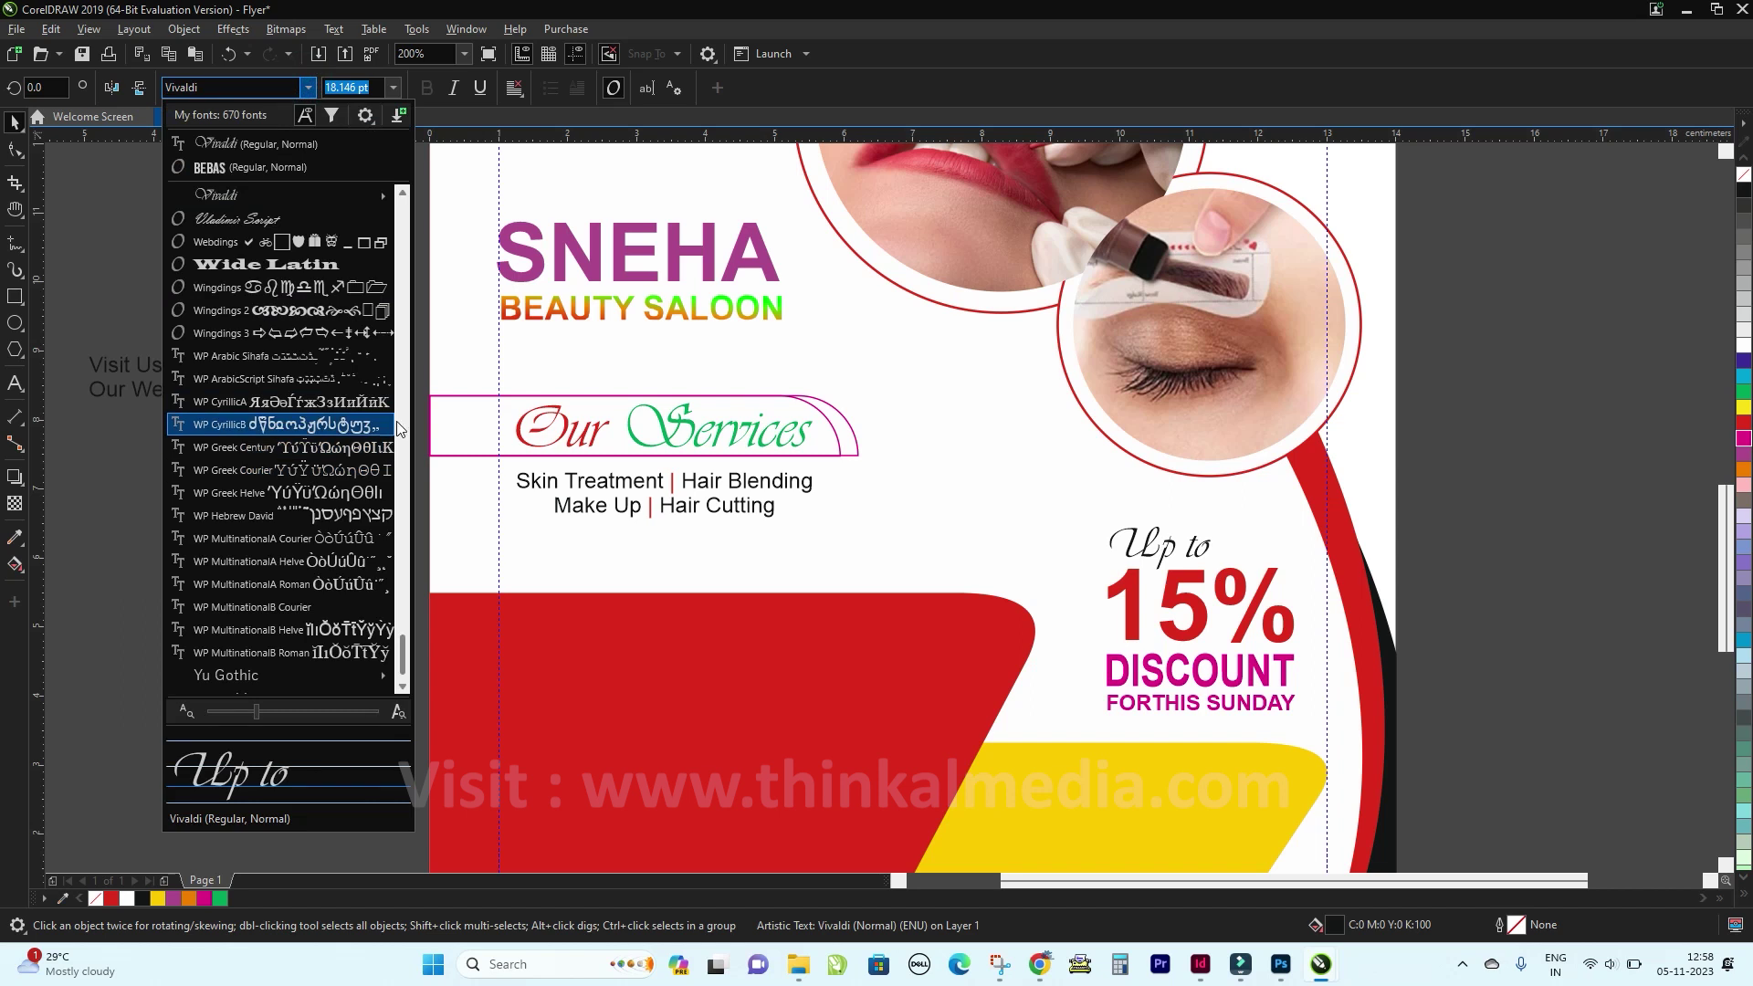
scroll(240, 527, "up", 15)
scroll(240, 527, "up", 10)
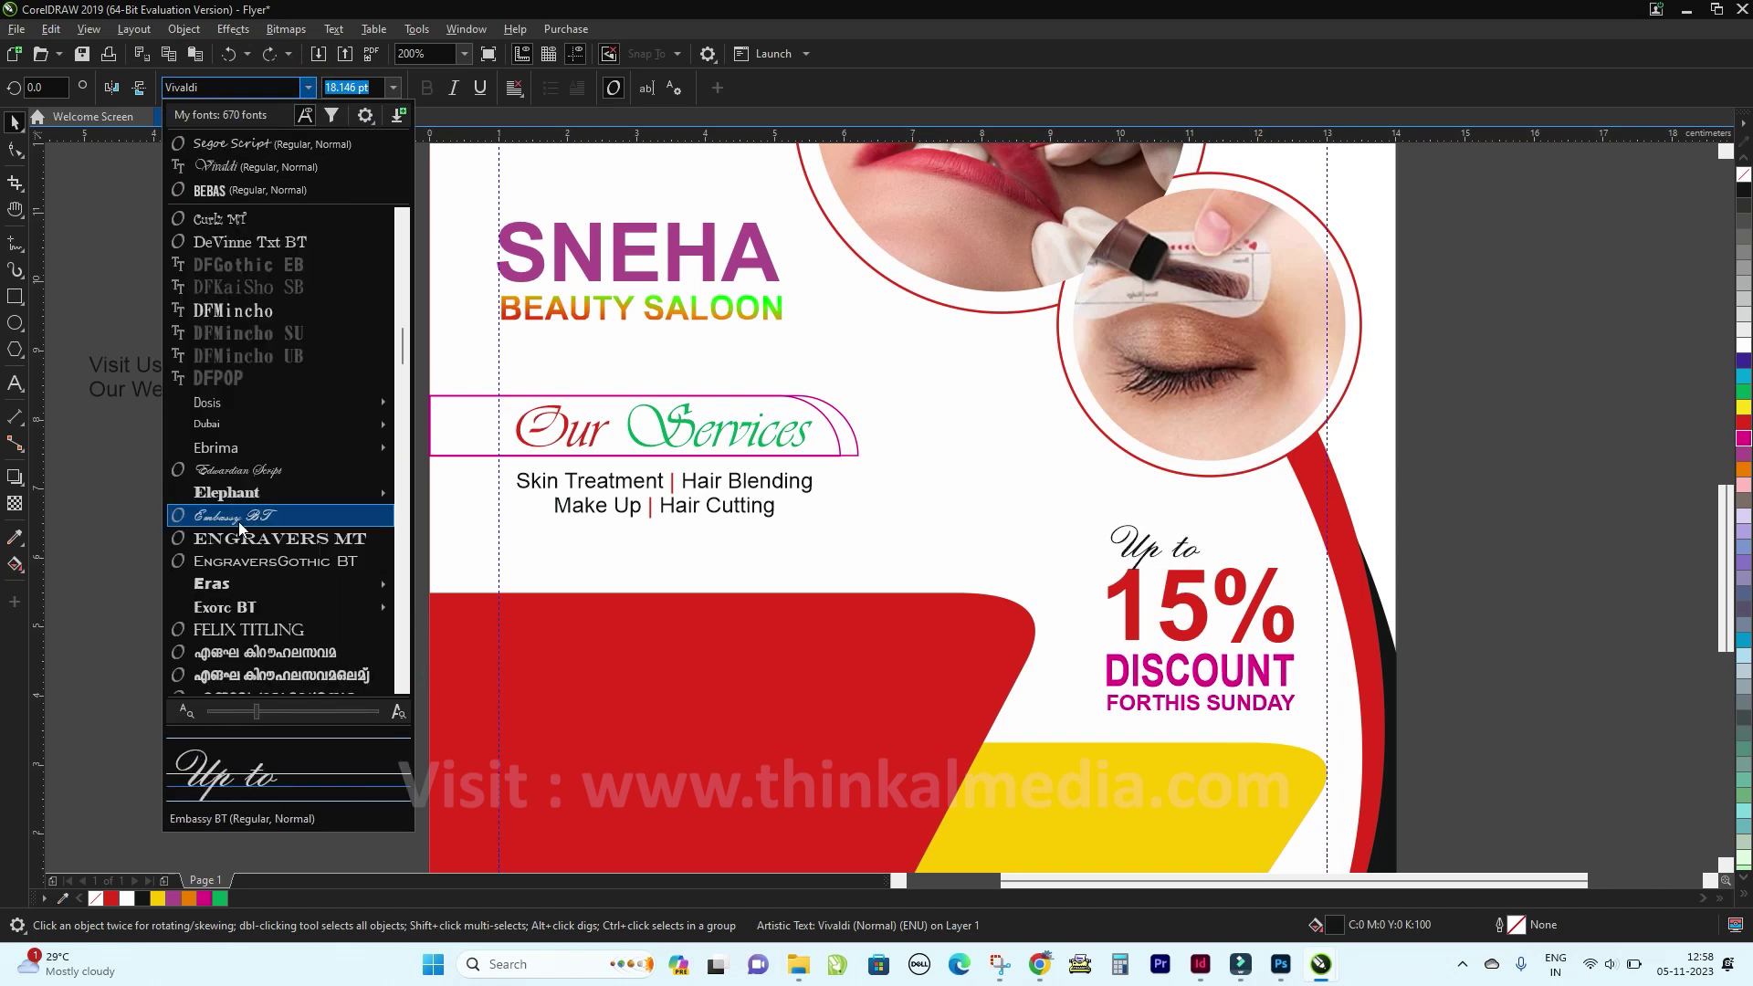
left_click(240, 517)
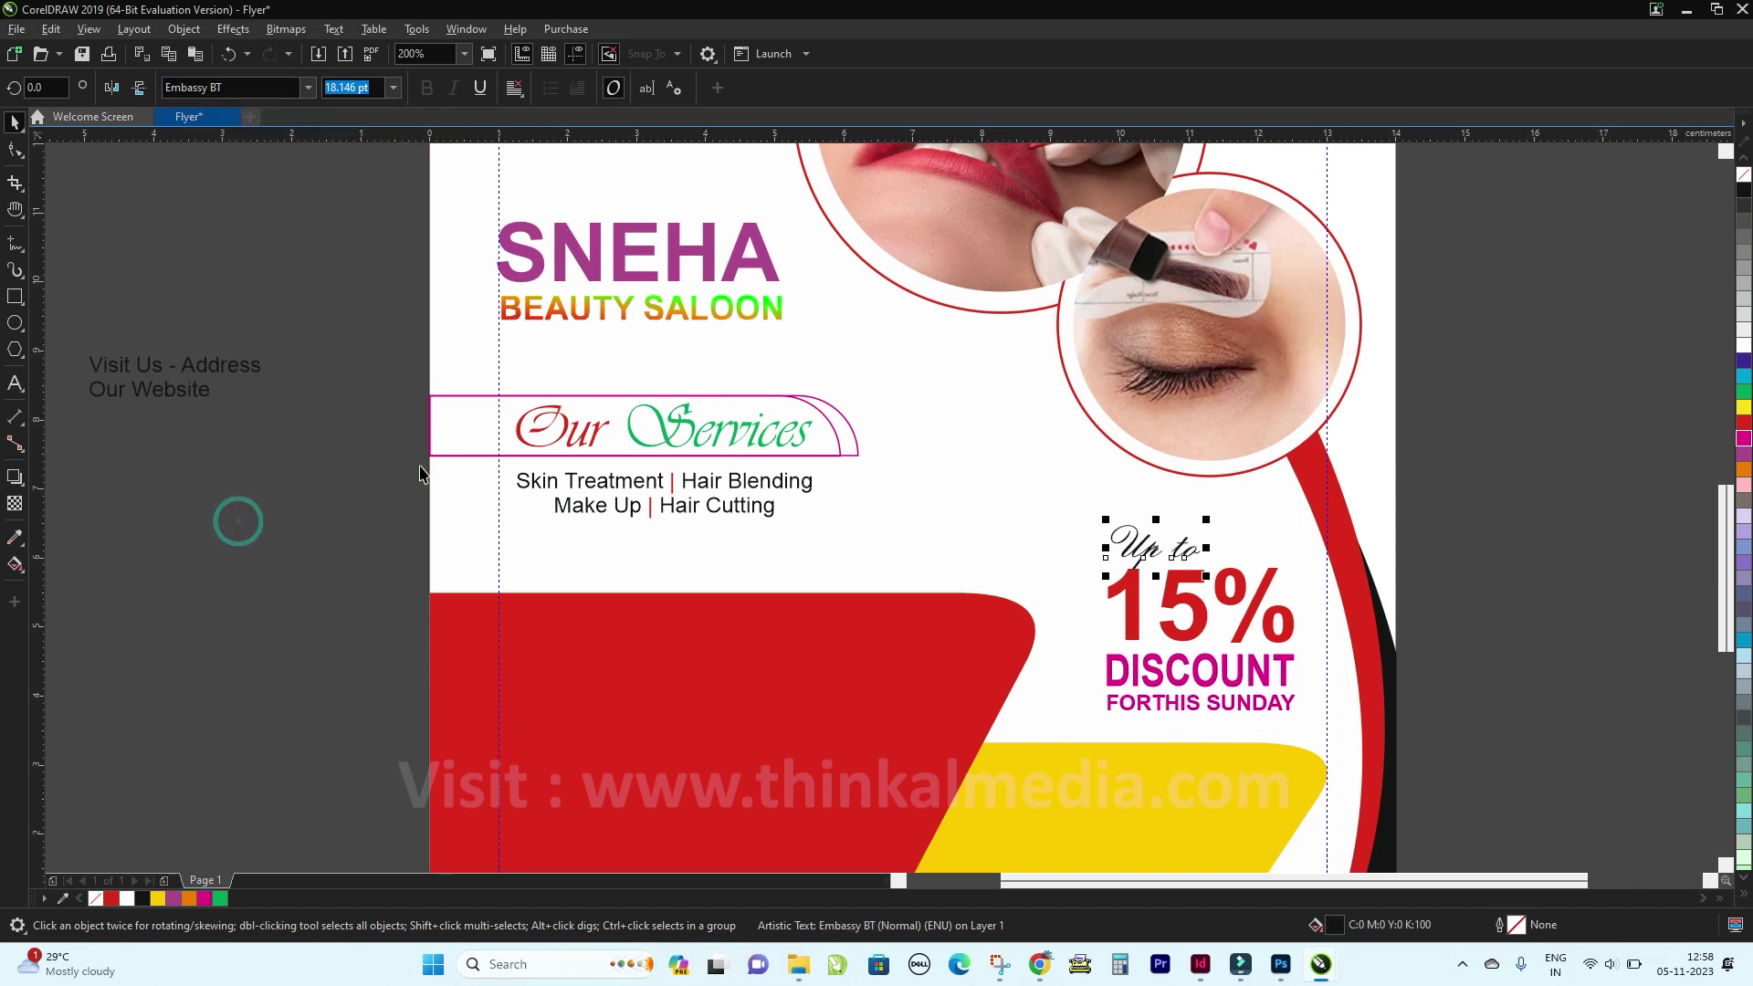
left_click_drag(1206, 518, 1186, 547)
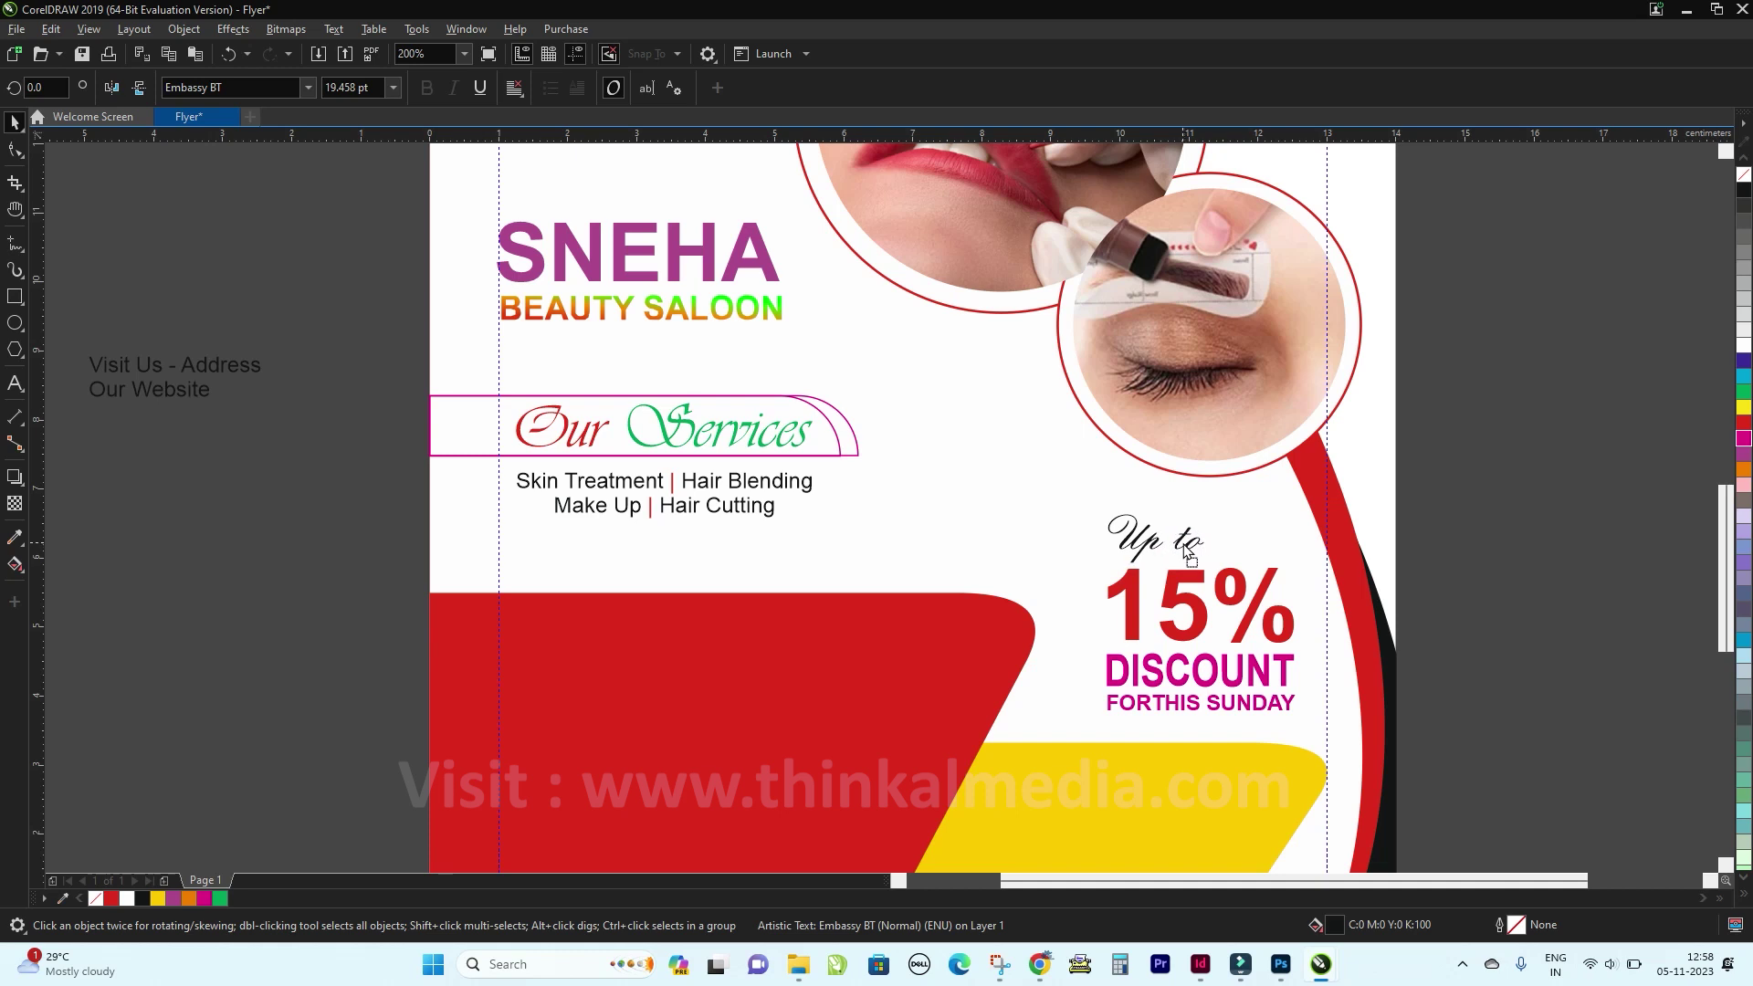
- Make the SNEHA title magenta
left_click(1517, 537)
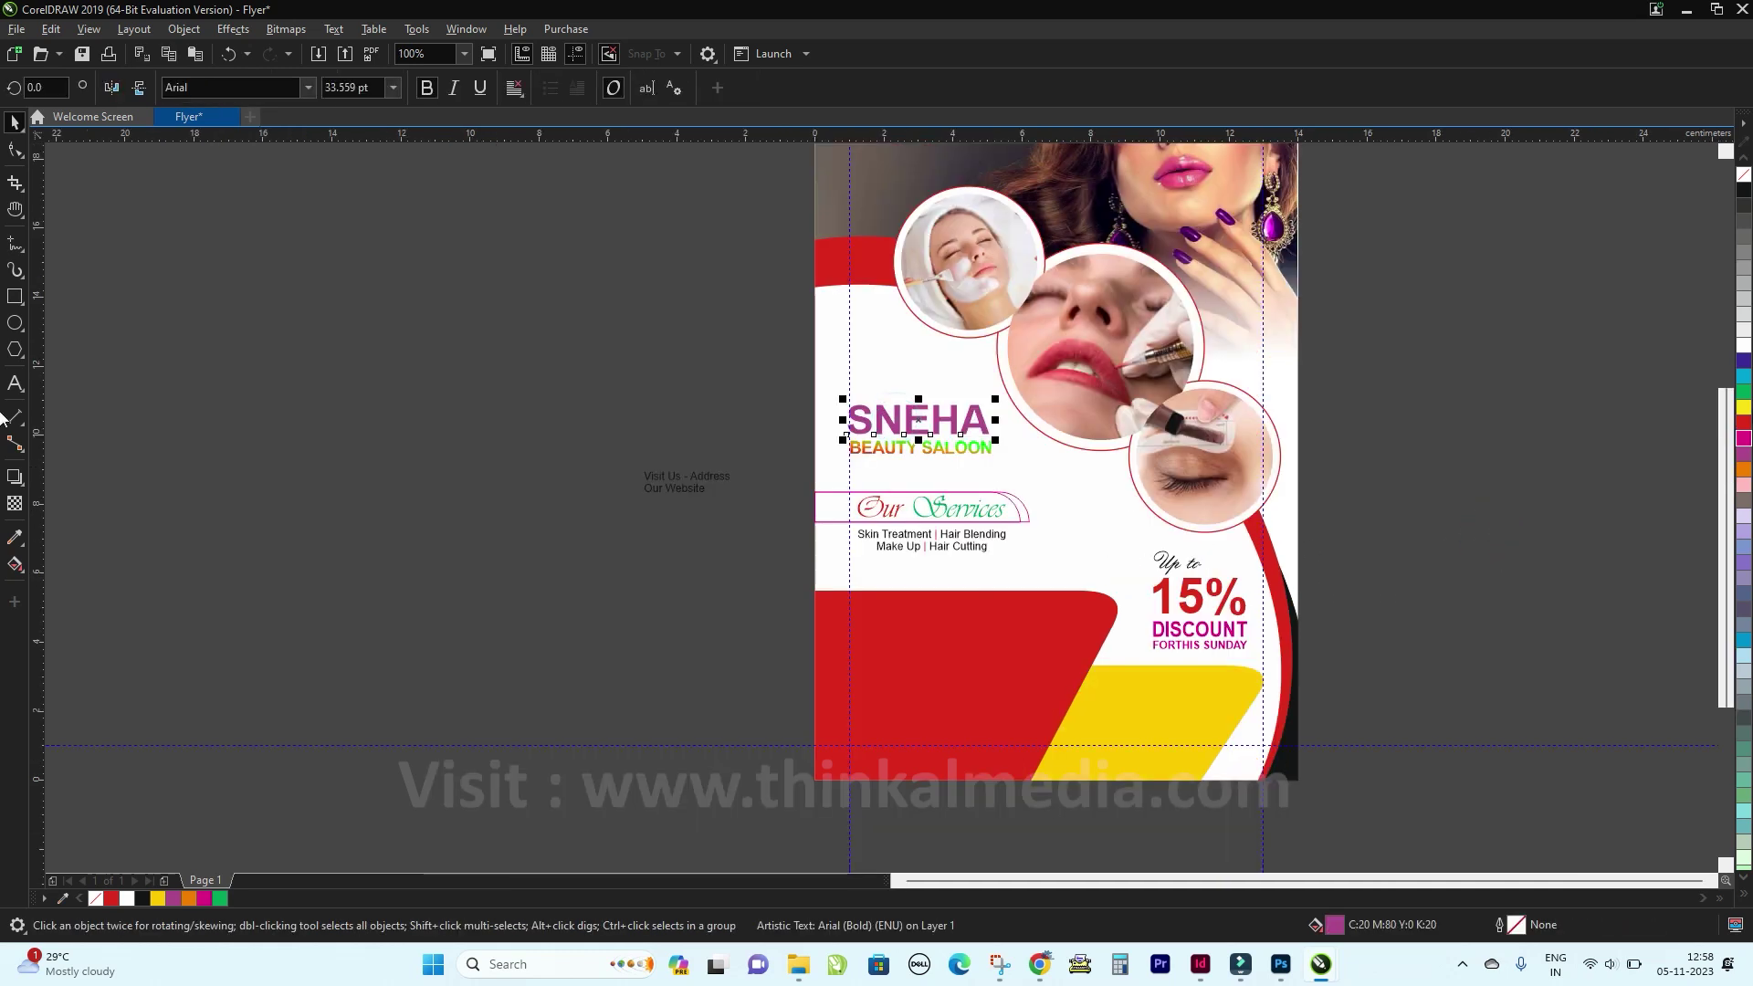
left_click(1745, 443)
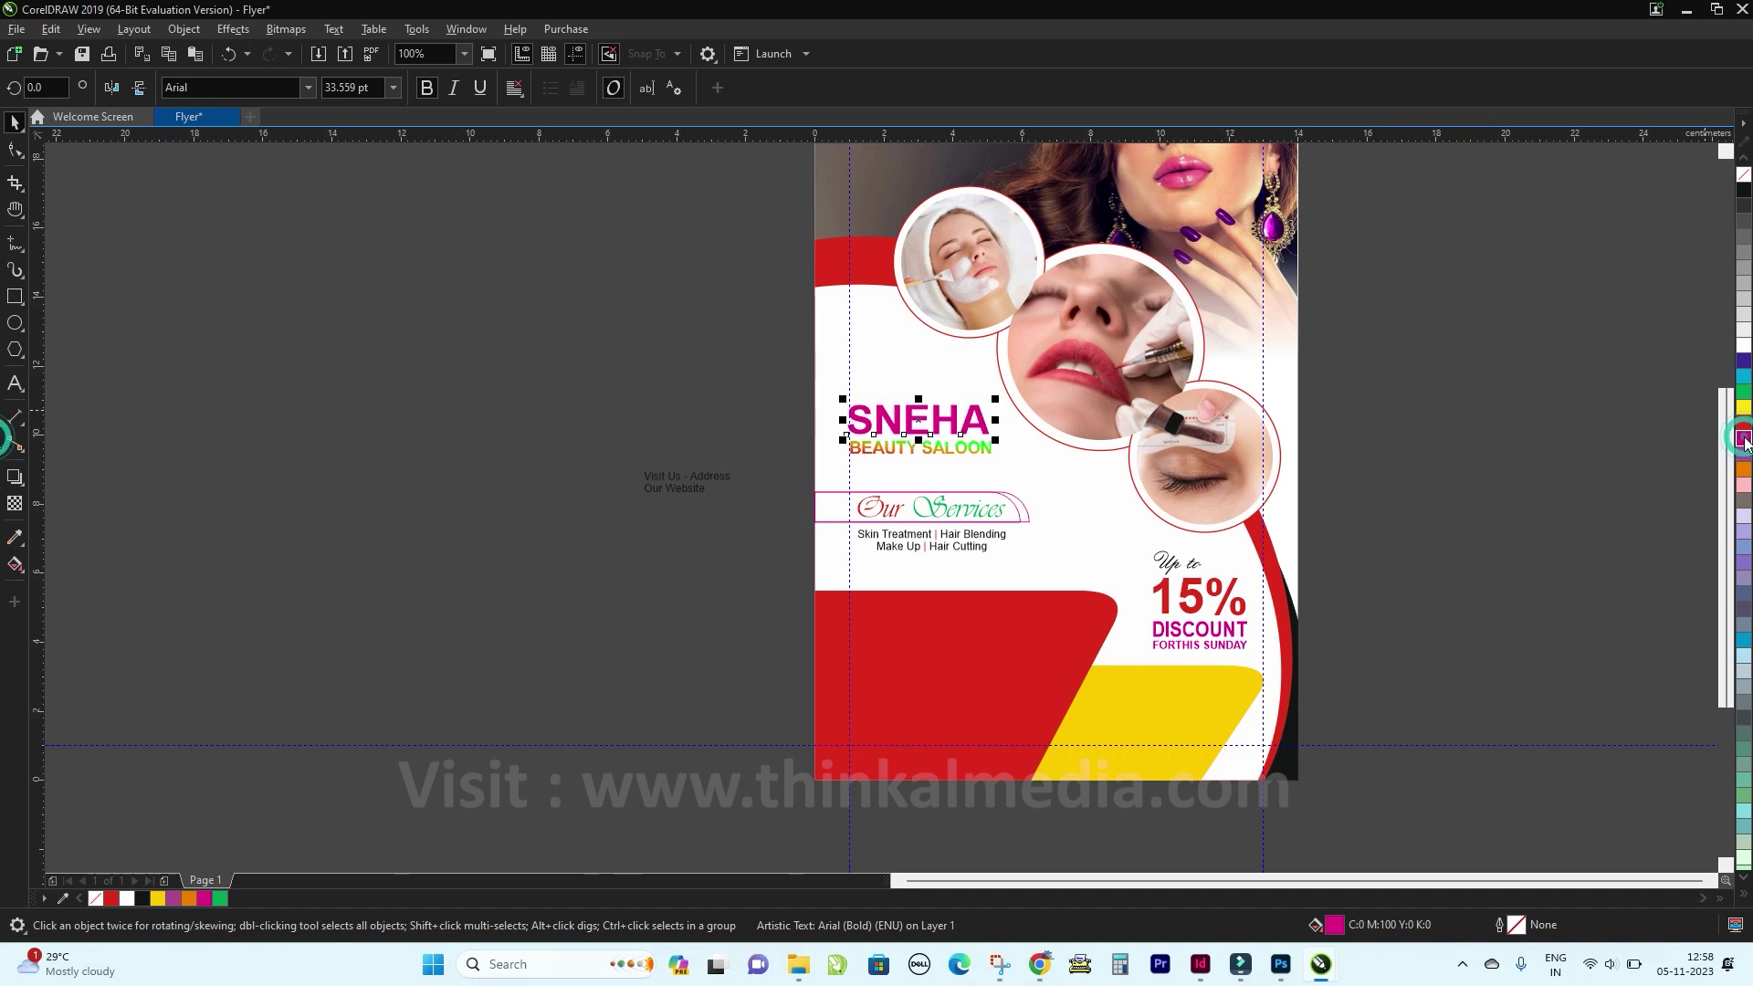
left_click(1417, 507)
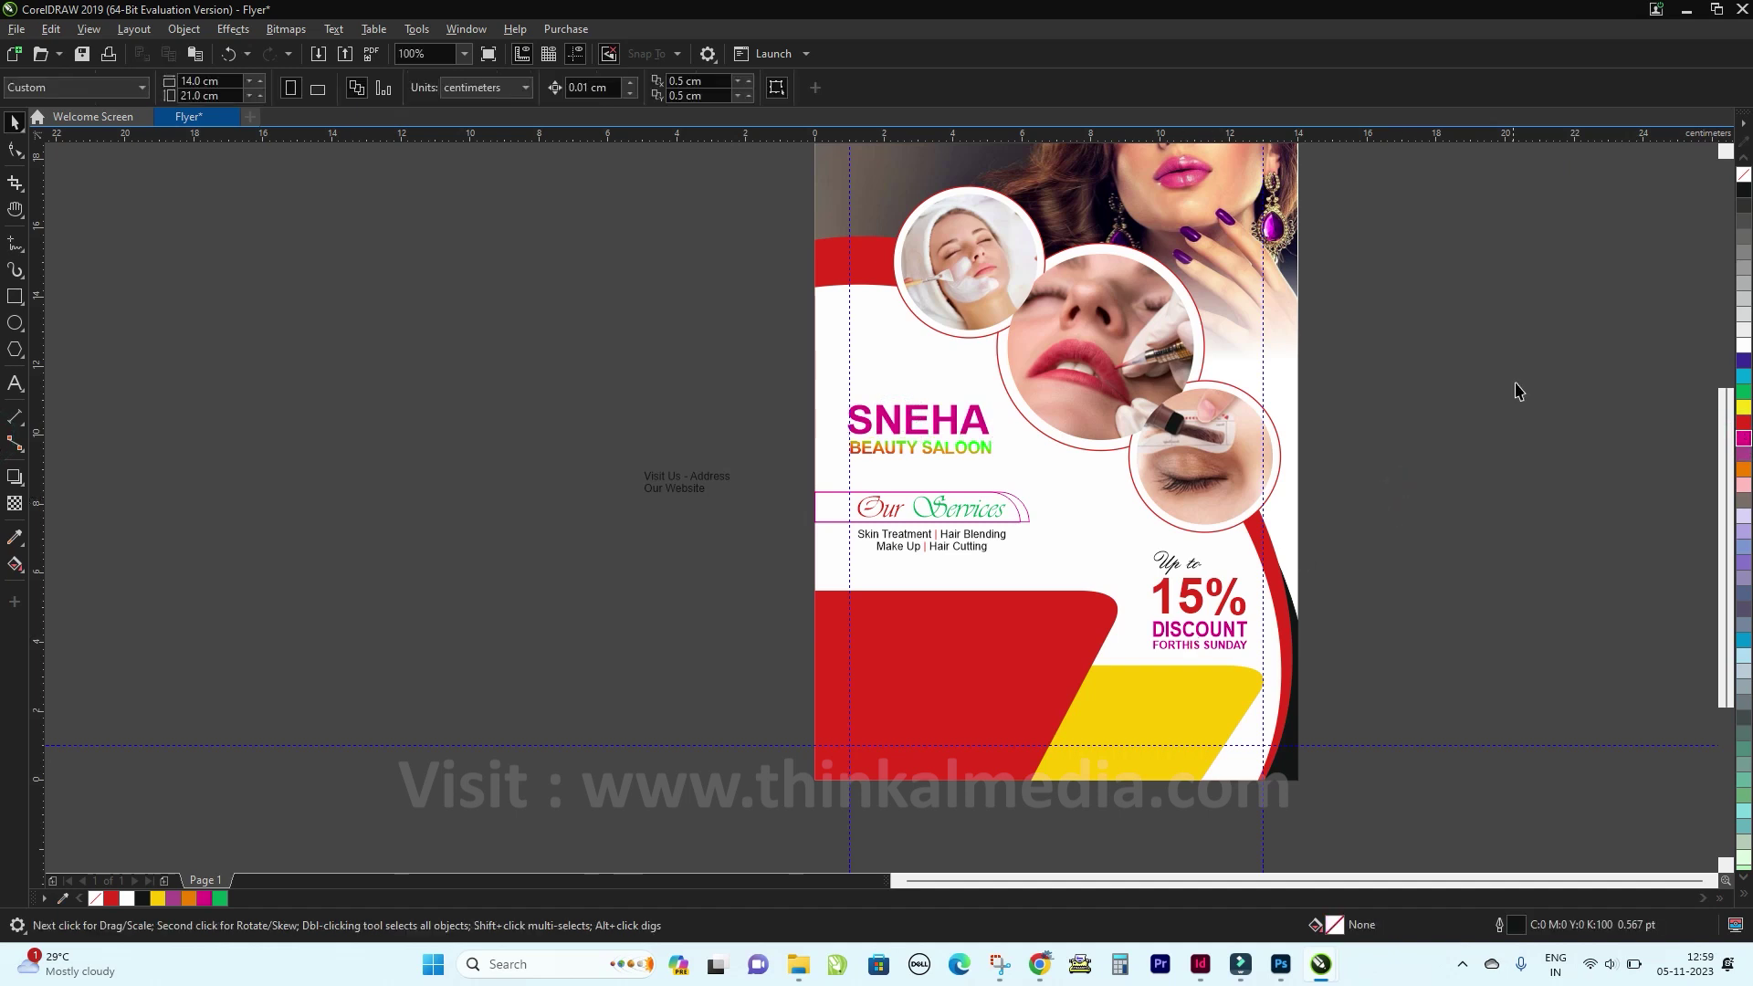
- In BEAUTY SALOON's fountain fill, shift the orange node toward green and darken the green end
left_click(969, 454)
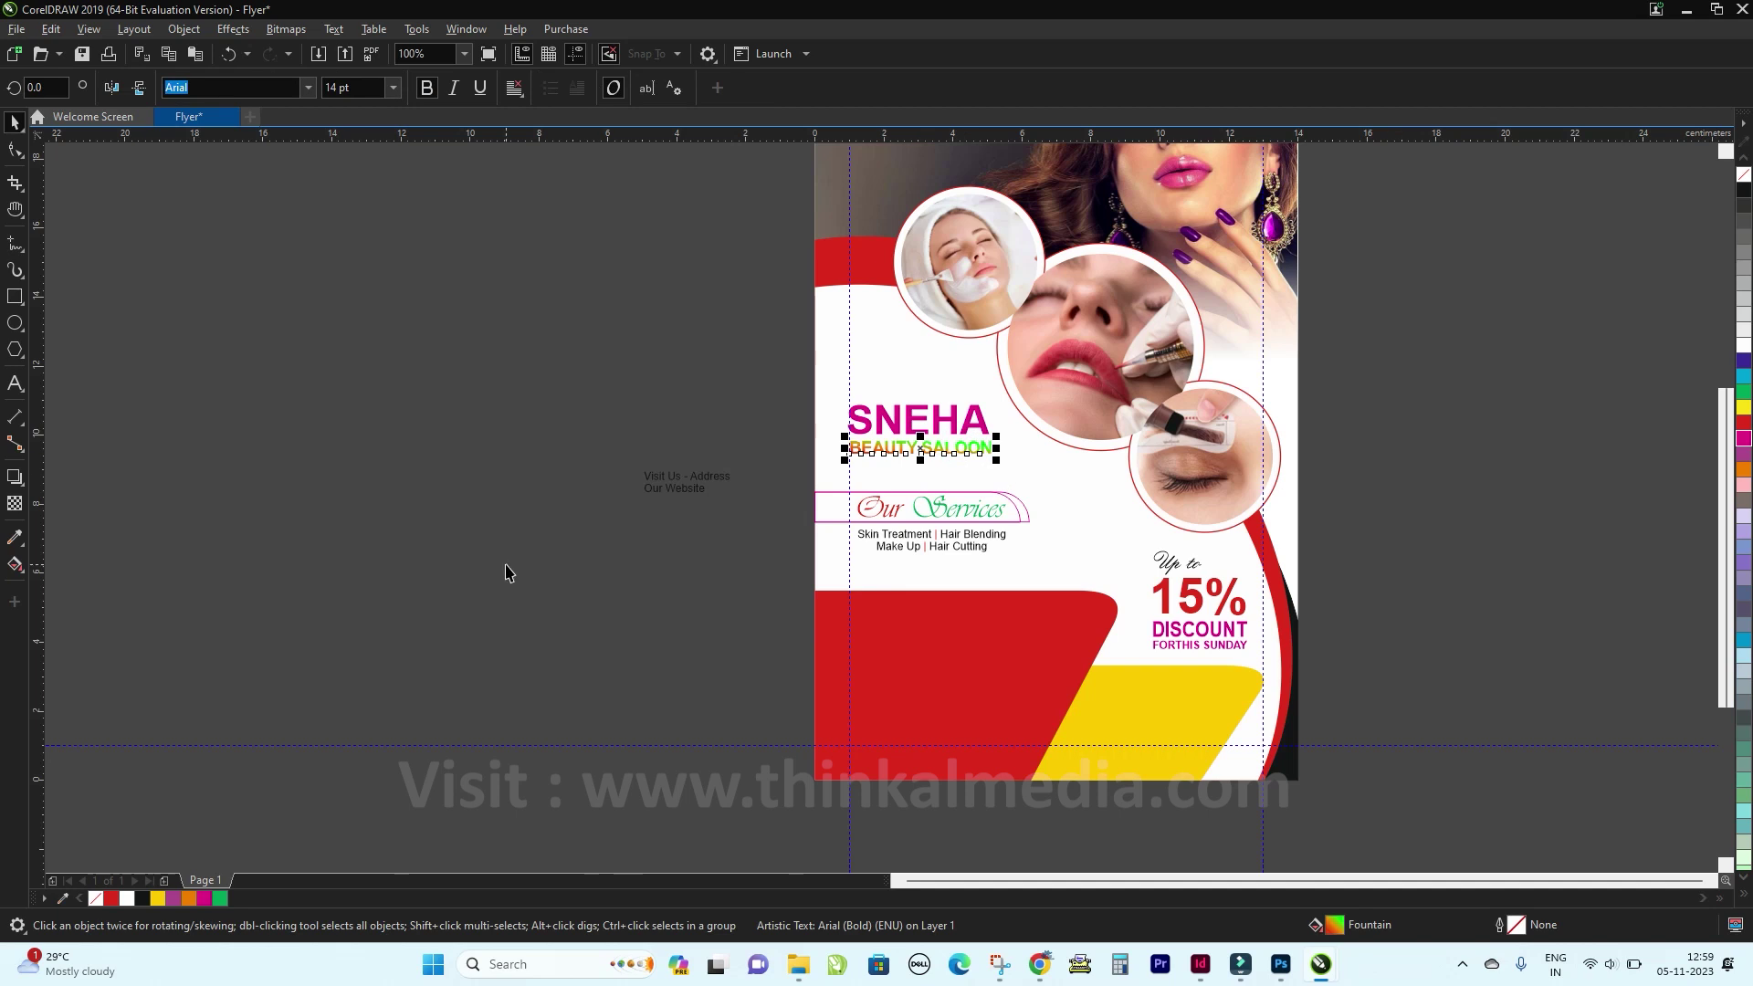
double_click(1332, 927)
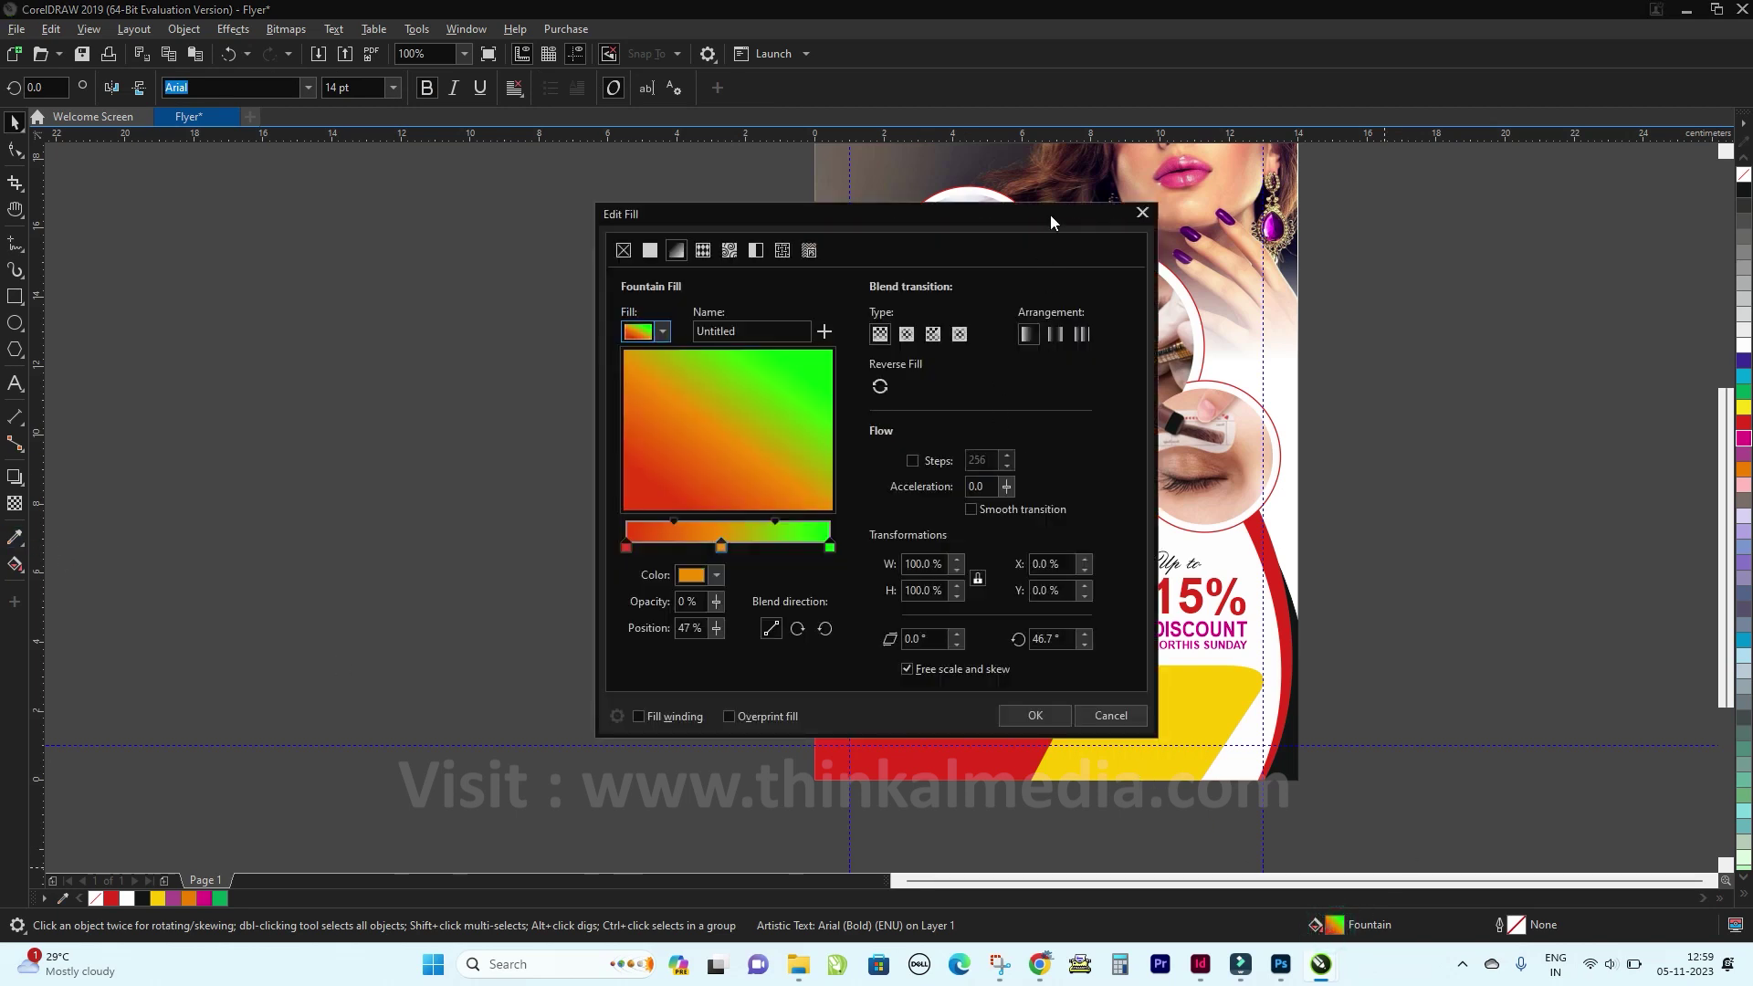
left_click_drag(1050, 215, 613, 211)
mouse_move(260, 436)
left_mouse_down()
mouse_move(299, 397)
mouse_move(310, 417)
mouse_move(278, 454)
left_mouse_up()
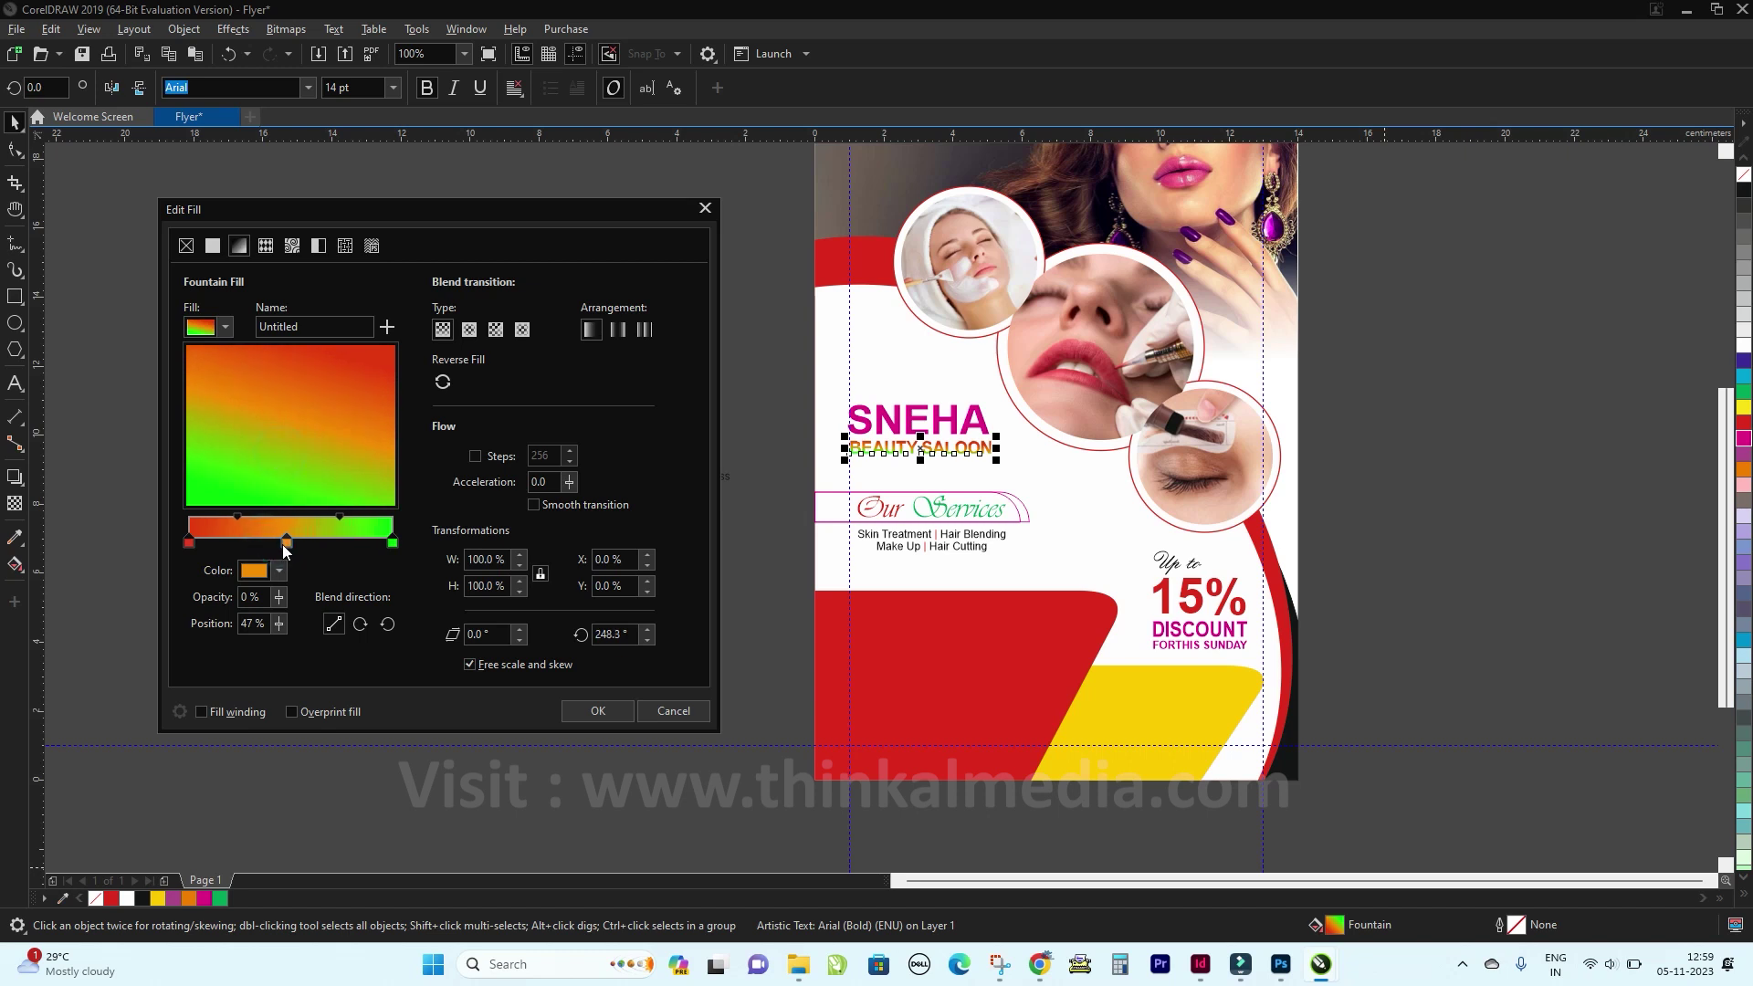
left_click_drag(276, 544, 306, 544)
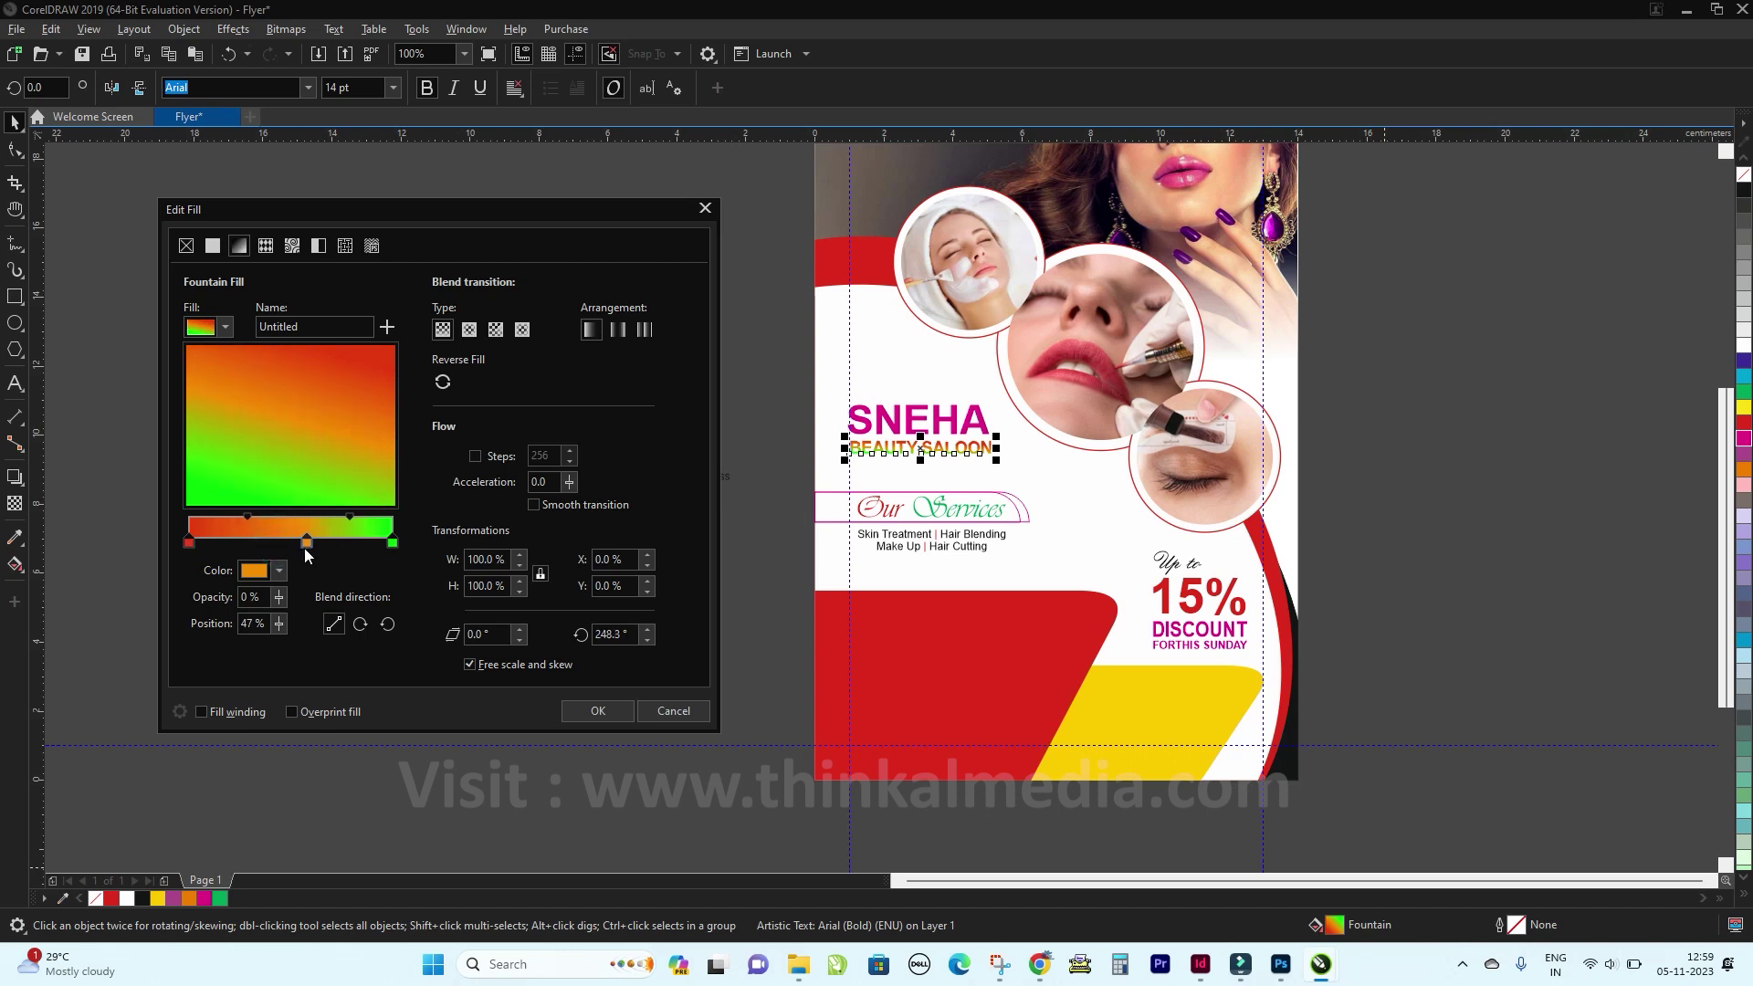
left_click(392, 543)
left_click(254, 570)
left_click(253, 576)
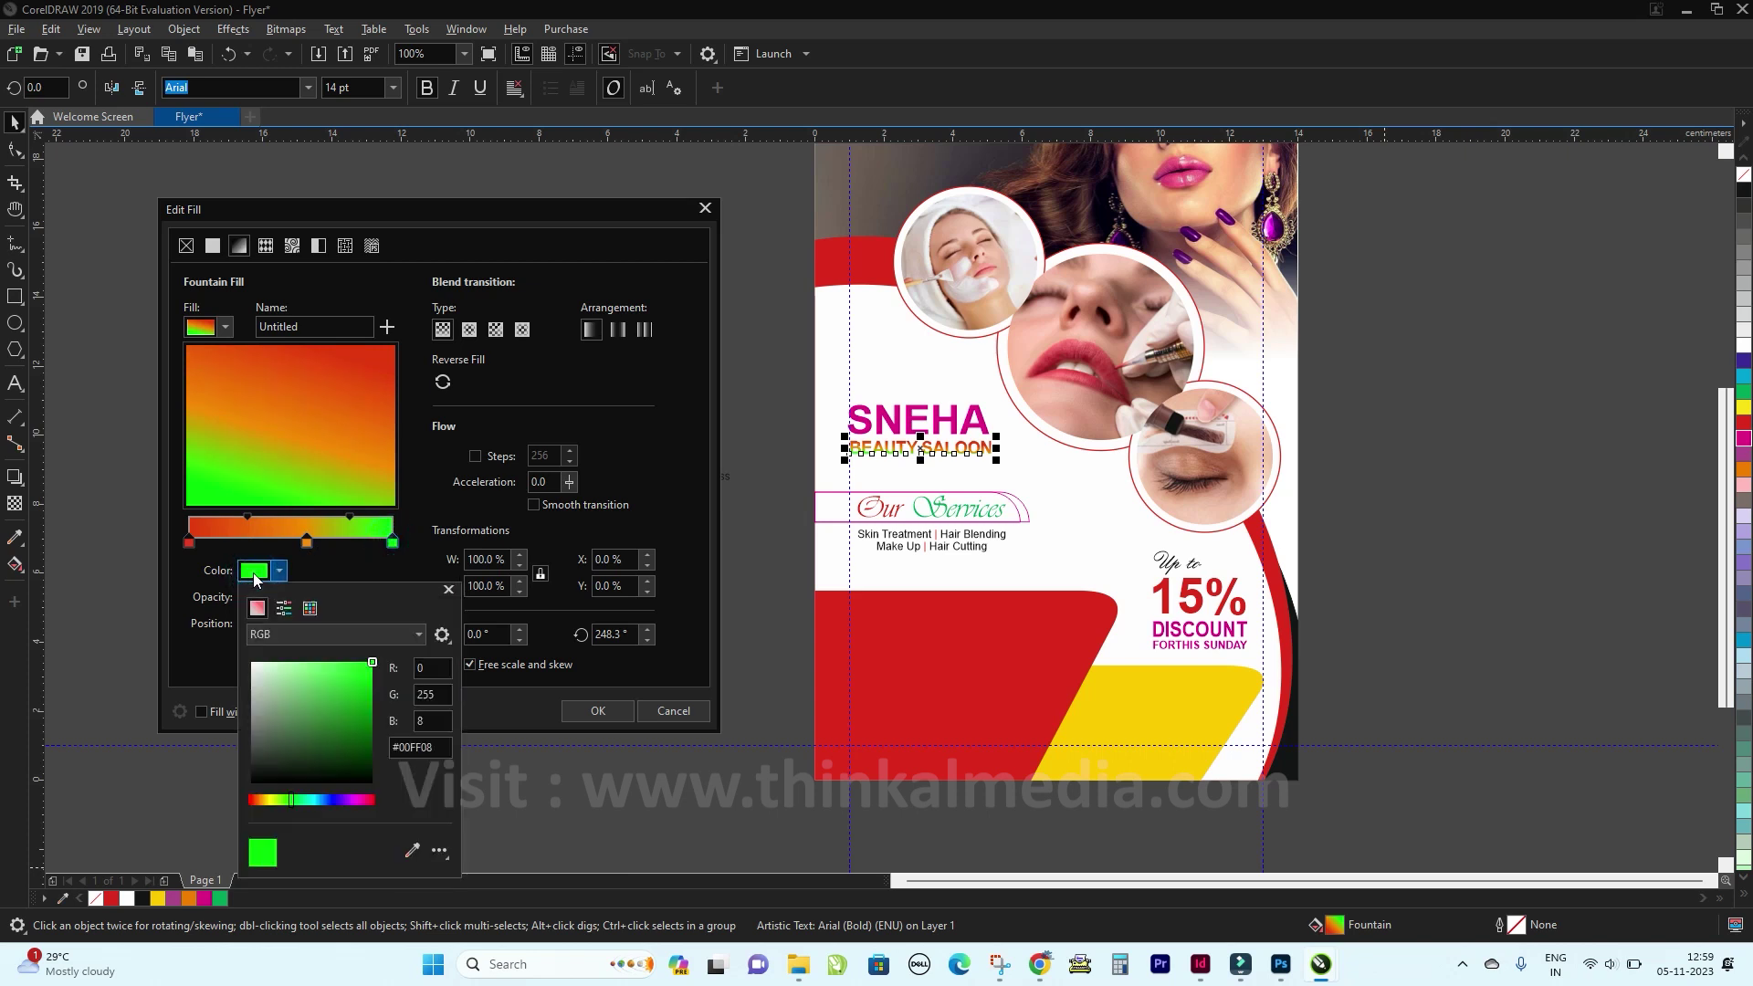
left_click_drag(361, 686, 373, 715)
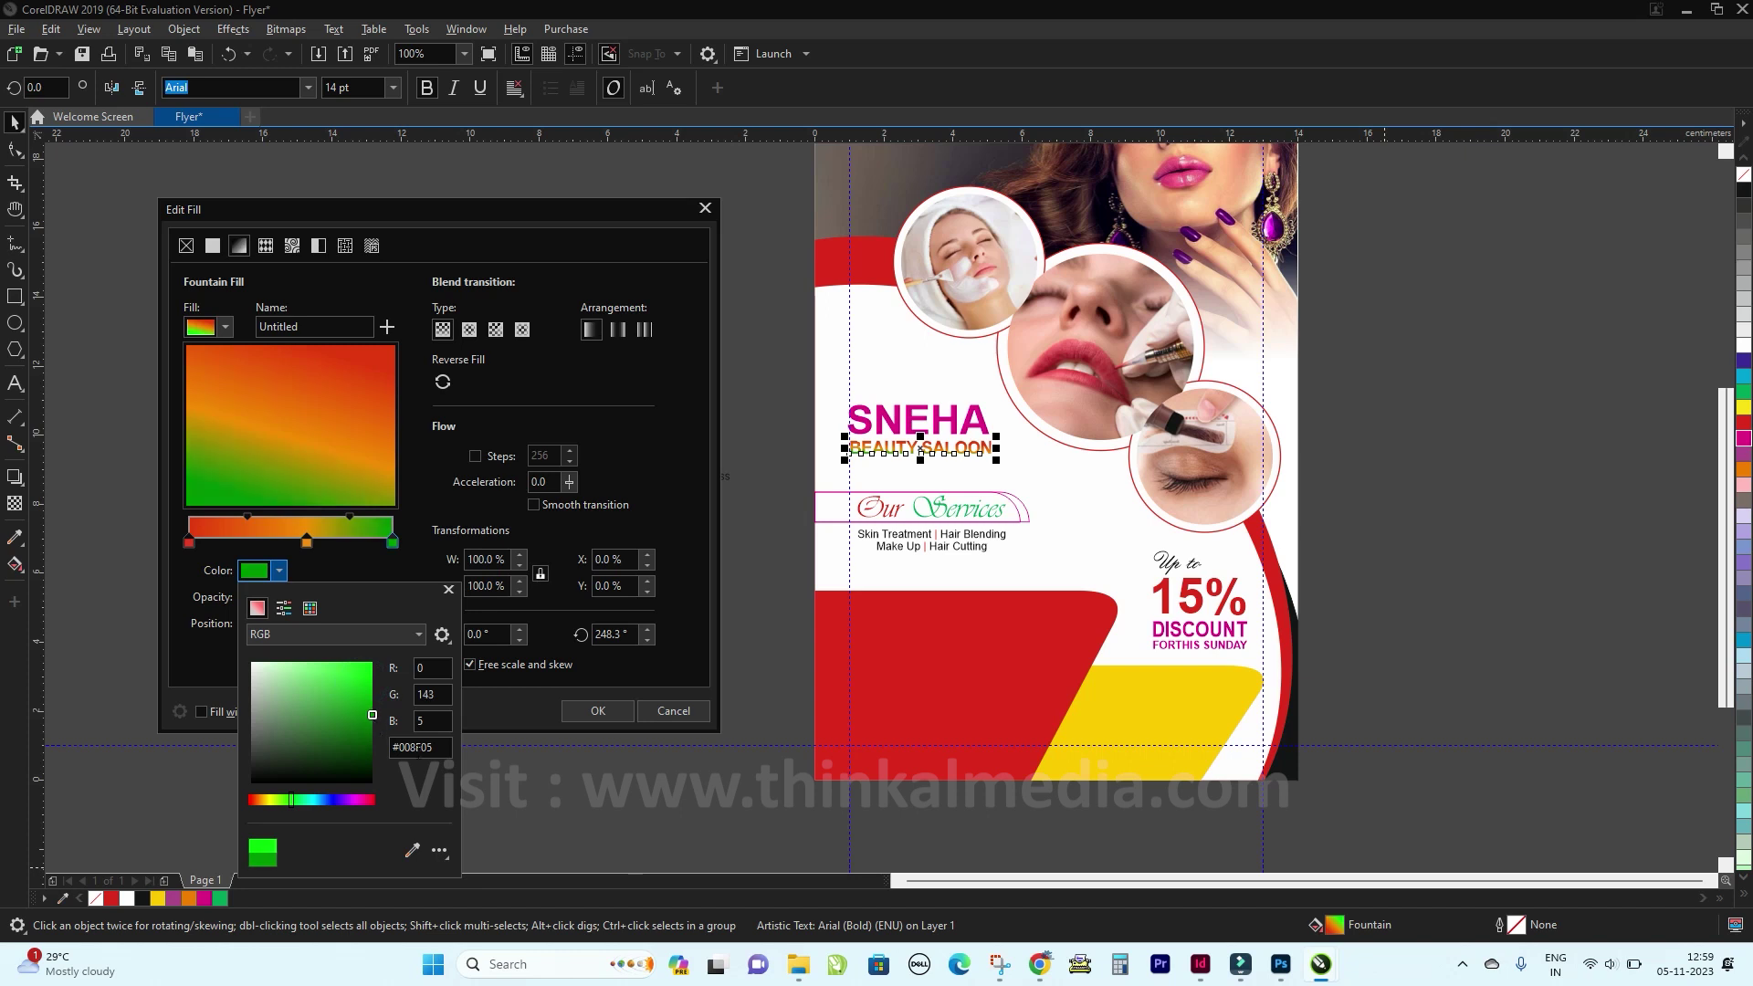
- Nudge the orange node left, angle the gradient diagonally at 341.7°, and apply it
left_click(524, 717)
left_click_drag(304, 540, 281, 543)
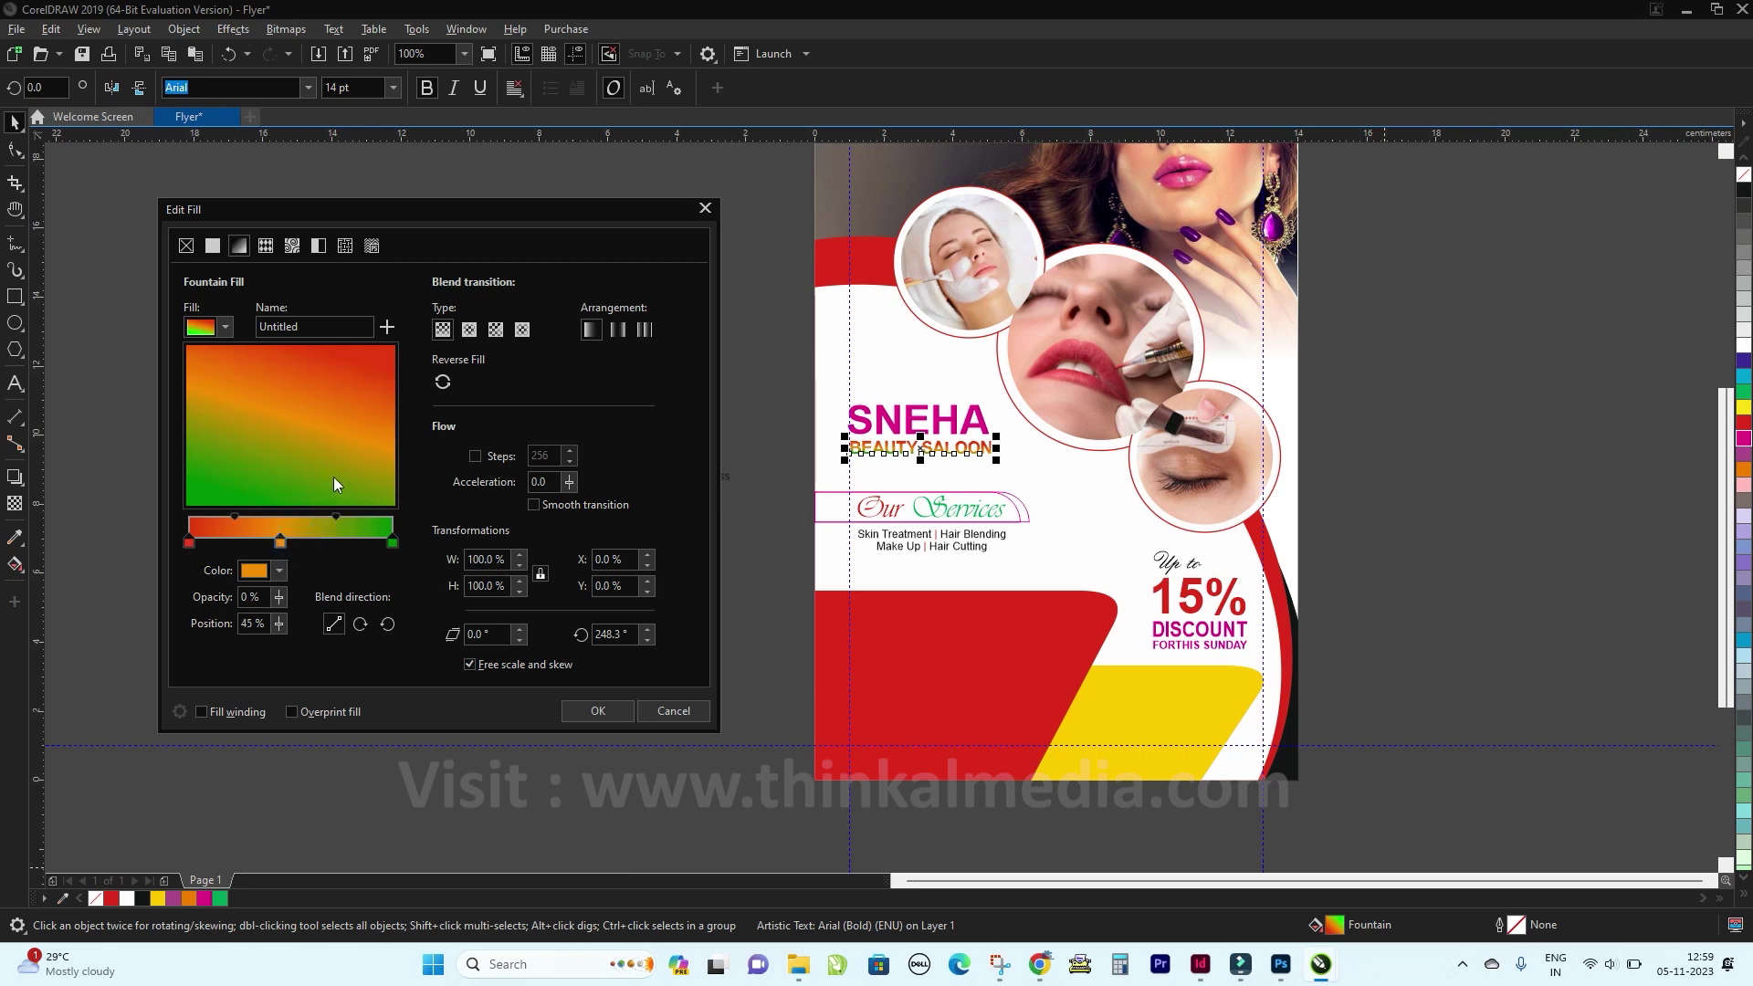
left_click_drag(332, 476, 365, 445)
left_click(365, 445)
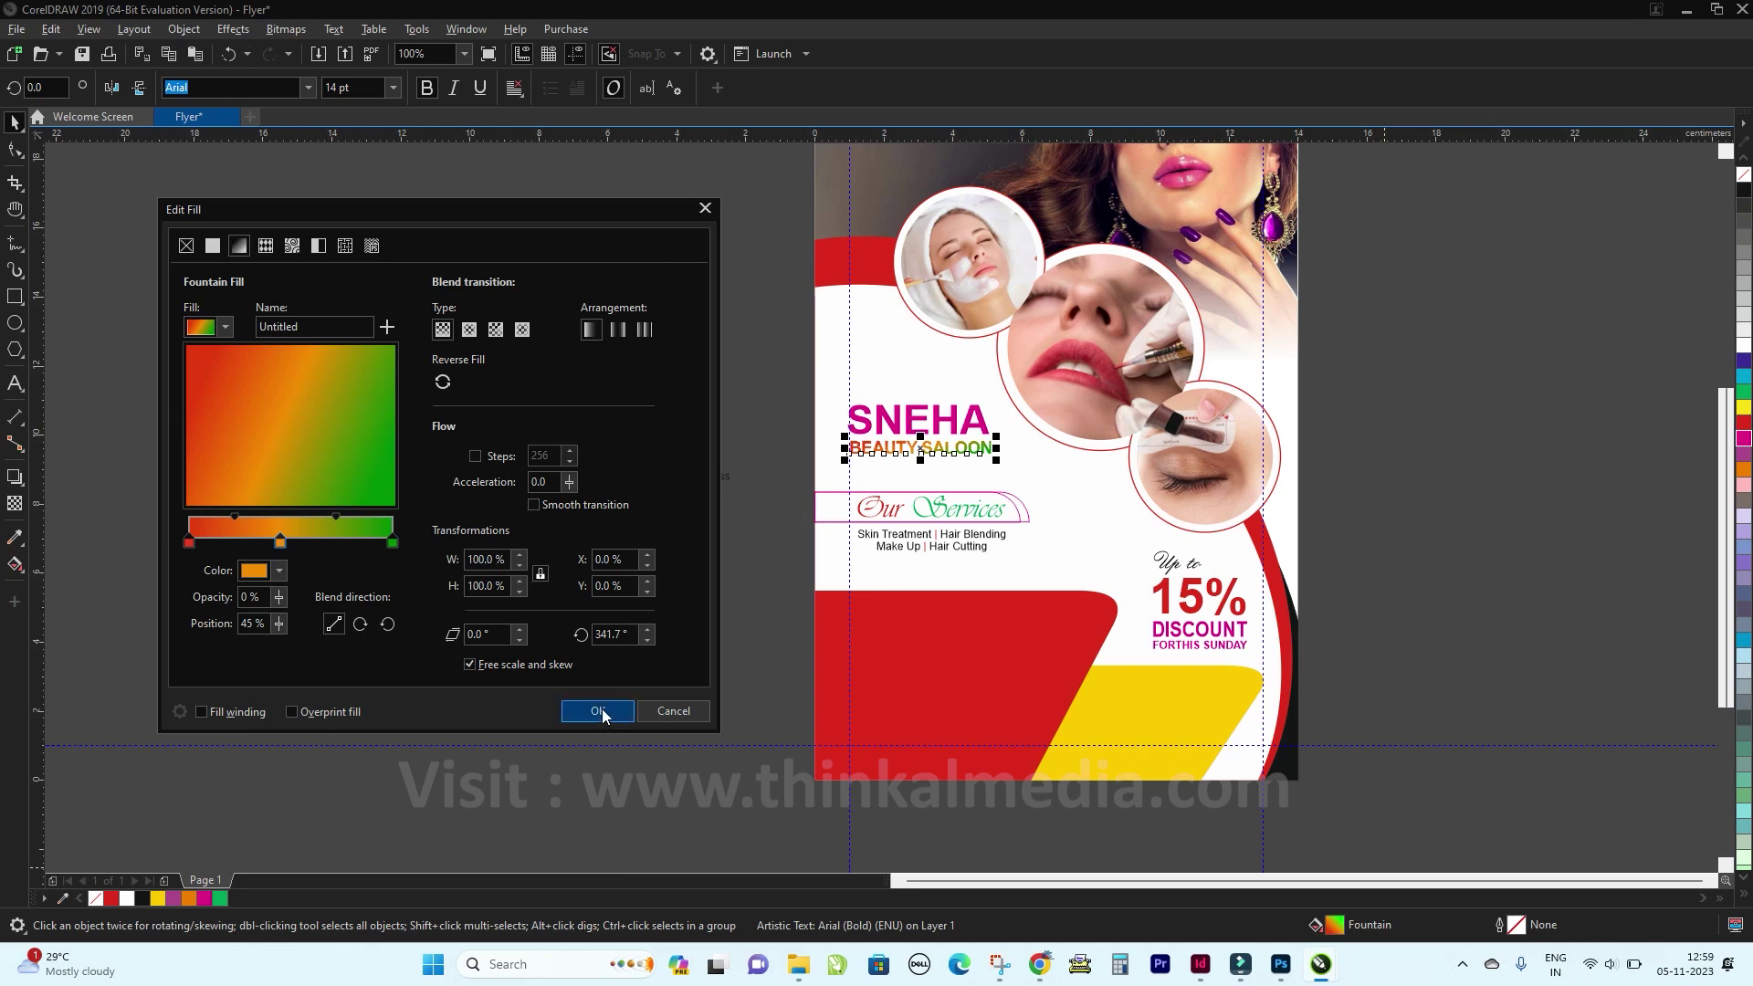
left_click(599, 710)
left_click(1494, 436)
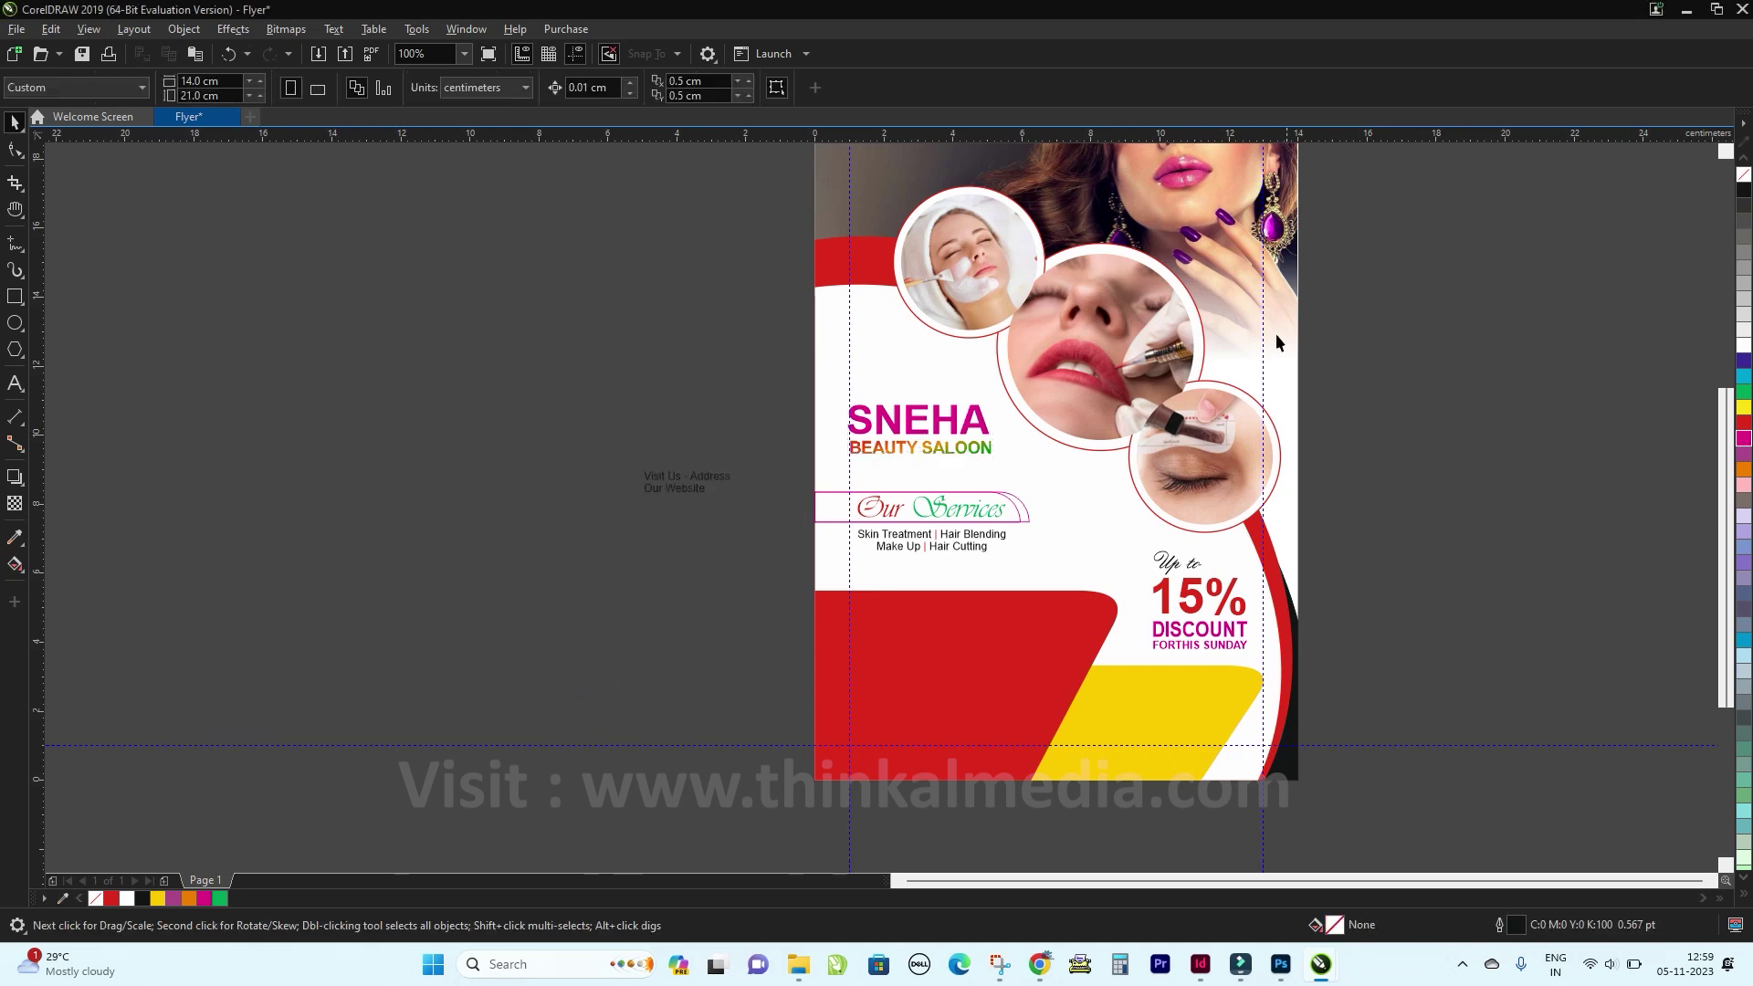
- Move the Visit Us address text onto the red block and make it white
key("F8")
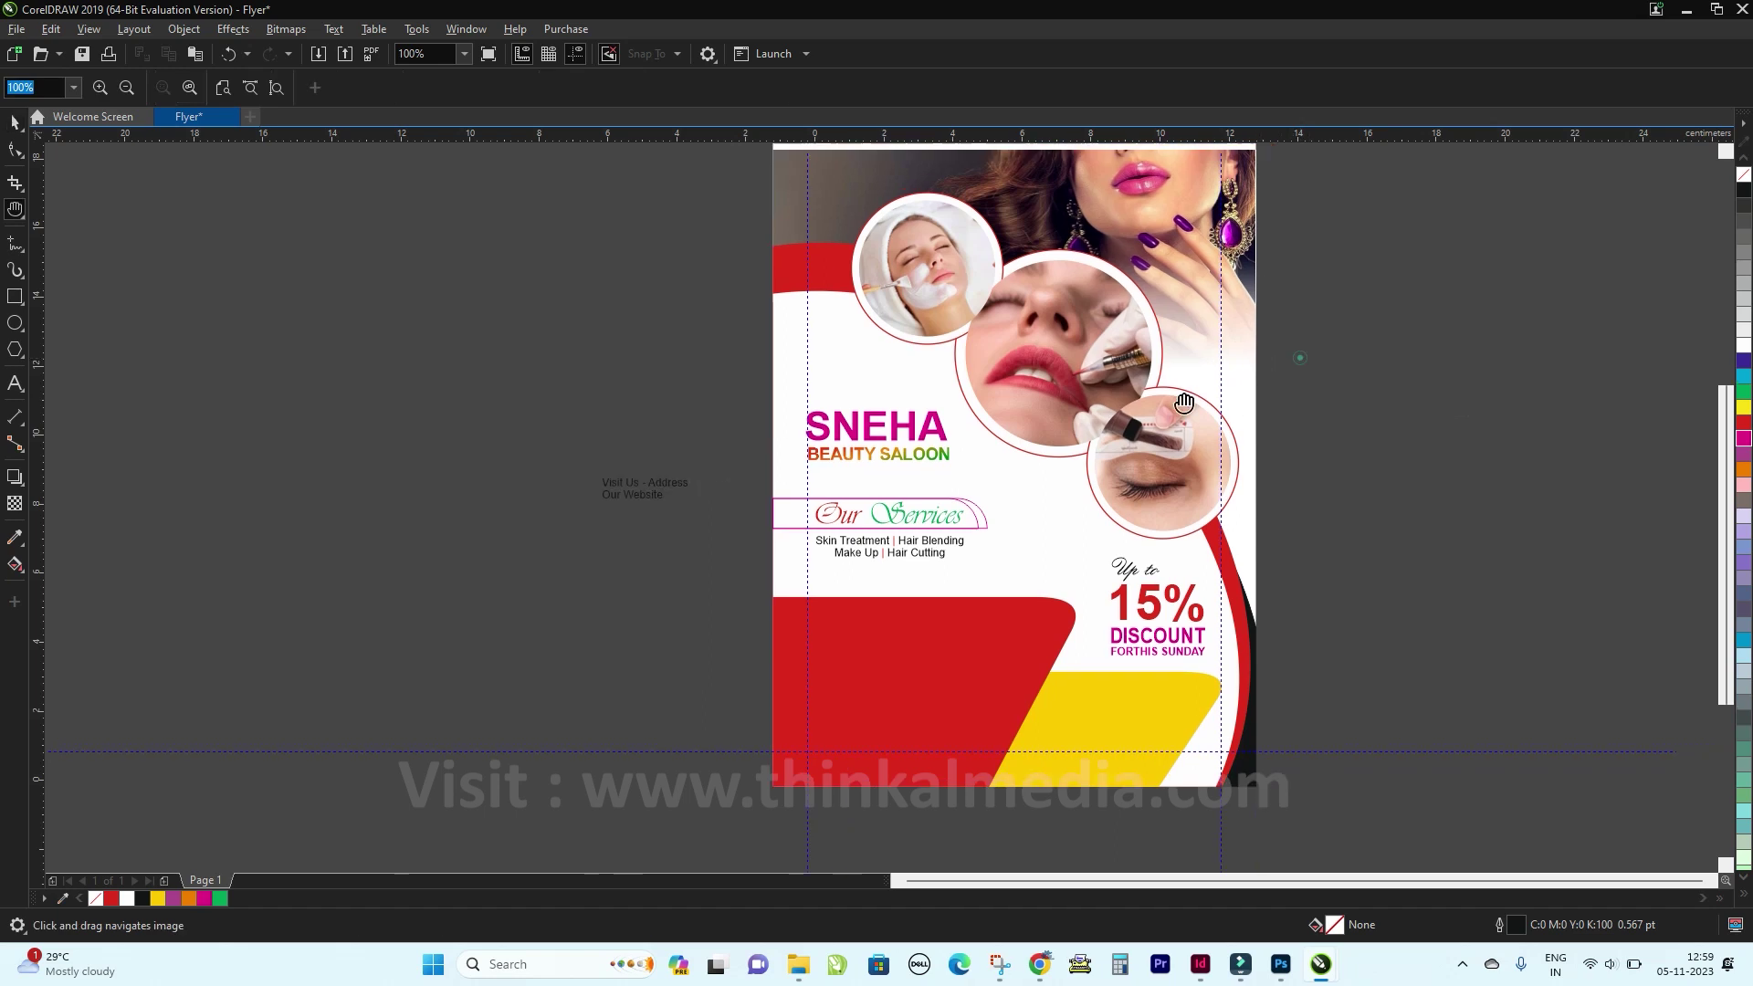
left_click(511, 421)
left_click(507, 418)
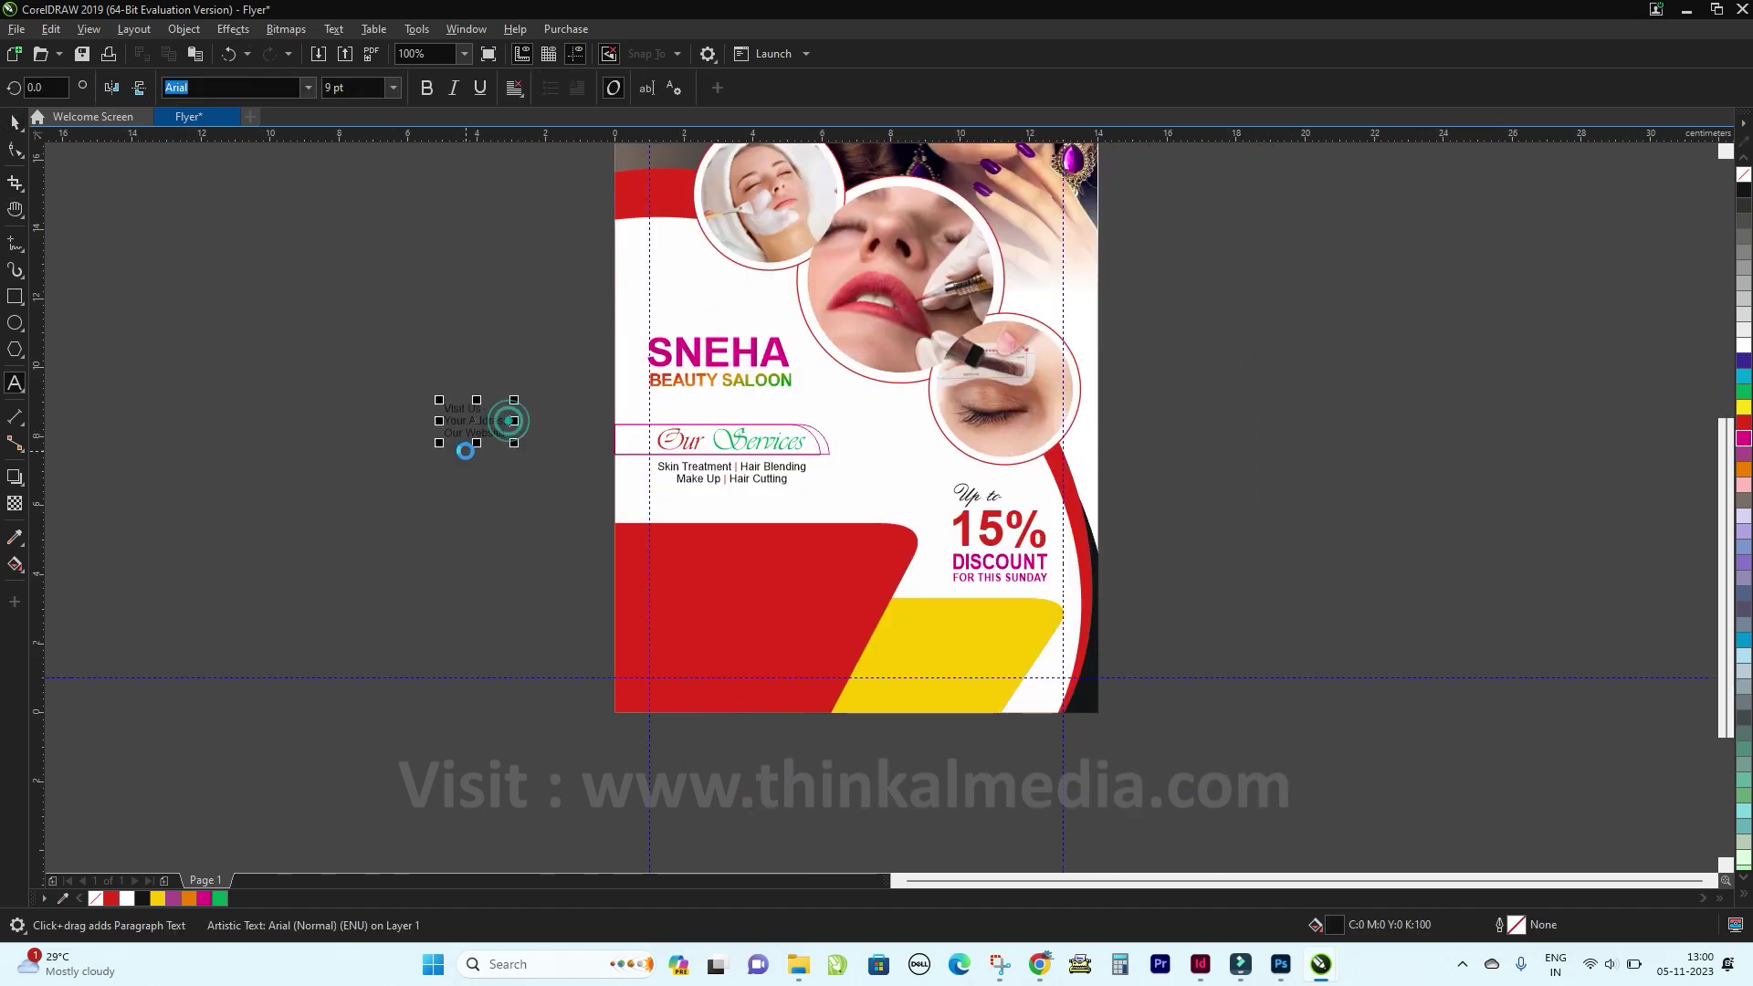
left_click(15, 121)
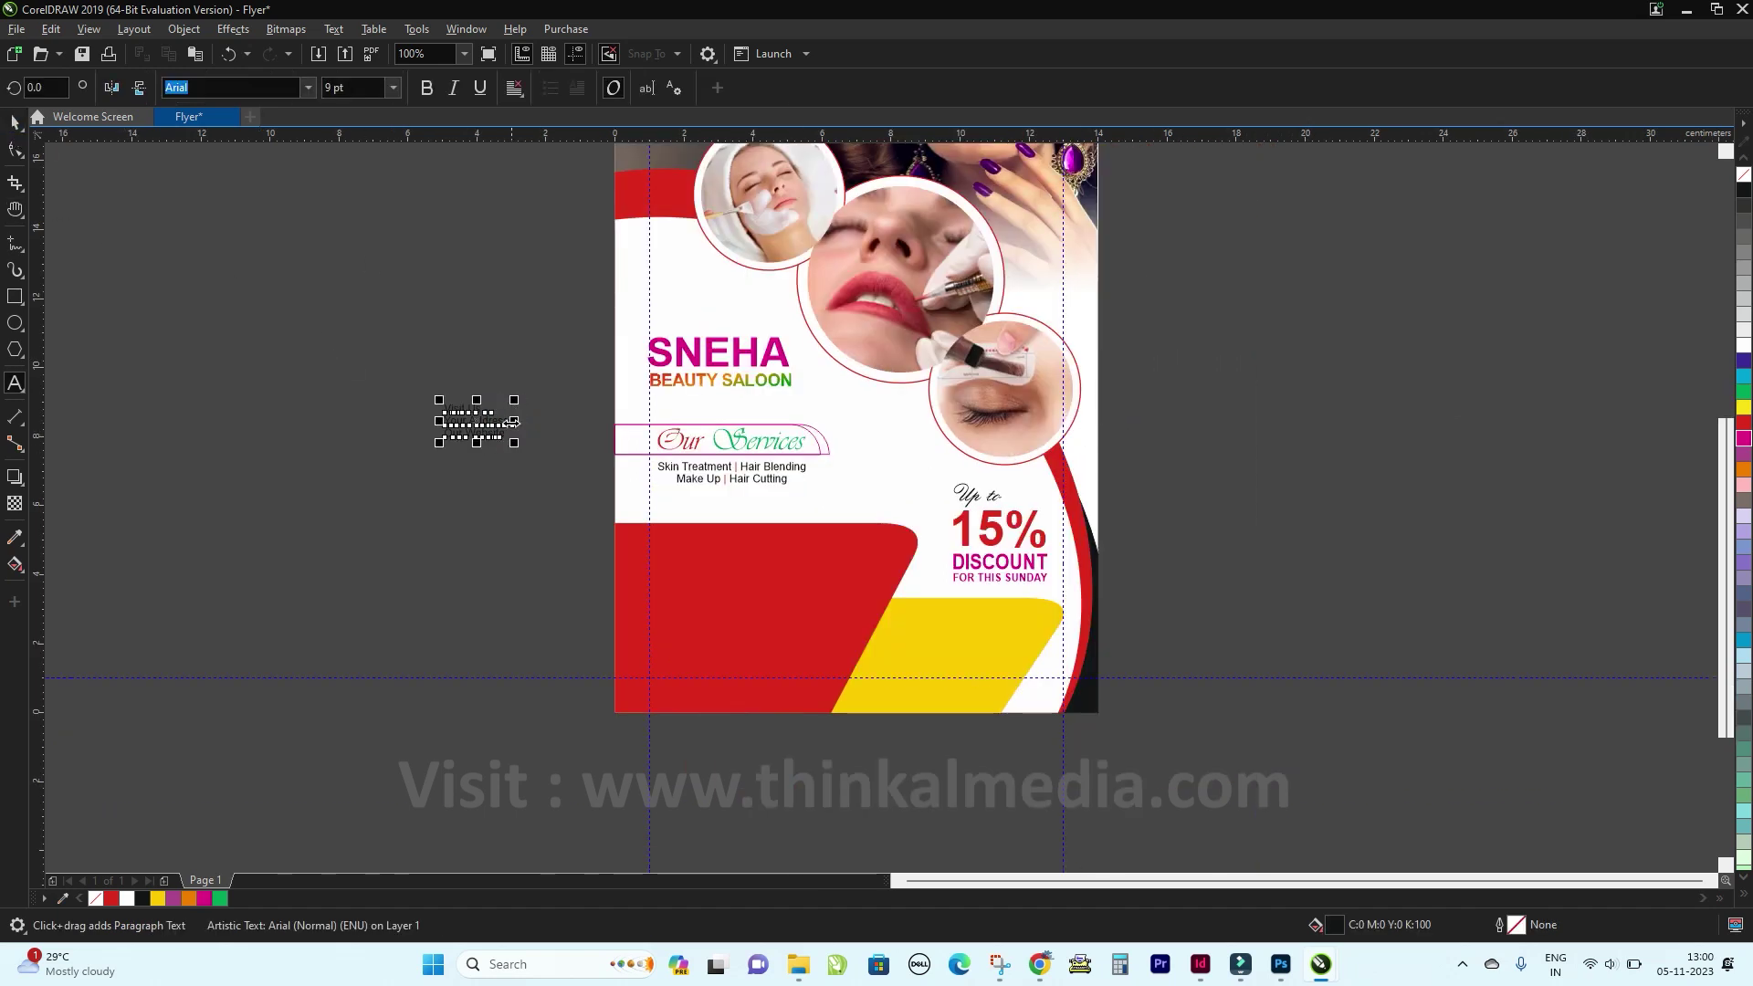
mouse_move(482, 429)
left_mouse_down()
mouse_move(876, 507)
mouse_move(725, 594)
left_mouse_up()
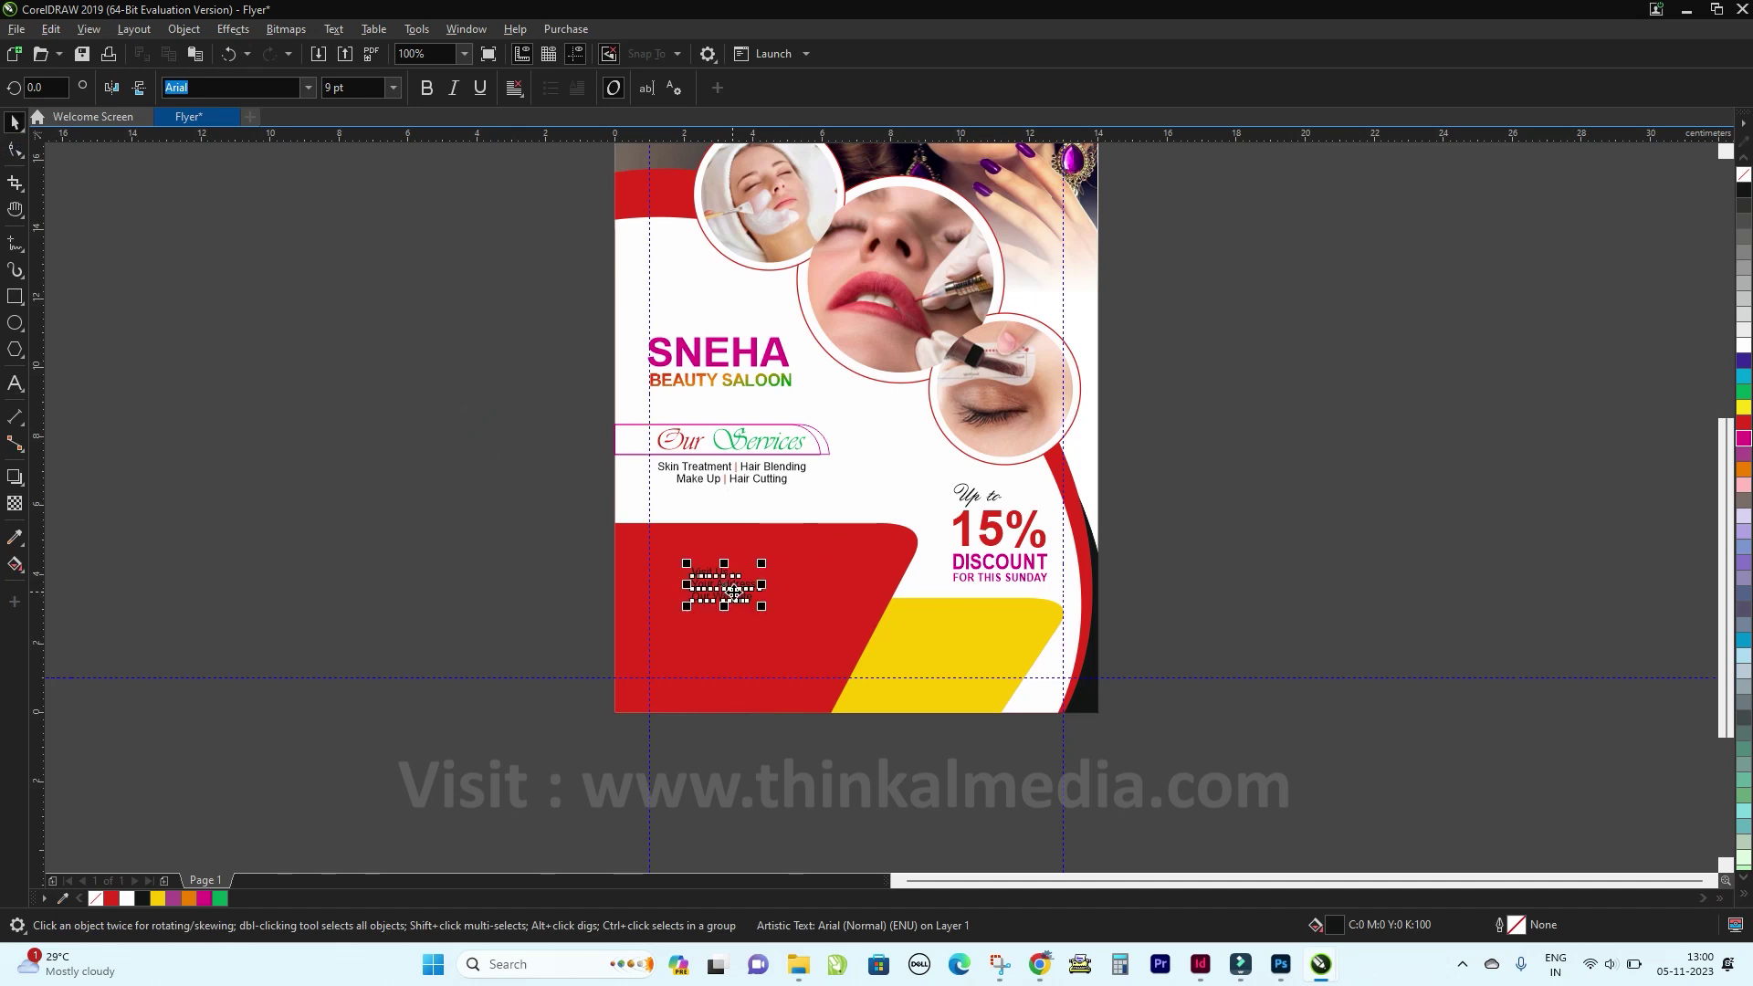
left_click(1744, 347)
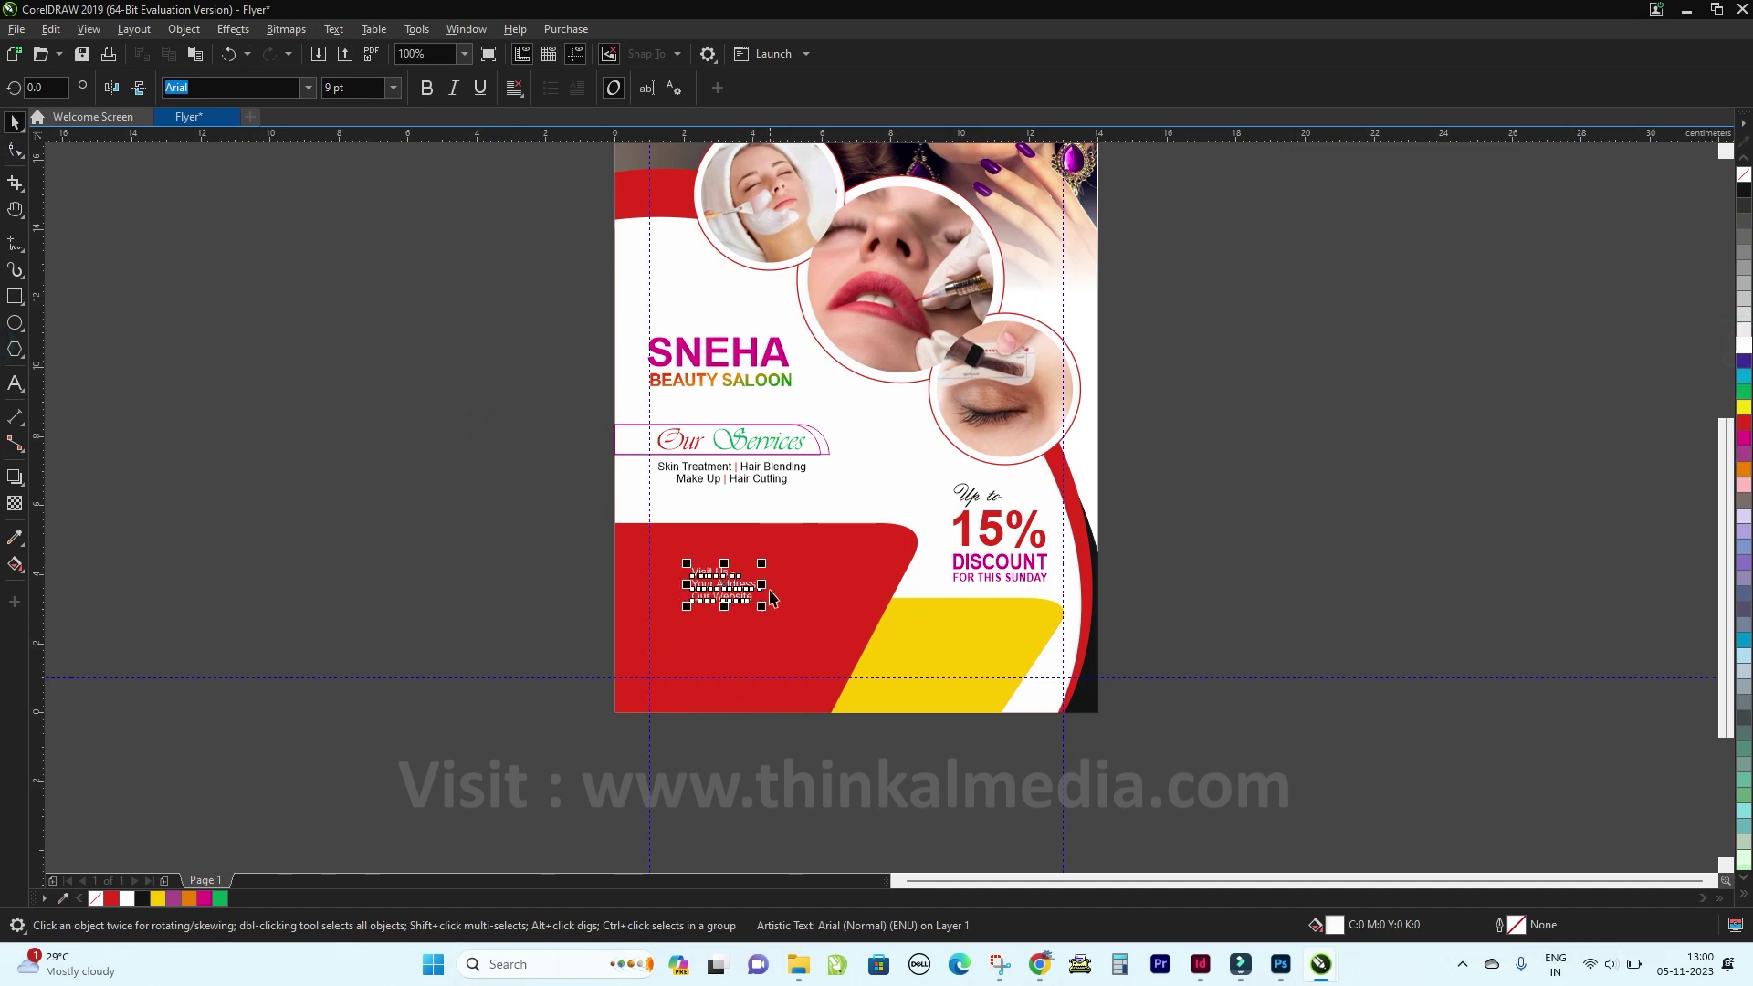
scroll(773, 598, "up", 2)
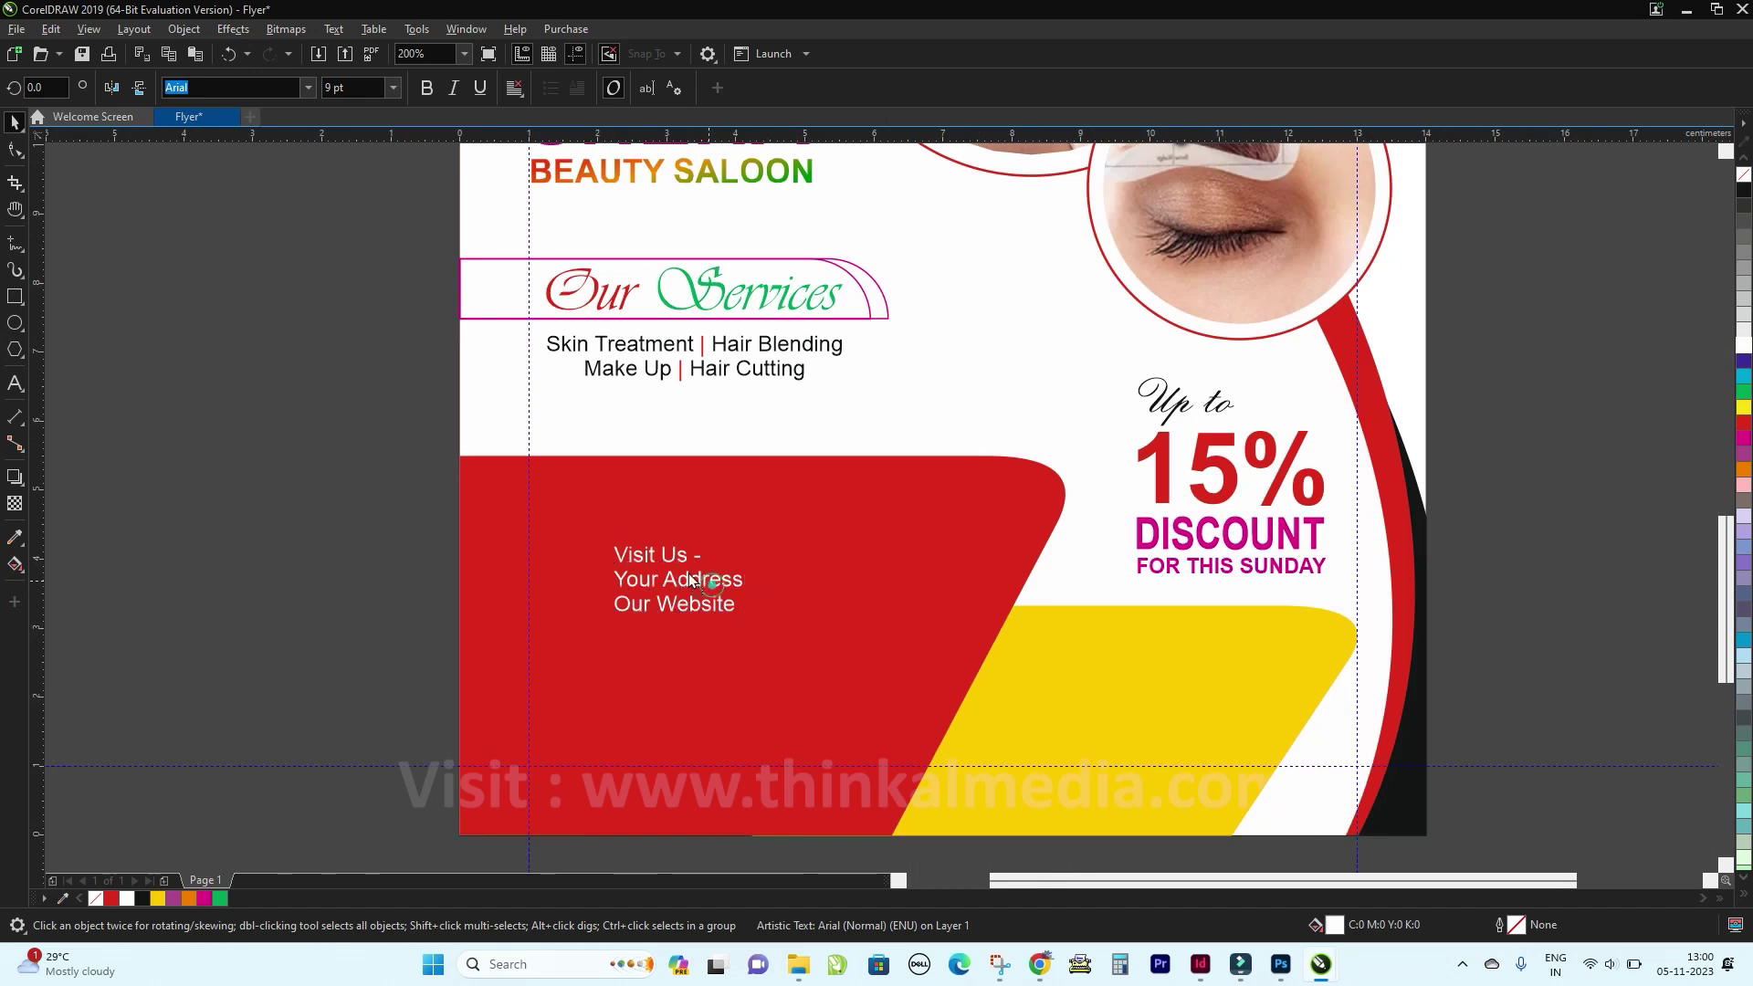
left_click_drag(714, 588, 711, 579)
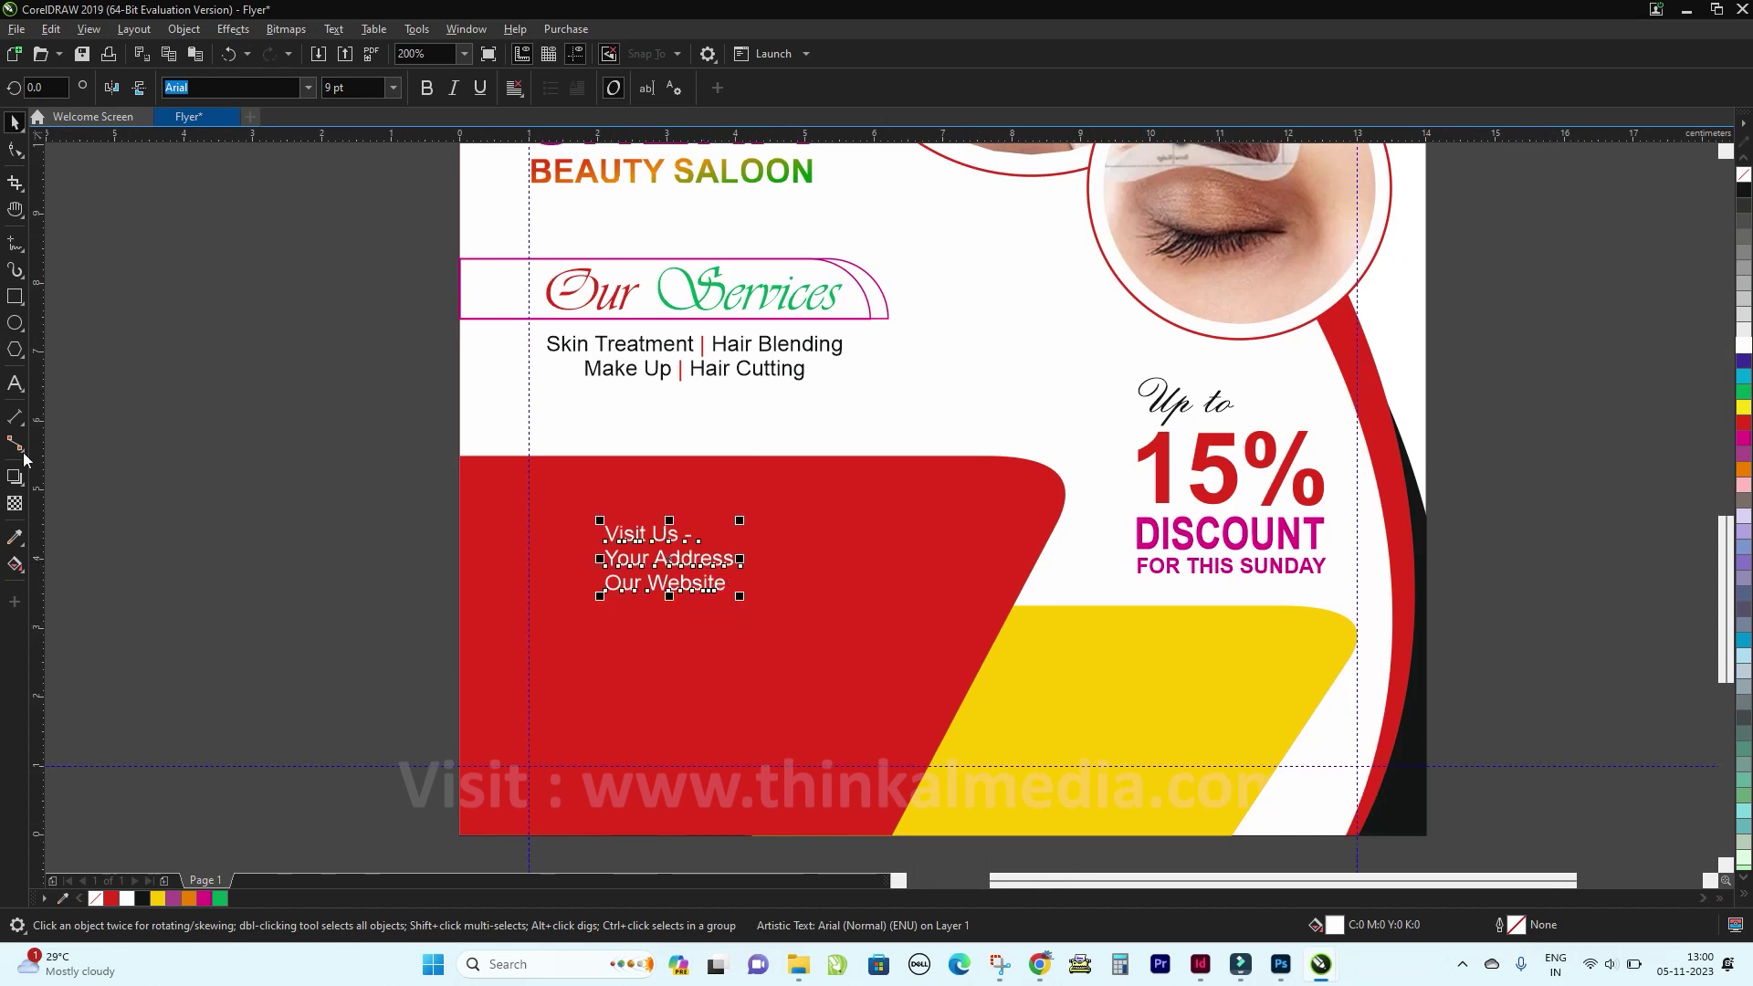
- Replace the 'Visit Us -' line with Snesha Beauty Saloon, adding a blank line before Our Website
left_click(15, 384)
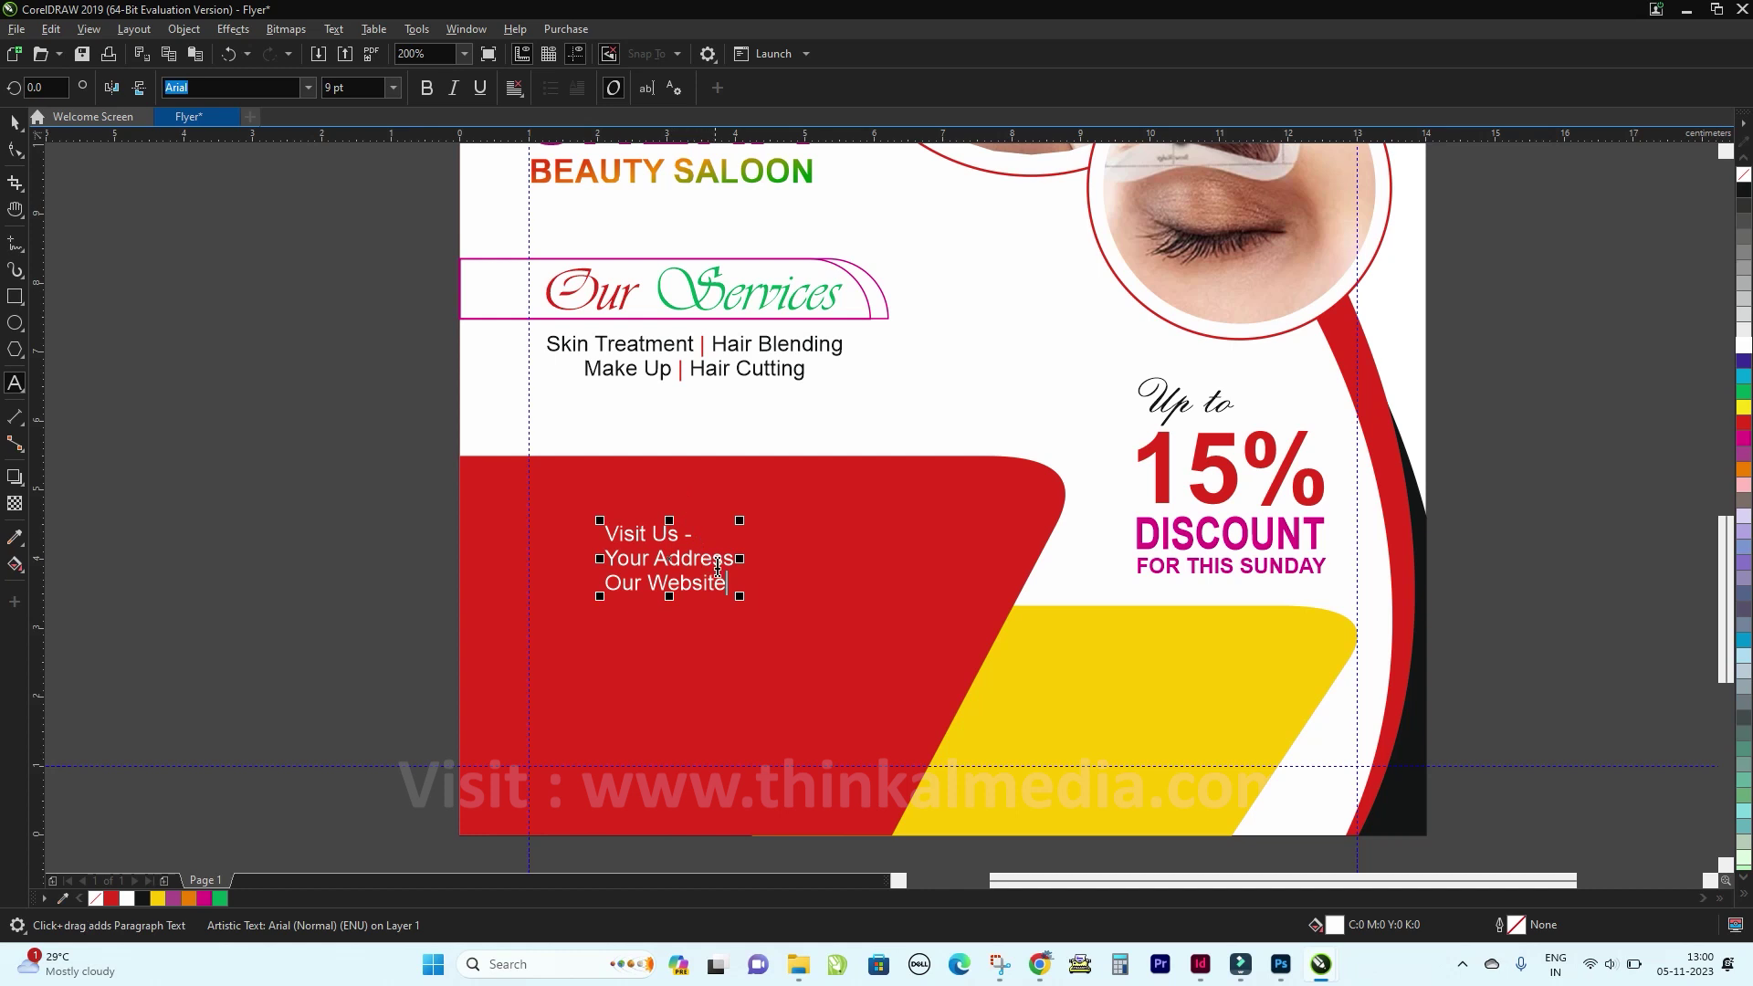
left_click_drag(603, 525, 600, 548)
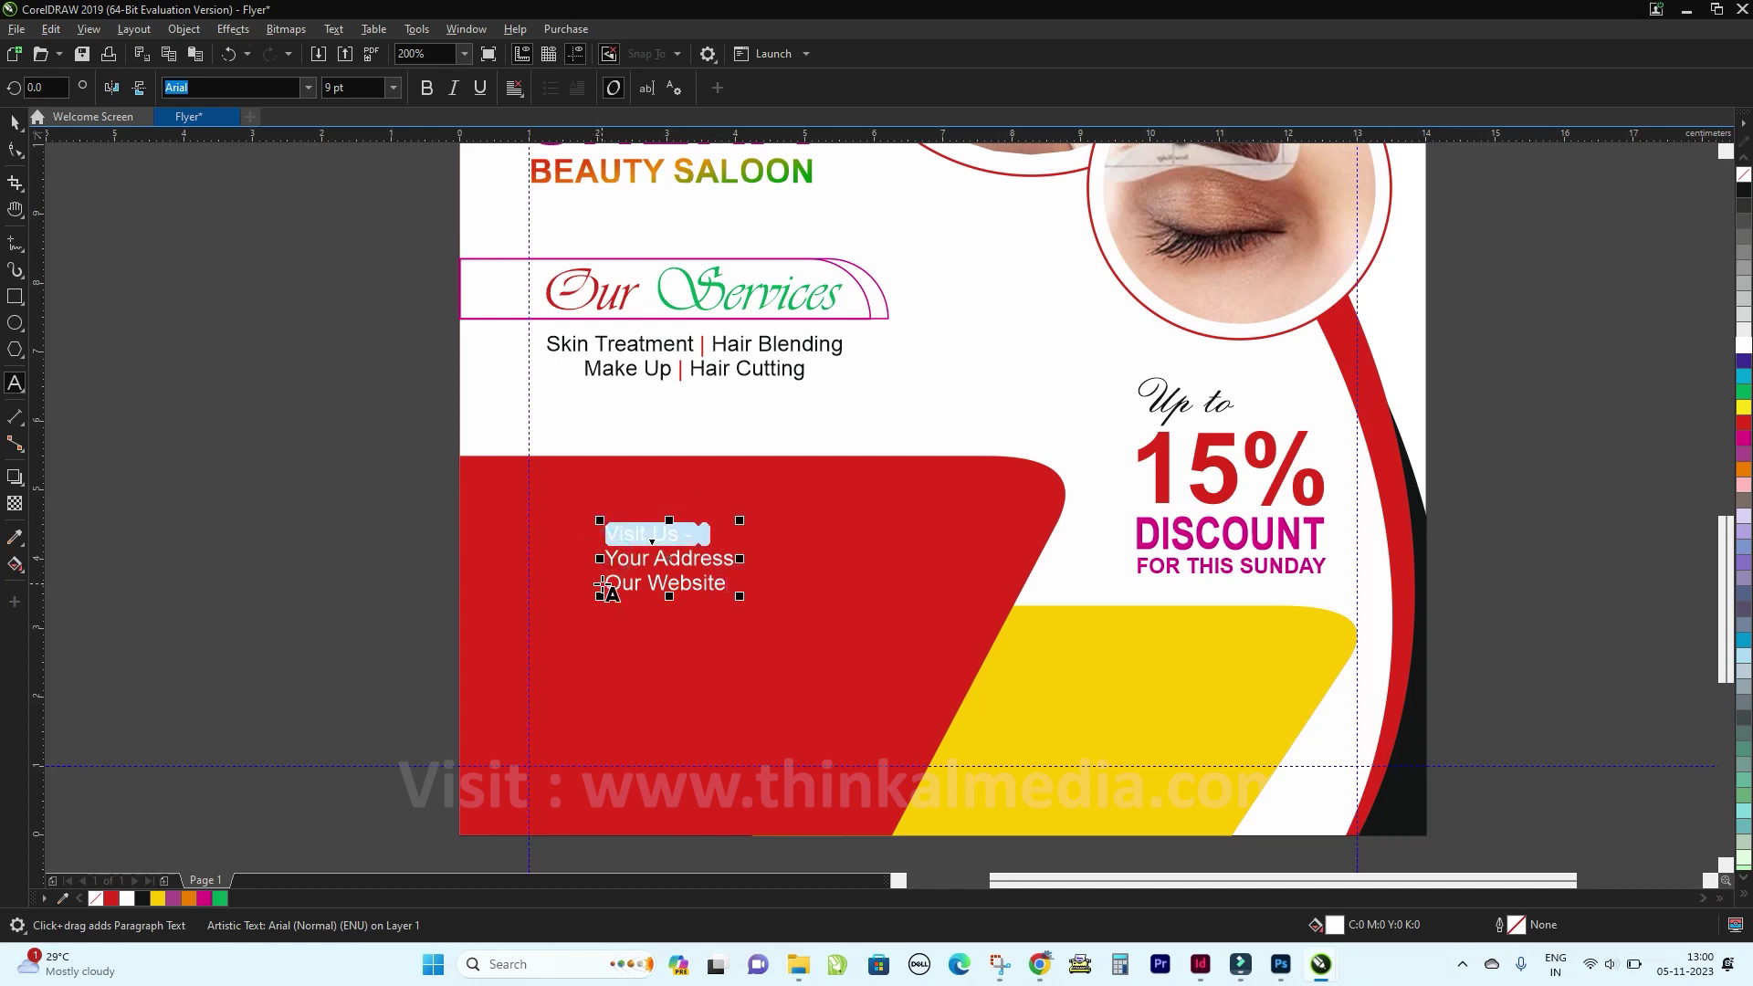
key("Delete")
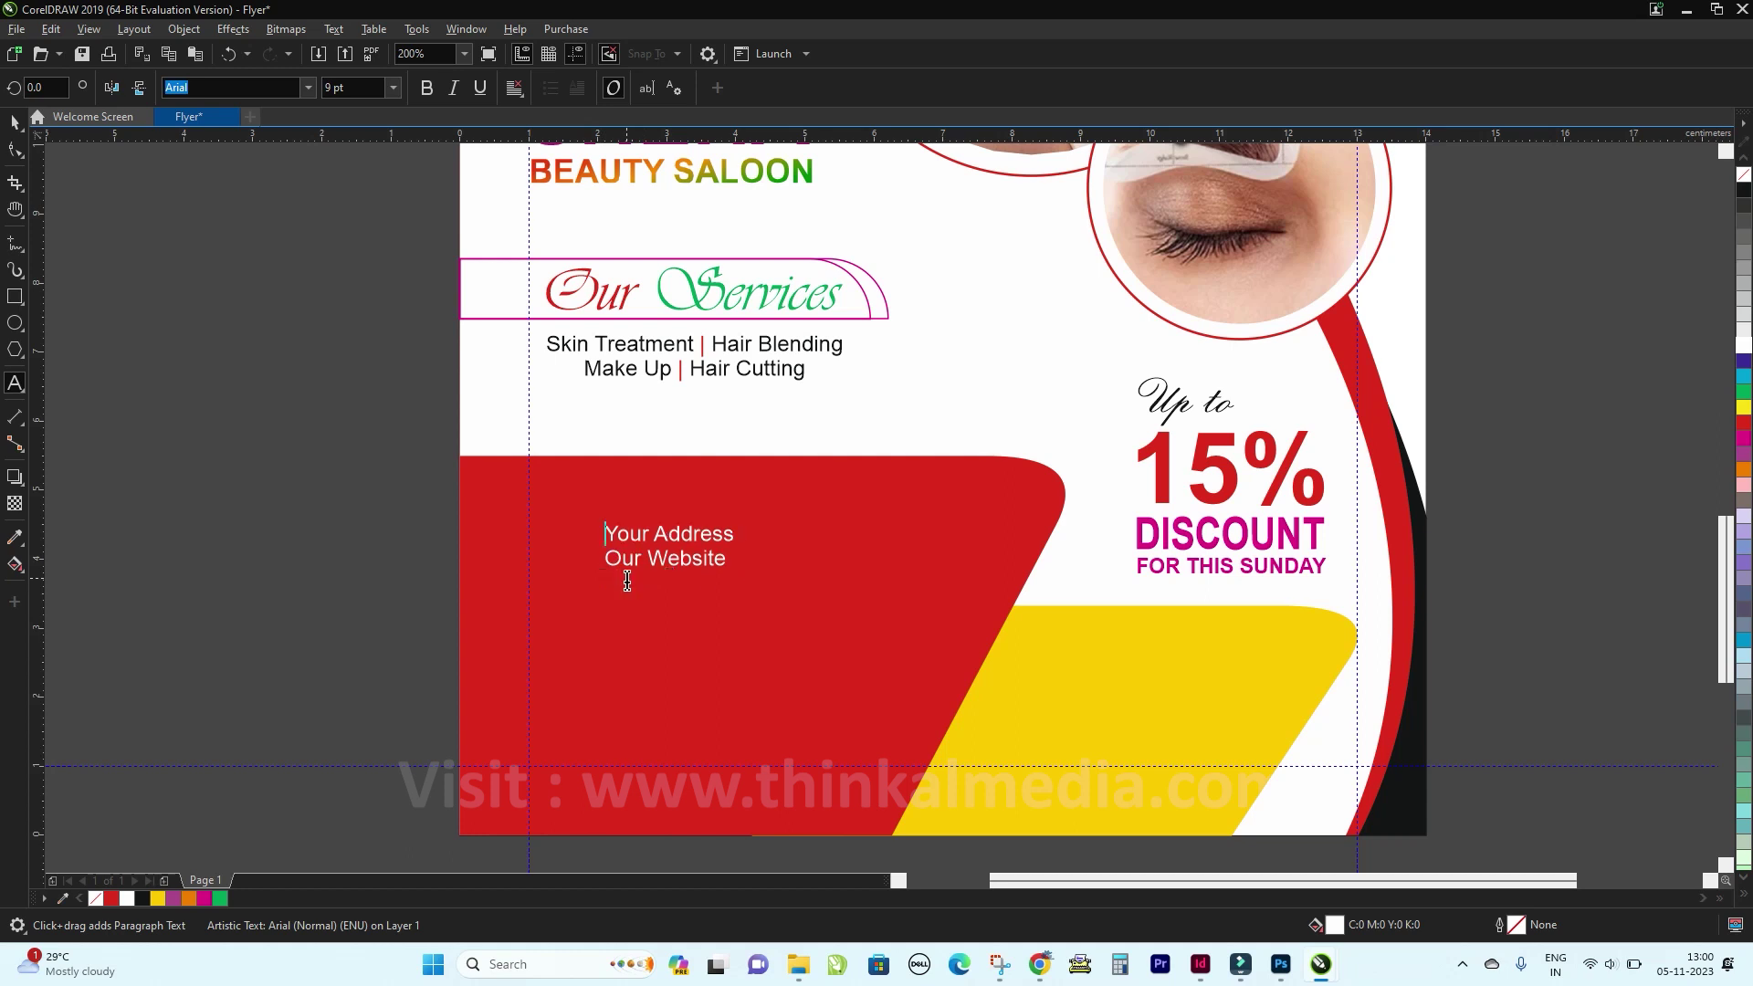
type("S")
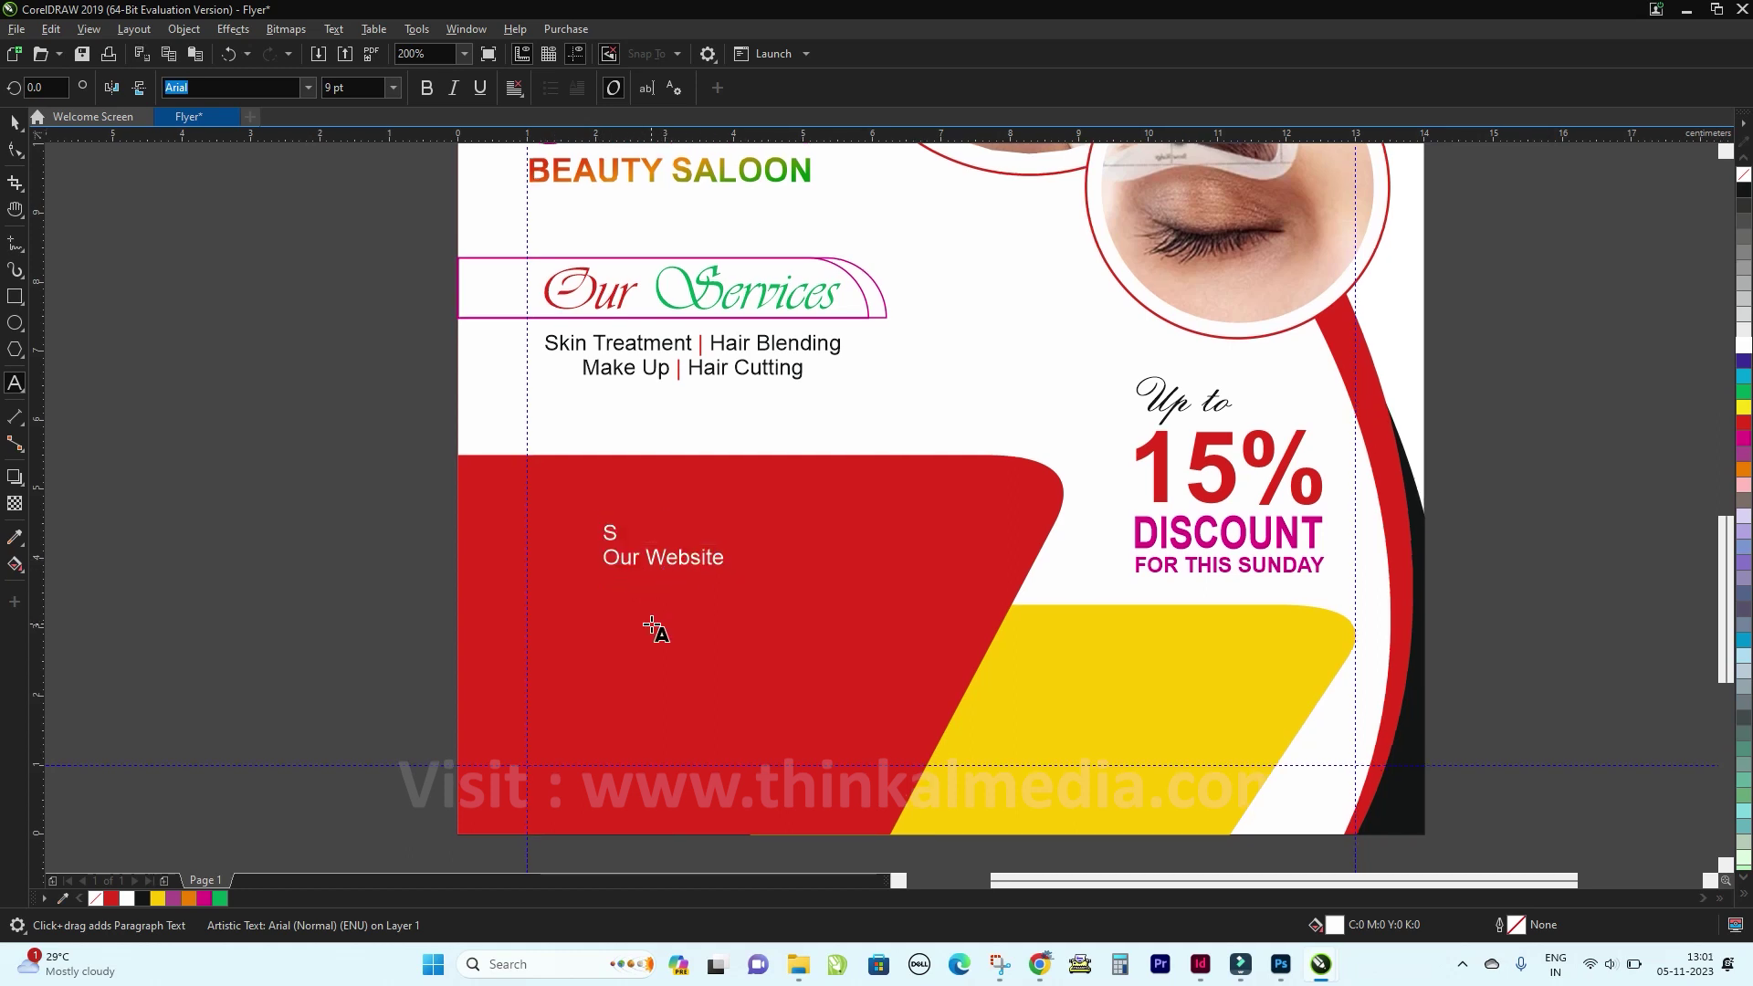
type("au")
type("Saloon")
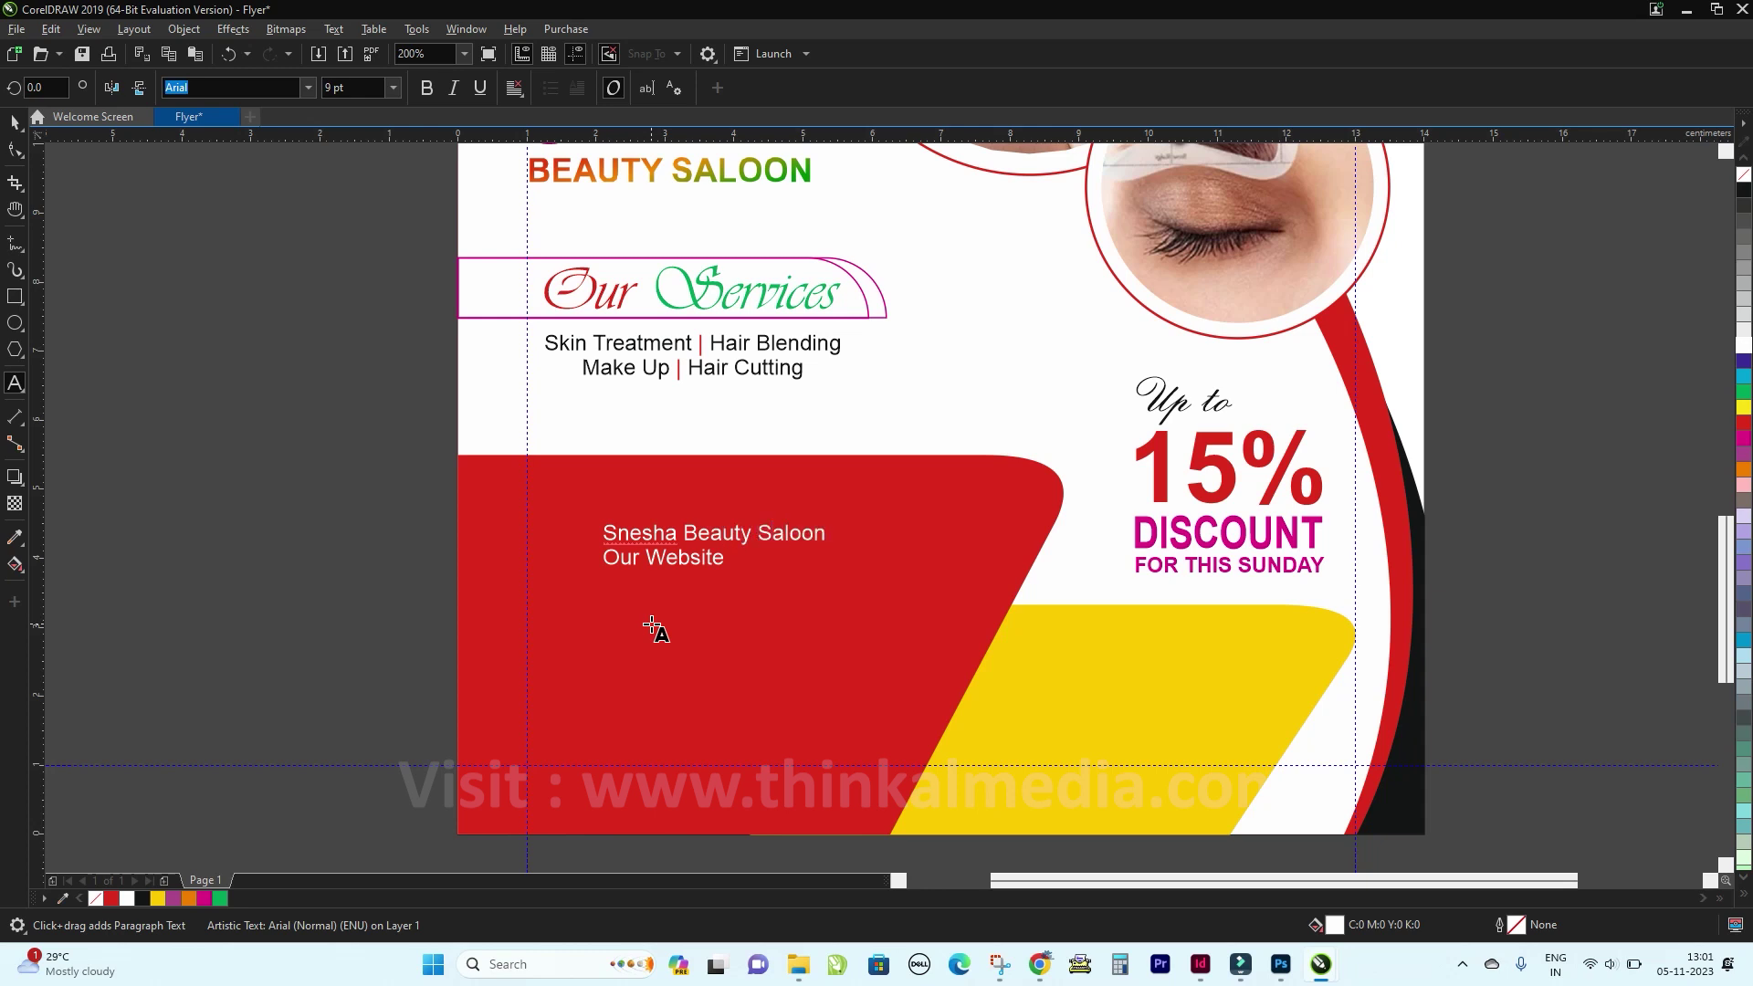
key("Return")
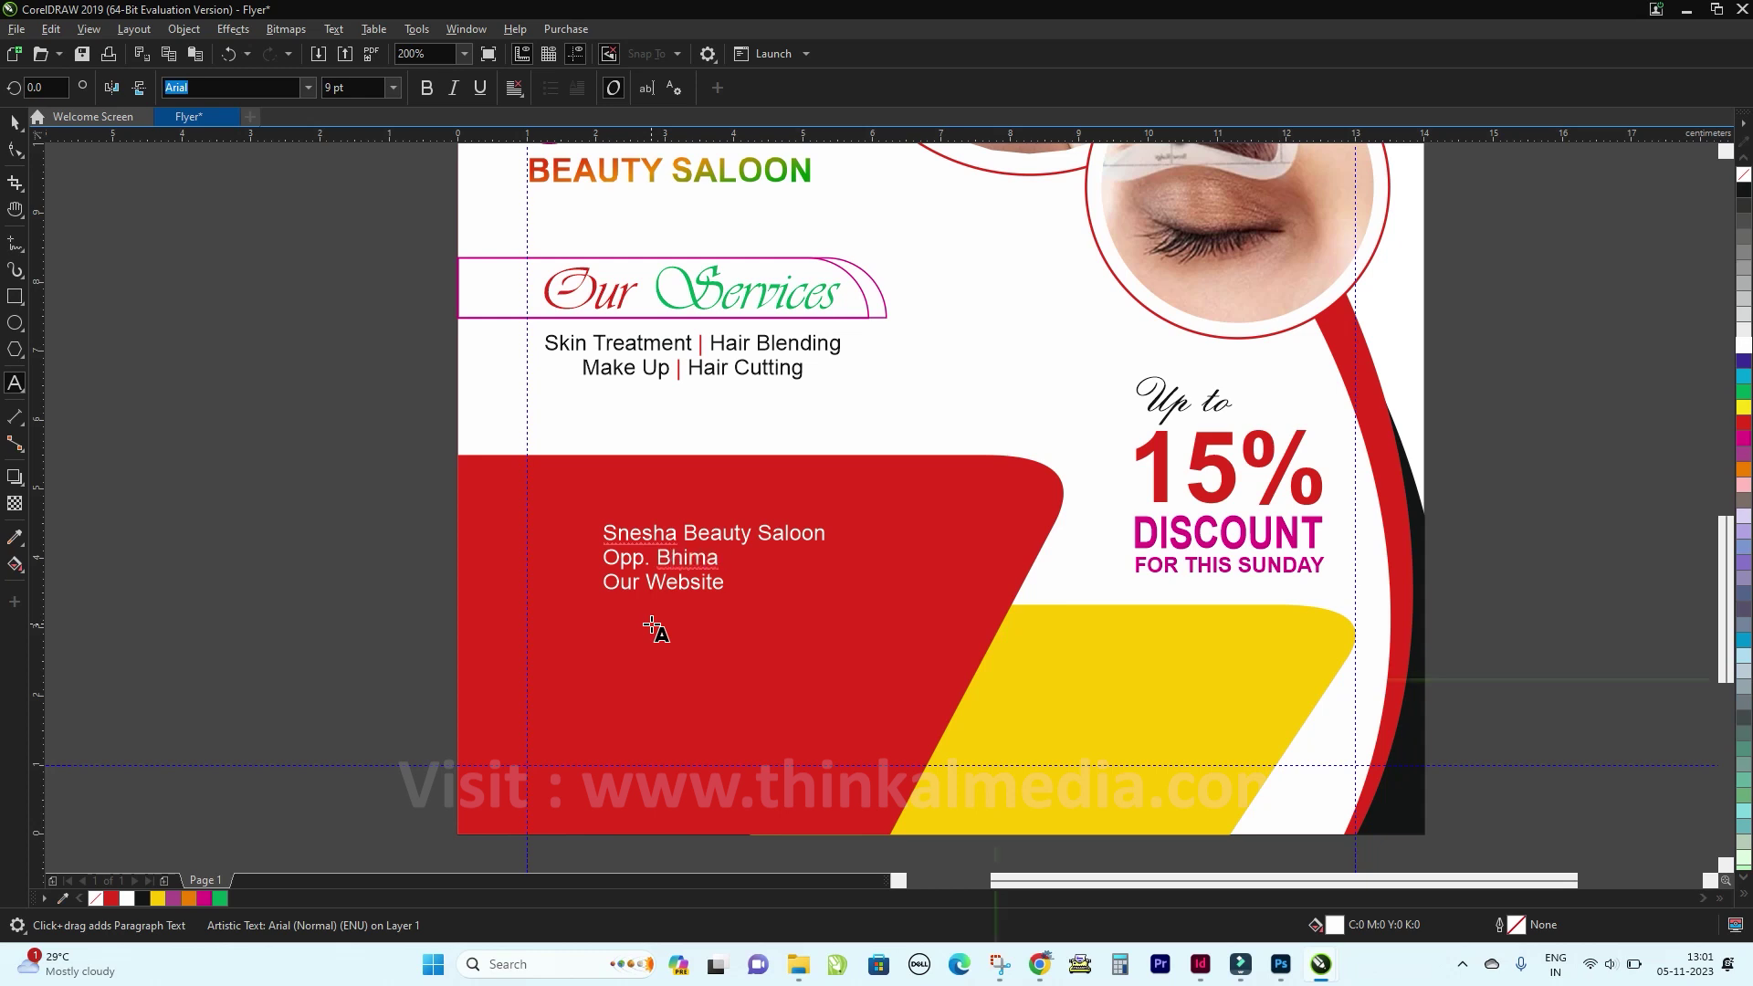
- Finish the landmark line and type the area and city on a new line
type("ewel")
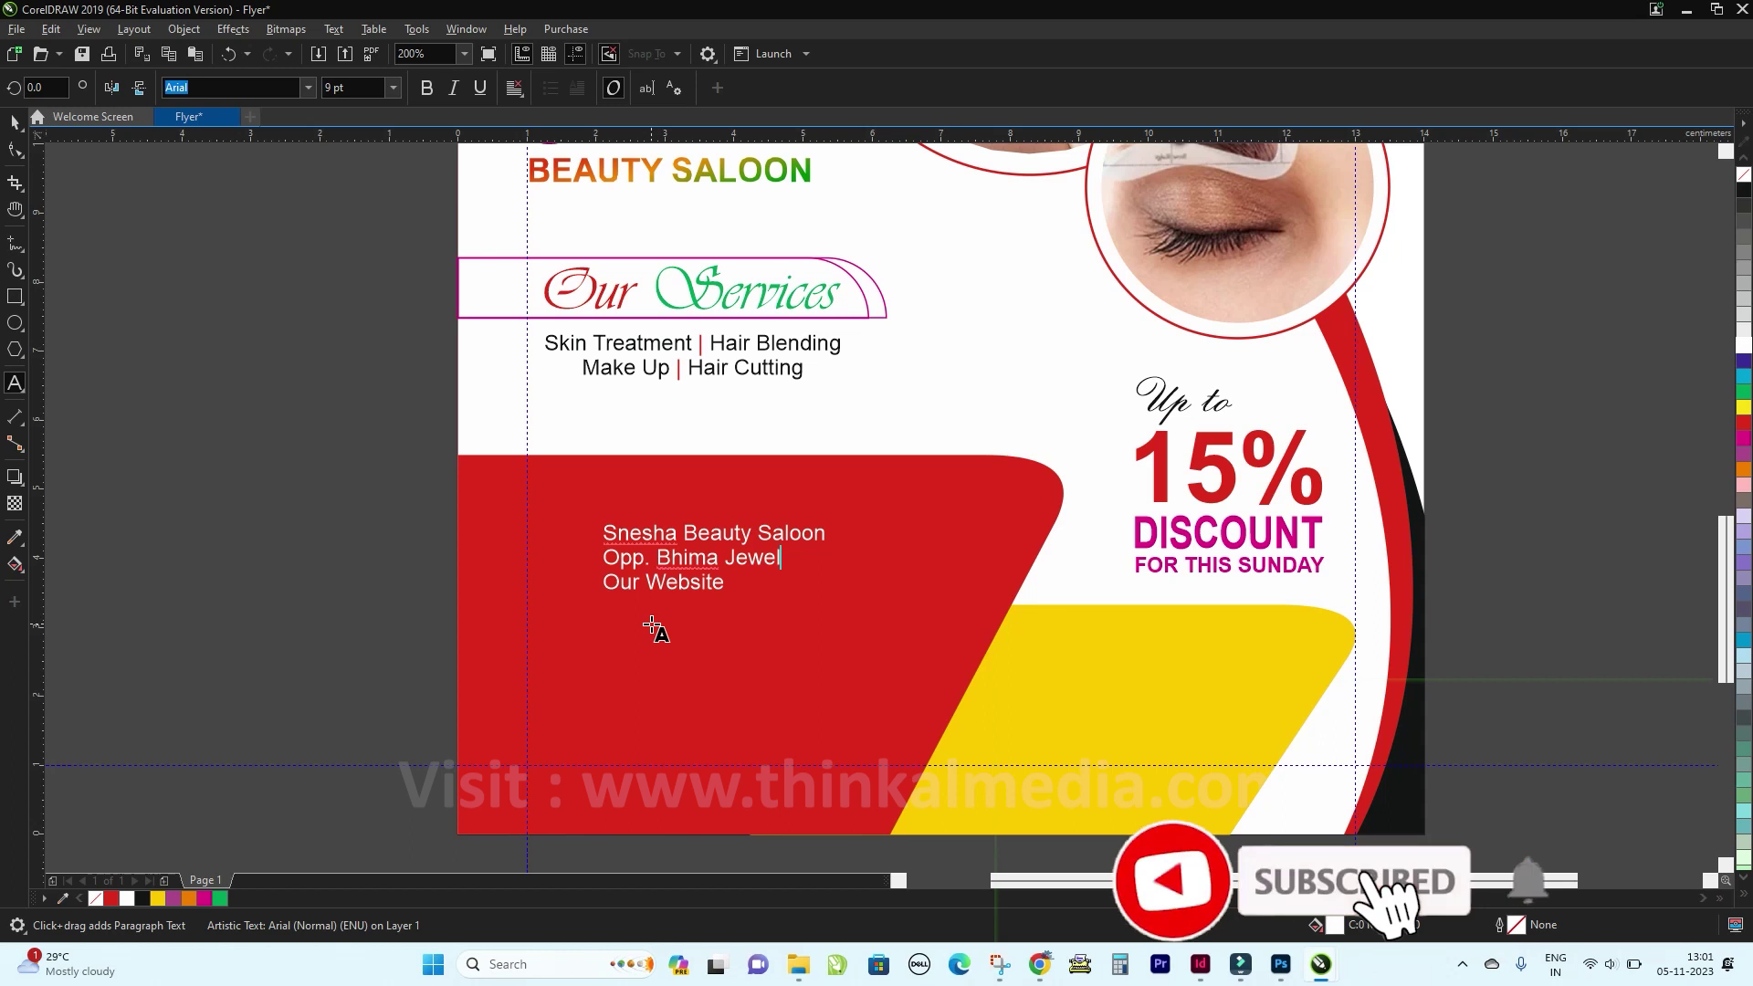
key("Return")
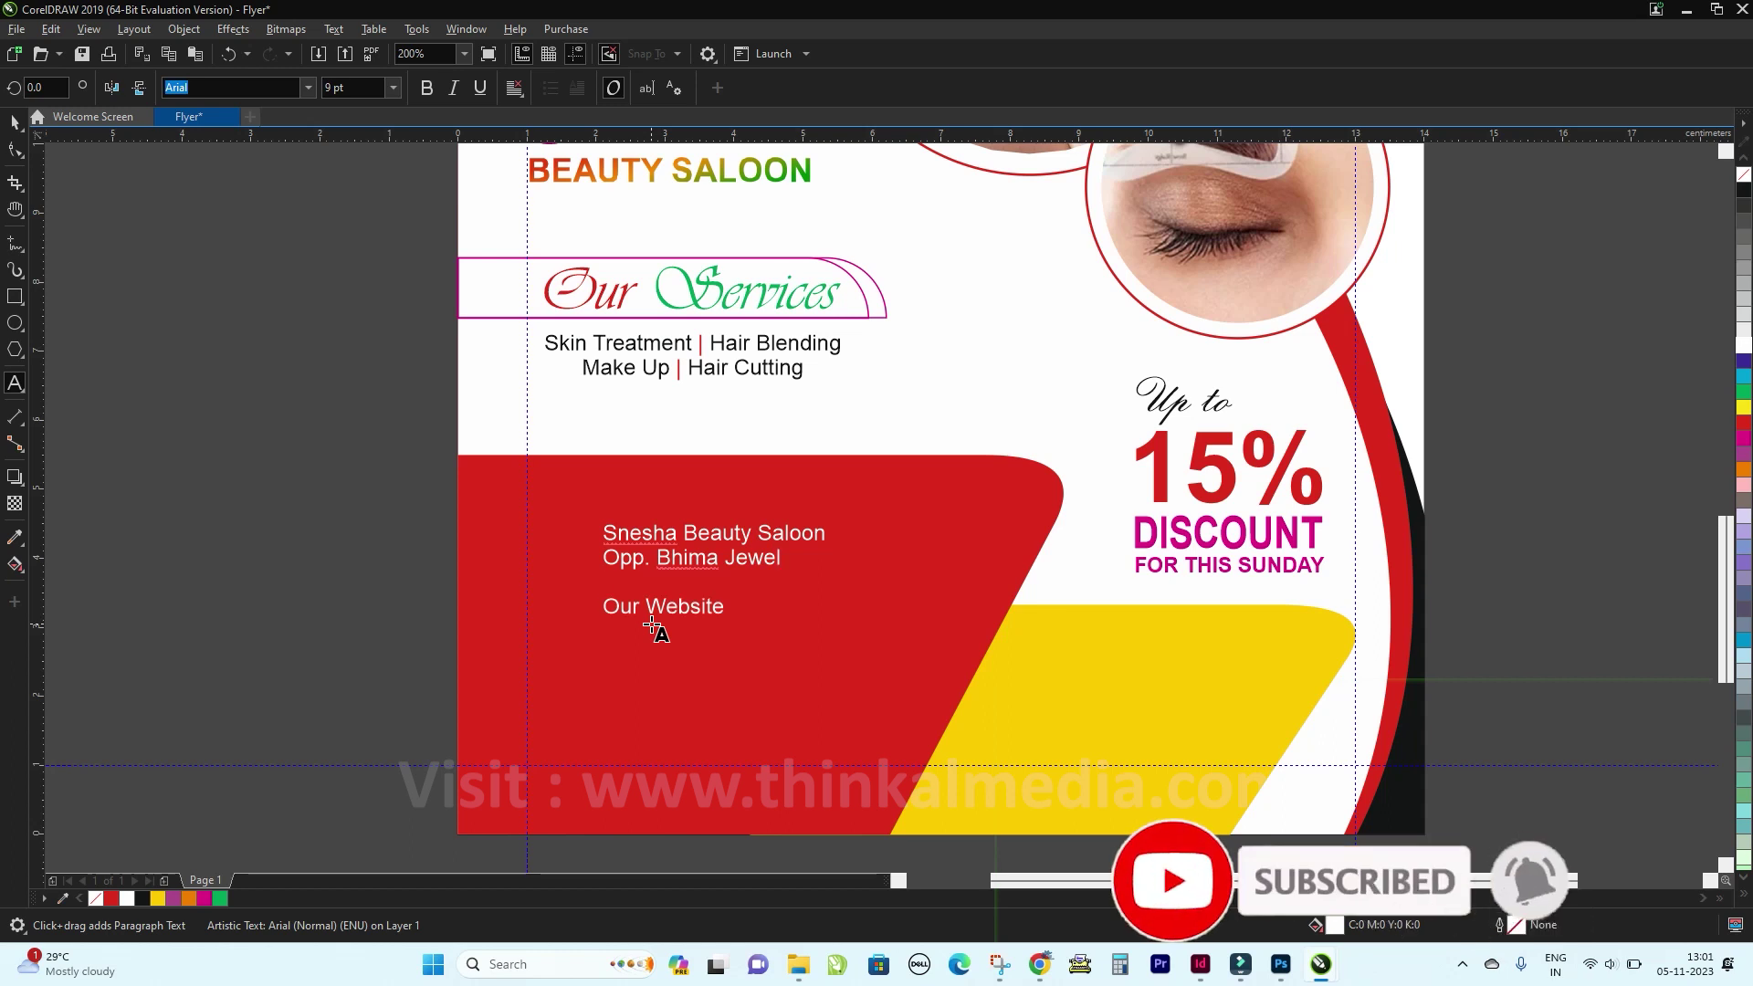
type("Th")
key("BackSpace")
key("BackSpace")
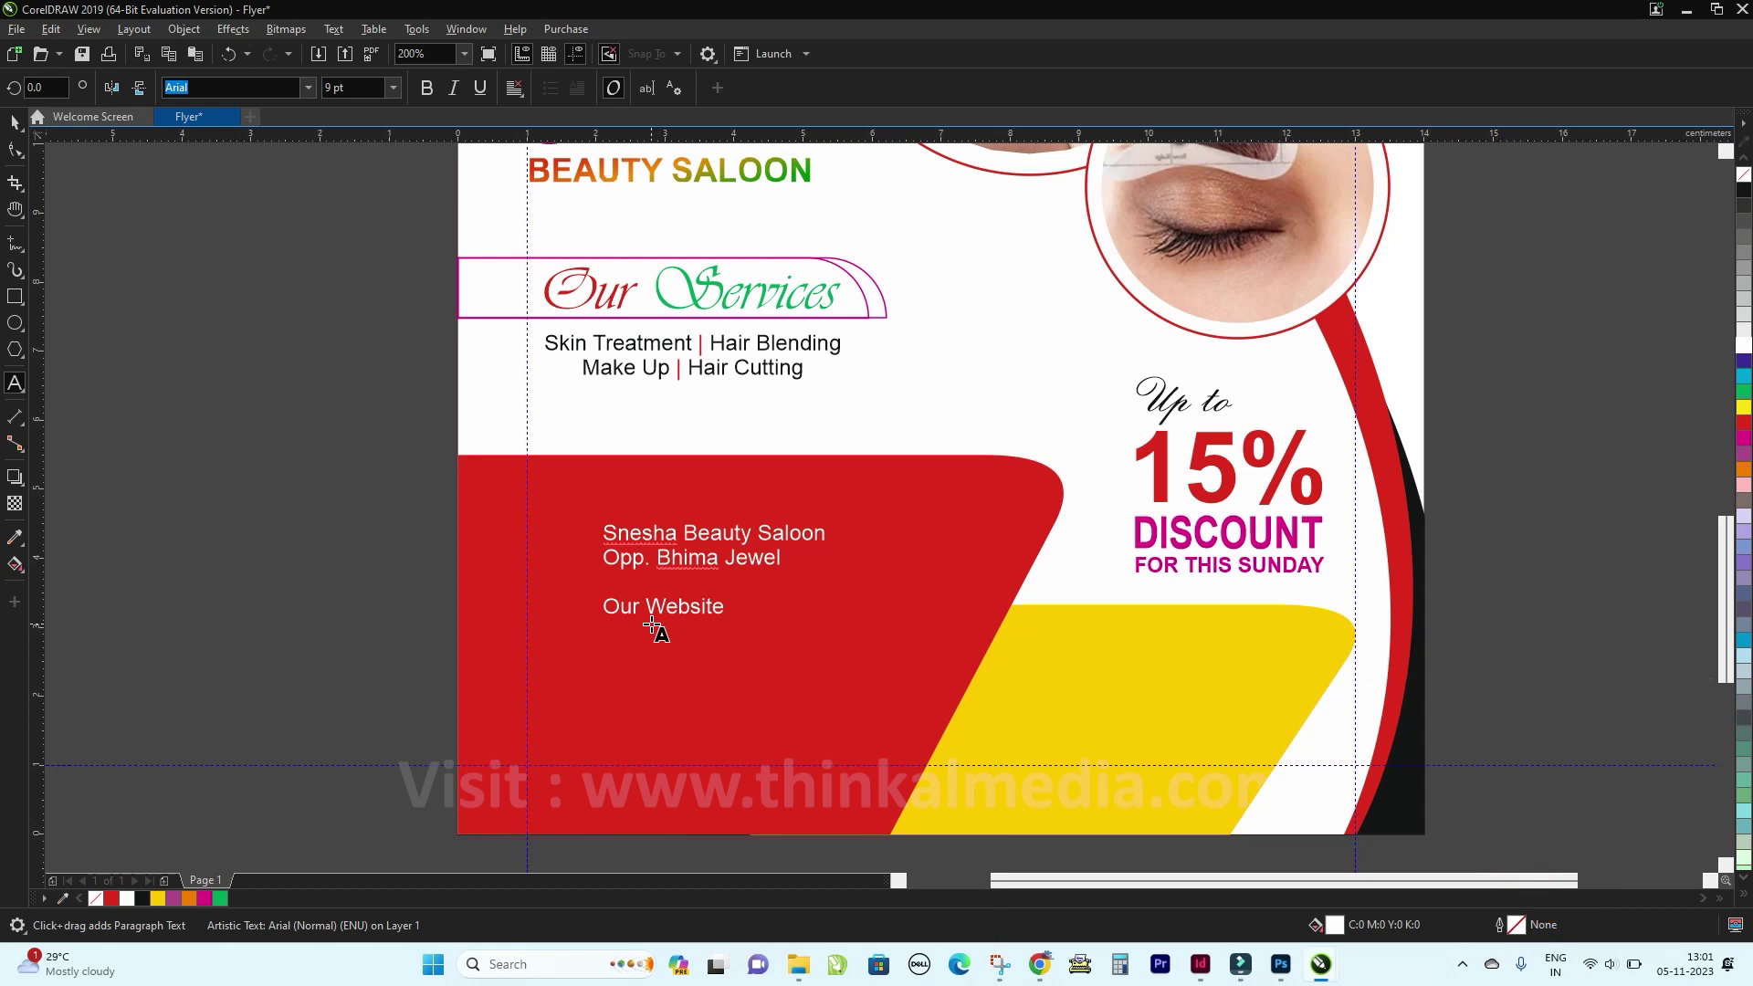
type("mbanoor, Trivandrum")
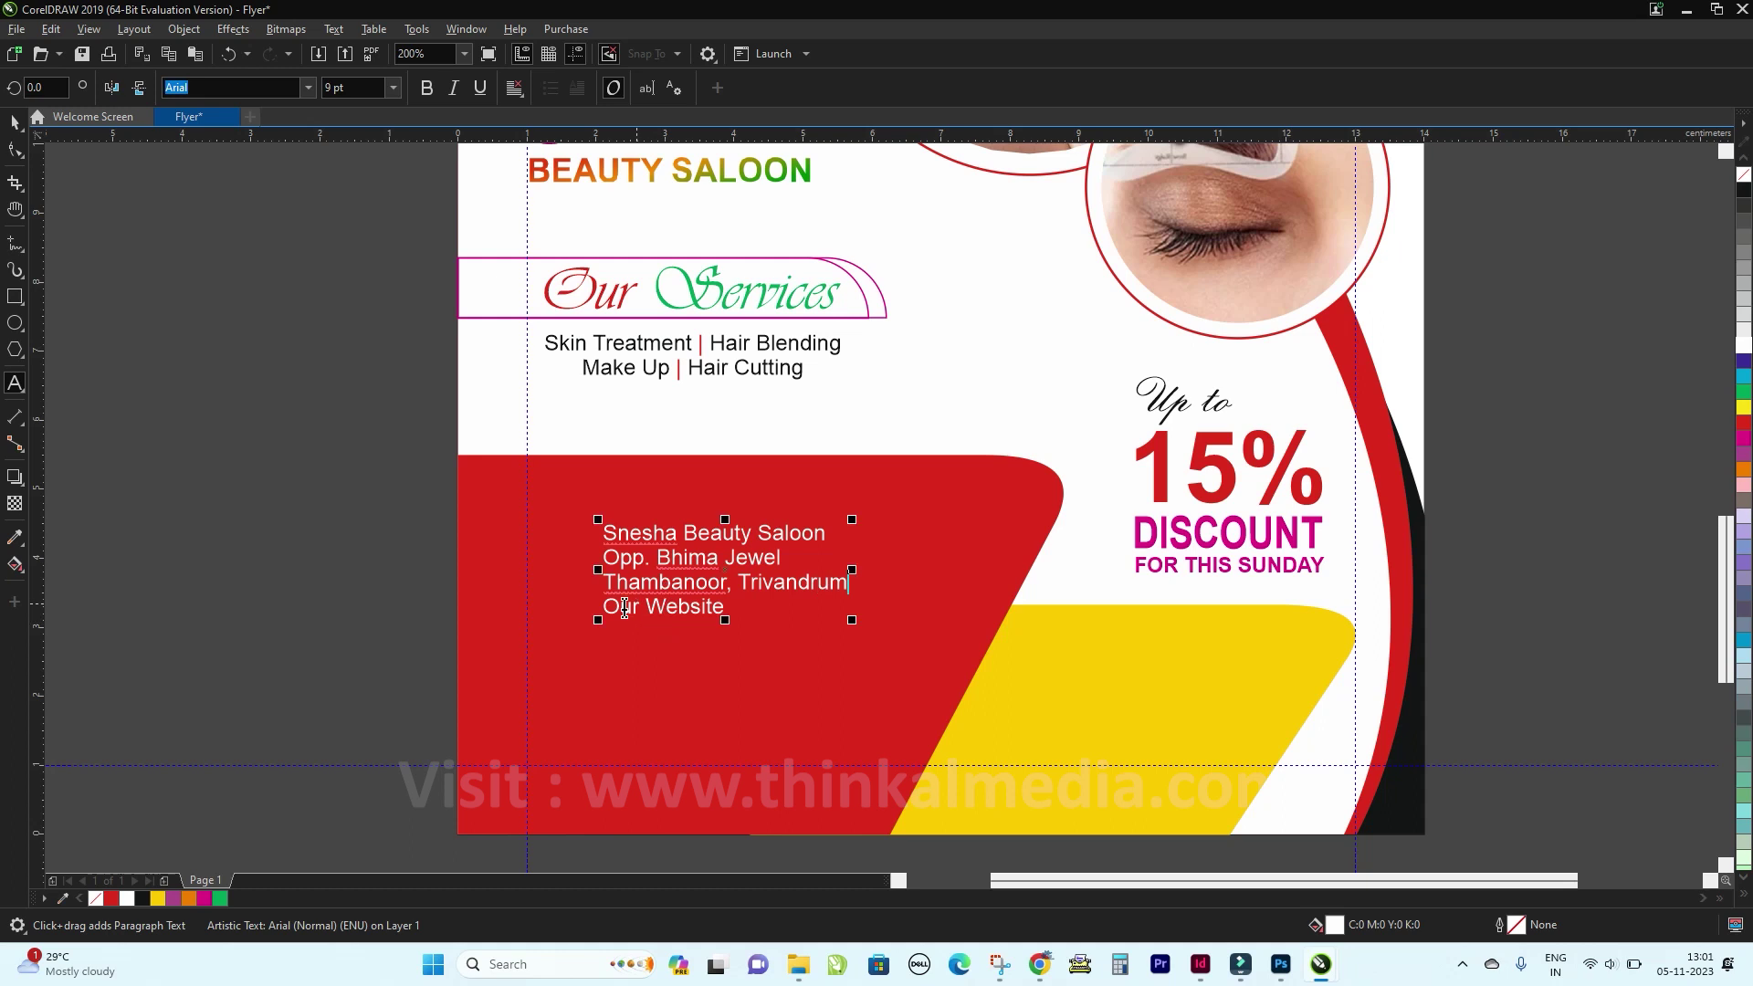
- Add a blank line above 'Our Website' and remove the extra letter from the salon name
left_click(613, 610)
key("Return")
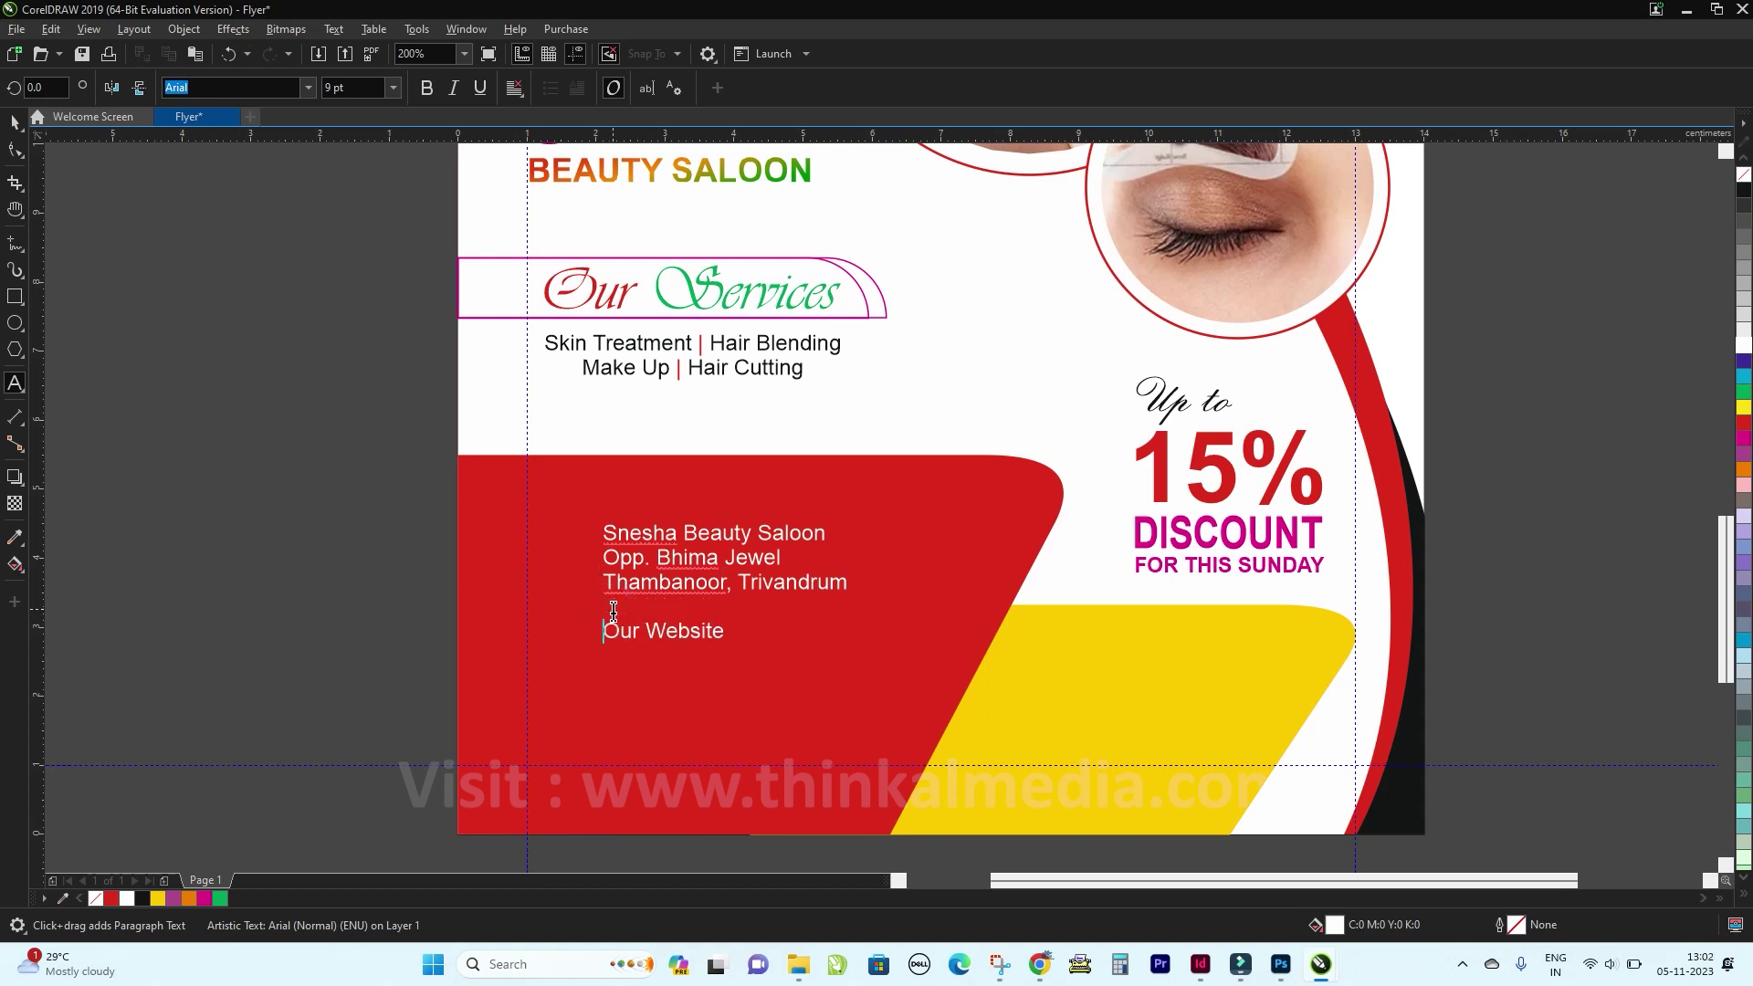
left_click_drag(605, 631, 716, 630)
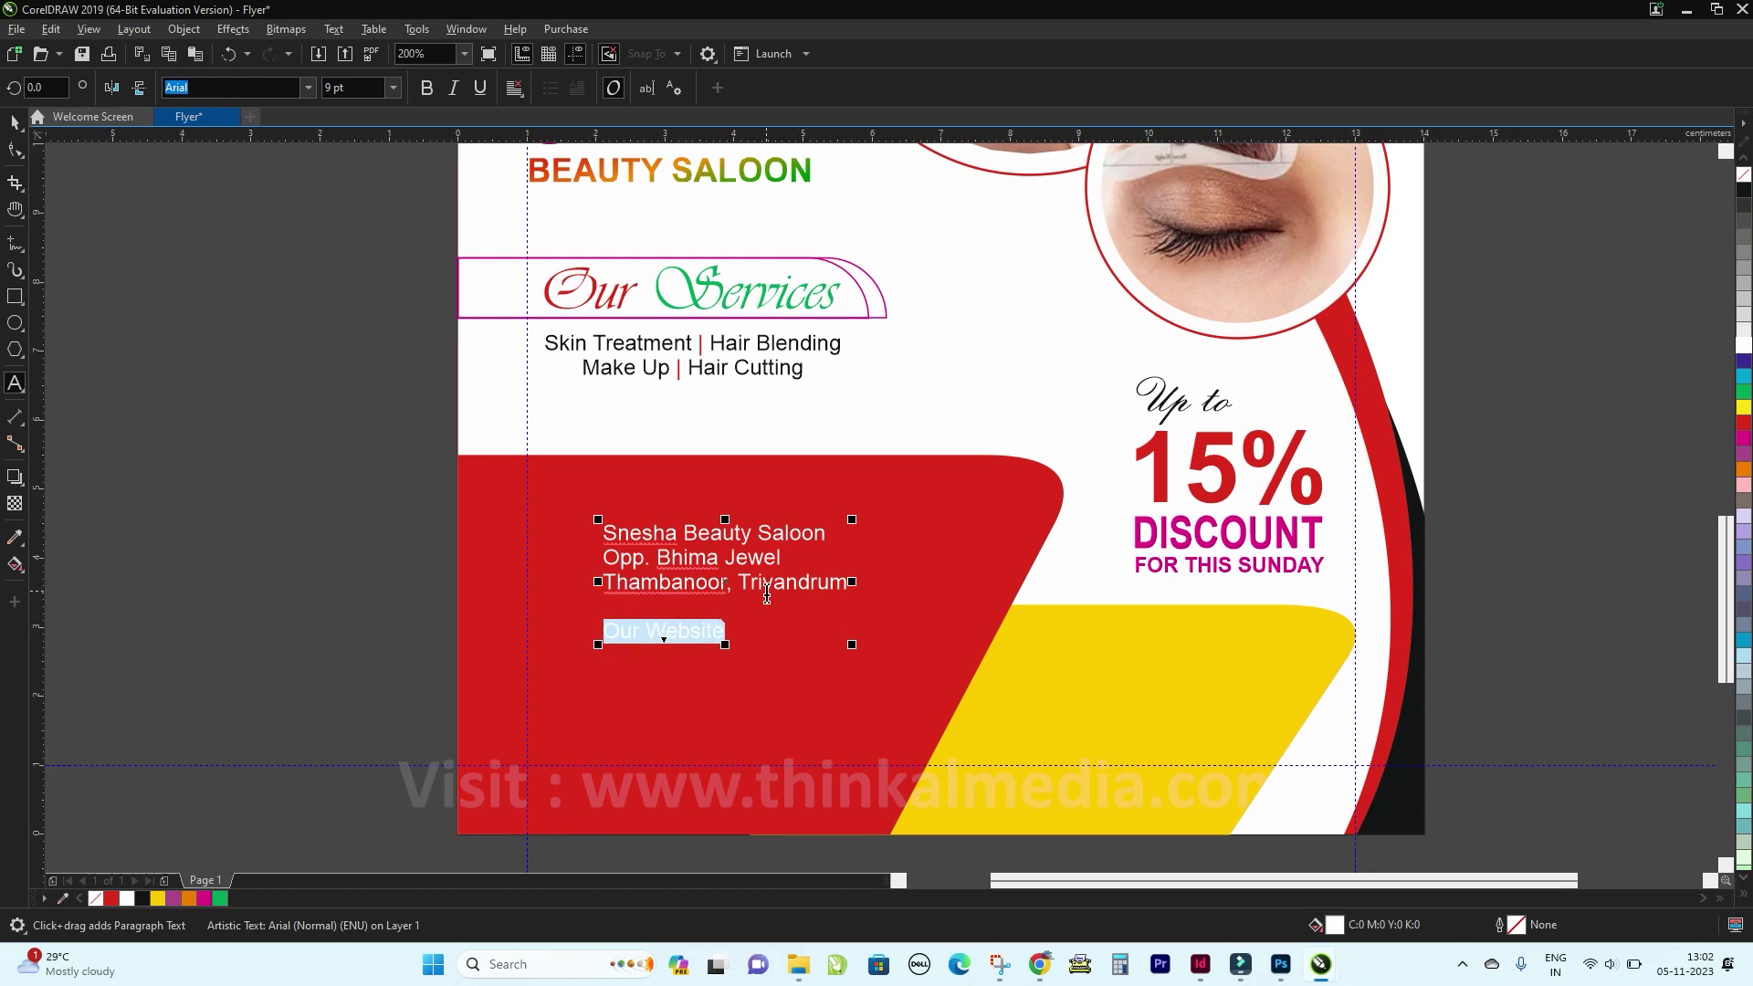
left_click(642, 534)
key("BackSpace")
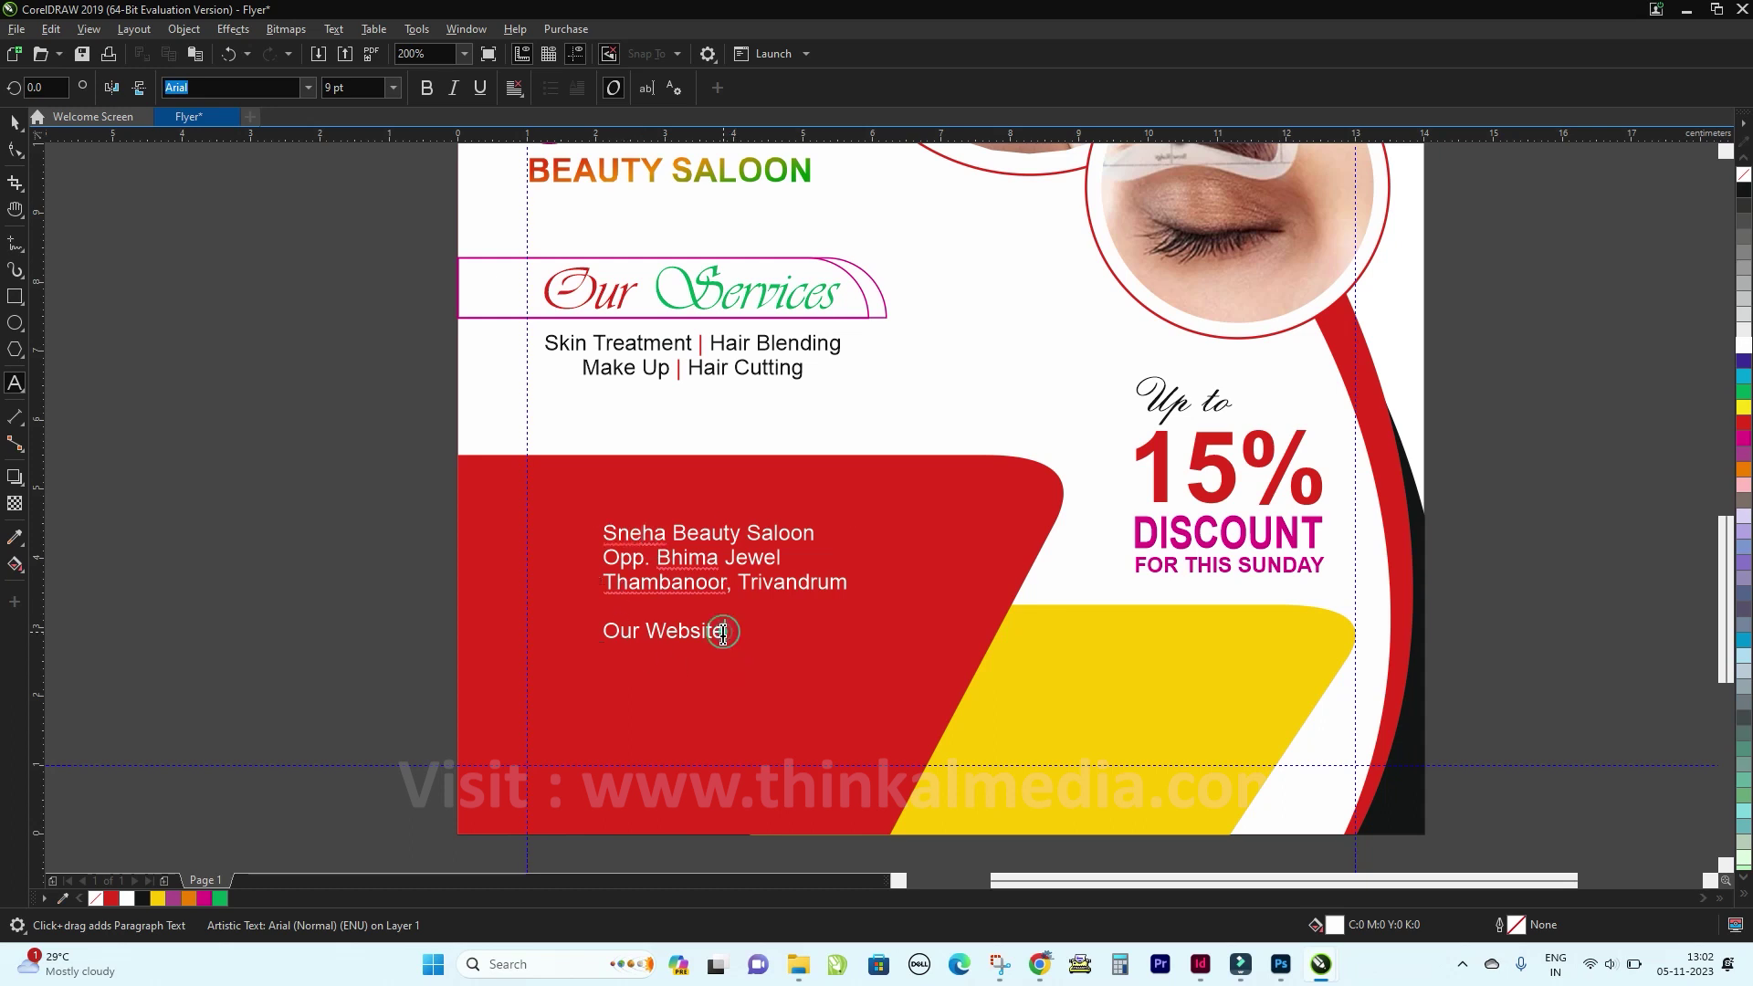
left_click(847, 581)
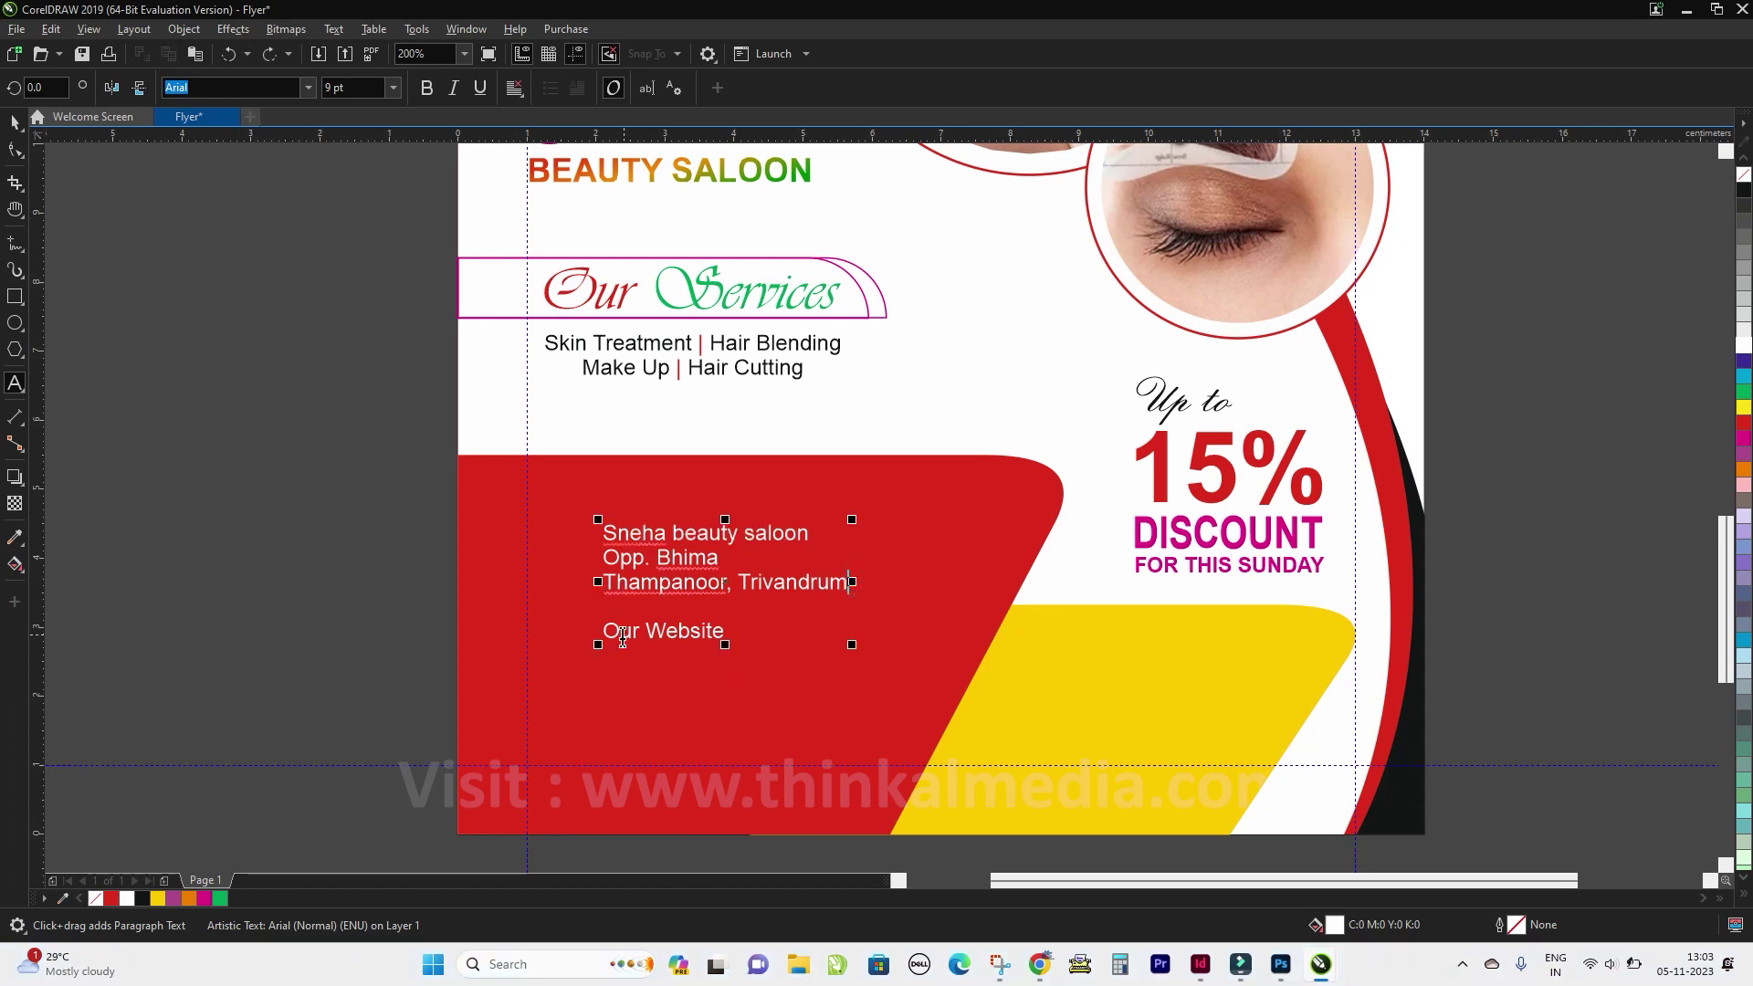
- Replace 'Our Website' with the salon's e-mail address and undo its automatic hyperlink
left_click_drag(602, 629, 723, 631)
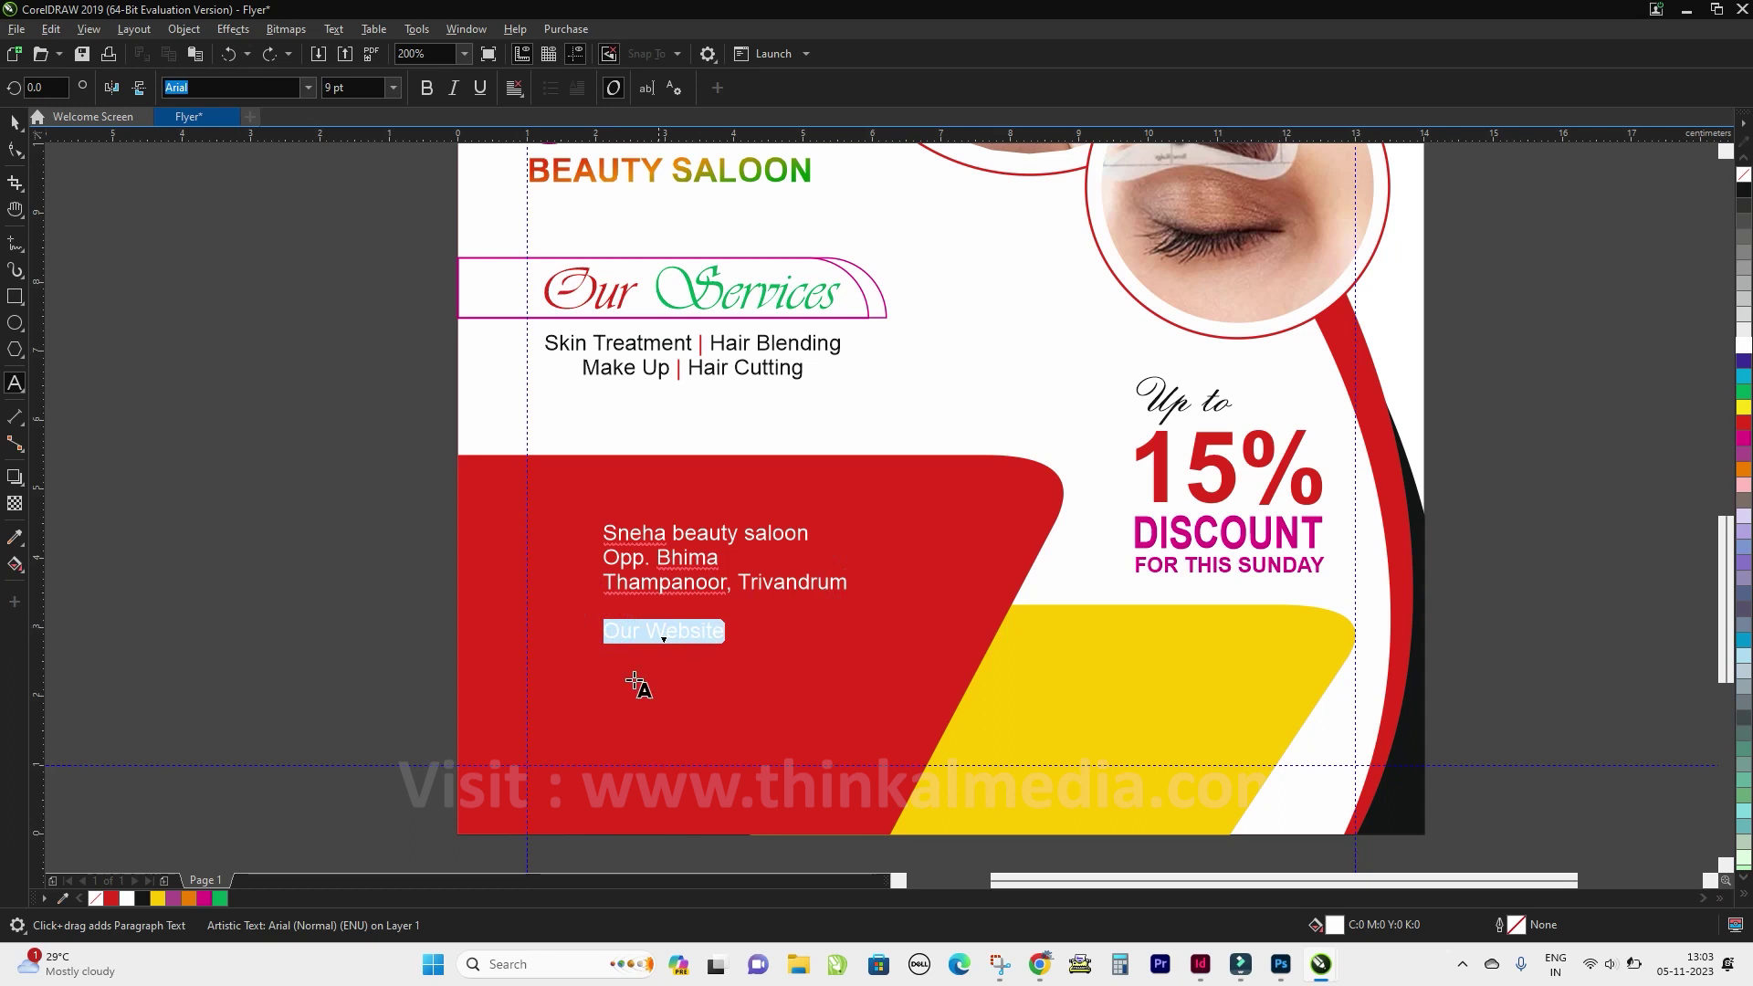
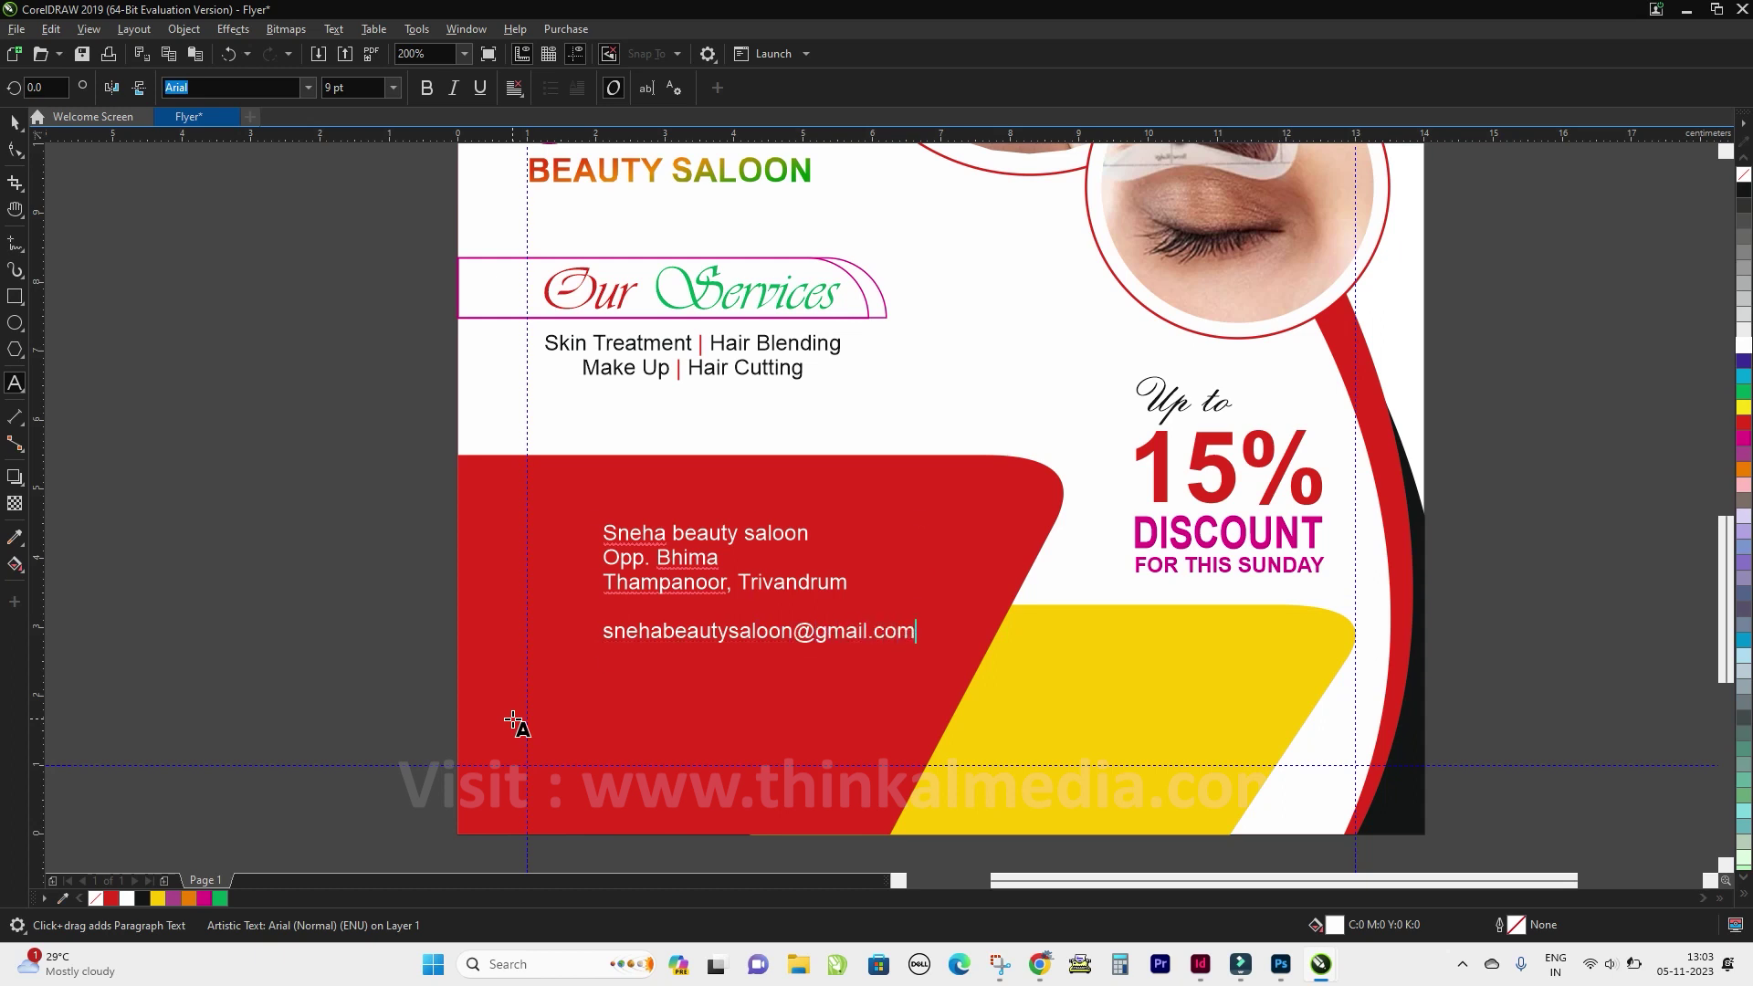
key("Escape")
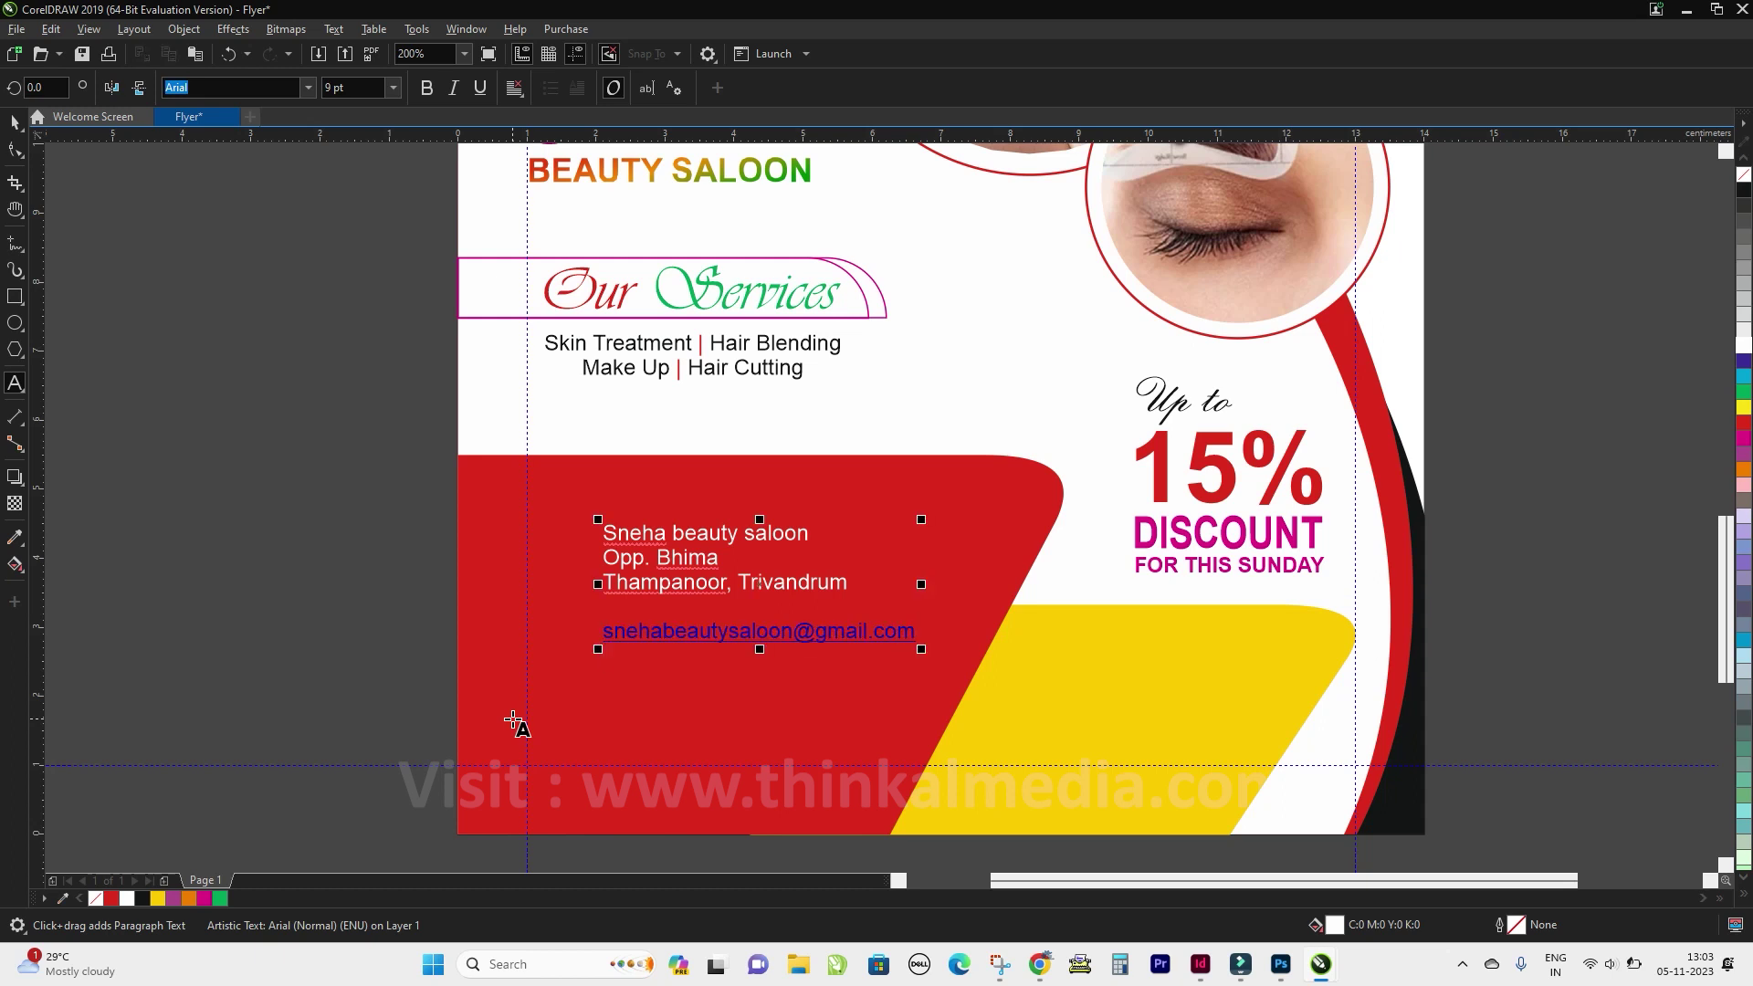
key("ctrl+z")
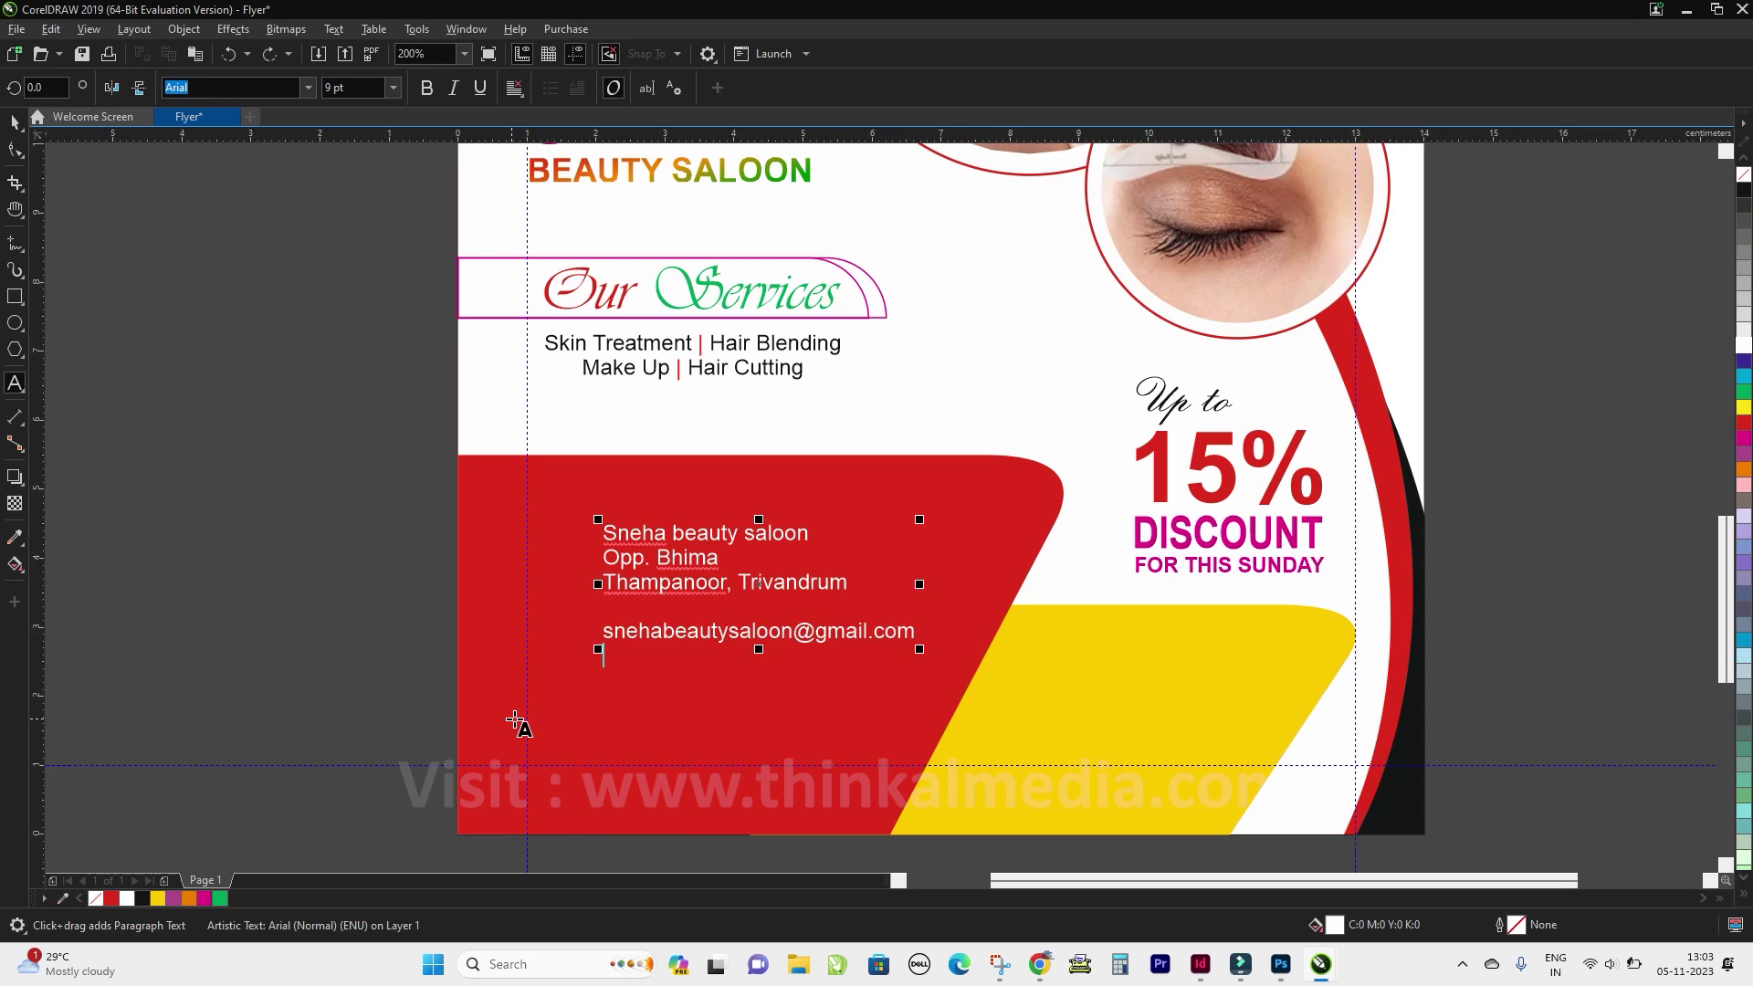
- Leave text editing and select the whole contact text block
left_click(348, 529)
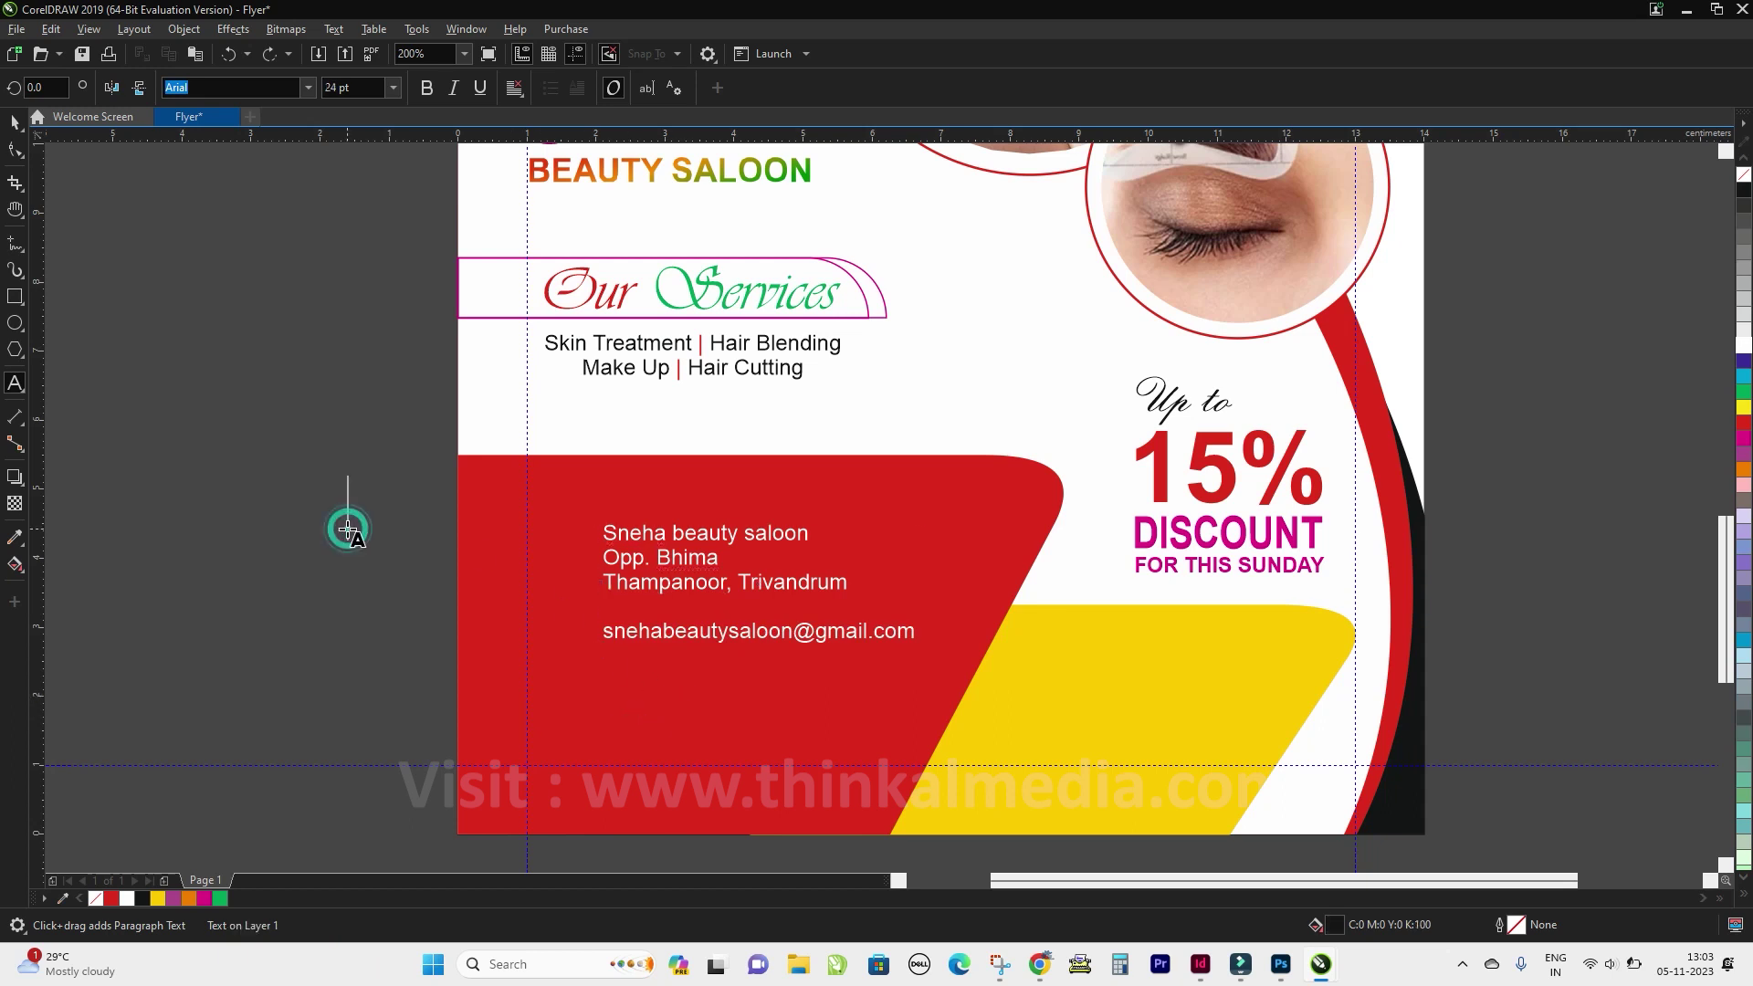
left_click(609, 670)
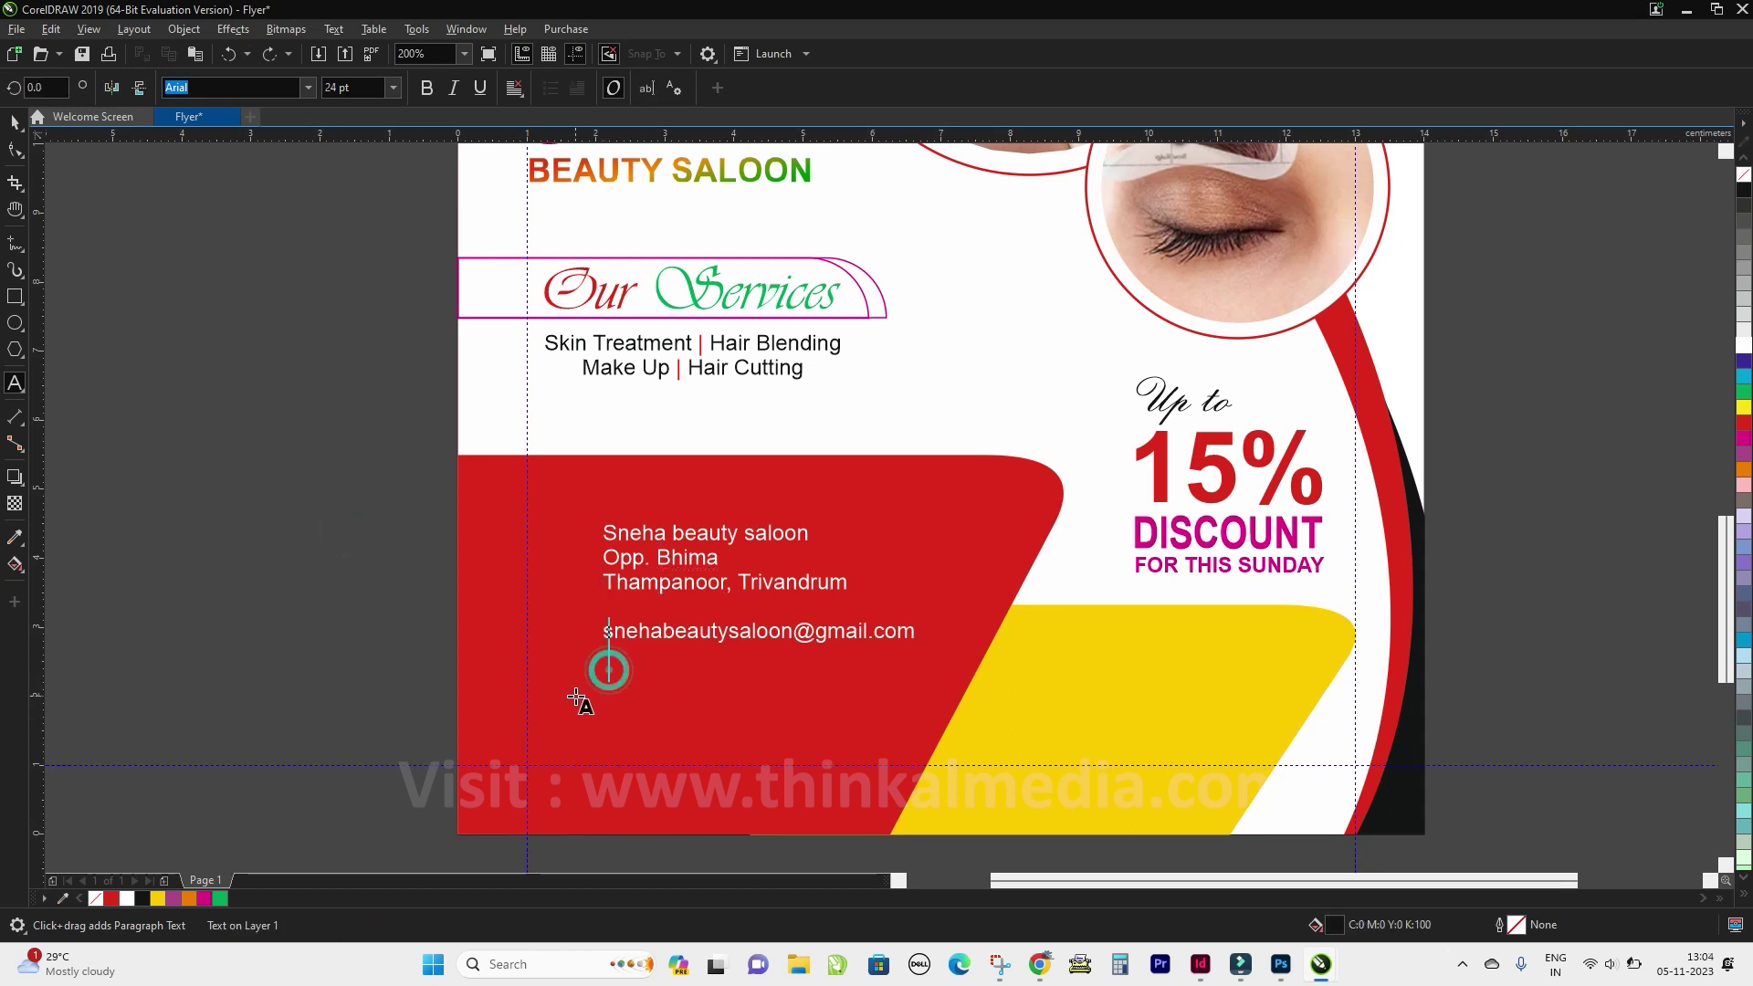
key("ctrl+space")
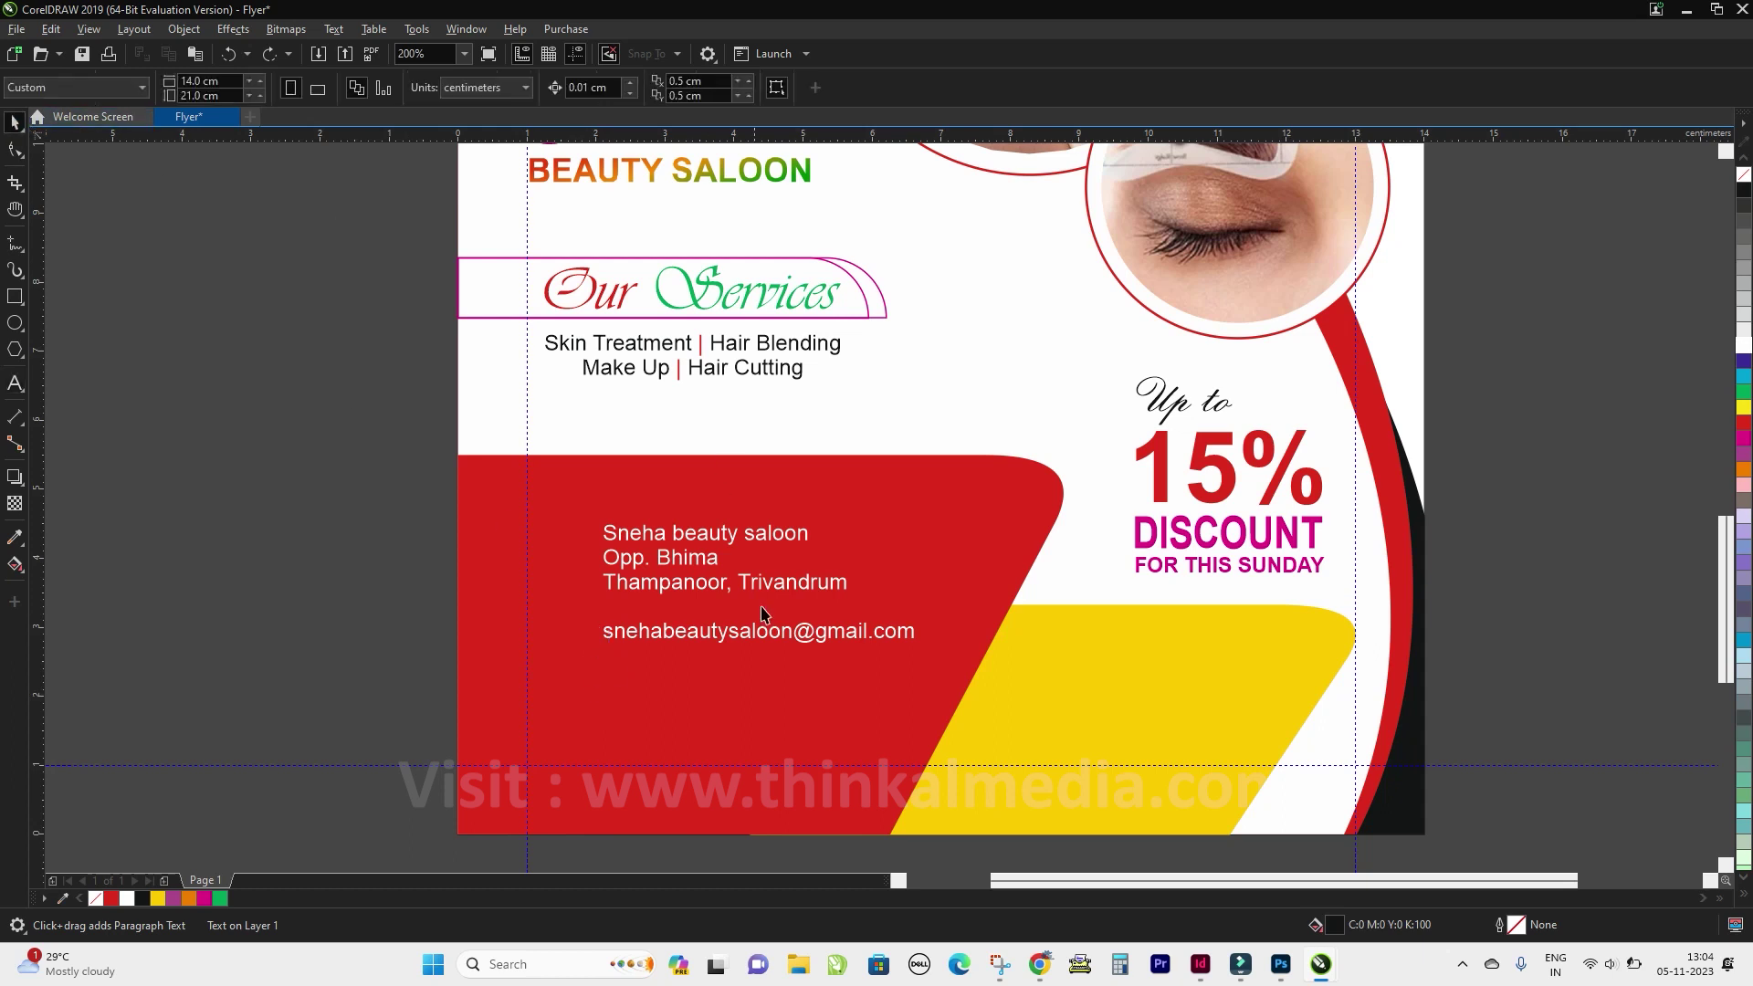
left_click(771, 637)
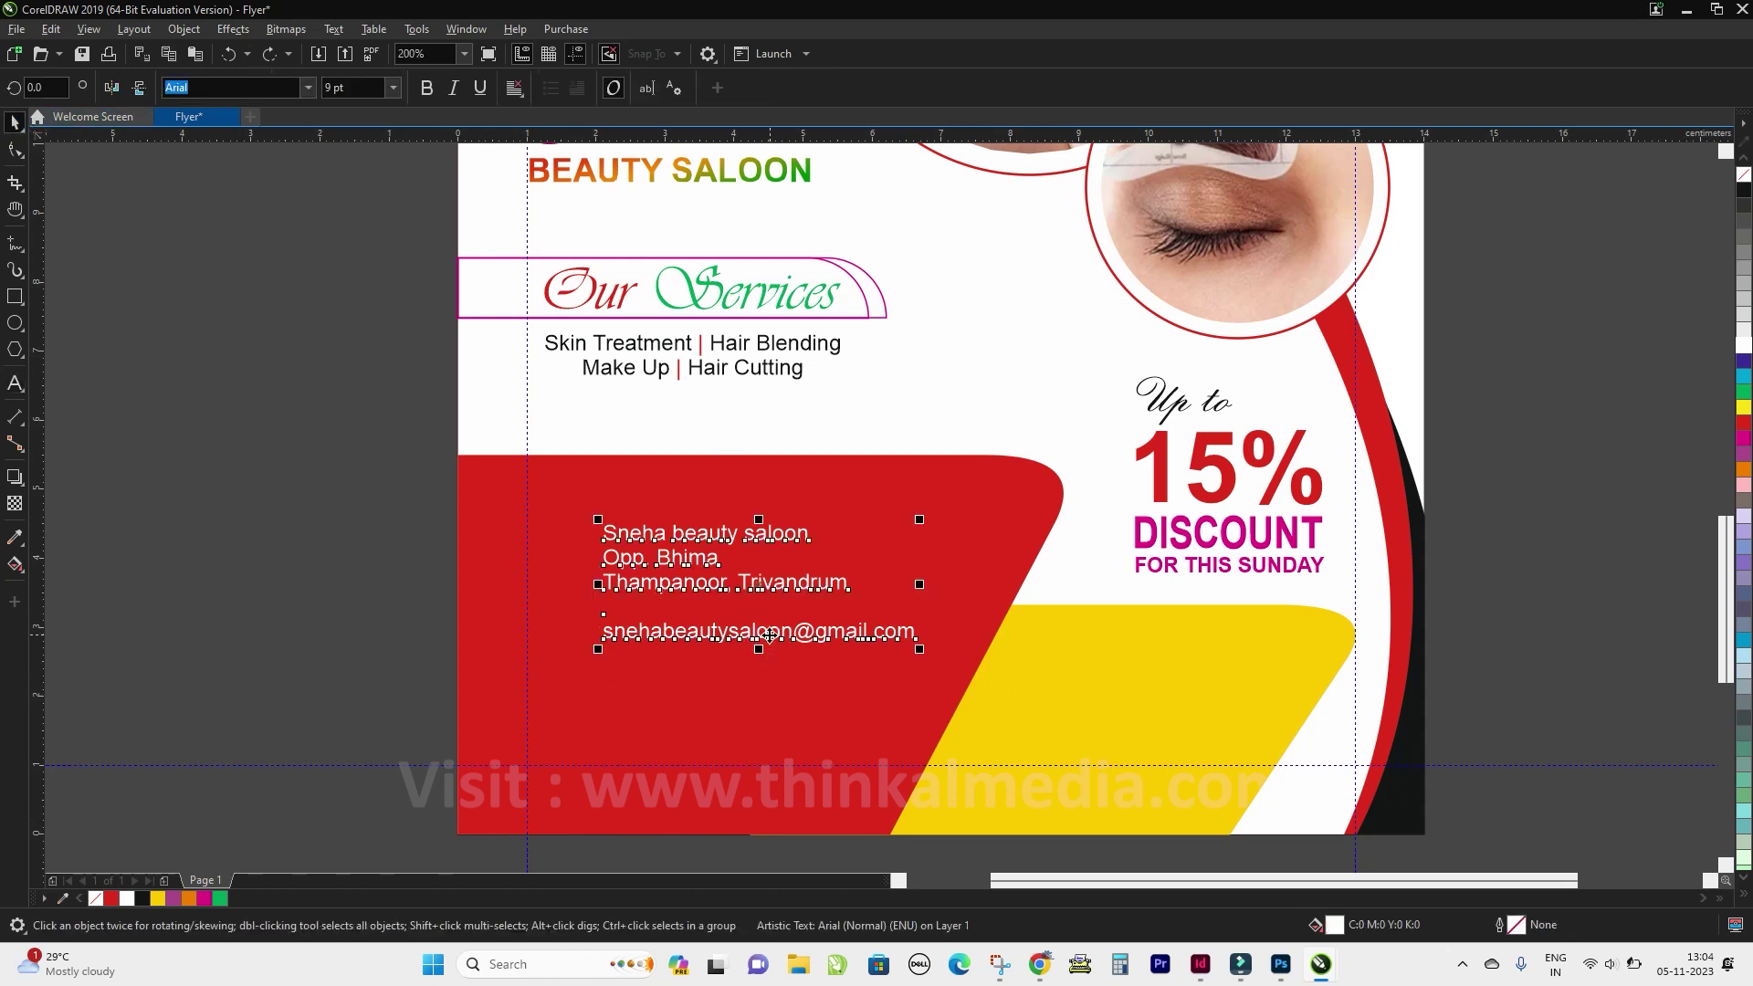
- Break the contact text apart into lines and copy the e-mail line just below itself
left_click(179, 29)
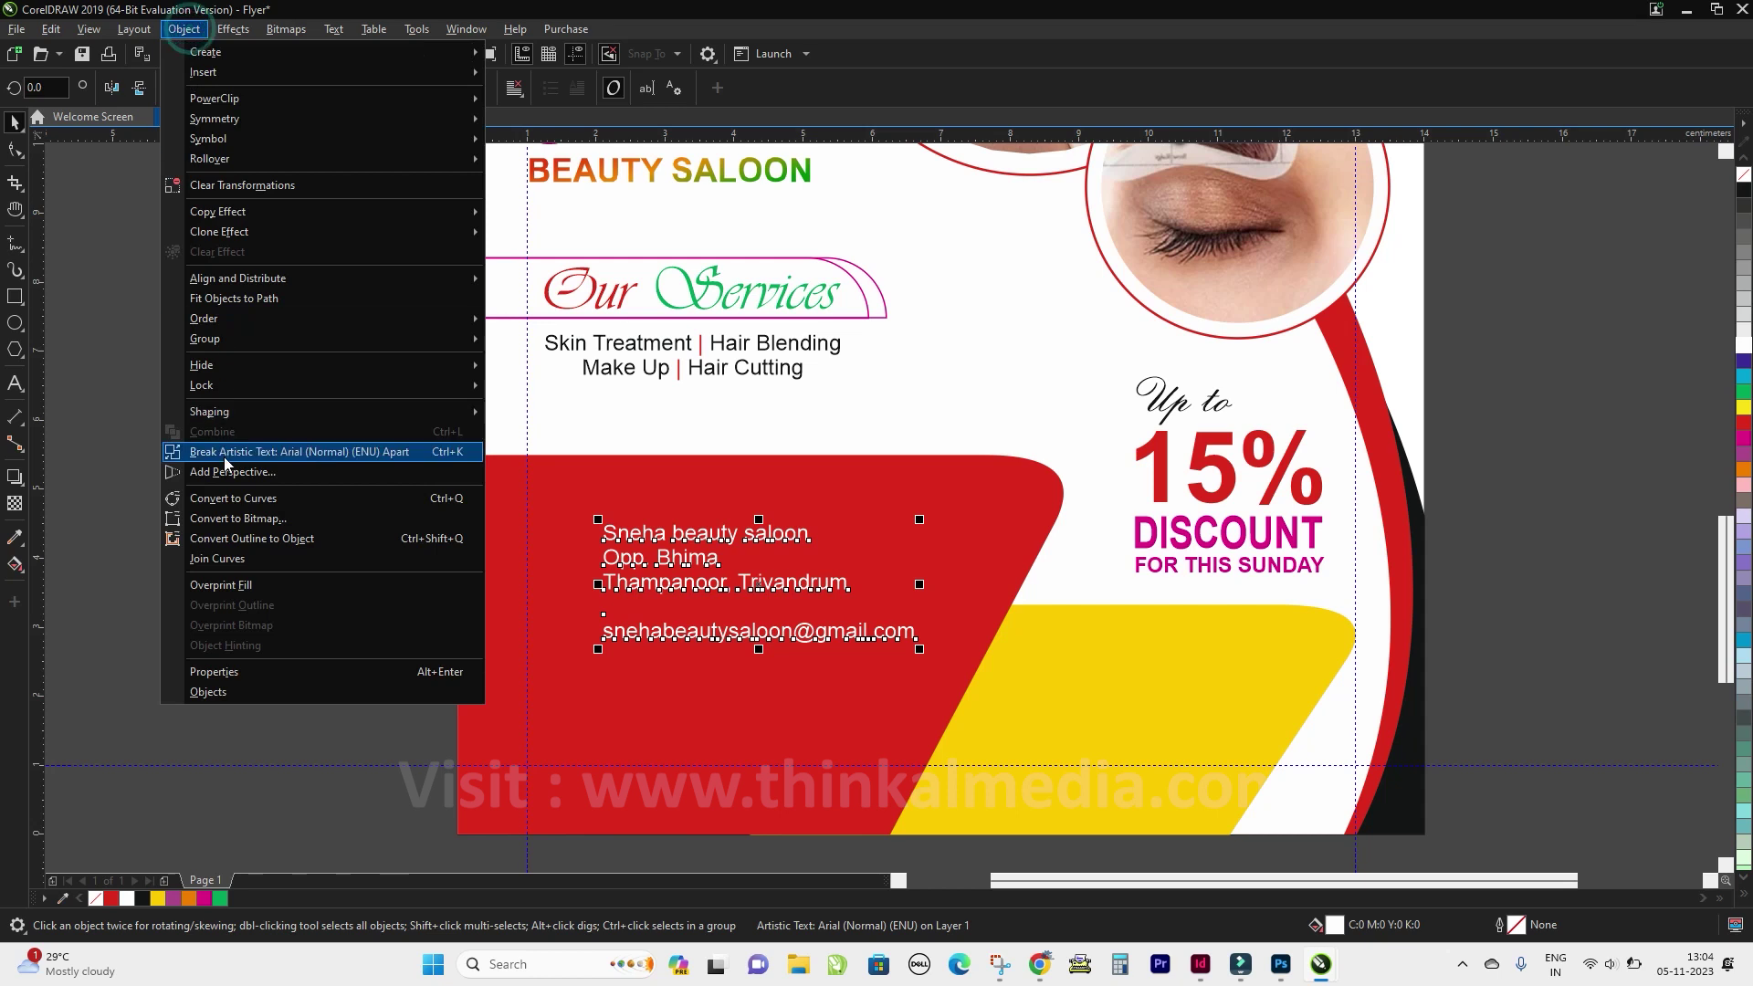
left_click(222, 456)
left_click(294, 455)
left_click(704, 645)
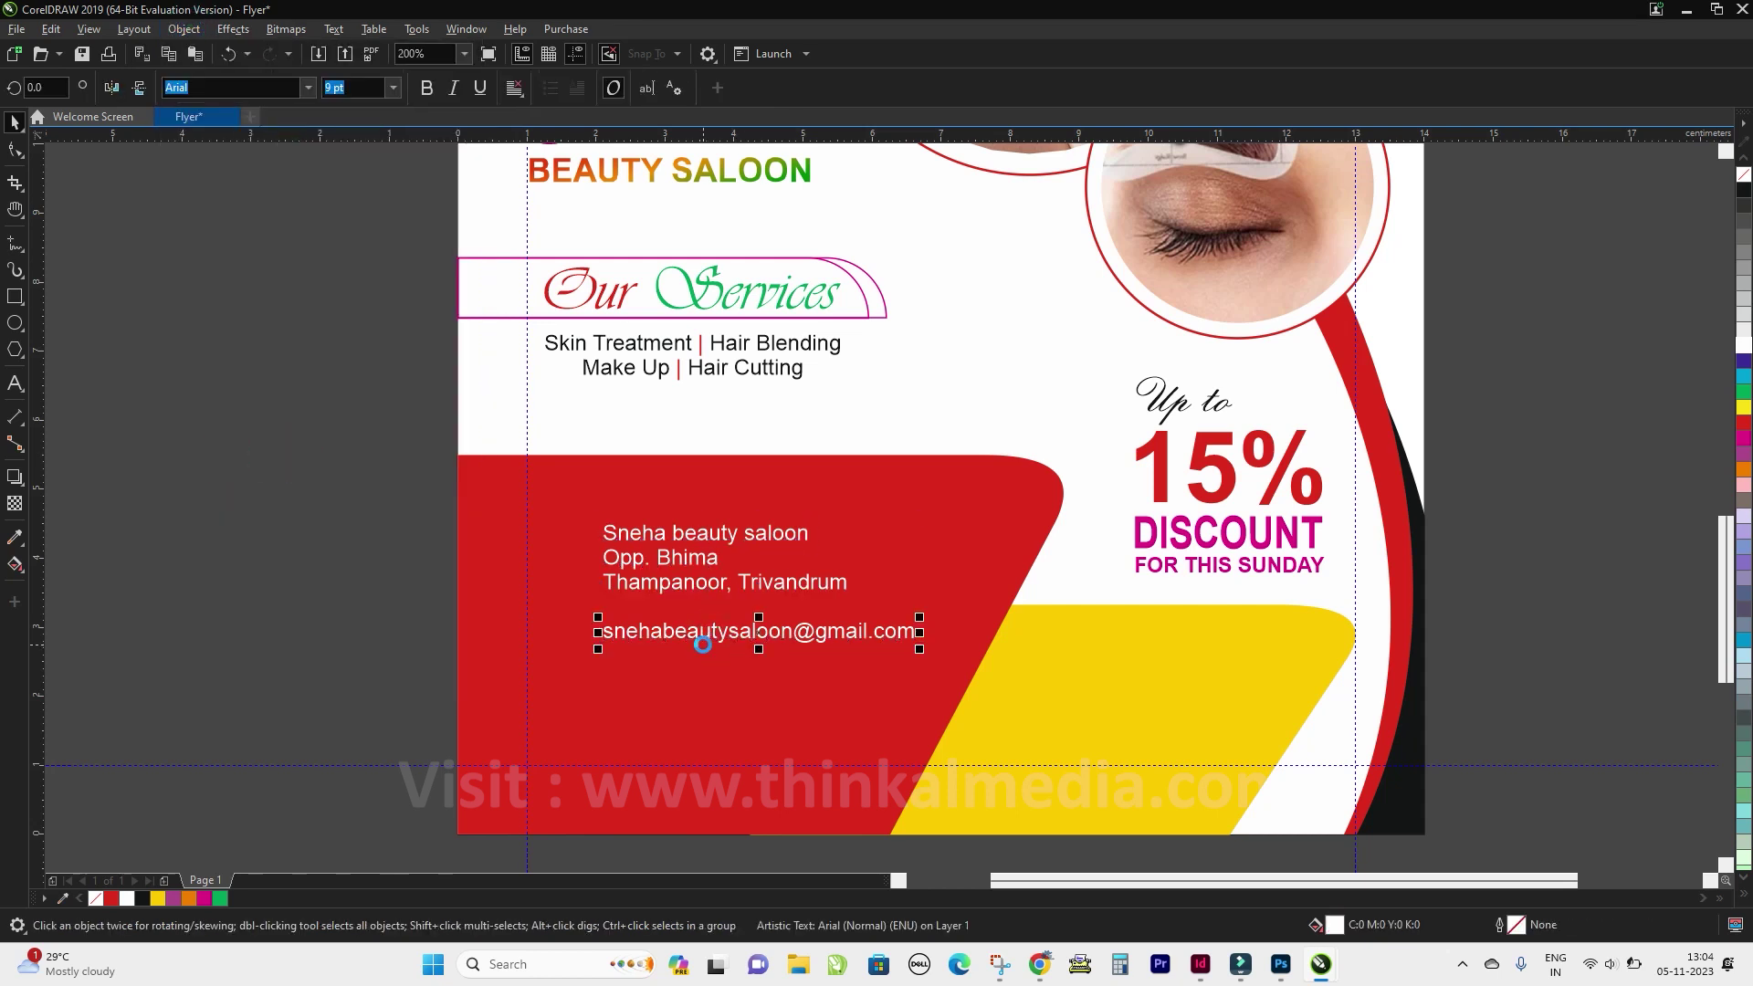
left_click_drag(702, 645, 718, 679)
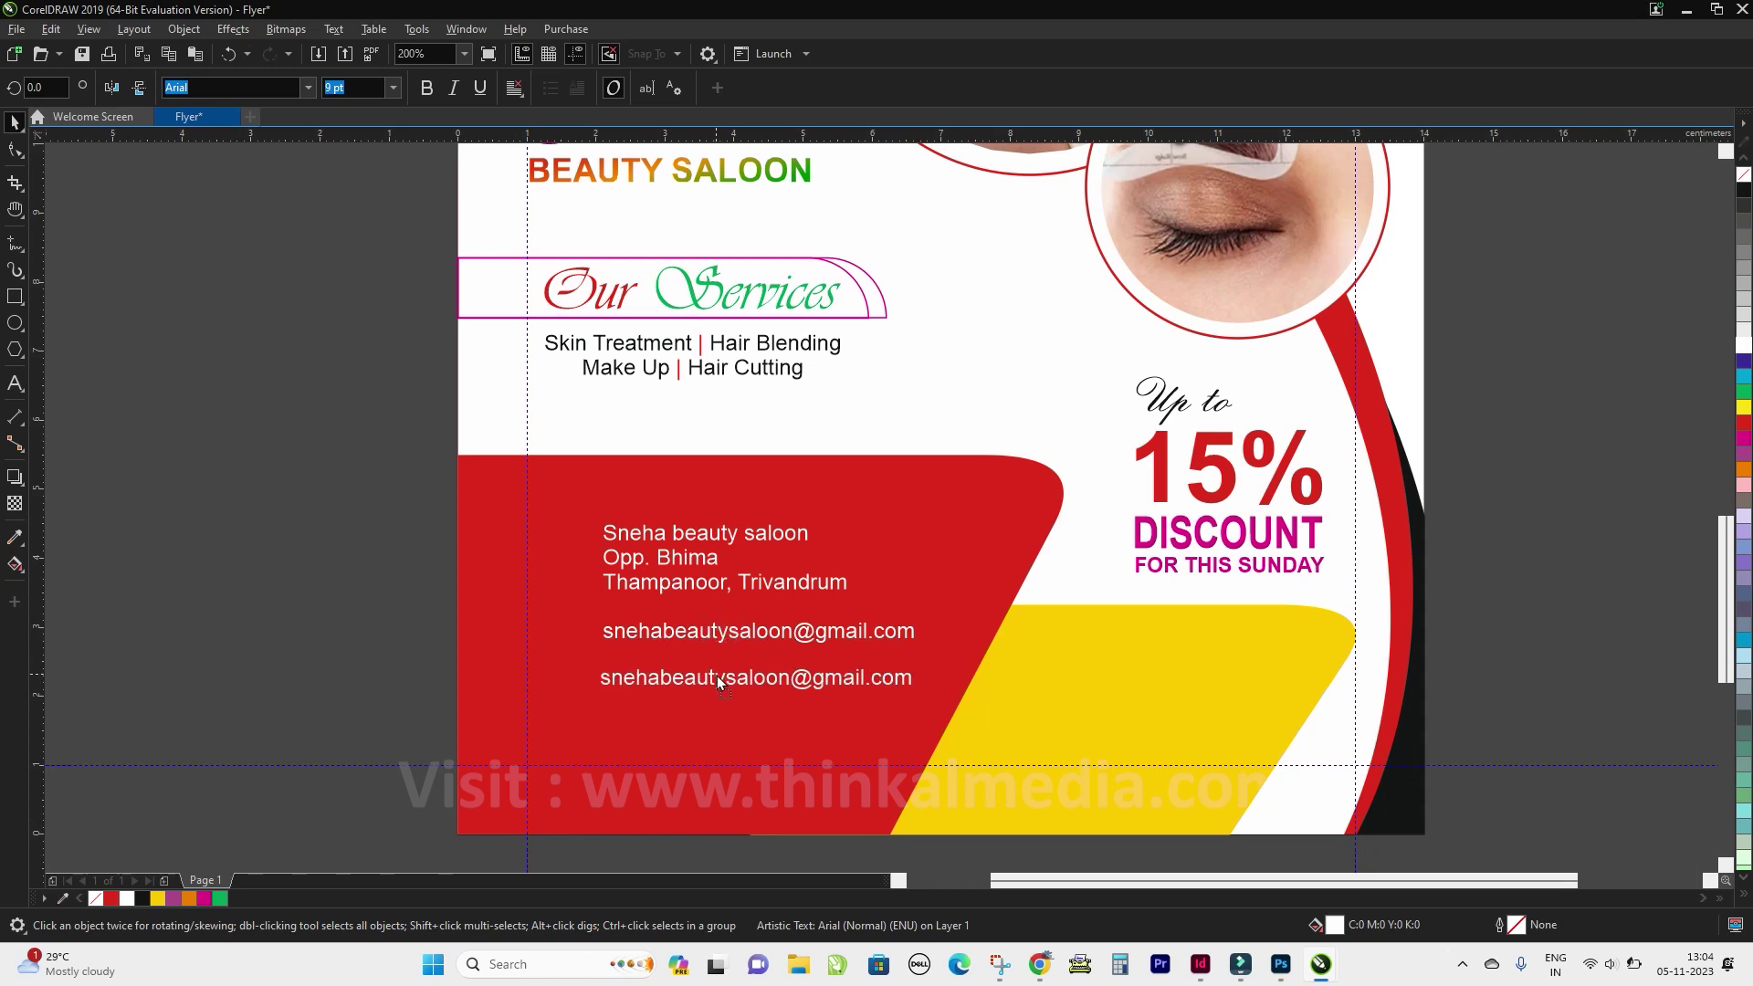
left_click_drag(718, 681, 720, 678)
- Retype the copied line as a phone number and paste a second phone-number line beneath it
left_click(15, 383)
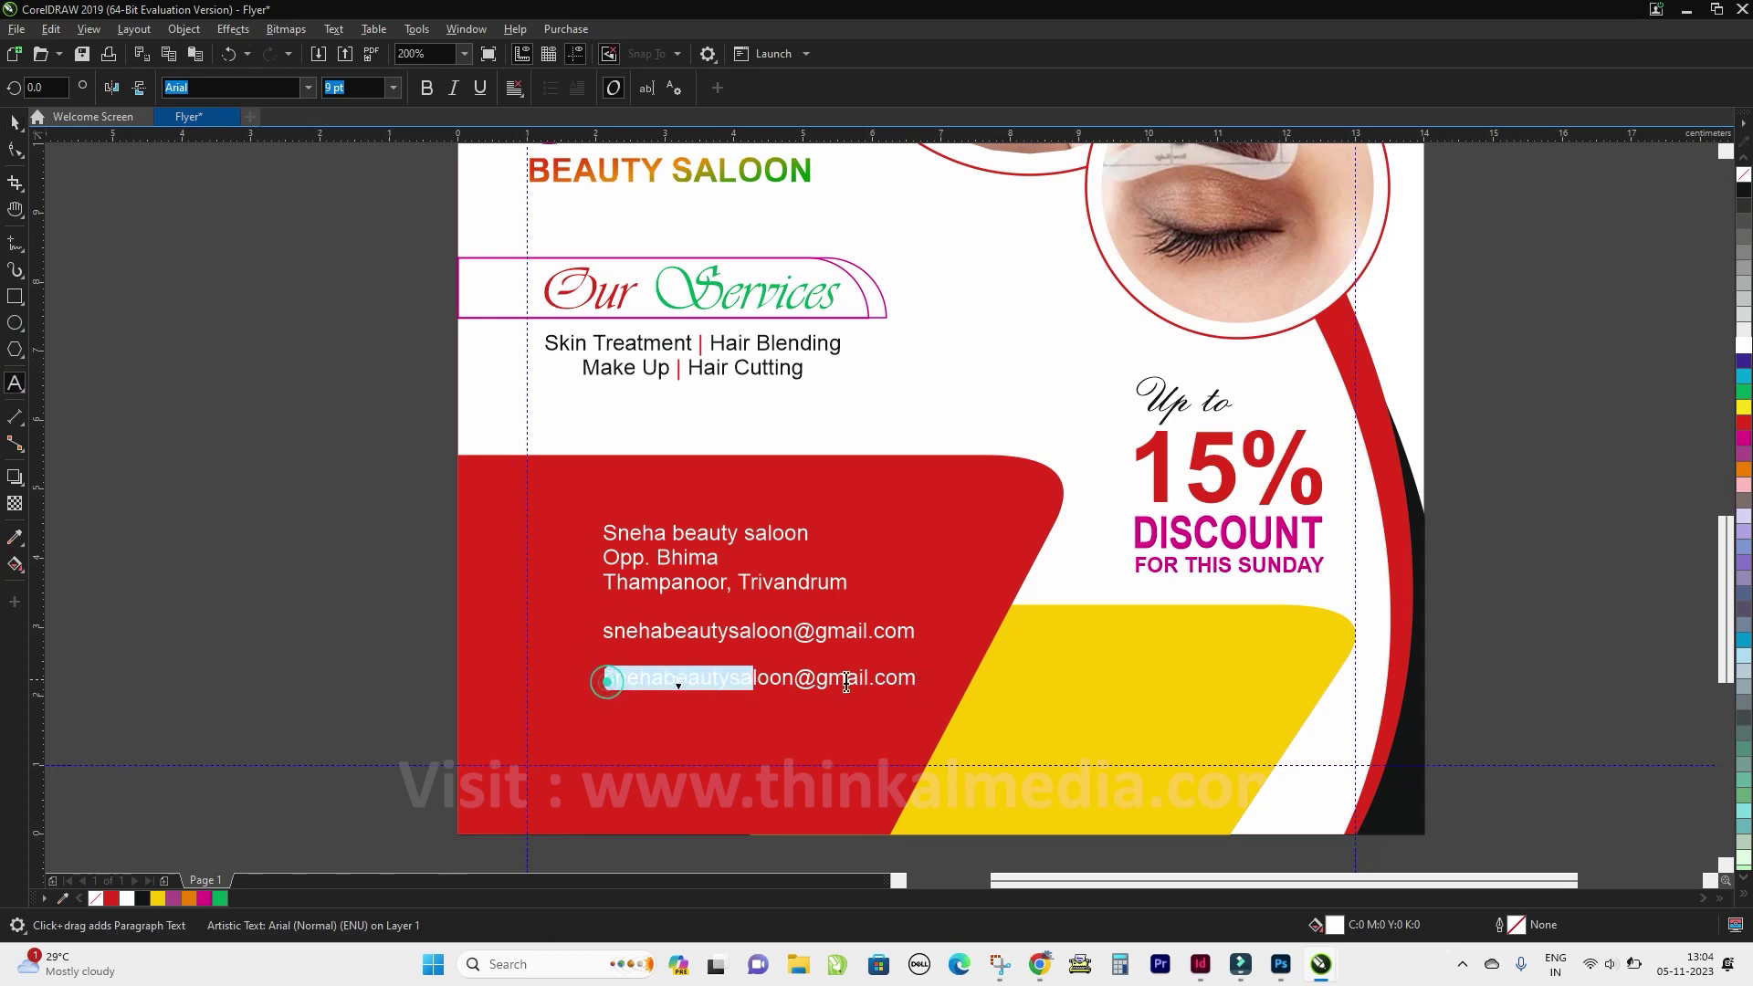
left_click_drag(607, 685, 942, 680)
type("1234567")
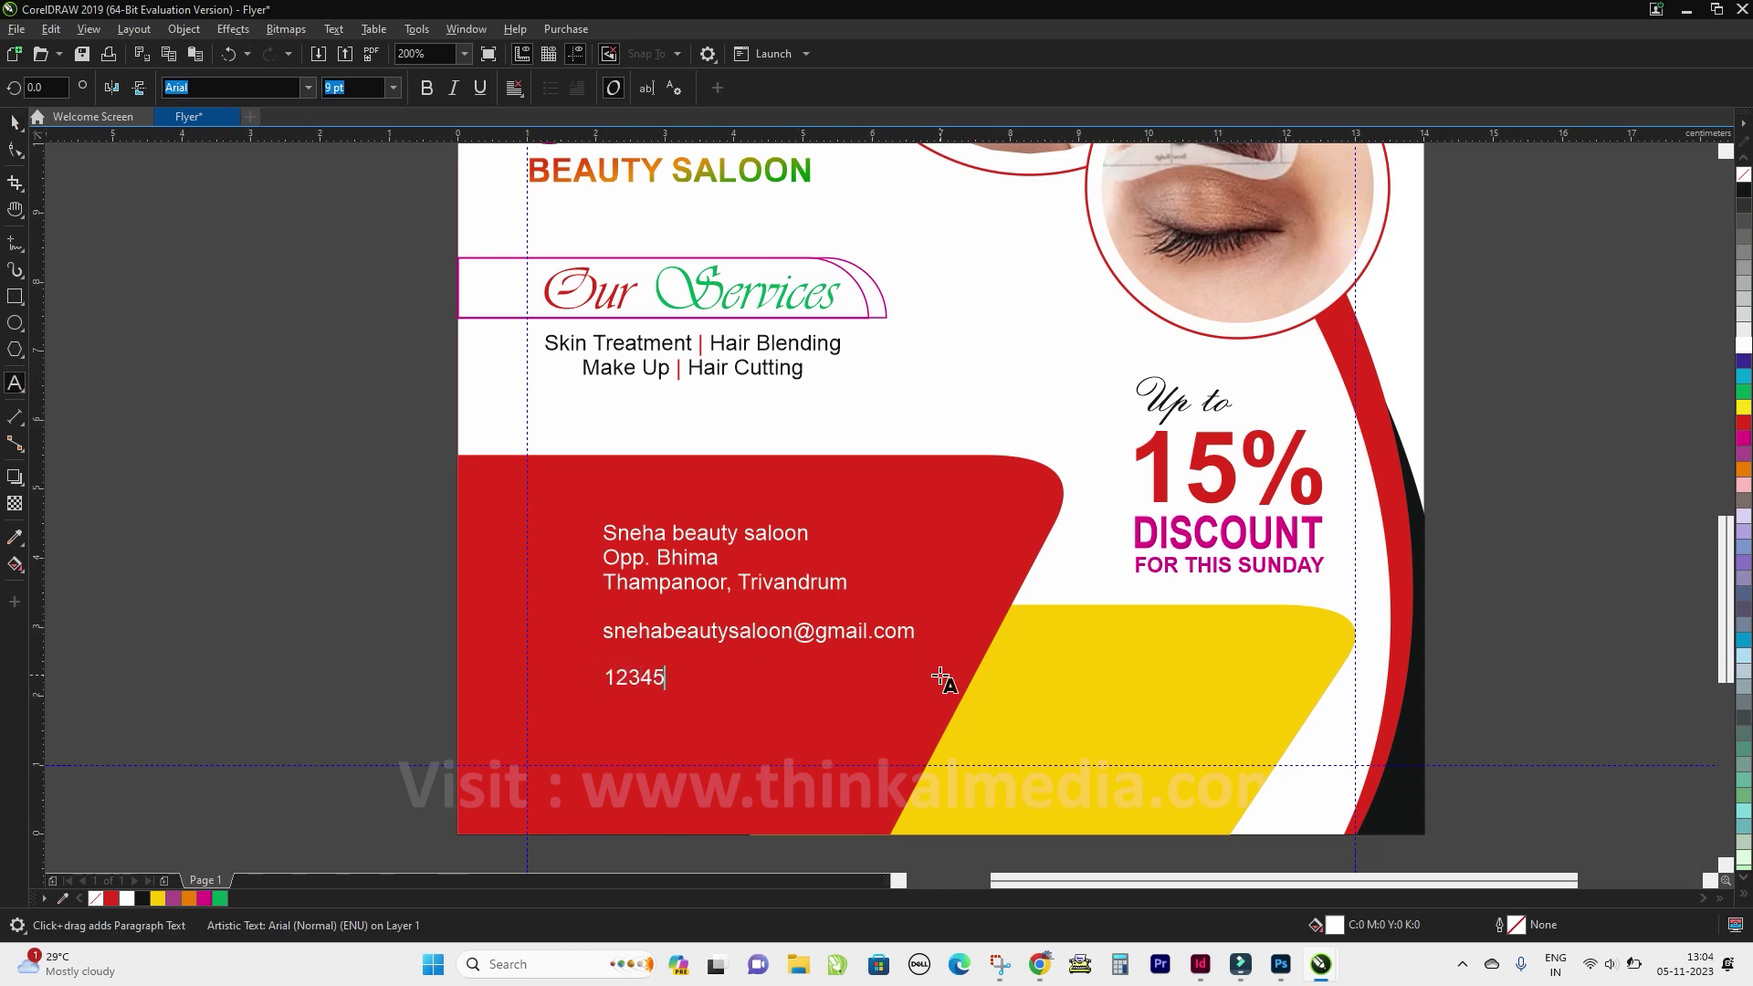
type("890")
left_click_drag(605, 680, 726, 678)
key("ctrl+c")
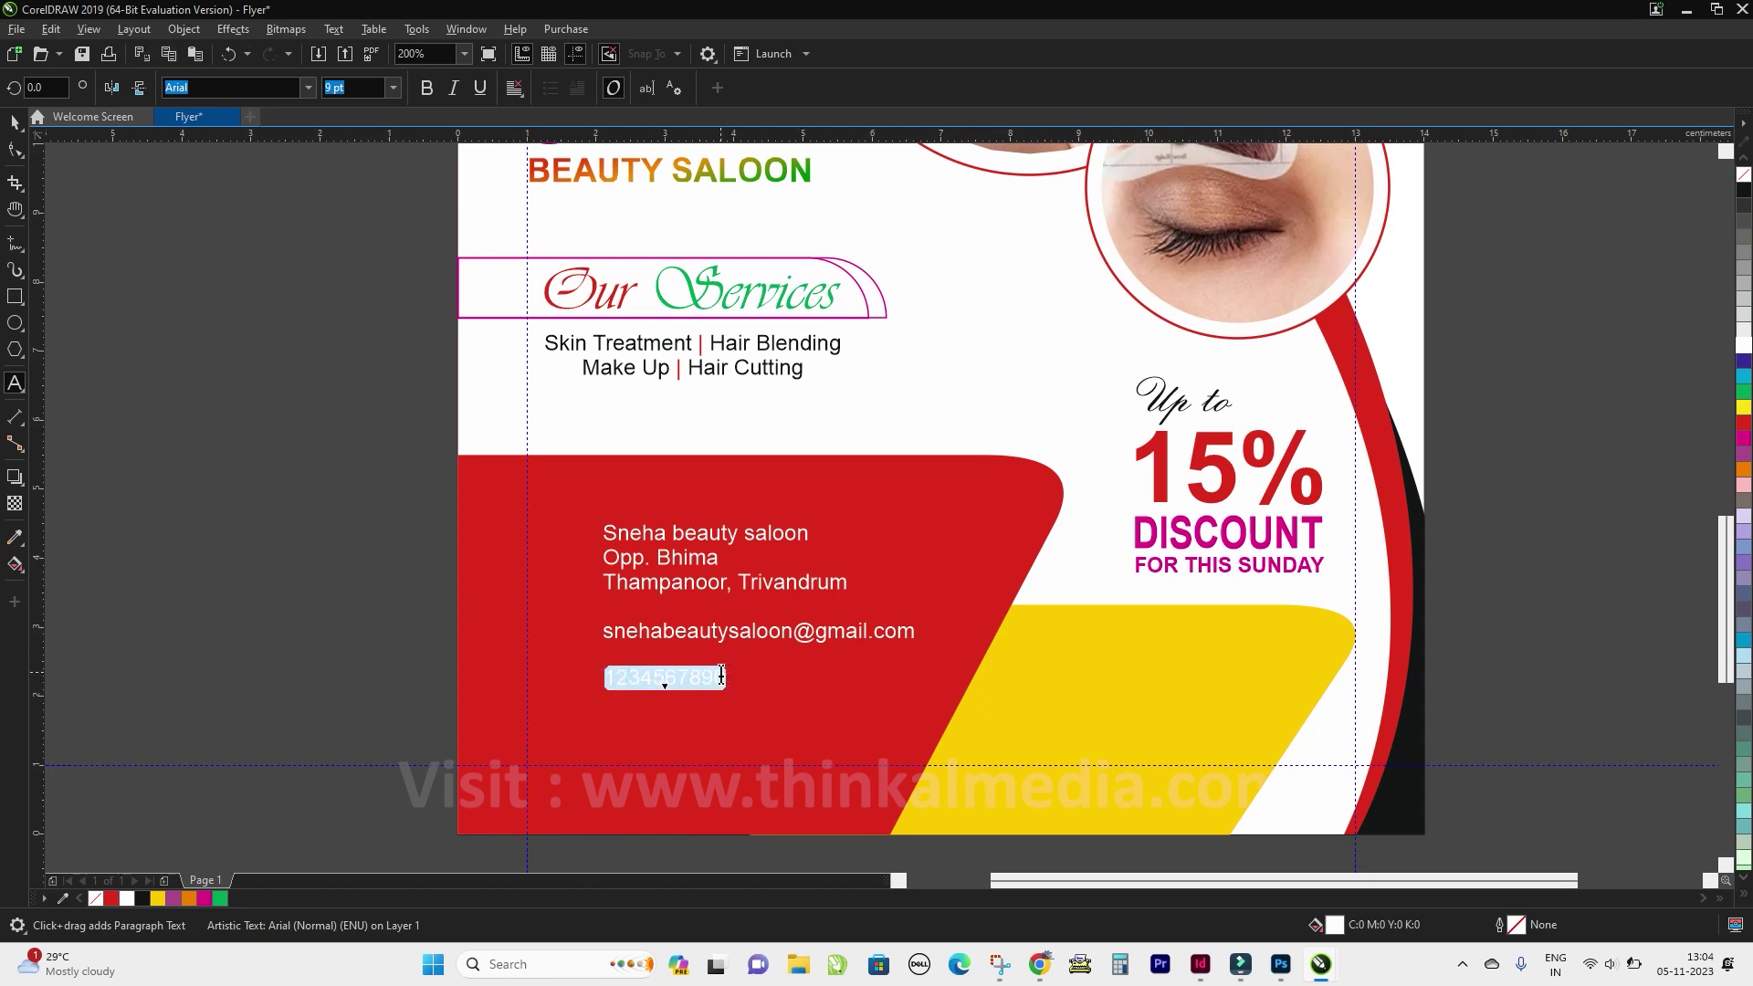
key("End")
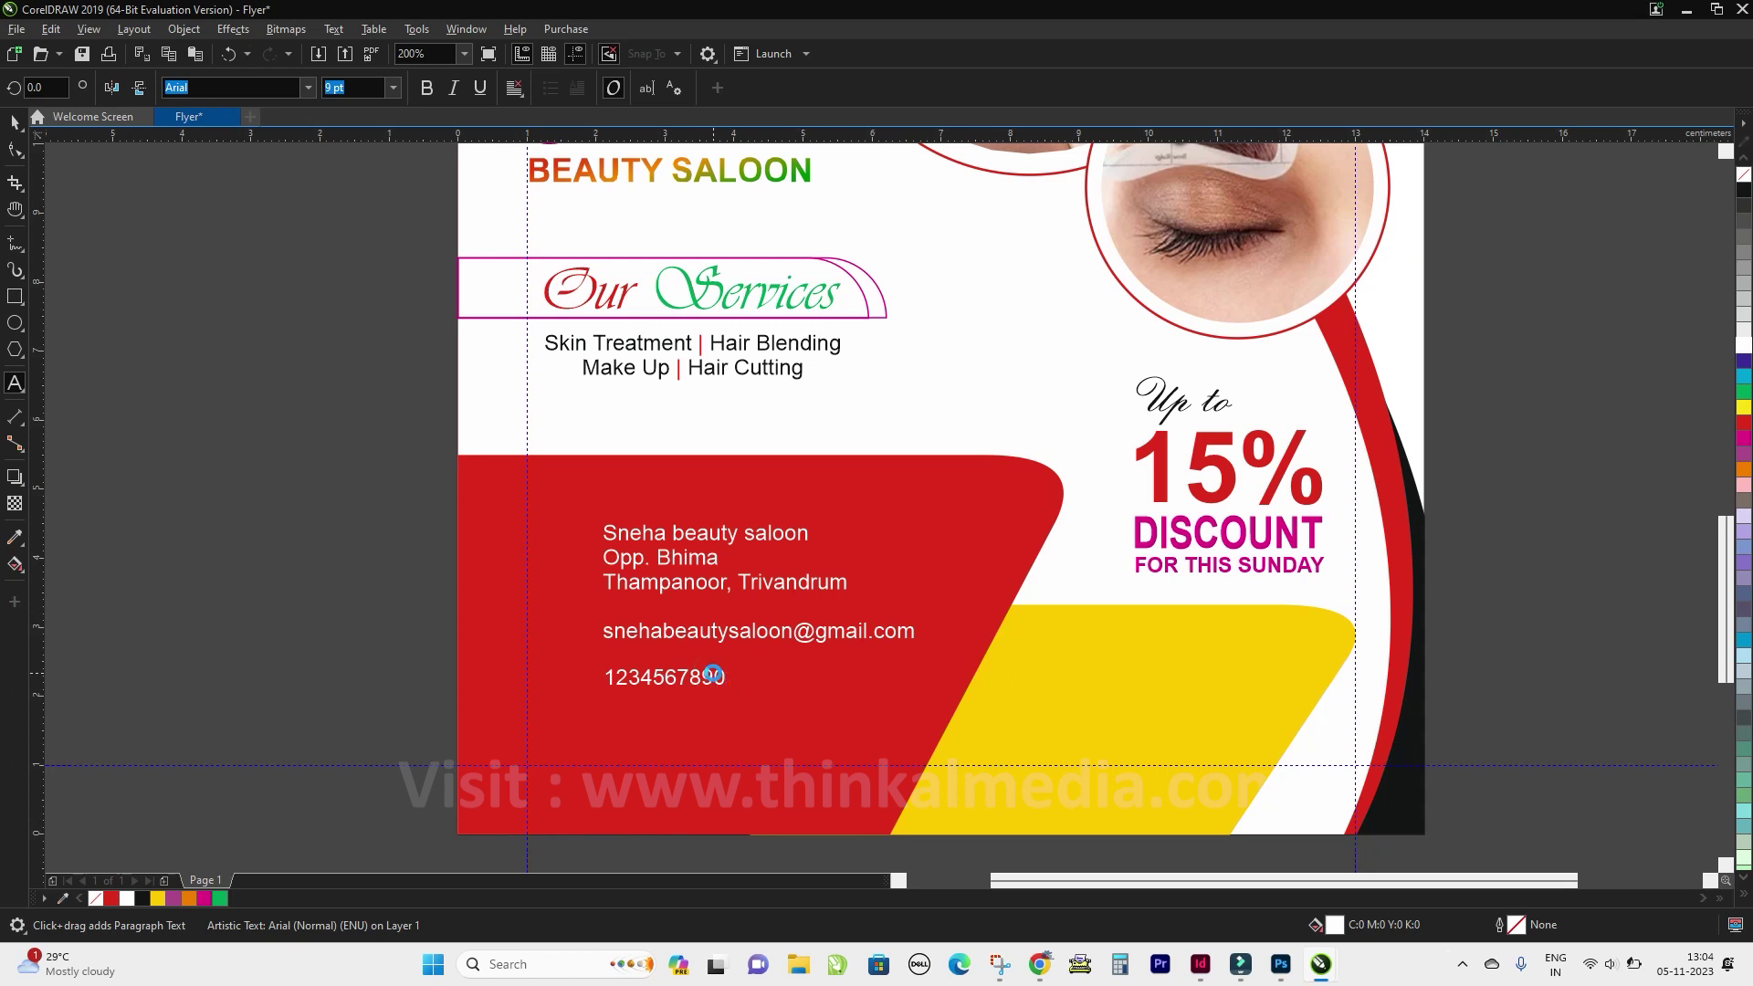
key("Return")
key("ctrl+v")
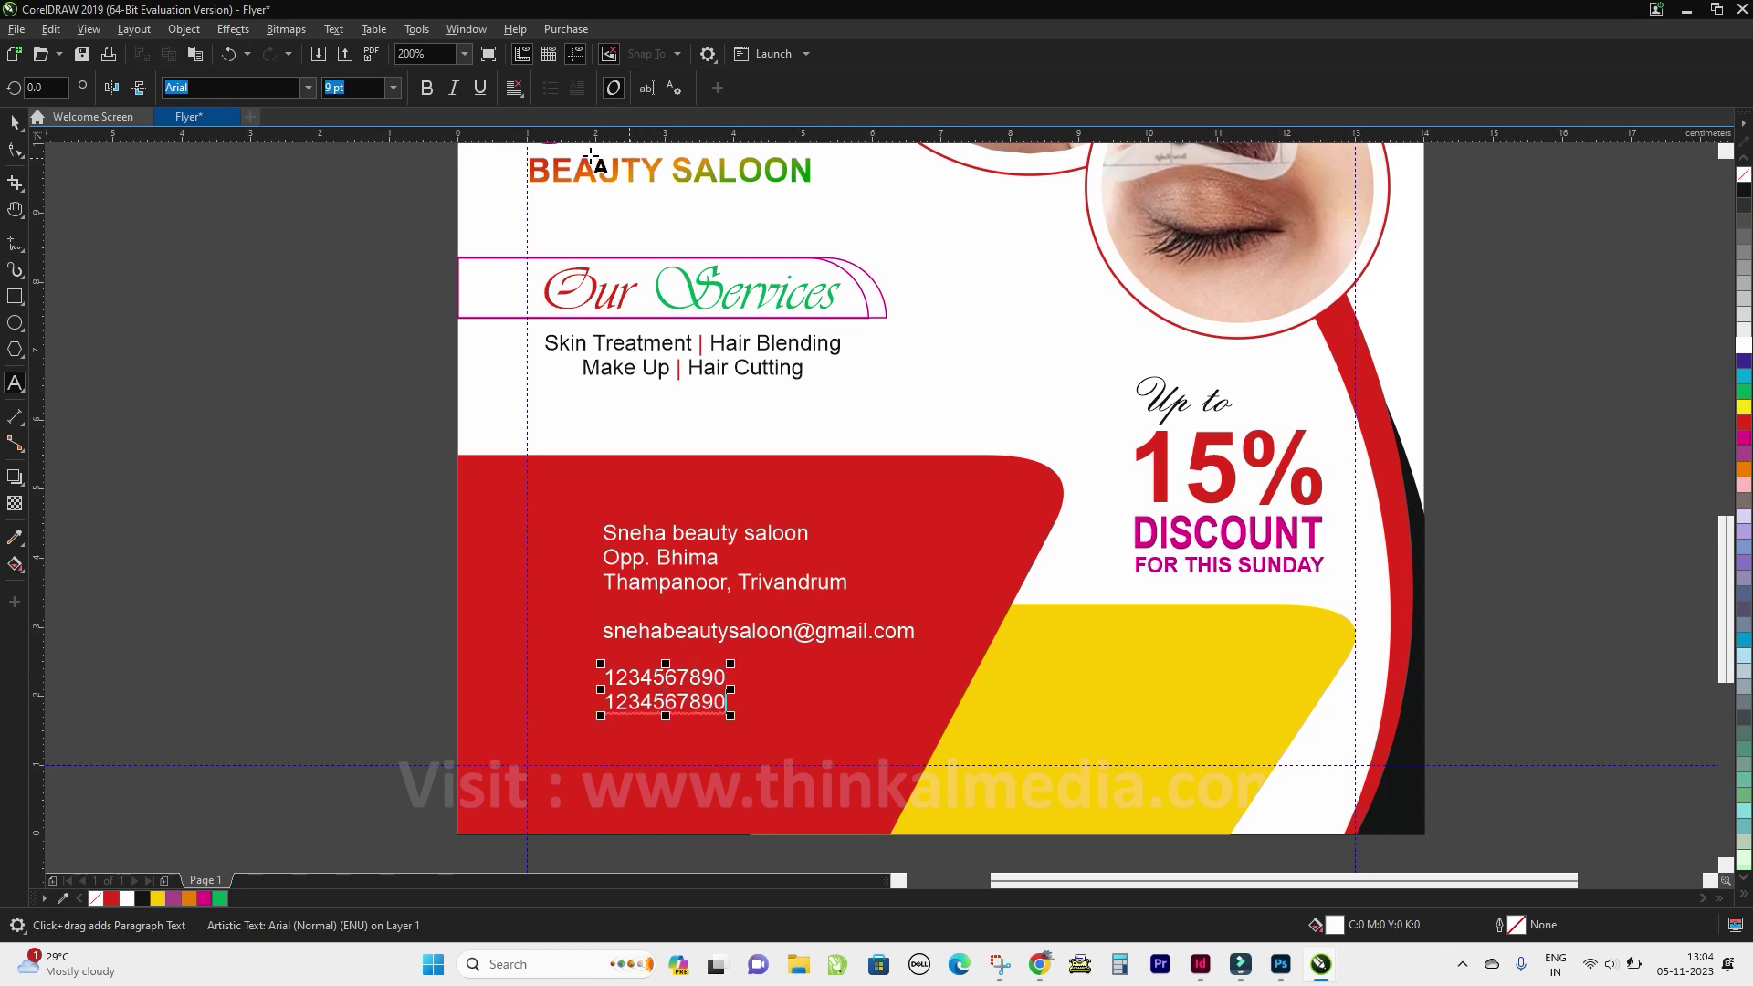
left_click(15, 121)
left_click(639, 558)
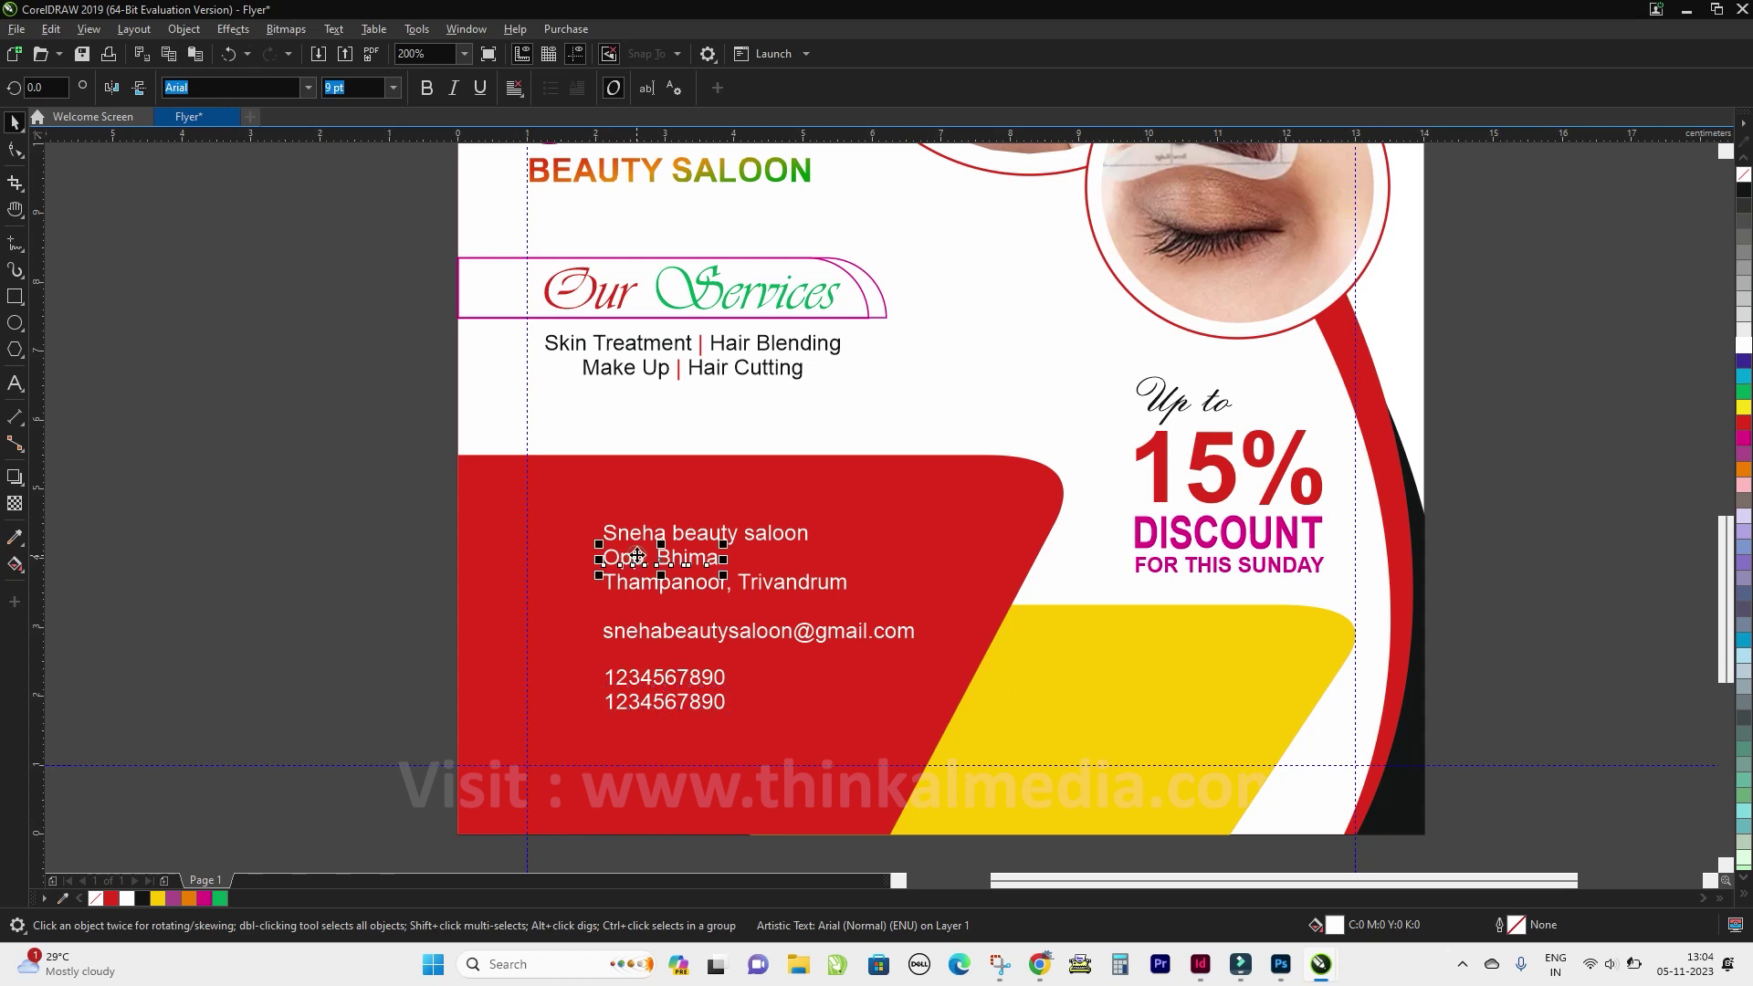
- Set the three address lines and the e-mail and phone lines to 11 pt
left_click(394, 87)
left_click(353, 199)
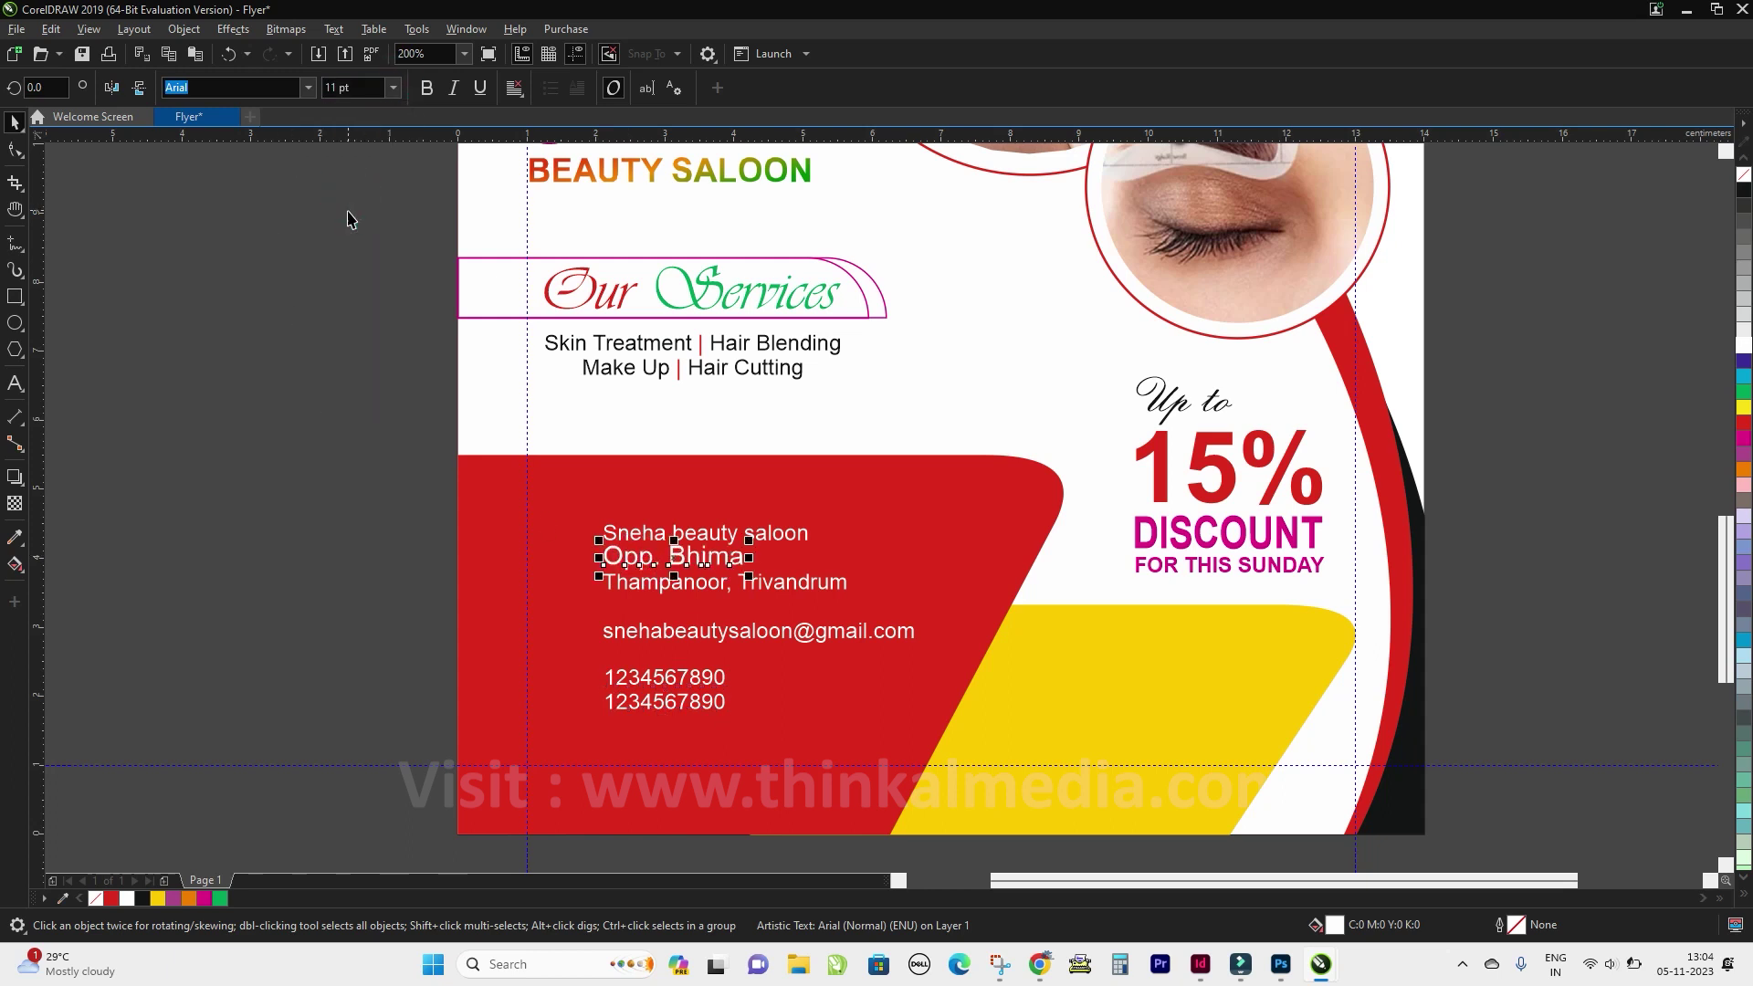
key("ctrl+z")
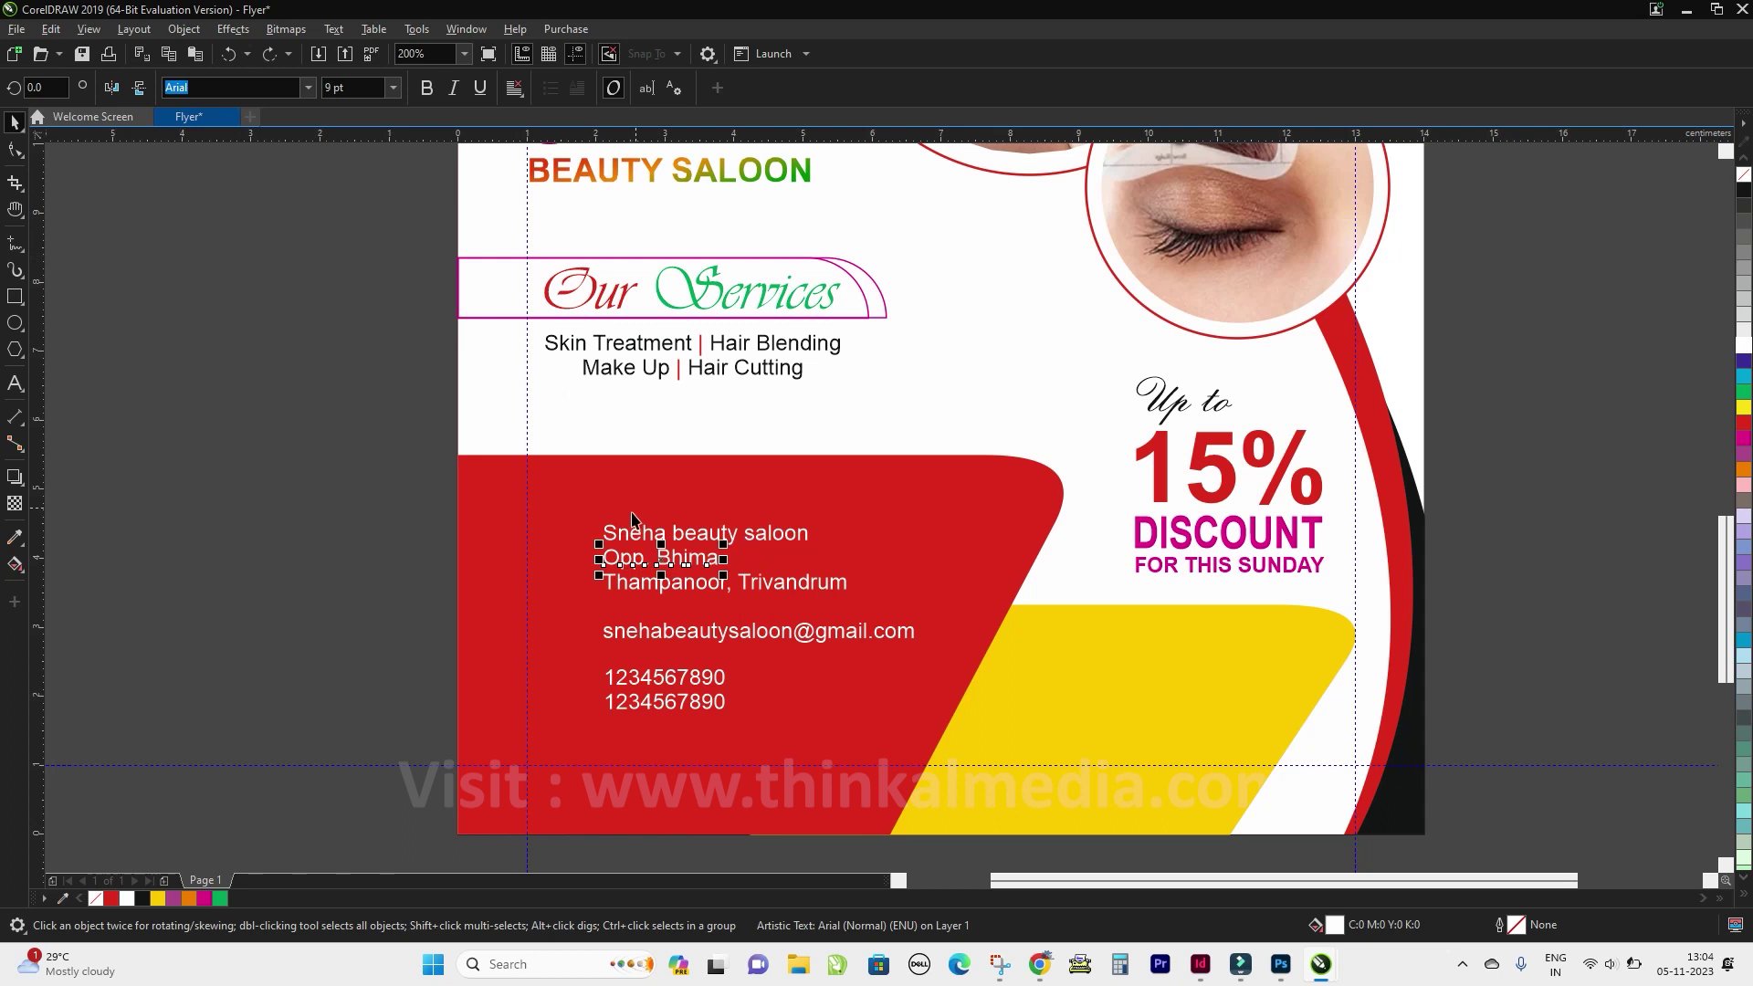
left_click_drag(382, 505, 856, 598)
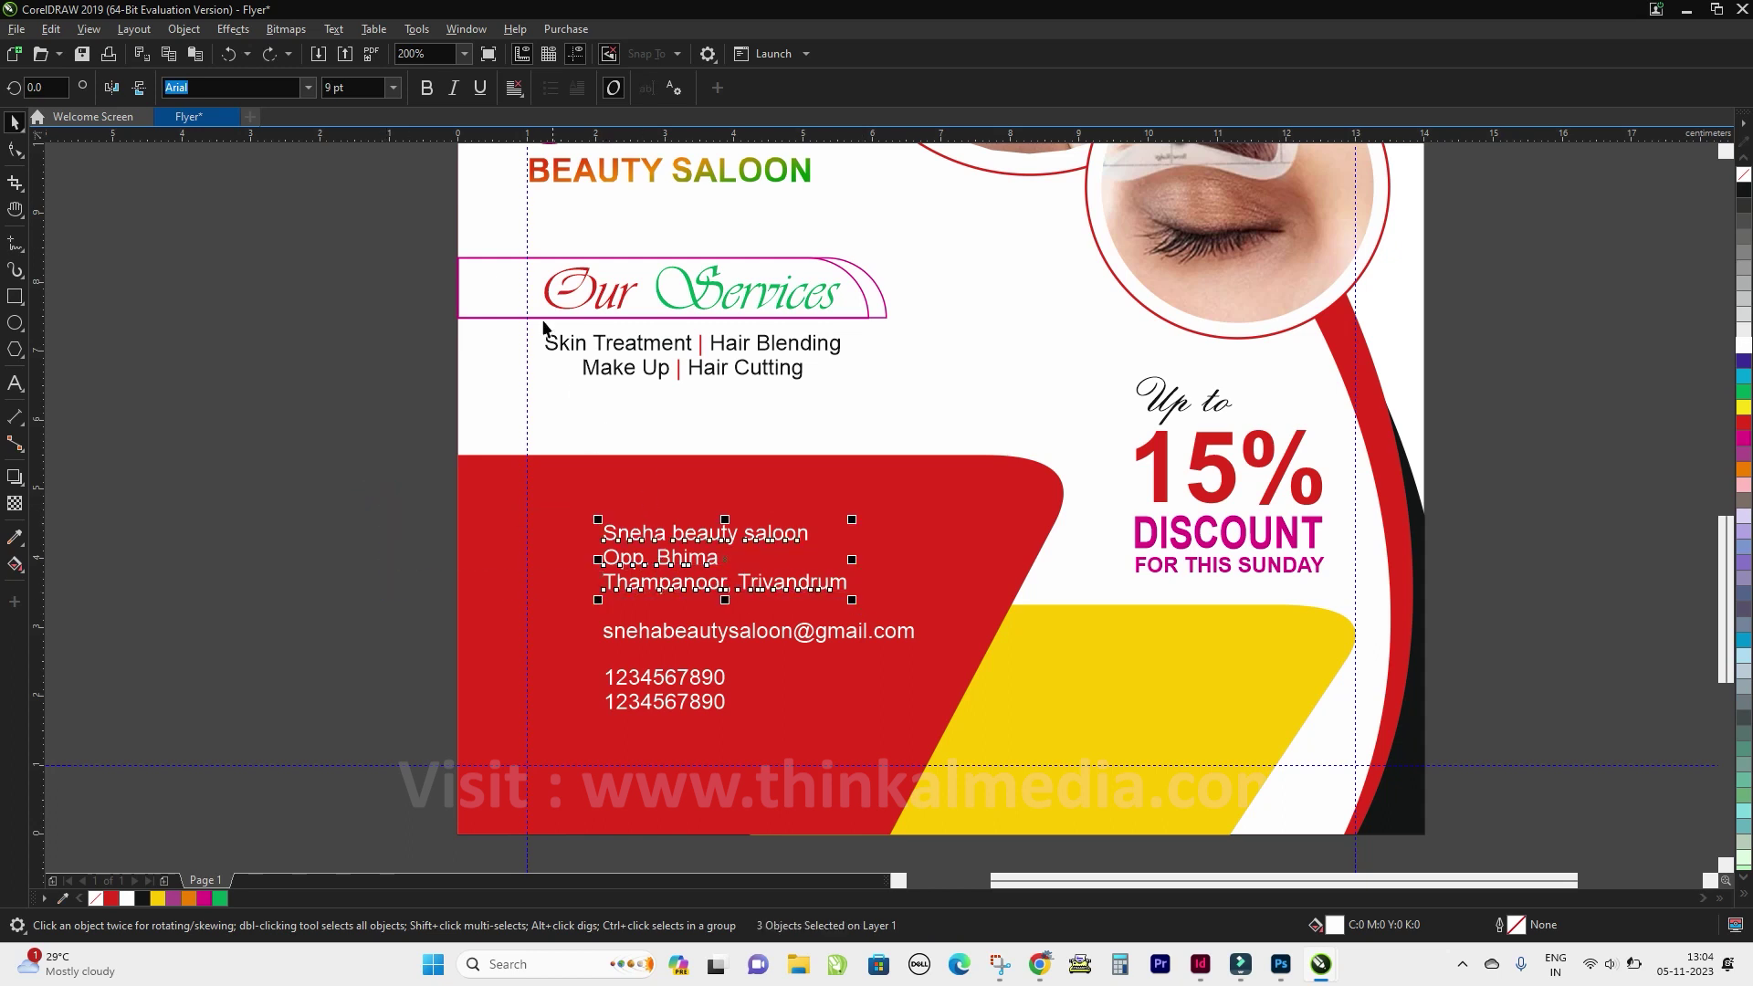
left_click(394, 87)
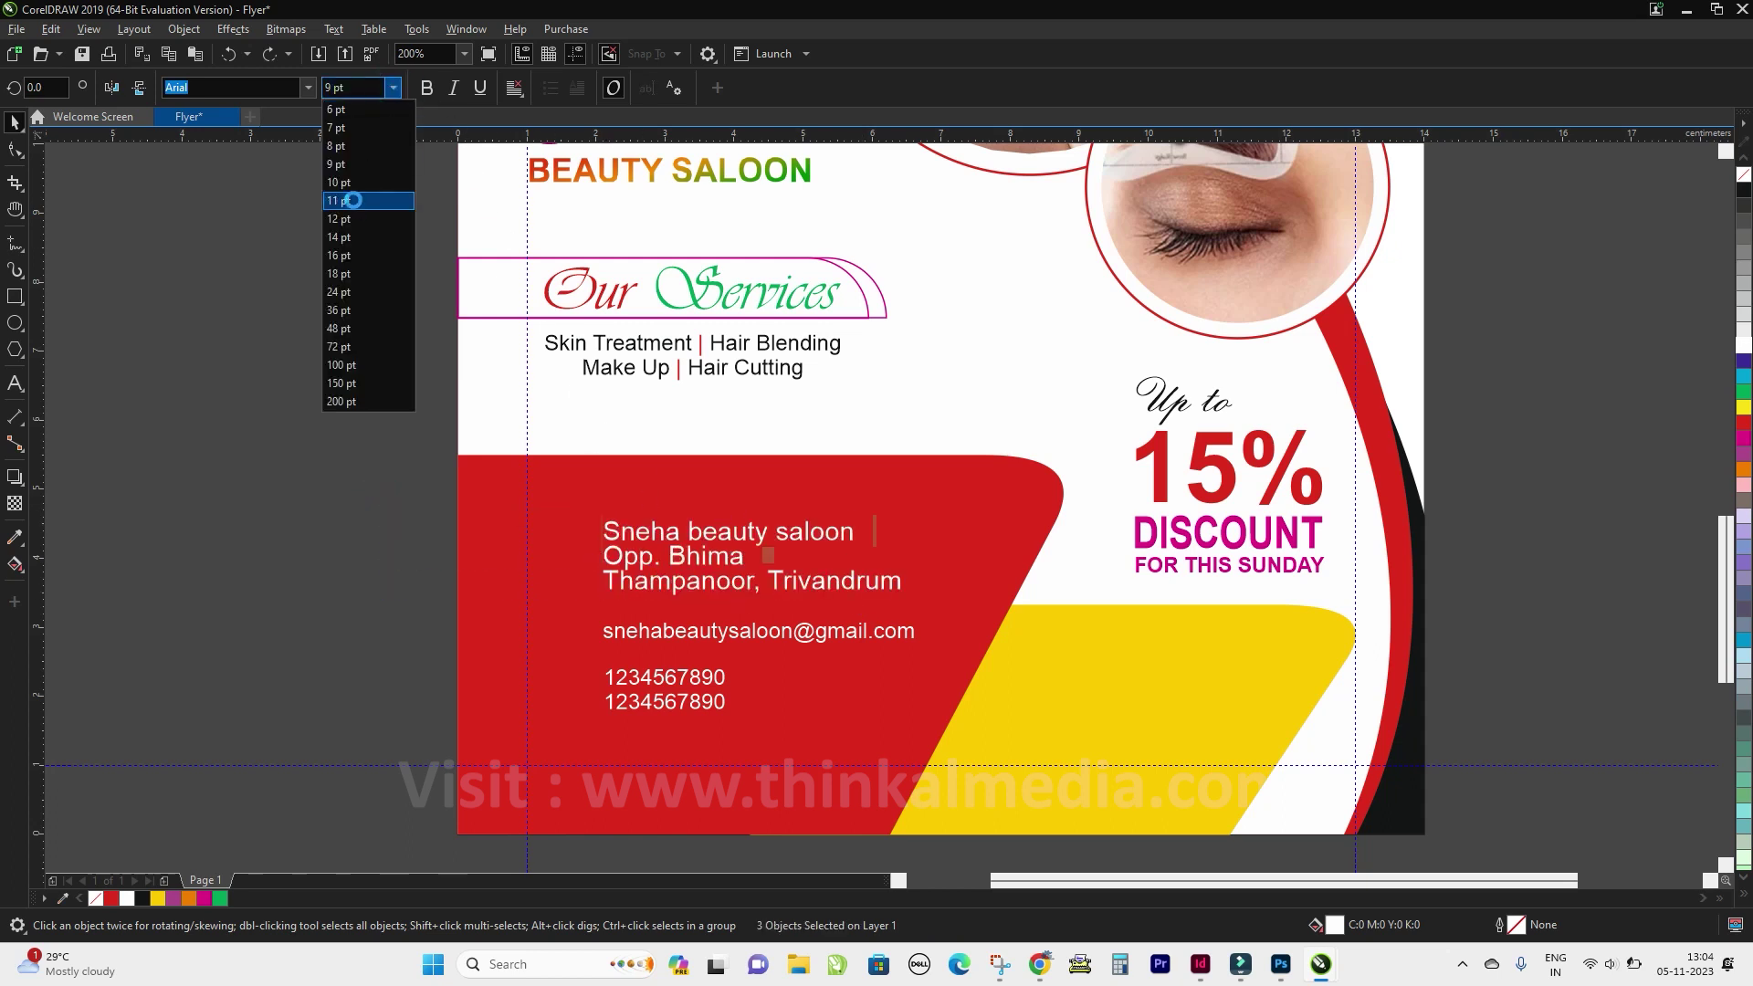
left_click(353, 200)
left_click_drag(425, 617, 937, 736)
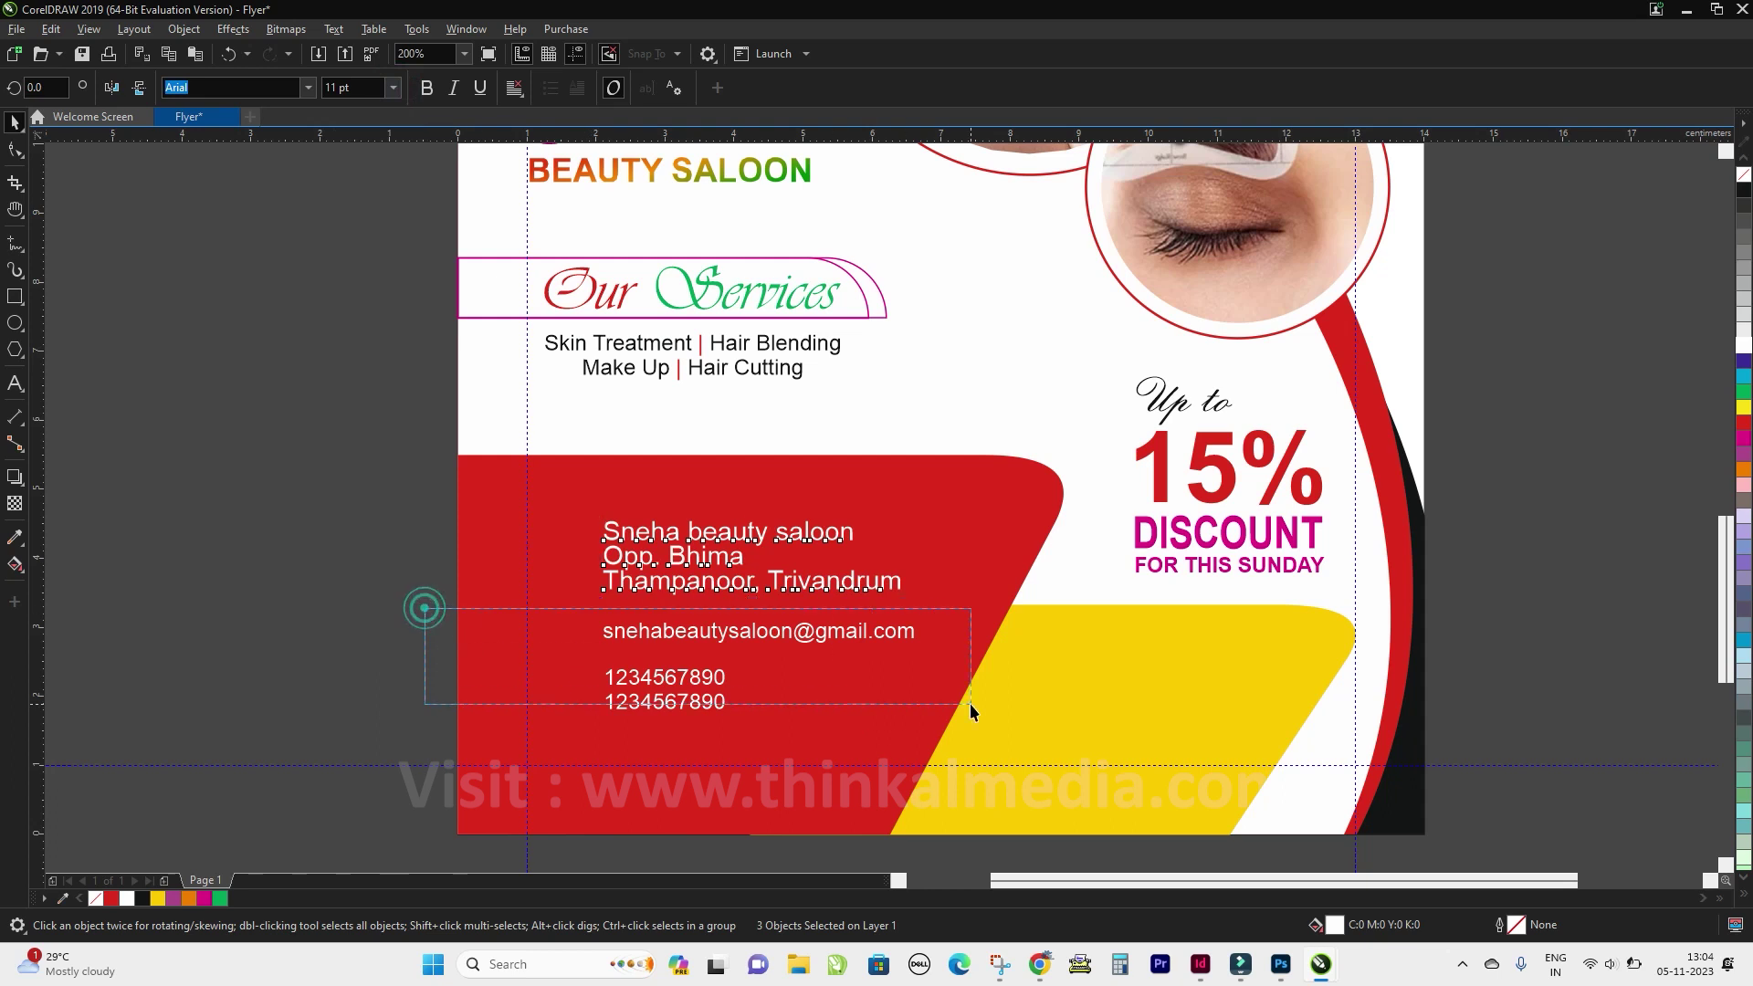
left_click(395, 88)
left_click(353, 200)
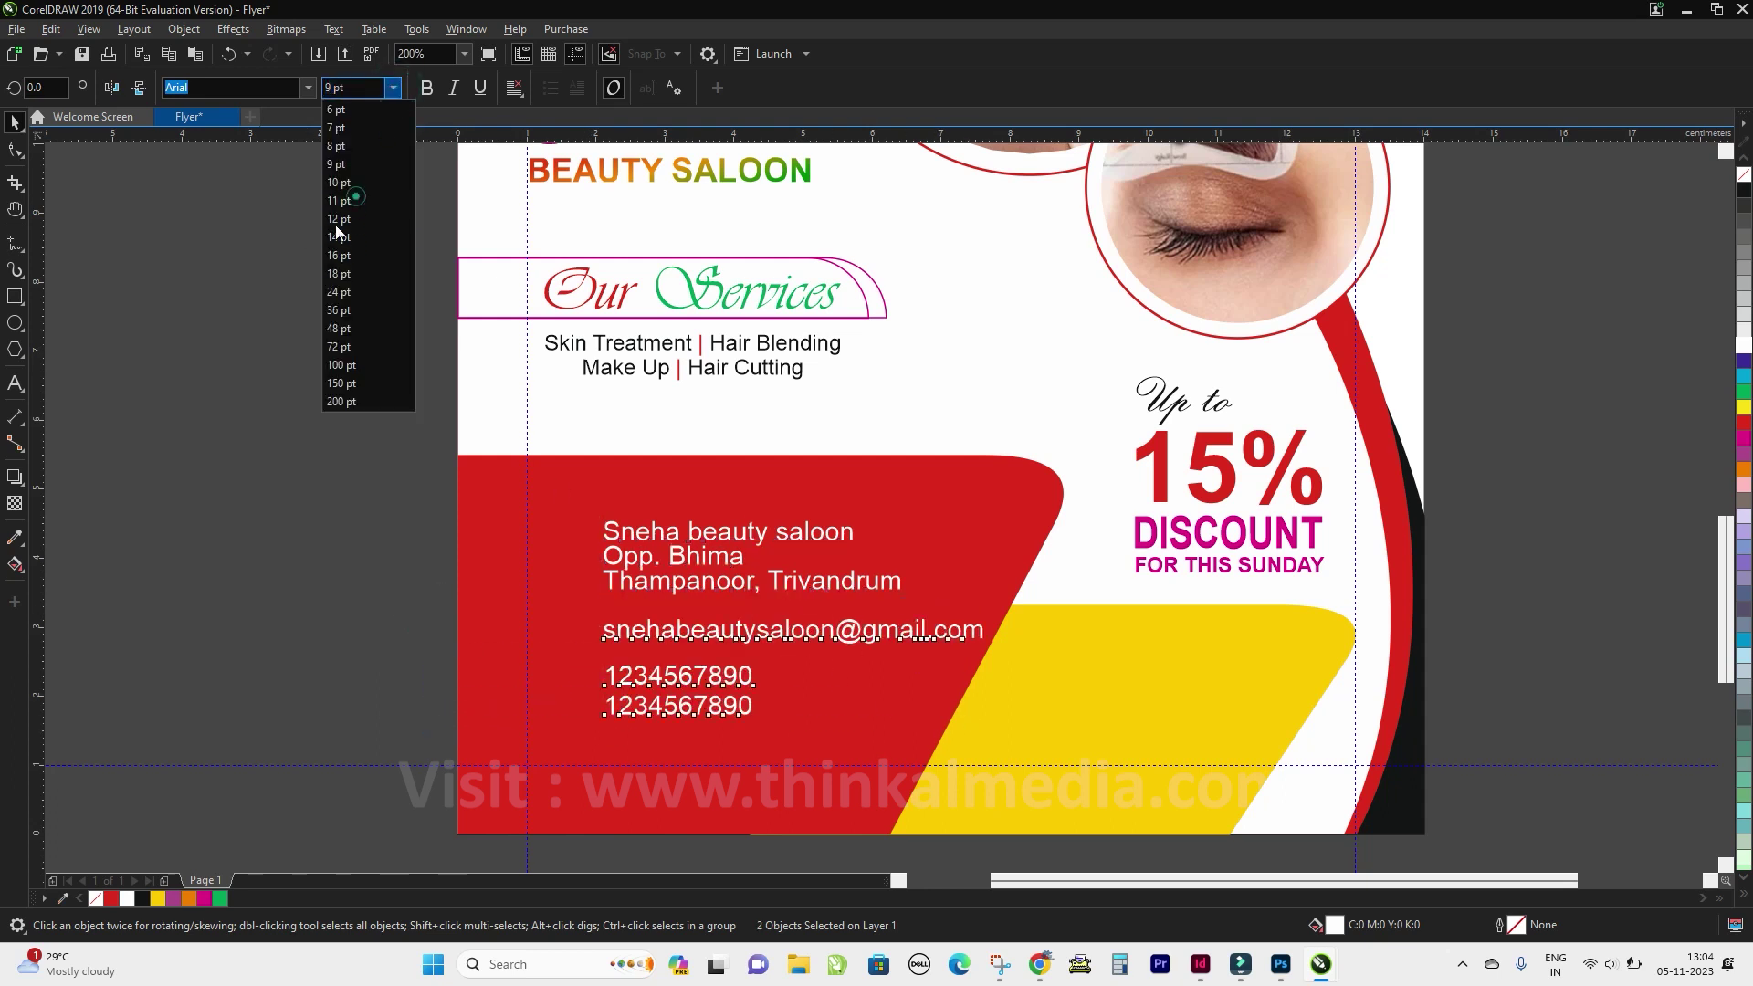
left_click(228, 378)
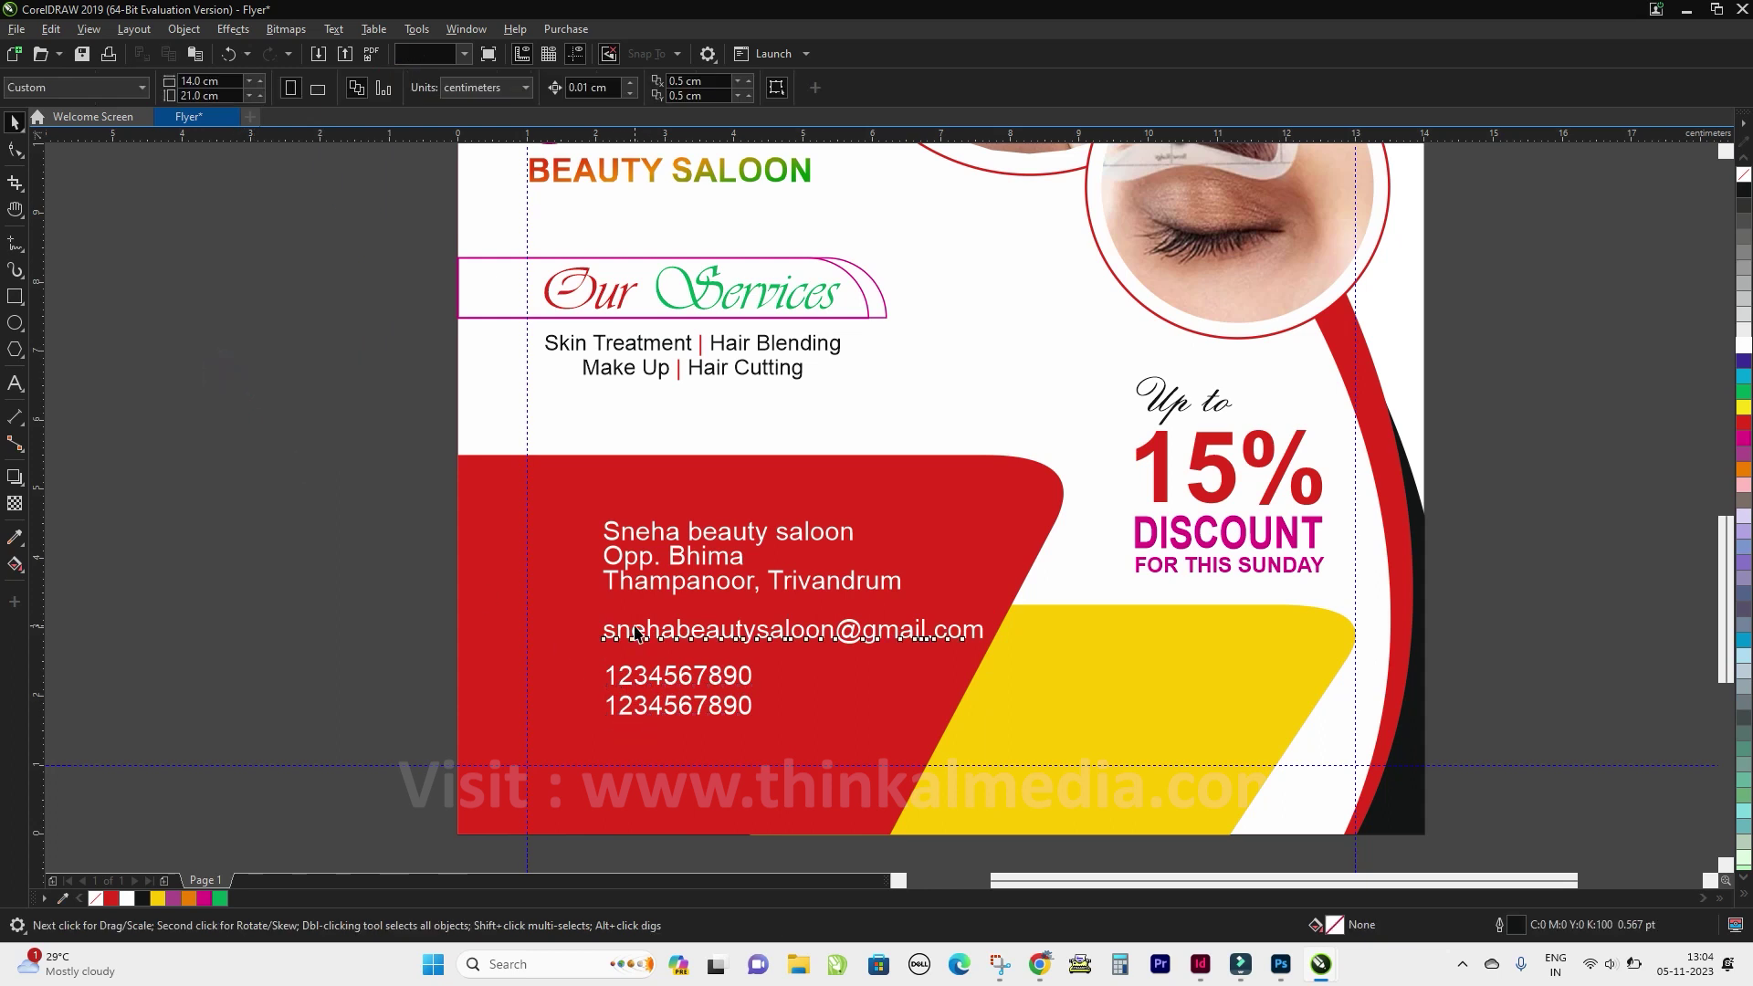
- Squeeze the e-mail line narrower and nudge the phone numbers into position
left_click(630, 628)
left_click(642, 681)
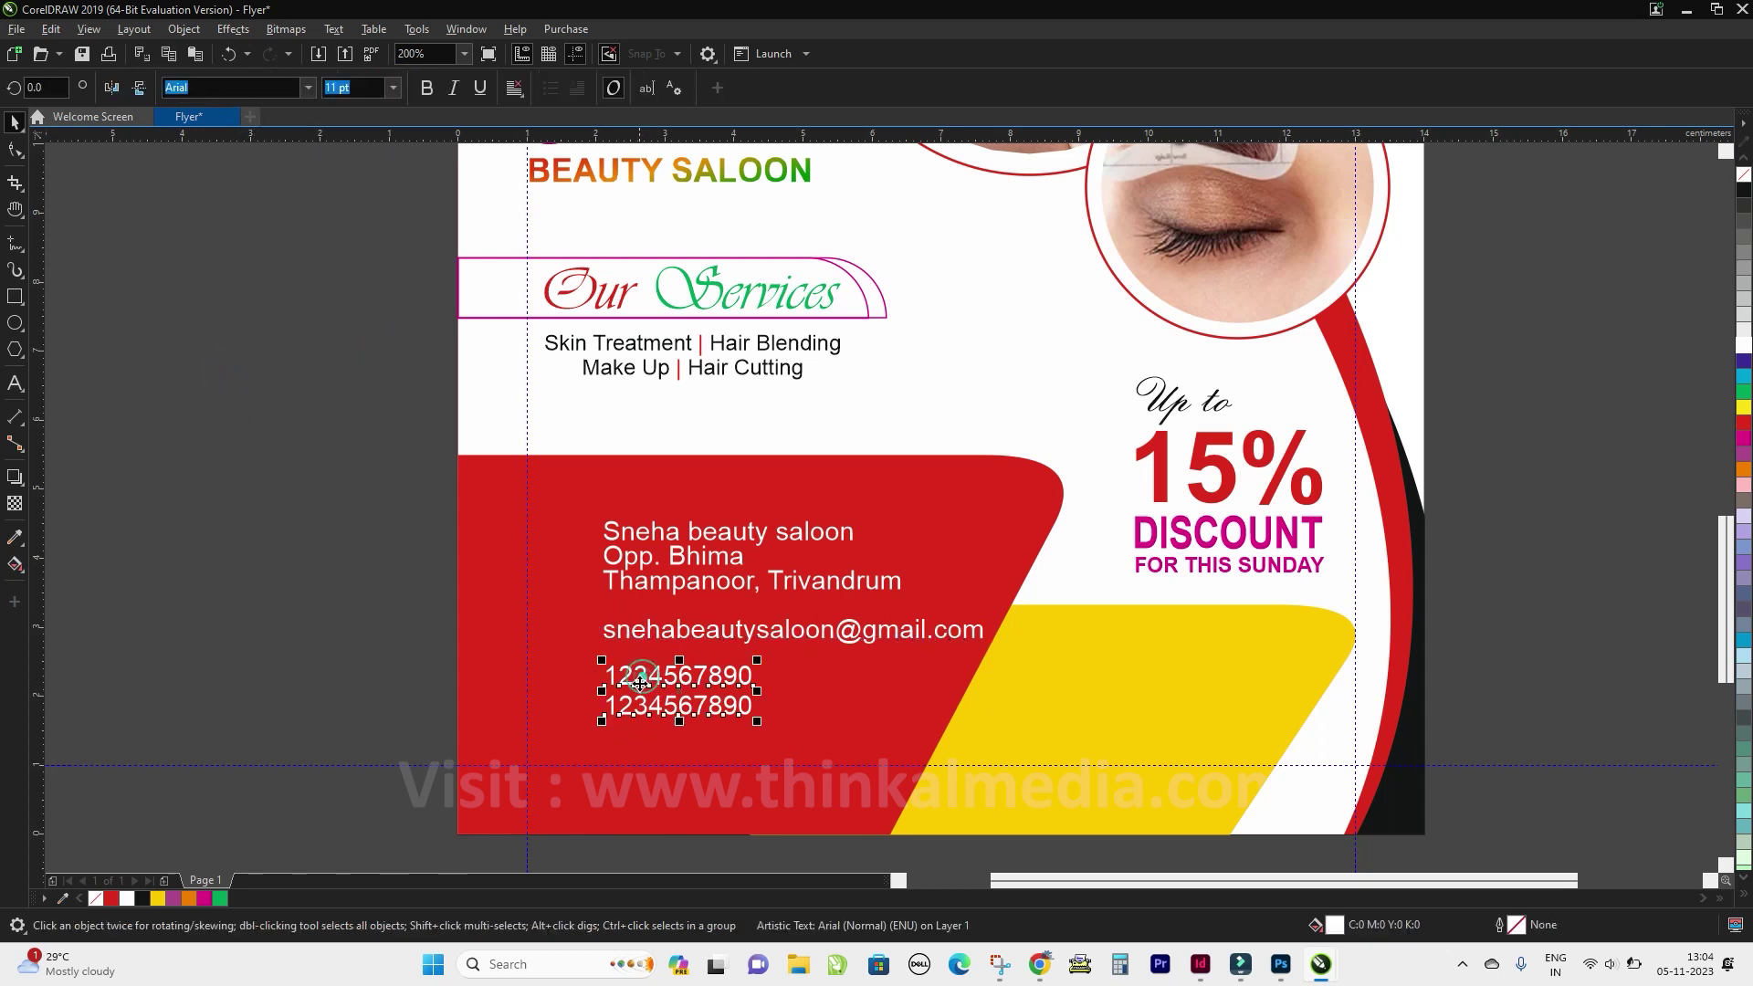
left_click_drag(642, 681, 641, 692)
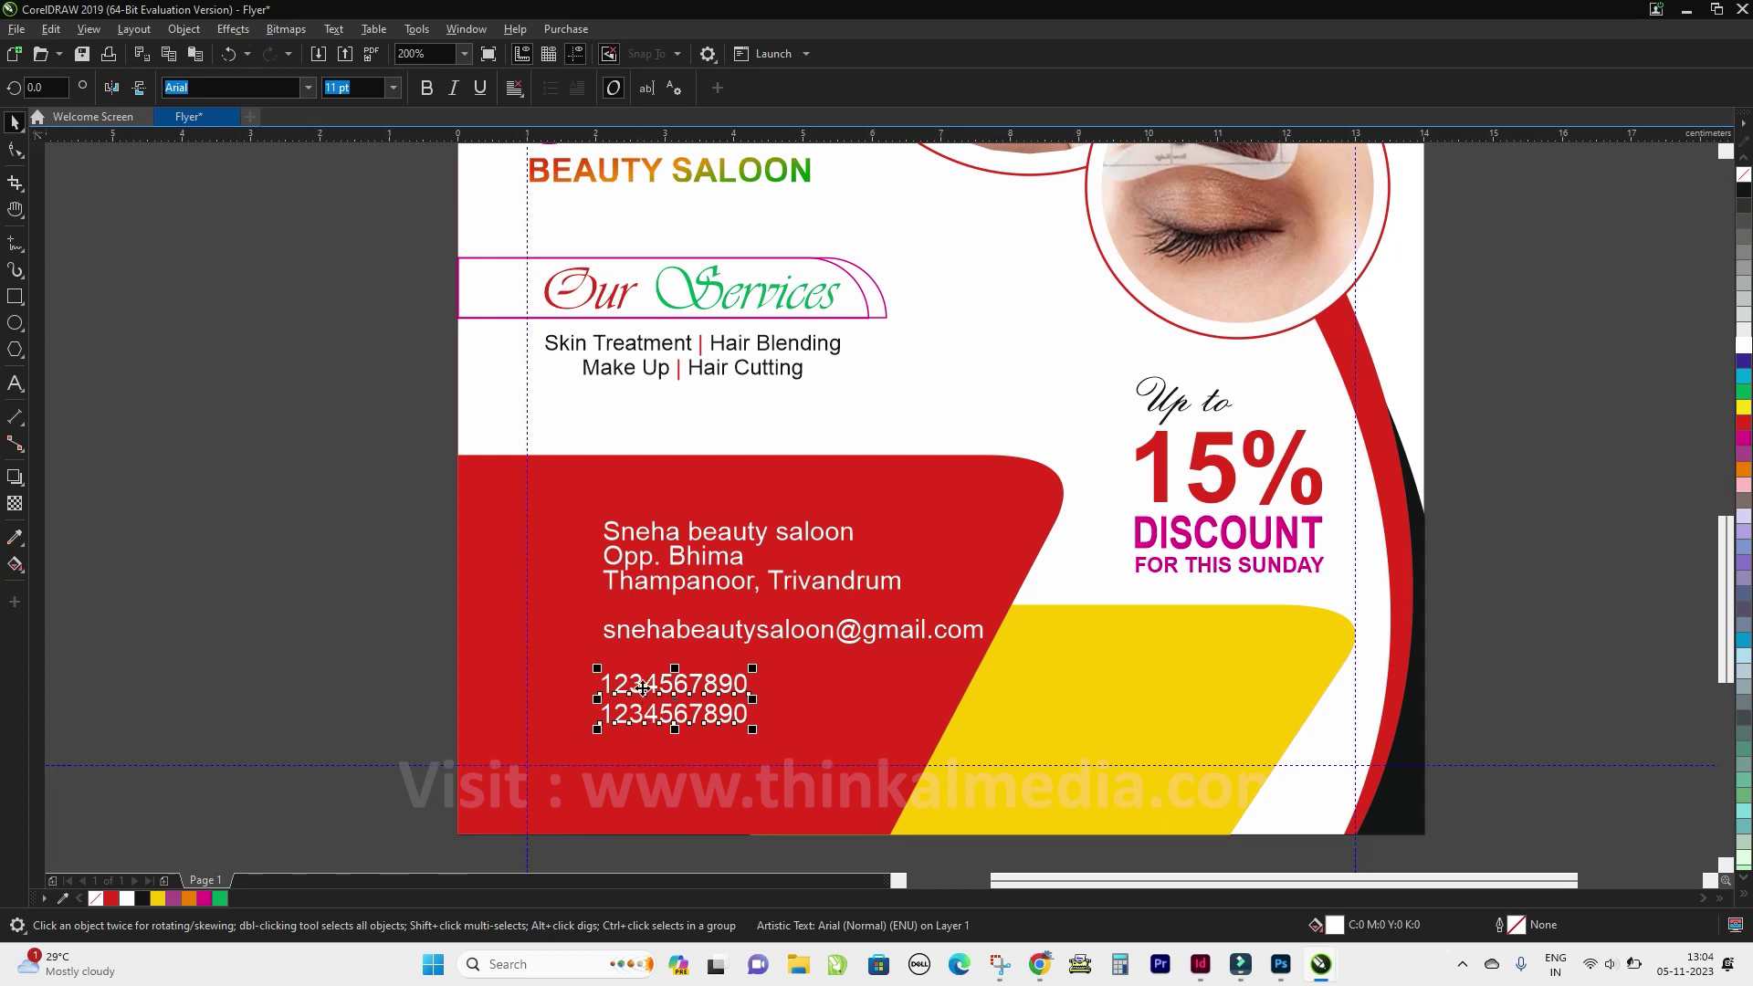
left_click(855, 630)
left_click_drag(990, 631, 941, 644)
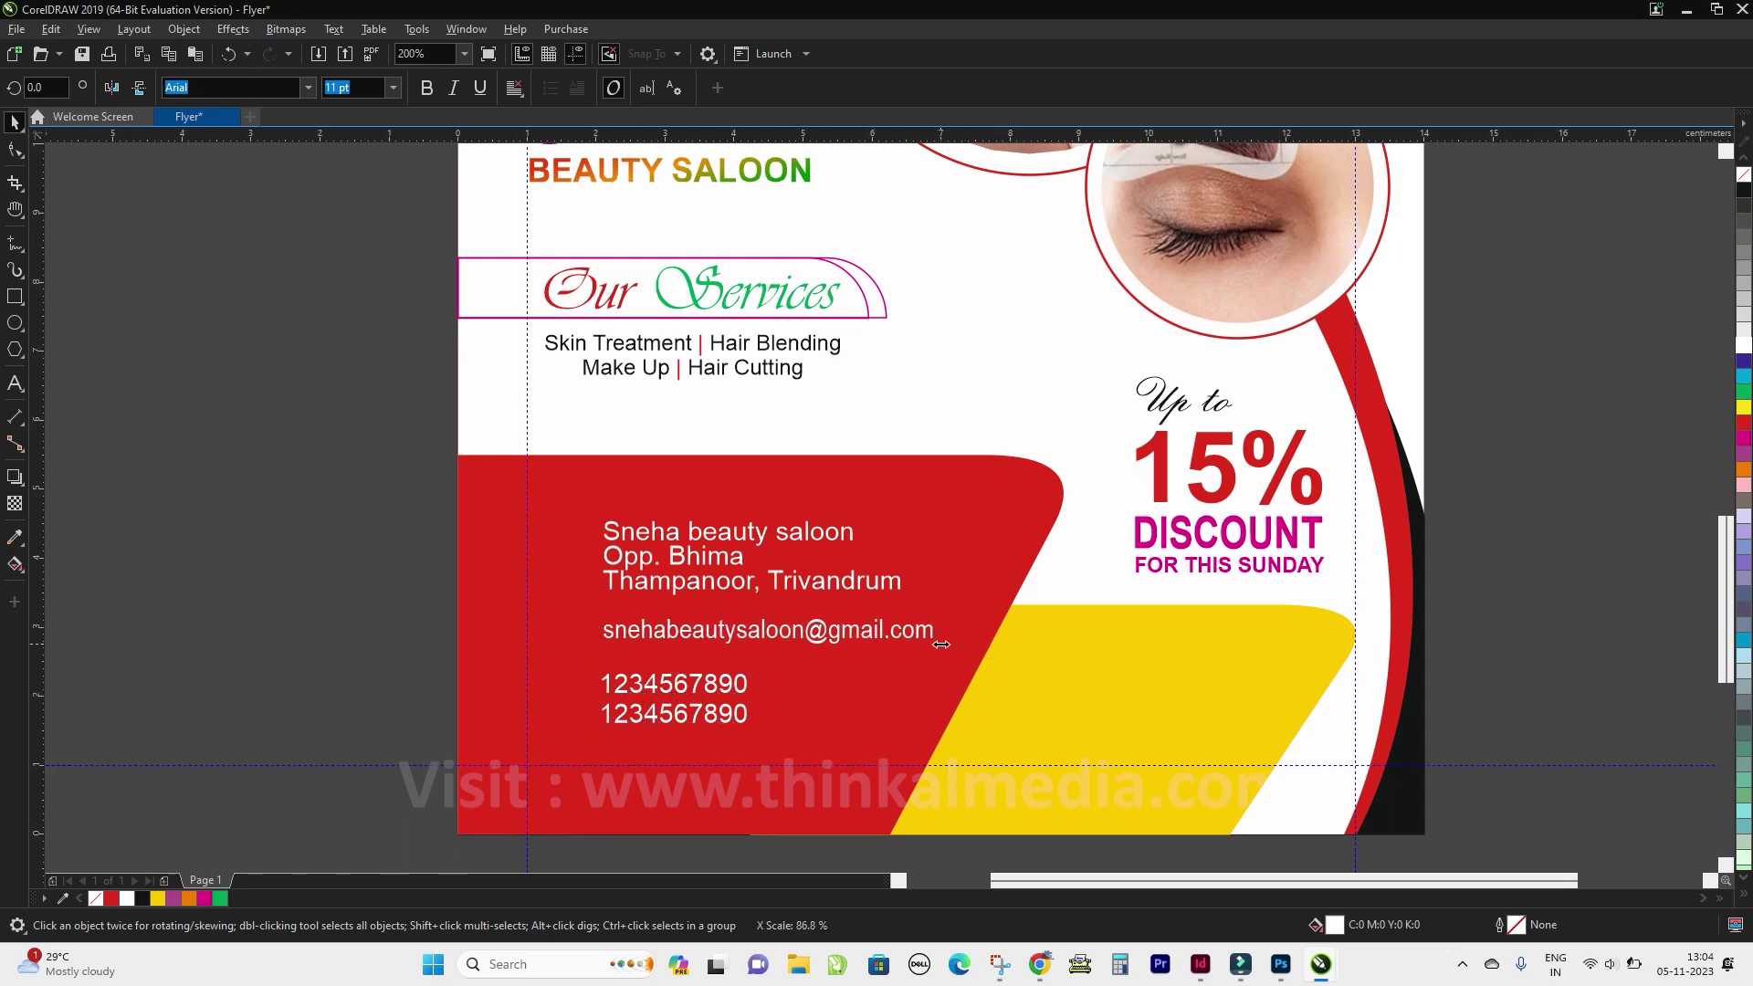
left_click_drag(940, 644, 936, 645)
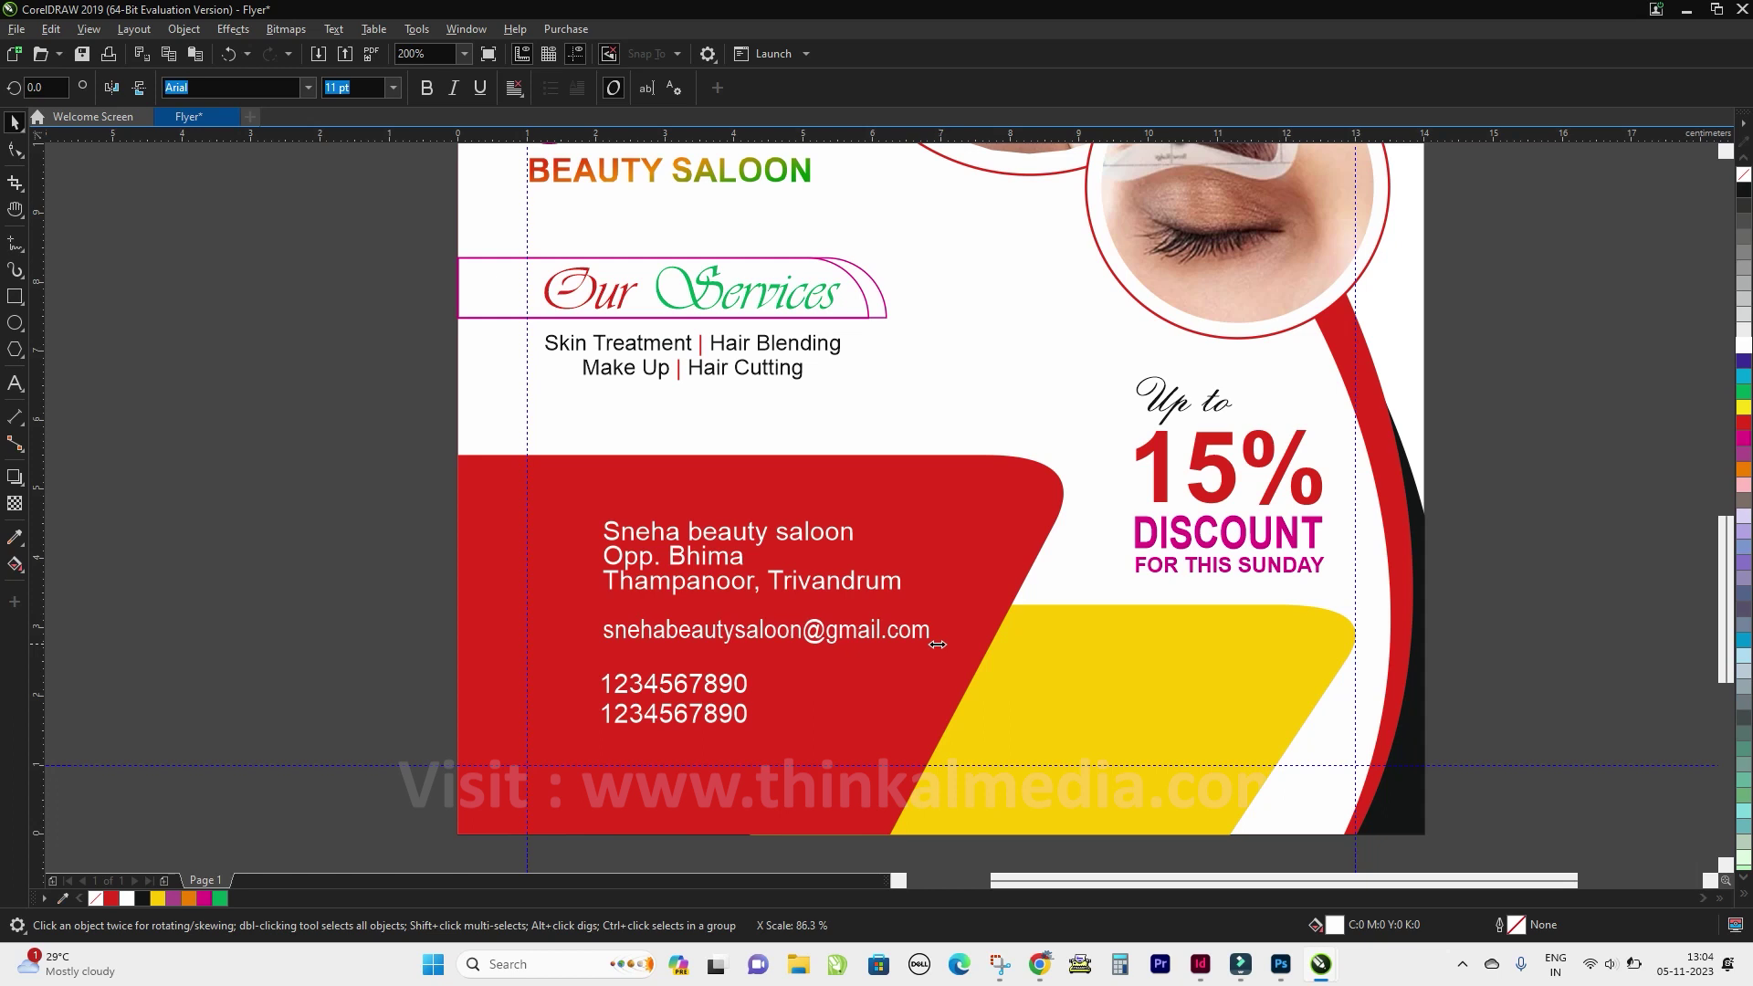
left_click(302, 676)
left_click_drag(705, 690, 706, 683)
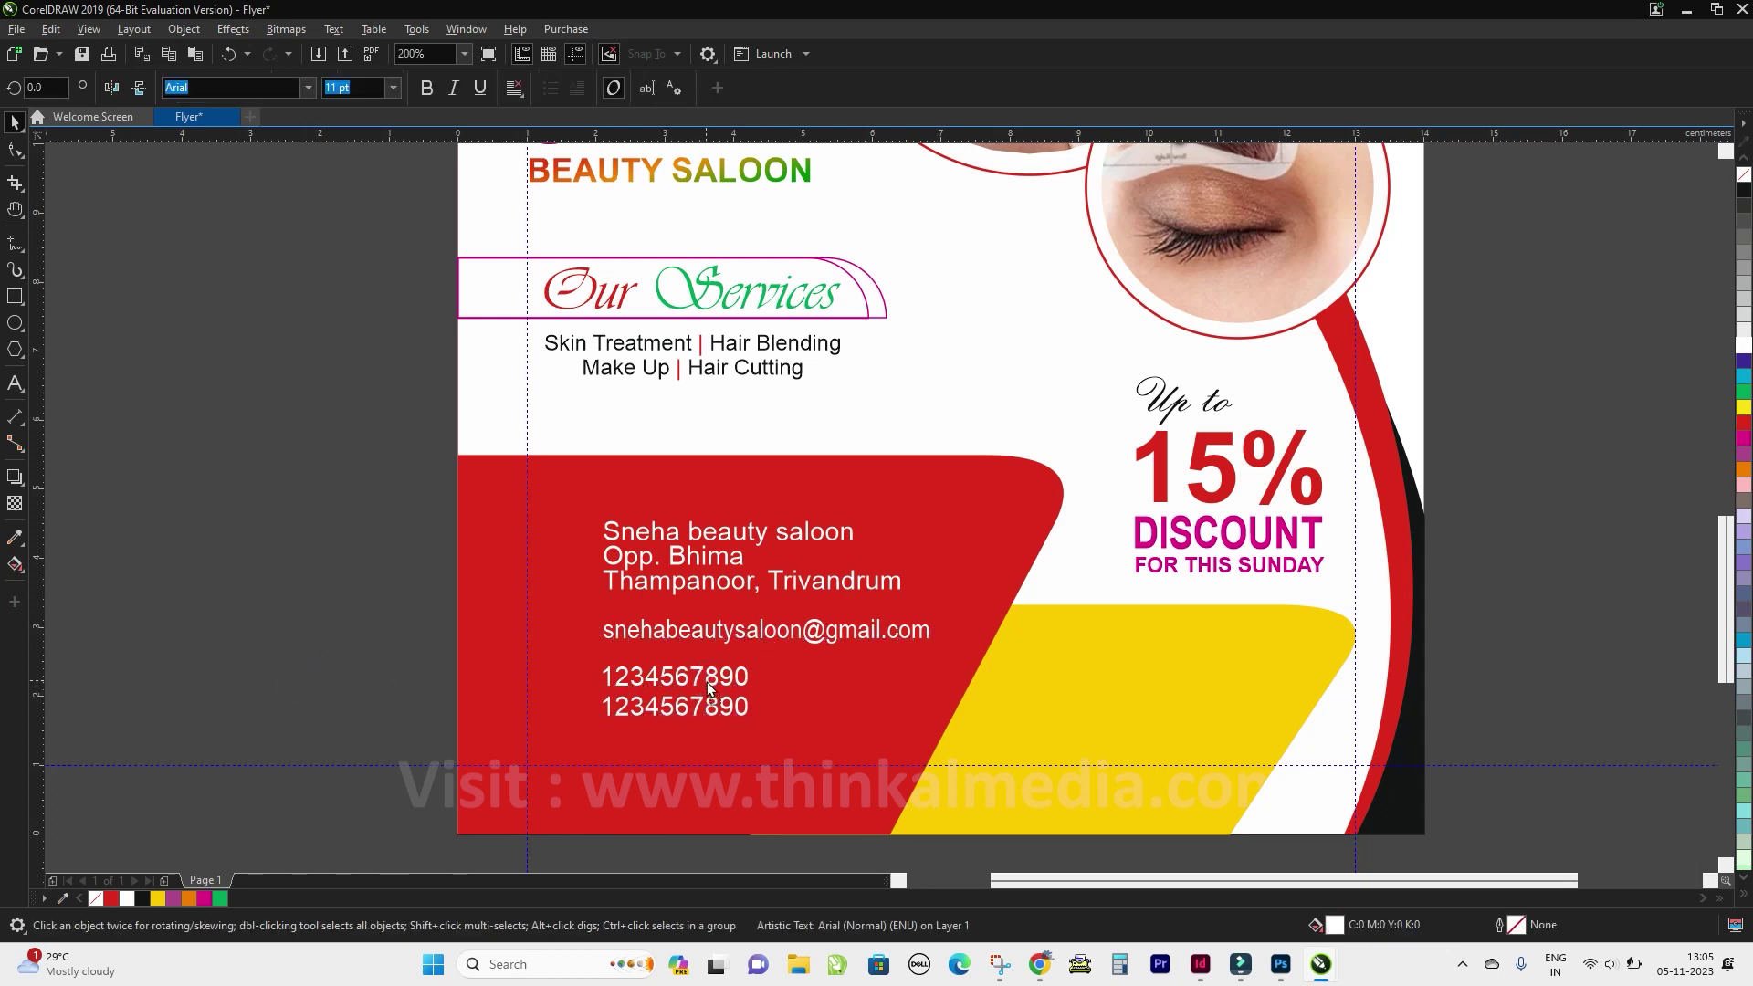
- Shift the address lines with the Shape tool and add a vertical guideline at their left edge
key("F10")
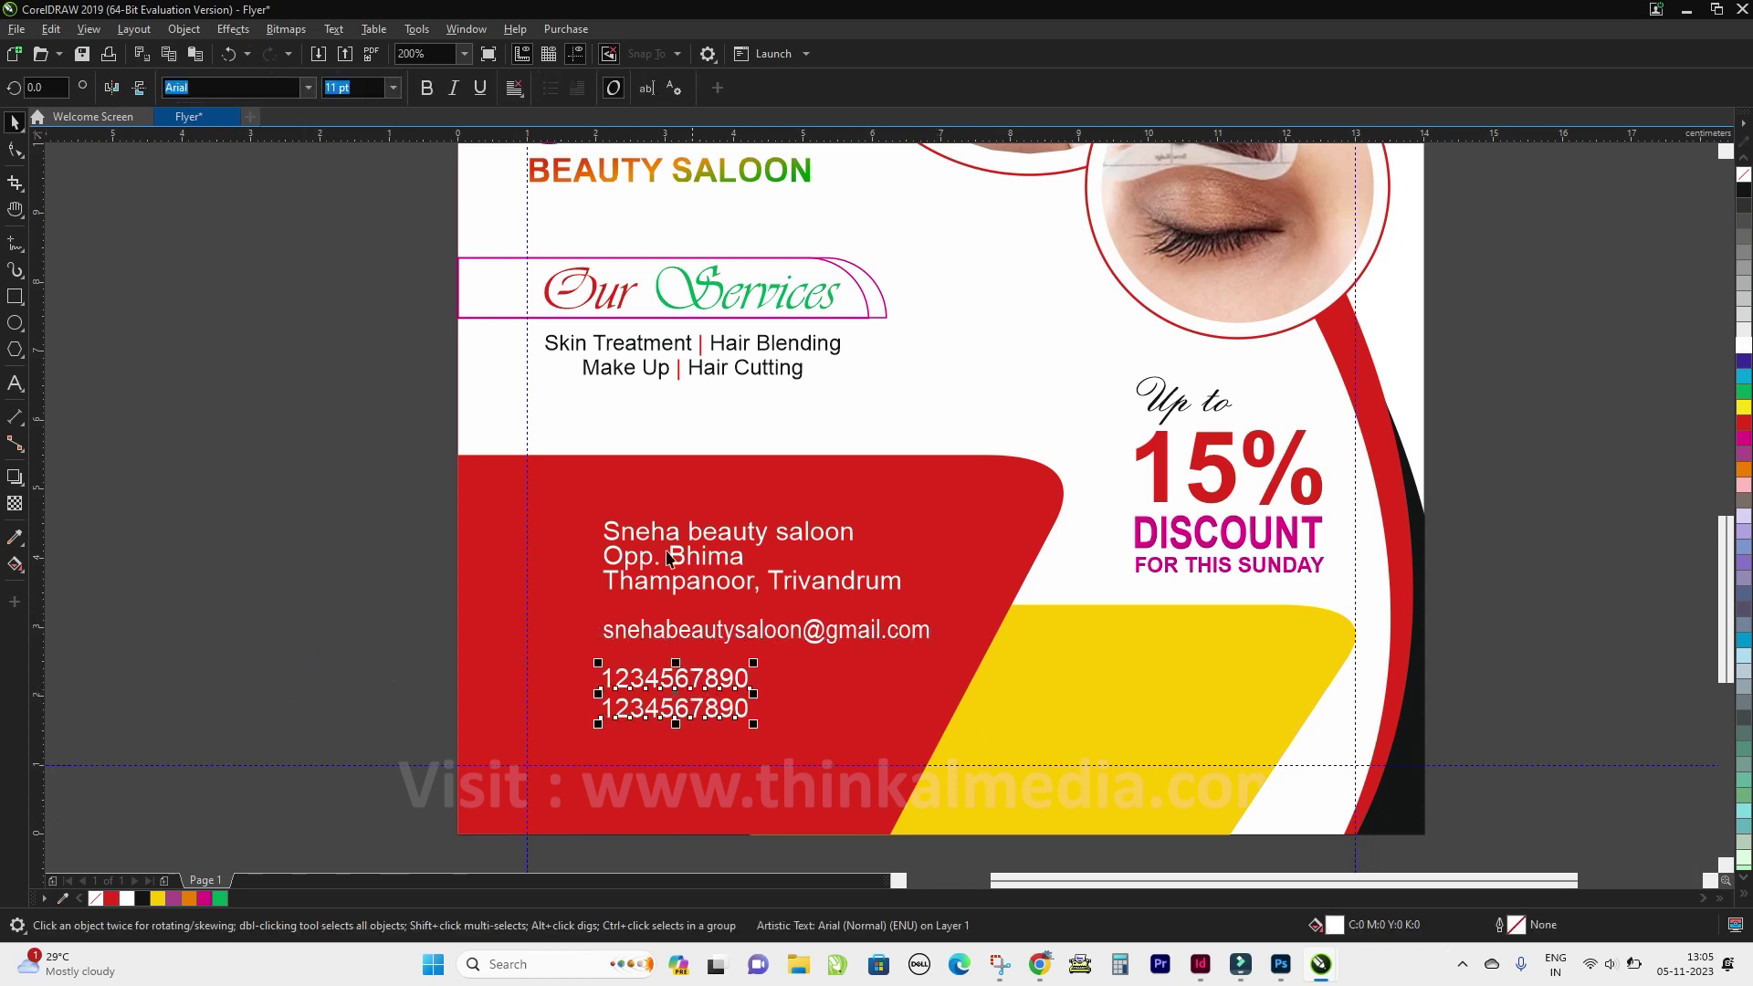
left_click_drag(420, 509, 935, 614)
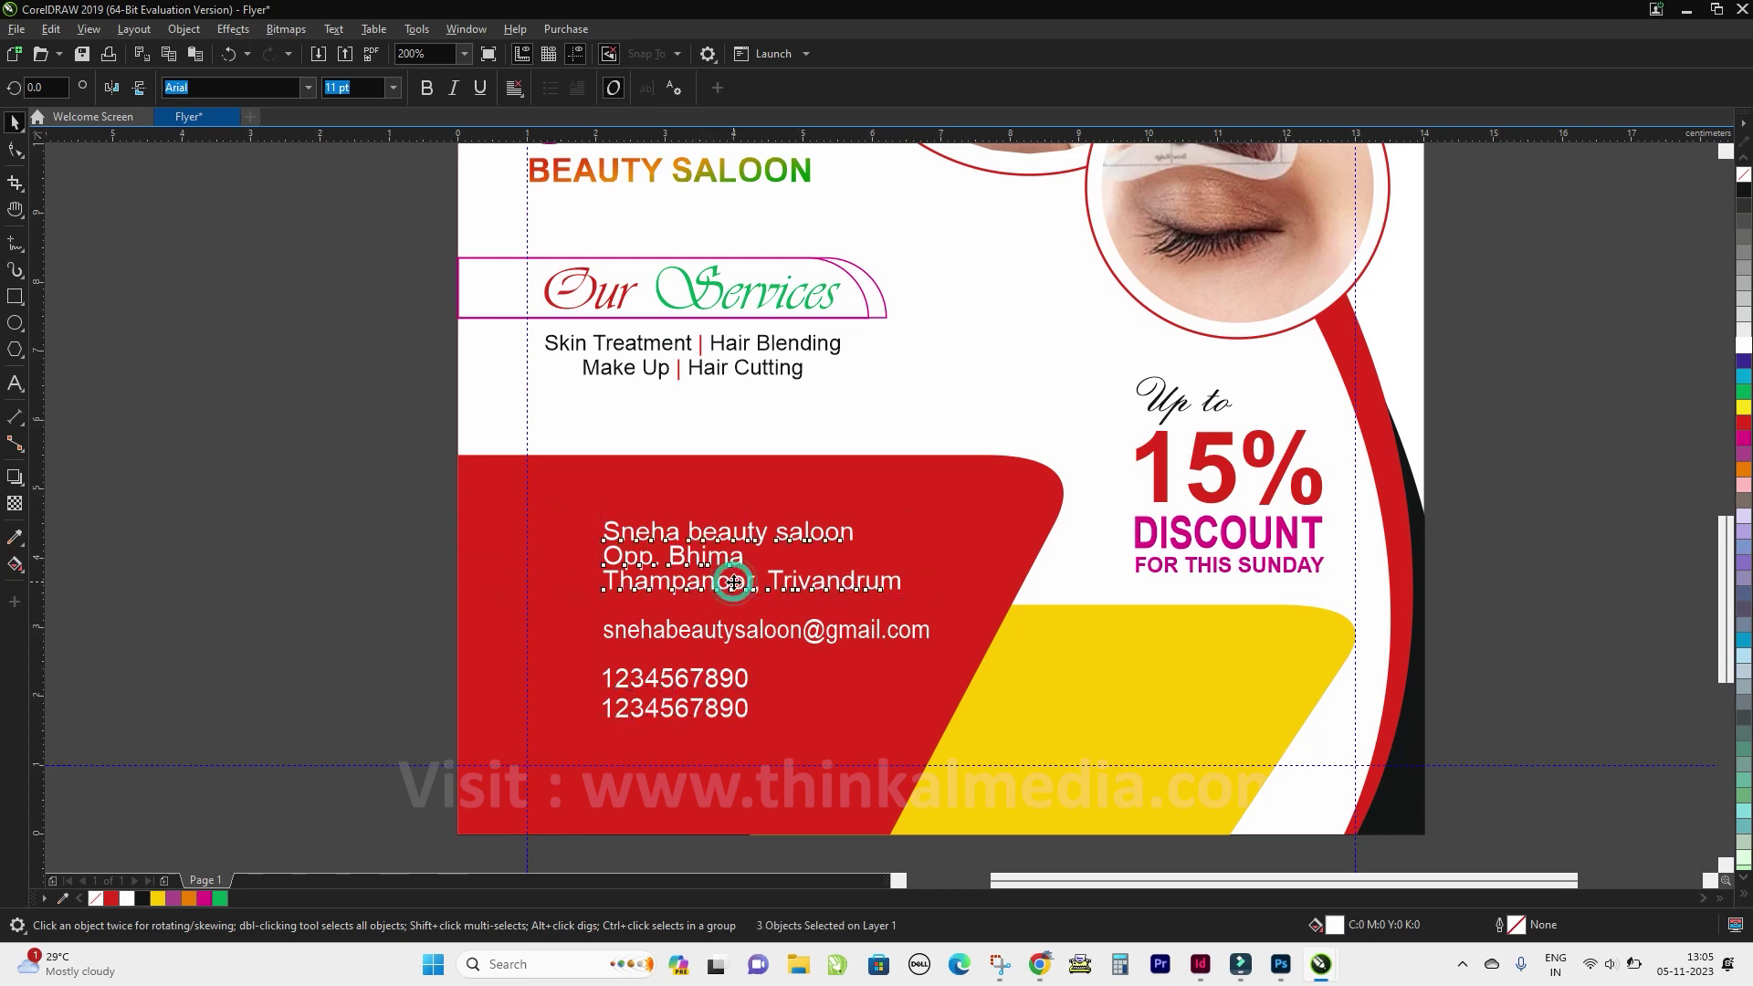
left_click_drag(735, 592, 726, 592)
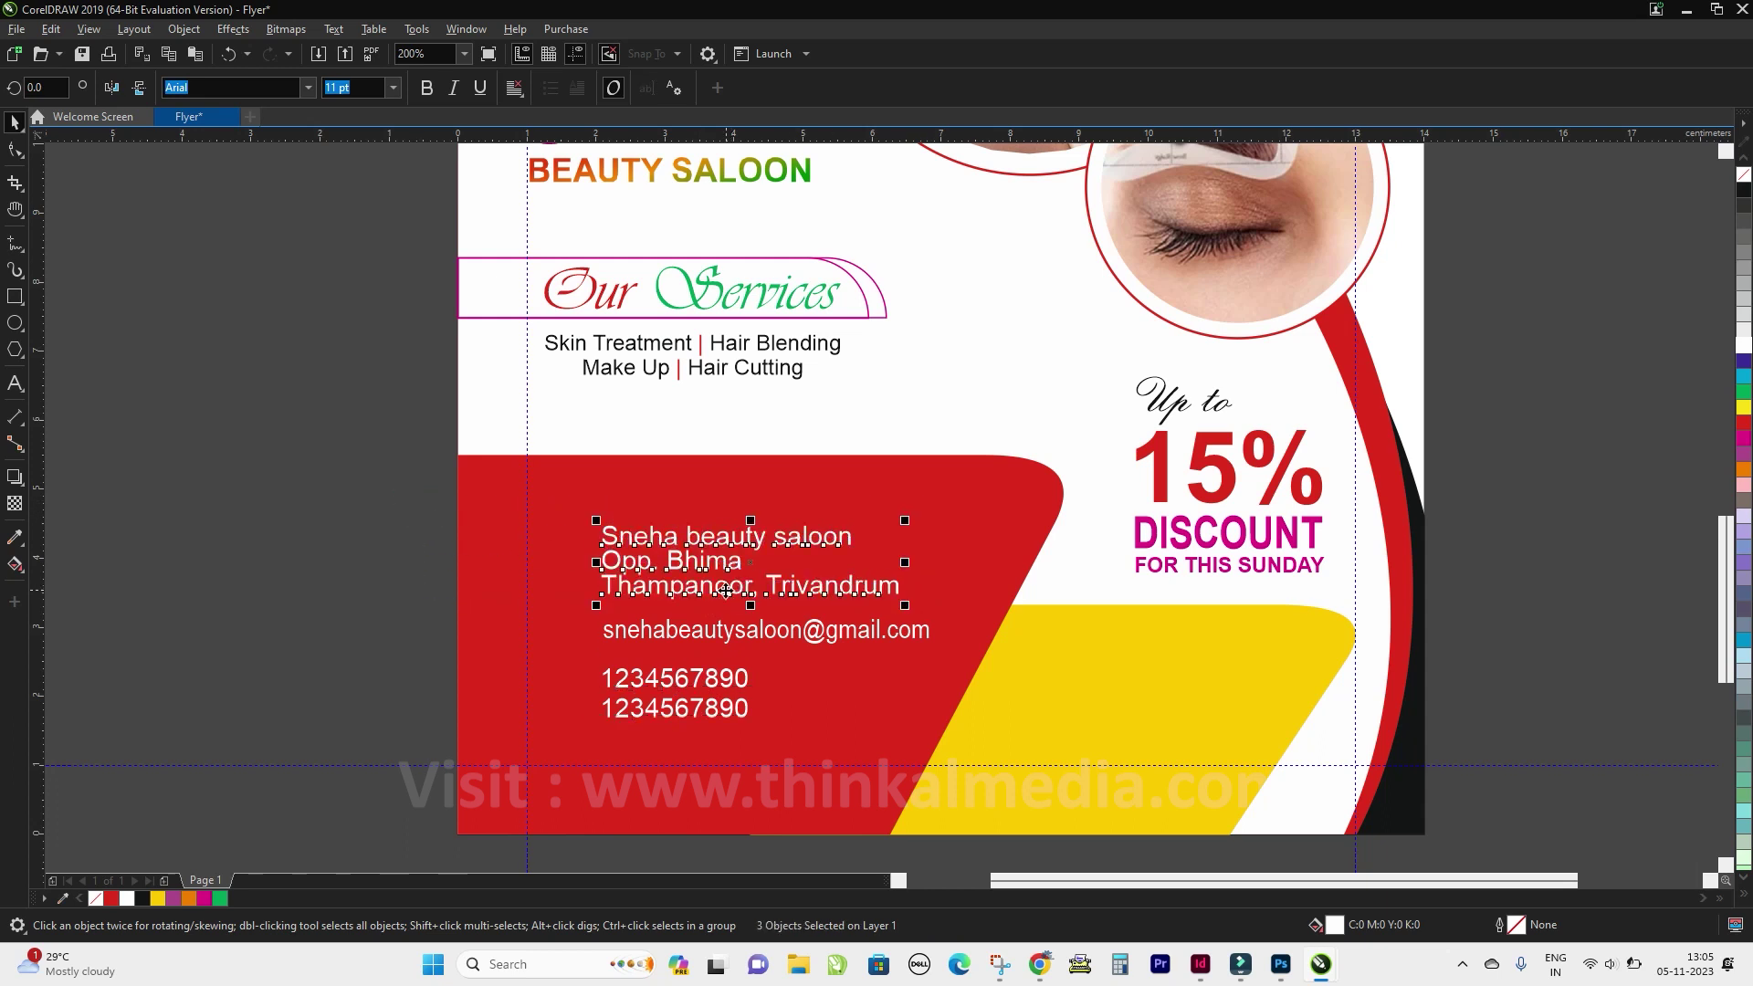
left_click(288, 600)
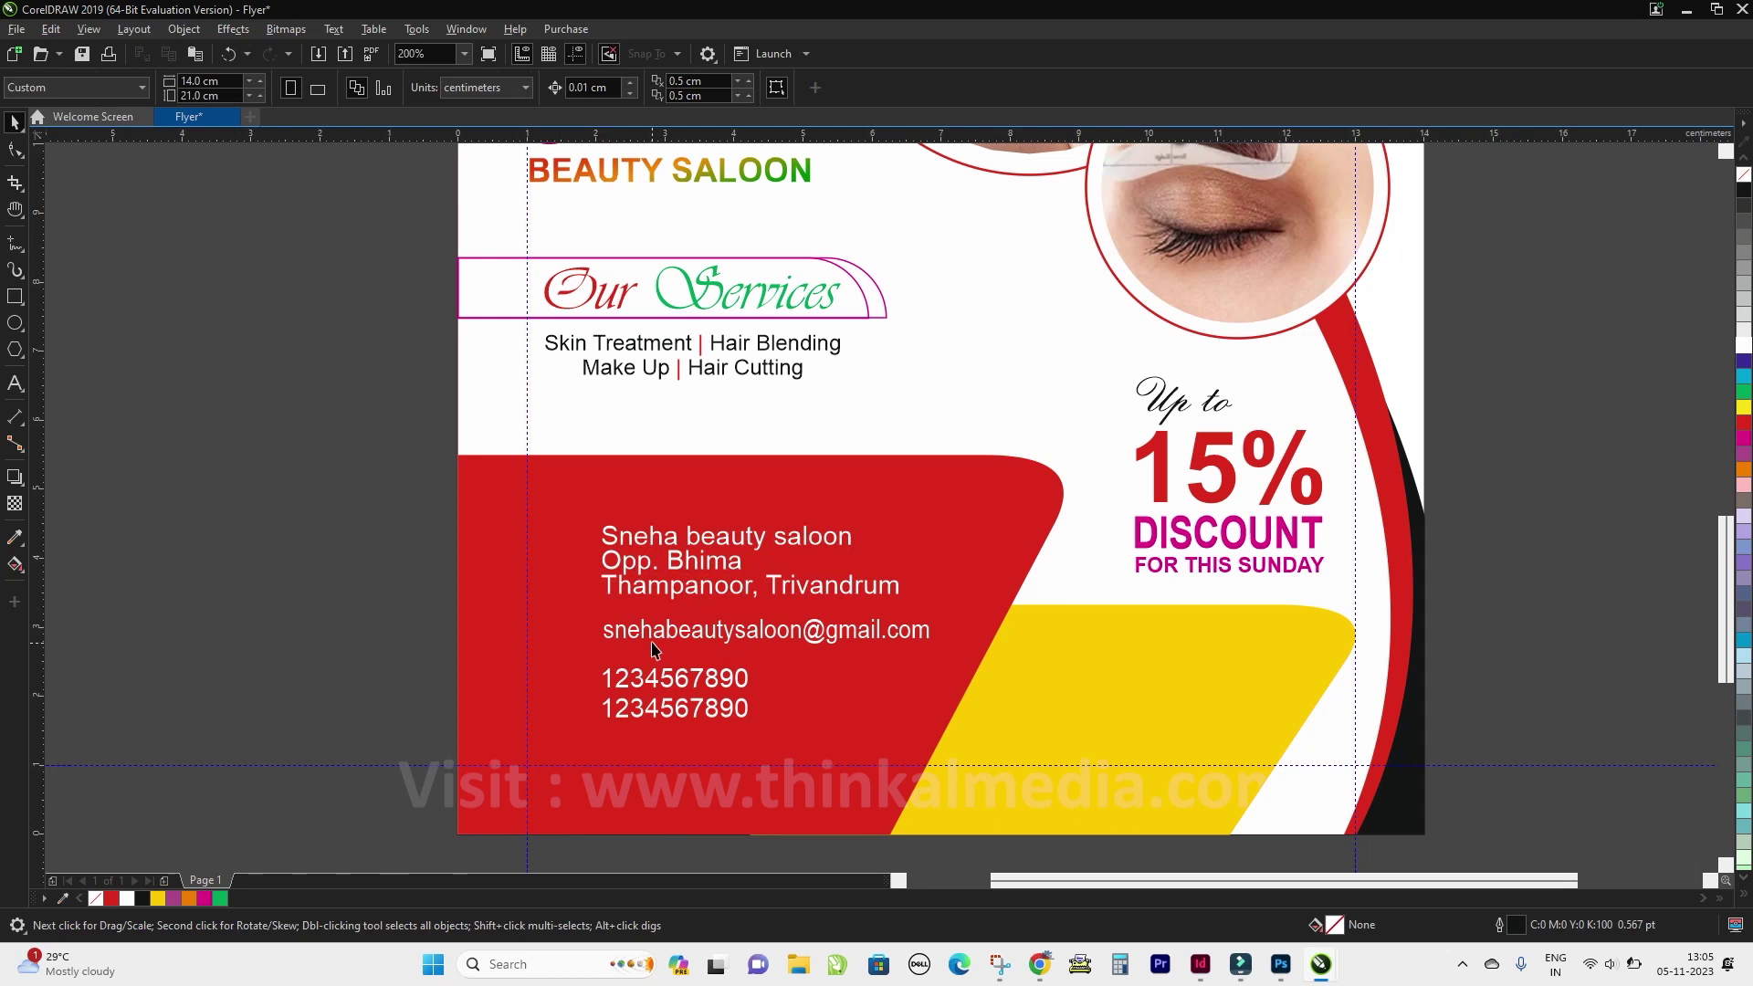
left_click_drag(35, 507, 602, 596)
left_click(603, 599)
scroll(603, 599, "up", 2)
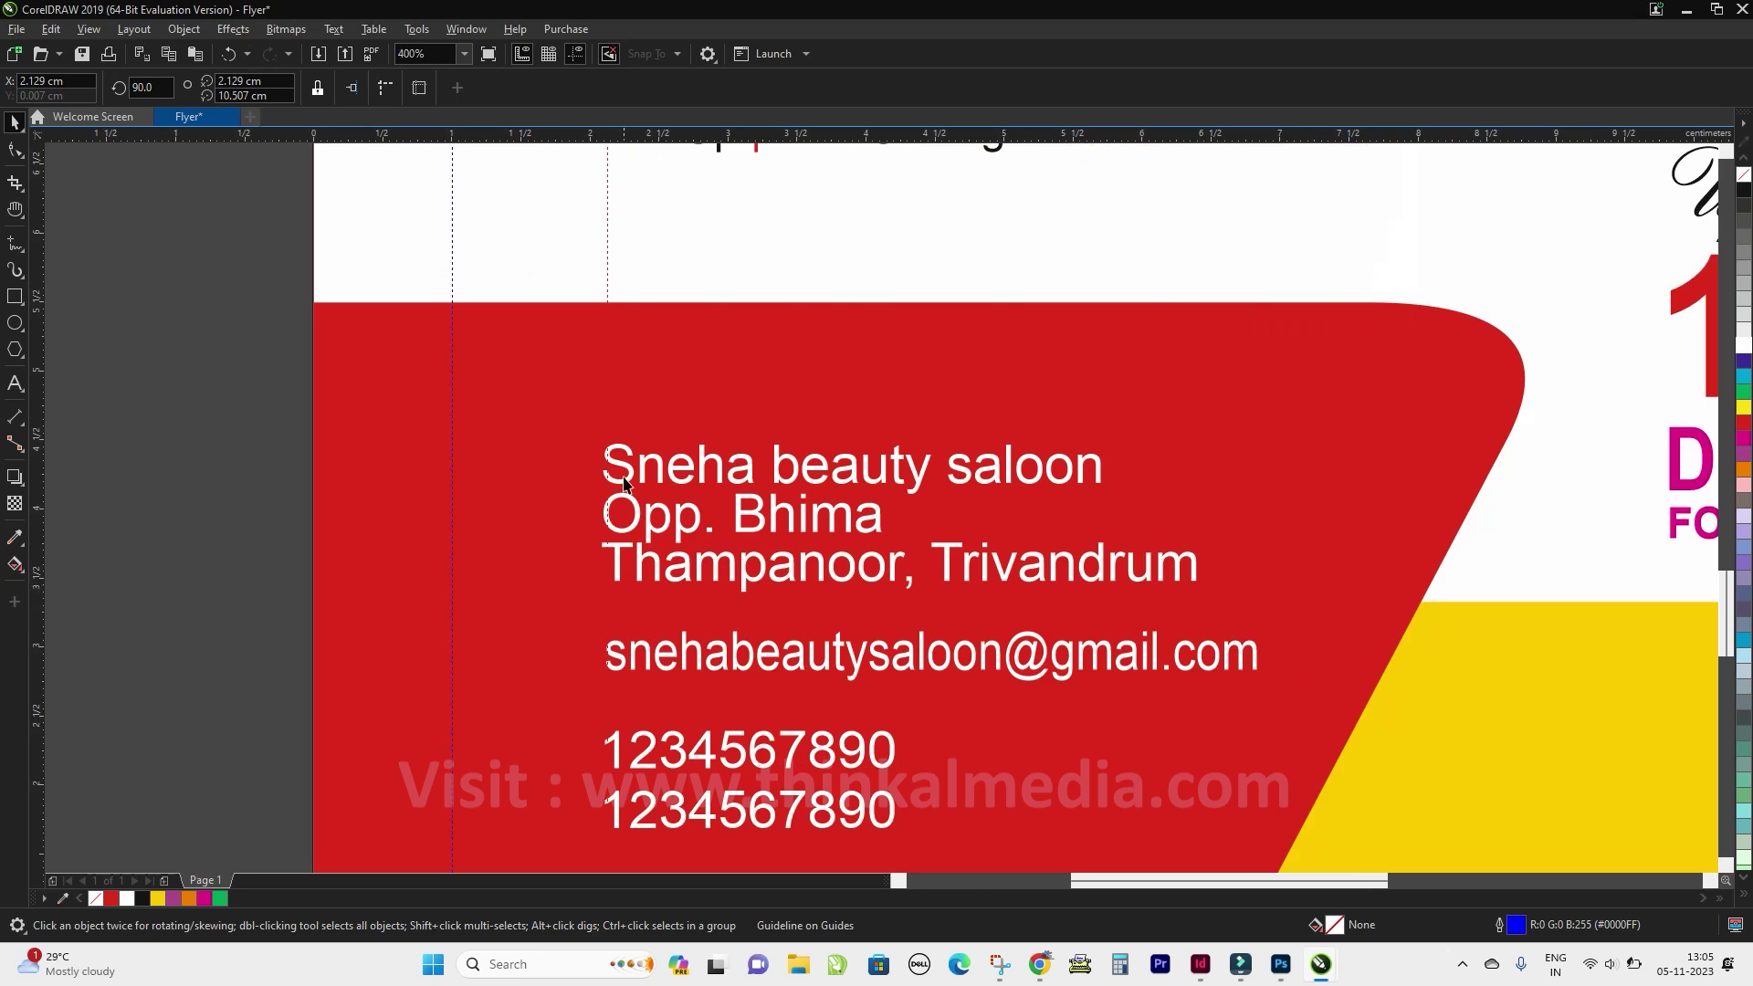
left_click_drag(610, 284, 606, 307)
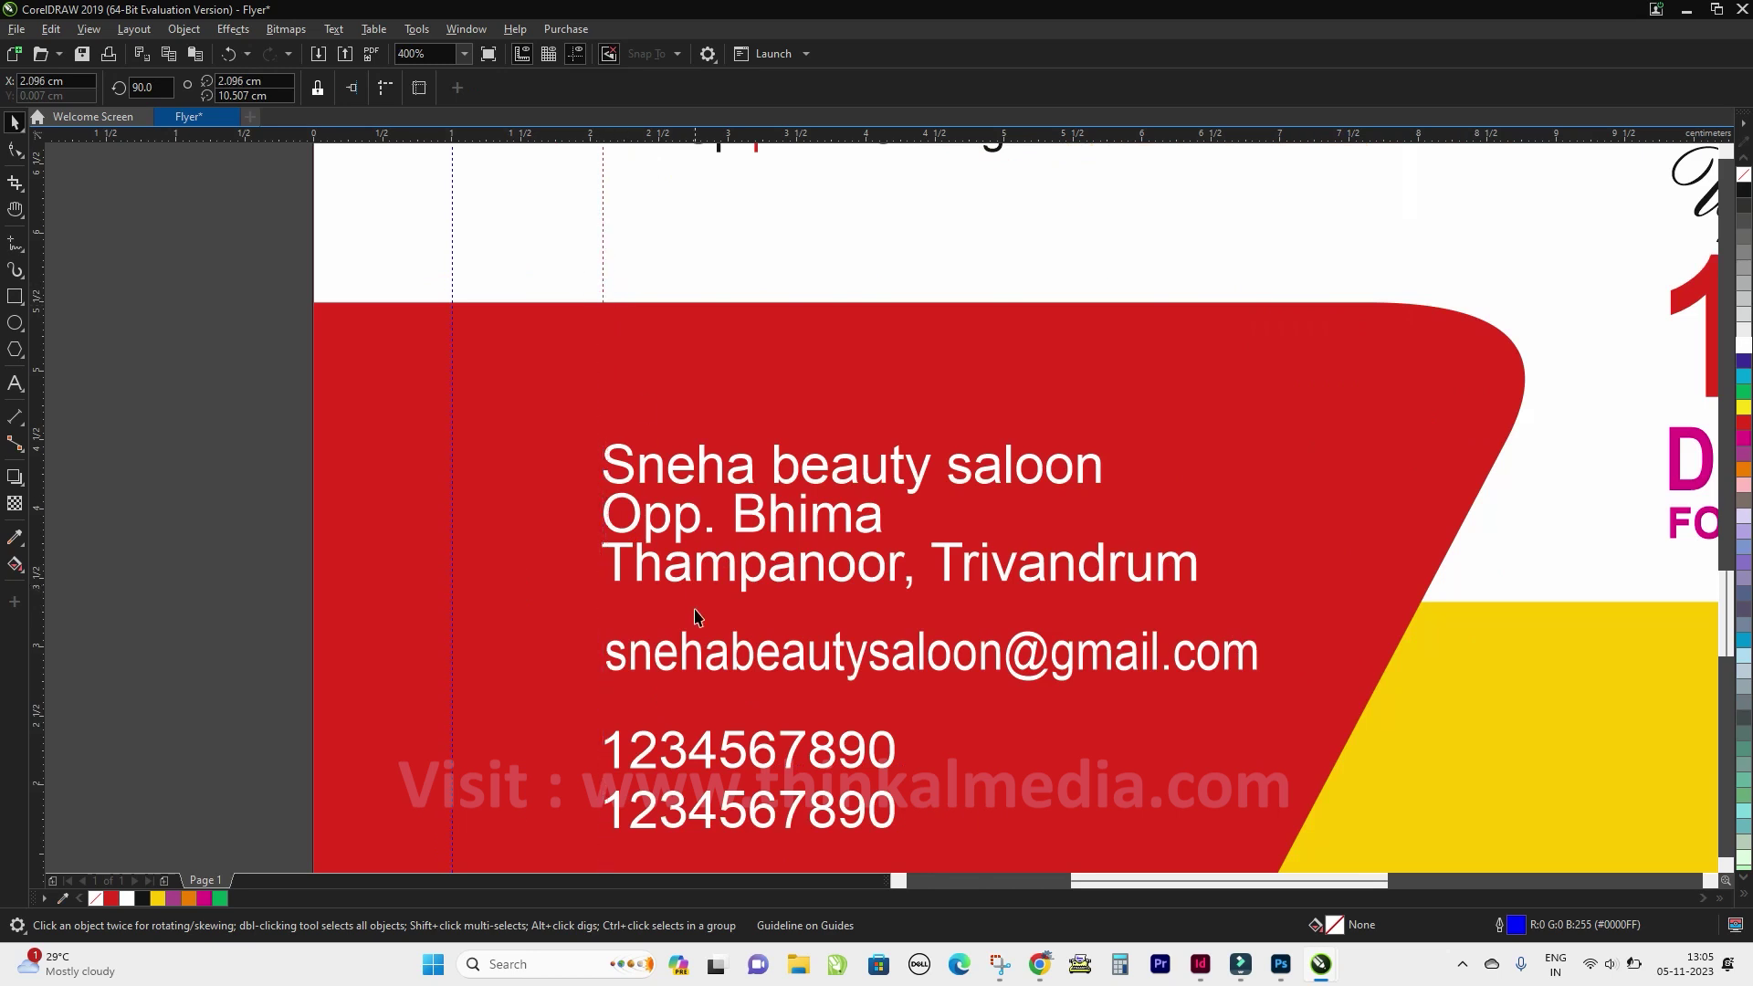
- Nudge the phone numbers up, undoing an accidental move of the large curve
left_click(684, 661)
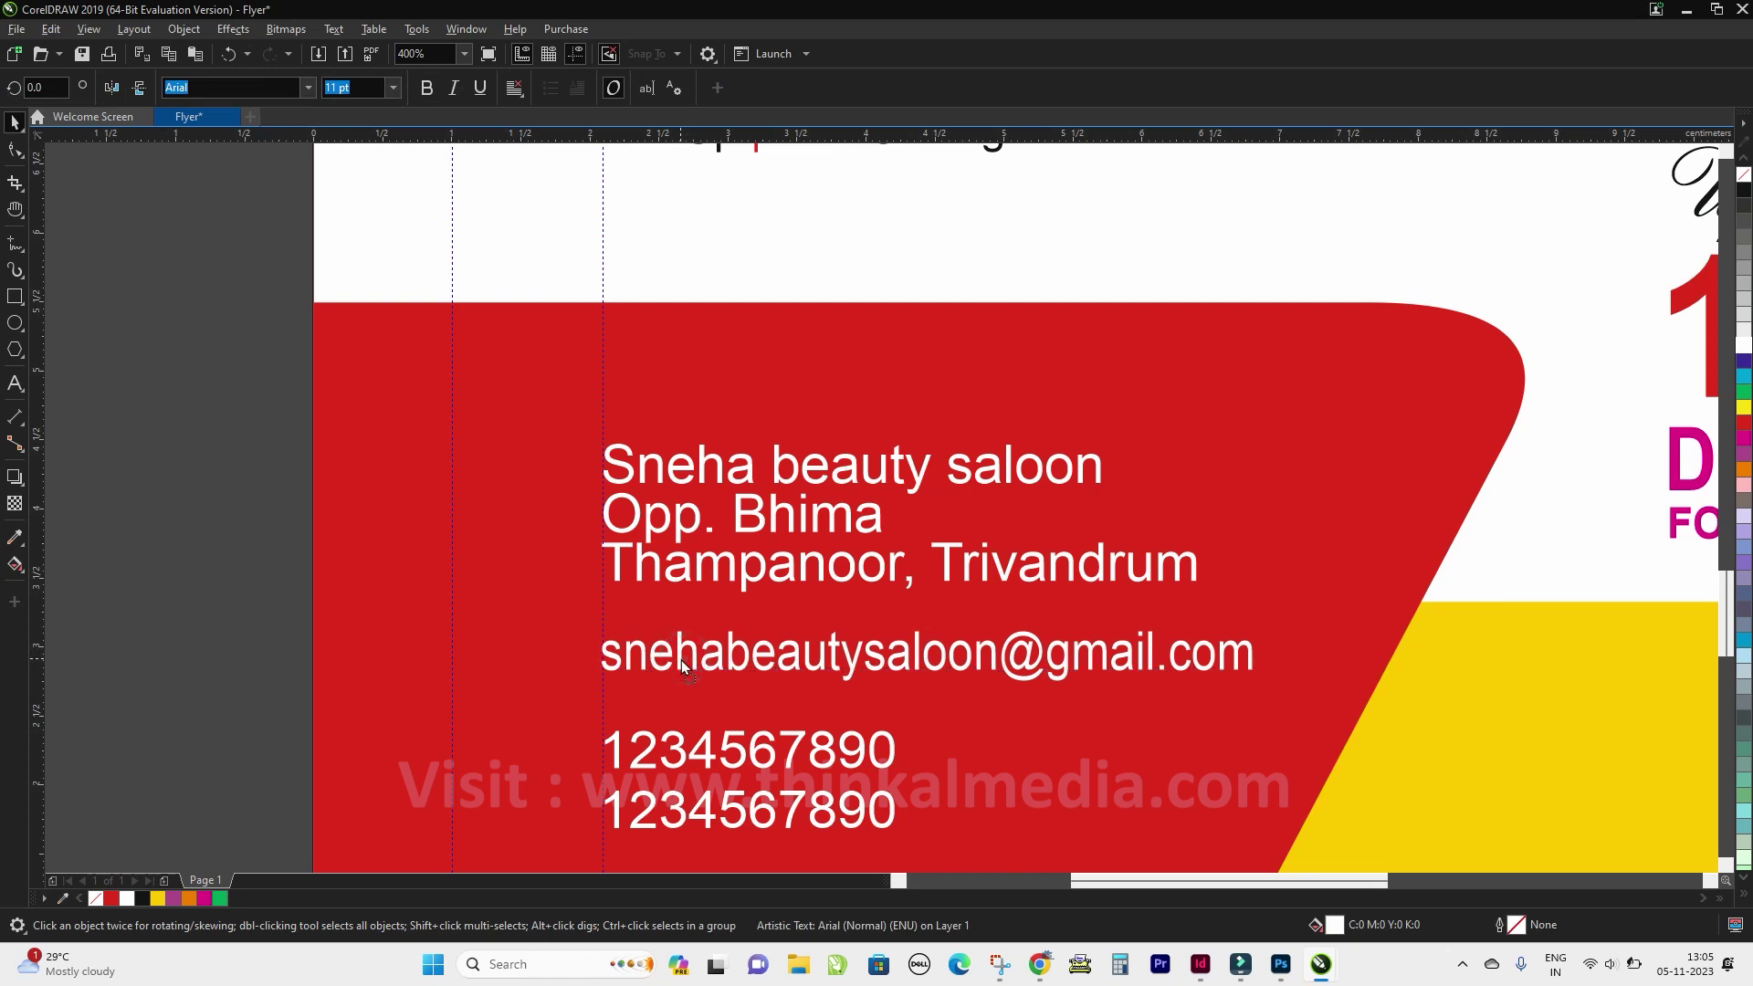
left_click(676, 751)
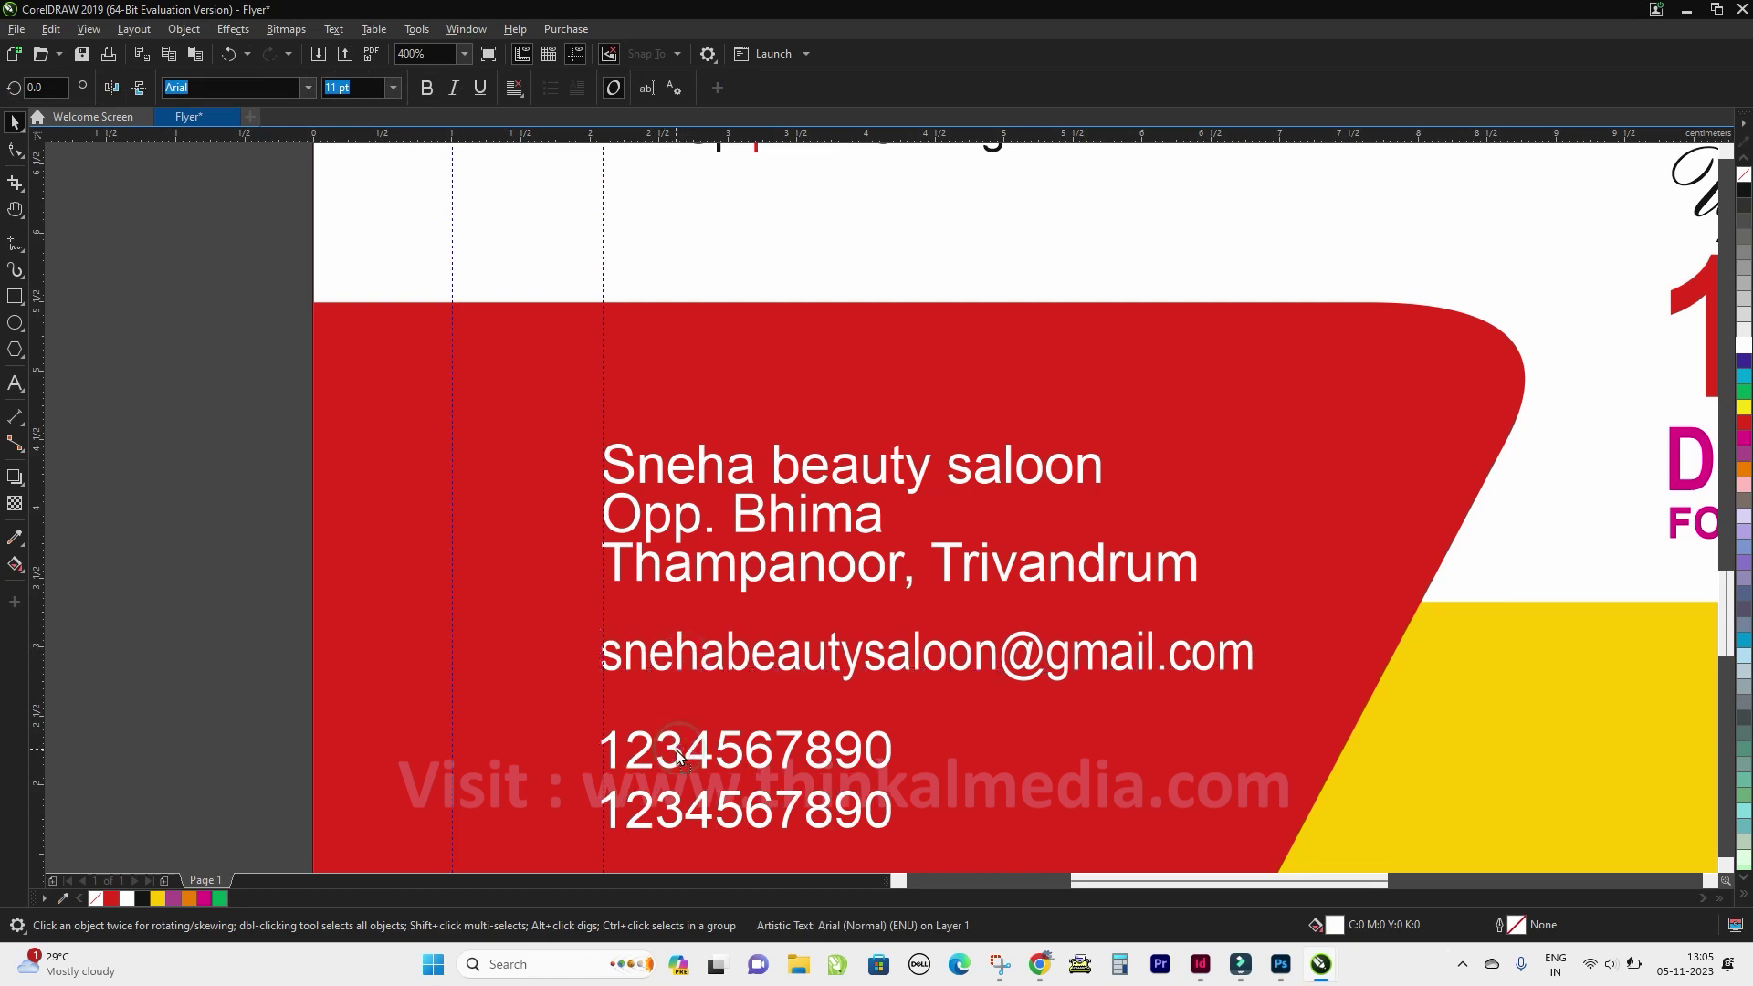
left_click_drag(680, 750, 679, 747)
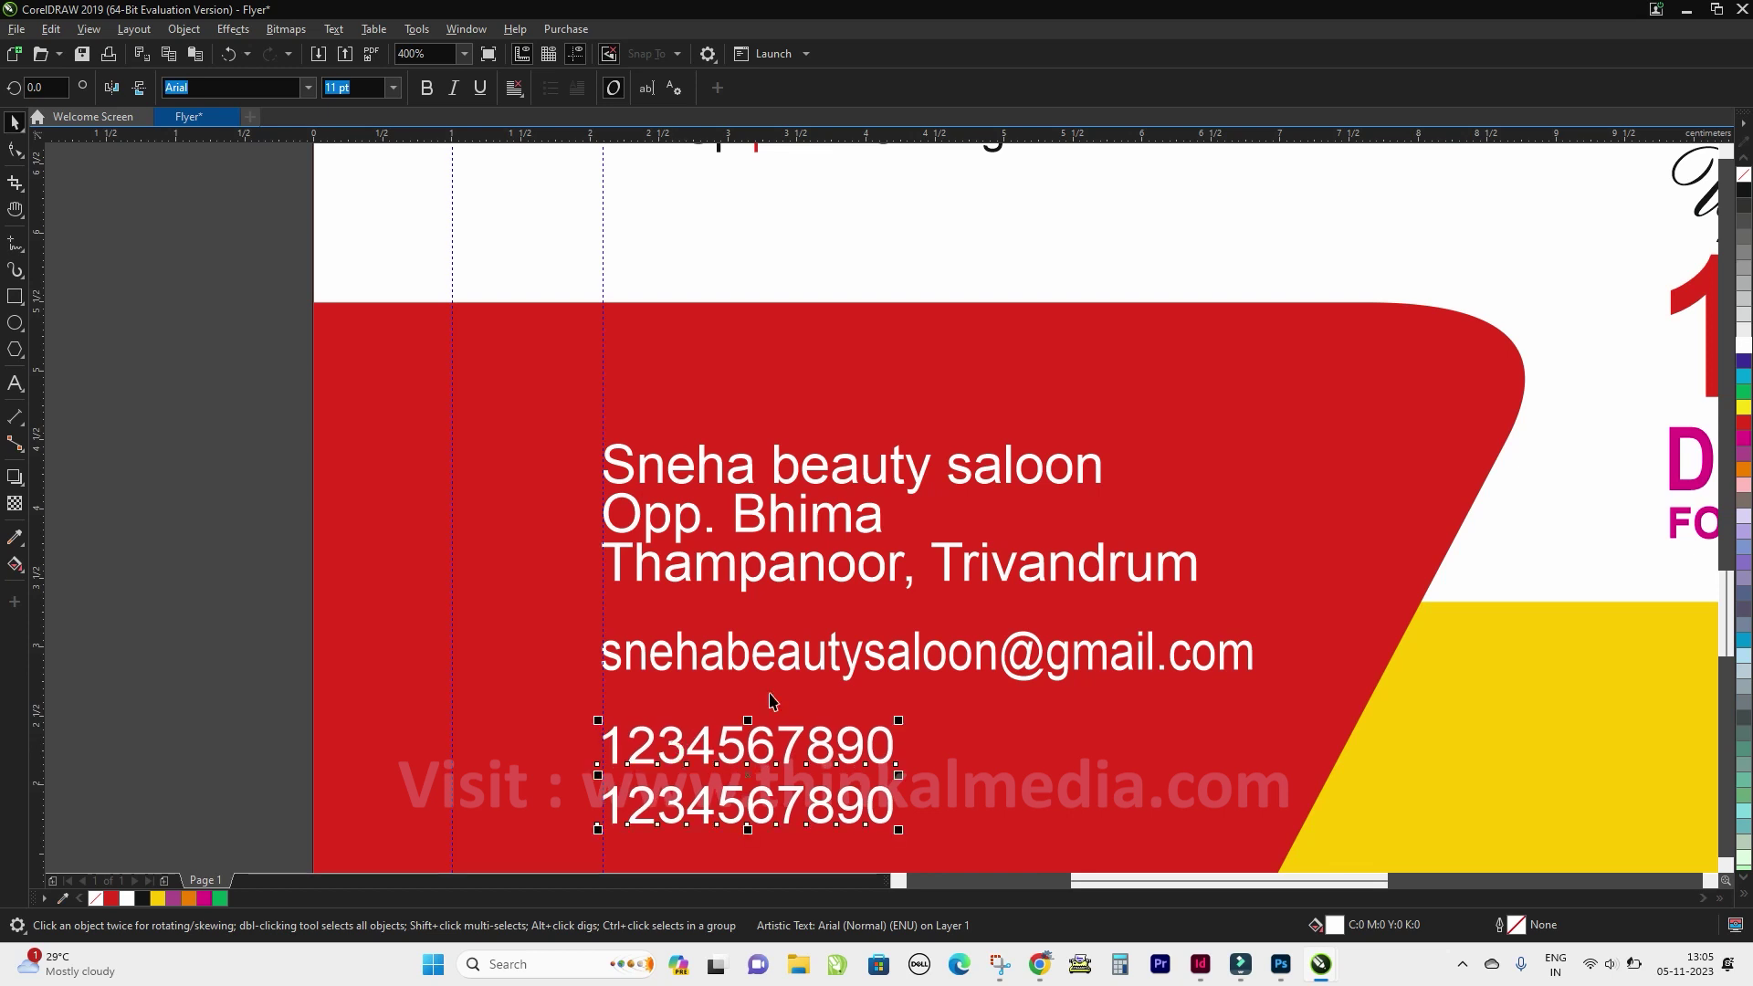
scroll(771, 679, "down", 1)
left_click(711, 466)
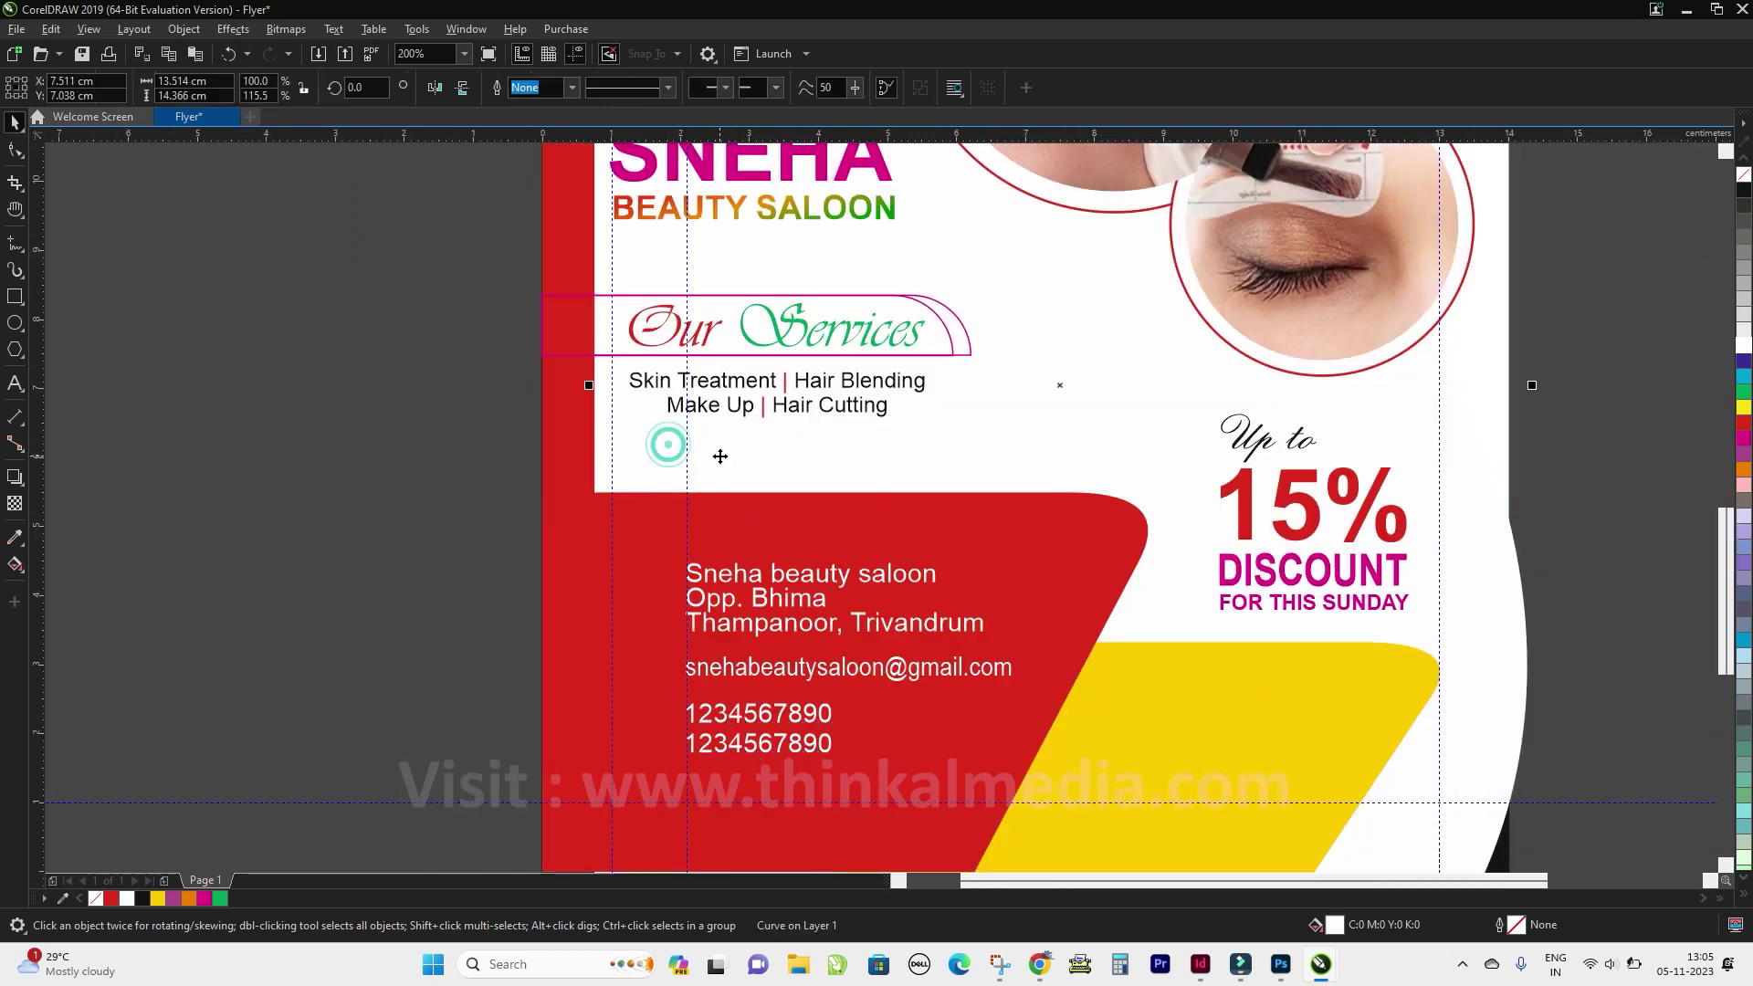
key("ctrl+z")
left_click(685, 454)
left_click(290, 512)
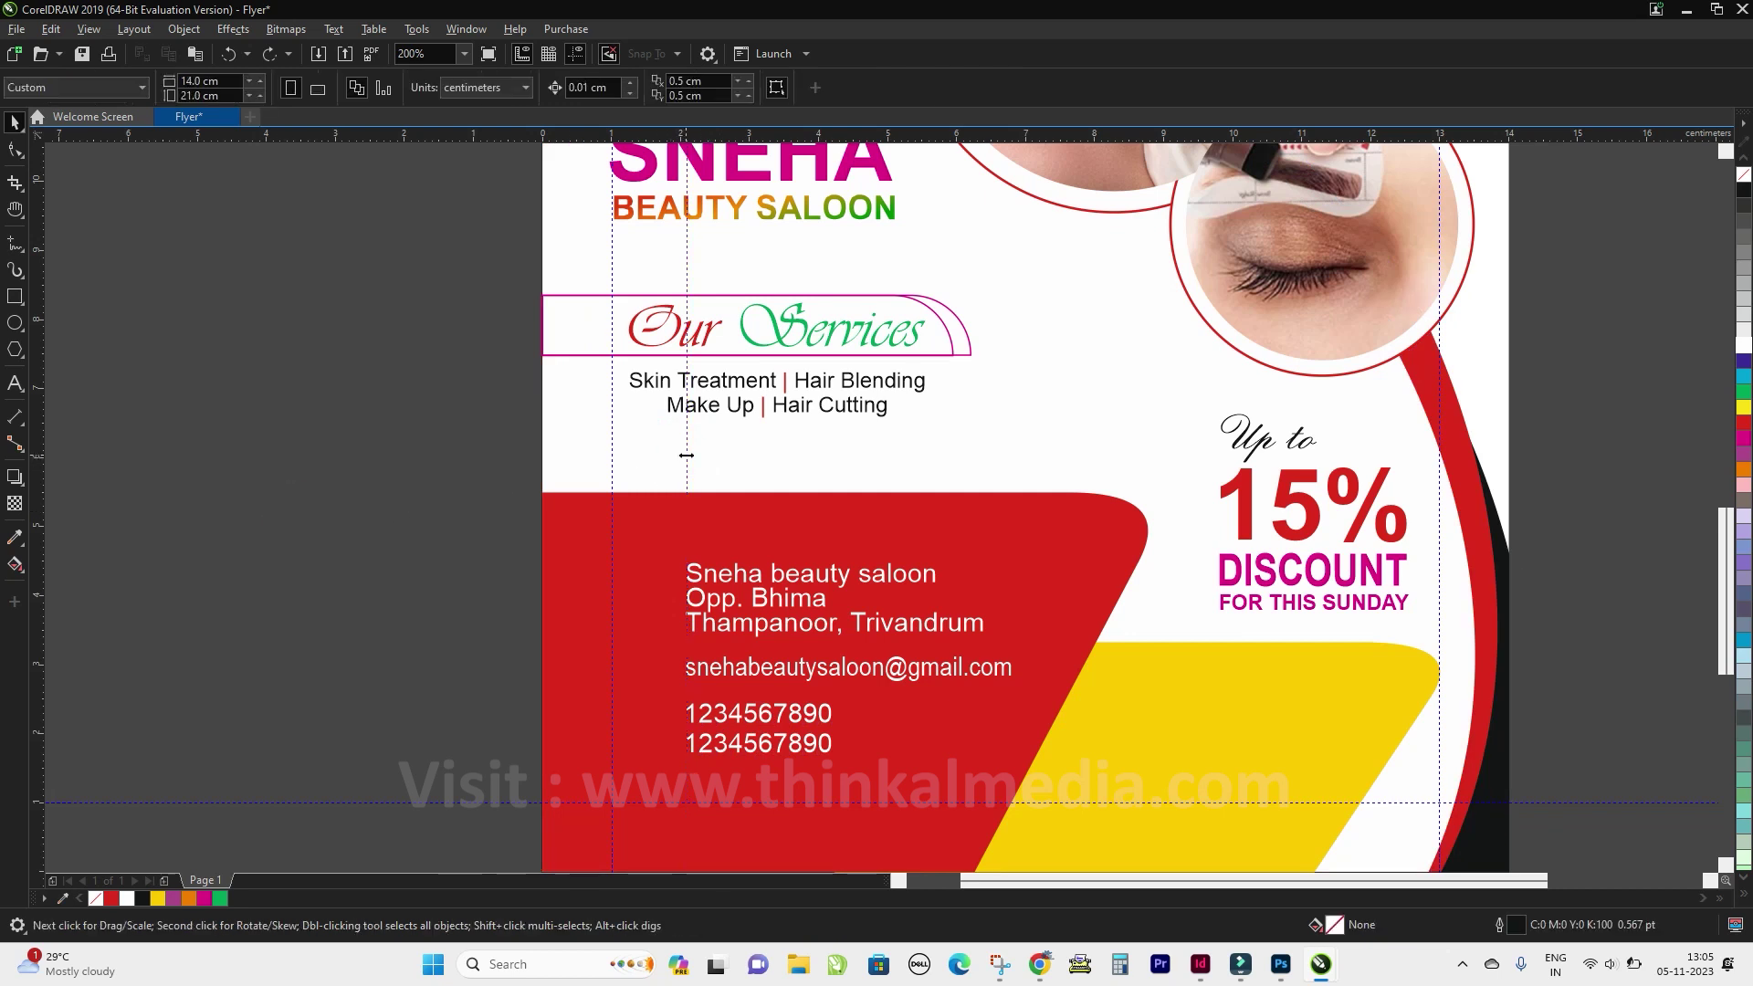
scroll(746, 675, "down", 2)
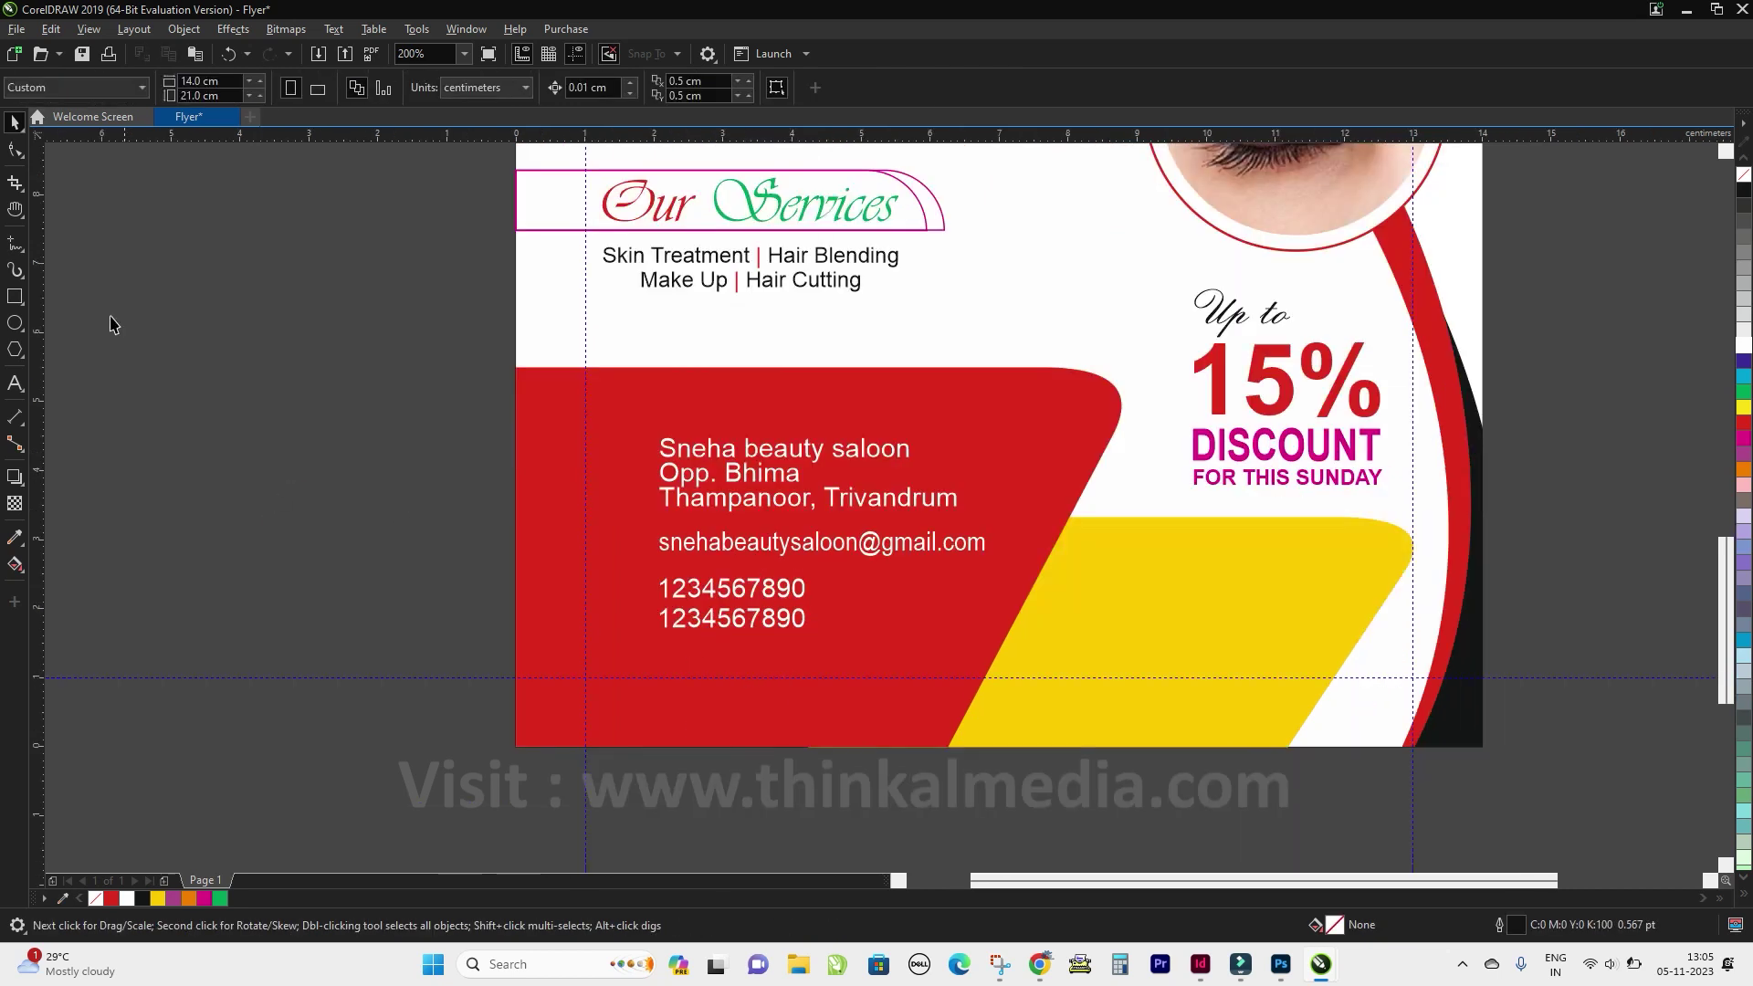
- Use File > Import to bring in the e-mail icon, location pin and WhatsApp logo images together
left_click(16, 28)
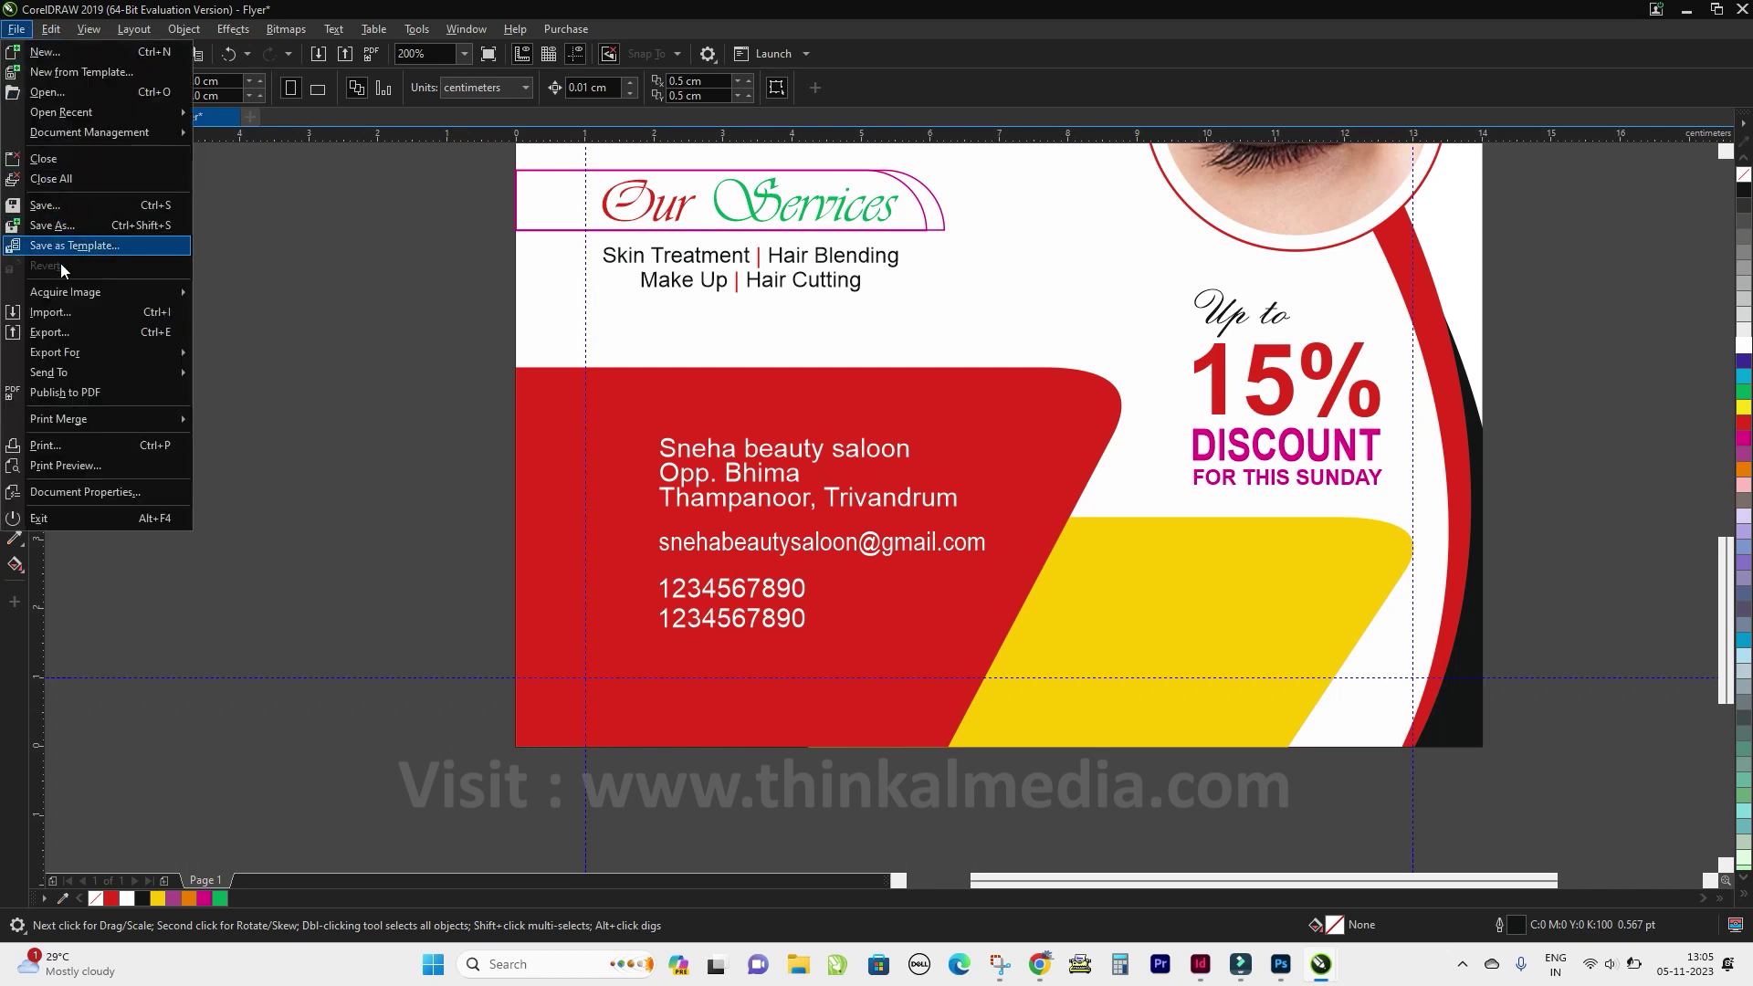
left_click(63, 313)
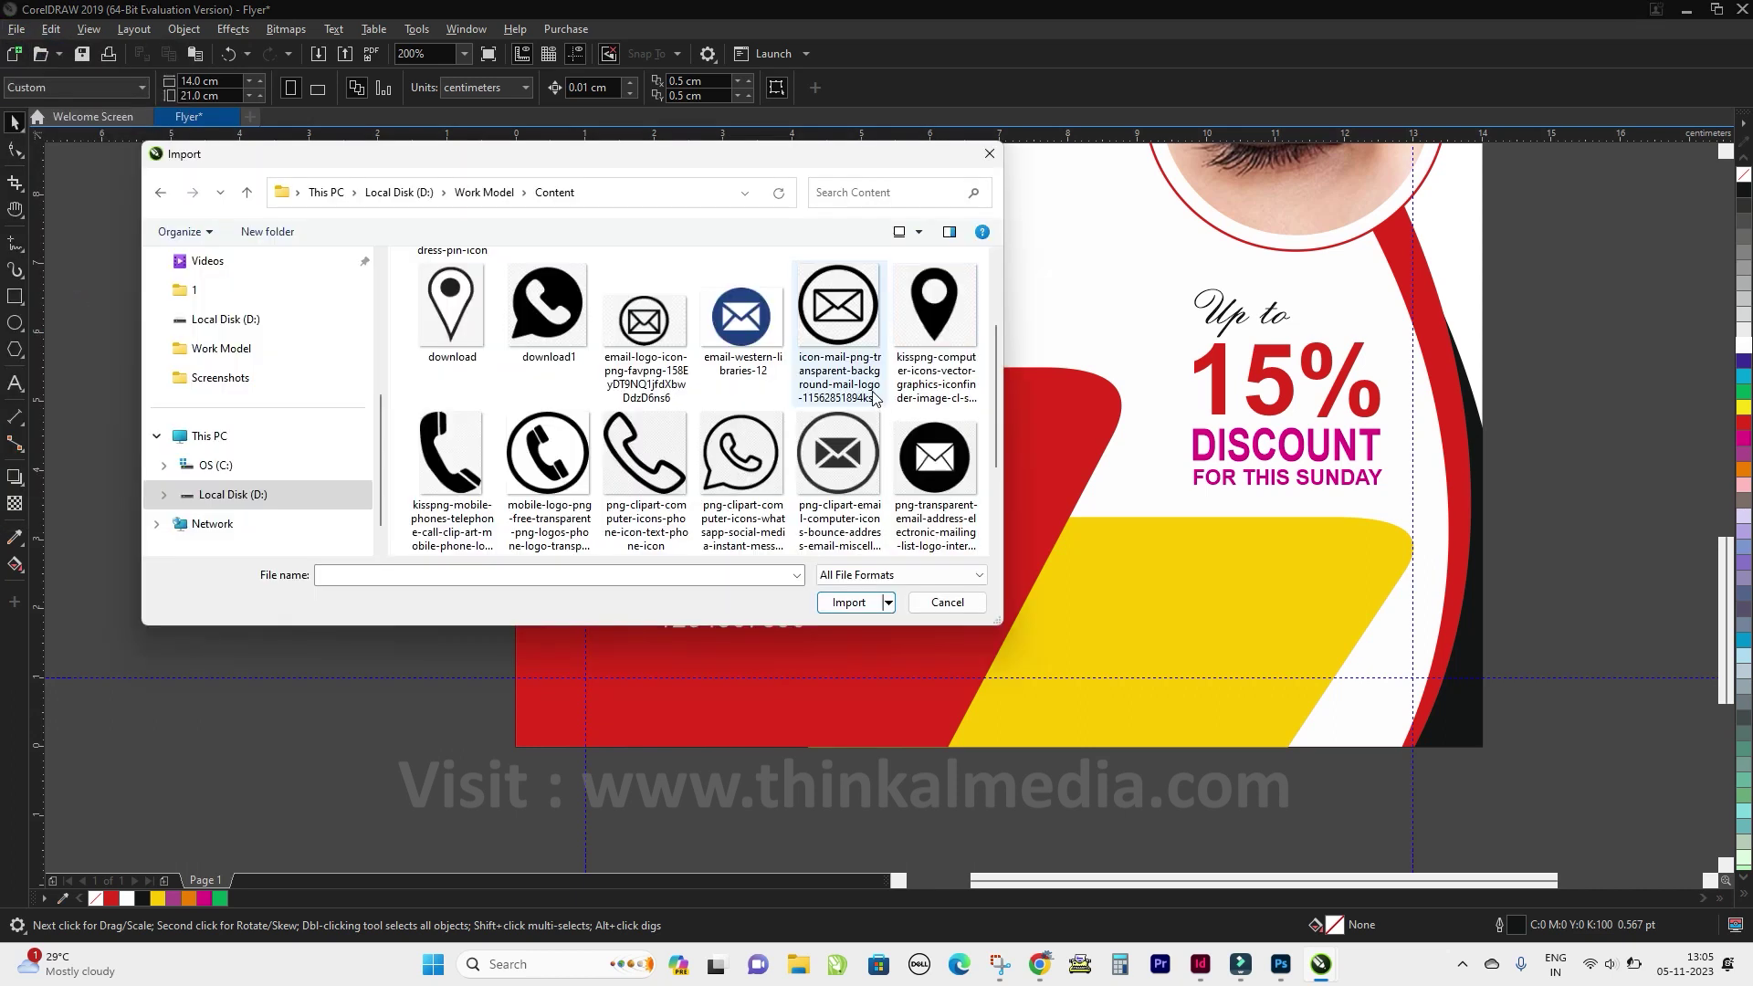
left_click(741, 315)
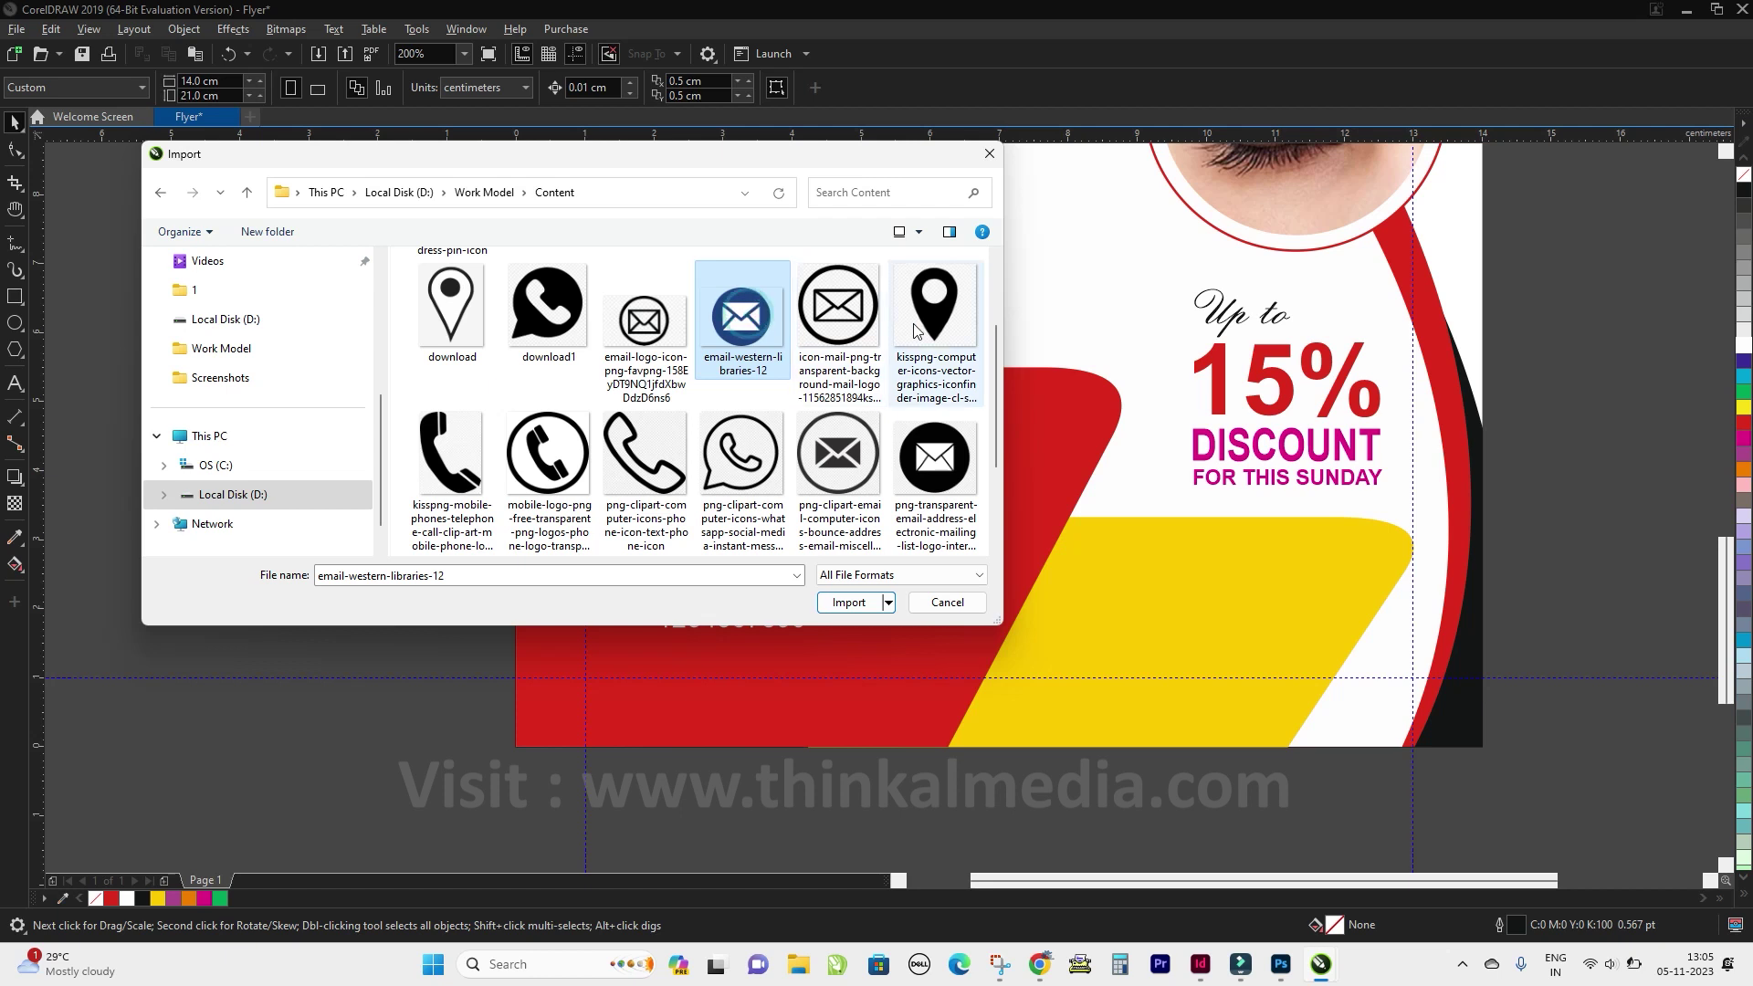
left_click(940, 336)
left_click(744, 329, "ctrl")
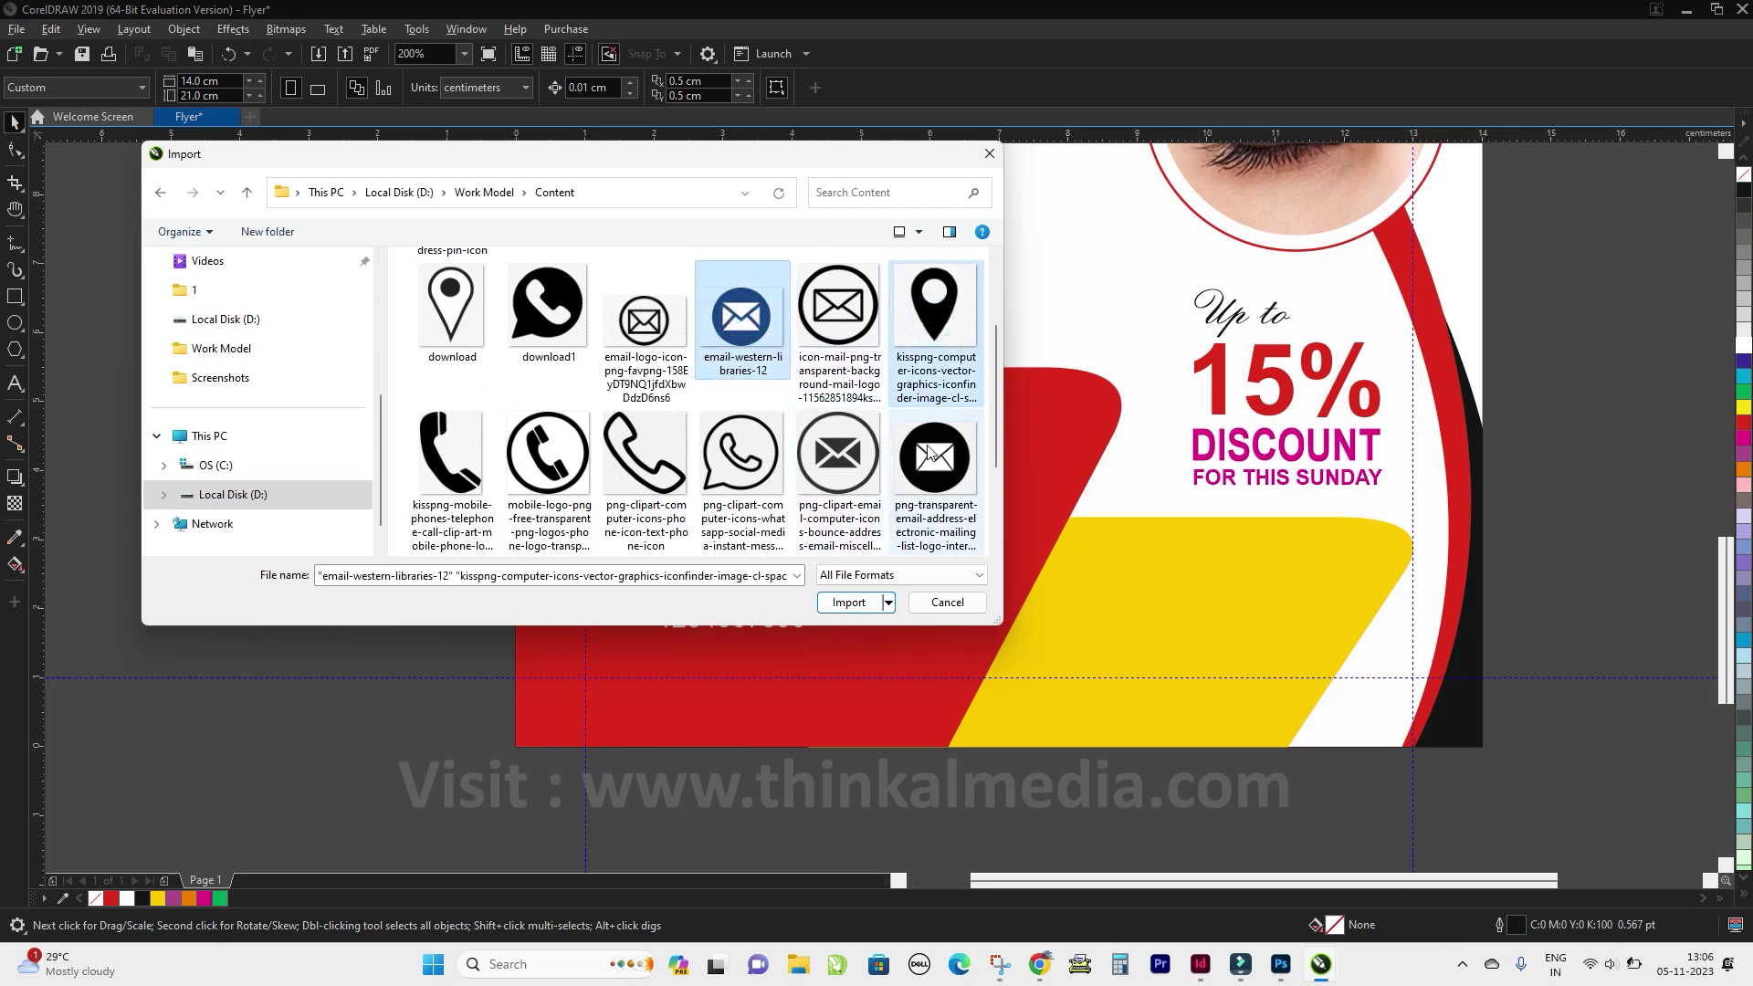
mouse_move(995, 399)
left_mouse_down()
mouse_move(995, 320)
mouse_move(982, 503)
left_mouse_up()
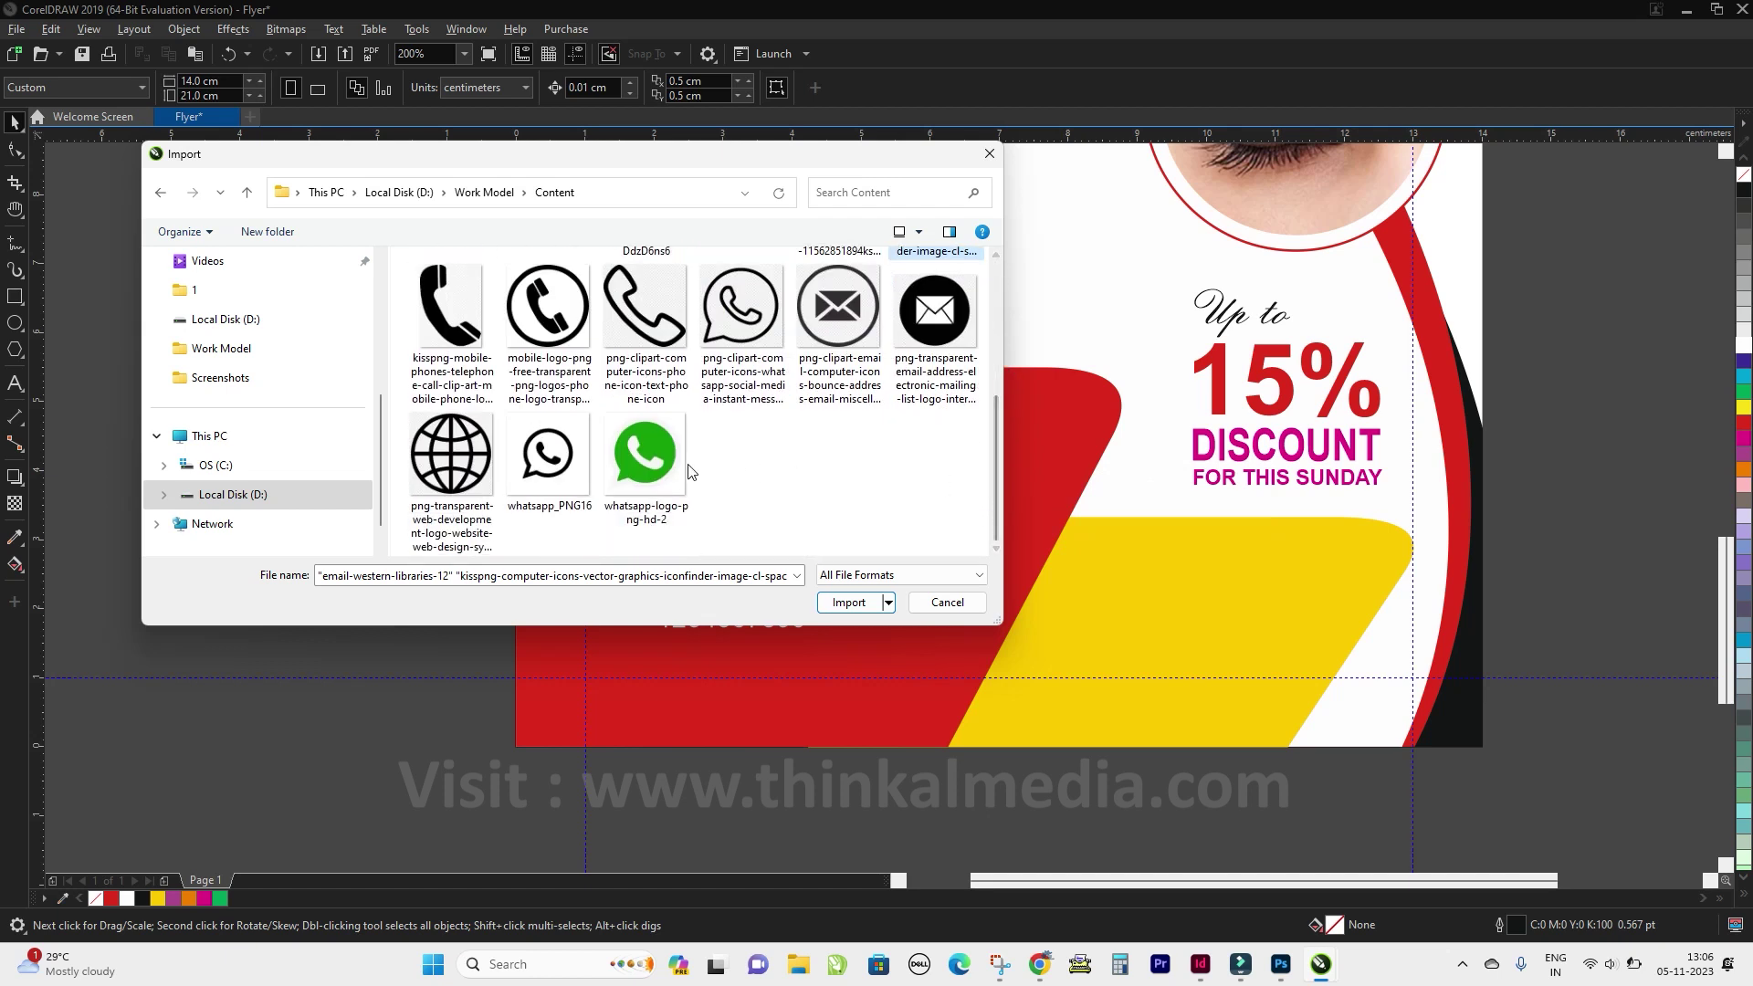
left_click(644, 456, "ctrl")
left_click(846, 602)
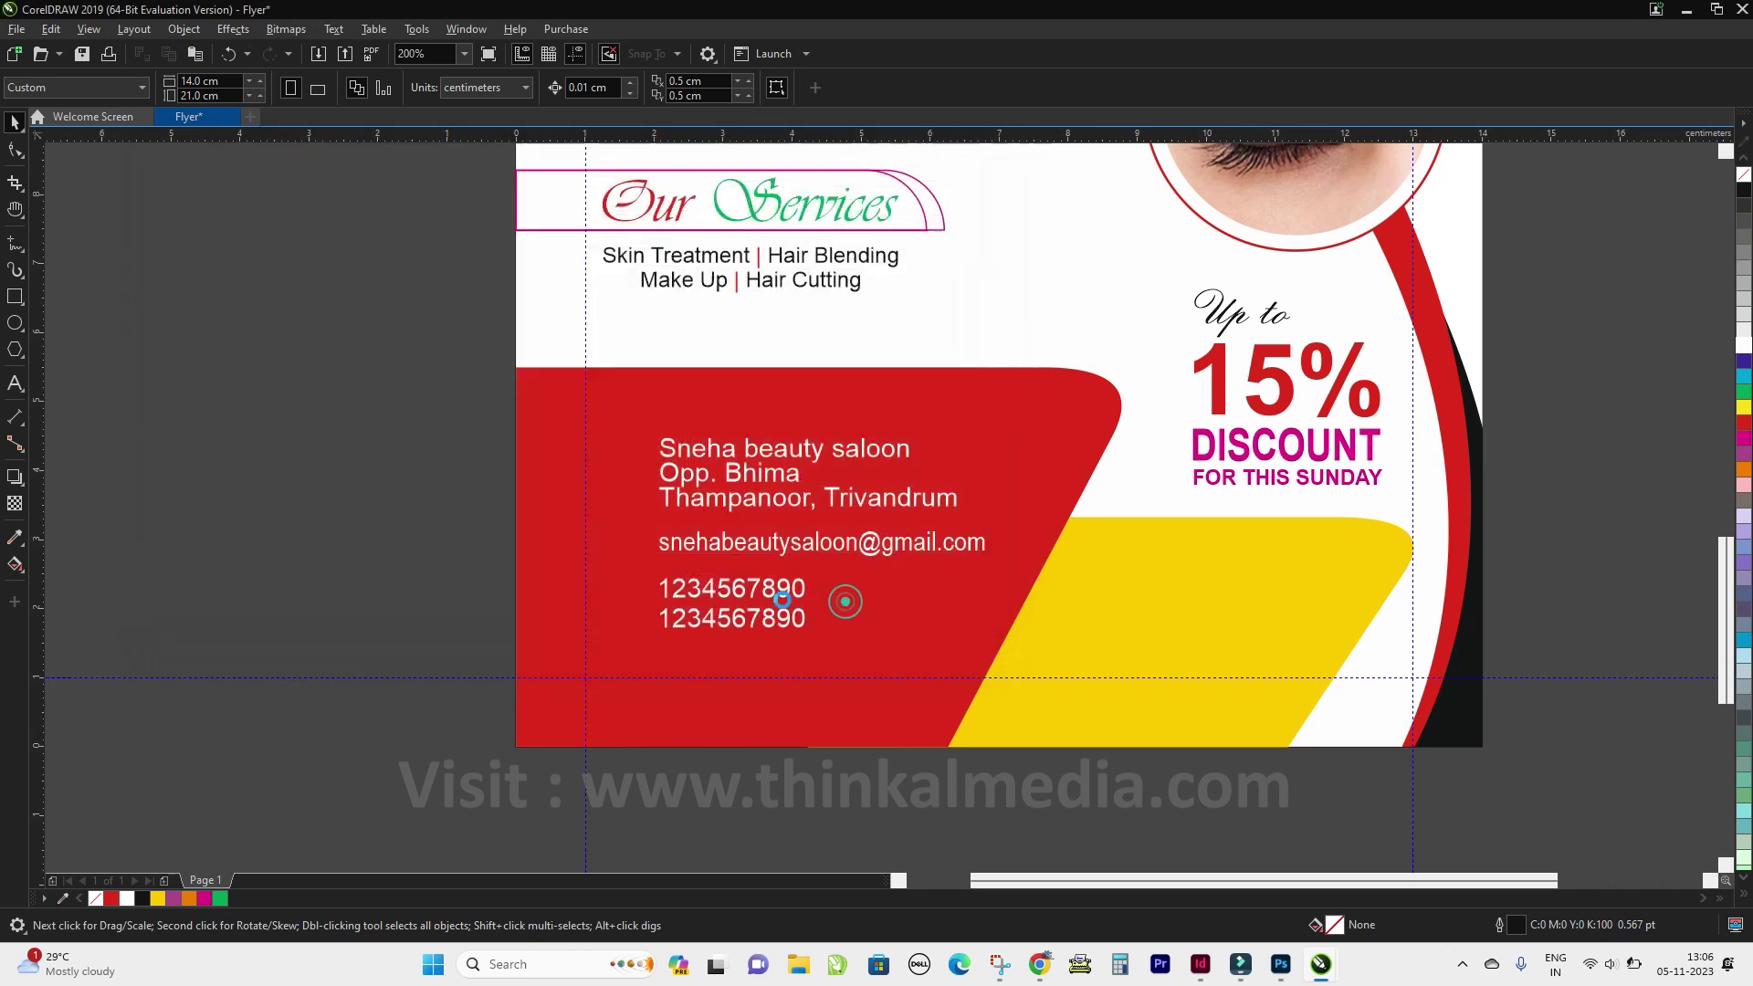
- Place the imported images and shrink the WhatsApp logo to a small icon
left_click(376, 439)
left_click(317, 340)
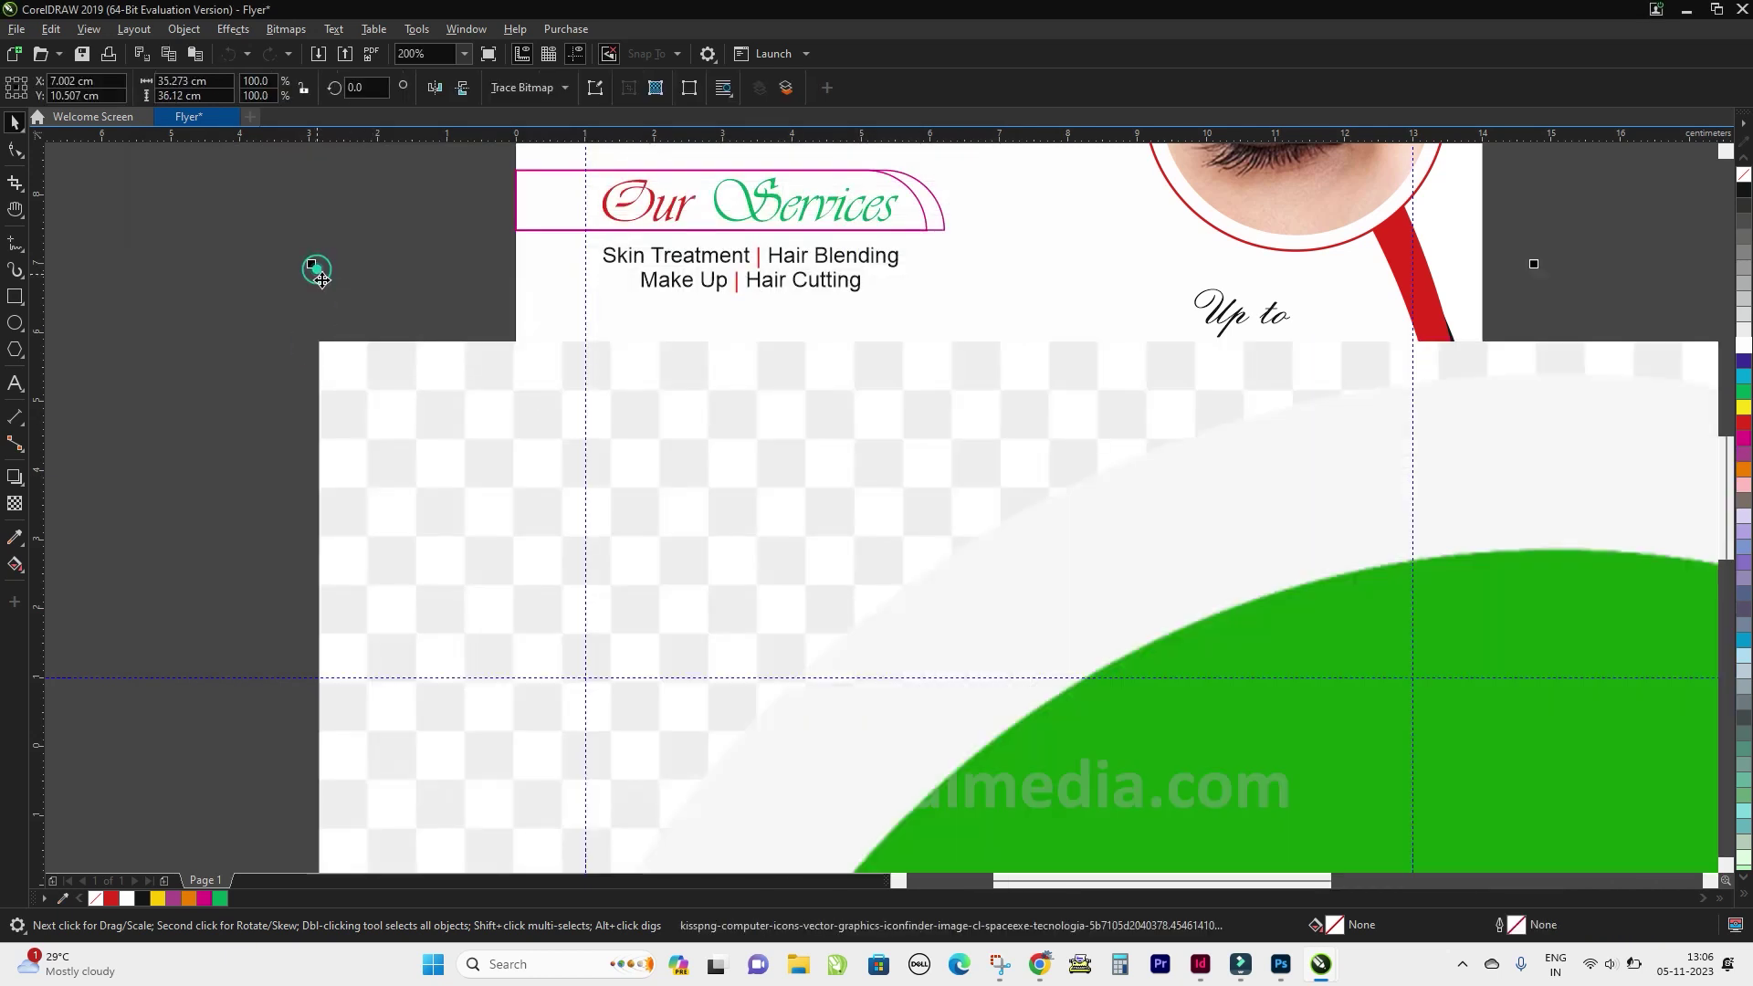
scroll(442, 391, "down", 1)
scroll(572, 435, "down", 2)
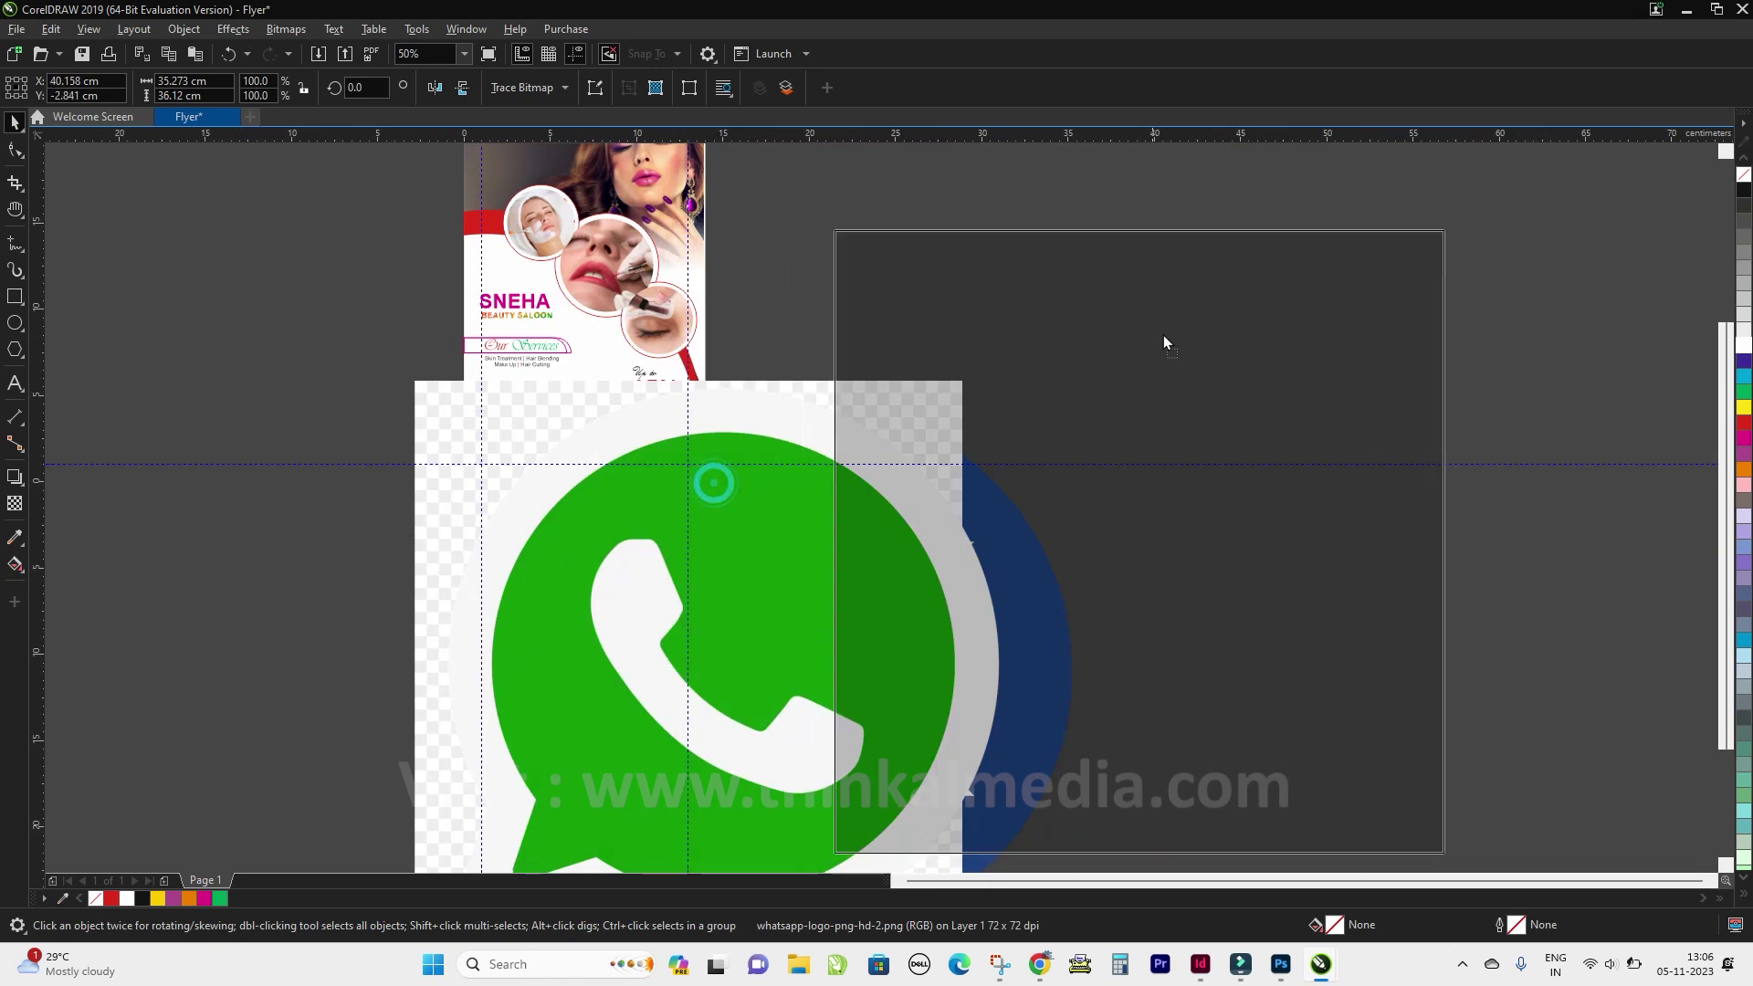
left_click_drag(721, 487, 1179, 333)
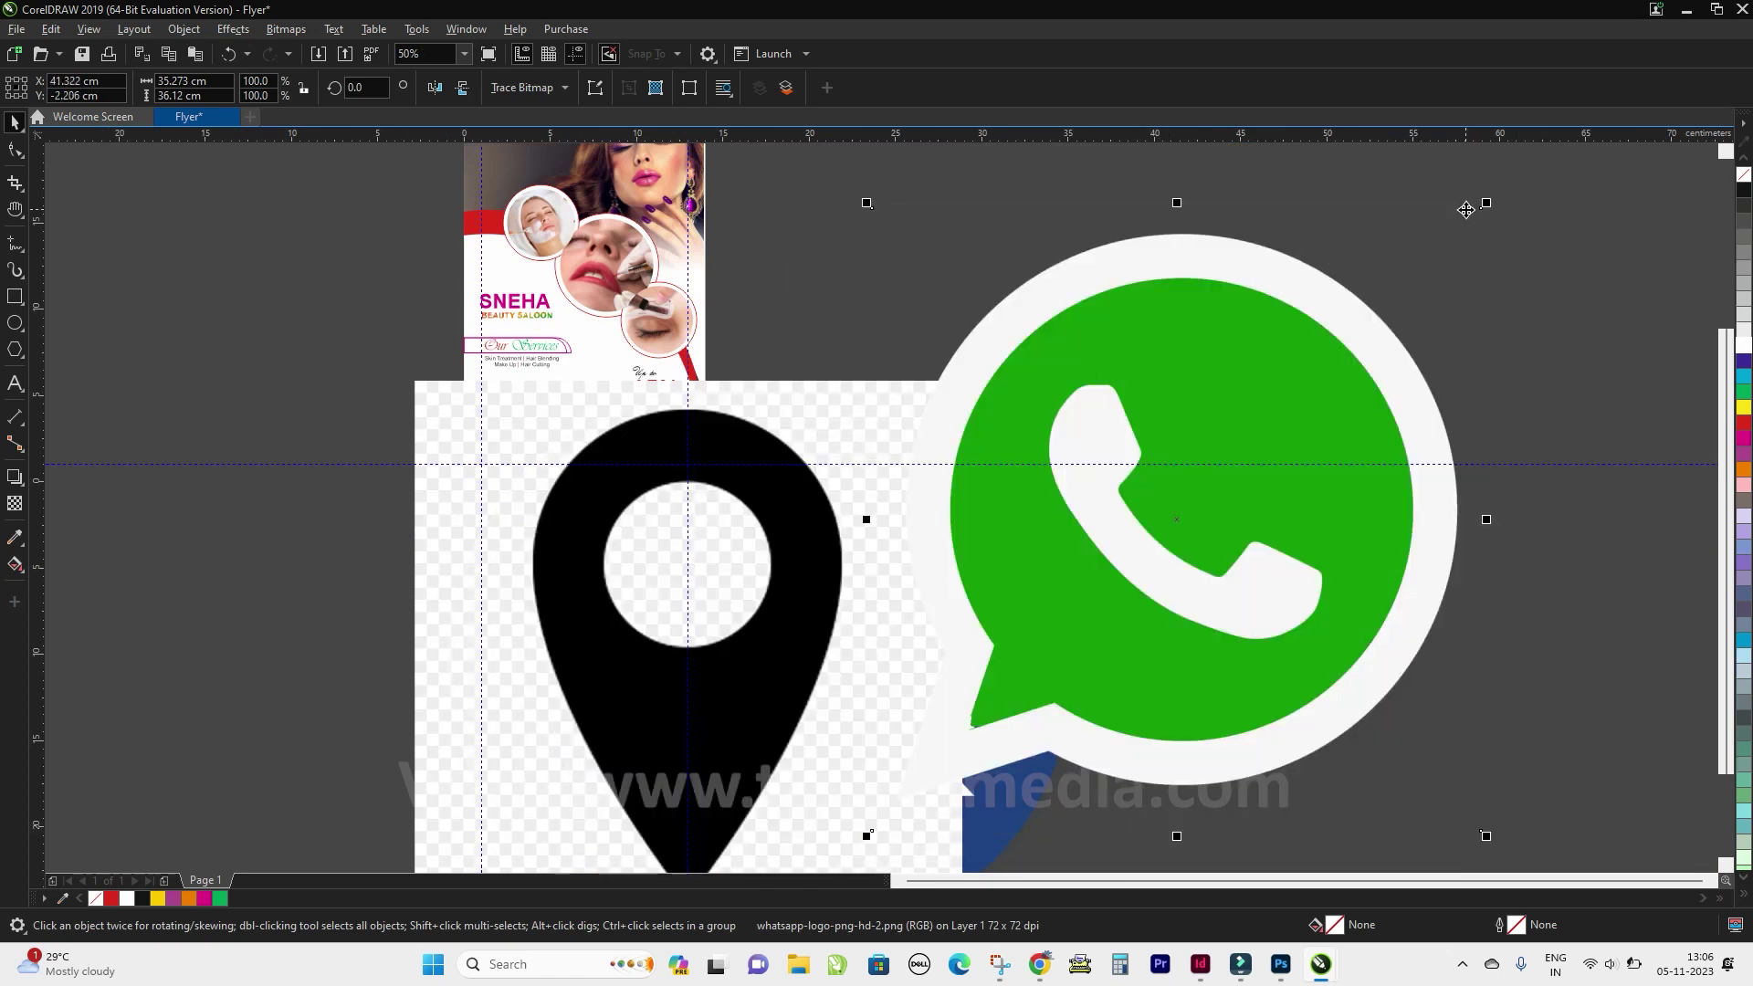
left_click_drag(1486, 203, 933, 772)
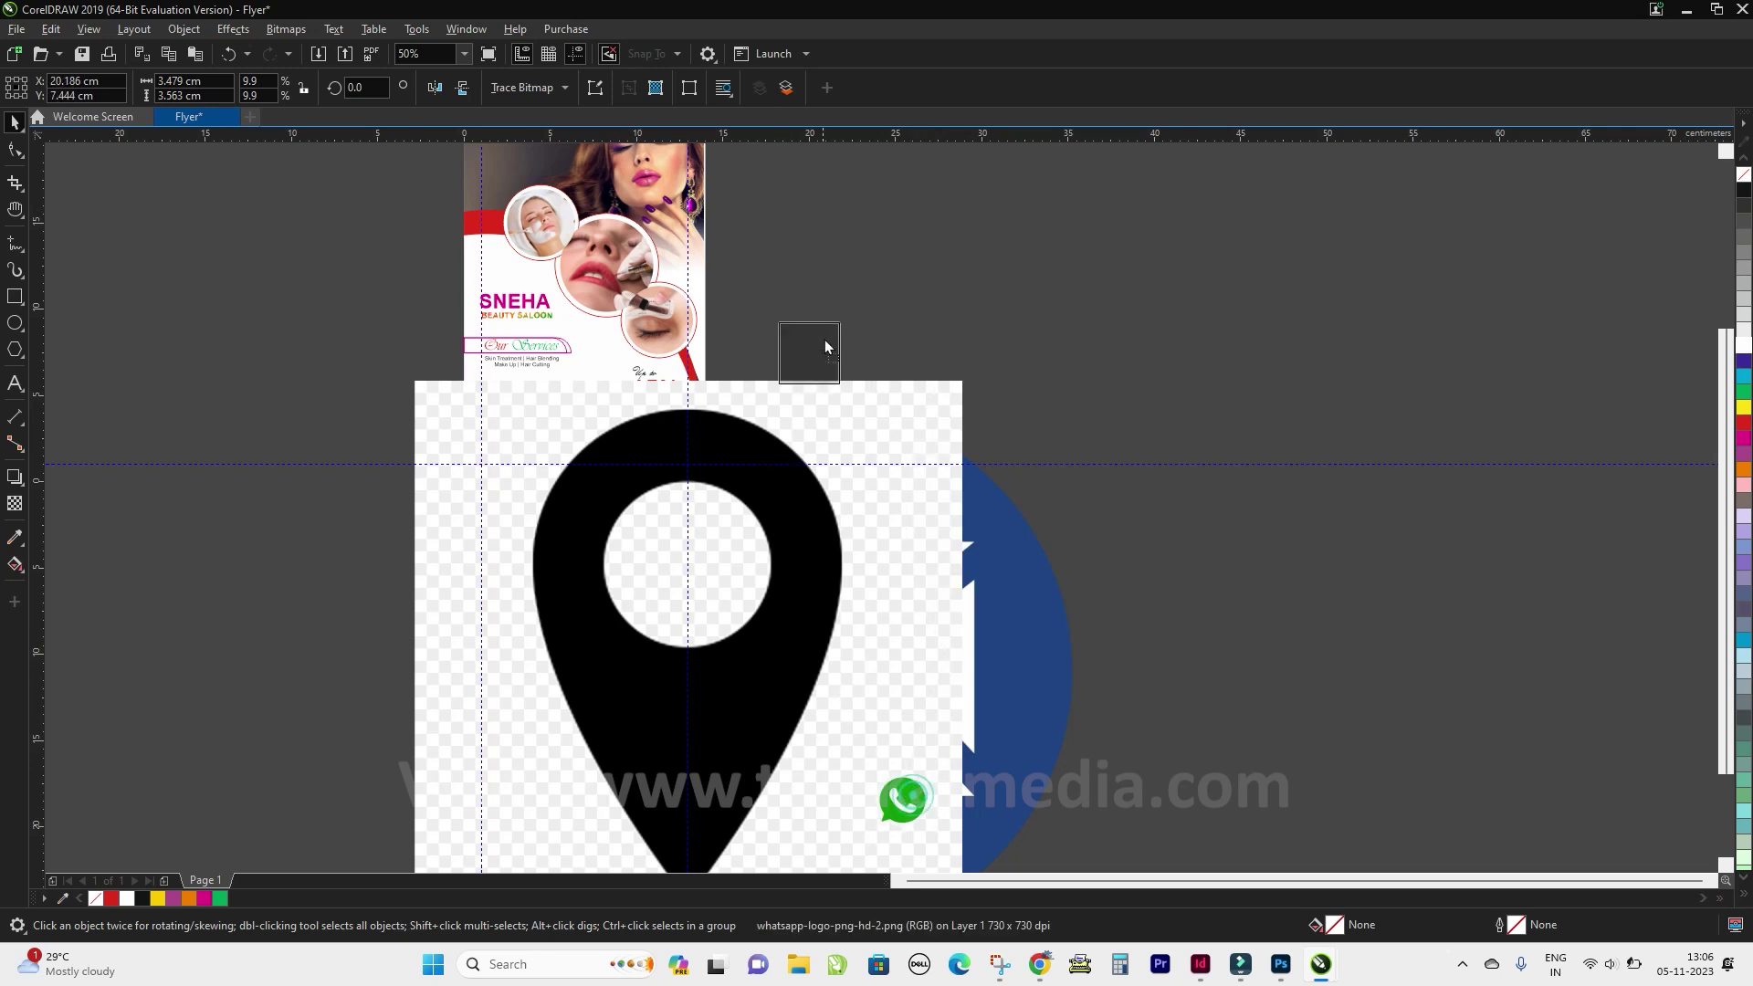
left_click_drag(824, 345, 849, 294)
- Shrink the mail icon beside WhatsApp and scale the location pin down to 42.7%
left_click_drag(836, 421, 1479, 381)
left_click(908, 512)
mouse_move(1187, 398)
left_mouse_down()
mouse_move(619, 804)
mouse_move(880, 382)
left_mouse_up()
left_click_drag(956, 471, 856, 402)
left_click_drag(921, 327, 925, 319)
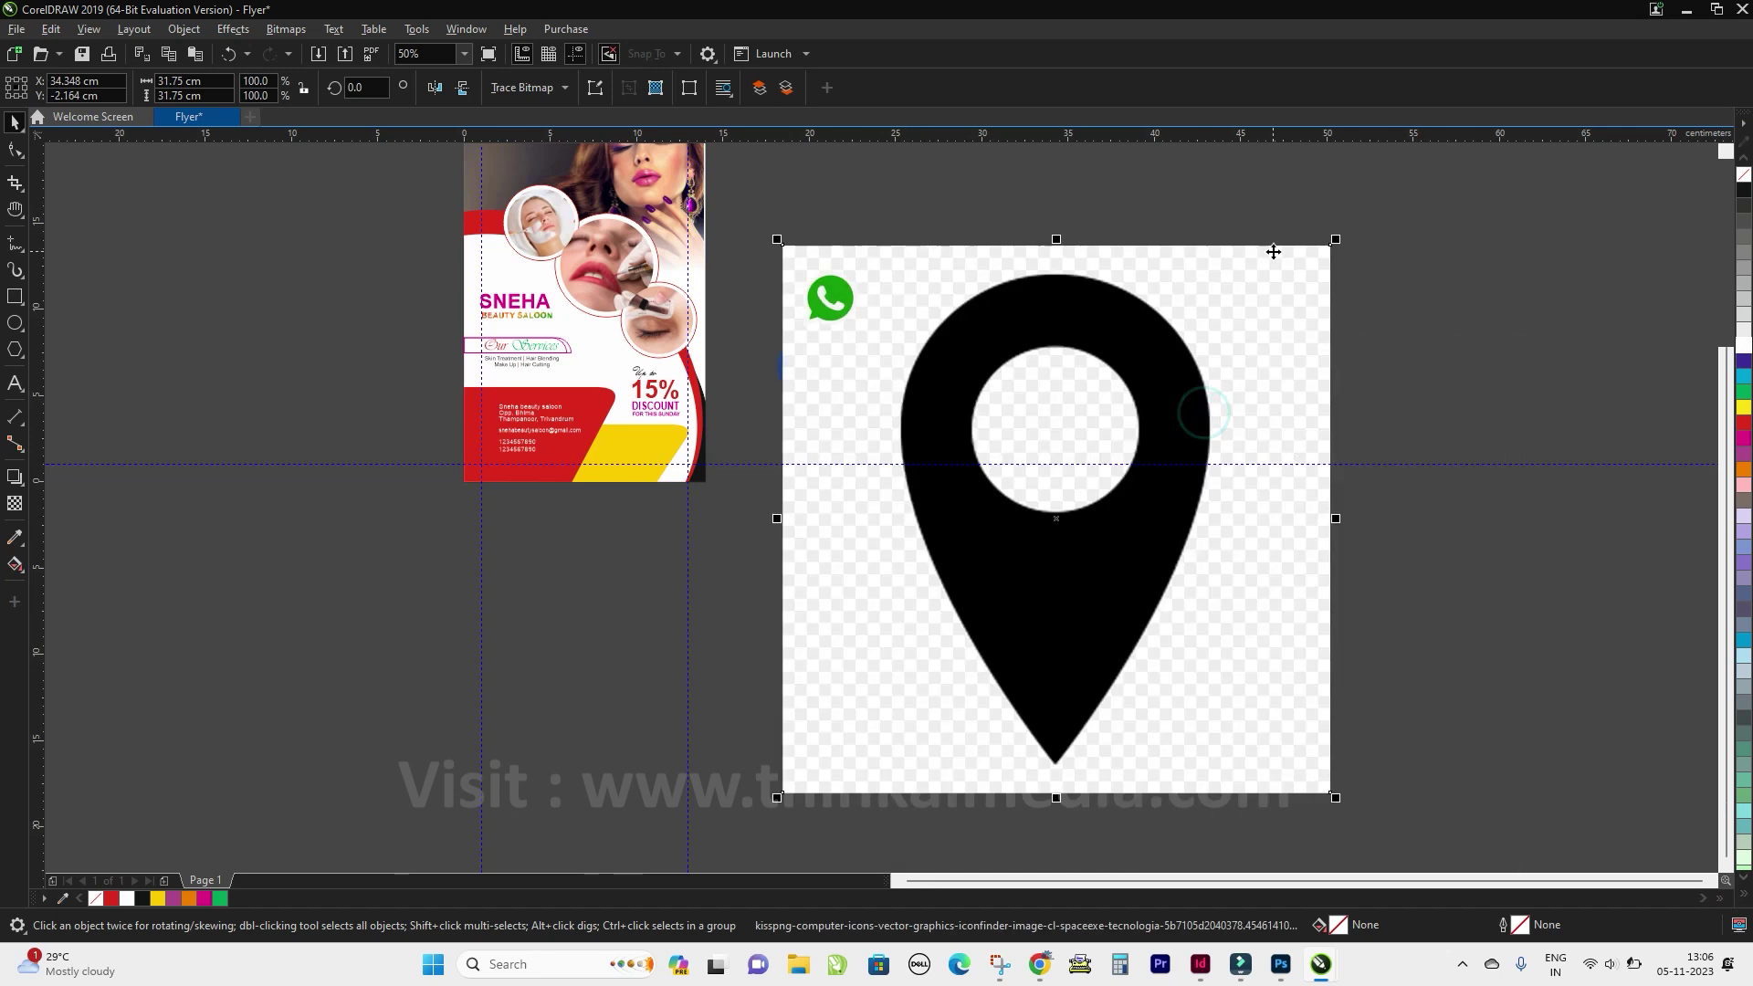
left_click_drag(1336, 240, 1017, 559)
mouse_move(921, 661)
left_mouse_down()
mouse_move(1027, 365)
mouse_move(1013, 324)
mouse_move(1038, 309)
mouse_move(1086, 336)
mouse_move(1047, 313)
left_mouse_up()
scroll(979, 211, "up", 2)
scroll(1041, 311, "down", 2)
left_click(565, 87)
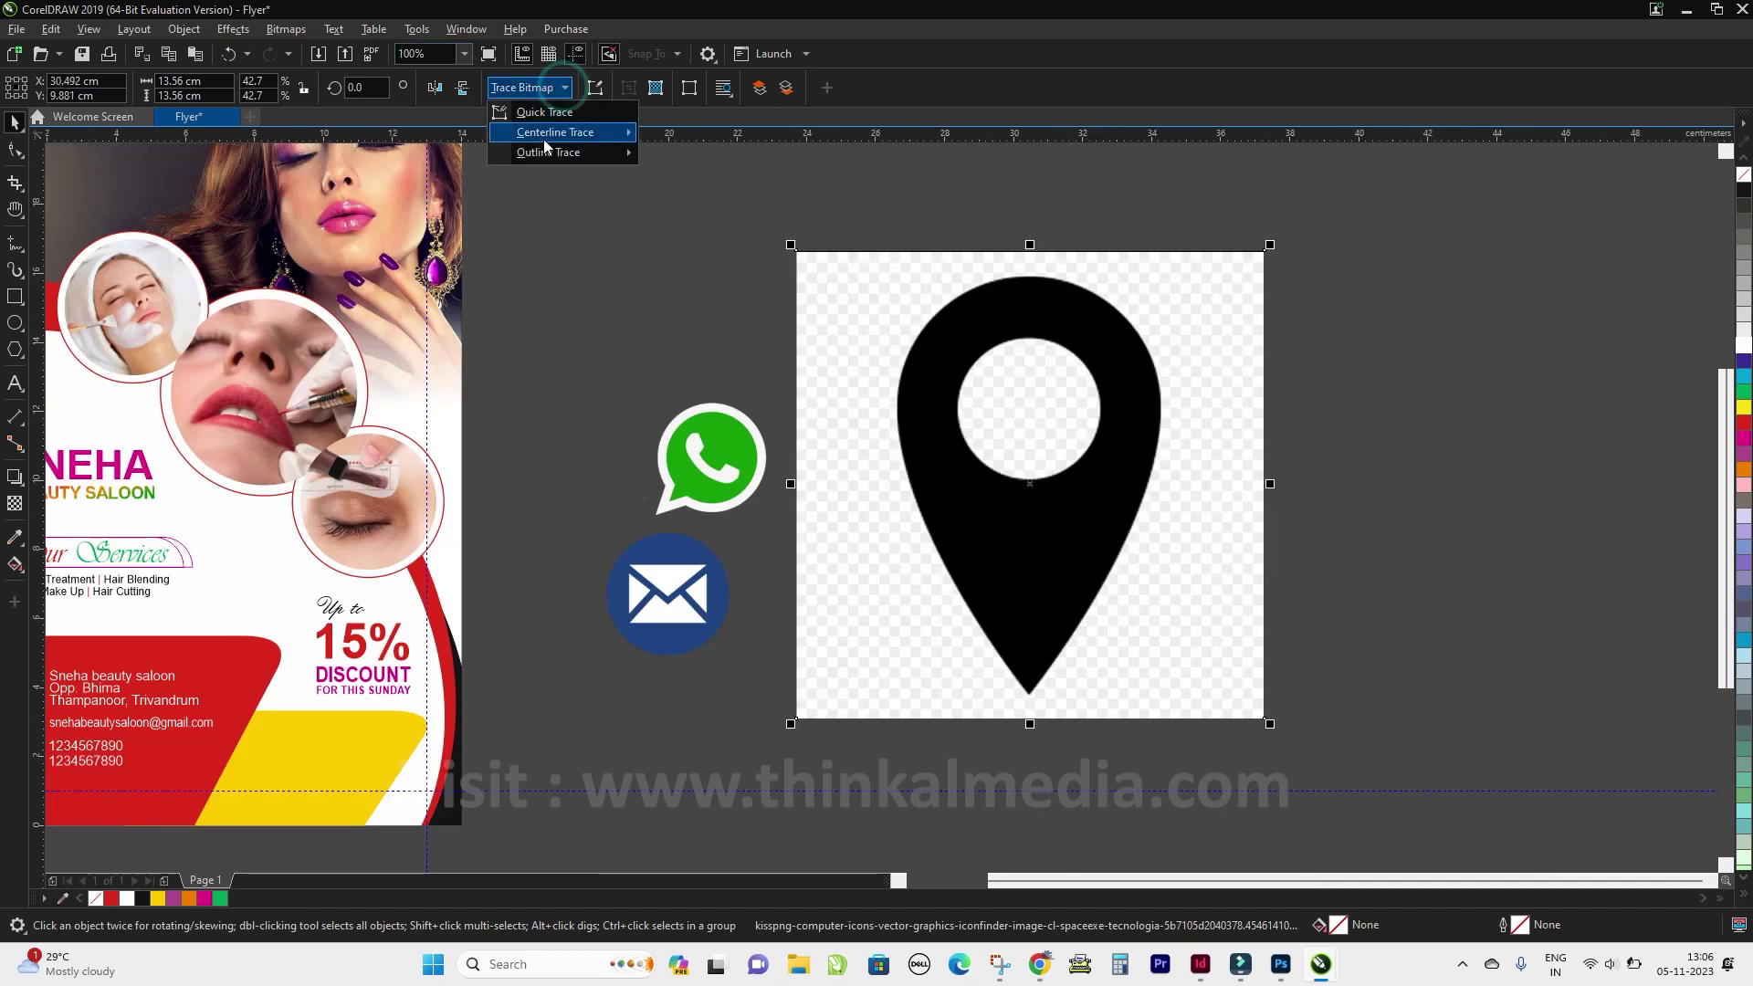
- Outline-trace the pin bitmap with a reduced bitmap and delete the original image
mouse_move(548, 152)
left_click(685, 249)
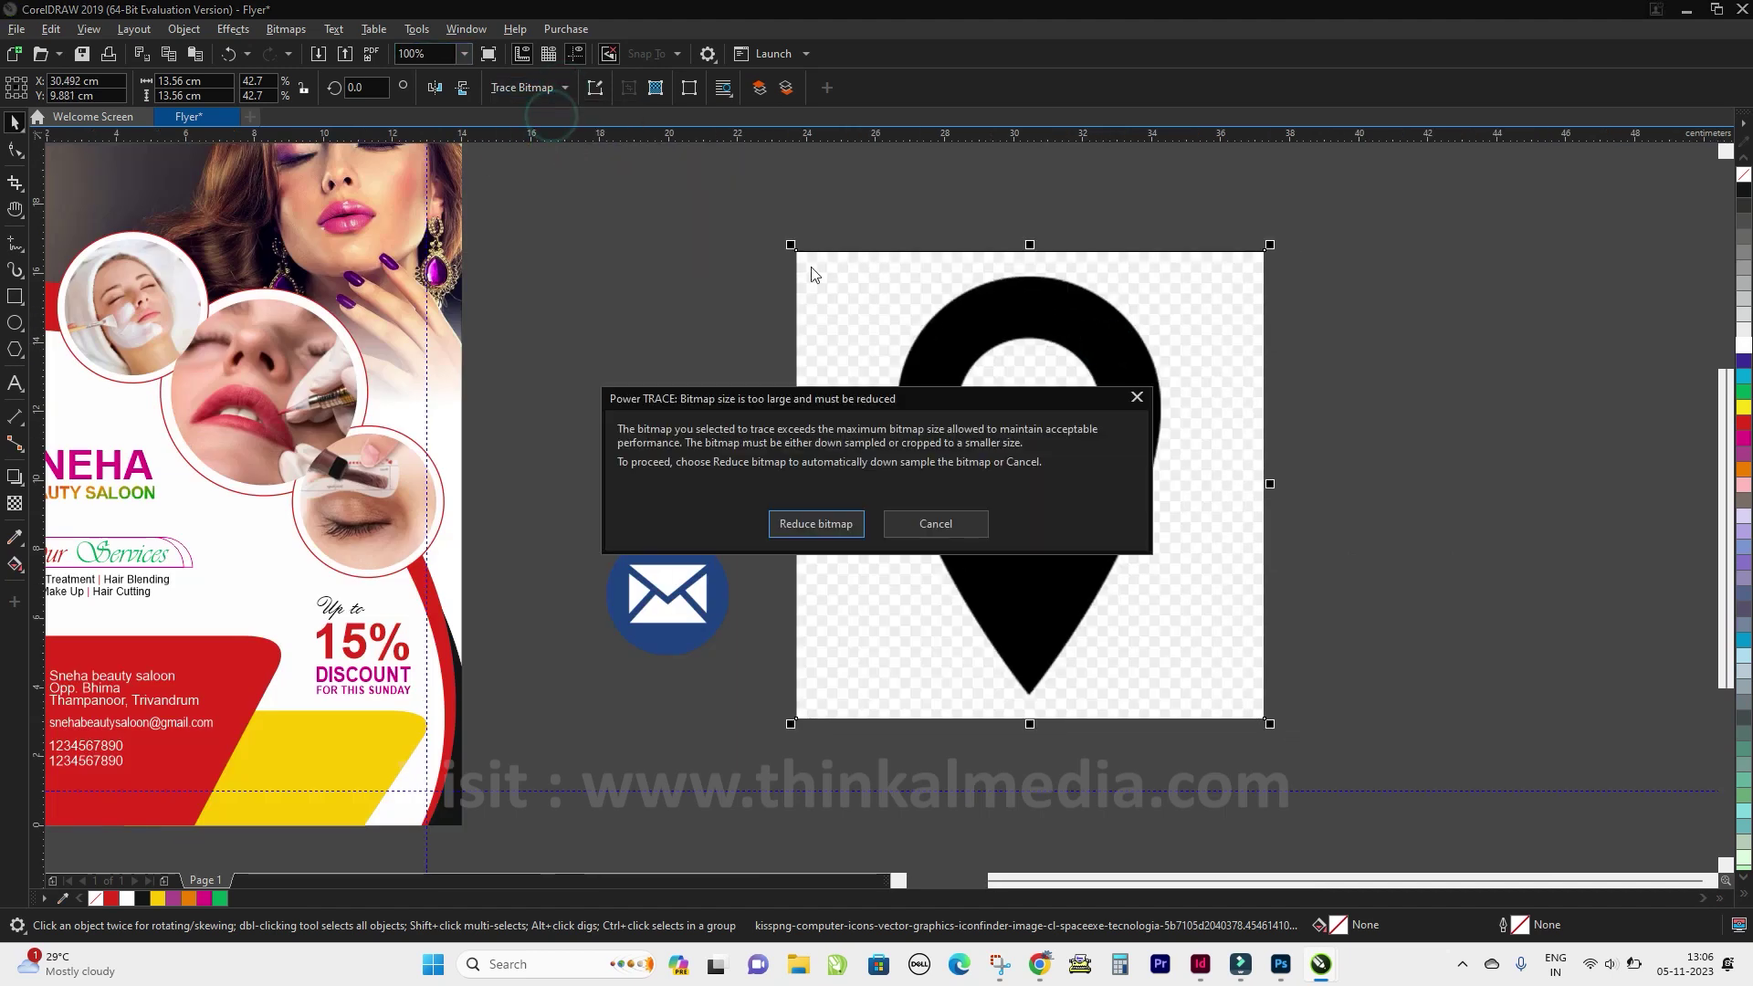
left_click(822, 521)
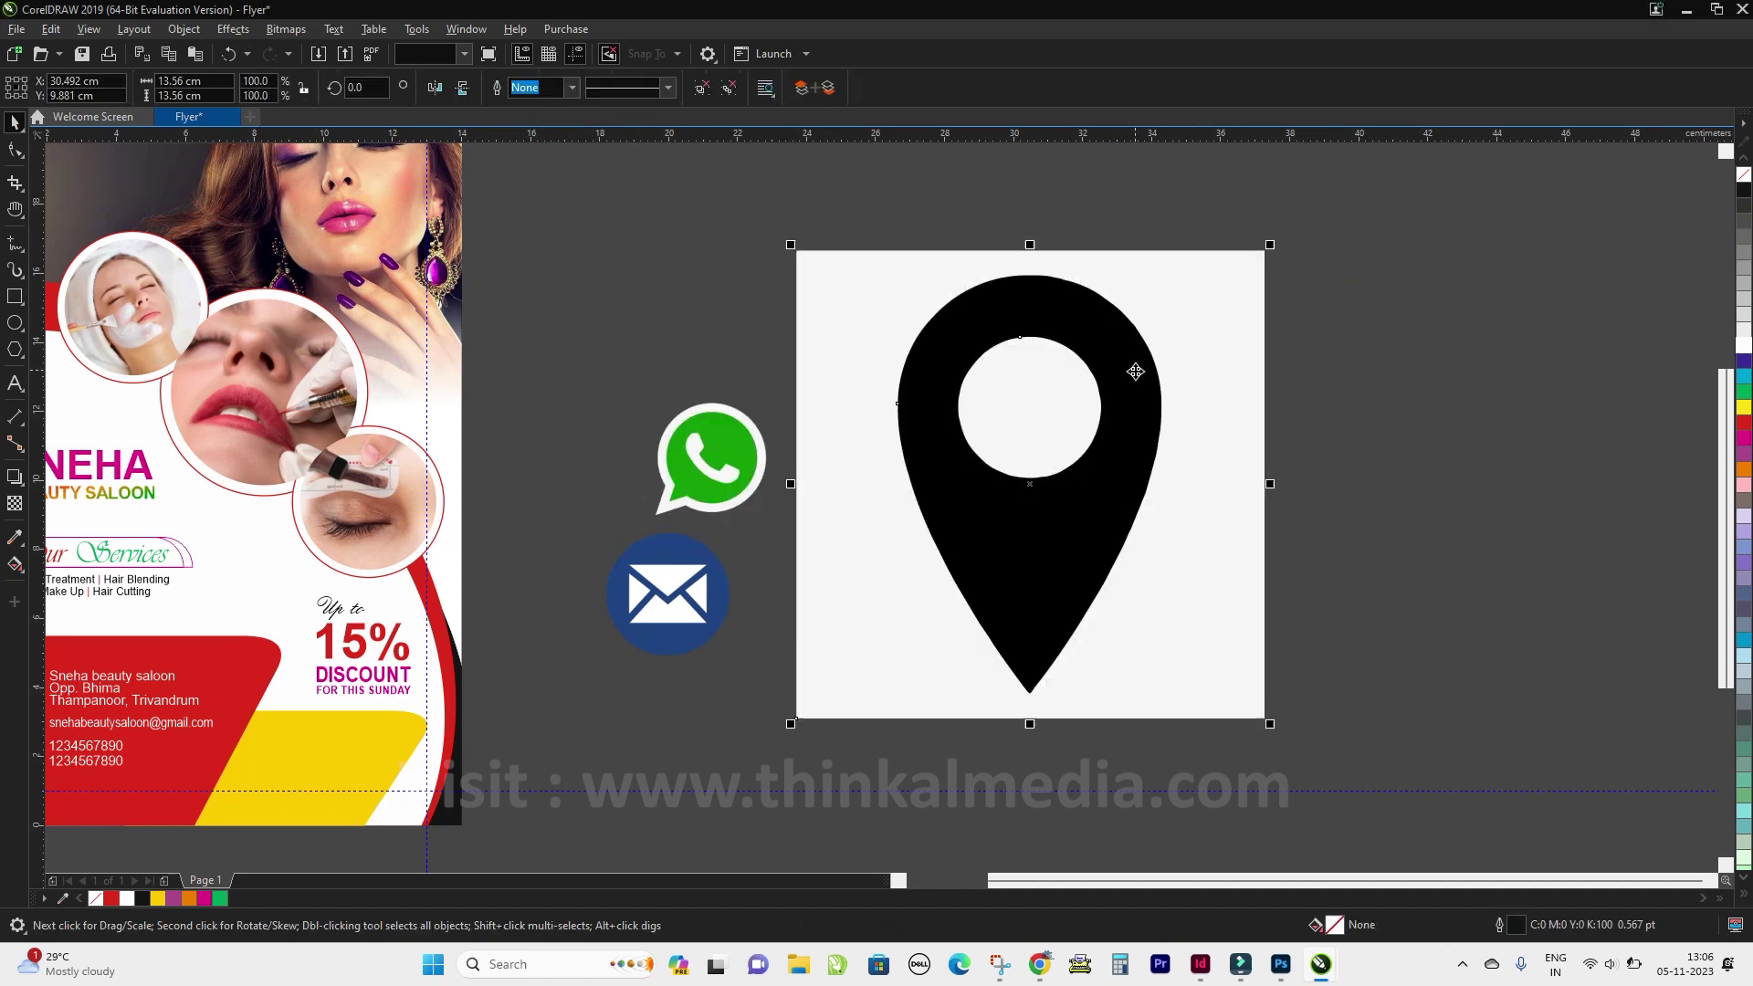
left_click_drag(1135, 372, 1287, 389)
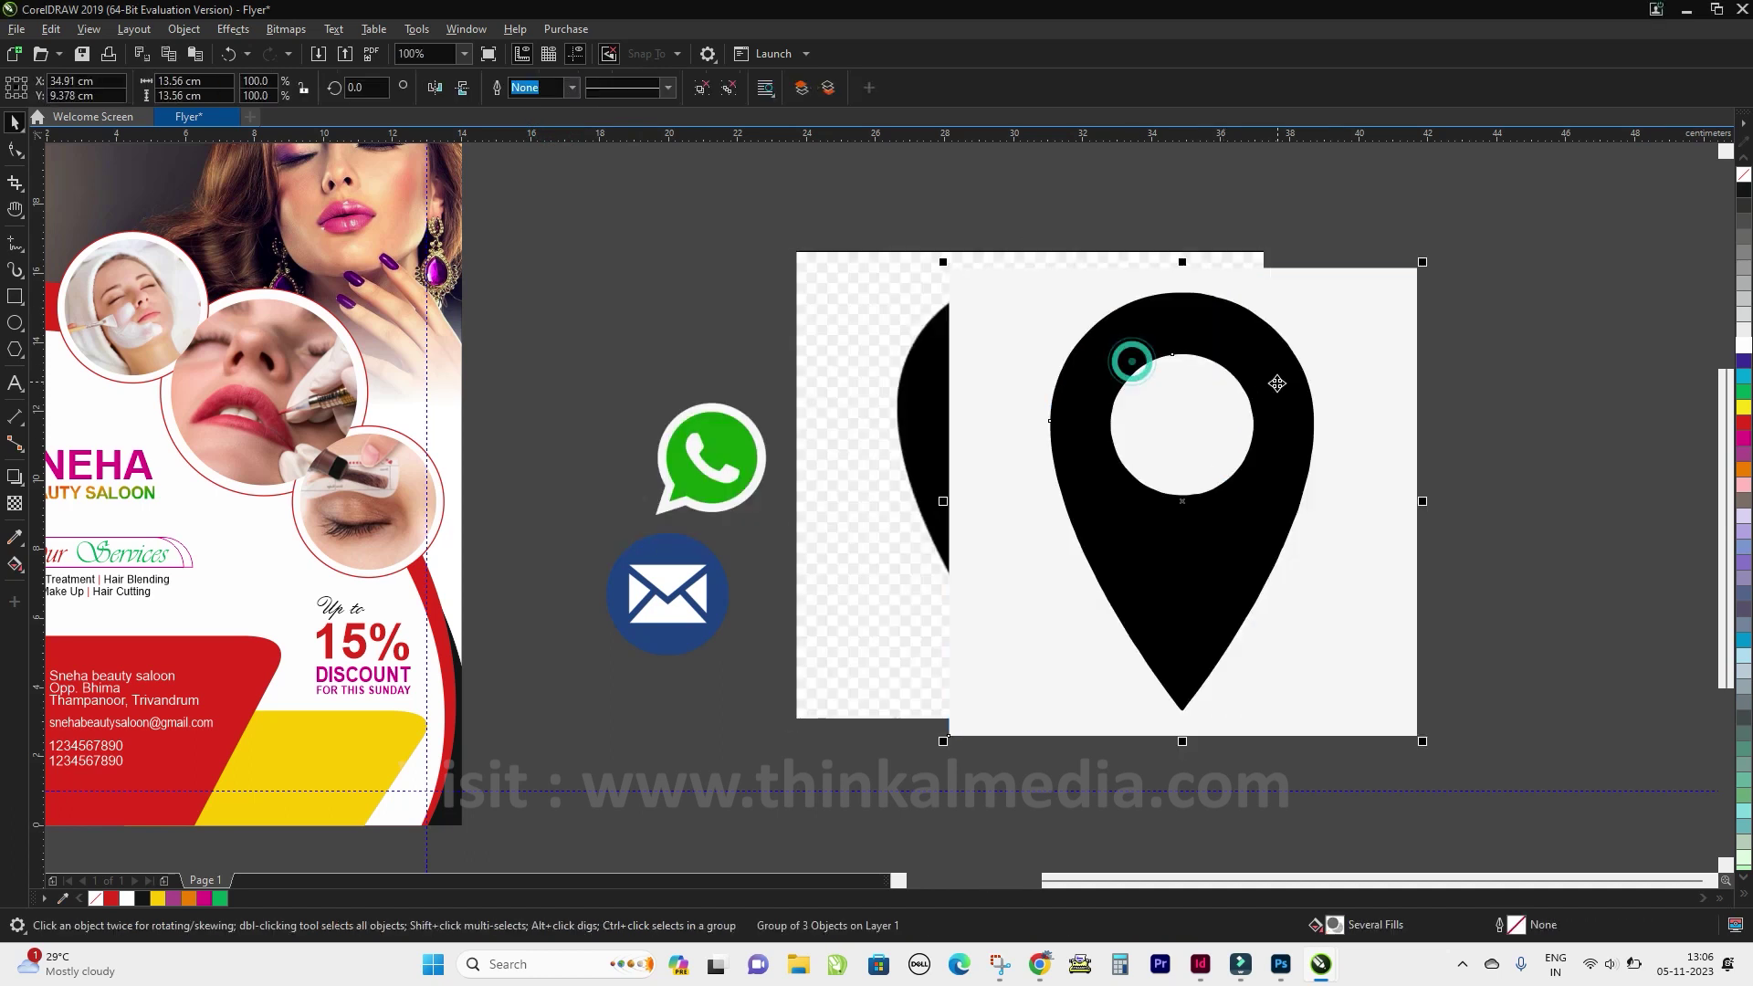
left_click(899, 392)
left_click_drag(880, 380, 881, 320)
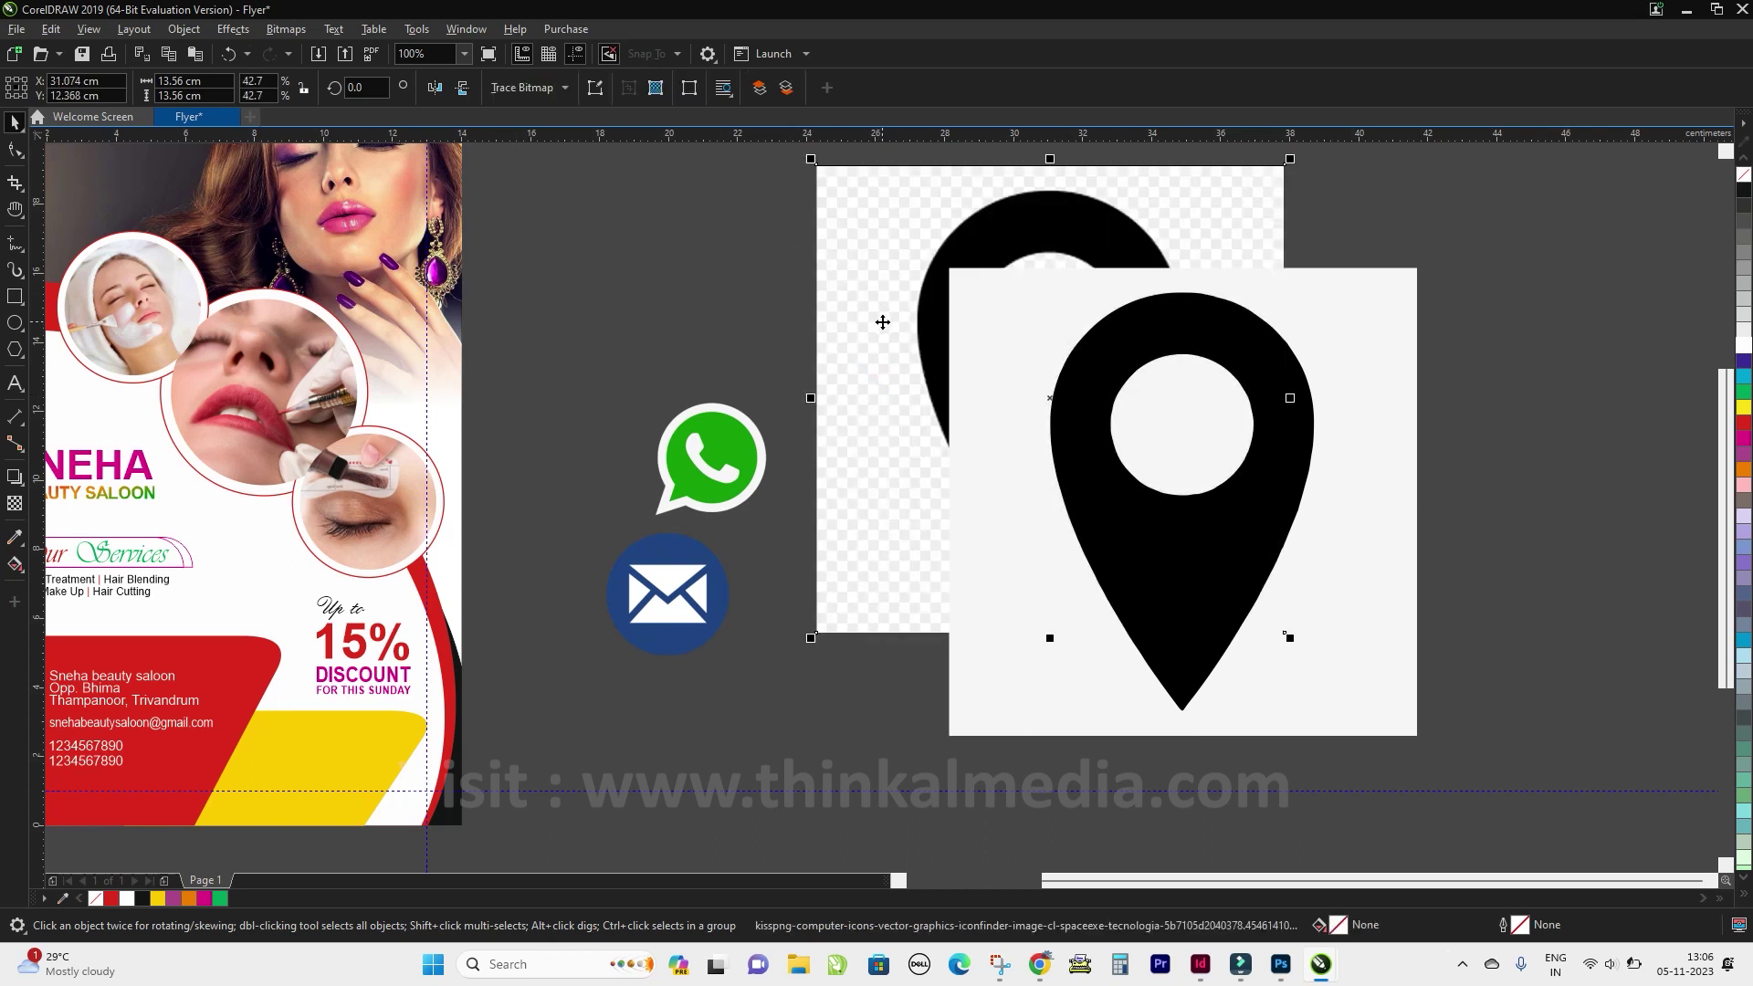
key("Delete")
- Ungroup the traced pin and pull its white background square away
left_click_drag(1135, 359, 1052, 360)
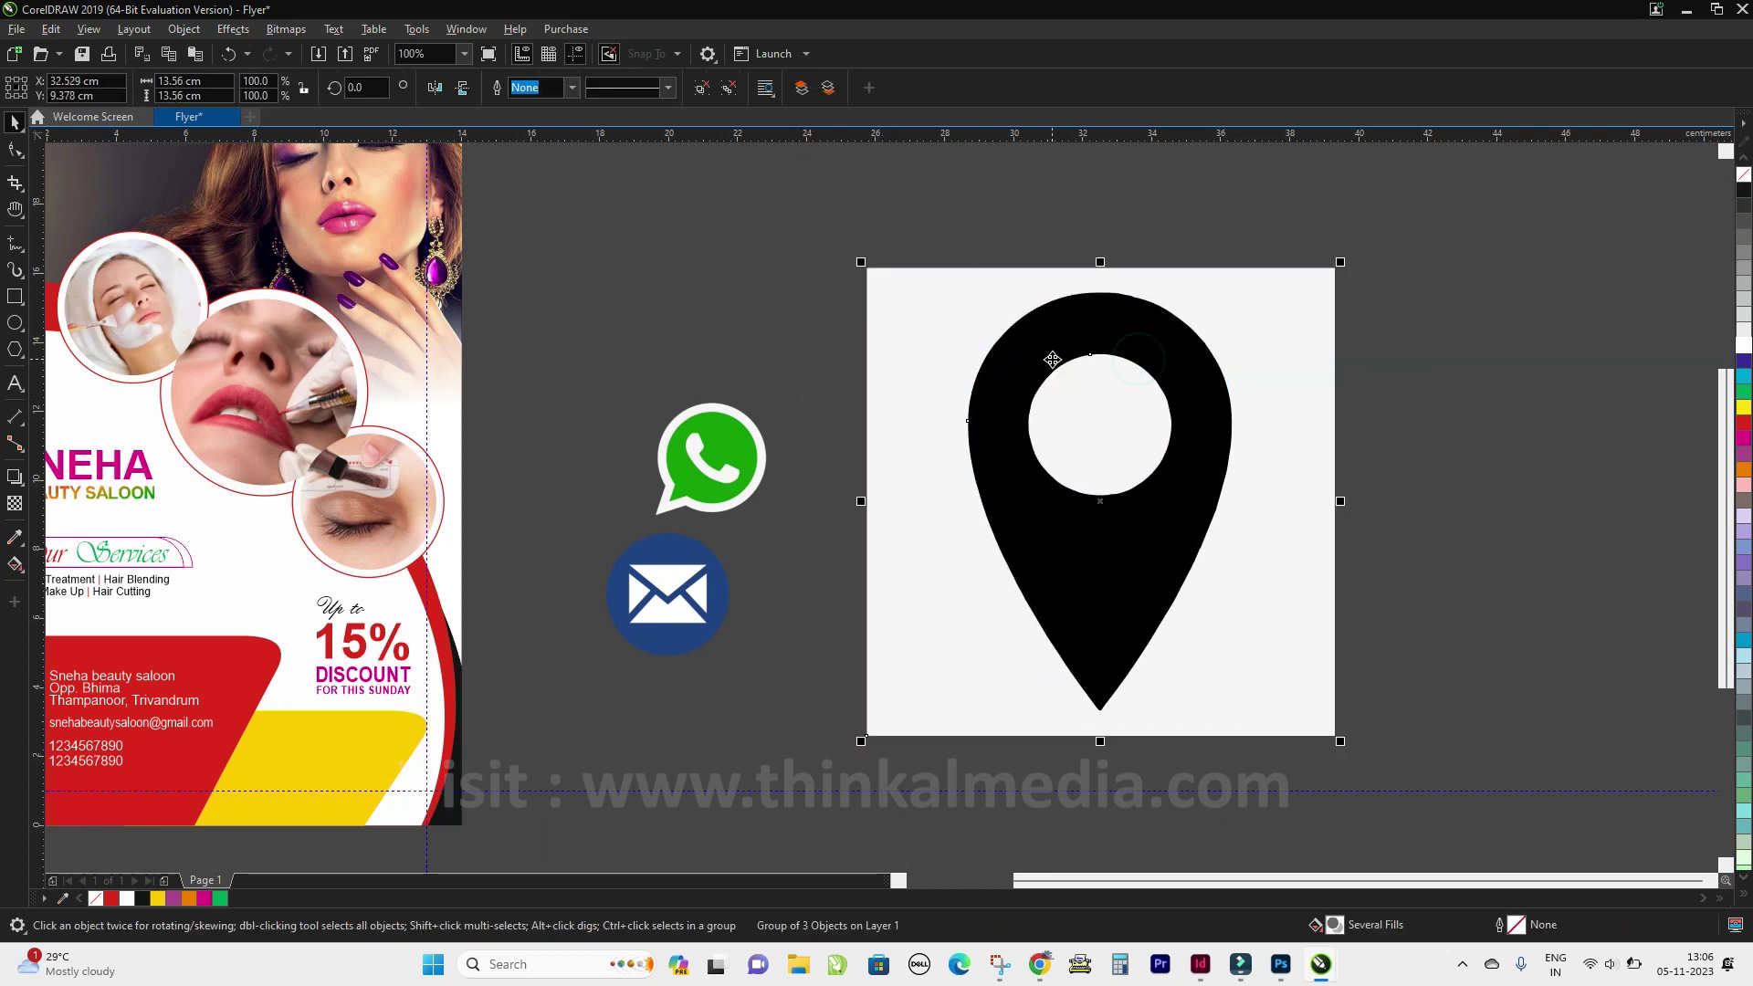
right_click(1053, 359)
left_click(1089, 413)
left_click(1164, 336)
left_click(1240, 294)
mouse_move(873, 310)
left_mouse_down()
mouse_move(1298, 277)
mouse_move(1318, 293)
left_mouse_up()
- Delete the white background square and shrink the traced pin to about 20%
key("Delete")
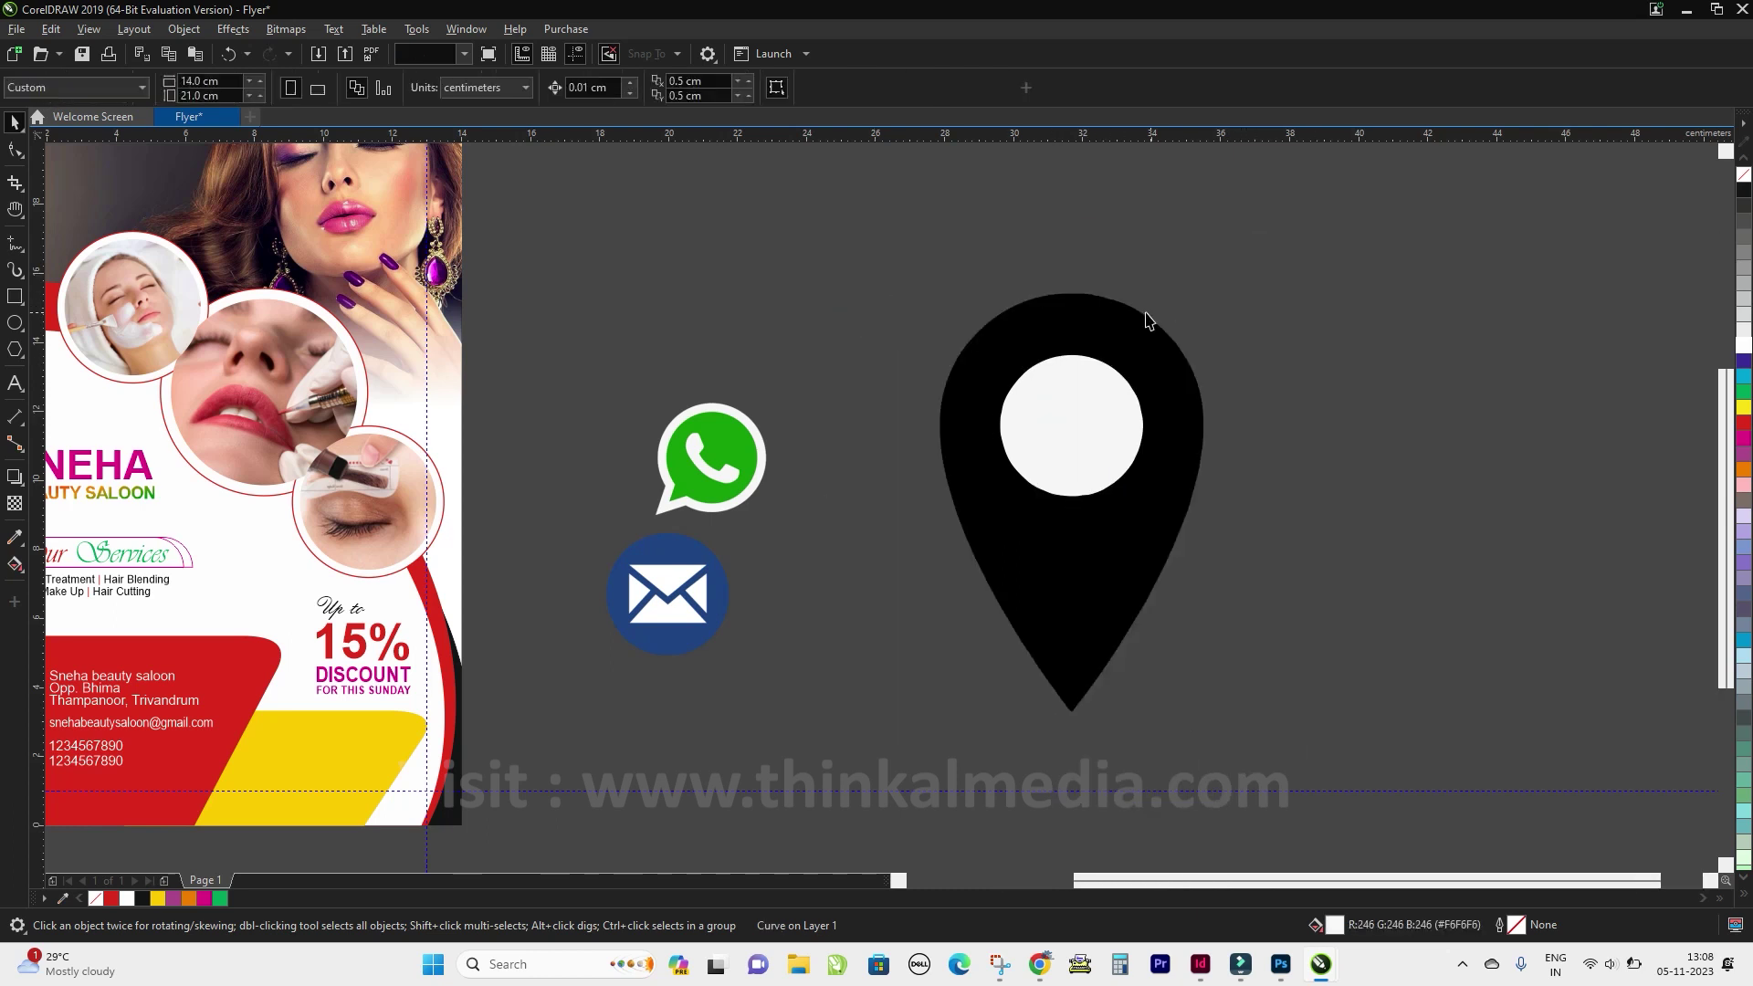
left_click(1011, 371)
left_click_drag(899, 262, 1224, 730)
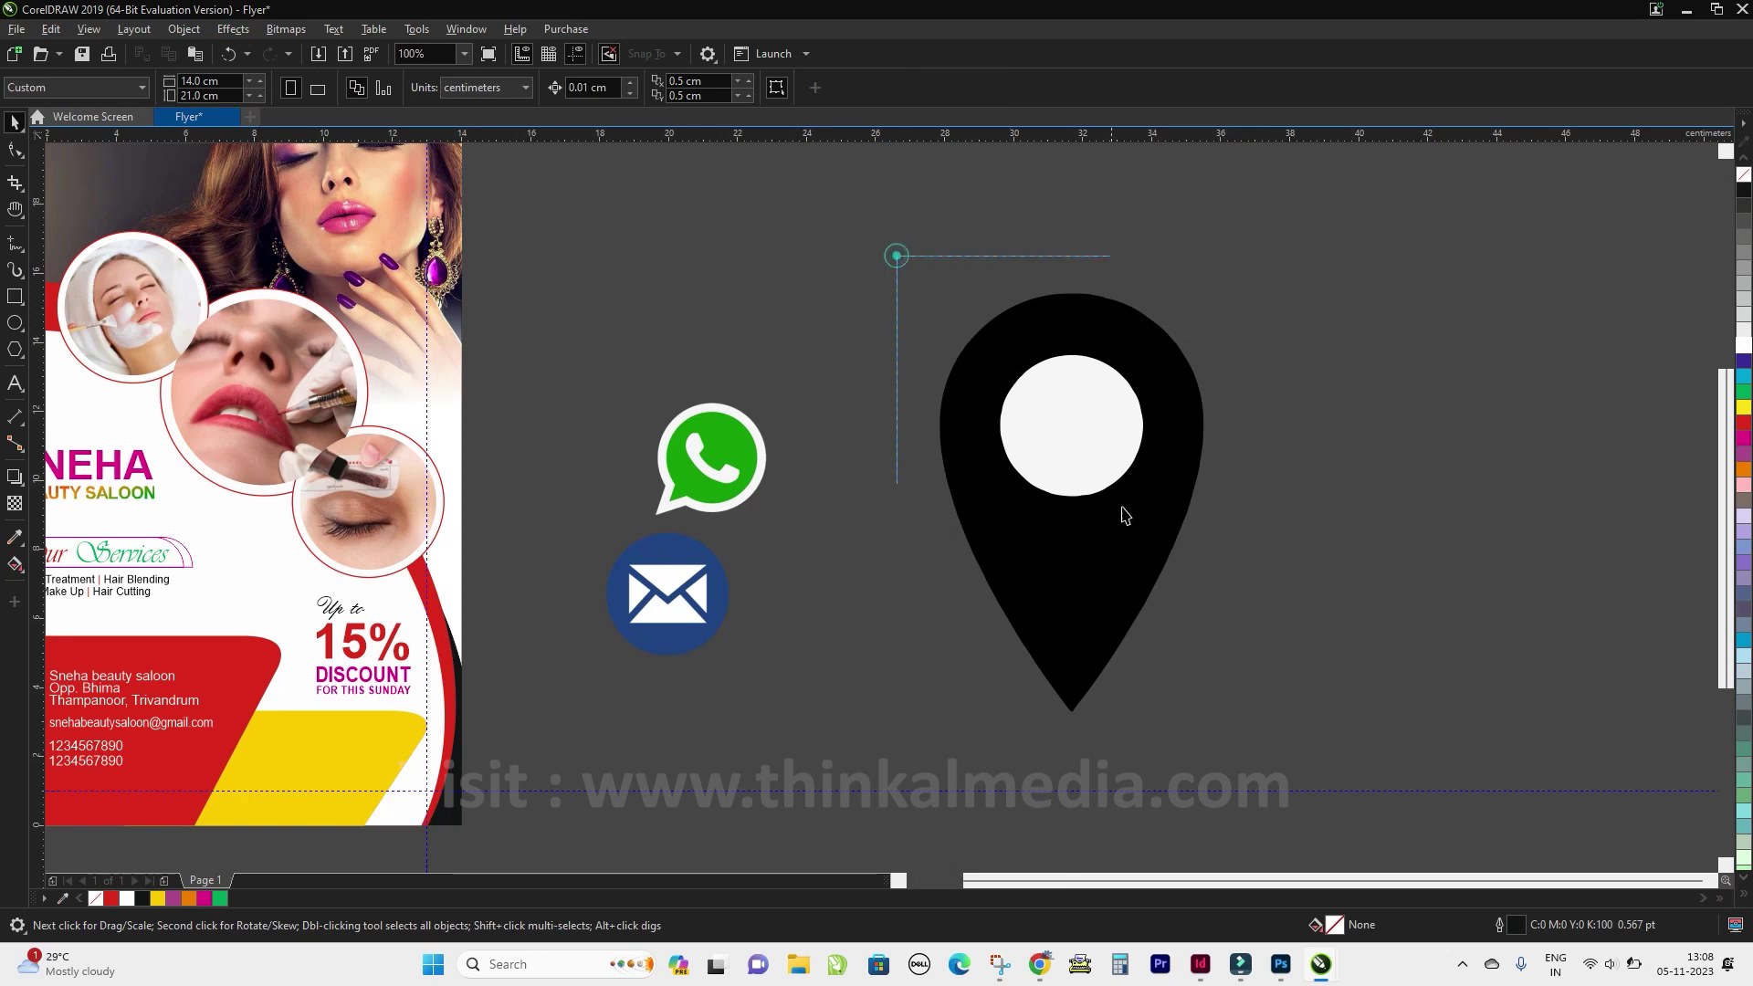
mouse_move(1207, 285)
left_mouse_down()
mouse_move(999, 627)
mouse_move(811, 438)
left_mouse_up()
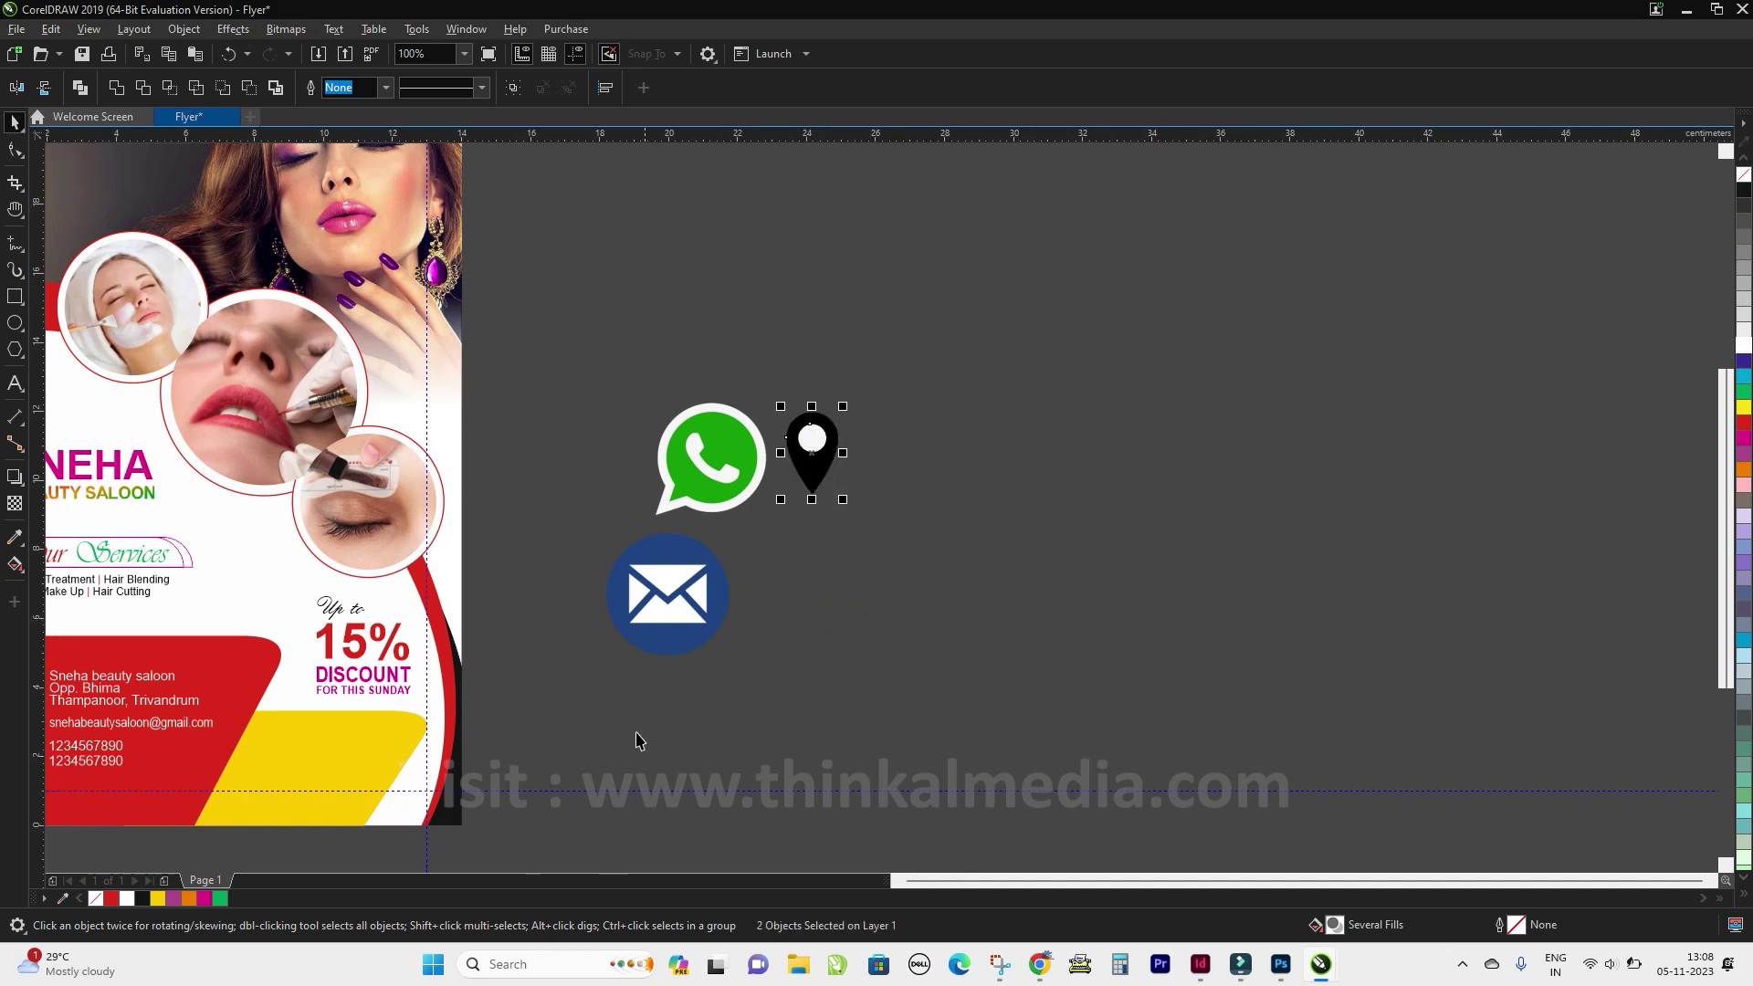
- Move the WhatsApp, pin and envelope icons together to the left of the flyer
left_click_drag(571, 365, 985, 708)
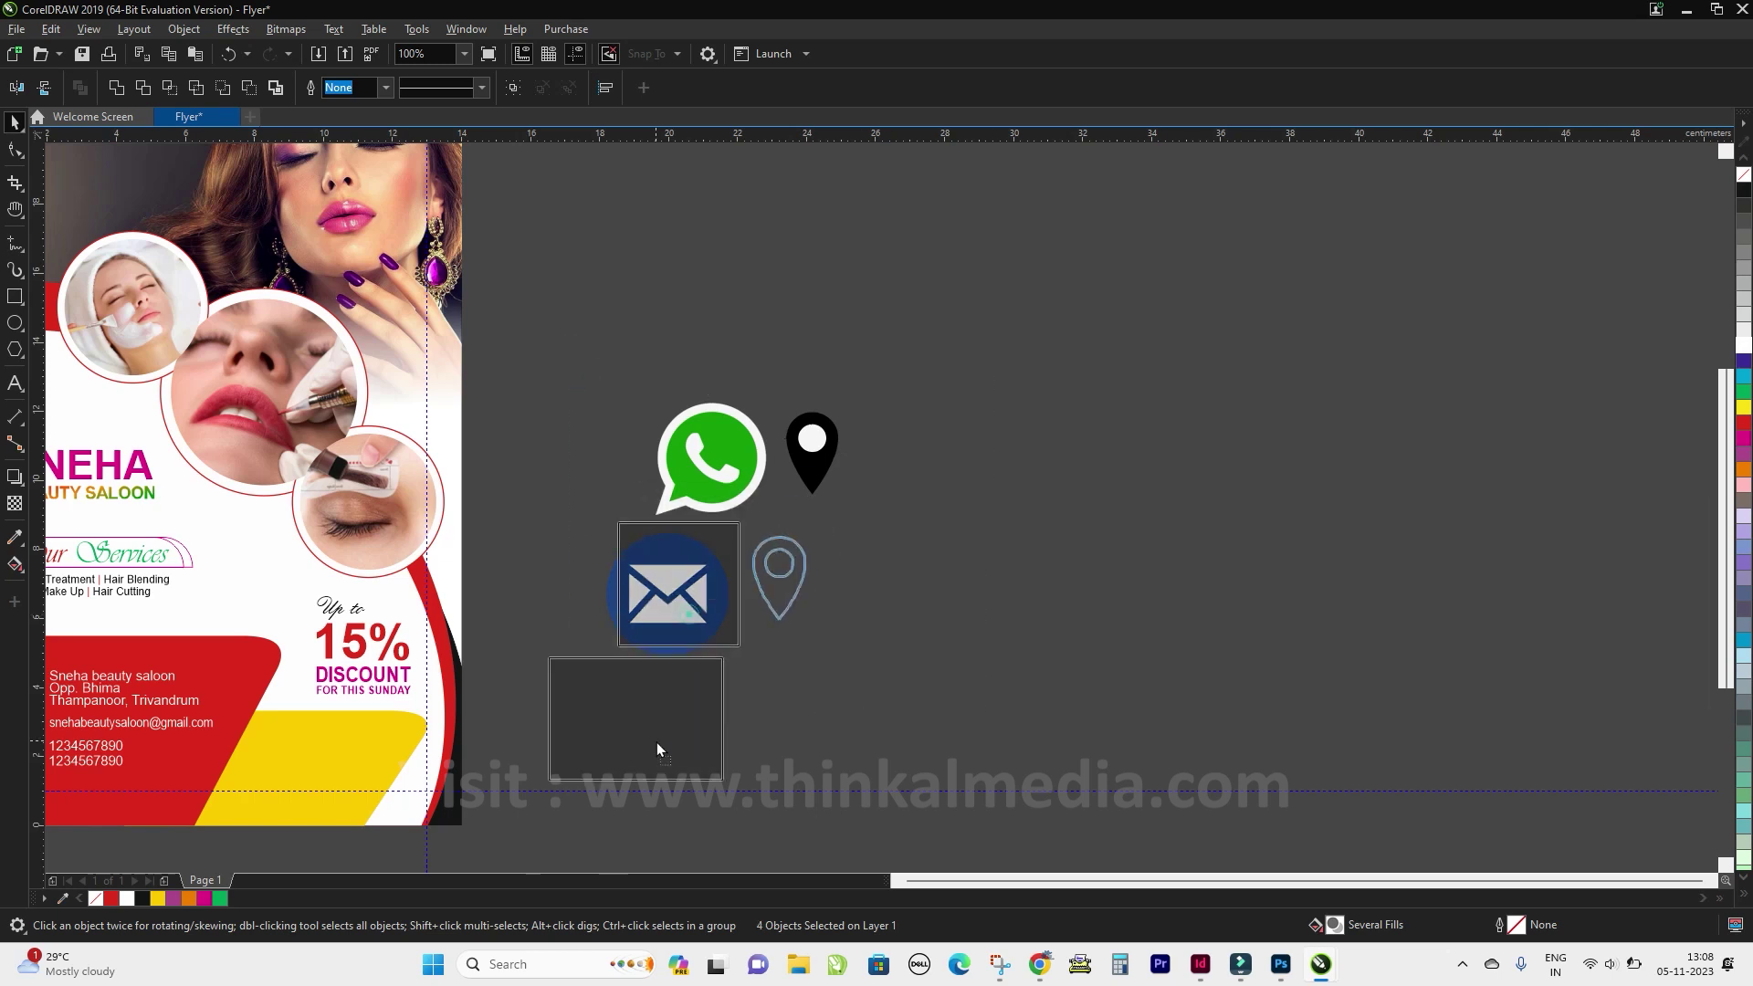
left_click_drag(691, 616, 658, 742)
key("h")
mouse_move(768, 688)
left_mouse_down()
mouse_move(1132, 598)
mouse_move(1282, 512)
left_mouse_up()
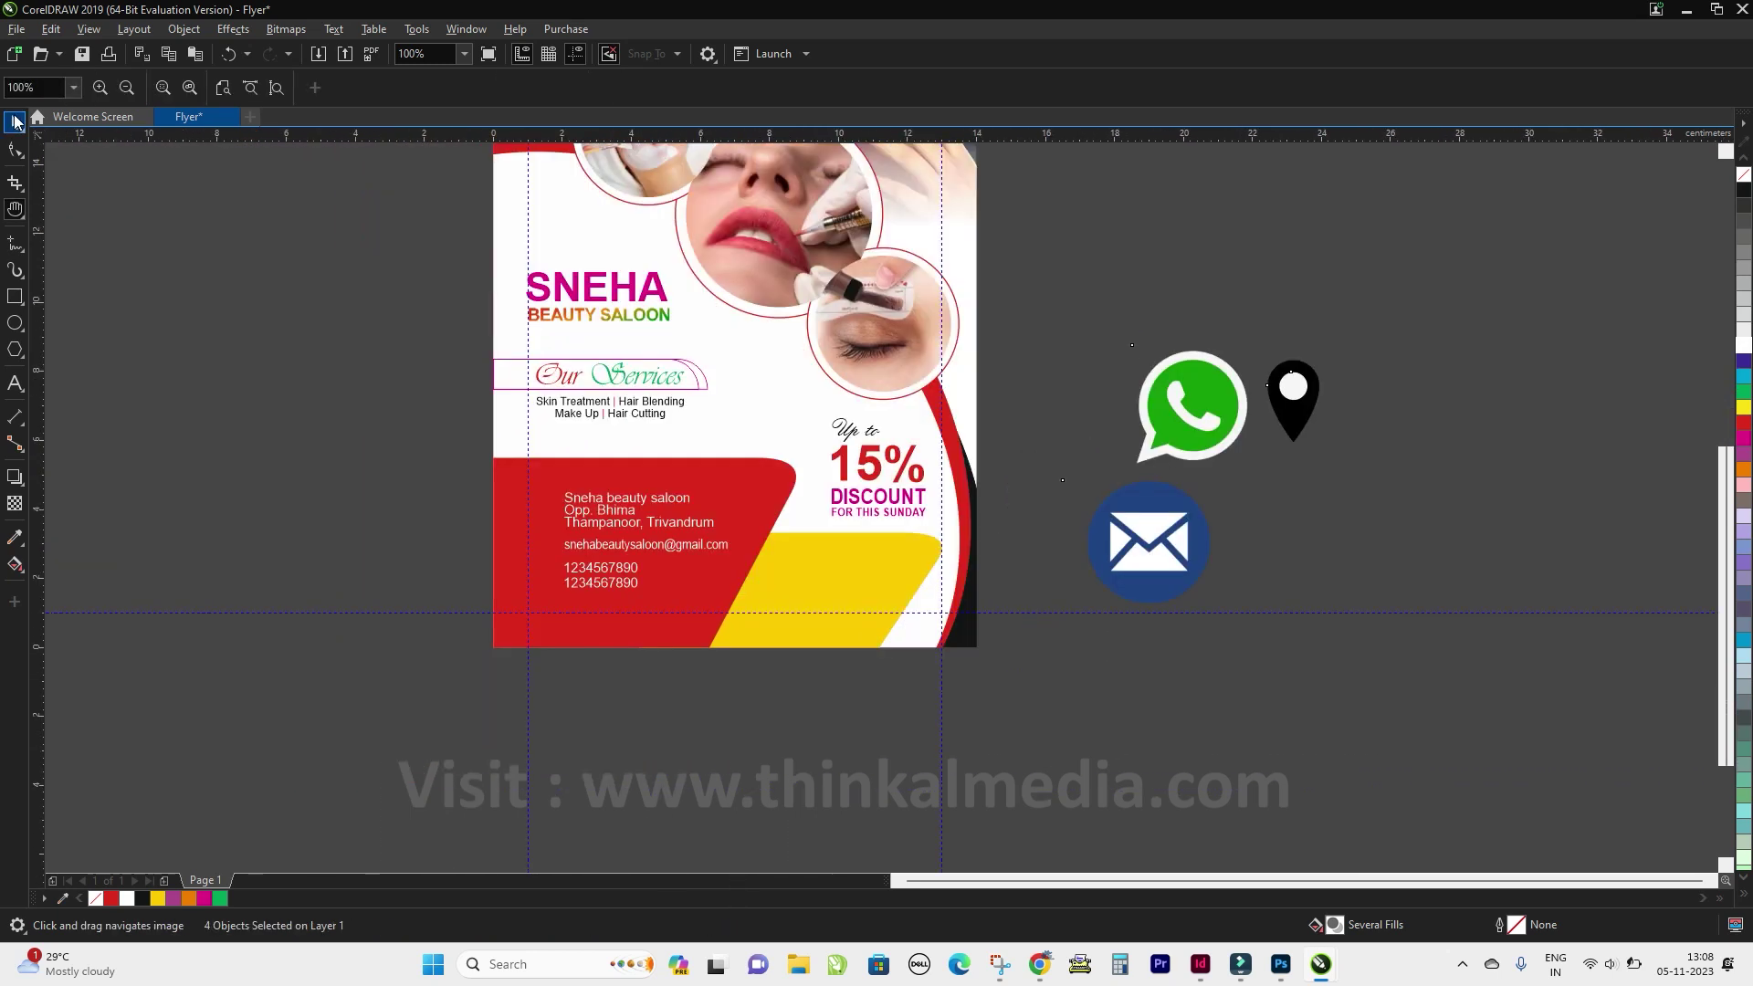
key("space")
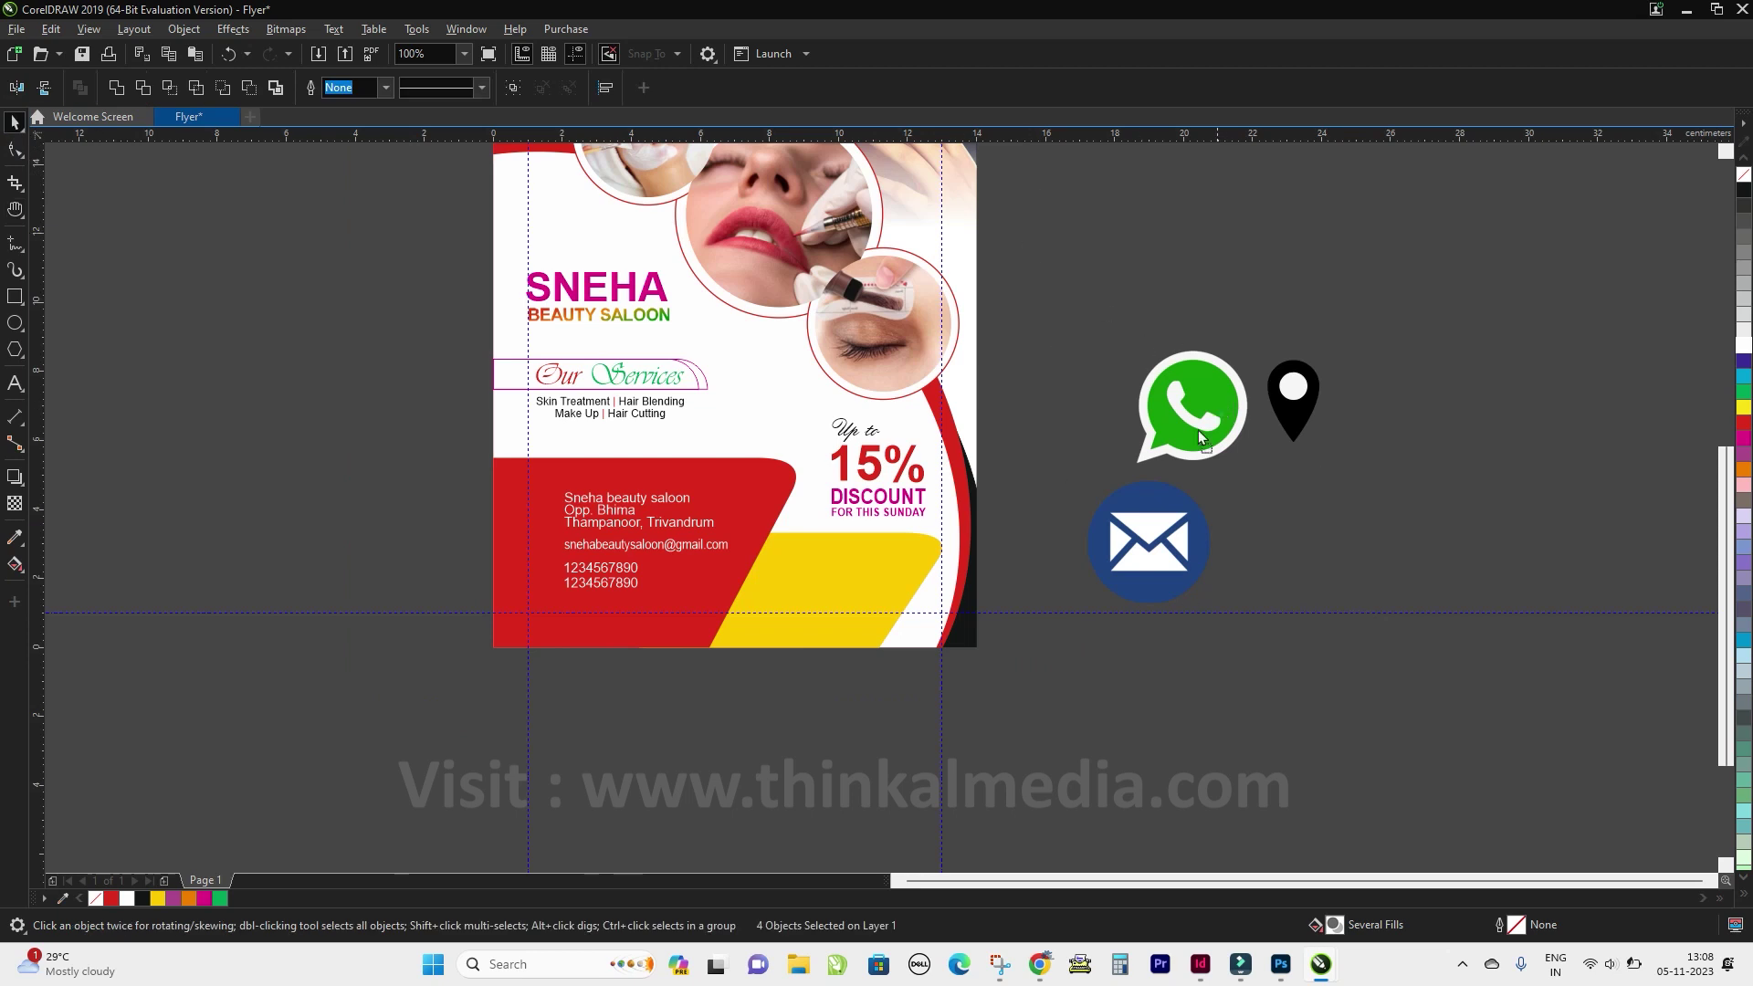
left_click_drag(1197, 436, 395, 408)
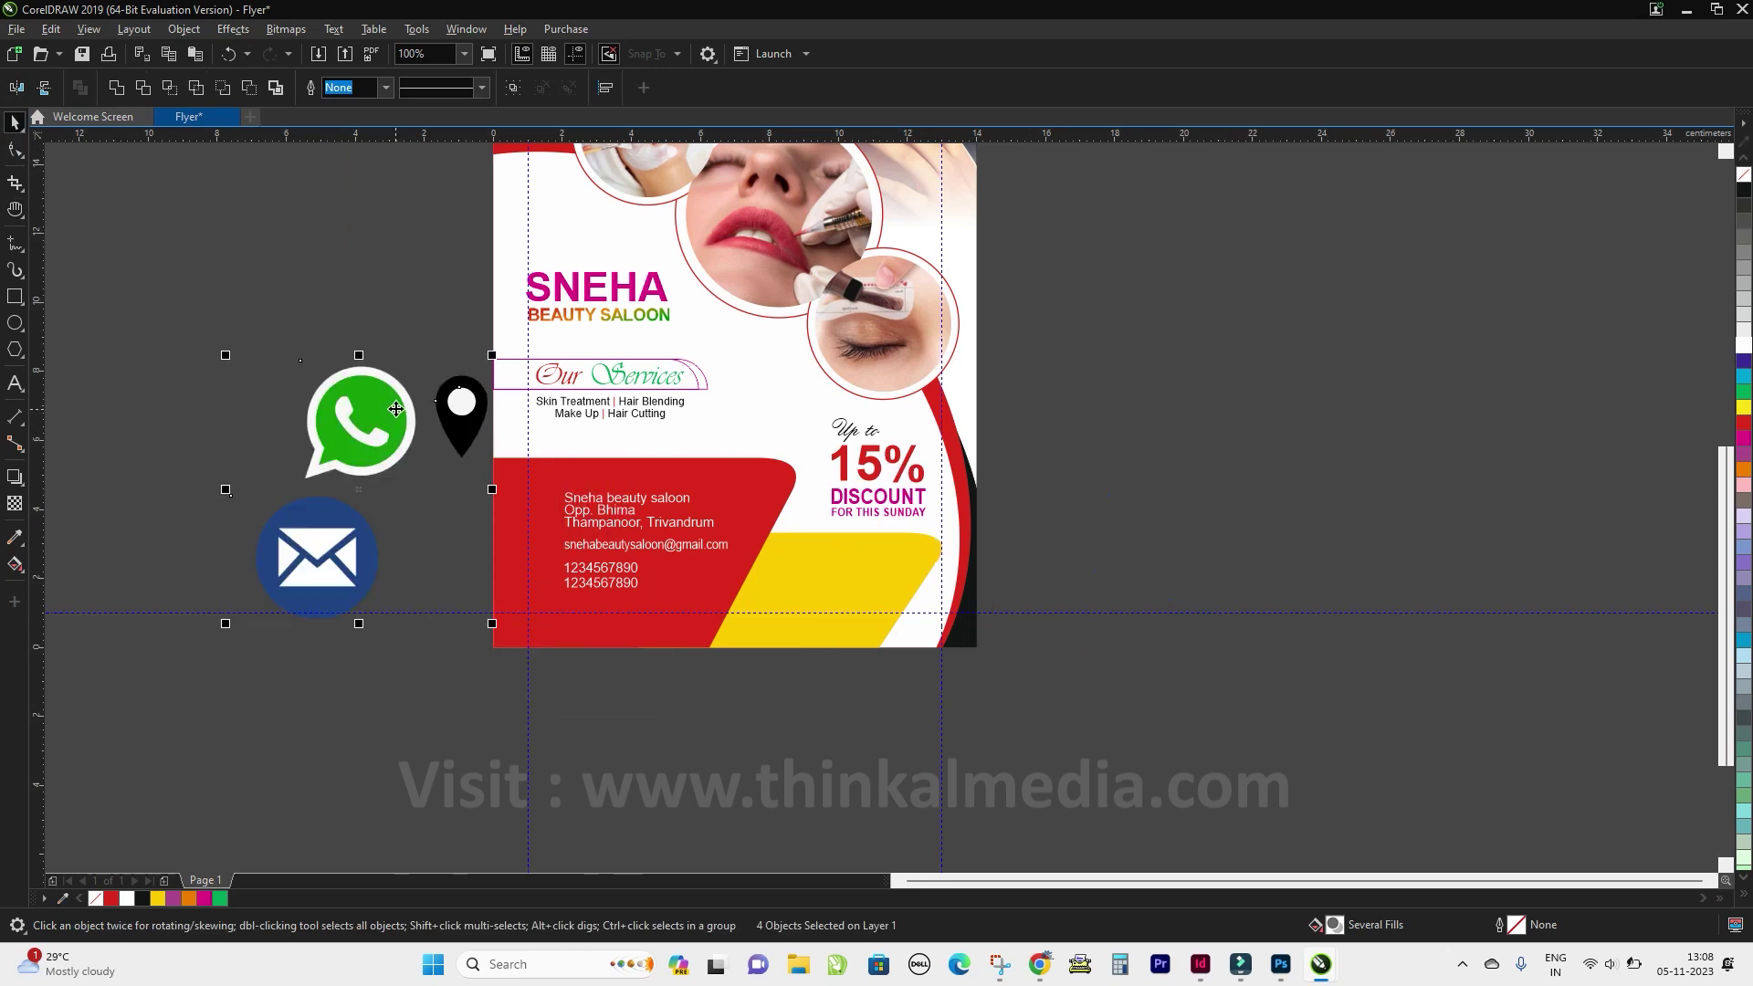
- Fill the location pin green, after trying yellow and magenta swatches
scroll(323, 411, "up", 1)
left_click(479, 424)
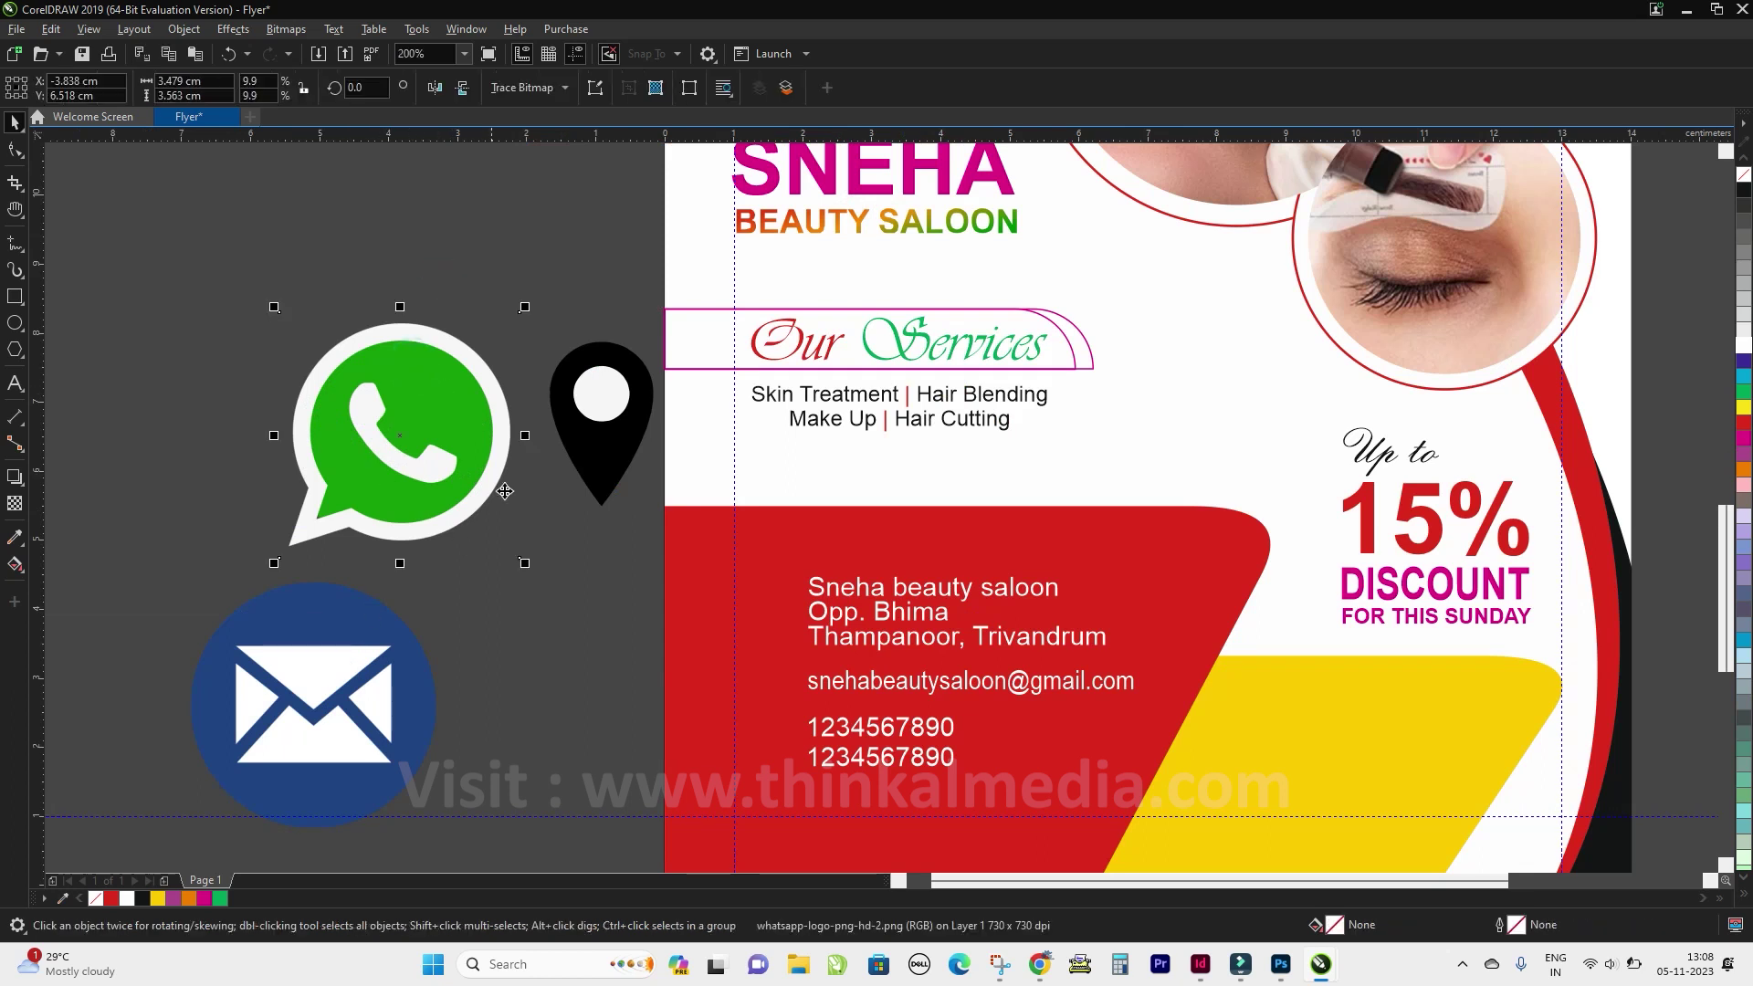
left_click(589, 427)
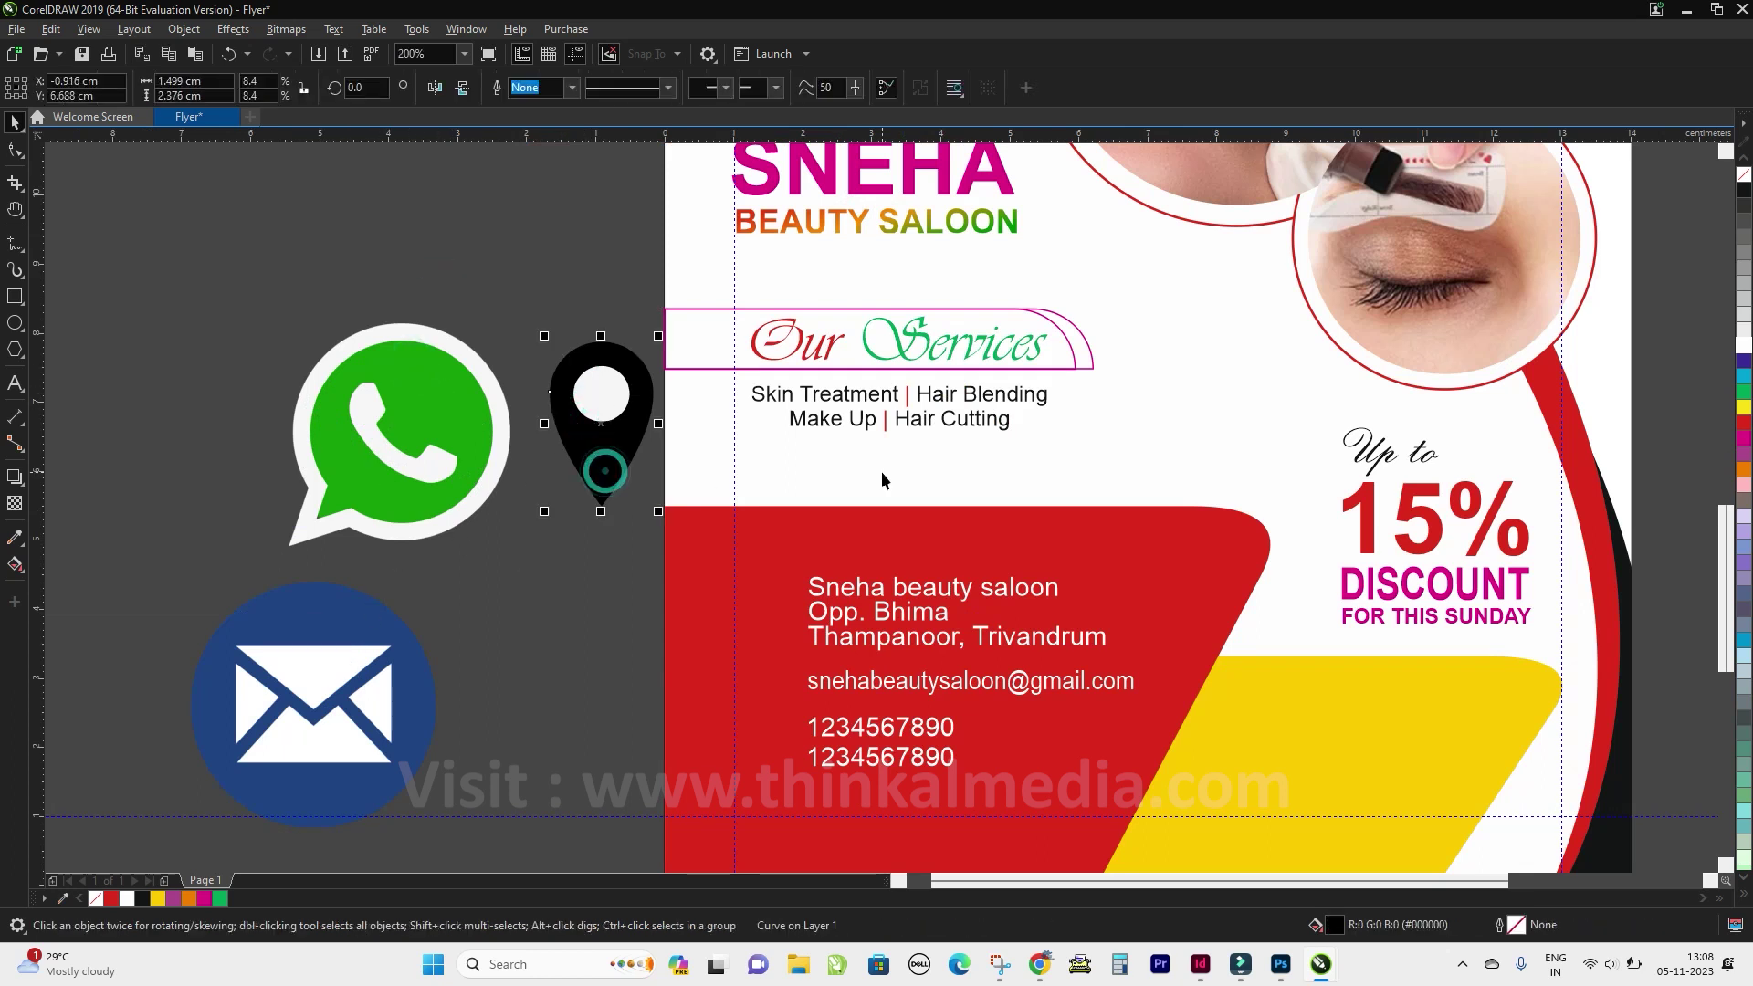
left_click(1743, 408)
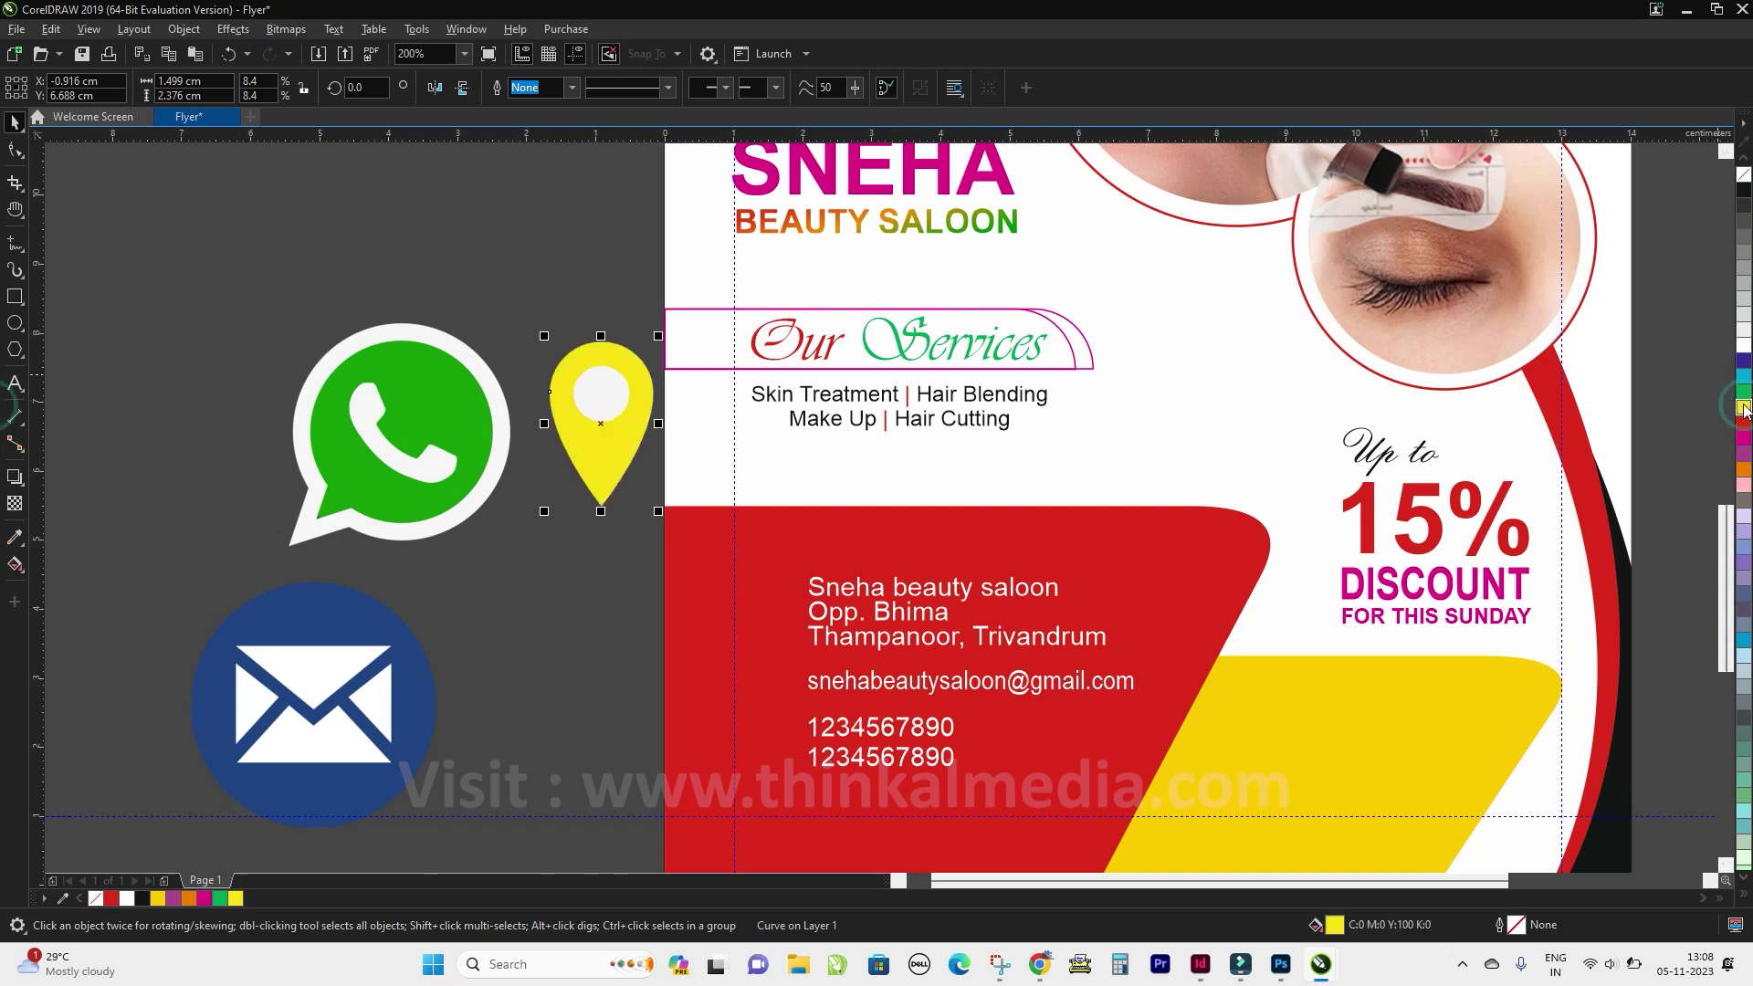
left_click(1744, 438)
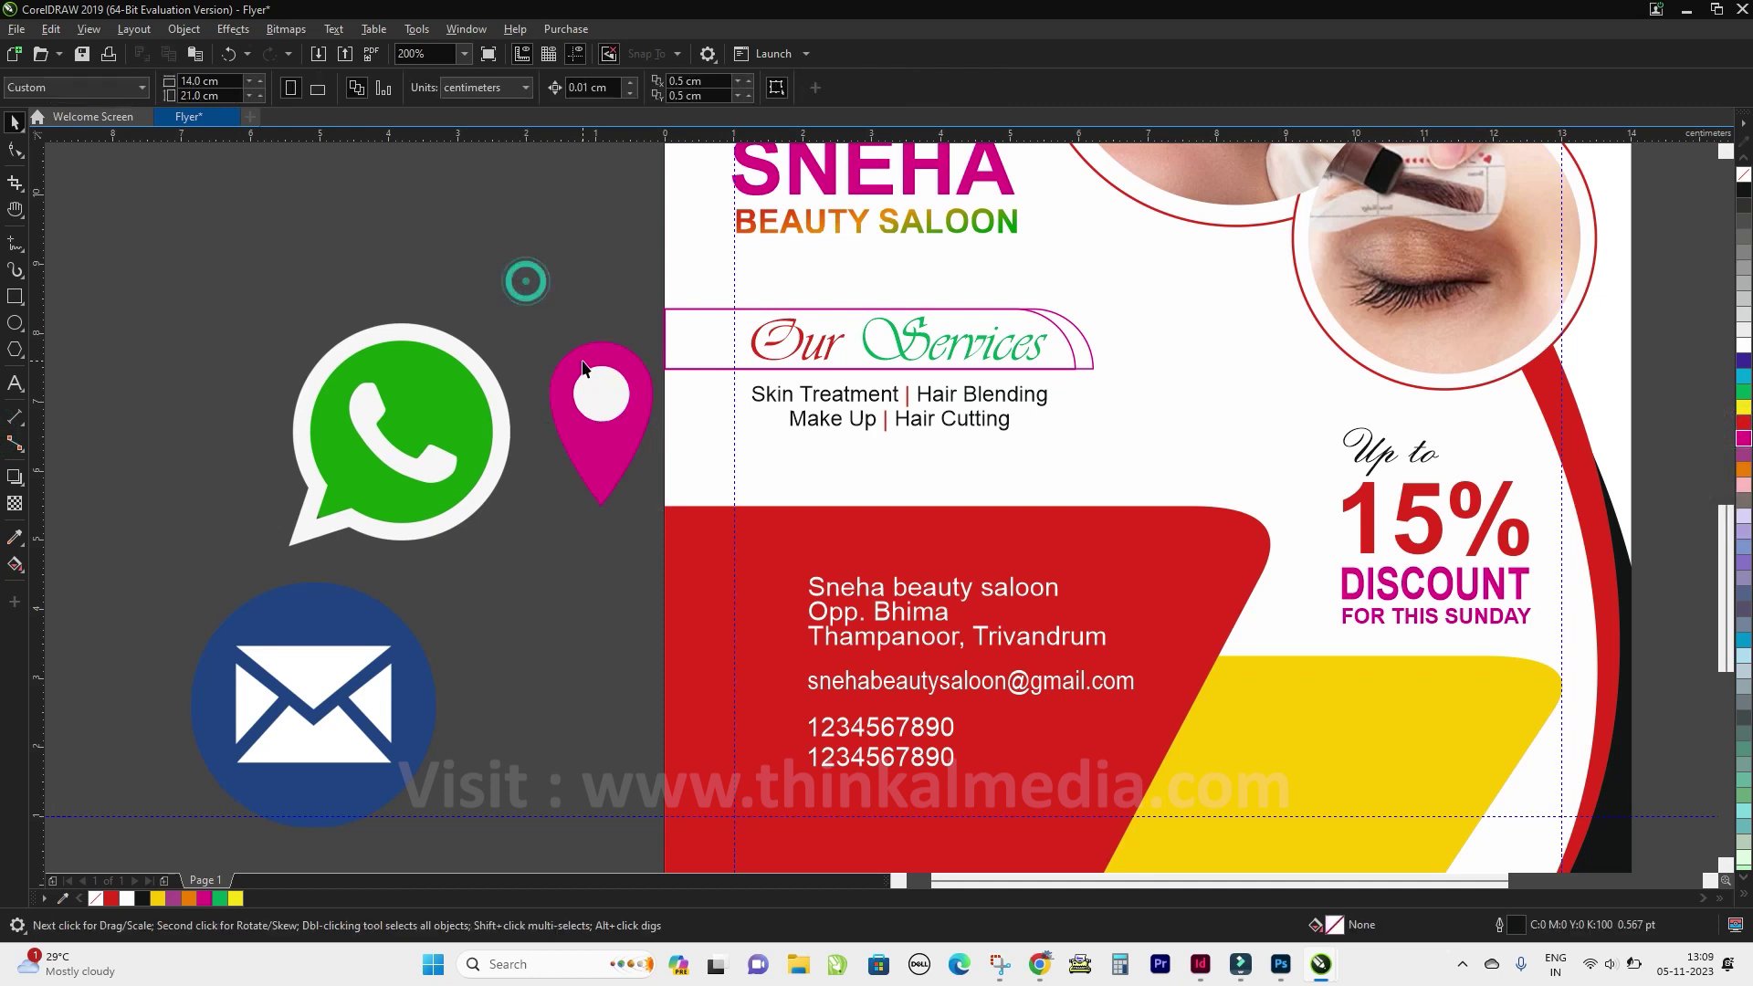
left_click(1743, 394)
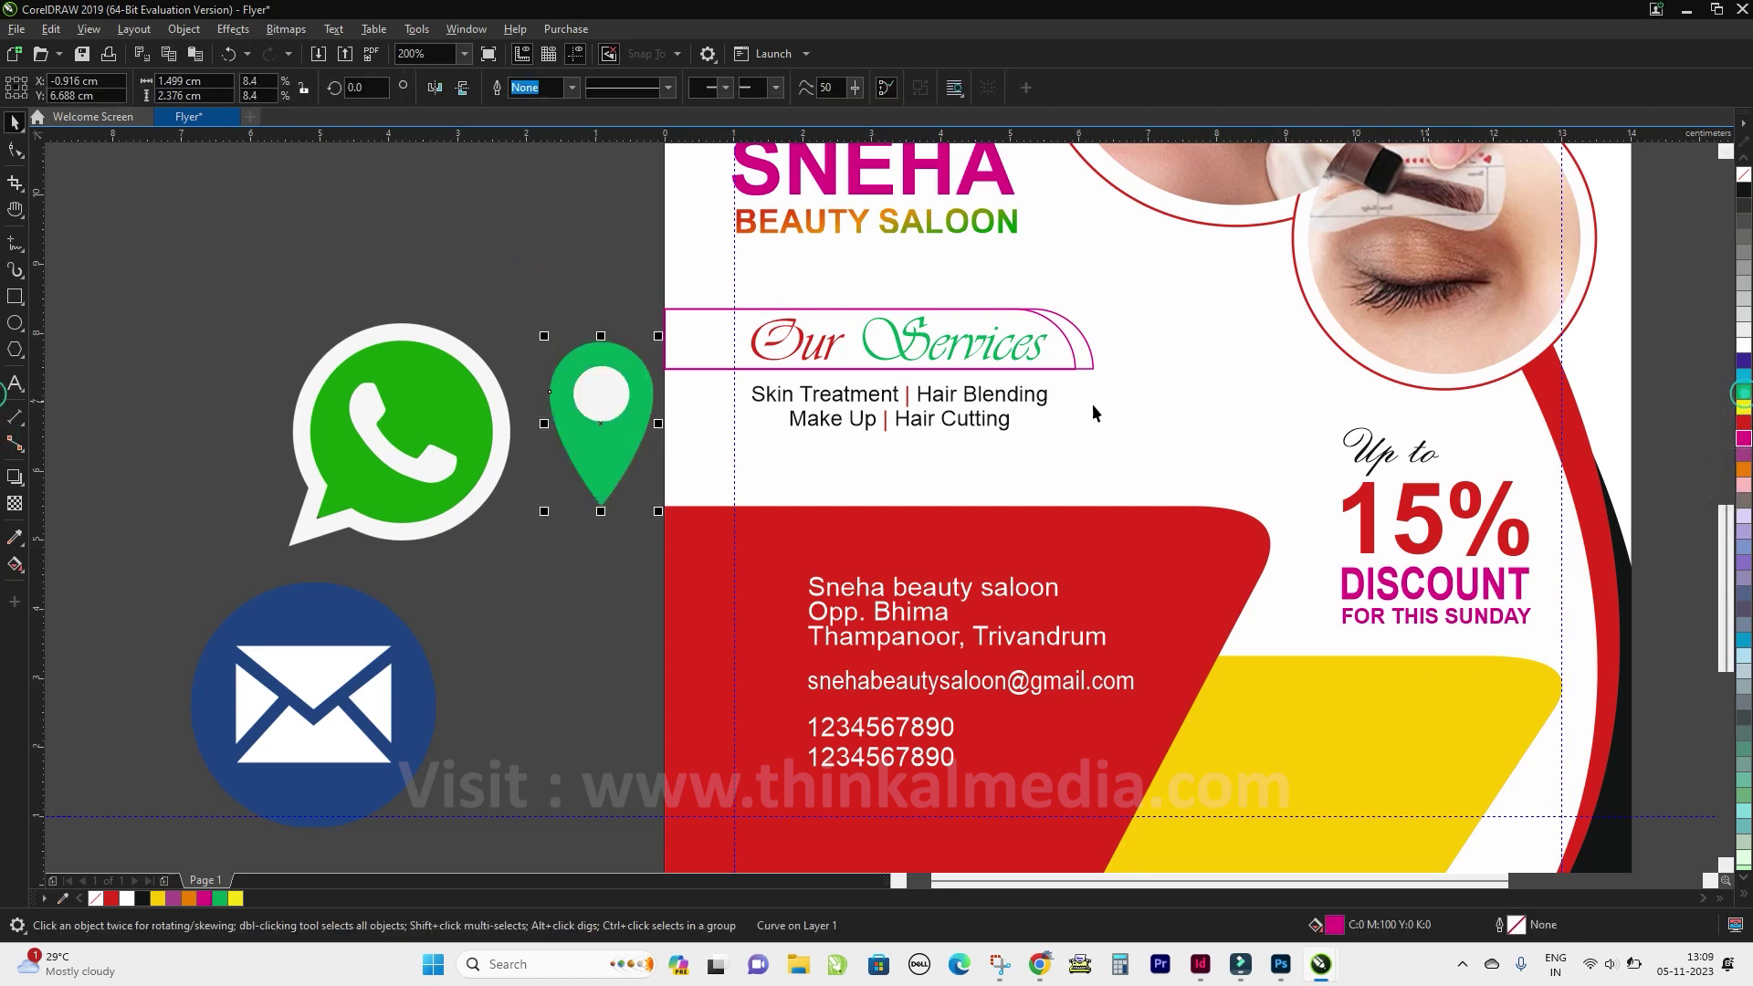
- Reselect the whole green pin together with its inner circle
left_click(510, 283)
left_click_drag(547, 310, 657, 543)
left_click(570, 298)
left_click_drag(523, 278, 669, 520)
- Shrink the green pin, set it beside the salon-name line, and move the WhatsApp logo closer
mouse_move(657, 334)
left_mouse_down()
mouse_move(589, 467)
mouse_move(788, 603)
left_mouse_up()
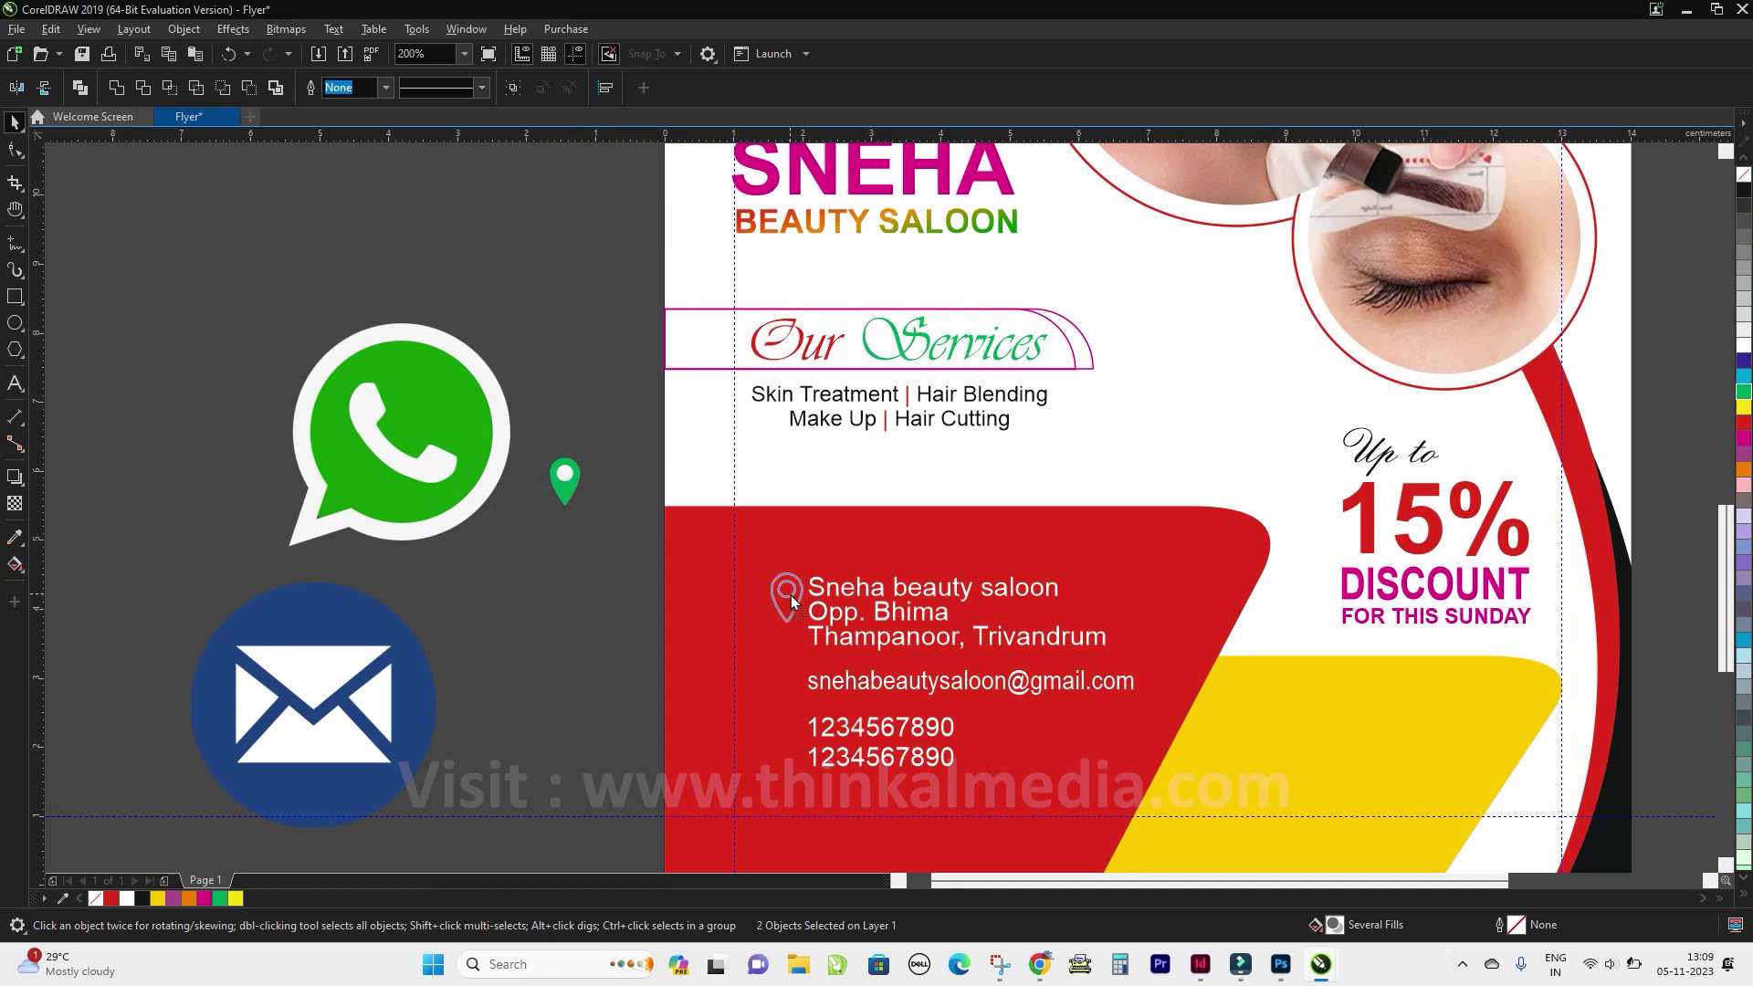
mouse_move(791, 595)
left_mouse_down()
mouse_move(803, 573)
mouse_move(807, 589)
left_mouse_up()
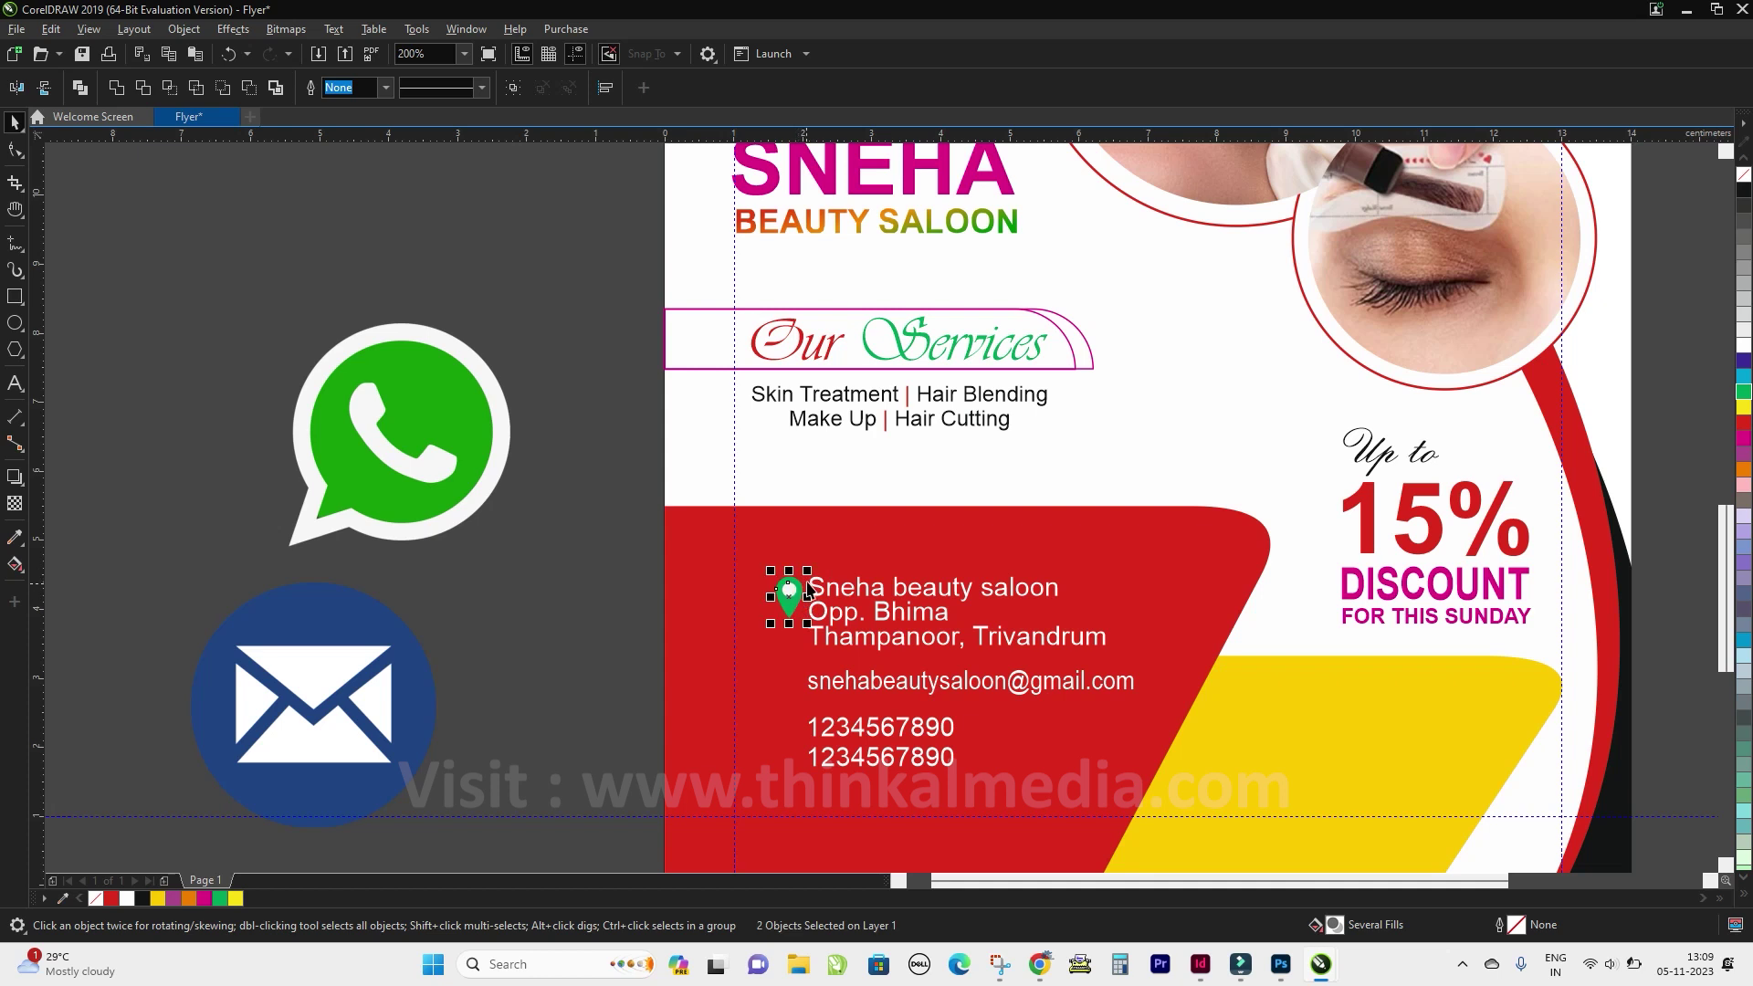
left_click(596, 642)
left_click_drag(836, 635, 570, 553)
scroll(810, 585, "up", 2)
left_click_drag(819, 586, 810, 590)
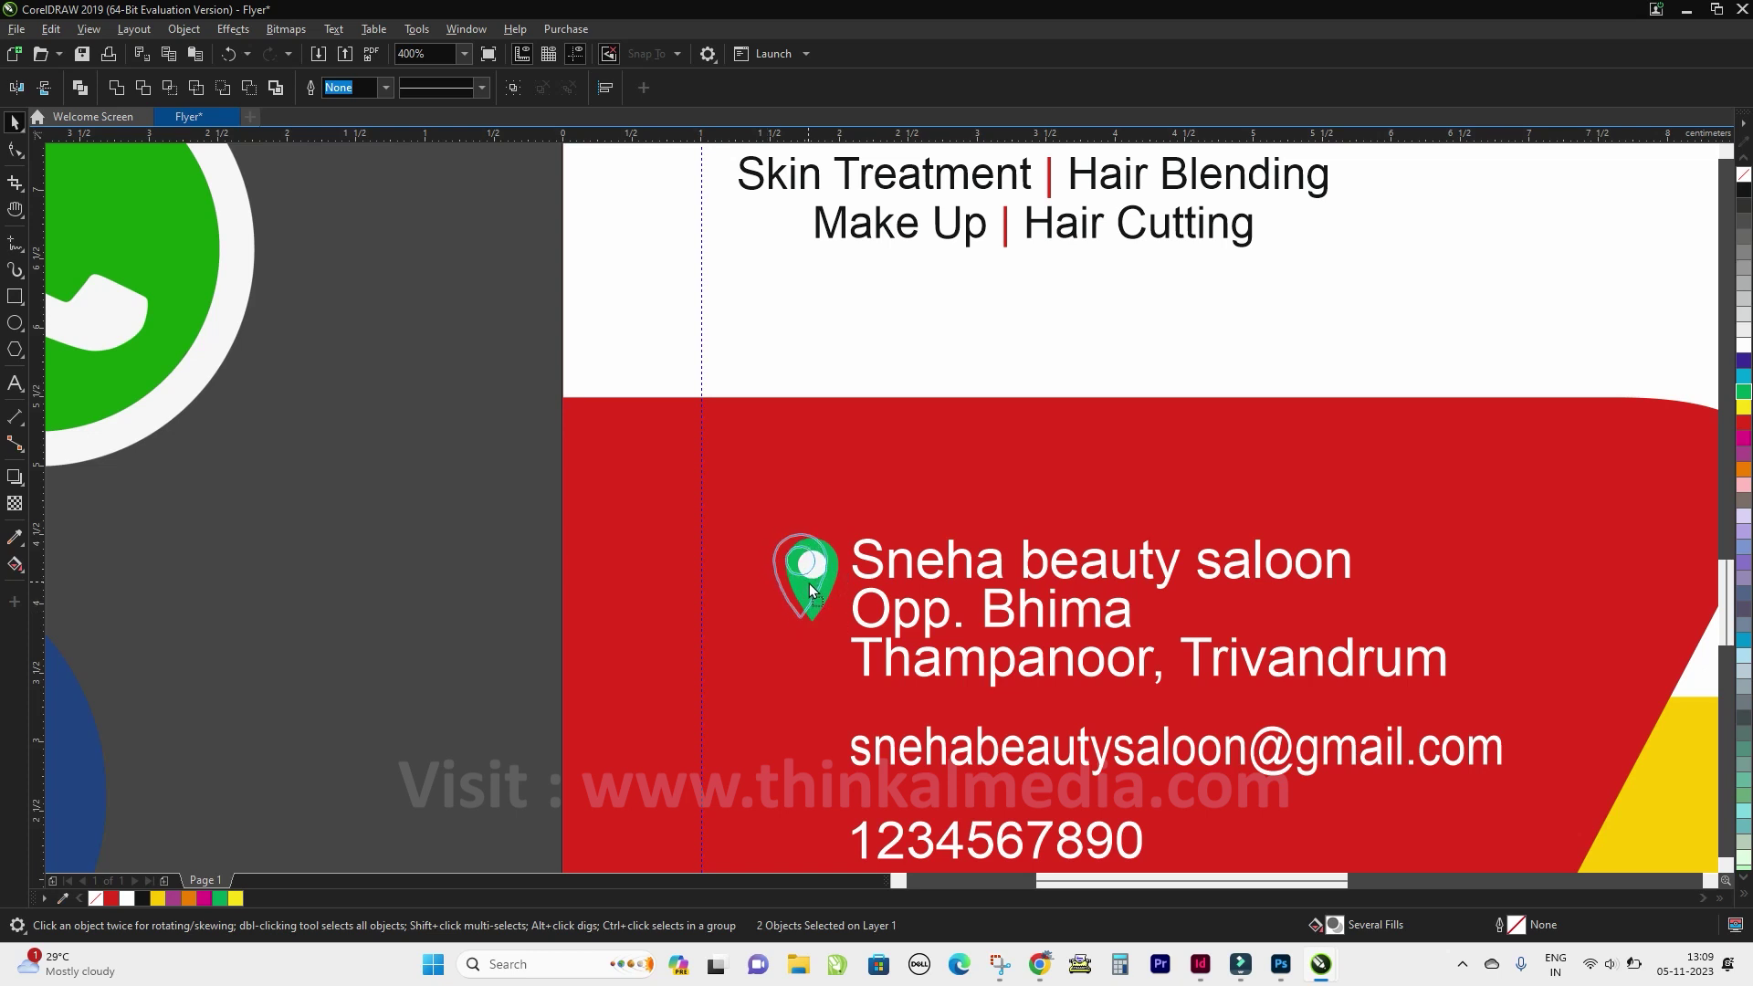
left_click(548, 657)
scroll(548, 653, "down", 4)
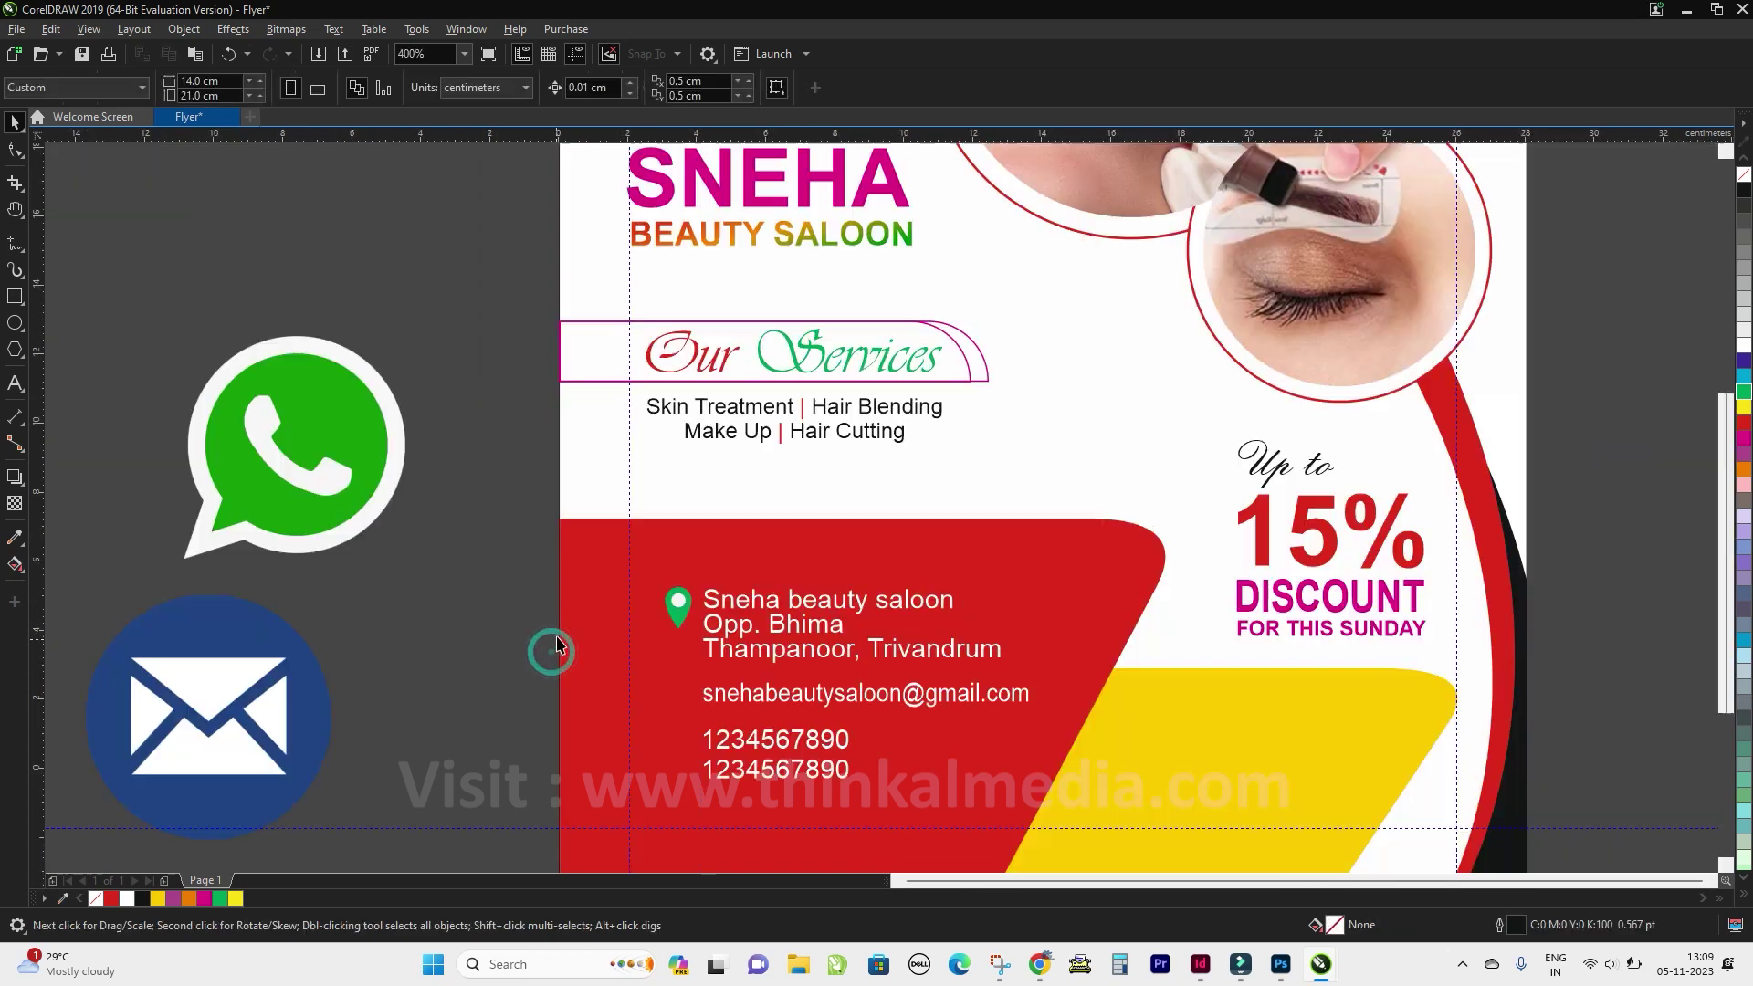
left_click_drag(449, 552, 520, 554)
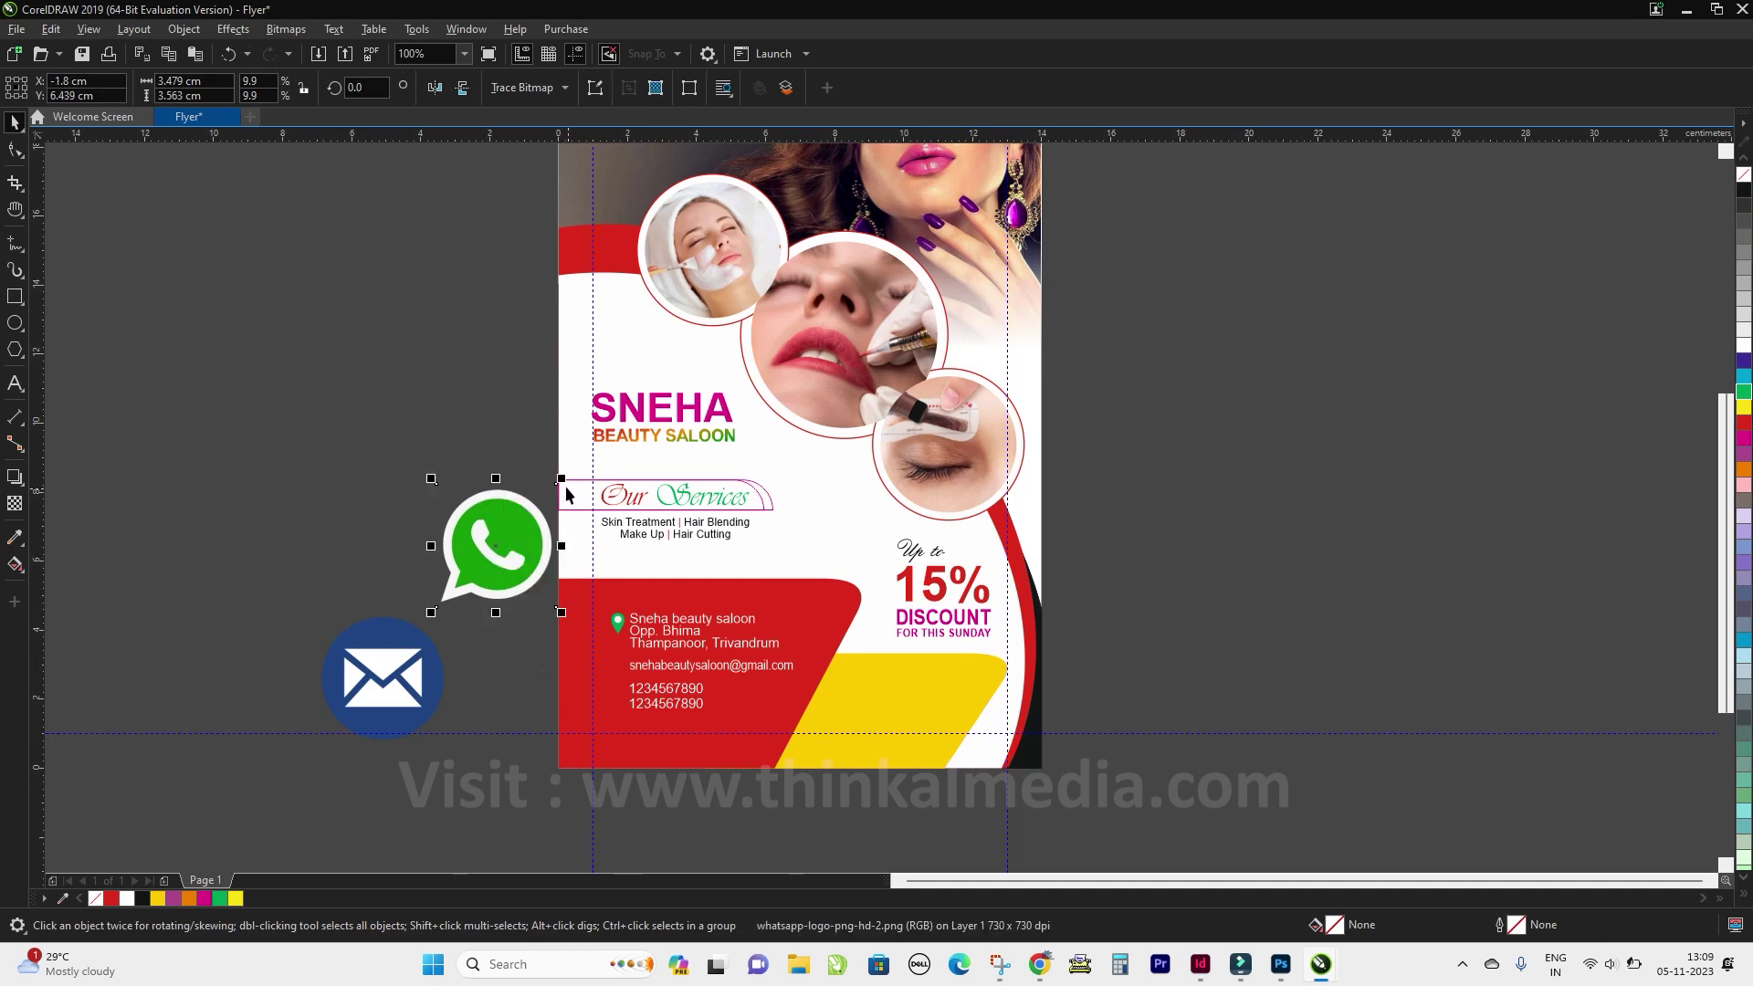
- Shrink the WhatsApp and envelope icons and place them beside the phone numbers and e-mail line
left_click_drag(560, 476, 482, 561)
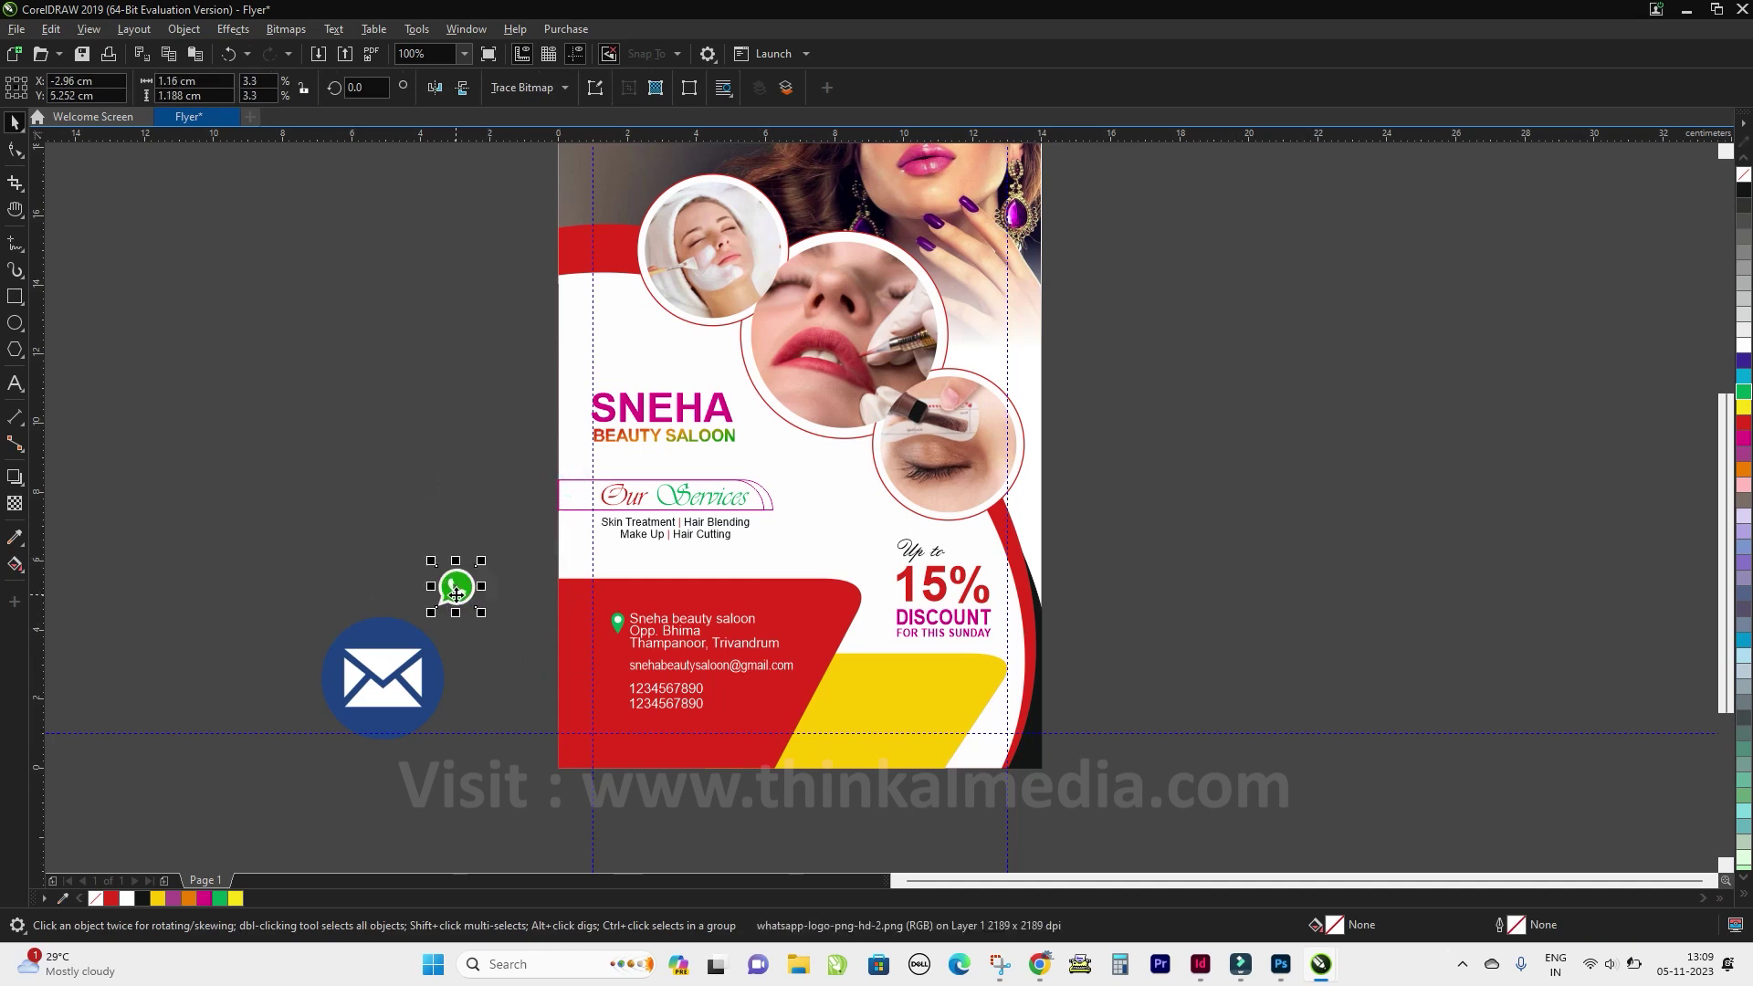
left_click_drag(611, 701, 617, 705)
left_click_drag(372, 692, 571, 642)
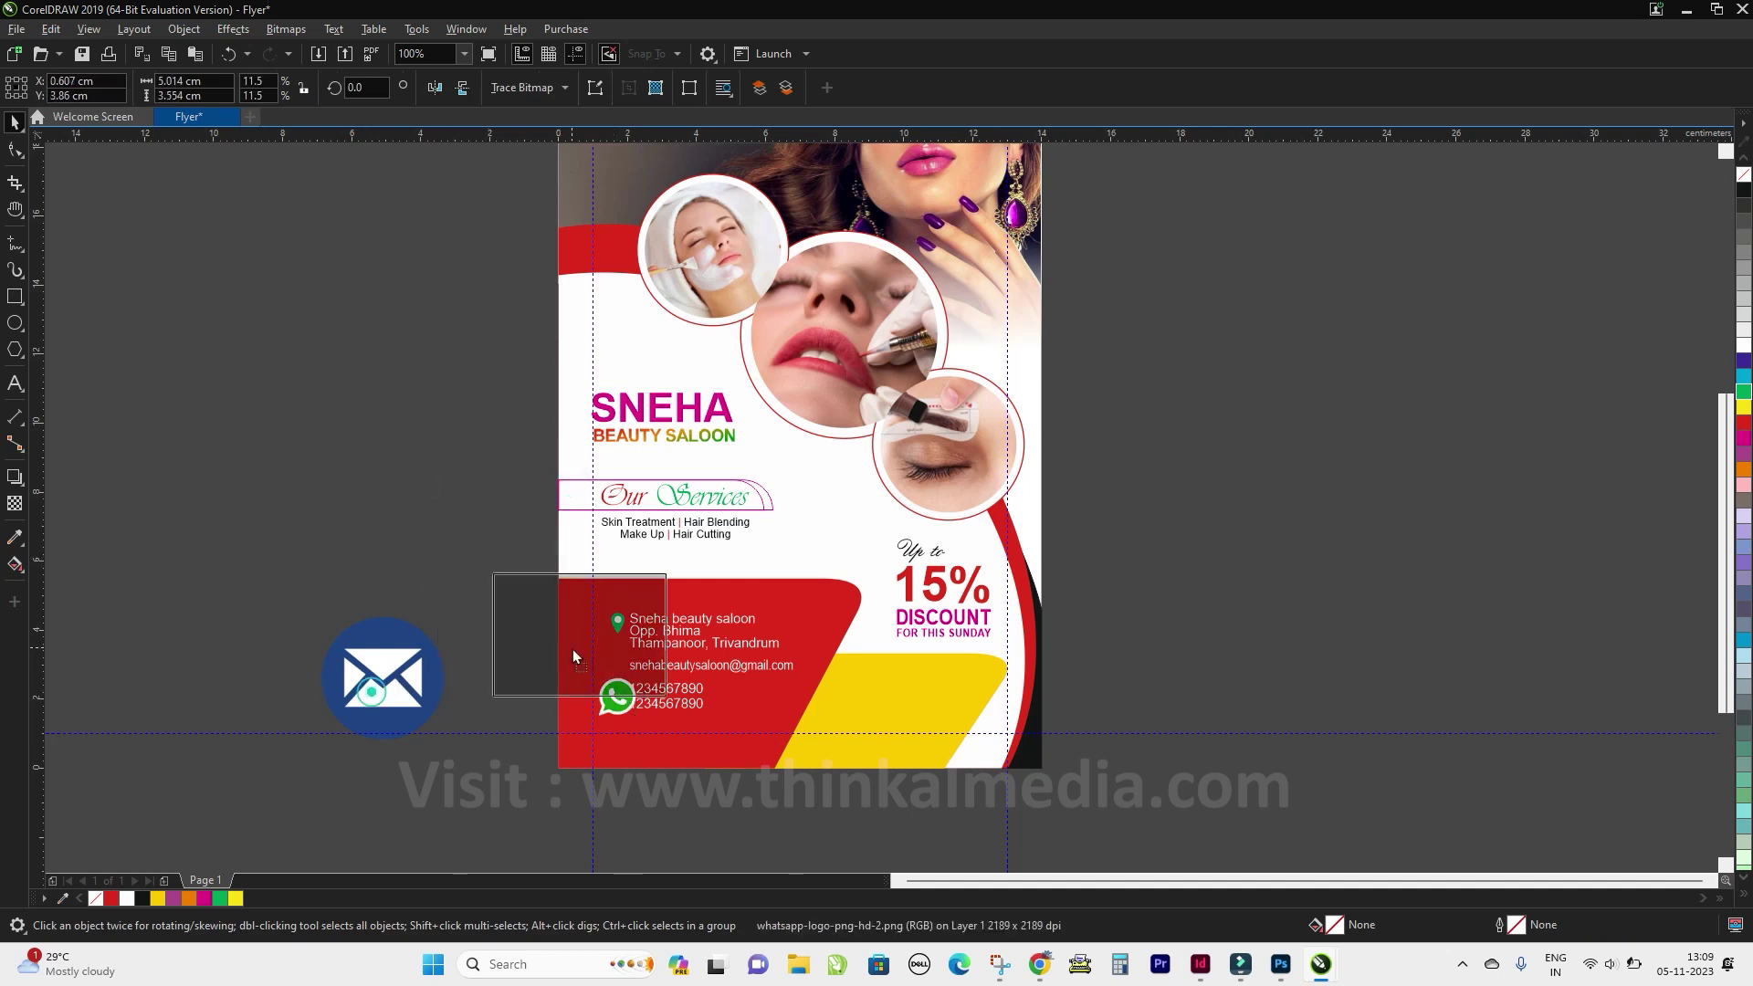
mouse_move(674, 561)
left_mouse_down()
mouse_move(549, 651)
mouse_move(617, 657)
left_mouse_up()
scroll(602, 656, "up", 3)
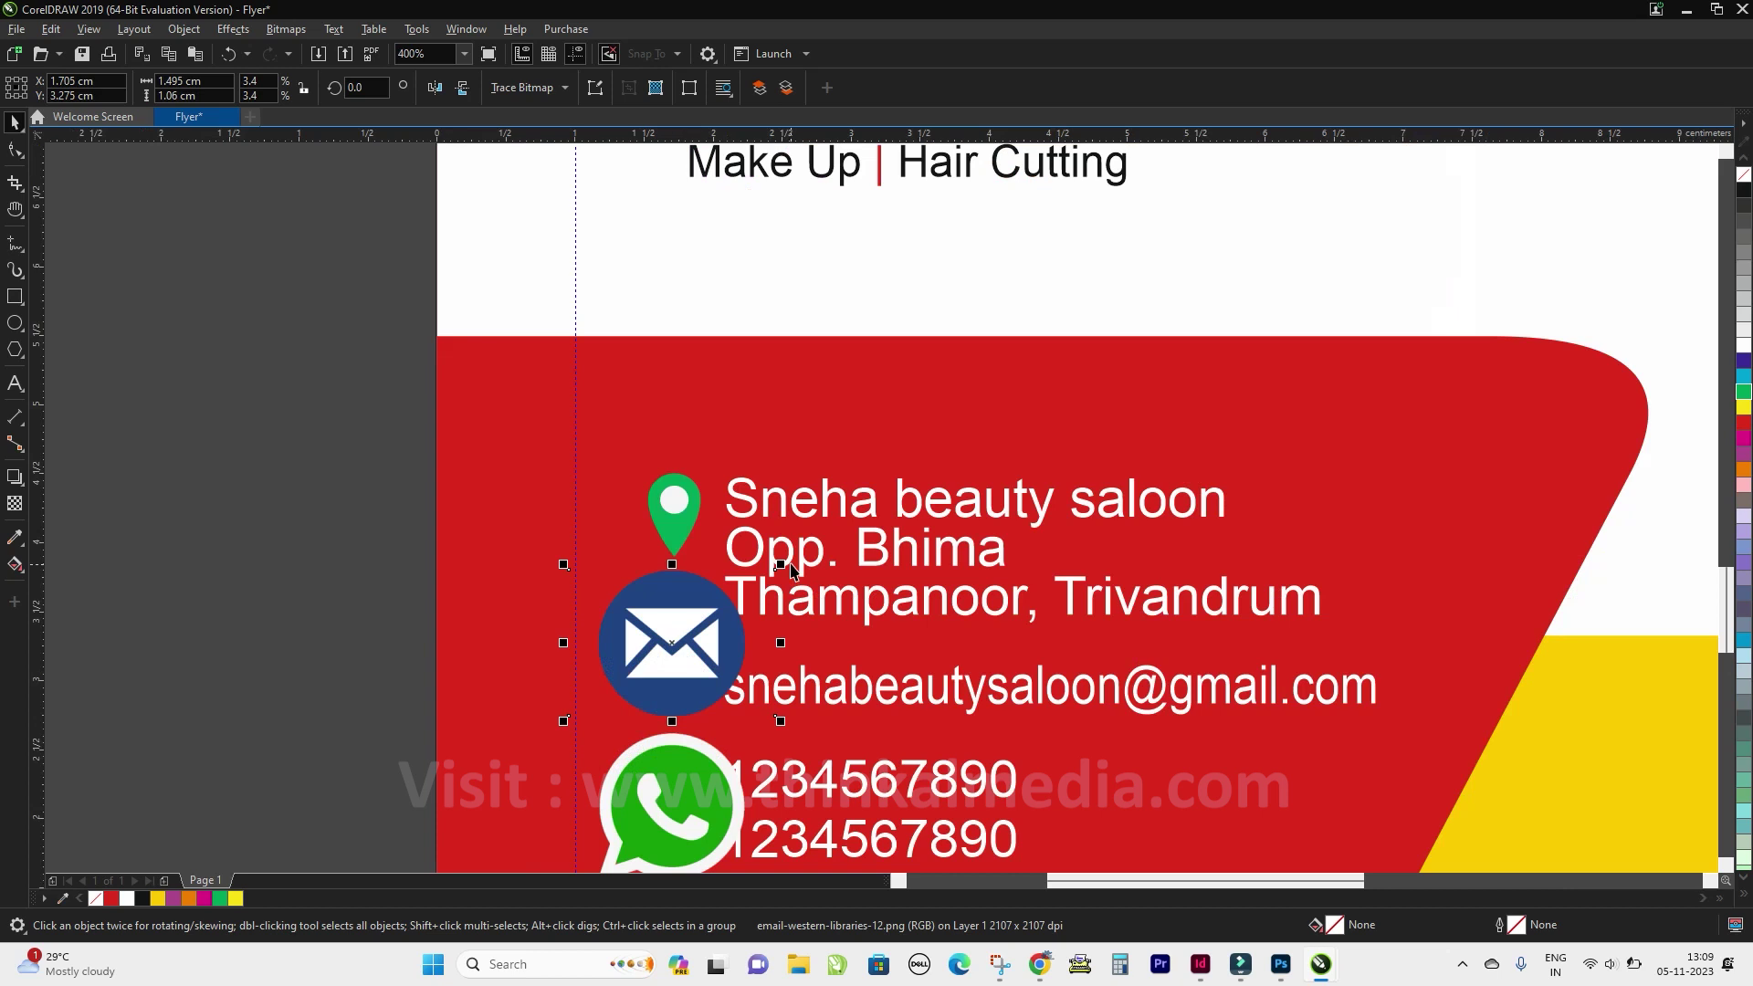
mouse_move(791, 568)
left_mouse_down()
mouse_move(687, 642)
mouse_move(684, 678)
left_mouse_up()
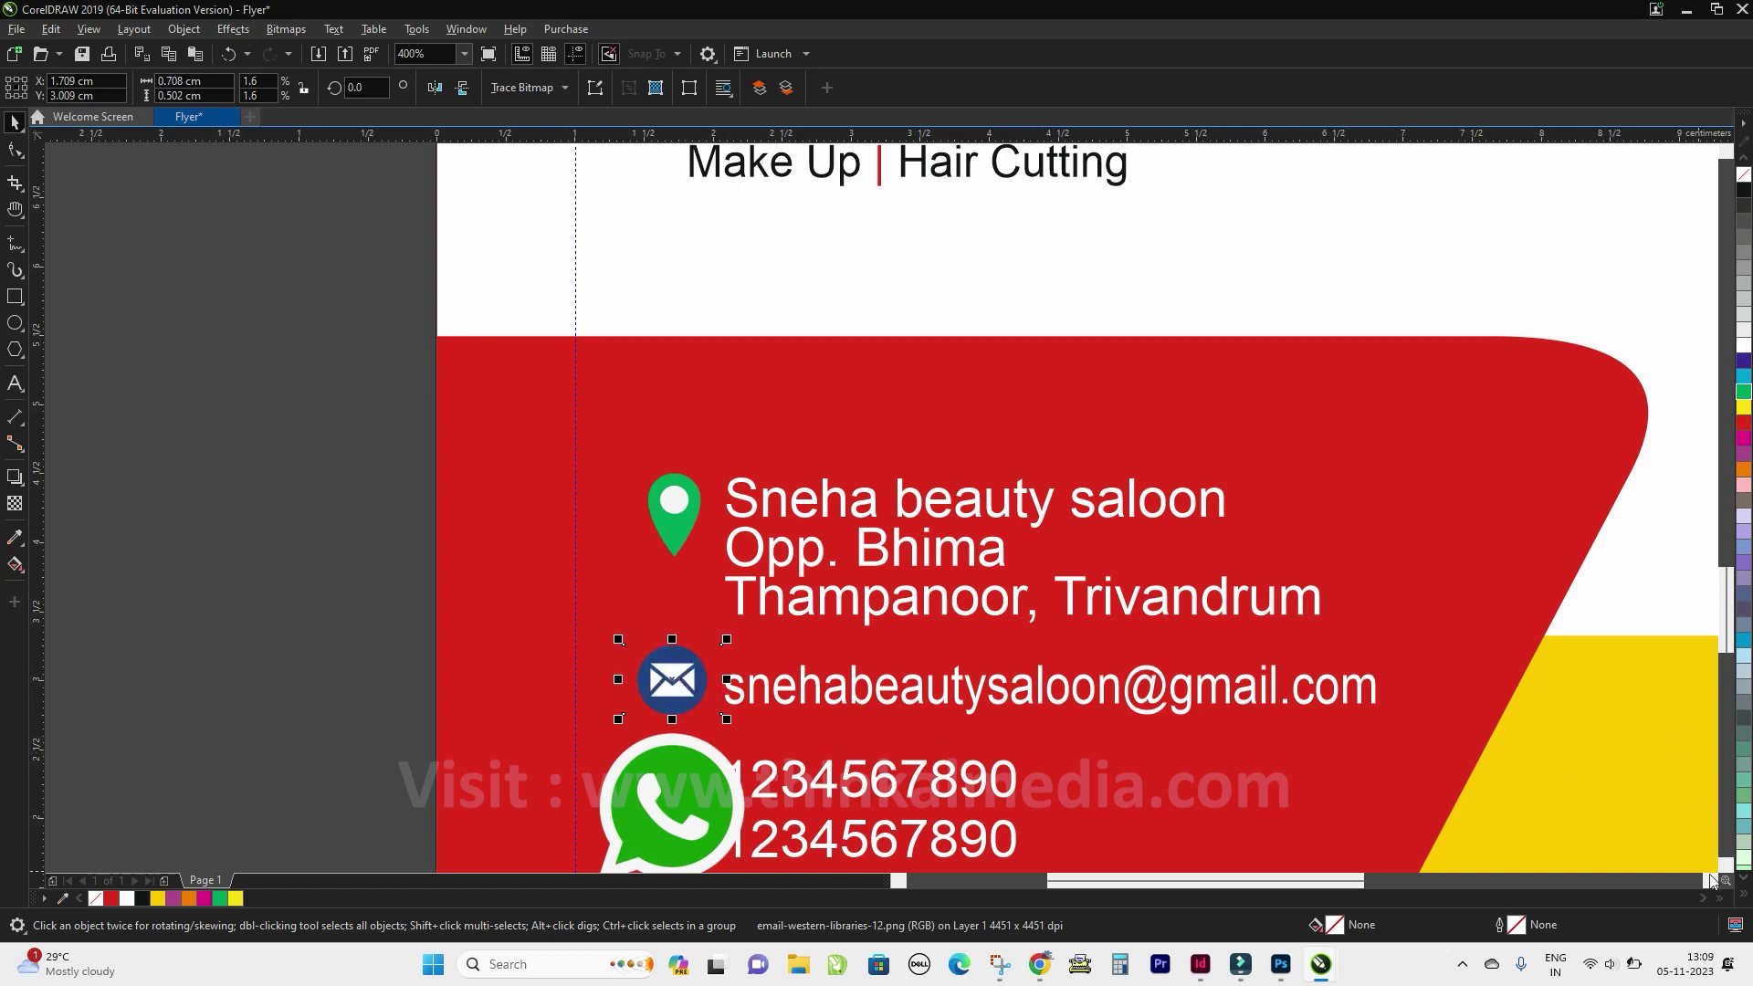
scroll(1005, 639, "down", 2)
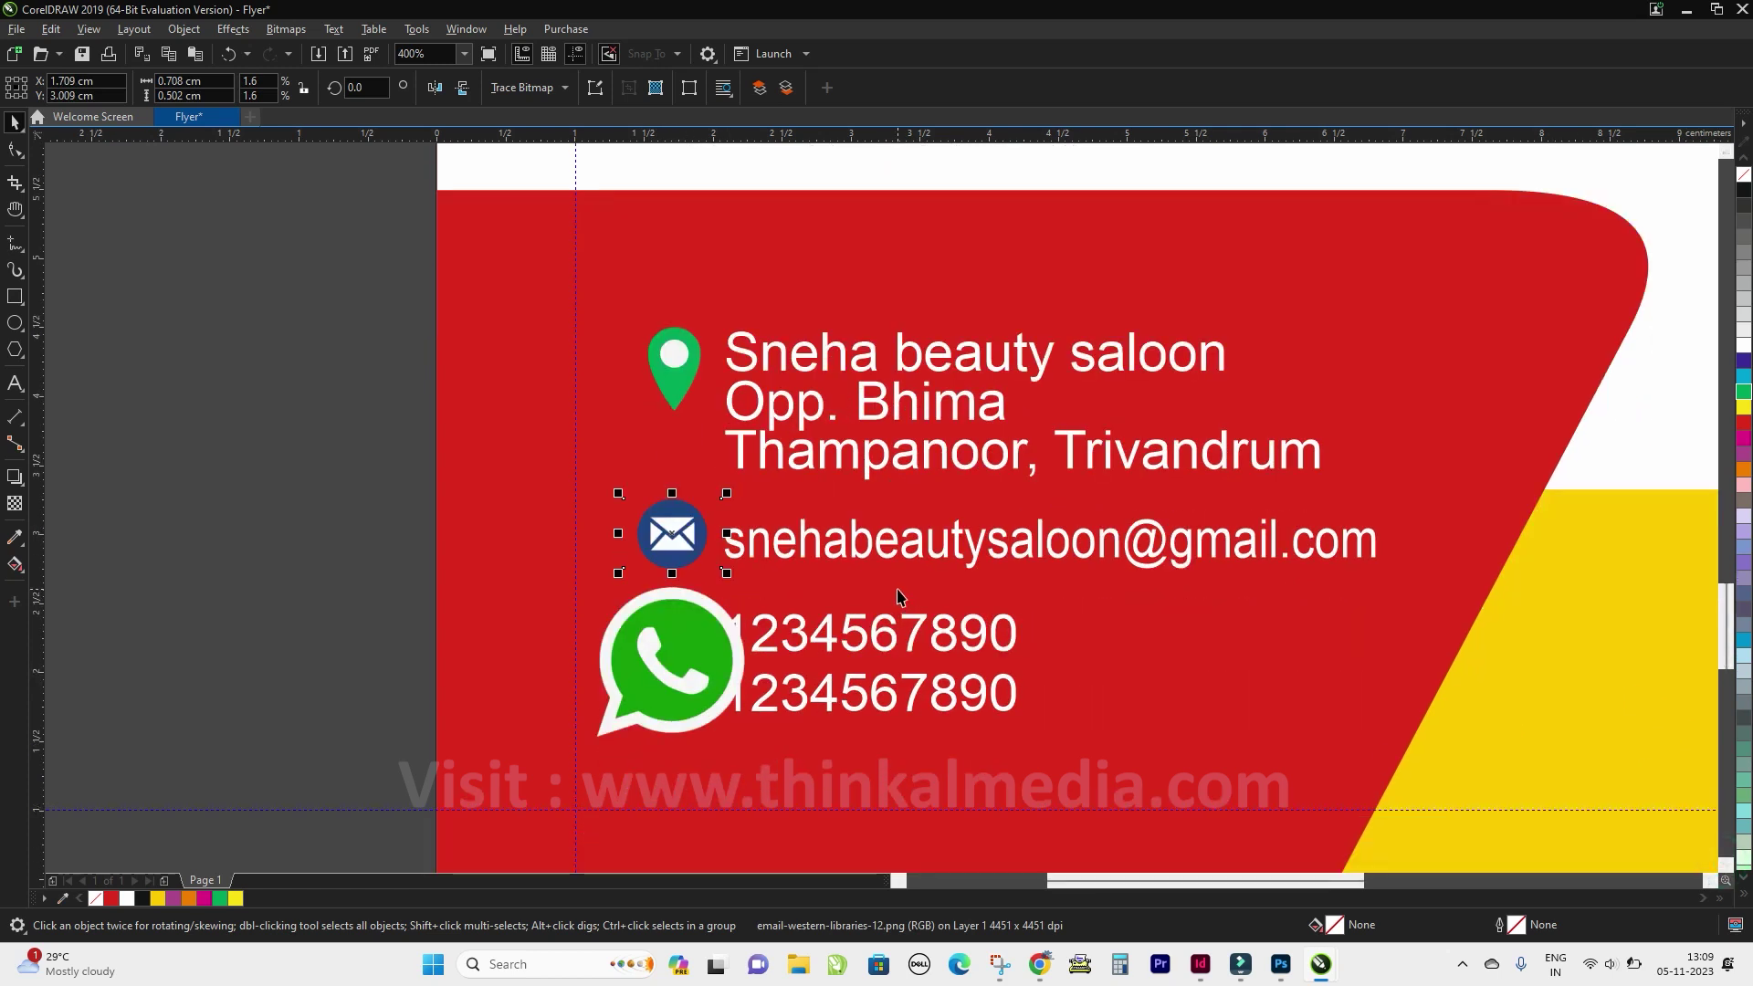
- Match the WhatsApp and envelope icon sizes, align WhatsApp by the first number, and shrink the location pin
left_click(684, 671)
mouse_move(748, 584)
left_mouse_down()
mouse_move(659, 677)
mouse_move(714, 612)
mouse_move(689, 632)
left_mouse_up()
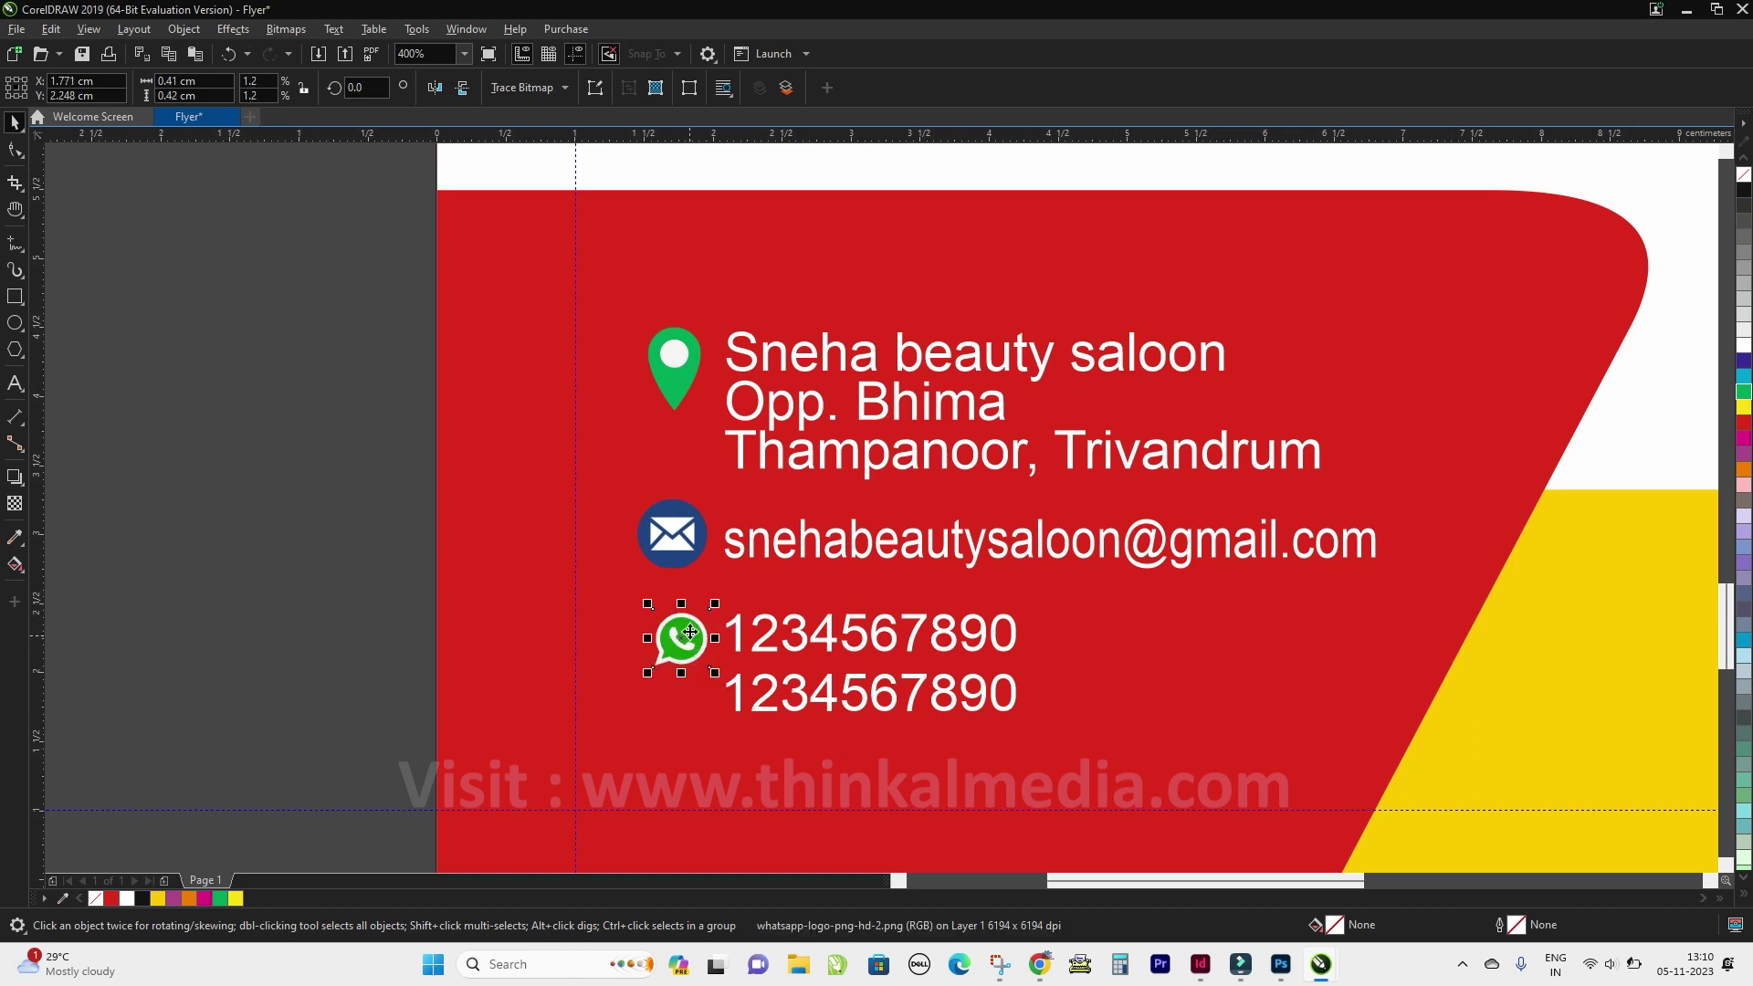
left_click(680, 544)
left_click_drag(616, 577, 684, 550)
left_click(671, 655)
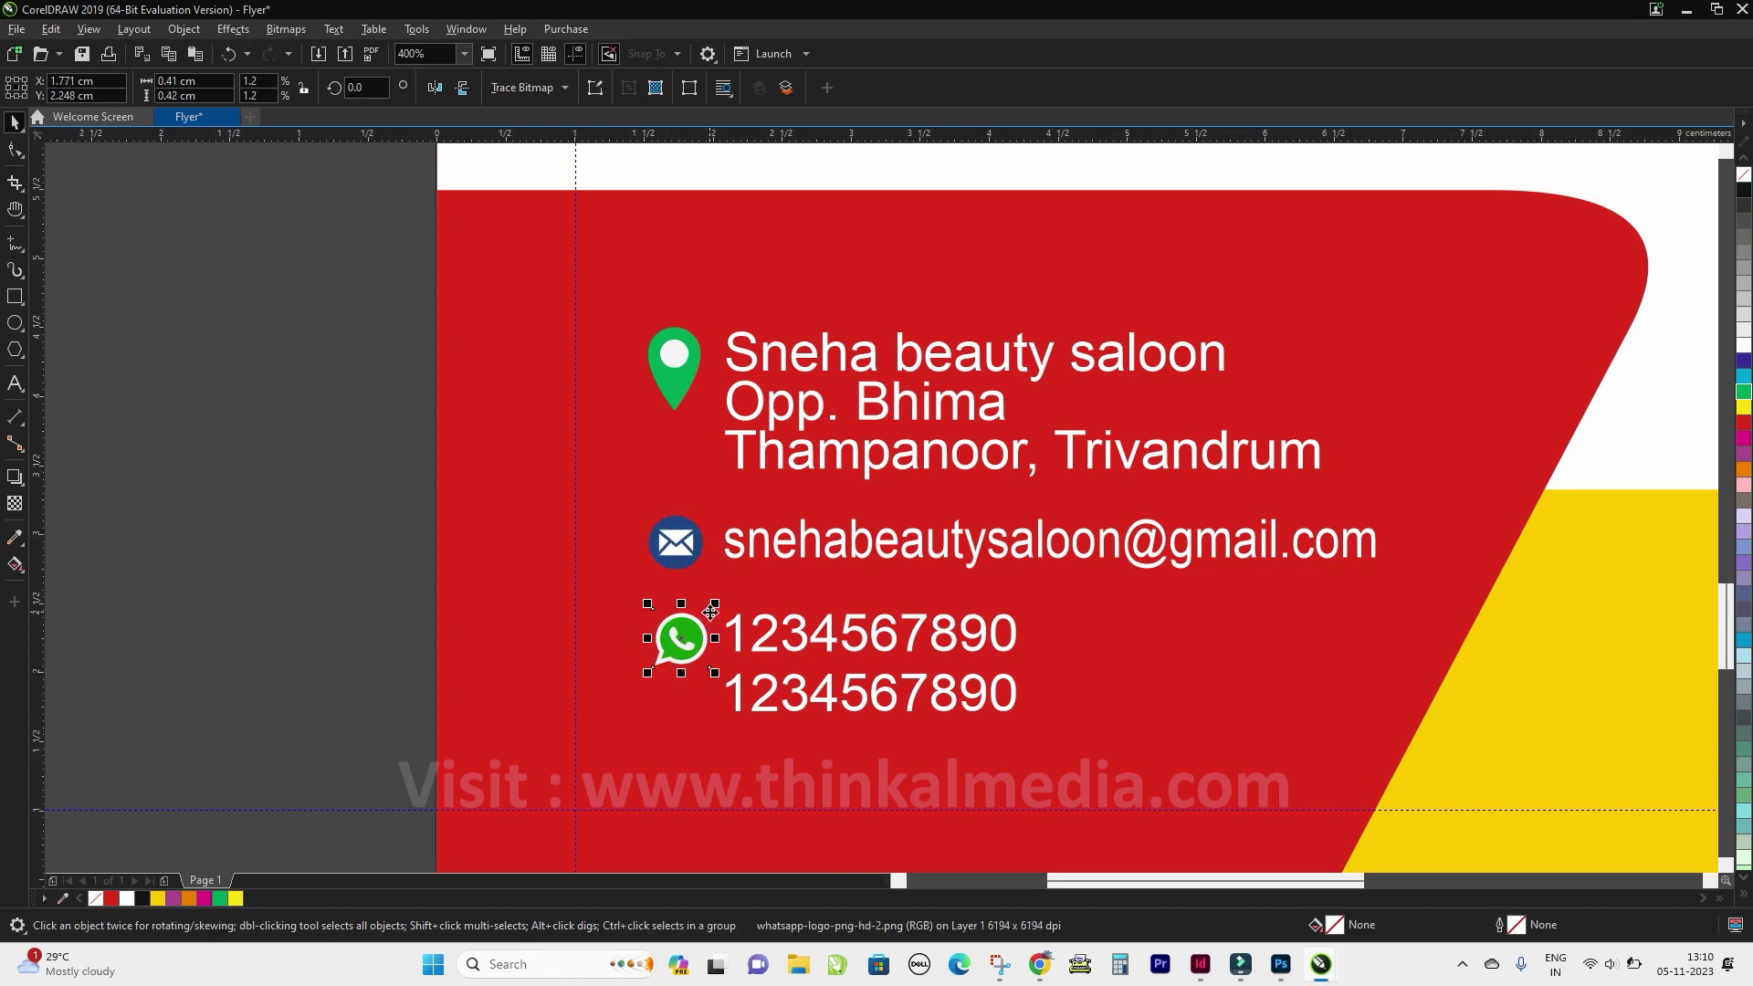
left_click_drag(718, 600, 682, 640)
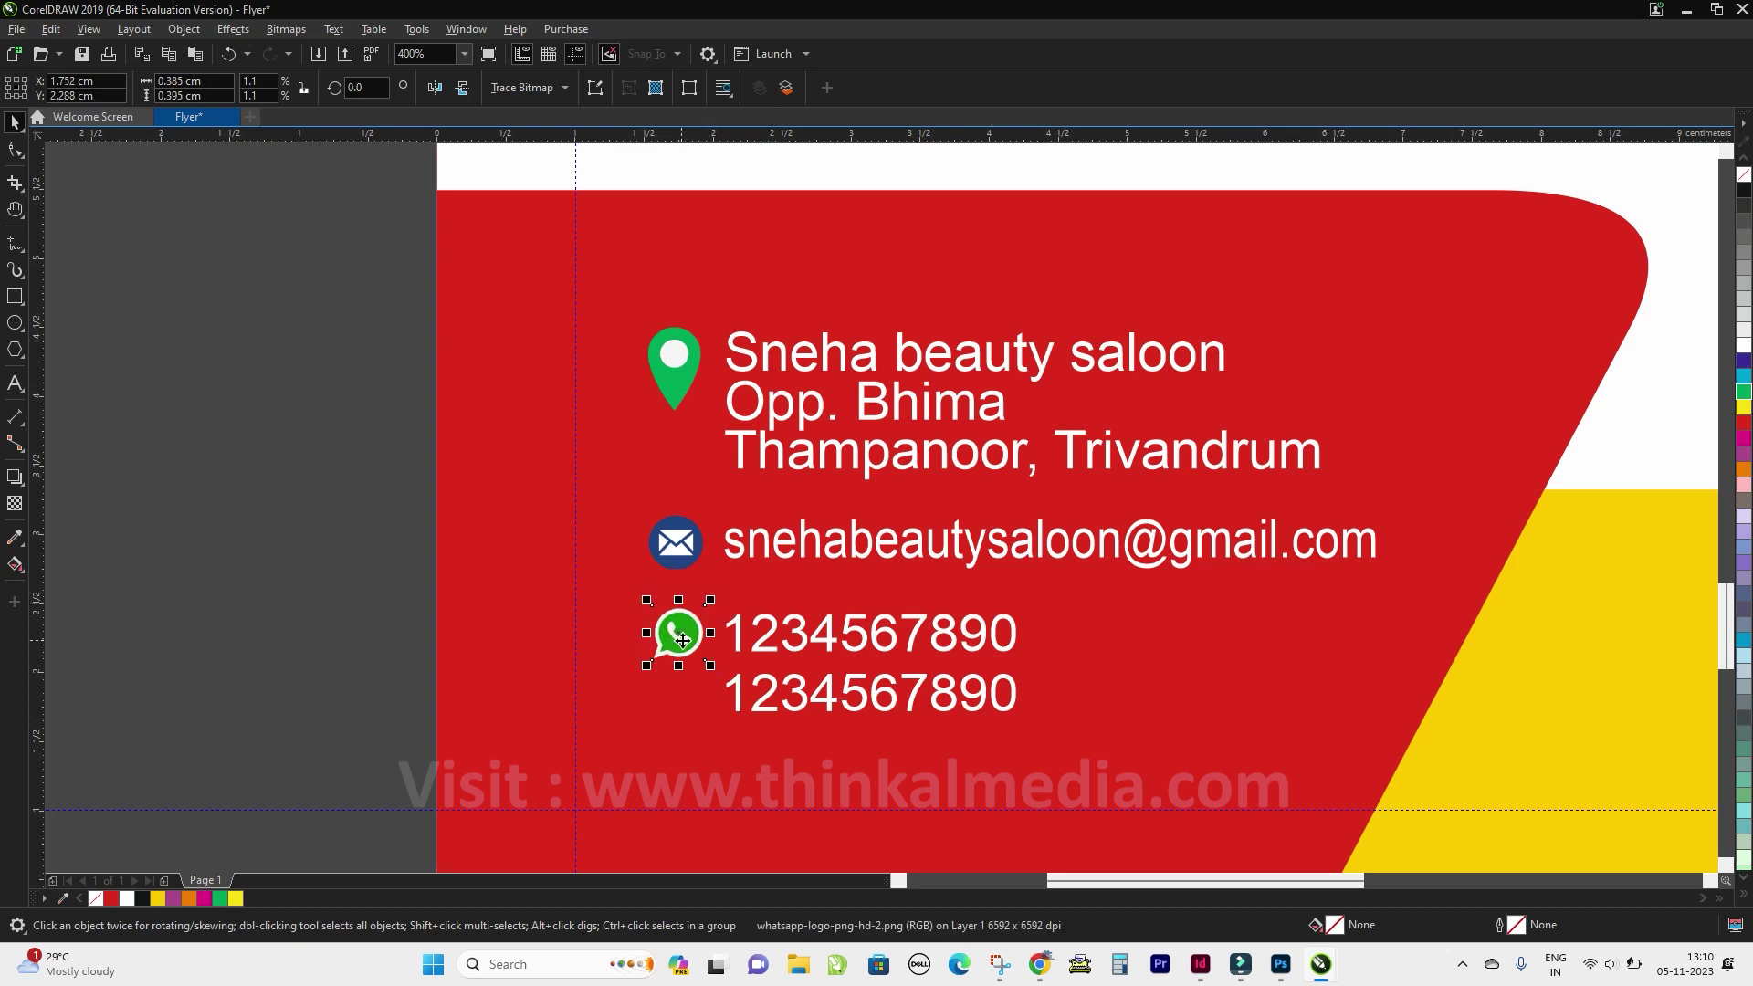
left_click(444, 616)
left_click_drag(346, 273, 815, 431)
left_click_drag(642, 324, 687, 368)
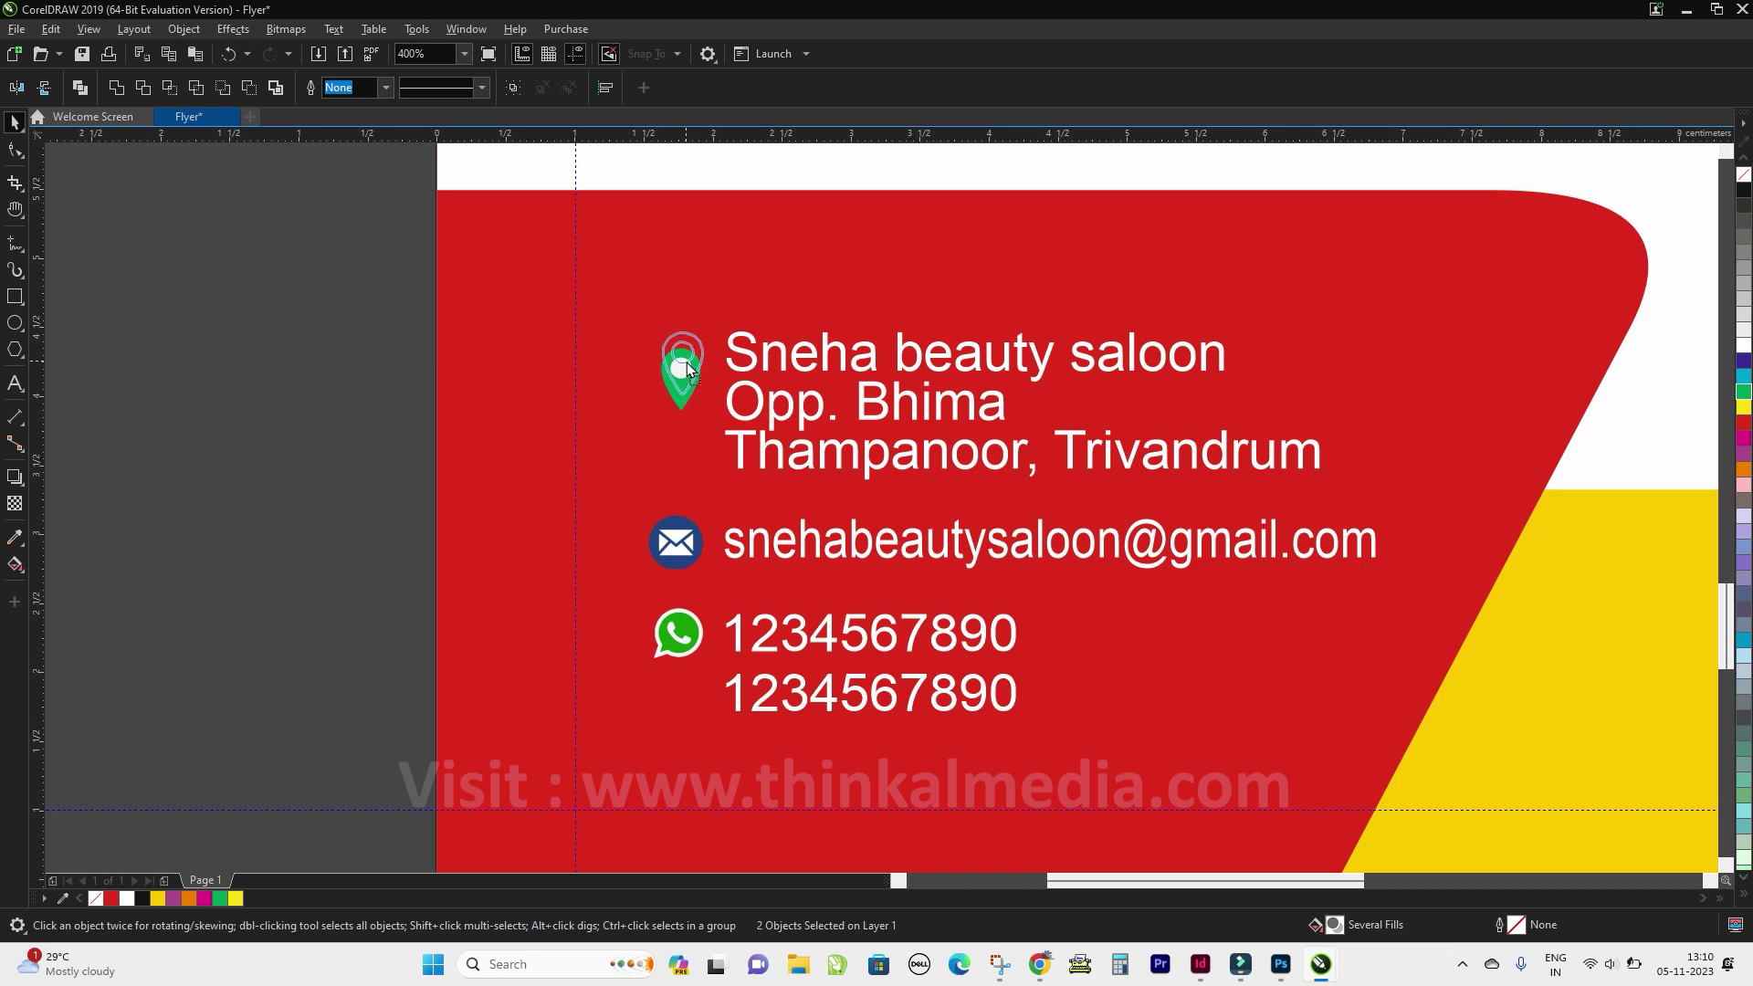
- Drag a copy of the DISCOUNT text into the yellow shape near the flyer's bottom
scroll(687, 368, "down", 2)
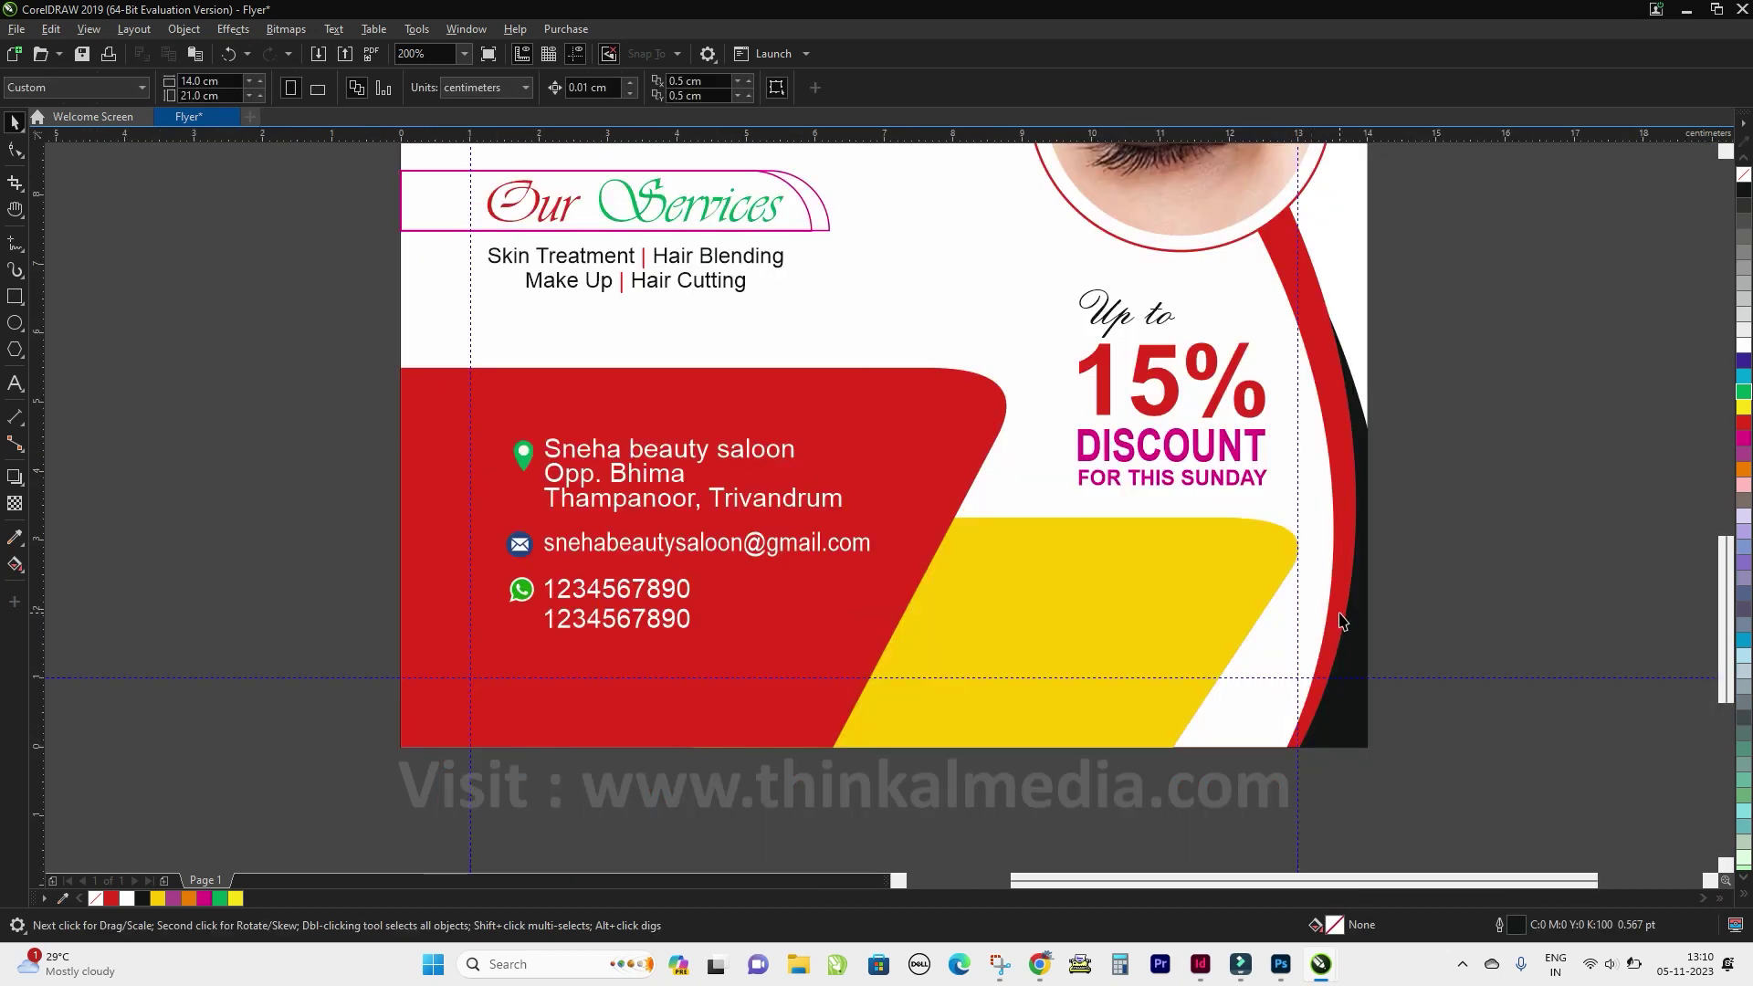
scroll(1340, 621, "down", 2)
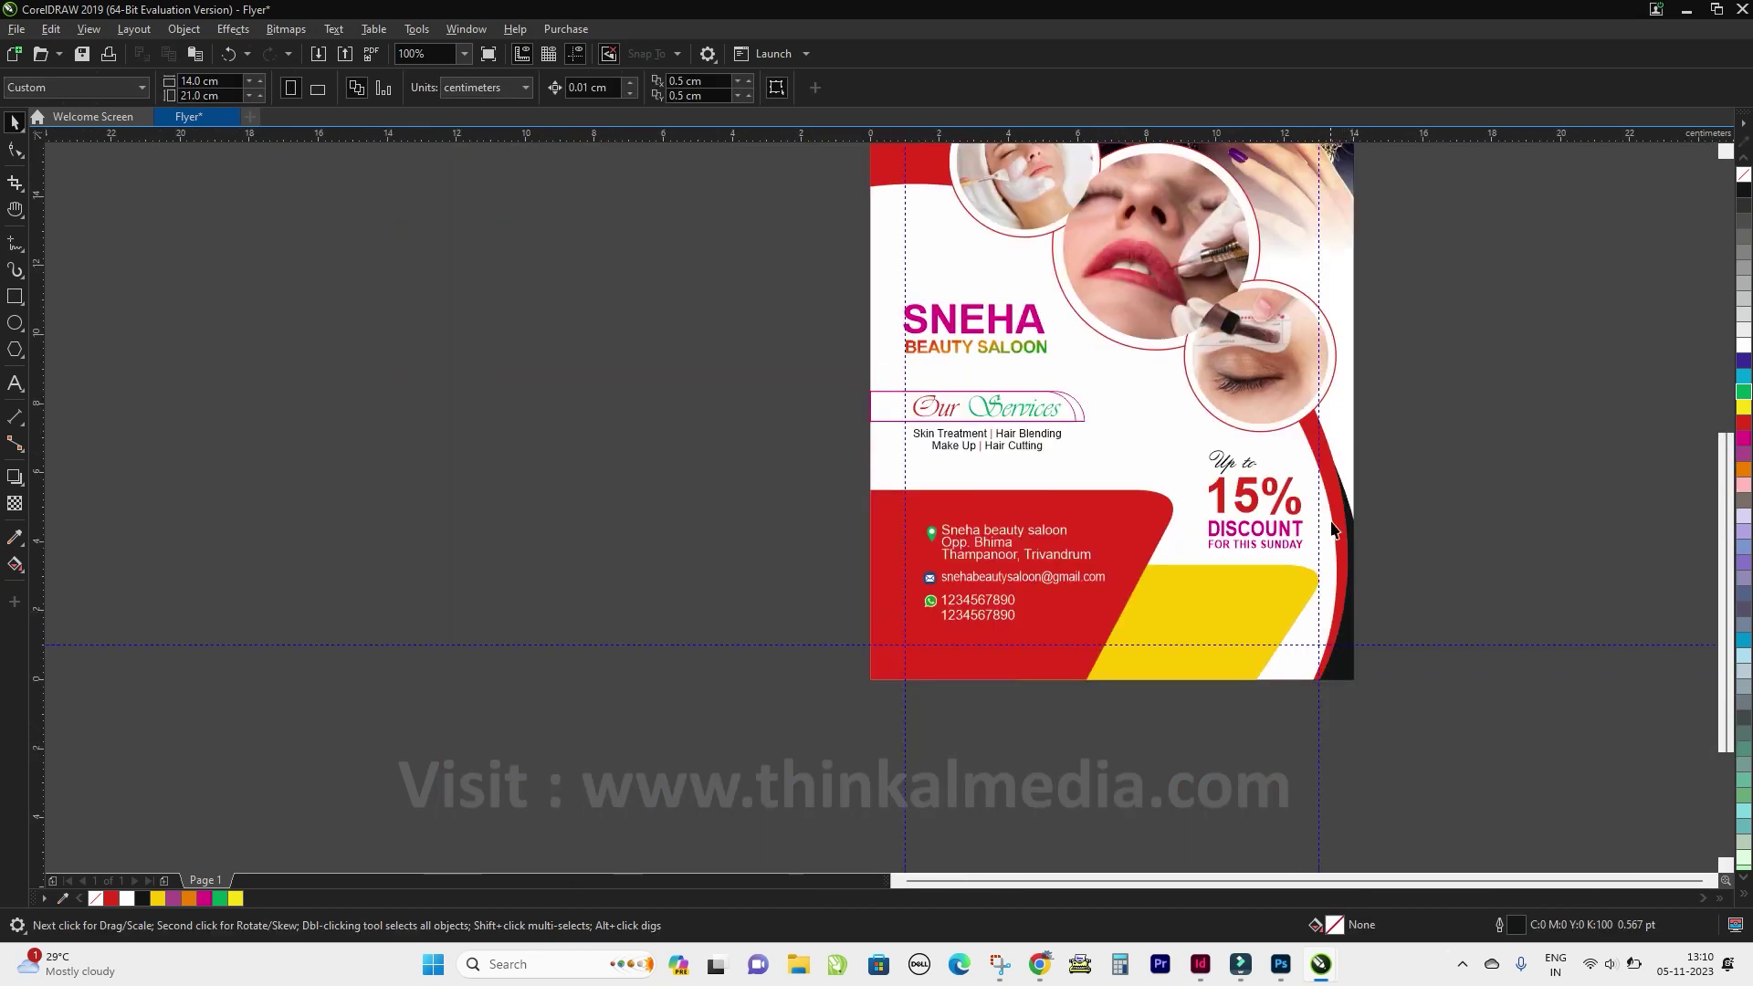
scroll(1332, 504, "right", 5)
scroll(1333, 504, "up", 2)
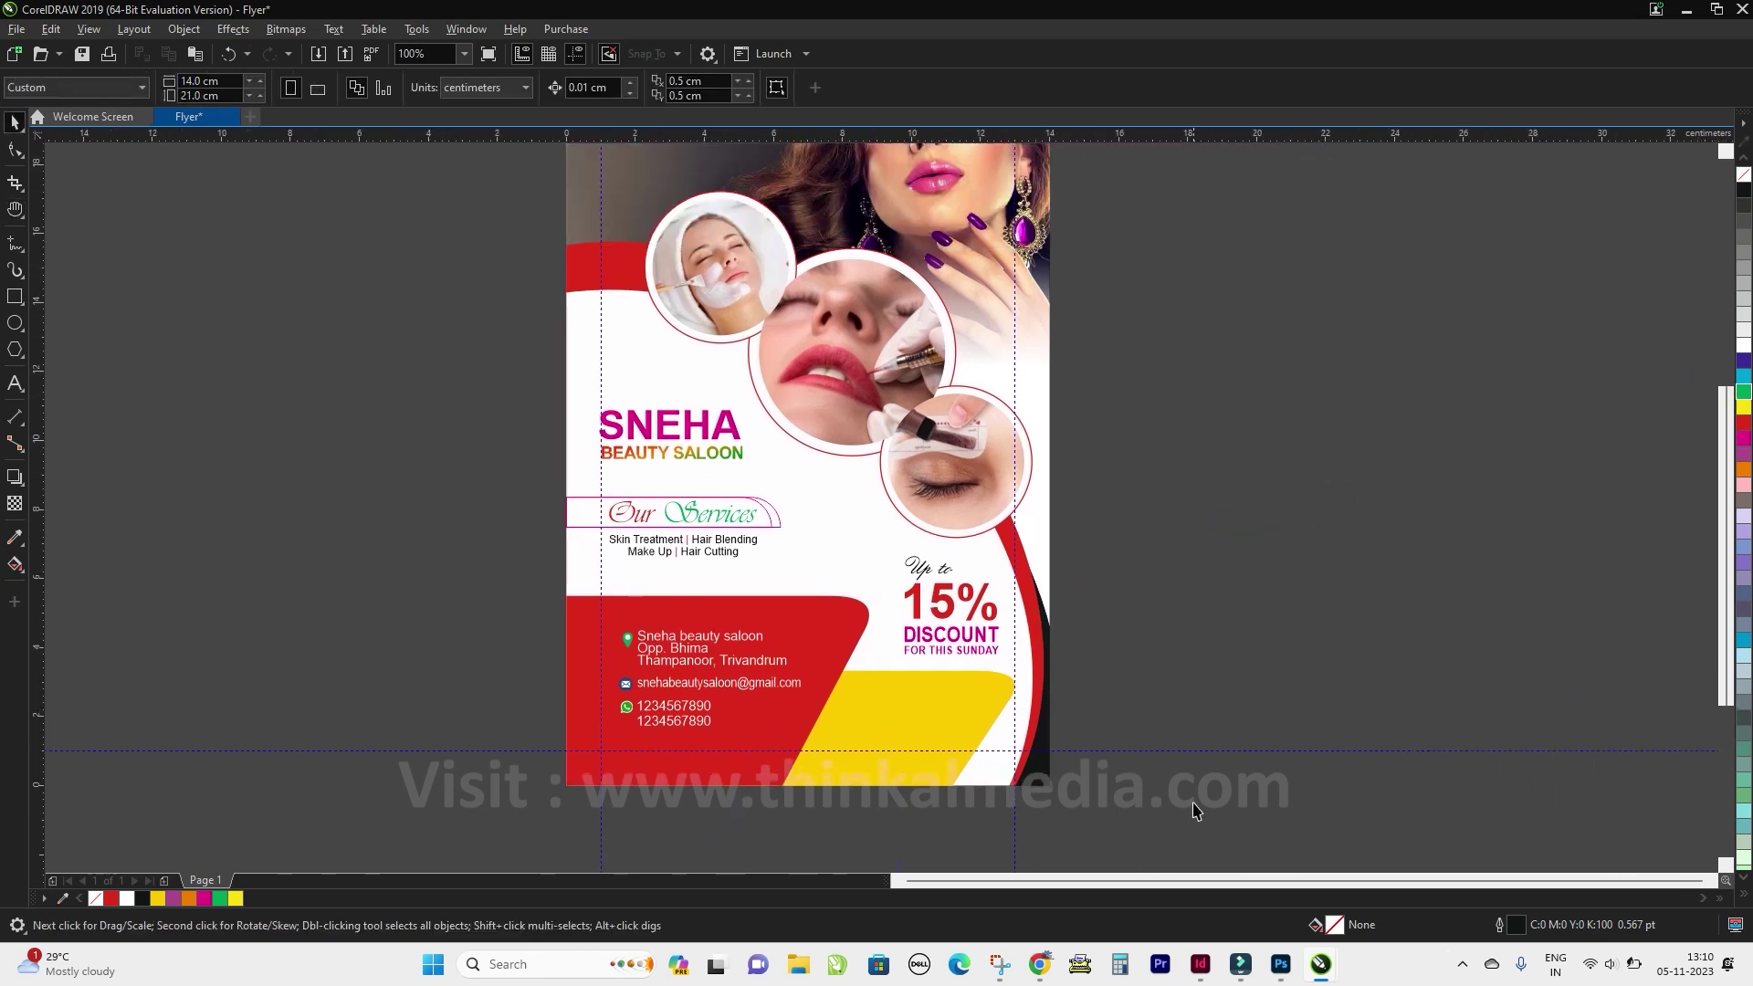
left_click(952, 636)
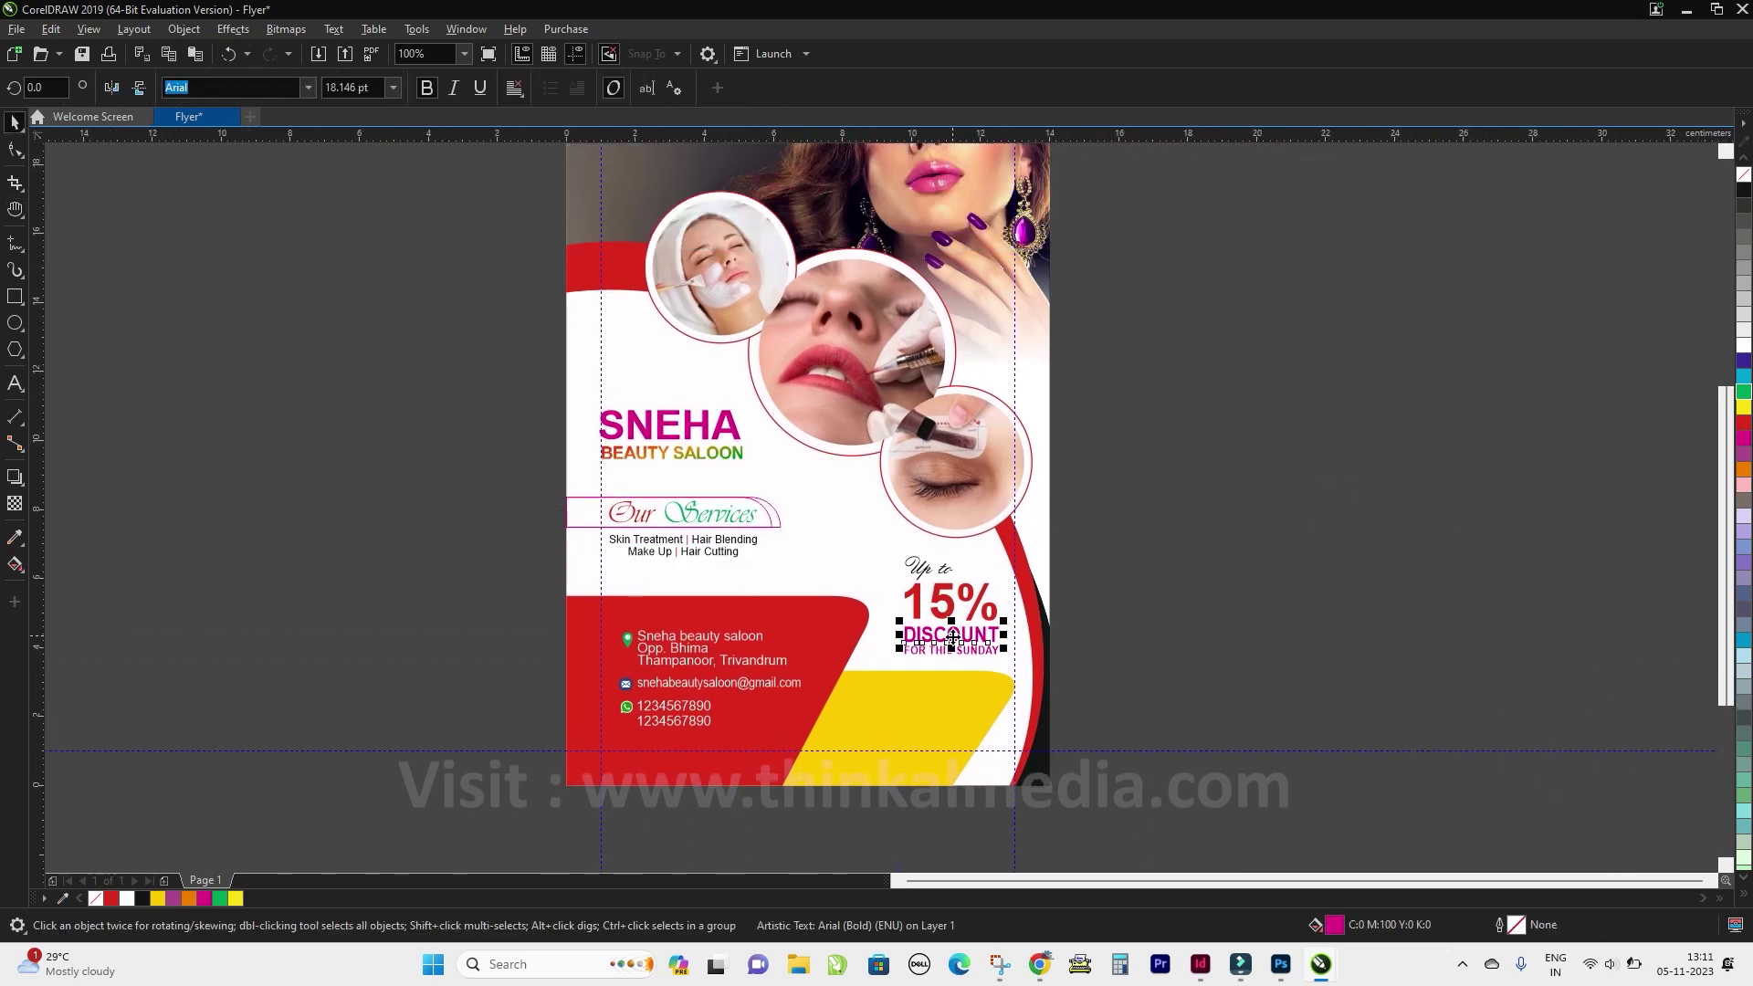
left_click_drag(958, 637, 922, 727)
left_click(1137, 681)
- Retype the copied text as LOGO HERE and nudge it into place in the yellow shape
scroll(975, 797, "up", 2)
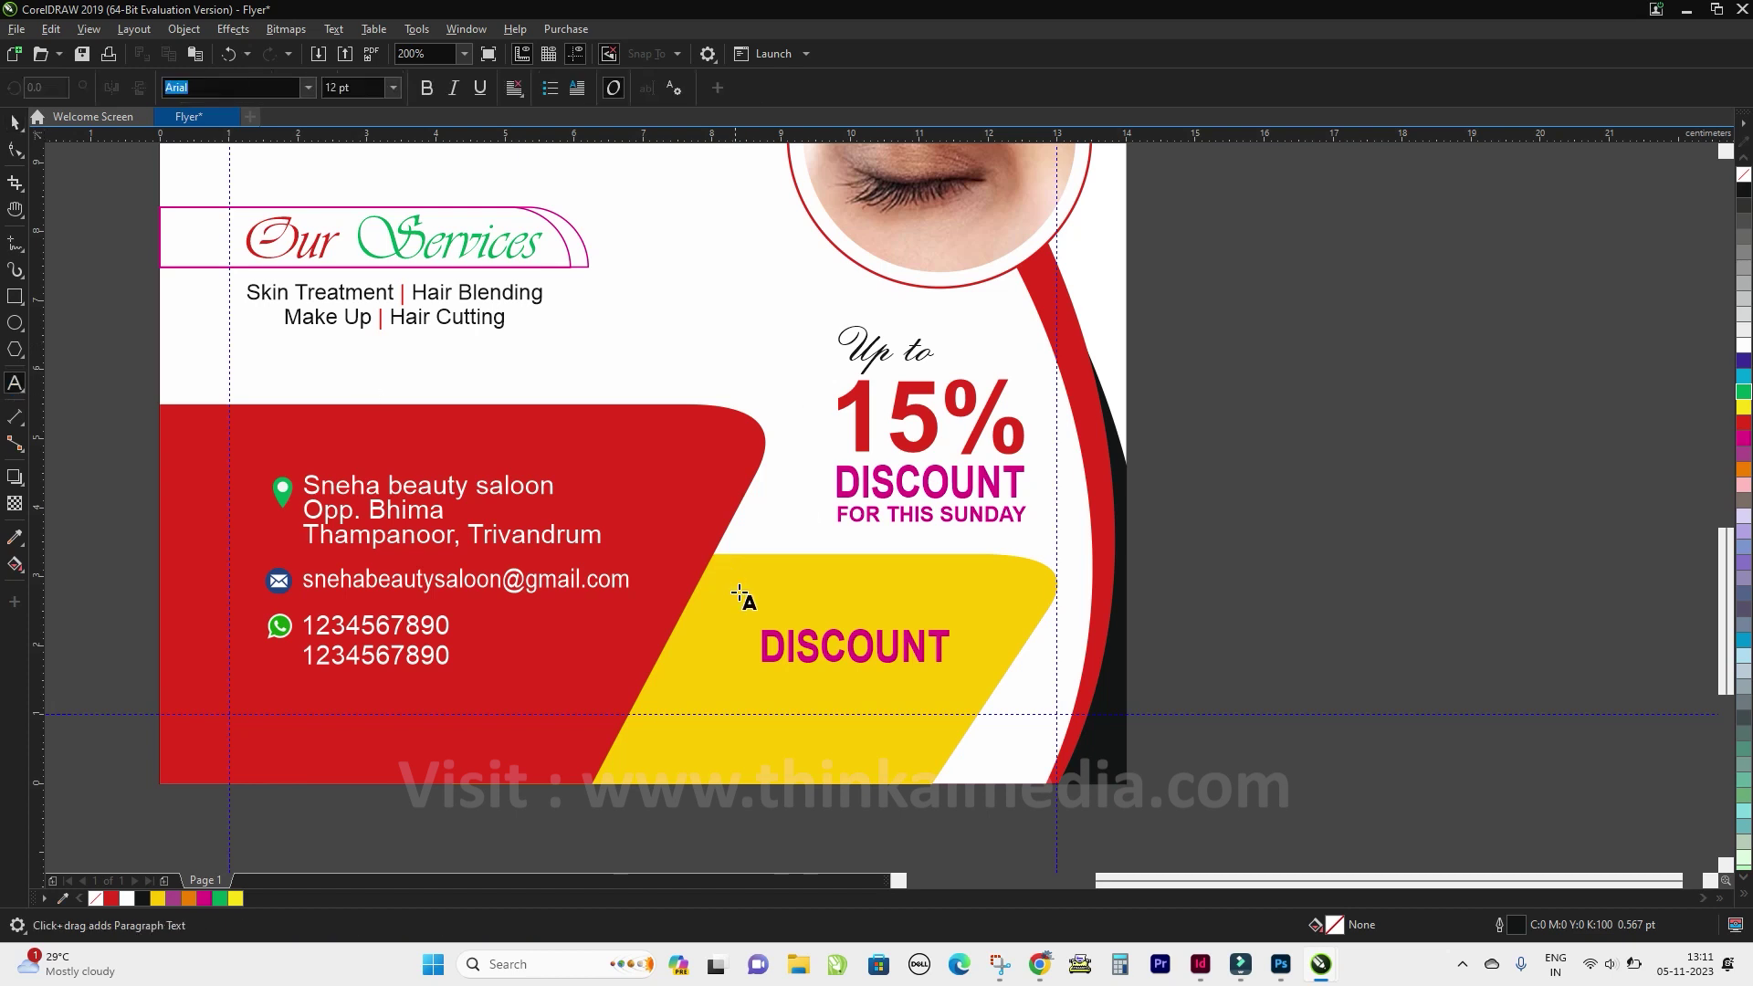
left_click_drag(768, 650, 972, 646)
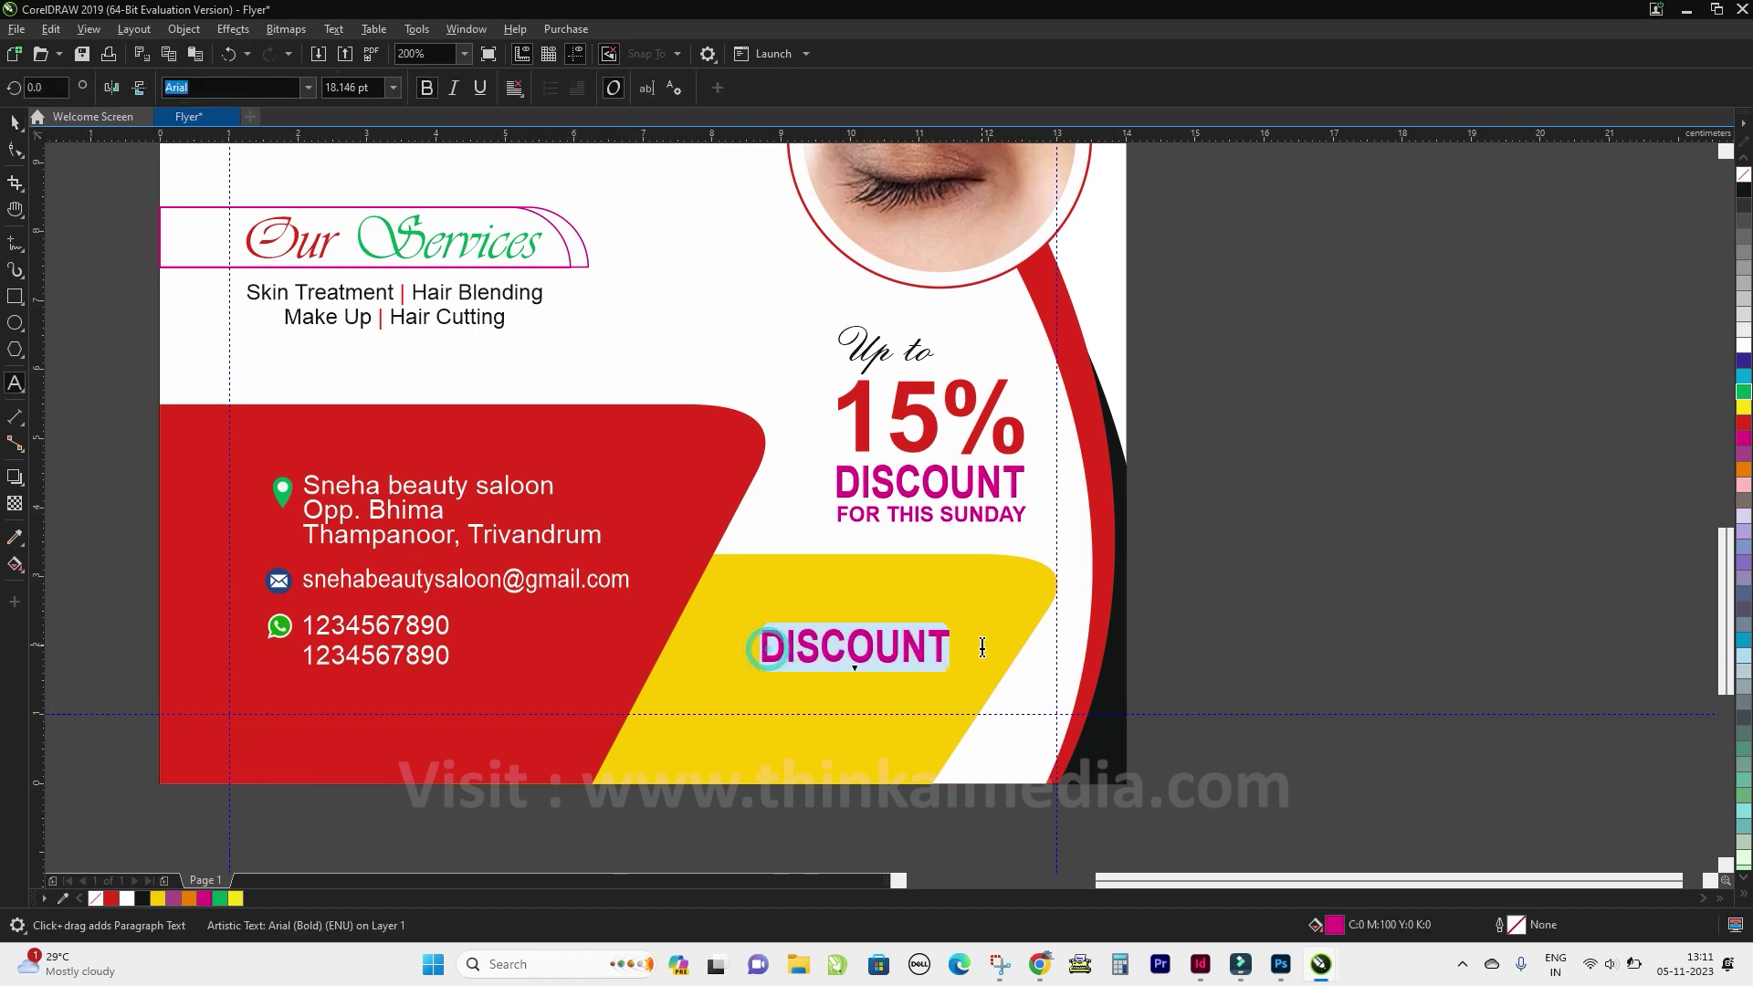
type("LOGO HERE")
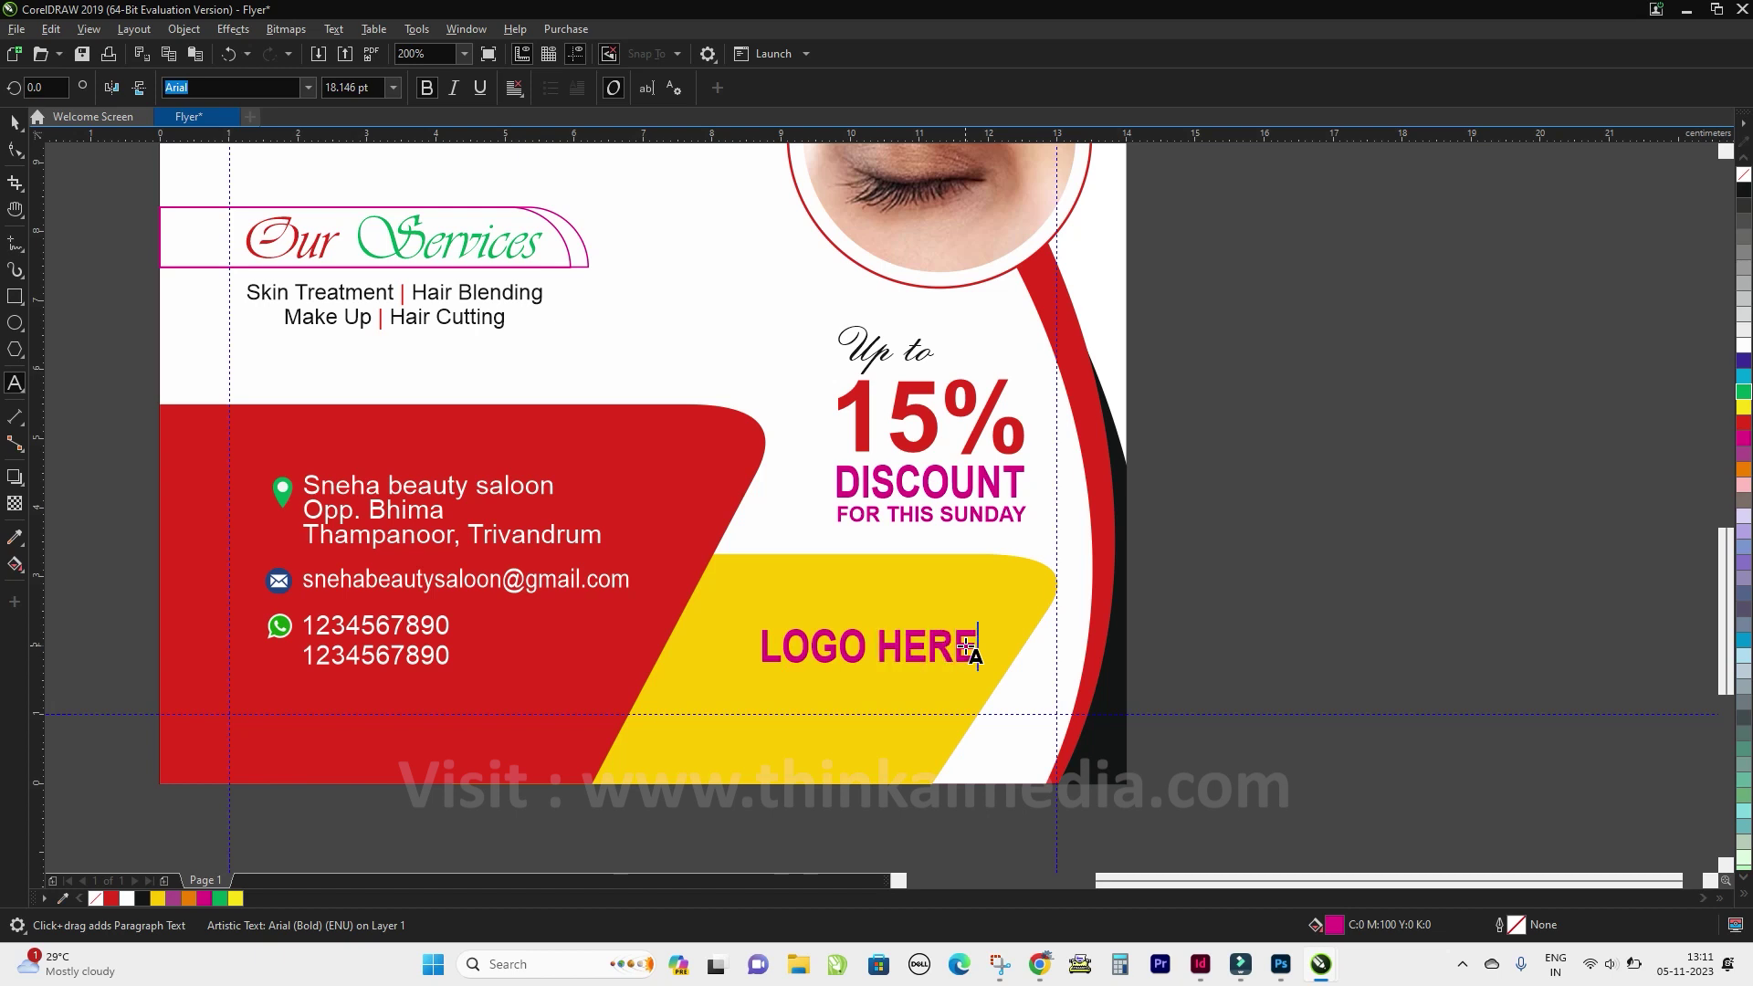
left_click(14, 121)
left_click_drag(912, 645, 899, 640)
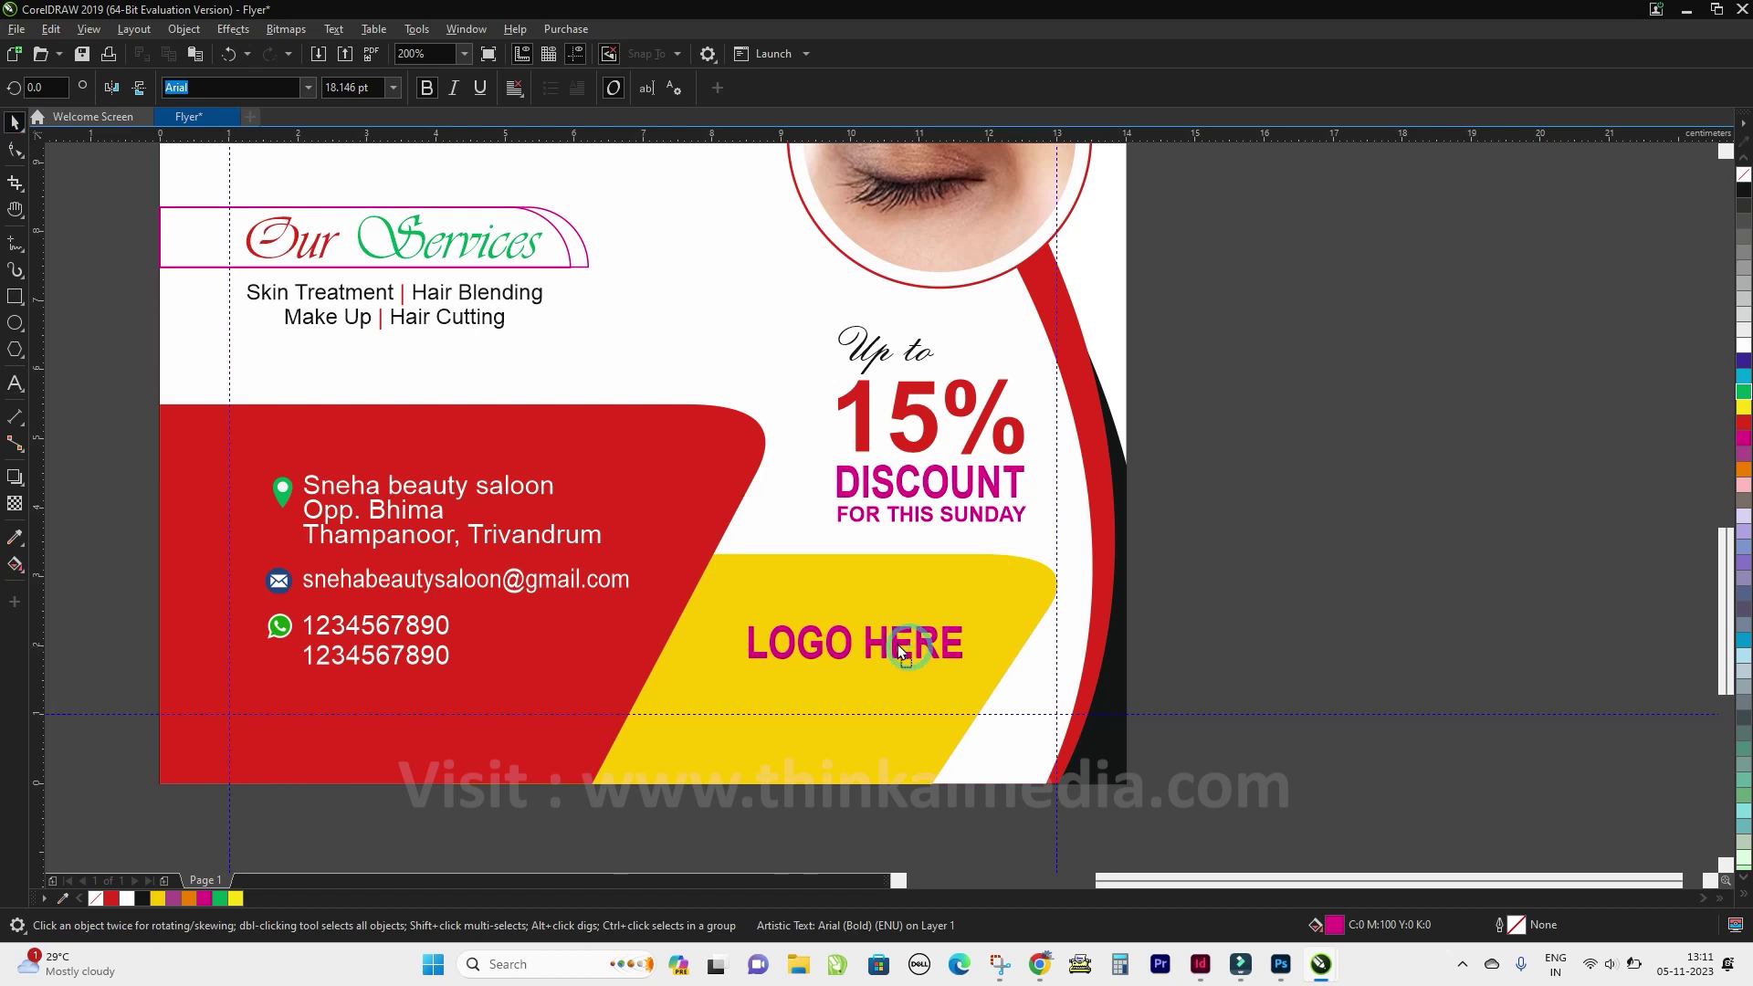
left_click(1369, 592)
- Copy the DISCOUNT / FOR THIS SUNDAY text and paste it at the flyer's upper-left
scroll(1370, 593, "down", 3)
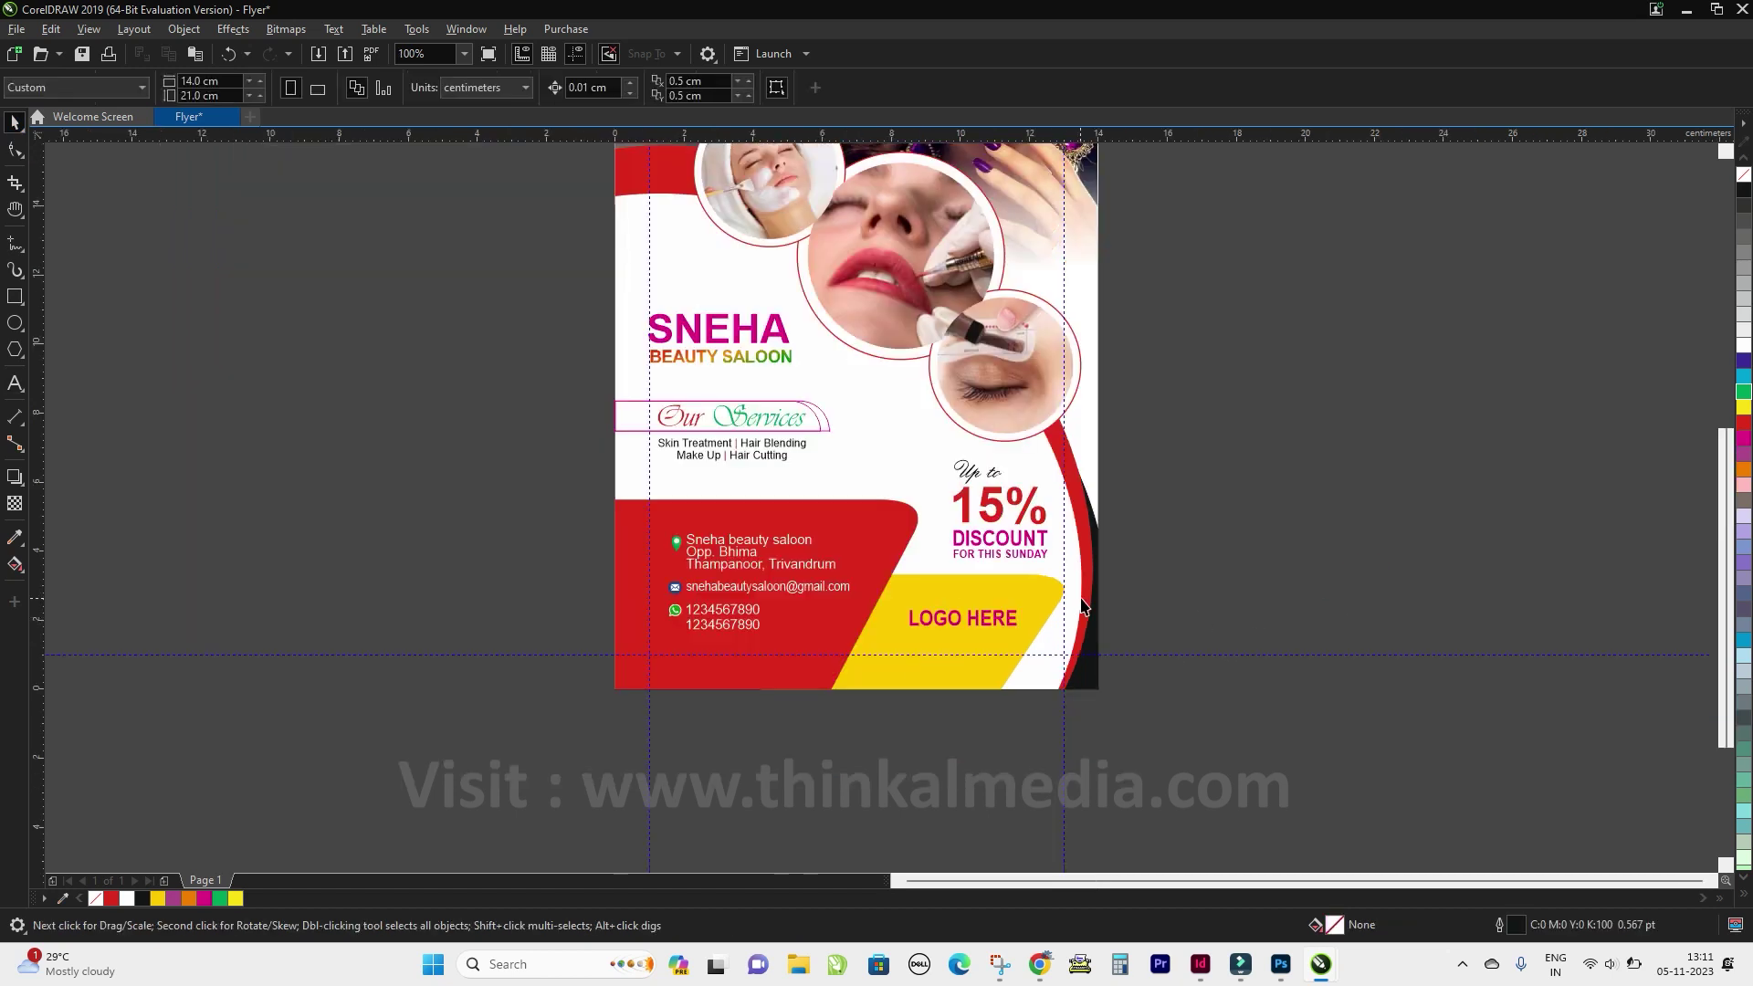
scroll(1110, 666, "up", 2)
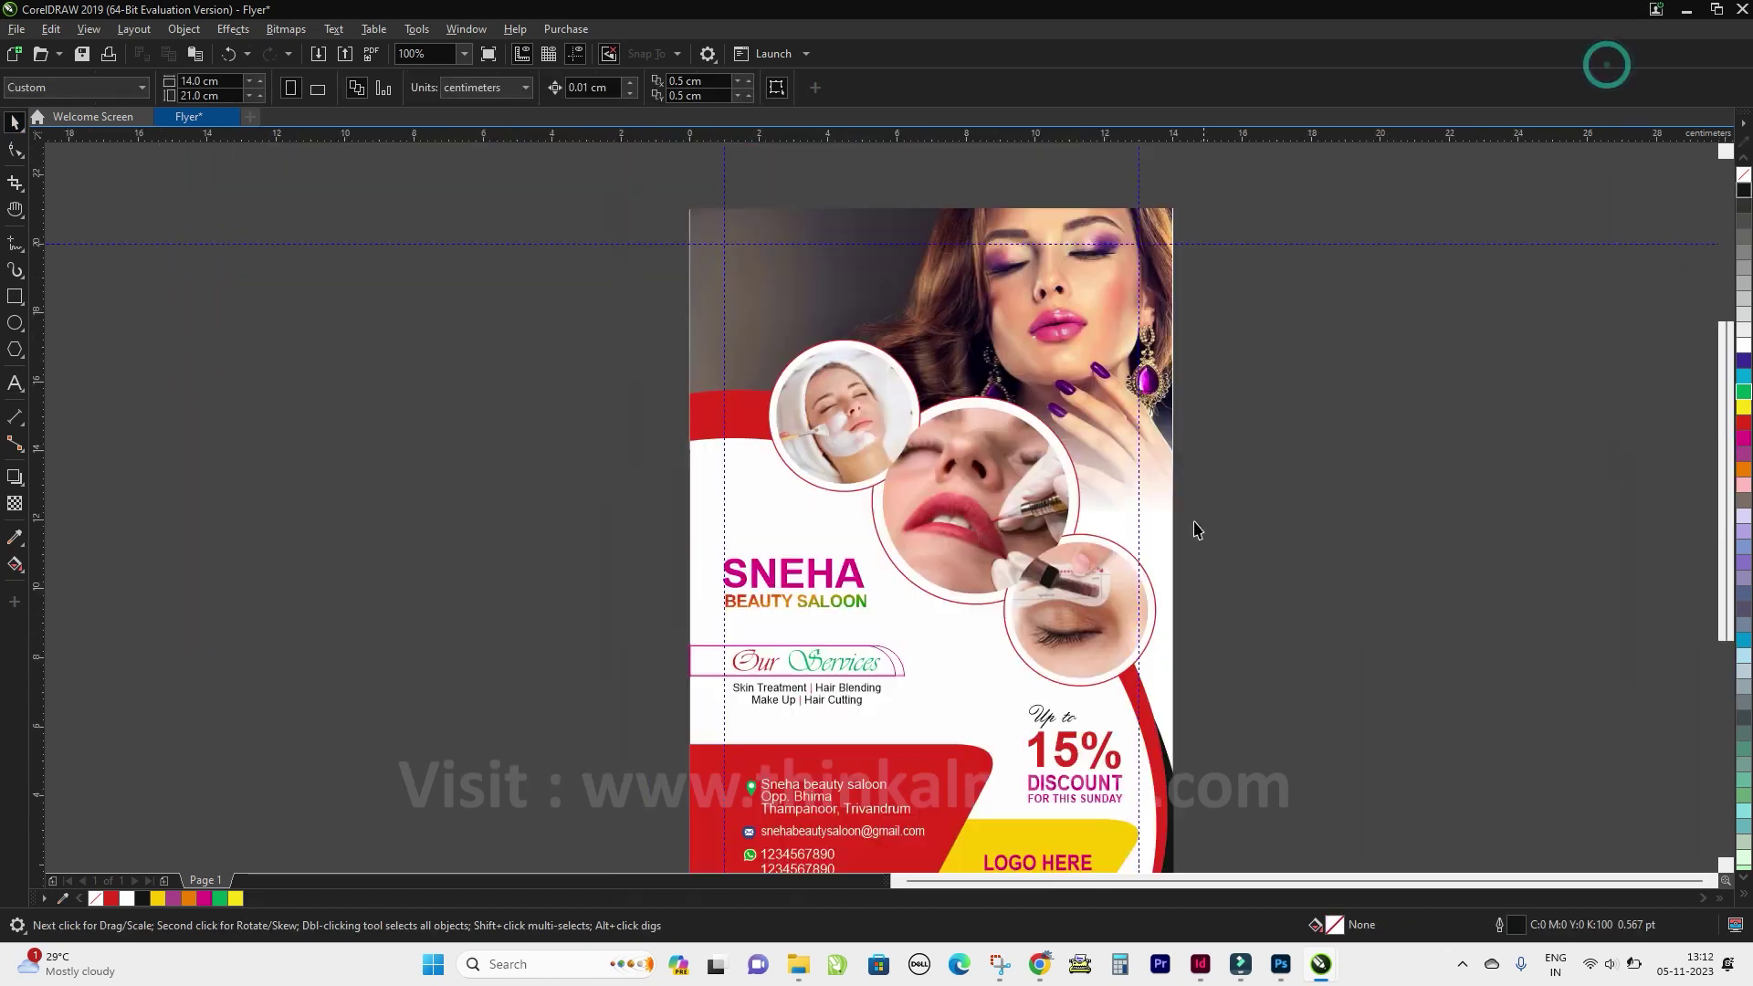
left_click(1082, 787)
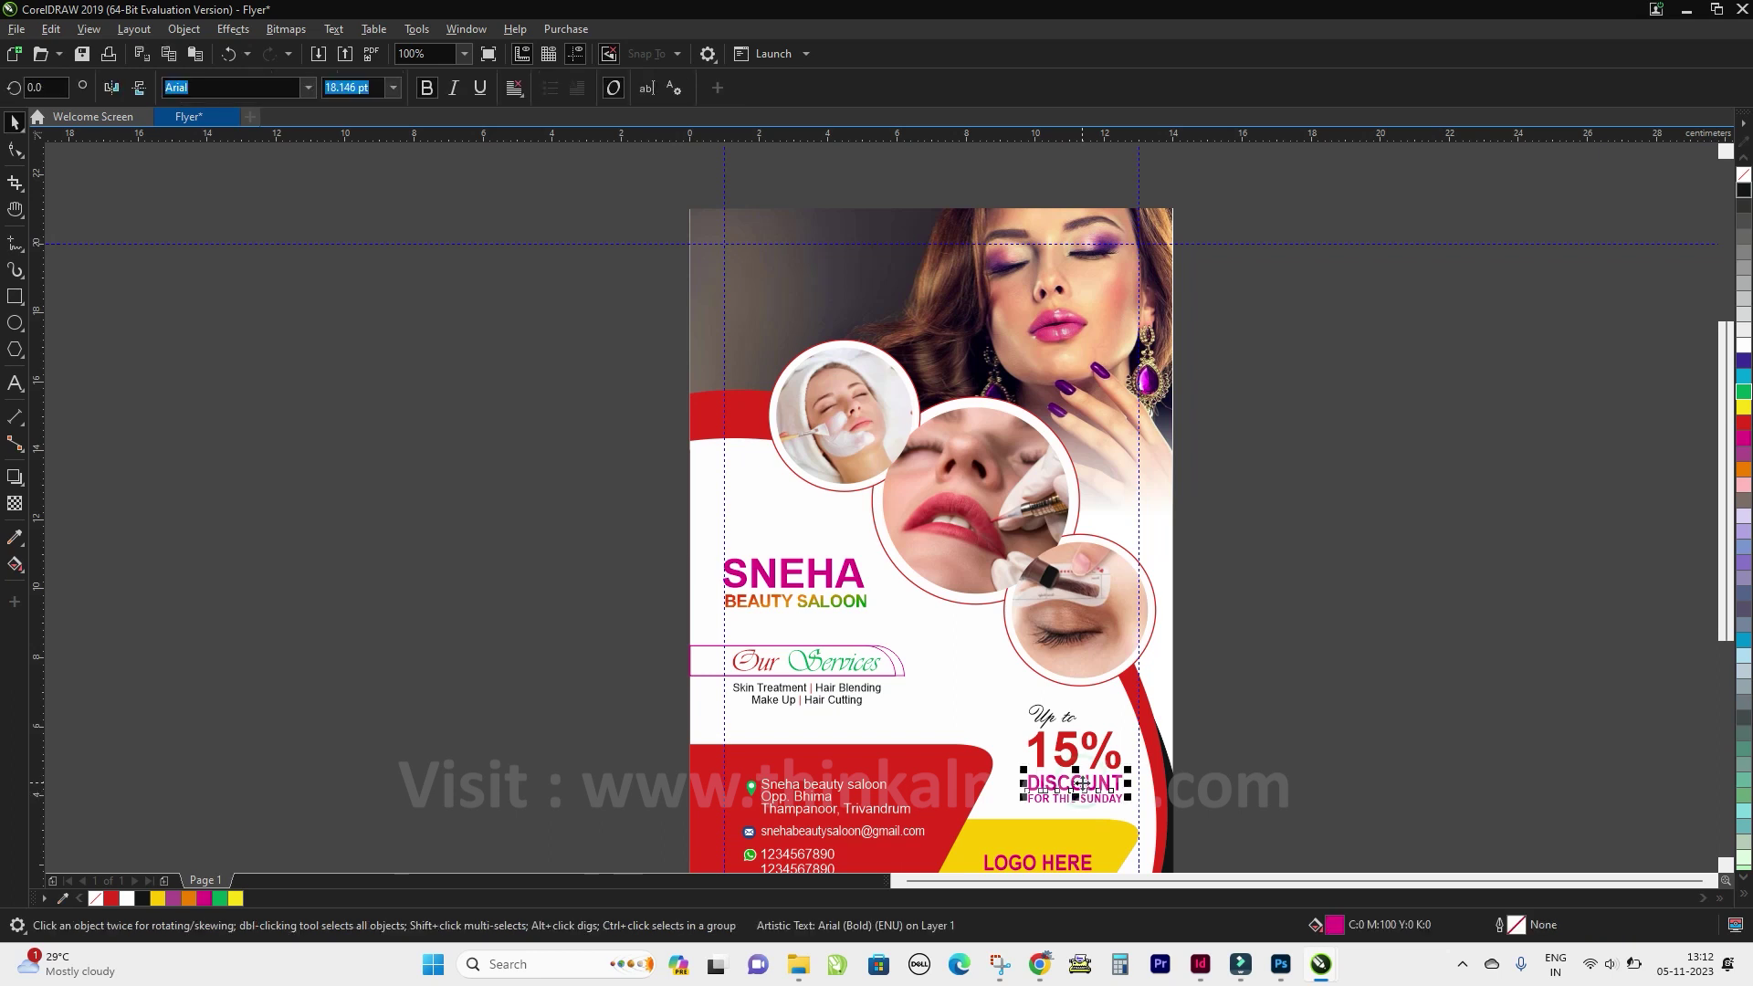
right_click(1080, 783)
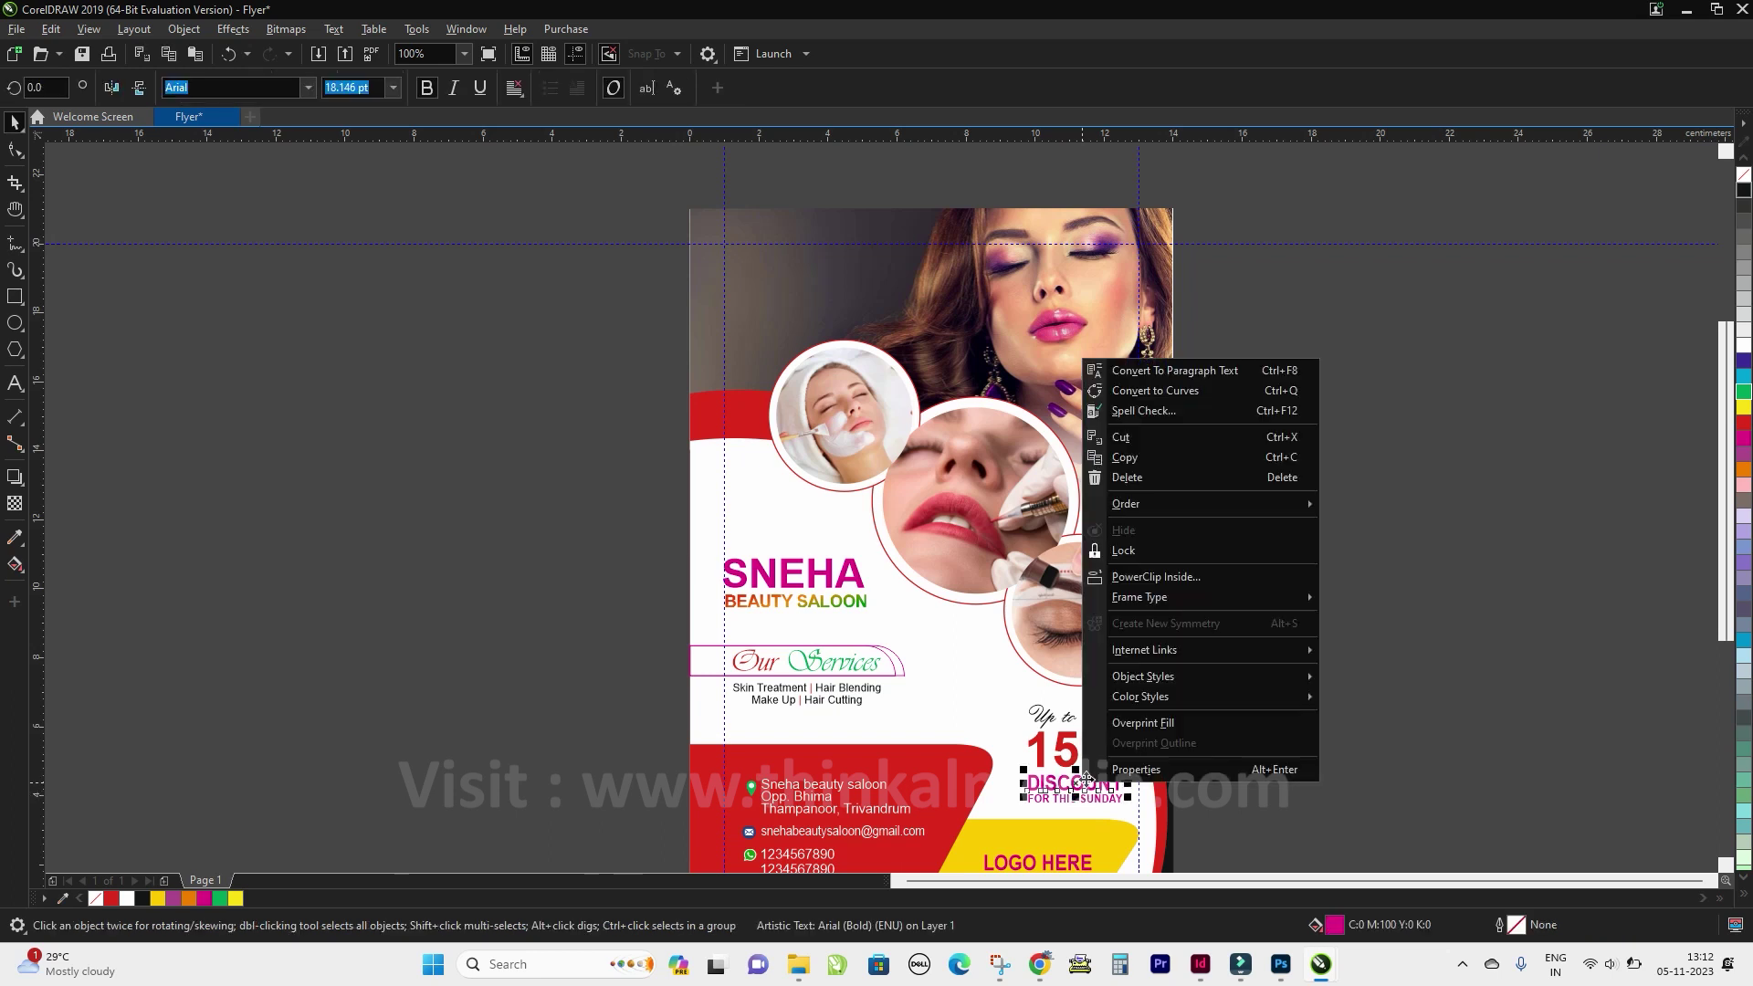
left_click(1152, 458)
right_click(1198, 356)
left_click(1238, 481)
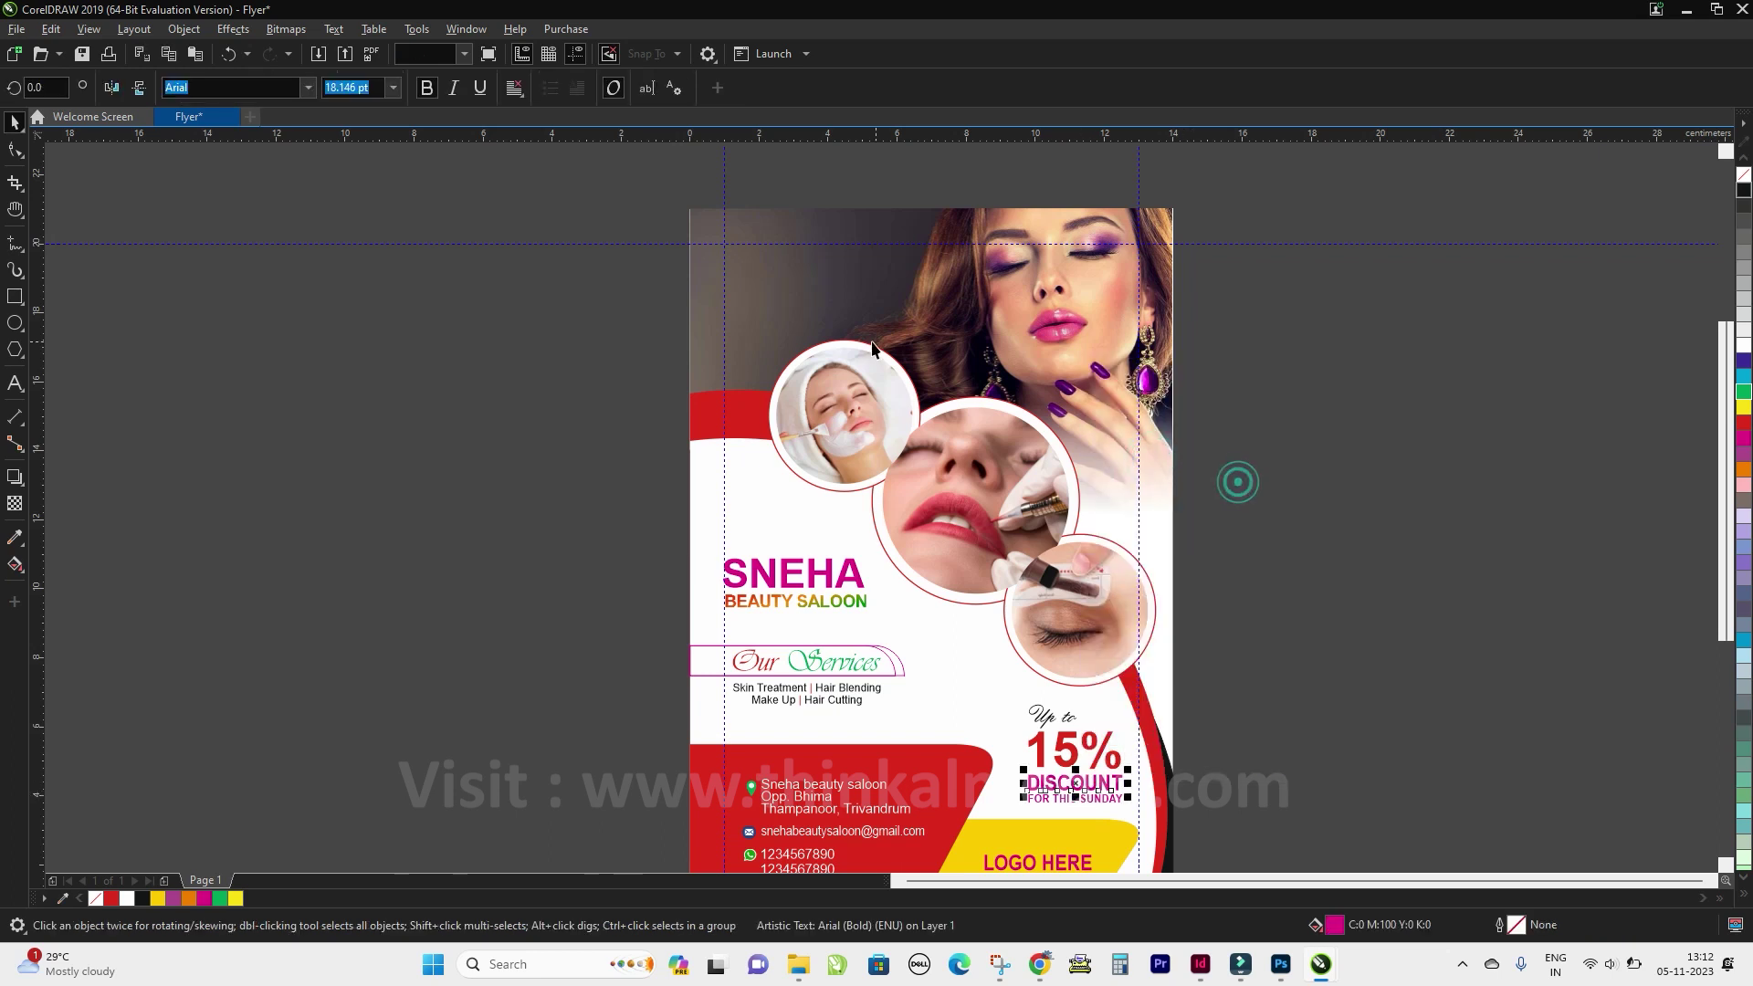
left_click_drag(1078, 781, 789, 277)
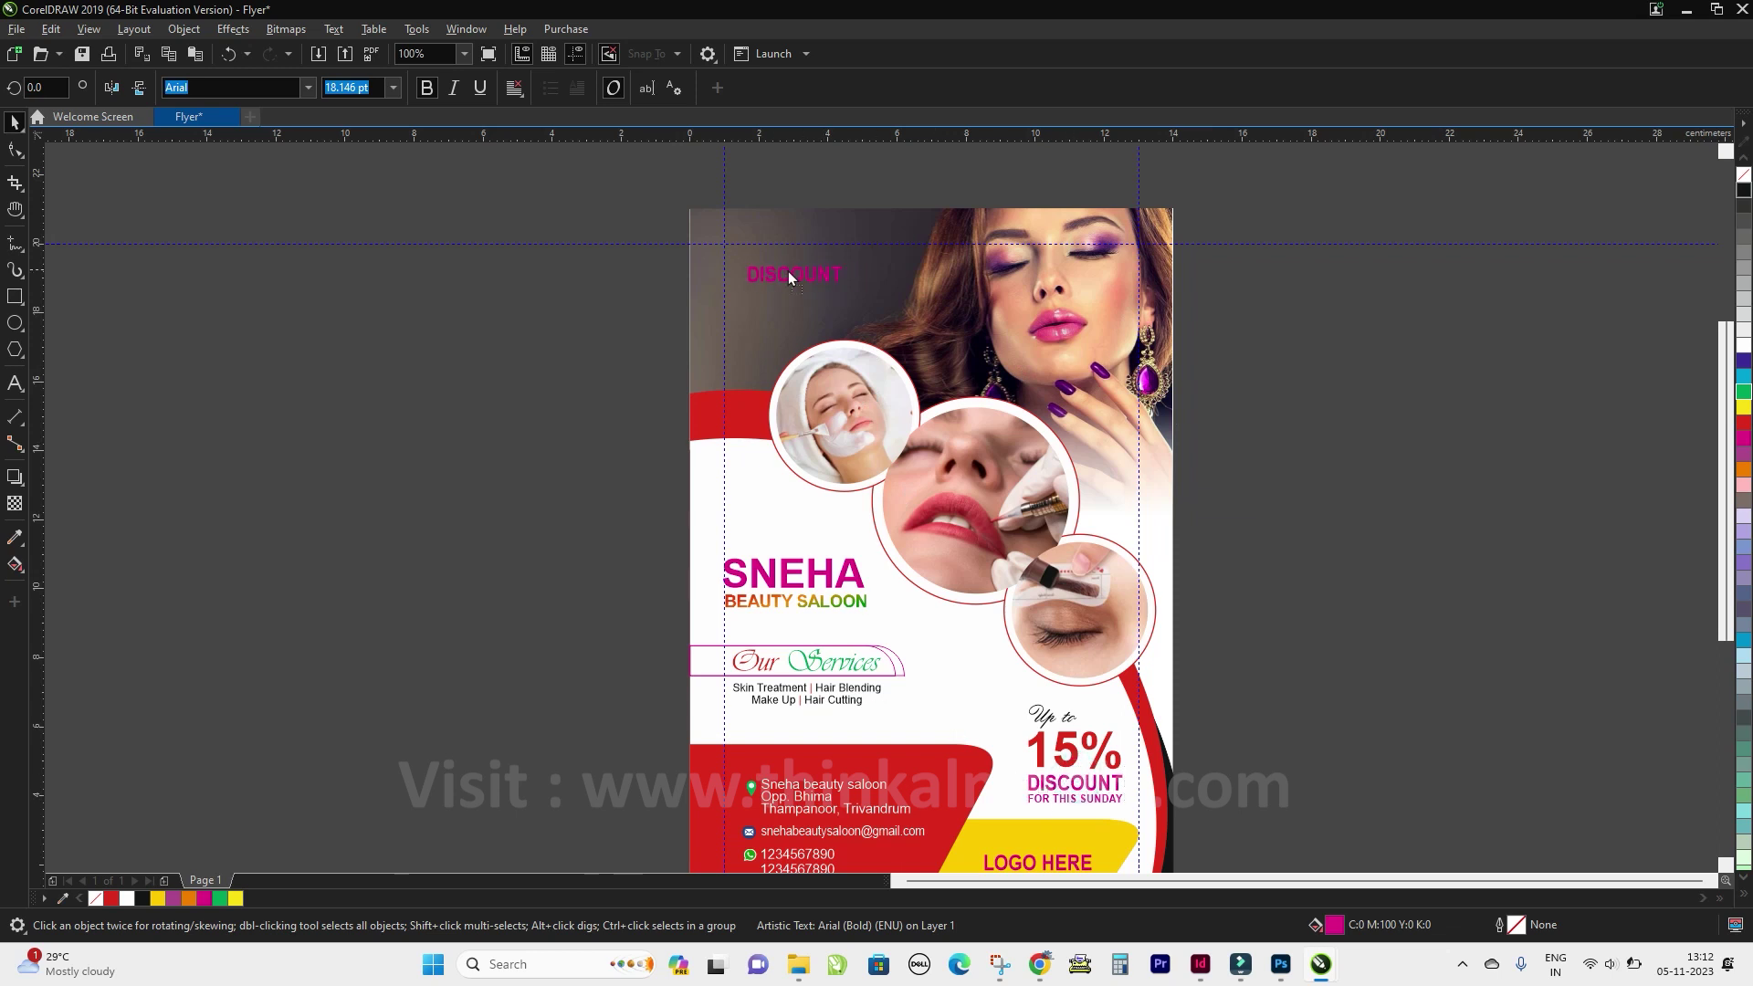
- Retype the copy as WE TAKE CARE OF YOUR BEAUTY, breaking it onto two lines before YOUR
scroll(716, 194, "up", 2)
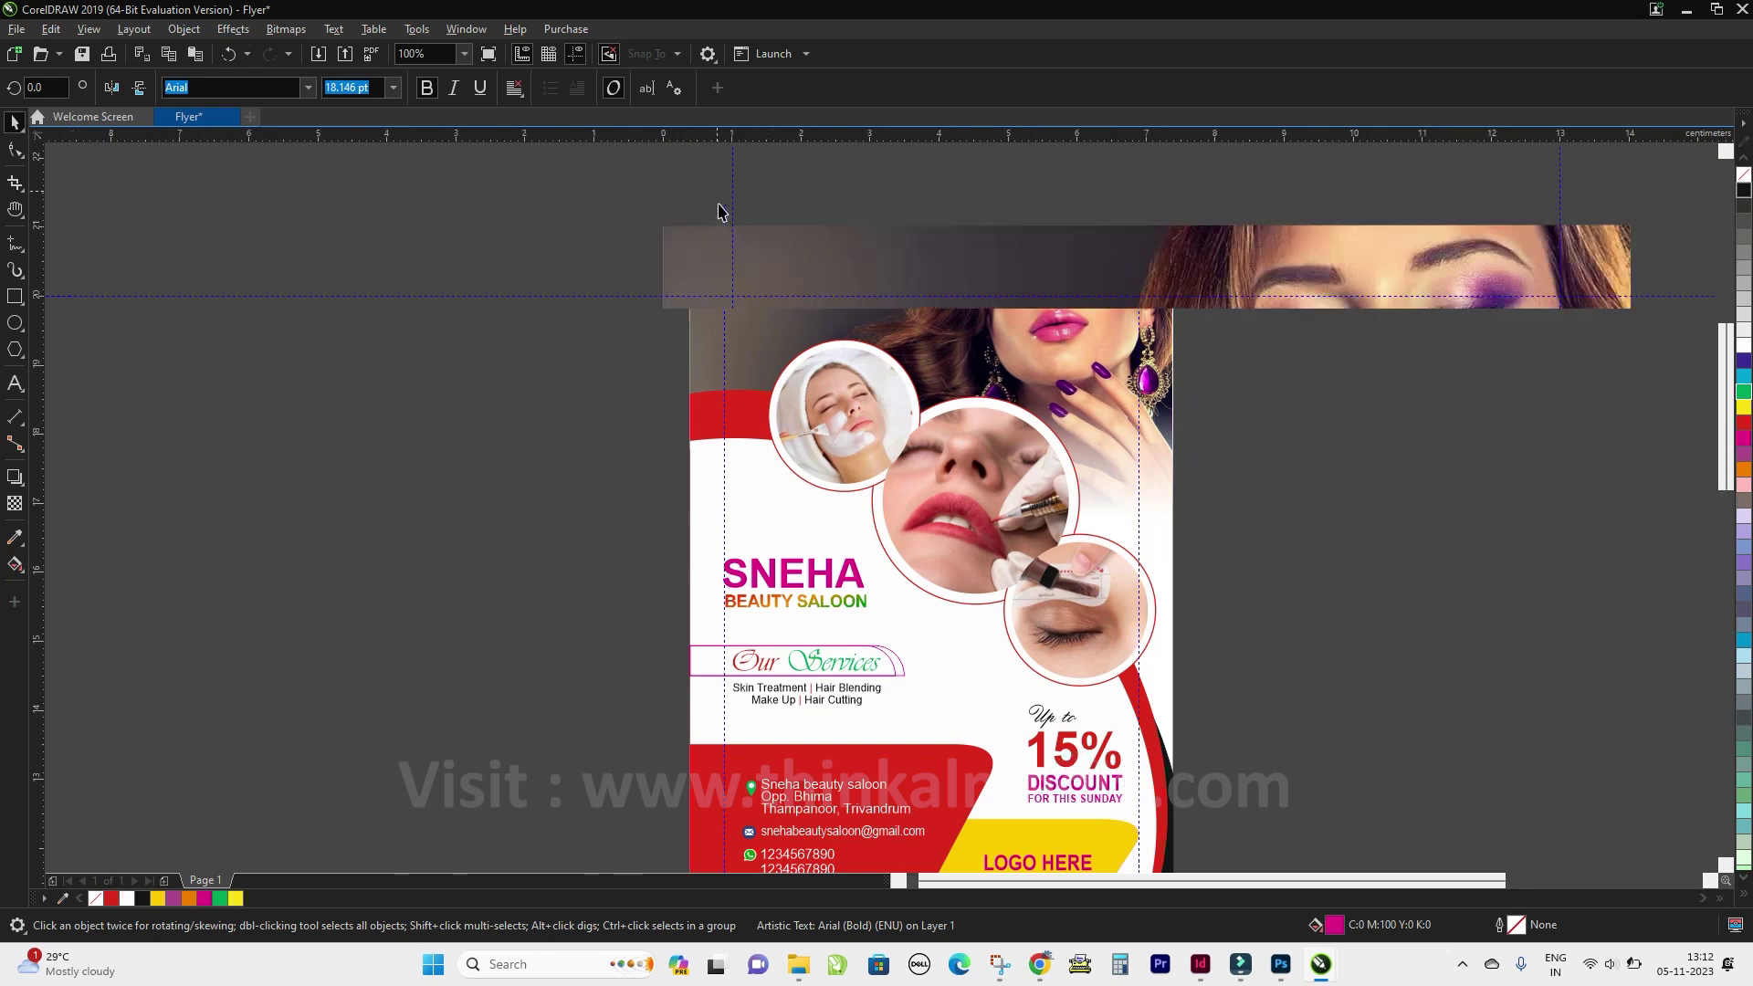
left_click(22, 383)
double_click(730, 381)
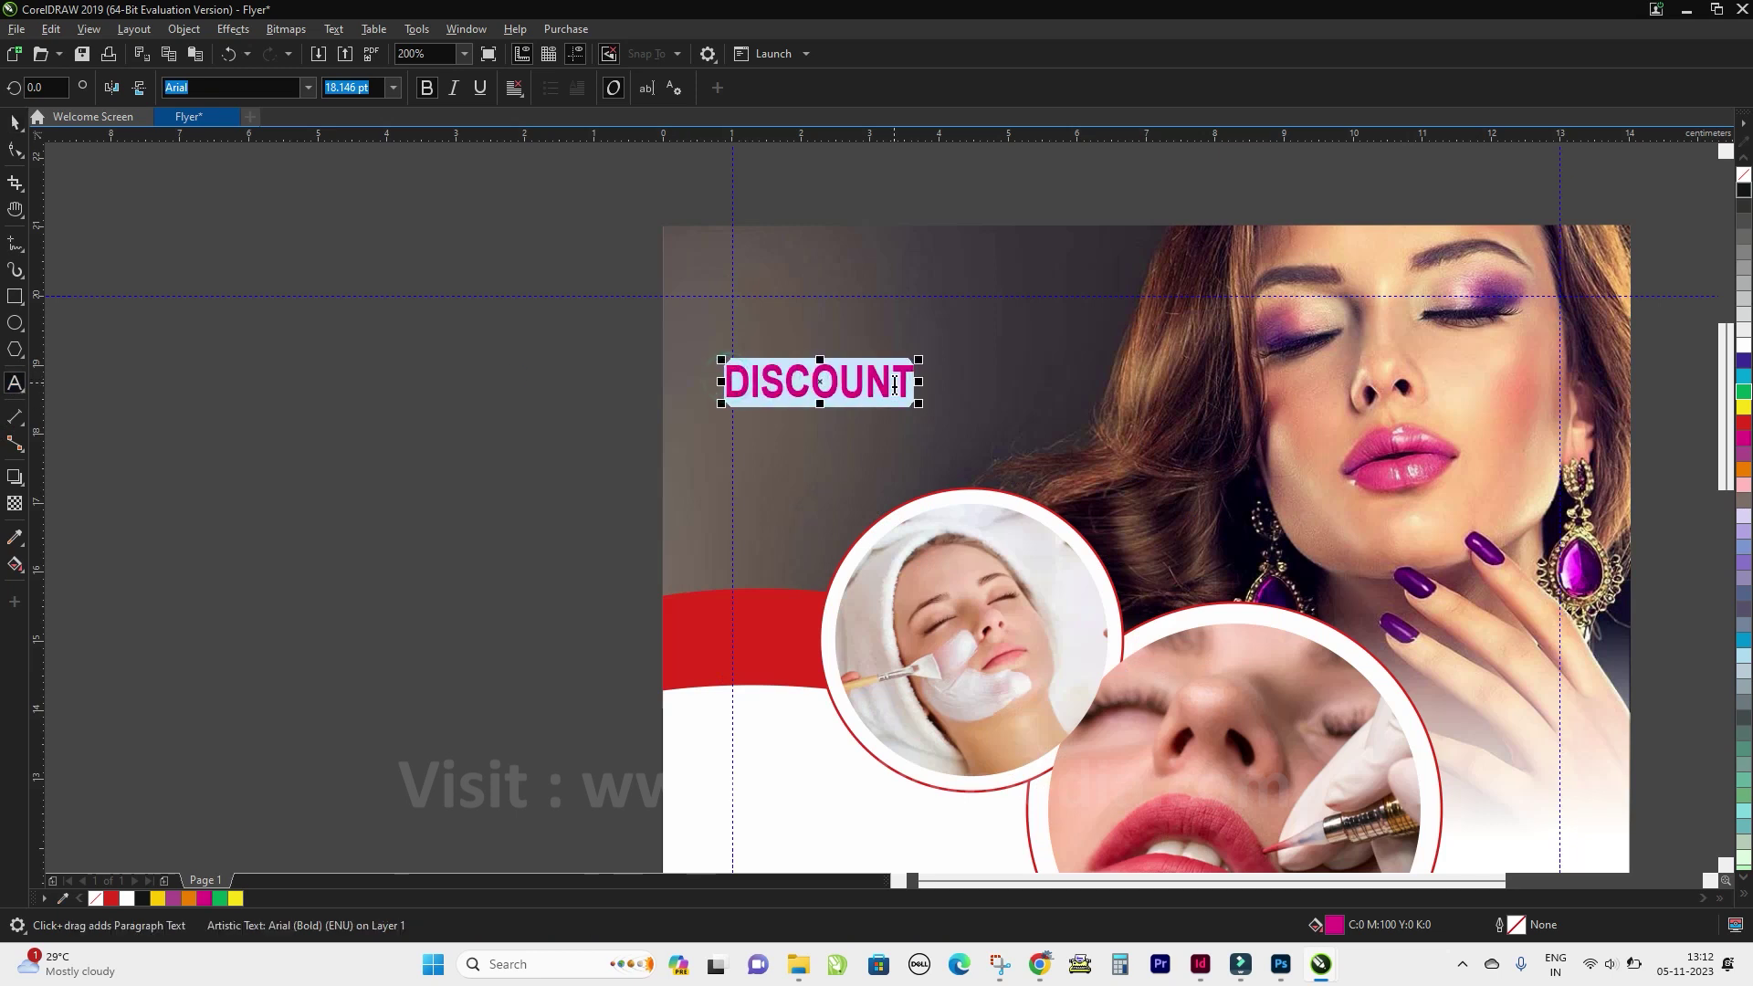
type("We Take")
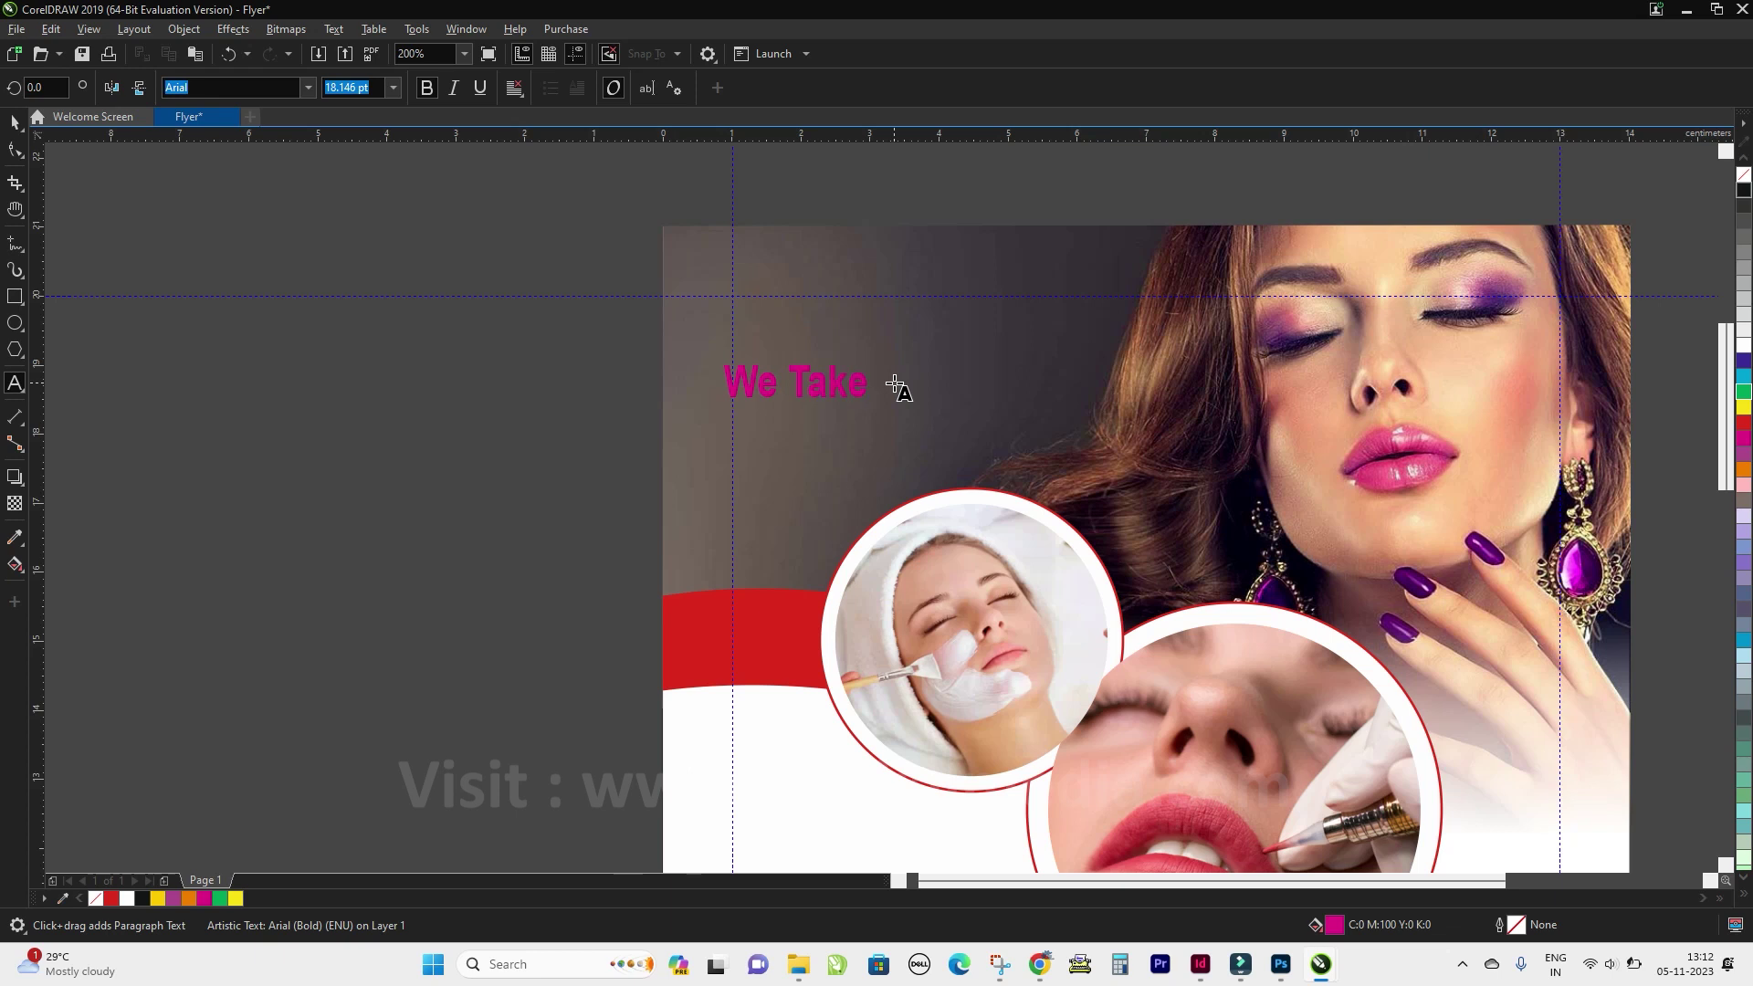
key("ctrl+a")
type("We")
key("BackSpace")
type("E")
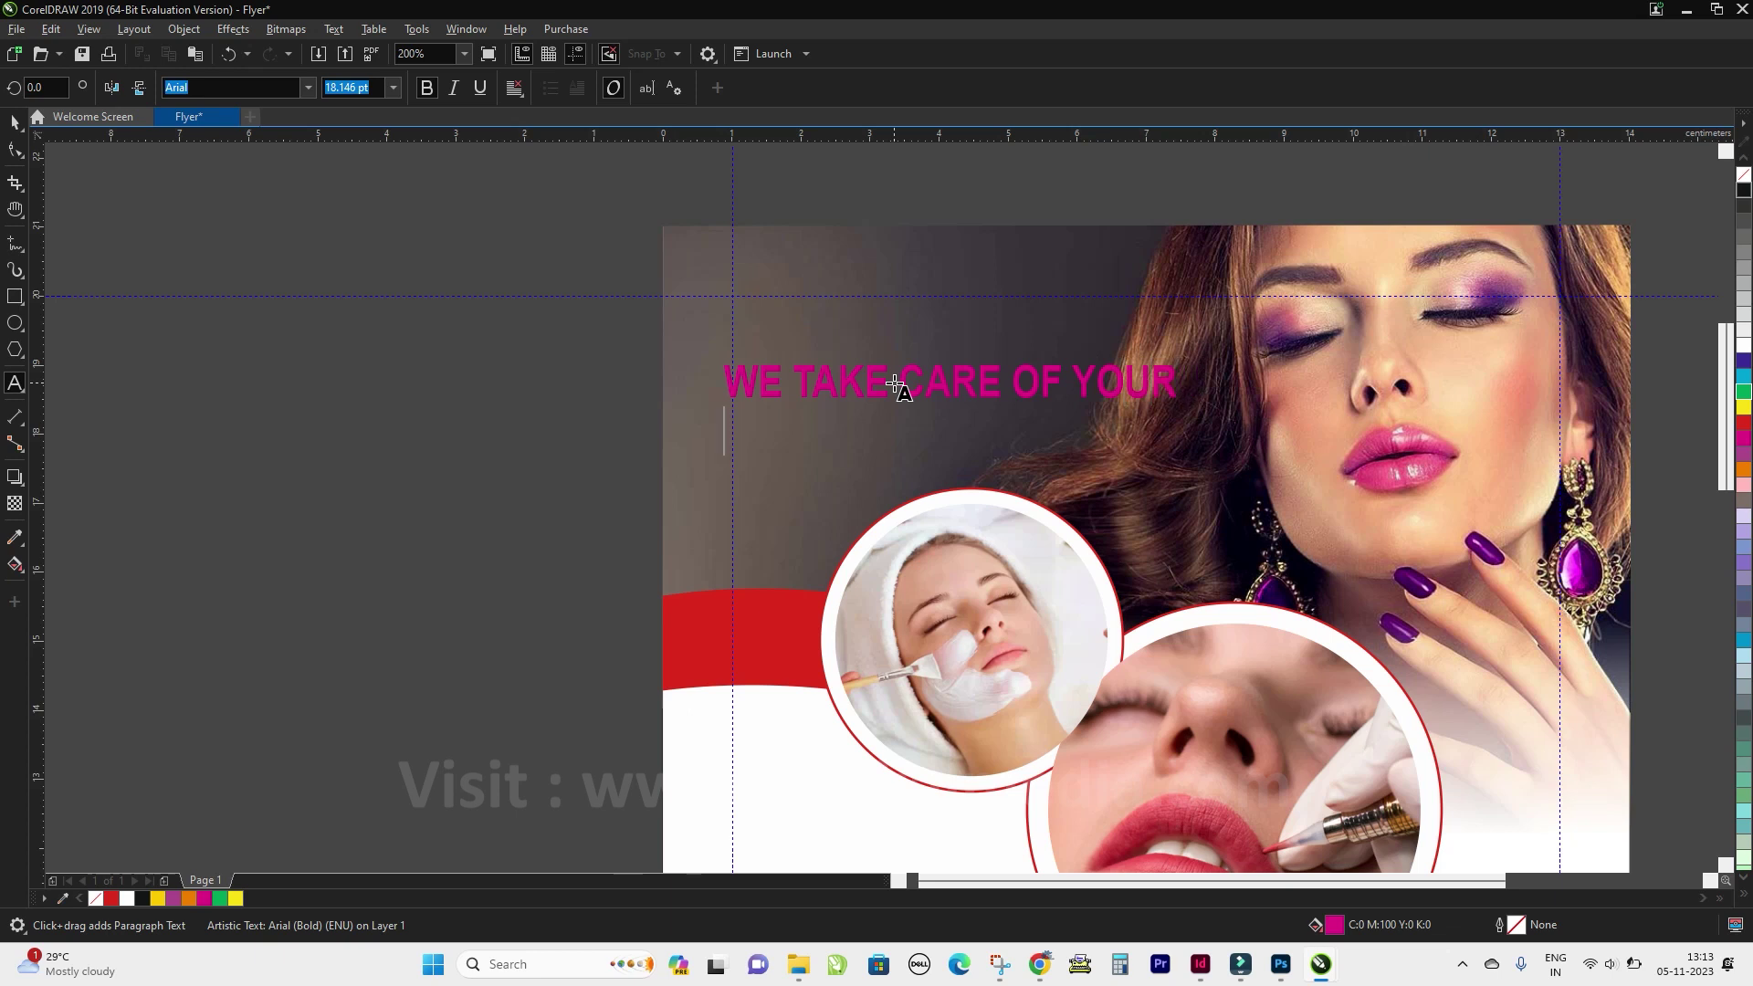
type("EAU")
type("TY")
key("Escape")
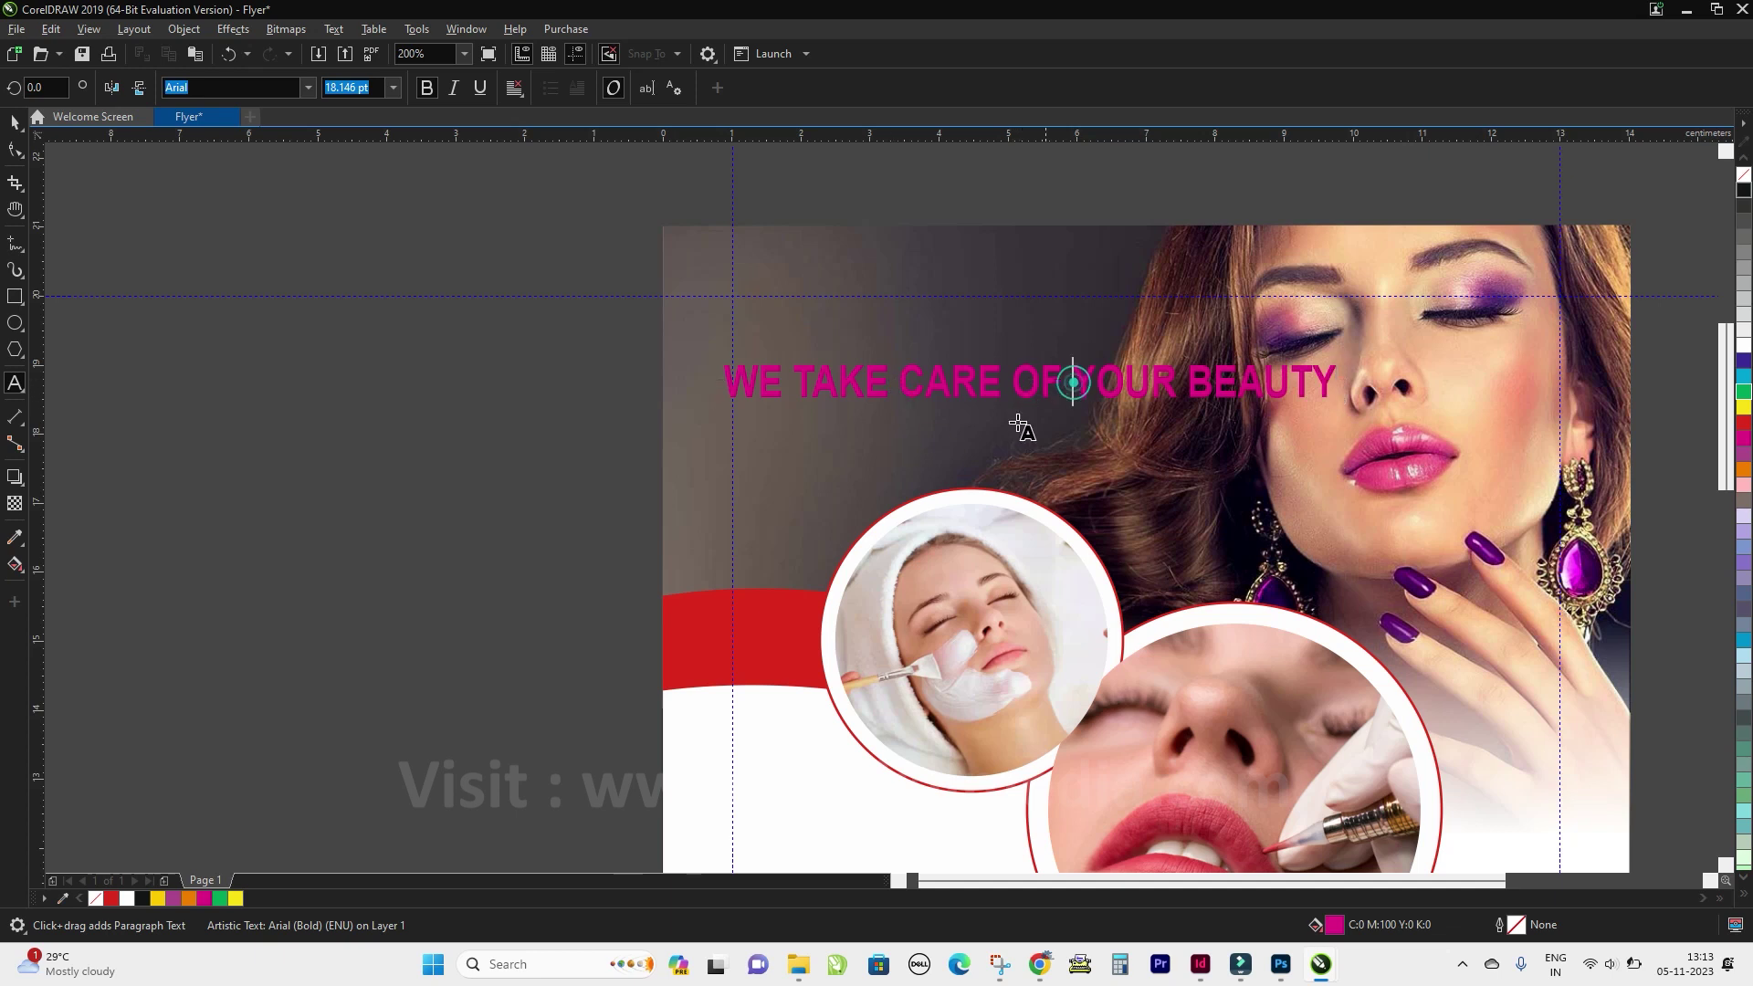
key("Return")
- Make the tagline white, move it up, scale it to about 74% and remove the bold
key("ctrl+a")
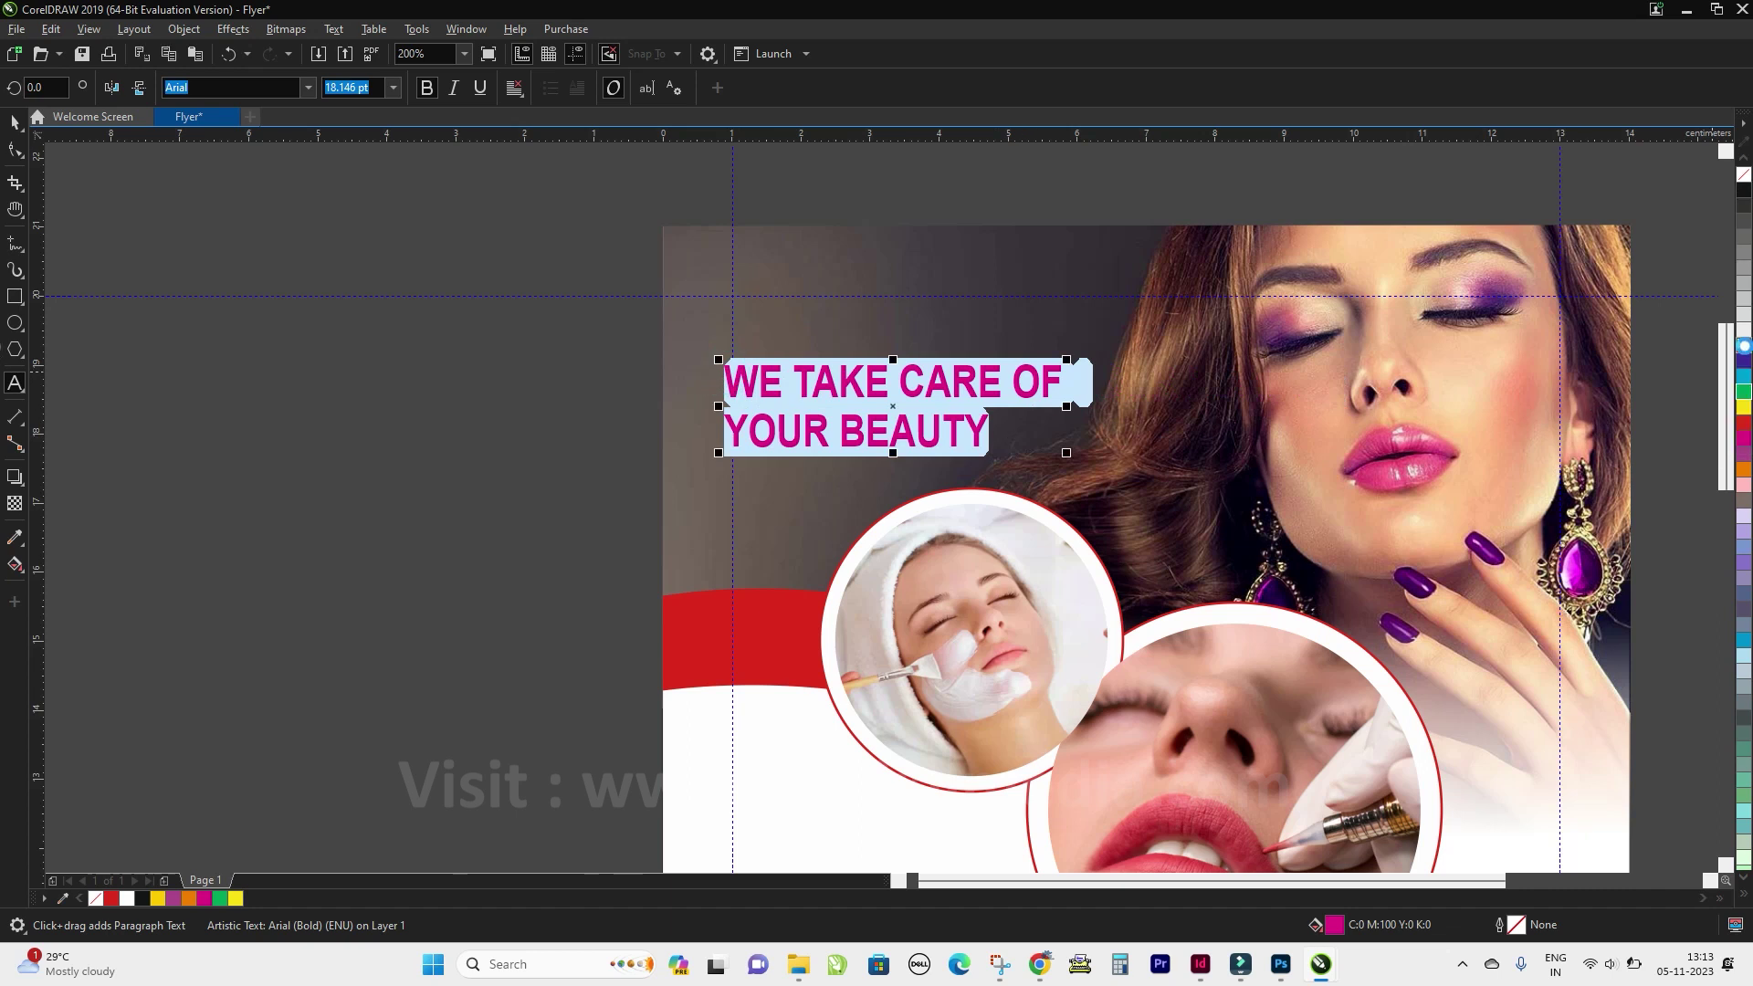
left_click(1744, 347)
left_click(13, 124)
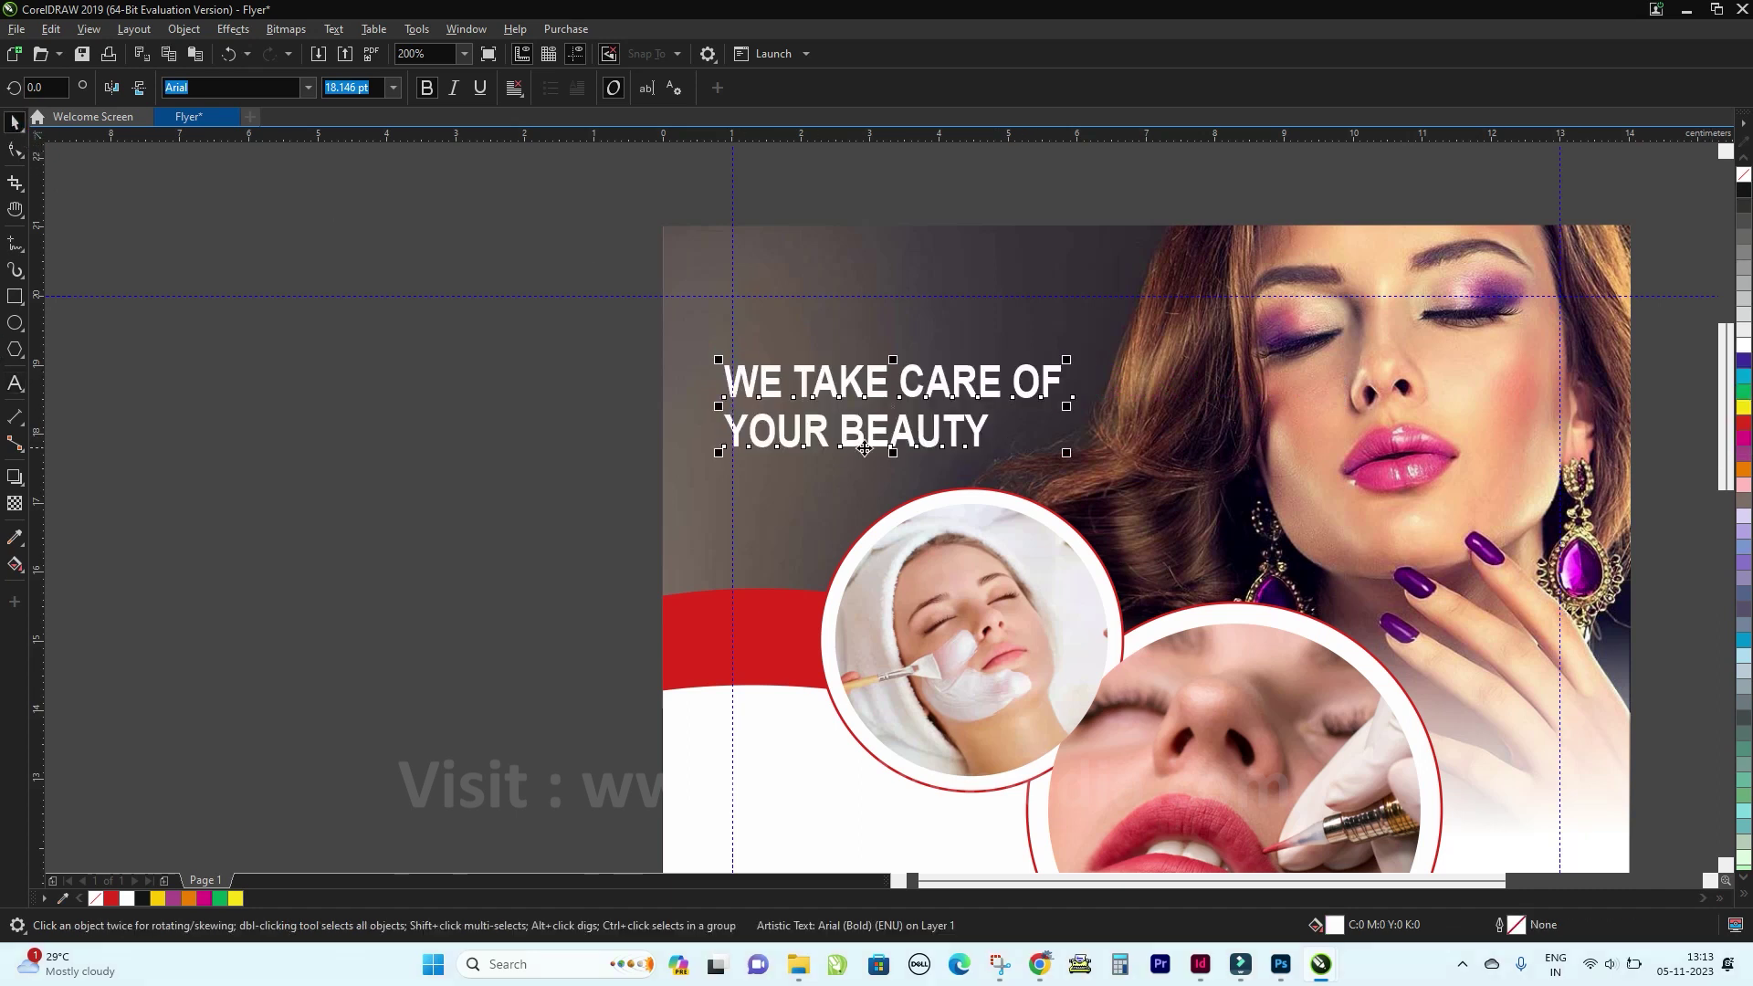
left_click_drag(910, 426, 913, 398)
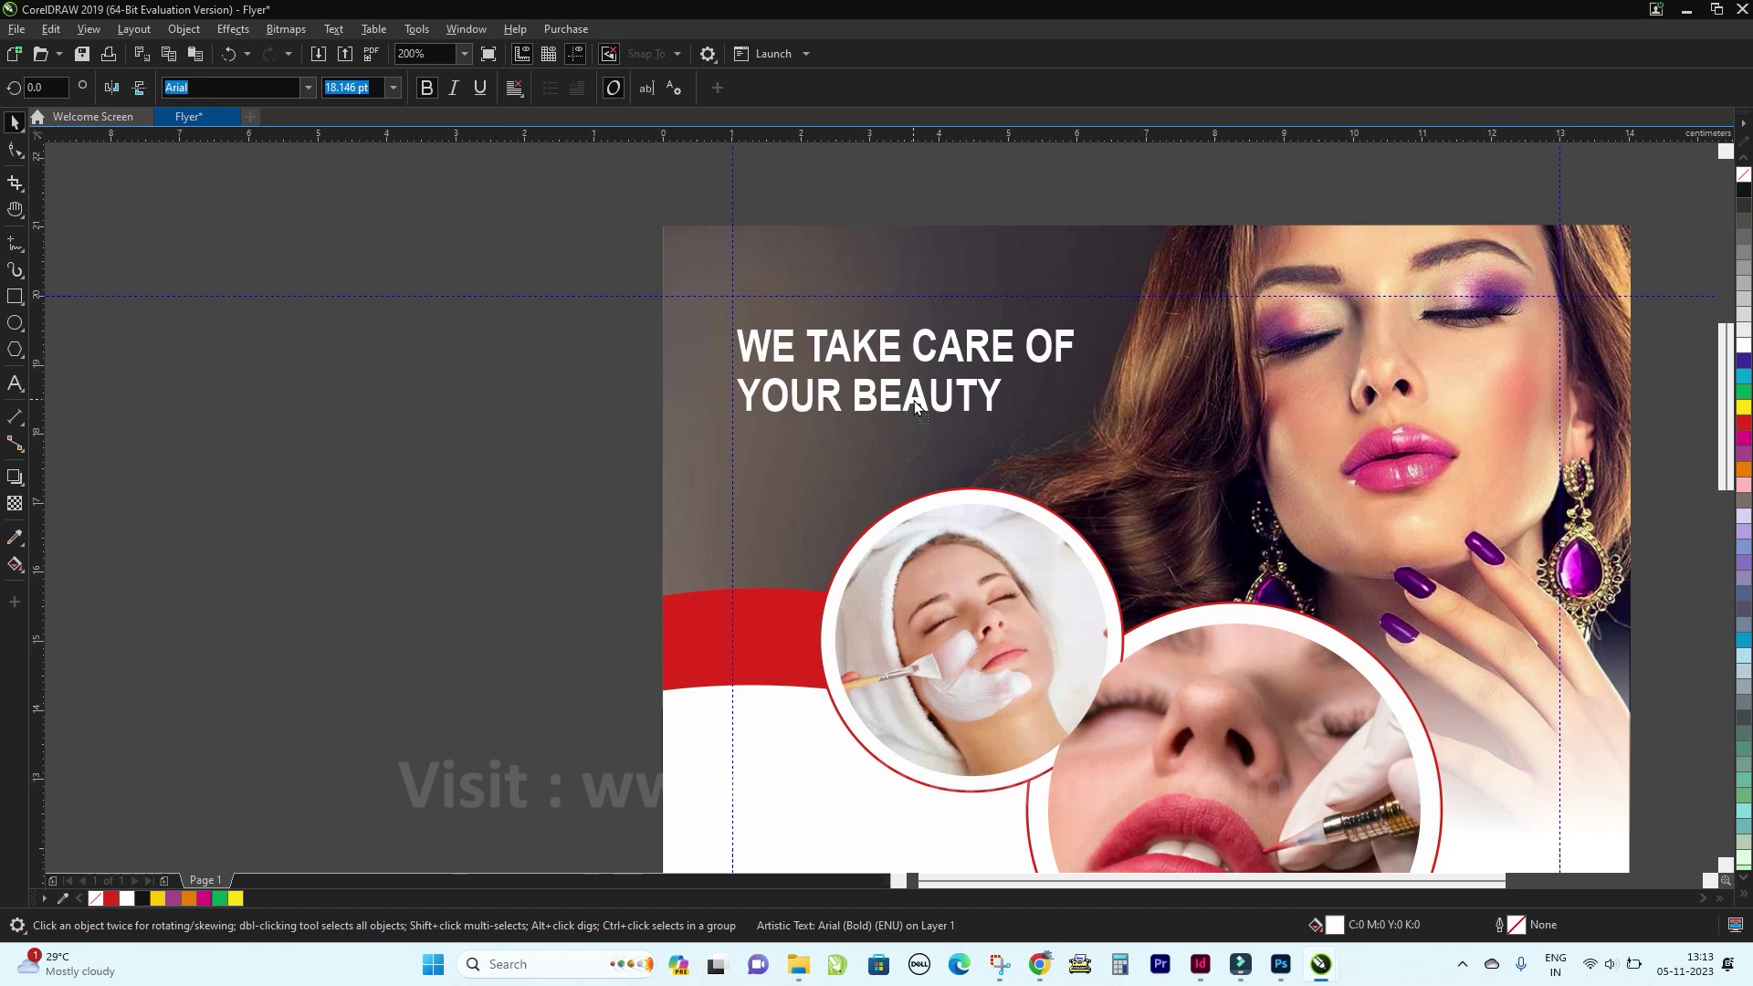
left_click_drag(1076, 416, 1012, 394)
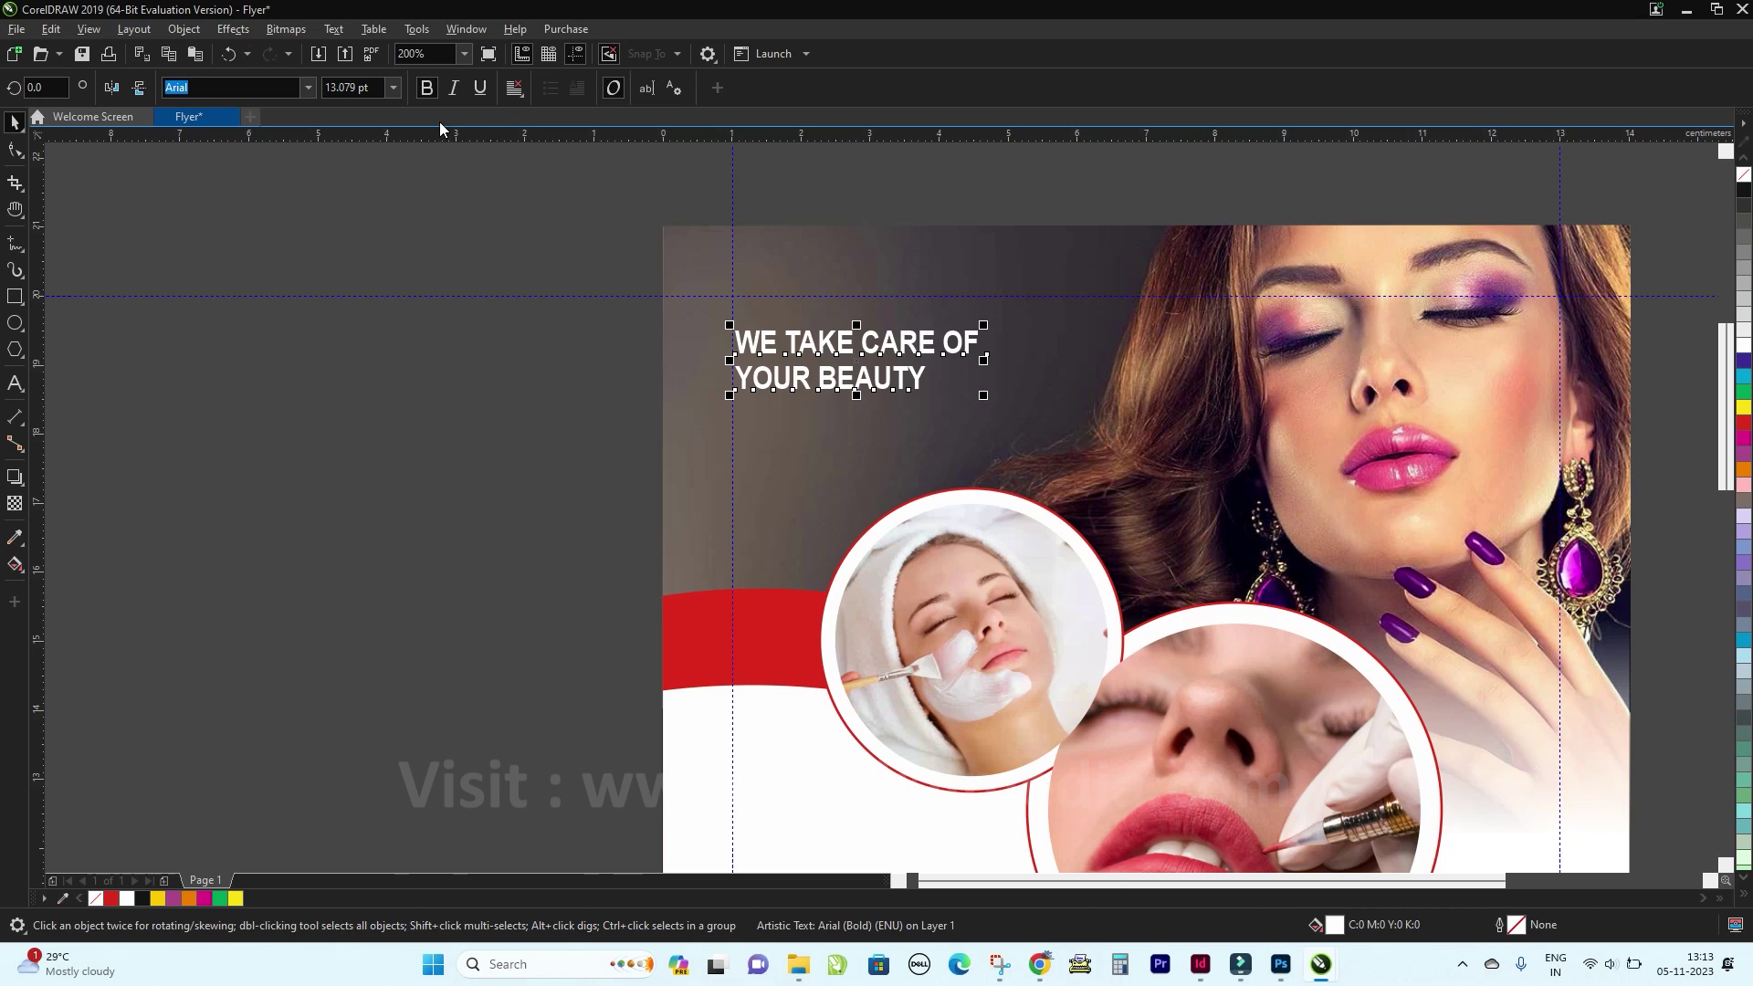
left_click(426, 89)
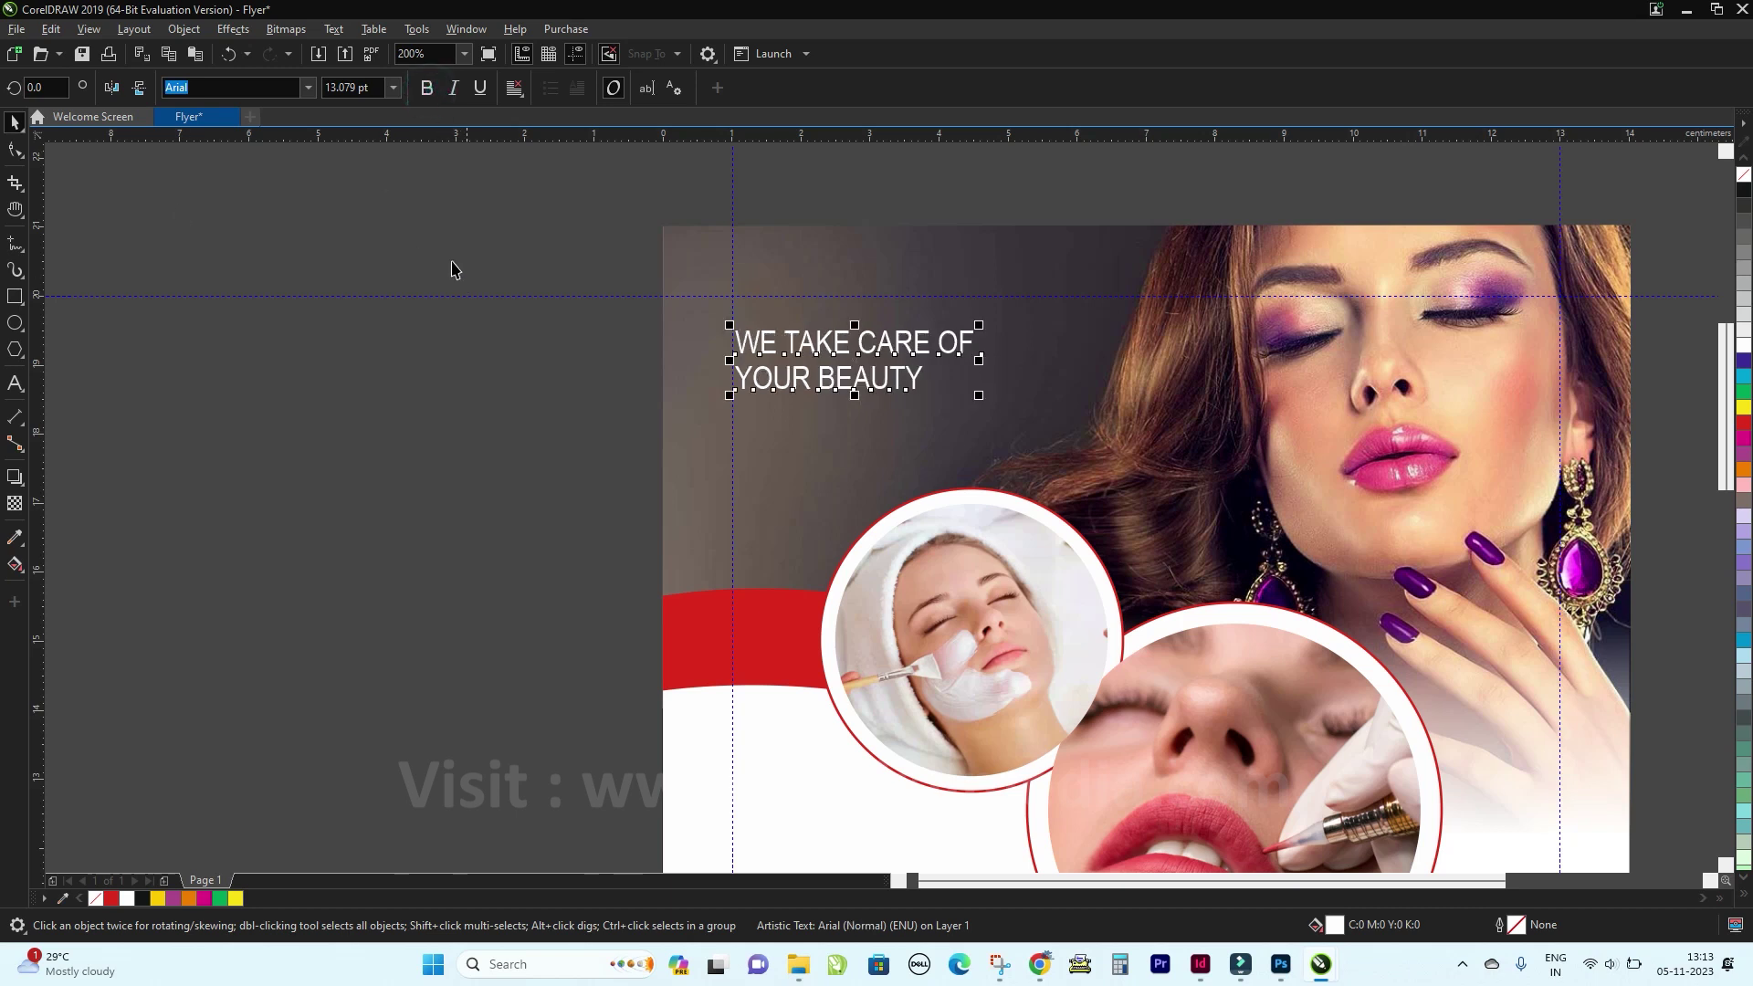
key("z")
key("shift+F4")
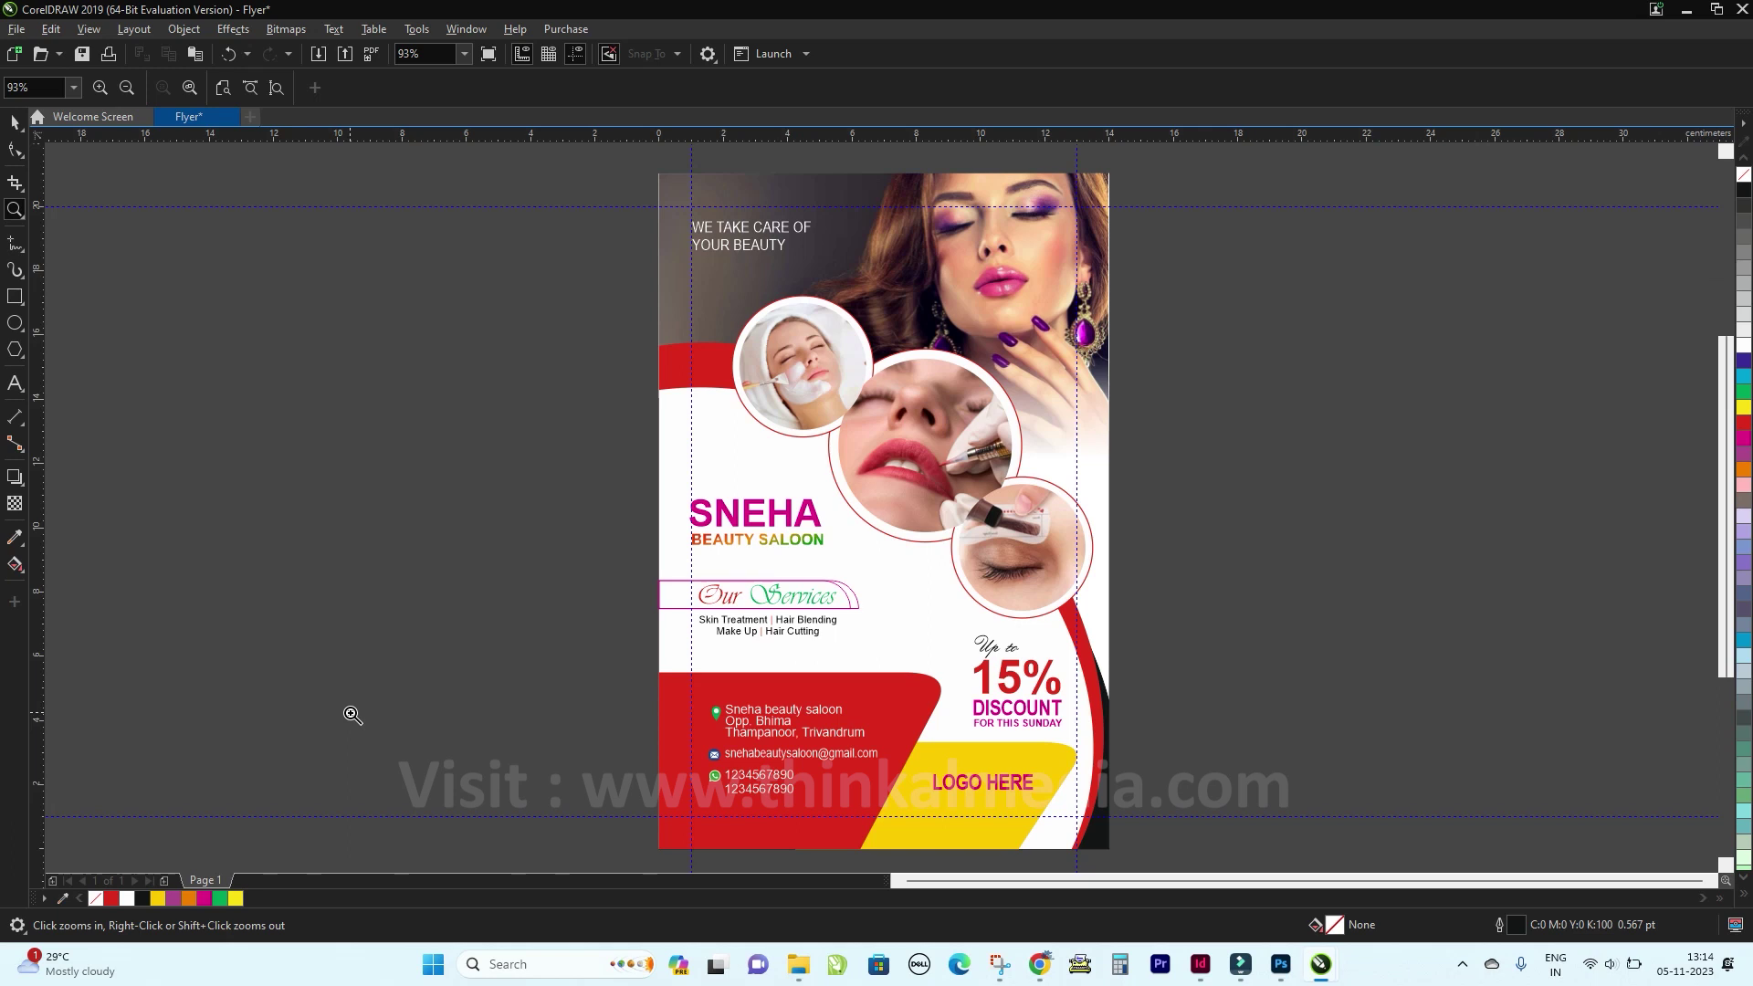
- Export the flyer as a PDF named after the saloon, with the page range set to Pages
left_click(15, 121)
left_click(17, 28)
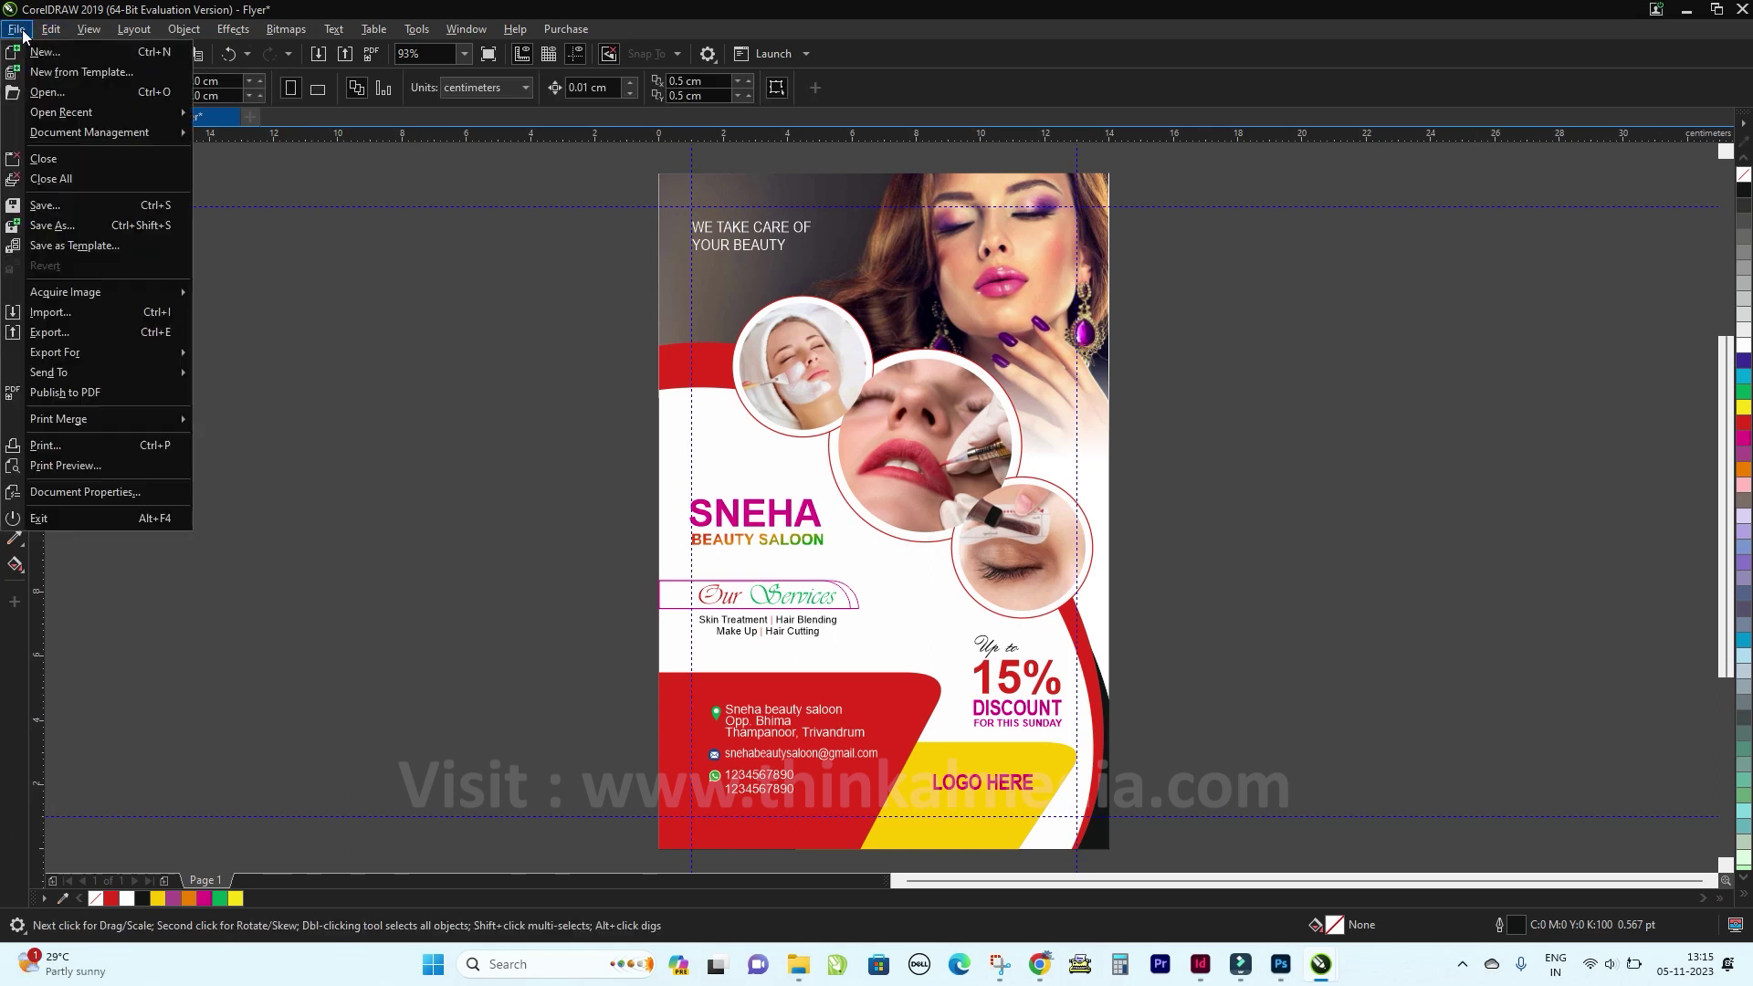
left_click(63, 333)
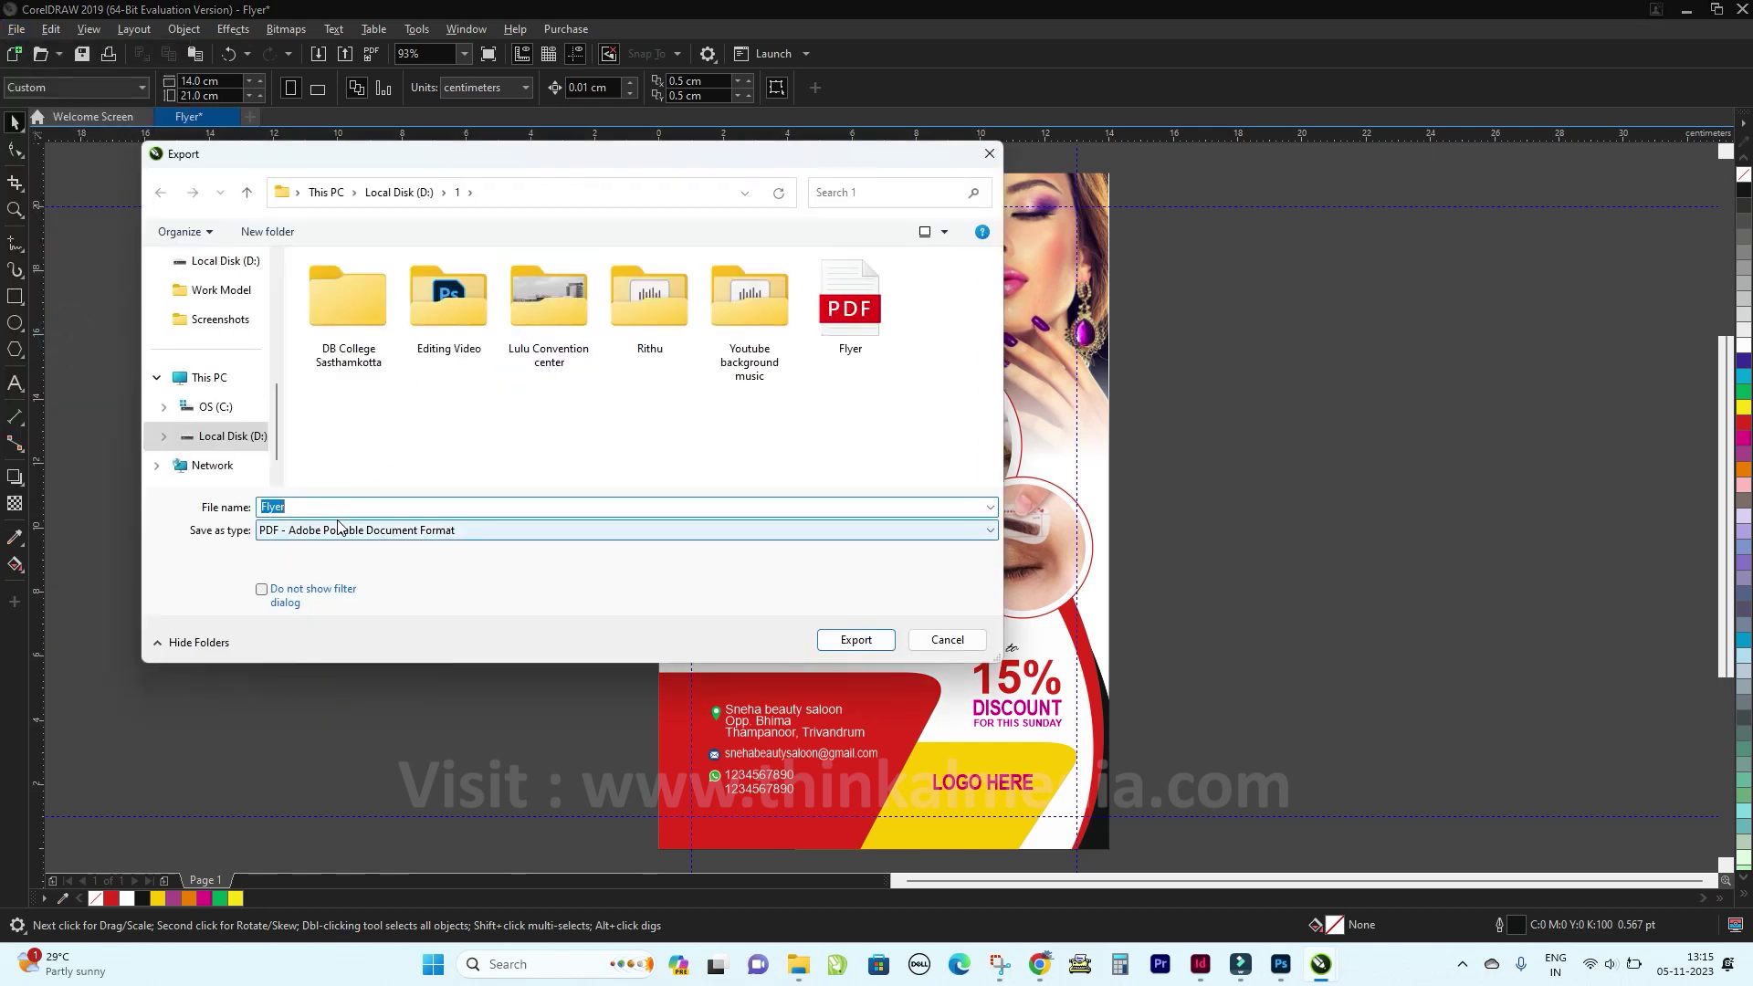
type("Sneha Beauty Saloon")
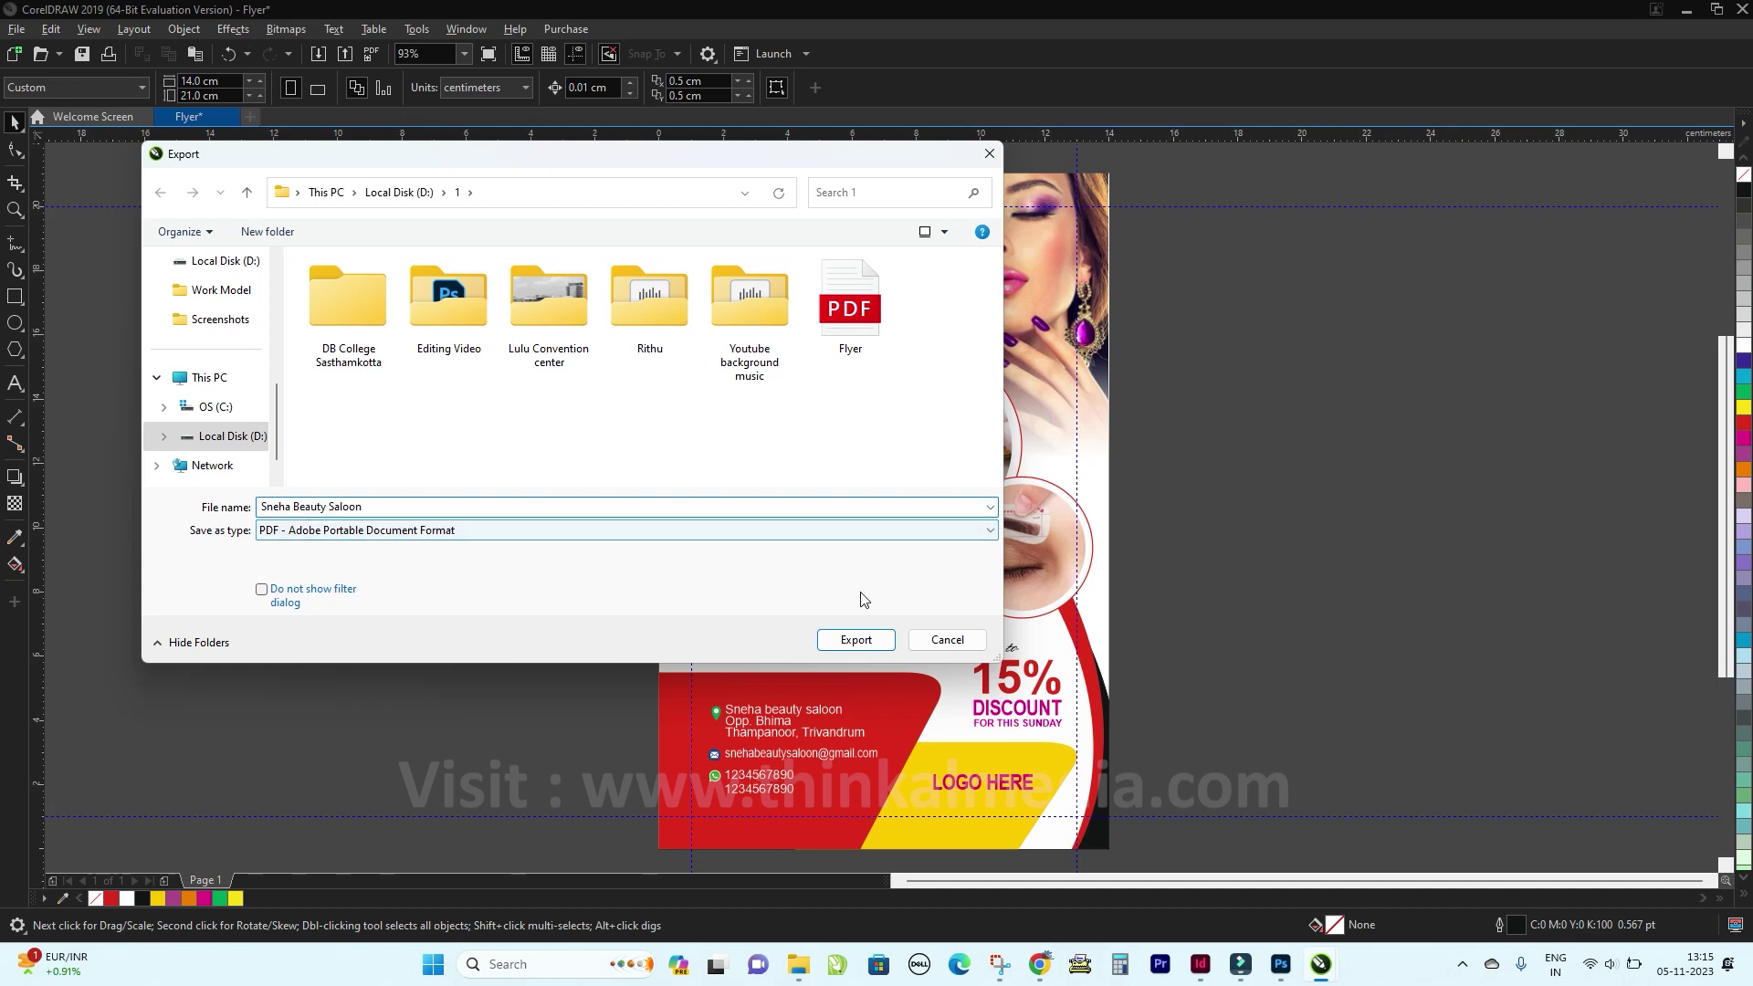
left_click(856, 639)
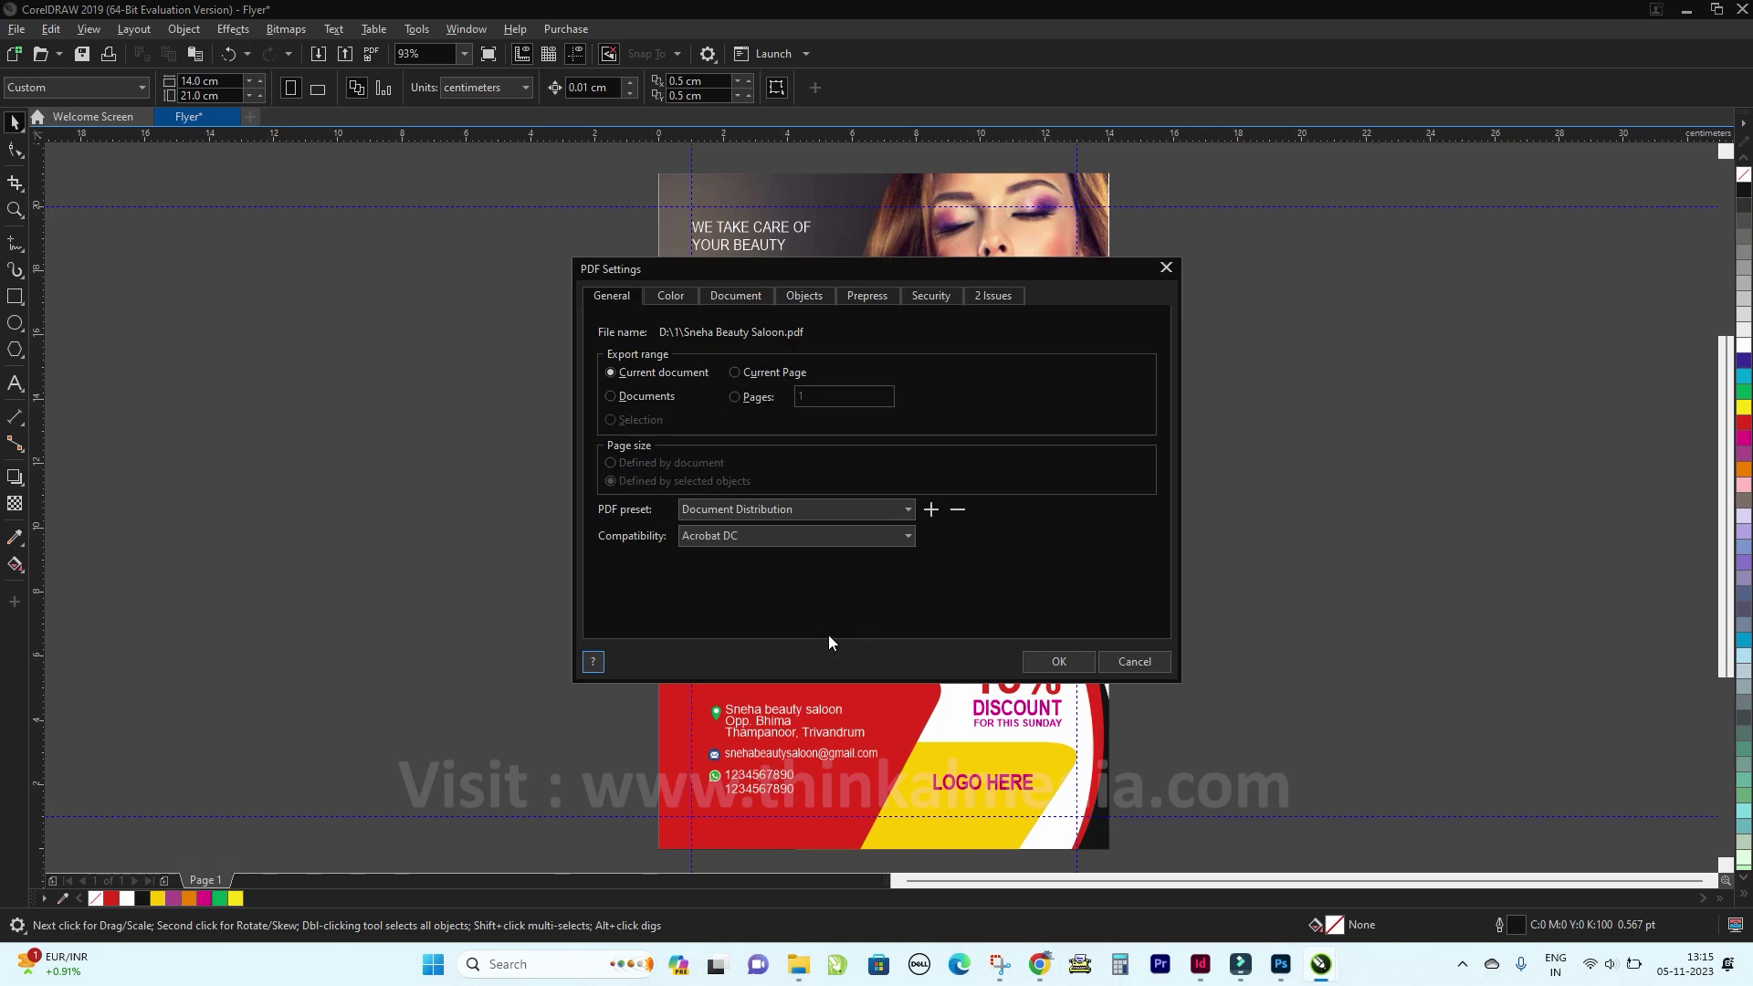
left_click(735, 397)
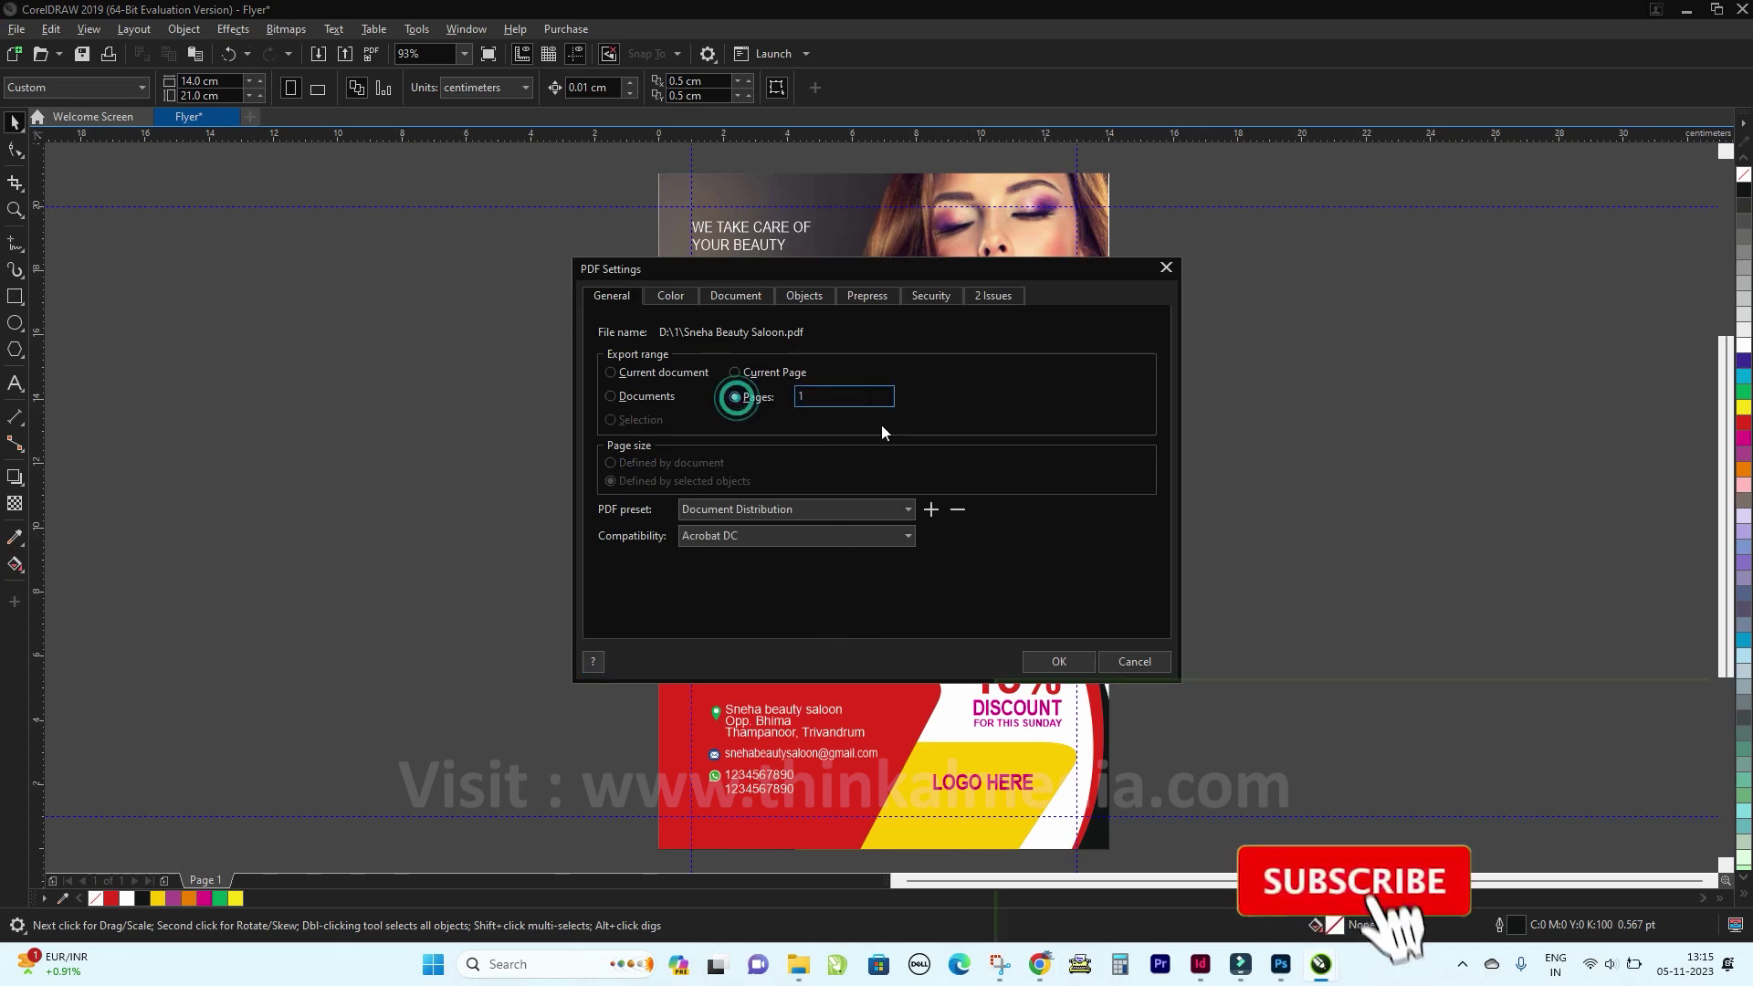
left_click(1054, 660)
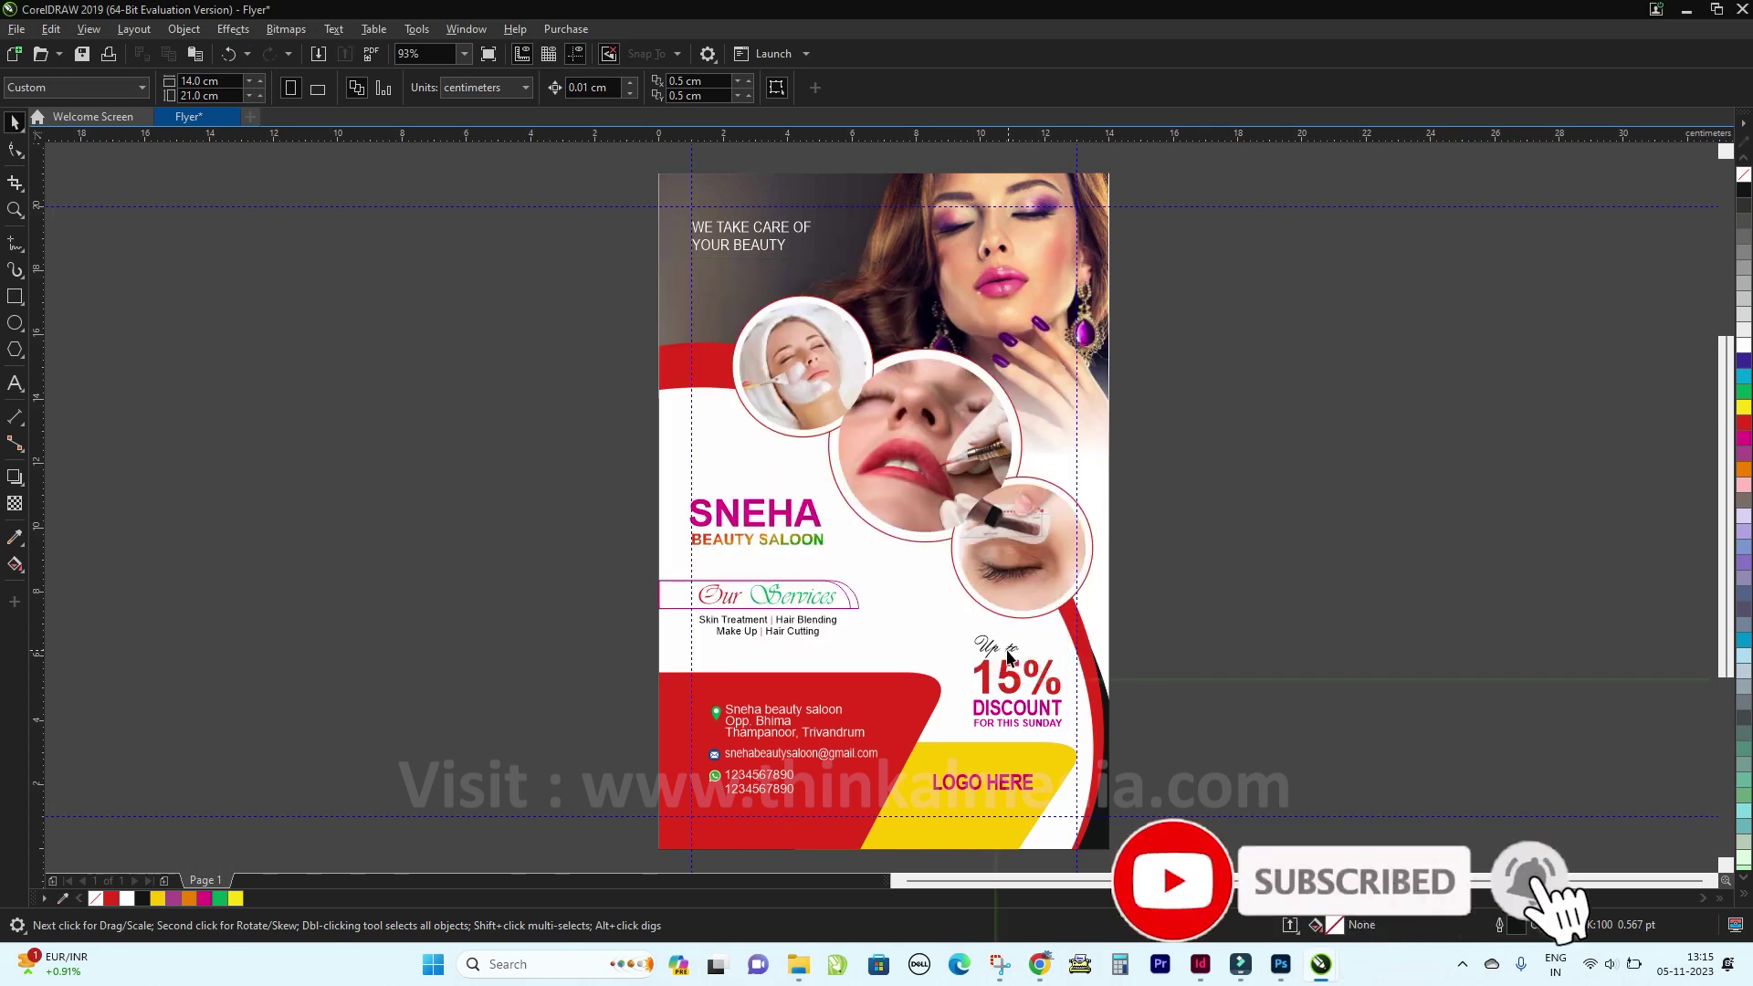